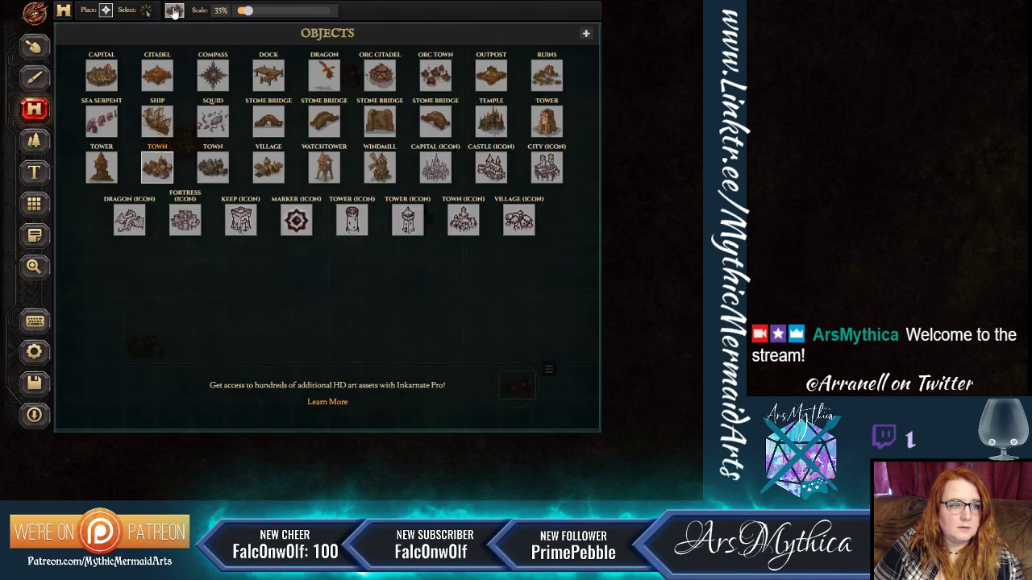
Choose the Hills pattern for placing terrain on the map.
{"action": "left_click", "coordinate": [175, 11]}
{"action": "left_click", "coordinate": [34, 141]}
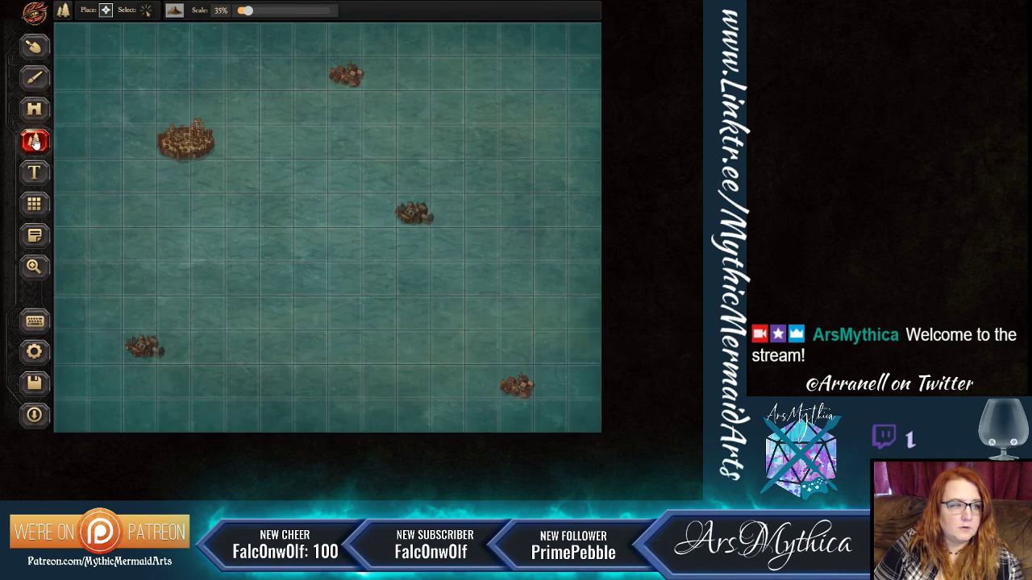
{"action": "left_click", "coordinate": [175, 11]}
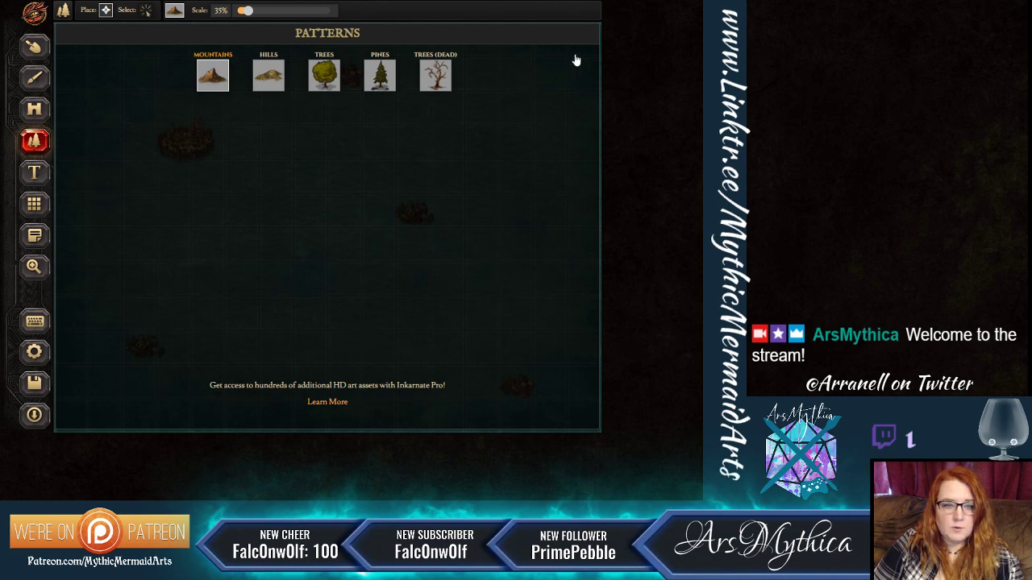
{"action": "left_click", "coordinate": [269, 78]}
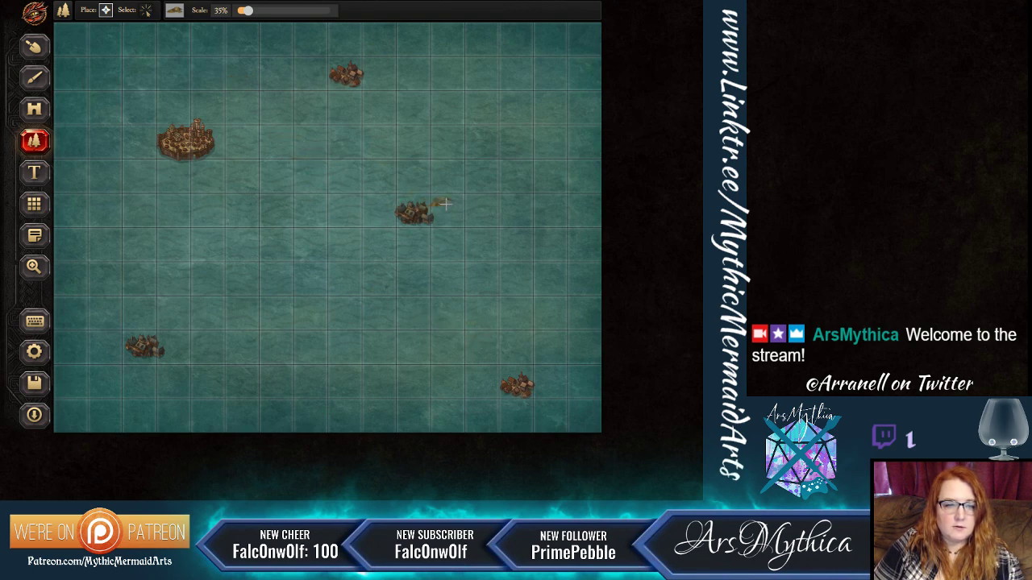
{"action": "left_click", "coordinate": [483, 196]}
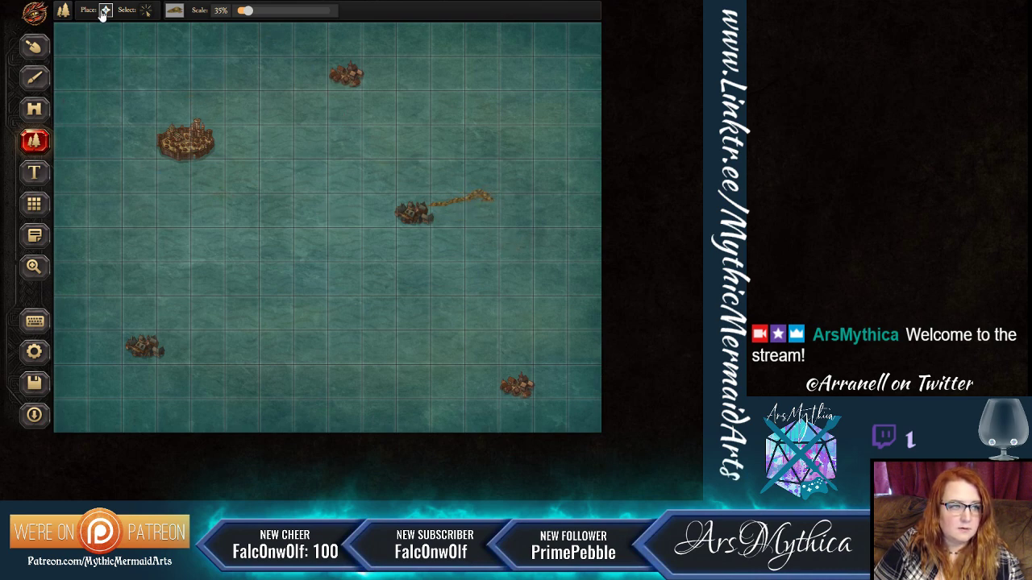
{"action": "left_click", "coordinate": [145, 10]}
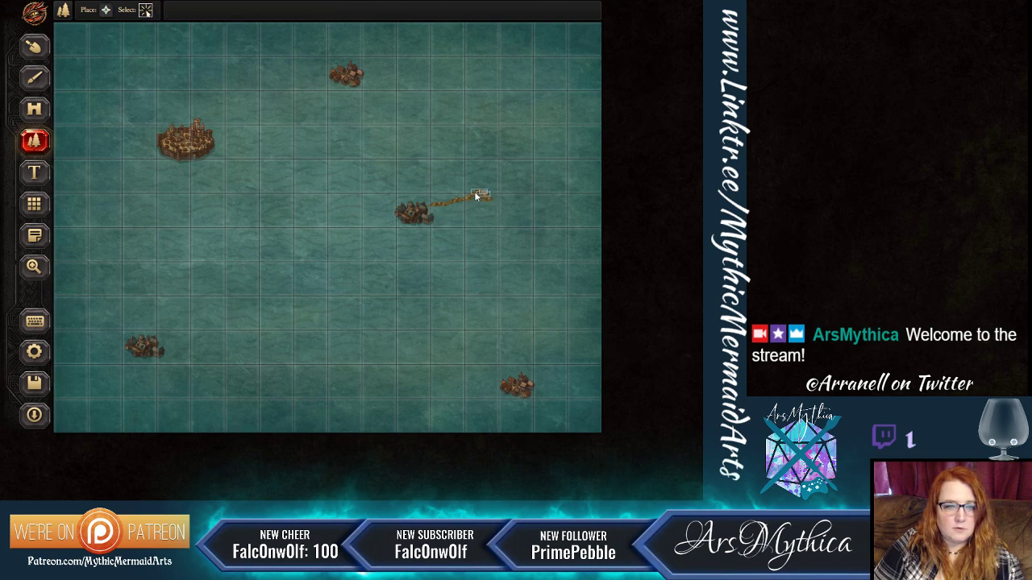
{"action": "left_click", "coordinate": [433, 207]}
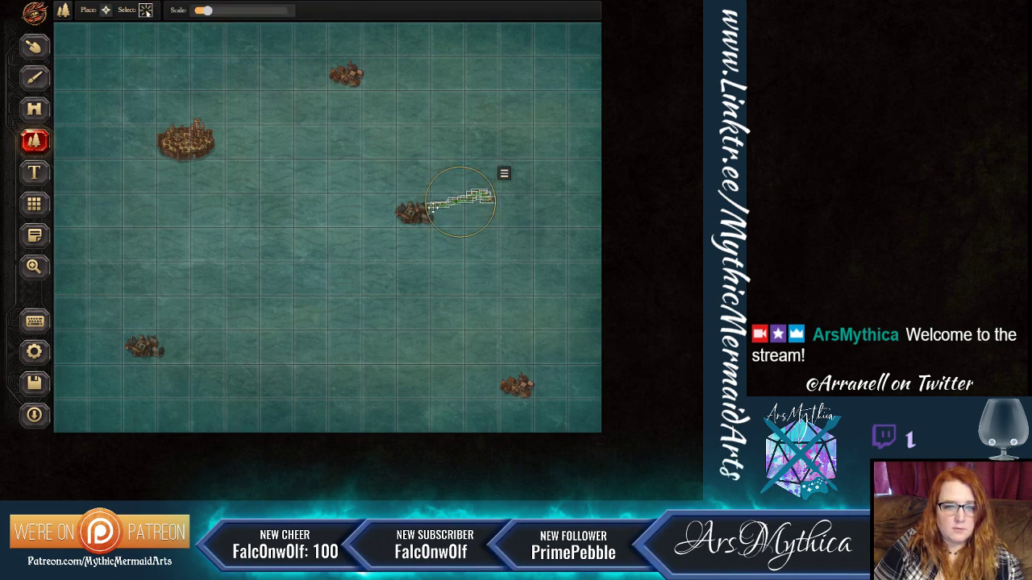
{"action": "left_click", "coordinate": [505, 173]}
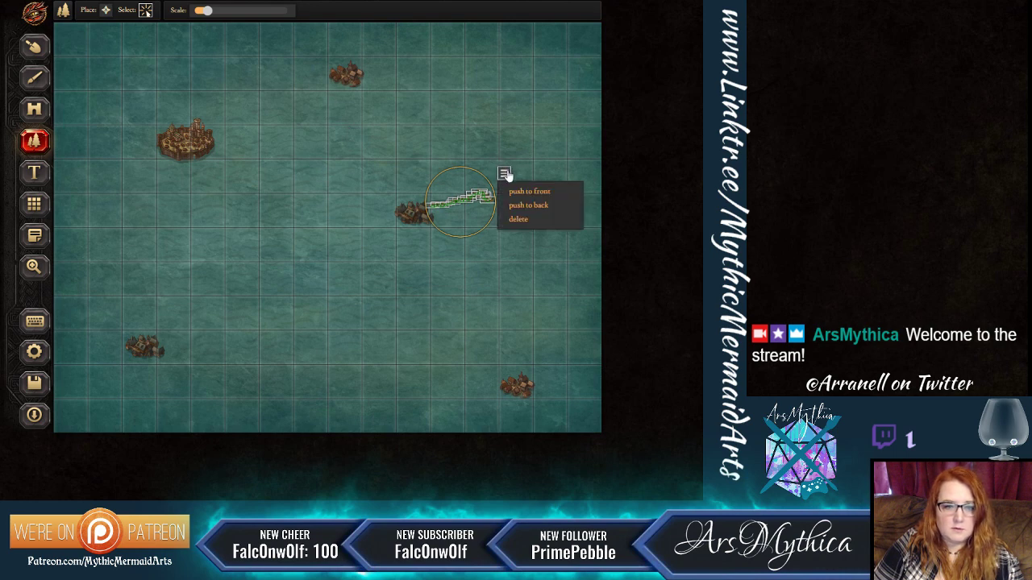
{"action": "left_click", "coordinate": [524, 223]}
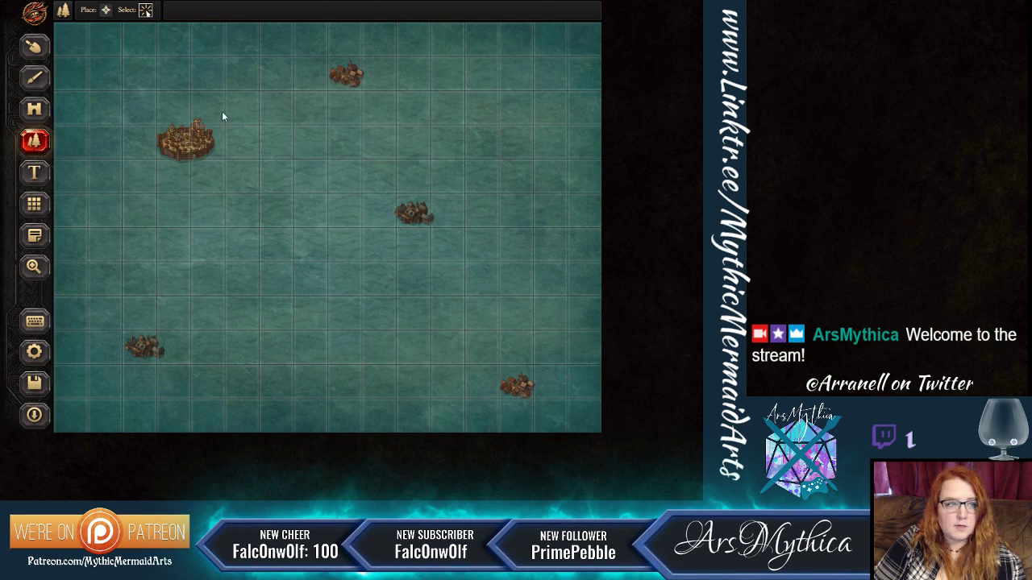
Place a band of hills at 102% scale around the central town, extending eastward across the map.
{"action": "left_click", "coordinate": [105, 11]}
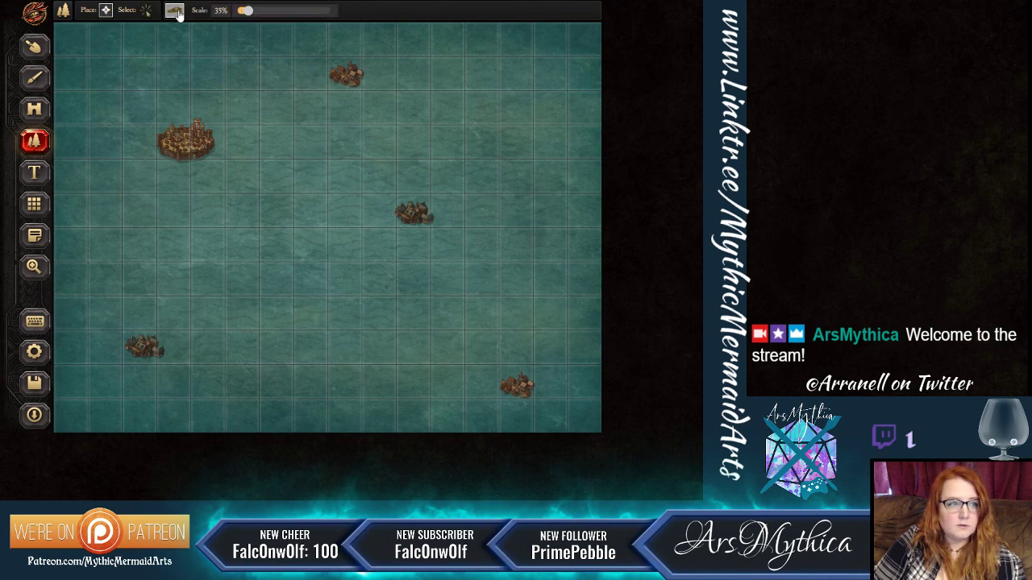
{"action": "left_click_drag", "start_coordinate": [244, 12], "coordinate": [283, 12]}
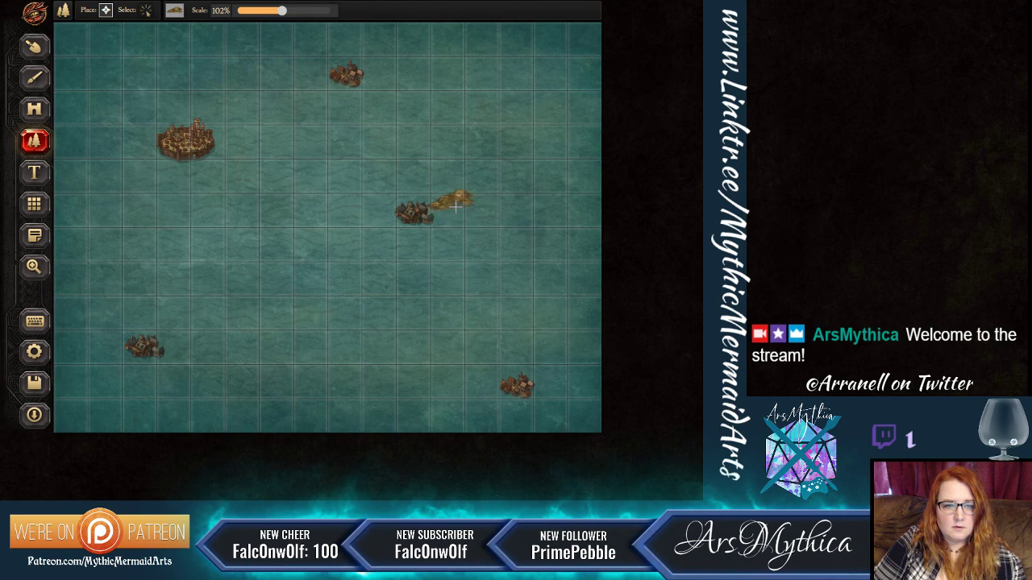
{"action": "left_click", "coordinate": [455, 207]}
{"action": "left_click", "coordinate": [489, 213]}
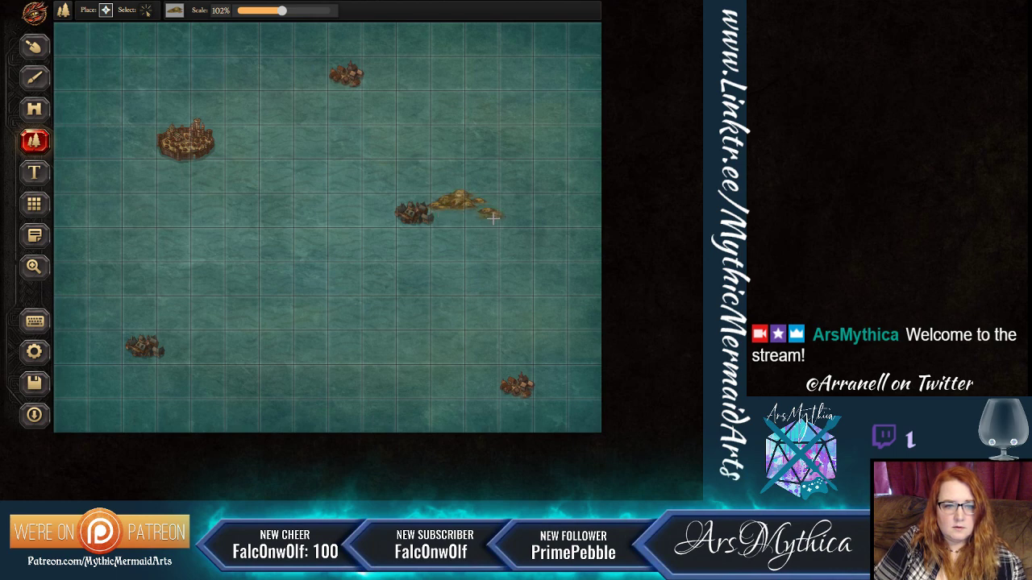
{"action": "left_click", "coordinate": [508, 224]}
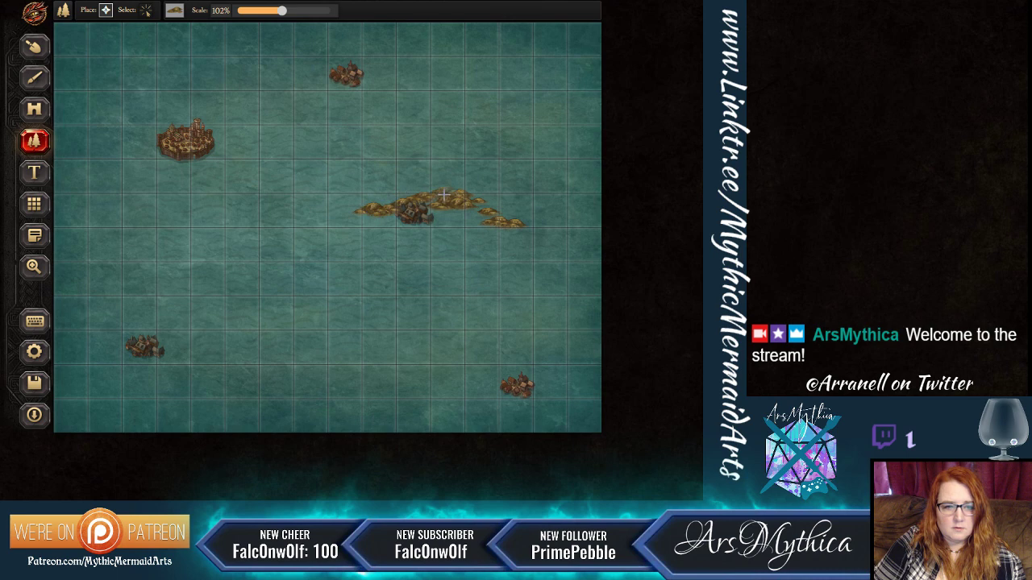
{"action": "left_click", "coordinate": [547, 230]}
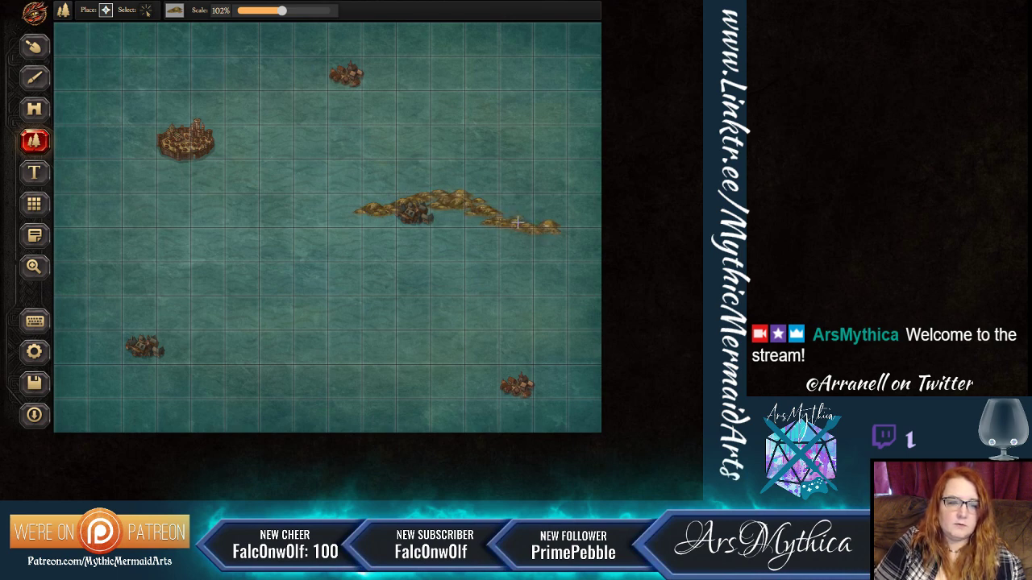
{"action": "left_click", "coordinate": [497, 200]}
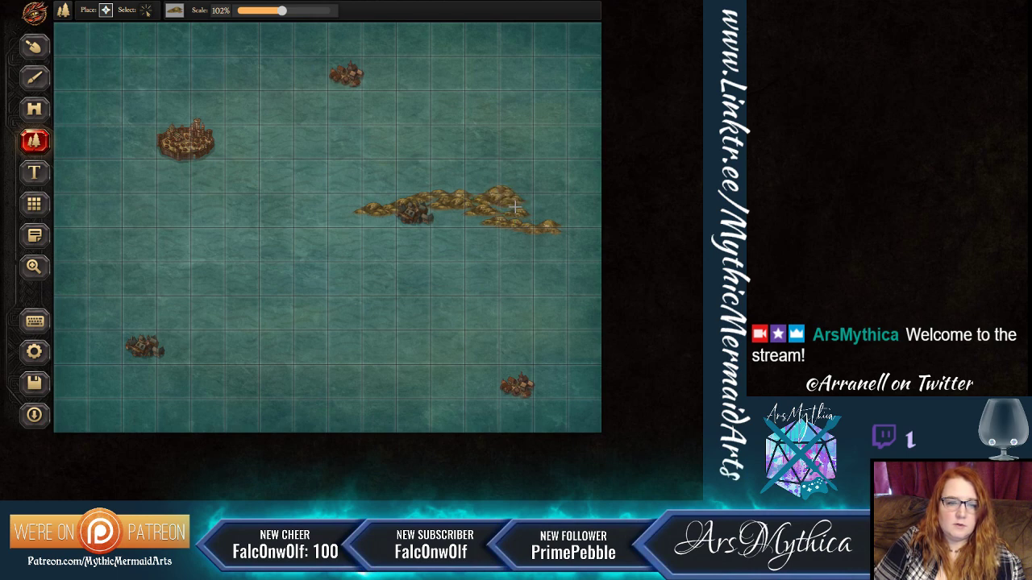
Place mountains at 102% scale along the northern and eastern edges of the hills.
{"action": "left_click", "coordinate": [175, 10]}
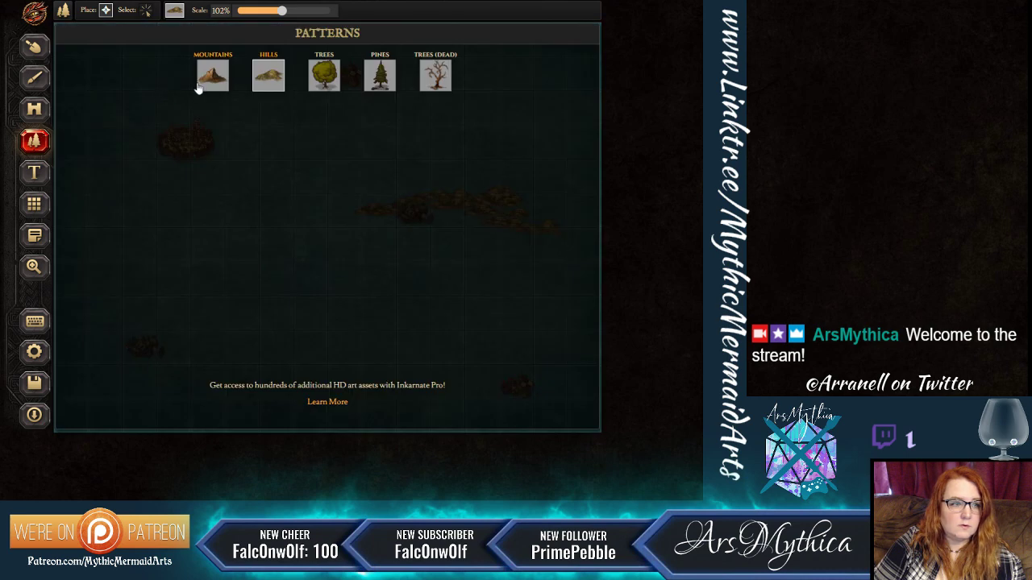
{"action": "left_click", "coordinate": [212, 76]}
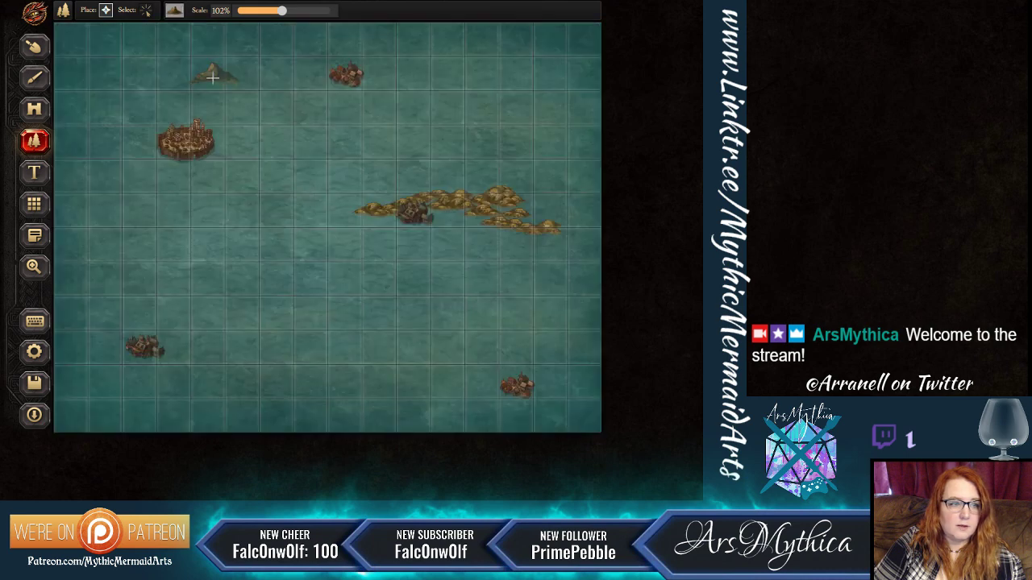
{"action": "left_click", "coordinate": [479, 187]}
{"action": "left_click", "coordinate": [535, 210]}
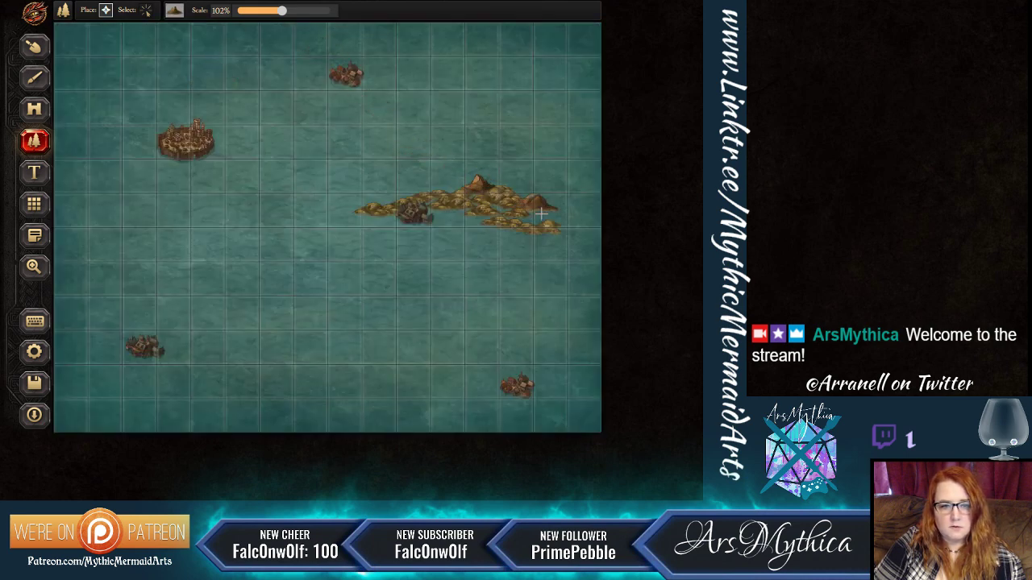
{"action": "left_click", "coordinate": [554, 219]}
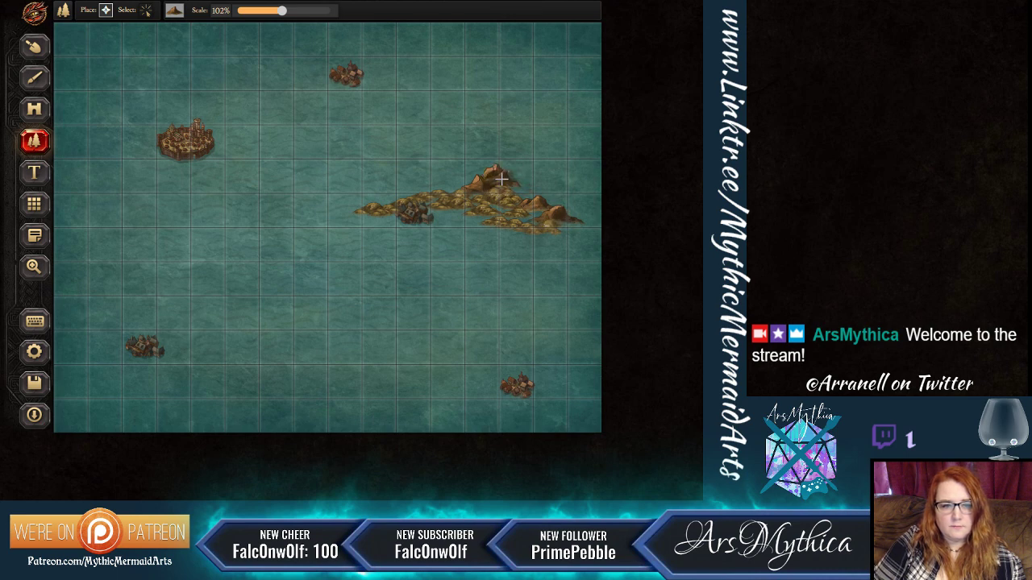
{"action": "left_click", "coordinate": [502, 179]}
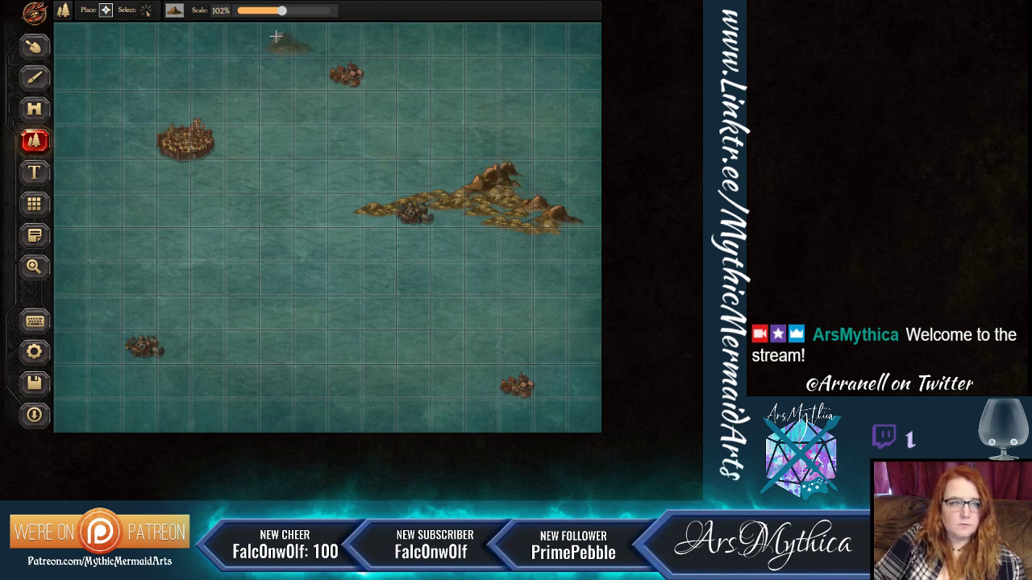
Extend the mountain range with larger mountains at 146% and 200% scale to the east and smaller ones at 90% around them.
{"action": "left_click_drag", "start_coordinate": [281, 11], "coordinate": [304, 13]}
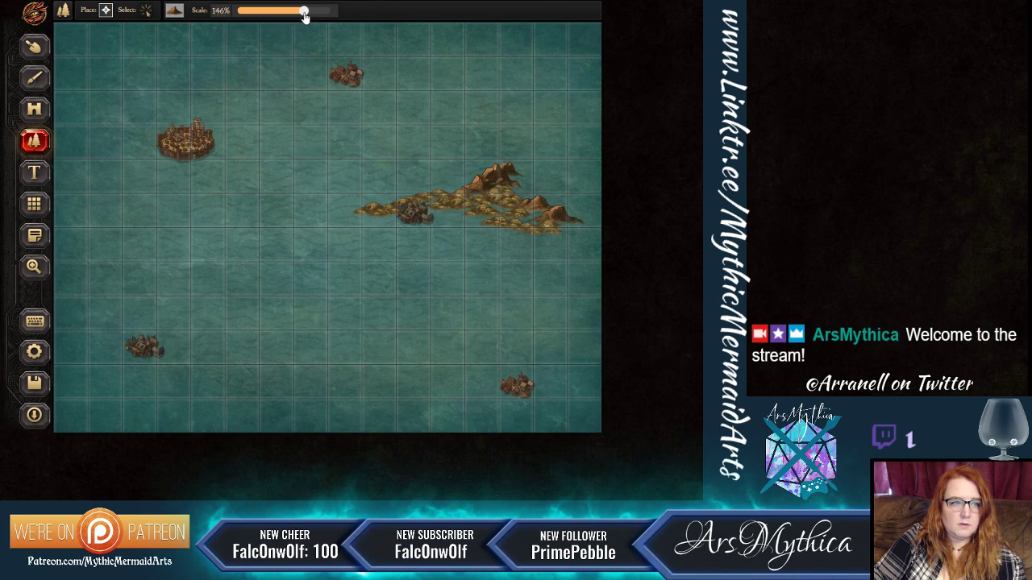
{"action": "left_click", "coordinate": [528, 175]}
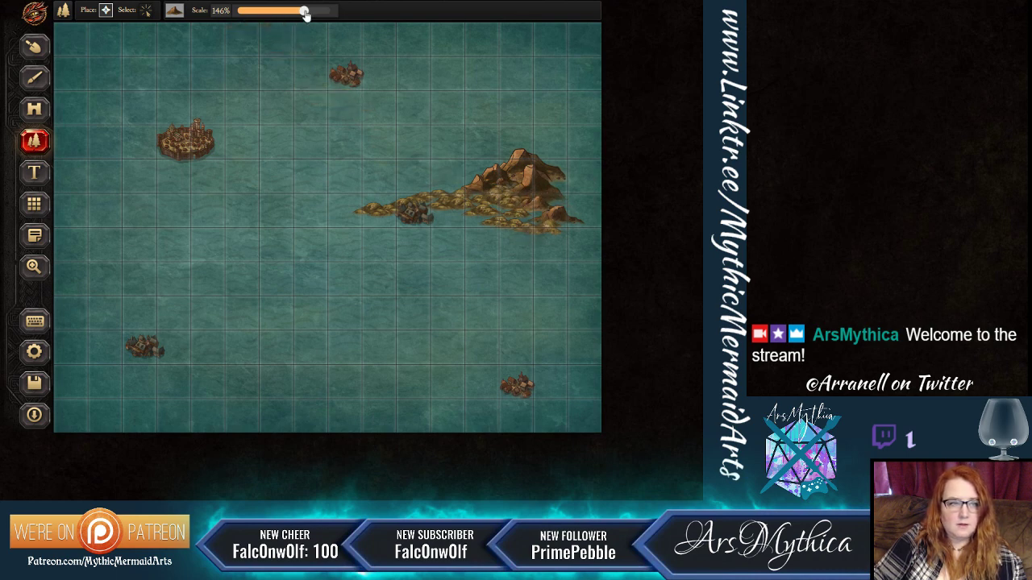
{"action": "left_click_drag", "start_coordinate": [304, 11], "coordinate": [331, 12]}
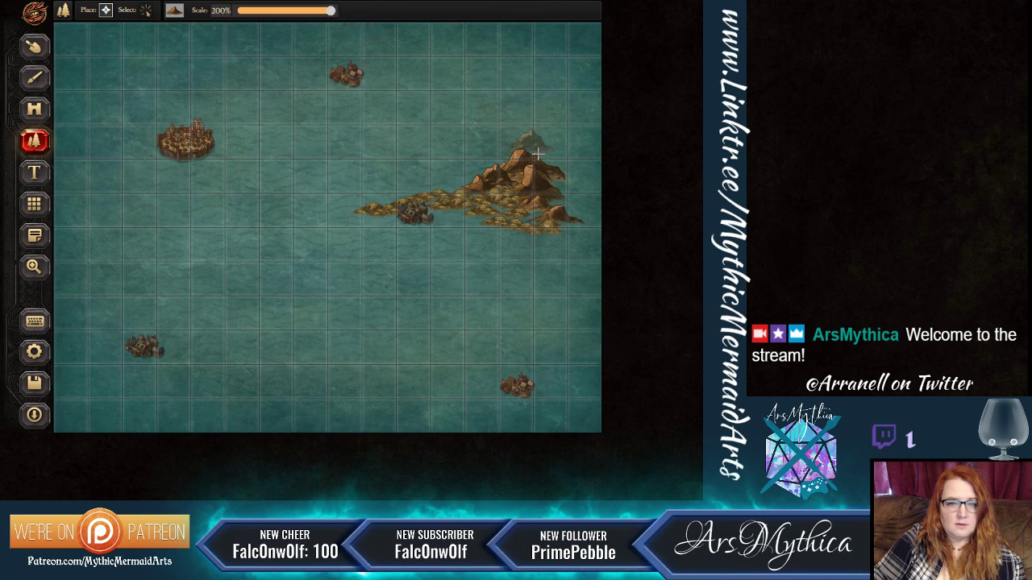
{"action": "left_click", "coordinate": [569, 175]}
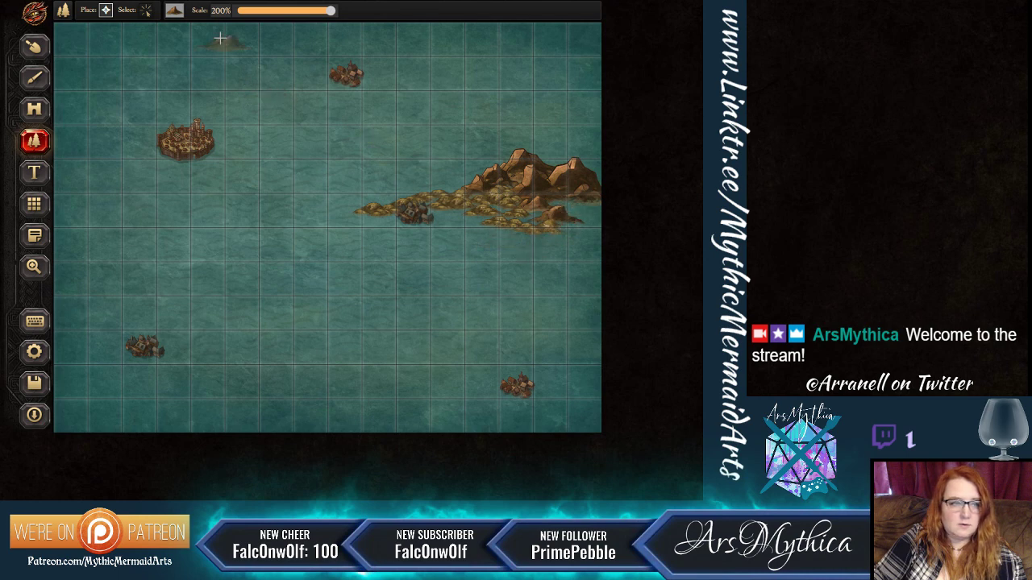
{"action": "left_click", "coordinate": [275, 11]}
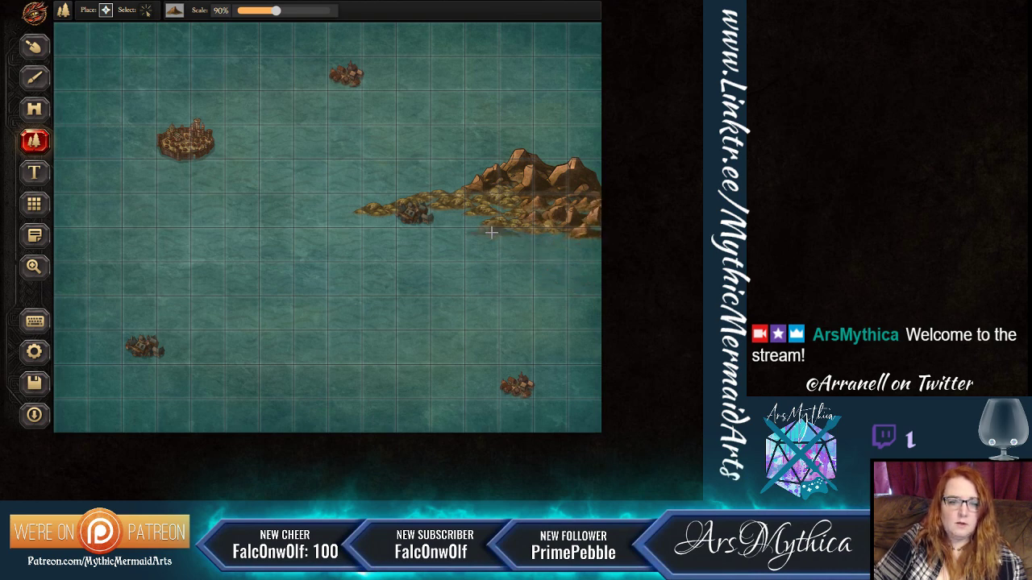
{"action": "left_click", "coordinate": [452, 183]}
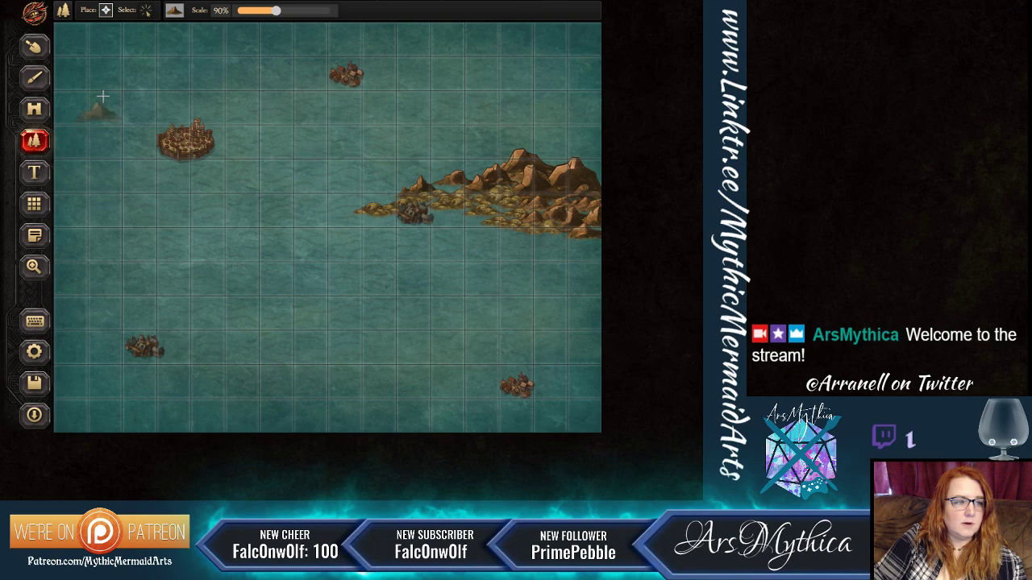
Scatter pines at 90% scale southeast of the central town, below the hills.
{"action": "left_click", "coordinate": [174, 10]}
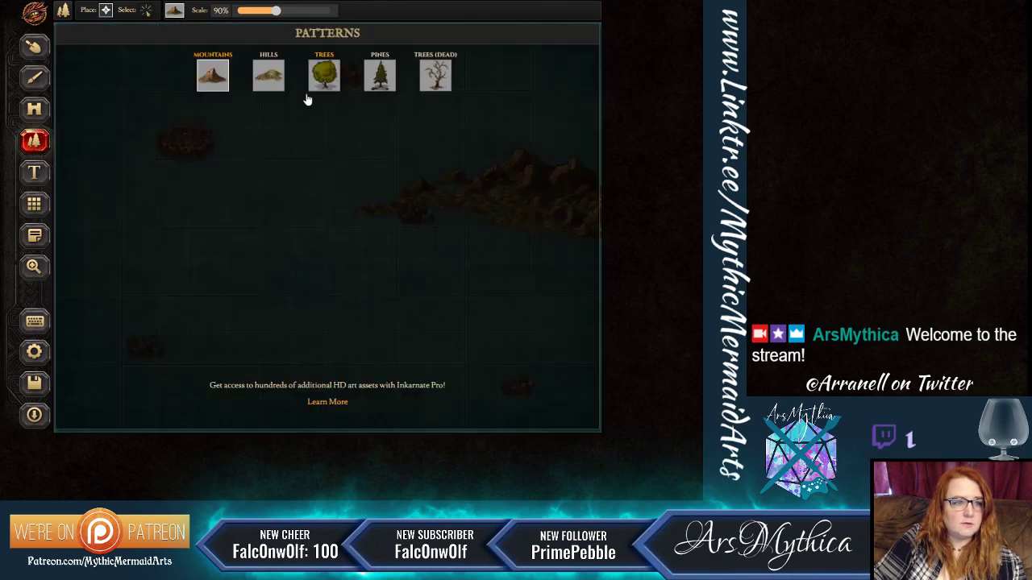
{"action": "left_click", "coordinate": [378, 78]}
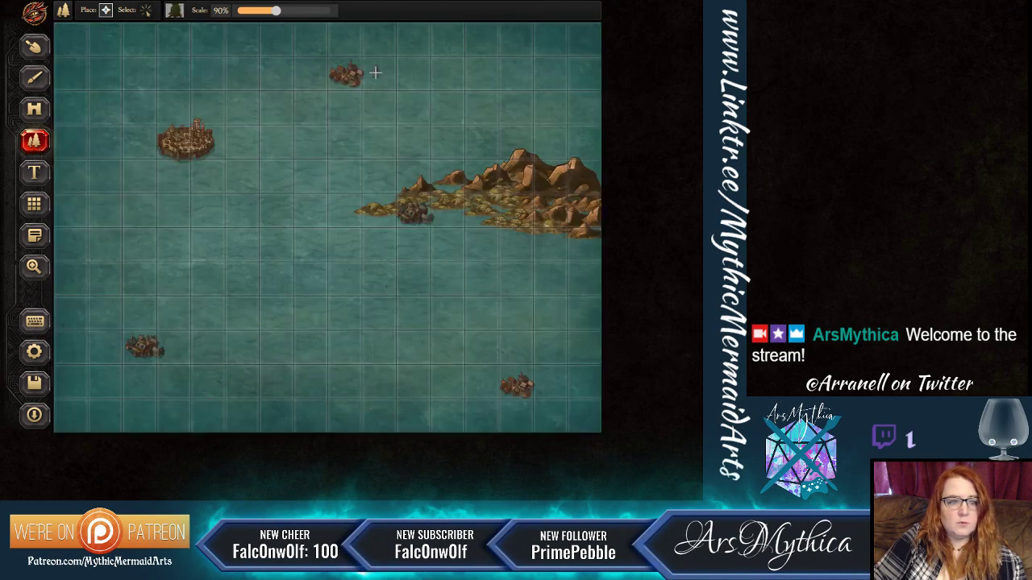
{"action": "left_click", "coordinate": [440, 230]}
{"action": "left_click", "coordinate": [452, 235]}
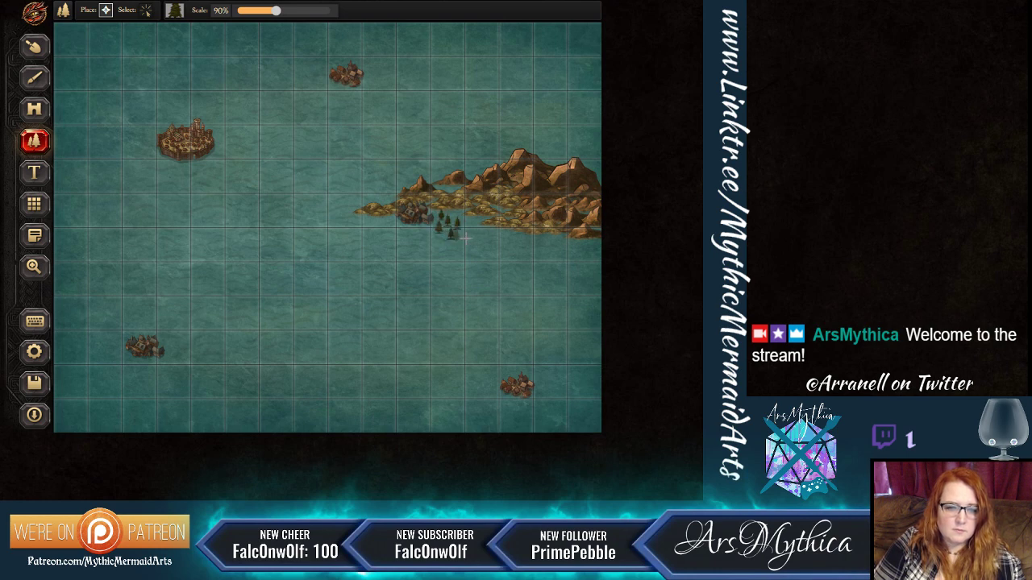
{"action": "left_click", "coordinate": [486, 245]}
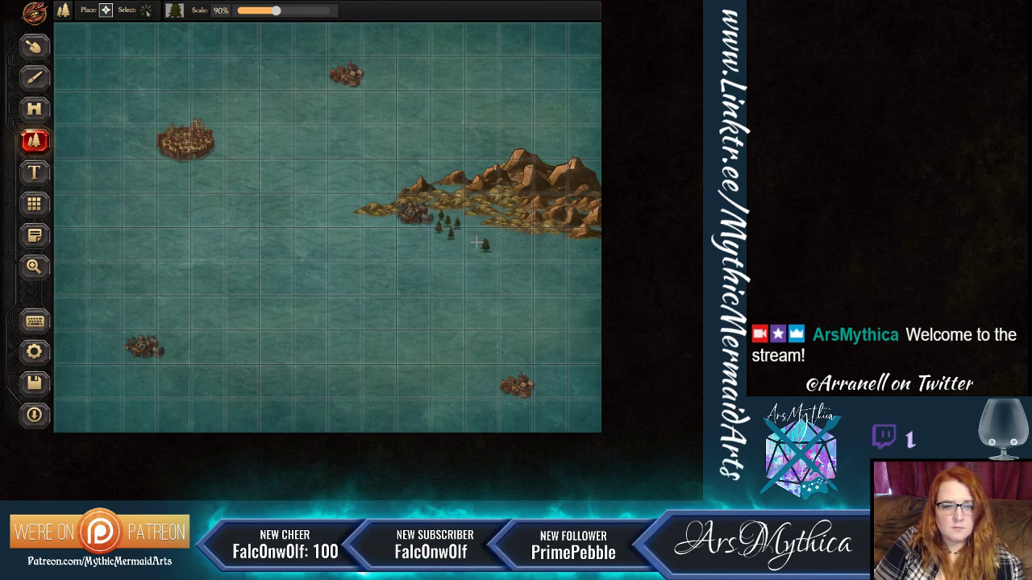
{"action": "left_click", "coordinate": [509, 271]}
{"action": "left_click", "coordinate": [550, 278]}
{"action": "left_click", "coordinate": [523, 254]}
{"action": "left_click", "coordinate": [513, 234]}
{"action": "left_click", "coordinate": [547, 245]}
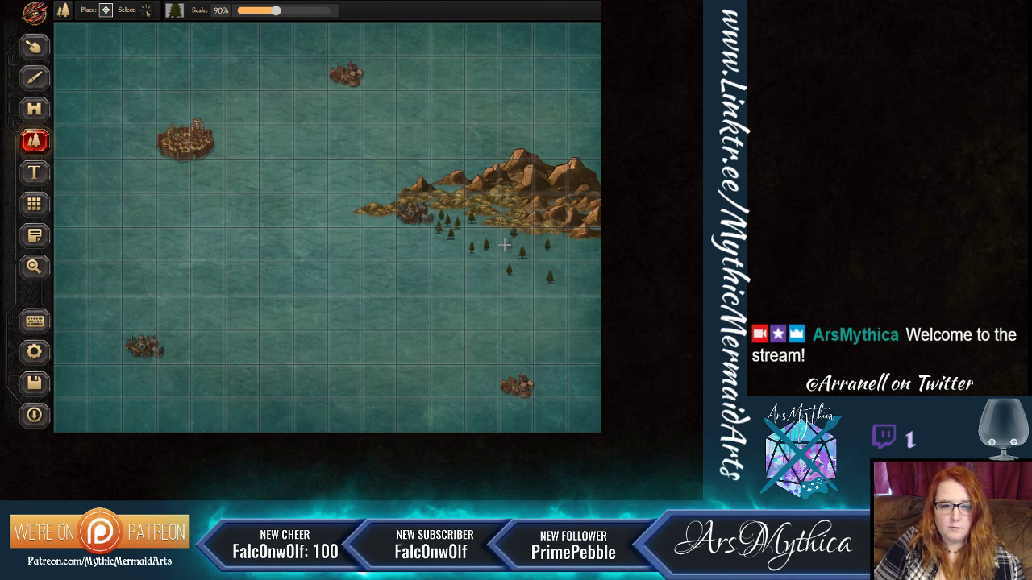
Scatter more pines at 90% scale northwest of the central town, at the western end of the hills.
{"action": "left_click", "coordinate": [392, 192]}
{"action": "left_click", "coordinate": [377, 198]}
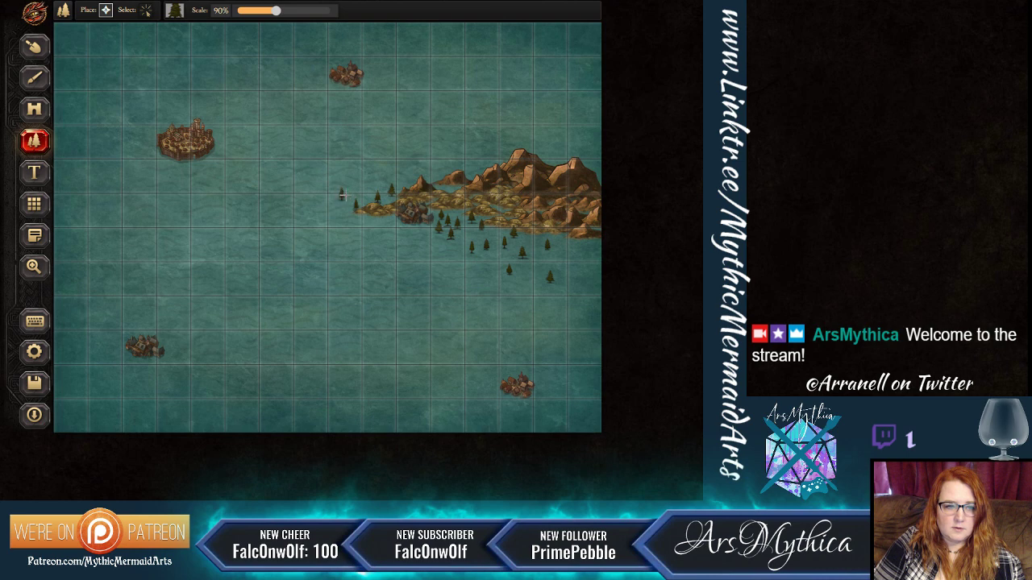
{"action": "left_click", "coordinate": [384, 185]}
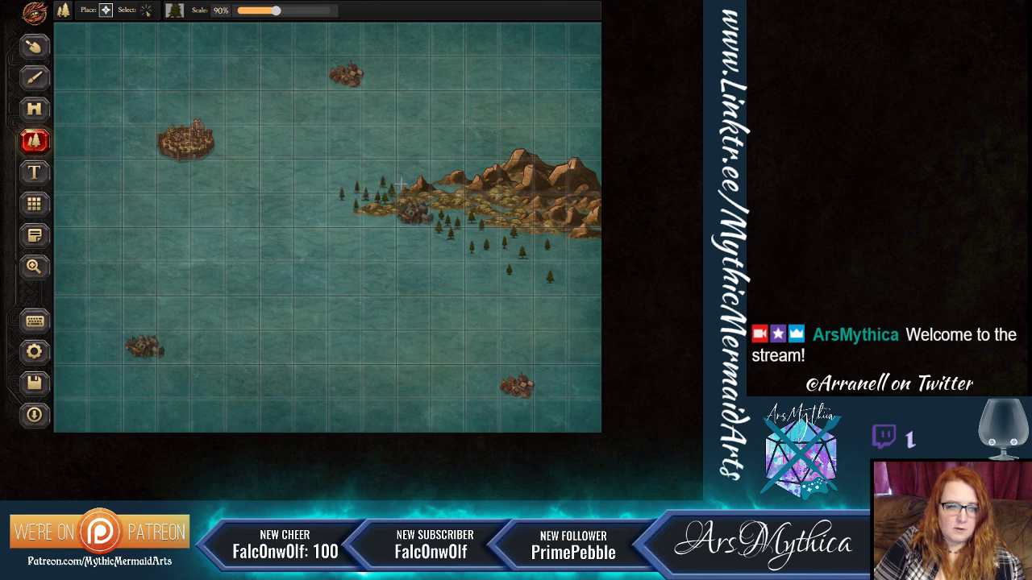
Add larger pines at 180% scale among the small pines on both the southeast and northwest sides of the central town.
{"action": "left_click_drag", "start_coordinate": [287, 13], "coordinate": [321, 11]}
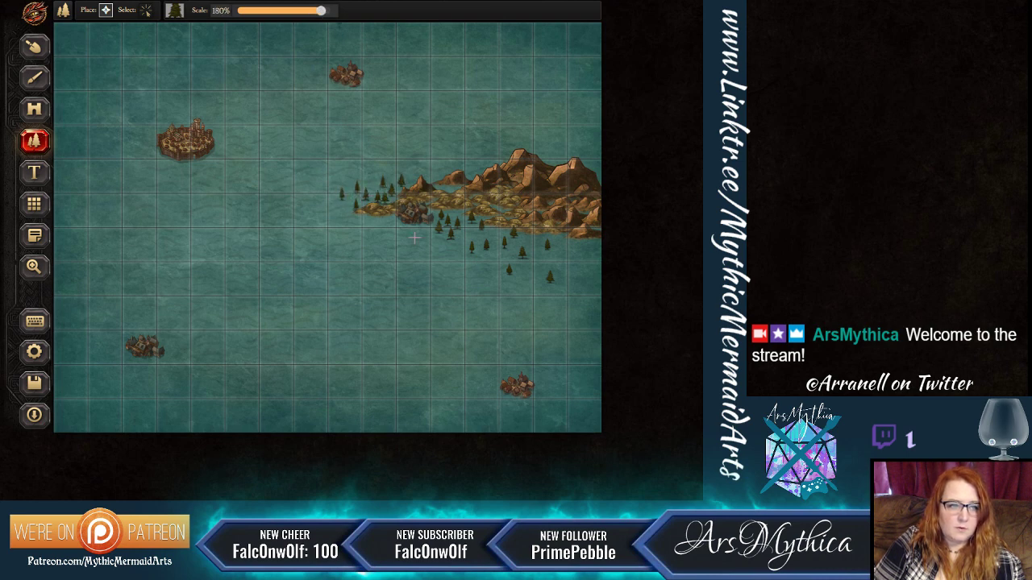
{"action": "left_click", "coordinate": [473, 229]}
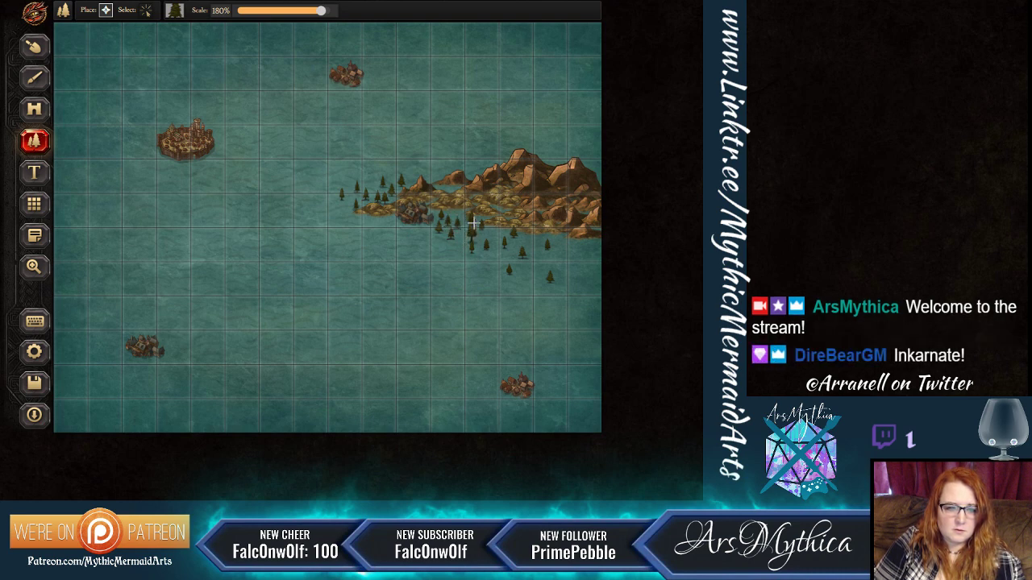
{"action": "left_click", "coordinate": [489, 232]}
{"action": "mouse_move", "coordinate": [523, 240]}
{"action": "left_mouse_down"}
{"action": "mouse_move", "coordinate": [592, 253]}
{"action": "mouse_move", "coordinate": [548, 241]}
{"action": "mouse_move", "coordinate": [537, 258]}
{"action": "mouse_move", "coordinate": [494, 253]}
{"action": "mouse_move", "coordinate": [450, 235]}
{"action": "mouse_move", "coordinate": [440, 211]}
{"action": "mouse_move", "coordinate": [433, 217]}
{"action": "mouse_move", "coordinate": [459, 226]}
{"action": "mouse_move", "coordinate": [441, 236]}
{"action": "mouse_move", "coordinate": [474, 241]}
{"action": "mouse_move", "coordinate": [427, 232]}
{"action": "mouse_move", "coordinate": [420, 178]}
{"action": "mouse_move", "coordinate": [336, 207]}
{"action": "mouse_move", "coordinate": [351, 184]}
{"action": "left_mouse_up"}
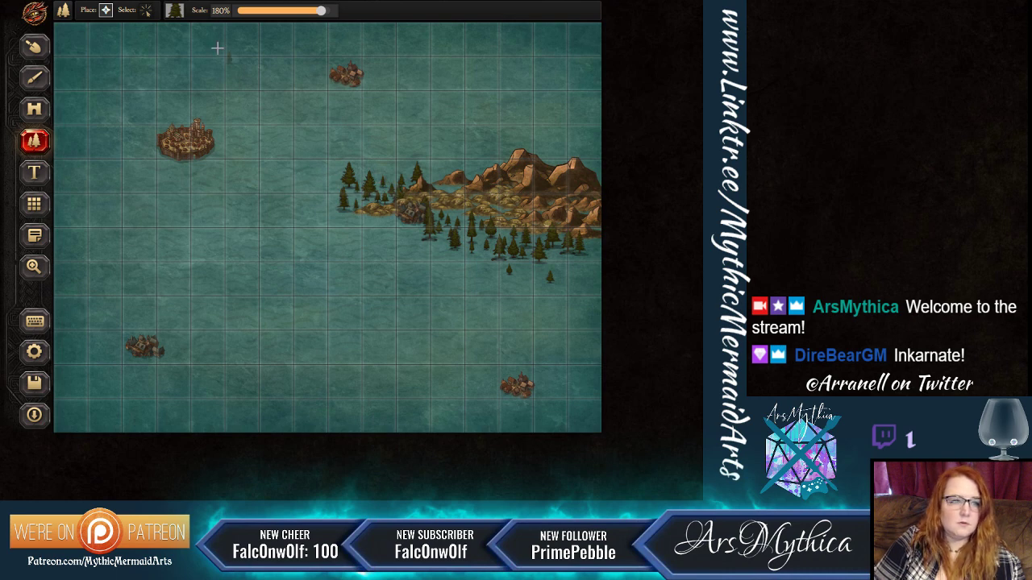
Fill in the pine forest southeast and north of the central town with pines at 35%, 57% and 91% scale.
{"action": "left_click", "coordinate": [247, 12]}
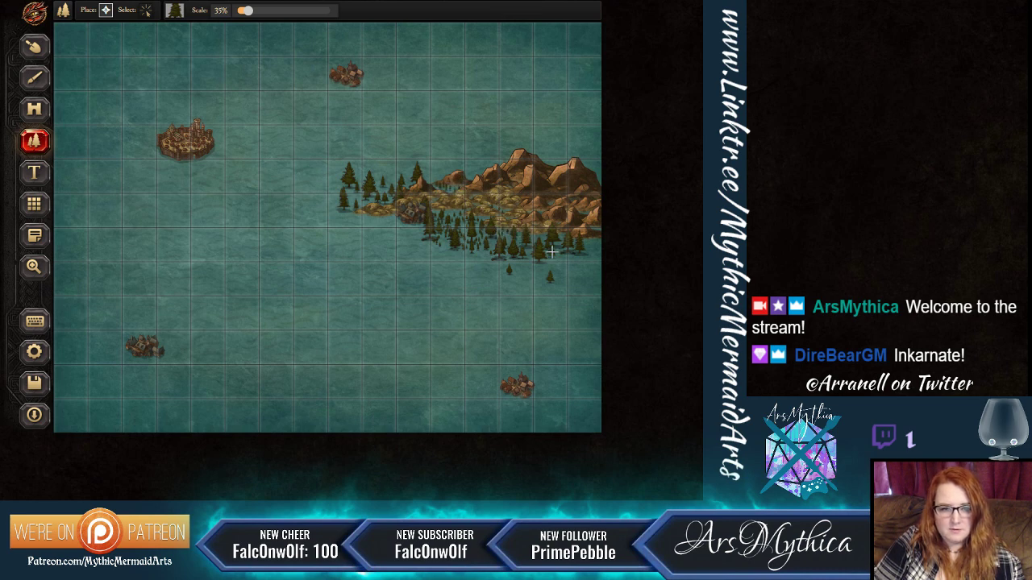
{"action": "left_click", "coordinate": [259, 11]}
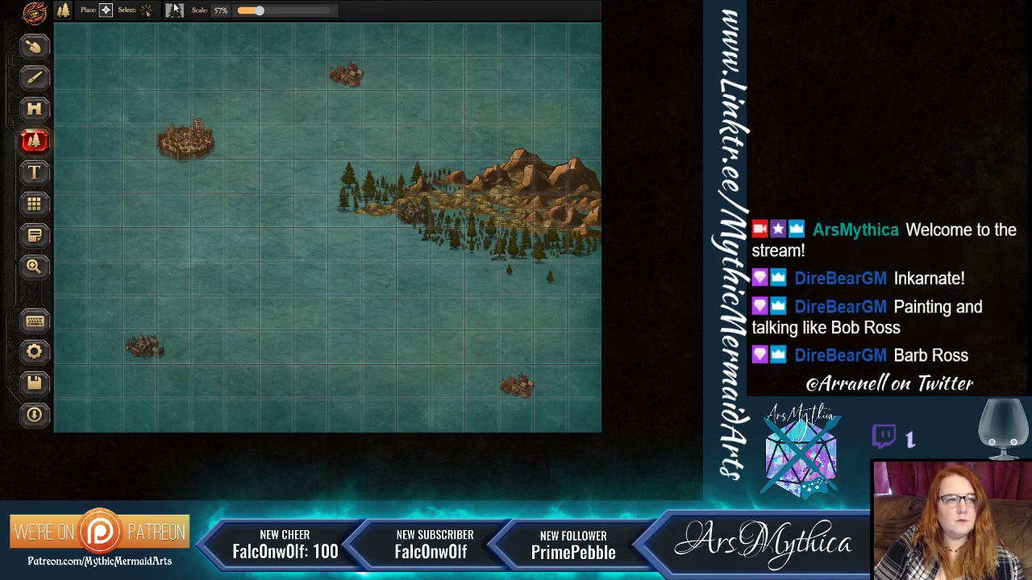
{"action": "left_click", "coordinate": [276, 10]}
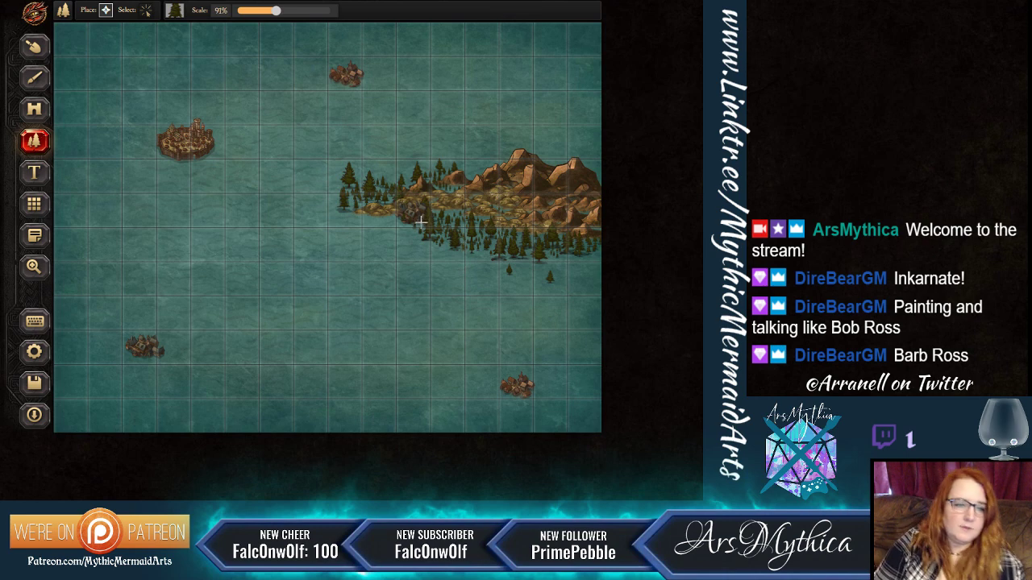
Enlarge the central town beside the hills to 49% scale.
{"action": "left_click", "coordinate": [144, 10]}
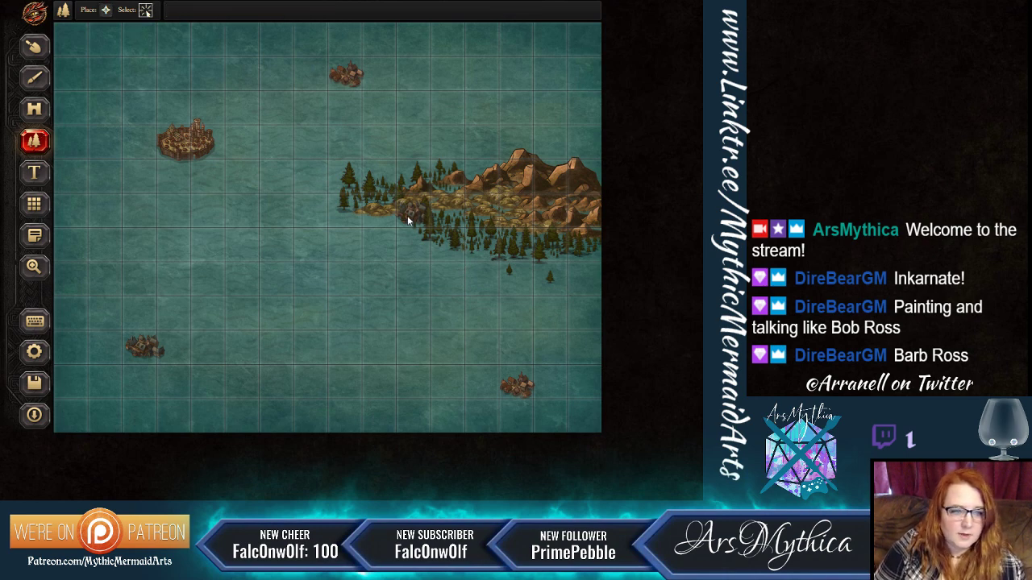
{"action": "left_click", "coordinate": [407, 215]}
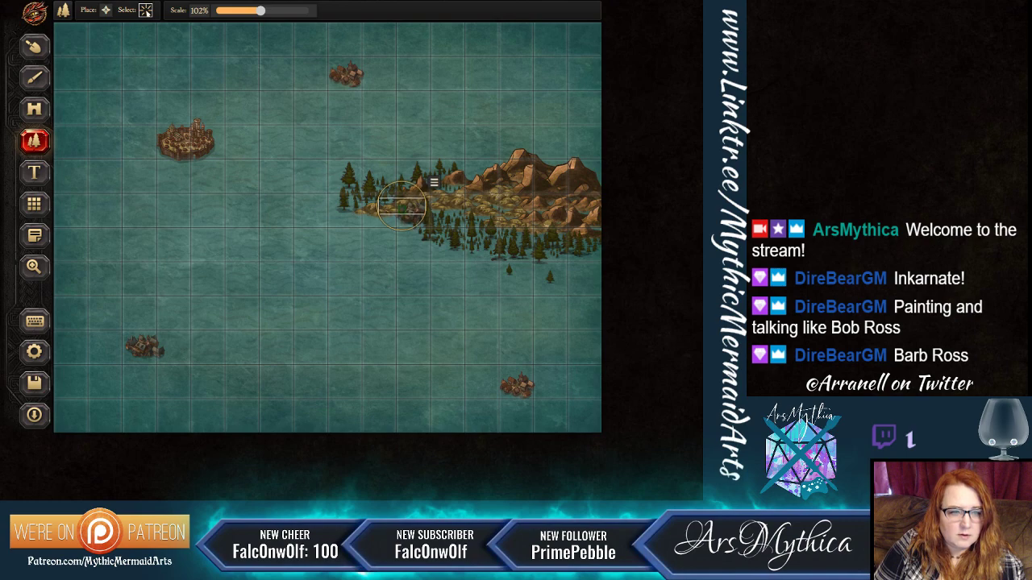
{"action": "left_click", "coordinate": [34, 109]}
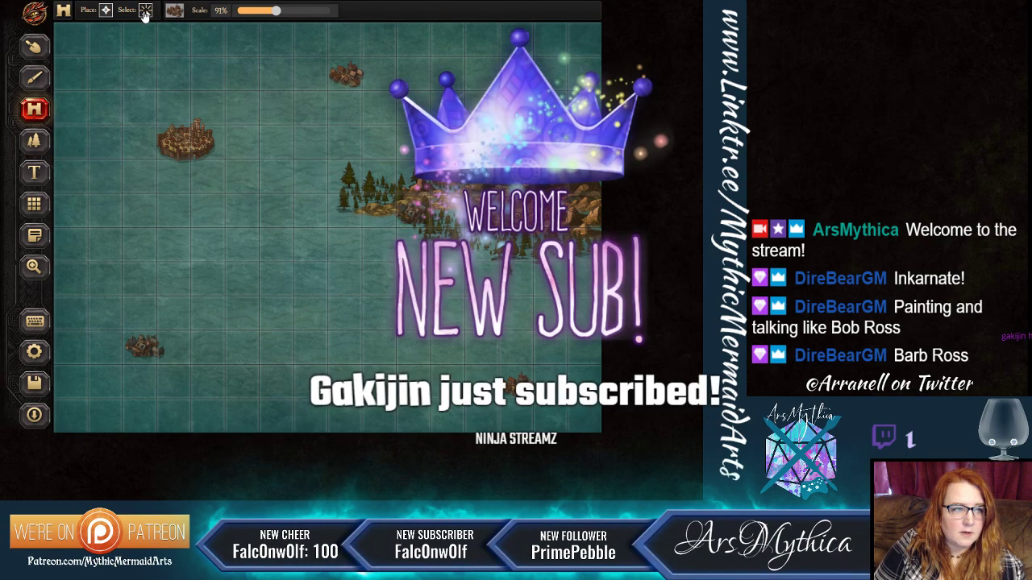
{"action": "key", "text": "Escape"}
{"action": "left_click", "coordinate": [412, 213]}
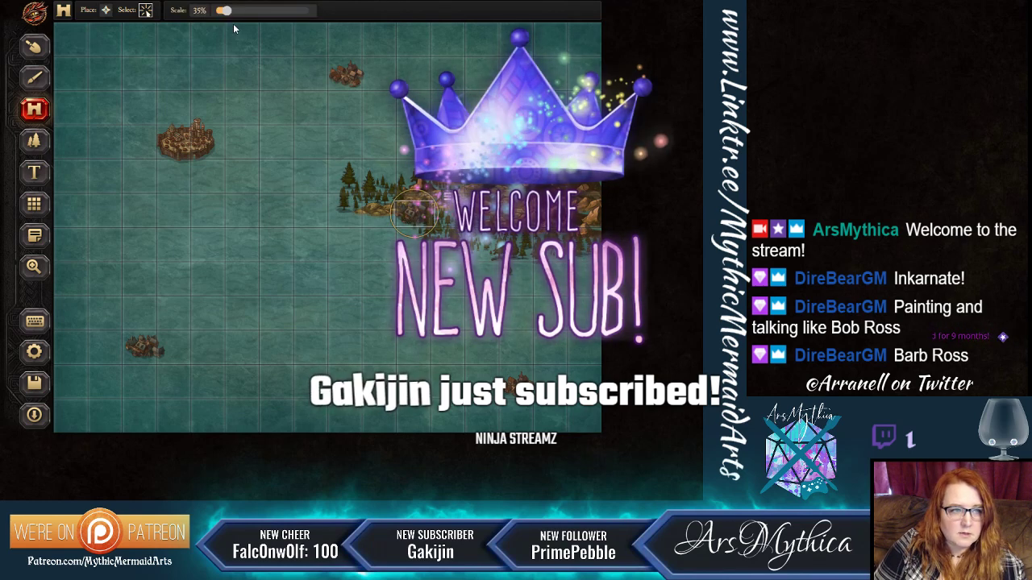
{"action": "left_click_drag", "start_coordinate": [228, 14], "coordinate": [233, 11]}
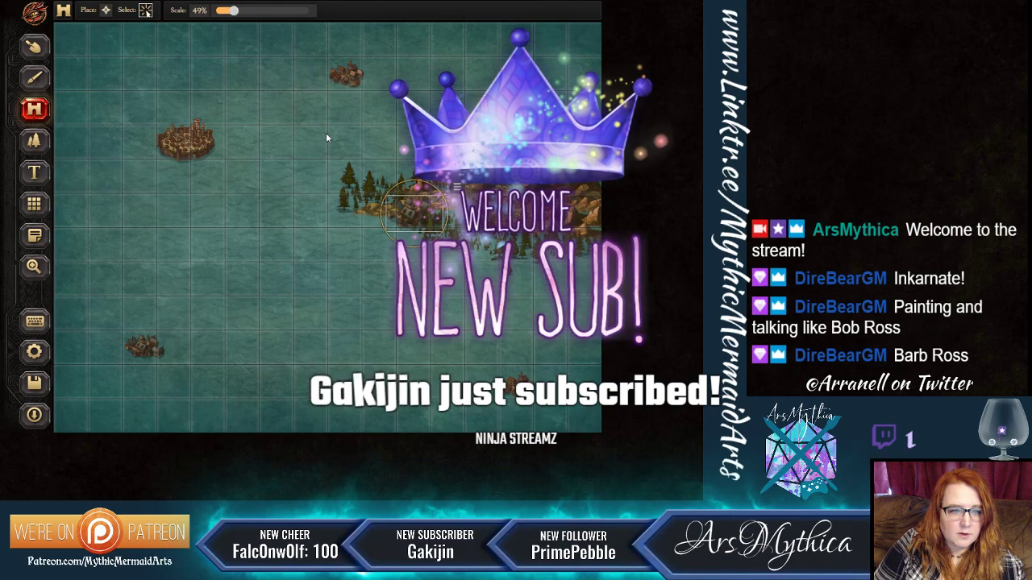
Move the central town slightly southwest to the edge of the hills and push it to the front.
{"action": "left_click_drag", "start_coordinate": [411, 230], "coordinate": [404, 220]}
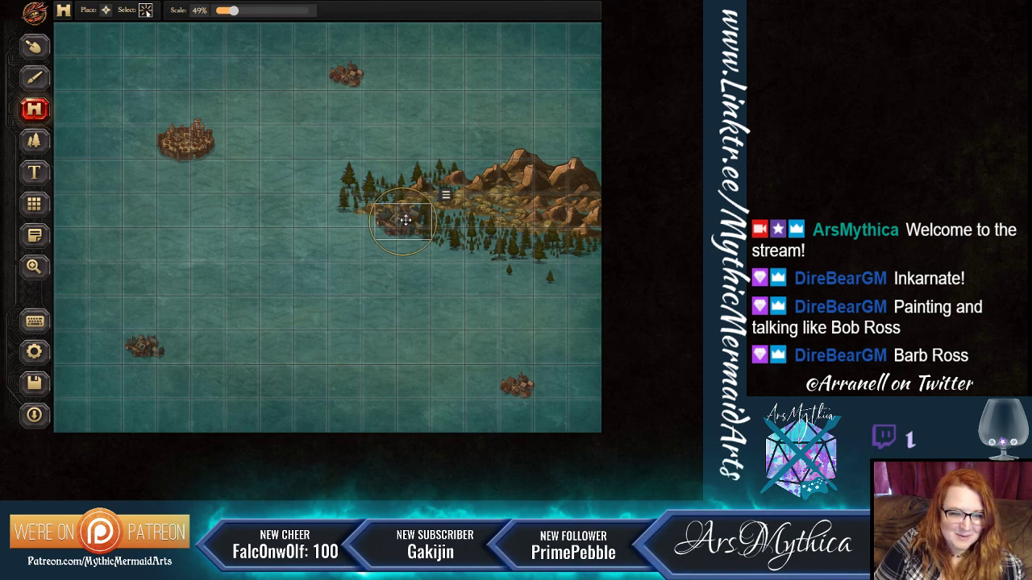
{"action": "left_click", "coordinate": [445, 195]}
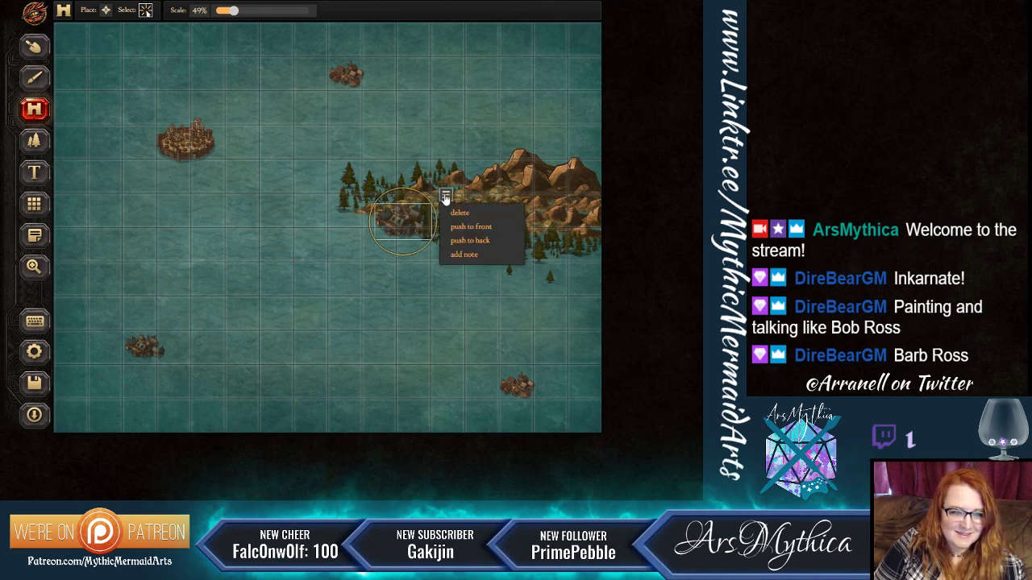
{"action": "left_click", "coordinate": [483, 228]}
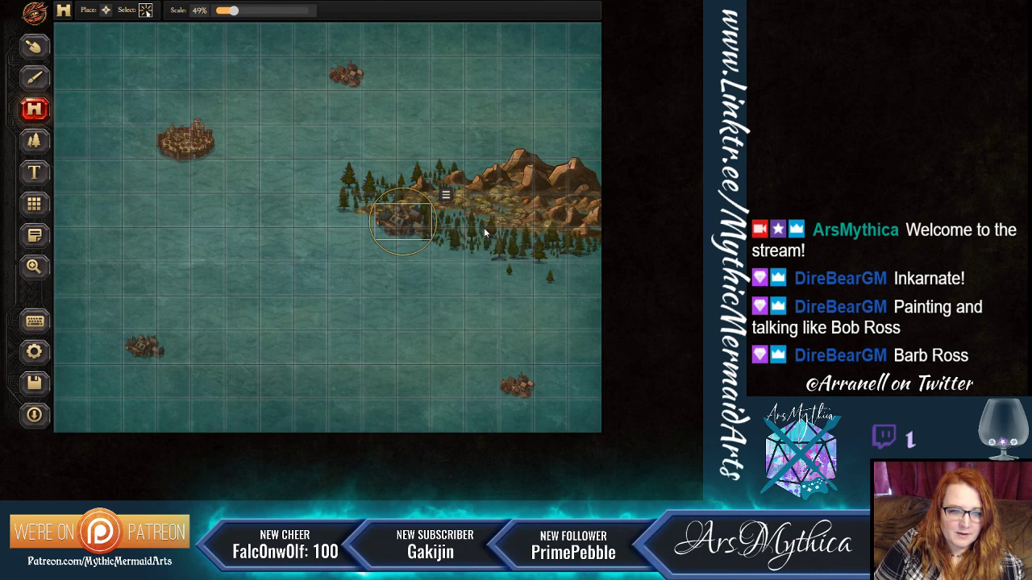
{"action": "left_click", "coordinate": [408, 132]}
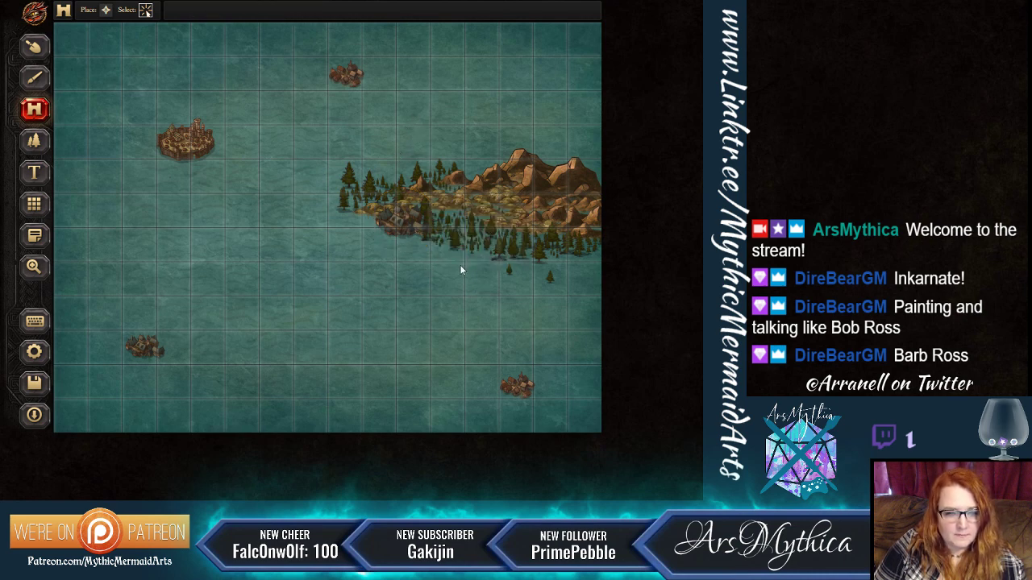
{"action": "left_click", "coordinate": [35, 48]}
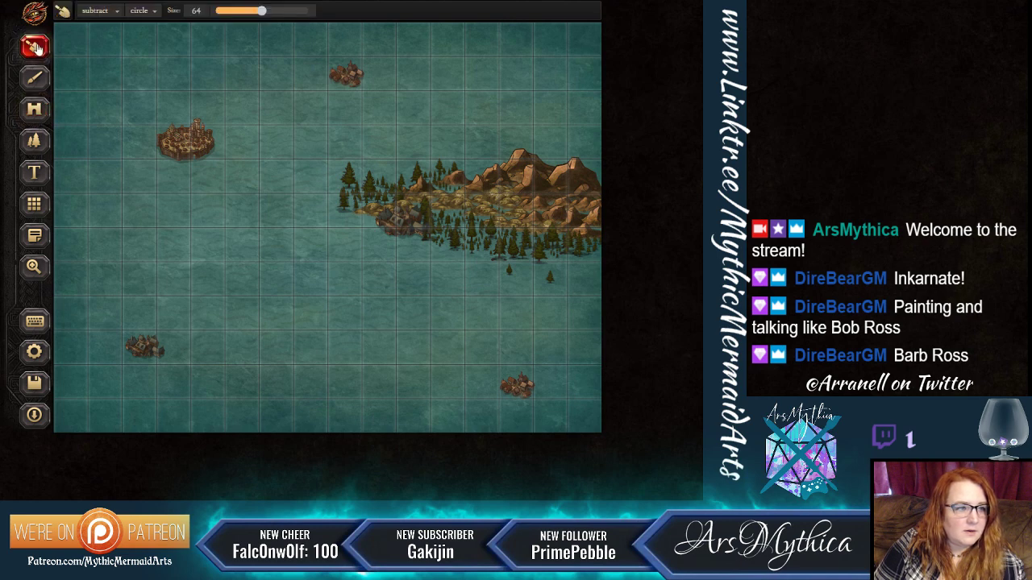
{"action": "left_click", "coordinate": [34, 204]}
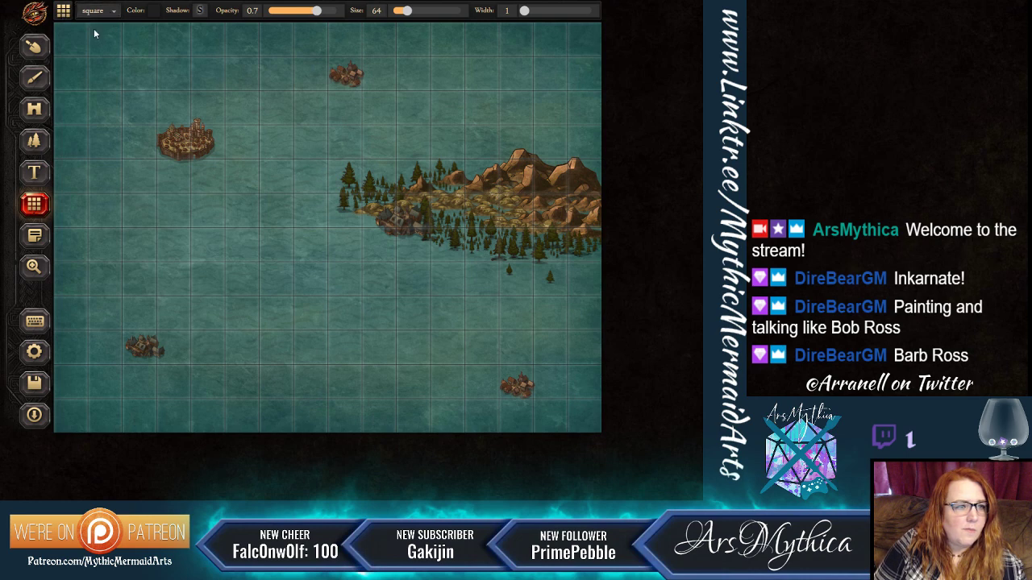
{"action": "left_click", "coordinate": [34, 46]}
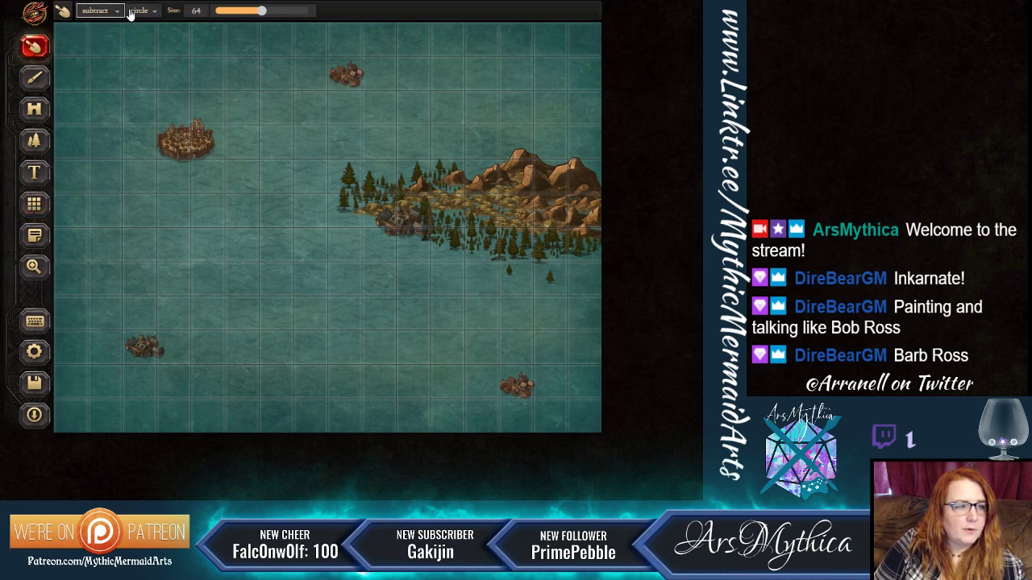
{"action": "left_click", "coordinate": [156, 11]}
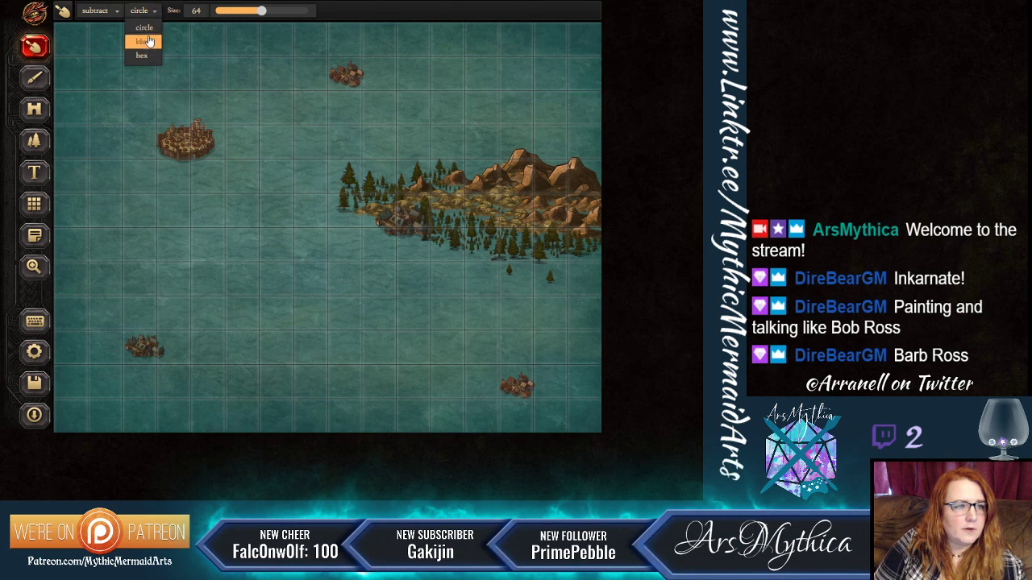
{"action": "left_click", "coordinate": [148, 41]}
{"action": "left_click", "coordinate": [144, 11]}
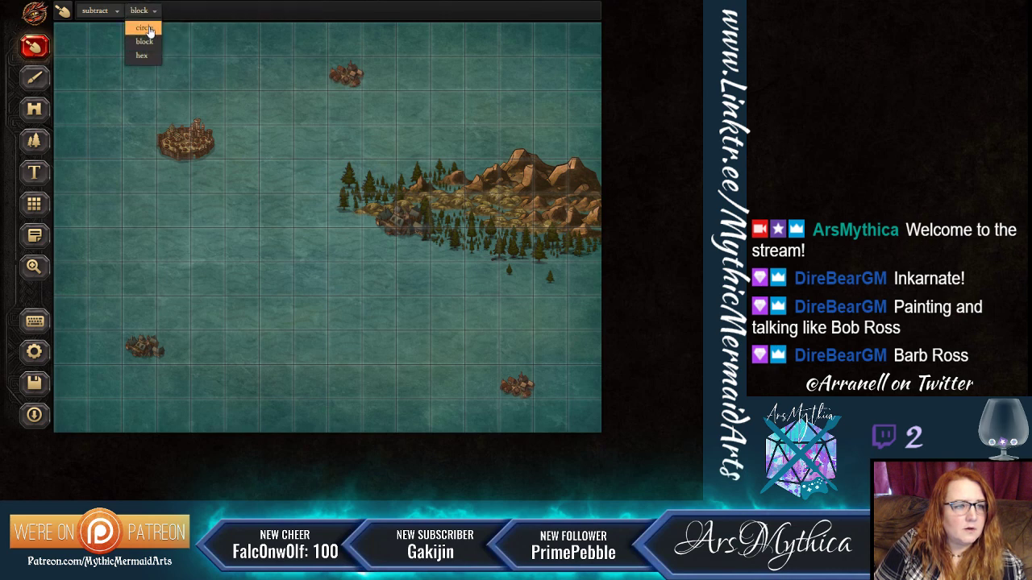
{"action": "left_click", "coordinate": [149, 29]}
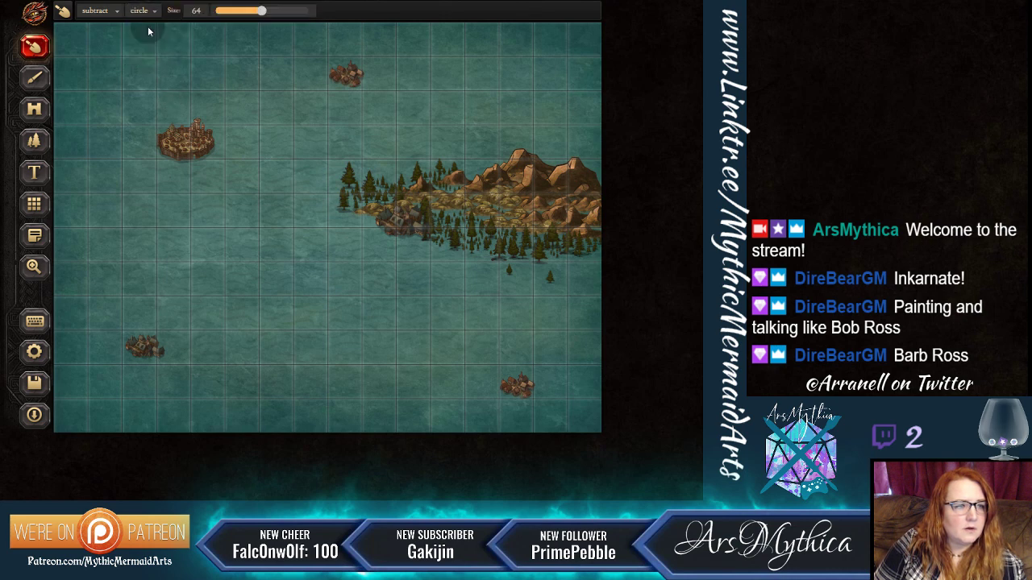
Try the hex grid, return the grid to square, and set its opacity to 0.17.
{"action": "left_click", "coordinate": [34, 204]}
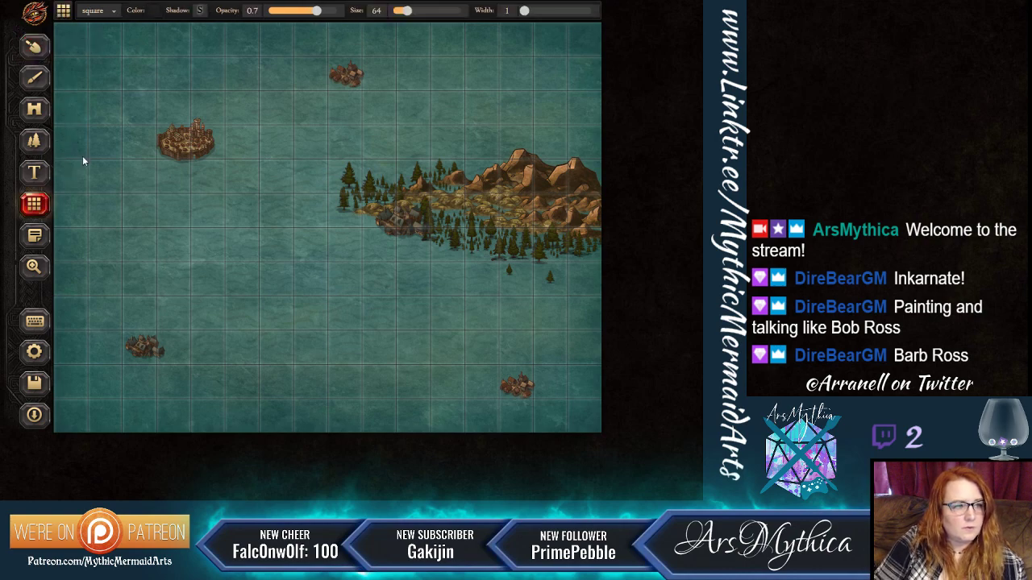
{"action": "left_click", "coordinate": [111, 16]}
{"action": "left_click", "coordinate": [96, 41]}
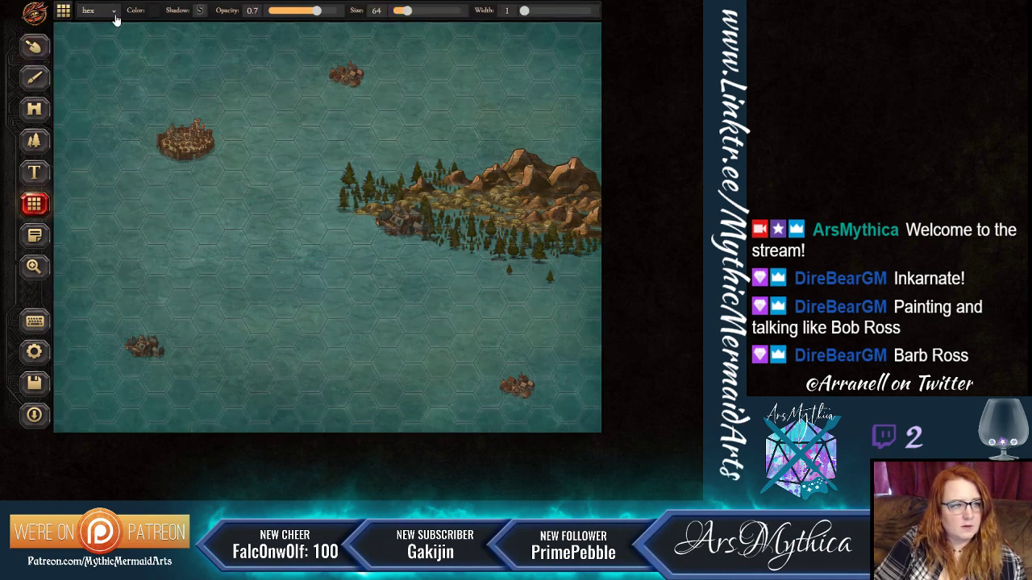
{"action": "left_click", "coordinate": [115, 17]}
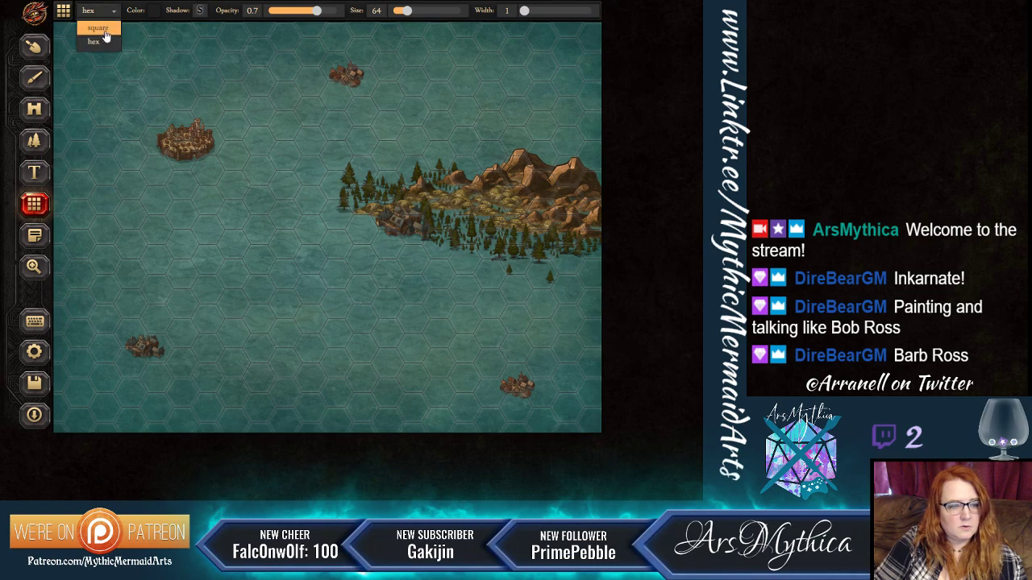
{"action": "left_click", "coordinate": [98, 29]}
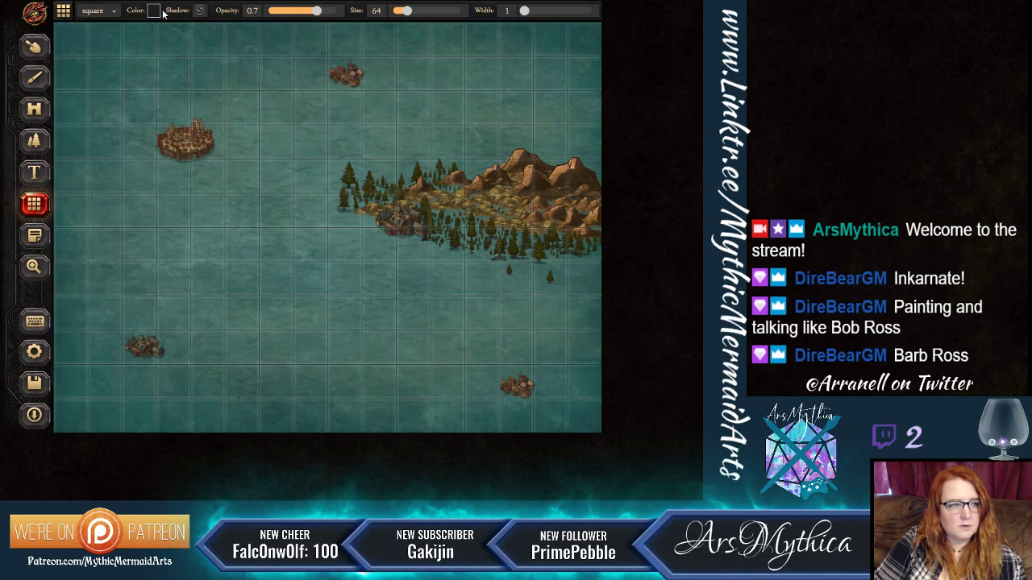
{"action": "left_click", "coordinate": [269, 11]}
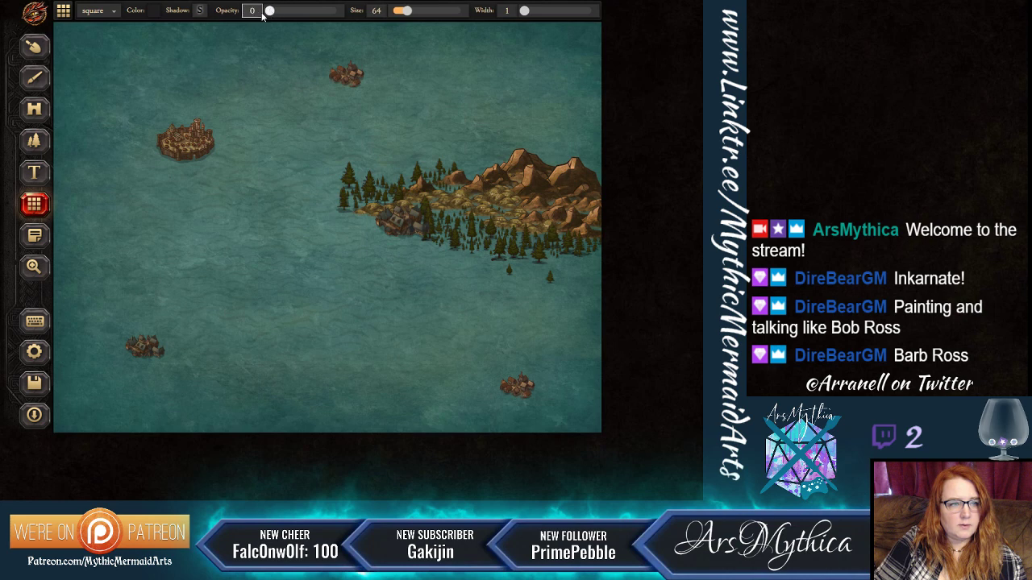
{"action": "left_click_drag", "start_coordinate": [270, 11], "coordinate": [285, 13]}
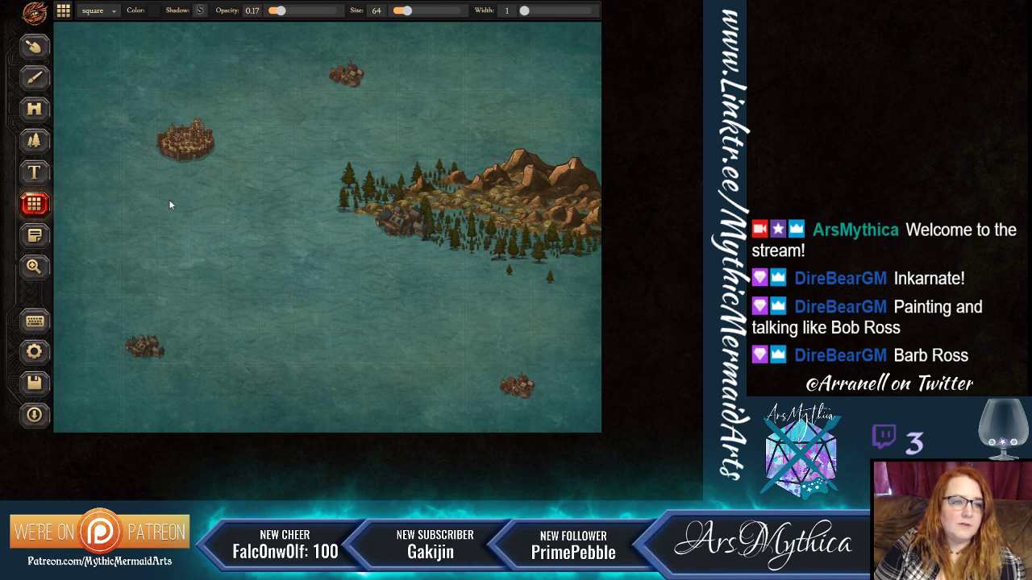
Place five villages at 35% scale: northwest, east and south of the walled city, southeast of the southwestern town, and east of the northern town.
{"action": "left_click", "coordinate": [36, 109]}
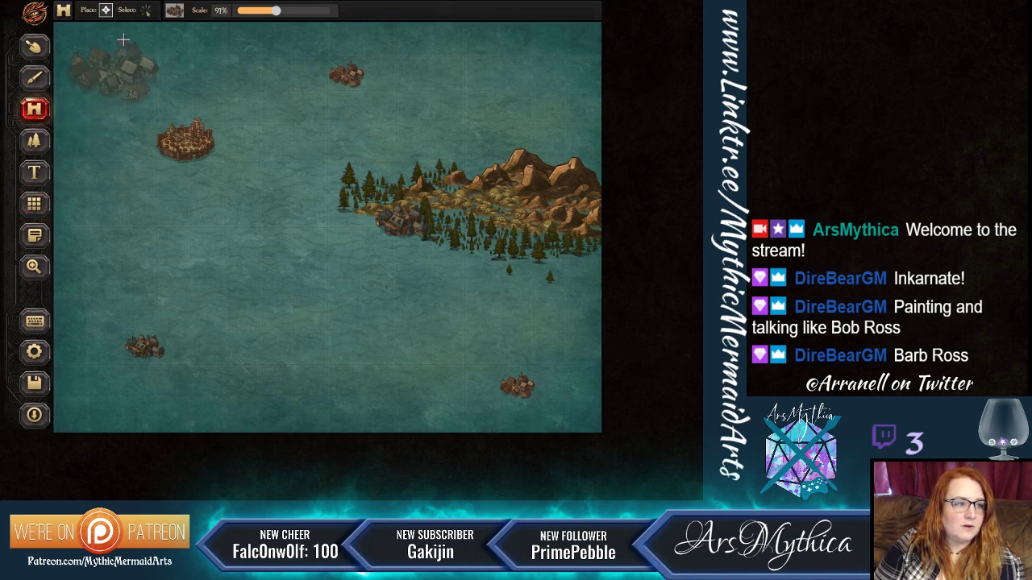
{"action": "left_click", "coordinate": [176, 12]}
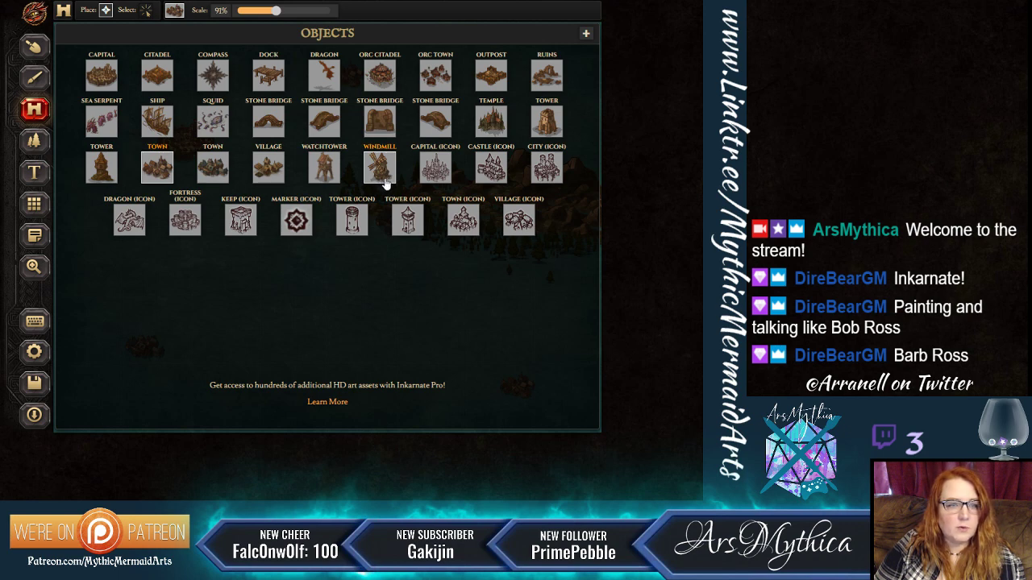
{"action": "left_click", "coordinate": [270, 167]}
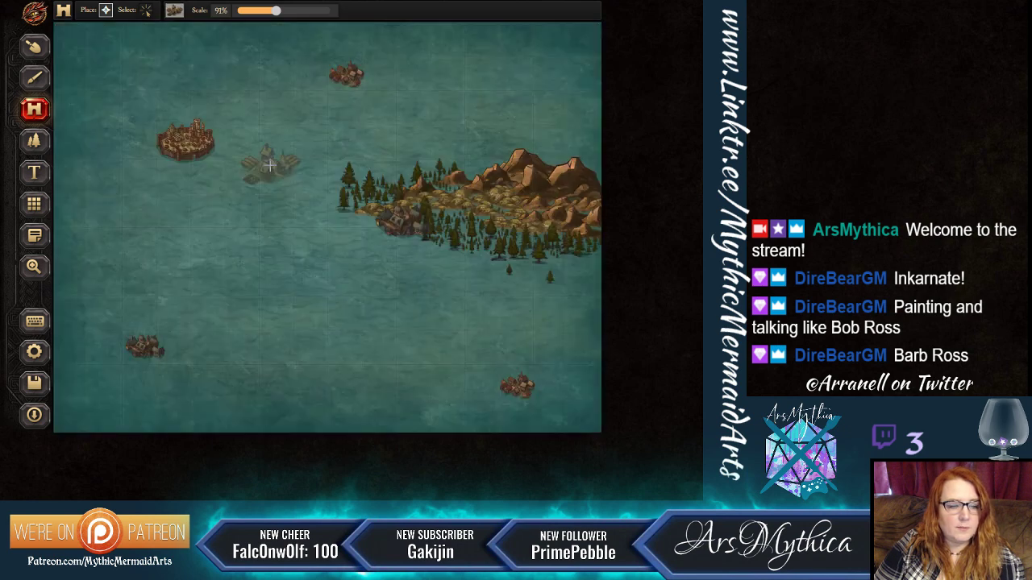
{"action": "left_click_drag", "start_coordinate": [275, 10], "coordinate": [245, 13]}
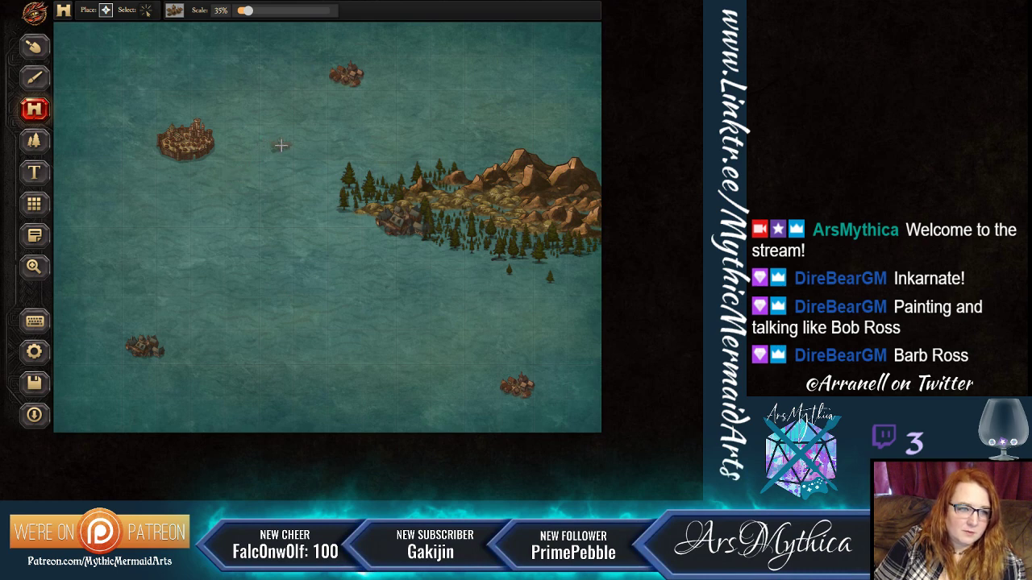
{"action": "left_click", "coordinate": [280, 149]}
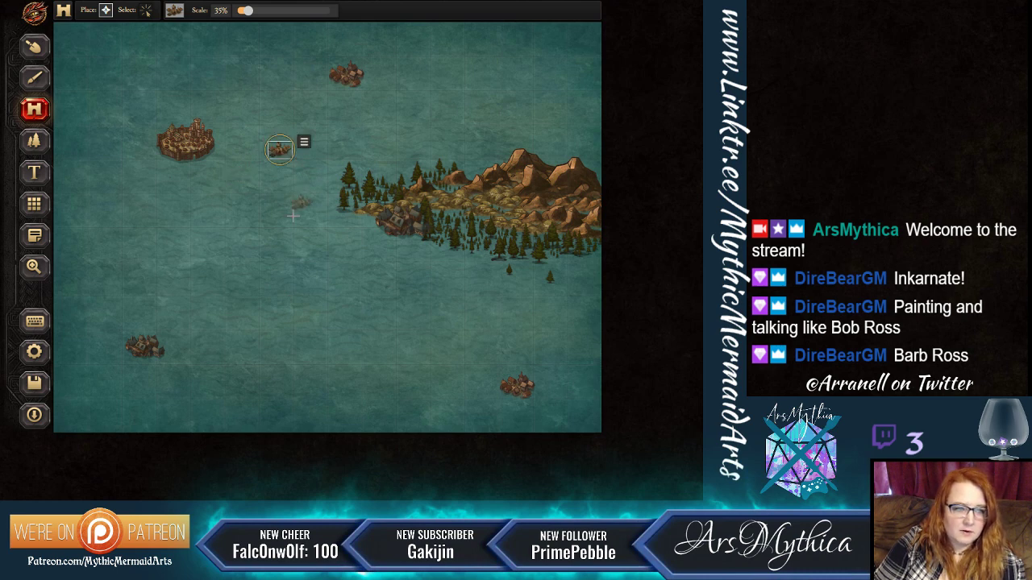
{"action": "left_click", "coordinate": [146, 217]}
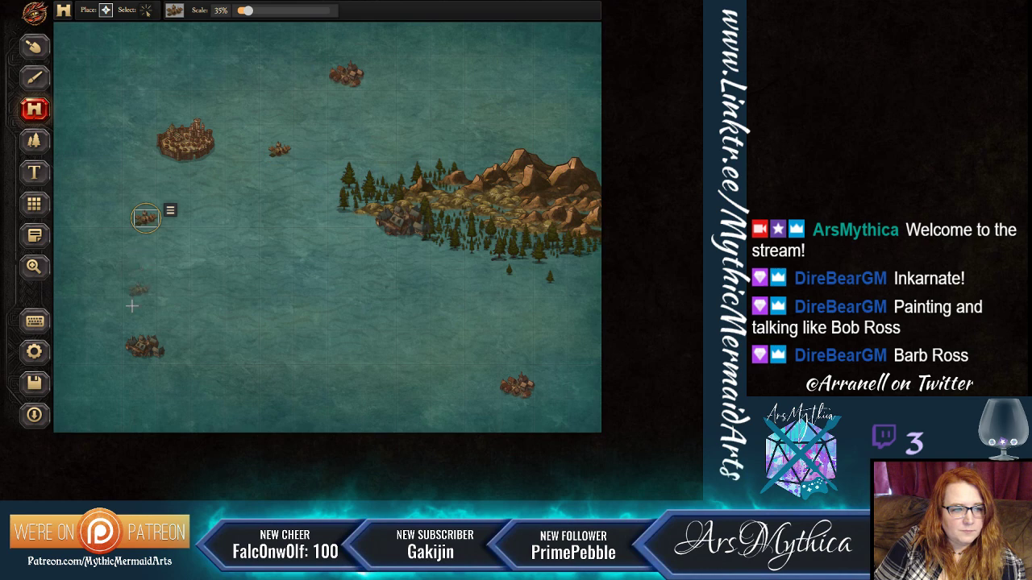
{"action": "left_click", "coordinate": [218, 394]}
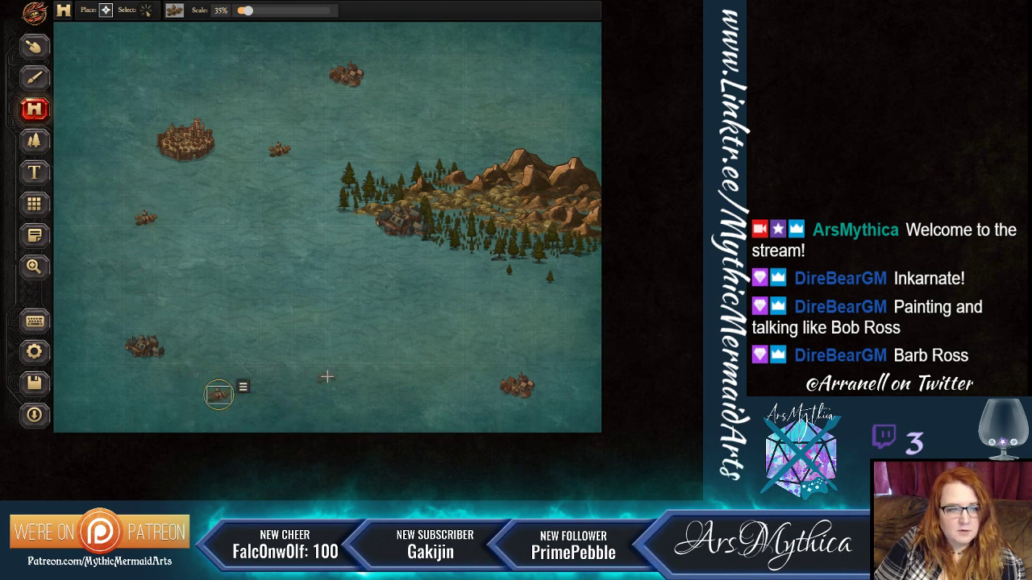
{"action": "left_click", "coordinate": [113, 83]}
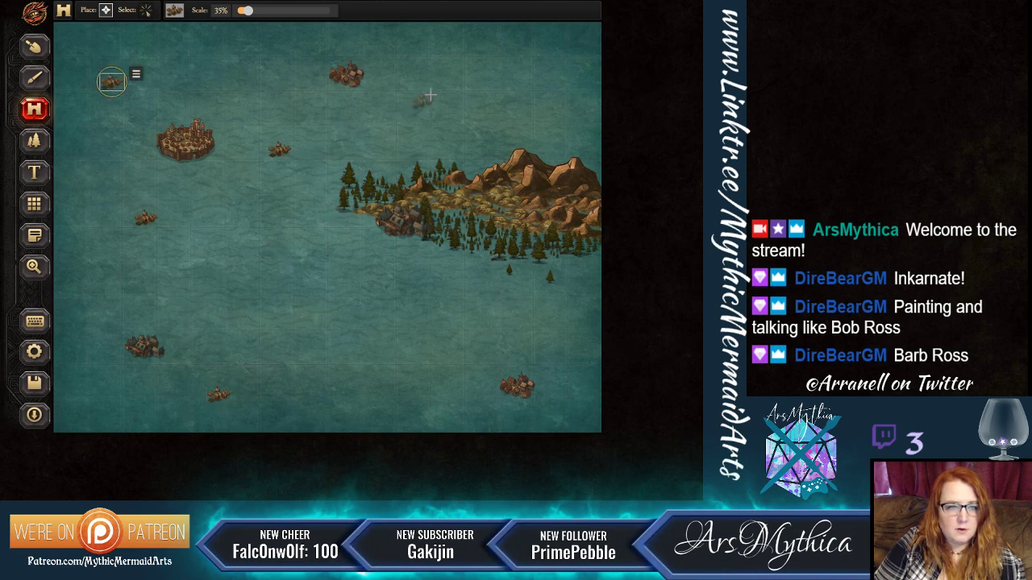
{"action": "left_click", "coordinate": [437, 87]}
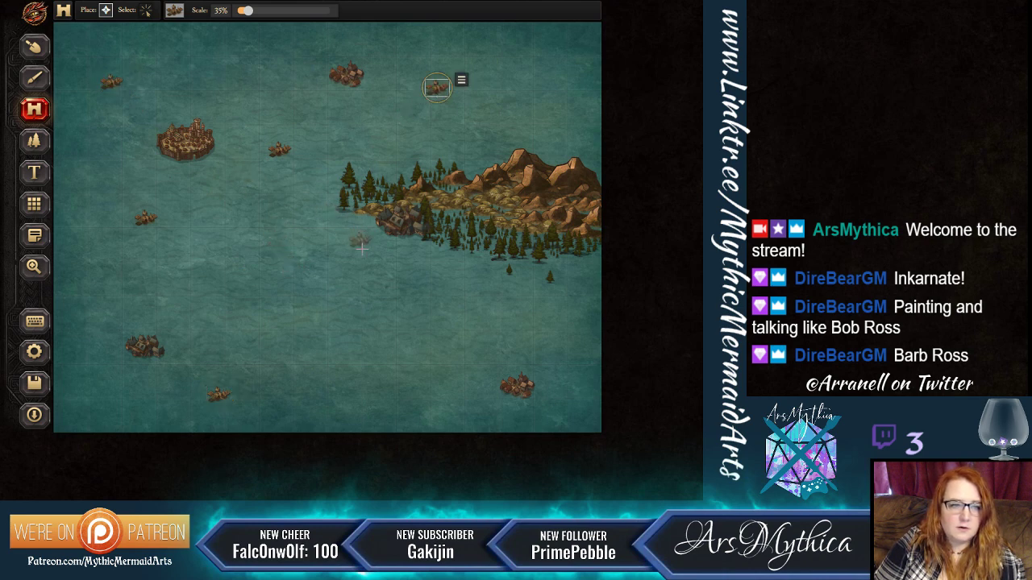
Delete the village just east of the walled city.
{"action": "left_click", "coordinate": [145, 9]}
{"action": "left_click", "coordinate": [280, 152]}
{"action": "left_click", "coordinate": [303, 142]}
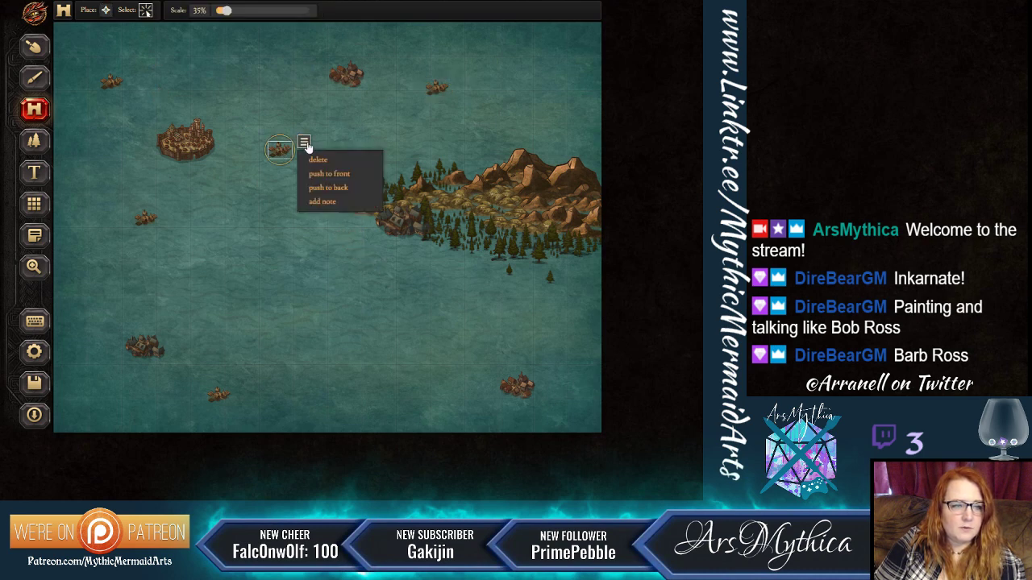
{"action": "left_click", "coordinate": [316, 160]}
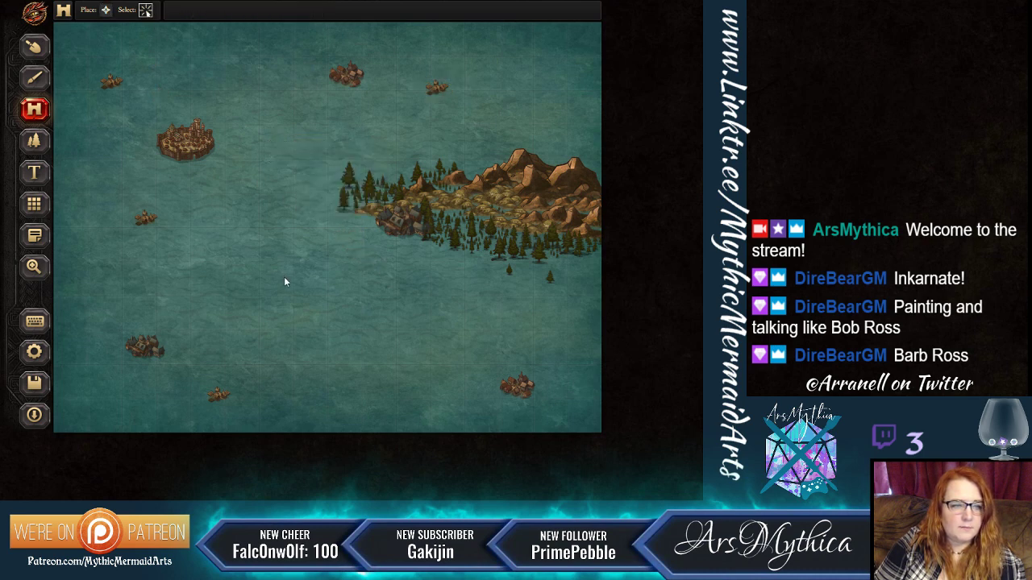
Move the village south of the walled city to just north of the southwestern town, and place another village northeast of the southeastern town.
{"action": "left_click", "coordinate": [140, 219]}
{"action": "left_click_drag", "start_coordinate": [142, 218], "coordinate": [111, 288]}
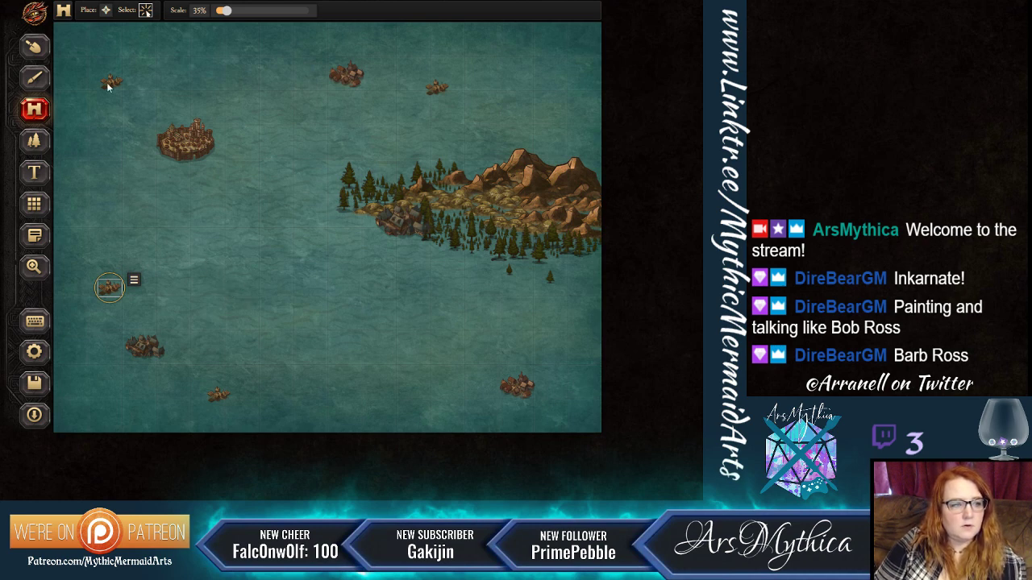
{"action": "left_click", "coordinate": [105, 10]}
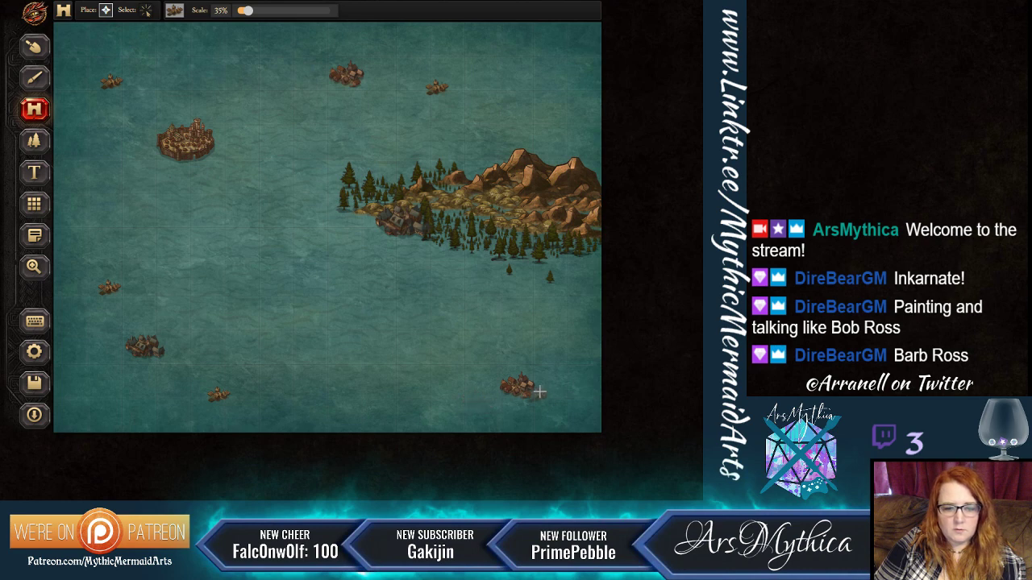
{"action": "left_click", "coordinate": [542, 325]}
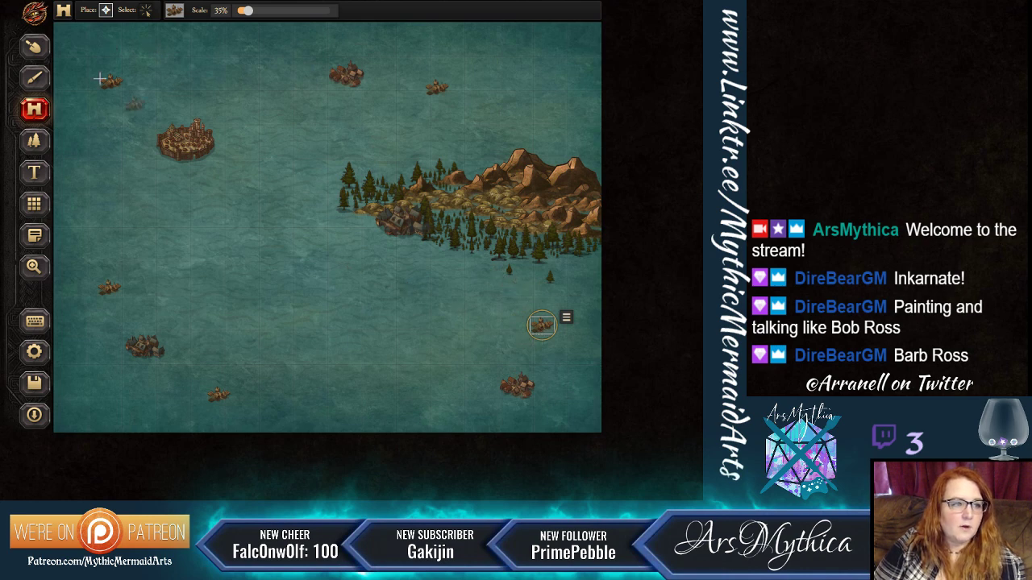
Sculpt a winding land road from the northern town to the walled city in add mode with a circular brush of size 11.
{"action": "left_click", "coordinate": [34, 47]}
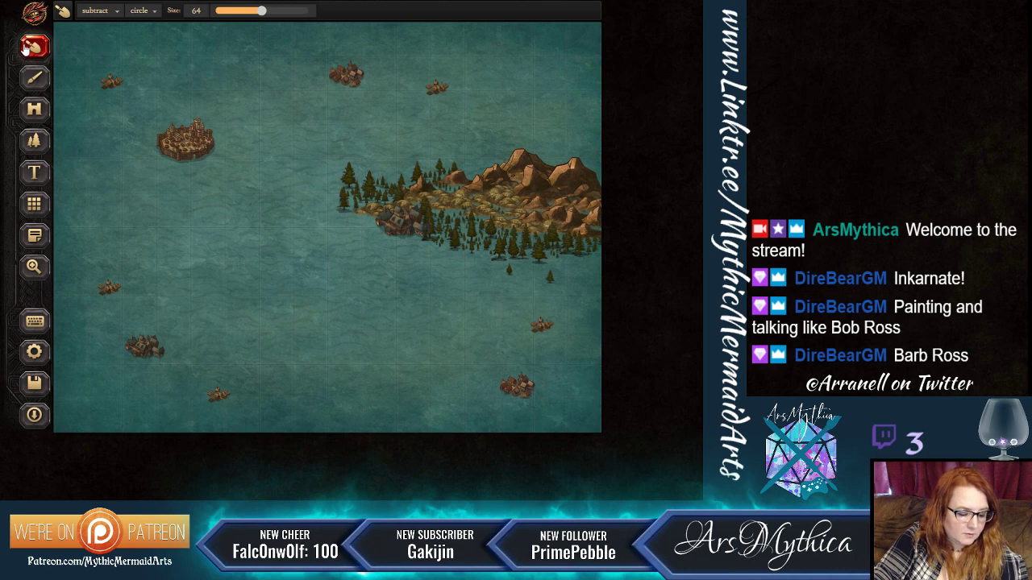
{"action": "left_click", "coordinate": [231, 12]}
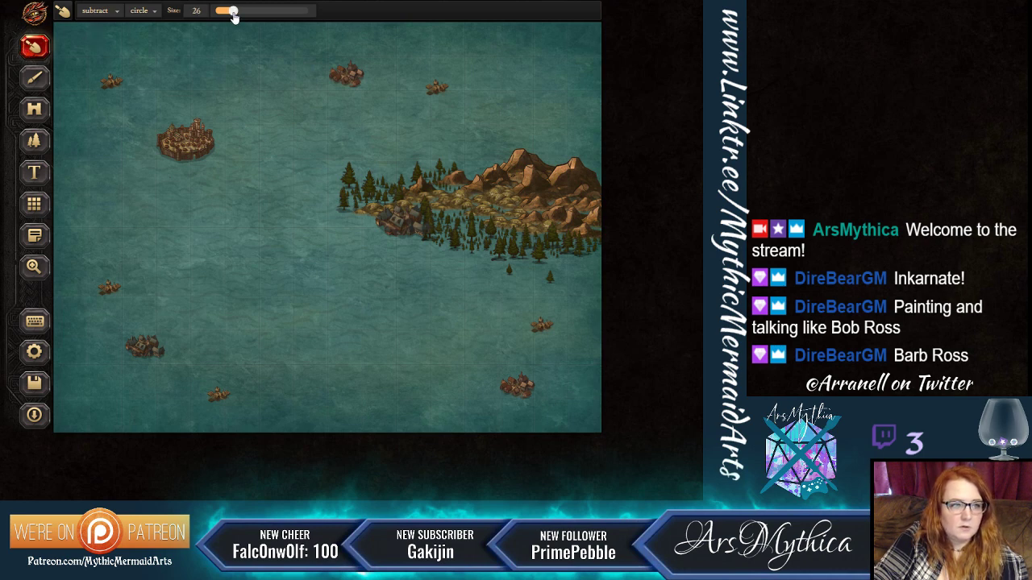
{"action": "left_click_drag", "start_coordinate": [229, 12], "coordinate": [225, 12]}
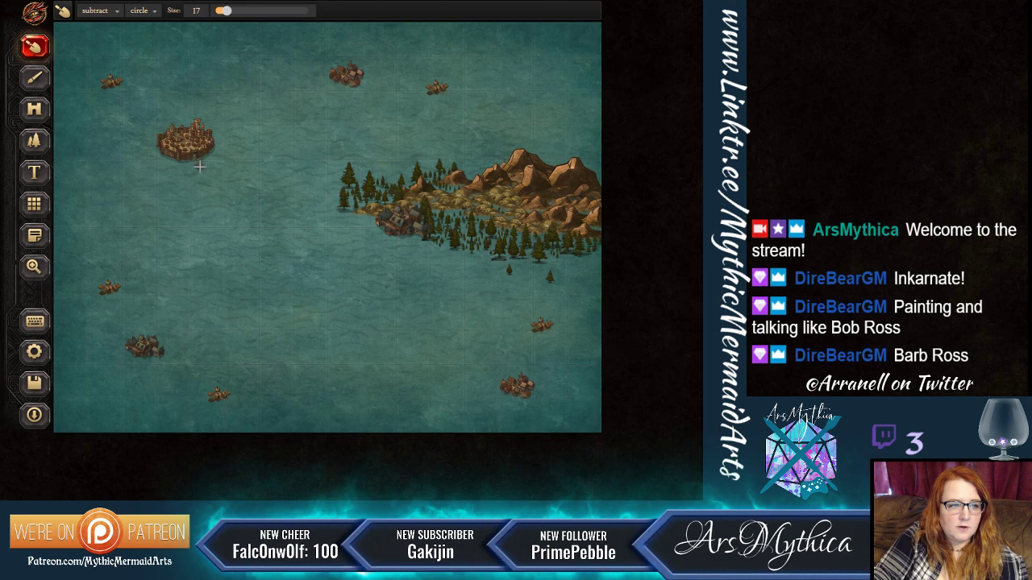
{"action": "left_click", "coordinate": [97, 11]}
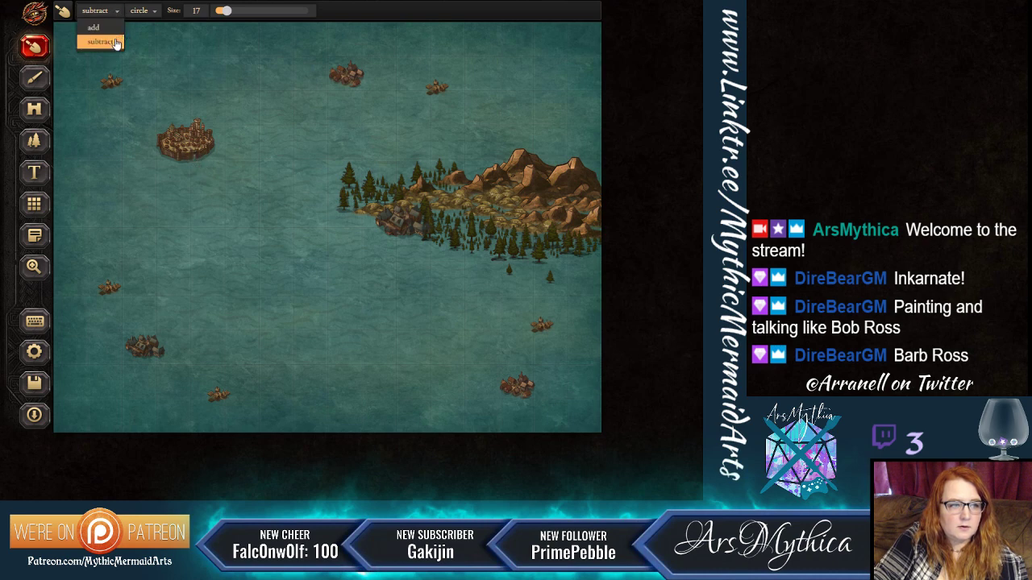
{"action": "left_click", "coordinate": [96, 28]}
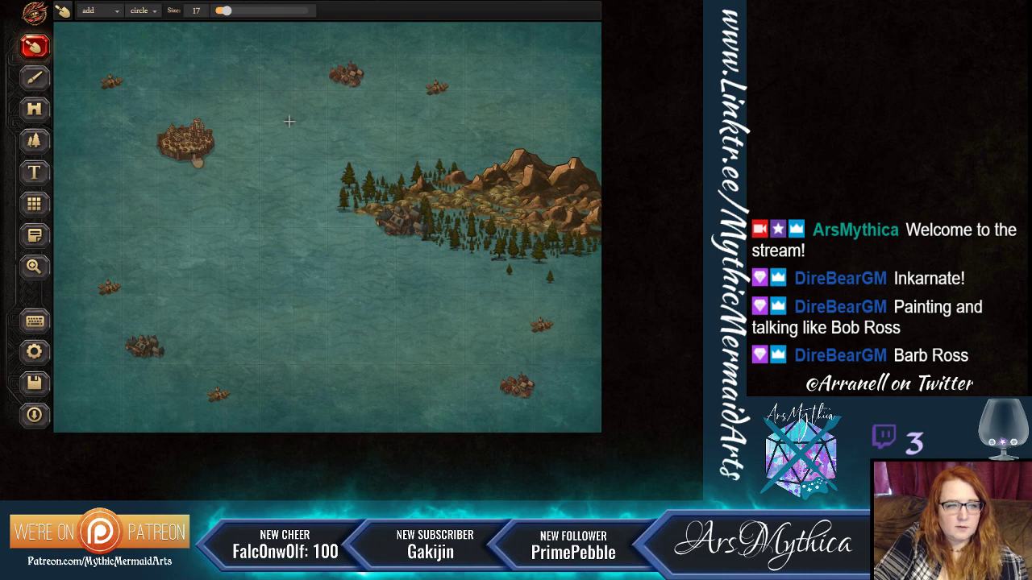
{"action": "left_click", "coordinate": [226, 11]}
{"action": "left_click_drag", "start_coordinate": [225, 12], "coordinate": [221, 11]}
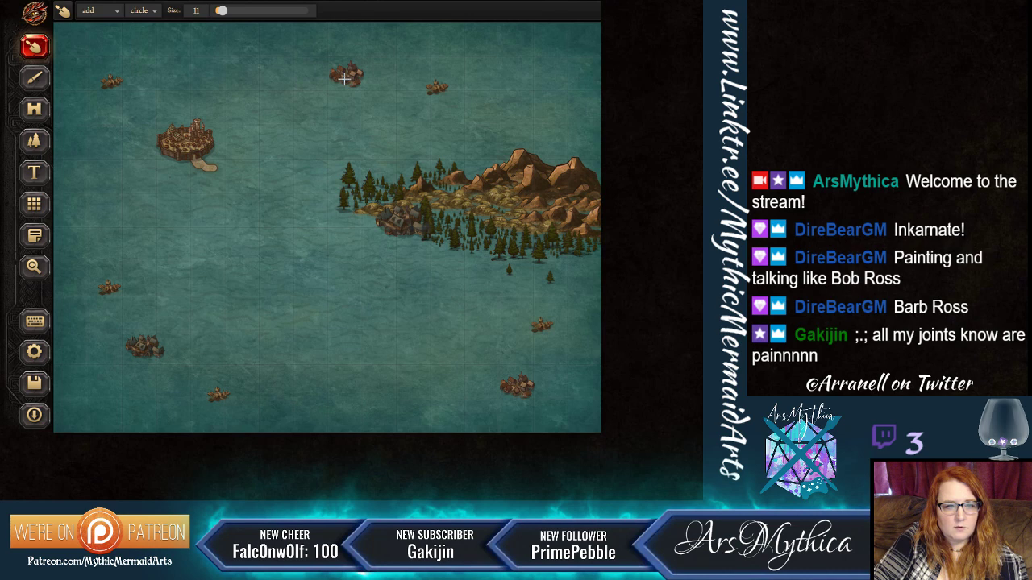
{"action": "mouse_move", "coordinate": [343, 78]}
{"action": "left_mouse_down"}
{"action": "mouse_move", "coordinate": [334, 92]}
{"action": "mouse_move", "coordinate": [341, 147]}
{"action": "mouse_move", "coordinate": [322, 165]}
{"action": "mouse_move", "coordinate": [211, 165]}
{"action": "left_mouse_up"}
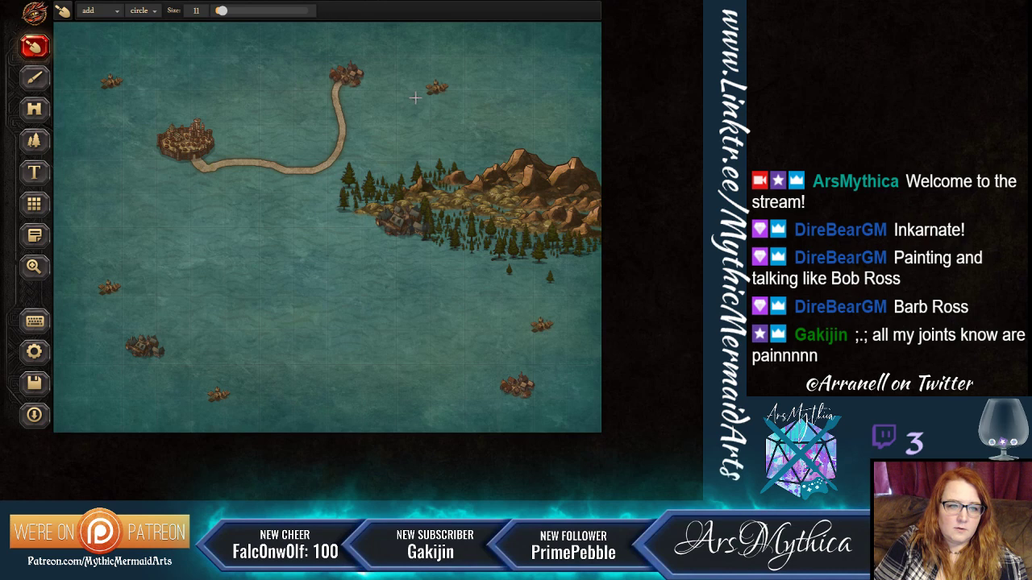
Try a size 11 branch road to the village east of the northern town, and erase it with the subtract brush at about size 46.
{"action": "left_click_drag", "start_coordinate": [420, 97], "coordinate": [350, 117]}
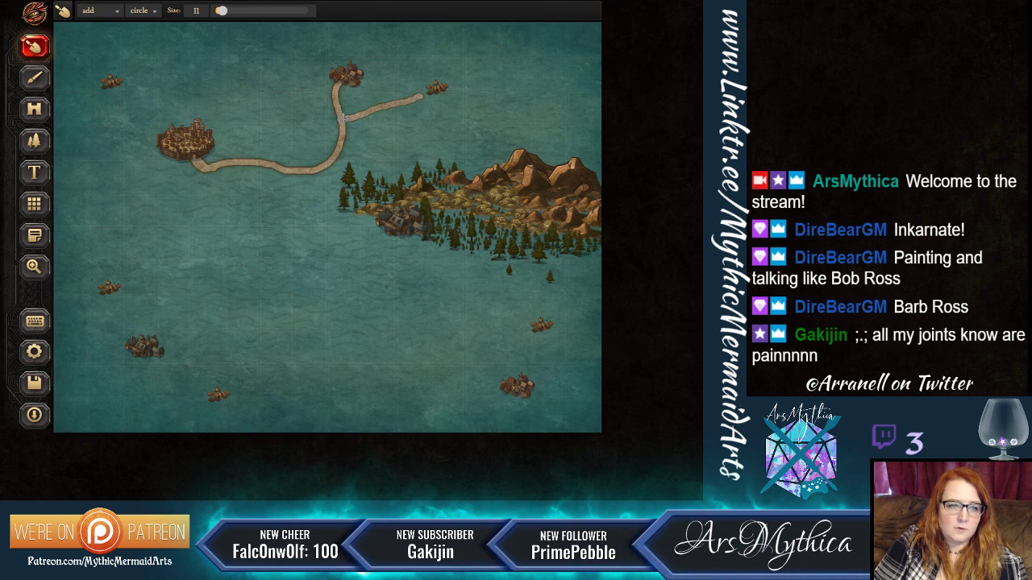
{"action": "left_click", "coordinate": [102, 10]}
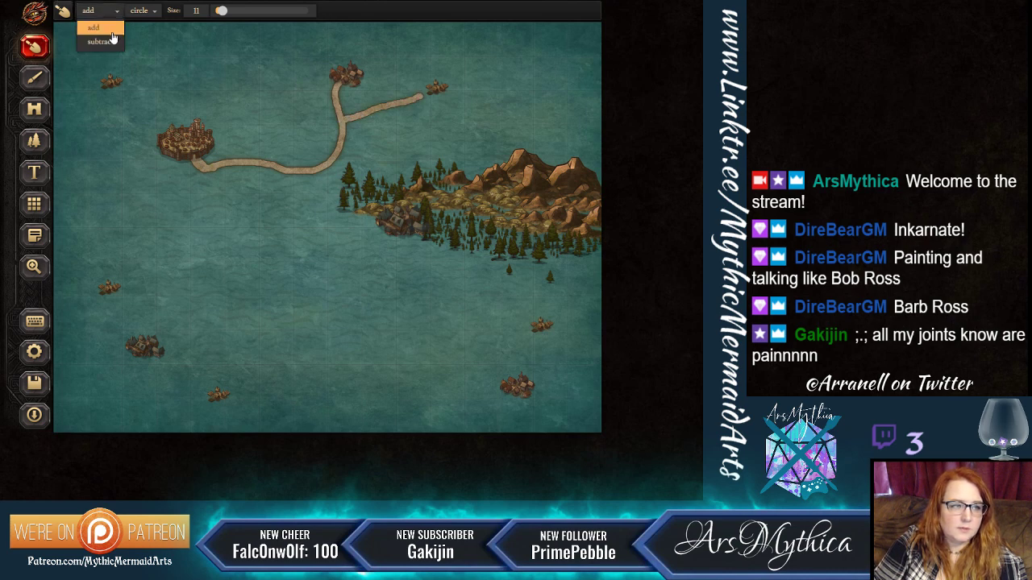
{"action": "left_click", "coordinate": [105, 47]}
{"action": "left_click_drag", "start_coordinate": [422, 95], "coordinate": [409, 101]}
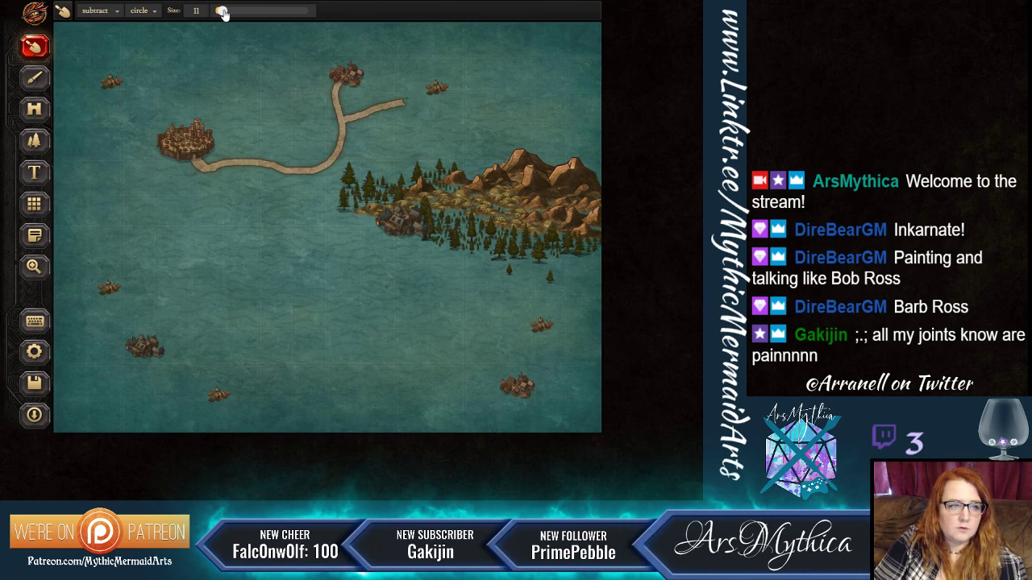
{"action": "left_click_drag", "start_coordinate": [221, 11], "coordinate": [250, 13]}
{"action": "mouse_move", "coordinate": [392, 108]}
{"action": "left_mouse_down"}
{"action": "mouse_move", "coordinate": [379, 105]}
{"action": "mouse_move", "coordinate": [403, 99]}
{"action": "mouse_move", "coordinate": [357, 115]}
{"action": "left_mouse_up"}
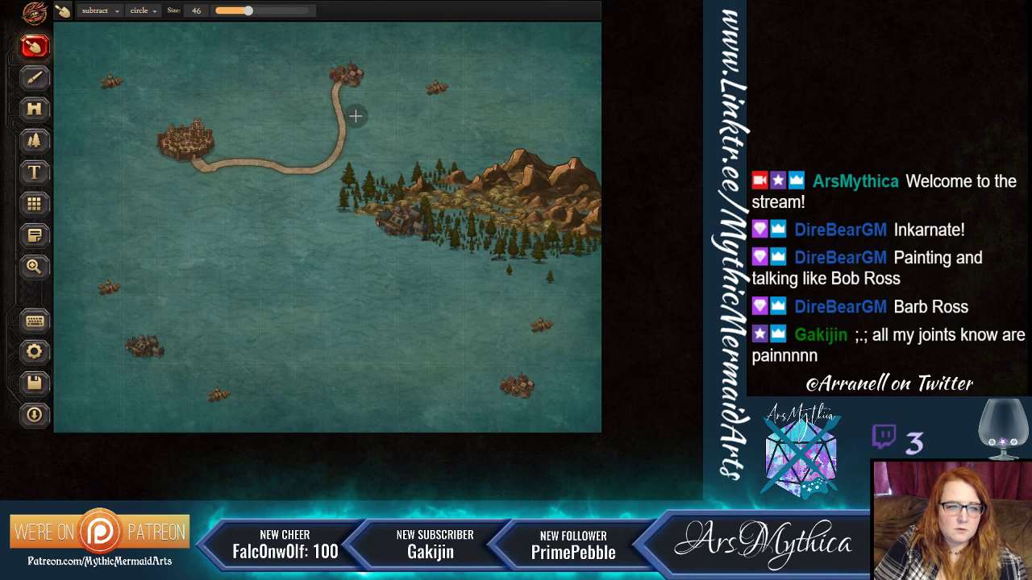
Add size 8 roads from the village east of the northern town to the existing road and from the northwestern village around the walled city's southwest.
{"action": "left_click_drag", "start_coordinate": [247, 11], "coordinate": [219, 12]}
{"action": "left_click", "coordinate": [99, 11]}
{"action": "left_click", "coordinate": [113, 26]}
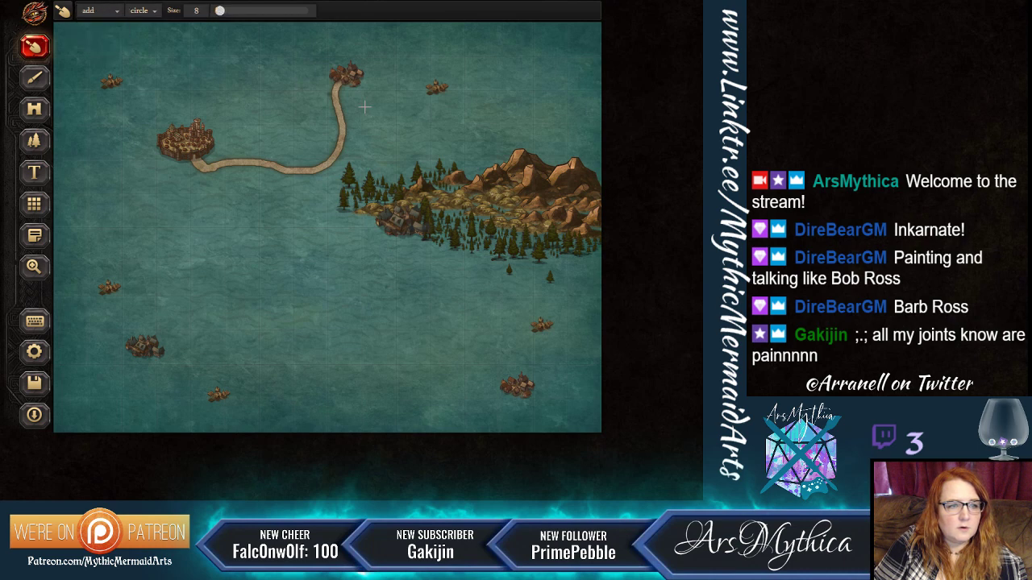
{"action": "left_click_drag", "start_coordinate": [411, 98], "coordinate": [349, 108]}
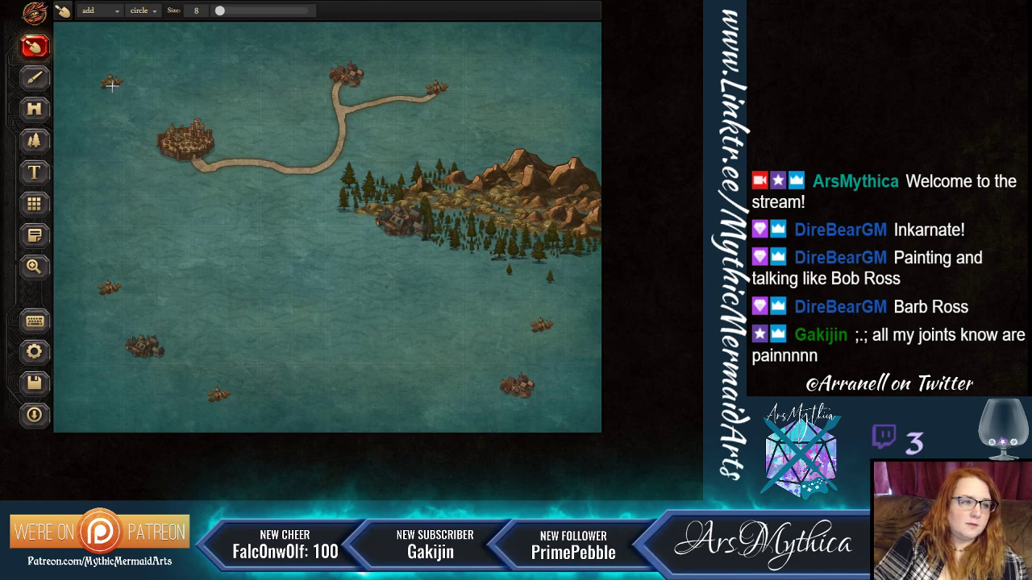
{"action": "left_click_drag", "start_coordinate": [116, 86], "coordinate": [121, 147]}
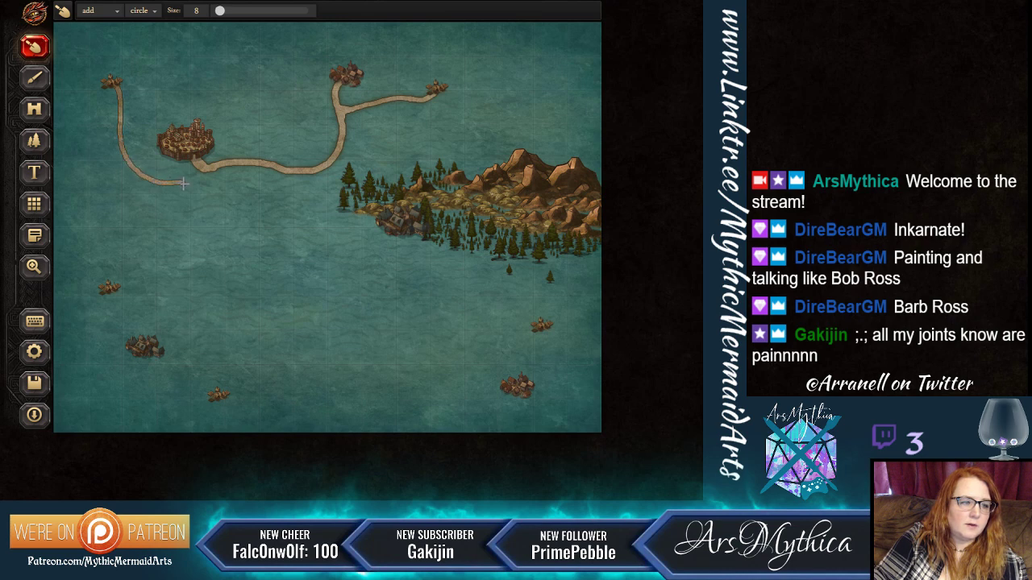
{"action": "left_click_drag", "start_coordinate": [184, 184], "coordinate": [185, 184]}
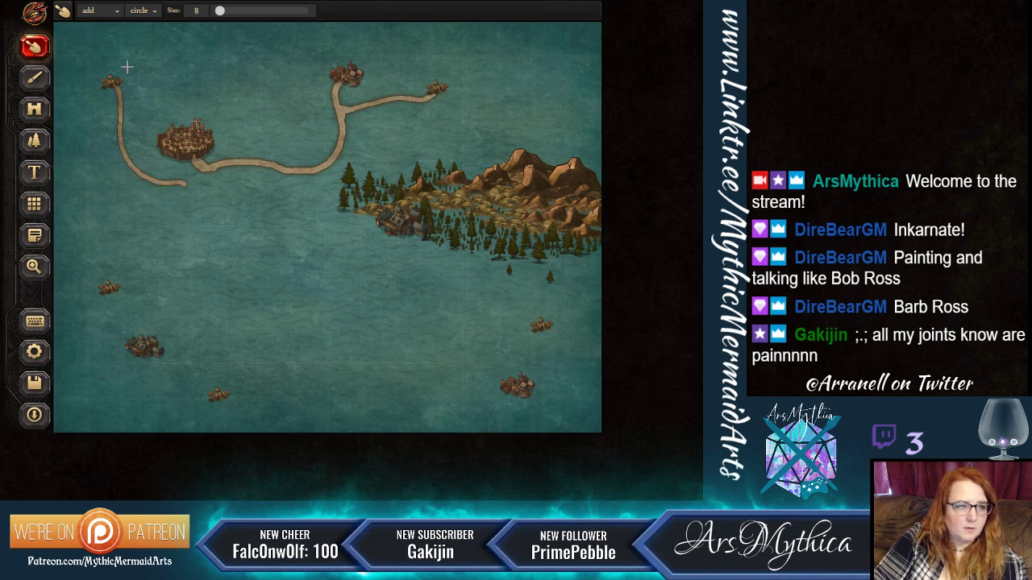
Draw size 17 main roads from the southeastern town, southwestern town and walled city to a shared central junction, and fill out the junction.
{"action": "left_click_drag", "start_coordinate": [221, 11], "coordinate": [231, 17]}
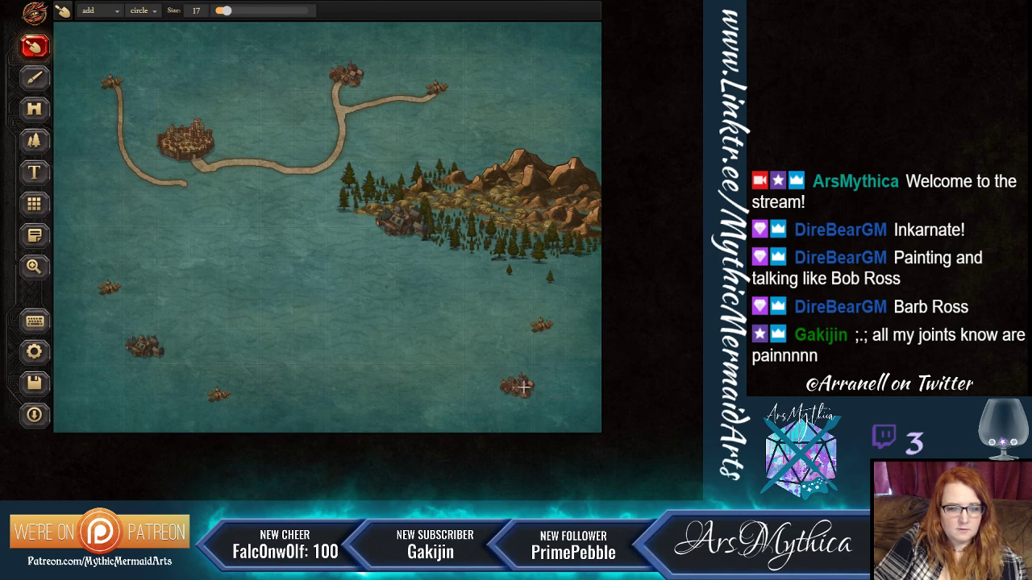
{"action": "left_click_drag", "start_coordinate": [517, 383], "coordinate": [307, 301]}
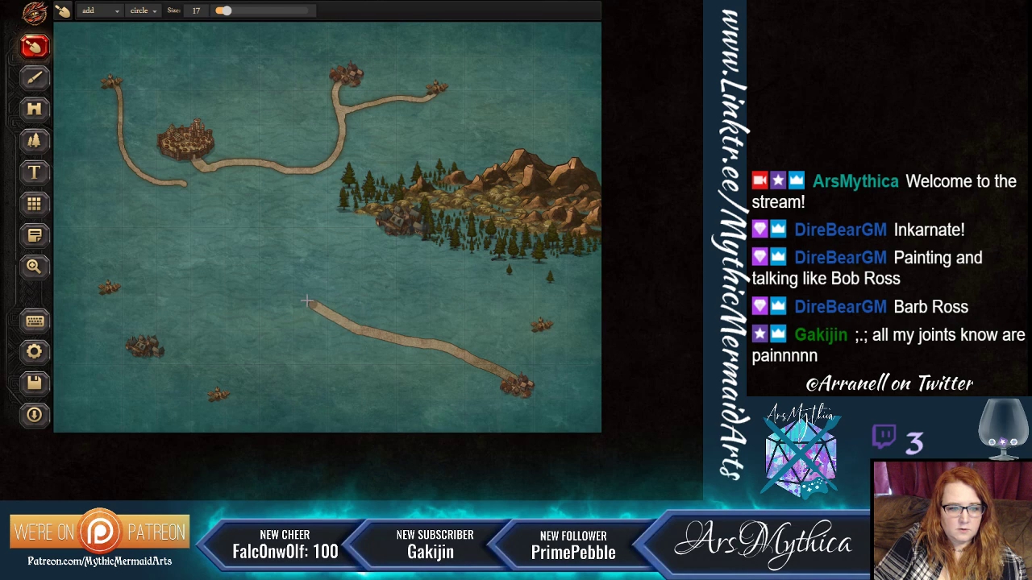
{"action": "mouse_move", "coordinate": [152, 345]}
{"action": "left_mouse_down"}
{"action": "mouse_move", "coordinate": [260, 326]}
{"action": "mouse_move", "coordinate": [308, 302]}
{"action": "mouse_move", "coordinate": [301, 295]}
{"action": "mouse_move", "coordinate": [311, 308]}
{"action": "mouse_move", "coordinate": [304, 295]}
{"action": "left_mouse_up"}
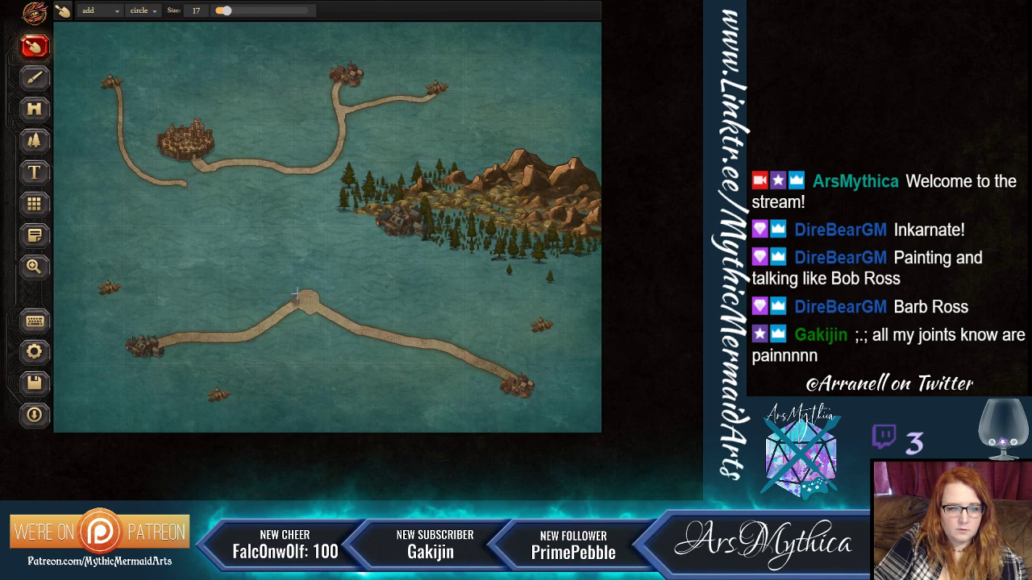
{"action": "mouse_move", "coordinate": [198, 168]}
{"action": "left_mouse_down"}
{"action": "mouse_move", "coordinate": [309, 301]}
{"action": "mouse_move", "coordinate": [276, 275]}
{"action": "mouse_move", "coordinate": [206, 171]}
{"action": "left_mouse_up"}
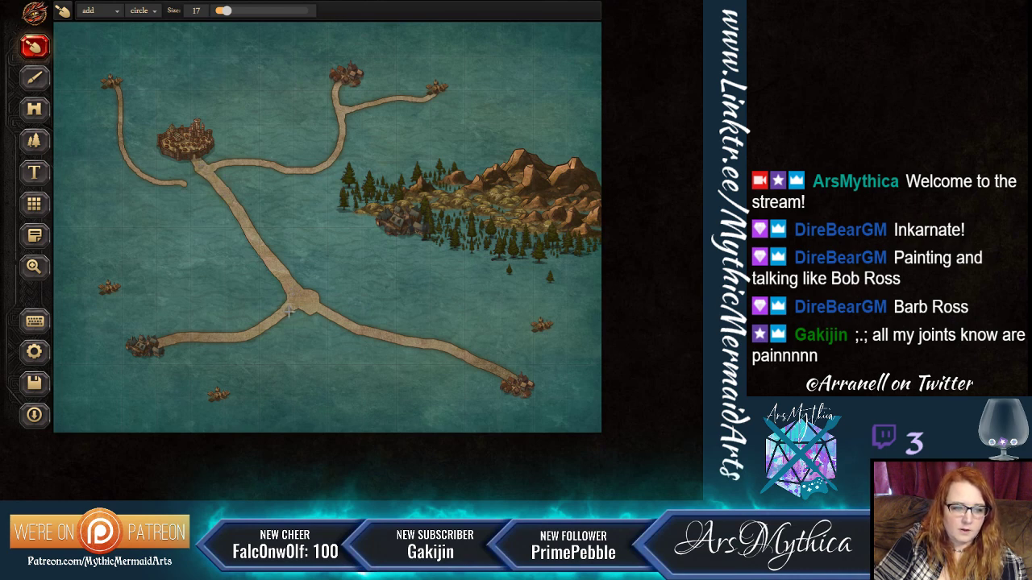
{"action": "left_click_drag", "start_coordinate": [312, 307], "coordinate": [298, 316]}
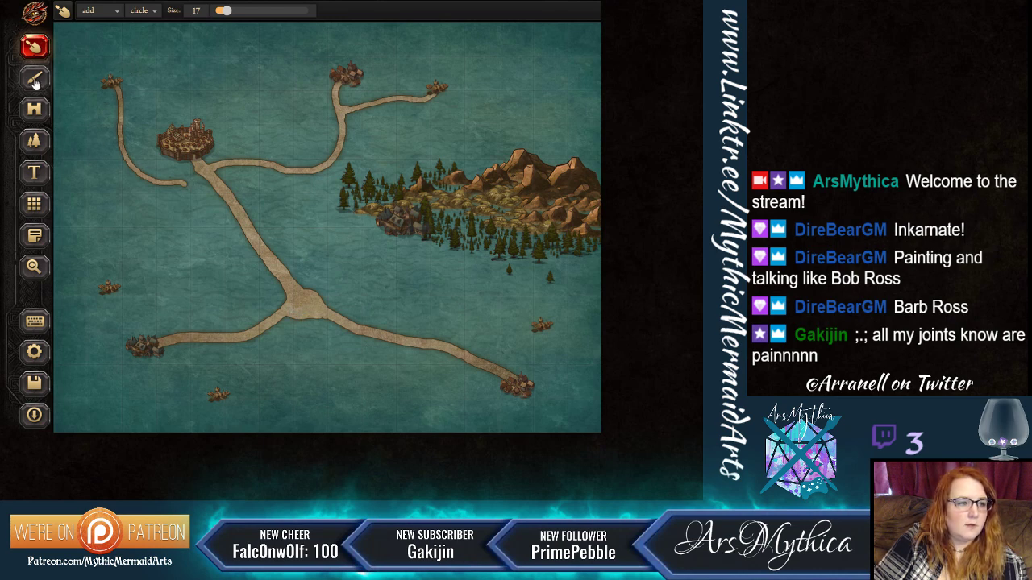
With brush size 9, join the northwestern village's road to the main road and branch roads to the three southern villages.
{"action": "left_click_drag", "start_coordinate": [226, 12], "coordinate": [221, 14]}
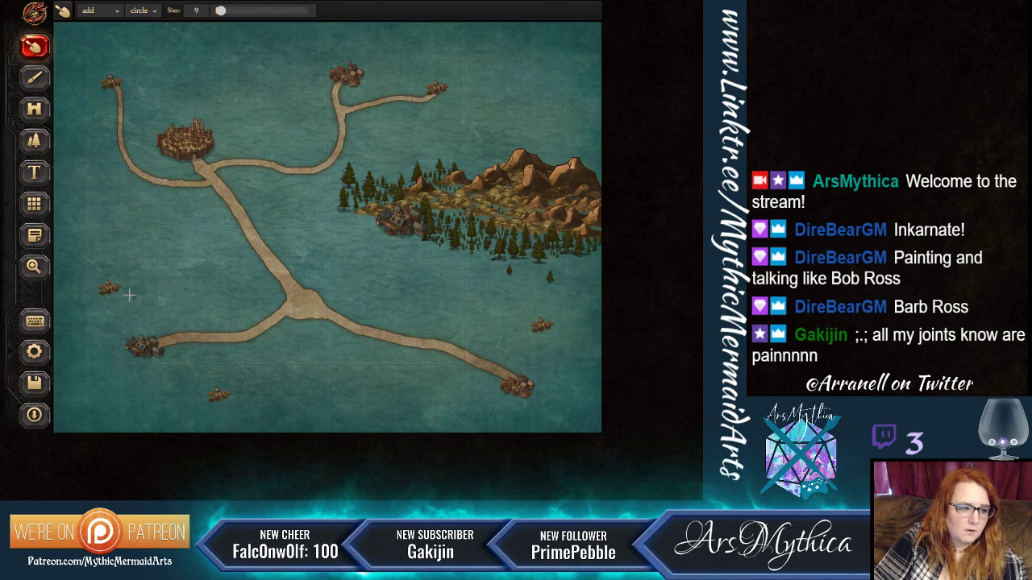
{"action": "left_click_drag", "start_coordinate": [110, 288], "coordinate": [171, 331]}
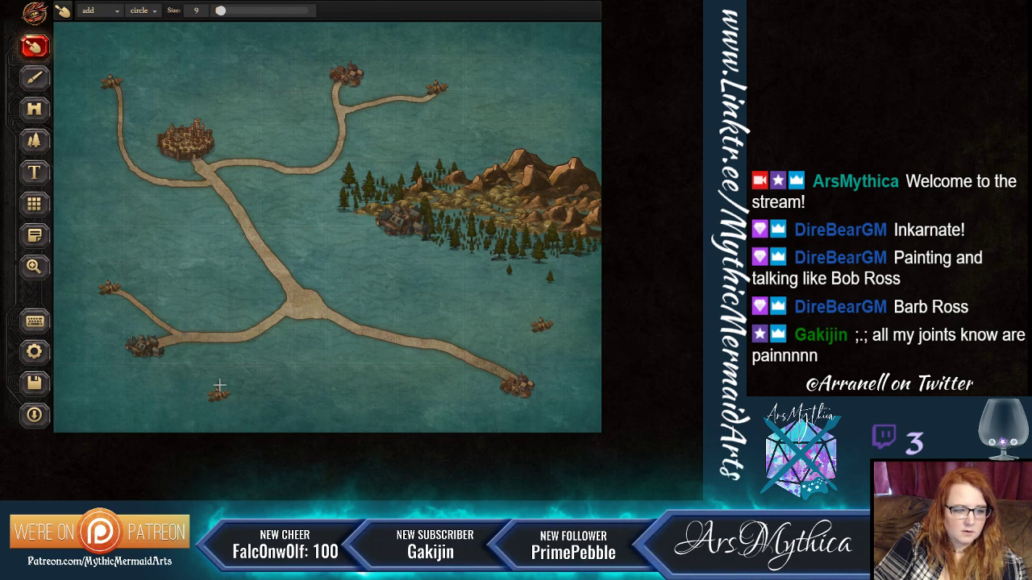
{"action": "left_click_drag", "start_coordinate": [218, 395], "coordinate": [230, 345]}
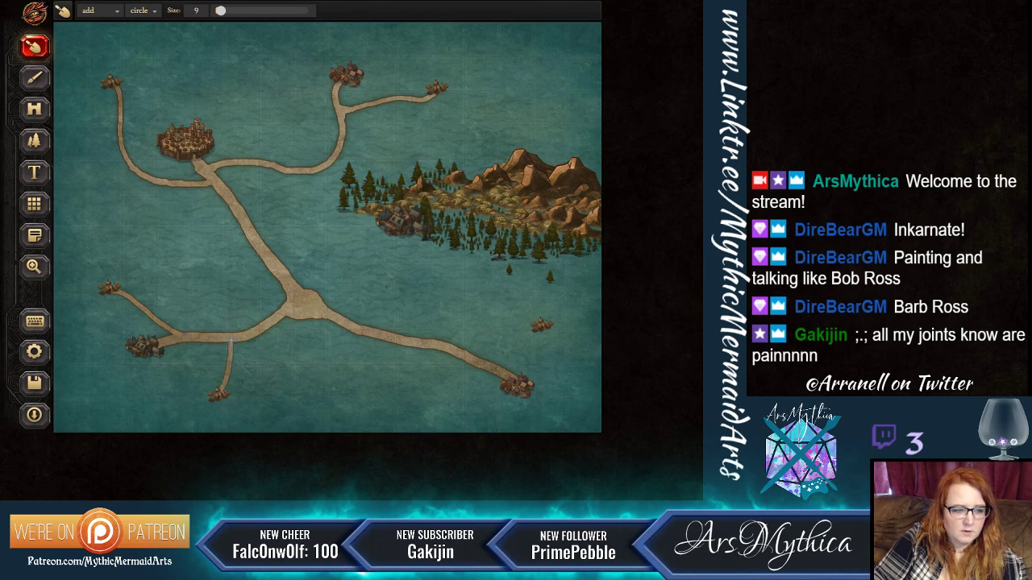
{"action": "left_click_drag", "start_coordinate": [539, 326], "coordinate": [471, 347]}
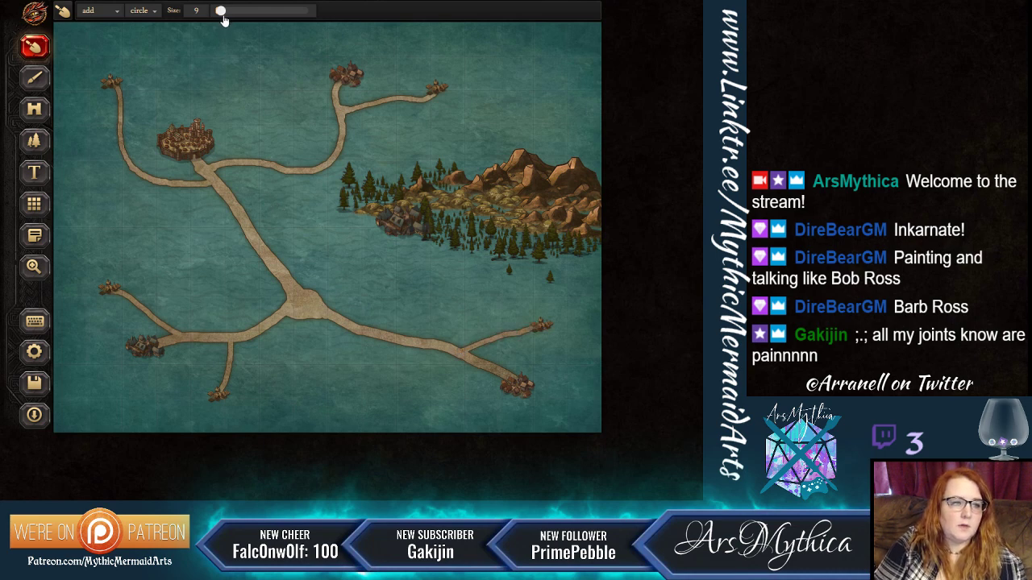
Try a size 17 road from the central hill town to the main road, and erase it with the subtract brush at size 39.
{"action": "left_click_drag", "start_coordinate": [222, 11], "coordinate": [226, 11]}
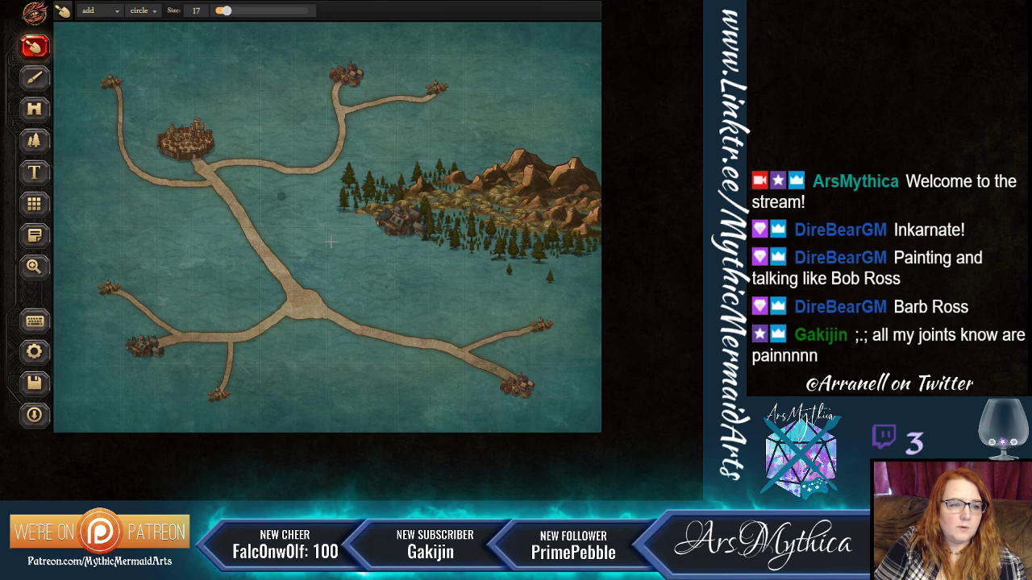
{"action": "left_click_drag", "start_coordinate": [395, 226], "coordinate": [281, 256]}
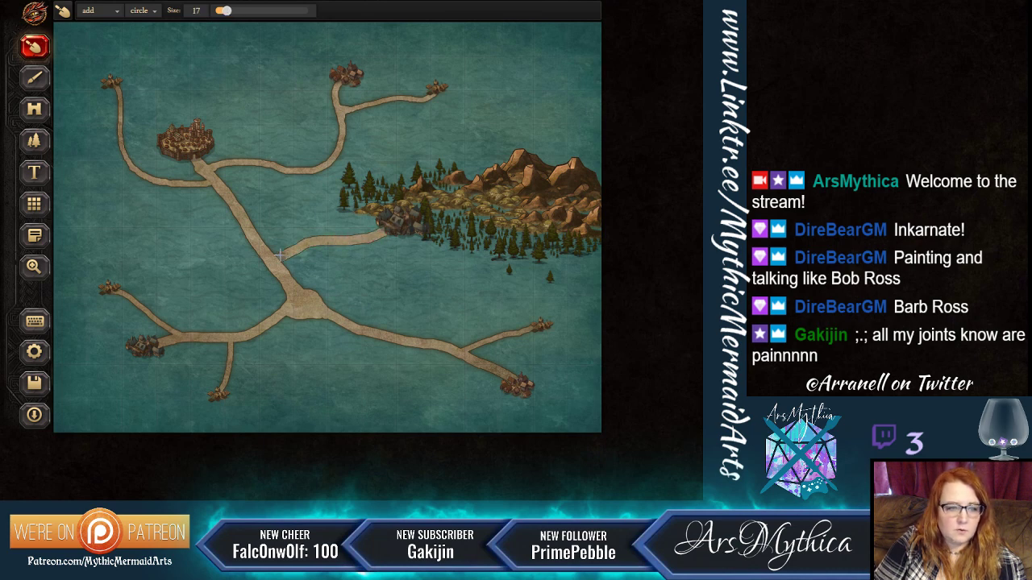
{"action": "left_click", "coordinate": [110, 15]}
{"action": "left_click", "coordinate": [117, 42]}
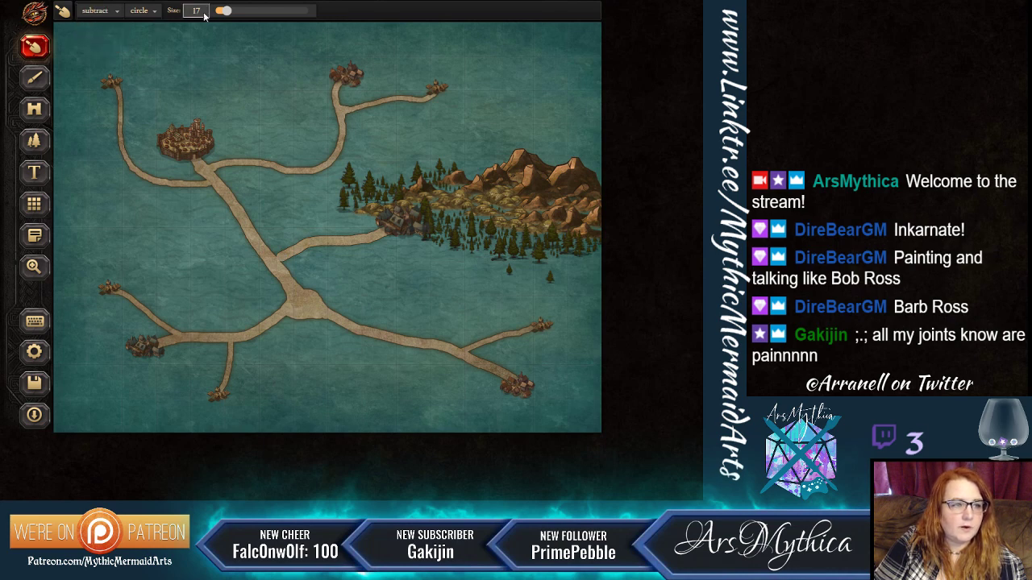
{"action": "left_click_drag", "start_coordinate": [224, 12], "coordinate": [243, 11]}
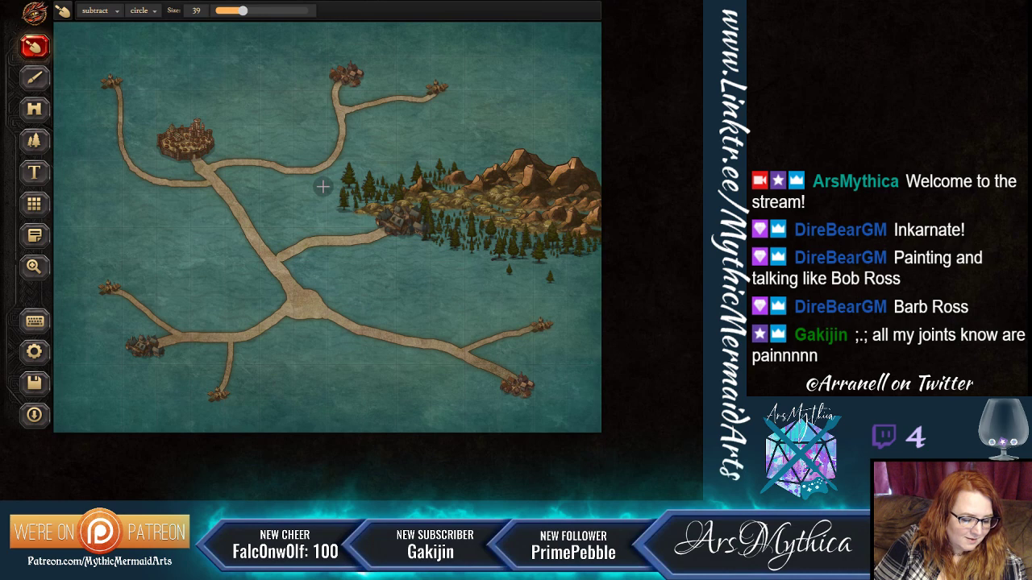
{"action": "left_click", "coordinate": [286, 249]}
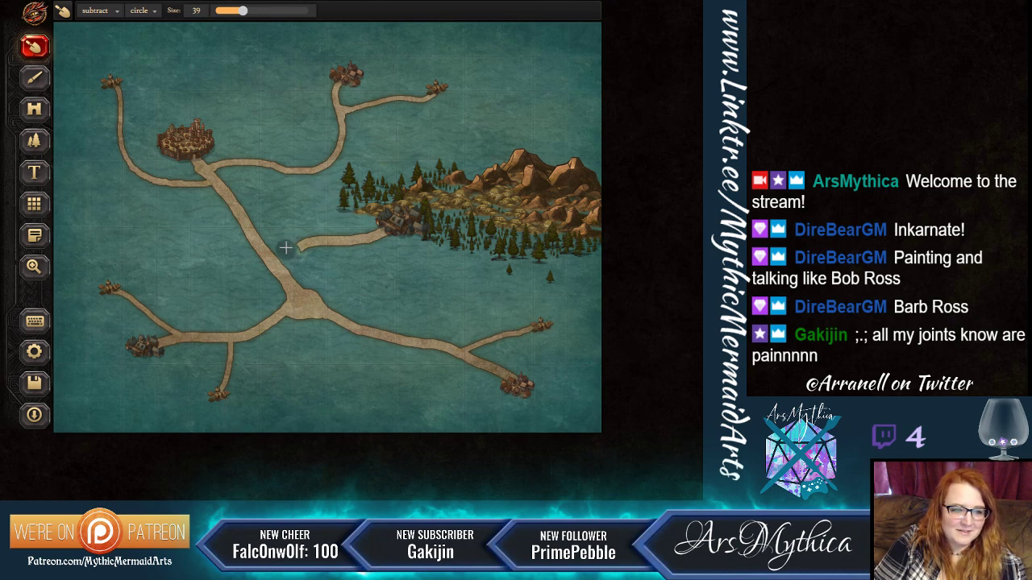
{"action": "left_click_drag", "start_coordinate": [286, 249], "coordinate": [399, 228]}
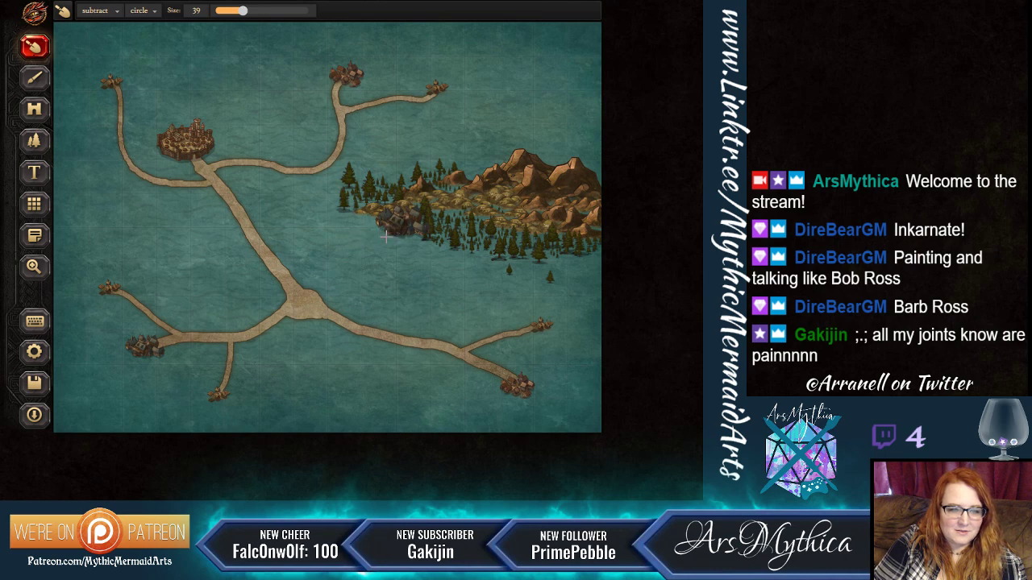
Draw a size 17 road in add mode from the central junction northeast to the hill town beside the pine forest.
{"action": "left_click", "coordinate": [224, 11]}
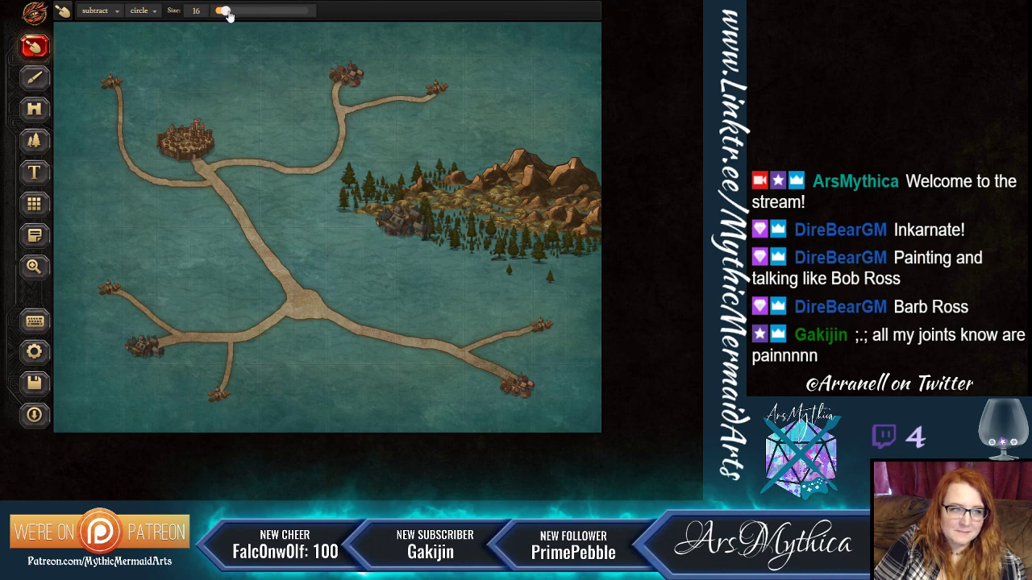
{"action": "left_click_drag", "start_coordinate": [229, 16], "coordinate": [227, 15]}
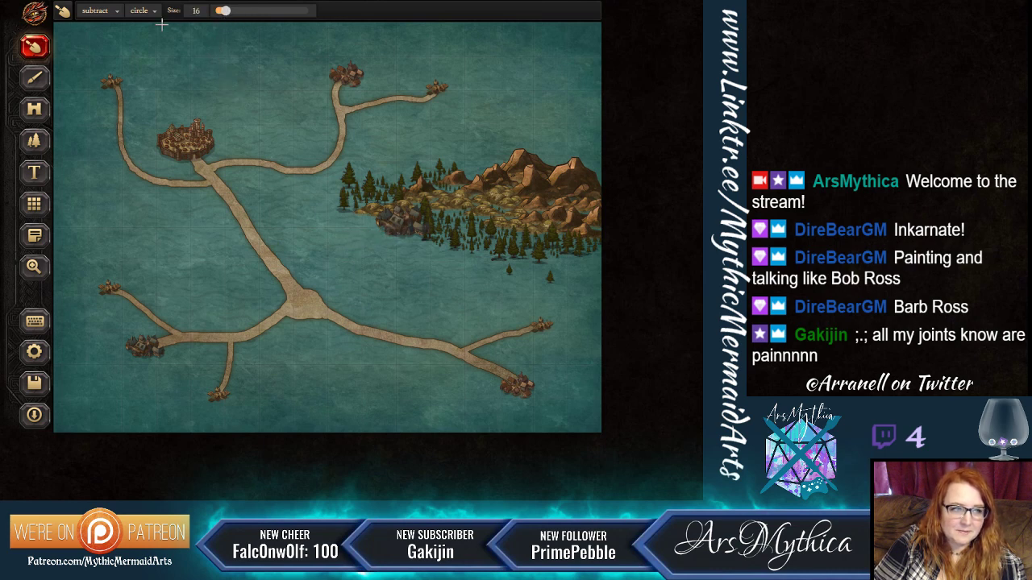
{"action": "left_click", "coordinate": [97, 11]}
{"action": "left_click", "coordinate": [106, 31]}
{"action": "left_click_drag", "start_coordinate": [221, 10], "coordinate": [227, 14]}
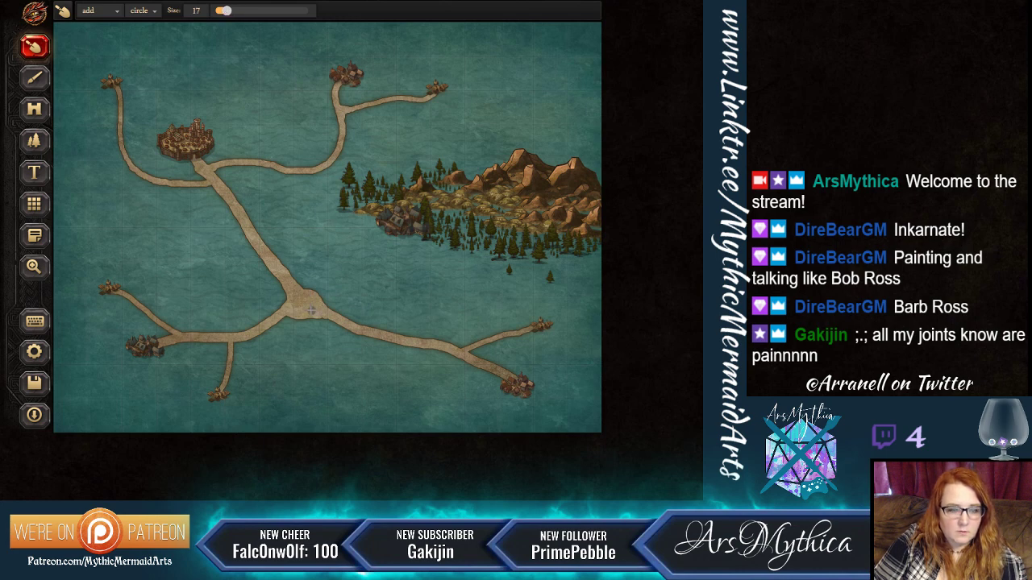
{"action": "left_click_drag", "start_coordinate": [314, 284], "coordinate": [393, 222]}
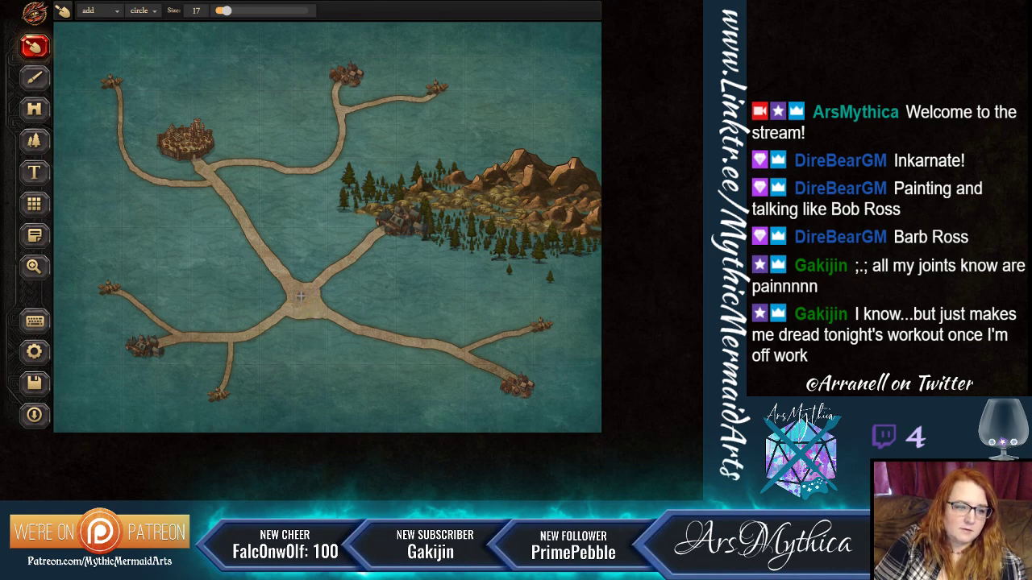
Place an outpost at 35% scale just east of the central junction and link it to the southeastern main road with a size 9 road.
{"action": "left_click", "coordinate": [34, 109]}
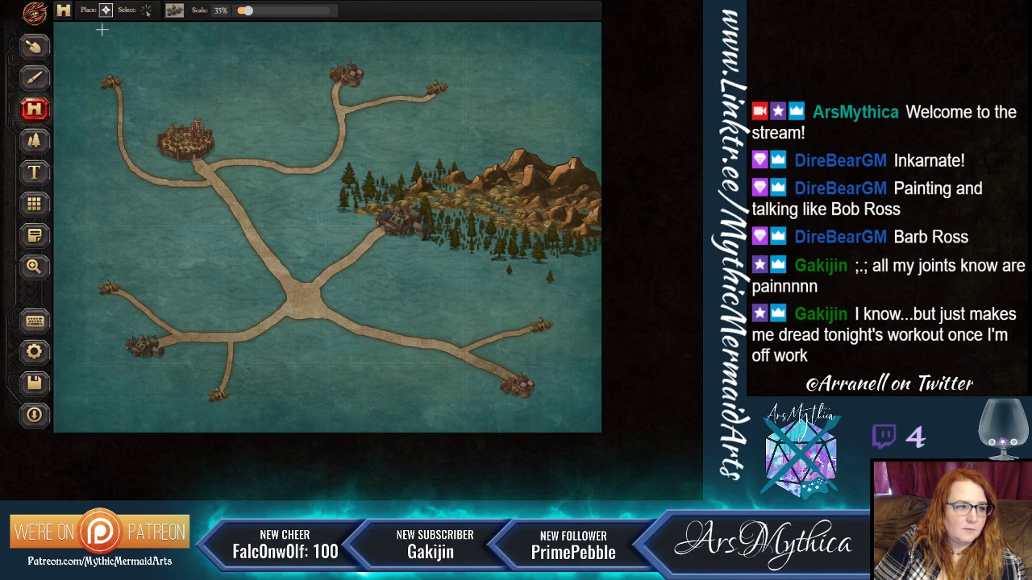
{"action": "left_click", "coordinate": [174, 10]}
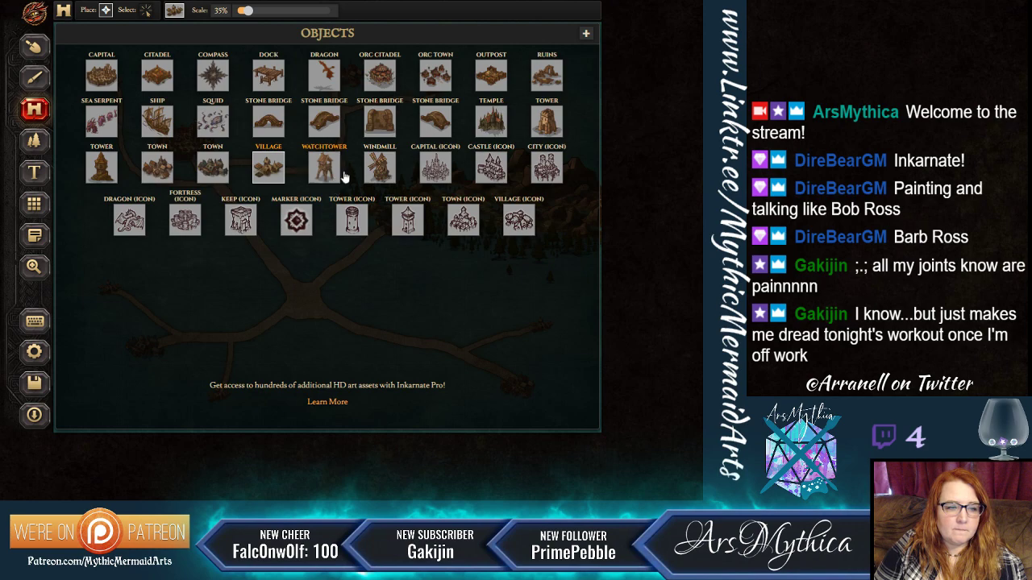
{"action": "left_click", "coordinate": [498, 83]}
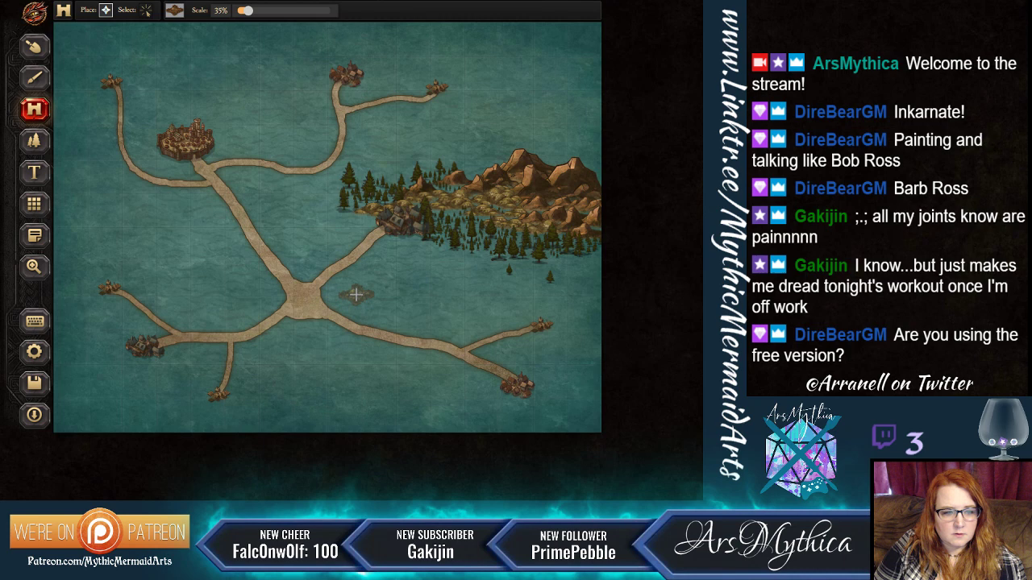
{"action": "left_click", "coordinate": [355, 294]}
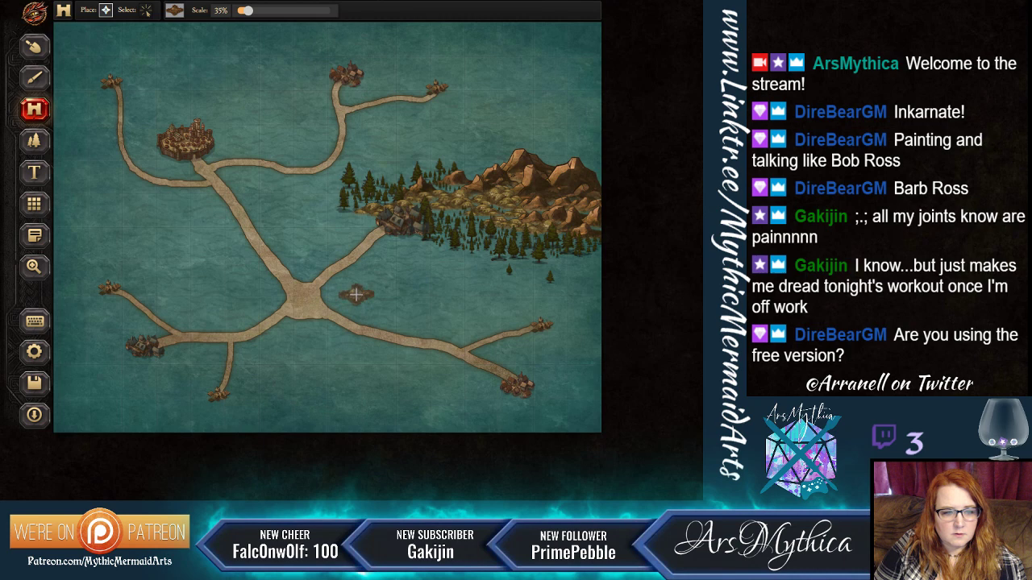
{"action": "left_click", "coordinate": [35, 46]}
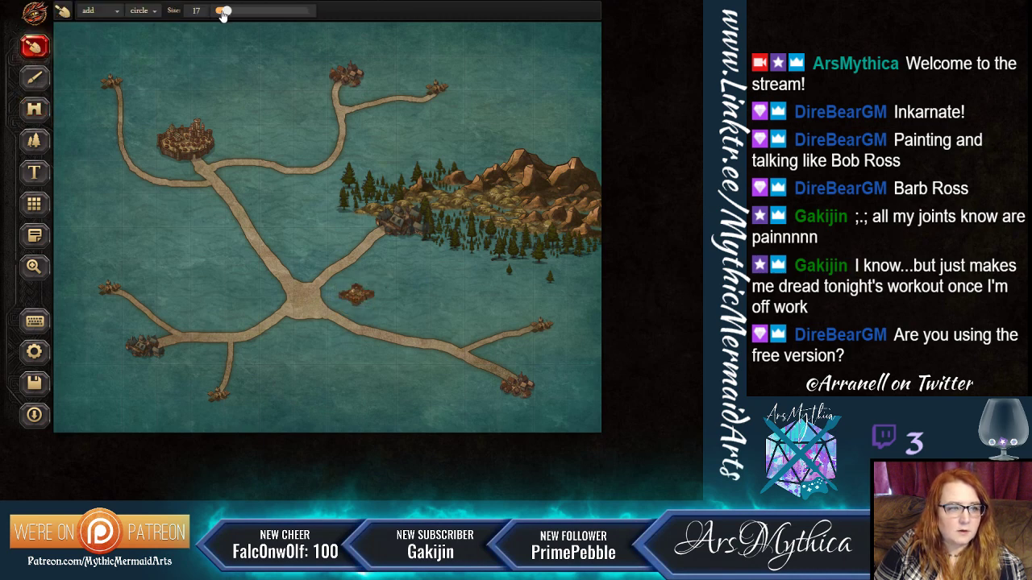
{"action": "left_click_drag", "start_coordinate": [224, 14], "coordinate": [220, 12]}
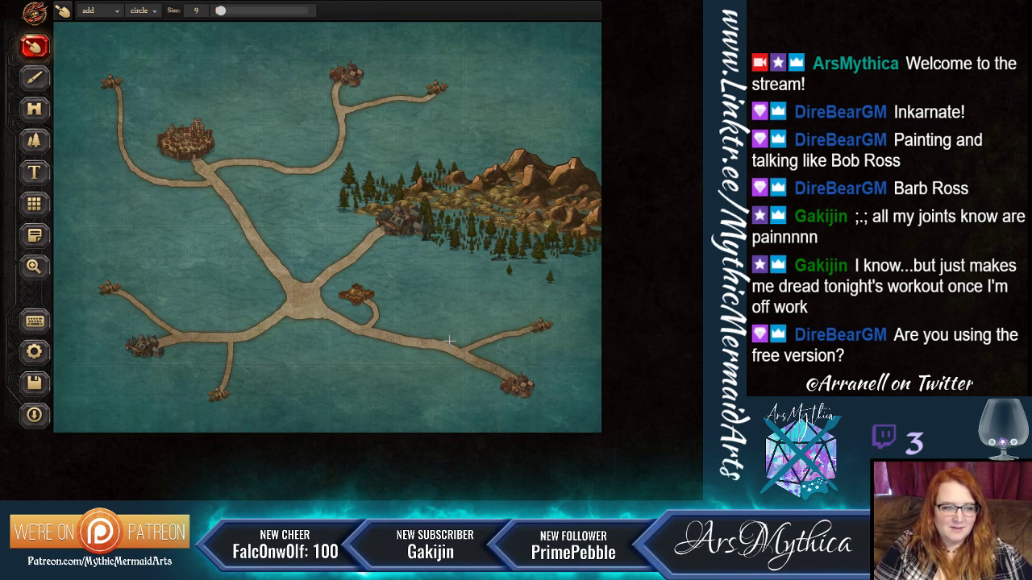
Place a row of hills at 35% scale west of the northern town, then enlarge them and shift part of them east toward the town.
{"action": "left_click", "coordinate": [33, 149]}
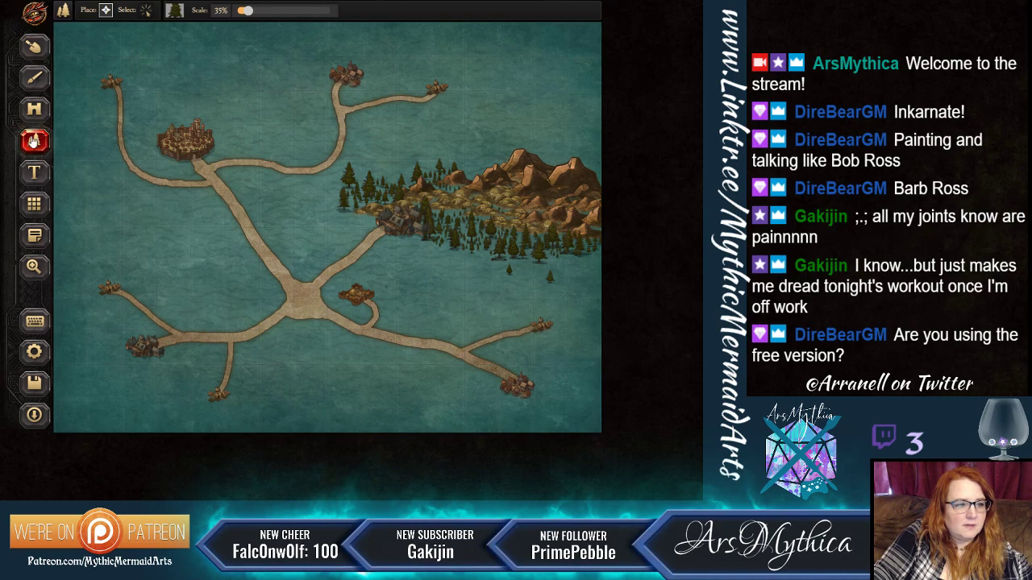
{"action": "left_click", "coordinate": [175, 12]}
{"action": "left_click", "coordinate": [269, 76]}
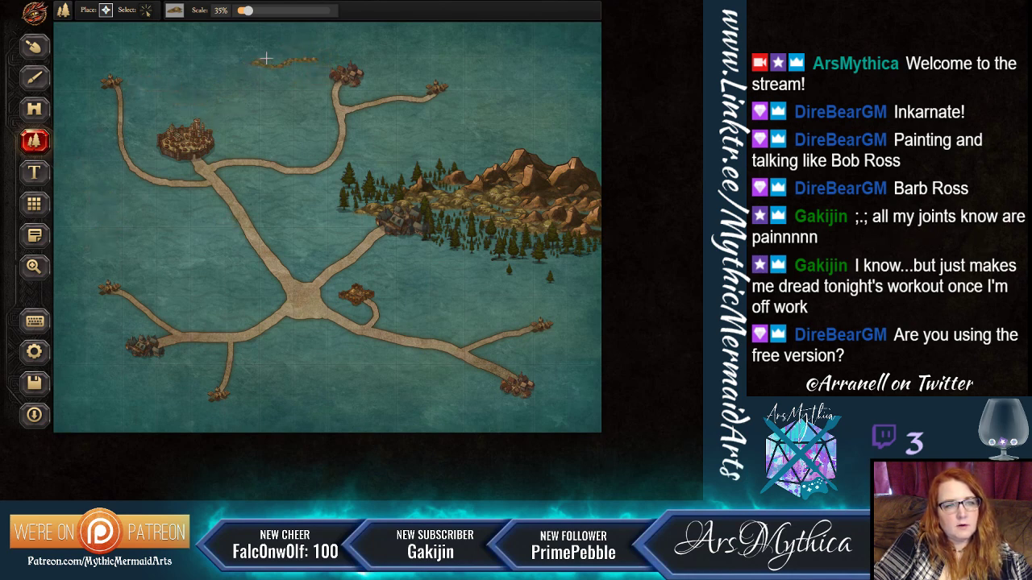
{"action": "left_click", "coordinate": [145, 9]}
{"action": "left_click_drag", "start_coordinate": [282, 63], "coordinate": [241, 80]}
{"action": "left_click", "coordinate": [328, 36]}
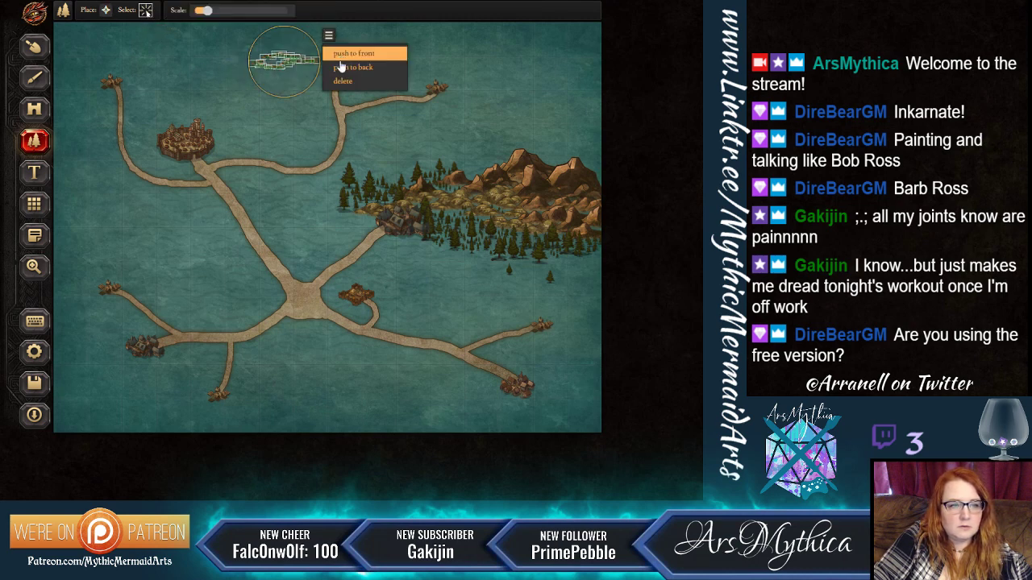
{"action": "left_click_drag", "start_coordinate": [204, 10], "coordinate": [265, 18]}
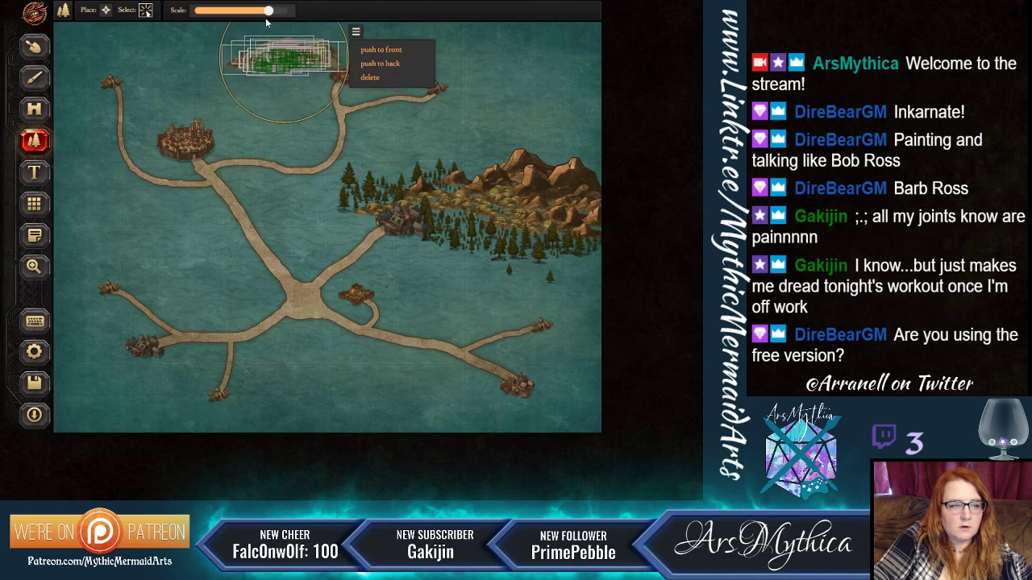
{"action": "left_click", "coordinate": [391, 70]}
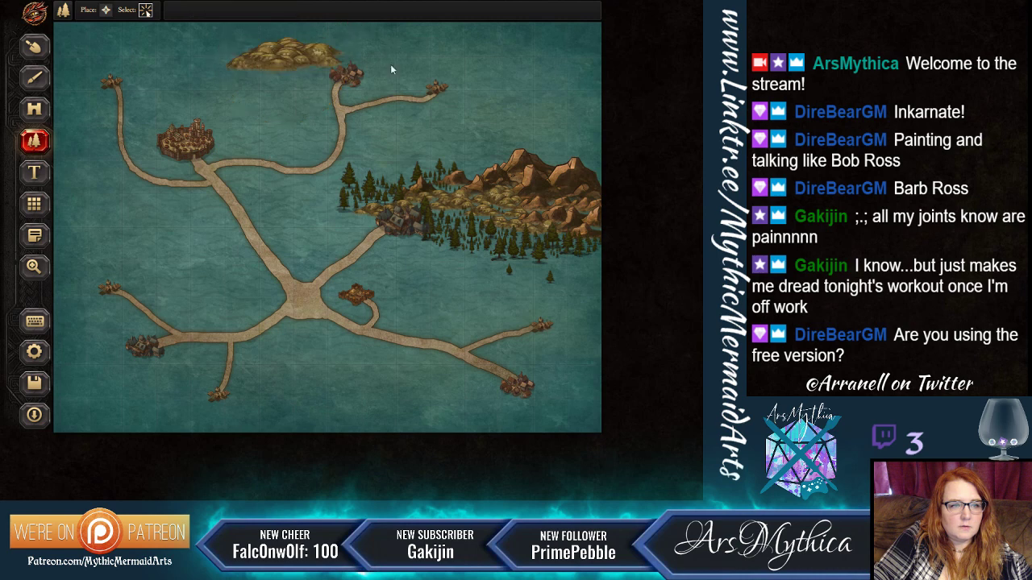
{"action": "left_click", "coordinate": [298, 54]}
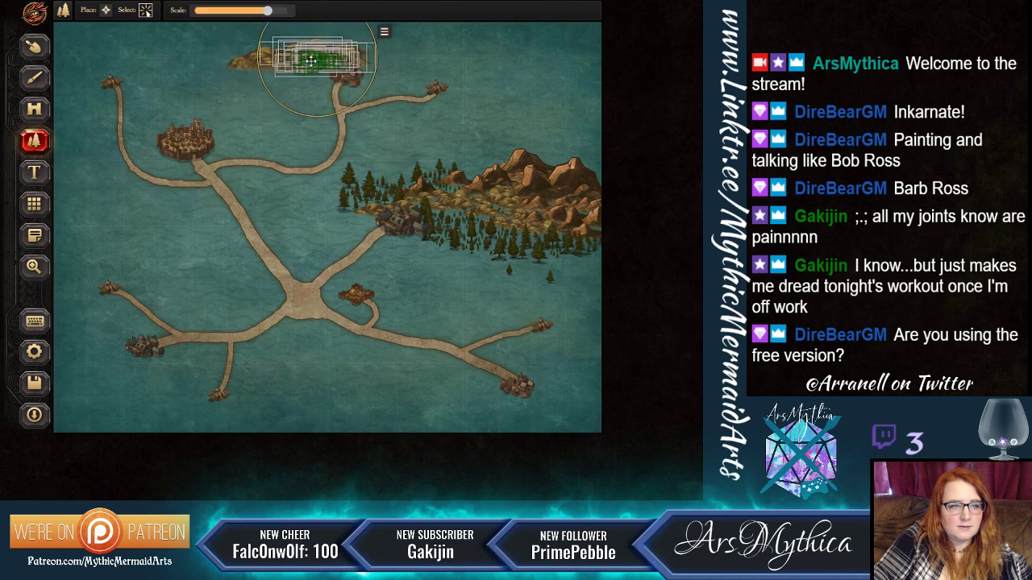
{"action": "left_click", "coordinate": [420, 78]}
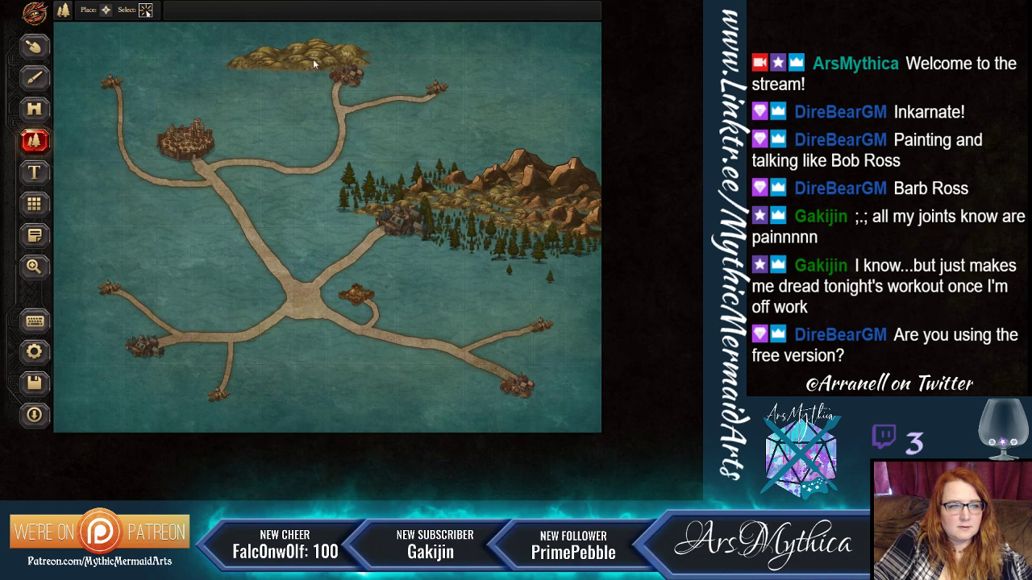
Extend the northern hills westward at scales 89% and 150%, and add a band of 150% hills in the map's southwestern corner.
{"action": "left_click", "coordinate": [105, 10]}
{"action": "left_click_drag", "start_coordinate": [250, 11], "coordinate": [275, 13]}
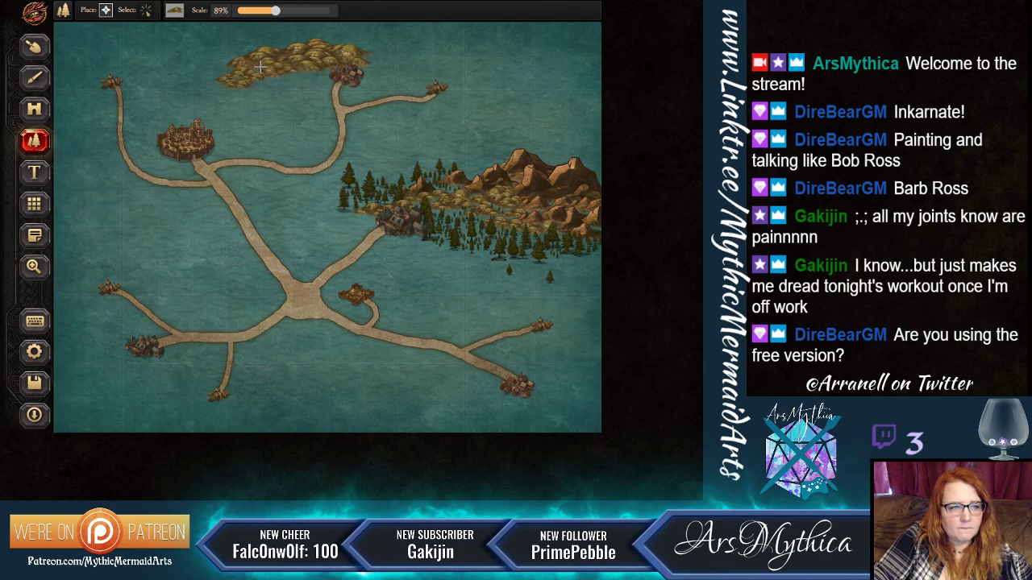
{"action": "left_click_drag", "start_coordinate": [275, 12], "coordinate": [307, 12]}
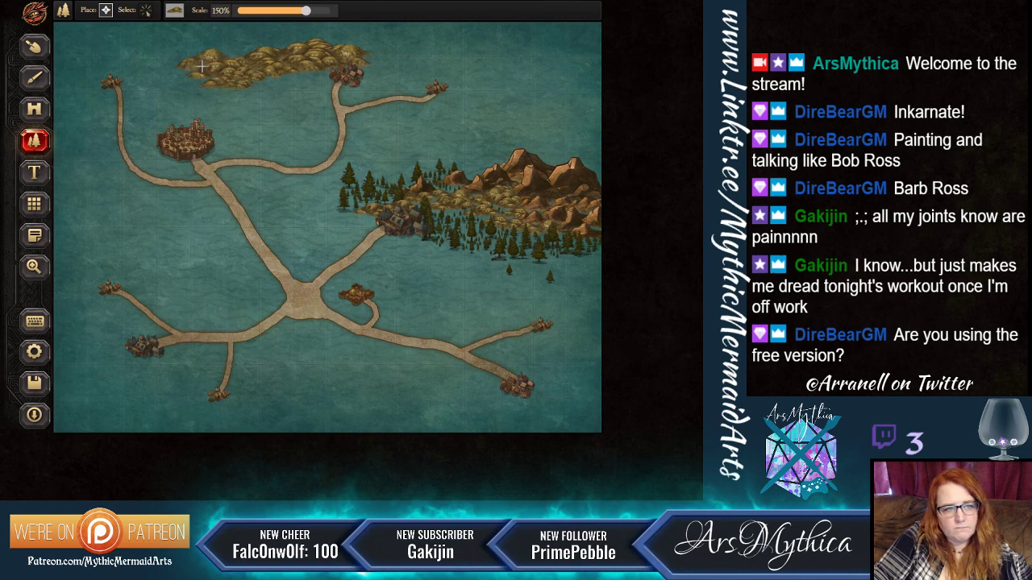
{"action": "left_click", "coordinate": [175, 69]}
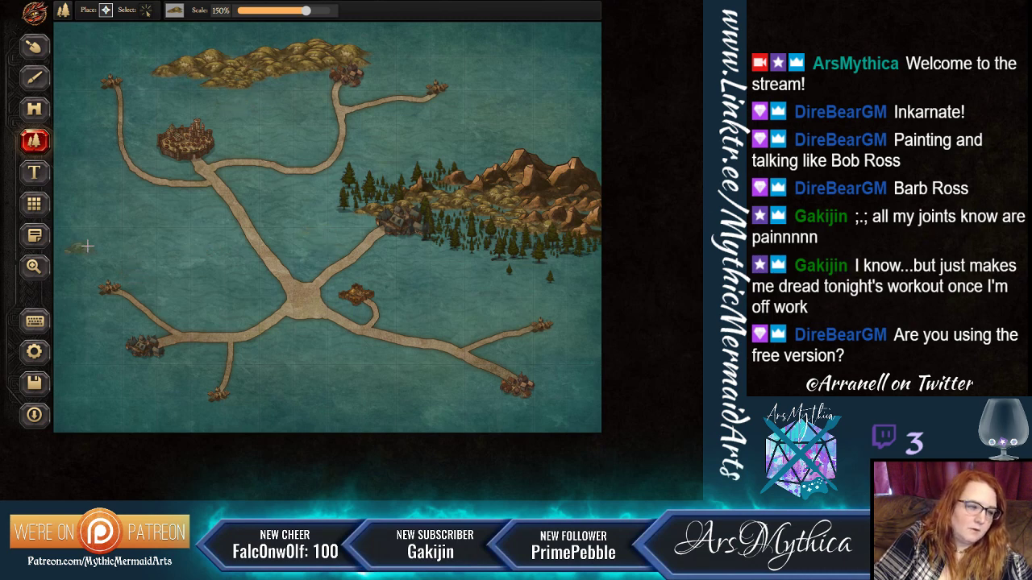
{"action": "mouse_move", "coordinate": [71, 406]}
{"action": "left_mouse_down"}
{"action": "mouse_move", "coordinate": [129, 430]}
{"action": "mouse_move", "coordinate": [162, 428]}
{"action": "left_mouse_up"}
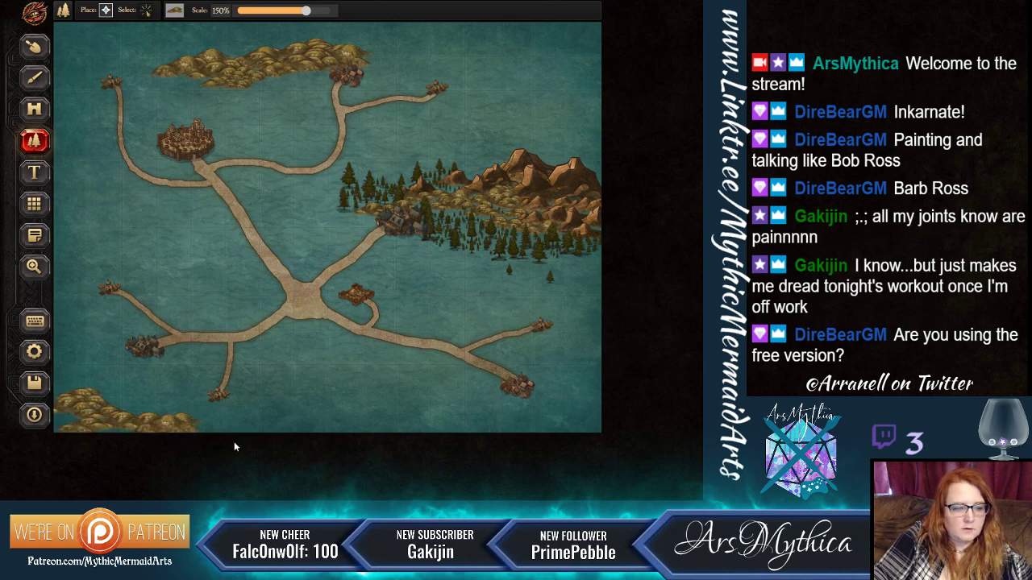
{"action": "left_click_drag", "start_coordinate": [204, 431], "coordinate": [231, 429]}
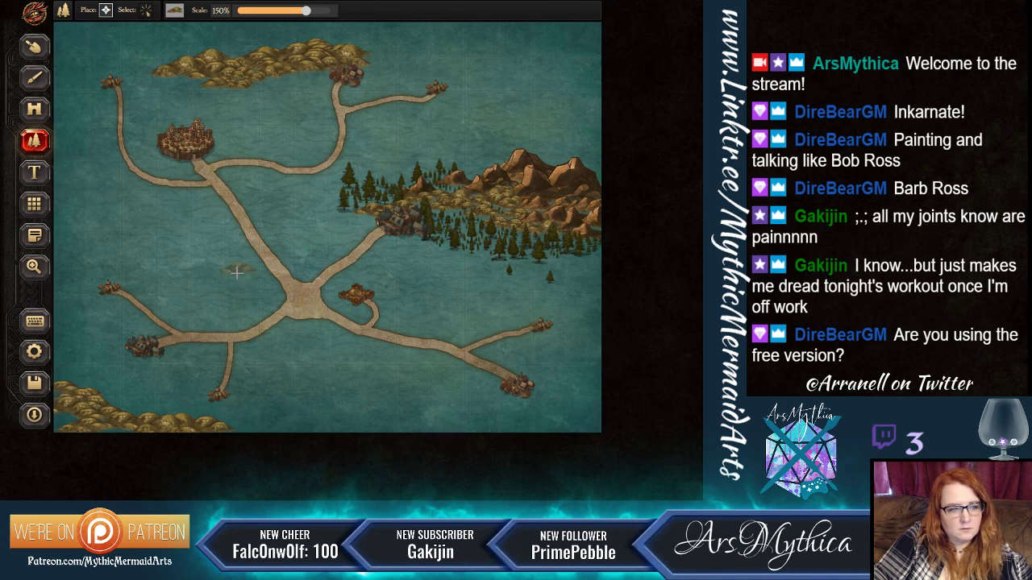
Scatter a diagonal band of hills at 112% scale west of the main road, between the walled city and the southwestern settlements.
{"action": "left_click", "coordinate": [224, 254]}
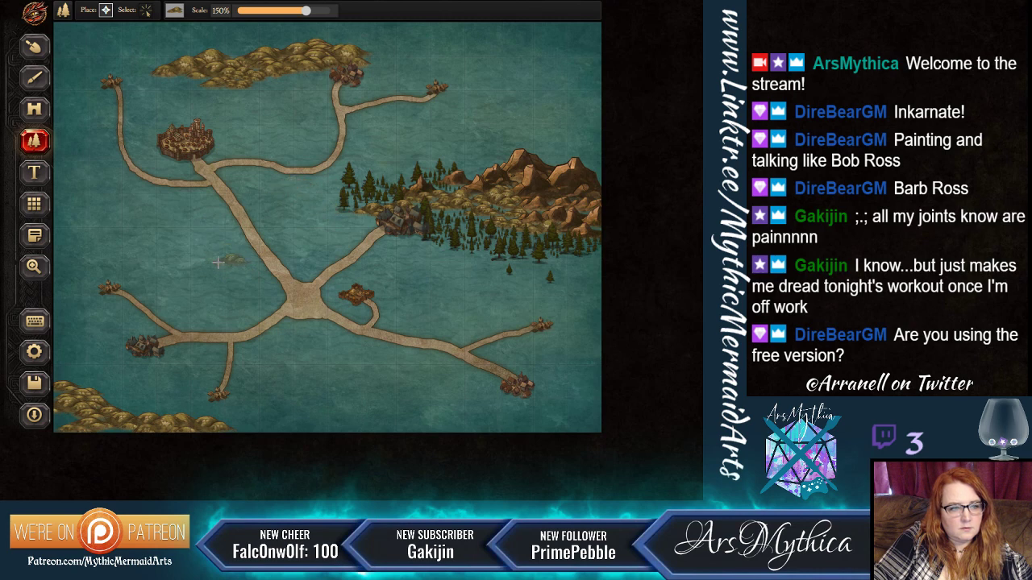
{"action": "left_click_drag", "start_coordinate": [306, 11], "coordinate": [287, 14]}
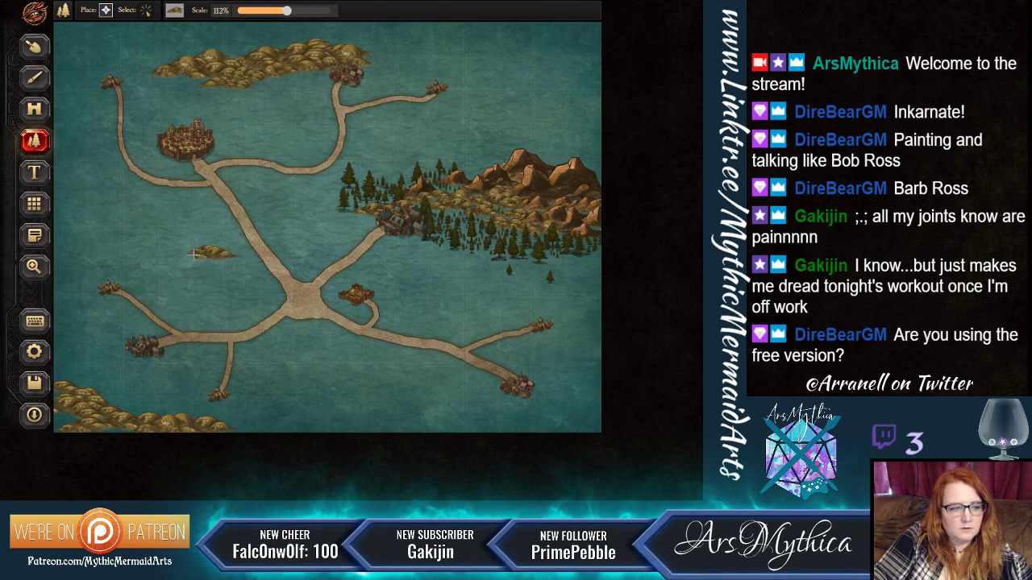
{"action": "left_click", "coordinate": [185, 260]}
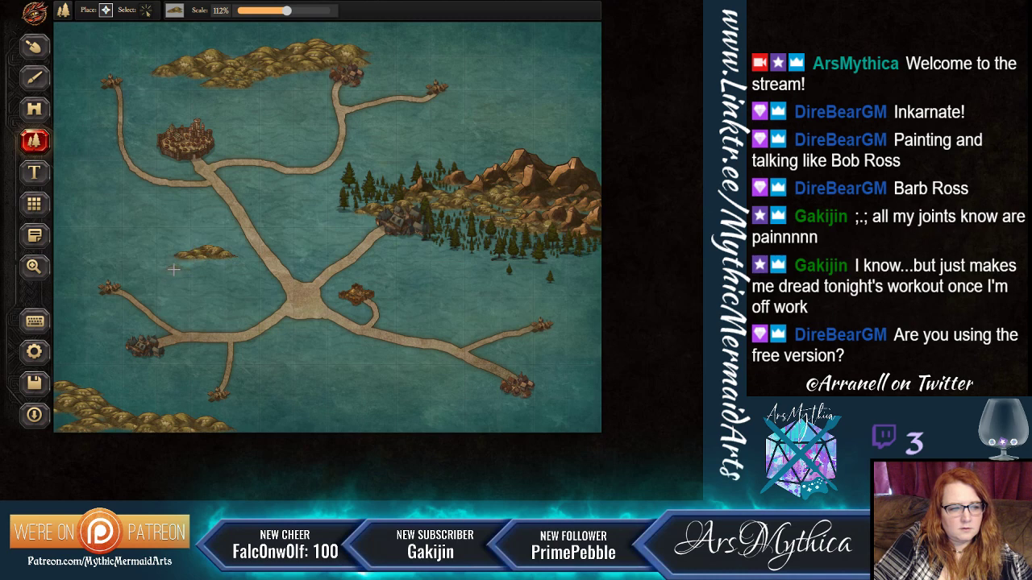
{"action": "left_click", "coordinate": [232, 284]}
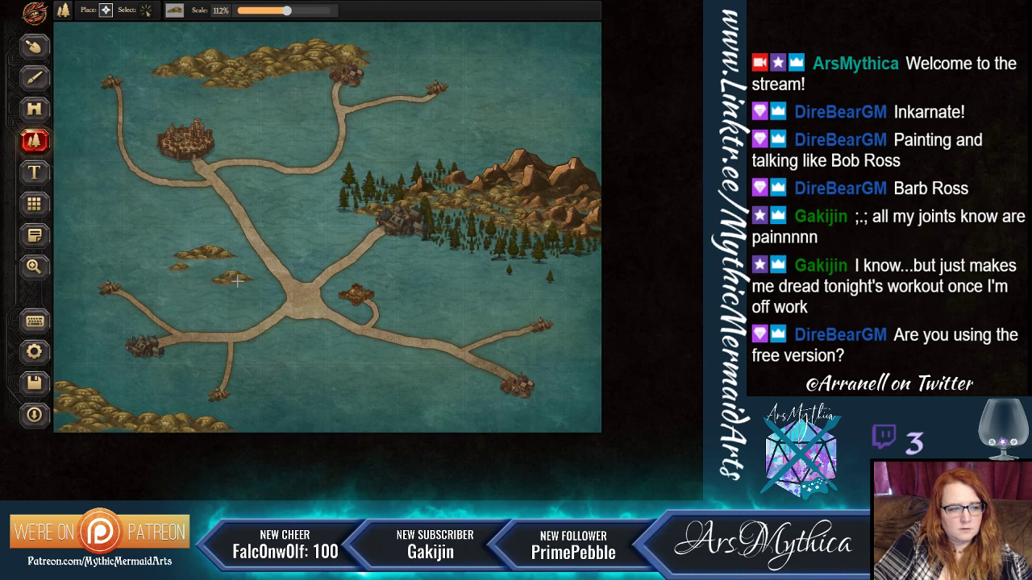
{"action": "left_click", "coordinate": [195, 291]}
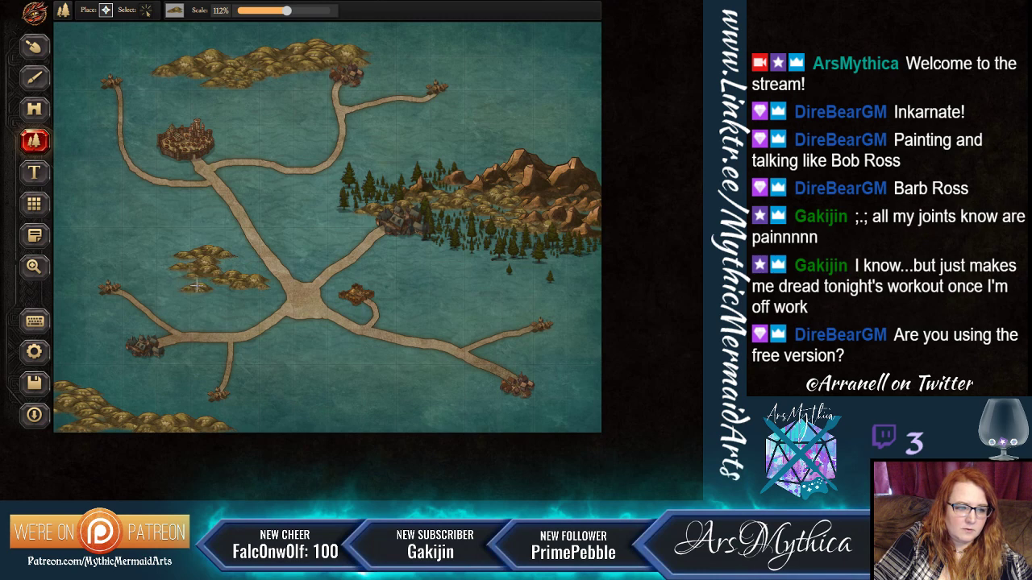
{"action": "mouse_move", "coordinate": [189, 254]}
{"action": "left_mouse_down"}
{"action": "mouse_move", "coordinate": [192, 243]}
{"action": "mouse_move", "coordinate": [153, 246]}
{"action": "mouse_move", "coordinate": [117, 227]}
{"action": "mouse_move", "coordinate": [125, 232]}
{"action": "left_mouse_up"}
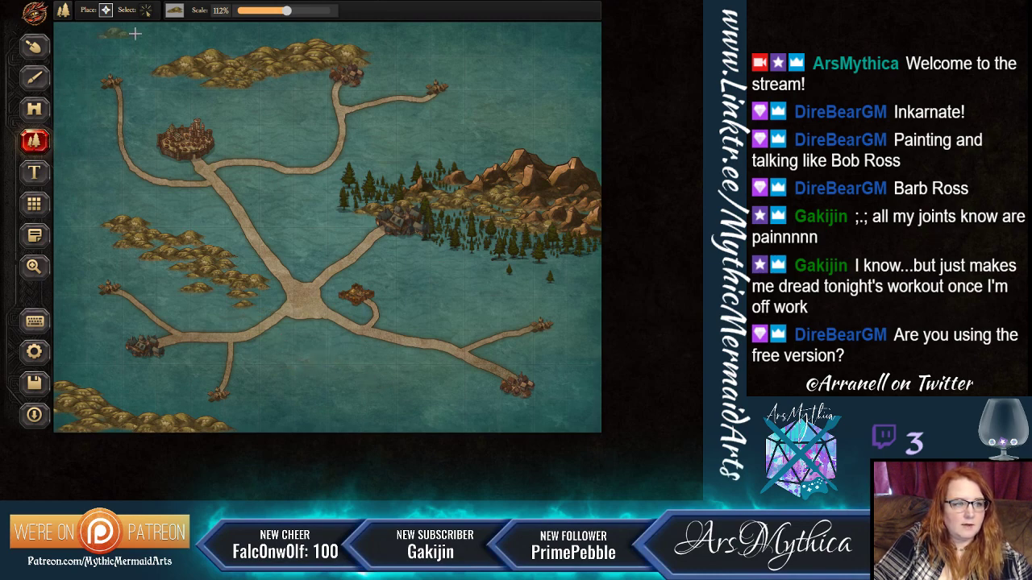
Paint a dead tree forest along the map's southern edge at 154% scale, filling in around it at 121%.
{"action": "left_click", "coordinate": [178, 12]}
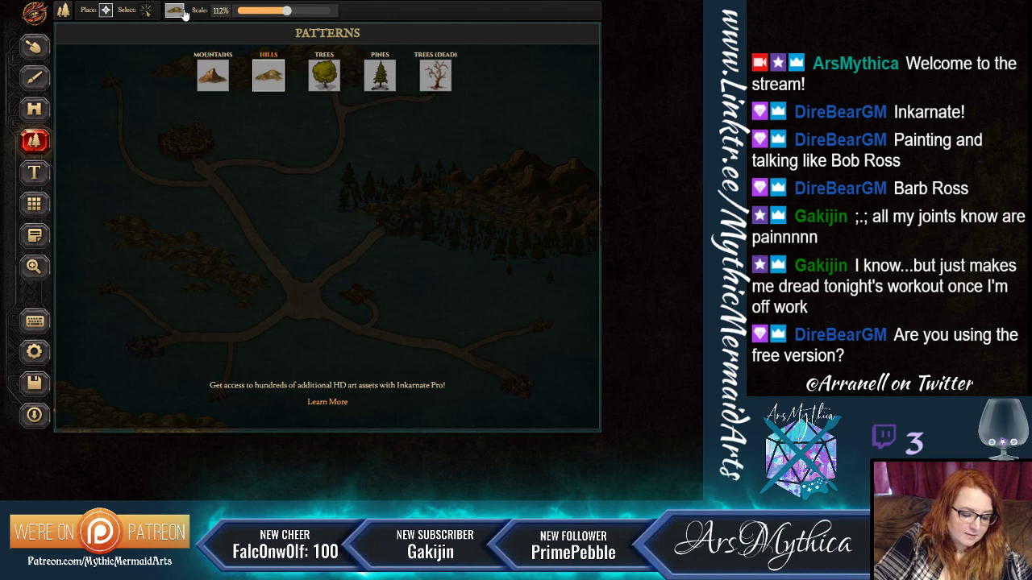
{"action": "left_click", "coordinate": [435, 75]}
{"action": "left_click_drag", "start_coordinate": [295, 10], "coordinate": [316, 10]}
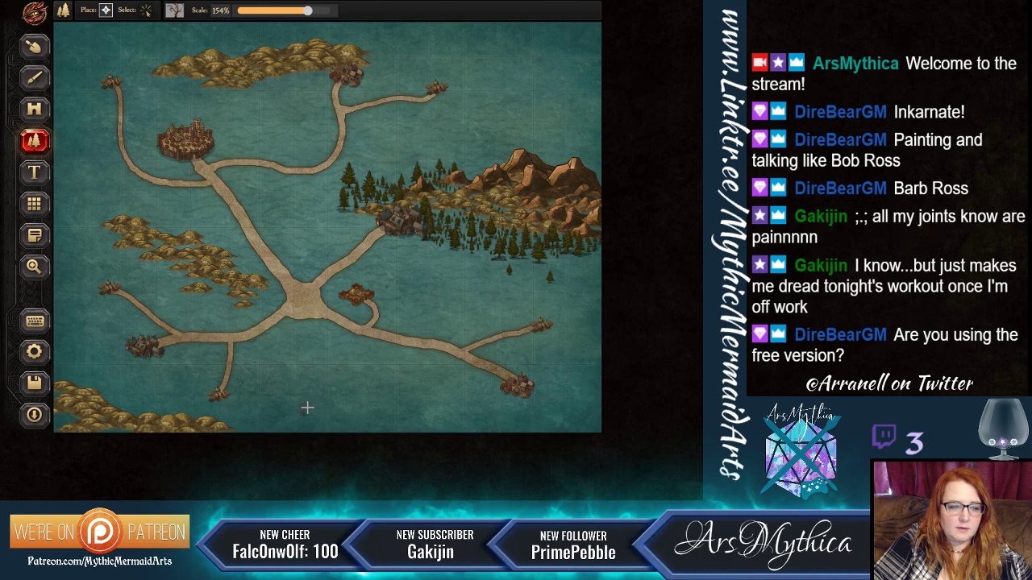
{"action": "mouse_move", "coordinate": [307, 408]}
{"action": "left_mouse_down"}
{"action": "mouse_move", "coordinate": [349, 378]}
{"action": "mouse_move", "coordinate": [394, 401]}
{"action": "mouse_move", "coordinate": [396, 417]}
{"action": "mouse_move", "coordinate": [375, 428]}
{"action": "mouse_move", "coordinate": [373, 412]}
{"action": "mouse_move", "coordinate": [327, 432]}
{"action": "mouse_move", "coordinate": [280, 429]}
{"action": "mouse_move", "coordinate": [357, 400]}
{"action": "mouse_move", "coordinate": [441, 428]}
{"action": "mouse_move", "coordinate": [407, 429]}
{"action": "mouse_move", "coordinate": [477, 424]}
{"action": "mouse_move", "coordinate": [408, 437]}
{"action": "left_mouse_up"}
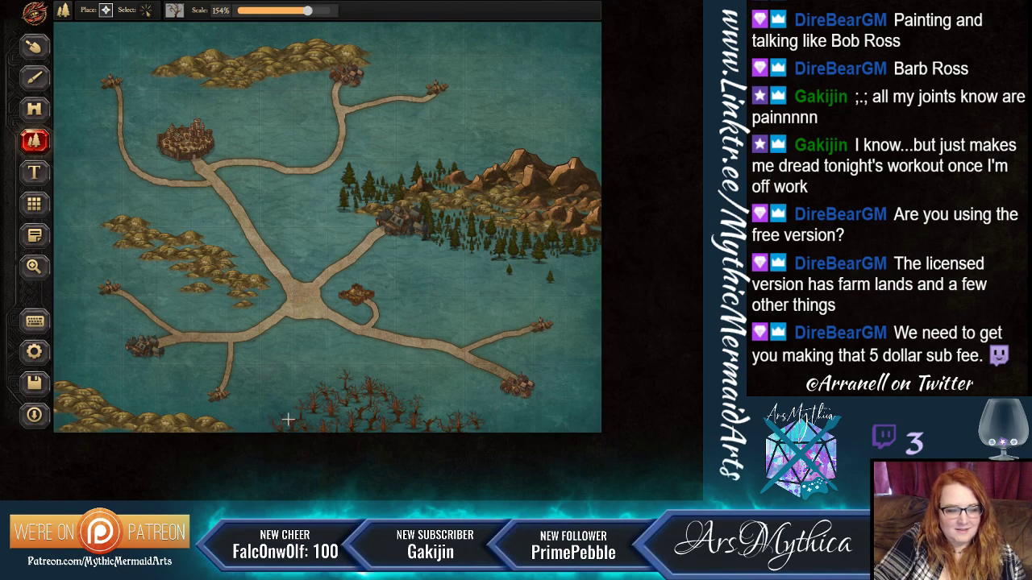
{"action": "left_click", "coordinate": [174, 10]}
{"action": "left_click", "coordinate": [174, 9]}
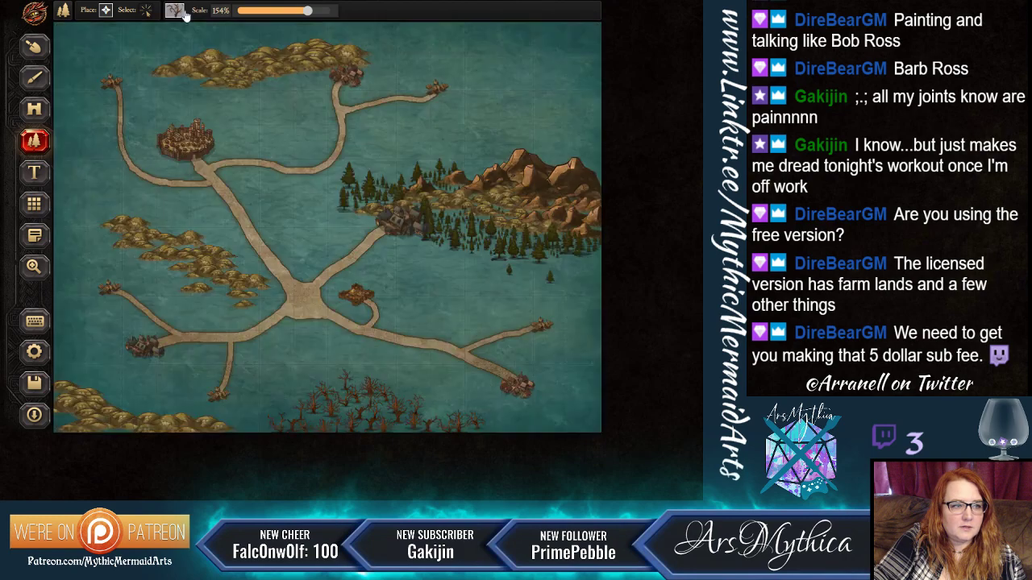
{"action": "left_click", "coordinate": [291, 11]}
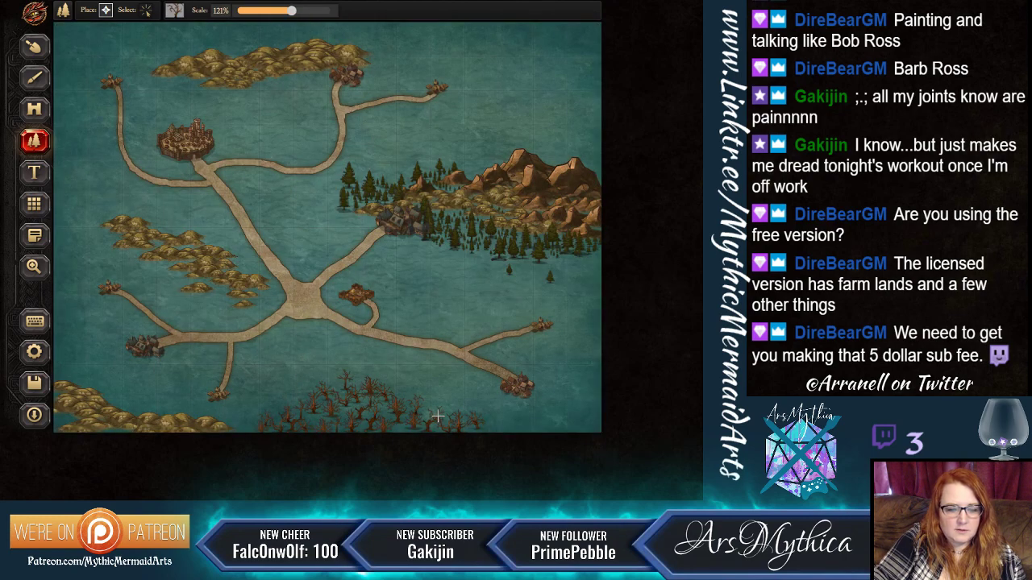
{"action": "left_click", "coordinate": [174, 10]}
Place an Orc Town at 35% scale on the northern edge of the dead tree forest.
{"action": "left_click", "coordinate": [34, 108]}
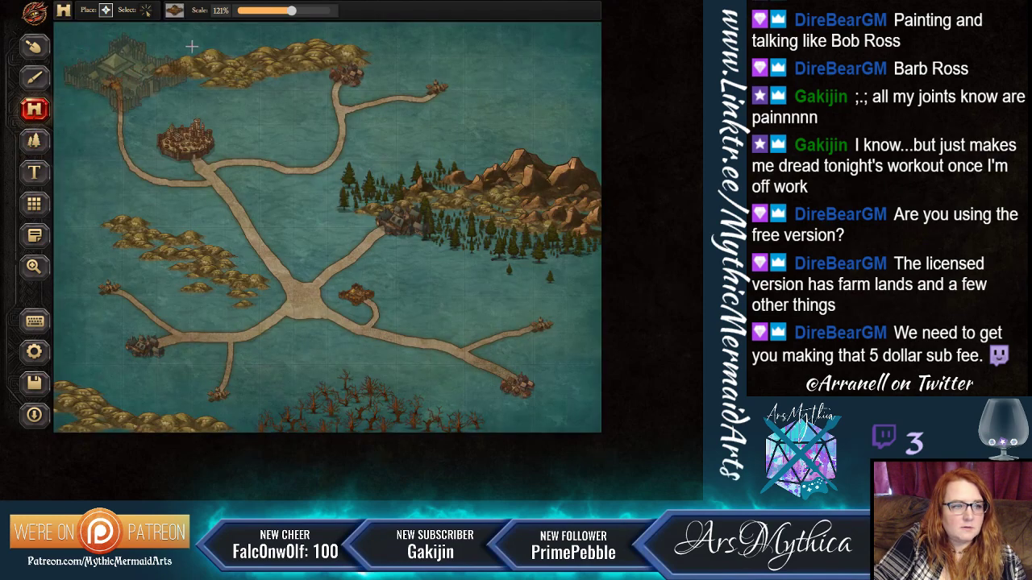
{"action": "left_click", "coordinate": [174, 10]}
{"action": "left_click", "coordinate": [251, 11]}
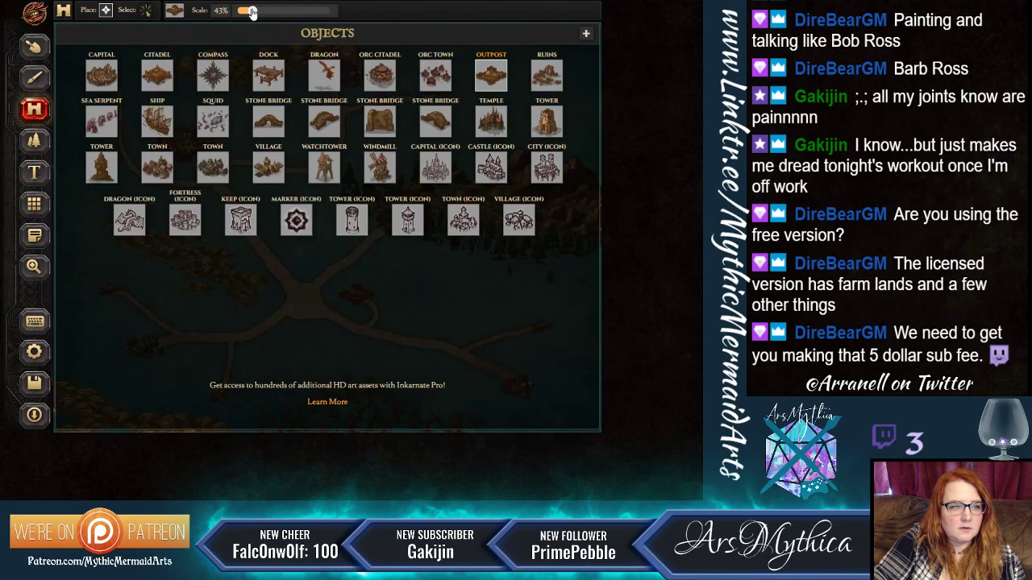
{"action": "left_click_drag", "start_coordinate": [252, 12], "coordinate": [247, 13]}
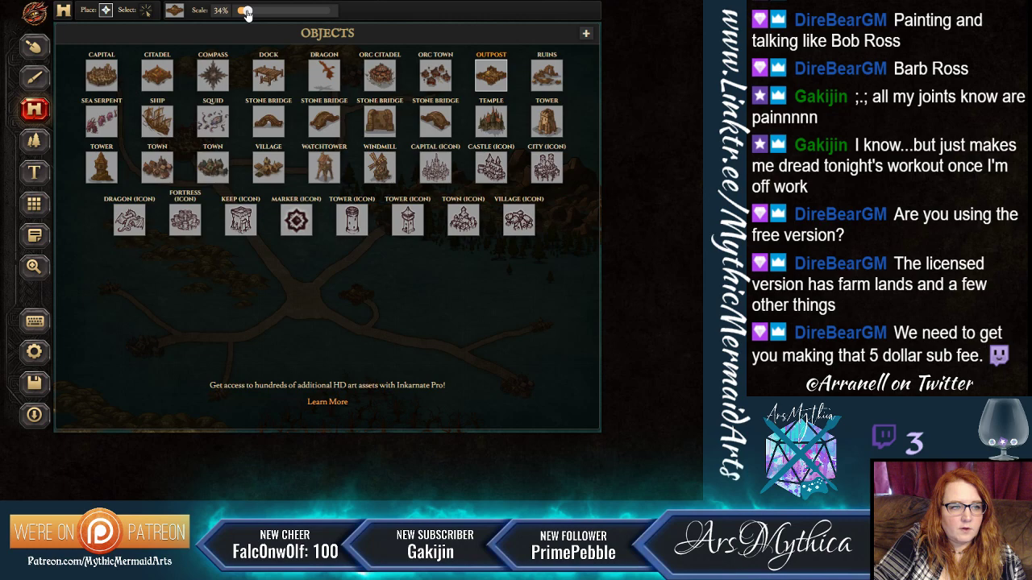
{"action": "left_click", "coordinate": [431, 72]}
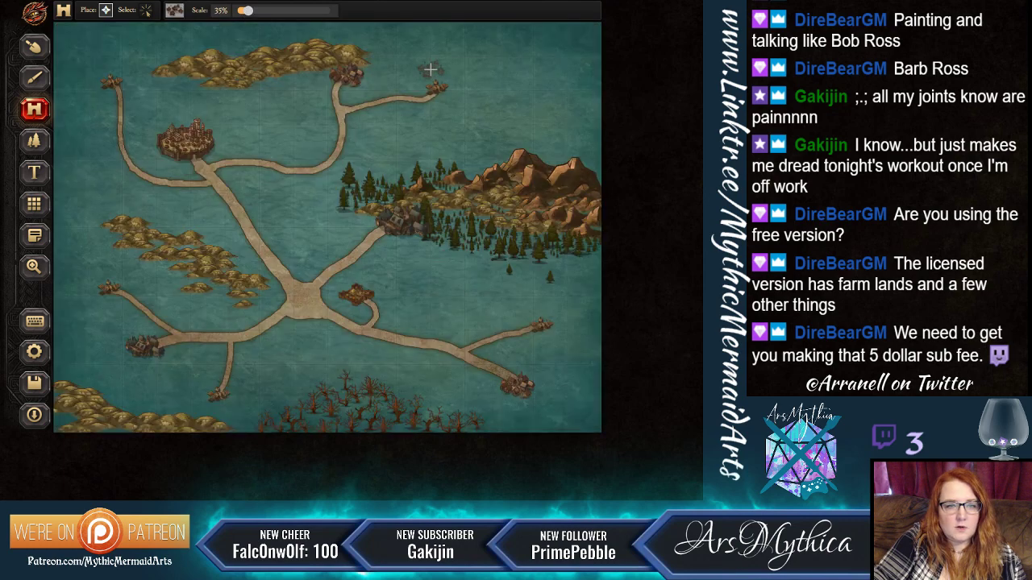
{"action": "left_click", "coordinate": [323, 377]}
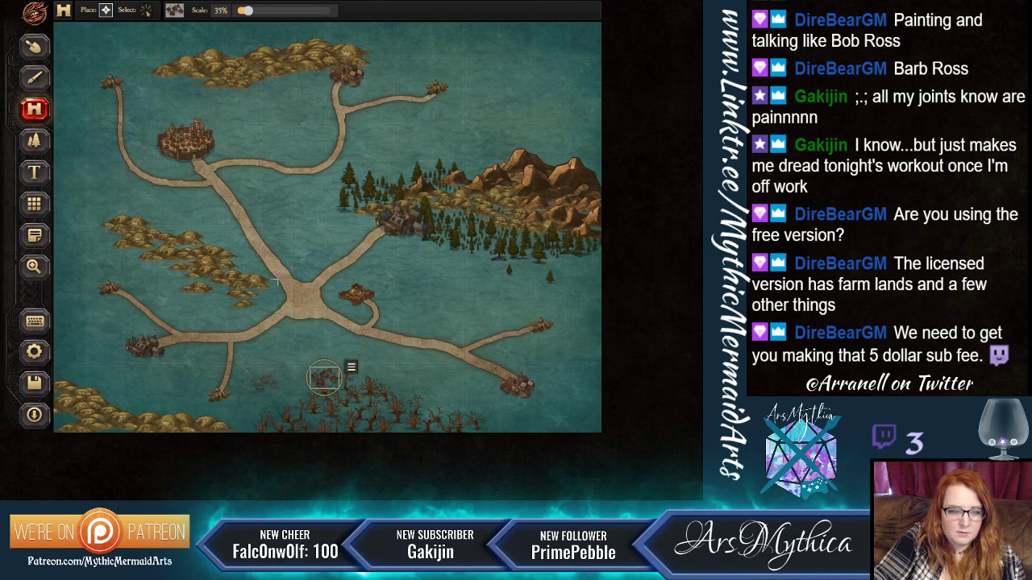
Sculpt a size 26 circle of land under the orc town, with size 3 paths branching northeast and west from it.
{"action": "left_click", "coordinate": [34, 45]}
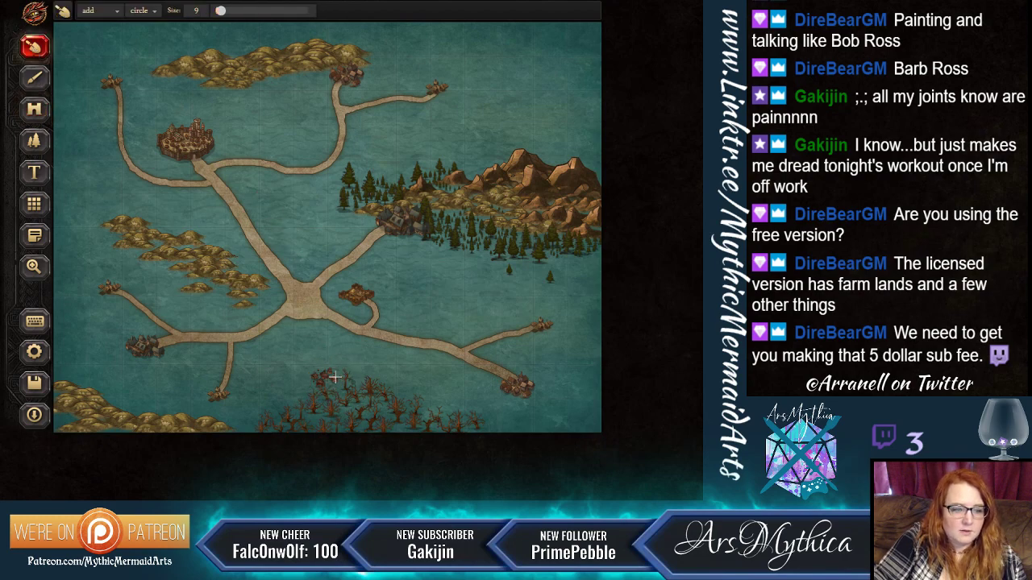
{"action": "left_click_drag", "start_coordinate": [221, 11], "coordinate": [232, 11]}
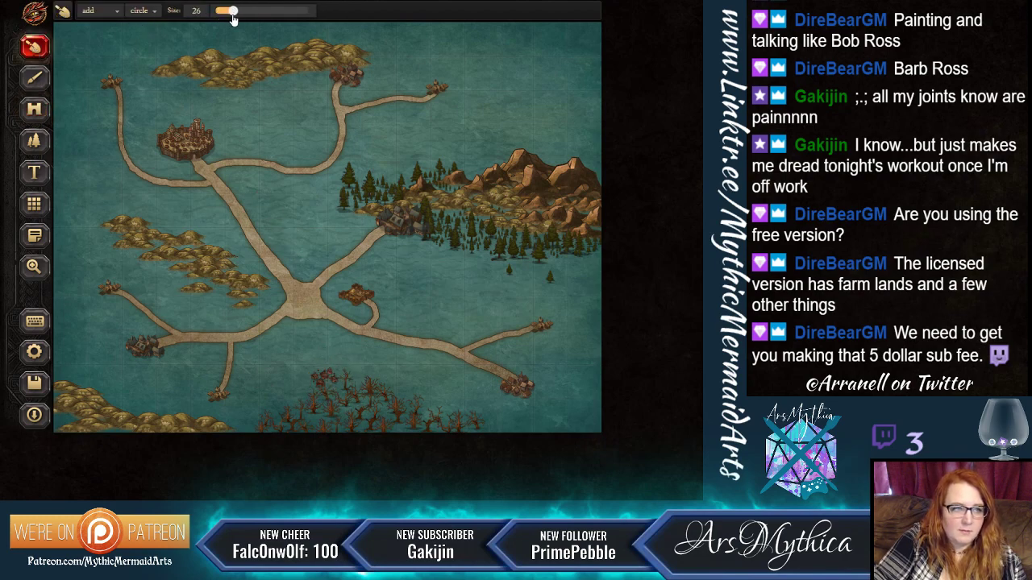
{"action": "mouse_move", "coordinate": [320, 371]}
{"action": "left_mouse_down"}
{"action": "mouse_move", "coordinate": [313, 389]}
{"action": "mouse_move", "coordinate": [325, 388]}
{"action": "mouse_move", "coordinate": [336, 375]}
{"action": "mouse_move", "coordinate": [312, 376]}
{"action": "left_mouse_up"}
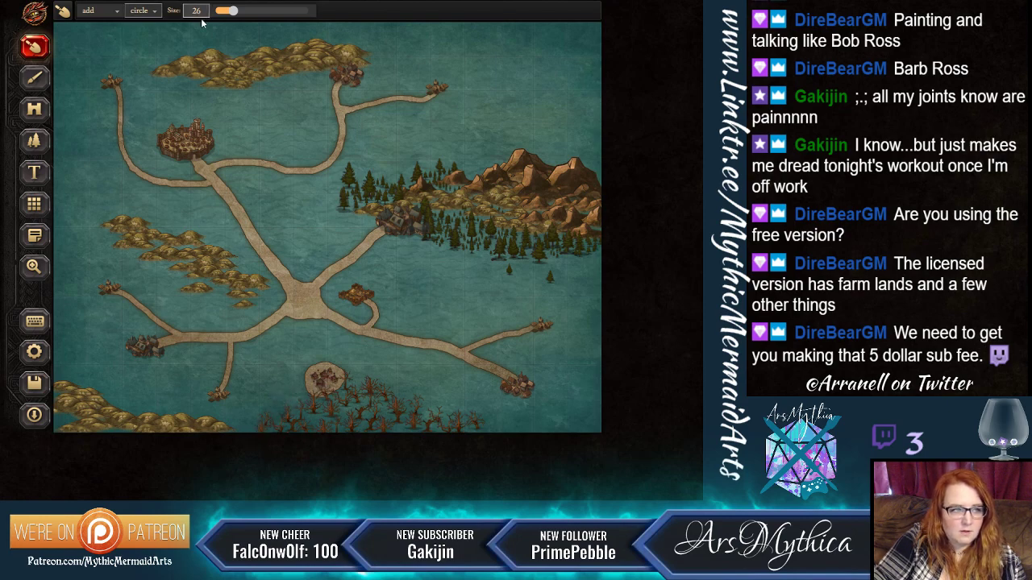
{"action": "left_click_drag", "start_coordinate": [232, 11], "coordinate": [219, 13]}
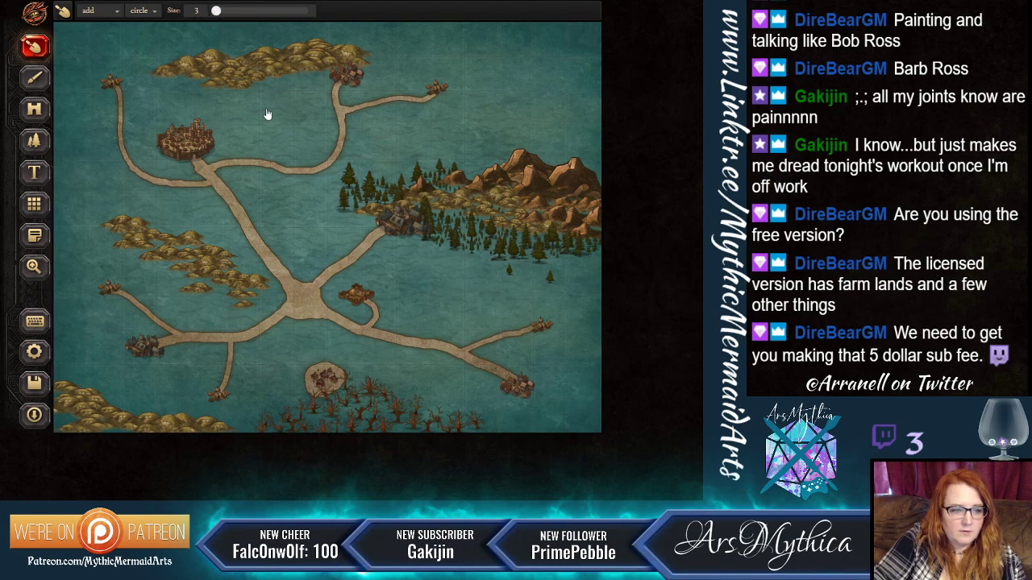
{"action": "mouse_move", "coordinate": [344, 342]}
{"action": "left_mouse_down"}
{"action": "mouse_move", "coordinate": [329, 368]}
{"action": "mouse_move", "coordinate": [343, 343]}
{"action": "left_mouse_up"}
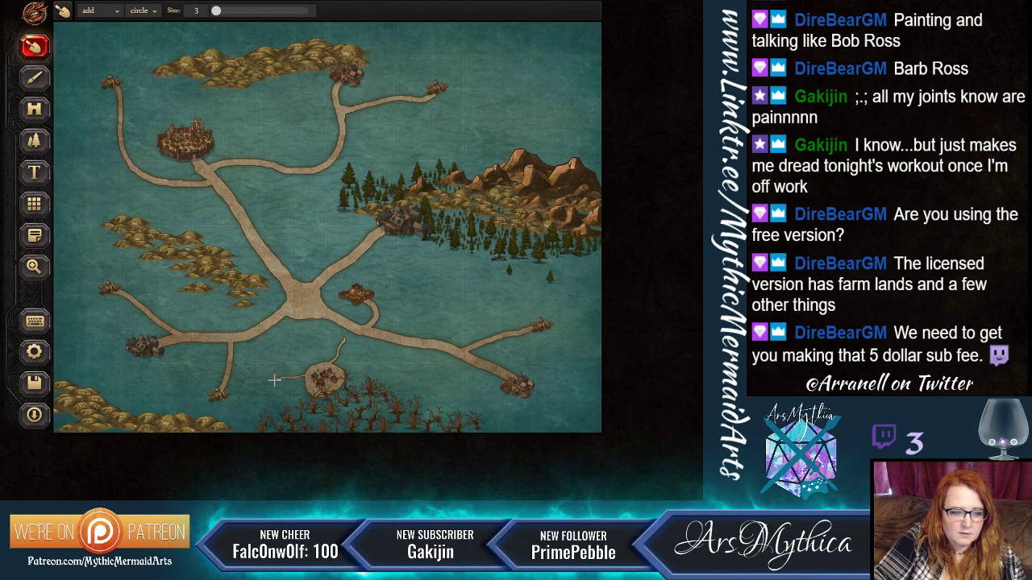
Choose the Orc Citadel object and delete the patch of dead trees southeast of the orc town.
{"action": "left_click", "coordinate": [34, 109]}
{"action": "left_click", "coordinate": [176, 12]}
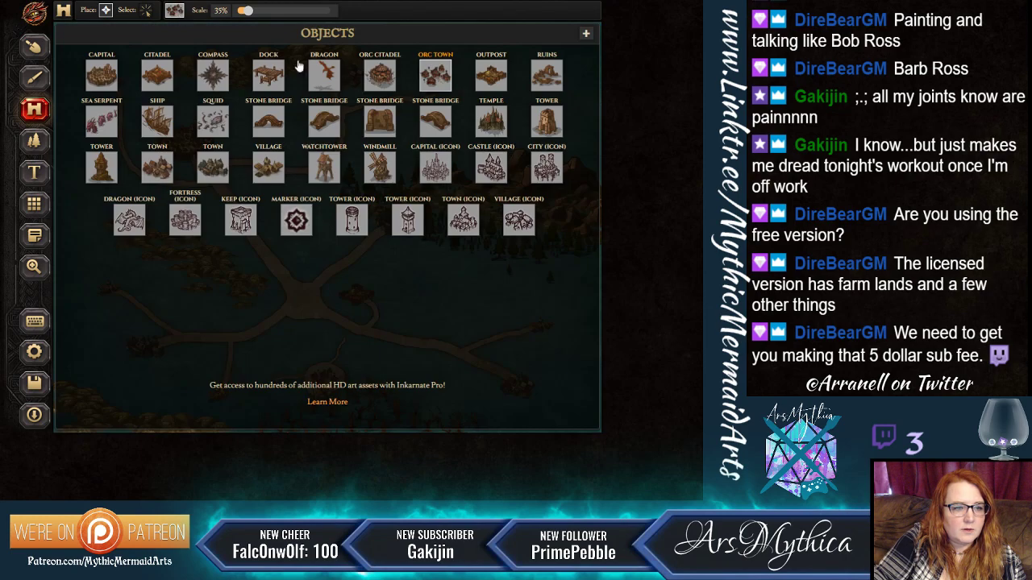
{"action": "left_click", "coordinate": [379, 78]}
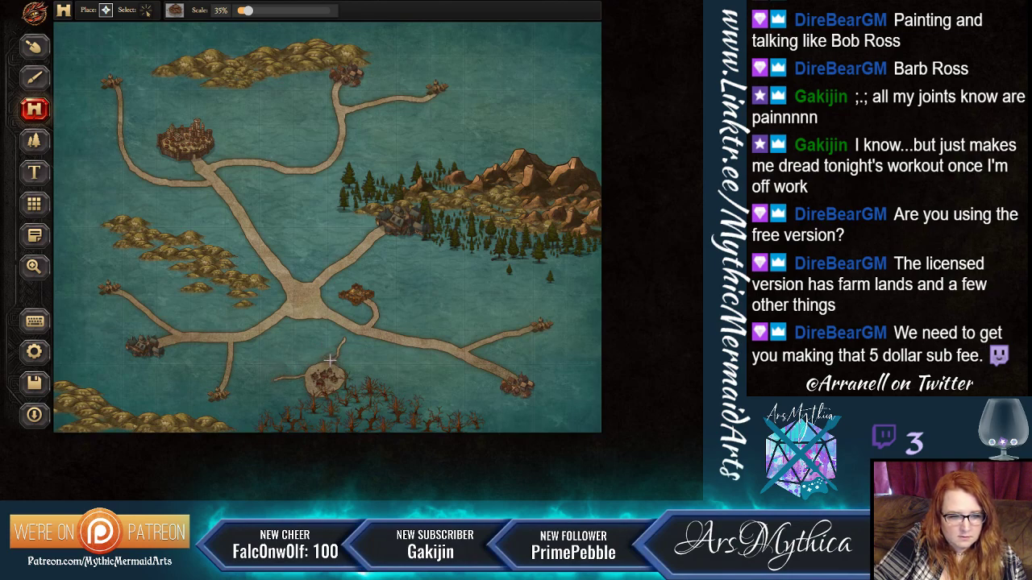
{"action": "left_click", "coordinate": [37, 49]}
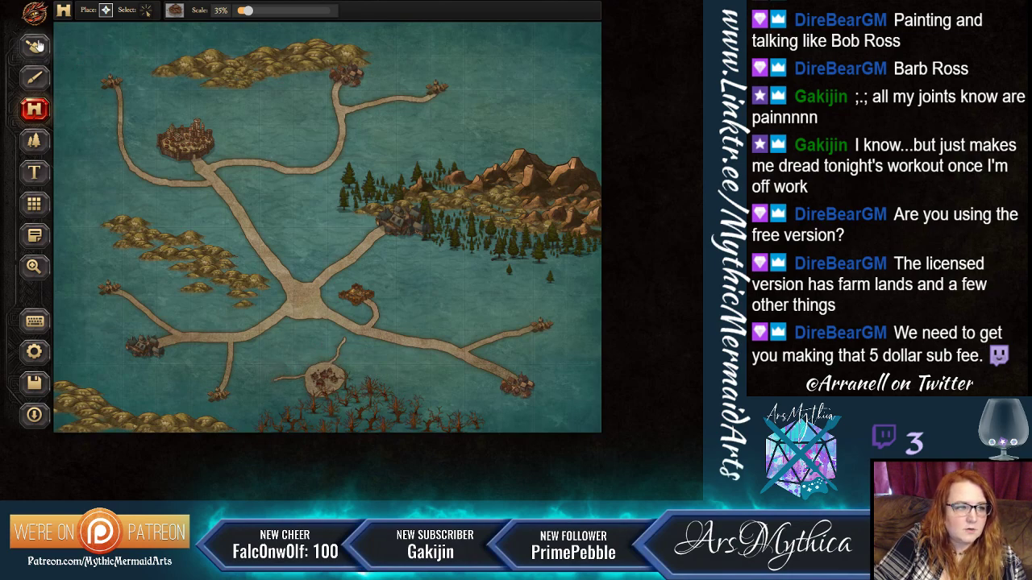
{"action": "left_click", "coordinate": [33, 141]}
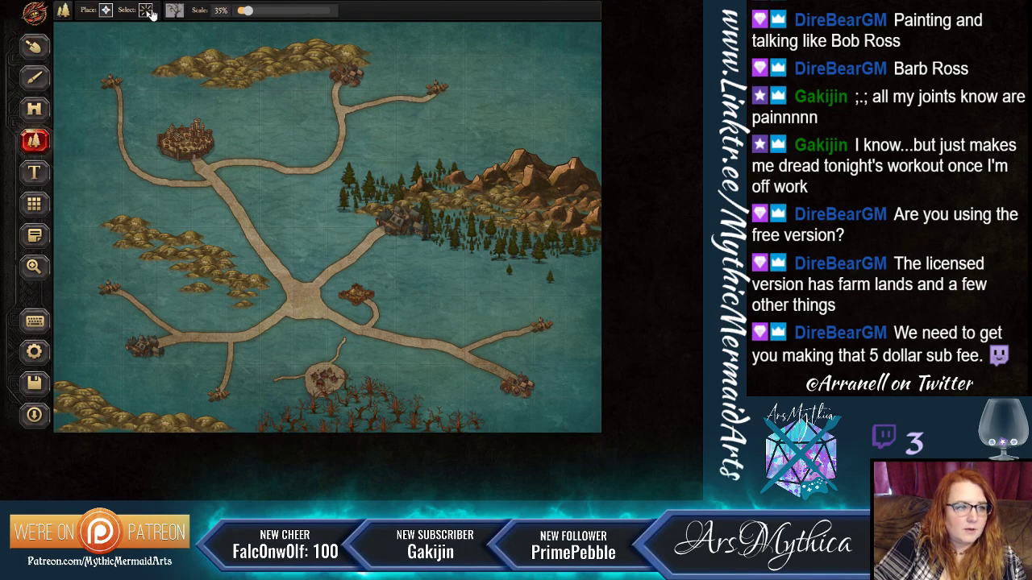
{"action": "left_click", "coordinate": [385, 424]}
{"action": "left_click", "coordinate": [403, 358]}
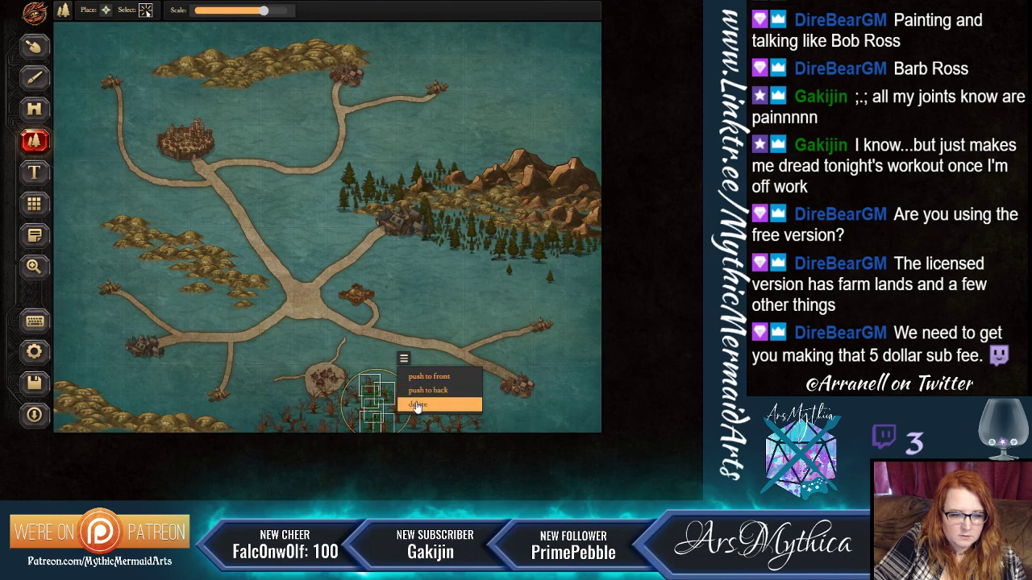
{"action": "left_click", "coordinate": [417, 405]}
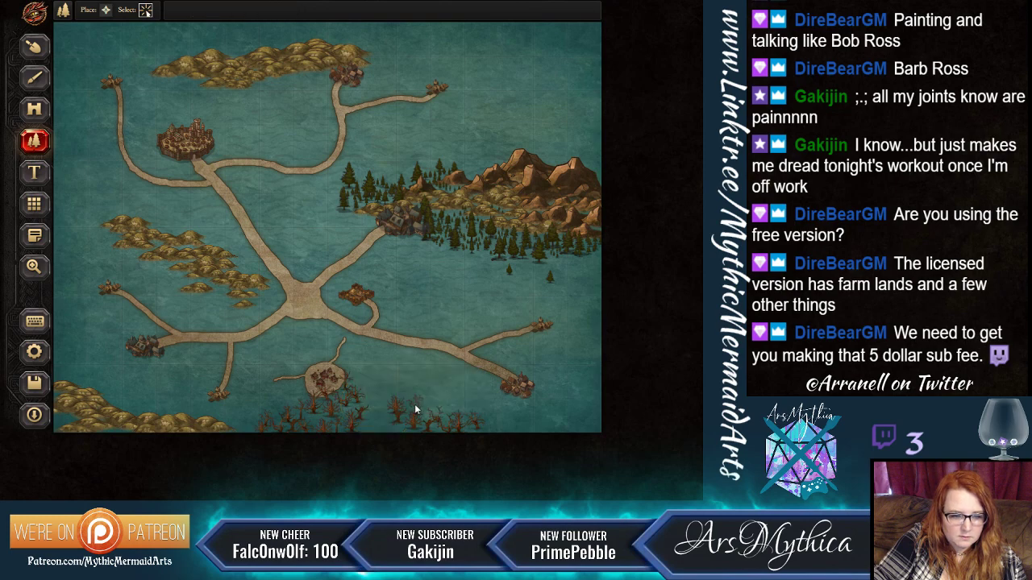
Place the Orc Citadel at 35% scale in the dead forest clearing and sculpt a size 3 land path to the orc town.
{"action": "left_click", "coordinate": [34, 109]}
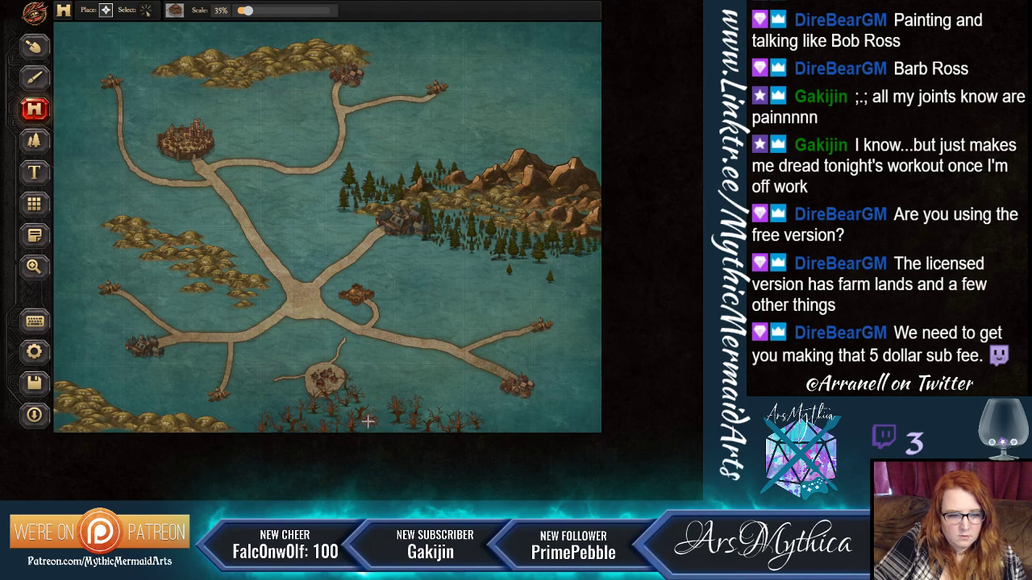
{"action": "left_click", "coordinate": [34, 48]}
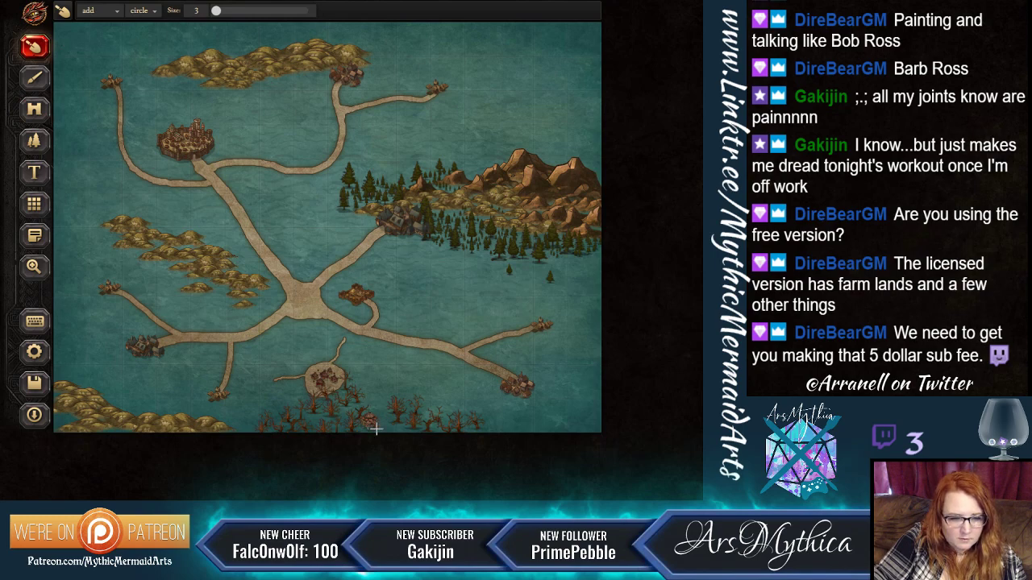
{"action": "mouse_move", "coordinate": [376, 429]}
{"action": "left_mouse_down"}
{"action": "mouse_move", "coordinate": [376, 402]}
{"action": "mouse_move", "coordinate": [346, 381]}
{"action": "left_mouse_up"}
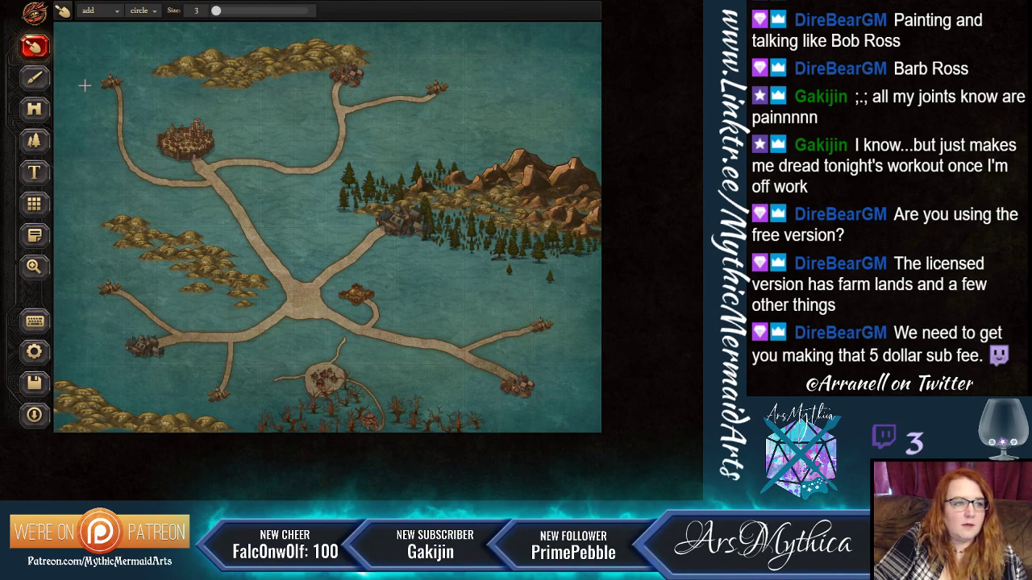
Place five 35% Watchtowers at the crossroads and along the southwestern, southeastern, northern and northwestern roads, linking the northwestern one with a size 3 path.
{"action": "left_click", "coordinate": [39, 113]}
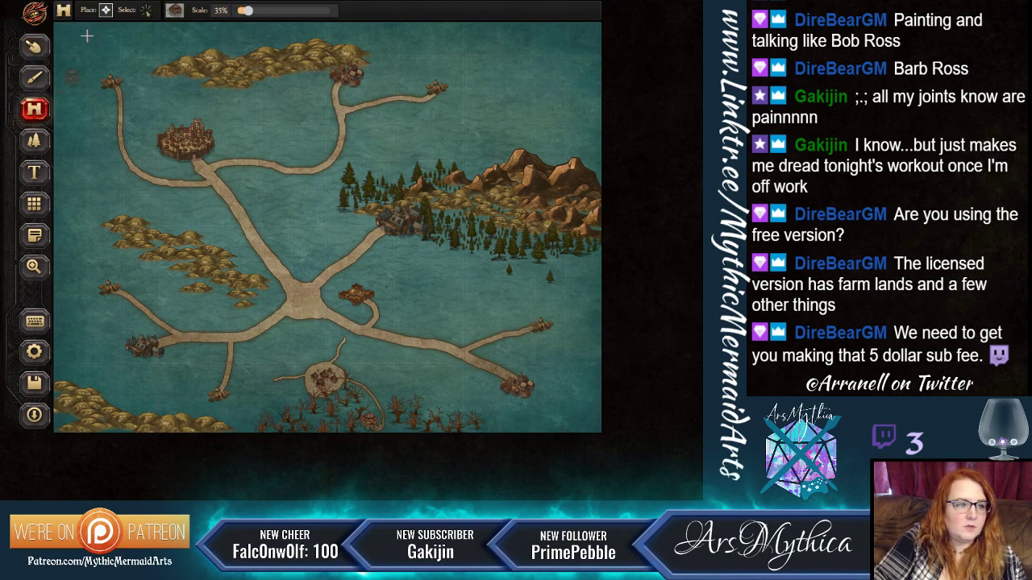
{"action": "left_click", "coordinate": [179, 11]}
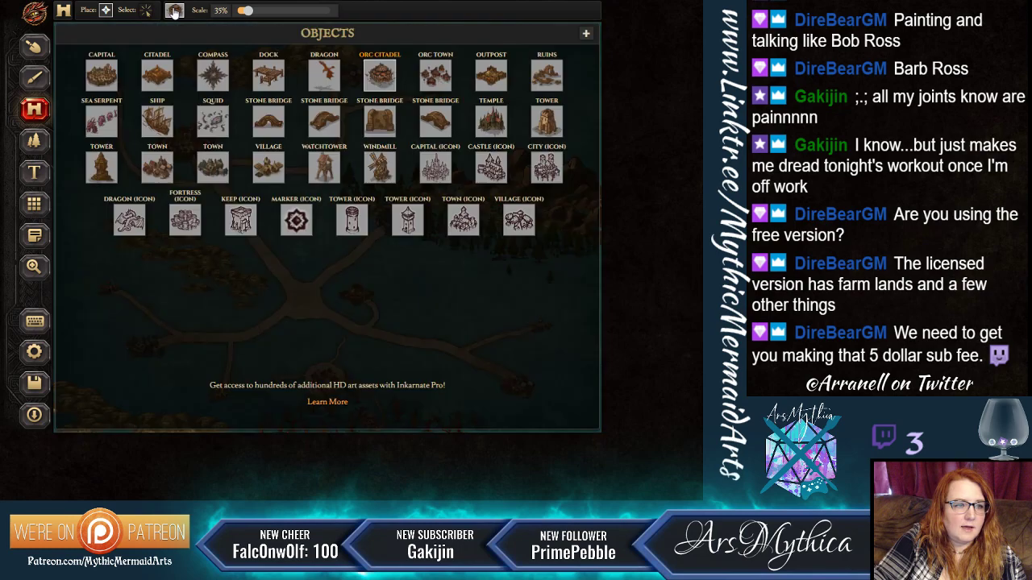
{"action": "left_click", "coordinate": [325, 171]}
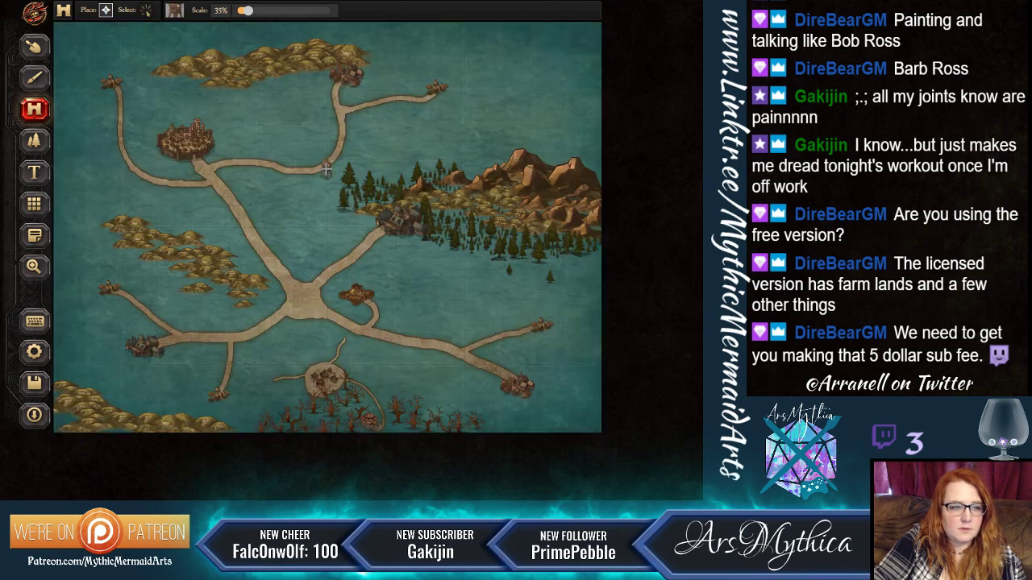
{"action": "left_click", "coordinate": [302, 273]}
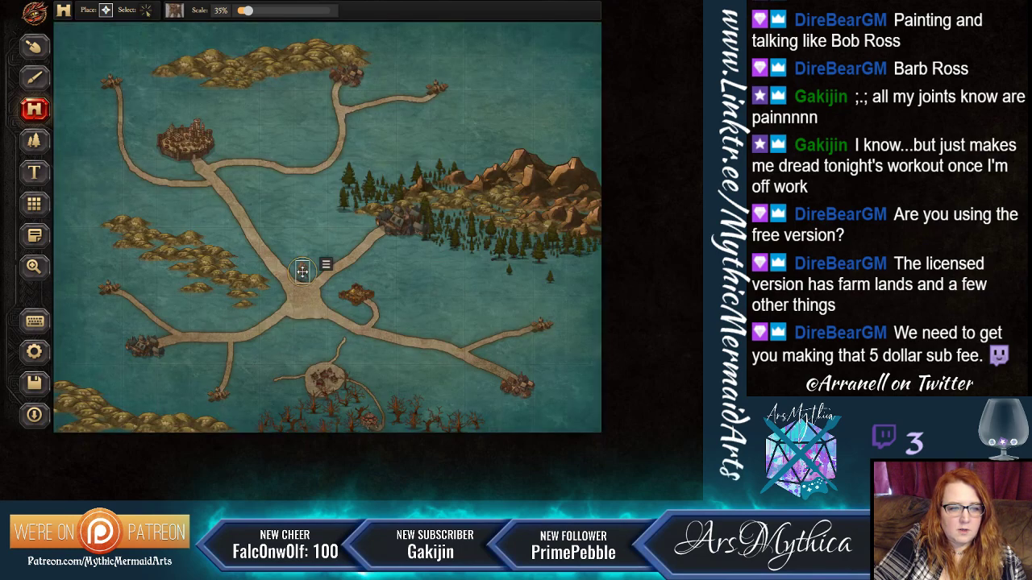
{"action": "left_click", "coordinate": [241, 320]}
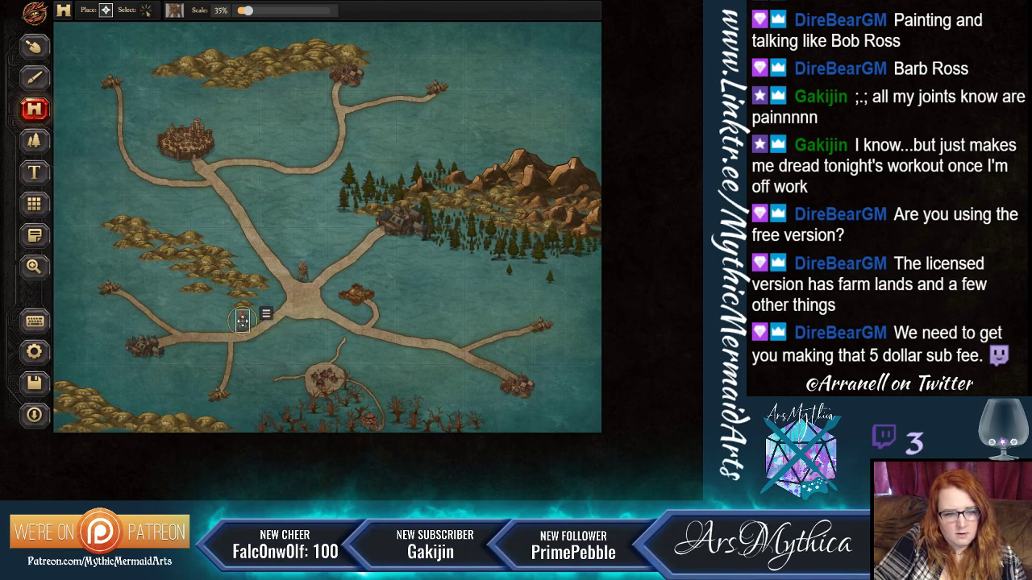
{"action": "left_click", "coordinate": [458, 337]}
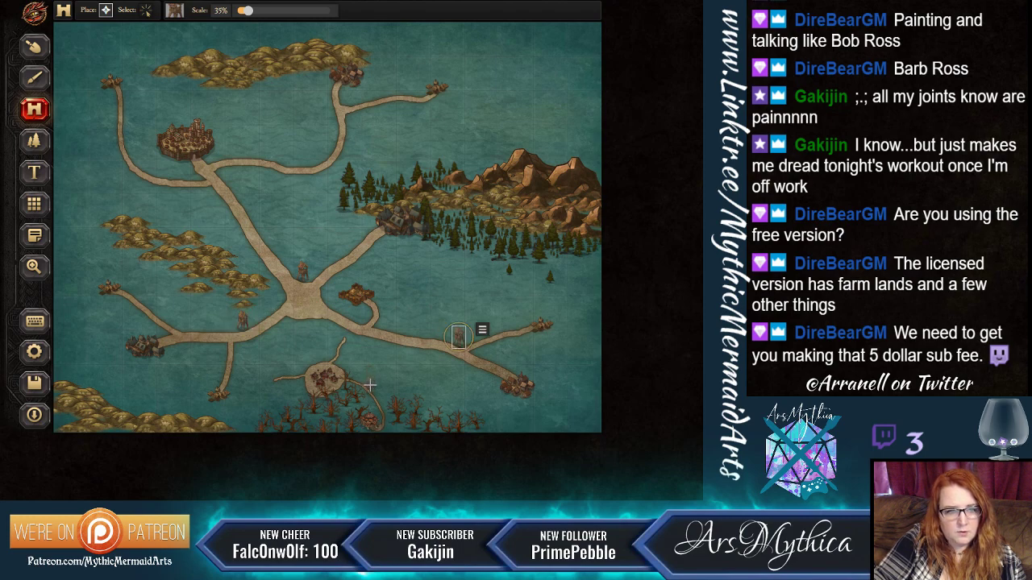
{"action": "left_click", "coordinate": [353, 113]}
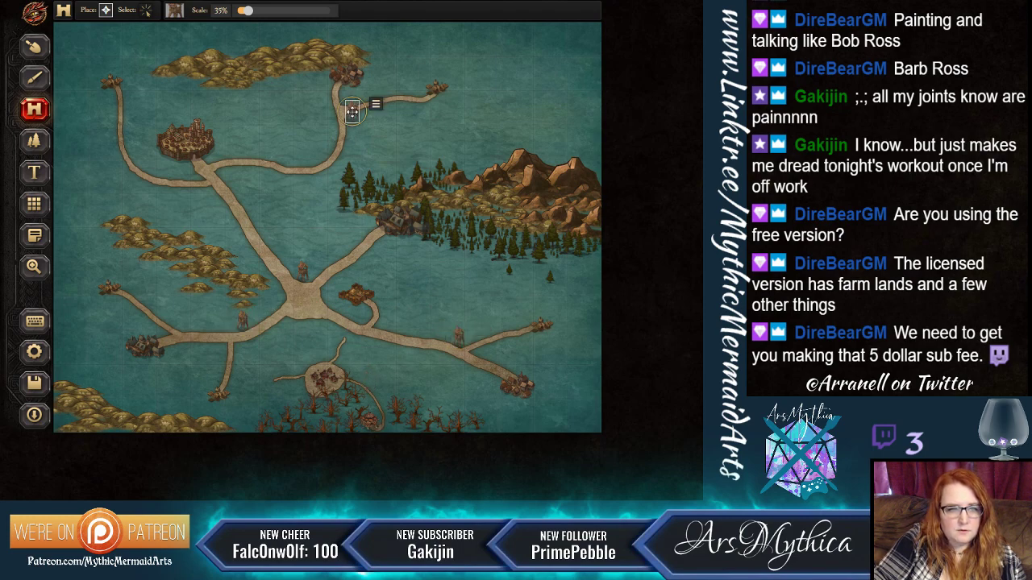
{"action": "left_click", "coordinate": [97, 155]}
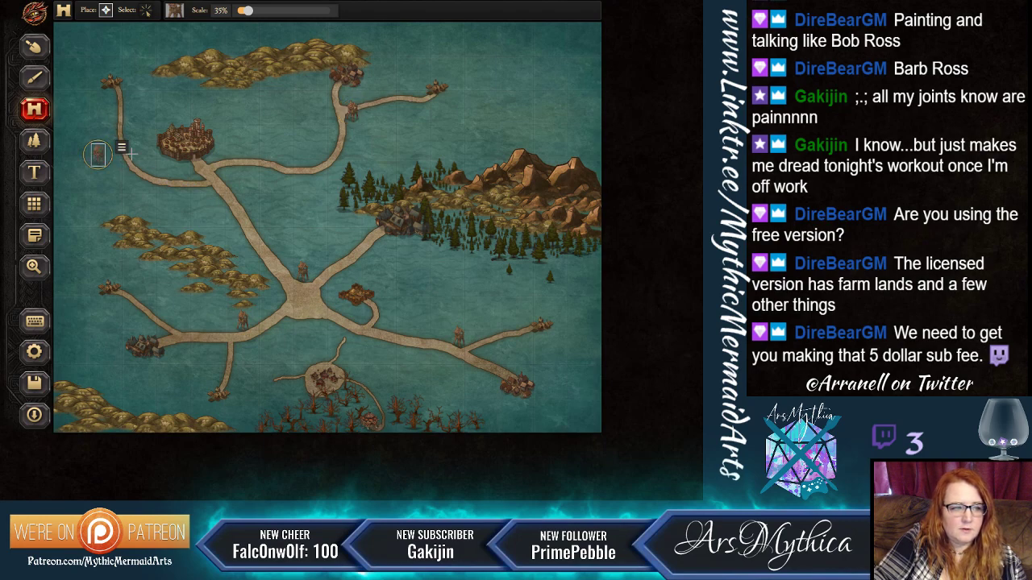
{"action": "left_click", "coordinate": [35, 47]}
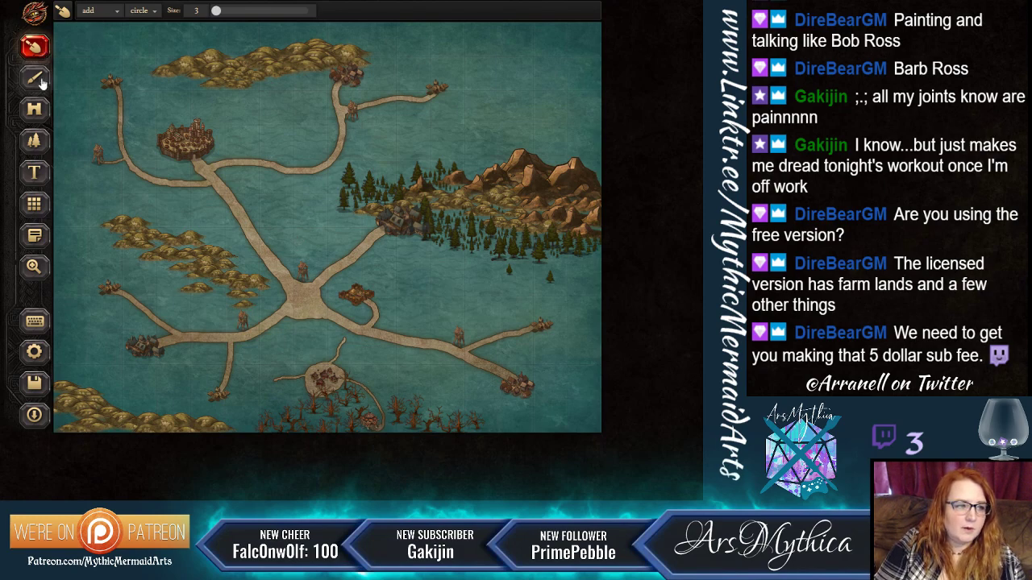
Move the crossroads, southwestern and southeastern watchtowers slightly north, away from their roads.
{"action": "left_click", "coordinate": [34, 109]}
{"action": "left_click", "coordinate": [140, 14]}
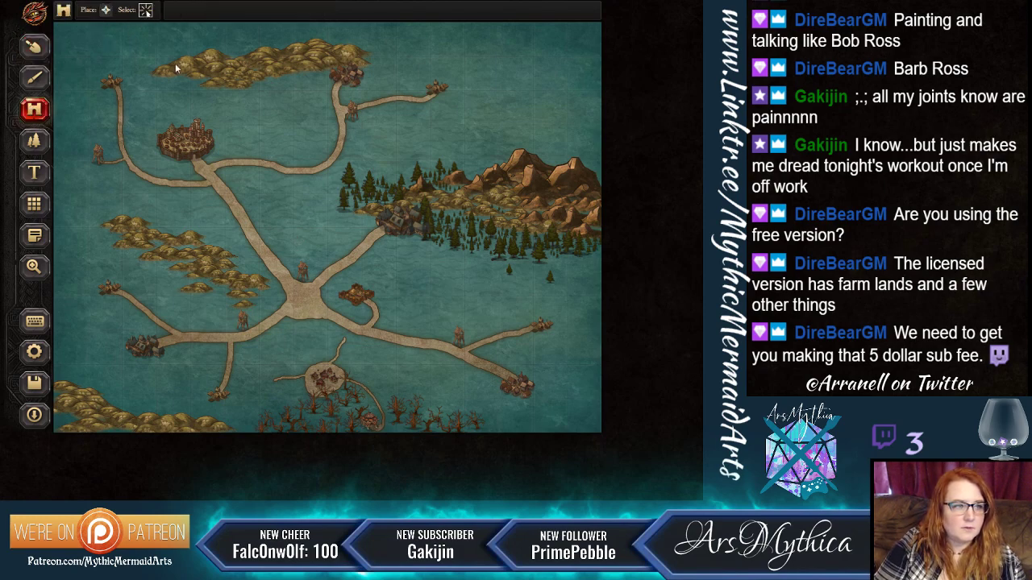
{"action": "left_click", "coordinate": [303, 270]}
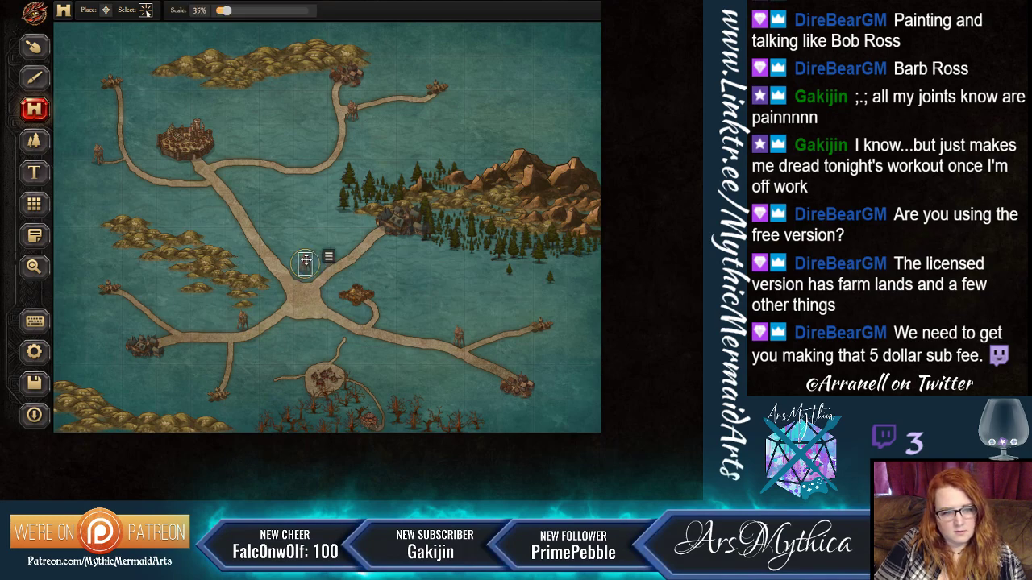
{"action": "left_click_drag", "start_coordinate": [305, 258], "coordinate": [306, 258]}
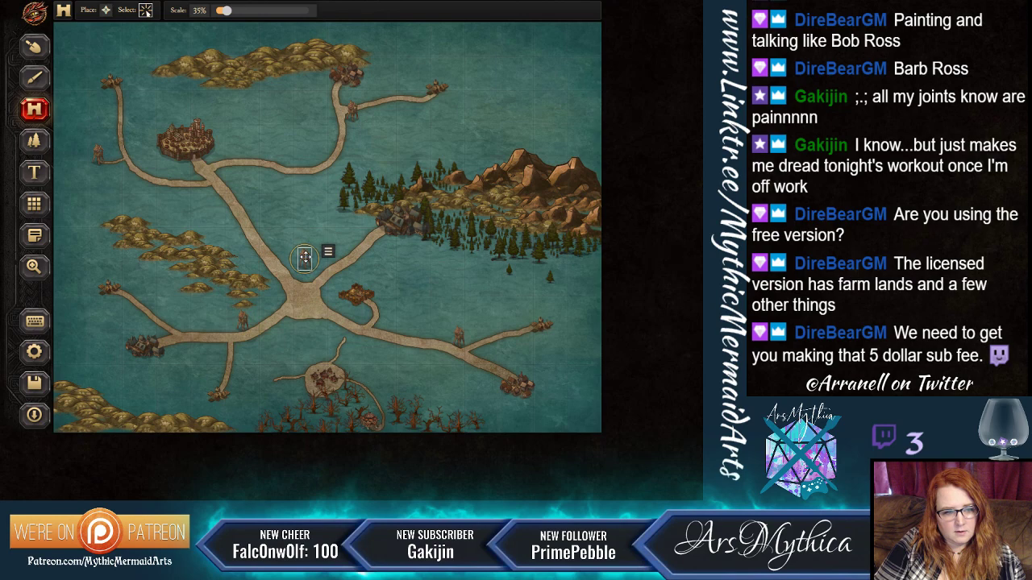
{"action": "left_click_drag", "start_coordinate": [243, 319], "coordinate": [240, 314]}
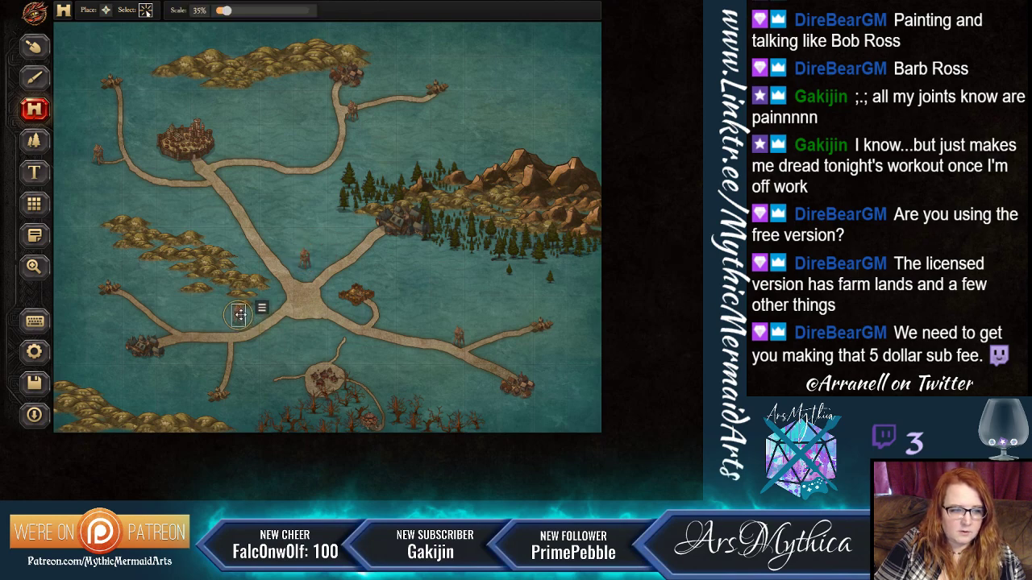
{"action": "left_click", "coordinate": [458, 336]}
{"action": "left_click_drag", "start_coordinate": [461, 336], "coordinate": [465, 325]}
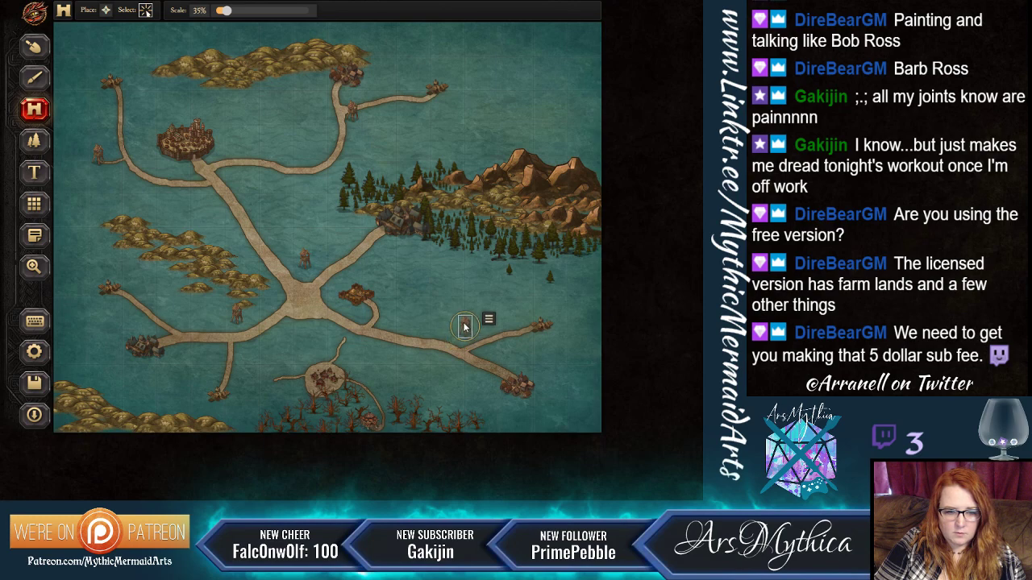
Sculpt a size 3 land path from the crossroads watchtower to the junction, and erase it using subtract mode.
{"action": "left_click", "coordinate": [34, 47]}
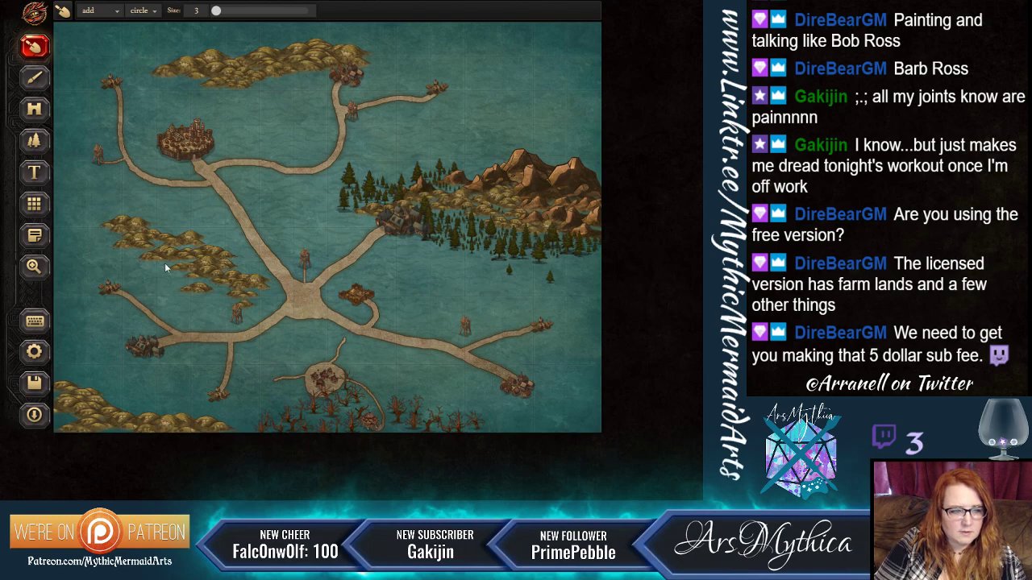
{"action": "left_click", "coordinate": [95, 12]}
{"action": "left_click", "coordinate": [107, 38]}
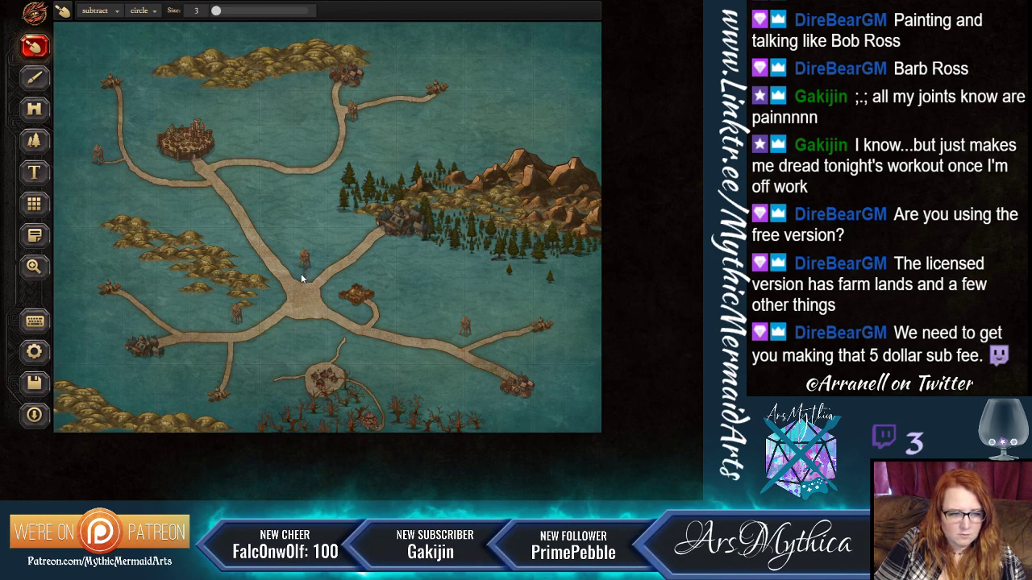
Sculpt size 3 land paths linking the crossroads, southwestern and southeastern watchtowers to their roads.
{"action": "left_click_drag", "start_coordinate": [216, 11], "coordinate": [234, 11]}
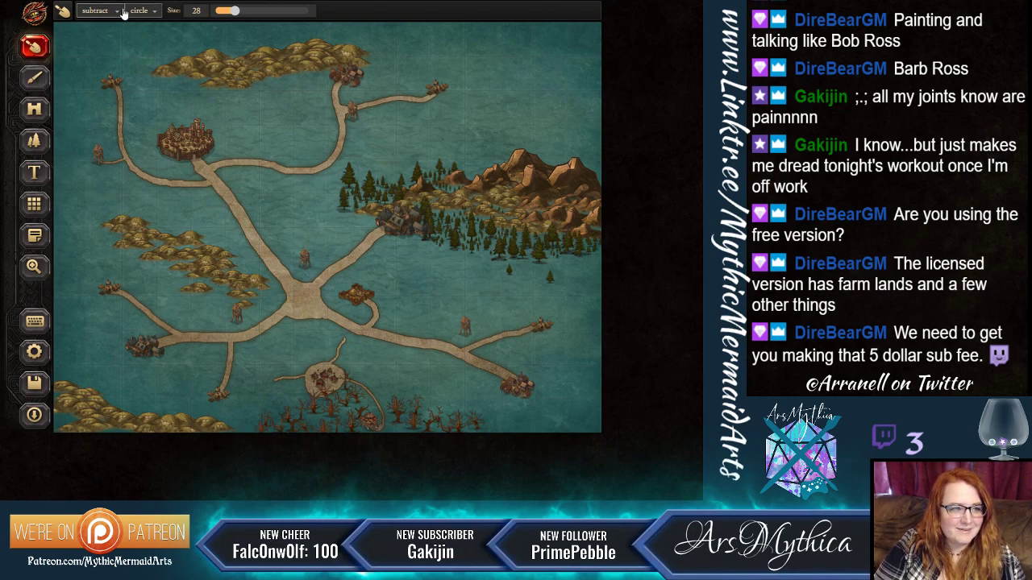
{"action": "left_click", "coordinate": [96, 11]}
{"action": "left_click", "coordinate": [110, 27]}
{"action": "left_click", "coordinate": [223, 11]}
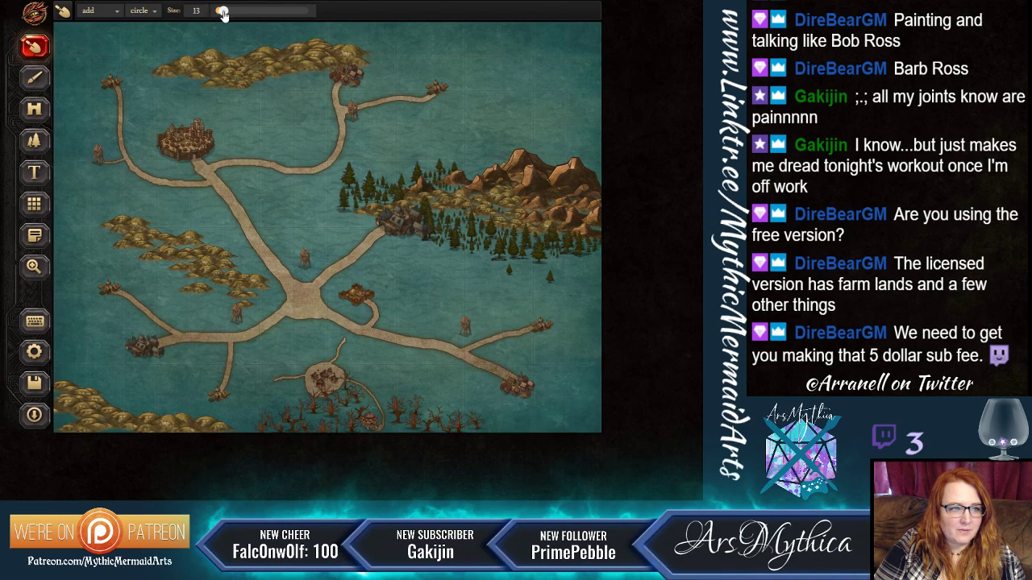
{"action": "left_click_drag", "start_coordinate": [223, 11], "coordinate": [215, 11]}
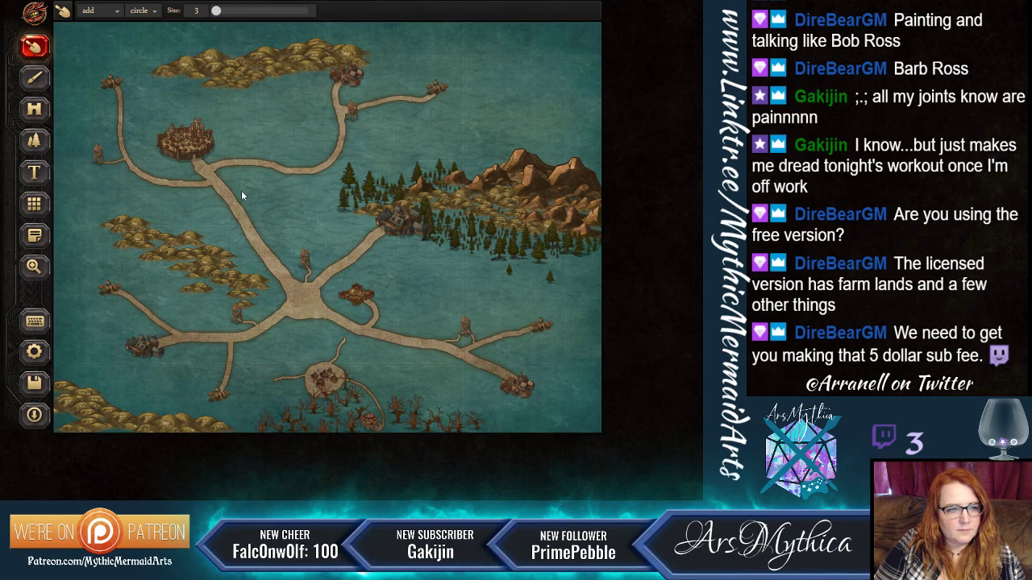
Move the northern watchtower slightly southeast, away from the road junction.
{"action": "left_click", "coordinate": [34, 109]}
{"action": "left_click", "coordinate": [145, 10]}
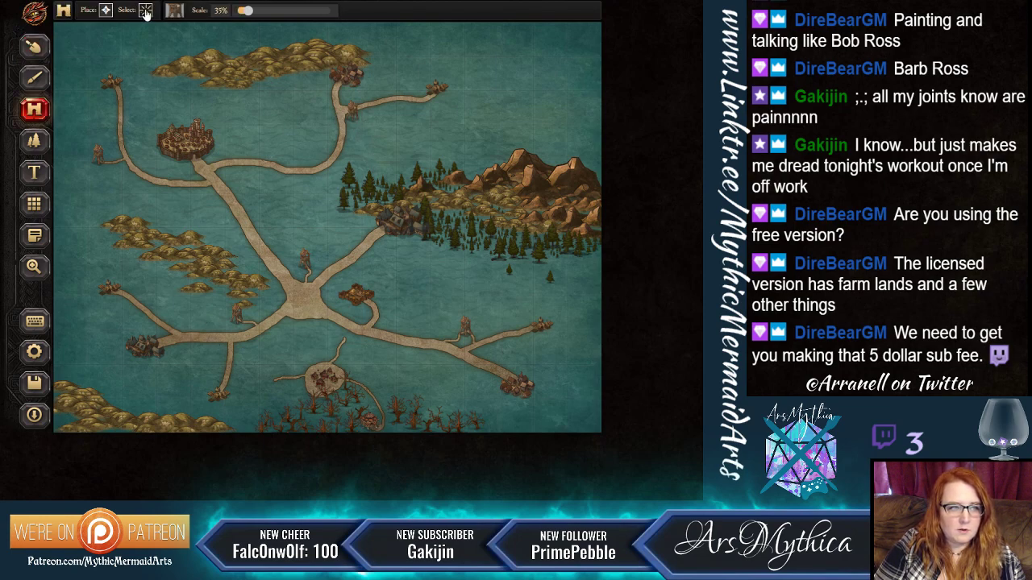
{"action": "left_click", "coordinate": [353, 114]}
{"action": "left_click_drag", "start_coordinate": [360, 116], "coordinate": [359, 116]}
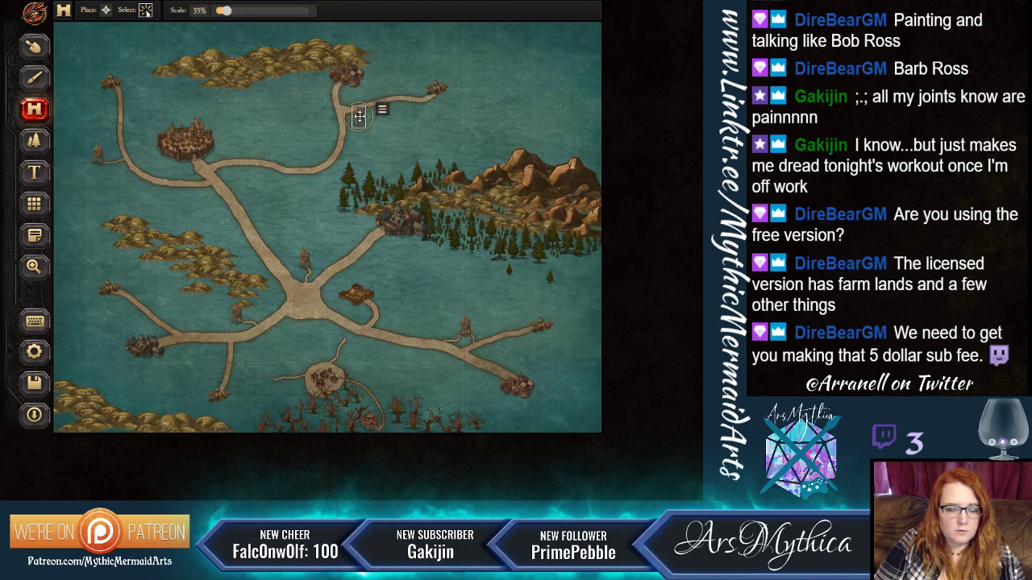
Sculpt a size 3 land path linking the northern watchtower to its road.
{"action": "left_click", "coordinate": [34, 46]}
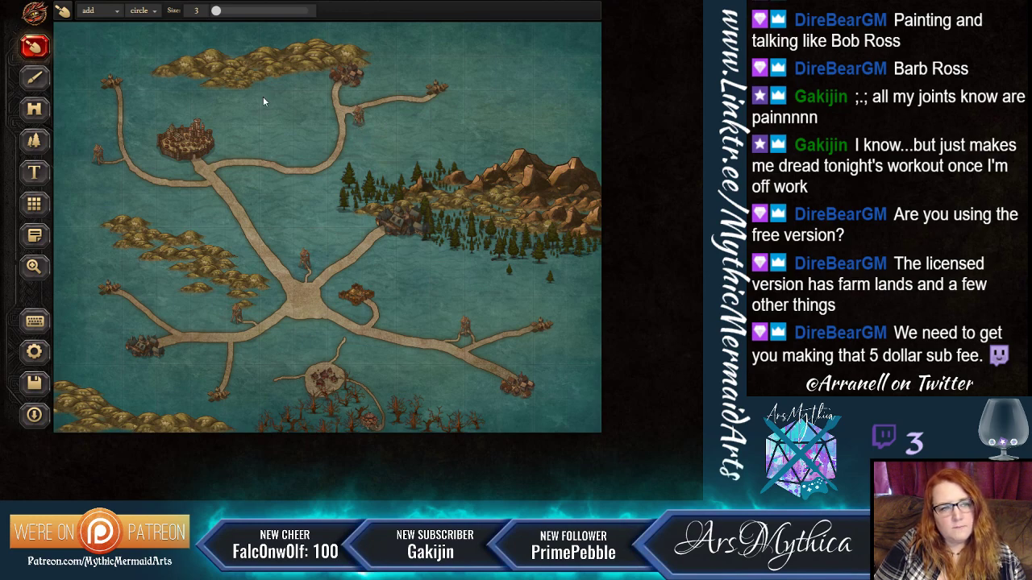
{"action": "left_click", "coordinate": [99, 10]}
{"action": "left_click", "coordinate": [98, 36]}
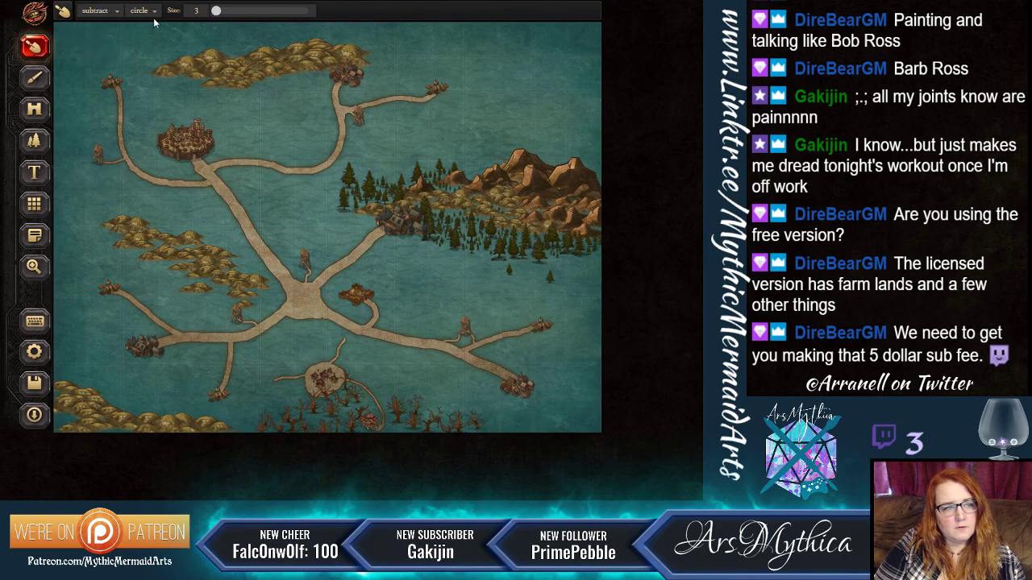
{"action": "left_click", "coordinate": [152, 11]}
{"action": "left_click_drag", "start_coordinate": [216, 11], "coordinate": [242, 11]}
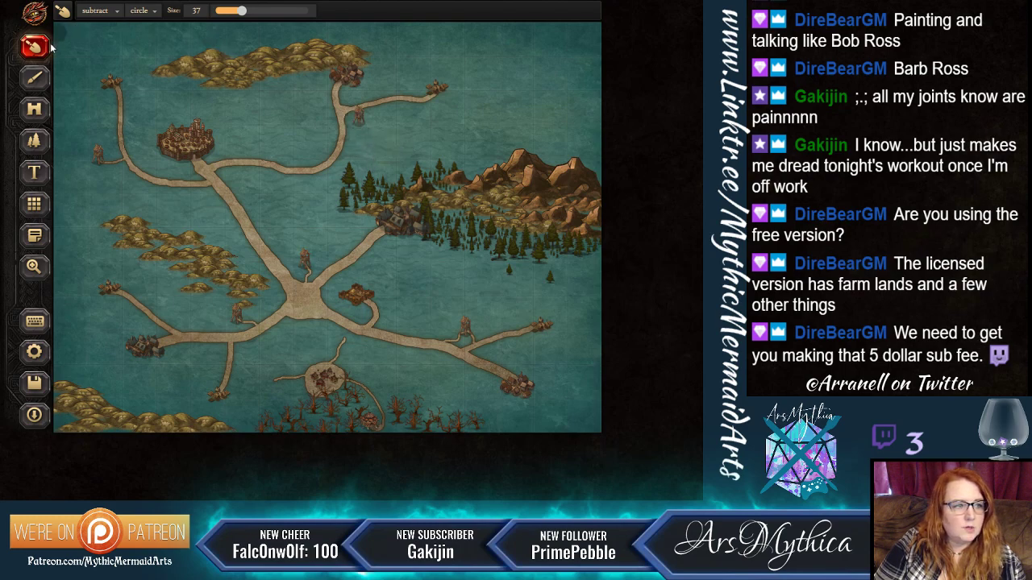
{"action": "left_click", "coordinate": [221, 10]}
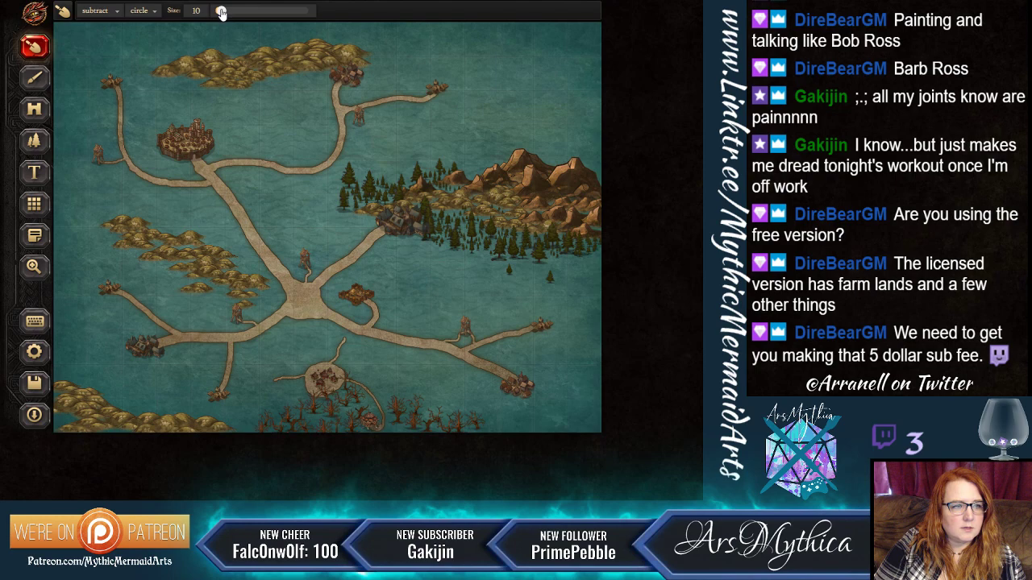
{"action": "left_click_drag", "start_coordinate": [220, 10], "coordinate": [215, 11]}
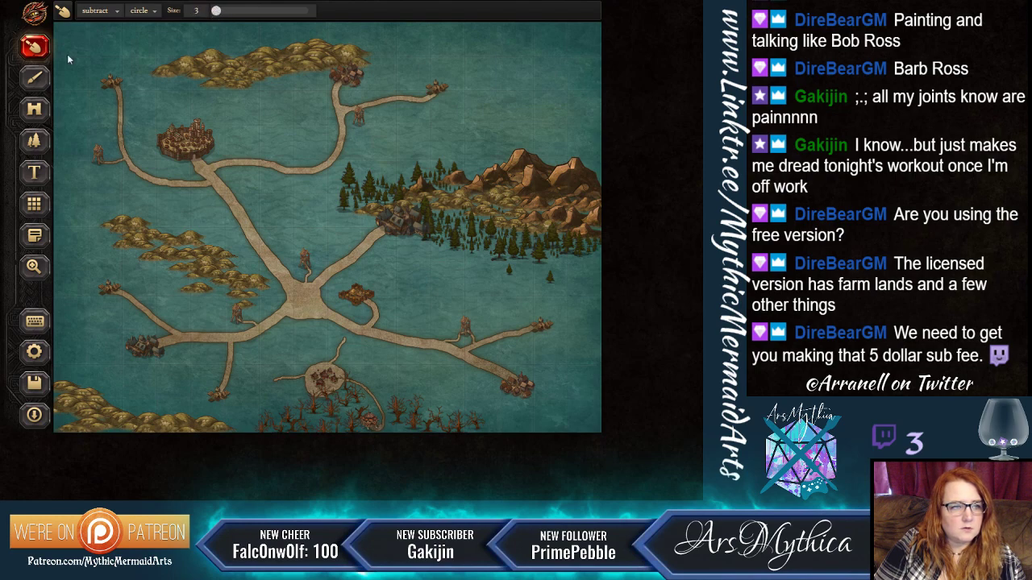
{"action": "left_click", "coordinate": [113, 11]}
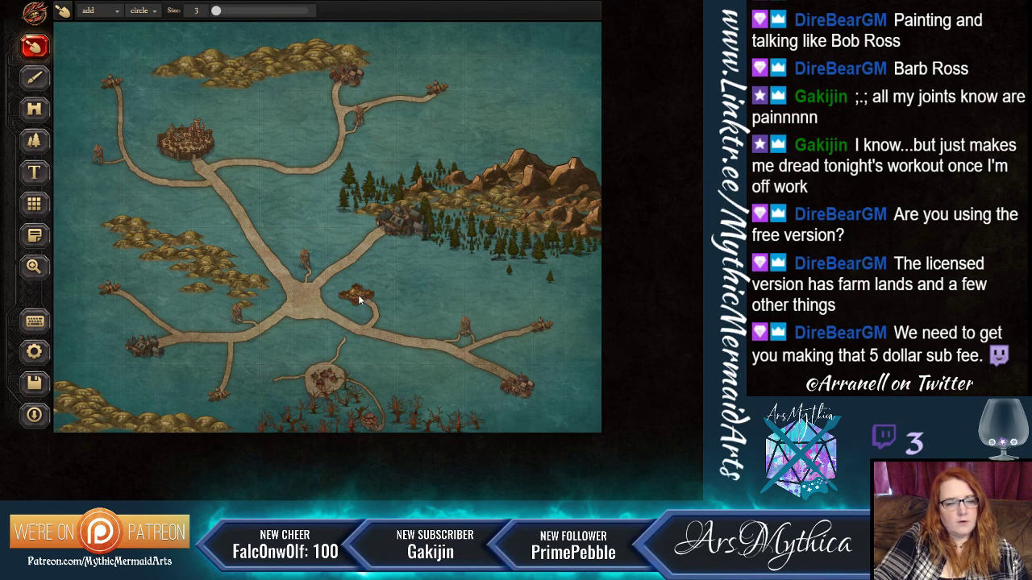
Place a Temple at 35% scale at the northern edge of the pine forest, west of the mountains.
{"action": "left_click", "coordinate": [34, 109]}
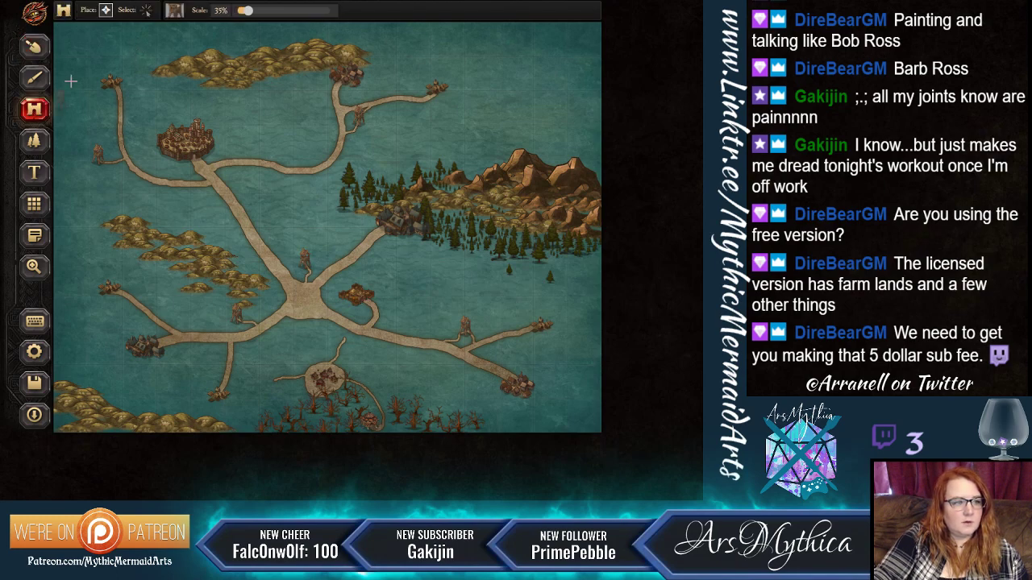
{"action": "left_click", "coordinate": [175, 11]}
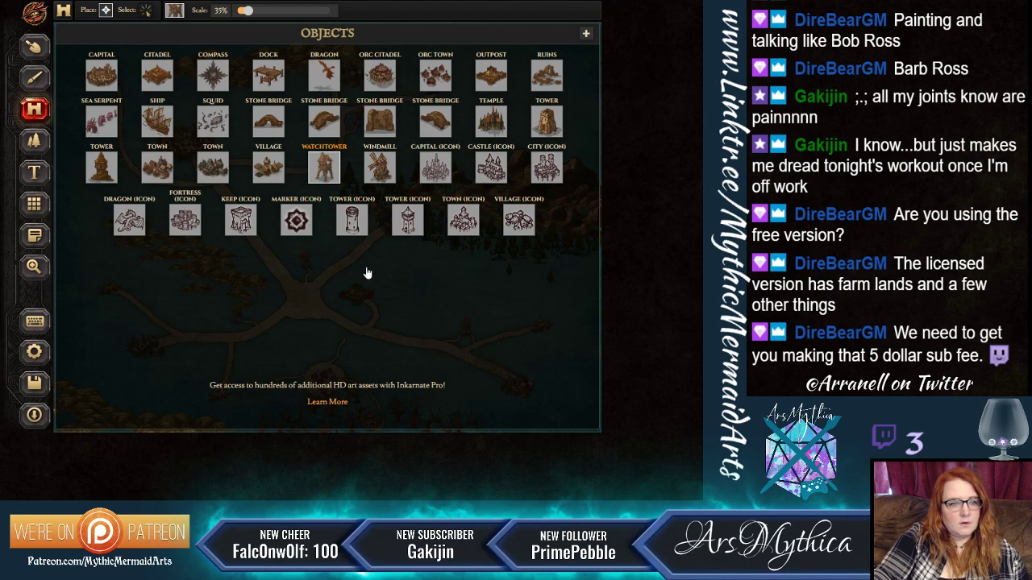
{"action": "left_click", "coordinate": [215, 122]}
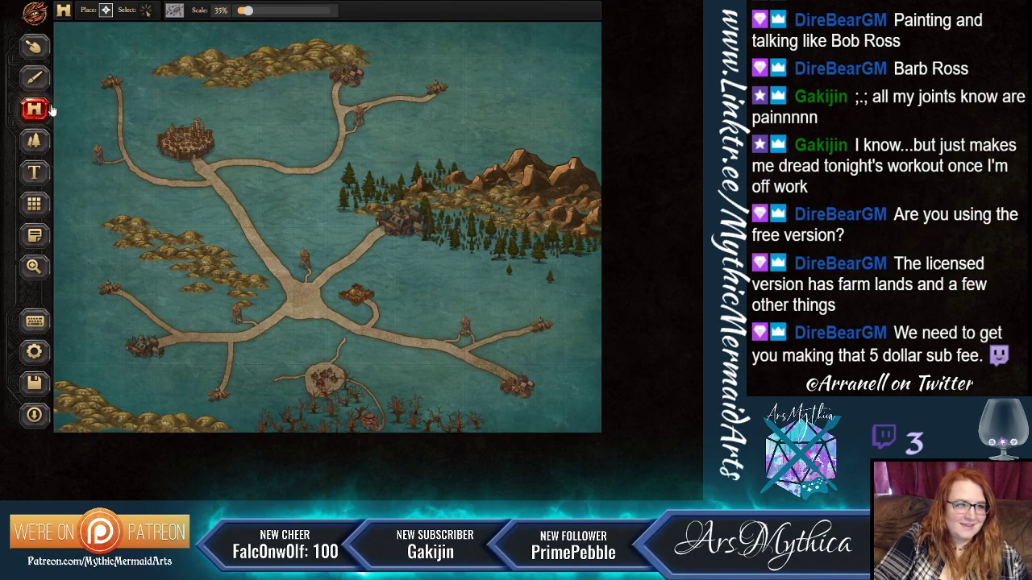
{"action": "left_click", "coordinate": [176, 12]}
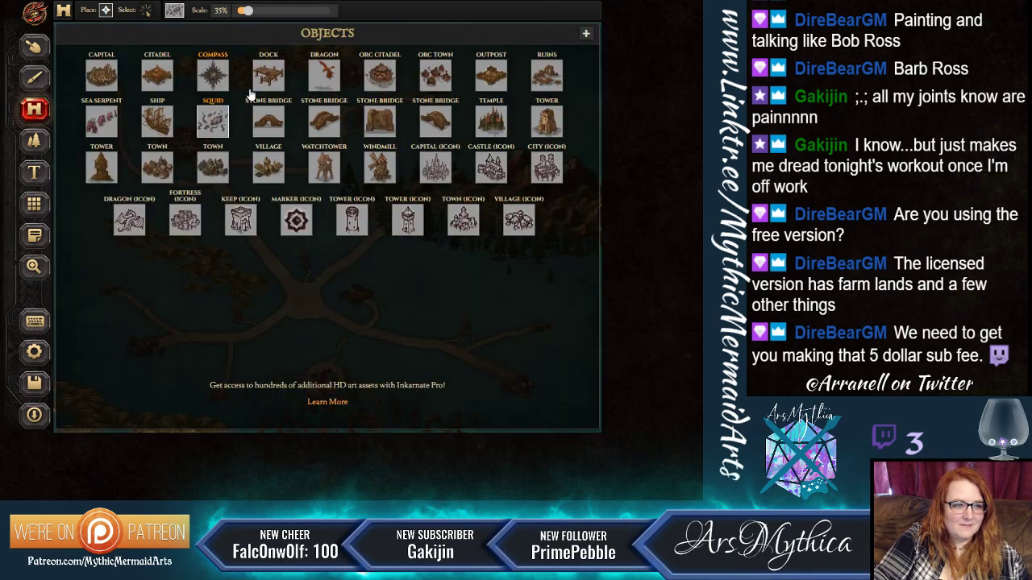
{"action": "left_click", "coordinate": [272, 123]}
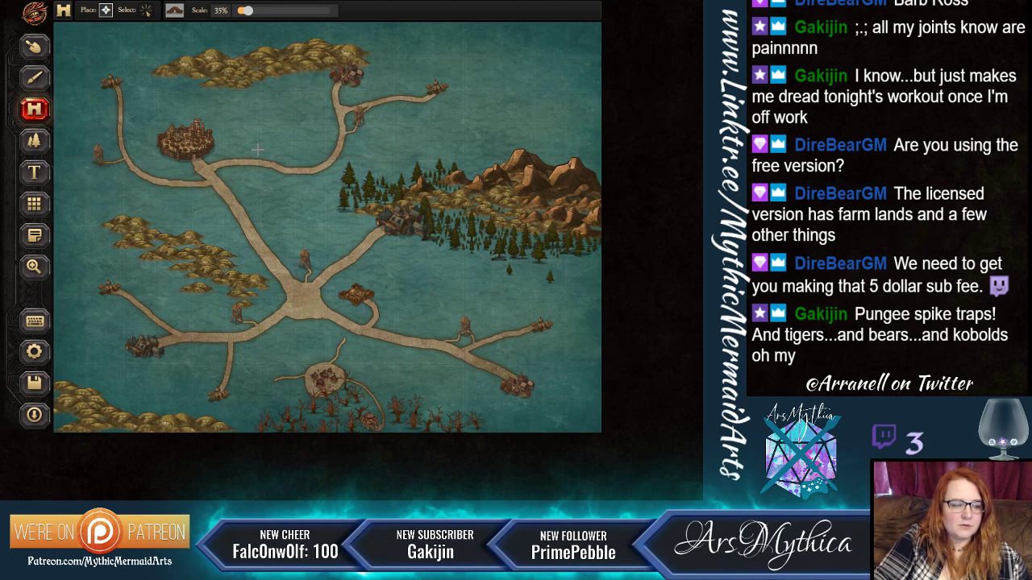
{"action": "left_click", "coordinate": [175, 10]}
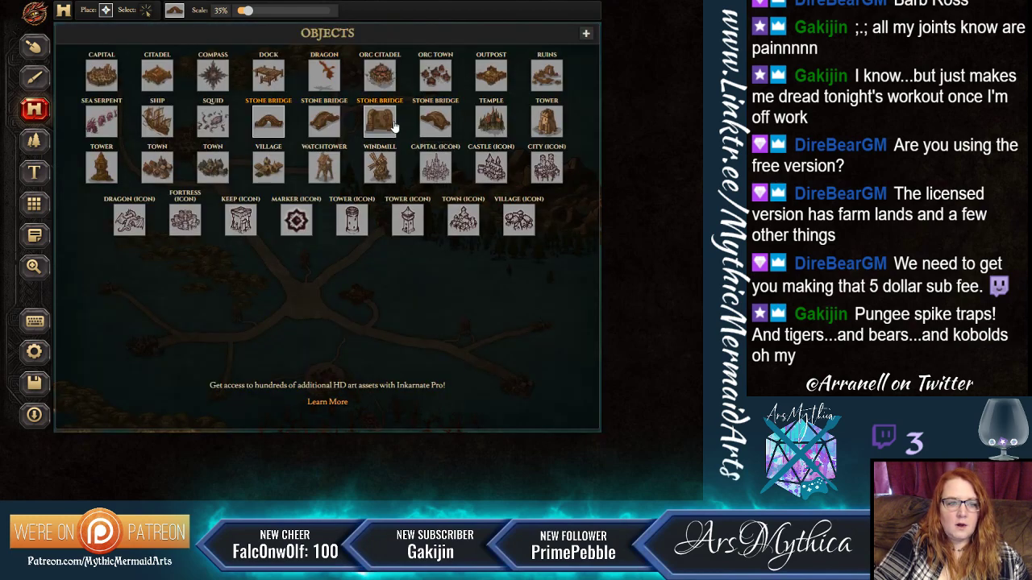
{"action": "left_click", "coordinate": [491, 122]}
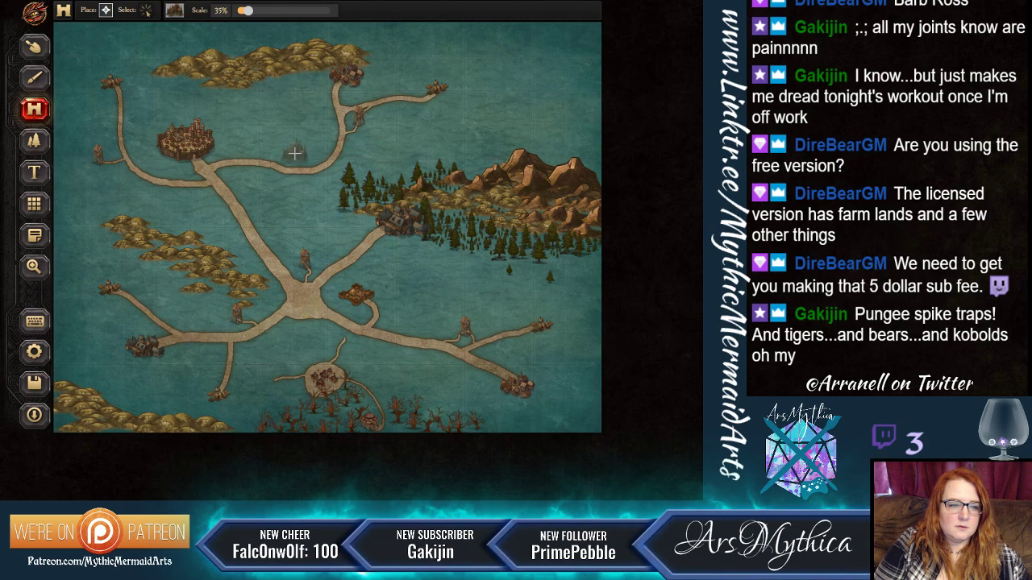
{"action": "left_click", "coordinate": [395, 165]}
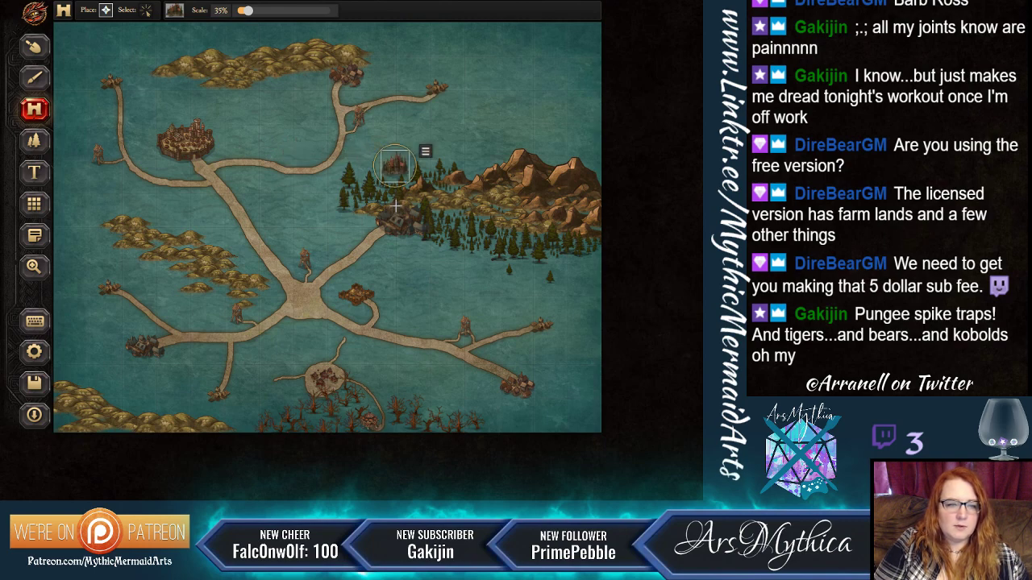
Sculpt a size 9 land path from the northern road through the pine trees to the temple.
{"action": "left_click", "coordinate": [34, 46]}
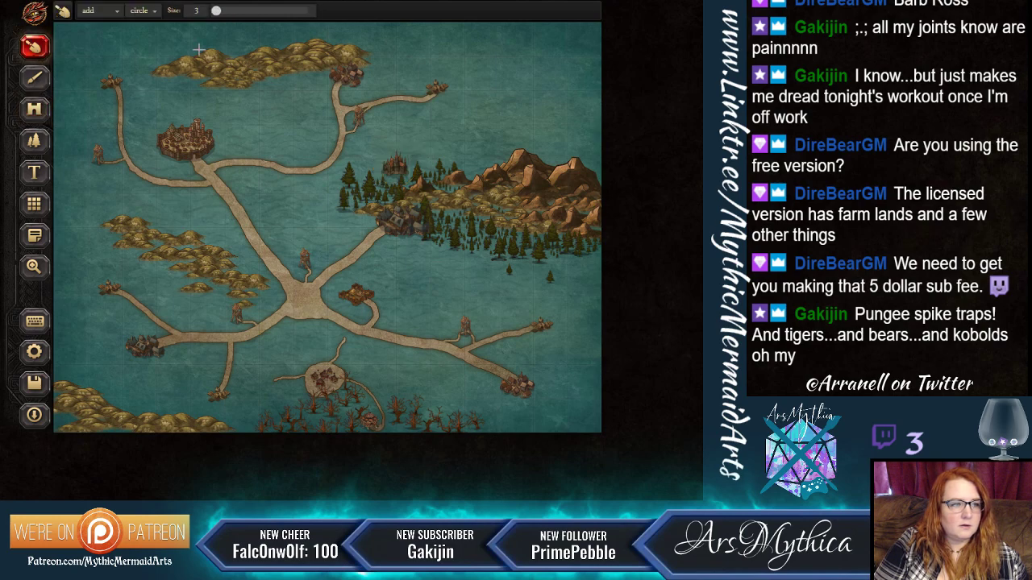
{"action": "left_click_drag", "start_coordinate": [222, 14], "coordinate": [225, 13]}
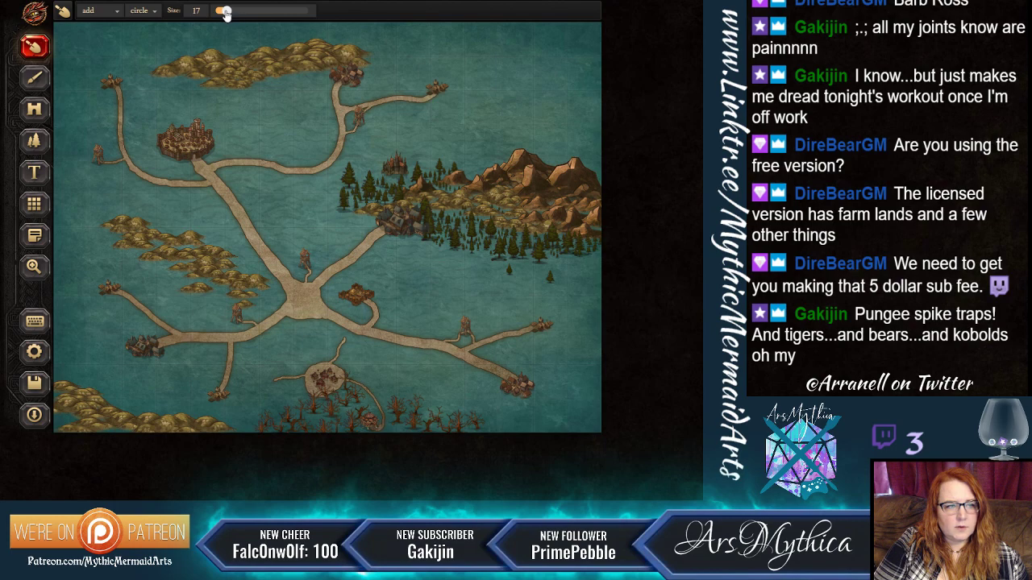
{"action": "left_click_drag", "start_coordinate": [228, 11], "coordinate": [219, 11]}
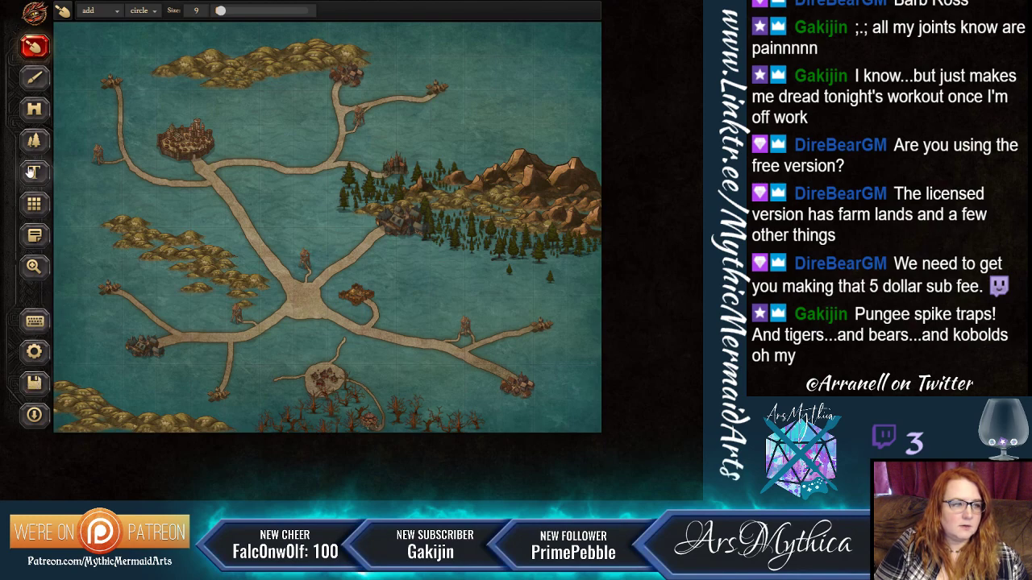
Paint the western, central and southern roads with the Land-4 texture at brush size 48.
{"action": "left_click", "coordinate": [26, 84]}
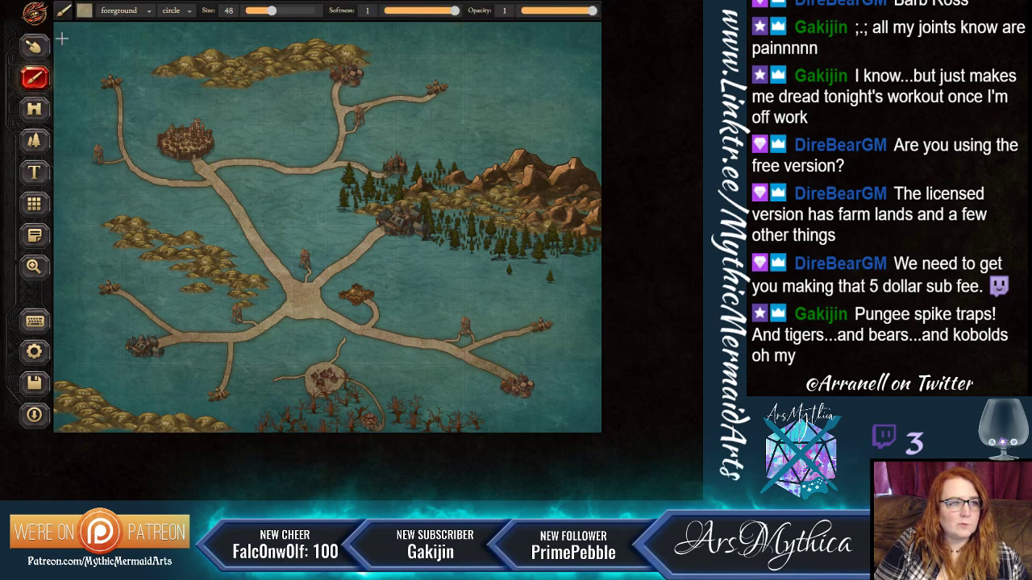
{"action": "left_click", "coordinate": [85, 12]}
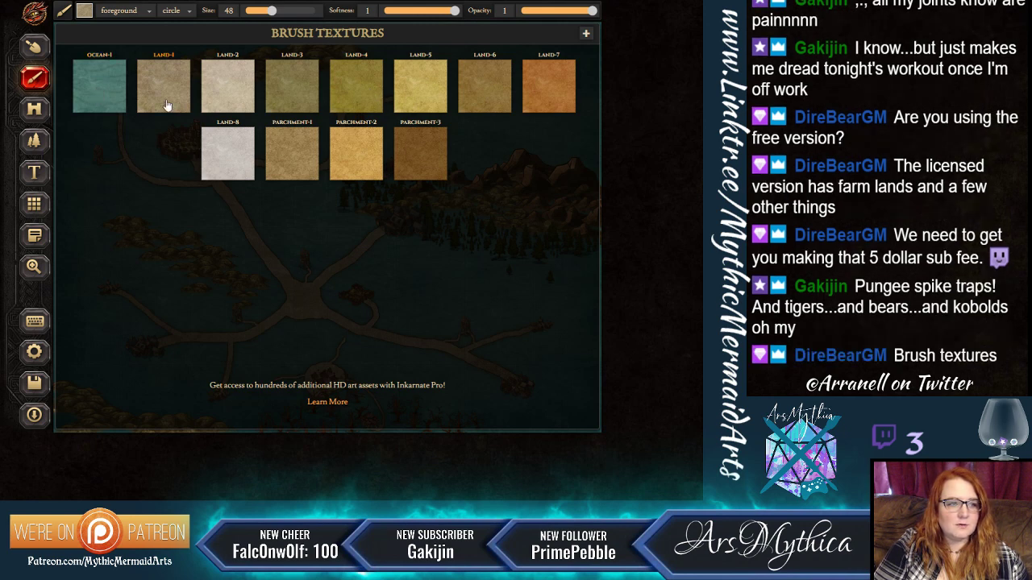
{"action": "left_click", "coordinate": [370, 97]}
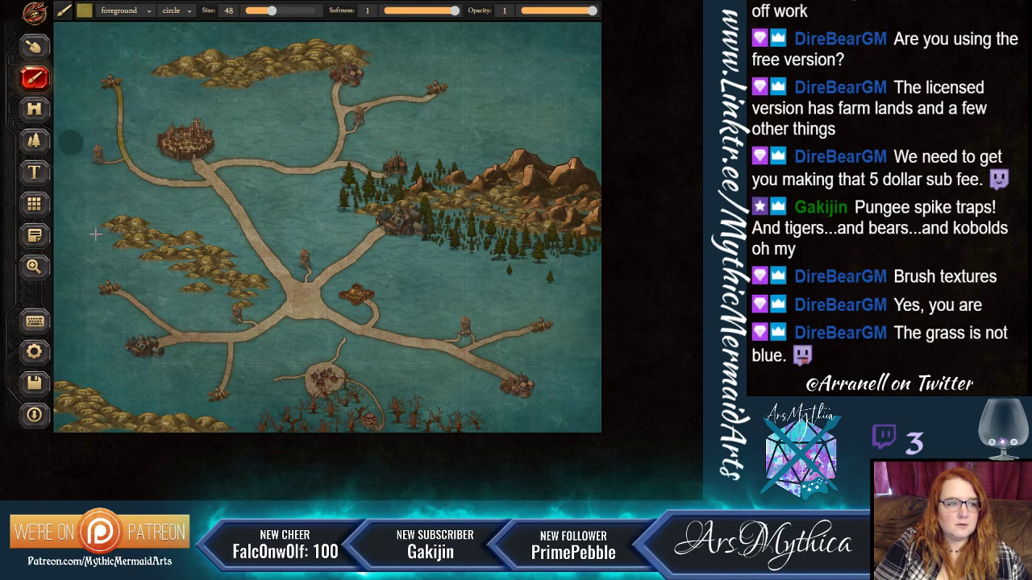
{"action": "mouse_move", "coordinate": [126, 171]}
{"action": "left_mouse_down"}
{"action": "mouse_move", "coordinate": [183, 197]}
{"action": "mouse_move", "coordinate": [191, 169]}
{"action": "mouse_move", "coordinate": [204, 196]}
{"action": "mouse_move", "coordinate": [232, 194]}
{"action": "mouse_move", "coordinate": [236, 218]}
{"action": "mouse_move", "coordinate": [178, 208]}
{"action": "mouse_move", "coordinate": [162, 194]}
{"action": "mouse_move", "coordinate": [167, 173]}
{"action": "mouse_move", "coordinate": [228, 162]}
{"action": "mouse_move", "coordinate": [318, 182]}
{"action": "mouse_move", "coordinate": [340, 162]}
{"action": "mouse_move", "coordinate": [251, 167]}
{"action": "mouse_move", "coordinate": [224, 182]}
{"action": "mouse_move", "coordinate": [263, 227]}
{"action": "mouse_move", "coordinate": [281, 266]}
{"action": "mouse_move", "coordinate": [249, 239]}
{"action": "mouse_move", "coordinate": [289, 306]}
{"action": "mouse_move", "coordinate": [306, 292]}
{"action": "mouse_move", "coordinate": [300, 317]}
{"action": "mouse_move", "coordinate": [387, 219]}
{"action": "mouse_move", "coordinate": [288, 283]}
{"action": "mouse_move", "coordinate": [305, 282]}
{"action": "mouse_move", "coordinate": [334, 329]}
{"action": "mouse_move", "coordinate": [449, 359]}
{"action": "mouse_move", "coordinate": [464, 352]}
{"action": "mouse_move", "coordinate": [376, 348]}
{"action": "mouse_move", "coordinate": [353, 322]}
{"action": "mouse_move", "coordinate": [289, 310]}
{"action": "mouse_move", "coordinate": [381, 300]}
{"action": "mouse_move", "coordinate": [182, 352]}
{"action": "mouse_move", "coordinate": [241, 363]}
{"action": "mouse_move", "coordinate": [219, 392]}
{"action": "mouse_move", "coordinate": [207, 342]}
{"action": "mouse_move", "coordinate": [145, 347]}
{"action": "mouse_move", "coordinate": [171, 327]}
{"action": "mouse_move", "coordinate": [100, 279]}
{"action": "mouse_move", "coordinate": [173, 313]}
{"action": "mouse_move", "coordinate": [237, 321]}
{"action": "mouse_move", "coordinate": [305, 303]}
{"action": "mouse_move", "coordinate": [436, 341]}
{"action": "mouse_move", "coordinate": [504, 325]}
{"action": "mouse_move", "coordinate": [515, 342]}
{"action": "mouse_move", "coordinate": [462, 355]}
{"action": "mouse_move", "coordinate": [518, 386]}
{"action": "mouse_move", "coordinate": [493, 350]}
{"action": "mouse_move", "coordinate": [516, 327]}
{"action": "left_mouse_up"}
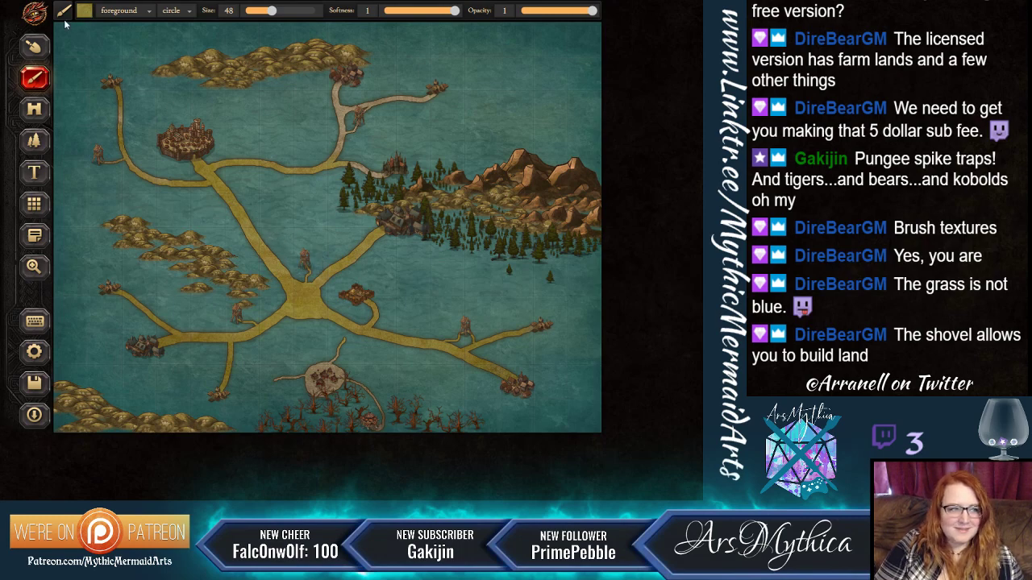
Sculpt land over the entire map in add mode at brush size 128, covering all the water.
{"action": "left_click", "coordinate": [35, 47]}
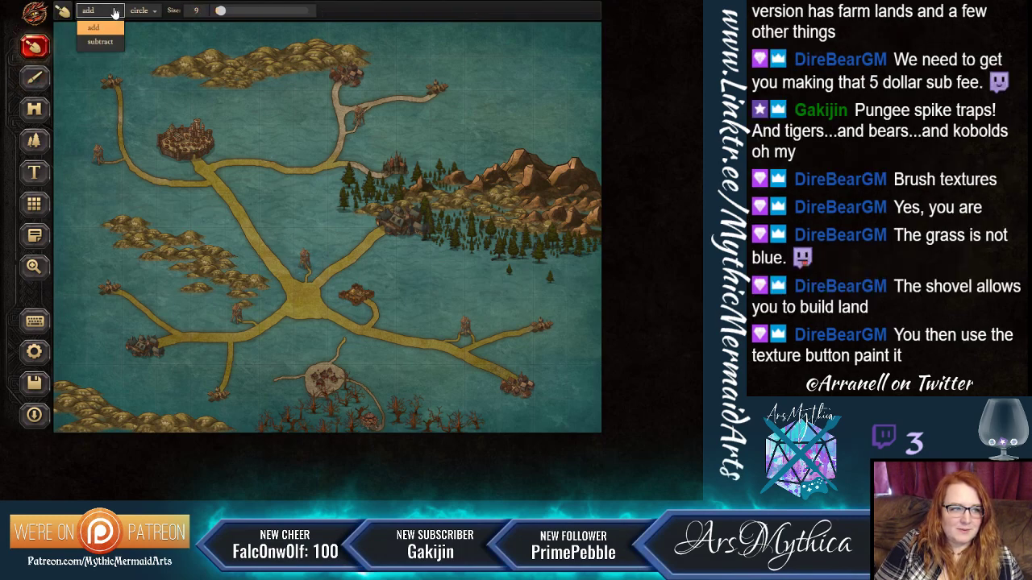
{"action": "left_click", "coordinate": [207, 10]}
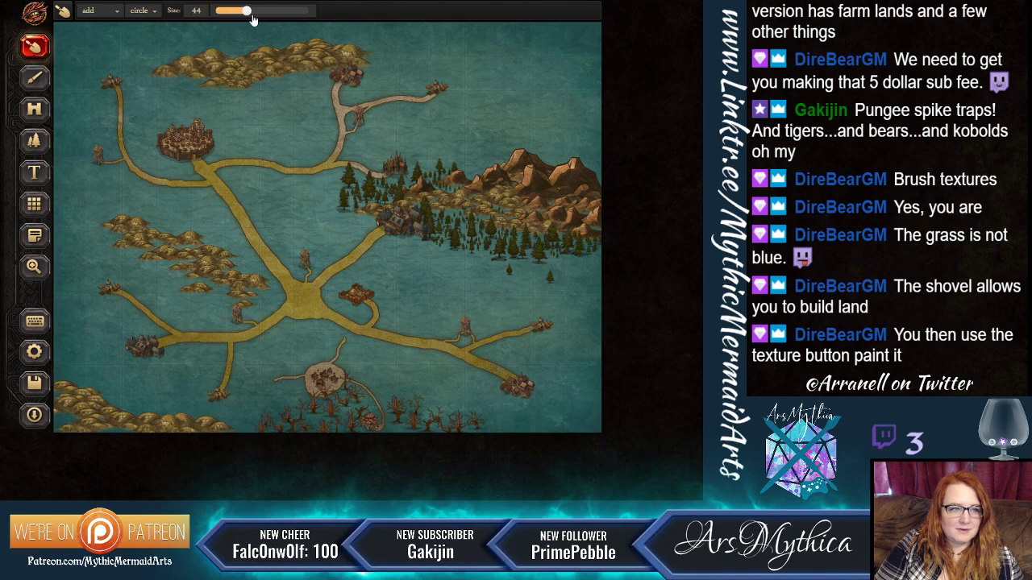
{"action": "mouse_move", "coordinate": [479, 38]}
{"action": "left_mouse_down"}
{"action": "mouse_move", "coordinate": [299, 44]}
{"action": "mouse_move", "coordinate": [1, 28]}
{"action": "mouse_move", "coordinate": [581, 98]}
{"action": "mouse_move", "coordinate": [436, 90]}
{"action": "mouse_move", "coordinate": [46, 161]}
{"action": "mouse_move", "coordinate": [63, 52]}
{"action": "mouse_move", "coordinate": [149, 86]}
{"action": "mouse_move", "coordinate": [238, 95]}
{"action": "mouse_move", "coordinate": [197, 157]}
{"action": "mouse_move", "coordinate": [87, 239]}
{"action": "mouse_move", "coordinate": [96, 177]}
{"action": "mouse_move", "coordinate": [51, 370]}
{"action": "mouse_move", "coordinate": [53, 204]}
{"action": "mouse_move", "coordinate": [88, 430]}
{"action": "mouse_move", "coordinate": [111, 377]}
{"action": "mouse_move", "coordinate": [152, 366]}
{"action": "mouse_move", "coordinate": [179, 390]}
{"action": "mouse_move", "coordinate": [246, 375]}
{"action": "mouse_move", "coordinate": [297, 441]}
{"action": "mouse_move", "coordinate": [366, 352]}
{"action": "mouse_move", "coordinate": [401, 376]}
{"action": "mouse_move", "coordinate": [454, 454]}
{"action": "mouse_move", "coordinate": [501, 431]}
{"action": "mouse_move", "coordinate": [544, 466]}
{"action": "mouse_move", "coordinate": [559, 433]}
{"action": "mouse_move", "coordinate": [576, 440]}
{"action": "mouse_move", "coordinate": [587, 414]}
{"action": "mouse_move", "coordinate": [601, 95]}
{"action": "mouse_move", "coordinate": [557, 123]}
{"action": "mouse_move", "coordinate": [365, 165]}
{"action": "mouse_move", "coordinate": [171, 233]}
{"action": "mouse_move", "coordinate": [219, 189]}
{"action": "mouse_move", "coordinate": [340, 158]}
{"action": "mouse_move", "coordinate": [428, 174]}
{"action": "mouse_move", "coordinate": [620, 172]}
{"action": "mouse_move", "coordinate": [522, 231]}
{"action": "mouse_move", "coordinate": [236, 242]}
{"action": "mouse_move", "coordinate": [244, 263]}
{"action": "mouse_move", "coordinate": [409, 219]}
{"action": "mouse_move", "coordinate": [503, 233]}
{"action": "mouse_move", "coordinate": [569, 269]}
{"action": "mouse_move", "coordinate": [378, 254]}
{"action": "mouse_move", "coordinate": [367, 275]}
{"action": "left_mouse_up"}
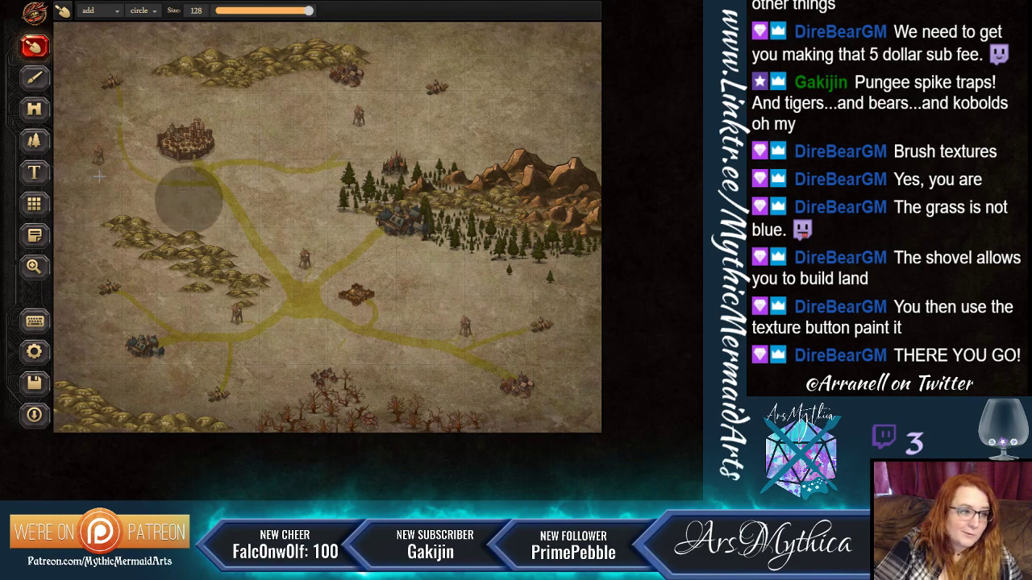
Paint the entire land with the Land-3 texture, first at brush size 48 and the remainder at size 128.
{"action": "left_click", "coordinate": [33, 77]}
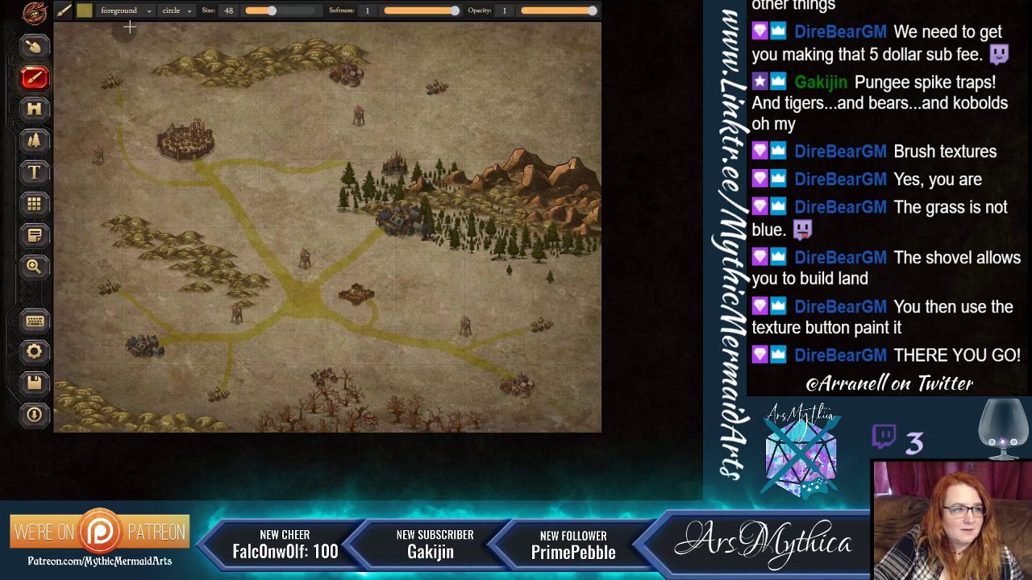
{"action": "left_click", "coordinate": [84, 11]}
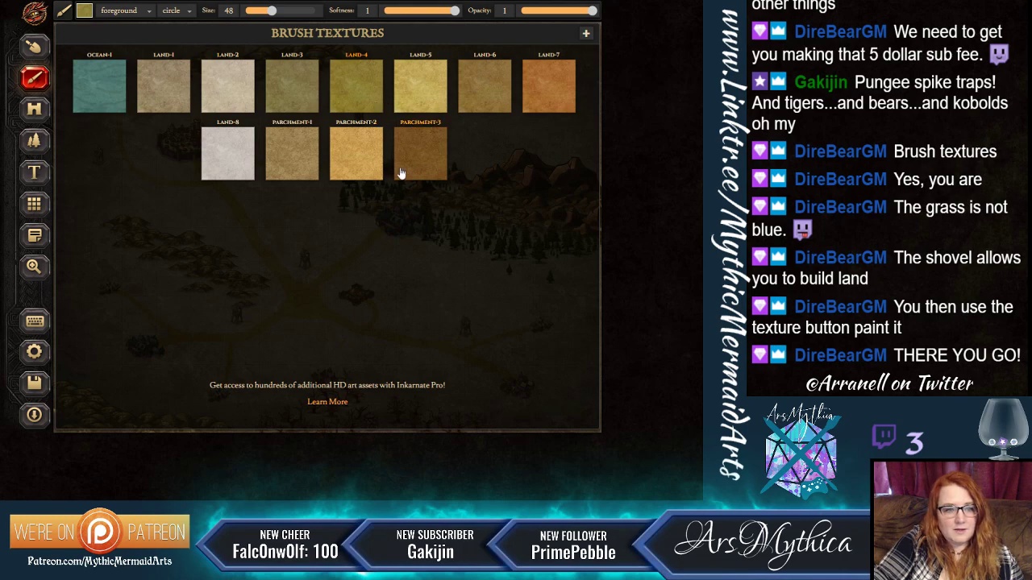
{"action": "left_click", "coordinate": [296, 97]}
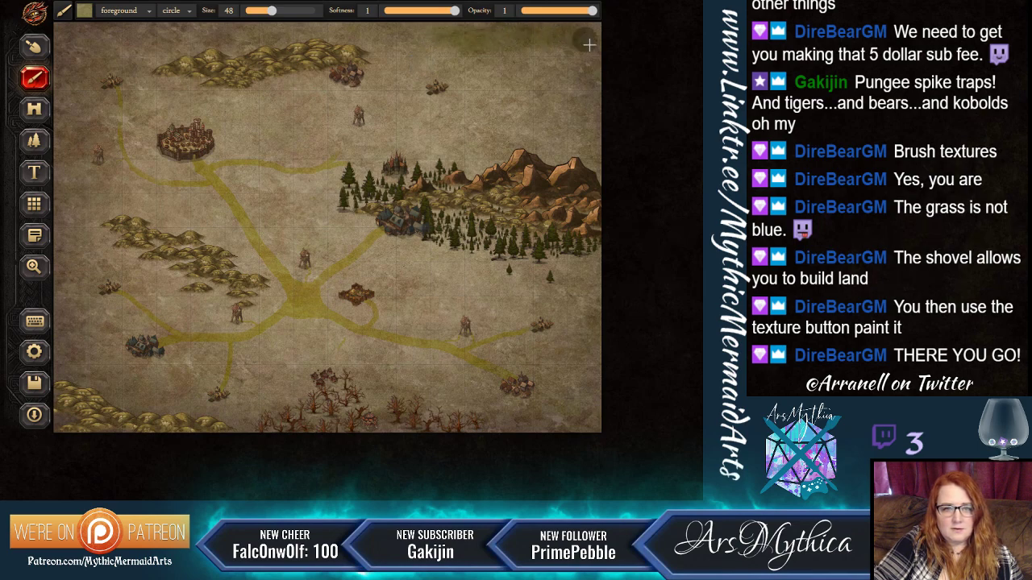
{"action": "mouse_move", "coordinate": [589, 45]}
{"action": "left_mouse_down"}
{"action": "mouse_move", "coordinate": [544, 72]}
{"action": "mouse_move", "coordinate": [592, 73]}
{"action": "mouse_move", "coordinate": [620, 103]}
{"action": "mouse_move", "coordinate": [602, 137]}
{"action": "mouse_move", "coordinate": [615, 145]}
{"action": "mouse_move", "coordinate": [553, 153]}
{"action": "left_mouse_up"}
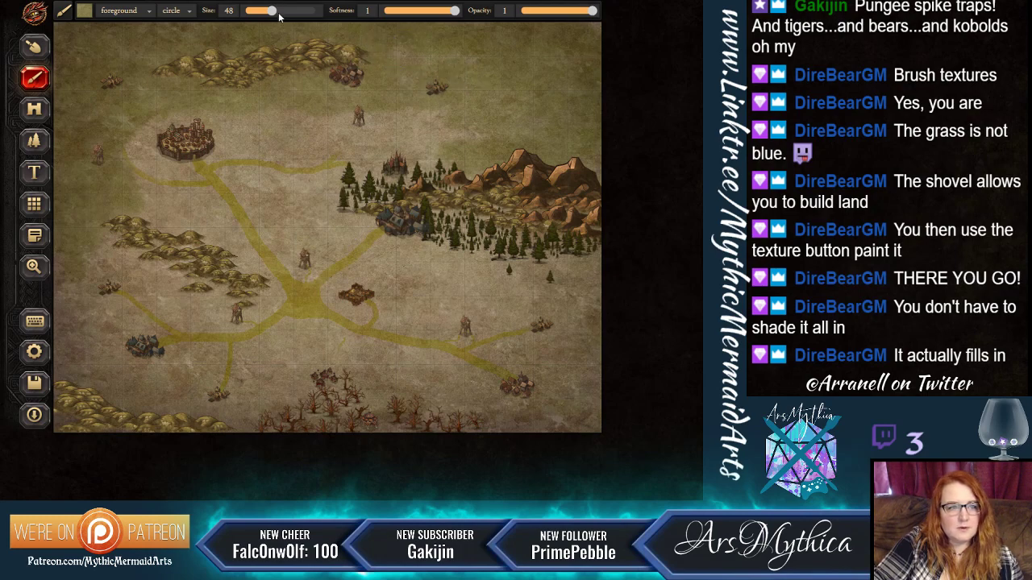
{"action": "left_click_drag", "start_coordinate": [307, 11], "coordinate": [316, 11]}
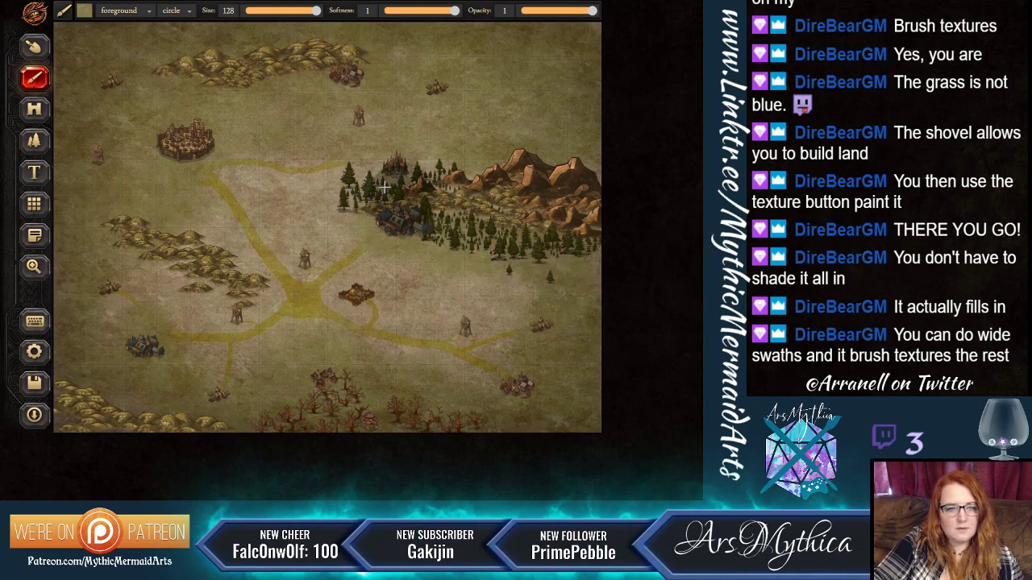
{"action": "mouse_move", "coordinate": [314, 181]}
{"action": "left_mouse_down"}
{"action": "mouse_move", "coordinate": [220, 194]}
{"action": "mouse_move", "coordinate": [271, 251]}
{"action": "mouse_move", "coordinate": [269, 265]}
{"action": "mouse_move", "coordinate": [338, 278]}
{"action": "mouse_move", "coordinate": [261, 305]}
{"action": "mouse_move", "coordinate": [117, 327]}
{"action": "mouse_move", "coordinate": [431, 332]}
{"action": "mouse_move", "coordinate": [496, 354]}
{"action": "mouse_move", "coordinate": [557, 325]}
{"action": "mouse_move", "coordinate": [430, 307]}
{"action": "left_mouse_up"}
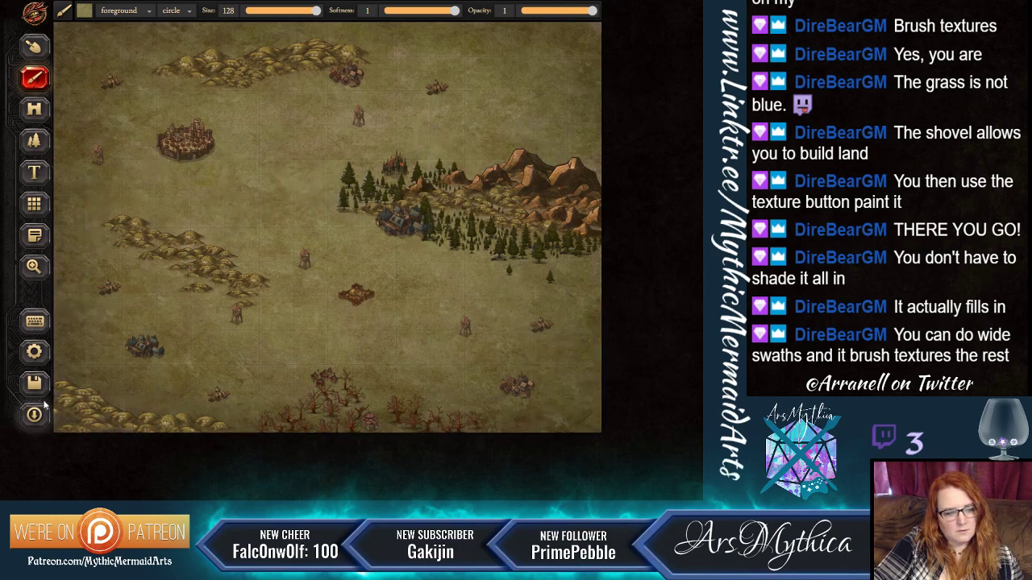
Paint the Land-1 texture around the southern dead forest and northwest corner, and add Land-2 over that corner at brush size 128.
{"action": "left_click", "coordinate": [83, 11]}
{"action": "left_click", "coordinate": [171, 83]}
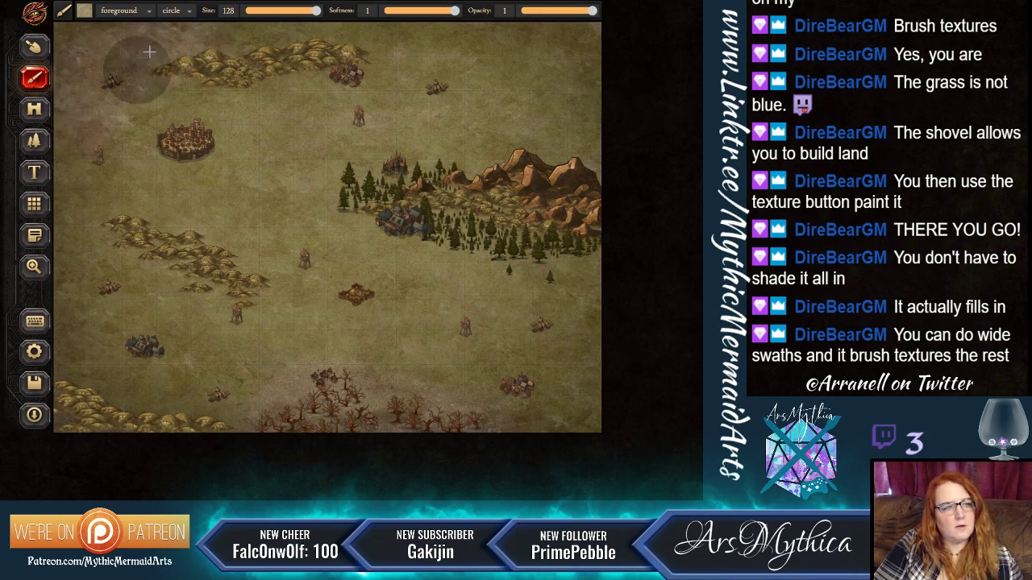
{"action": "left_click", "coordinate": [83, 12]}
{"action": "left_click", "coordinate": [230, 86]}
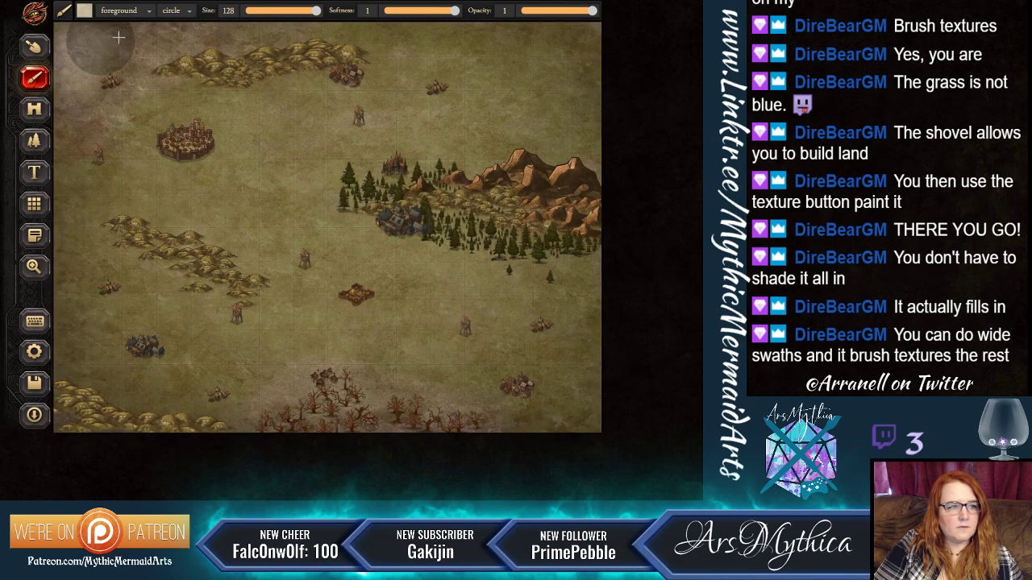
{"action": "mouse_move", "coordinate": [65, 64]}
{"action": "left_mouse_down"}
{"action": "mouse_move", "coordinate": [68, 95]}
{"action": "mouse_move", "coordinate": [56, 108]}
{"action": "mouse_move", "coordinate": [102, 118]}
{"action": "mouse_move", "coordinate": [127, 81]}
{"action": "mouse_move", "coordinate": [103, 75]}
{"action": "mouse_move", "coordinate": [46, 143]}
{"action": "mouse_move", "coordinate": [50, 155]}
{"action": "mouse_move", "coordinate": [145, 36]}
{"action": "mouse_move", "coordinate": [182, 31]}
{"action": "mouse_move", "coordinate": [153, 38]}
{"action": "mouse_move", "coordinate": [186, 41]}
{"action": "left_mouse_up"}
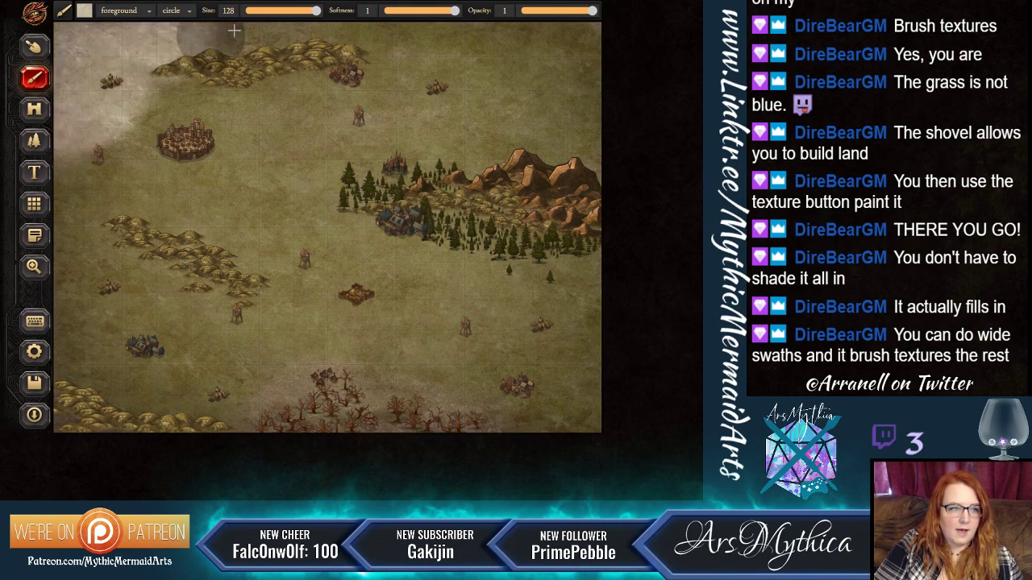
{"action": "mouse_move", "coordinate": [355, 24]}
{"action": "left_mouse_down"}
{"action": "mouse_move", "coordinate": [173, 64]}
{"action": "mouse_move", "coordinate": [92, 100]}
{"action": "mouse_move", "coordinate": [47, 154]}
{"action": "left_mouse_up"}
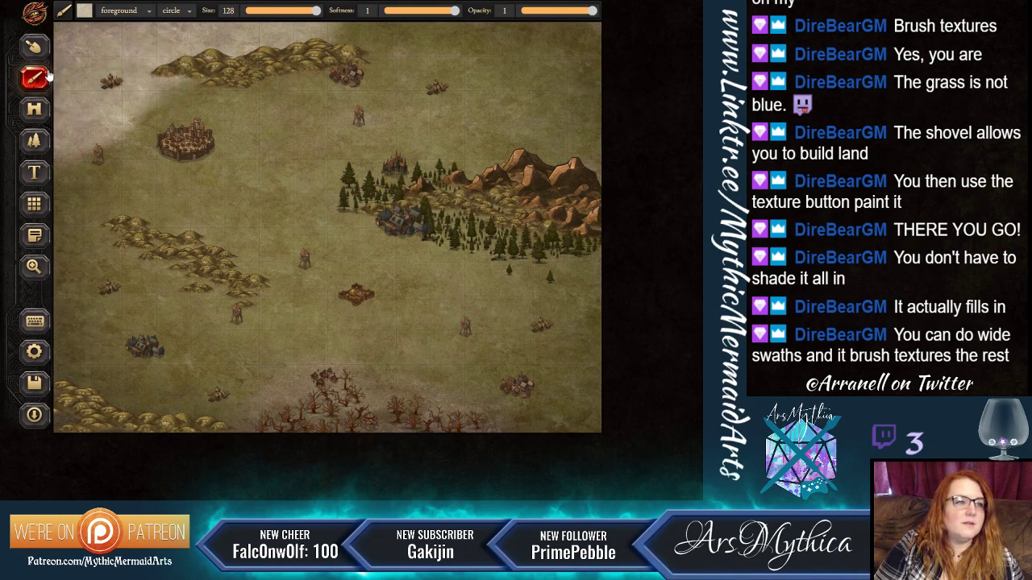
Paint the Land-3 texture over the inner edge of the pale northwest corner to blend it into the grassland.
{"action": "left_click", "coordinate": [85, 10]}
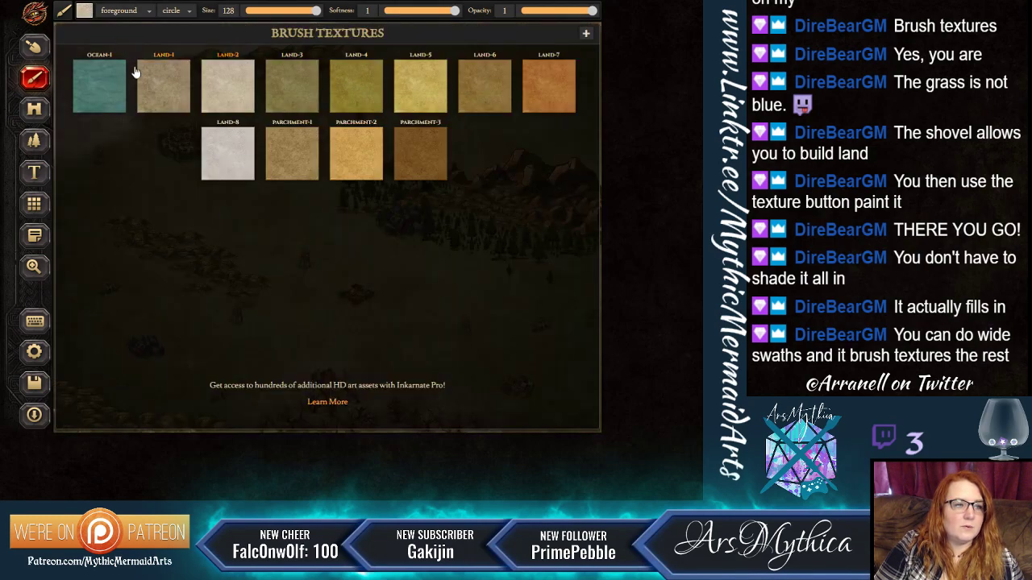
{"action": "left_click", "coordinate": [355, 87]}
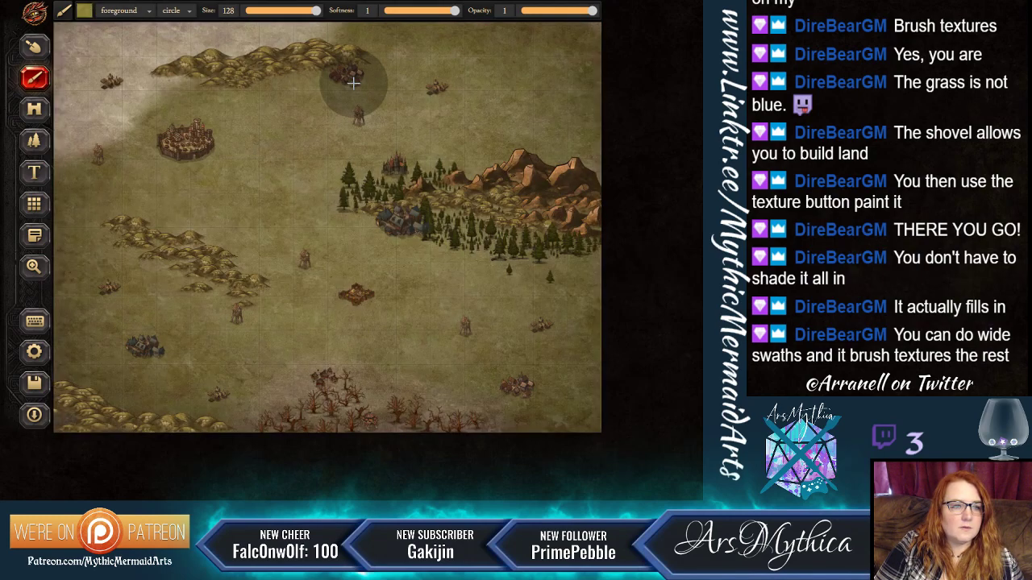
{"action": "left_click", "coordinate": [83, 13]}
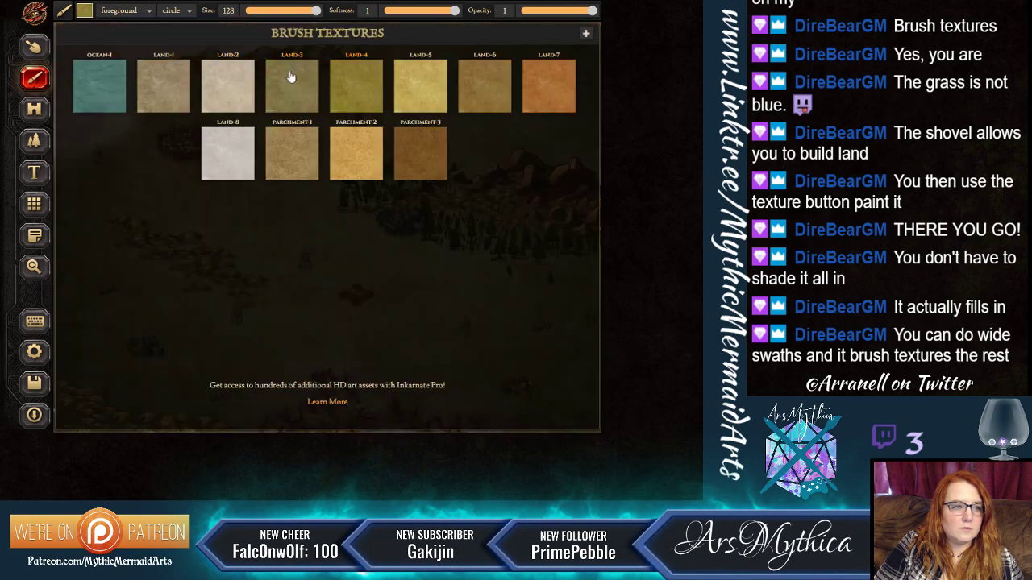
{"action": "left_click", "coordinate": [305, 85]}
{"action": "mouse_move", "coordinate": [109, 137]}
{"action": "left_mouse_down"}
{"action": "mouse_move", "coordinate": [172, 88]}
{"action": "mouse_move", "coordinate": [90, 111]}
{"action": "mouse_move", "coordinate": [78, 139]}
{"action": "mouse_move", "coordinate": [87, 155]}
{"action": "mouse_move", "coordinate": [109, 116]}
{"action": "mouse_move", "coordinate": [181, 78]}
{"action": "mouse_move", "coordinate": [232, 57]}
{"action": "mouse_move", "coordinate": [314, 50]}
{"action": "mouse_move", "coordinate": [126, 91]}
{"action": "mouse_move", "coordinate": [106, 110]}
{"action": "mouse_move", "coordinate": [100, 79]}
{"action": "mouse_move", "coordinate": [136, 71]}
{"action": "mouse_move", "coordinate": [87, 100]}
{"action": "mouse_move", "coordinate": [91, 121]}
{"action": "mouse_move", "coordinate": [75, 153]}
{"action": "mouse_move", "coordinate": [82, 227]}
{"action": "left_mouse_up"}
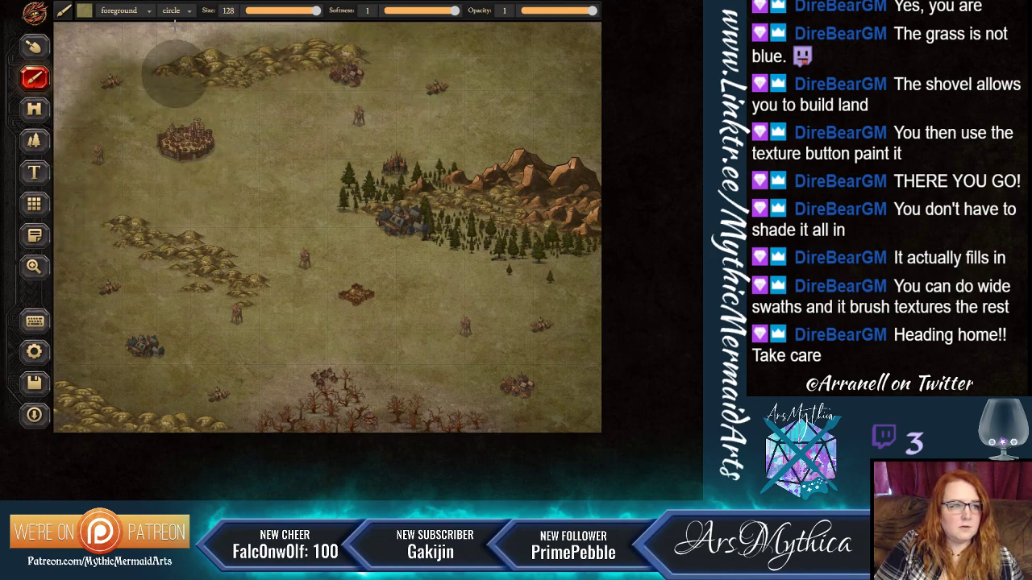
Paint Land-5 patches north of the mountains and beside the walled city, and blend Land-4 patches across the eastern grassland.
{"action": "left_click", "coordinate": [85, 12]}
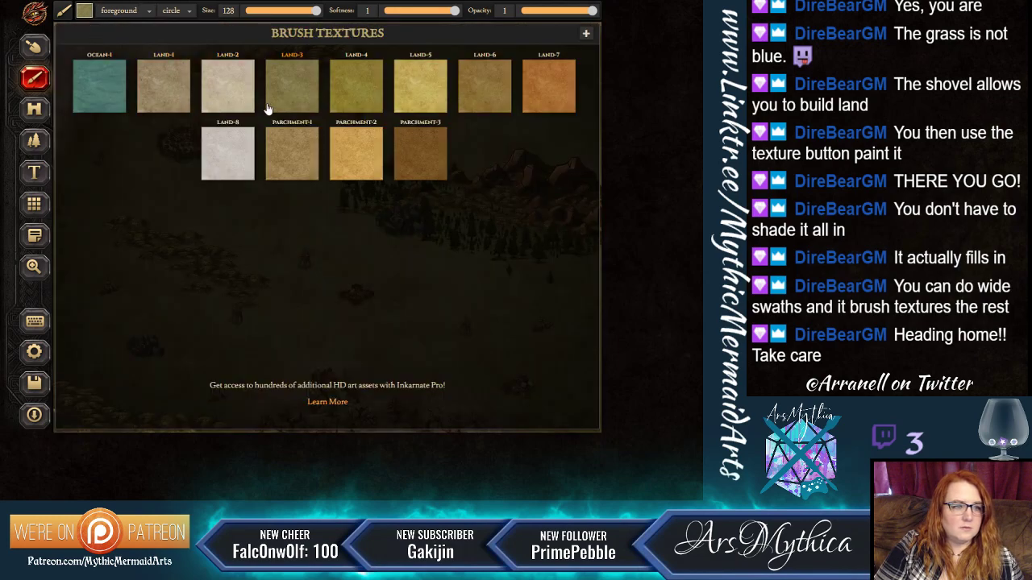
{"action": "left_click", "coordinate": [416, 83]}
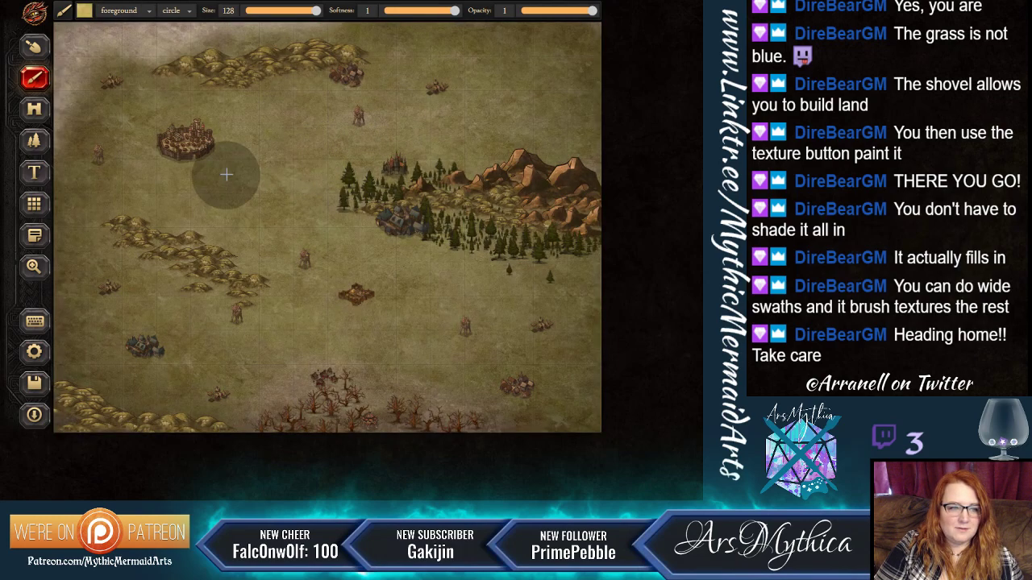
{"action": "mouse_move", "coordinate": [421, 137]}
{"action": "left_mouse_down"}
{"action": "mouse_move", "coordinate": [576, 136]}
{"action": "mouse_move", "coordinate": [371, 157]}
{"action": "mouse_move", "coordinate": [137, 133]}
{"action": "left_mouse_up"}
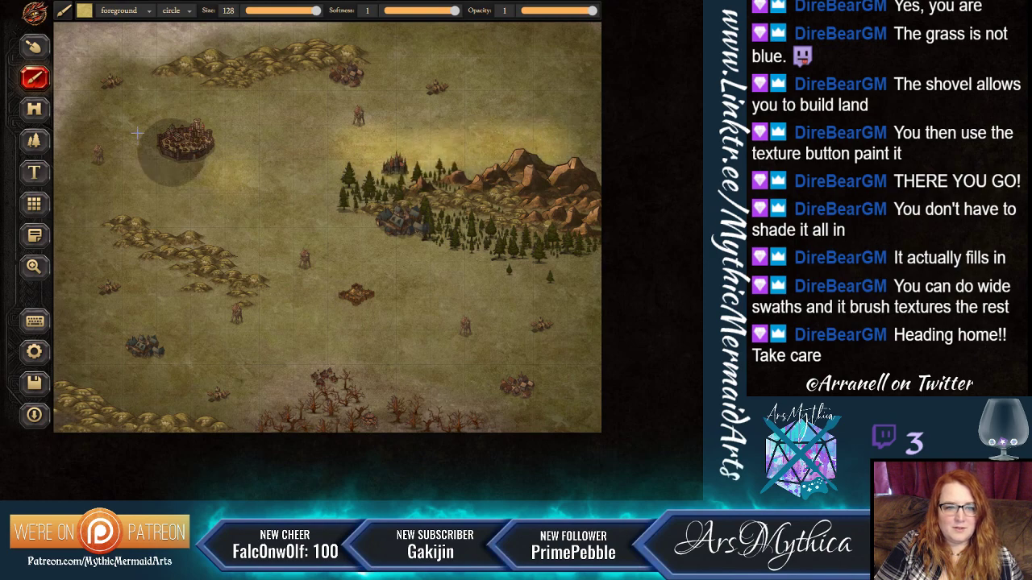
{"action": "left_click", "coordinate": [85, 12]}
{"action": "left_click", "coordinate": [339, 79]}
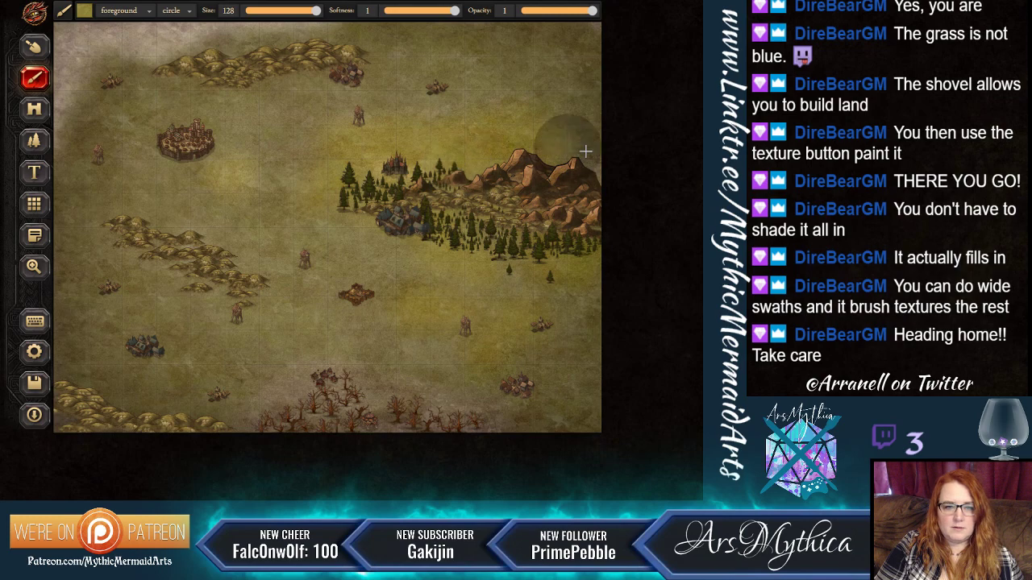
Paint Land-6 texture patches across the grassland around the pine forest, walled city and western hills.
{"action": "left_click", "coordinate": [144, 17]}
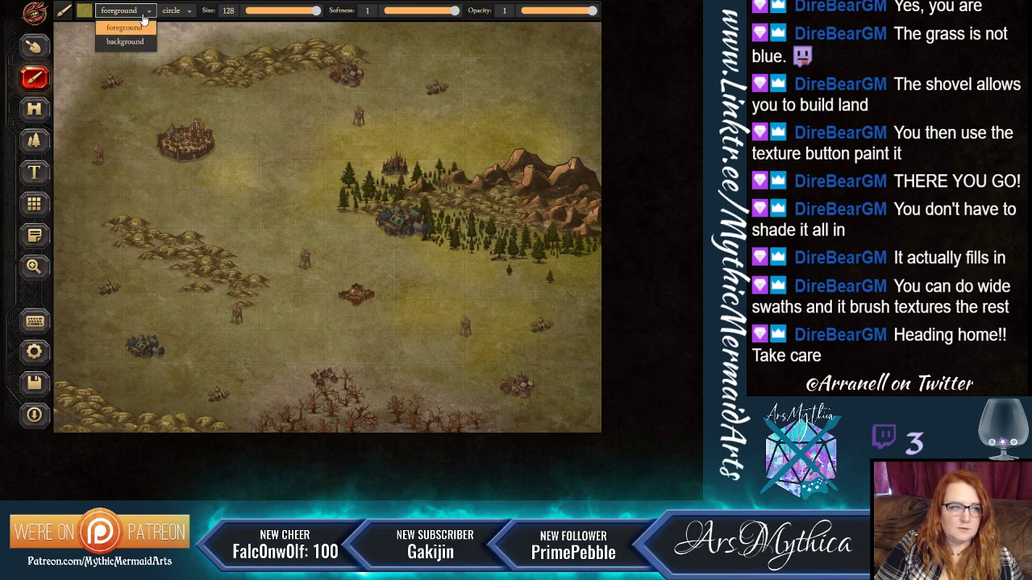
{"action": "left_click", "coordinate": [83, 10]}
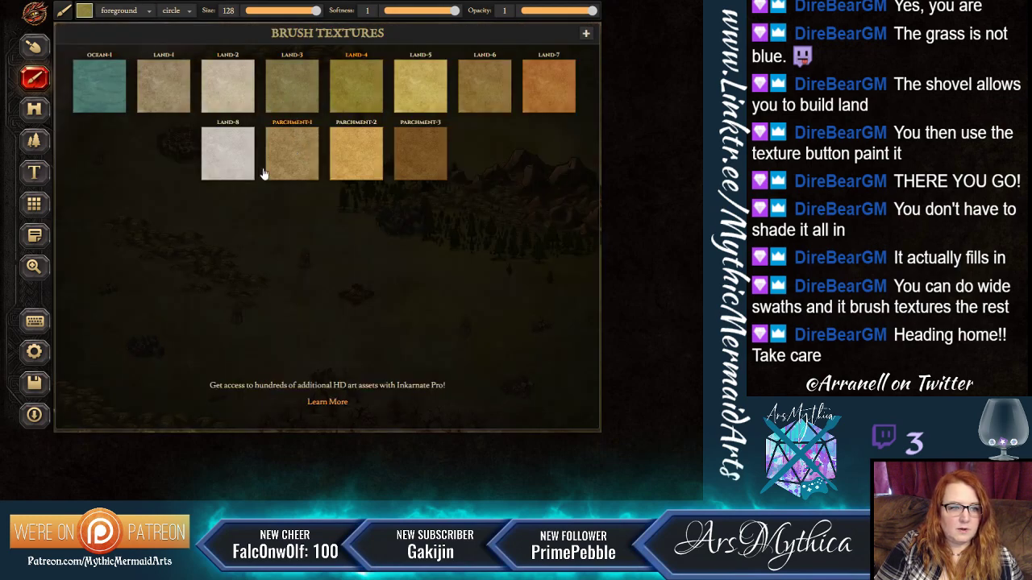
{"action": "left_click", "coordinate": [479, 96]}
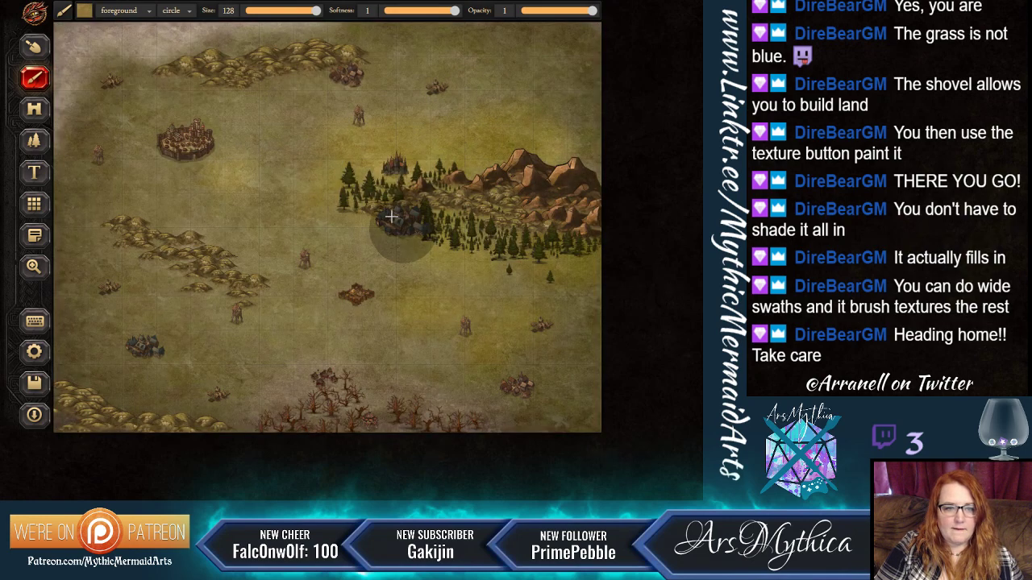
{"action": "mouse_move", "coordinate": [391, 218]}
{"action": "left_mouse_down"}
{"action": "mouse_move", "coordinate": [363, 196]}
{"action": "mouse_move", "coordinate": [557, 218]}
{"action": "mouse_move", "coordinate": [516, 214]}
{"action": "mouse_move", "coordinate": [565, 230]}
{"action": "mouse_move", "coordinate": [496, 235]}
{"action": "mouse_move", "coordinate": [445, 220]}
{"action": "mouse_move", "coordinate": [573, 242]}
{"action": "mouse_move", "coordinate": [483, 257]}
{"action": "mouse_move", "coordinate": [613, 258]}
{"action": "mouse_move", "coordinate": [616, 245]}
{"action": "mouse_move", "coordinate": [564, 226]}
{"action": "mouse_move", "coordinate": [500, 181]}
{"action": "mouse_move", "coordinate": [528, 161]}
{"action": "mouse_move", "coordinate": [403, 201]}
{"action": "mouse_move", "coordinate": [349, 196]}
{"action": "mouse_move", "coordinate": [446, 204]}
{"action": "mouse_move", "coordinate": [345, 201]}
{"action": "mouse_move", "coordinate": [449, 234]}
{"action": "mouse_move", "coordinate": [672, 262]}
{"action": "mouse_move", "coordinate": [499, 200]}
{"action": "mouse_move", "coordinate": [311, 185]}
{"action": "mouse_move", "coordinate": [652, 270]}
{"action": "left_mouse_up"}
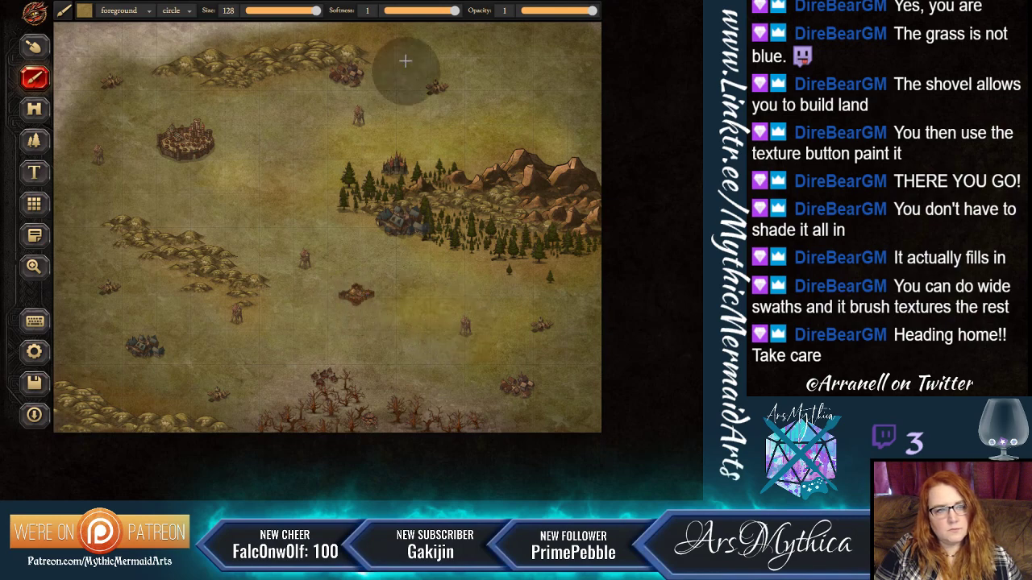
Paint a size 13 river with the Ocean-1 texture from the southeast edge through the walled city to the northwest edge.
{"action": "left_click", "coordinate": [85, 12]}
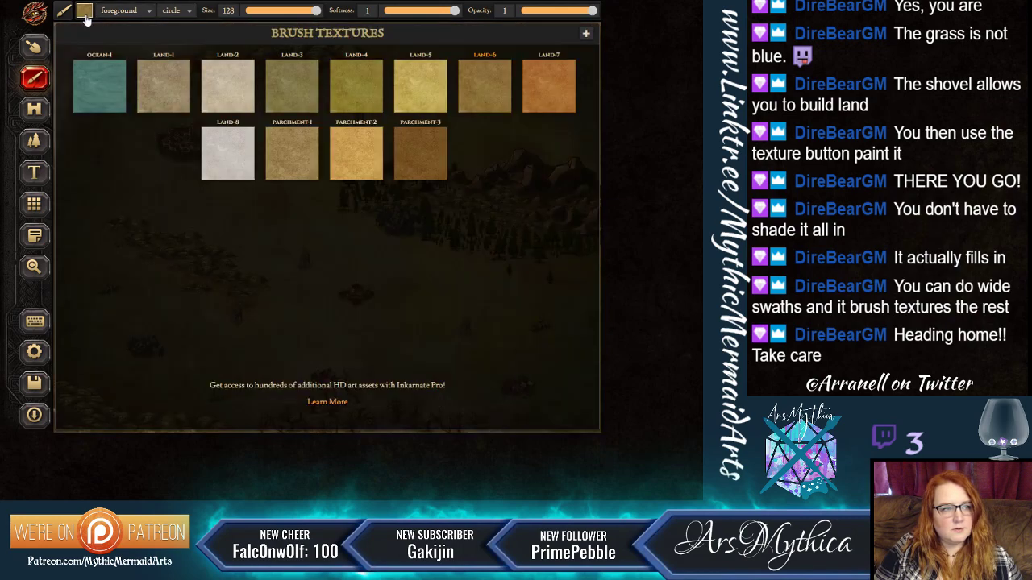
{"action": "left_click", "coordinate": [98, 91]}
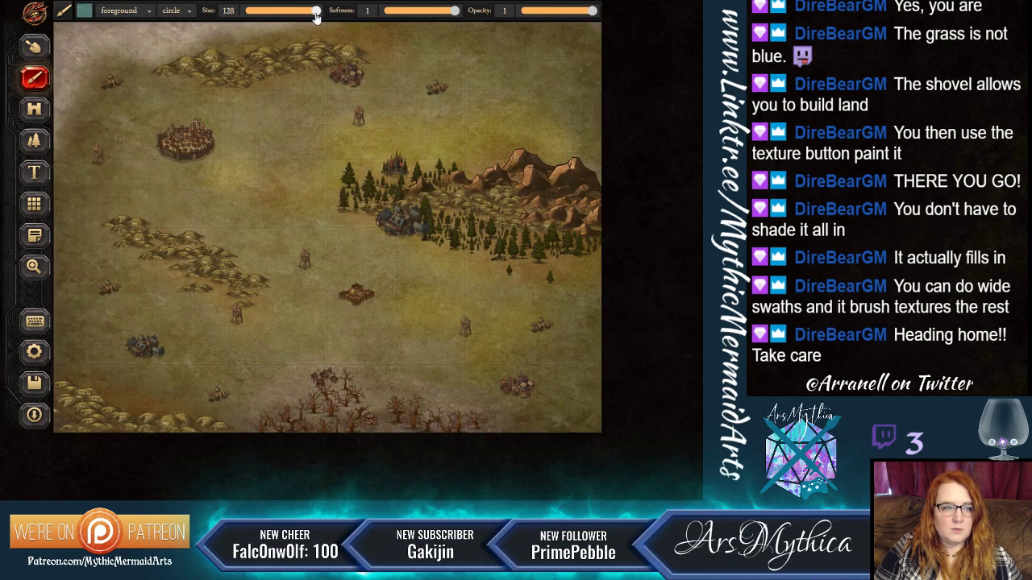
{"action": "left_click_drag", "start_coordinate": [318, 14], "coordinate": [266, 25]}
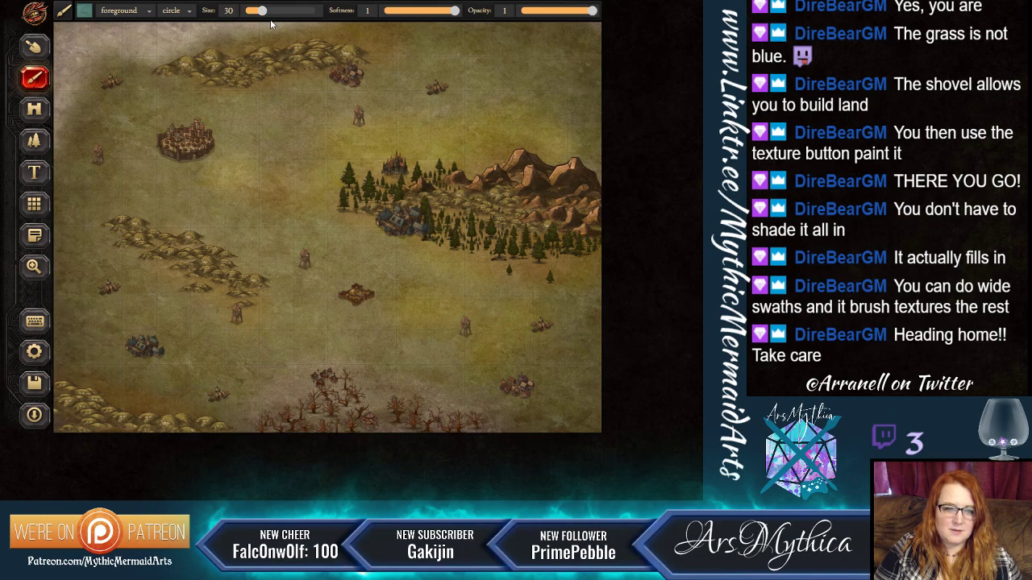
{"action": "left_click_drag", "start_coordinate": [263, 12], "coordinate": [253, 18]}
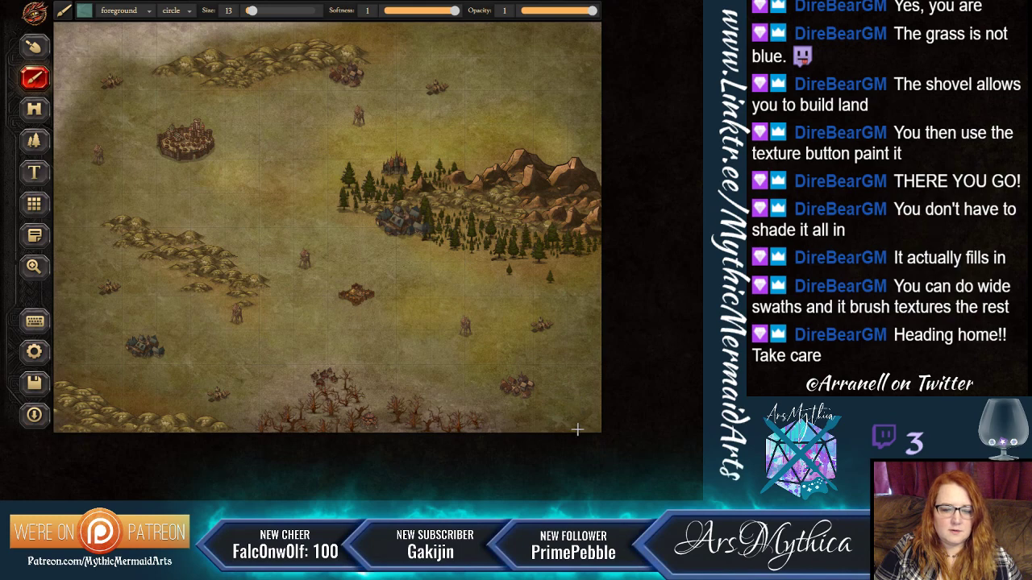
{"action": "mouse_move", "coordinate": [585, 430]}
{"action": "left_mouse_down"}
{"action": "mouse_move", "coordinate": [405, 277]}
{"action": "mouse_move", "coordinate": [199, 213]}
{"action": "mouse_move", "coordinate": [190, 53]}
{"action": "mouse_move", "coordinate": [120, 28]}
{"action": "left_mouse_up"}
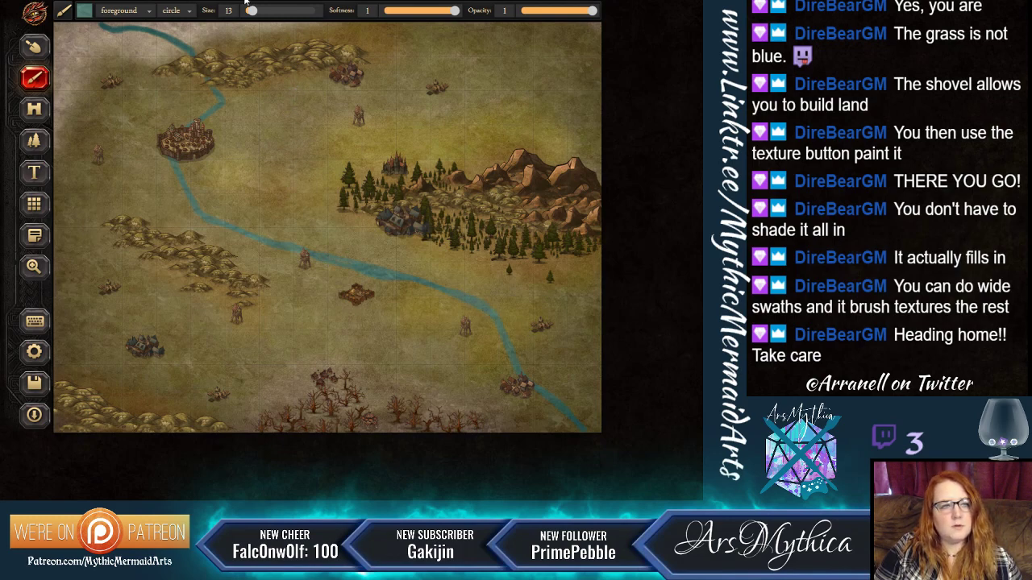
Try a thin size 2 Ocean-1 stream southeast of the walled city, and paint over it with Land-3 at size 59.
{"action": "left_click_drag", "start_coordinate": [251, 15], "coordinate": [247, 14]}
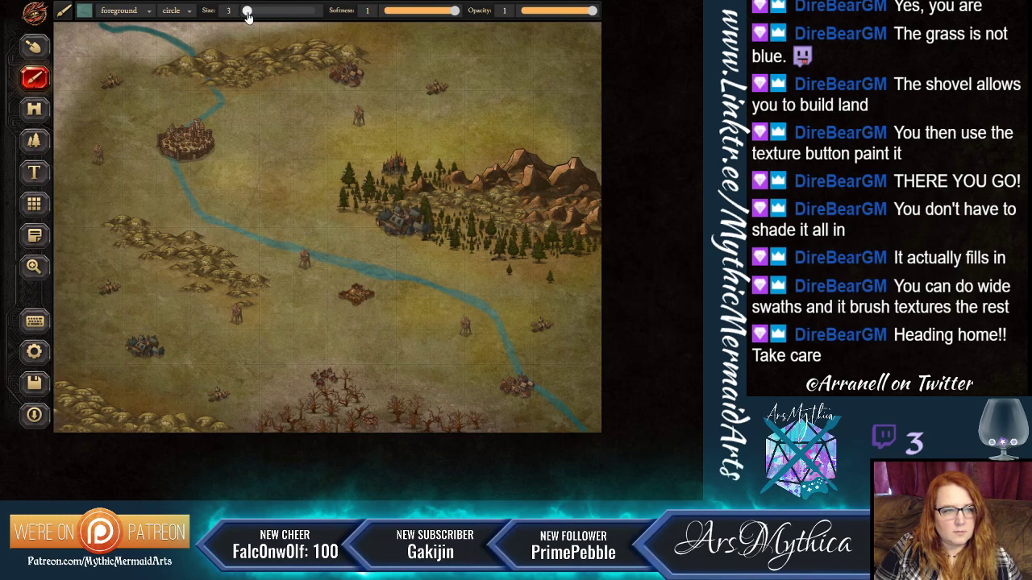
{"action": "left_click_drag", "start_coordinate": [248, 16], "coordinate": [249, 19]}
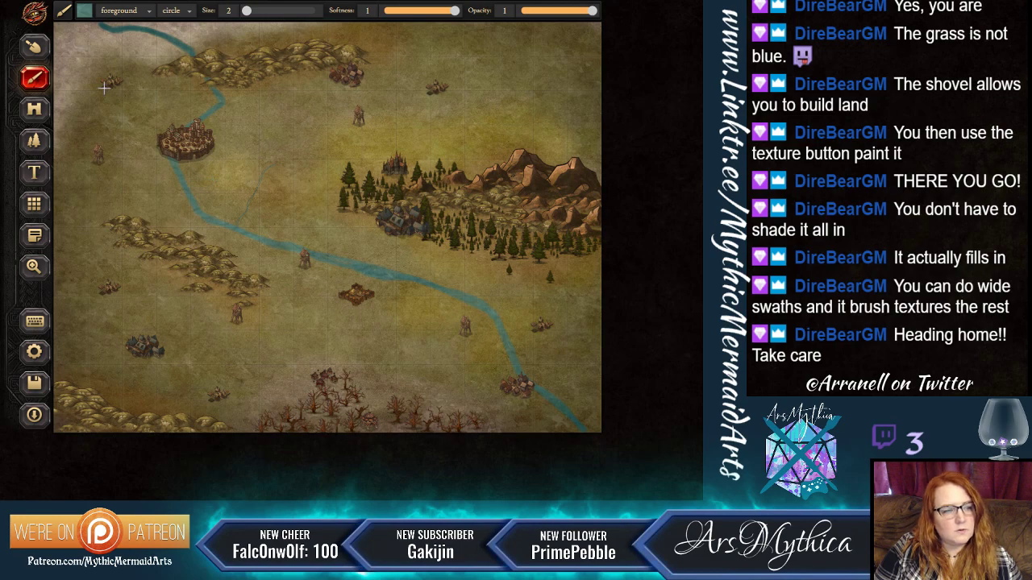
{"action": "left_click", "coordinate": [85, 11]}
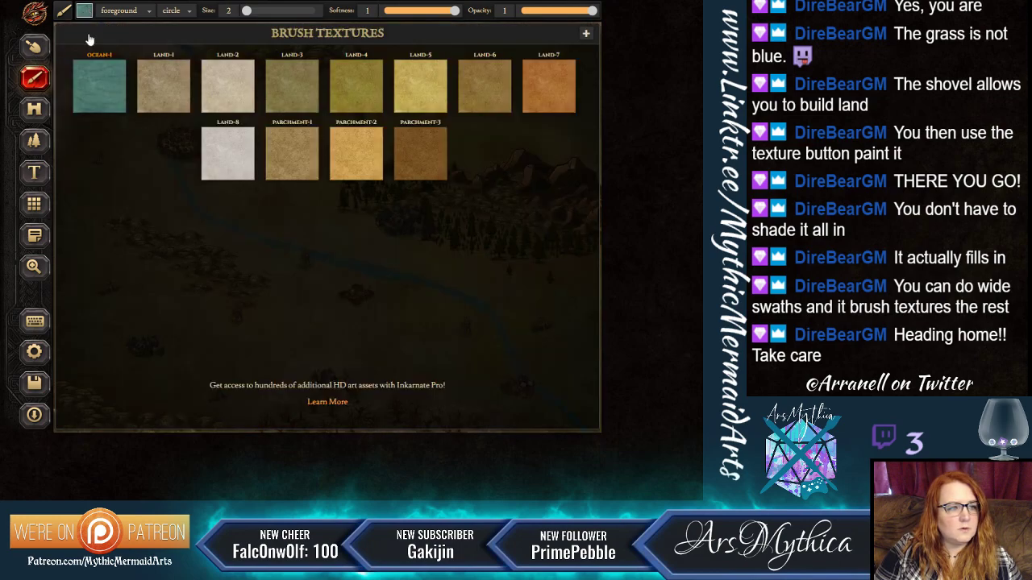
{"action": "left_click", "coordinate": [291, 89]}
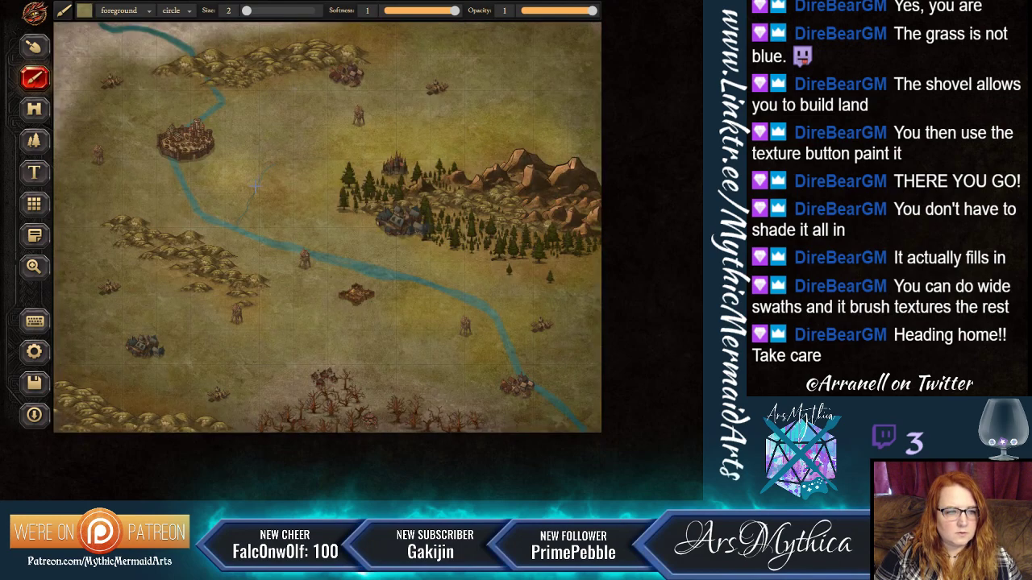
{"action": "left_click_drag", "start_coordinate": [246, 10], "coordinate": [278, 10]}
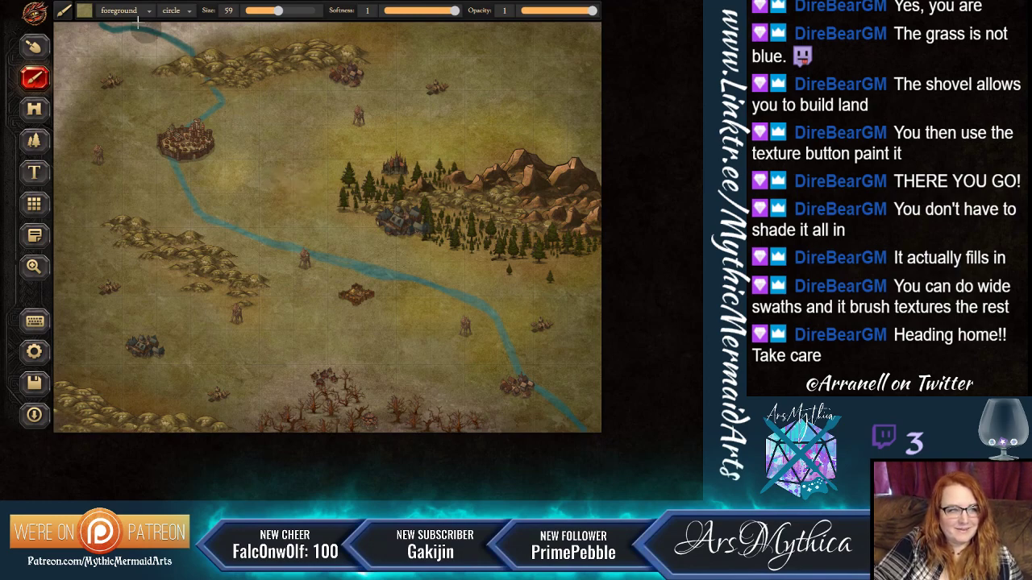
Paint thin size 3 Ocean-1 streams branching off the river to the west, beside the walled city and near the pine forest.
{"action": "left_click", "coordinate": [84, 10]}
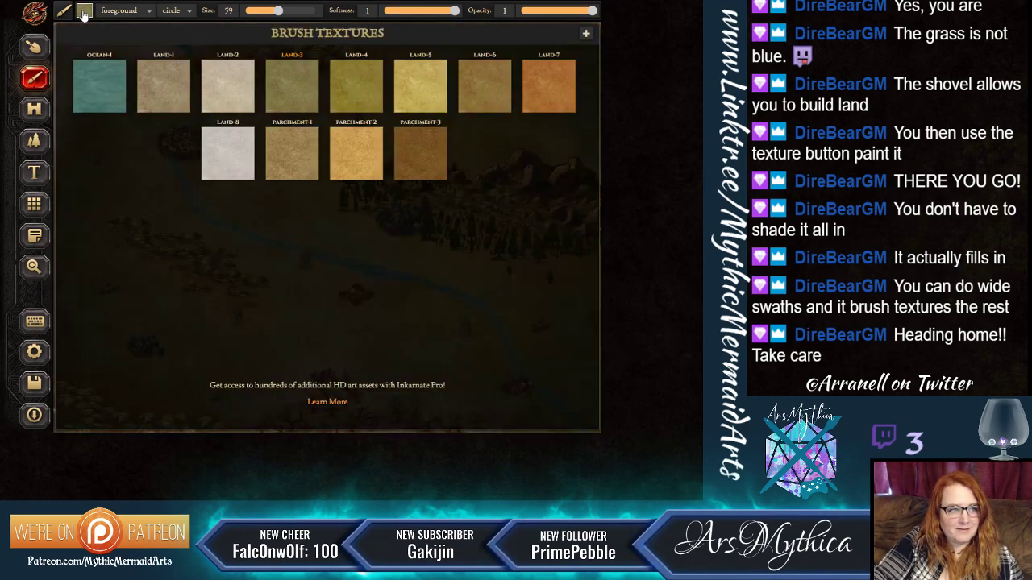
{"action": "left_click", "coordinate": [107, 77]}
{"action": "left_click", "coordinate": [250, 11]}
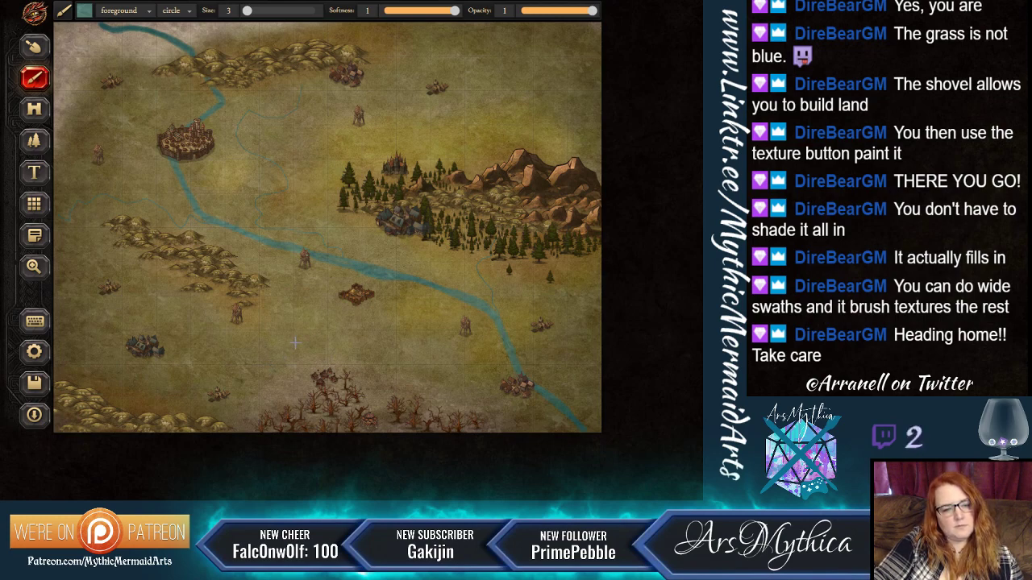
Paint an Ocean-1 lake northwest of the dead forest at brush size 47, and shape its irregular shoreline at size 18.
{"action": "left_click", "coordinate": [272, 11]}
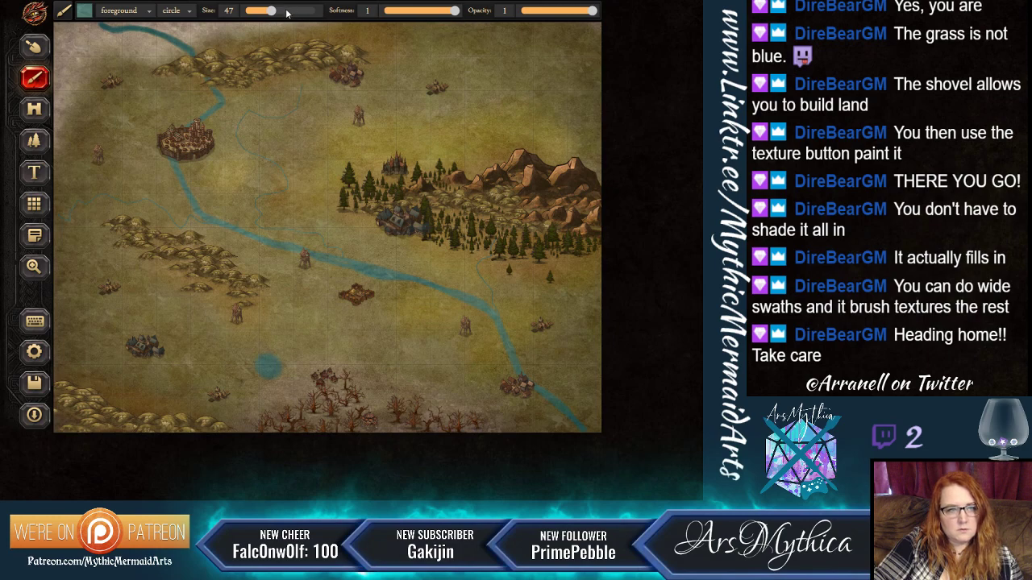
{"action": "left_click_drag", "start_coordinate": [271, 10], "coordinate": [250, 17]}
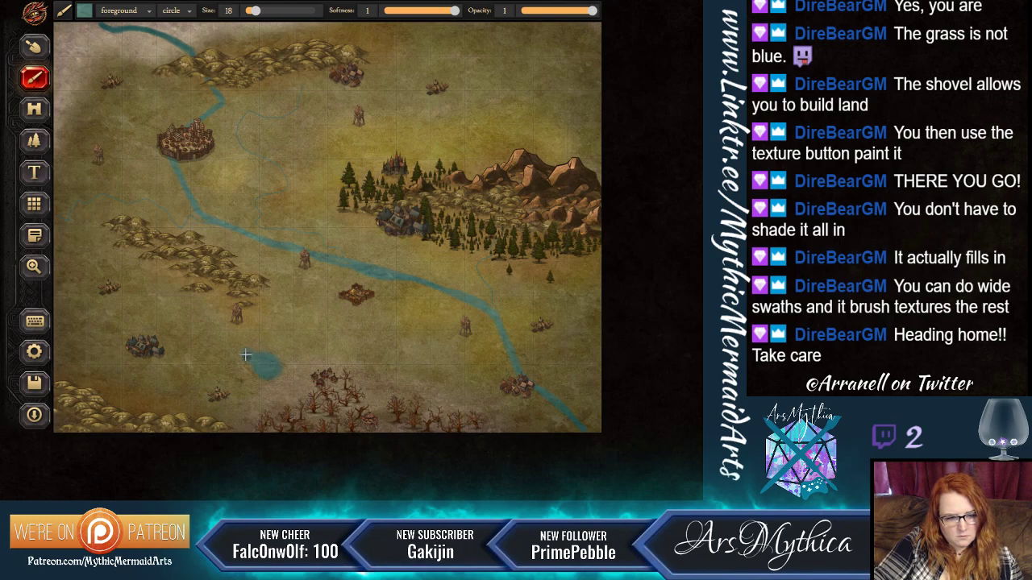
{"action": "left_click_drag", "start_coordinate": [246, 354], "coordinate": [282, 368]}
{"action": "mouse_move", "coordinate": [275, 372]}
{"action": "left_mouse_down"}
{"action": "mouse_move", "coordinate": [253, 358]}
{"action": "mouse_move", "coordinate": [264, 364]}
{"action": "mouse_move", "coordinate": [282, 349]}
{"action": "left_mouse_up"}
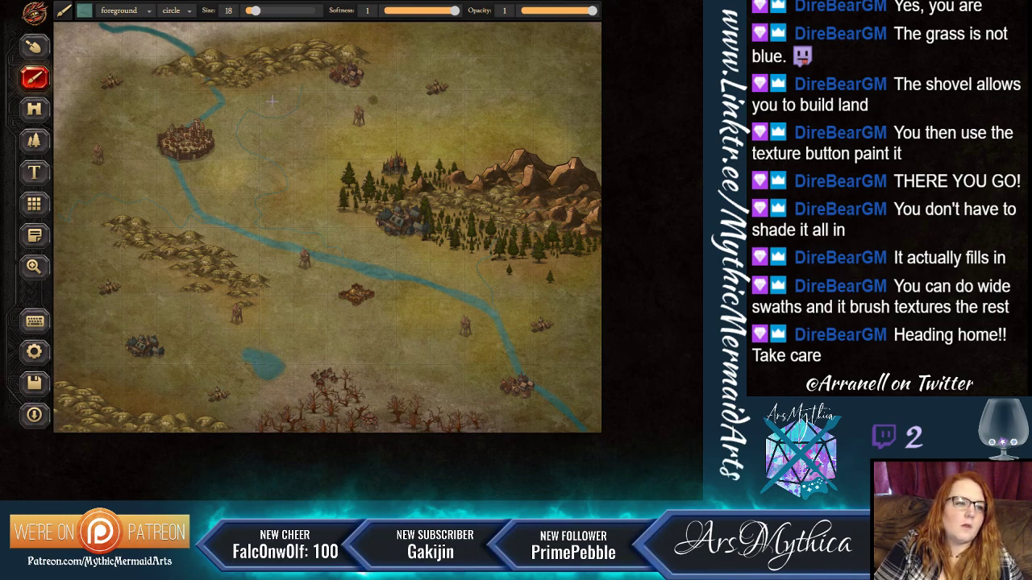
{"action": "mouse_move", "coordinate": [196, 199]}
{"action": "left_mouse_down"}
{"action": "mouse_move", "coordinate": [249, 211]}
{"action": "mouse_move", "coordinate": [239, 197]}
{"action": "mouse_move", "coordinate": [242, 216]}
{"action": "mouse_move", "coordinate": [289, 245]}
{"action": "left_mouse_up"}
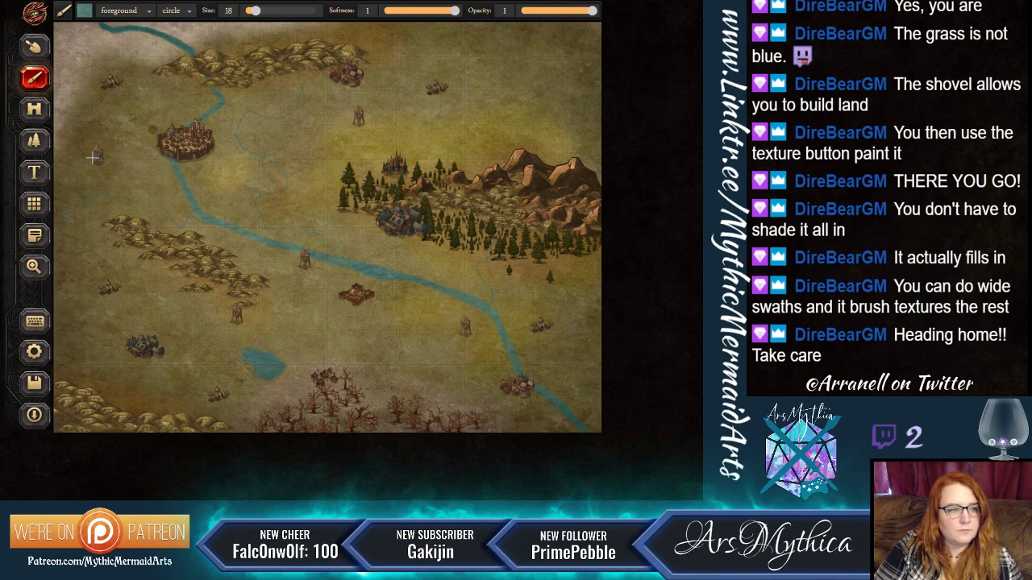
Paint a thin Ocean-1 stream from the main river south toward the lake, and set the brush size to 24.
{"action": "left_click", "coordinate": [250, 12]}
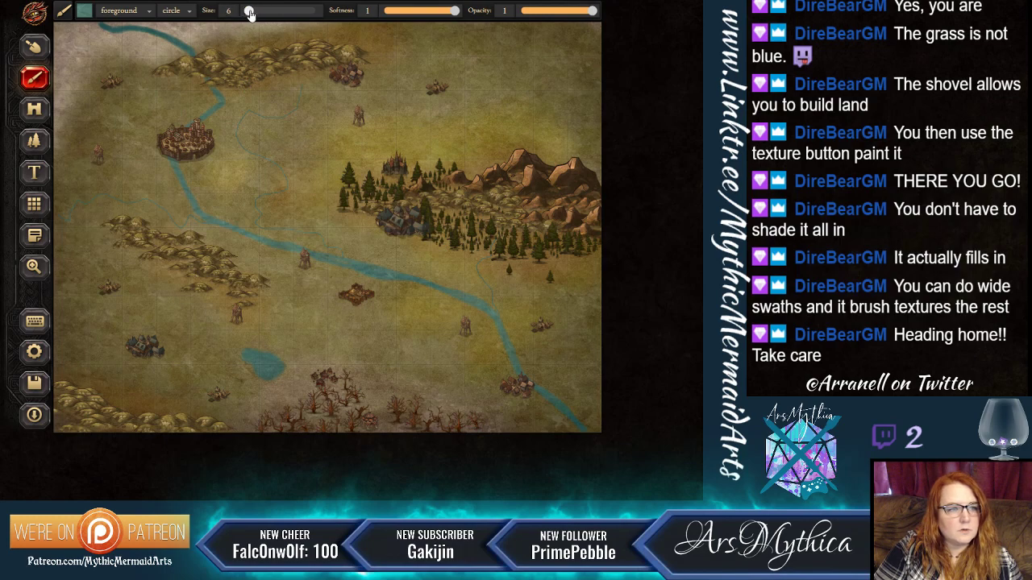
{"action": "left_click_drag", "start_coordinate": [249, 14], "coordinate": [249, 17]}
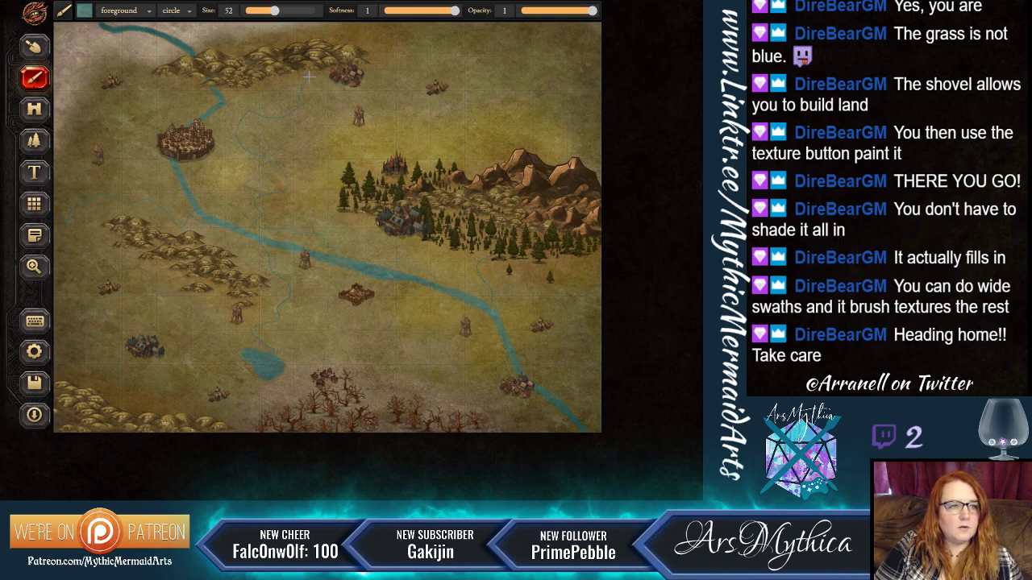
{"action": "left_click", "coordinate": [258, 12]}
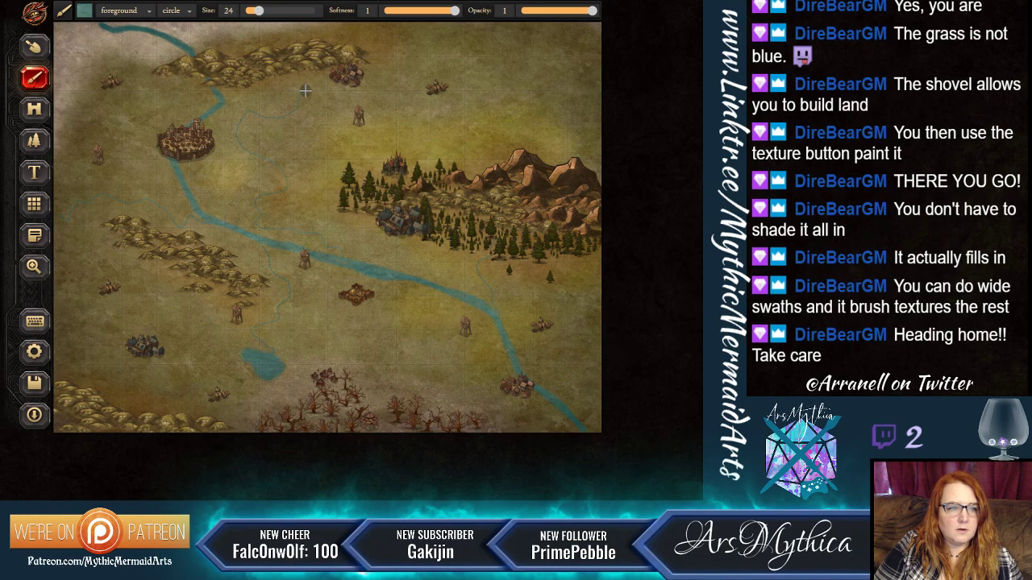
Paint a small Ocean-1 pond below the northern hills at brush size 10, and fill the map's northeast corner with sea at size 53.
{"action": "left_click", "coordinate": [251, 10]}
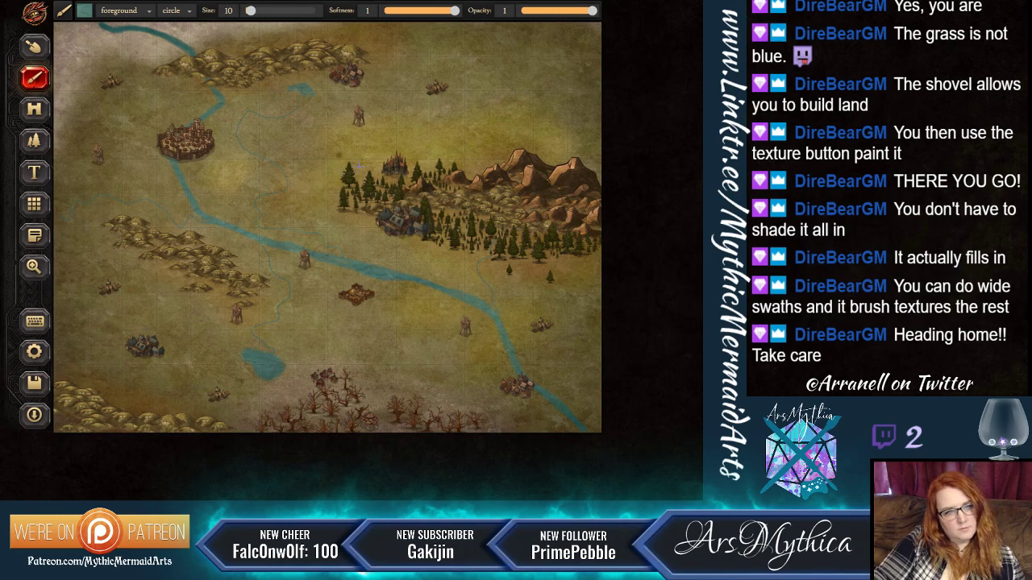
{"action": "left_click", "coordinate": [274, 10]}
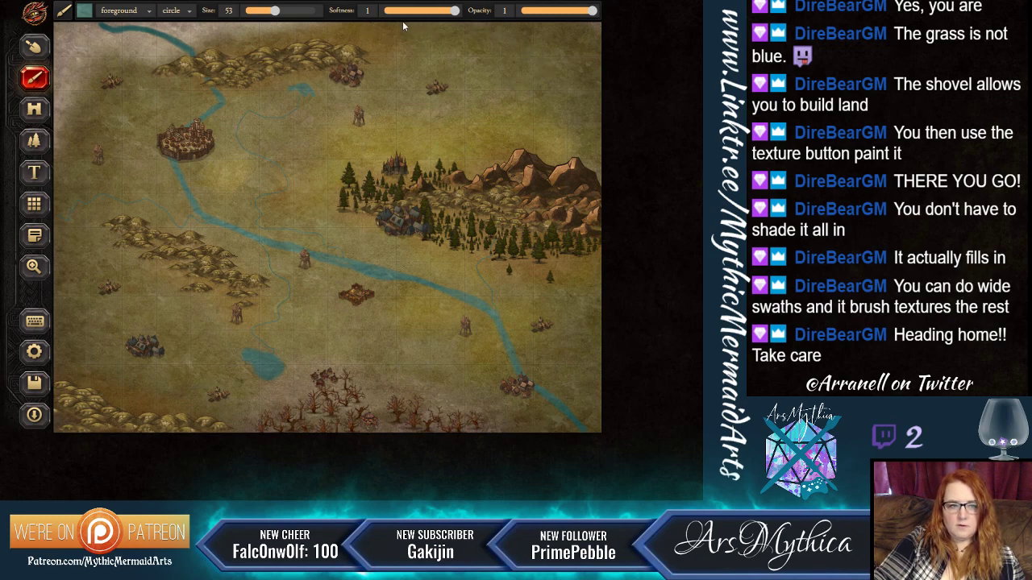
{"action": "mouse_move", "coordinate": [419, 26]}
{"action": "left_mouse_down"}
{"action": "mouse_move", "coordinate": [507, 97]}
{"action": "mouse_move", "coordinate": [574, 106]}
{"action": "mouse_move", "coordinate": [595, 123]}
{"action": "mouse_move", "coordinate": [594, 38]}
{"action": "mouse_move", "coordinate": [449, 26]}
{"action": "mouse_move", "coordinate": [473, 36]}
{"action": "mouse_move", "coordinate": [452, 40]}
{"action": "mouse_move", "coordinate": [506, 43]}
{"action": "mouse_move", "coordinate": [528, 83]}
{"action": "mouse_move", "coordinate": [557, 83]}
{"action": "mouse_move", "coordinate": [513, 66]}
{"action": "mouse_move", "coordinate": [542, 49]}
{"action": "mouse_move", "coordinate": [583, 56]}
{"action": "mouse_move", "coordinate": [592, 86]}
{"action": "mouse_move", "coordinate": [559, 62]}
{"action": "mouse_move", "coordinate": [597, 108]}
{"action": "mouse_move", "coordinate": [585, 112]}
{"action": "mouse_move", "coordinate": [403, 25]}
{"action": "mouse_move", "coordinate": [439, 35]}
{"action": "mouse_move", "coordinate": [481, 74]}
{"action": "mouse_move", "coordinate": [583, 110]}
{"action": "mouse_move", "coordinate": [592, 62]}
{"action": "mouse_move", "coordinate": [572, 47]}
{"action": "mouse_move", "coordinate": [496, 31]}
{"action": "mouse_move", "coordinate": [527, 27]}
{"action": "mouse_move", "coordinate": [469, 30]}
{"action": "mouse_move", "coordinate": [580, 24]}
{"action": "mouse_move", "coordinate": [598, 33]}
{"action": "mouse_move", "coordinate": [564, 43]}
{"action": "mouse_move", "coordinate": [596, 55]}
{"action": "mouse_move", "coordinate": [594, 80]}
{"action": "mouse_move", "coordinate": [577, 93]}
{"action": "mouse_move", "coordinate": [533, 74]}
{"action": "mouse_move", "coordinate": [518, 41]}
{"action": "left_mouse_up"}
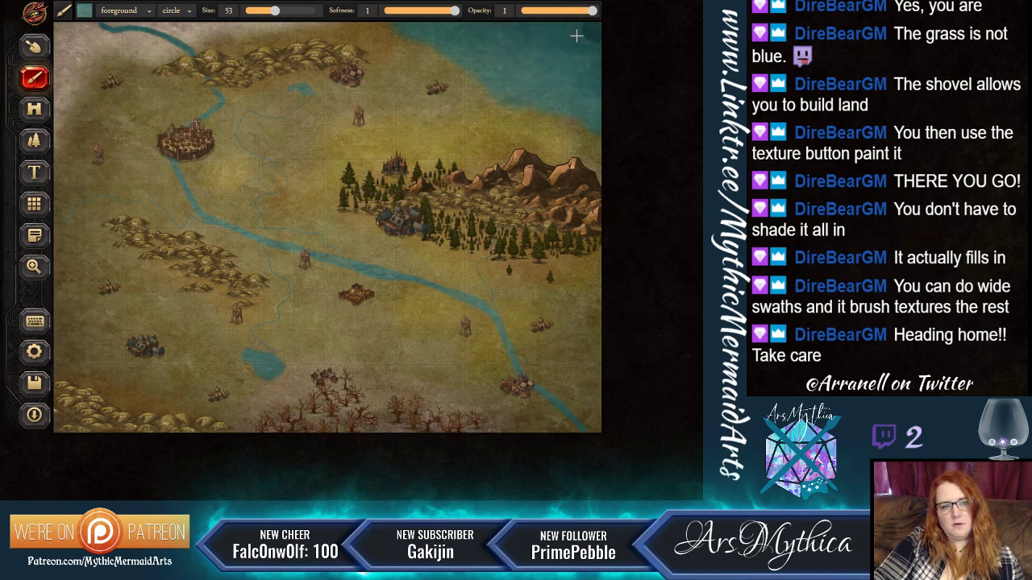
Paint a Land-2 beach along the northeast sea's coastline at brush size 26, and select the Land-1 texture.
{"action": "left_click", "coordinate": [84, 12]}
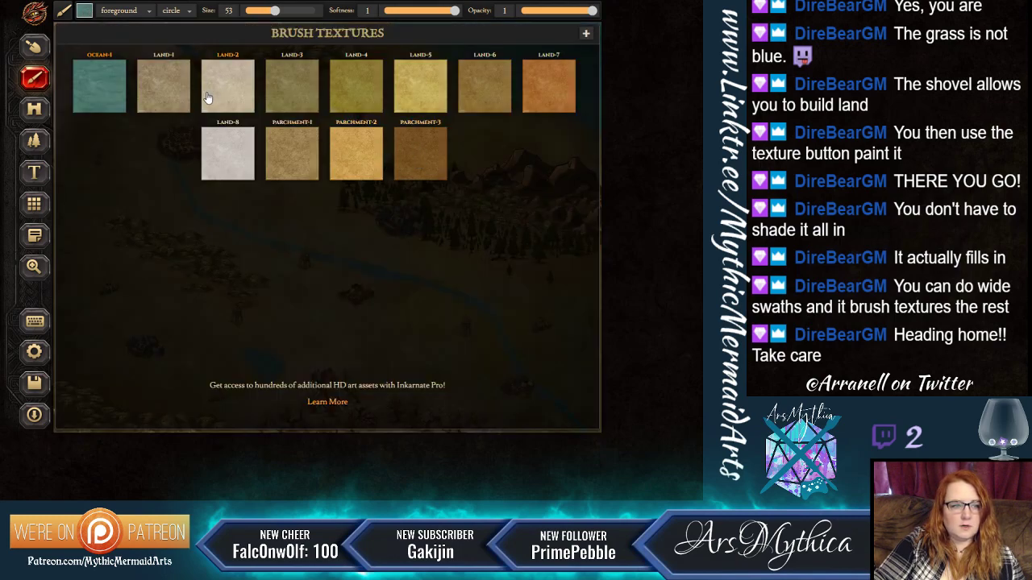
{"action": "left_click", "coordinate": [162, 100]}
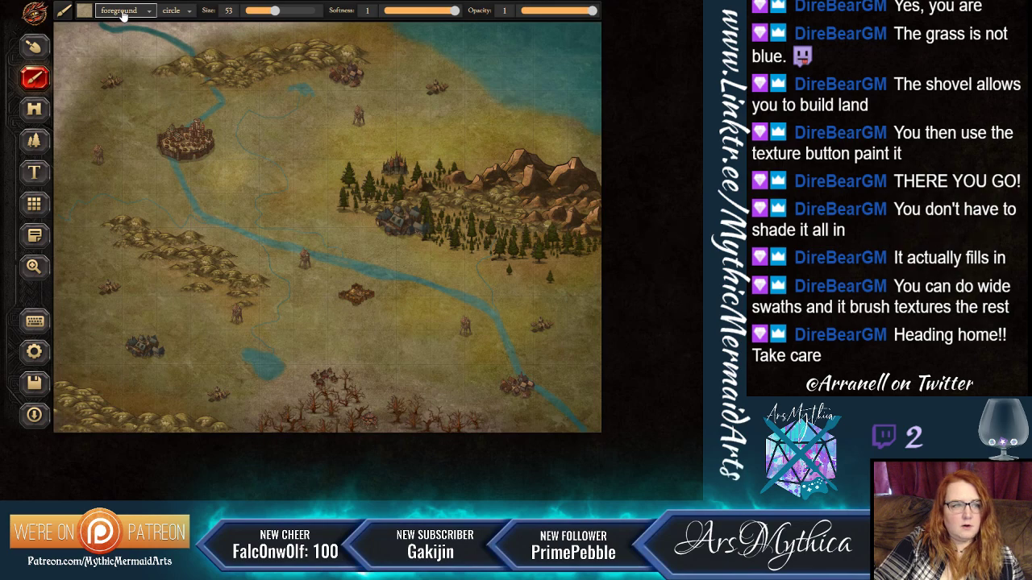
{"action": "left_click", "coordinate": [84, 11]}
{"action": "left_click", "coordinate": [282, 81]}
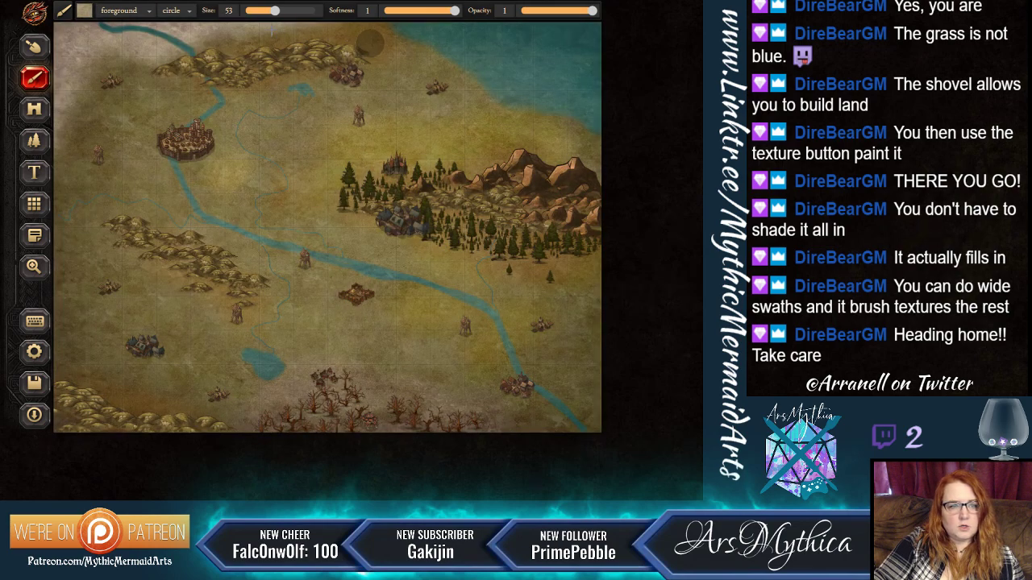
{"action": "left_click", "coordinate": [84, 11]}
{"action": "left_click", "coordinate": [223, 79]}
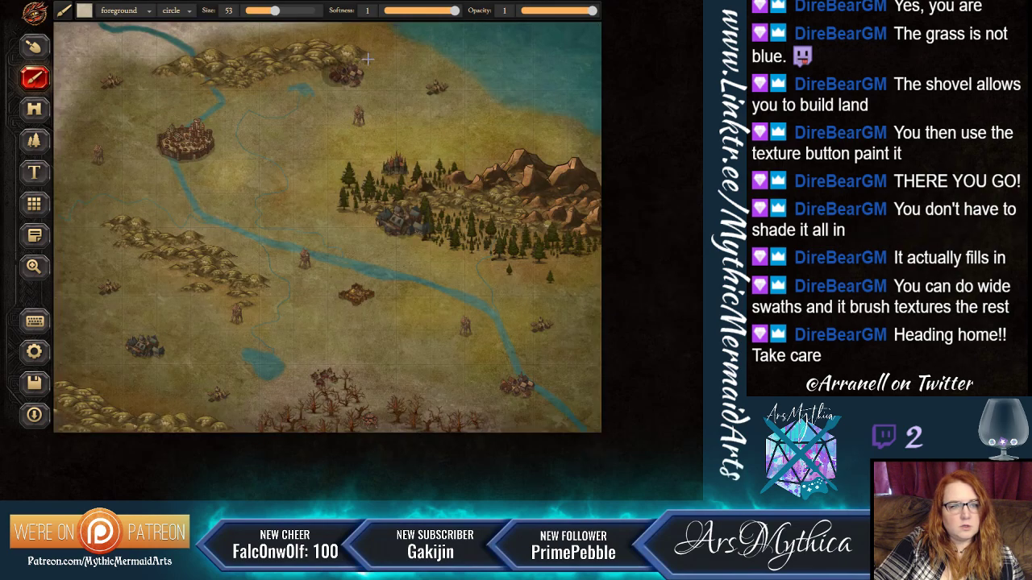
{"action": "left_click_drag", "start_coordinate": [264, 11], "coordinate": [255, 12]}
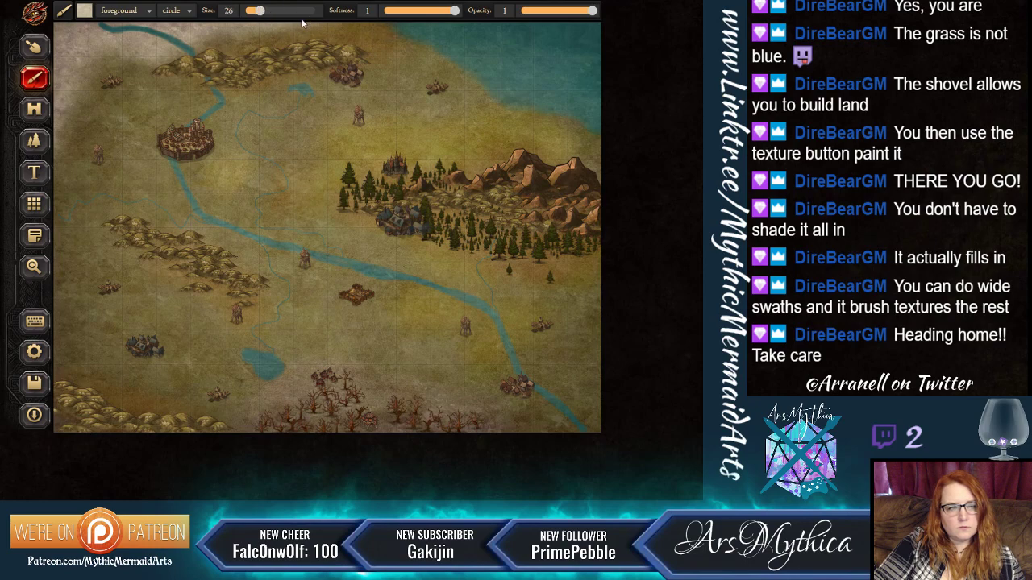
{"action": "mouse_move", "coordinate": [395, 36]}
{"action": "left_mouse_down"}
{"action": "mouse_move", "coordinate": [498, 105]}
{"action": "mouse_move", "coordinate": [604, 142]}
{"action": "left_mouse_up"}
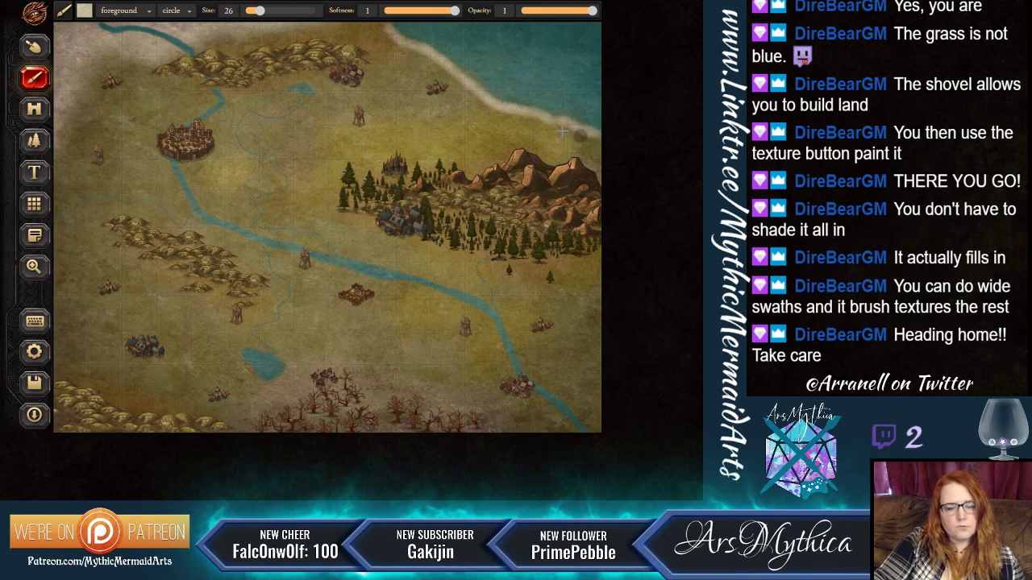
{"action": "left_click_drag", "start_coordinate": [434, 59], "coordinate": [362, 25]}
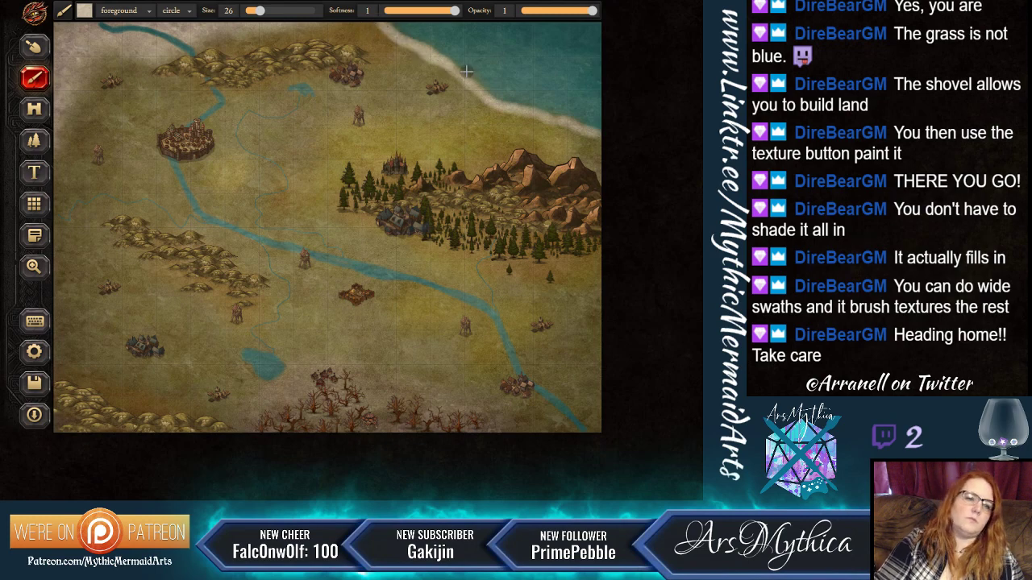
{"action": "left_click", "coordinate": [84, 12]}
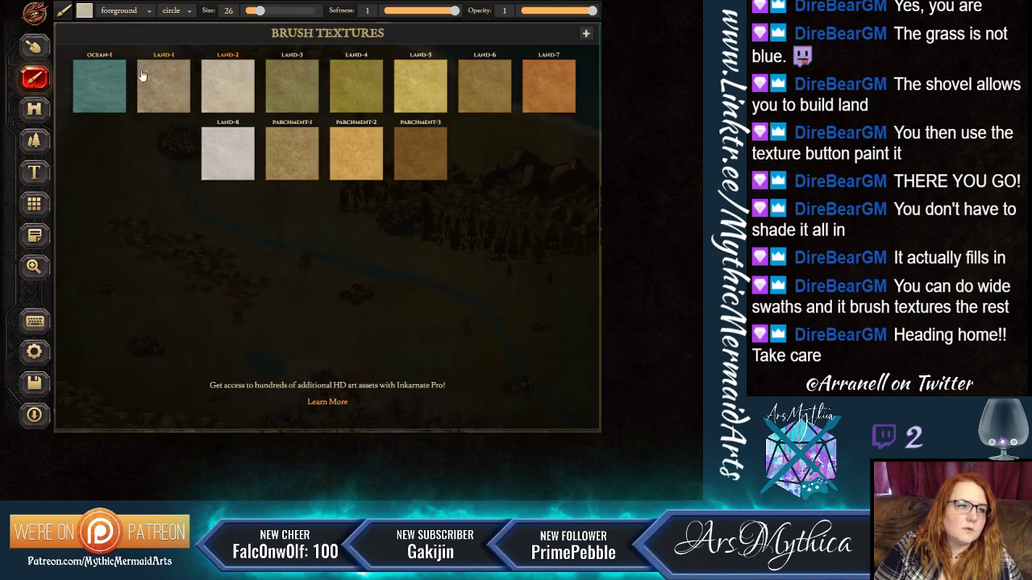
{"action": "left_click", "coordinate": [172, 87]}
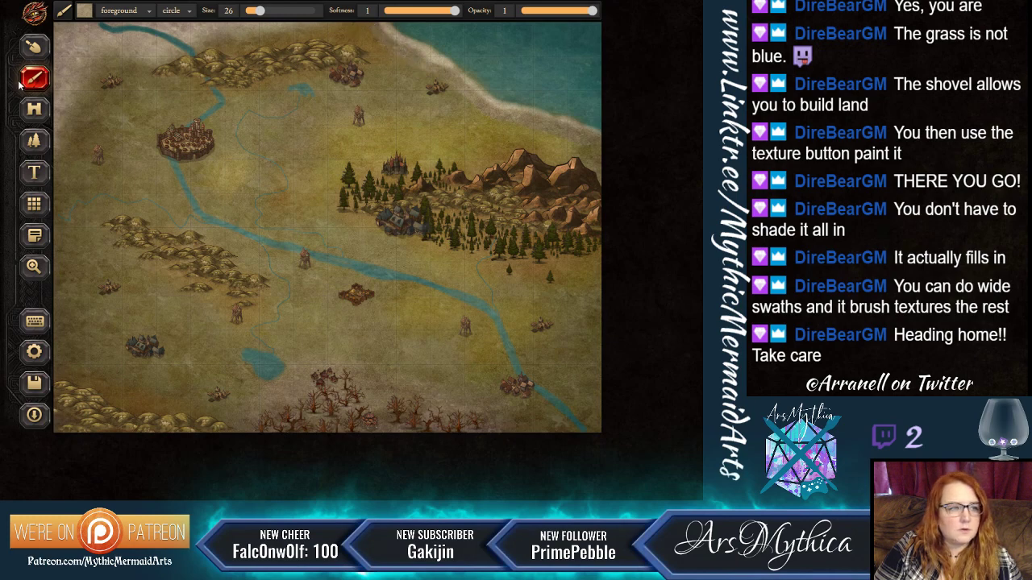
Move the village beside the northeast coast inland to the stream east of the walled city.
{"action": "left_click", "coordinate": [34, 109]}
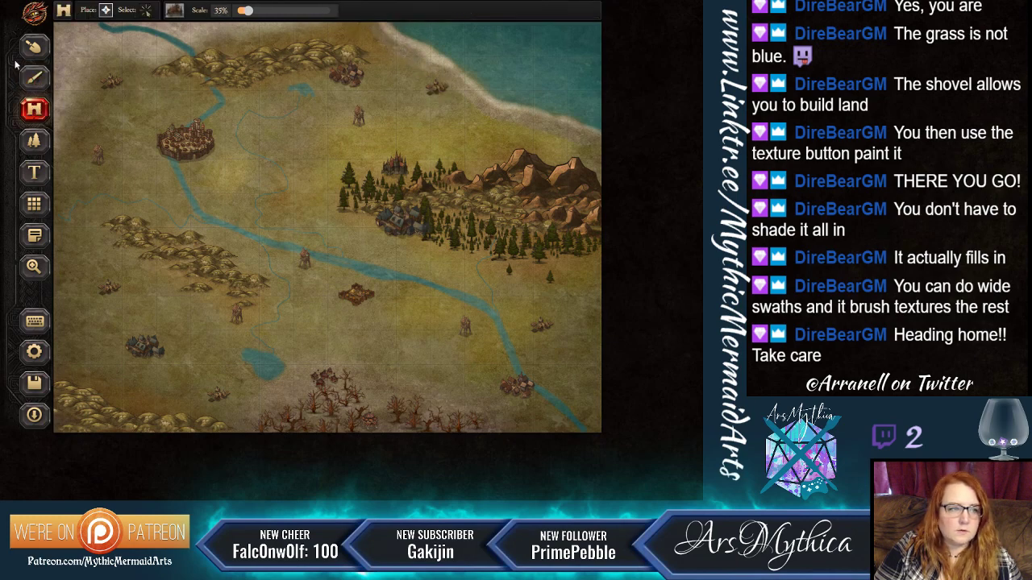
{"action": "left_click", "coordinate": [146, 9]}
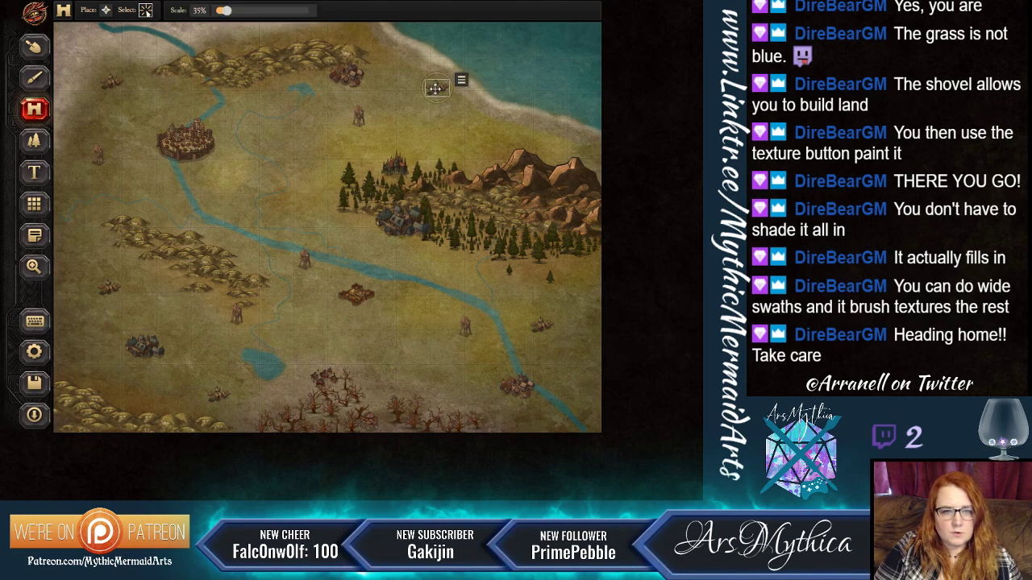
{"action": "left_click_drag", "start_coordinate": [435, 88], "coordinate": [291, 141]}
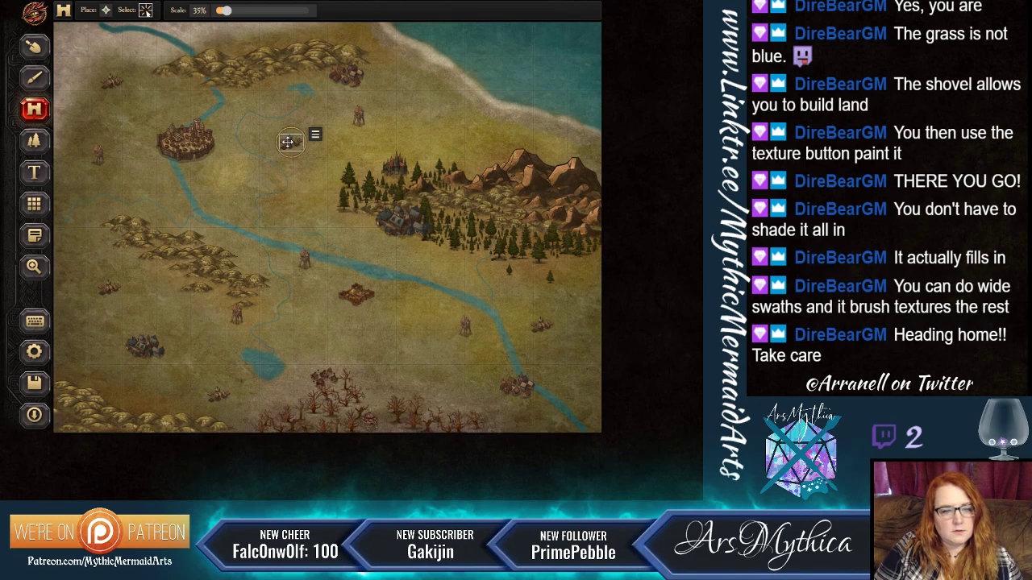
{"action": "left_click", "coordinate": [416, 256]}
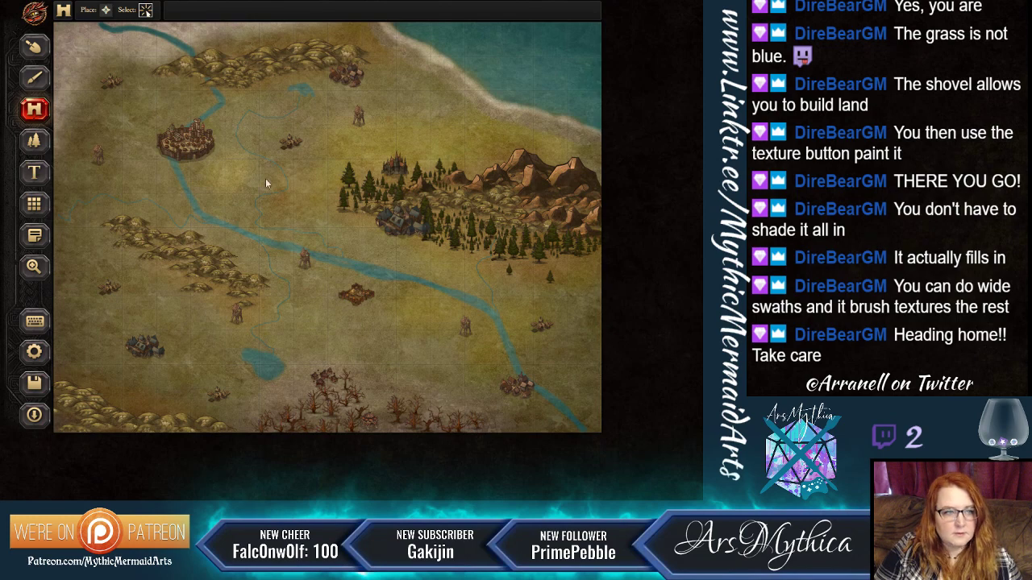
Paint a Parchment-3 road at brush size 15 from the walled city southeast to the town at the pine forest.
{"action": "left_click", "coordinate": [32, 81]}
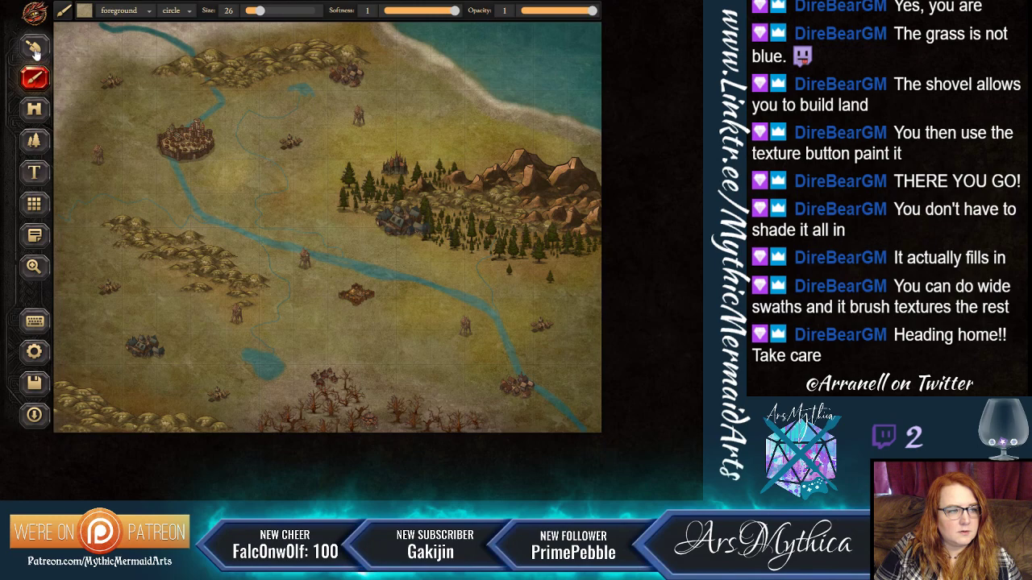
{"action": "left_click", "coordinate": [84, 10]}
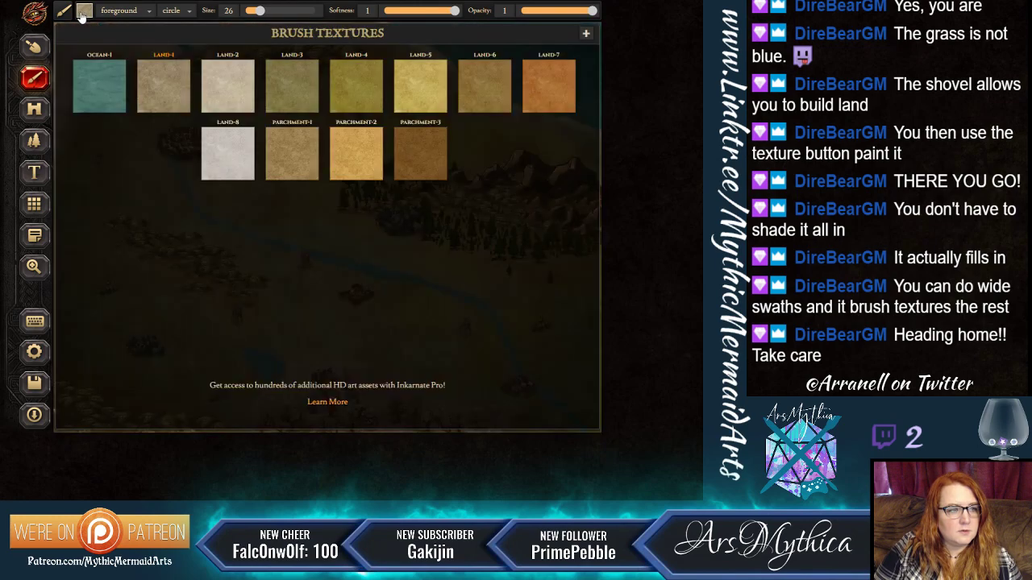
{"action": "left_click", "coordinate": [420, 157]}
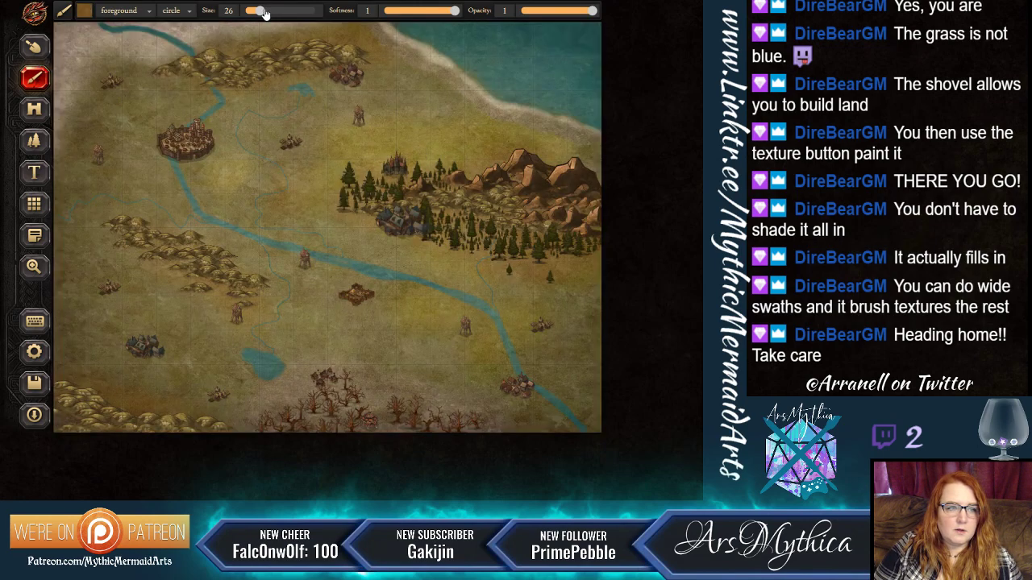
{"action": "left_click_drag", "start_coordinate": [264, 11], "coordinate": [252, 14]}
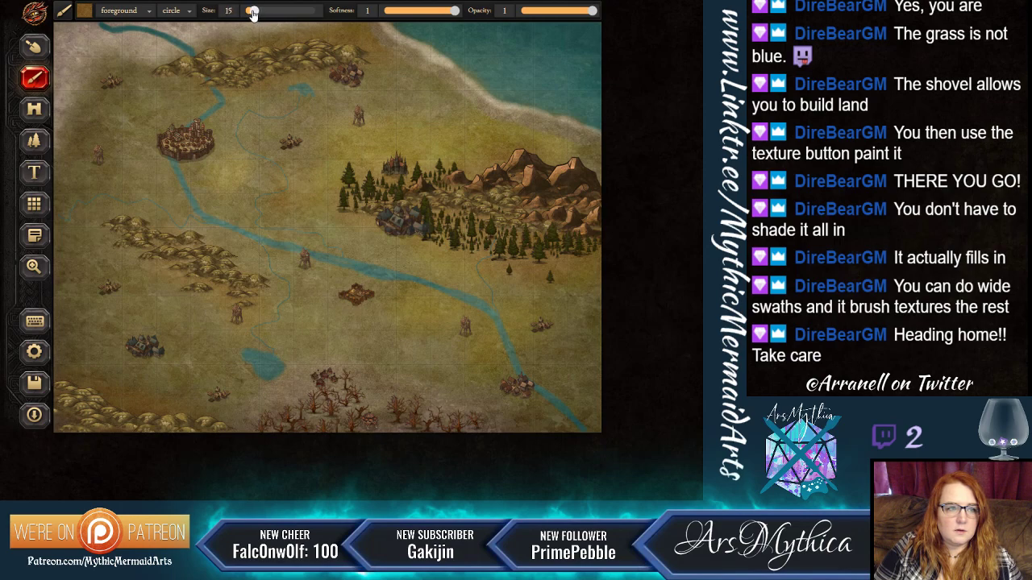
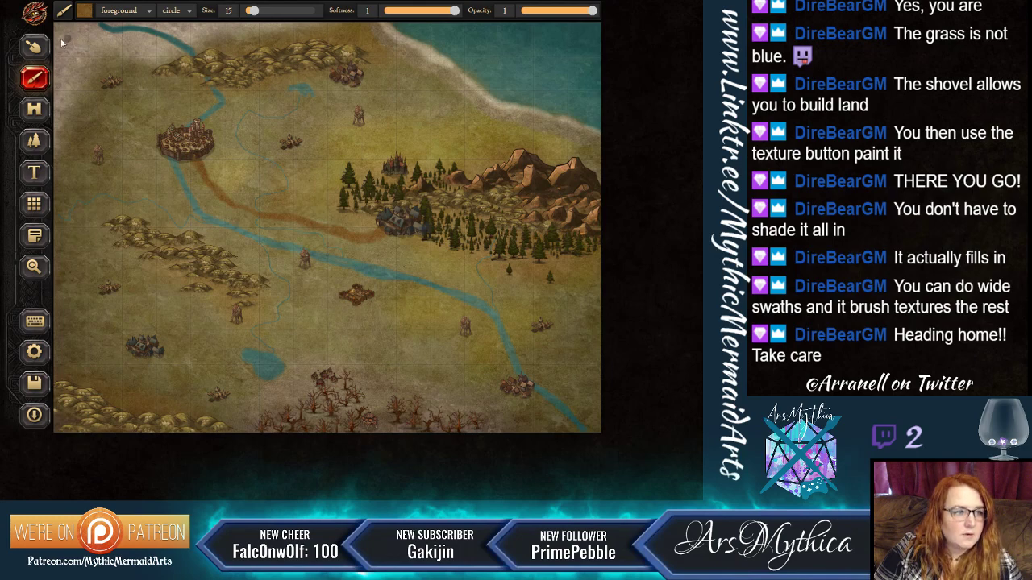
Shift the southwestern town slightly northeast, and move the small village south of it to just southwest of the walled city.
{"action": "left_click", "coordinate": [39, 109]}
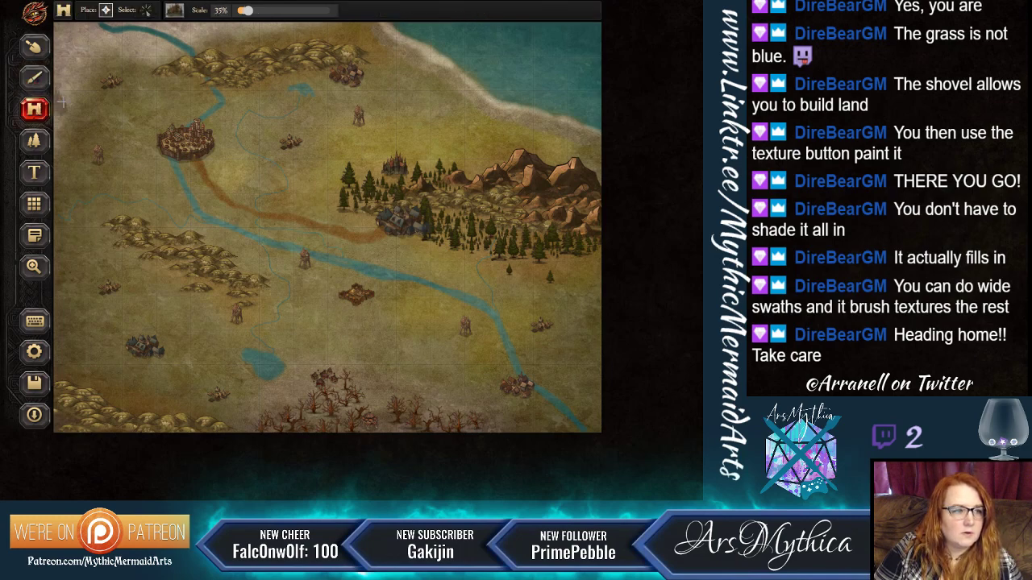
{"action": "left_click", "coordinate": [145, 9]}
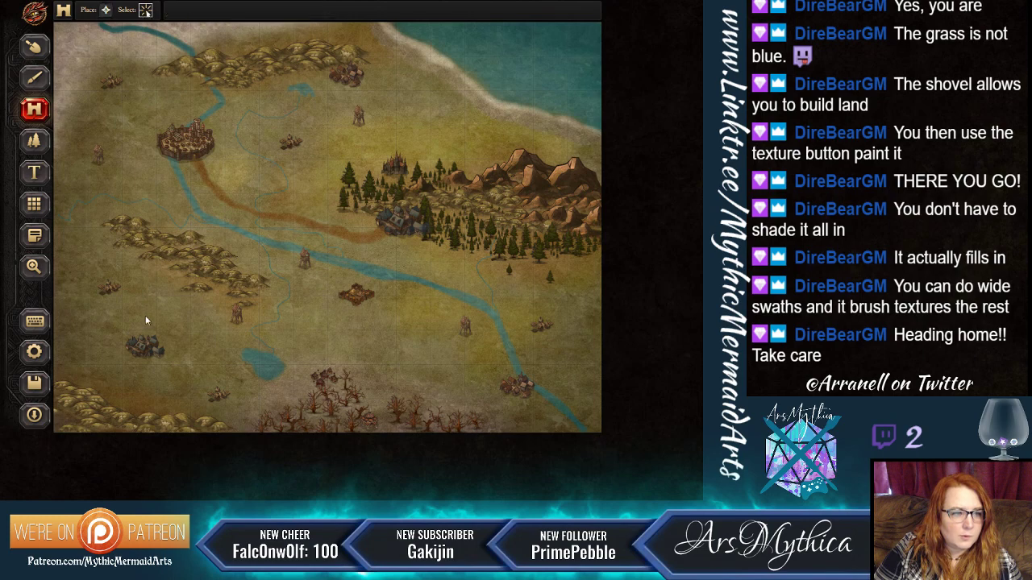
{"action": "left_click", "coordinate": [149, 348]}
{"action": "mouse_move", "coordinate": [165, 333]}
{"action": "left_mouse_down"}
{"action": "mouse_move", "coordinate": [132, 319]}
{"action": "mouse_move", "coordinate": [115, 332]}
{"action": "mouse_move", "coordinate": [161, 375]}
{"action": "mouse_move", "coordinate": [175, 347]}
{"action": "mouse_move", "coordinate": [166, 352]}
{"action": "mouse_move", "coordinate": [145, 320]}
{"action": "mouse_move", "coordinate": [167, 327]}
{"action": "left_mouse_up"}
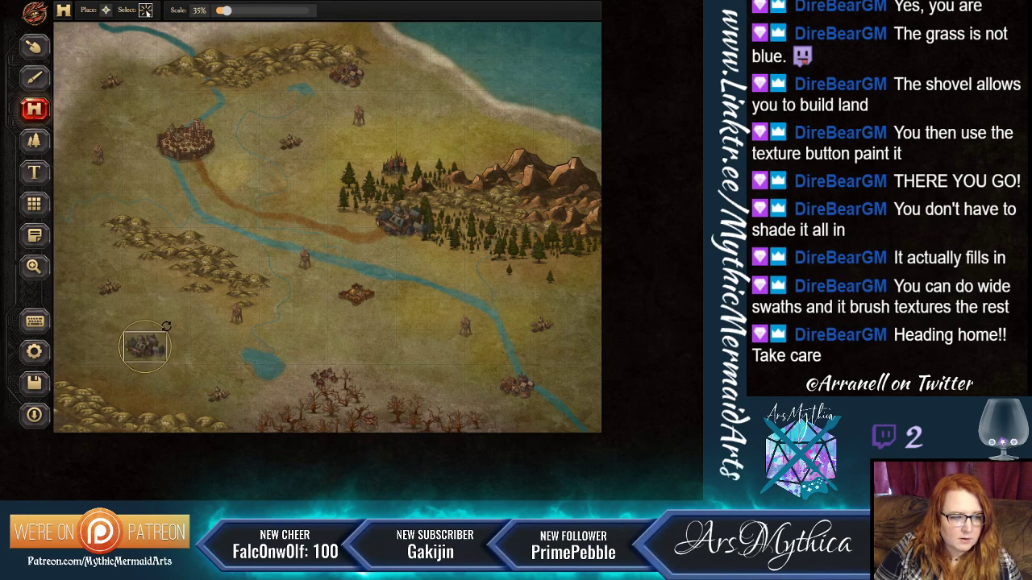
{"action": "left_click", "coordinate": [181, 330]}
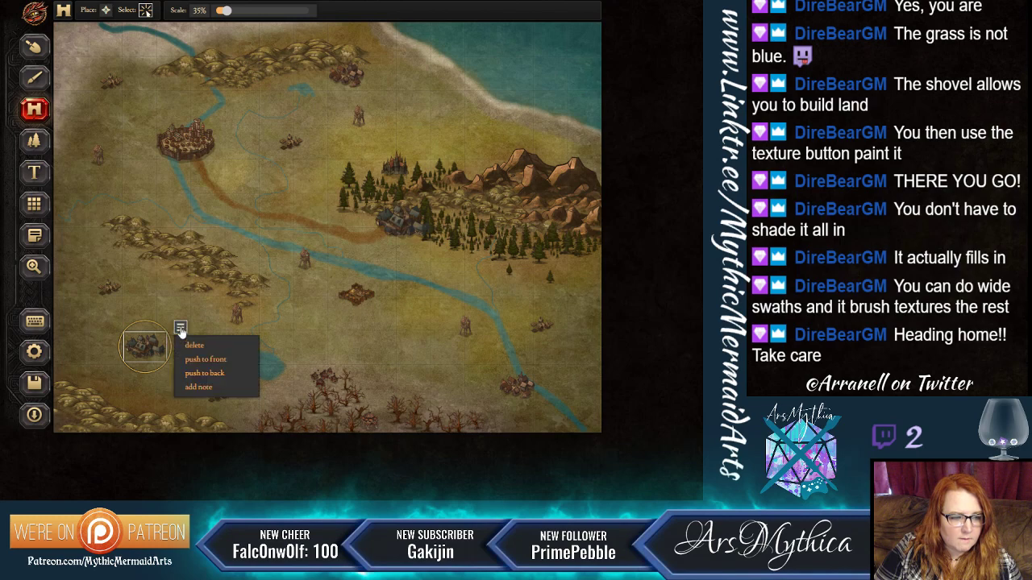
{"action": "left_click", "coordinate": [181, 330]}
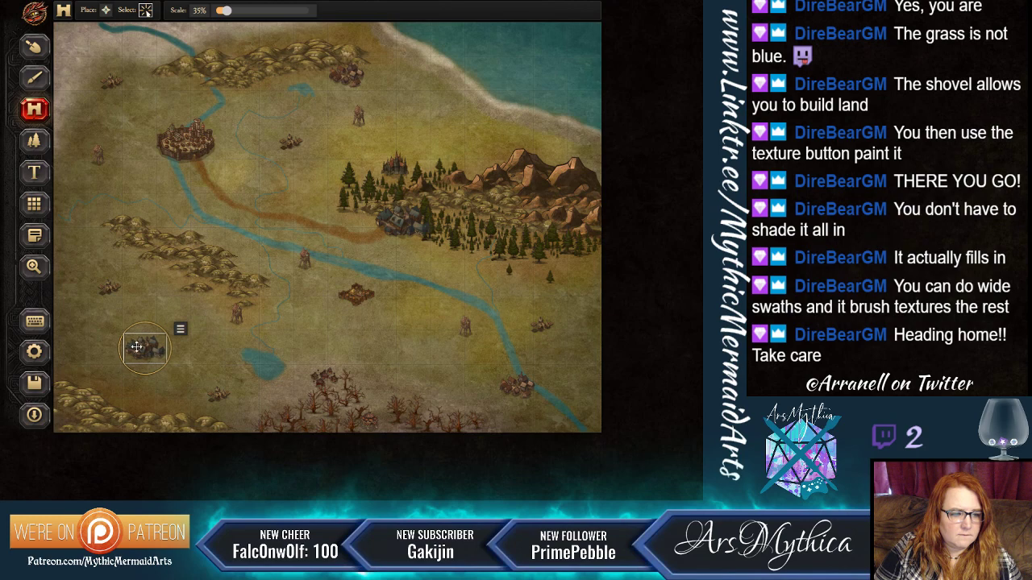
{"action": "left_click_drag", "start_coordinate": [143, 346], "coordinate": [157, 327]}
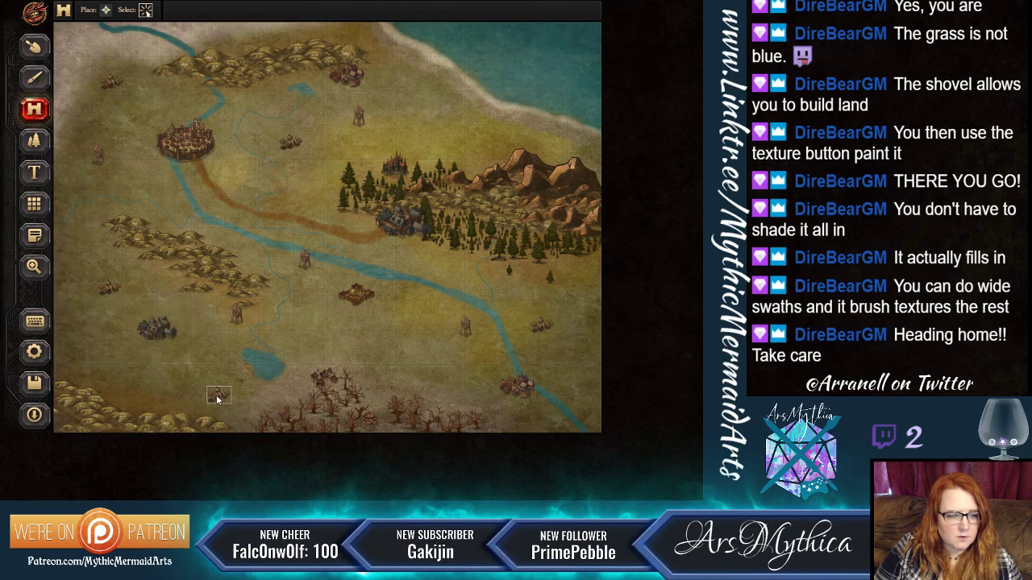
{"action": "left_click", "coordinate": [220, 394]}
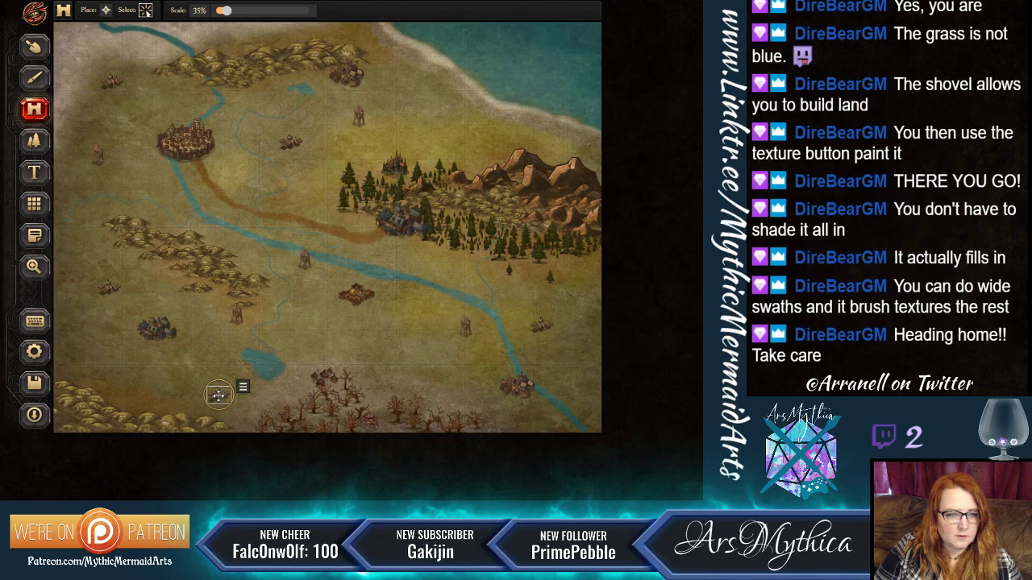
{"action": "left_click_drag", "start_coordinate": [218, 395], "coordinate": [134, 185]}
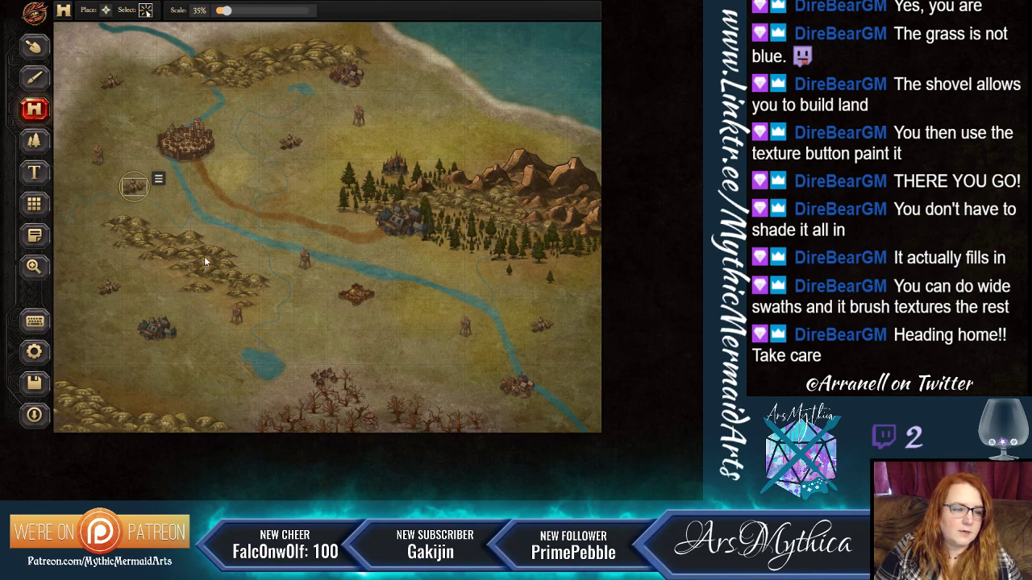
Paint a size 15 Parchment-3 road from the southwestern town across the river to the road leading to the forest town.
{"action": "left_click", "coordinate": [33, 80]}
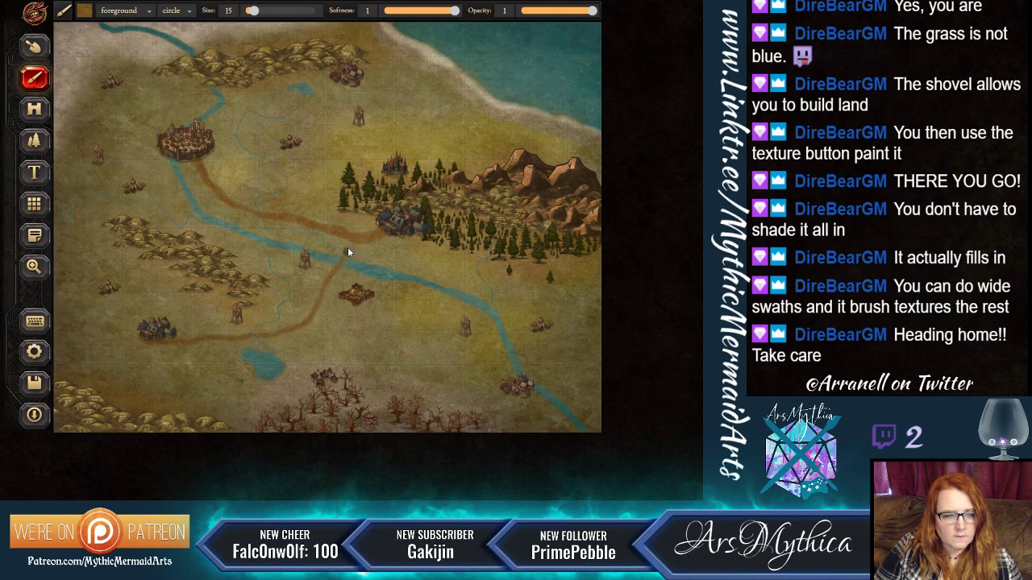
Place a diagonal stone bridge at 88% scale where the southwestern town's road crosses the main river.
{"action": "left_click", "coordinate": [36, 113]}
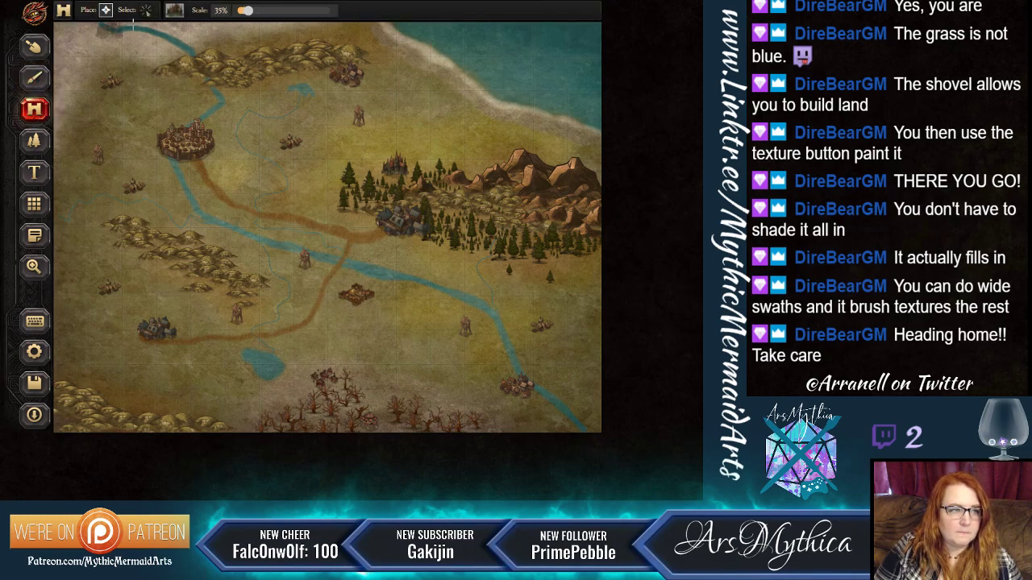
{"action": "left_click", "coordinate": [175, 11]}
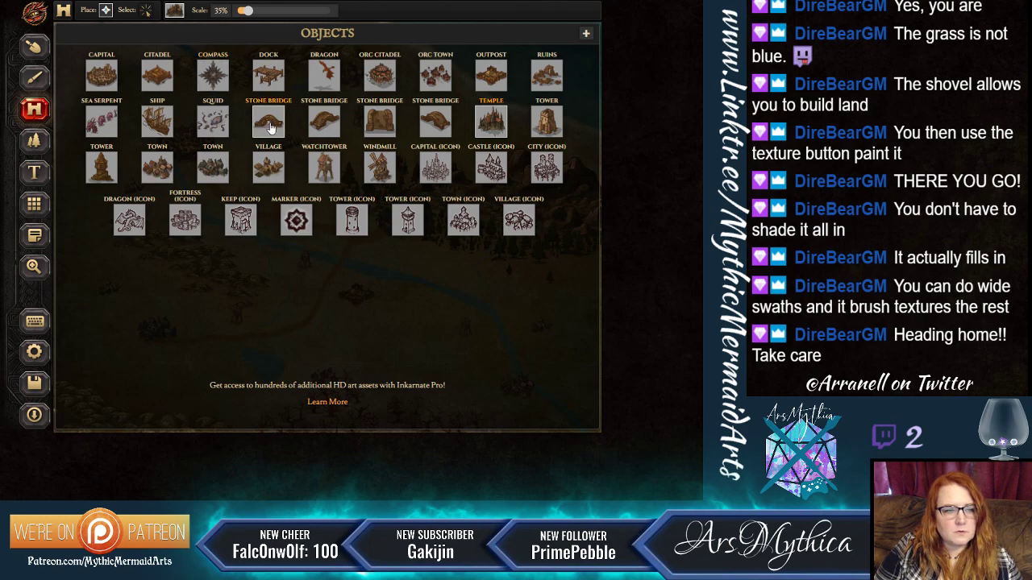
{"action": "left_click", "coordinate": [433, 123]}
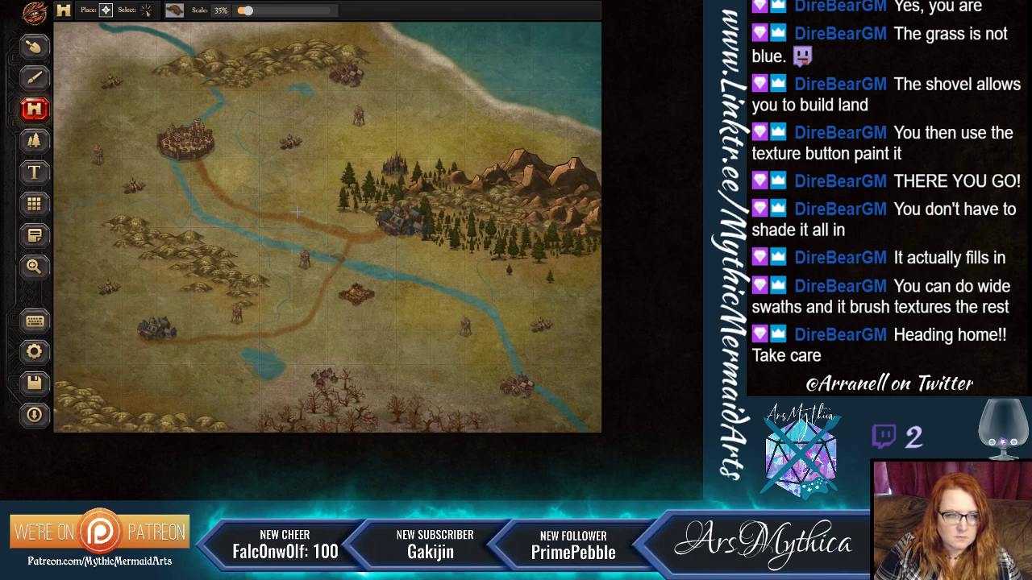
{"action": "left_click", "coordinate": [174, 10]}
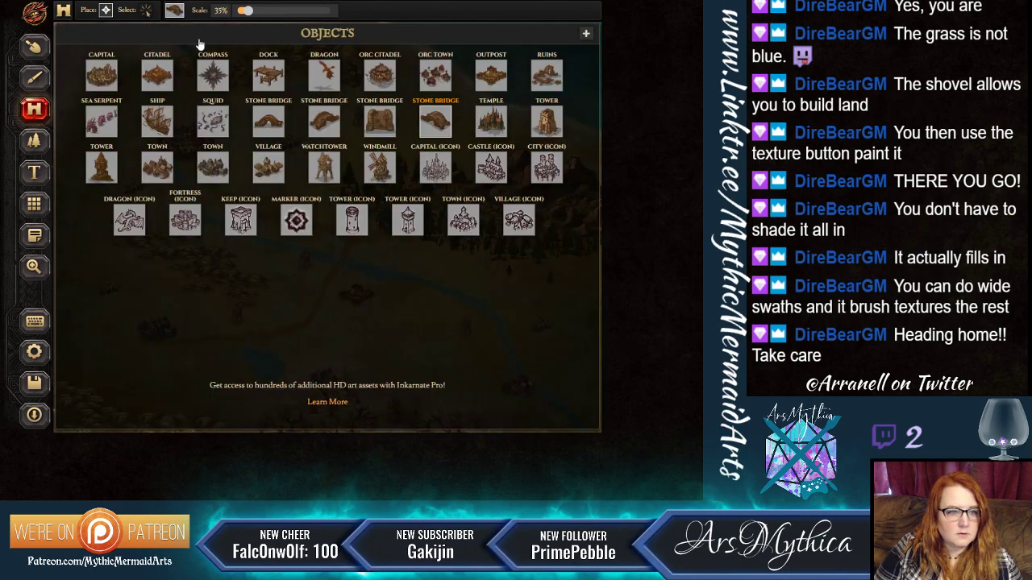
{"action": "left_click", "coordinate": [334, 127]}
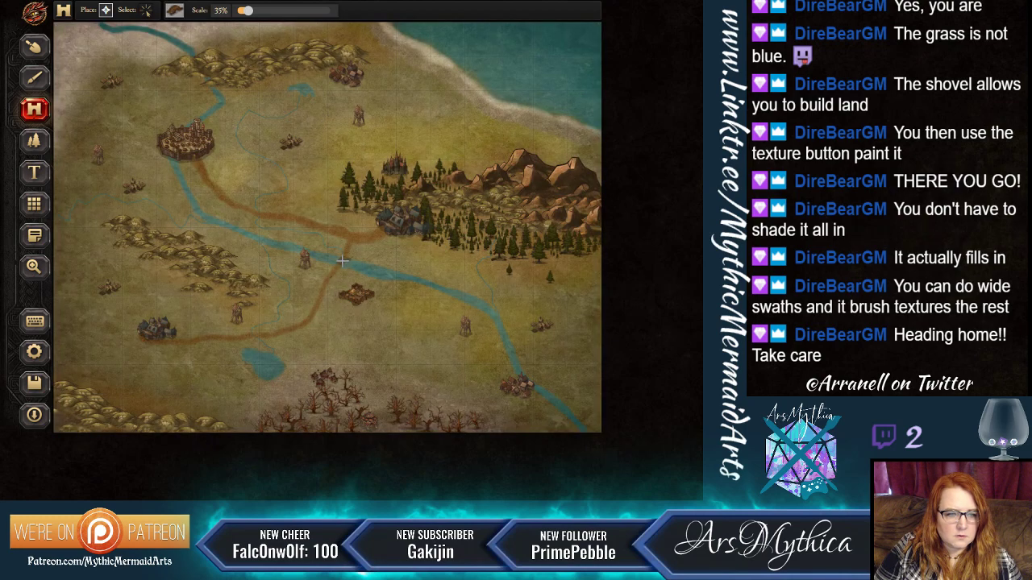
{"action": "left_click_drag", "start_coordinate": [245, 11], "coordinate": [252, 10]}
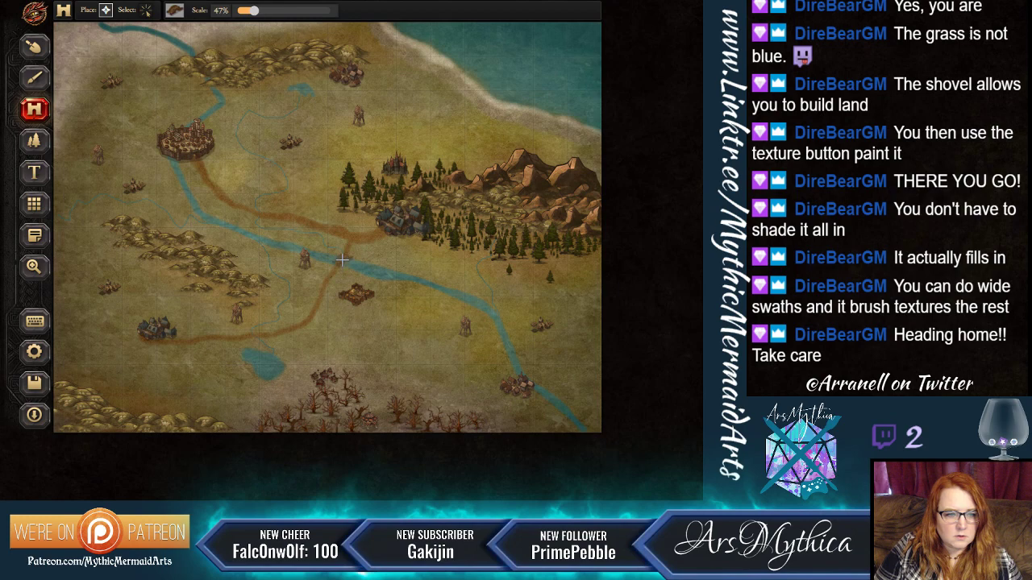
{"action": "left_click_drag", "start_coordinate": [251, 11], "coordinate": [263, 10]}
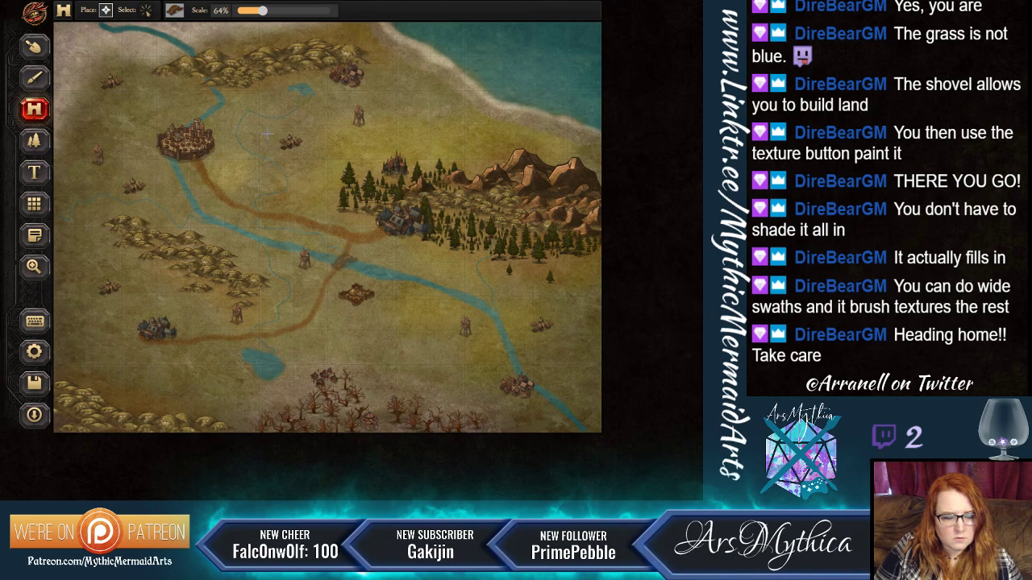
{"action": "left_click_drag", "start_coordinate": [262, 10], "coordinate": [267, 11]}
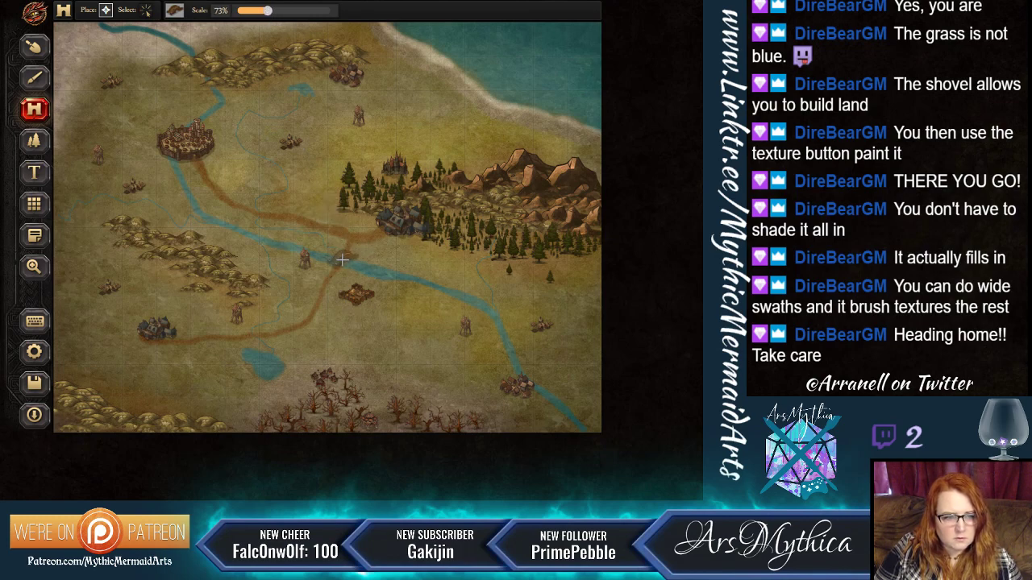
{"action": "left_click", "coordinate": [274, 13]}
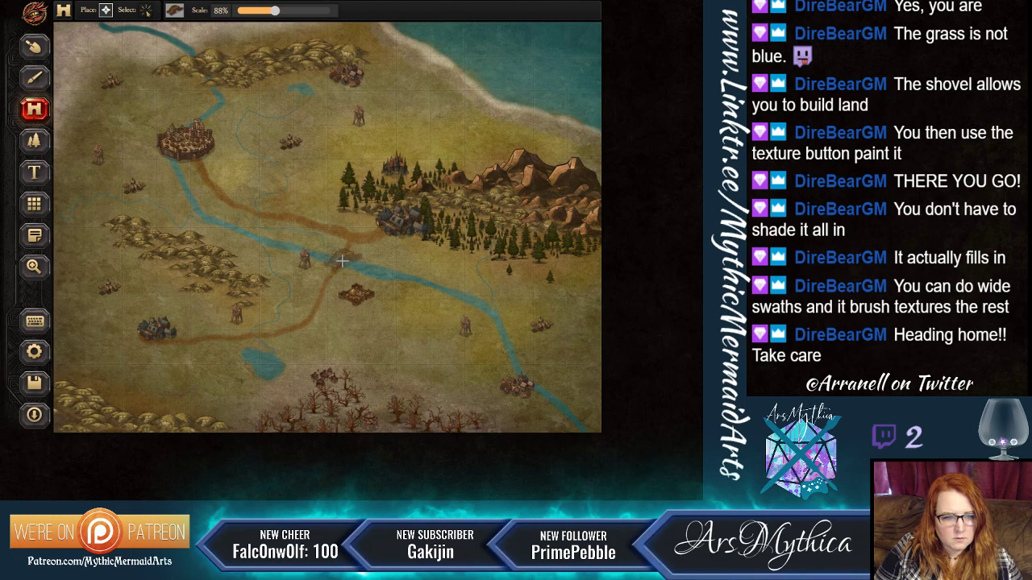
{"action": "left_click", "coordinate": [340, 260]}
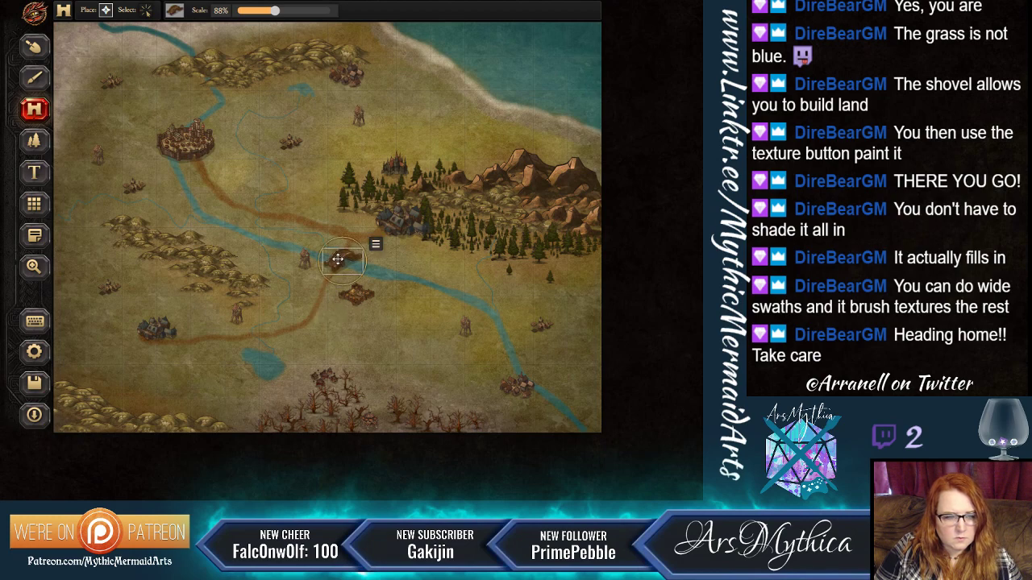
{"action": "left_click_drag", "start_coordinate": [338, 260], "coordinate": [341, 261]}
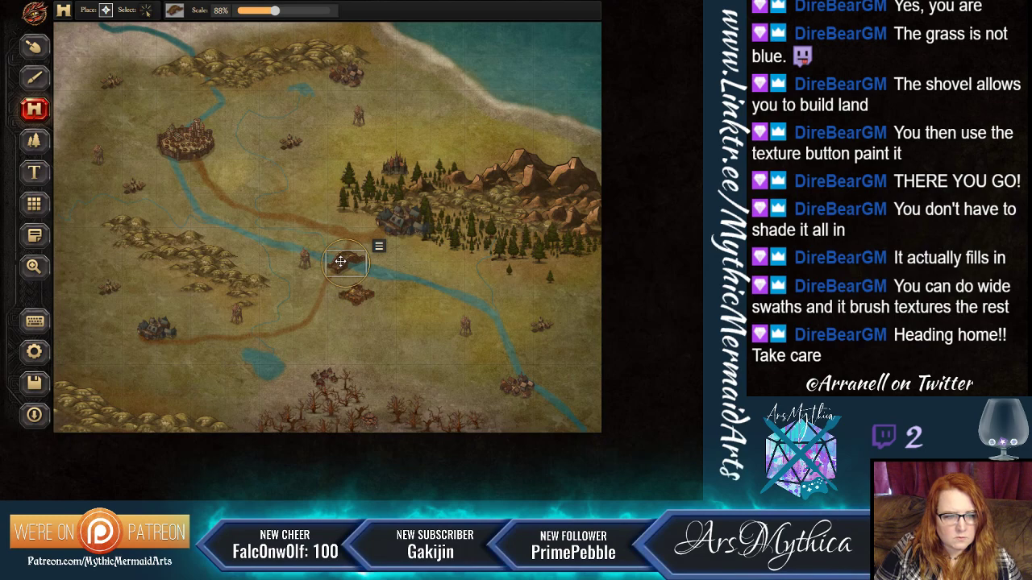
Paint over the short road stretch between the bridge's north end and the forest town road with Land-3 at size 15.
{"action": "left_click", "coordinate": [34, 78]}
{"action": "left_click", "coordinate": [86, 12]}
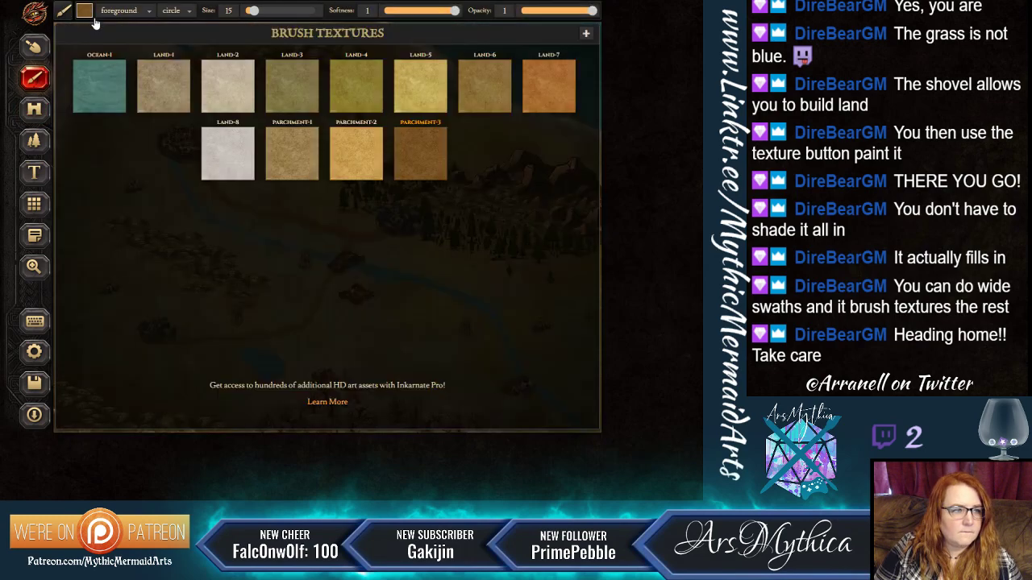
{"action": "left_click", "coordinate": [293, 105]}
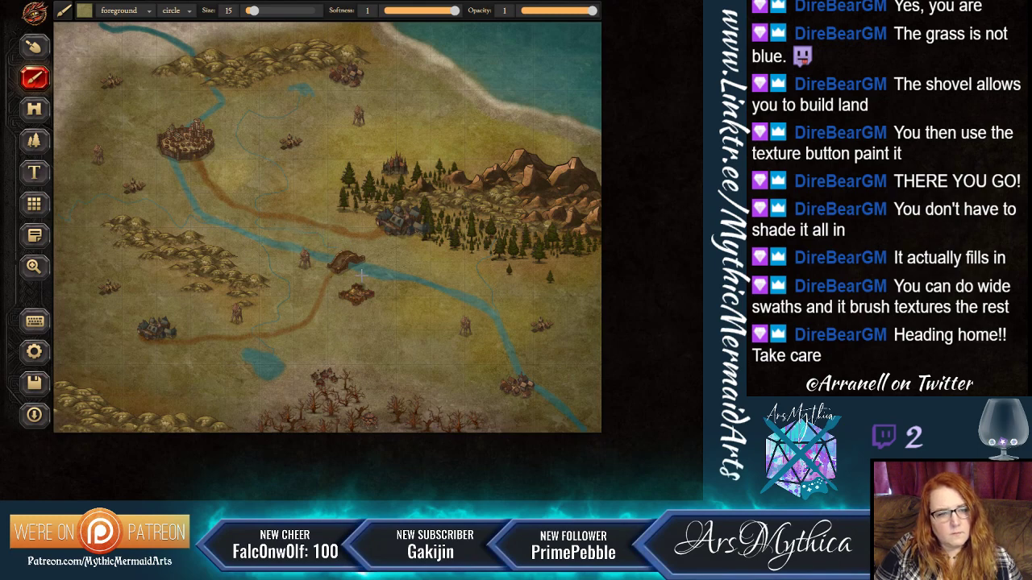
Paint size 15 Parchment-3 roads from the forest town to the bridge and from the southern approach around the settlement just below it.
{"action": "left_click", "coordinate": [84, 10]}
{"action": "left_click", "coordinate": [419, 161]}
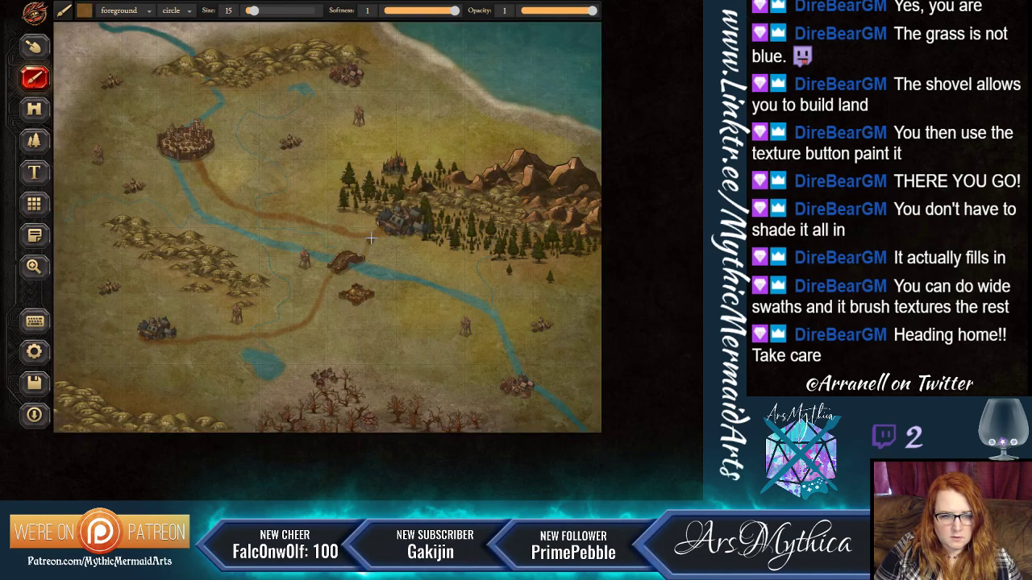
{"action": "left_click_drag", "start_coordinate": [379, 231], "coordinate": [363, 258]}
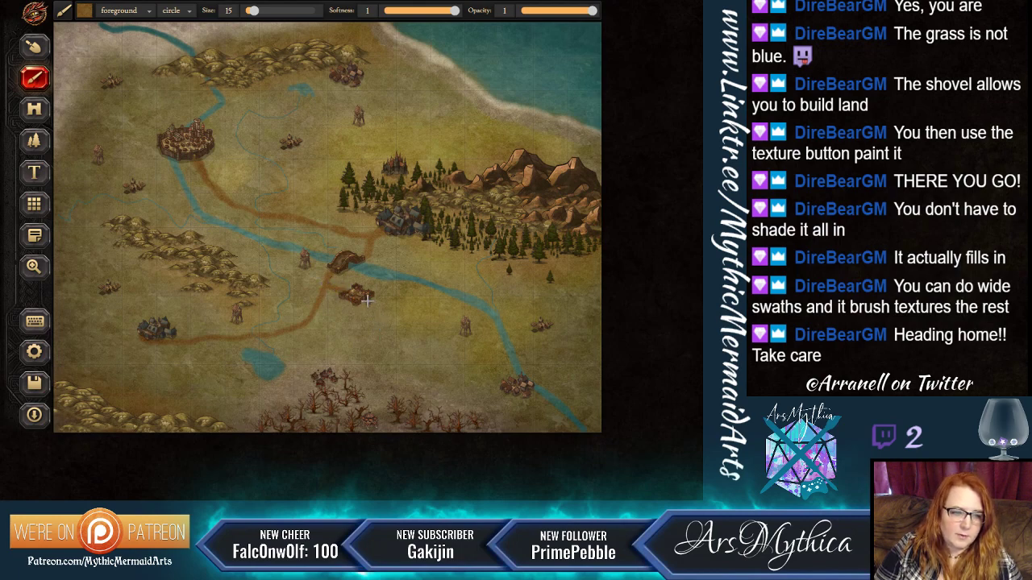
{"action": "mouse_move", "coordinate": [366, 303]}
{"action": "left_mouse_down"}
{"action": "mouse_move", "coordinate": [352, 318]}
{"action": "mouse_move", "coordinate": [335, 311]}
{"action": "mouse_move", "coordinate": [334, 294]}
{"action": "left_mouse_up"}
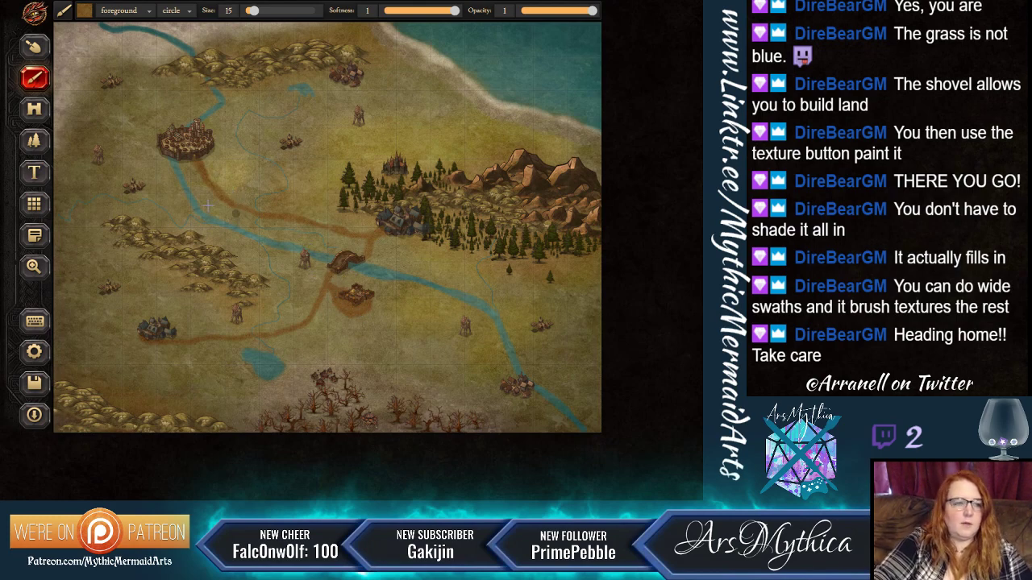
Move the walled city southeast, clear of the river.
{"action": "left_click", "coordinate": [33, 108]}
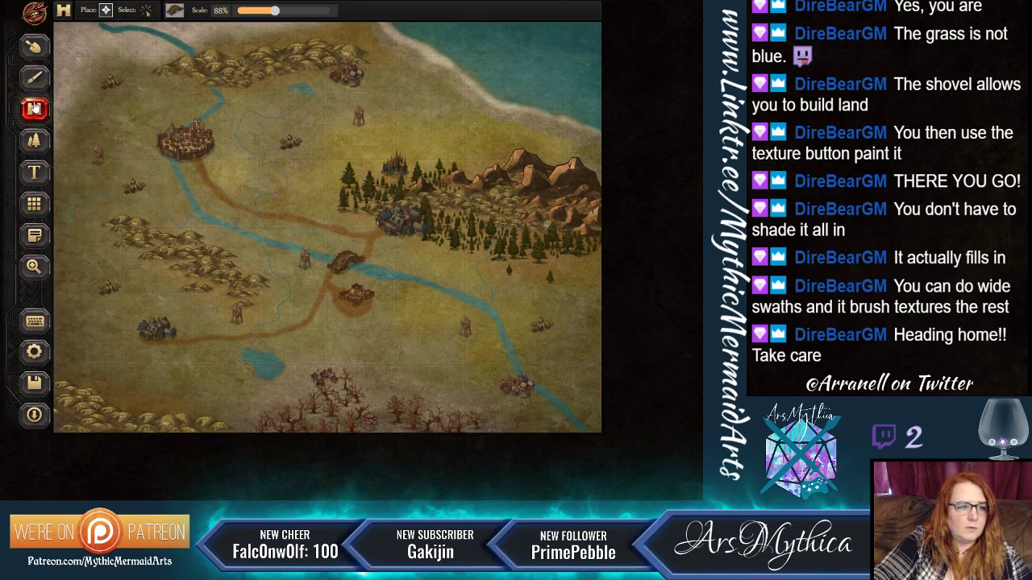
{"action": "left_click", "coordinate": [146, 10]}
{"action": "left_click", "coordinate": [192, 142]}
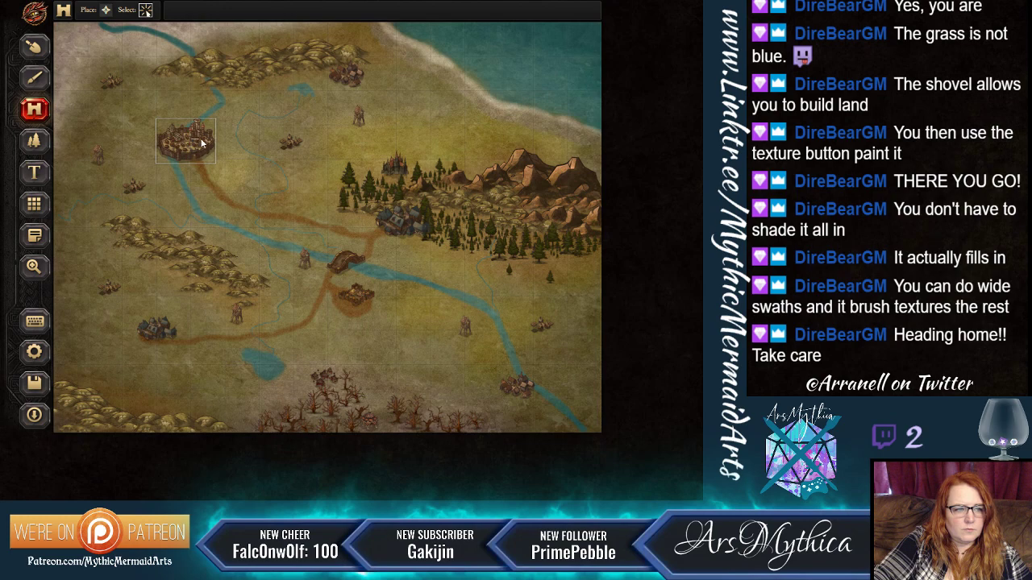
{"action": "left_click", "coordinate": [205, 142]}
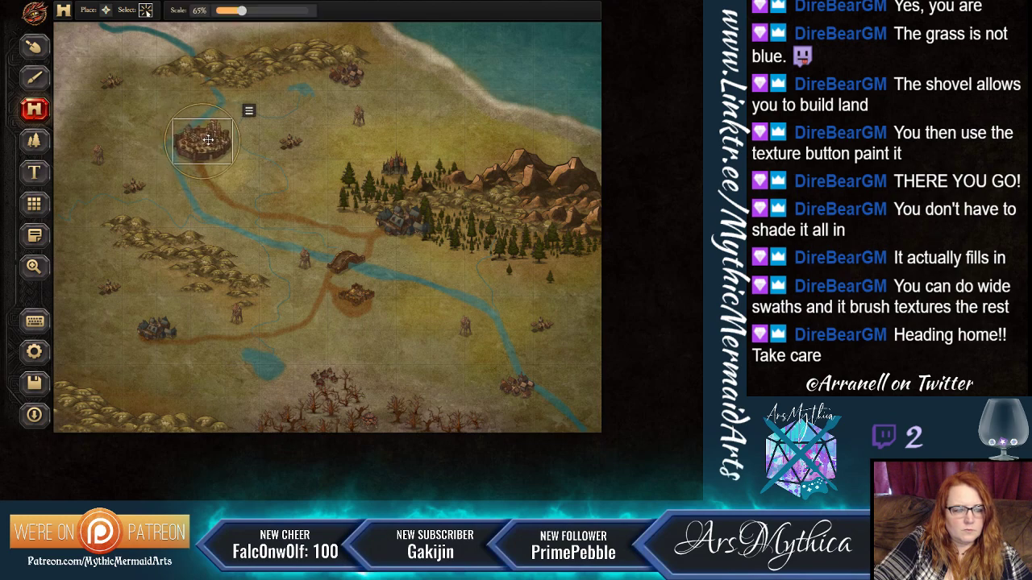
{"action": "mouse_move", "coordinate": [205, 145]}
{"action": "left_mouse_down"}
{"action": "mouse_move", "coordinate": [231, 143]}
{"action": "mouse_move", "coordinate": [197, 139]}
{"action": "mouse_move", "coordinate": [227, 154]}
{"action": "left_mouse_up"}
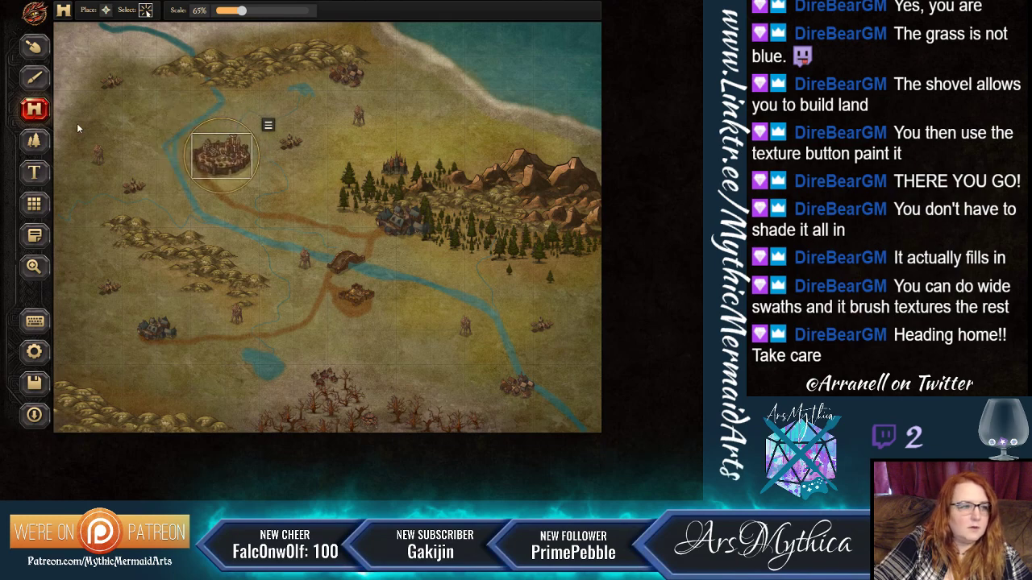
Paint over the river bend at the walled city's original site with Land-3 at brush size 15.
{"action": "left_click", "coordinate": [34, 78]}
{"action": "left_click", "coordinate": [84, 10]}
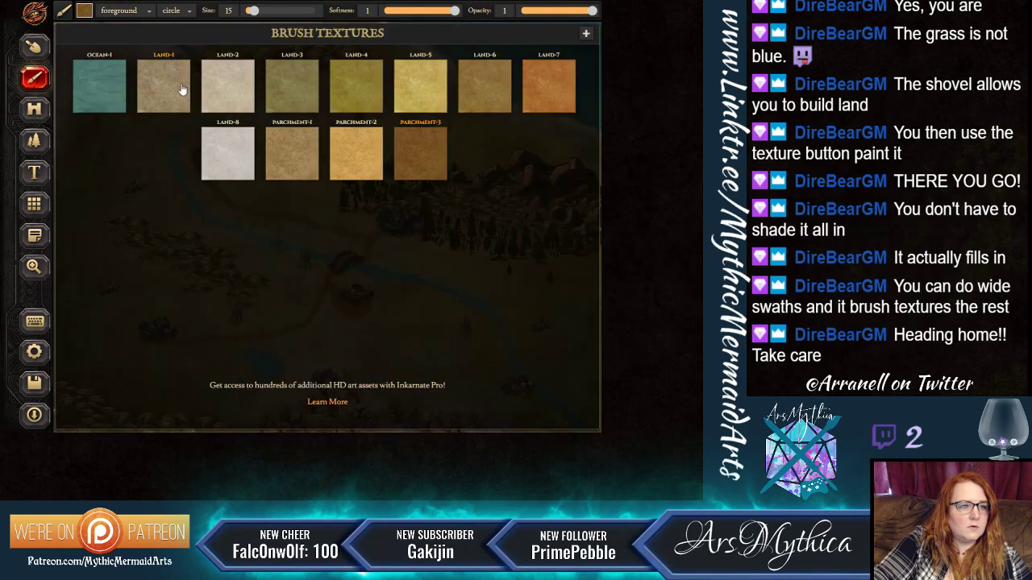
{"action": "left_click", "coordinate": [290, 92]}
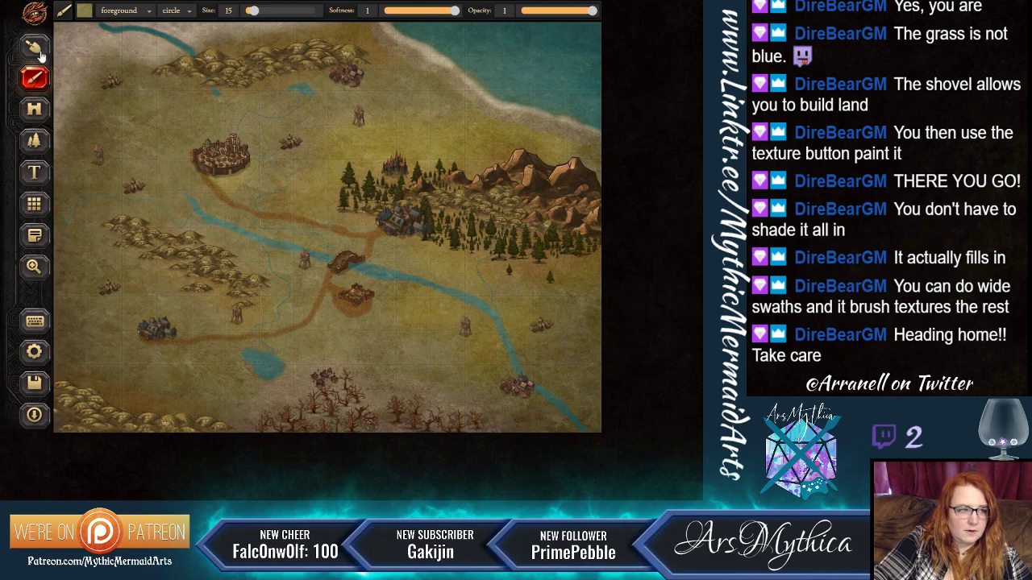
Move the walled city back northwest to the north end of its road.
{"action": "left_click", "coordinate": [36, 109]}
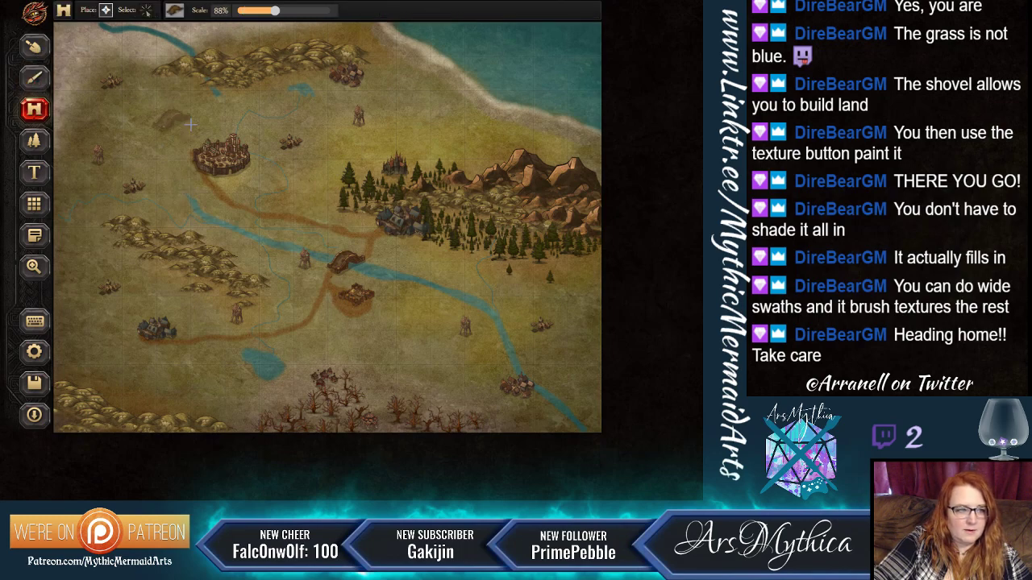
{"action": "left_click", "coordinate": [219, 160]}
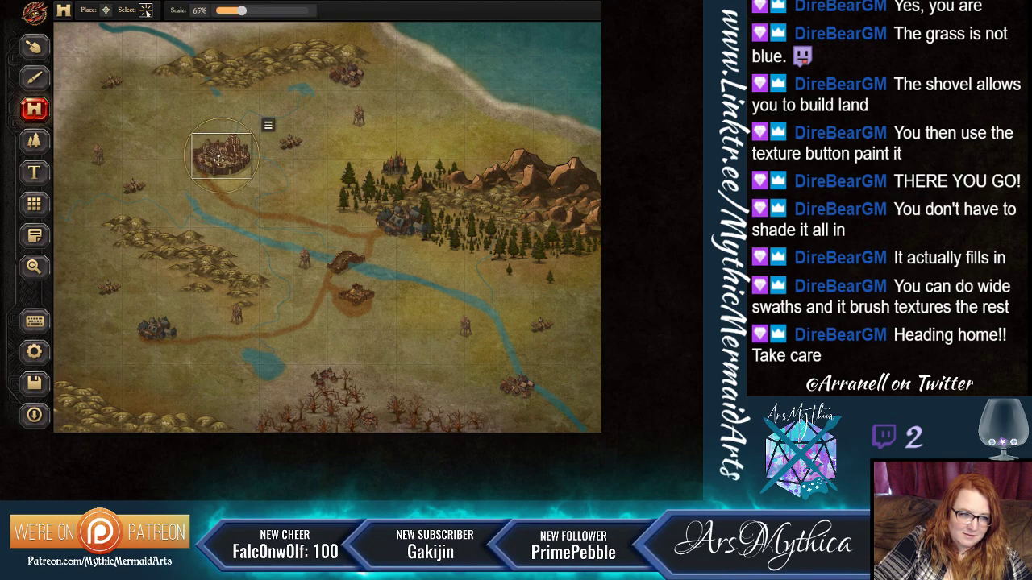
{"action": "left_click_drag", "start_coordinate": [220, 160], "coordinate": [186, 142]}
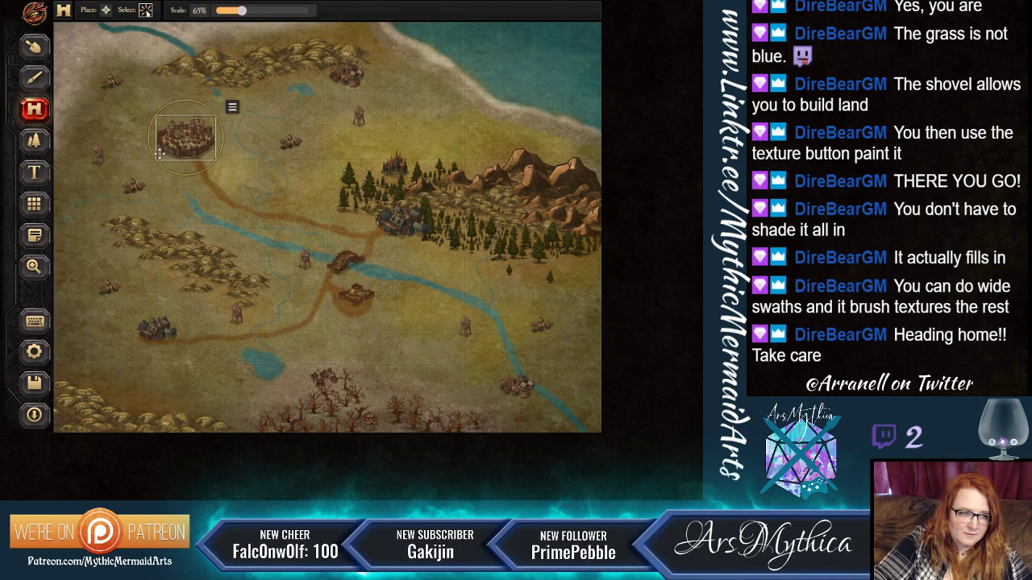
Paint a new Ocean-1 river course at brush size 15, curving around the west side of the walled city to rejoin the main river.
{"action": "left_click", "coordinate": [34, 78]}
{"action": "left_click", "coordinate": [84, 10]}
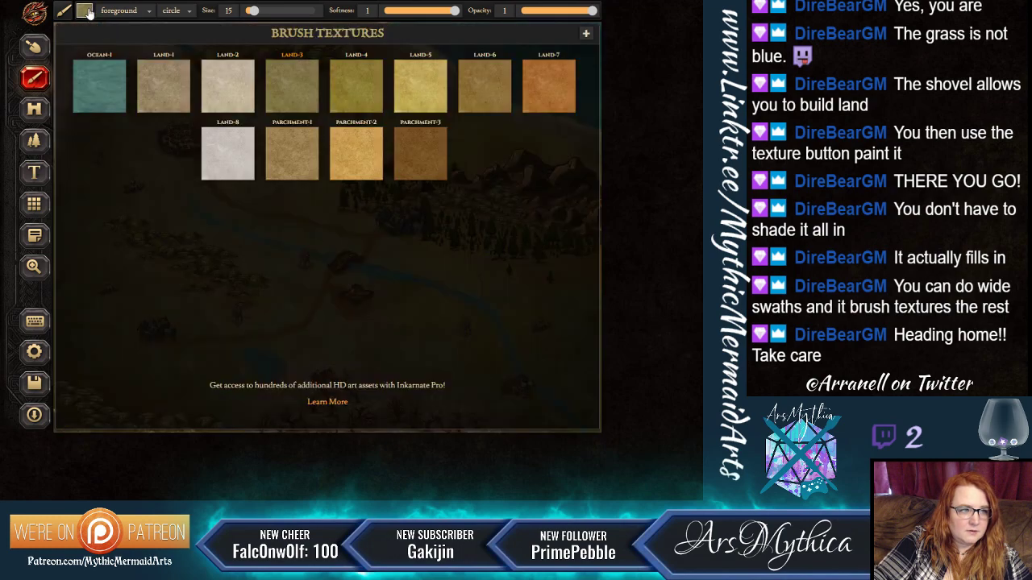
{"action": "left_click", "coordinate": [110, 90]}
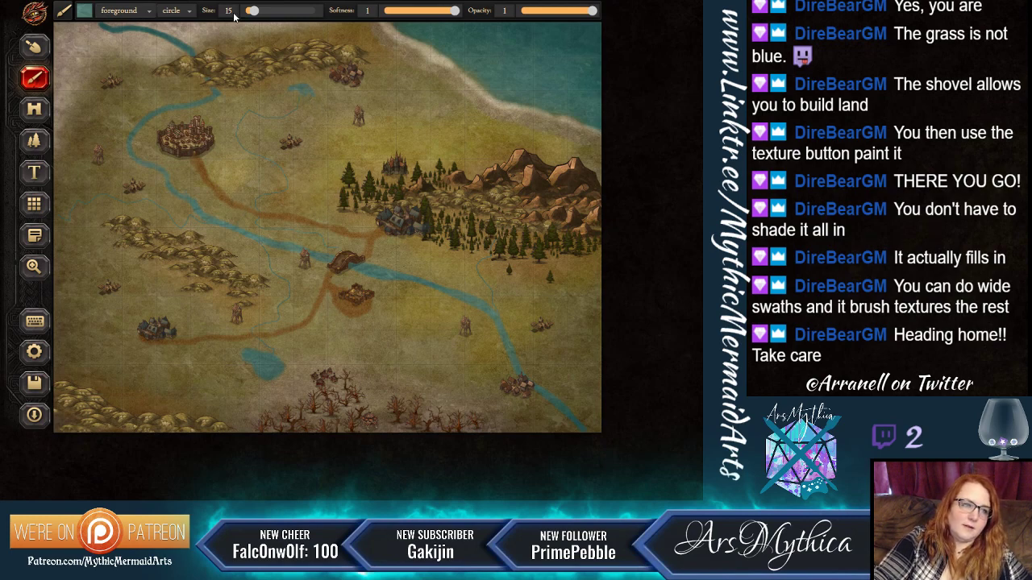
Paint the winding stream east of the walled city from the small northern pond to the main river with Ocean-1 at size 8.
{"action": "scroll", "coordinate": [283, 103], "scroll_direction": "down", "scroll_amount": 4}
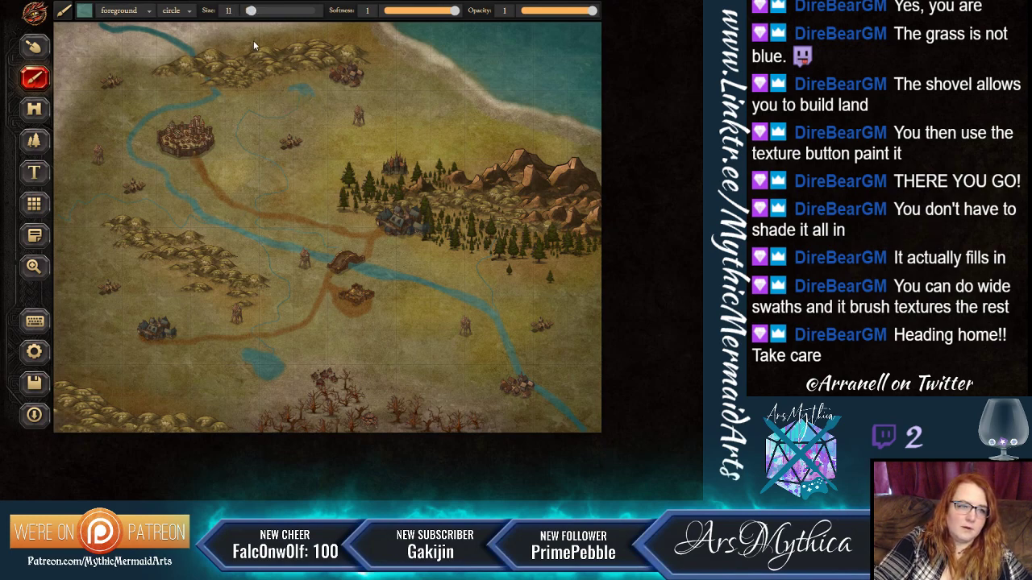
{"action": "left_click_drag", "start_coordinate": [251, 10], "coordinate": [250, 11]}
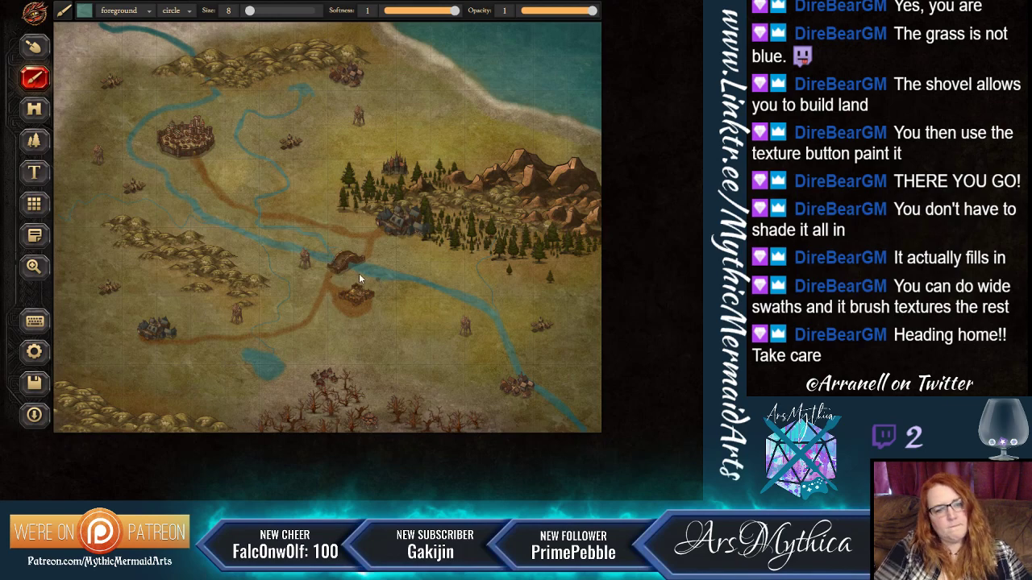
{"action": "left_click", "coordinate": [84, 10]}
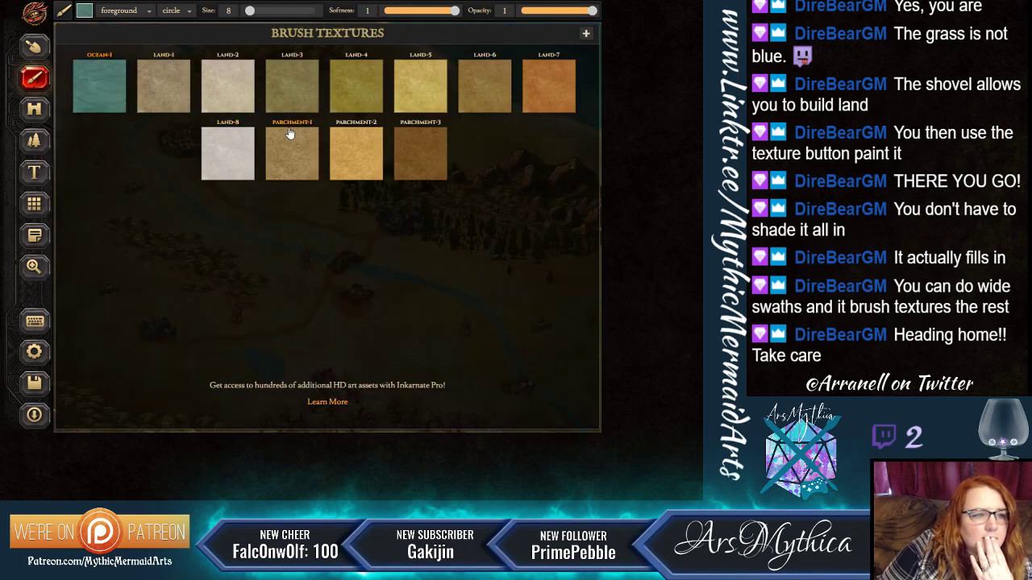
{"action": "left_click", "coordinate": [338, 90]}
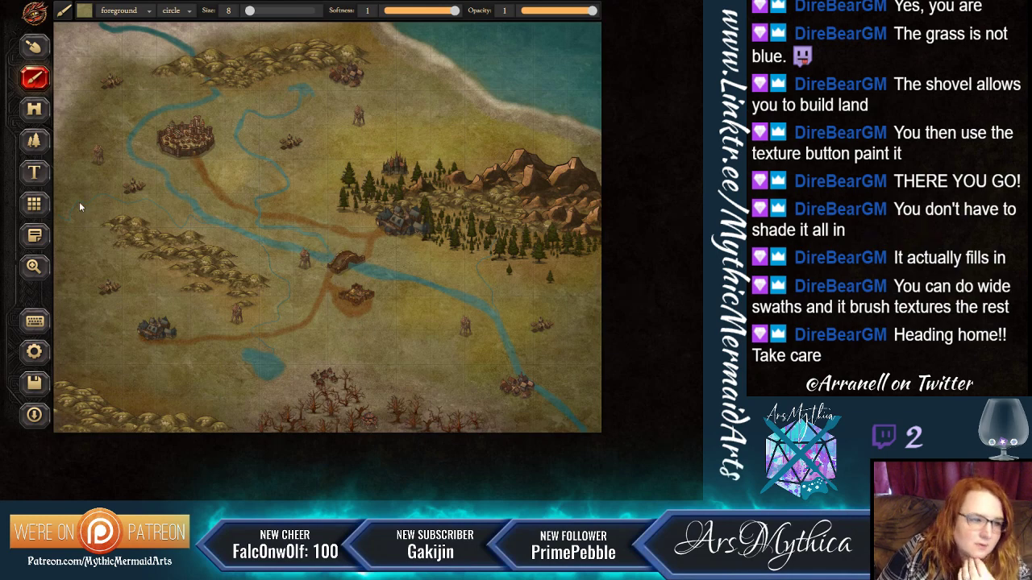
Place an upright-facing stone bridge at 66% scale where the eastern stream crosses the walled city's road.
{"action": "left_click", "coordinate": [34, 109]}
{"action": "left_click", "coordinate": [173, 10]}
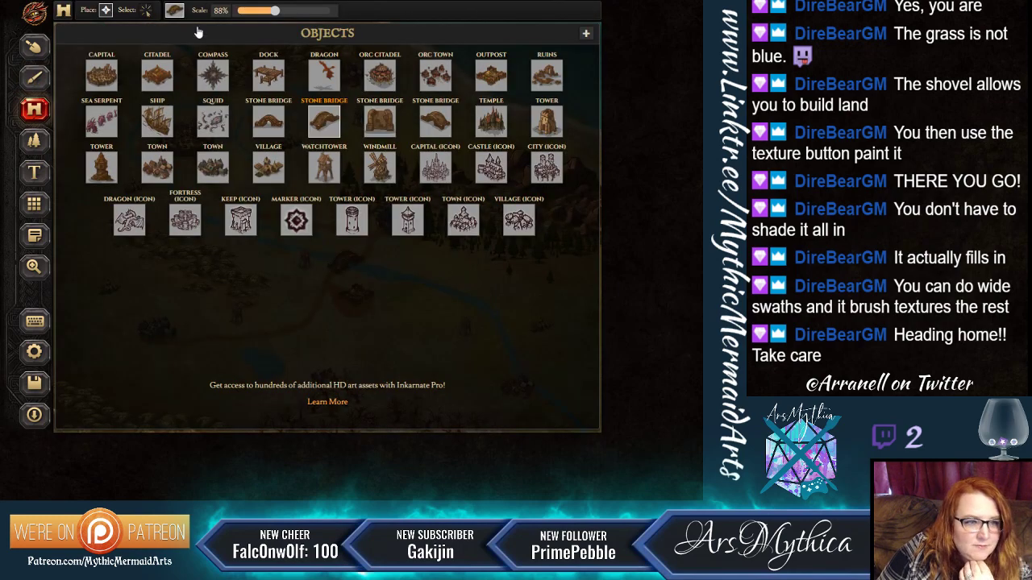
{"action": "left_click", "coordinate": [269, 121]}
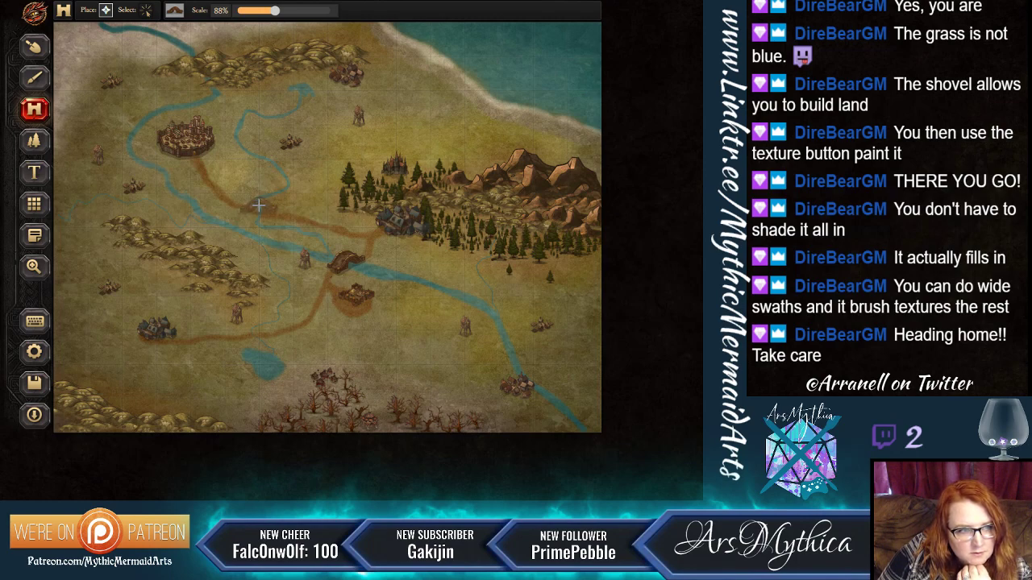
{"action": "left_click_drag", "start_coordinate": [275, 10], "coordinate": [264, 11]}
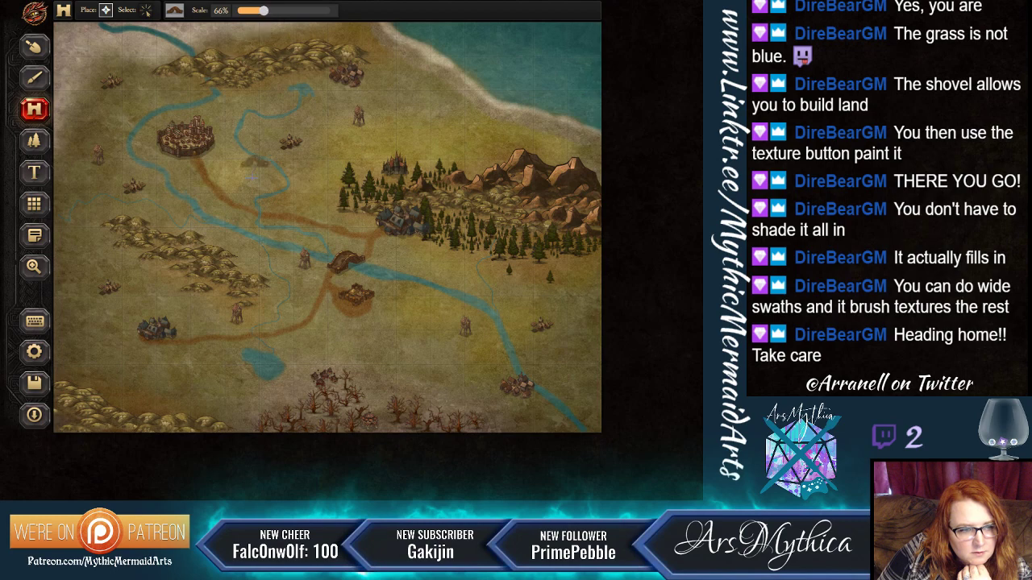
{"action": "left_click", "coordinate": [258, 207]}
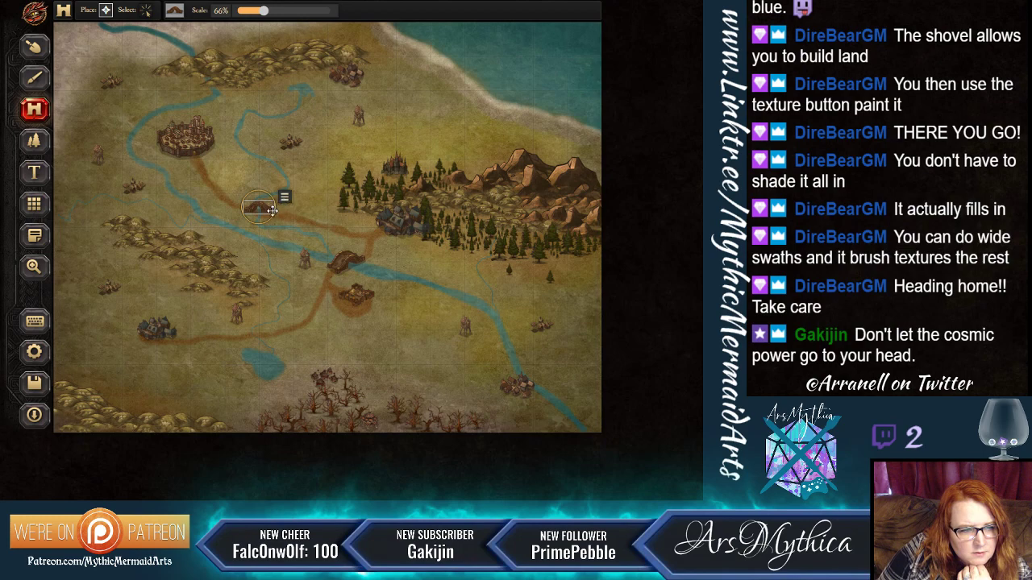
Pull the duplicate stone bridge off the small northern river crossing and delete it.
{"action": "left_click_drag", "start_coordinate": [272, 211], "coordinate": [328, 176]}
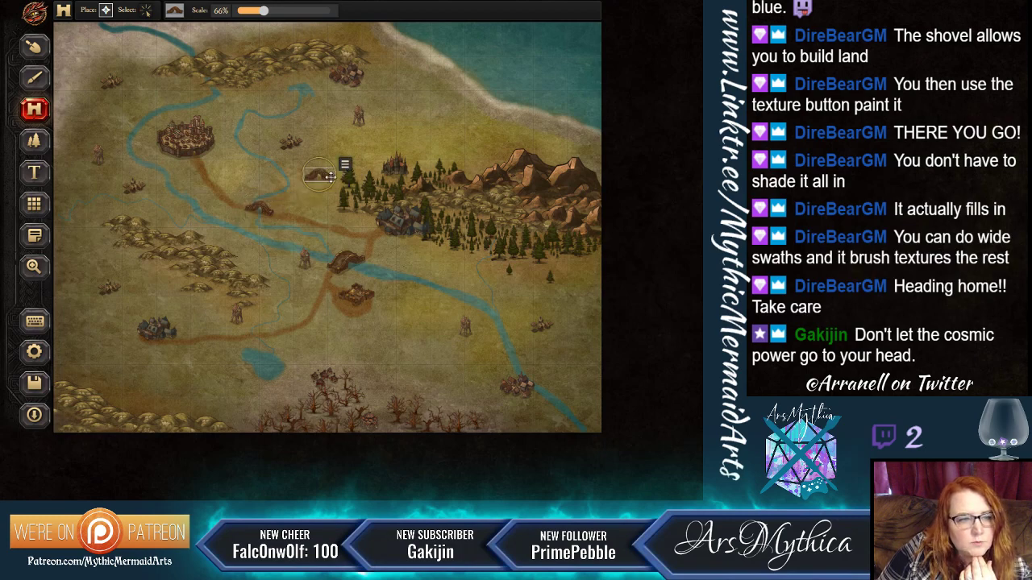
{"action": "left_click", "coordinate": [345, 166]}
{"action": "left_click", "coordinate": [360, 184]}
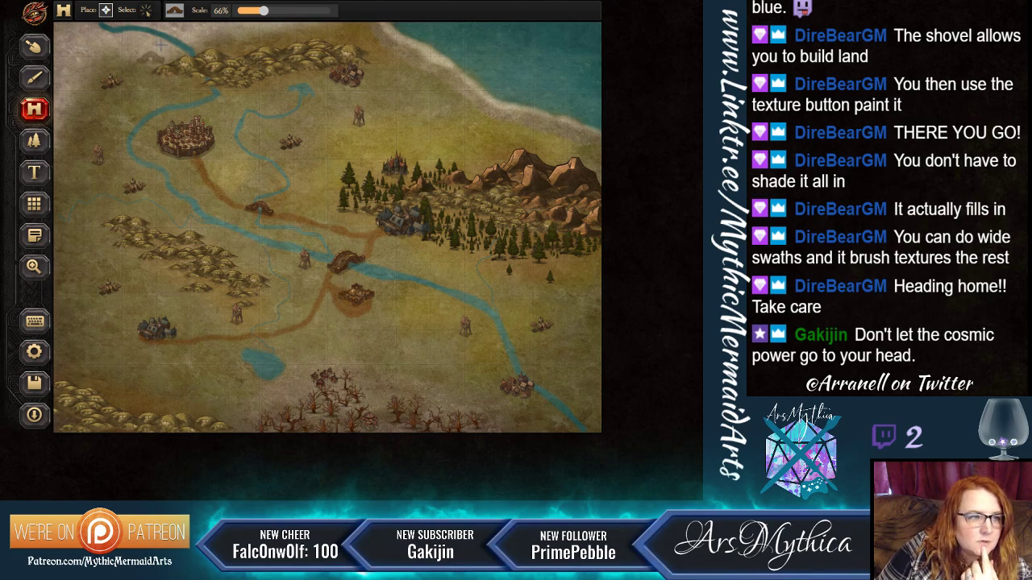
Place a Ship object at 66% scale in the sea near the map's northeast corner.
{"action": "left_click", "coordinate": [175, 11]}
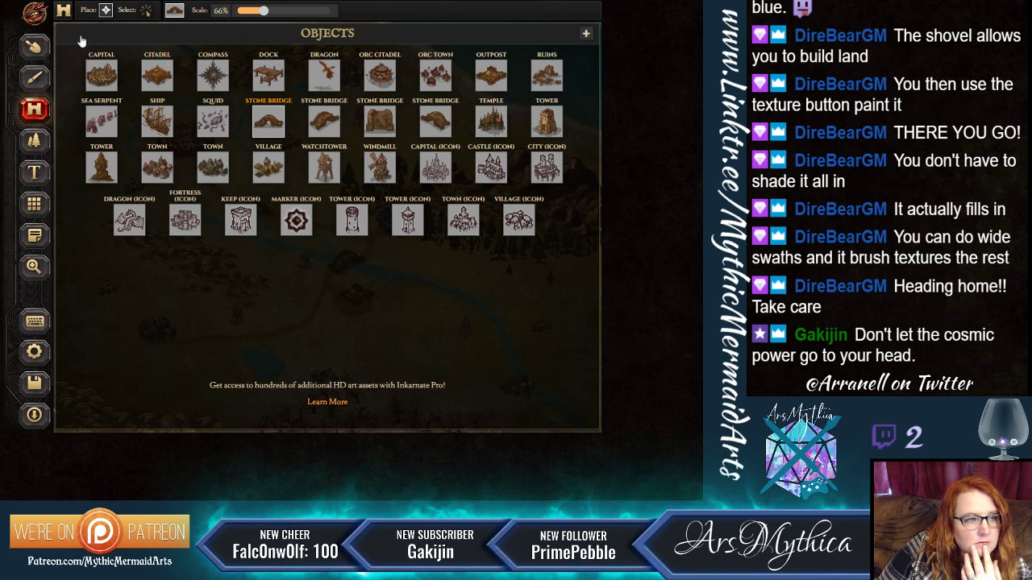
{"action": "left_click", "coordinate": [155, 105]}
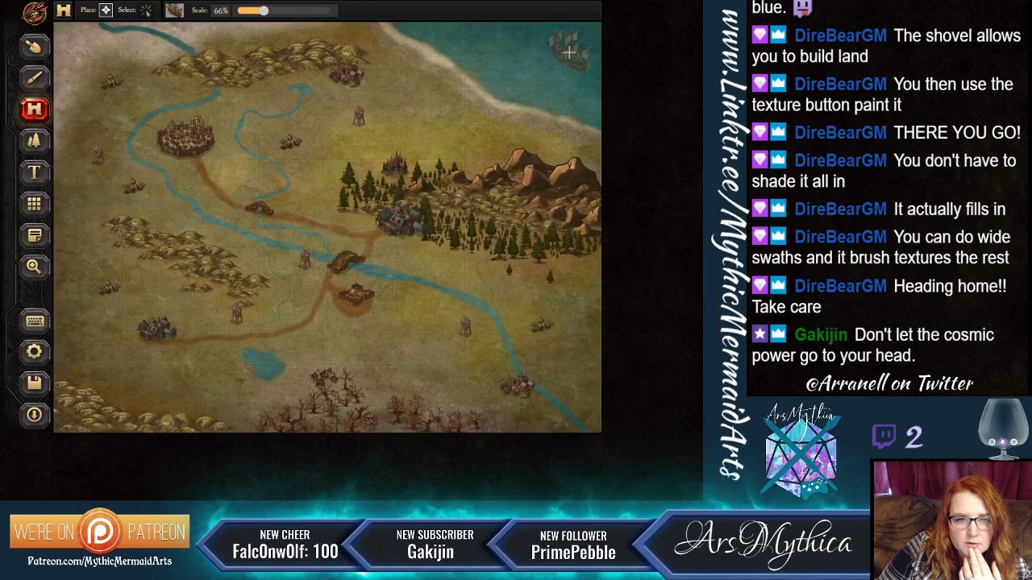
{"action": "left_click", "coordinate": [569, 53]}
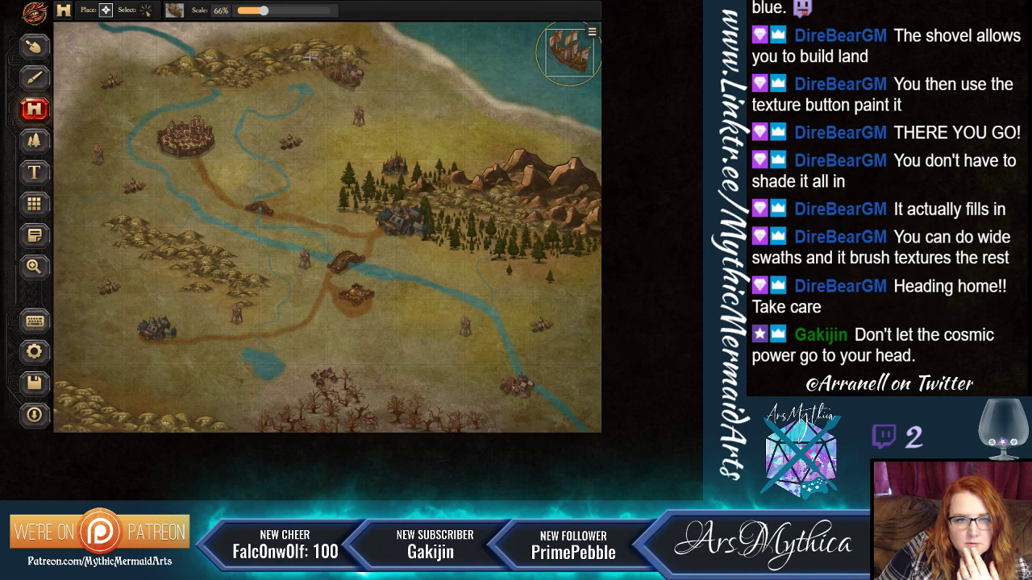
Place a Squid object at 33% scale in the sea just west of the ship and deselect it.
{"action": "left_click", "coordinate": [176, 13]}
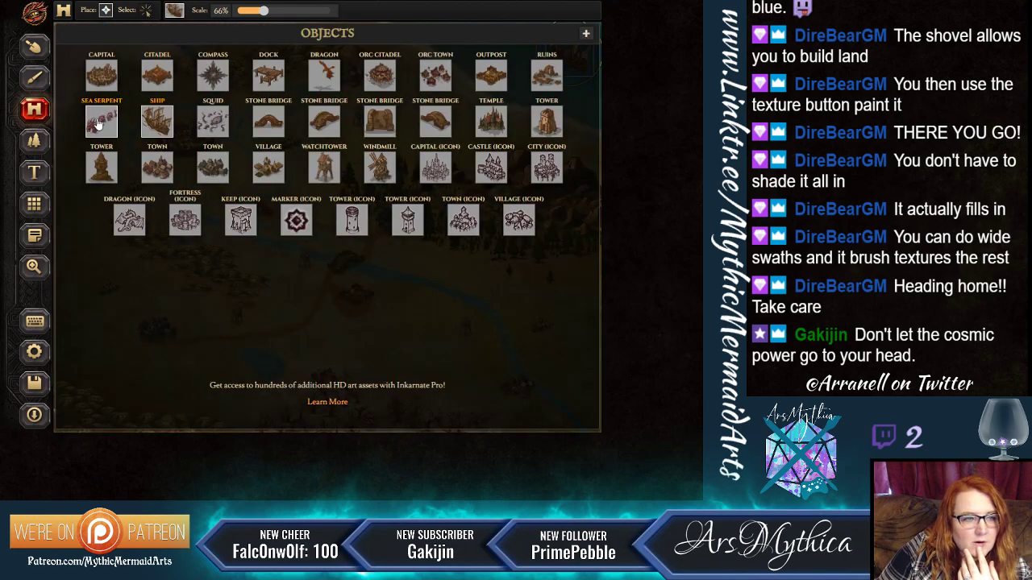
{"action": "left_click", "coordinate": [207, 121]}
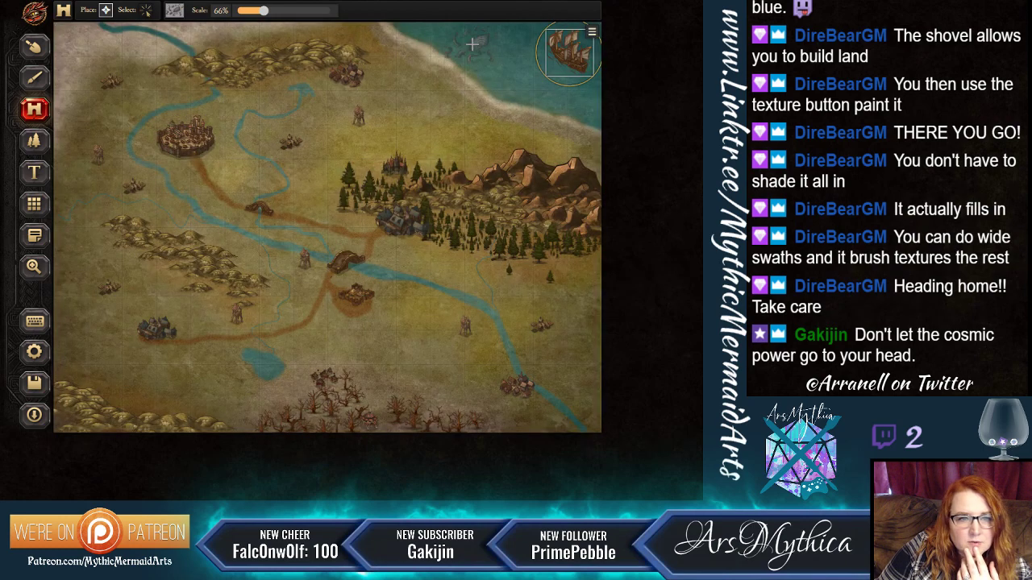
{"action": "mouse_move", "coordinate": [263, 10]}
{"action": "left_mouse_down"}
{"action": "mouse_move", "coordinate": [249, 10]}
{"action": "mouse_move", "coordinate": [267, 12]}
{"action": "left_mouse_up"}
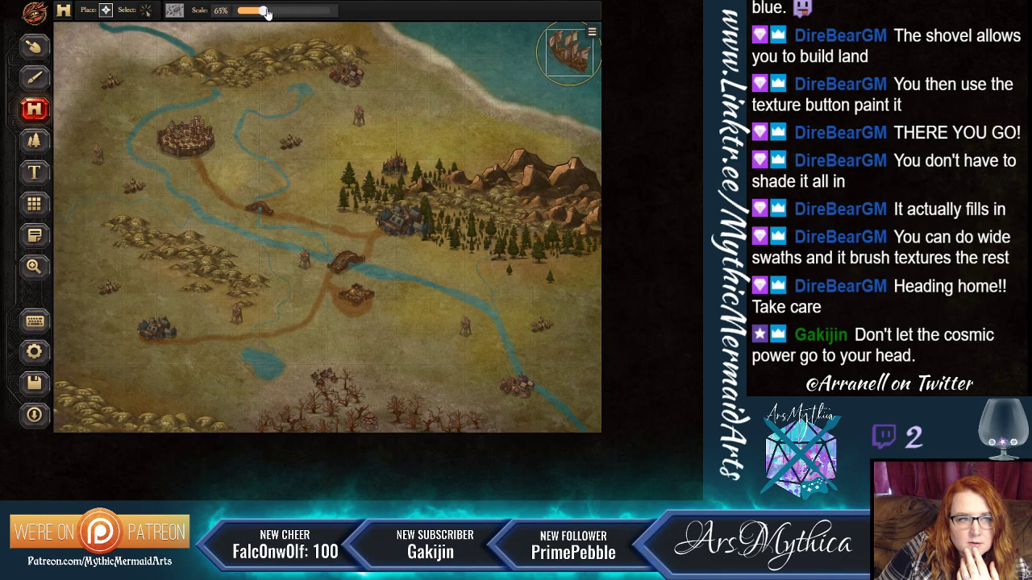
{"action": "left_click", "coordinate": [147, 14]}
{"action": "left_click", "coordinate": [105, 13]}
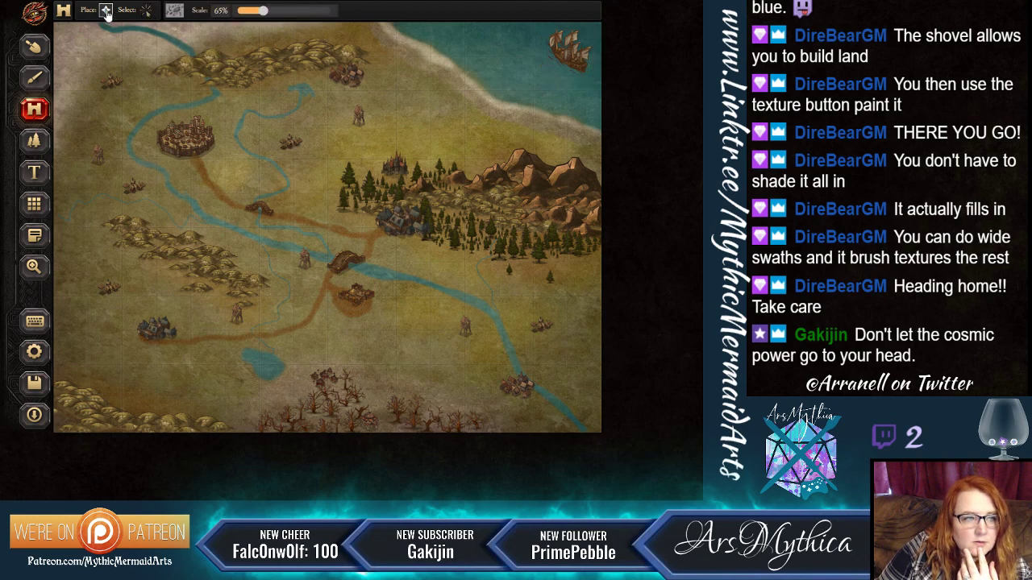
{"action": "left_click", "coordinate": [245, 11]}
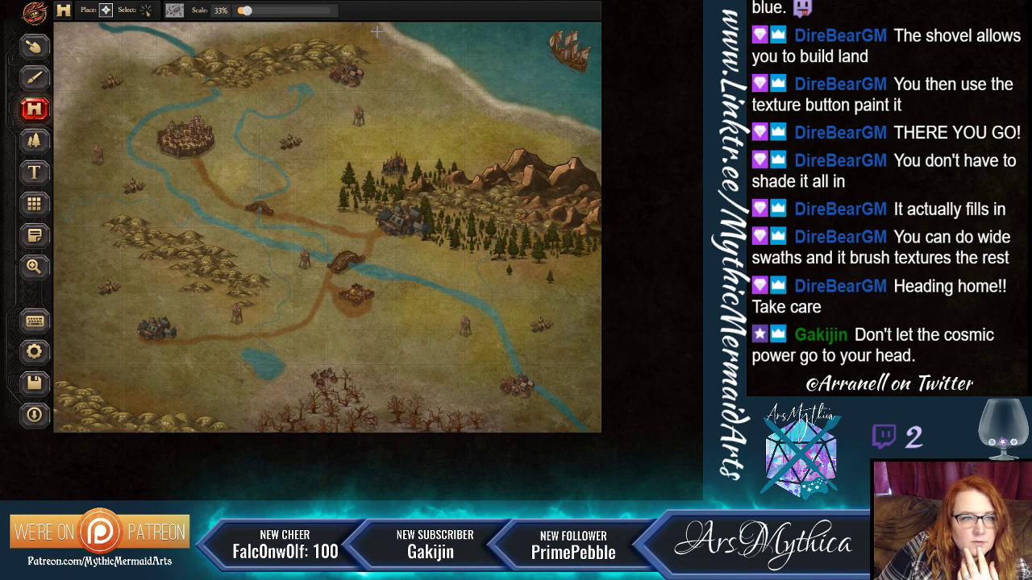
{"action": "left_click", "coordinate": [490, 38]}
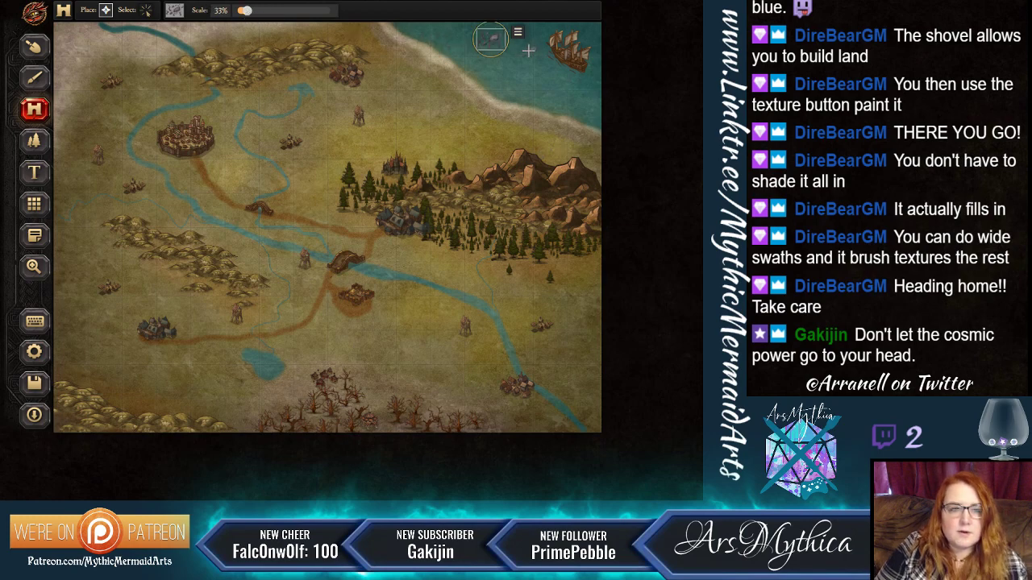
{"action": "mouse_move", "coordinate": [509, 42]}
{"action": "left_mouse_down"}
{"action": "mouse_move", "coordinate": [510, 32]}
{"action": "mouse_move", "coordinate": [506, 47]}
{"action": "left_mouse_up"}
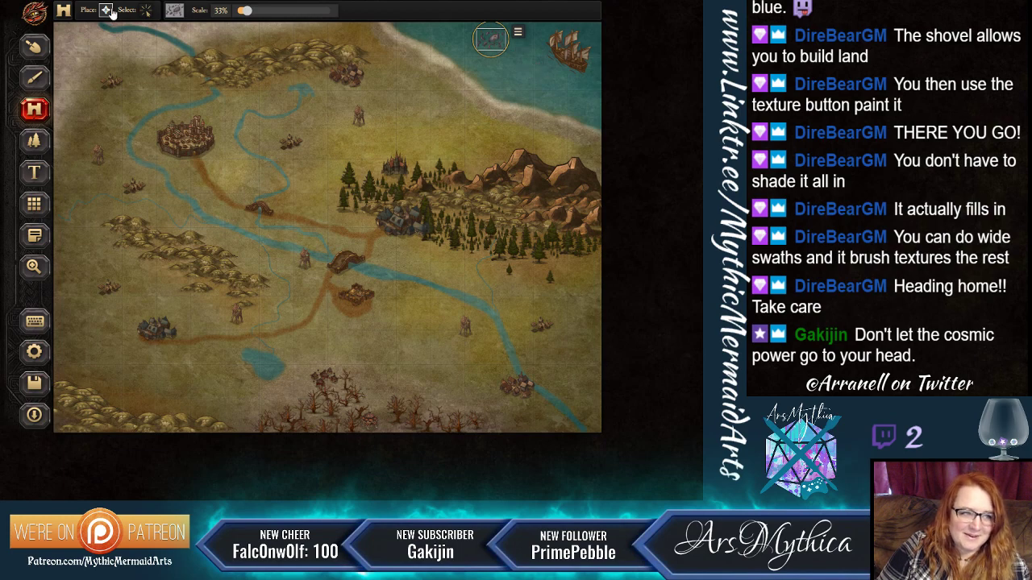
{"action": "left_click", "coordinate": [145, 10]}
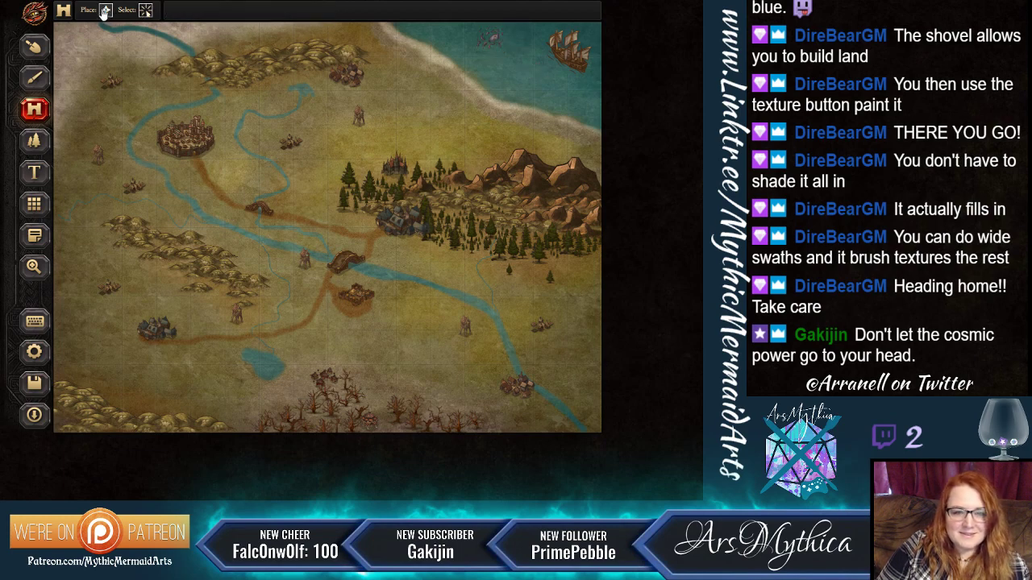
Place a Sea Serpent object at 19% scale in the small southern lake and deselect it.
{"action": "left_click", "coordinate": [106, 10]}
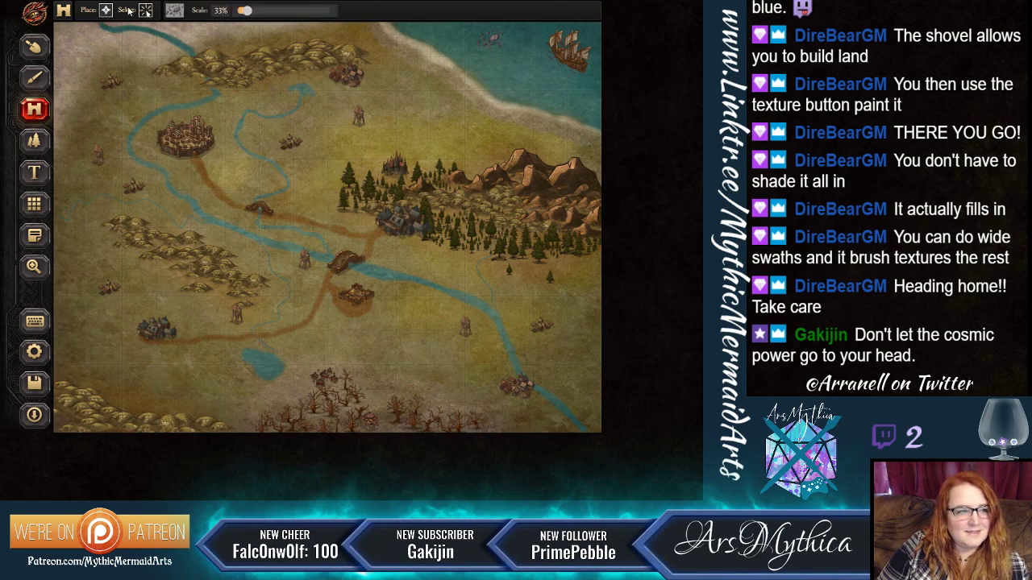
{"action": "left_click", "coordinate": [175, 11]}
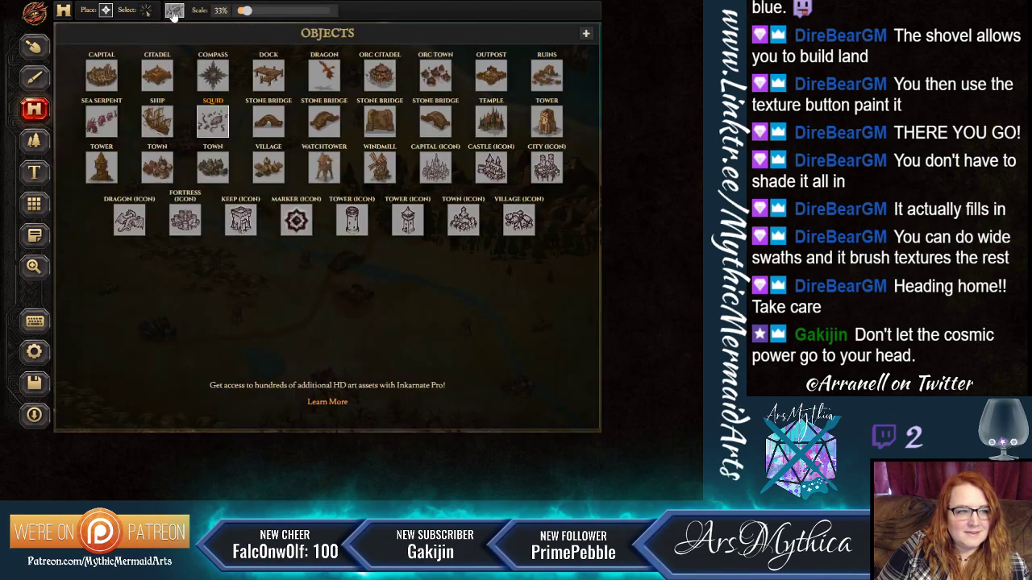
{"action": "left_click", "coordinate": [97, 124]}
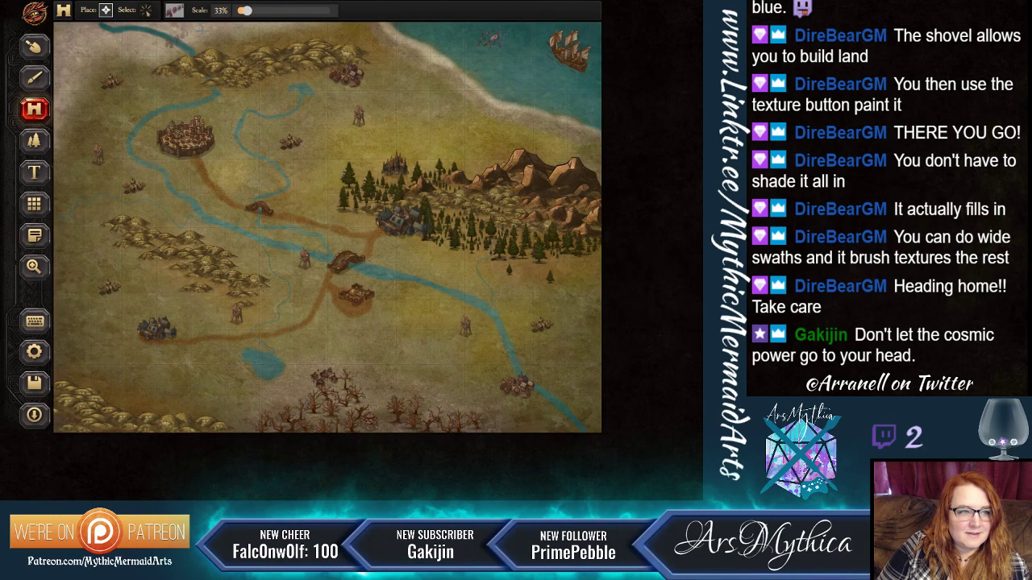
{"action": "left_click_drag", "start_coordinate": [245, 10], "coordinate": [238, 14]}
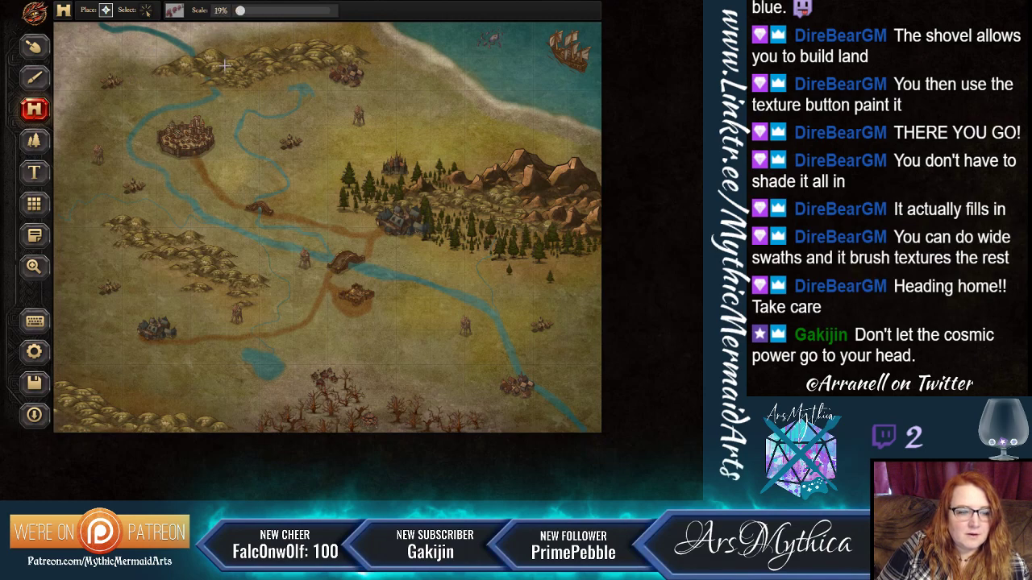
{"action": "left_click", "coordinate": [266, 363]}
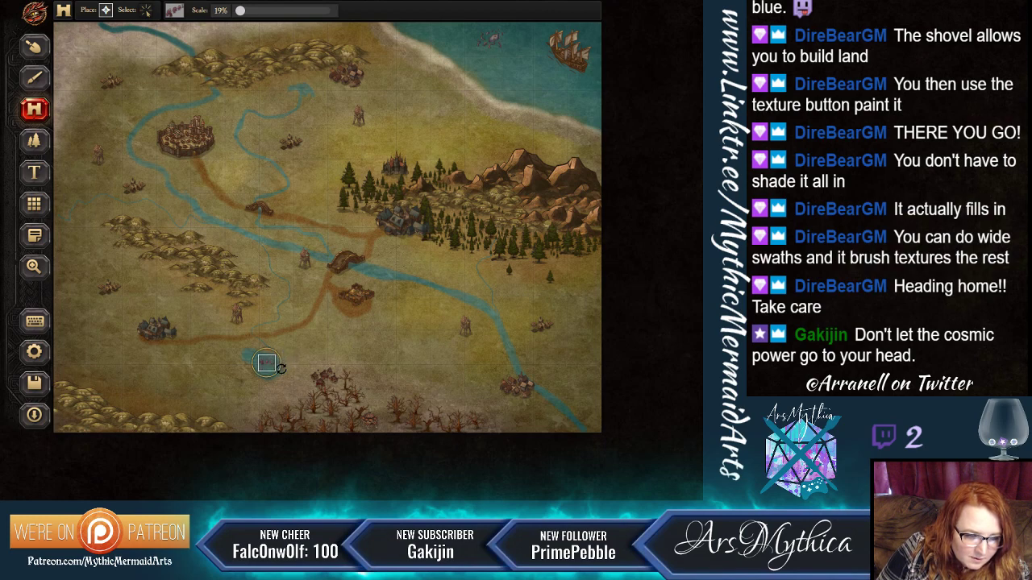
{"action": "left_click_drag", "start_coordinate": [279, 370], "coordinate": [279, 368]}
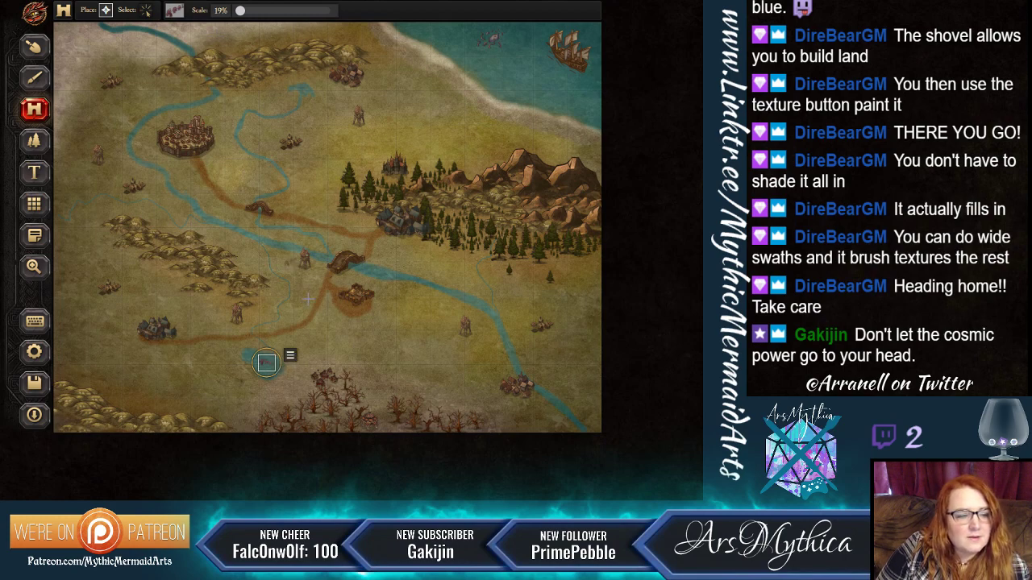
{"action": "left_click", "coordinate": [146, 10]}
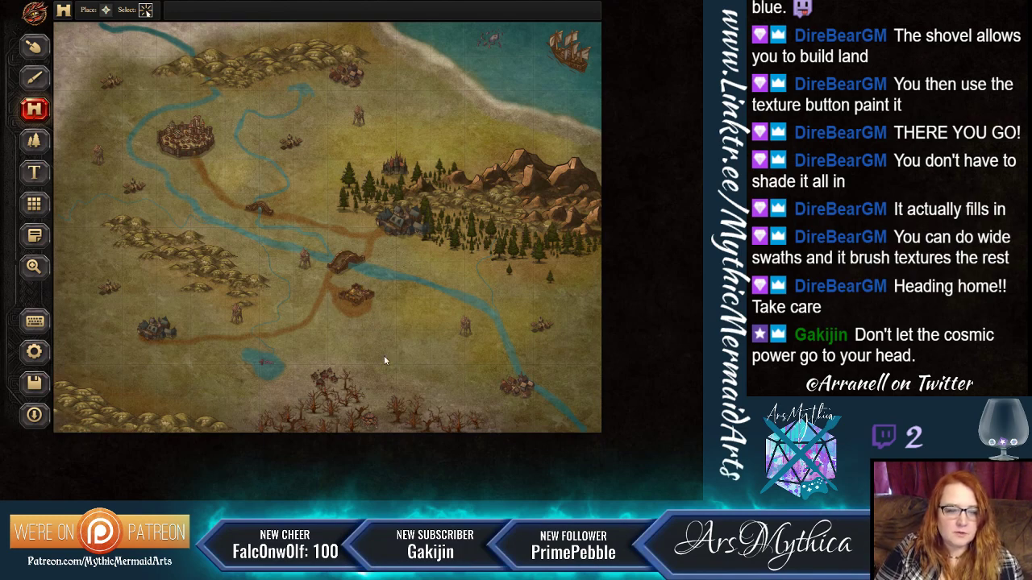
Set the brush to paint the foreground with the Land-6 texture.
{"action": "left_click", "coordinate": [34, 77]}
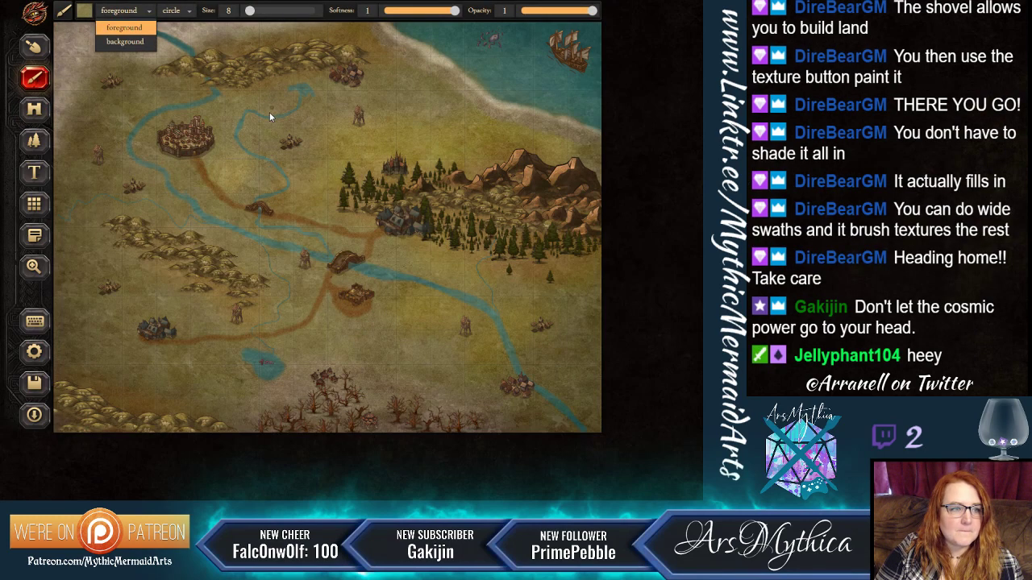
{"action": "left_click", "coordinate": [121, 9]}
{"action": "left_click", "coordinate": [121, 25]}
{"action": "left_click", "coordinate": [84, 10]}
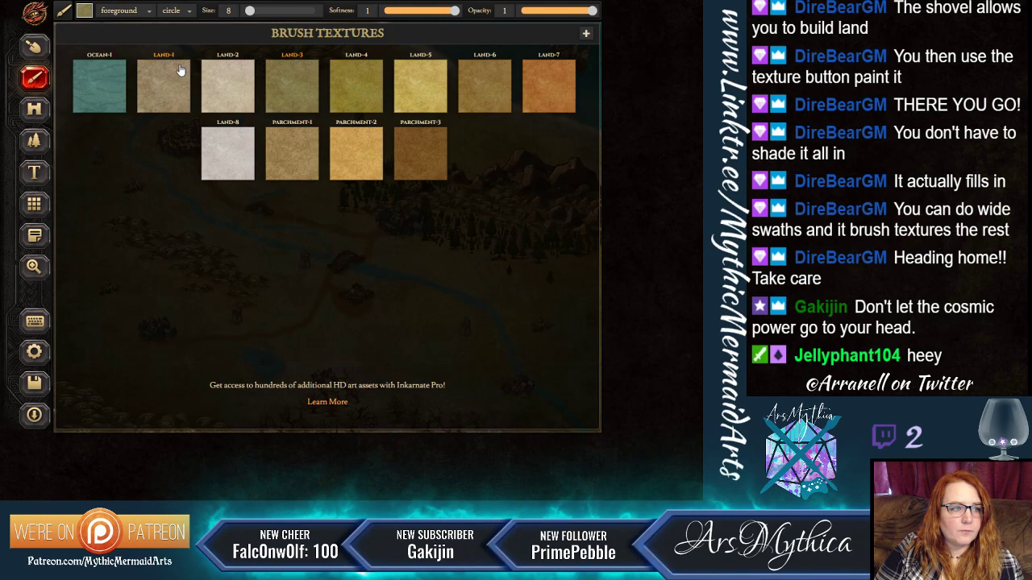
{"action": "left_click", "coordinate": [420, 151]}
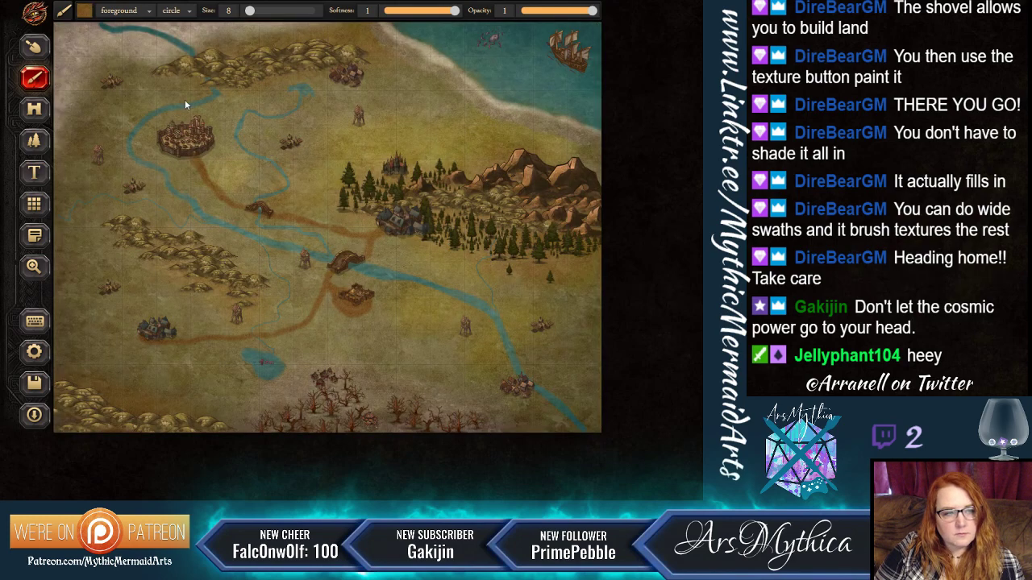
{"action": "left_click", "coordinate": [83, 11]}
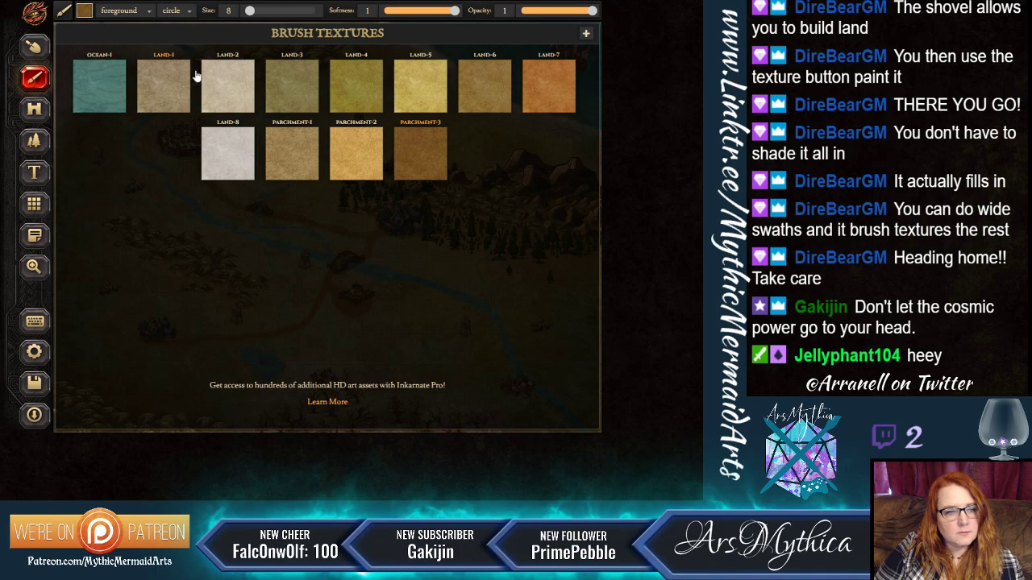
{"action": "left_click", "coordinate": [479, 98]}
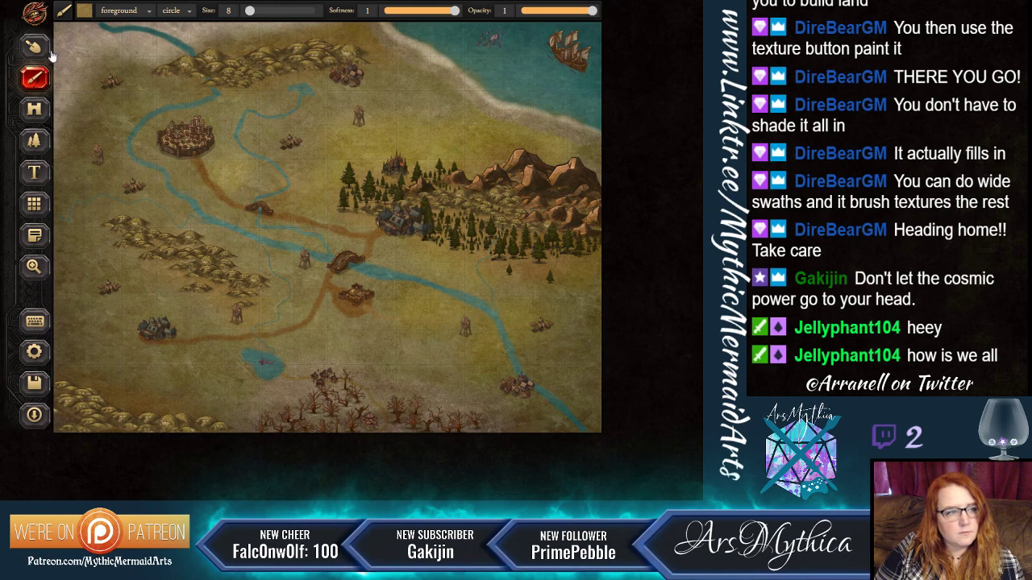
Move the settlement on the southeastern river to open land west of the river, just south of the tower.
{"action": "left_click", "coordinate": [34, 112]}
{"action": "left_click", "coordinate": [146, 10]}
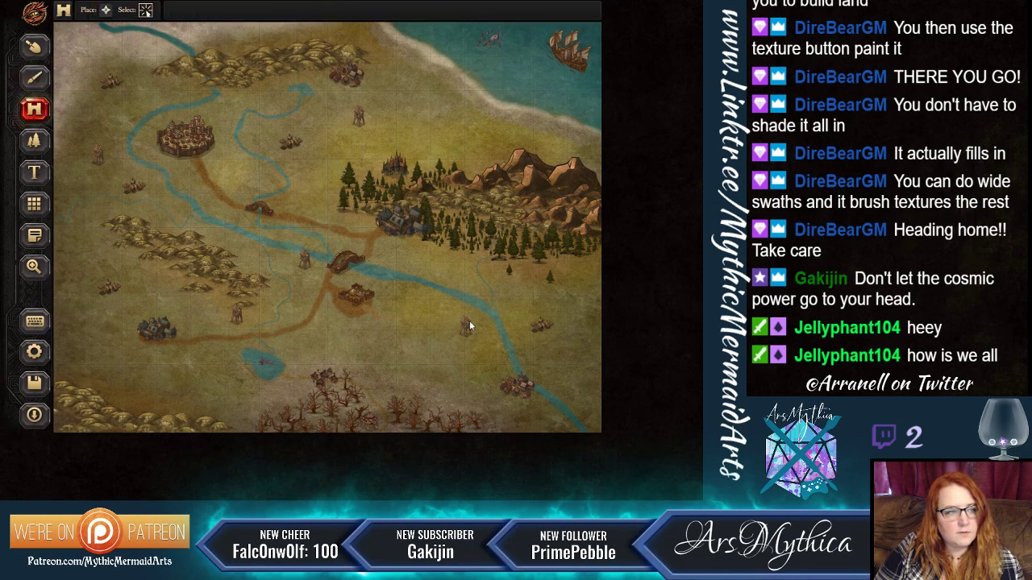
{"action": "left_click", "coordinate": [515, 393]}
{"action": "left_click_drag", "start_coordinate": [511, 393], "coordinate": [478, 356]}
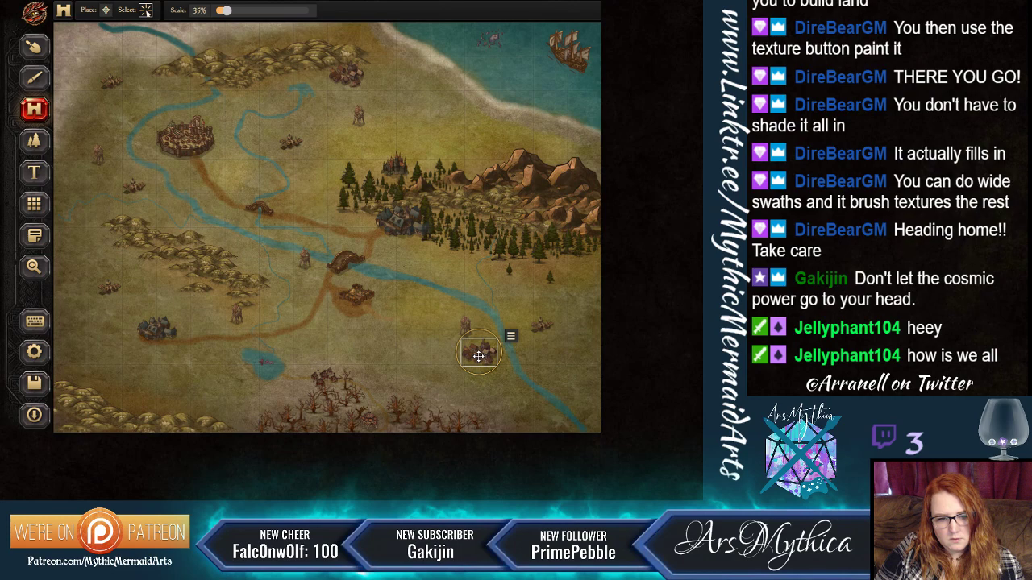
{"action": "left_click_drag", "start_coordinate": [479, 356], "coordinate": [439, 317]}
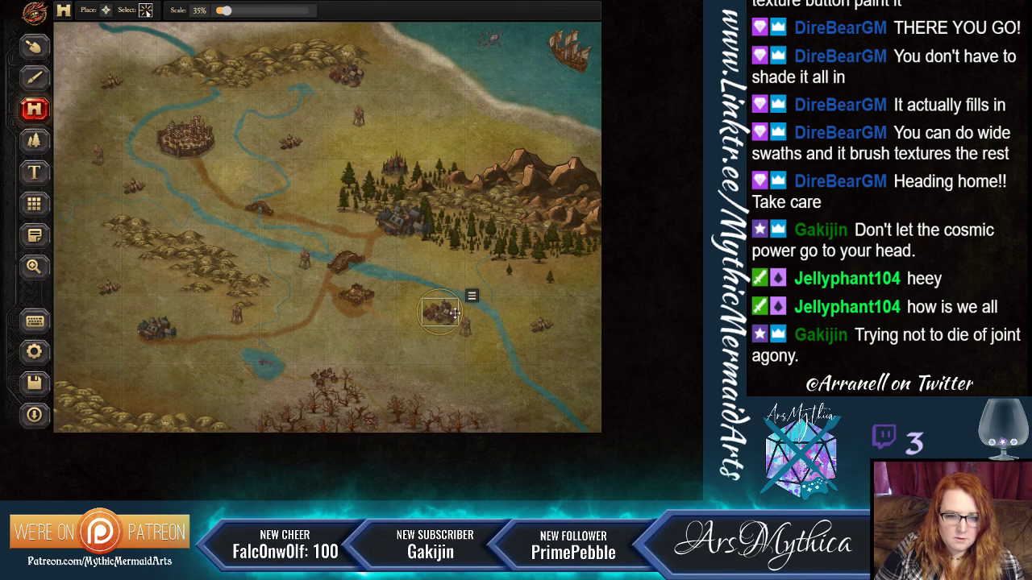
{"action": "left_click_drag", "start_coordinate": [456, 314], "coordinate": [483, 376]}
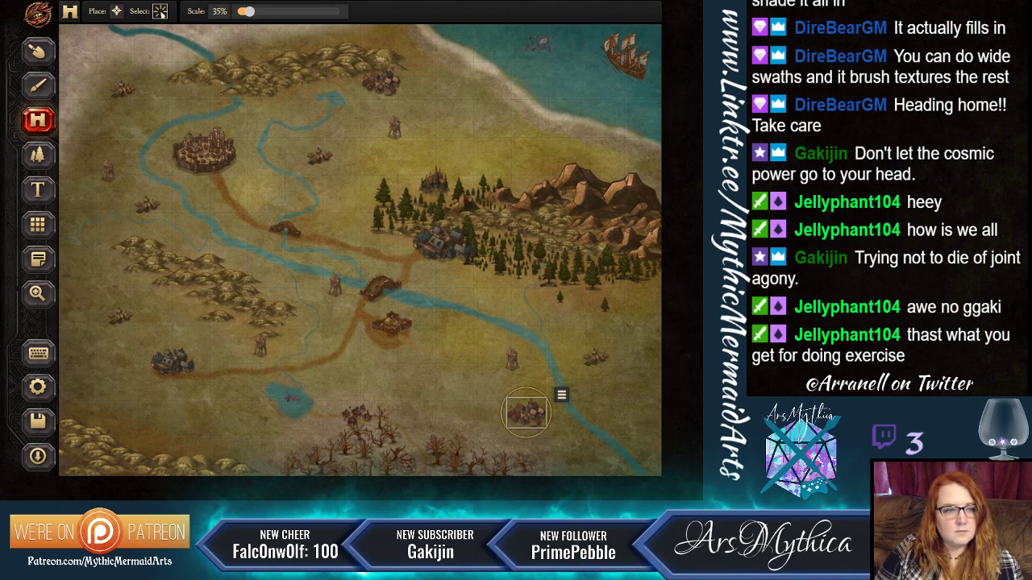
Paint a size 8 road in the Parchment-3 texture from the outpost south of the main bridge past the tower to the southeastern settlement.
{"action": "left_click", "coordinate": [116, 13]}
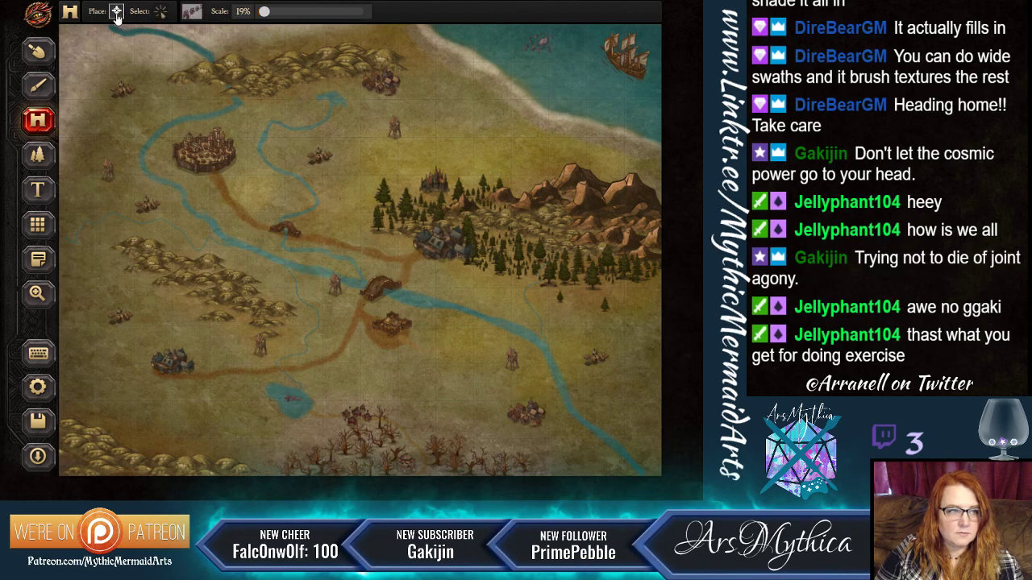
{"action": "left_click", "coordinate": [44, 88]}
{"action": "left_click", "coordinate": [93, 11]}
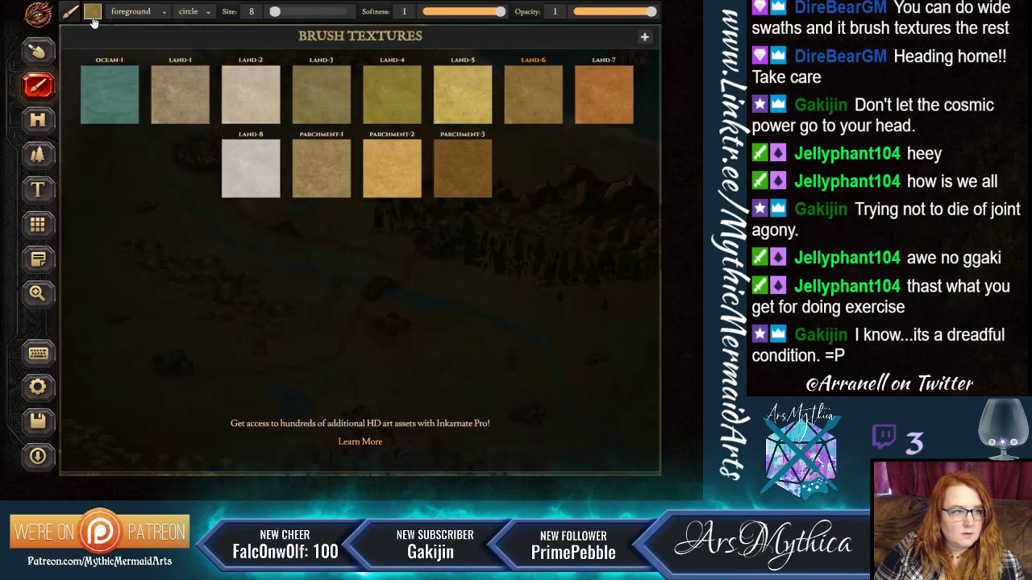
{"action": "left_click", "coordinate": [465, 170]}
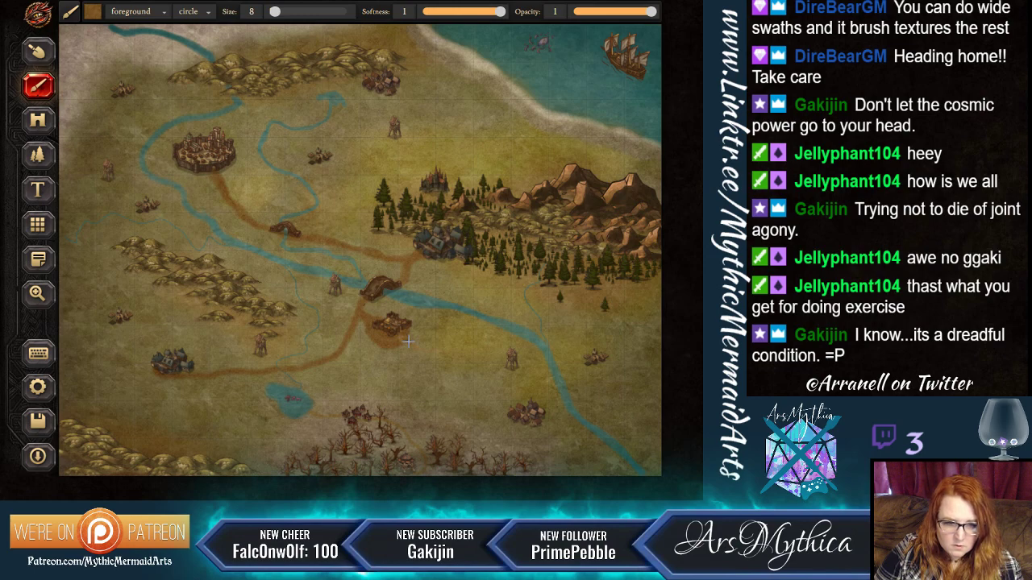
{"action": "mouse_move", "coordinate": [409, 342]}
{"action": "left_mouse_down"}
{"action": "mouse_move", "coordinate": [500, 359]}
{"action": "mouse_move", "coordinate": [520, 398]}
{"action": "left_mouse_up"}
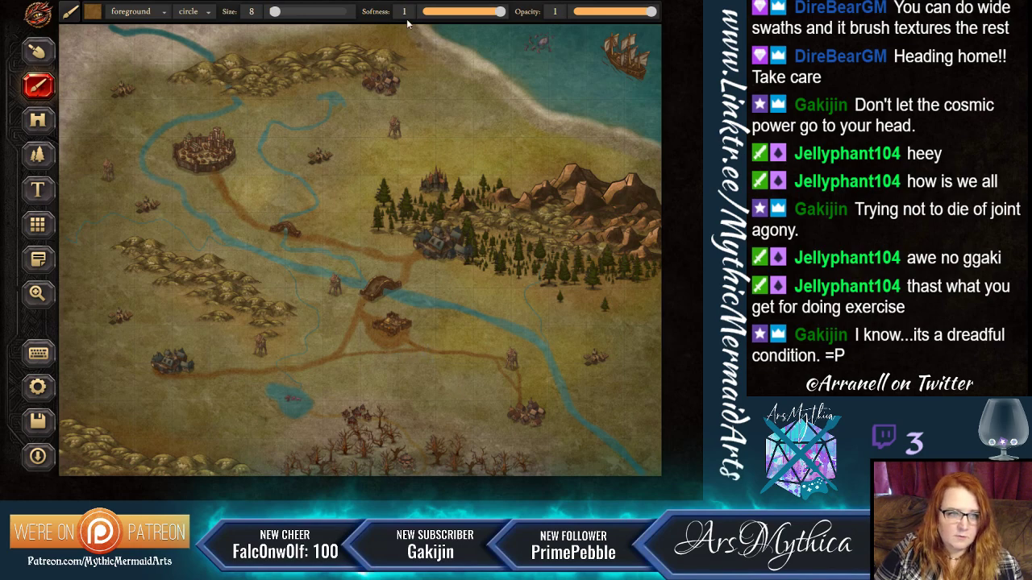
Set the brush to size 11 with the Land-3 texture.
{"action": "left_click_drag", "start_coordinate": [275, 11], "coordinate": [273, 12]}
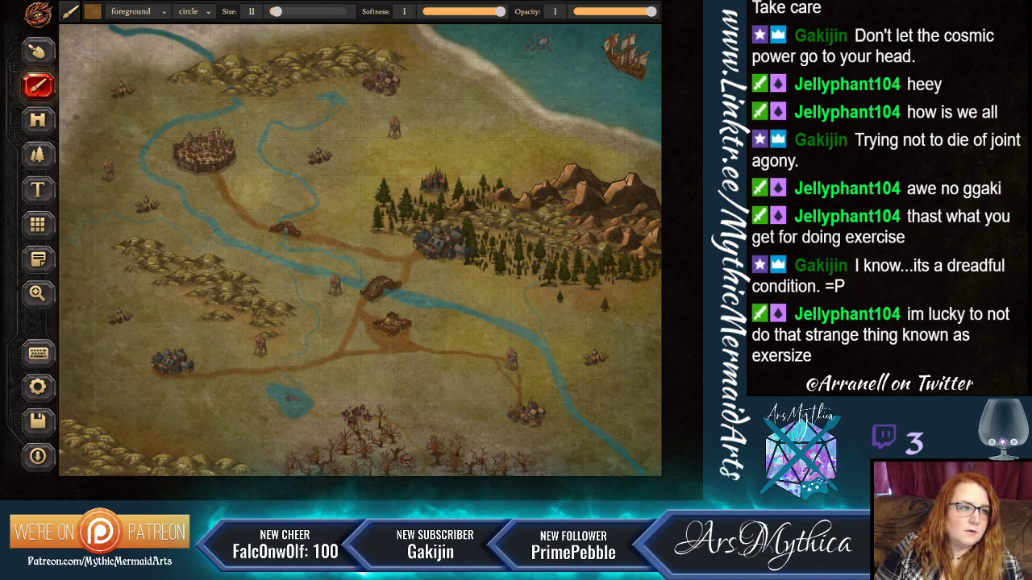
{"action": "left_click", "coordinate": [93, 12]}
{"action": "left_click", "coordinate": [316, 87]}
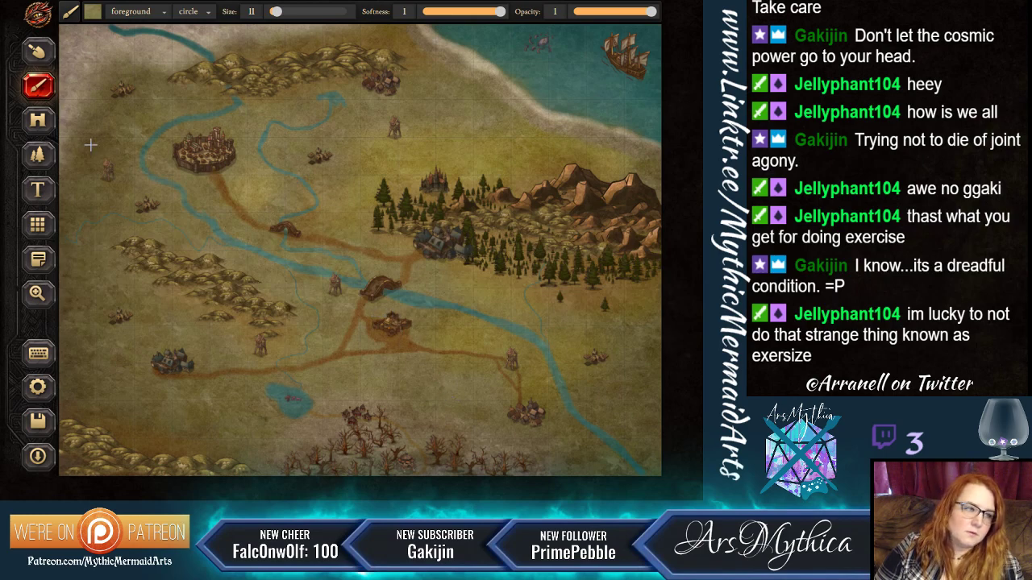
Move the outpost south of the main bridge slightly to the east.
{"action": "left_click", "coordinate": [41, 121]}
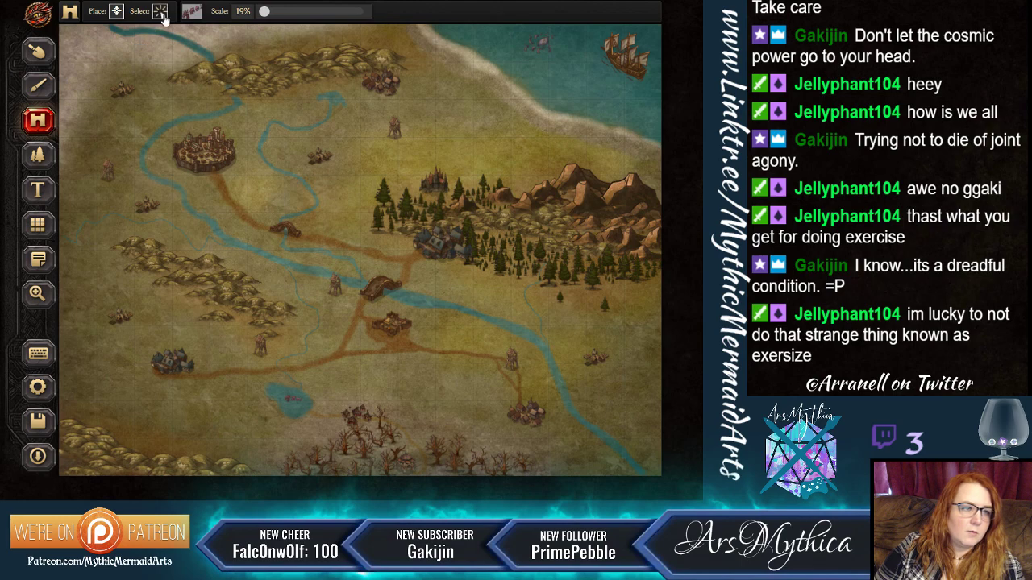
{"action": "left_click", "coordinate": [394, 323]}
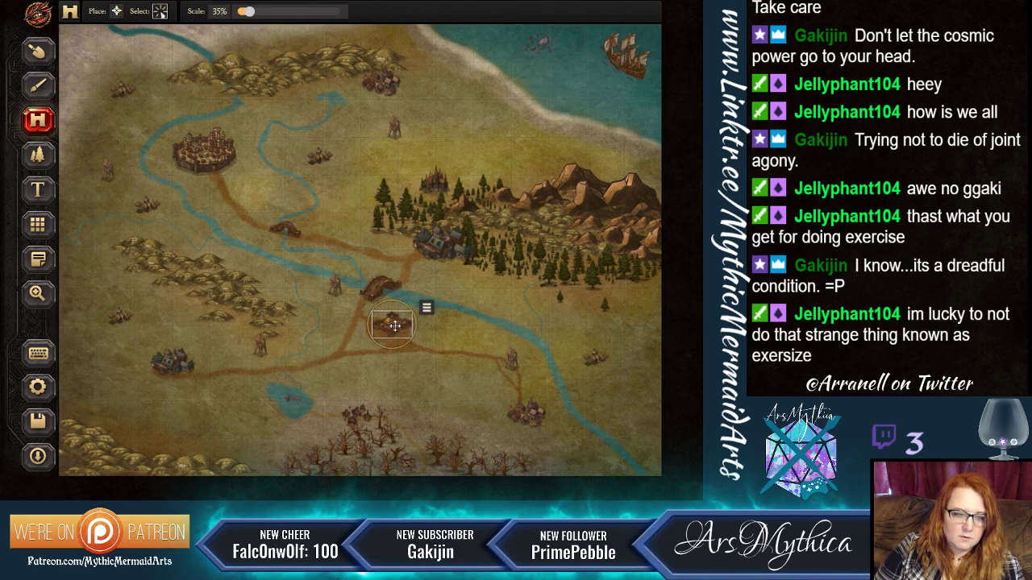
{"action": "left_click_drag", "start_coordinate": [398, 323], "coordinate": [400, 321]}
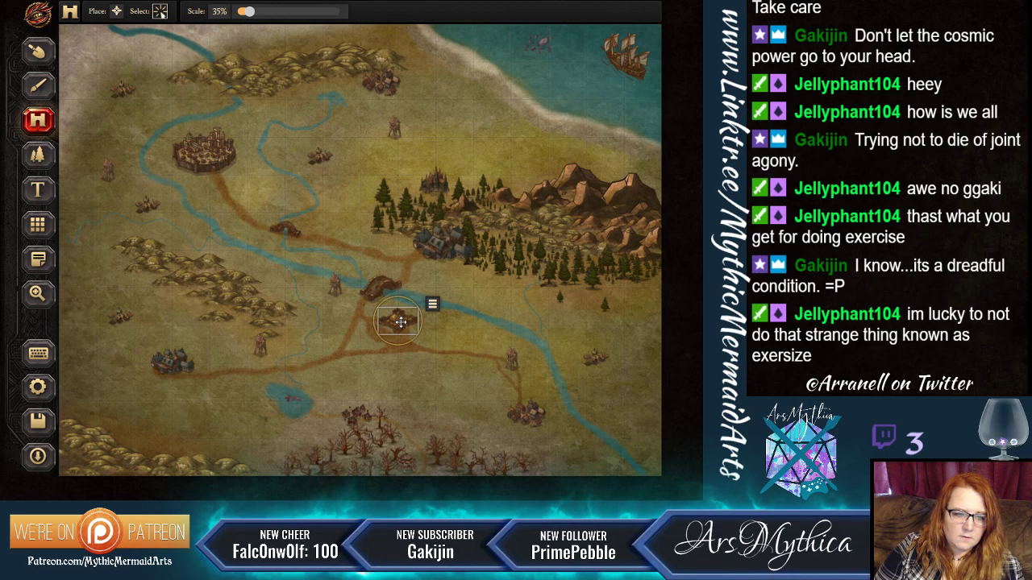
Paint over the brown patch around the outpost with the Land-3 texture at size 11.
{"action": "left_click", "coordinate": [42, 87]}
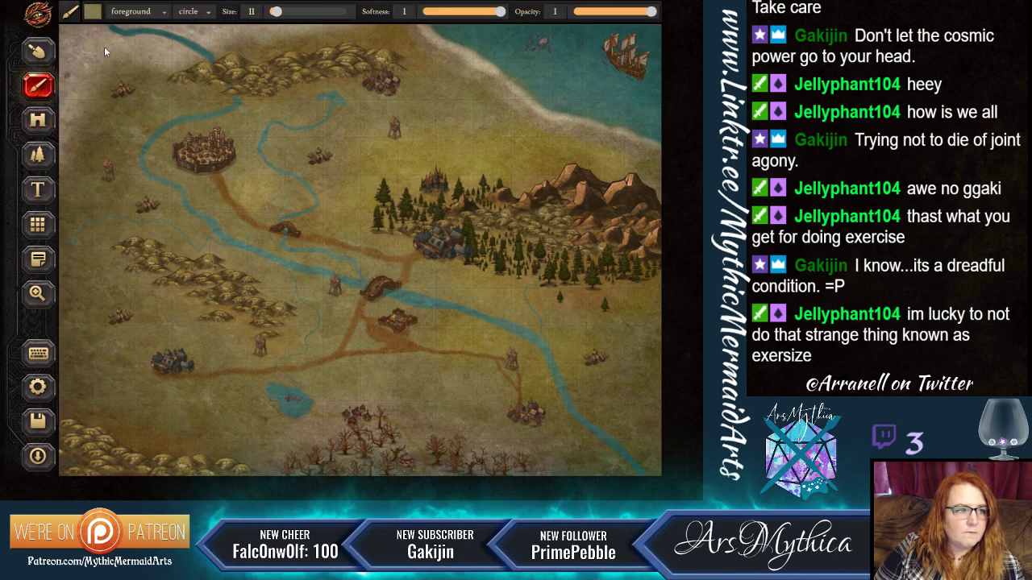
{"action": "left_click", "coordinate": [93, 13]}
{"action": "left_click", "coordinate": [450, 160]}
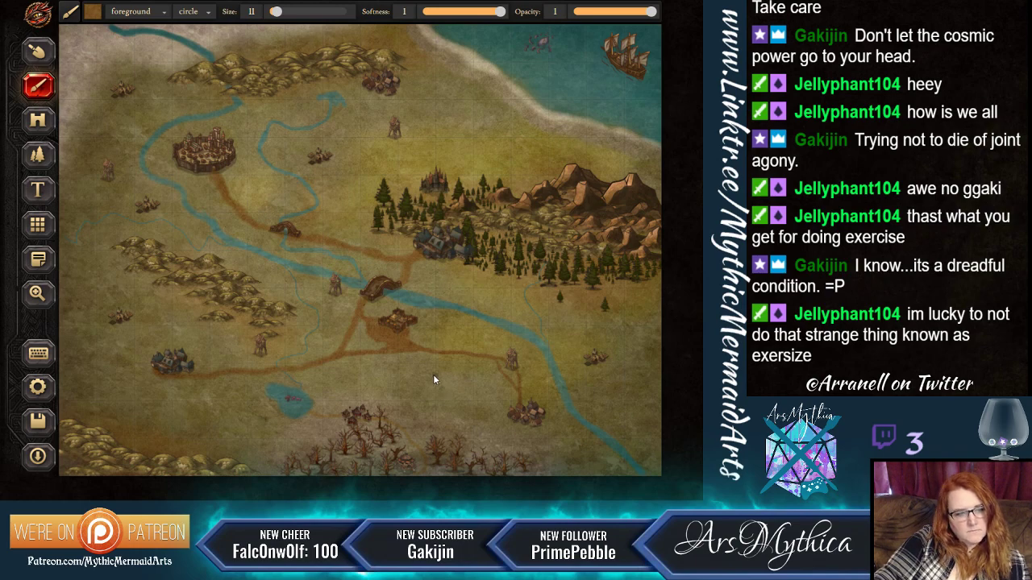
{"action": "left_click", "coordinate": [92, 11]}
{"action": "left_click", "coordinate": [337, 100]}
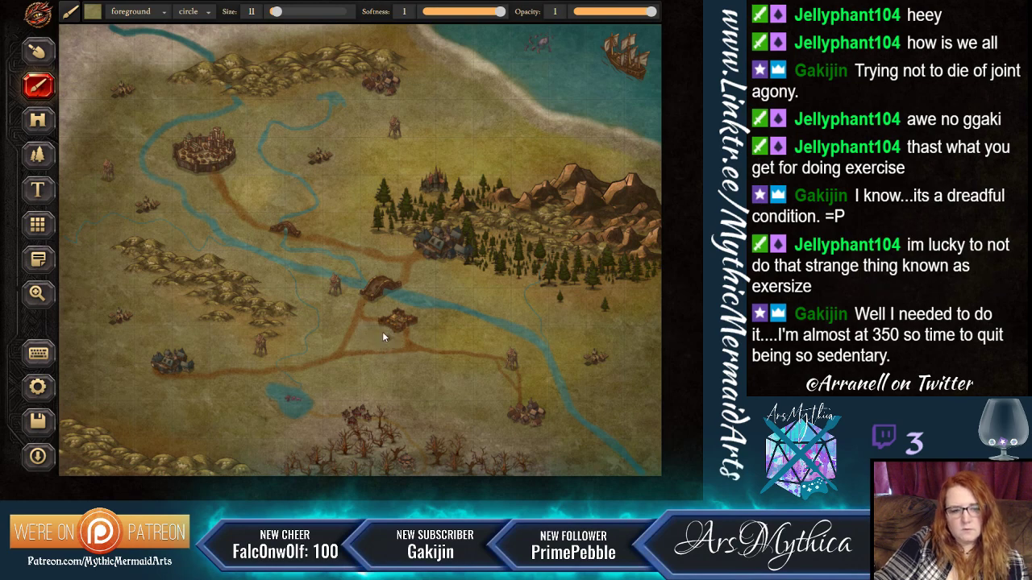
Touch up the road junction just south of the outpost in the Parchment-3 texture at size 11.
{"action": "left_click", "coordinate": [92, 14]}
{"action": "left_click", "coordinate": [463, 166]}
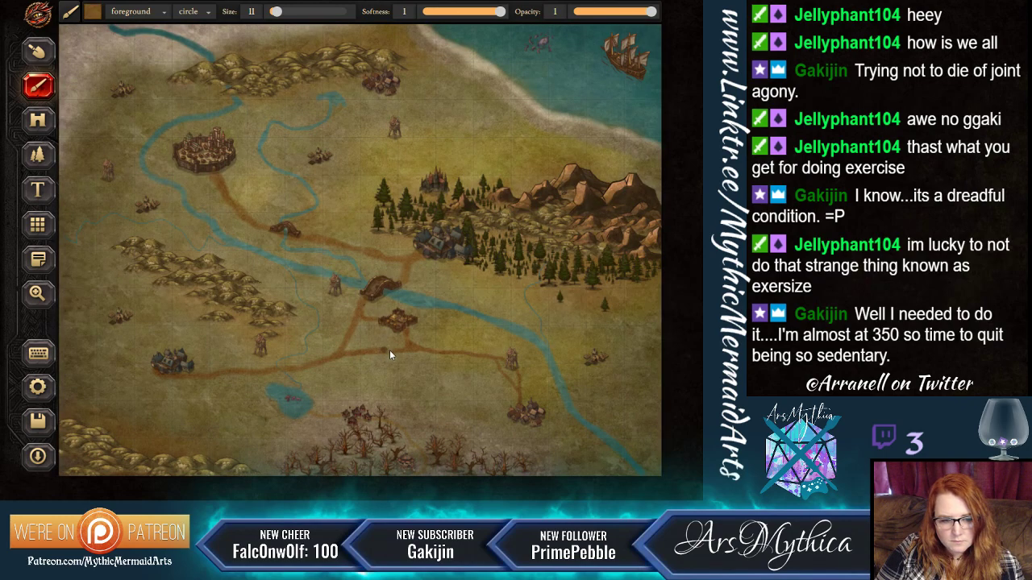
{"action": "left_click", "coordinate": [458, 385]}
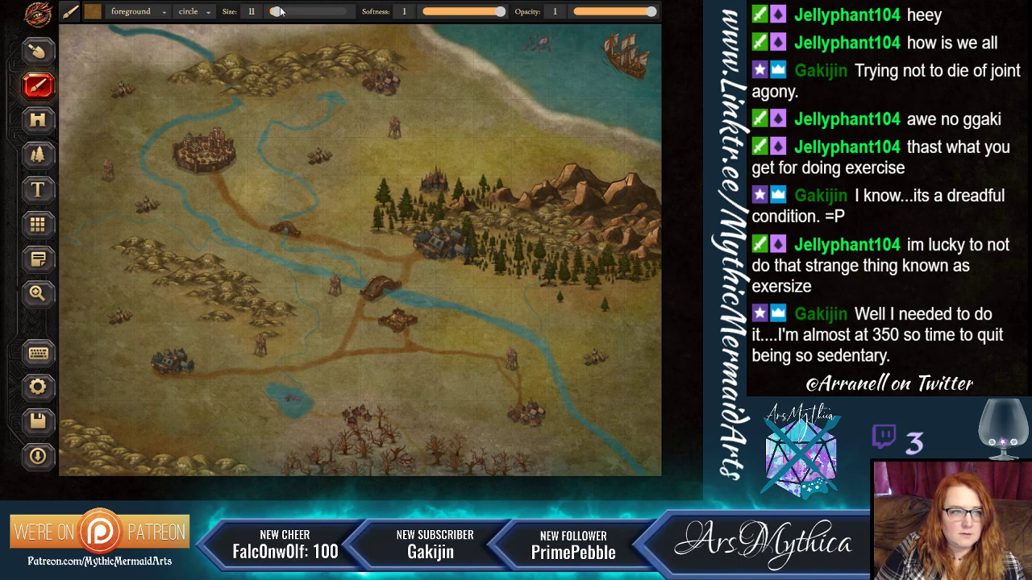
Paint a size 7 road from the southeastern settlement across the river to the eastern settlement and place a 66% scale Stone Bridge at the crossing.
{"action": "left_click_drag", "start_coordinate": [278, 13], "coordinate": [274, 14]}
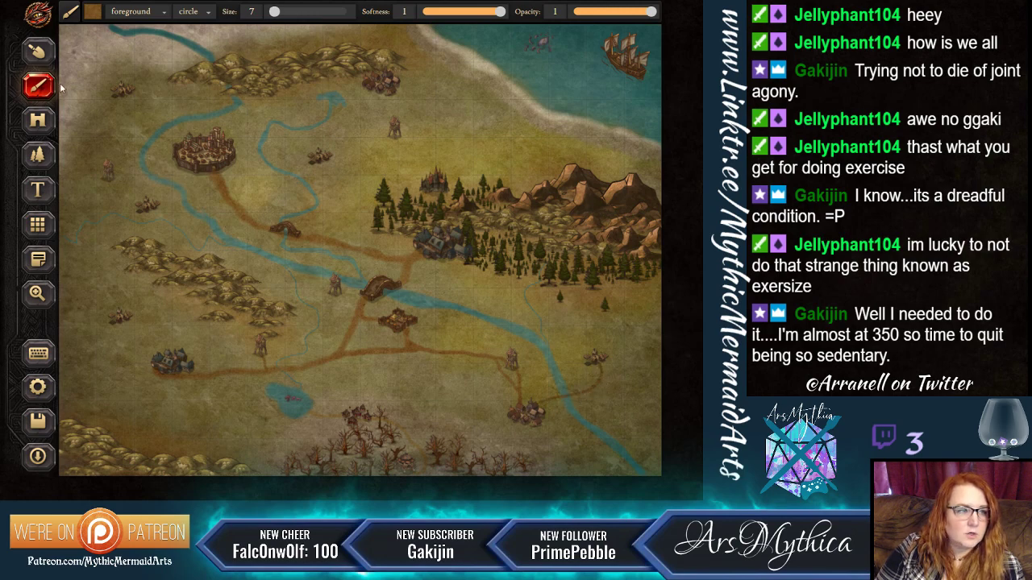
{"action": "left_click", "coordinate": [37, 125]}
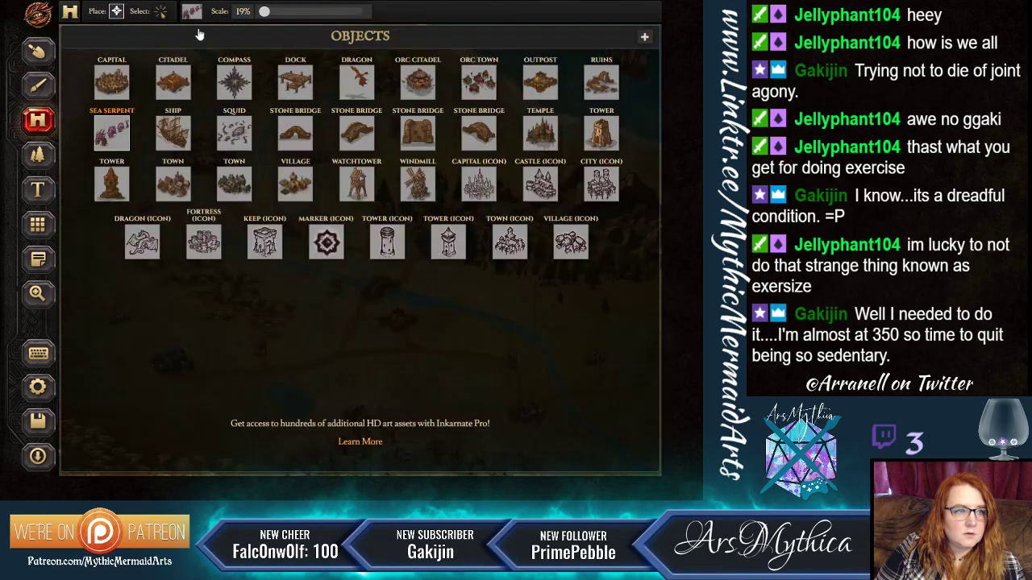
{"action": "left_click", "coordinate": [295, 136]}
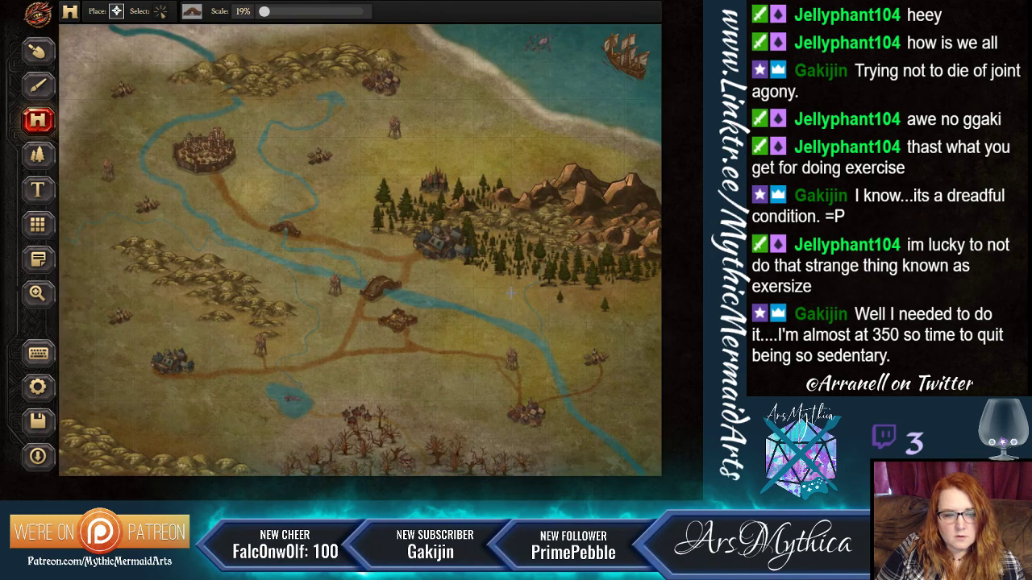
{"action": "scroll", "coordinate": [319, 60], "scroll_direction": "up", "scroll_amount": 5}
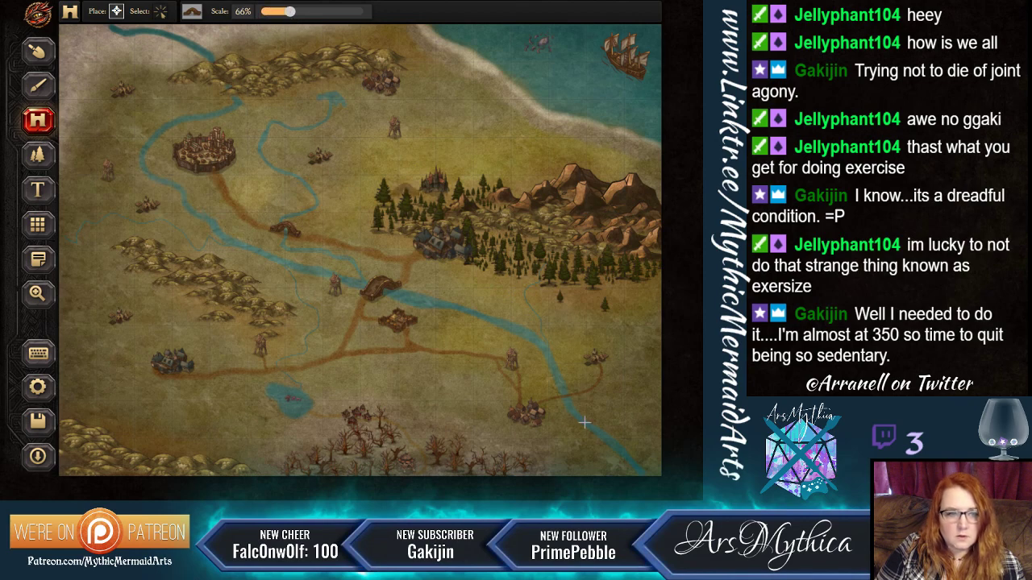
{"action": "left_click", "coordinate": [561, 393]}
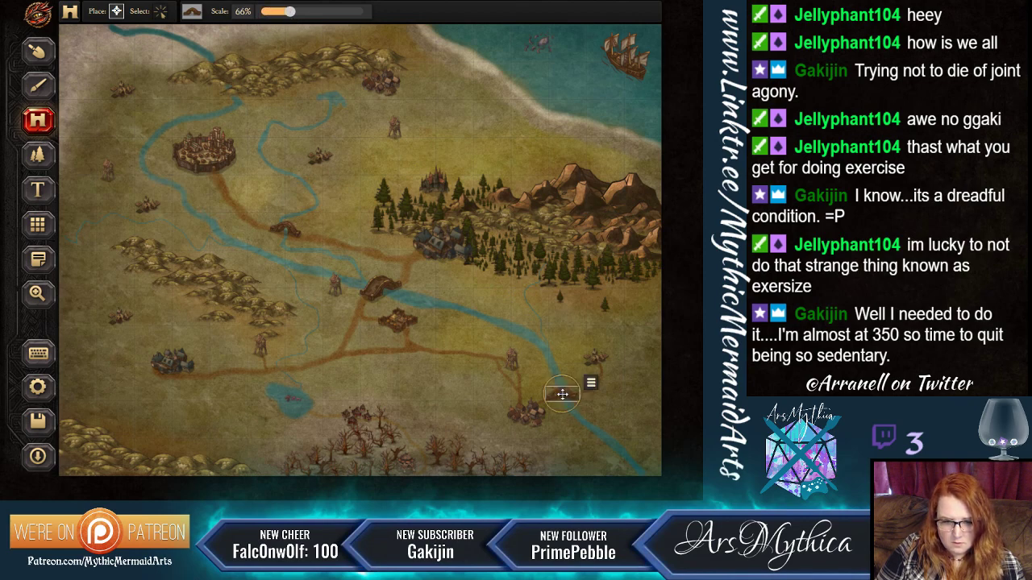
{"action": "left_click_drag", "start_coordinate": [582, 401], "coordinate": [573, 394]}
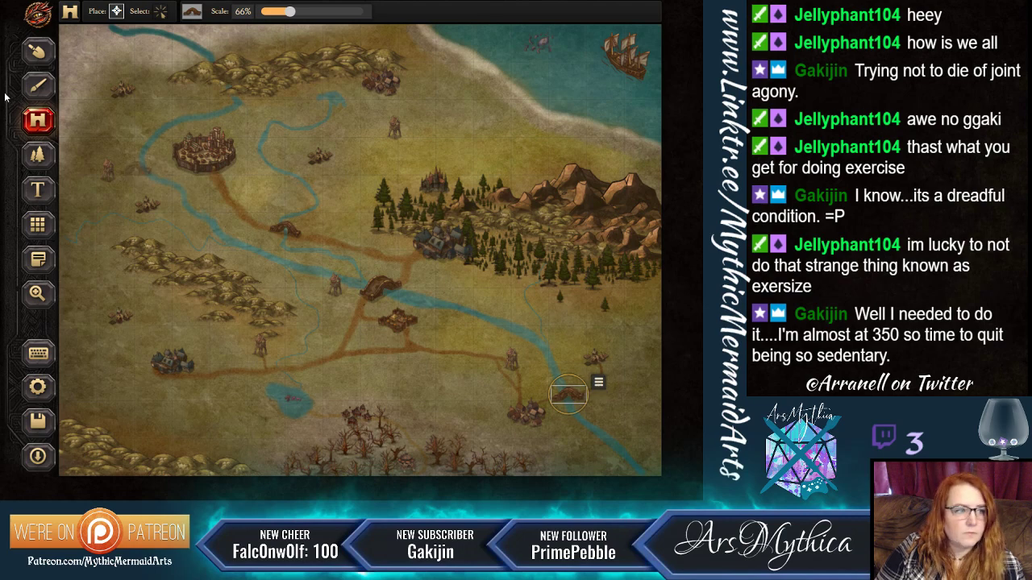
Paint a size 7 Parchment-3 road from the small settlement east of the northern river branch straight south to the main road.
{"action": "left_click", "coordinate": [37, 86]}
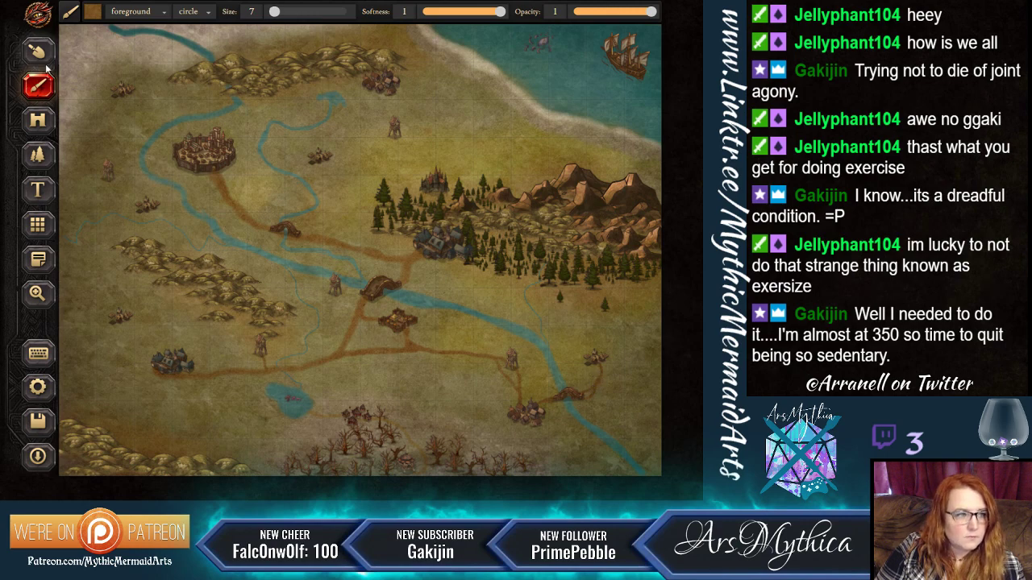
{"action": "left_click", "coordinate": [94, 11]}
{"action": "left_click", "coordinate": [336, 106]}
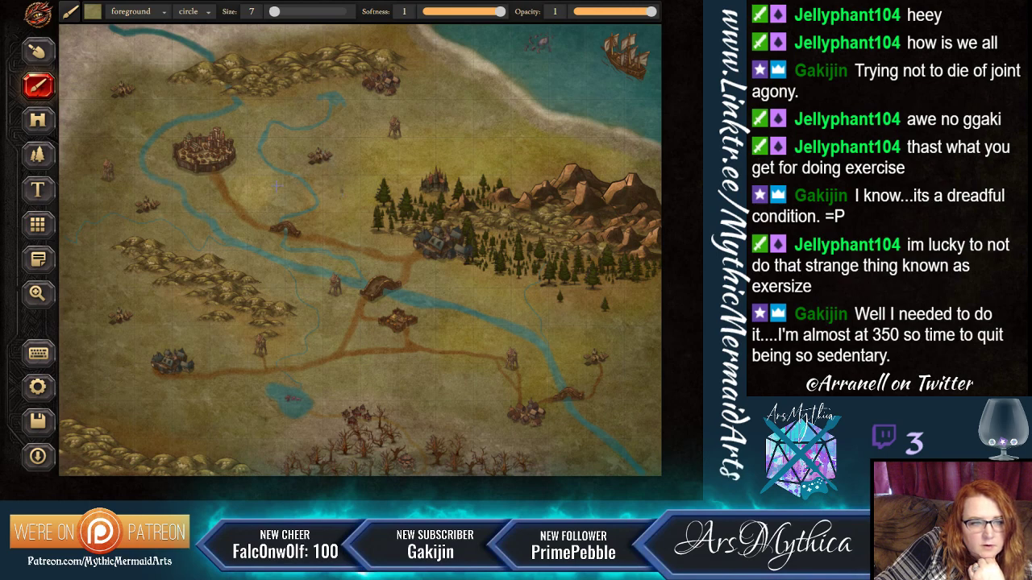
{"action": "left_click", "coordinate": [93, 12]}
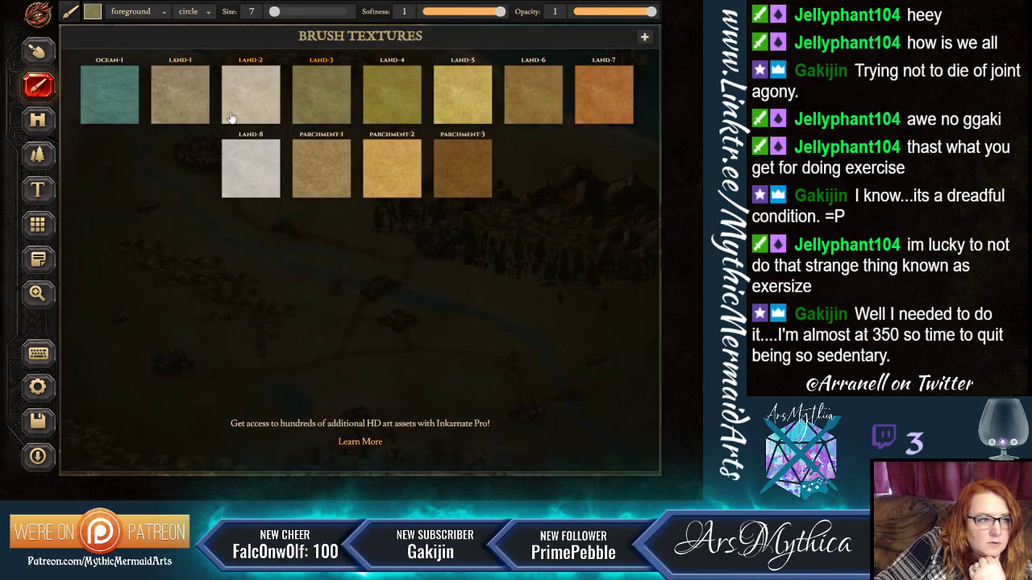
{"action": "left_click", "coordinate": [452, 166]}
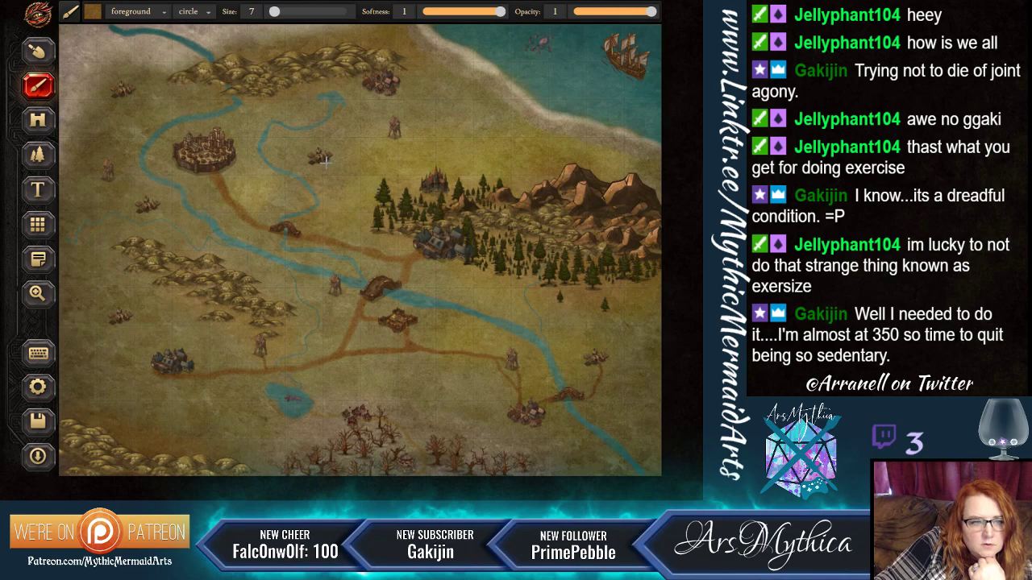
{"action": "left_click_drag", "start_coordinate": [325, 162], "coordinate": [327, 241]}
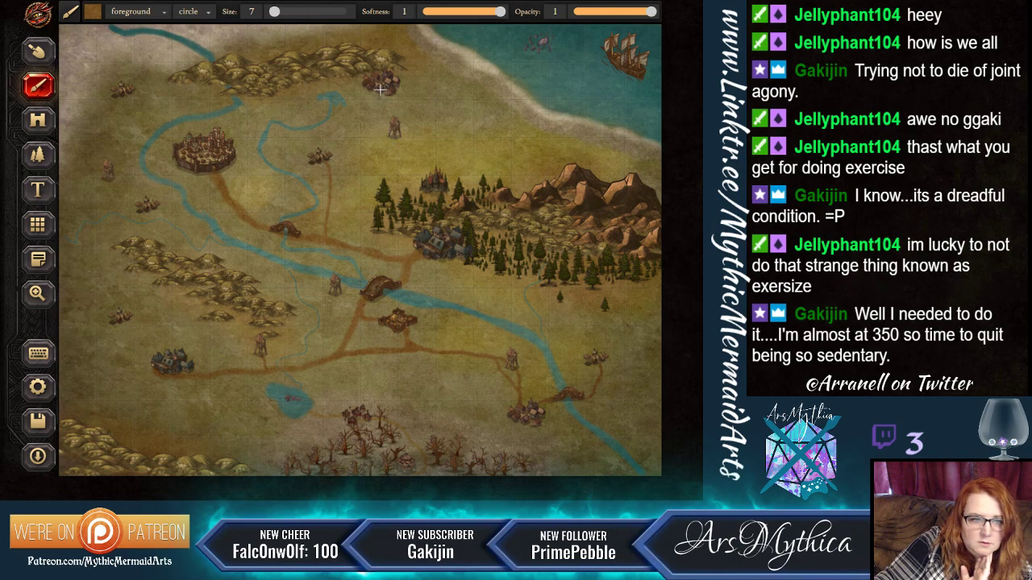
Paint a road from the northernmost settlement south to the main road, widening it with a size 15 brush.
{"action": "left_click_drag", "start_coordinate": [374, 88], "coordinate": [324, 240]}
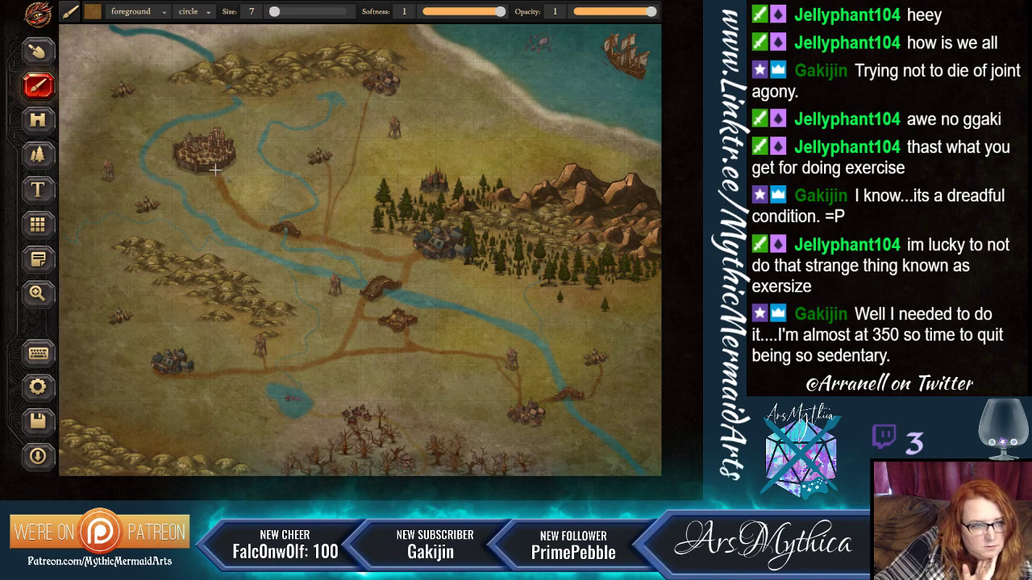
{"action": "left_click_drag", "start_coordinate": [274, 12], "coordinate": [276, 15]}
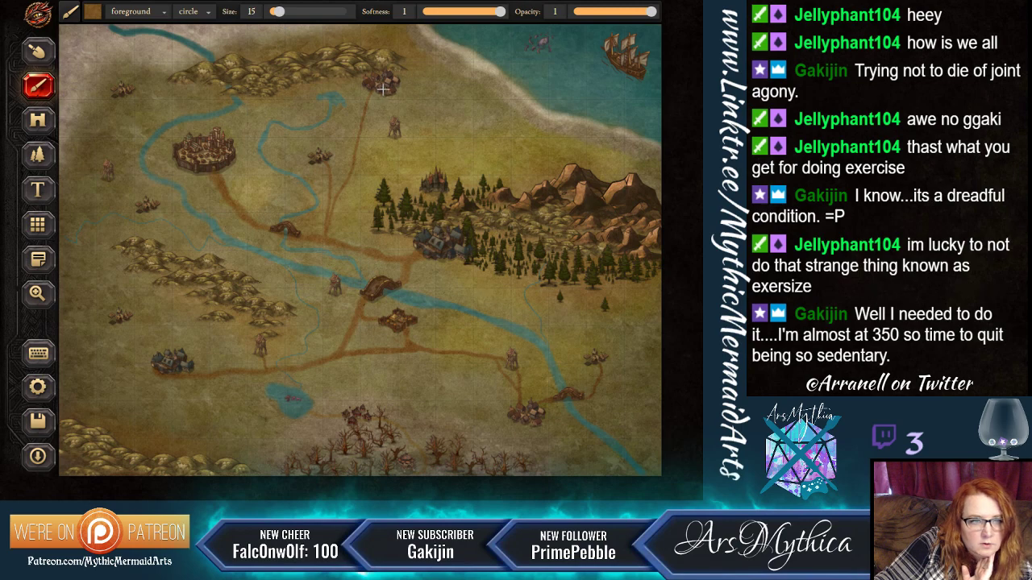
{"action": "left_click_drag", "start_coordinate": [383, 88], "coordinate": [320, 237]}
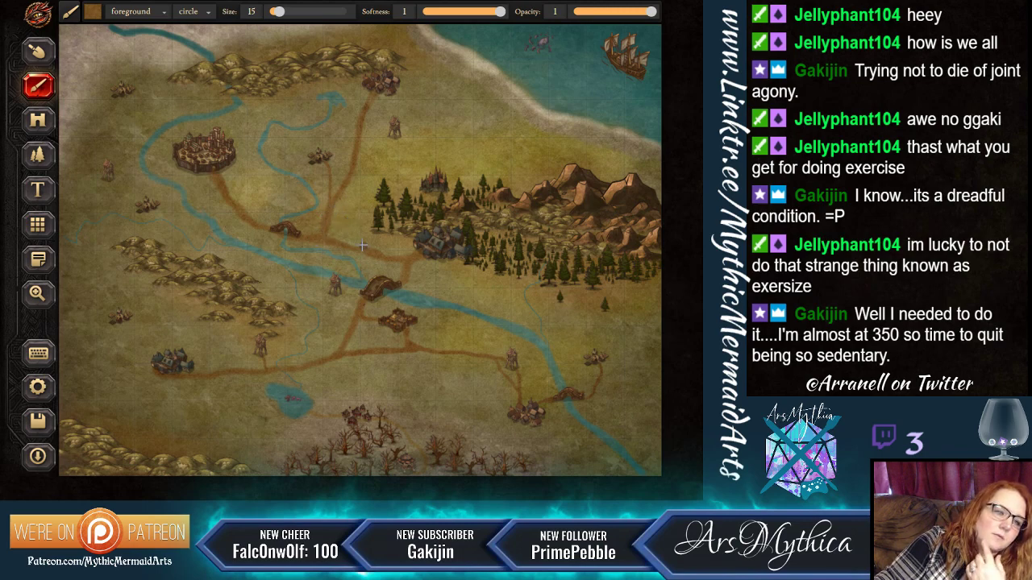
Erase the small settlement's straight southern road by painting over it with the Land-3 texture.
{"action": "left_click", "coordinate": [93, 16]}
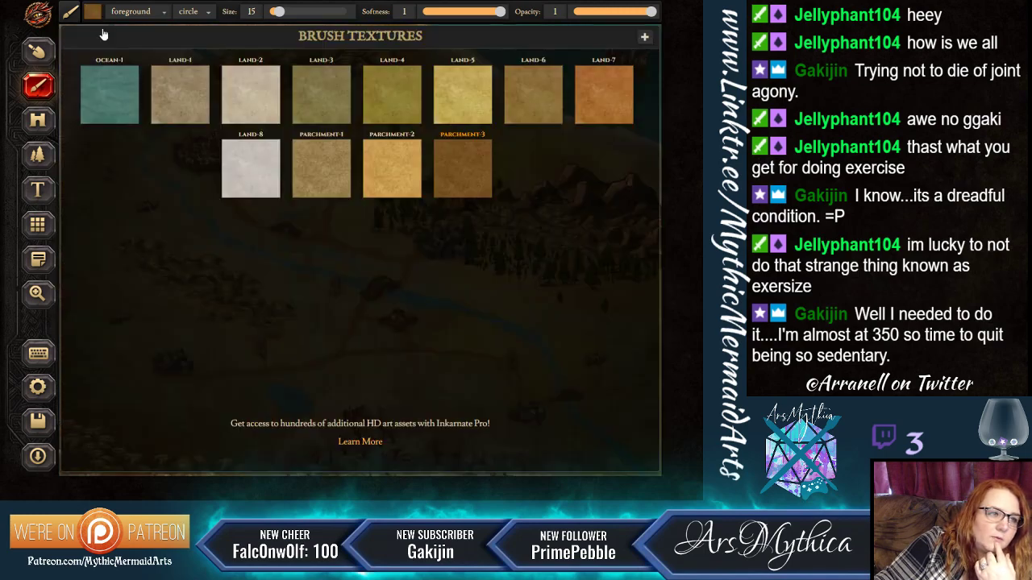
{"action": "left_click", "coordinate": [330, 104]}
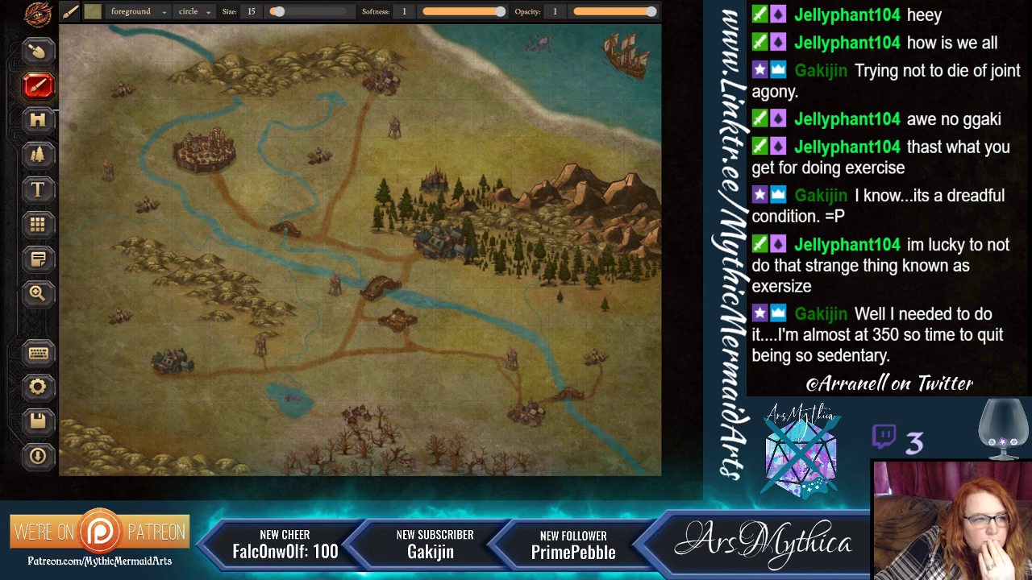
Paint size 8 Parchment-3 side roads linking the small settlement and the northern tower to the road from the northernmost settlement.
{"action": "left_click", "coordinate": [92, 12]}
{"action": "left_click", "coordinate": [448, 177]}
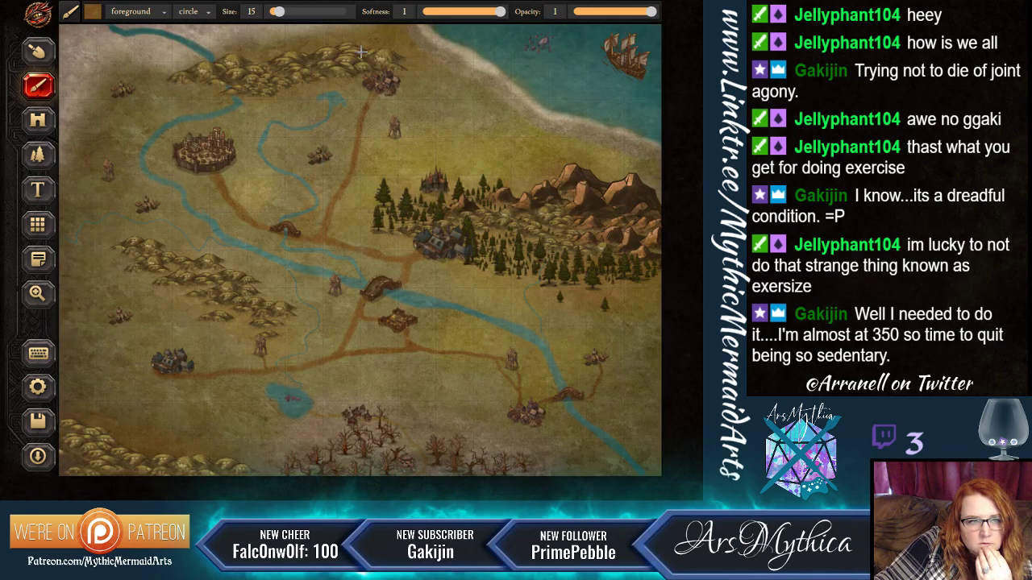
{"action": "left_click", "coordinate": [277, 13]}
{"action": "left_click_drag", "start_coordinate": [278, 13], "coordinate": [275, 15]}
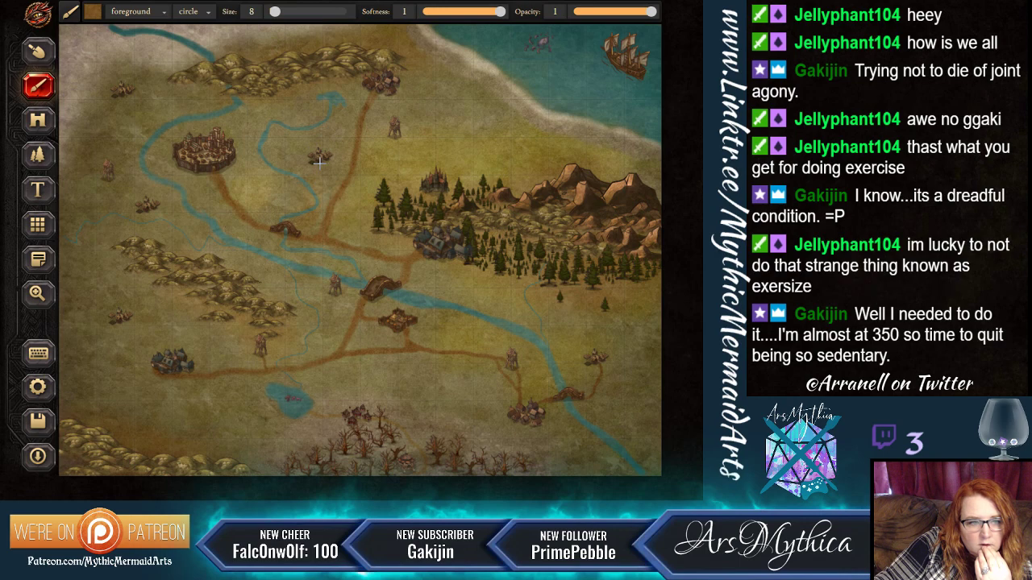
{"action": "left_click_drag", "start_coordinate": [320, 164], "coordinate": [339, 189]}
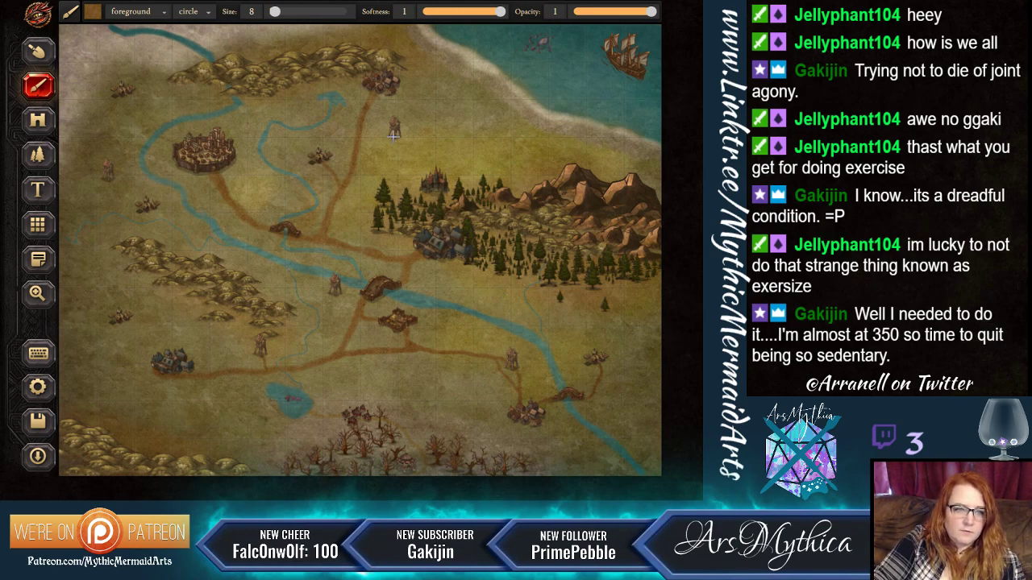
{"action": "left_click_drag", "start_coordinate": [390, 138], "coordinate": [357, 149]}
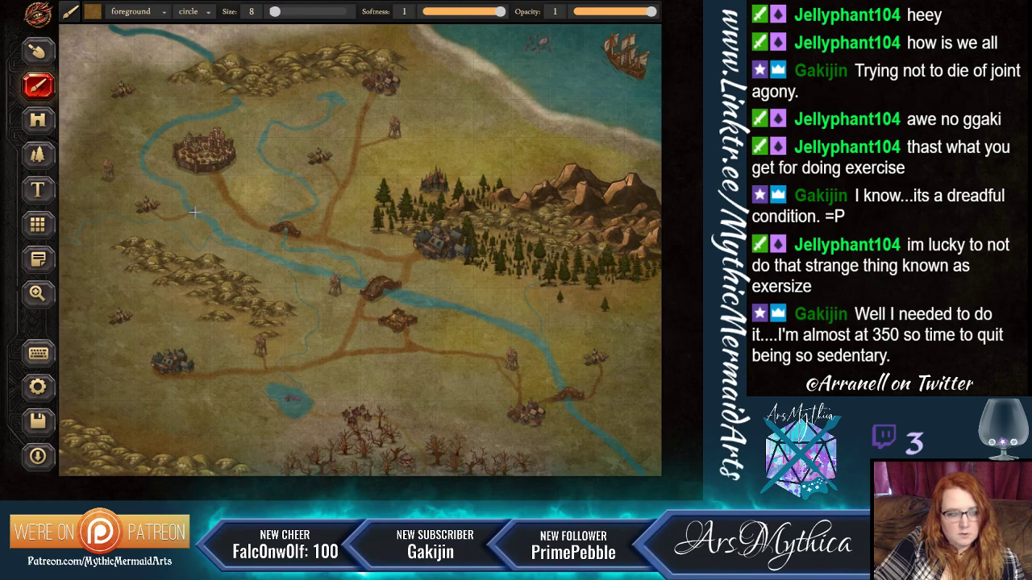
Erase the road stub east of the western settlement with the Land-3 texture at size 8, and switch the brush to the Ocean-1 texture.
{"action": "key", "text": "z"}
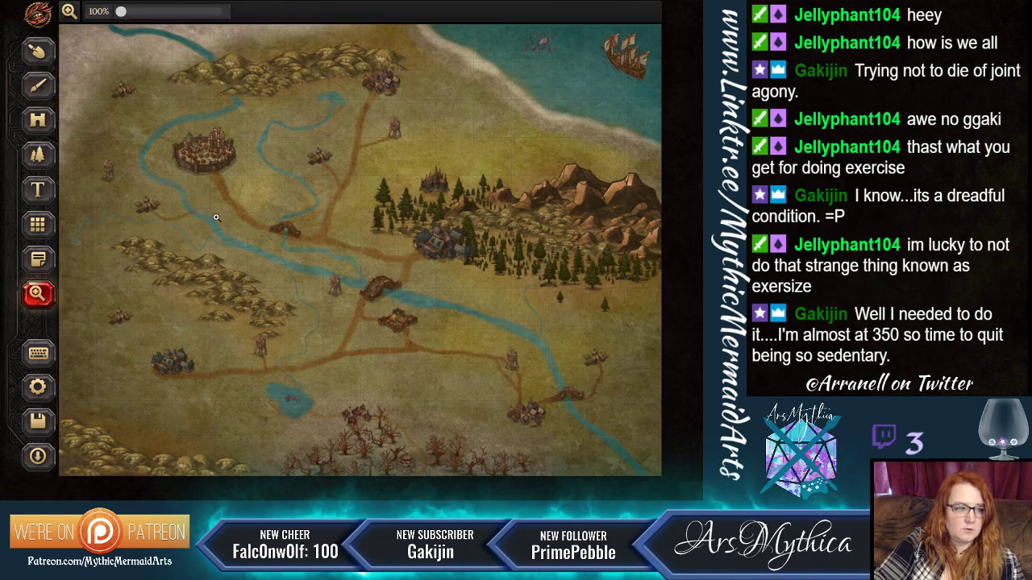
{"action": "left_click", "coordinate": [38, 85]}
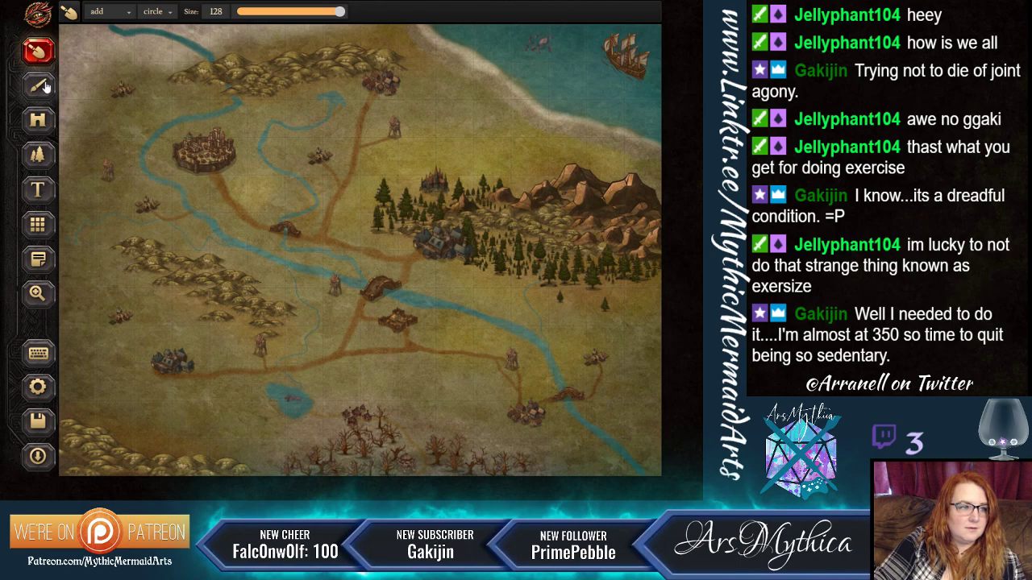
{"action": "left_click", "coordinate": [92, 11]}
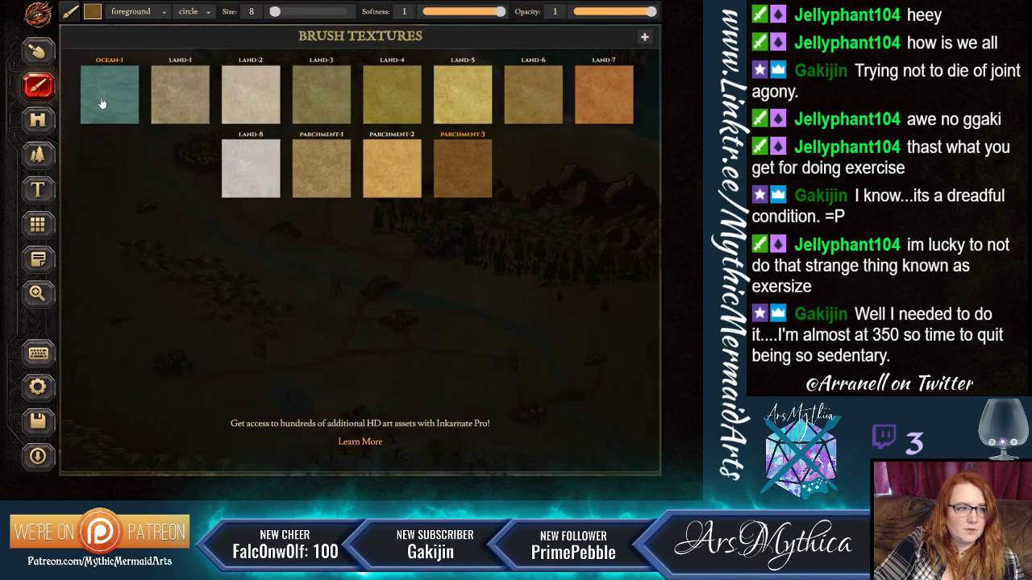
{"action": "left_click", "coordinate": [307, 100]}
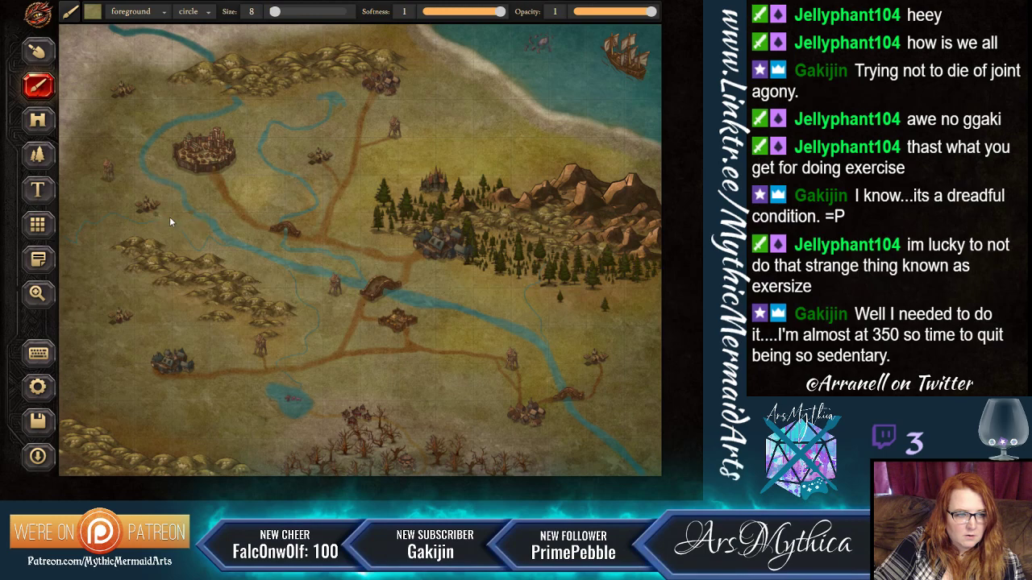
{"action": "left_click", "coordinate": [93, 13]}
{"action": "left_click", "coordinate": [111, 80]}
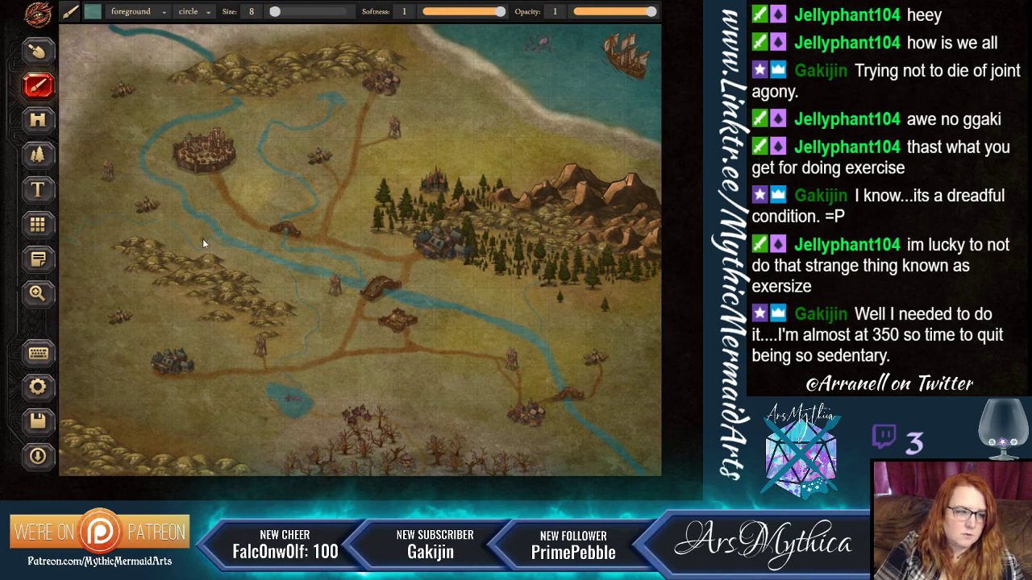
Repaint the thin stream between the small western settlement and the hills with the Ocean-1 texture at brush size 3.
{"action": "left_click_drag", "start_coordinate": [275, 13], "coordinate": [271, 13]}
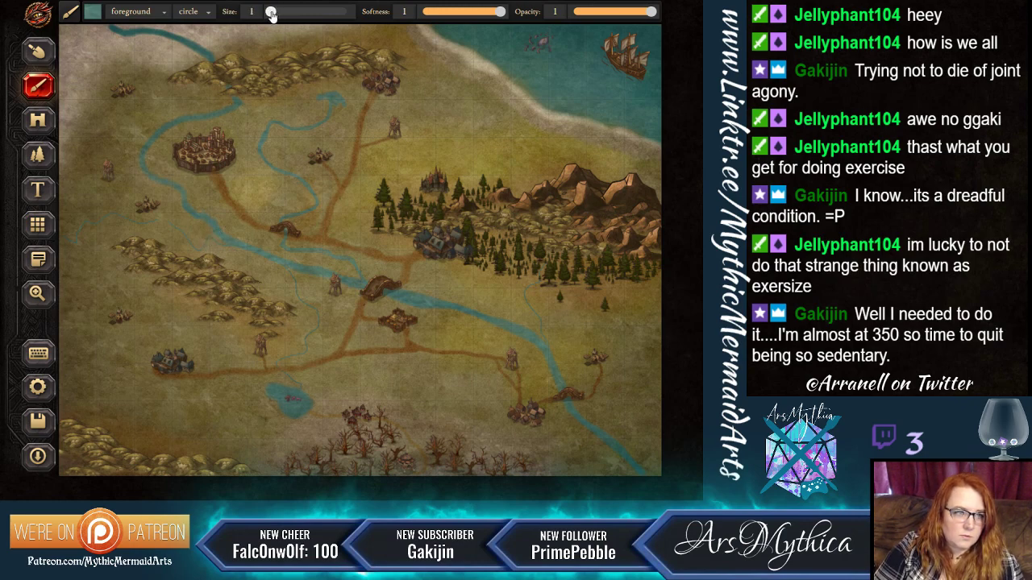
{"action": "left_click_drag", "start_coordinate": [272, 13], "coordinate": [273, 14]}
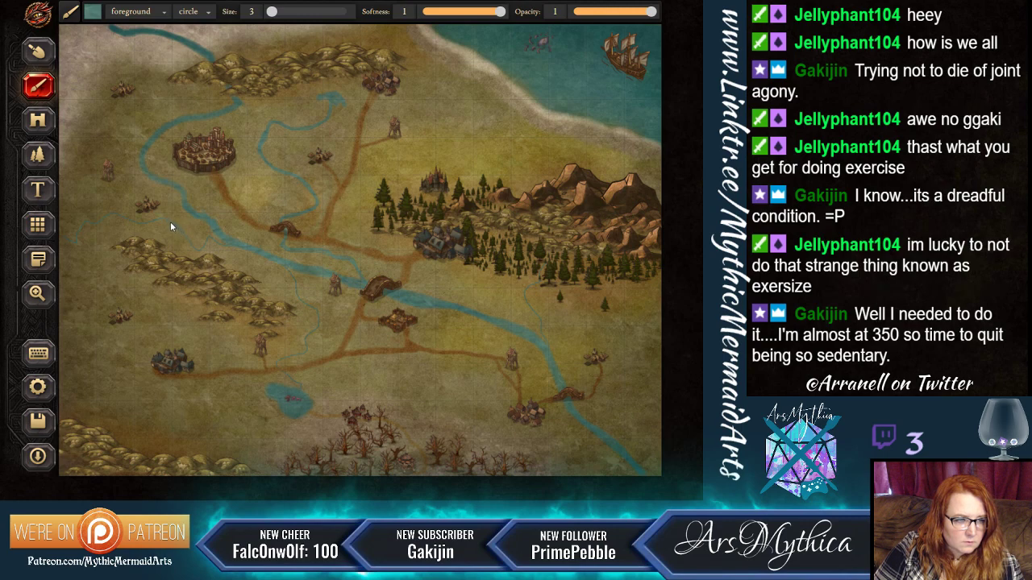
{"action": "left_click", "coordinate": [42, 296]}
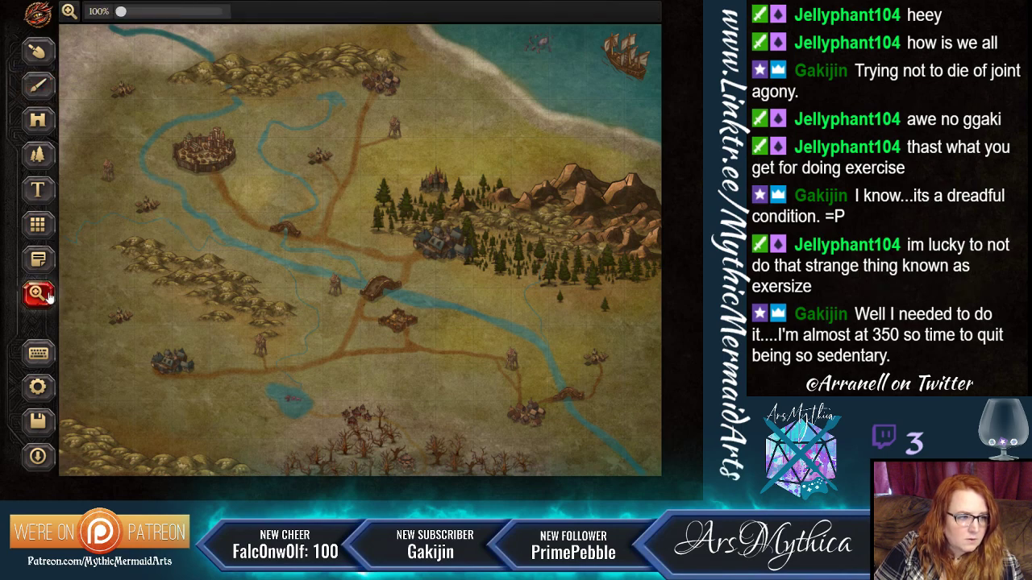
{"action": "left_click", "coordinate": [171, 224]}
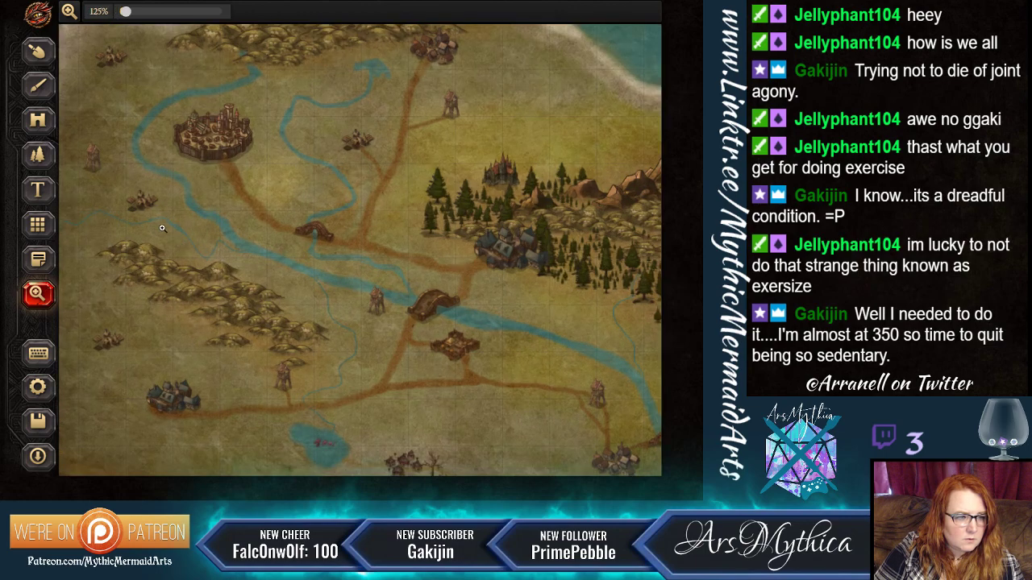
{"action": "left_click", "coordinate": [163, 229]}
{"action": "left_click", "coordinate": [113, 222]}
{"action": "scroll", "coordinate": [100, 233], "scroll_direction": "up", "scroll_amount": 2}
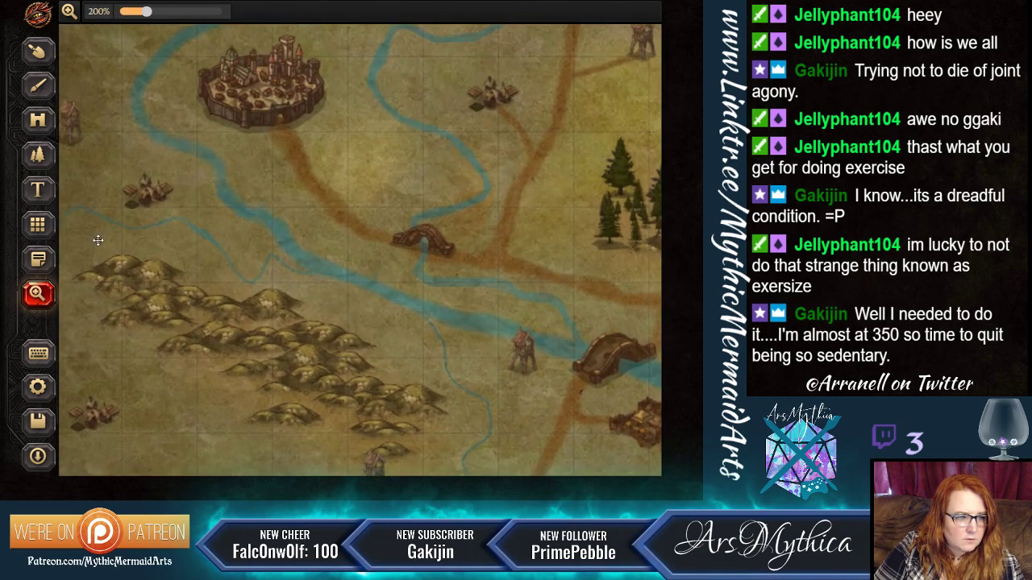
{"action": "left_click", "coordinate": [39, 87]}
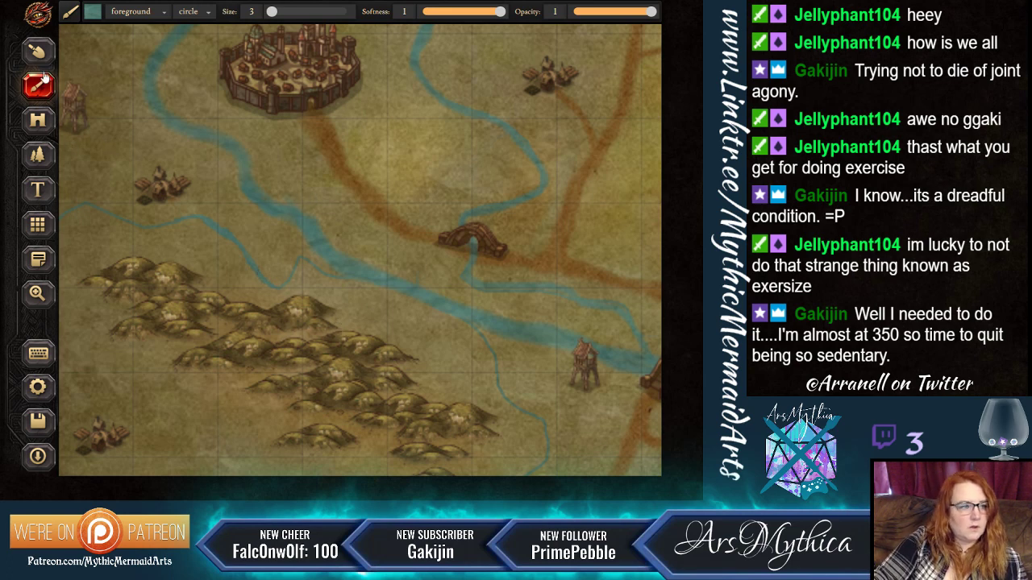
{"action": "left_click", "coordinate": [37, 292]}
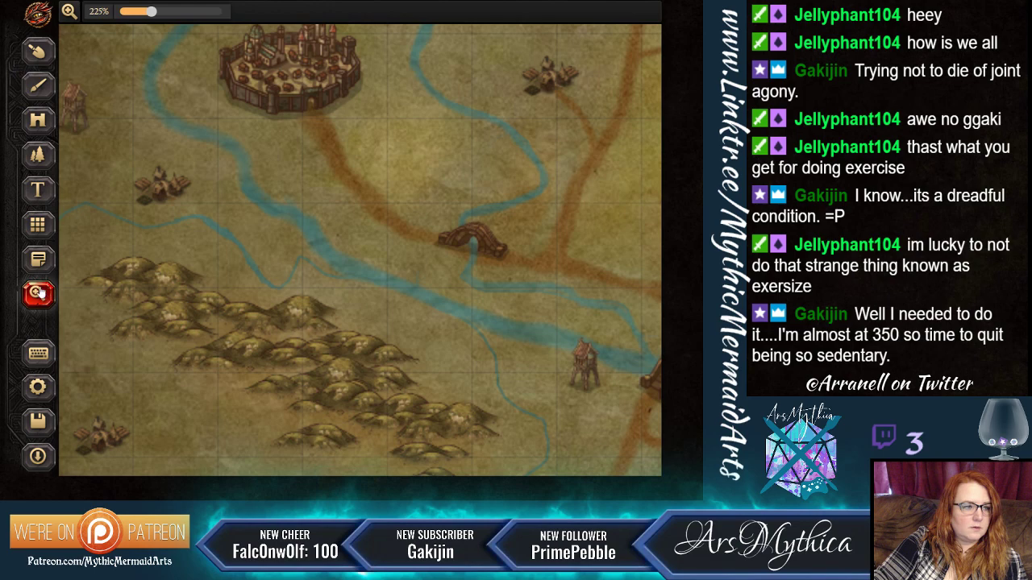
{"action": "left_click_drag", "start_coordinate": [150, 10], "coordinate": [121, 11]}
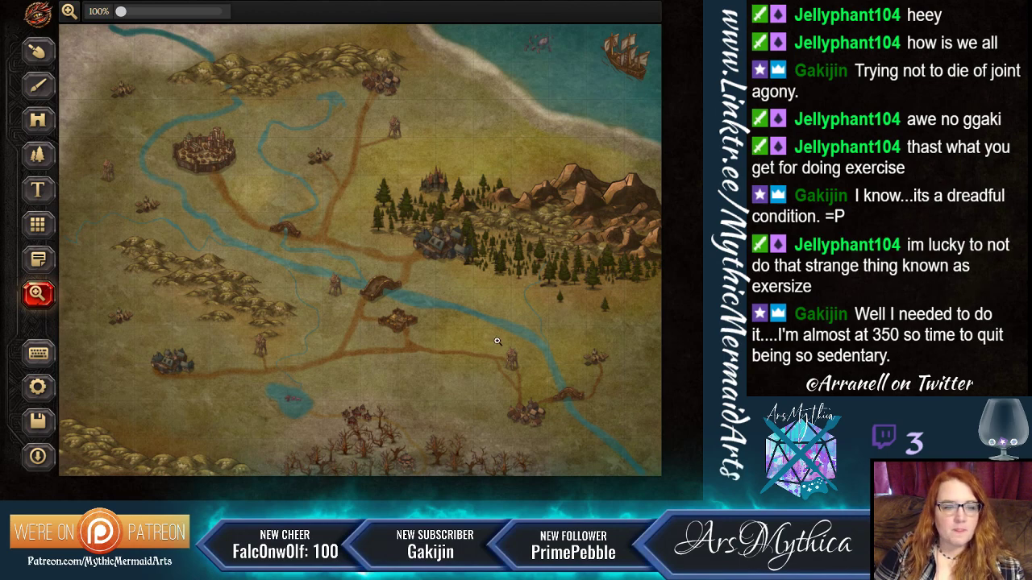
Paint size 7 Parchment-3 roads linking the western settlements, towers and forest castle to the road network, widening the road across the river at size 15.
{"action": "left_click", "coordinate": [45, 160]}
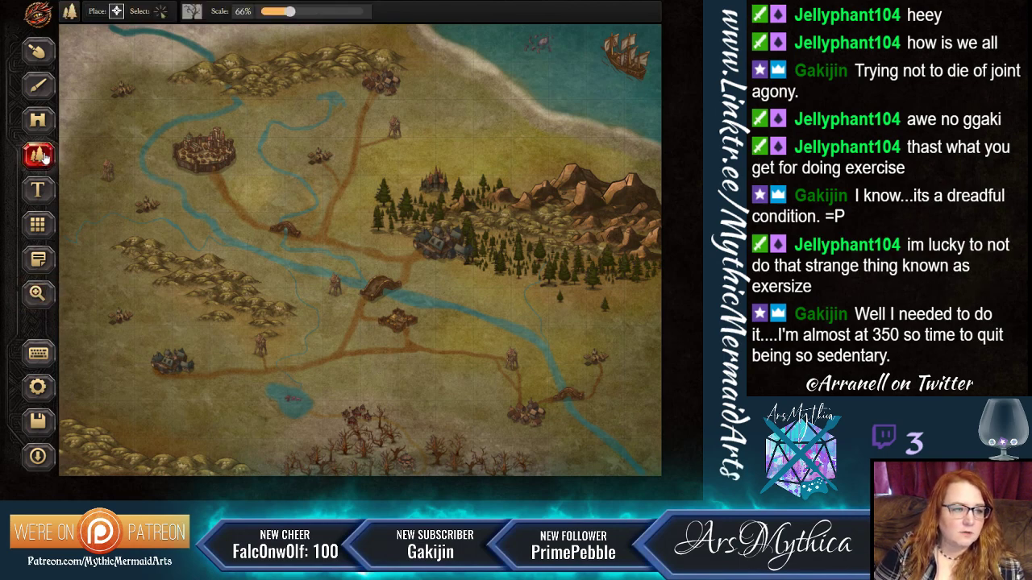
{"action": "left_click", "coordinate": [36, 89]}
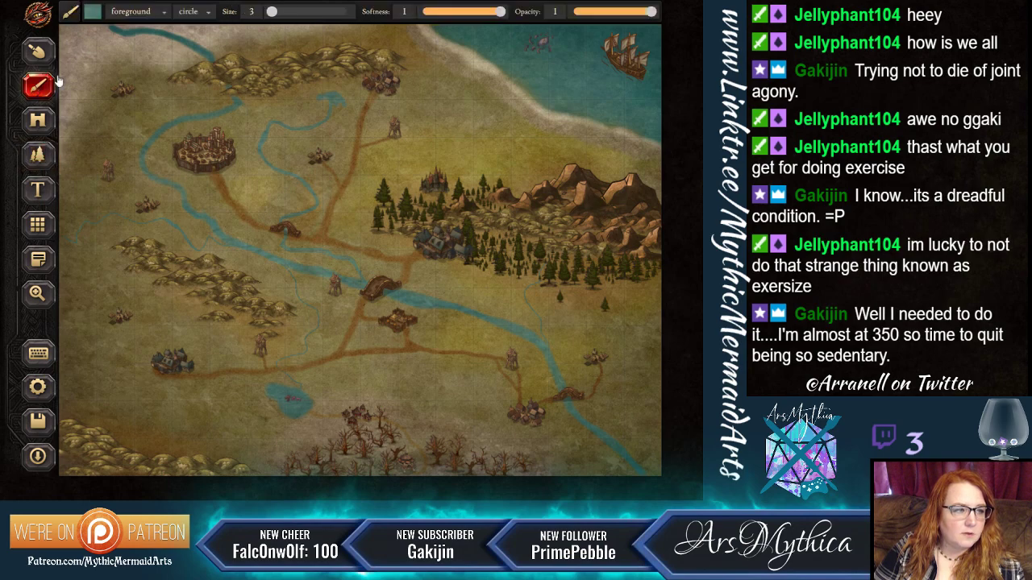
{"action": "left_click", "coordinate": [93, 11]}
{"action": "left_click", "coordinate": [457, 163]}
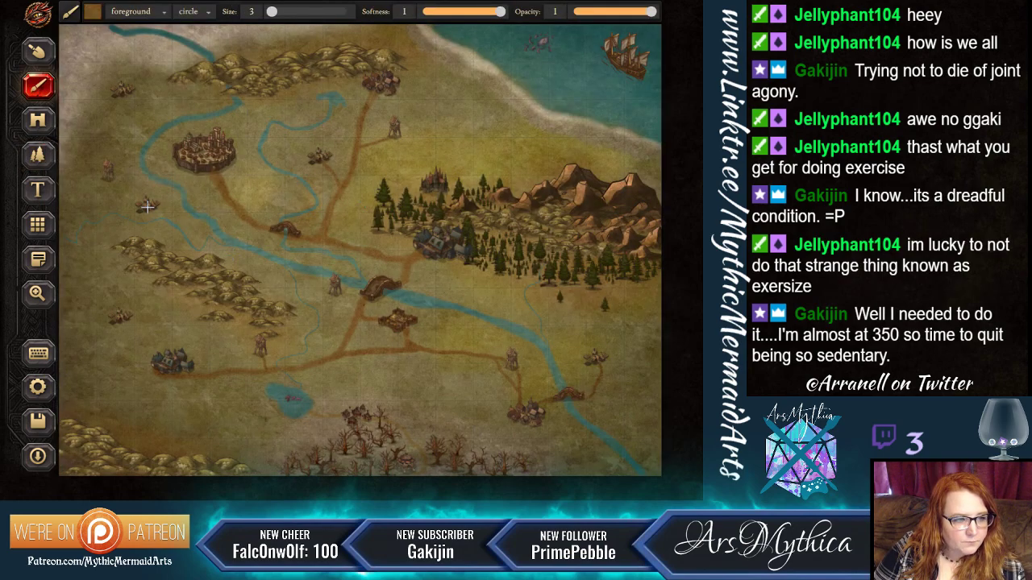
{"action": "left_click_drag", "start_coordinate": [272, 13], "coordinate": [274, 14]}
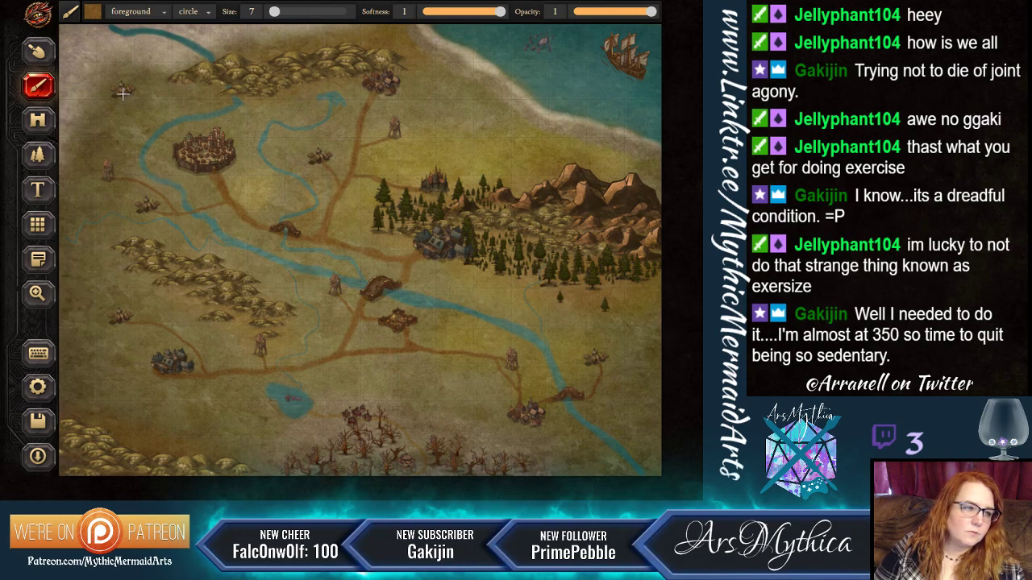
{"action": "left_click_drag", "start_coordinate": [132, 106], "coordinate": [127, 147]}
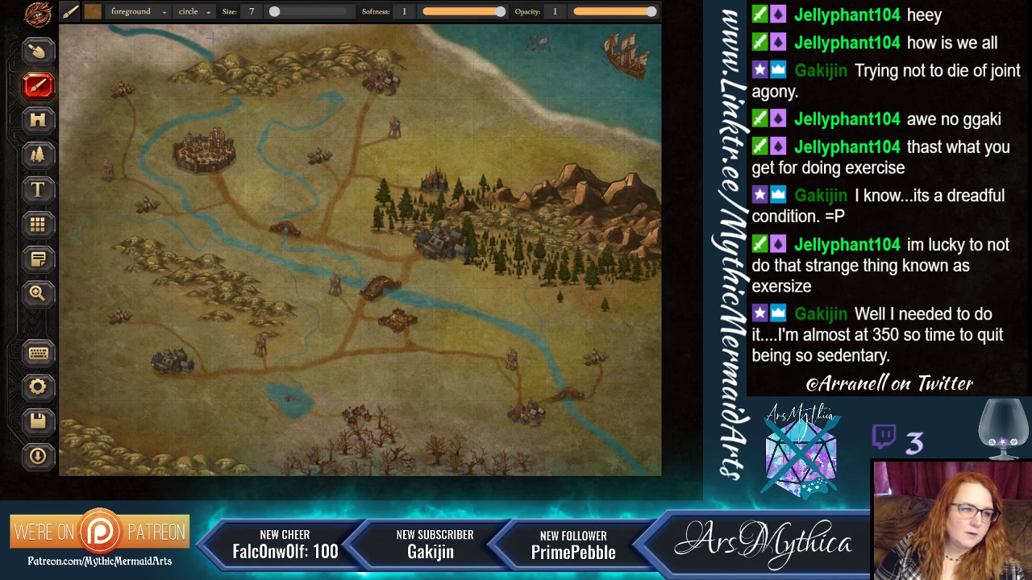
{"action": "left_click_drag", "start_coordinate": [275, 12], "coordinate": [276, 23]}
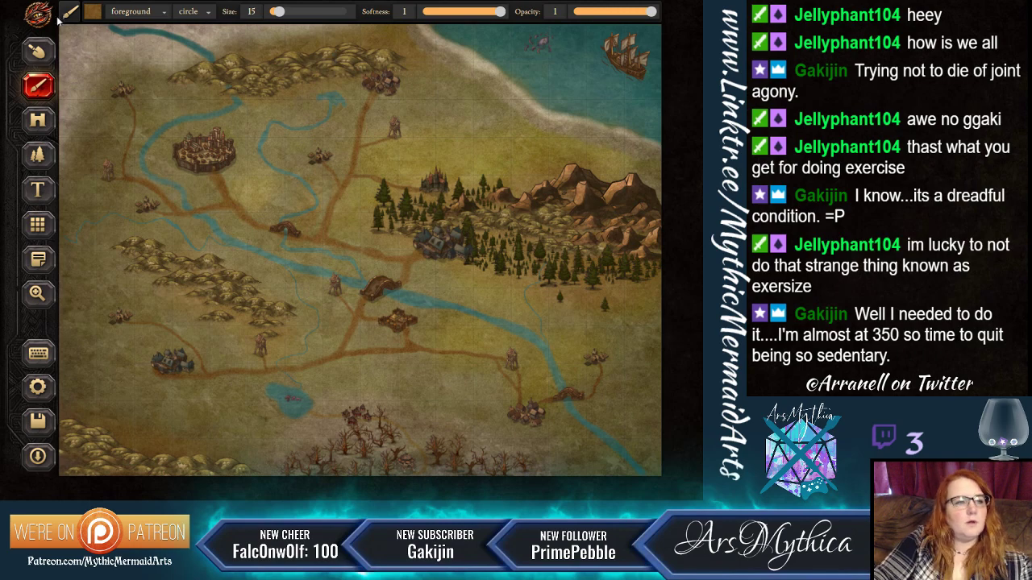
Place a bridge at 66% scale where the road southwest of the walled city crosses the river.
{"action": "left_click", "coordinate": [37, 119]}
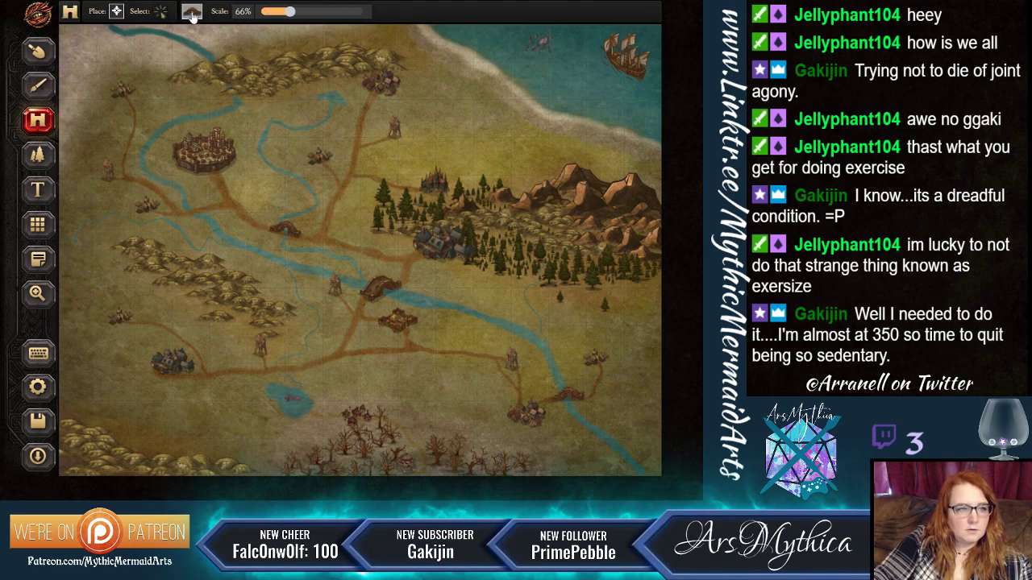
{"action": "left_click", "coordinate": [193, 208]}
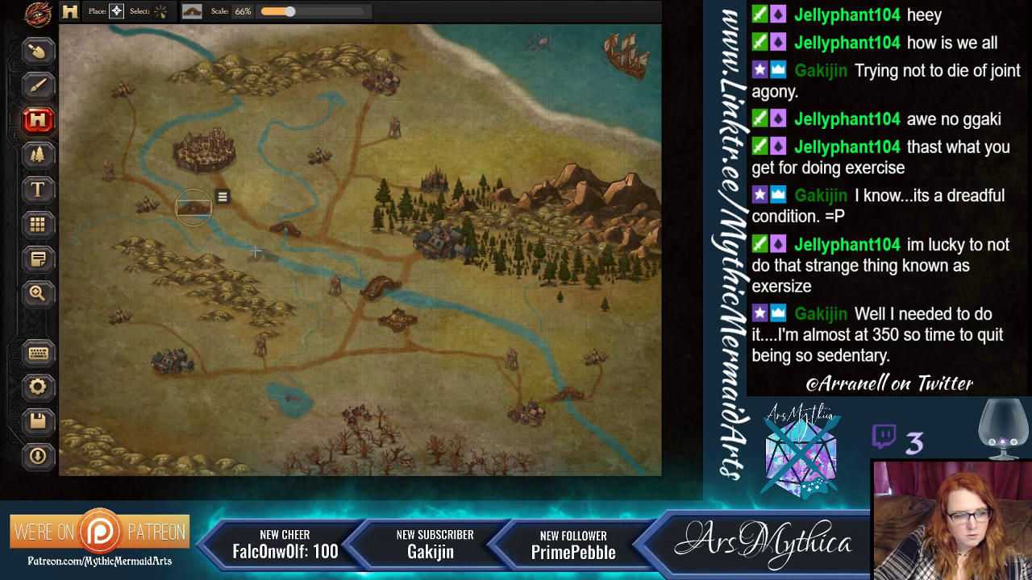
{"action": "left_click", "coordinate": [159, 11]}
Restore the river around the bridge southwest of the walled city with the Ocean-1 texture at size 15.
{"action": "left_click", "coordinate": [37, 86]}
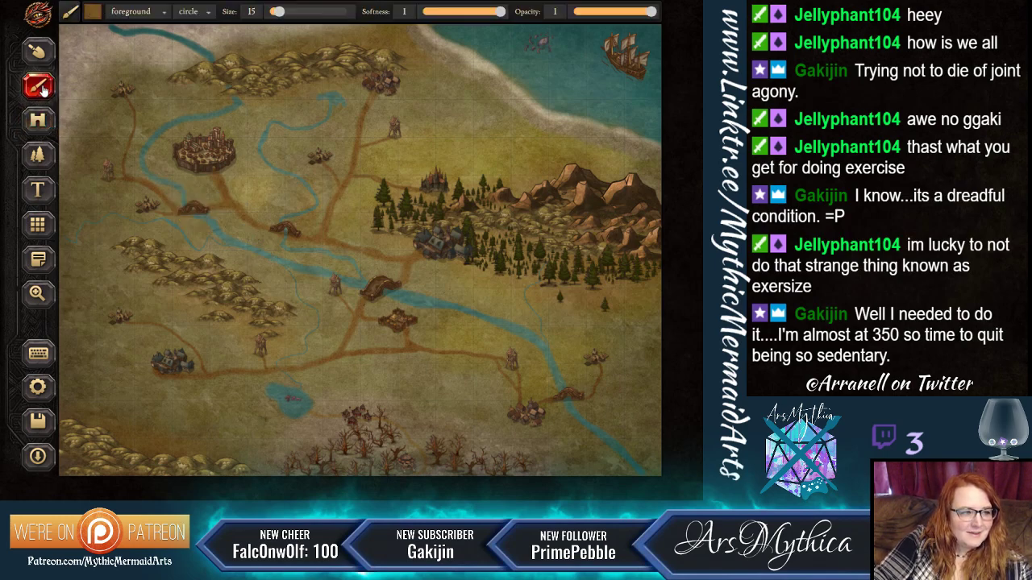
{"action": "left_click", "coordinate": [95, 14]}
{"action": "left_click", "coordinate": [134, 89]}
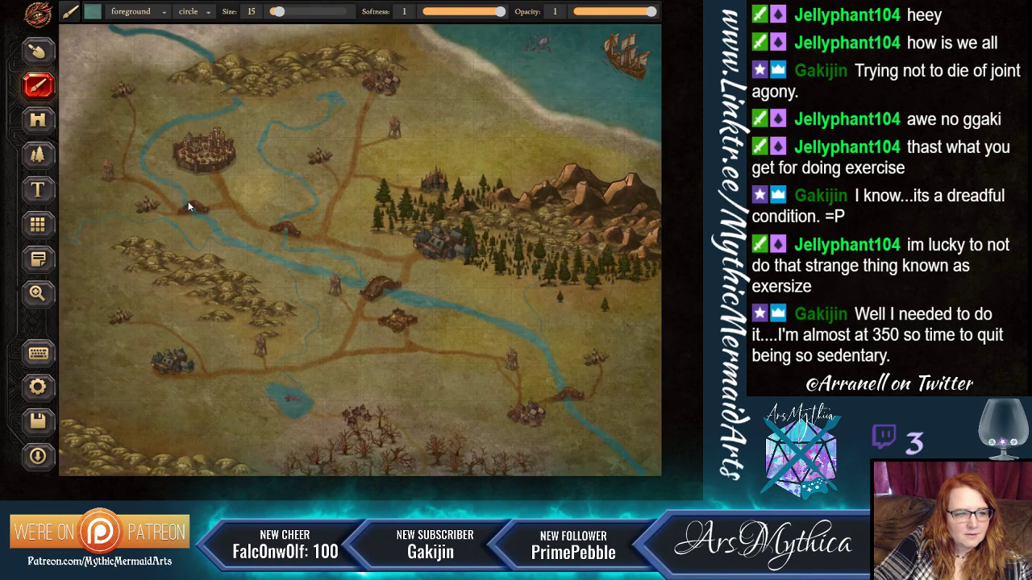
{"action": "left_click_drag", "start_coordinate": [178, 190], "coordinate": [199, 219]}
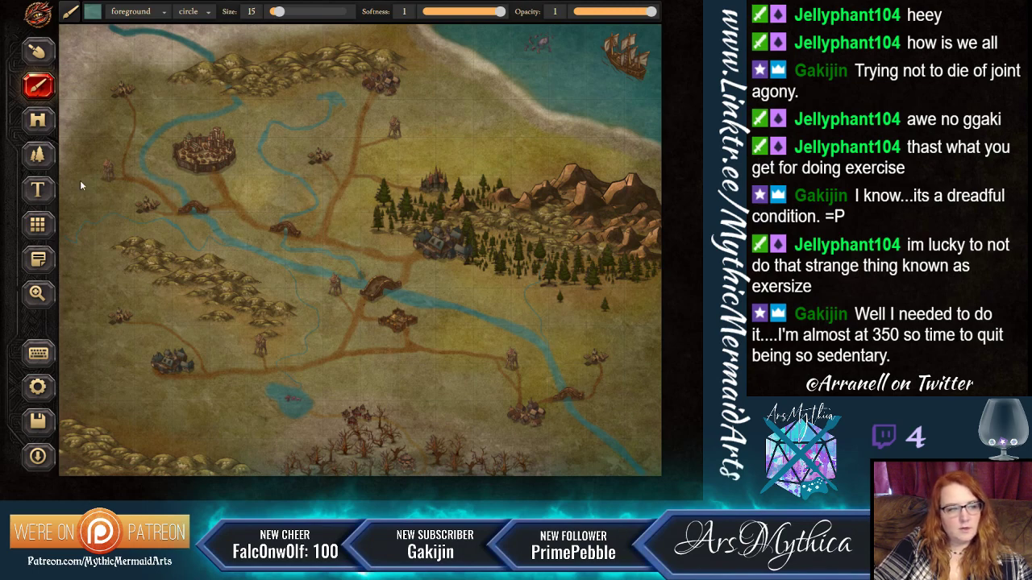
Paint a patch of leafy trees at 66% scale between the northwestern settlement and the northern hills.
{"action": "left_click", "coordinate": [37, 155]}
{"action": "left_click", "coordinate": [192, 11]}
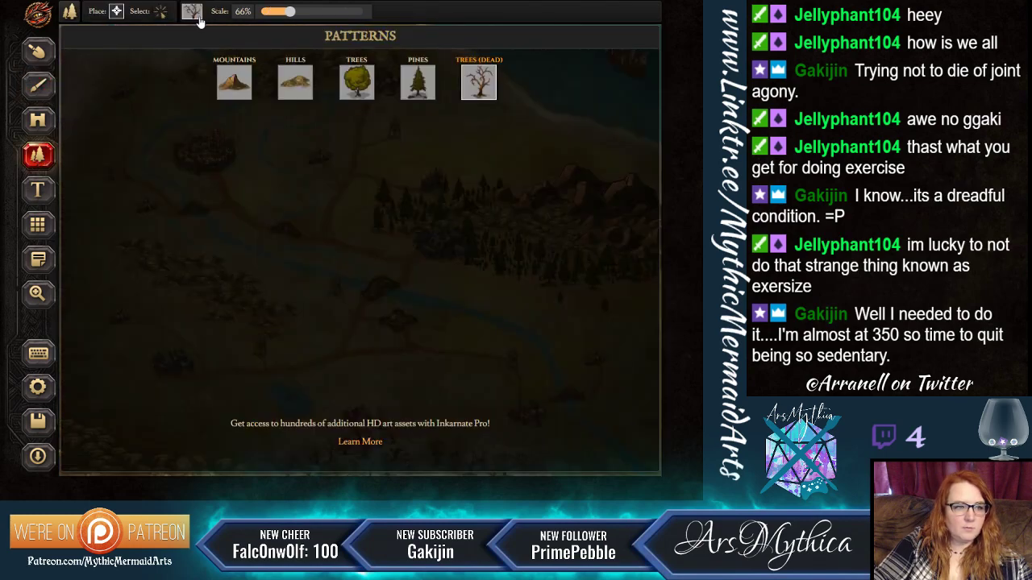
{"action": "left_click", "coordinate": [356, 82]}
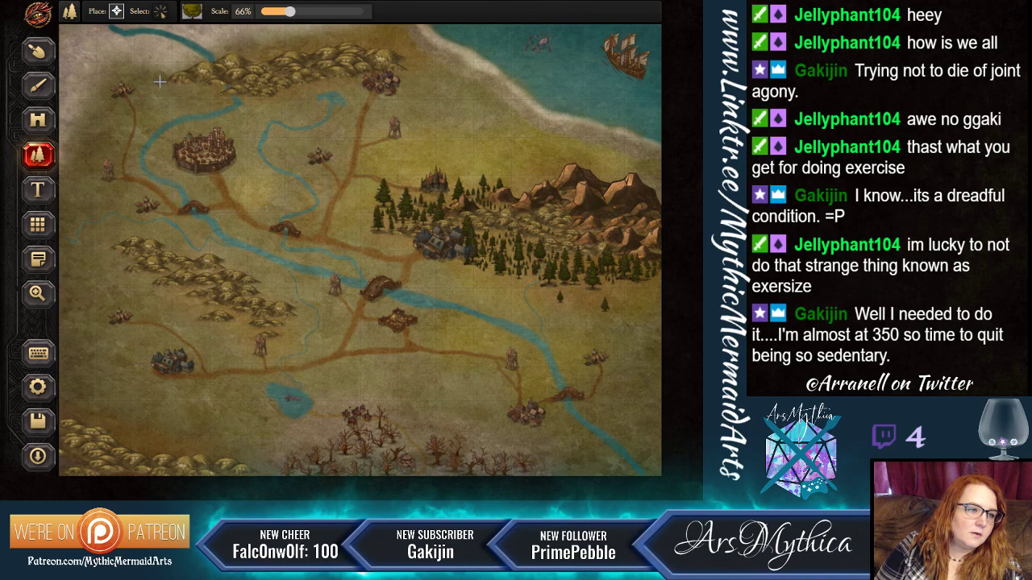
{"action": "left_click_drag", "start_coordinate": [149, 91], "coordinate": [215, 93]}
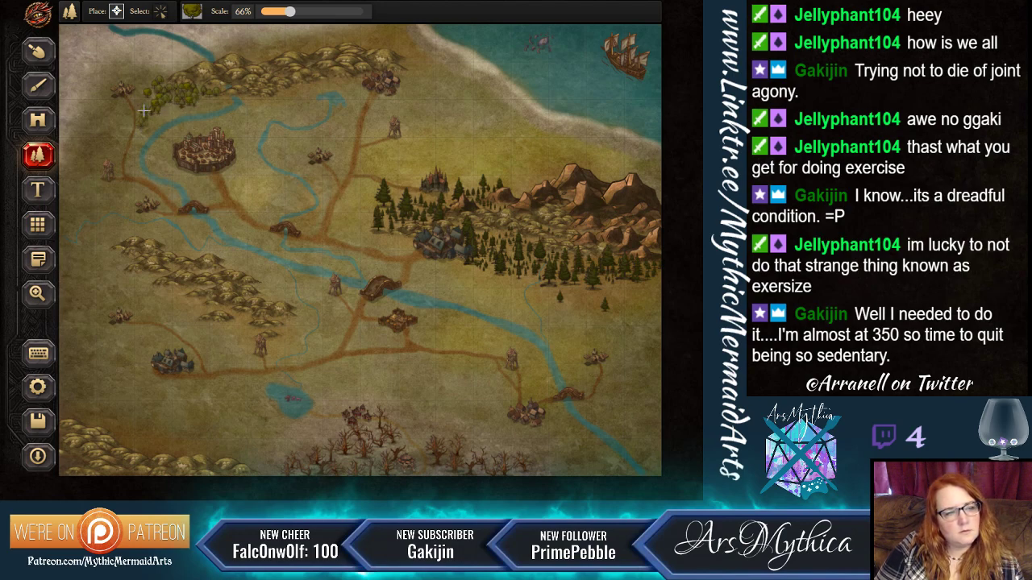
{"action": "mouse_move", "coordinate": [143, 110]}
{"action": "left_mouse_down"}
{"action": "mouse_move", "coordinate": [150, 61]}
{"action": "mouse_move", "coordinate": [161, 71]}
{"action": "left_mouse_up"}
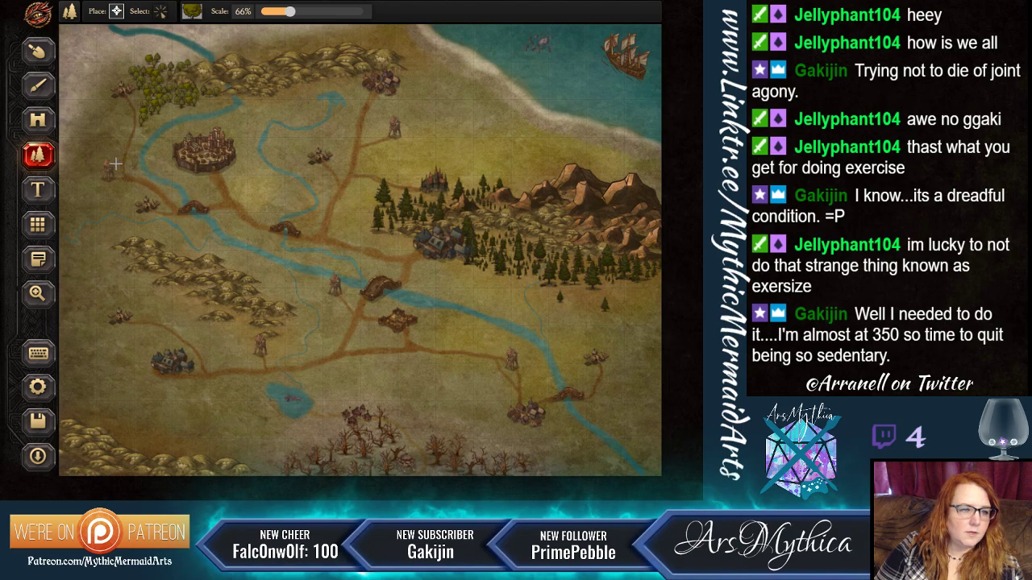
Extend the leafy forest around the northwestern settlement and down the map's western edge, with the tree scale at 88%.
{"action": "left_click_drag", "start_coordinate": [288, 12], "coordinate": [302, 16]}
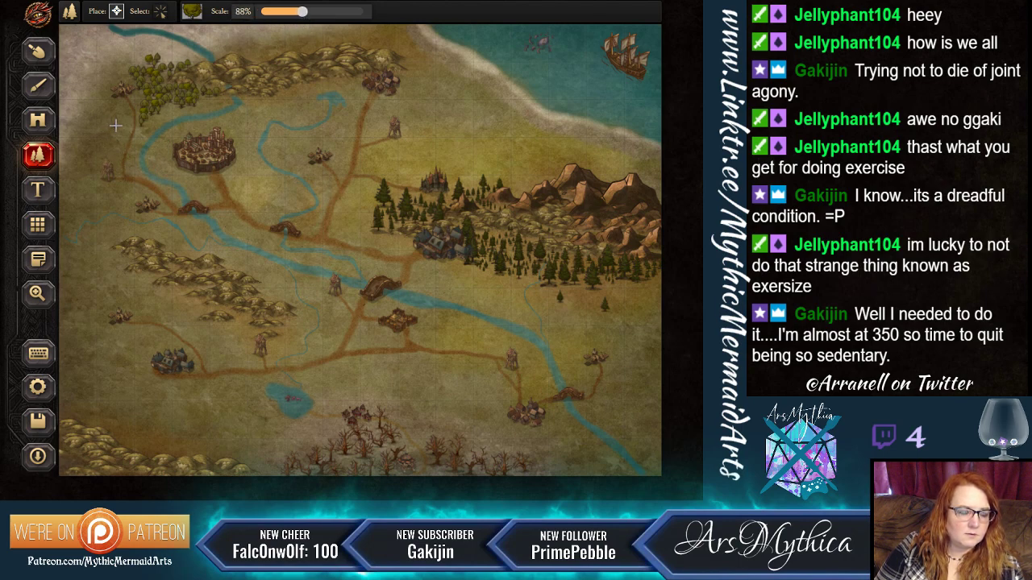
{"action": "left_click_drag", "start_coordinate": [115, 125], "coordinate": [57, 183]}
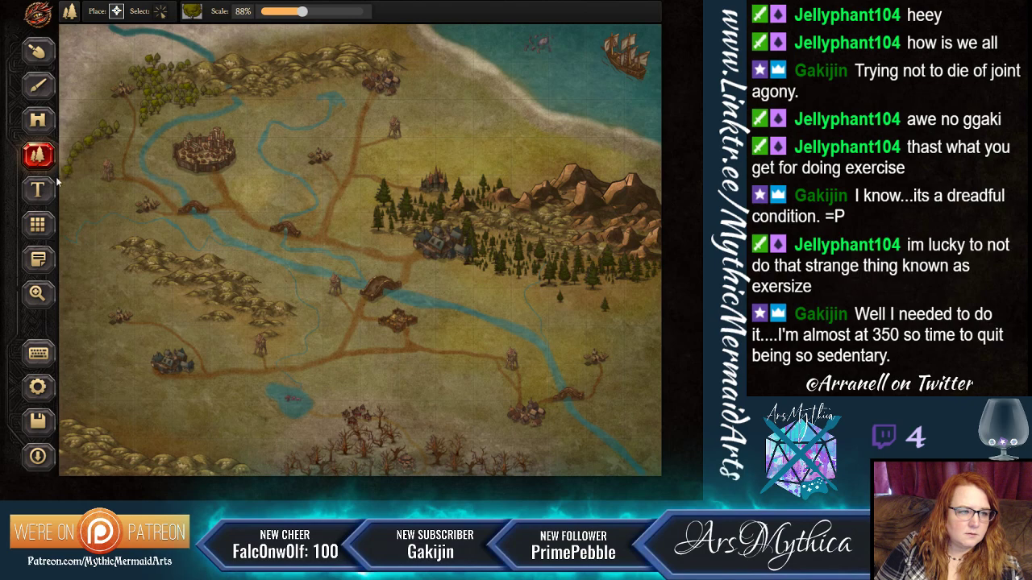
{"action": "mouse_move", "coordinate": [93, 141]}
{"action": "left_mouse_down"}
{"action": "mouse_move", "coordinate": [103, 92]}
{"action": "mouse_move", "coordinate": [103, 127]}
{"action": "mouse_move", "coordinate": [81, 137]}
{"action": "mouse_move", "coordinate": [92, 92]}
{"action": "mouse_move", "coordinate": [60, 159]}
{"action": "left_mouse_up"}
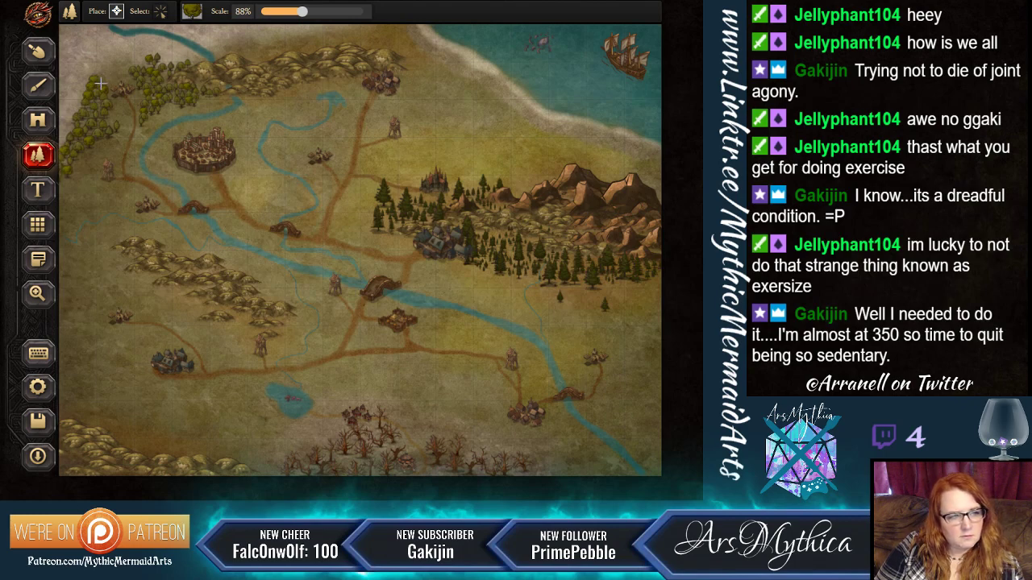
{"action": "mouse_move", "coordinate": [104, 79]}
{"action": "left_mouse_down"}
{"action": "mouse_move", "coordinate": [132, 70]}
{"action": "mouse_move", "coordinate": [108, 76]}
{"action": "mouse_move", "coordinate": [100, 69]}
{"action": "mouse_move", "coordinate": [113, 59]}
{"action": "mouse_move", "coordinate": [190, 59]}
{"action": "mouse_move", "coordinate": [164, 78]}
{"action": "left_mouse_up"}
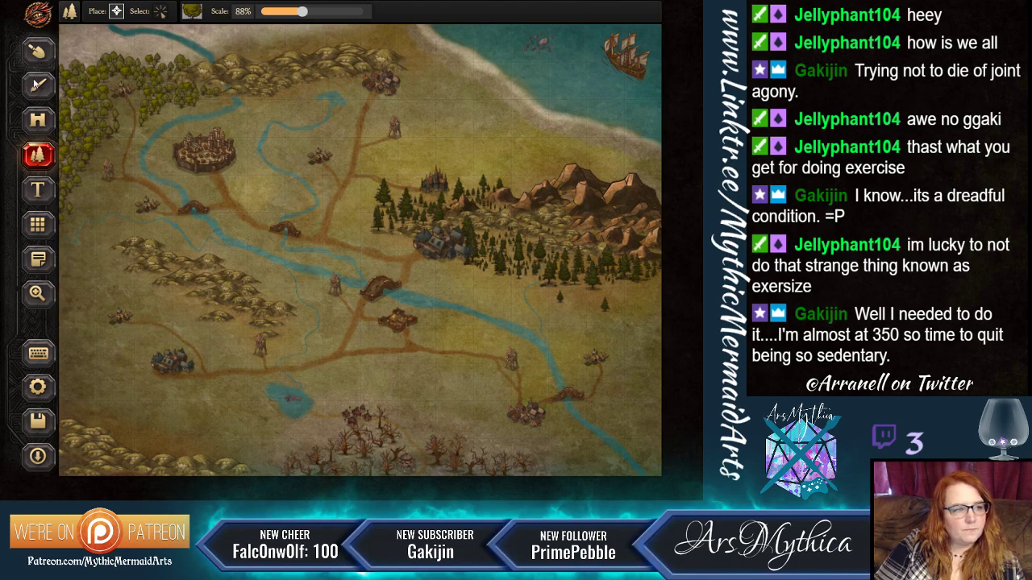
Paint the ground beneath the northwestern forest with the Land-3 texture at brush size 58.
{"action": "left_click", "coordinate": [35, 86]}
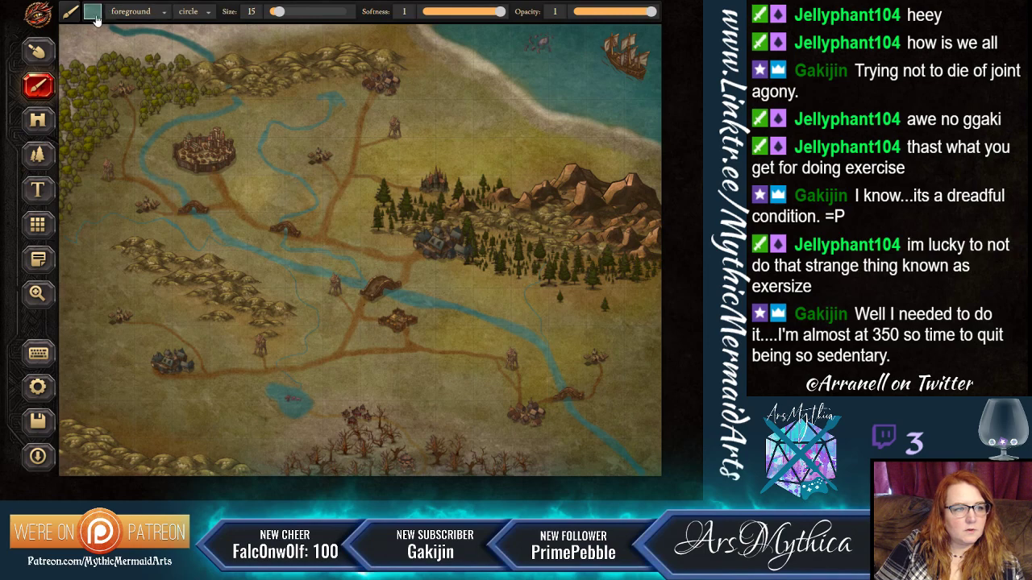
{"action": "left_click", "coordinate": [93, 14]}
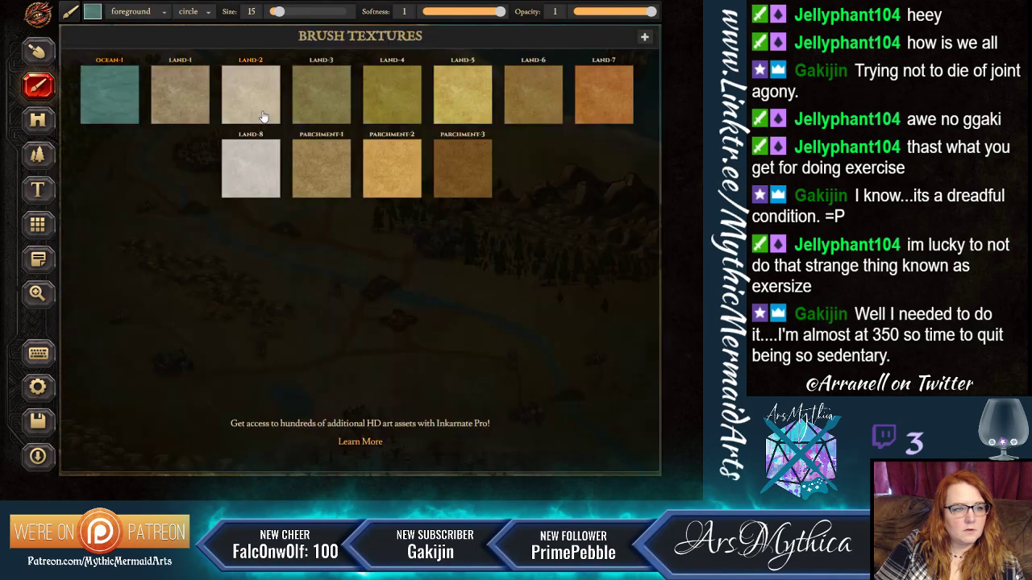
{"action": "left_click", "coordinate": [328, 102]}
{"action": "key", "text": "bracketright"}
{"action": "key", "text": "bracketright"}
{"action": "key", "text": "bracketright"}
{"action": "key", "text": "bracketright"}
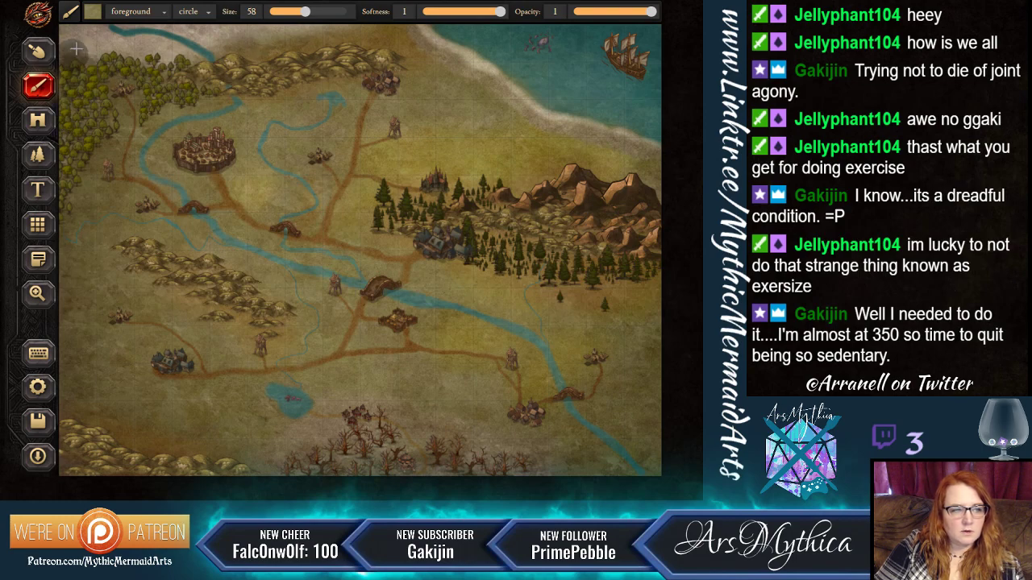
{"action": "left_click_drag", "start_coordinate": [76, 49], "coordinate": [176, 73]}
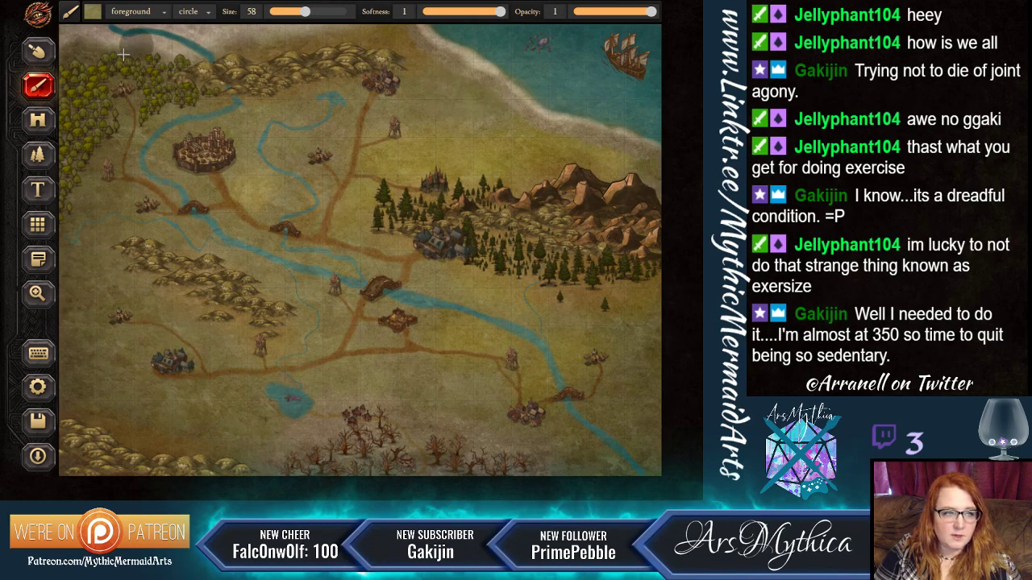
Paint a leafy forest at 102% tree scale across the map's southeastern area, on both sides of the river.
{"action": "left_click", "coordinate": [38, 53]}
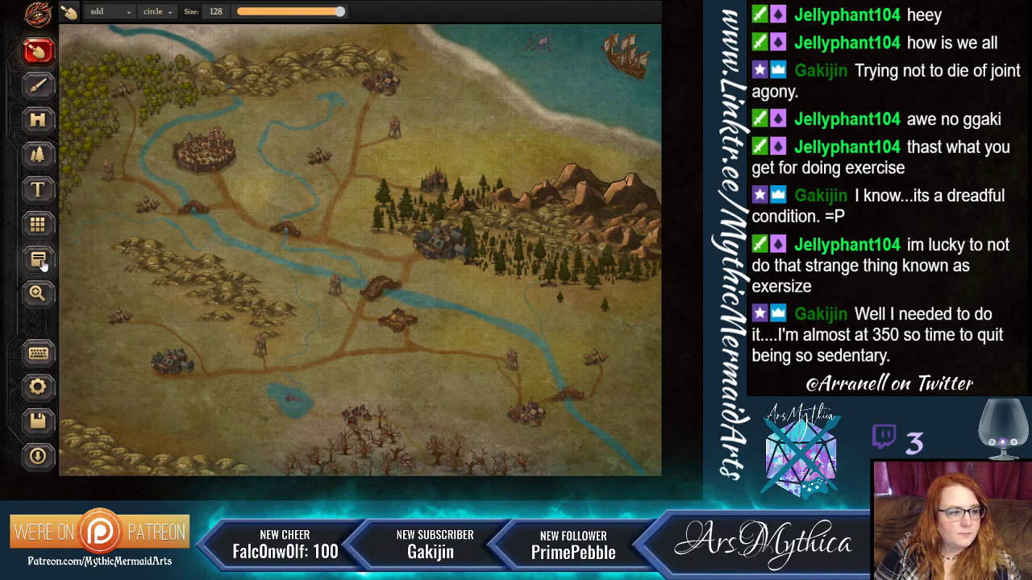
{"action": "left_click", "coordinate": [34, 161]}
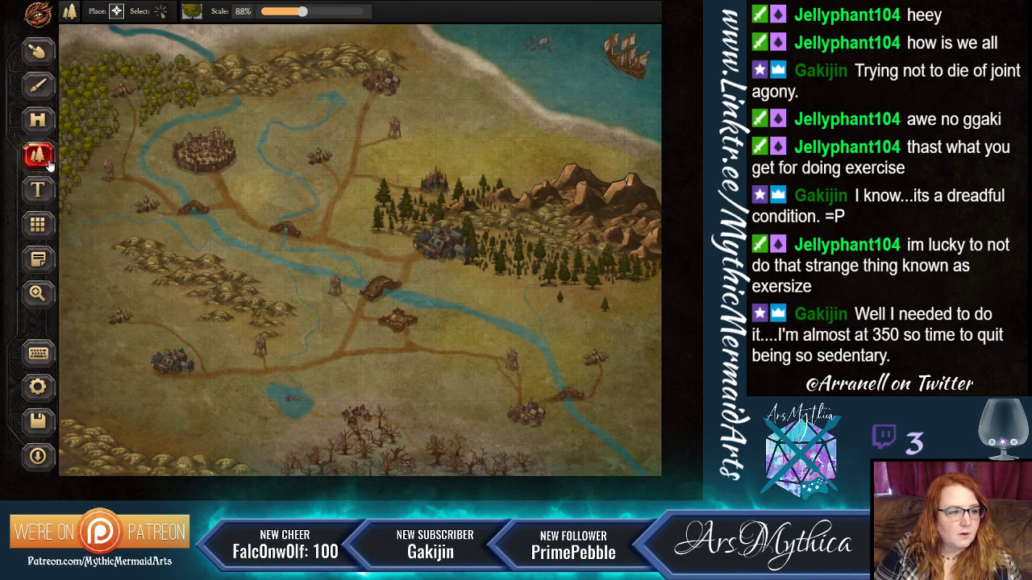
{"action": "left_click", "coordinate": [192, 11]}
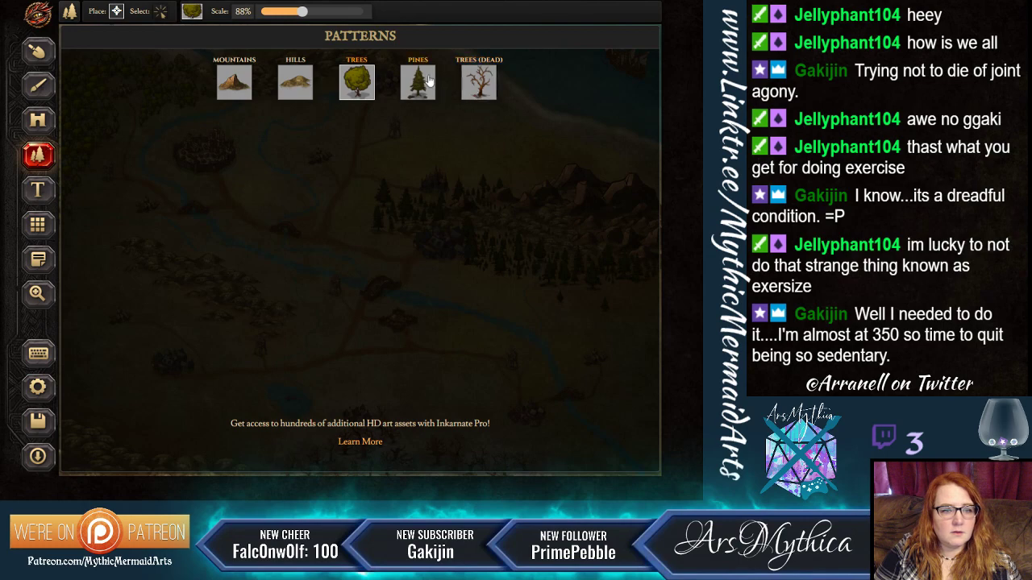
{"action": "left_click", "coordinate": [479, 88]}
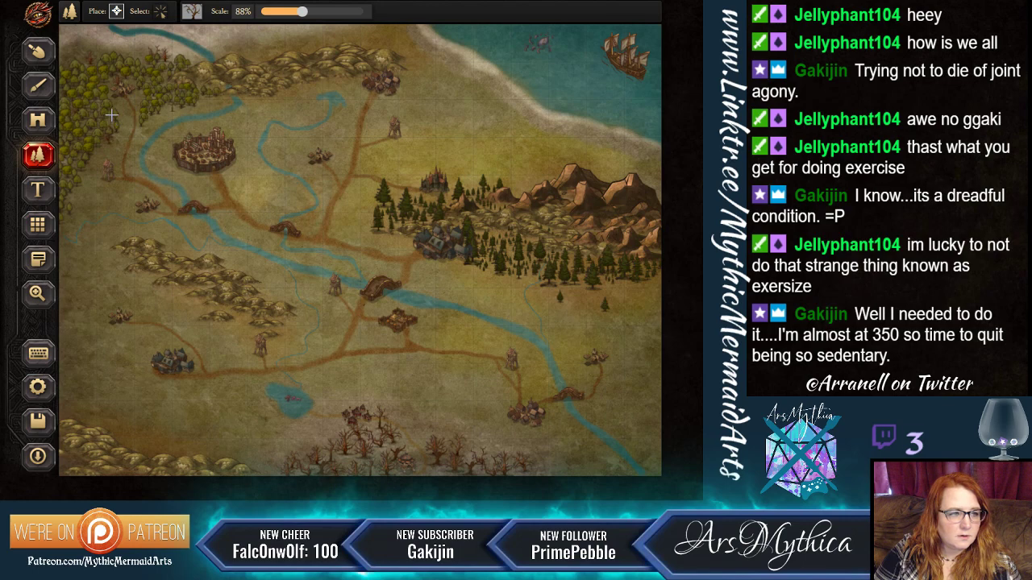
{"action": "scroll", "coordinate": [136, 94], "scroll_direction": "down", "scroll_amount": 3}
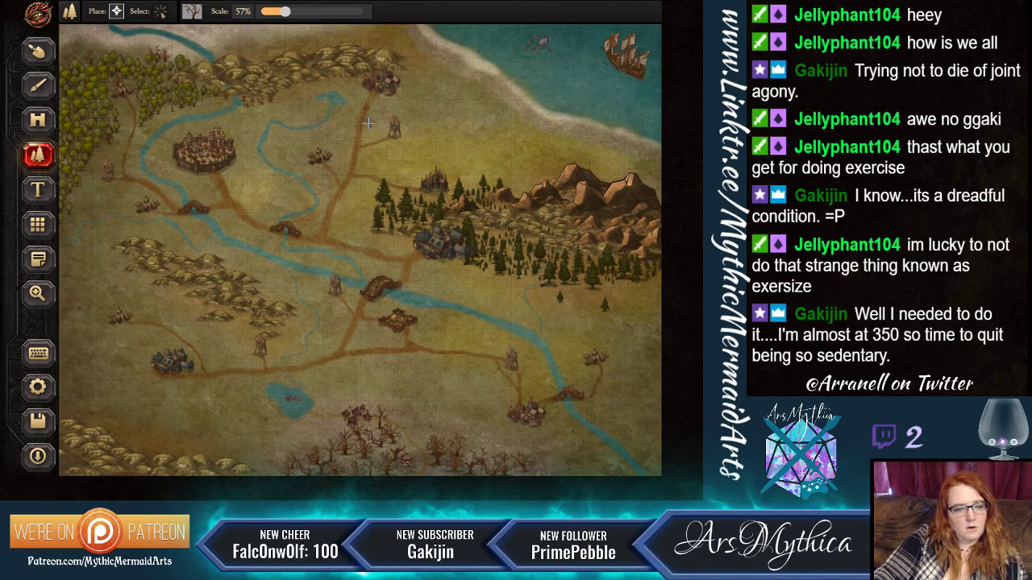
{"action": "left_click", "coordinate": [191, 14]}
{"action": "left_click", "coordinate": [363, 86]}
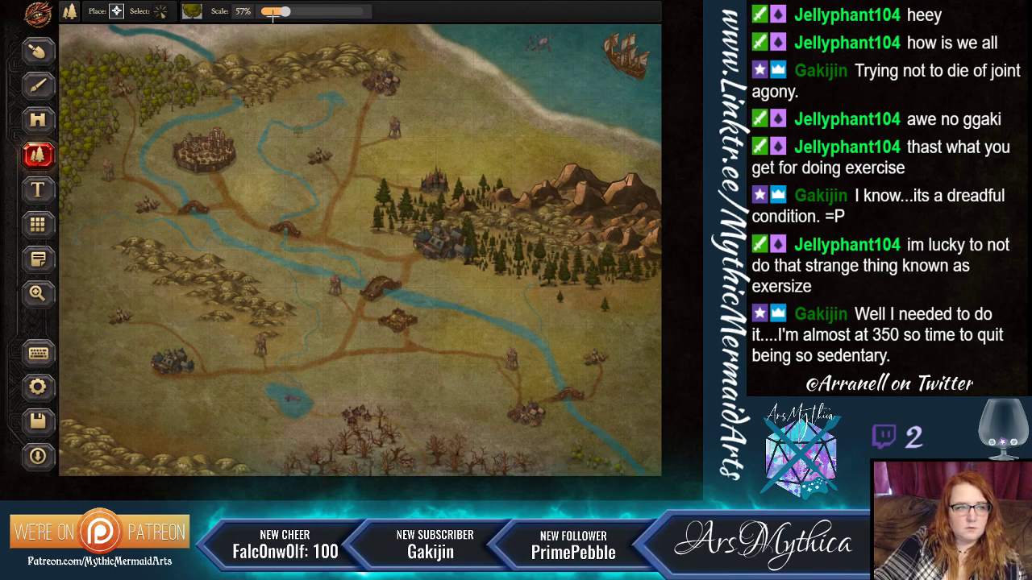
{"action": "left_click_drag", "start_coordinate": [283, 12], "coordinate": [310, 14]}
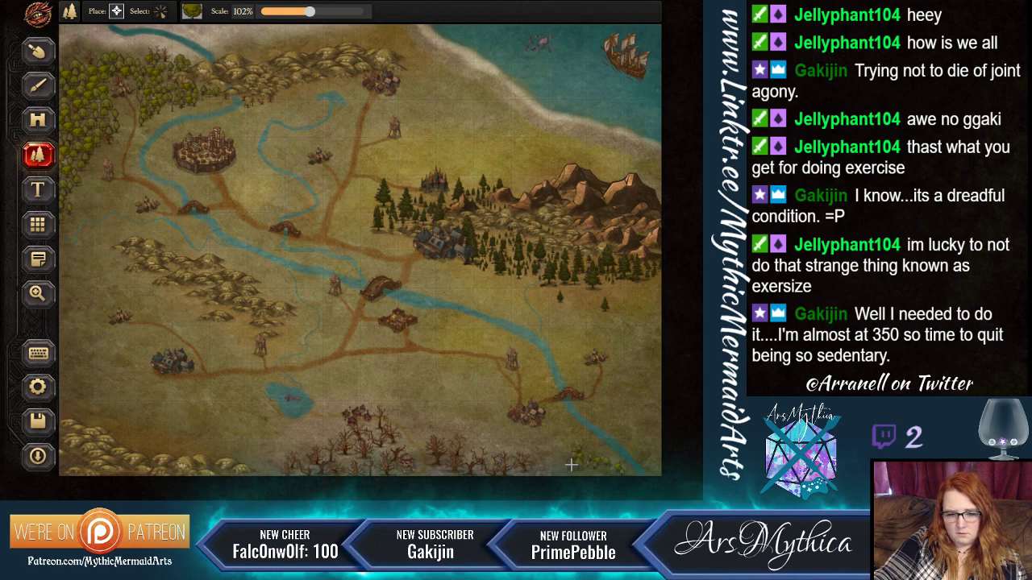
{"action": "mouse_move", "coordinate": [570, 465]}
{"action": "left_mouse_down"}
{"action": "mouse_move", "coordinate": [543, 469]}
{"action": "mouse_move", "coordinate": [559, 479]}
{"action": "mouse_move", "coordinate": [597, 470]}
{"action": "mouse_move", "coordinate": [599, 454]}
{"action": "mouse_move", "coordinate": [572, 435]}
{"action": "mouse_move", "coordinate": [540, 451]}
{"action": "mouse_move", "coordinate": [501, 436]}
{"action": "mouse_move", "coordinate": [482, 405]}
{"action": "mouse_move", "coordinate": [478, 415]}
{"action": "mouse_move", "coordinate": [487, 387]}
{"action": "mouse_move", "coordinate": [458, 371]}
{"action": "mouse_move", "coordinate": [449, 377]}
{"action": "mouse_move", "coordinate": [474, 393]}
{"action": "mouse_move", "coordinate": [461, 416]}
{"action": "mouse_move", "coordinate": [401, 398]}
{"action": "mouse_move", "coordinate": [447, 368]}
{"action": "mouse_move", "coordinate": [424, 381]}
{"action": "mouse_move", "coordinate": [446, 401]}
{"action": "mouse_move", "coordinate": [439, 380]}
{"action": "mouse_move", "coordinate": [453, 390]}
{"action": "mouse_move", "coordinate": [431, 406]}
{"action": "mouse_move", "coordinate": [416, 389]}
{"action": "mouse_move", "coordinate": [435, 400]}
{"action": "mouse_move", "coordinate": [448, 393]}
{"action": "mouse_move", "coordinate": [467, 431]}
{"action": "mouse_move", "coordinate": [488, 429]}
{"action": "mouse_move", "coordinate": [500, 394]}
{"action": "mouse_move", "coordinate": [627, 433]}
{"action": "mouse_move", "coordinate": [656, 472]}
{"action": "mouse_move", "coordinate": [655, 362]}
{"action": "mouse_move", "coordinate": [639, 391]}
{"action": "mouse_move", "coordinate": [645, 431]}
{"action": "mouse_move", "coordinate": [609, 407]}
{"action": "mouse_move", "coordinate": [645, 442]}
{"action": "mouse_move", "coordinate": [650, 418]}
{"action": "mouse_move", "coordinate": [627, 390]}
{"action": "mouse_move", "coordinate": [657, 361]}
{"action": "mouse_move", "coordinate": [651, 330]}
{"action": "mouse_move", "coordinate": [601, 412]}
{"action": "mouse_move", "coordinate": [658, 466]}
{"action": "mouse_move", "coordinate": [657, 455]}
{"action": "mouse_move", "coordinate": [628, 448]}
{"action": "left_mouse_up"}
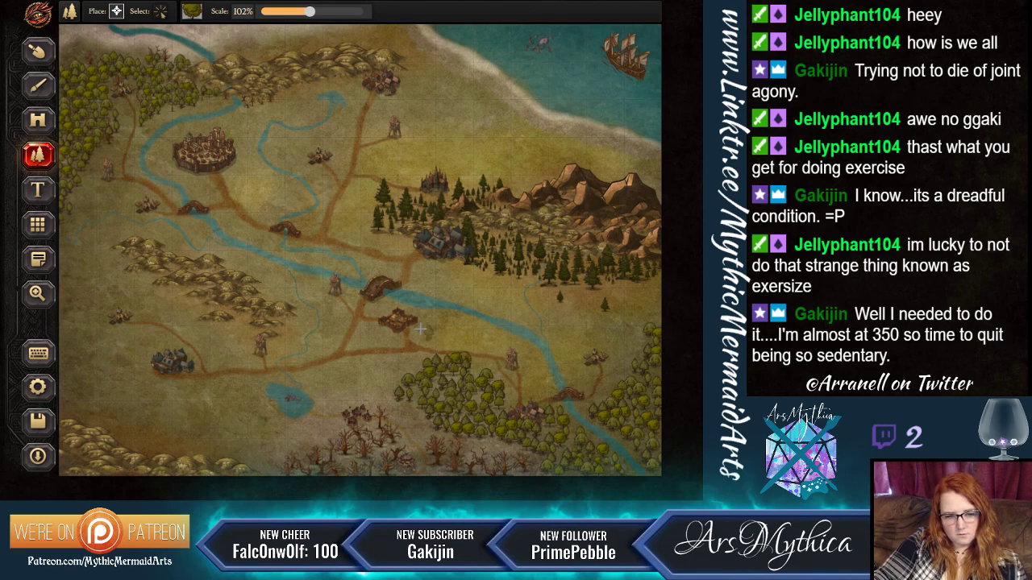
Add clusters of leafy trees at 102% scale east of the settlement south of the central bridge and west of its crossroads.
{"action": "mouse_move", "coordinate": [420, 334]}
{"action": "left_mouse_down"}
{"action": "mouse_move", "coordinate": [500, 345]}
{"action": "mouse_move", "coordinate": [426, 325]}
{"action": "left_mouse_up"}
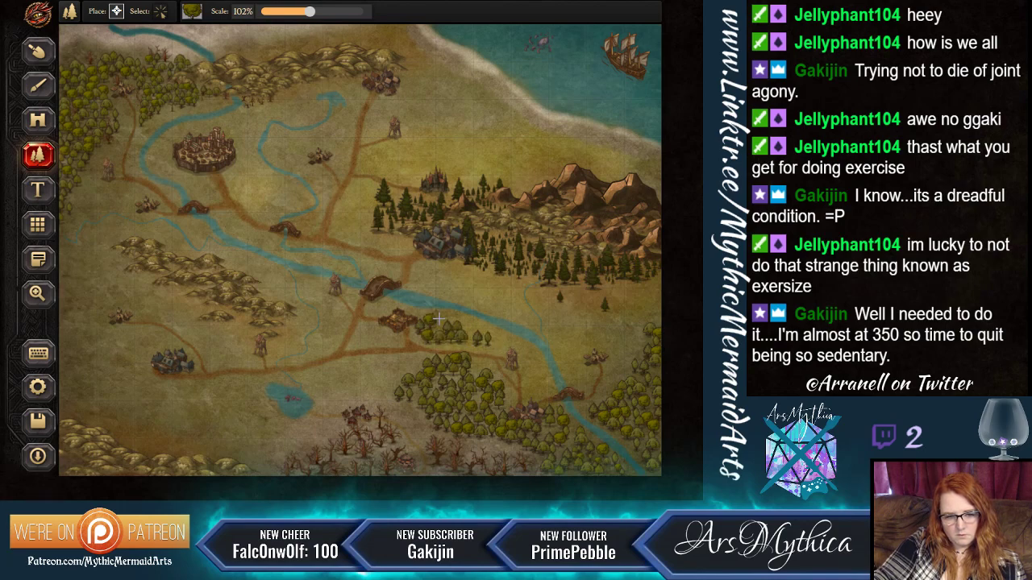
{"action": "left_click", "coordinate": [373, 339]}
{"action": "left_click", "coordinate": [351, 337]}
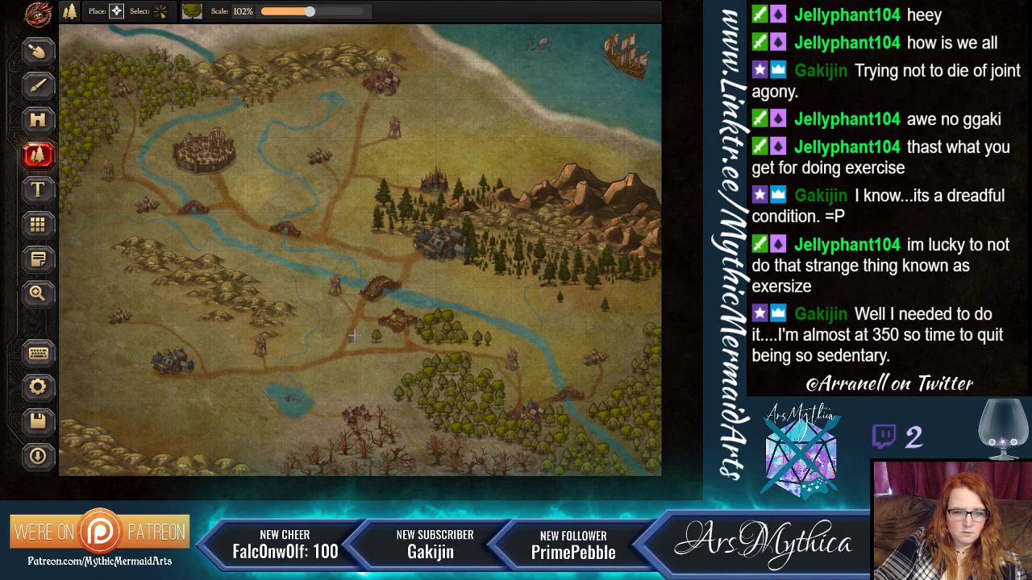
{"action": "left_click_drag", "start_coordinate": [339, 321], "coordinate": [296, 362]}
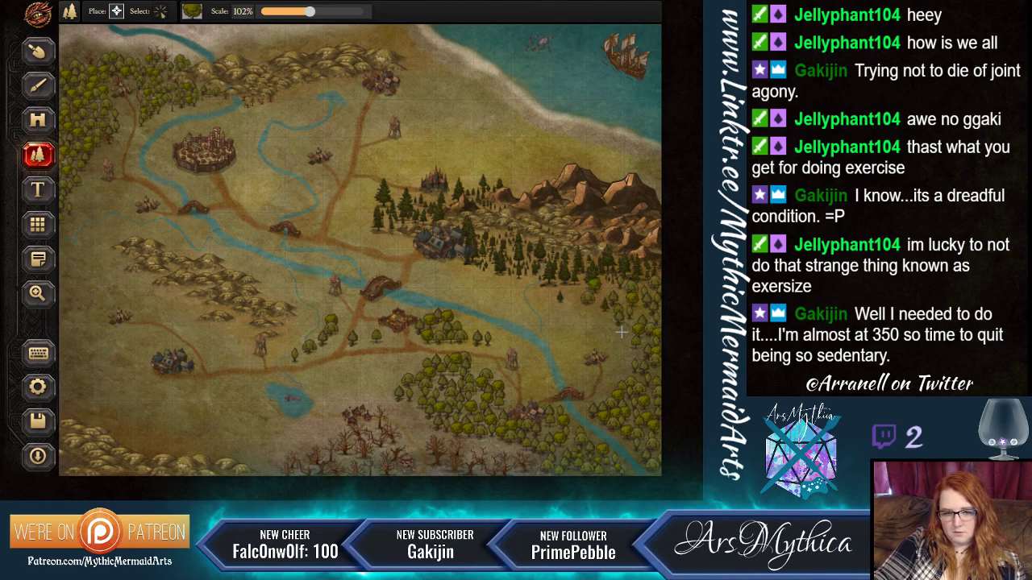
Reduce the tree scale to 43%, and select the trees overlapping the southeastern settlement to uncover its buildings.
{"action": "left_click", "coordinate": [287, 15]}
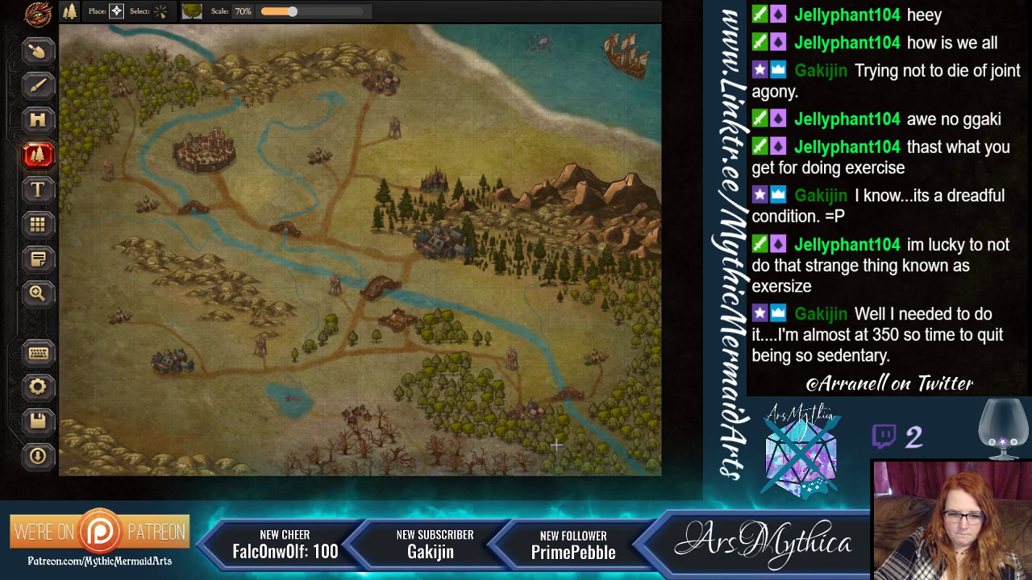
{"action": "left_click_drag", "start_coordinate": [291, 11], "coordinate": [277, 11]}
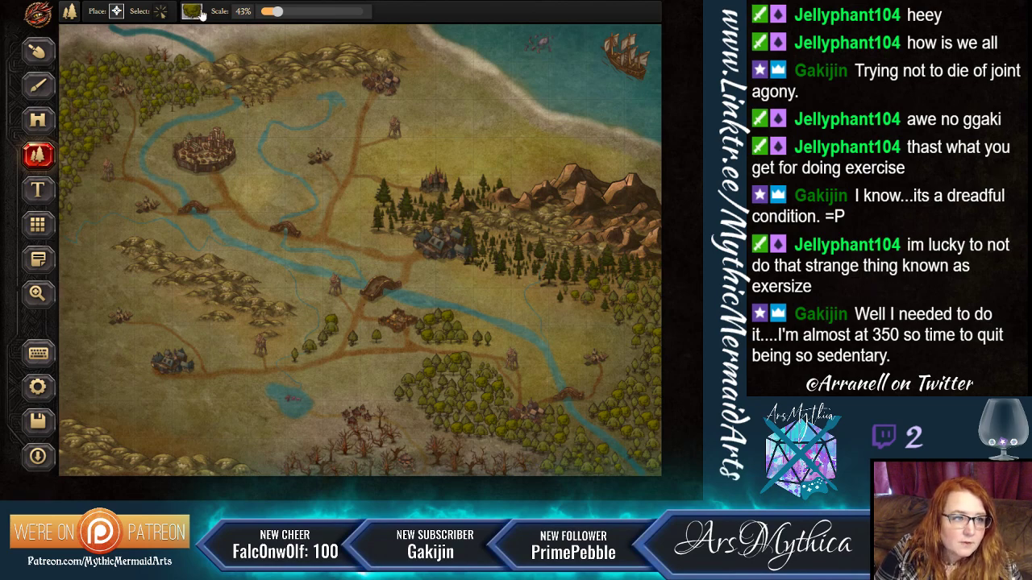
{"action": "left_click", "coordinate": [159, 10]}
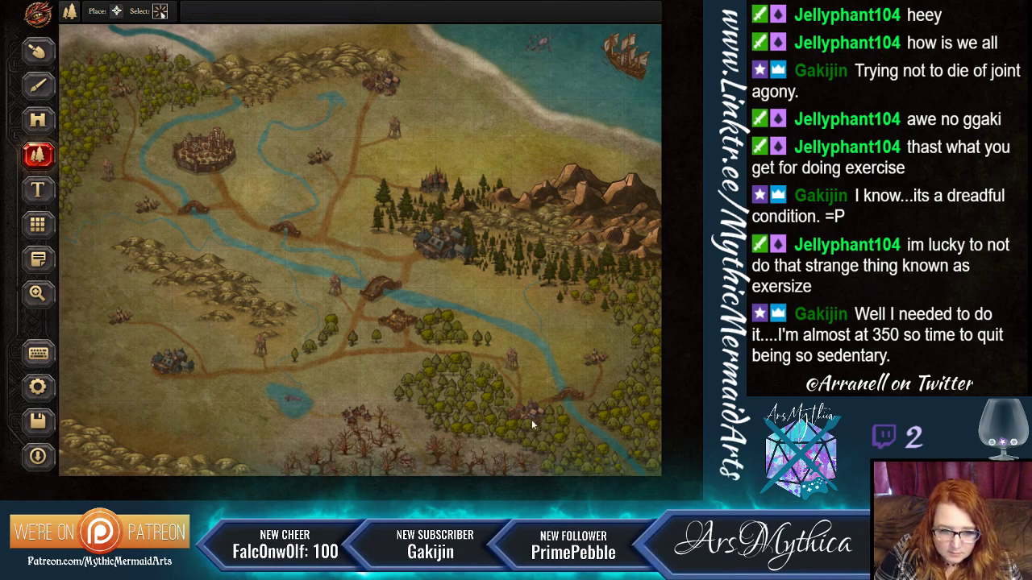
{"action": "left_click", "coordinate": [500, 410]}
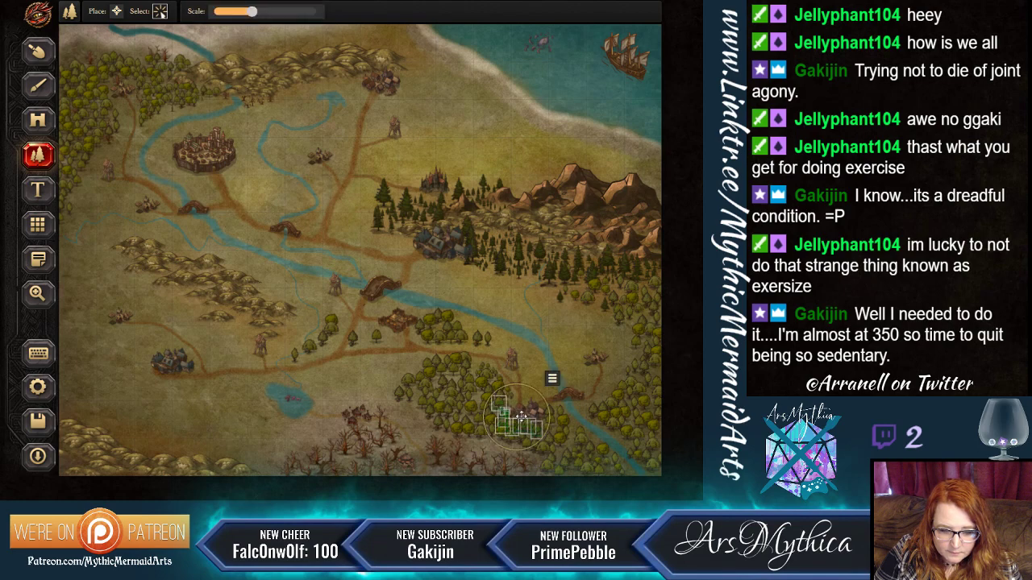
{"action": "left_click", "coordinate": [552, 378]}
{"action": "left_click", "coordinate": [570, 428]}
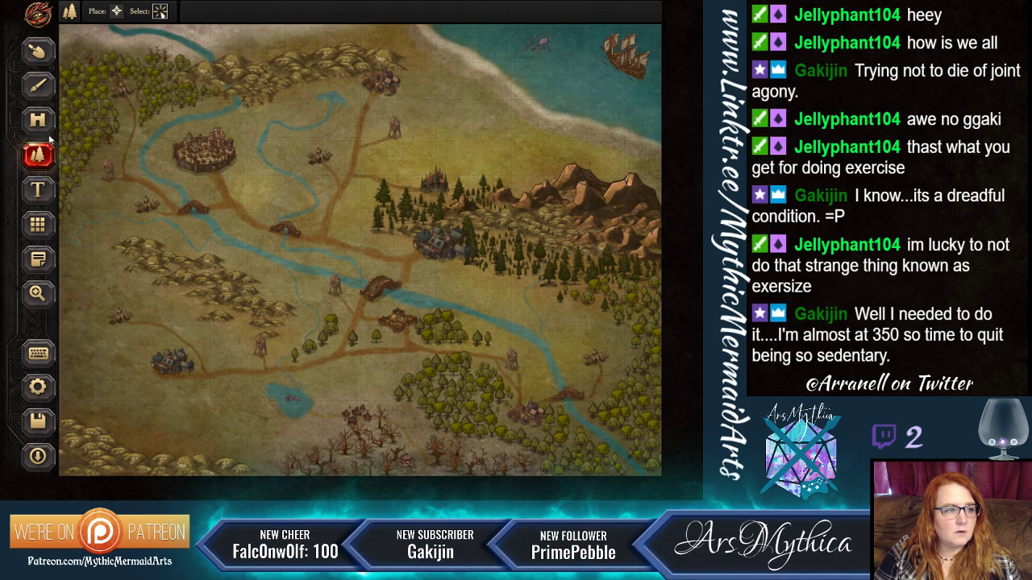
Place a small mountain at 43% scale near the southern hills and several at 74% scale west of the small lake.
{"action": "left_click", "coordinate": [117, 12]}
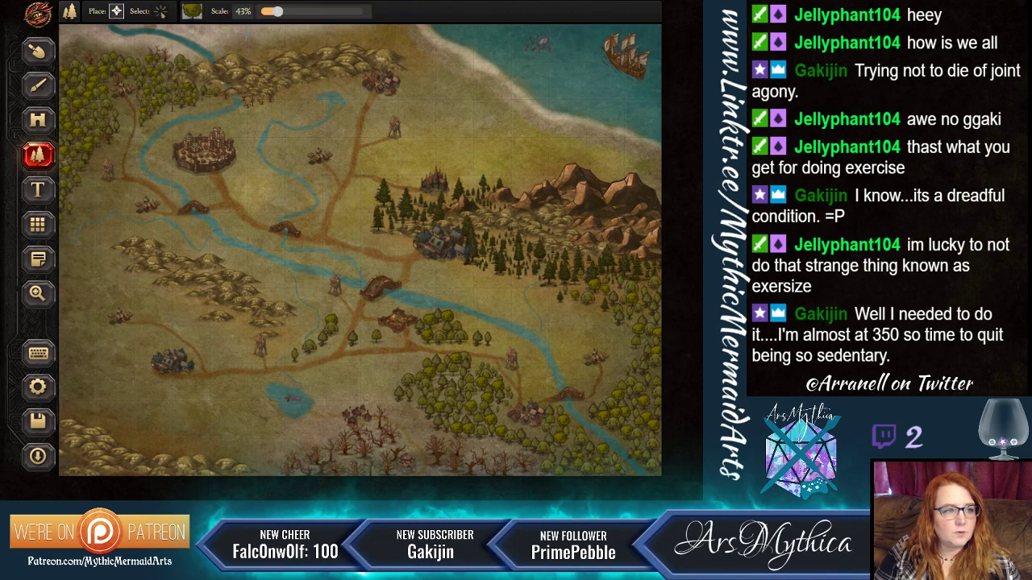
{"action": "left_click", "coordinate": [192, 11]}
{"action": "left_click", "coordinate": [236, 84]}
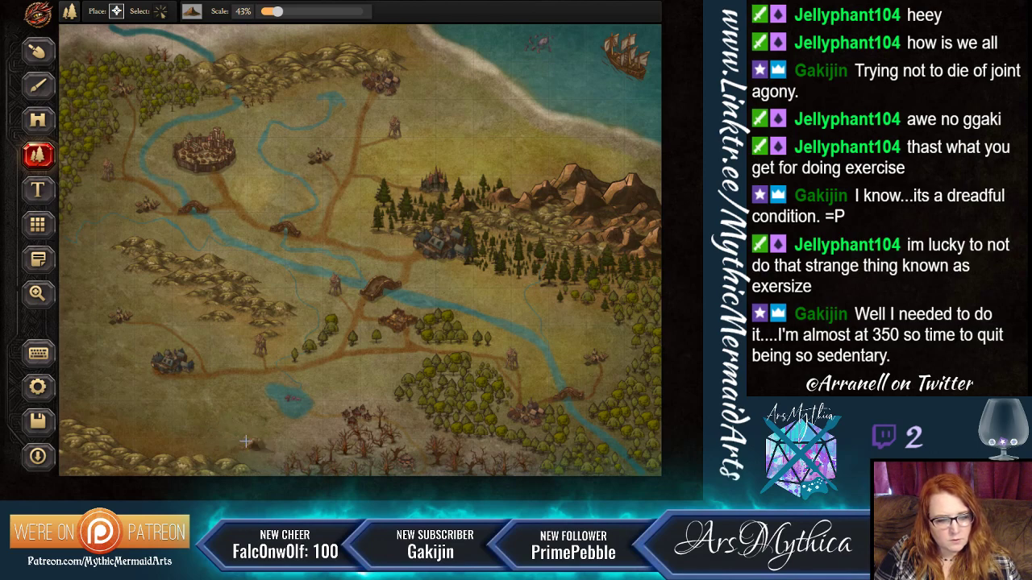
{"action": "left_click_drag", "start_coordinate": [290, 11], "coordinate": [295, 11]}
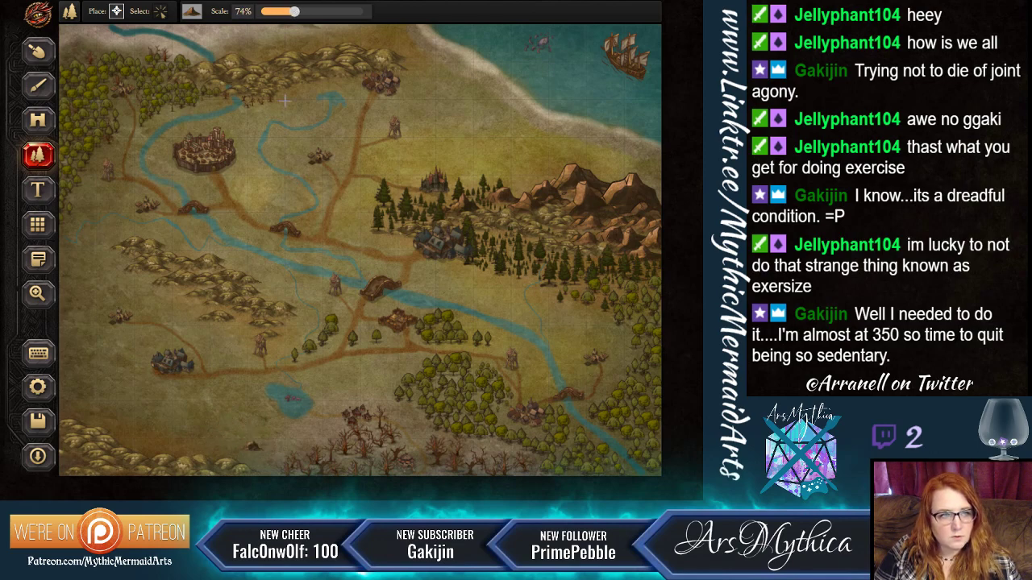
{"action": "left_click", "coordinate": [218, 417]}
{"action": "left_click", "coordinate": [230, 439]}
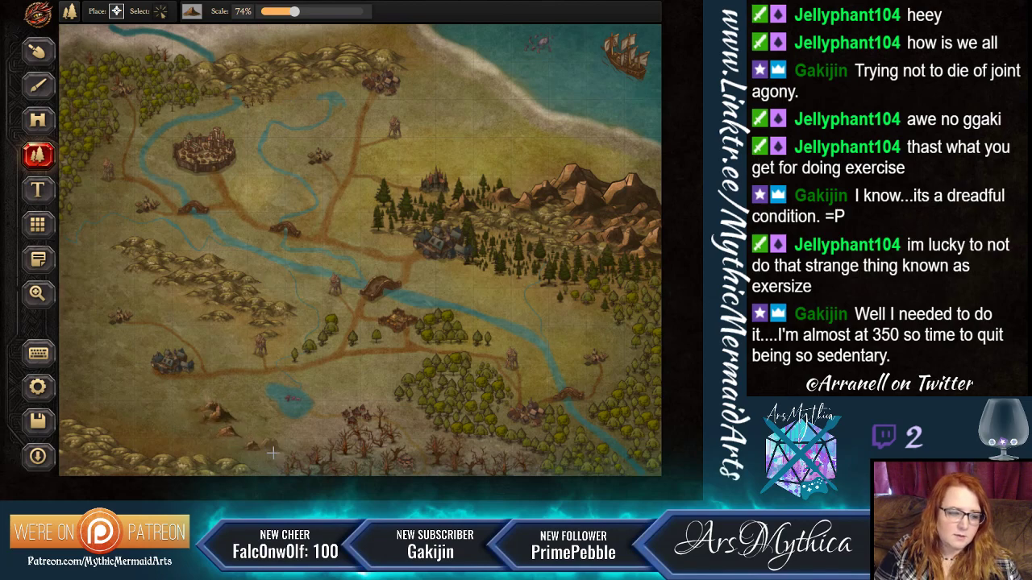
{"action": "left_click", "coordinate": [234, 392]}
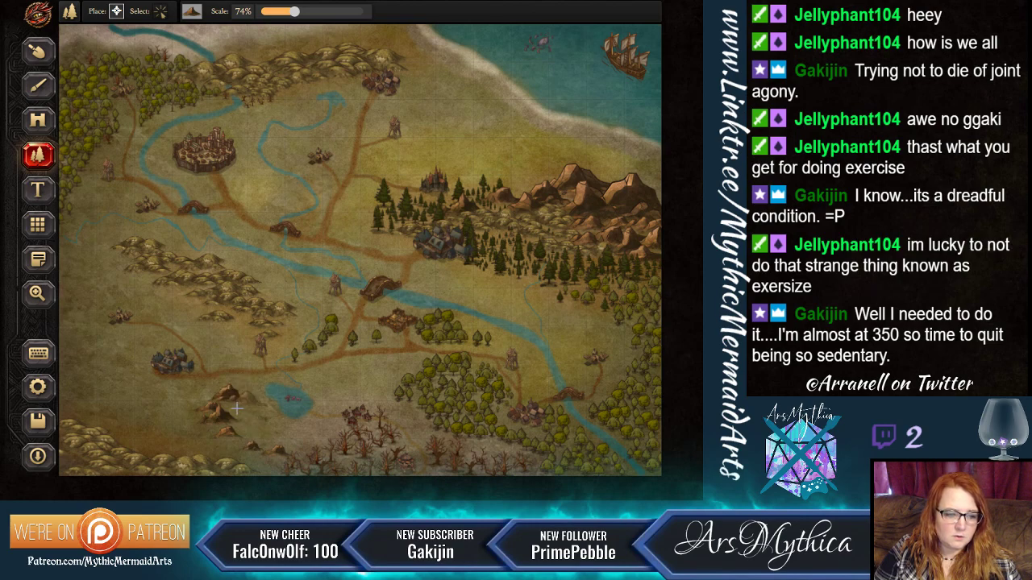
{"action": "left_click", "coordinate": [217, 413]}
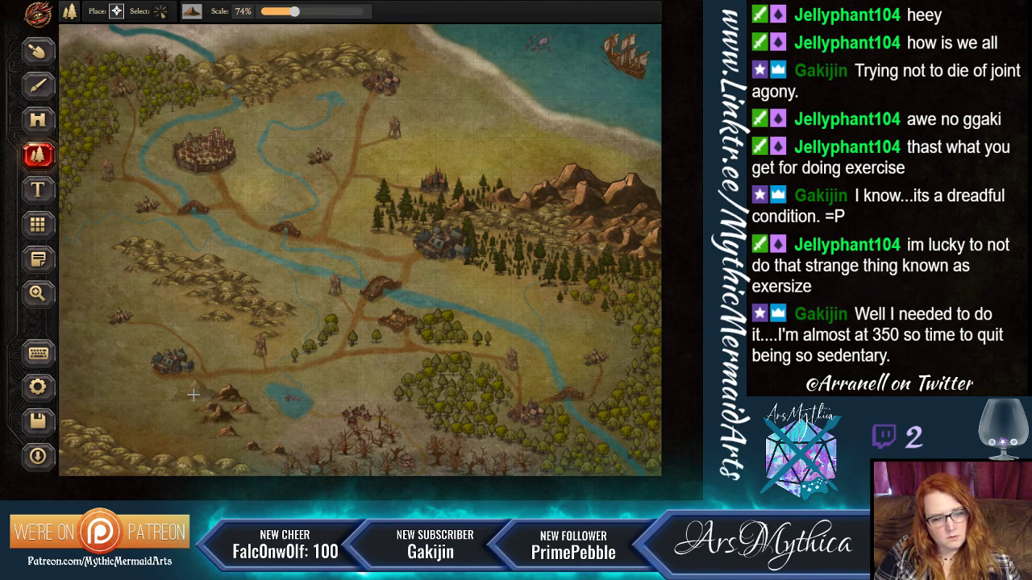
Extend the mountain range at 74% scale past the southwestern settlement toward the map's western edge.
{"action": "left_click", "coordinate": [192, 391]}
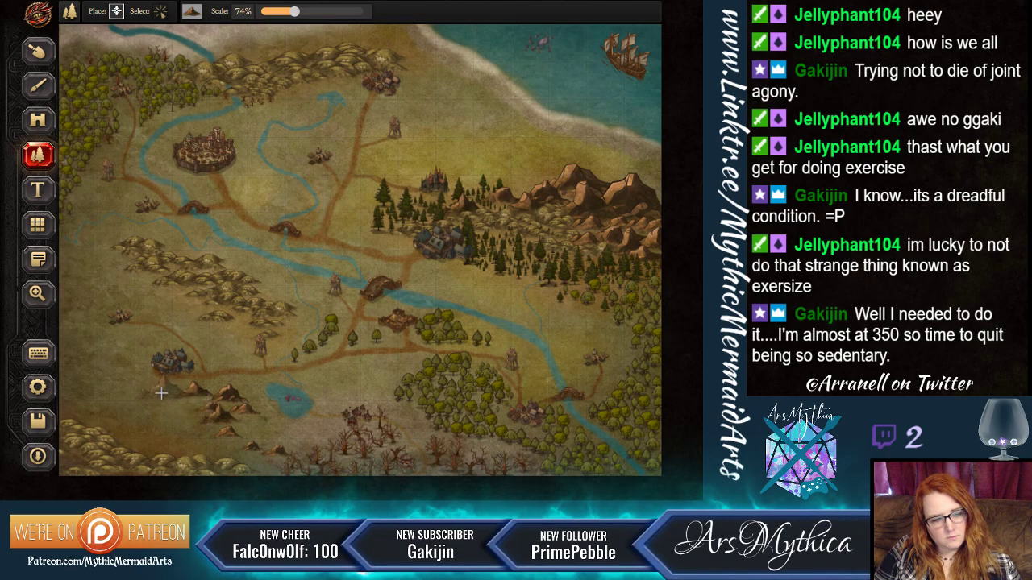
{"action": "left_click", "coordinate": [161, 386]}
{"action": "left_click", "coordinate": [134, 380]}
{"action": "left_click", "coordinate": [114, 369]}
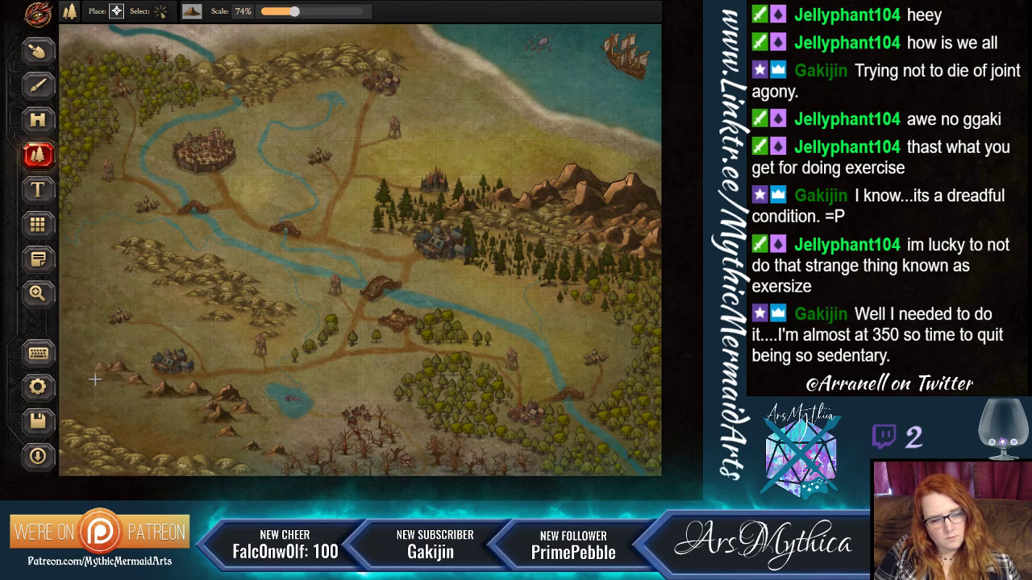
{"action": "left_click", "coordinate": [90, 390]}
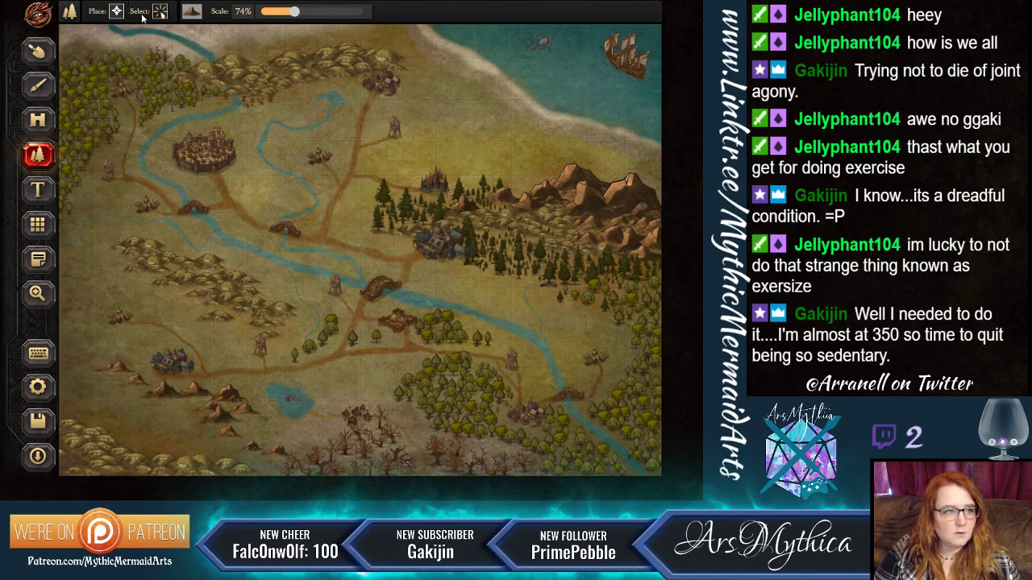
Add a larger mountain at 116% scale by the western edge and fill out the southwestern range with mountains at 66% scale.
{"action": "left_click", "coordinate": [317, 12]}
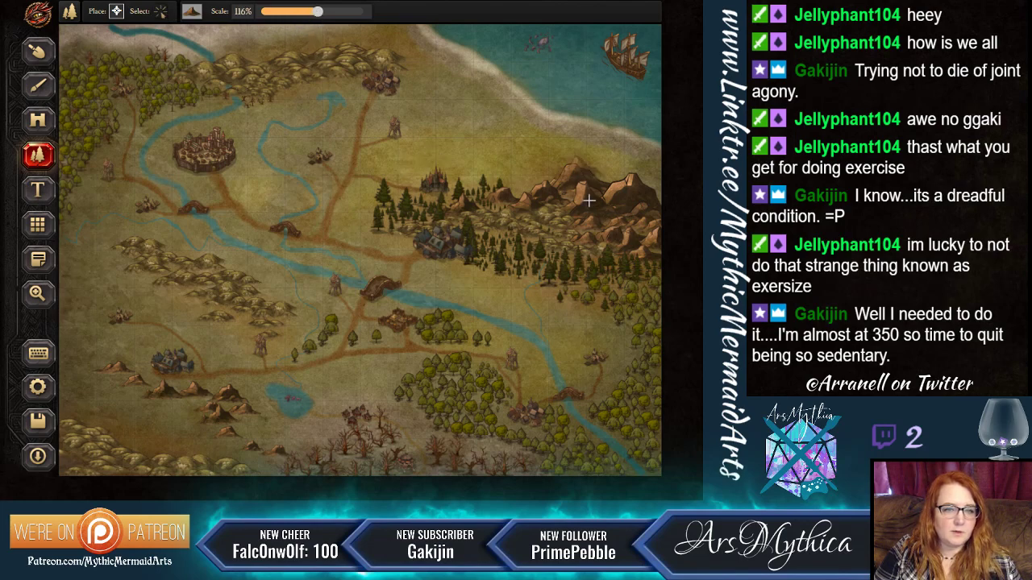
{"action": "left_click", "coordinate": [80, 355]}
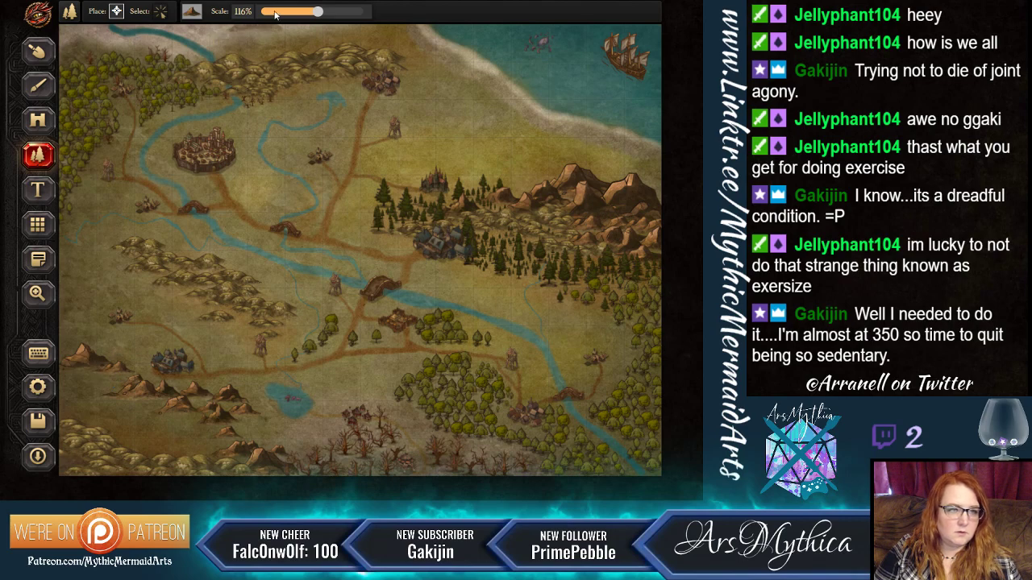
{"action": "left_click_drag", "start_coordinate": [319, 12], "coordinate": [273, 11]}
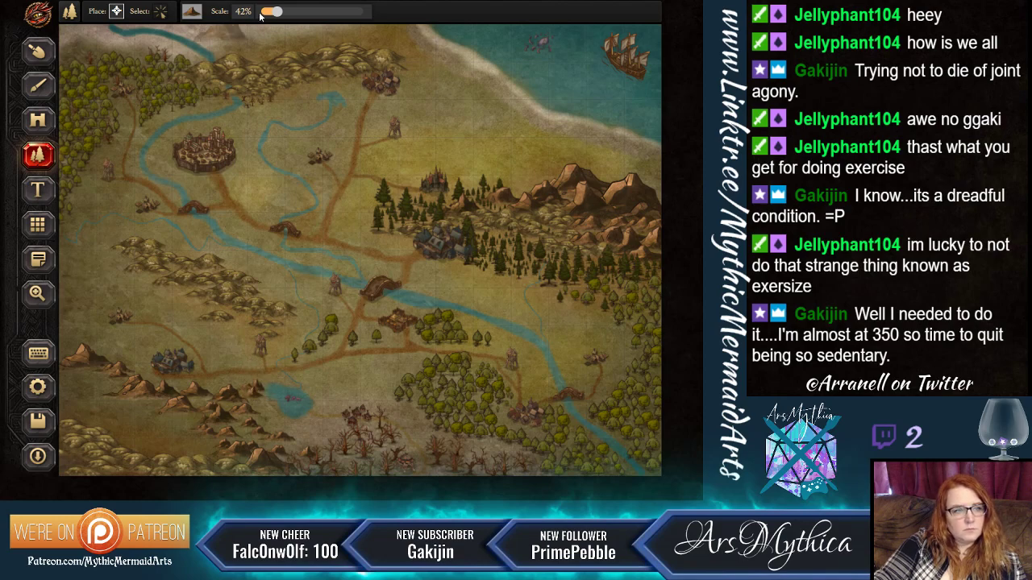
{"action": "left_click_drag", "start_coordinate": [277, 11], "coordinate": [292, 12]}
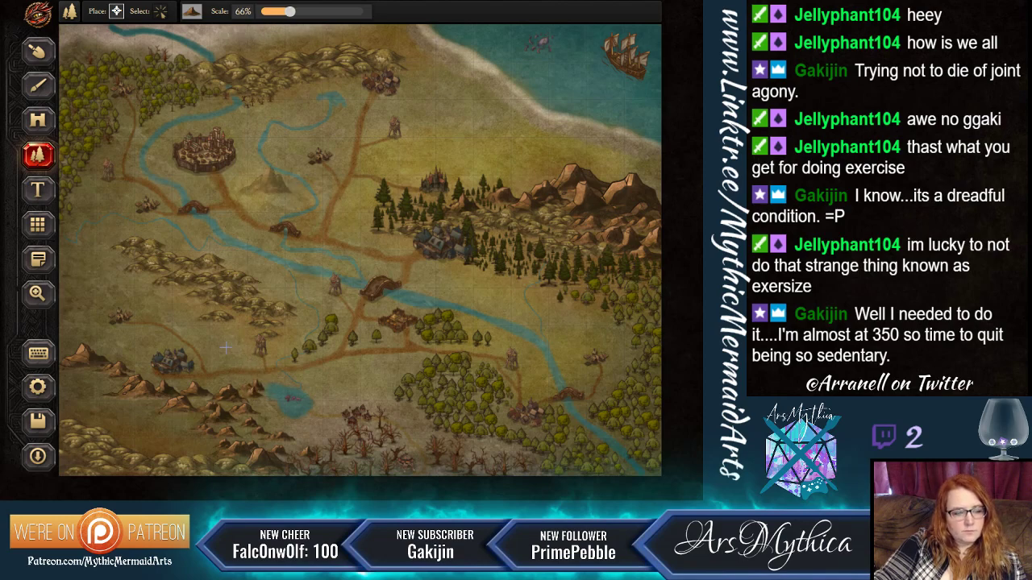
{"action": "left_click", "coordinate": [236, 388]}
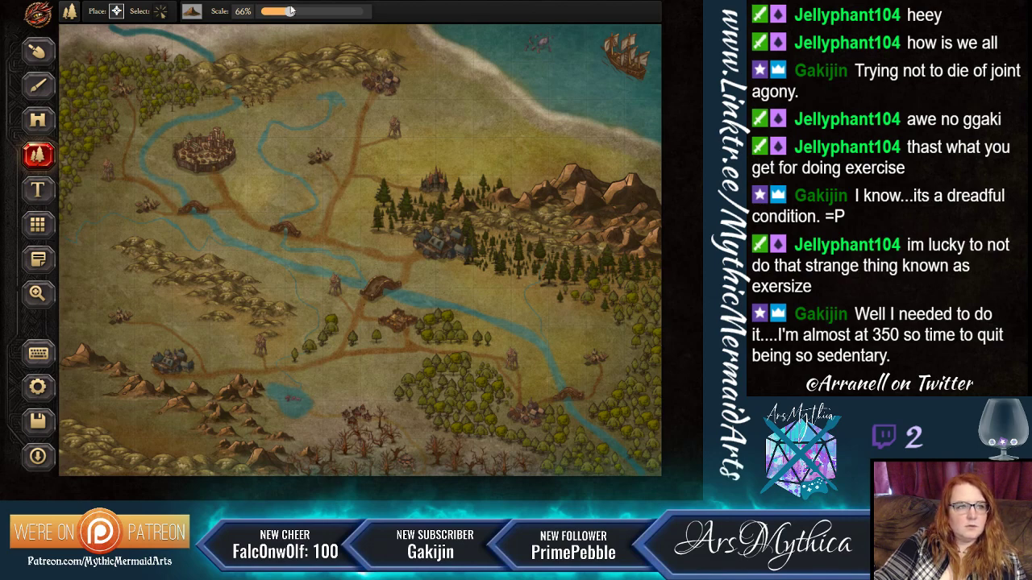
Line the map's northern edge with mountains at 200% scale, from the coast to the northwestern corner.
{"action": "left_click_drag", "start_coordinate": [330, 14], "coordinate": [369, 13]}
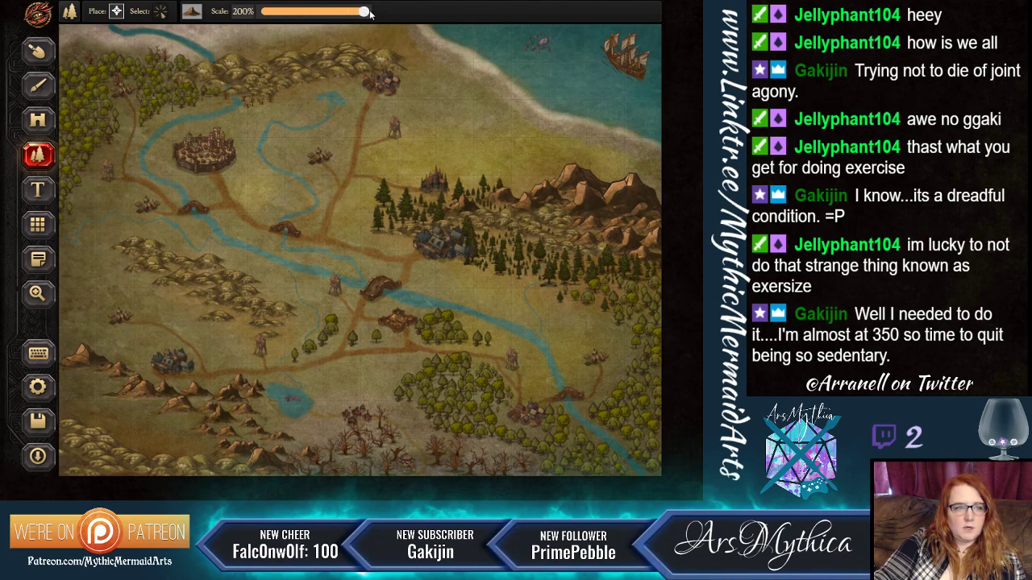
{"action": "left_click", "coordinate": [394, 37]}
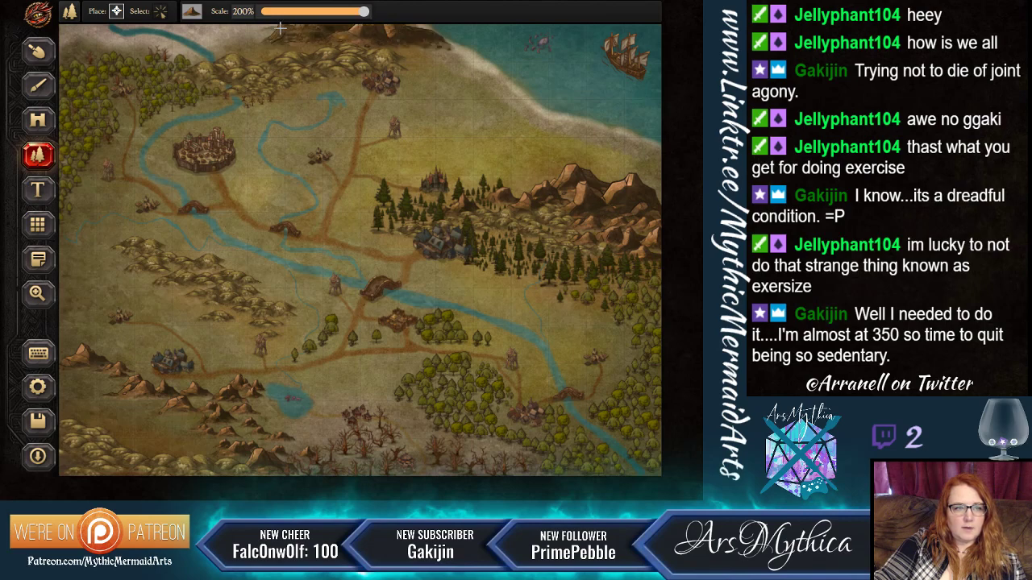
{"action": "left_click", "coordinate": [240, 34]}
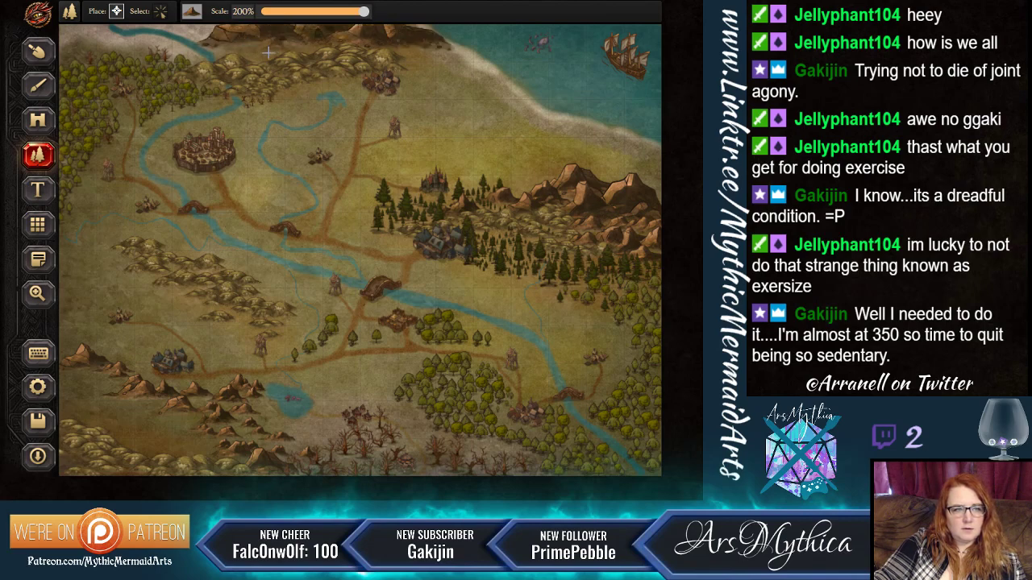
{"action": "left_click", "coordinate": [408, 66]}
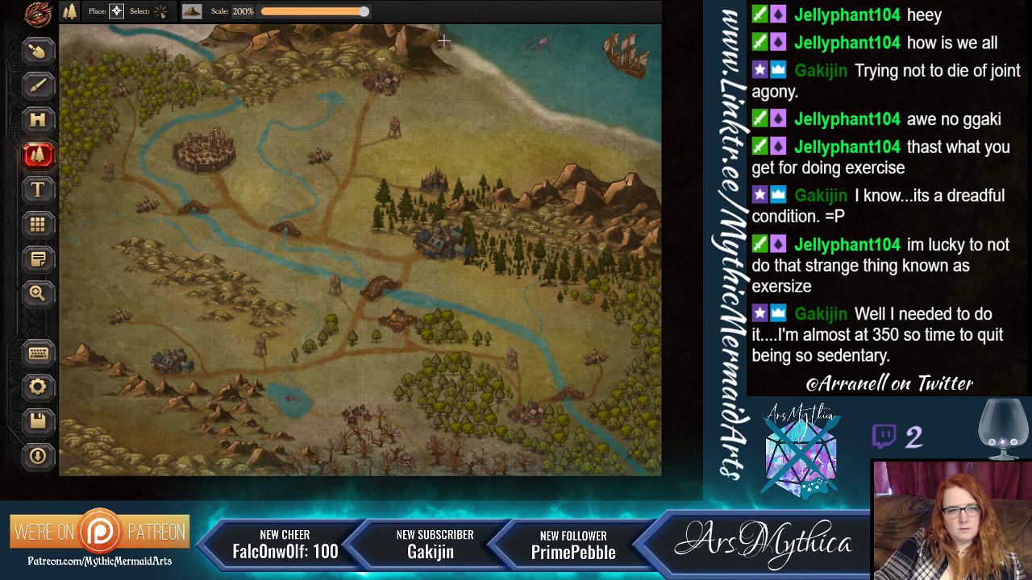
{"action": "left_click", "coordinate": [438, 46]}
{"action": "left_click_drag", "start_coordinate": [276, 46], "coordinate": [98, 31]}
{"action": "left_click", "coordinate": [99, 30]}
{"action": "left_click", "coordinate": [70, 38]}
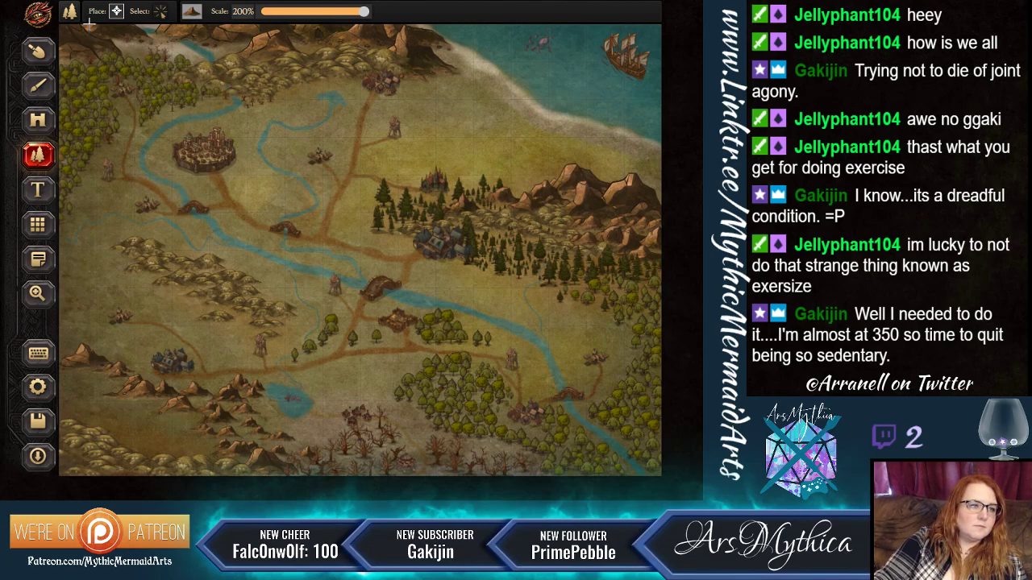
Scale the mountain beside the northern river to 156% and adjust the other mountains along the map's northern edge.
{"action": "left_click", "coordinate": [158, 11]}
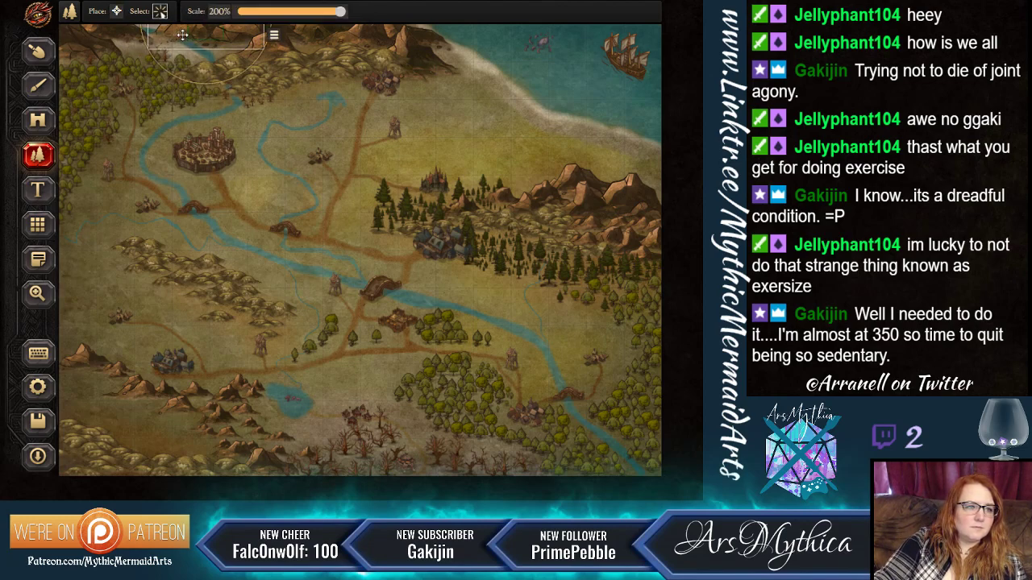
{"action": "left_click_drag", "start_coordinate": [339, 11], "coordinate": [307, 14]}
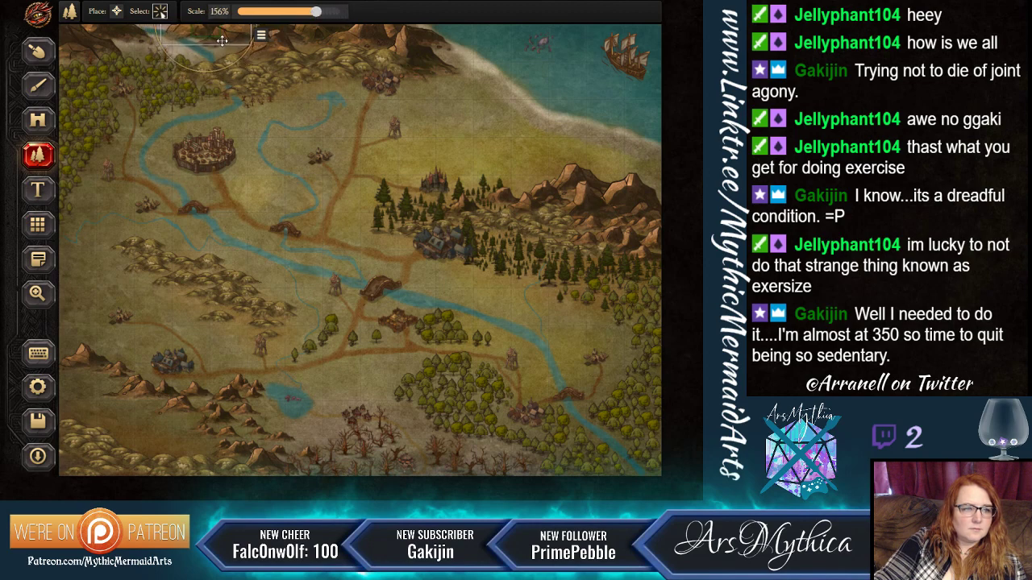
{"action": "left_click_drag", "start_coordinate": [222, 40], "coordinate": [329, 36]}
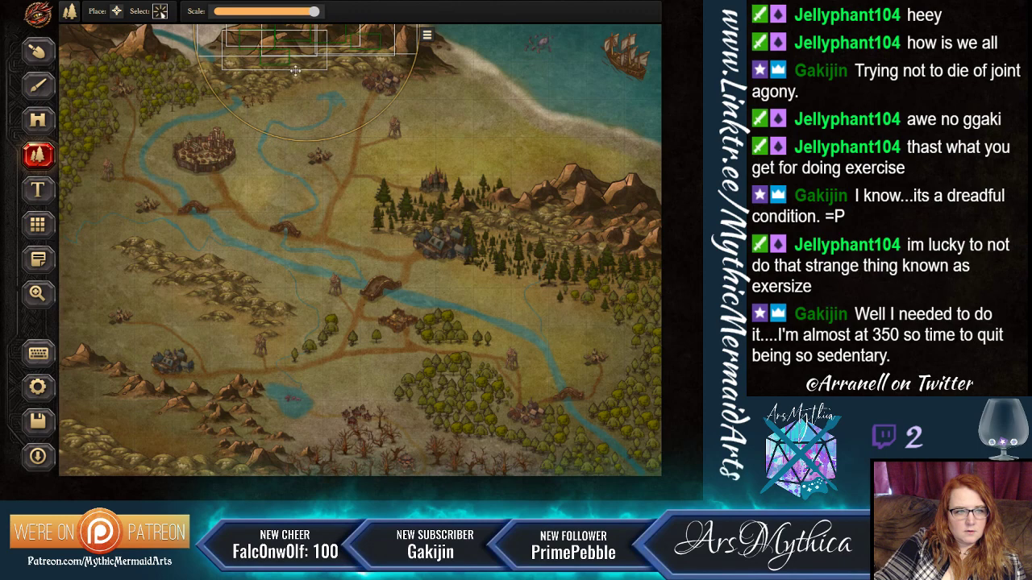
{"action": "left_click", "coordinate": [76, 36]}
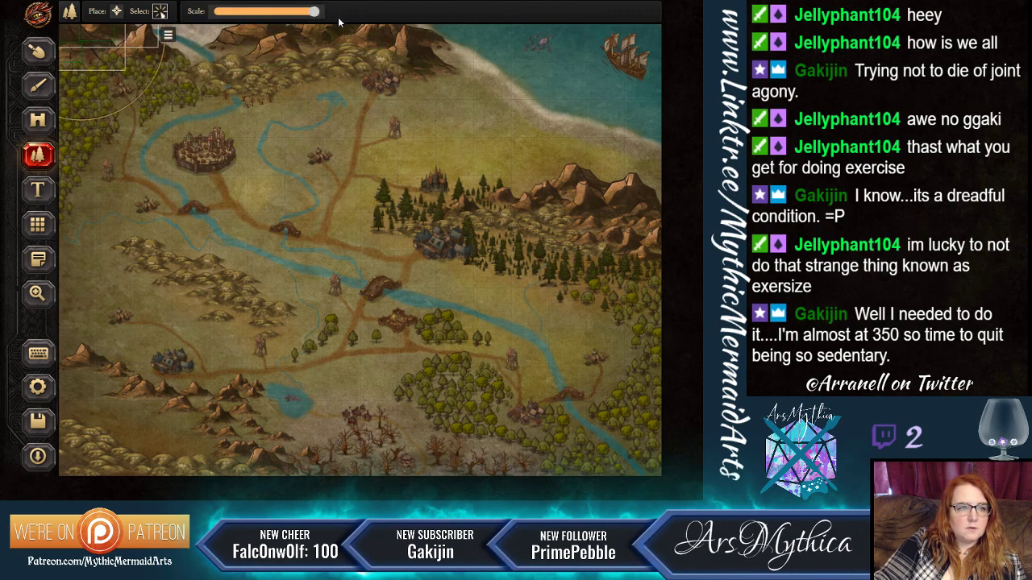
{"action": "left_click", "coordinate": [117, 11]}
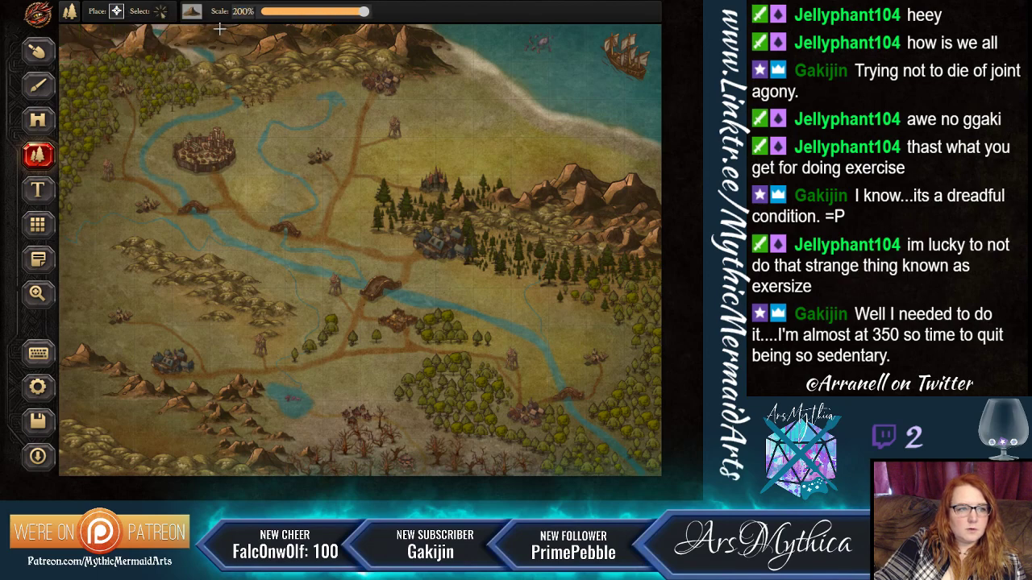
{"action": "left_click", "coordinate": [162, 13]}
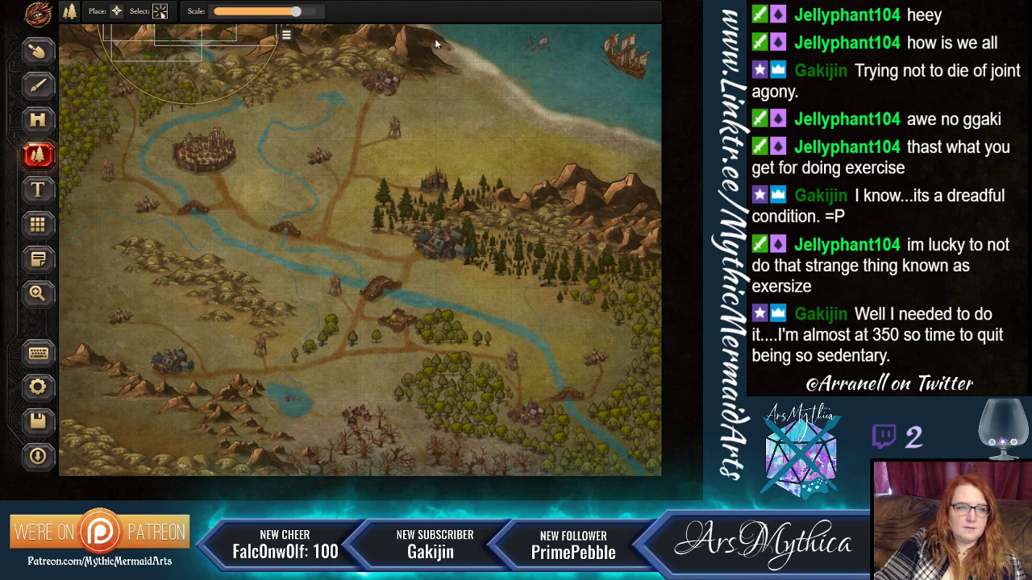
{"action": "left_click", "coordinate": [468, 69]}
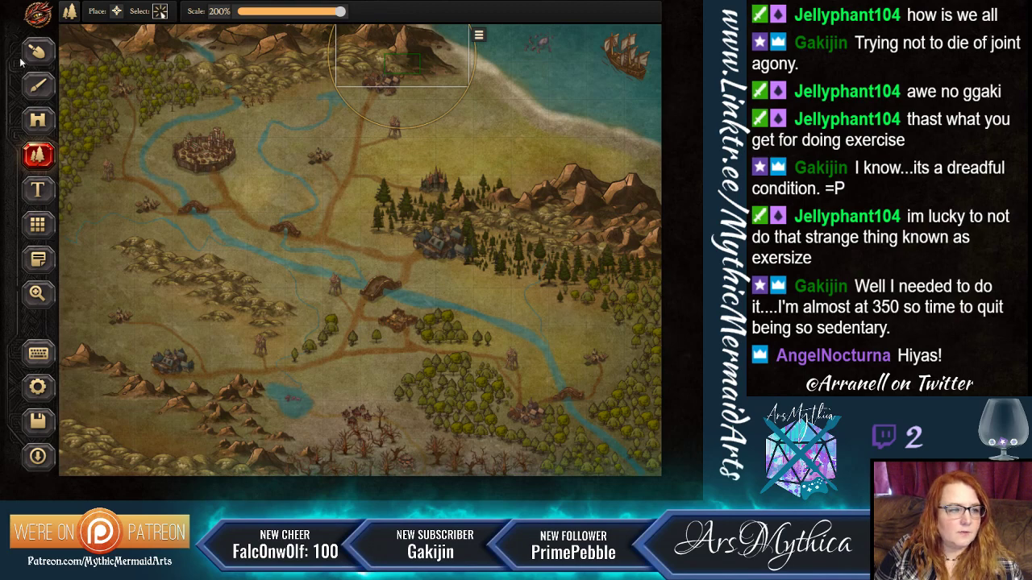
Enlarge the walled city in the northwest to 108% scale and shift it slightly northeast.
{"action": "left_click", "coordinate": [37, 119]}
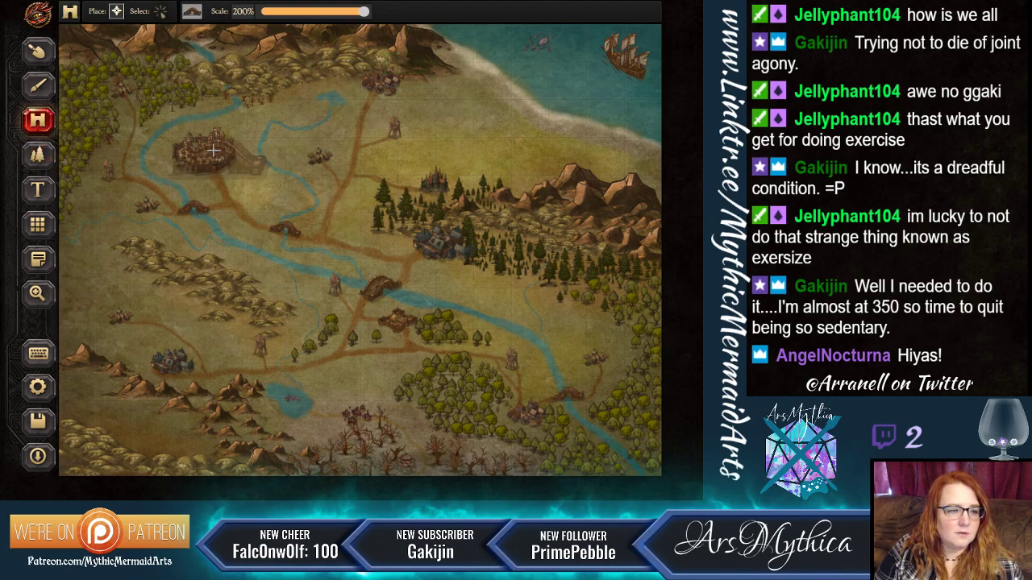
{"action": "left_click", "coordinate": [160, 10]}
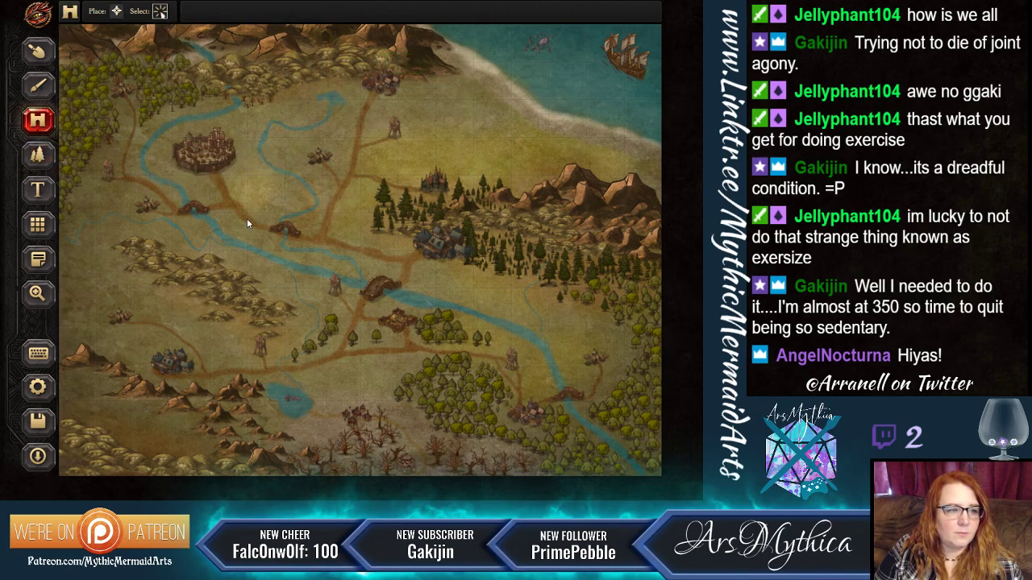
{"action": "left_click", "coordinate": [212, 160]}
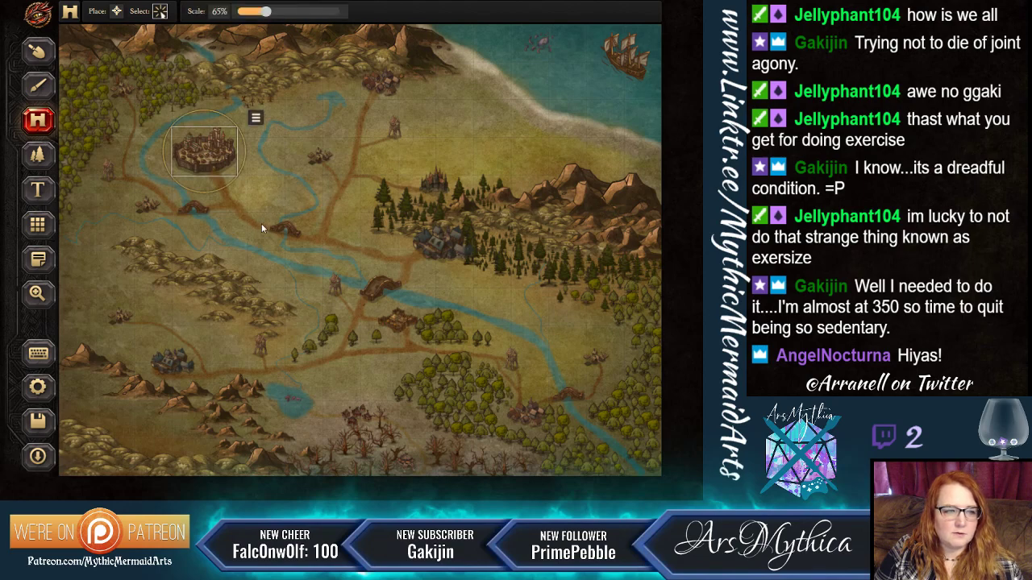
{"action": "left_click_drag", "start_coordinate": [266, 11], "coordinate": [290, 16]}
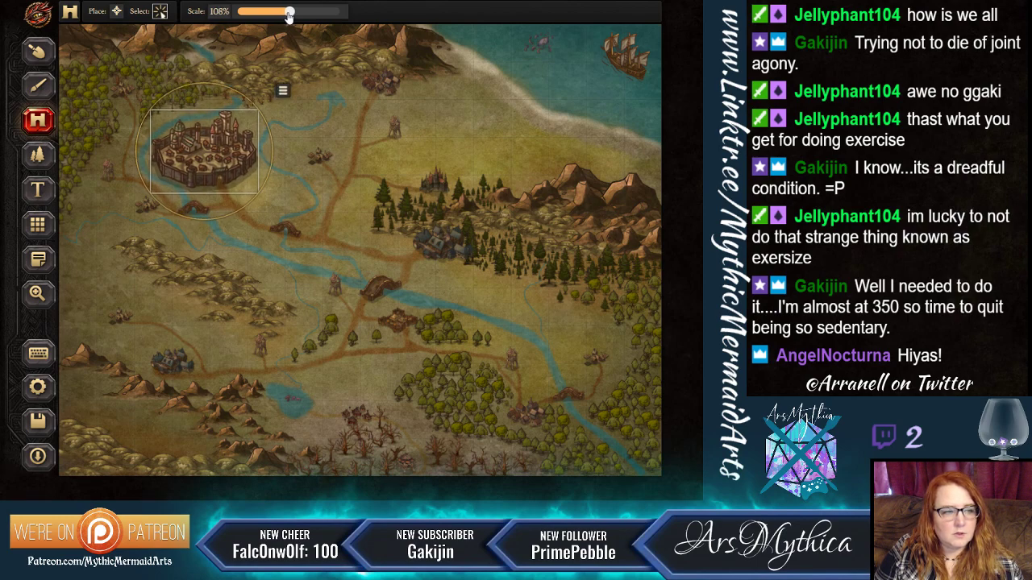
{"action": "left_click_drag", "start_coordinate": [220, 162], "coordinate": [226, 157]}
Paint the start of the road at the walled city's southern gate with the Parchment-3 texture at brush size 20.
{"action": "left_click", "coordinate": [37, 86]}
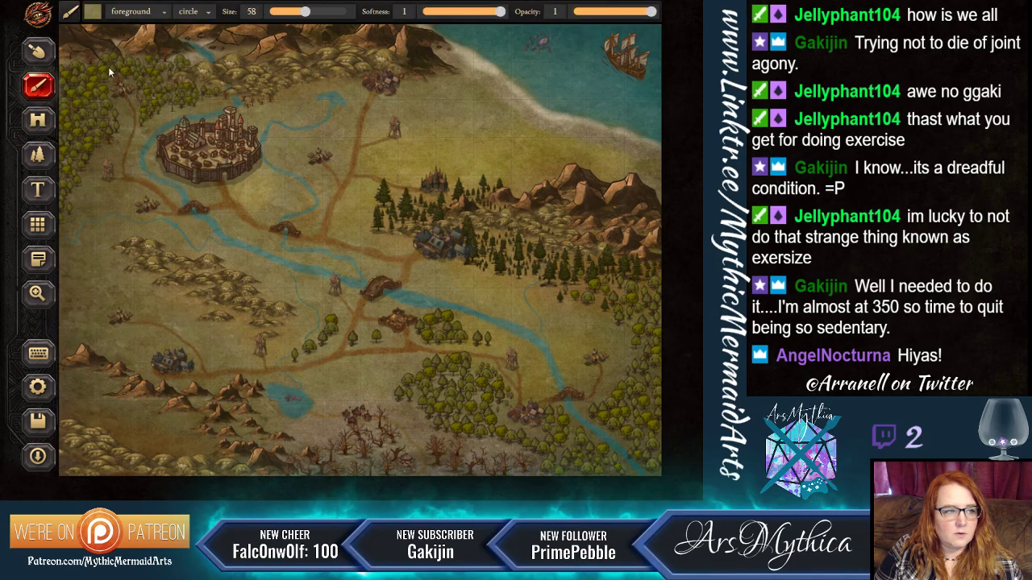
{"action": "left_click", "coordinate": [92, 11]}
{"action": "left_click", "coordinate": [456, 167]}
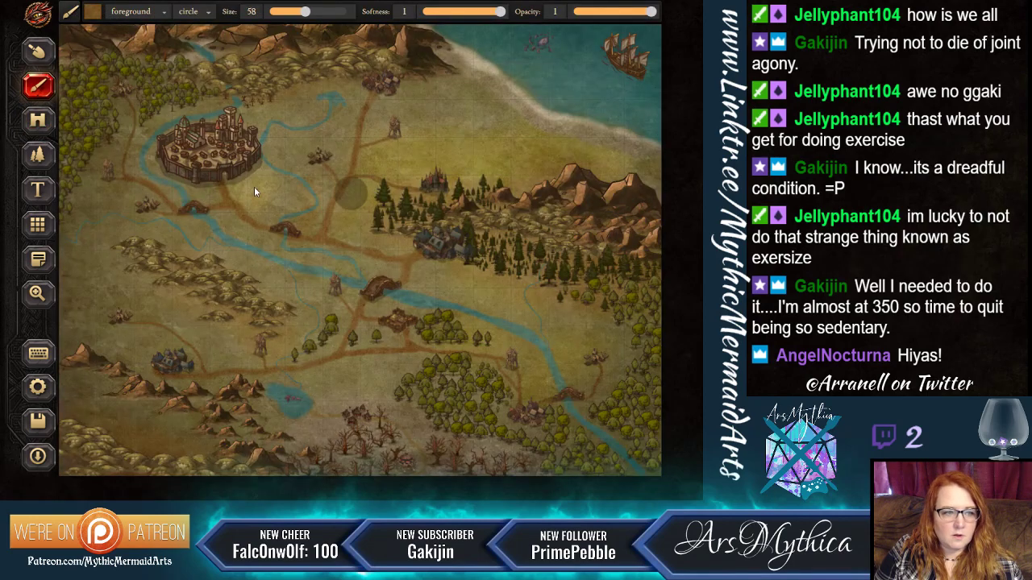
{"action": "left_click_drag", "start_coordinate": [304, 11], "coordinate": [278, 11]}
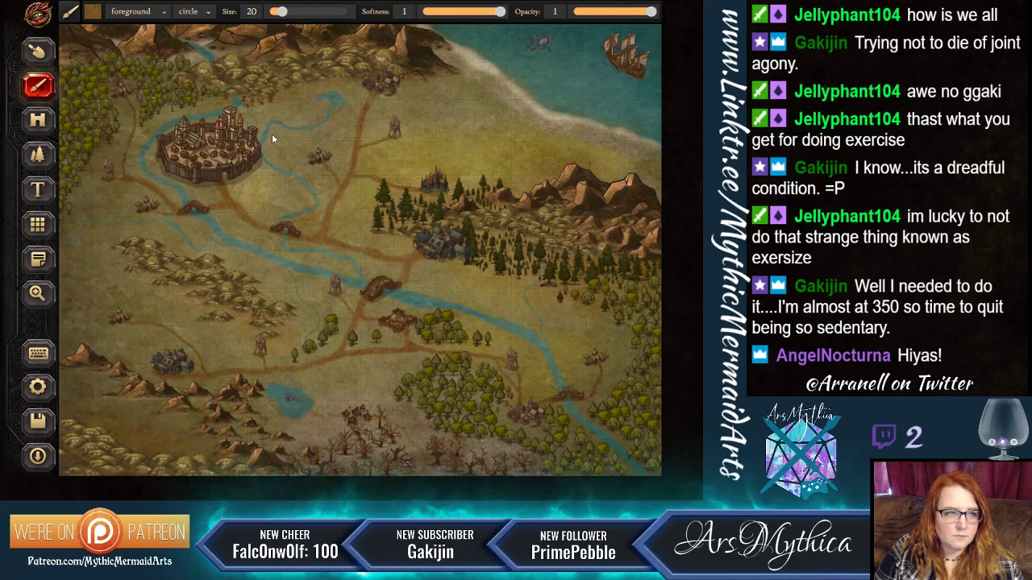
{"action": "mouse_move", "coordinate": [225, 184]}
{"action": "left_mouse_down"}
{"action": "mouse_move", "coordinate": [229, 197]}
{"action": "mouse_move", "coordinate": [226, 182]}
{"action": "left_mouse_up"}
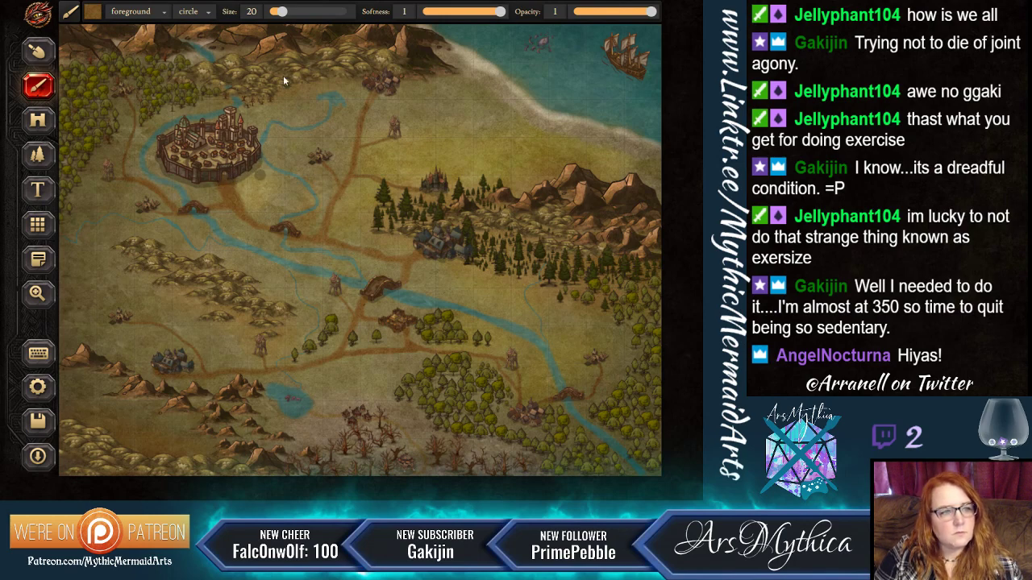
Set the brush to the background layer with the Land-4 texture and a size of 75.
{"action": "left_click", "coordinate": [133, 11]}
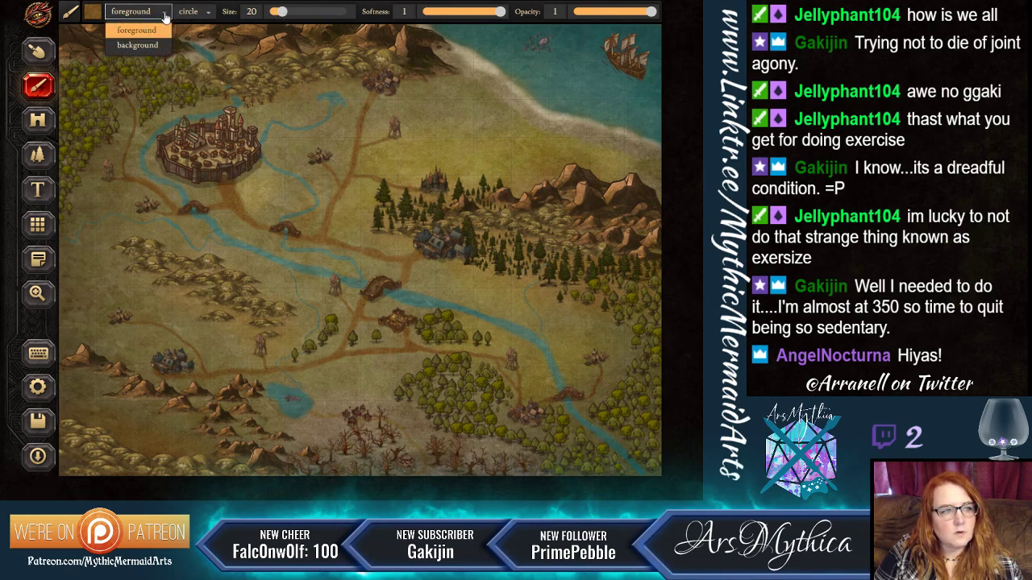
{"action": "left_click", "coordinate": [92, 13]}
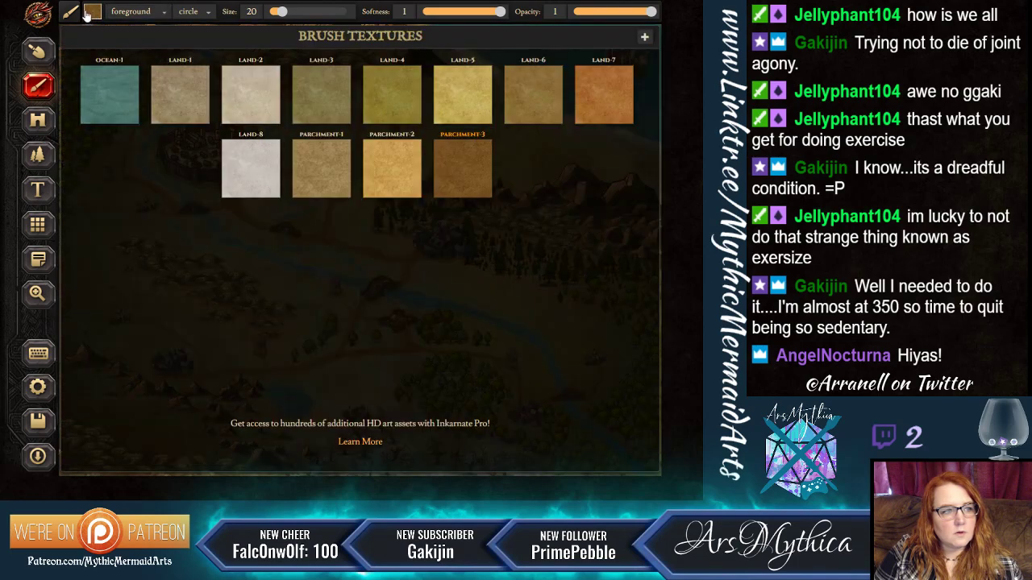
{"action": "left_click", "coordinate": [117, 12]}
{"action": "left_click", "coordinate": [136, 39]}
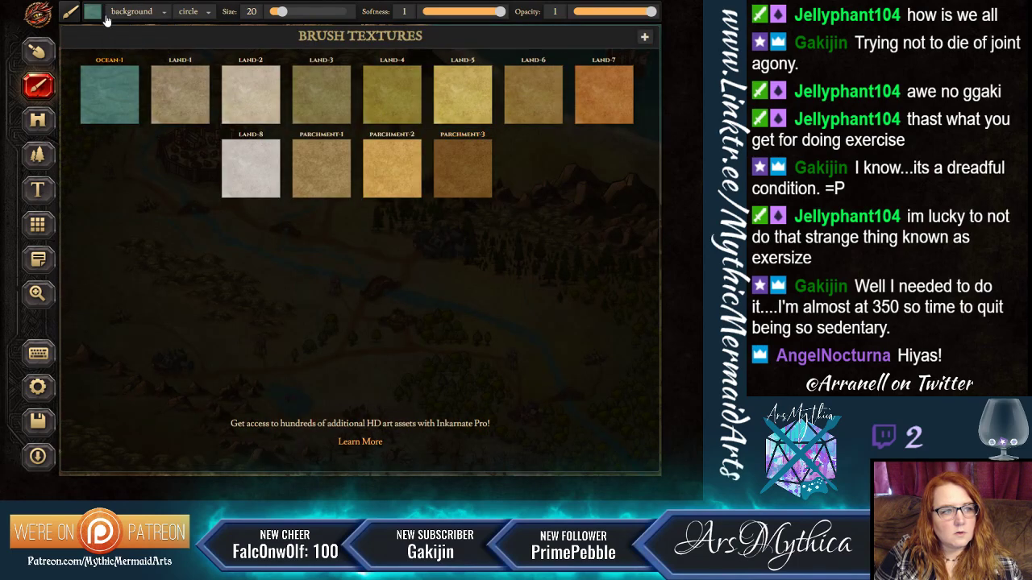
{"action": "left_click", "coordinate": [404, 102]}
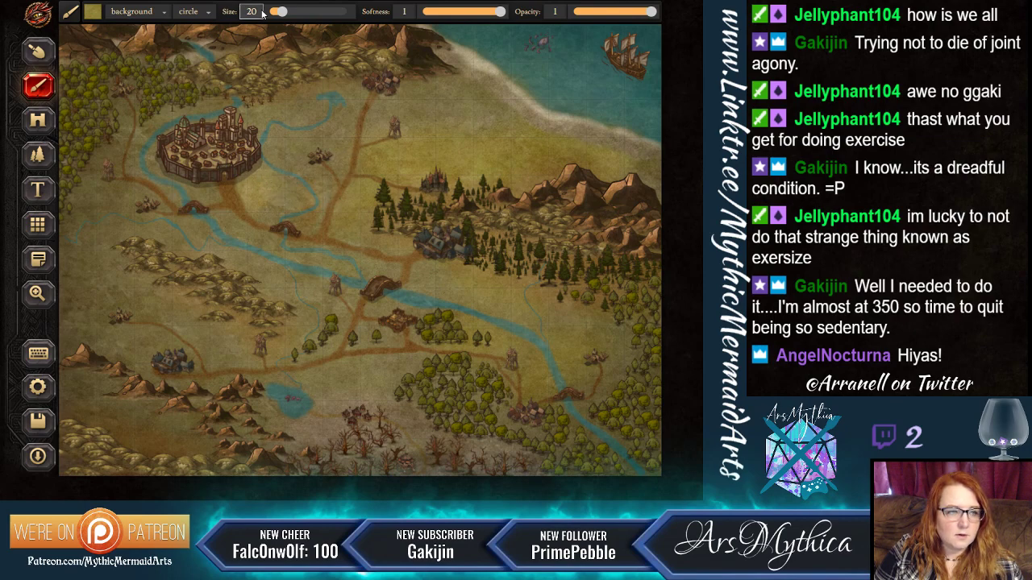
{"action": "left_click", "coordinate": [316, 11]}
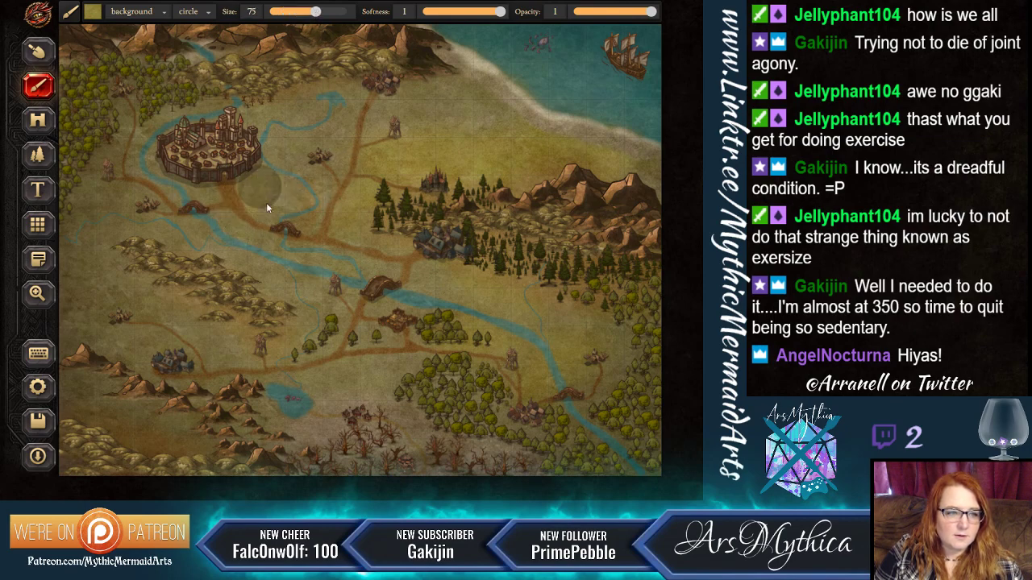
Pick Land-7 for the background layer, and paint Parchment-3 on the foreground below the northern coastal mountains at size 75.
{"action": "left_click", "coordinate": [101, 11]}
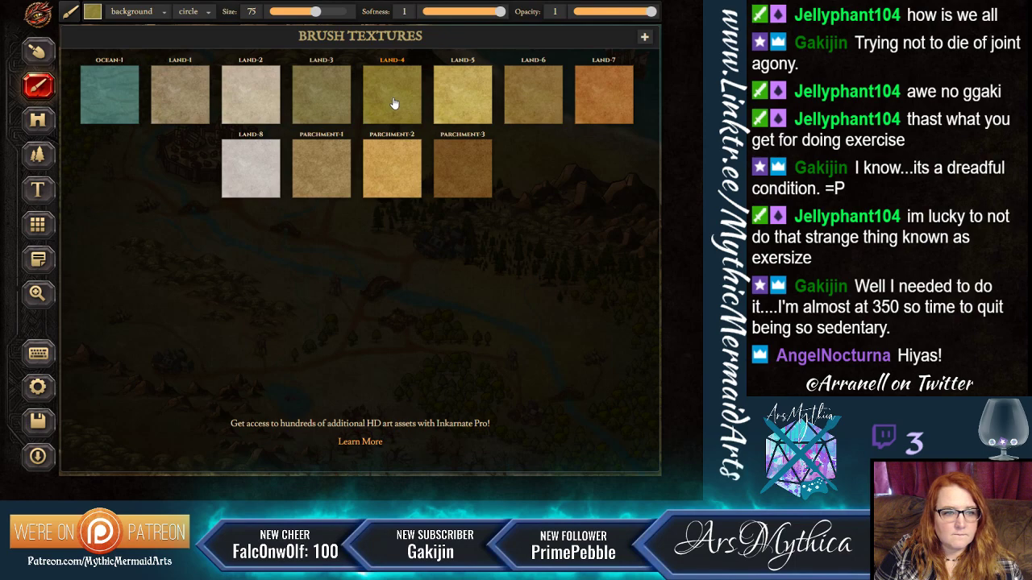
{"action": "left_click", "coordinate": [612, 86]}
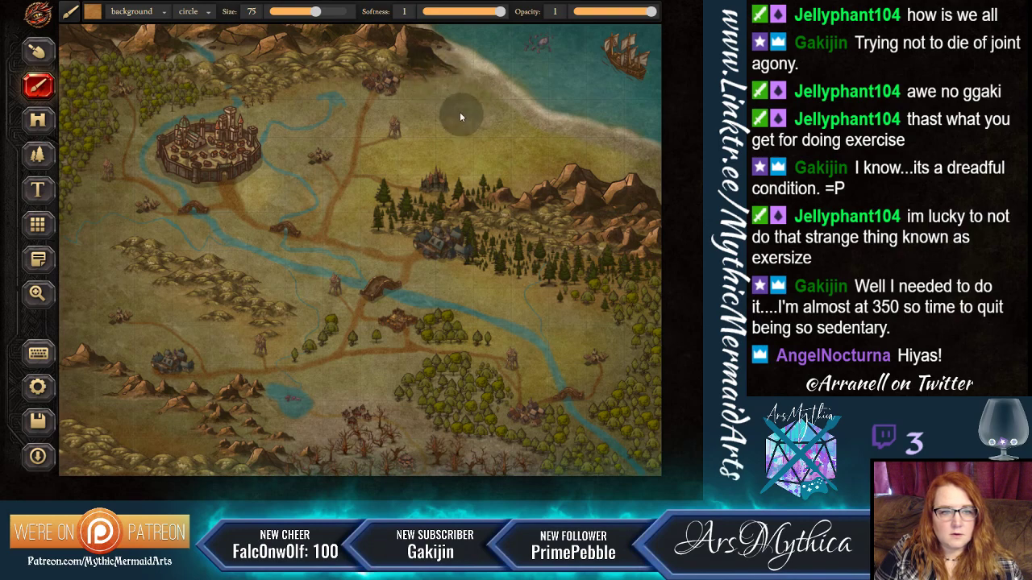
{"action": "left_click", "coordinate": [137, 12]}
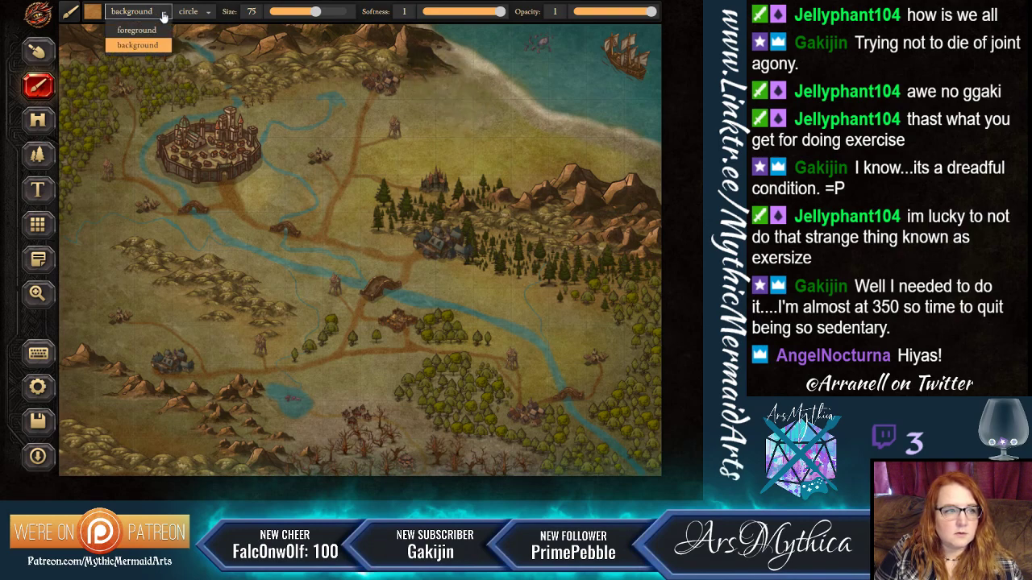
{"action": "left_click", "coordinate": [137, 31]}
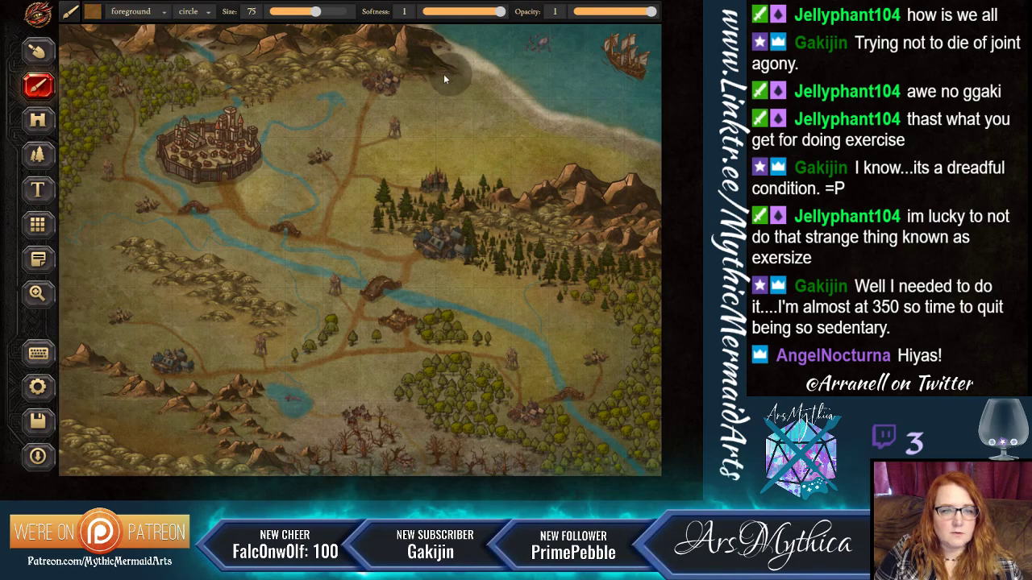
{"action": "left_click_drag", "start_coordinate": [435, 67], "coordinate": [464, 80]}
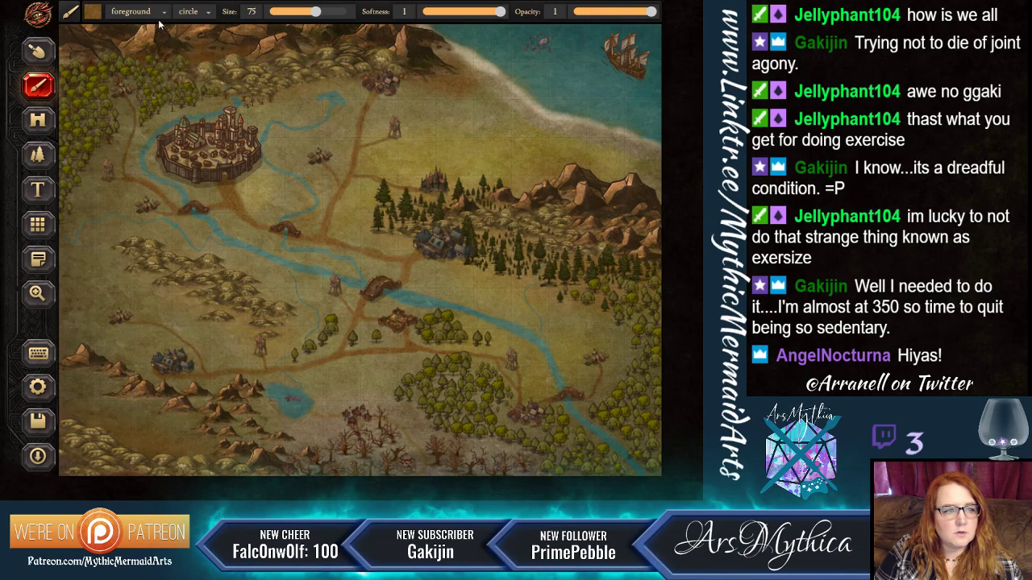
Try the Land-6 foreground texture, settle on Land-1, and paint it along the northern mountains toward the coast.
{"action": "left_click", "coordinate": [93, 13]}
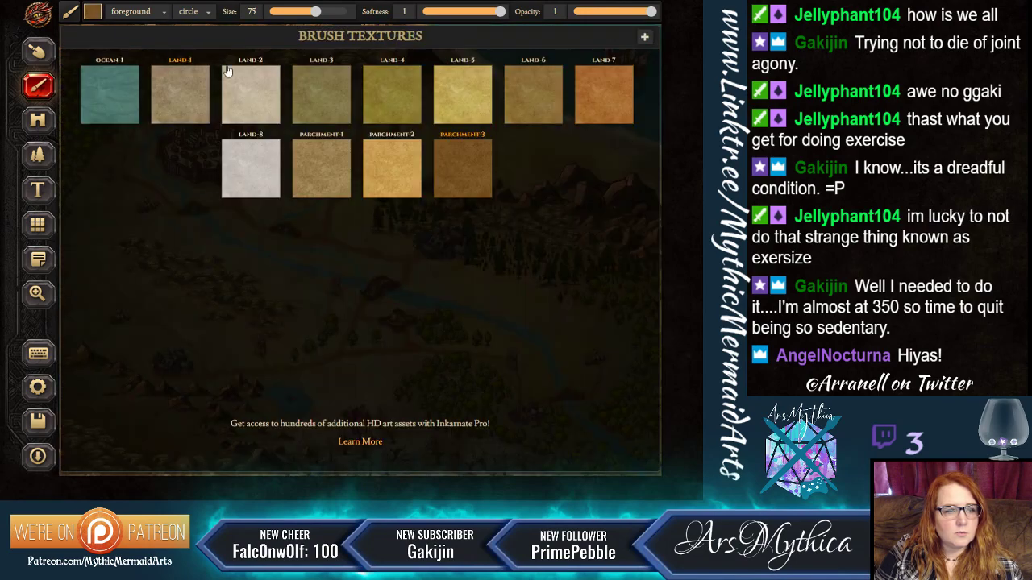
{"action": "left_click", "coordinate": [532, 99]}
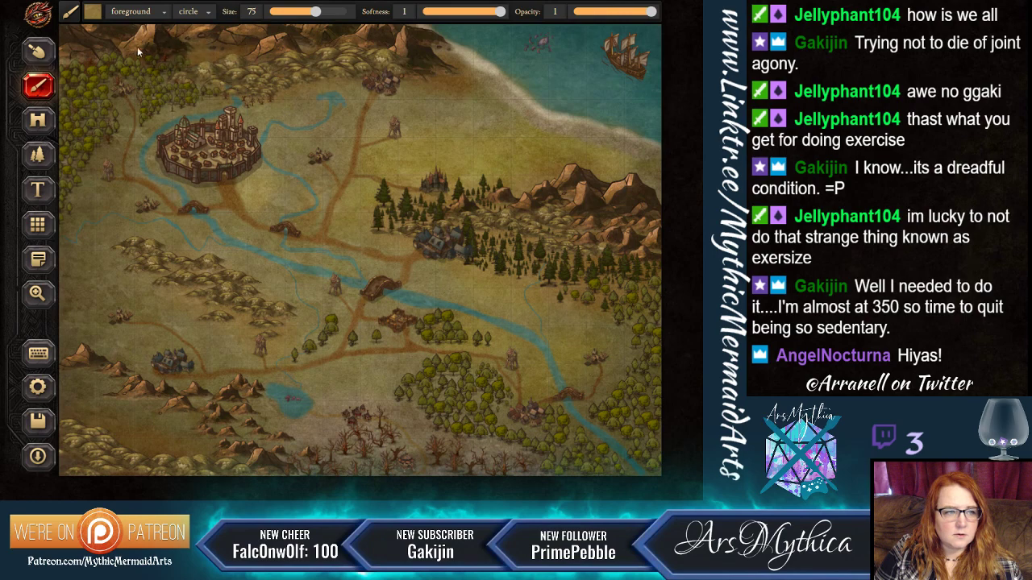
{"action": "left_click", "coordinate": [94, 15]}
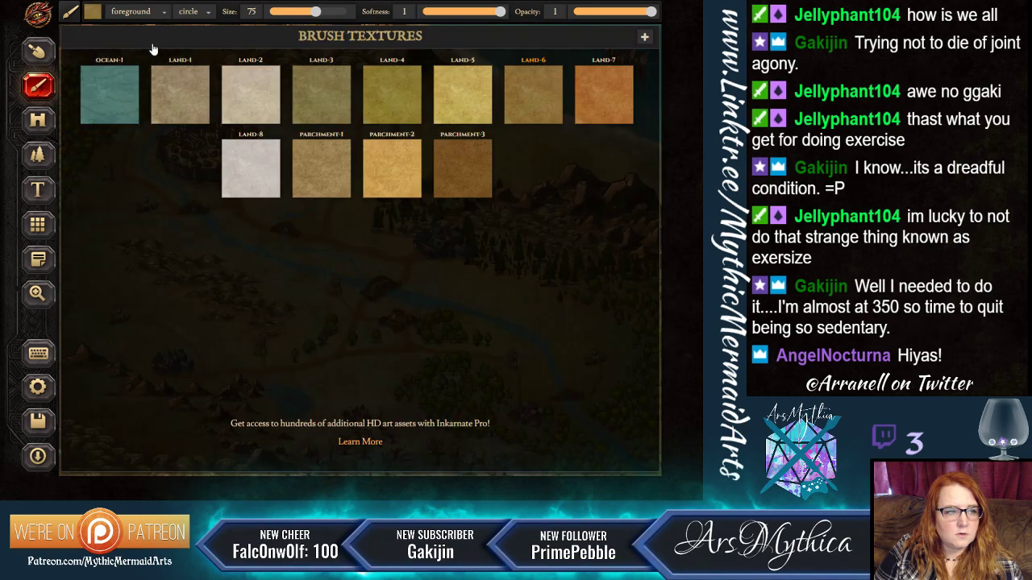
{"action": "left_click", "coordinate": [185, 84]}
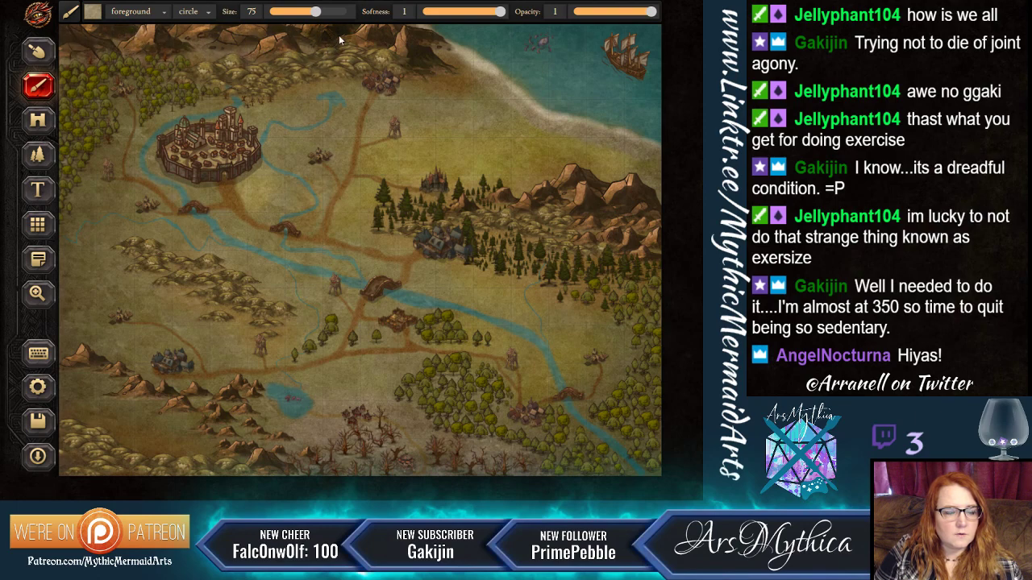
{"action": "left_click_drag", "start_coordinate": [339, 35], "coordinate": [437, 71]}
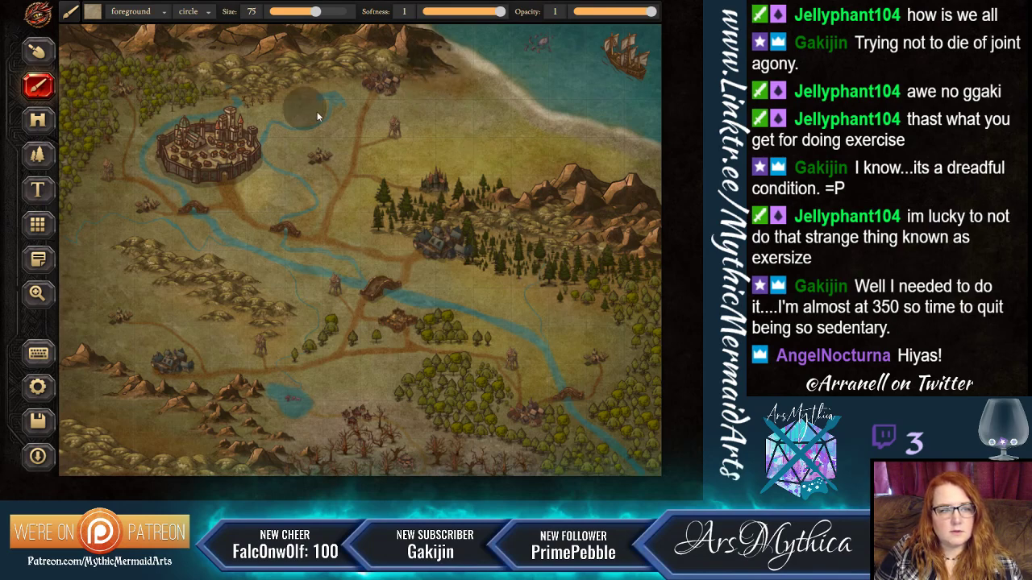
Set the brush size to 18 and paint Land-1 over the river bend around the walled city's north and west sides.
{"action": "left_click", "coordinate": [93, 11]}
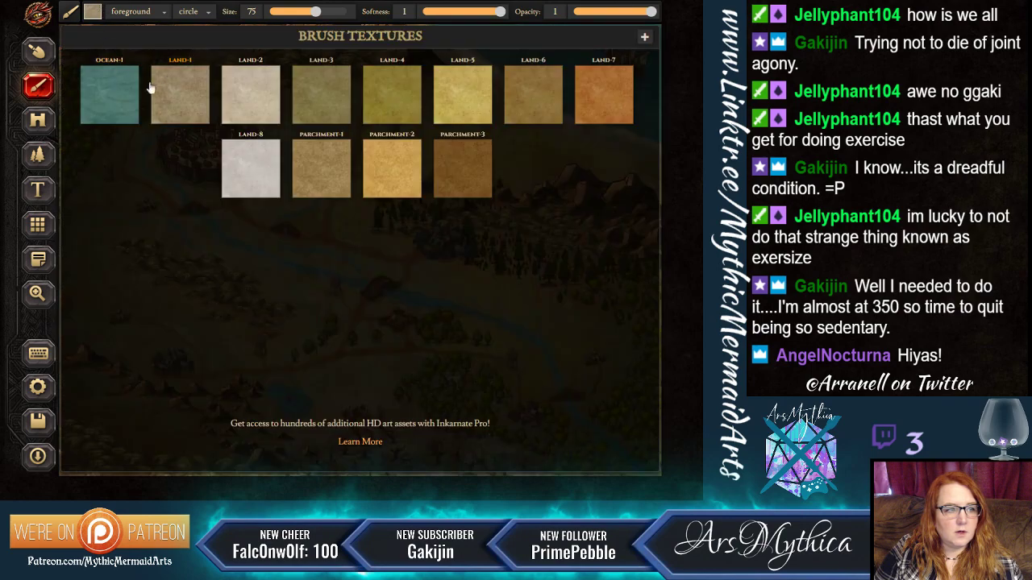
{"action": "left_click", "coordinate": [125, 91]}
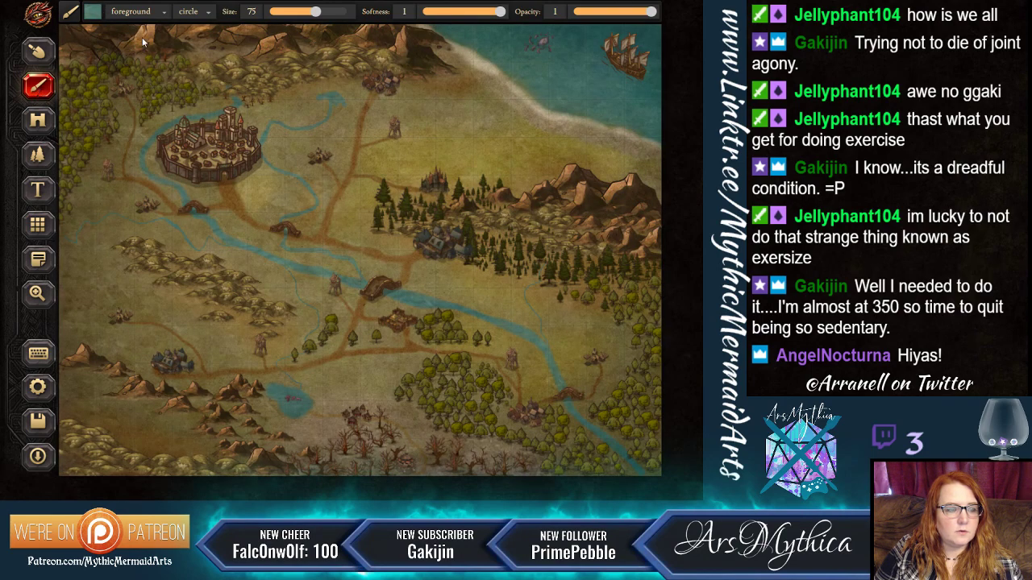
{"action": "left_click", "coordinate": [282, 13]}
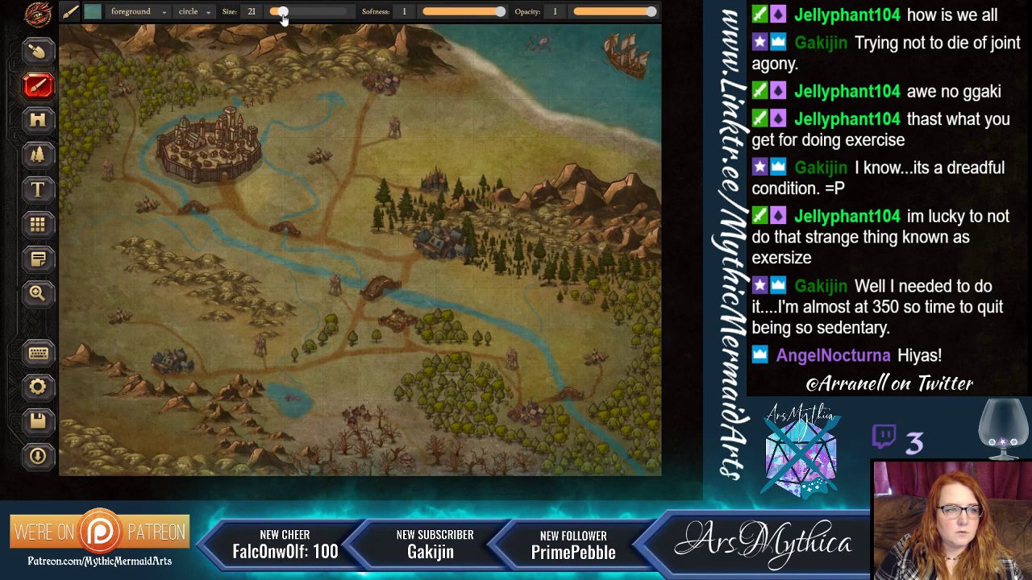
{"action": "left_click_drag", "start_coordinate": [282, 14], "coordinate": [277, 15]}
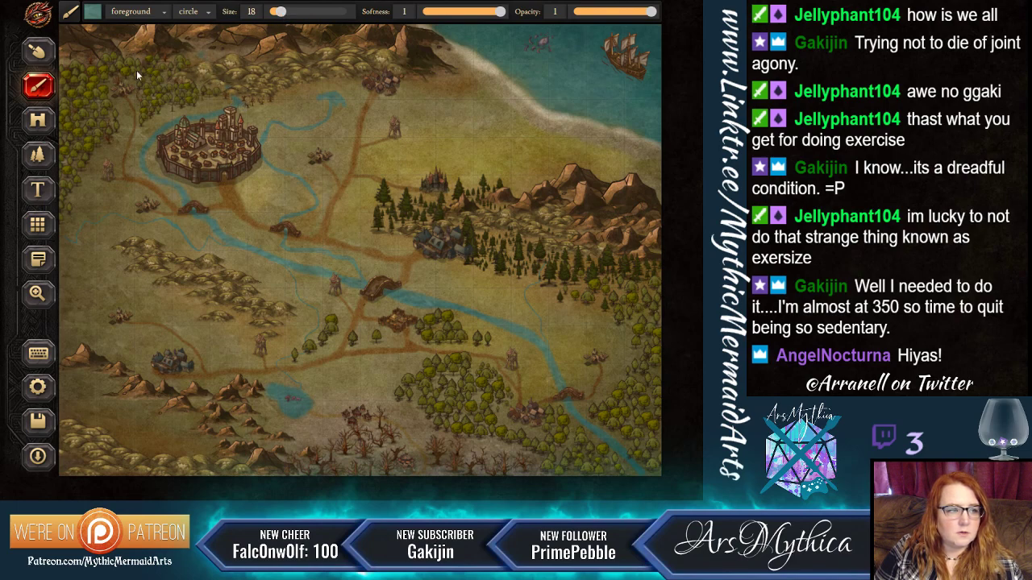
{"action": "left_click", "coordinate": [93, 12]}
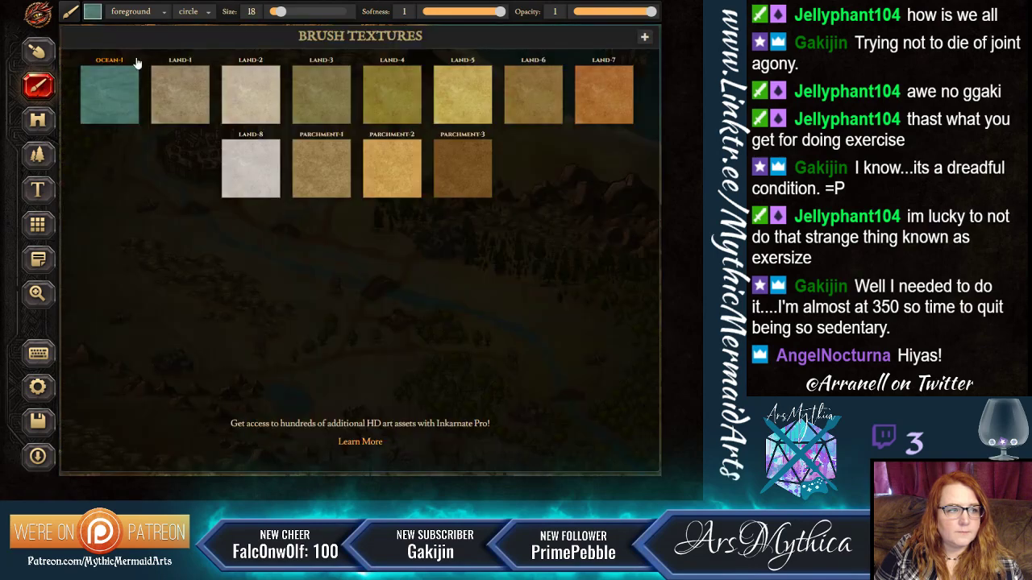
{"action": "left_click", "coordinate": [193, 98]}
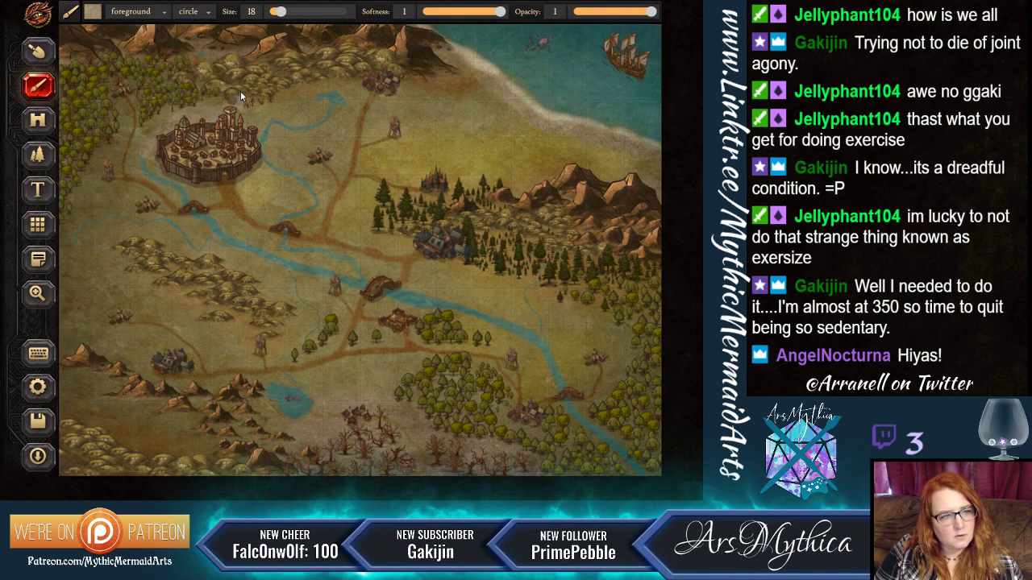
Paint a river with the Ocean-1 foreground texture from the northern mountains around the walled city's west side, rejoining the existing river.
{"action": "left_click", "coordinate": [92, 11]}
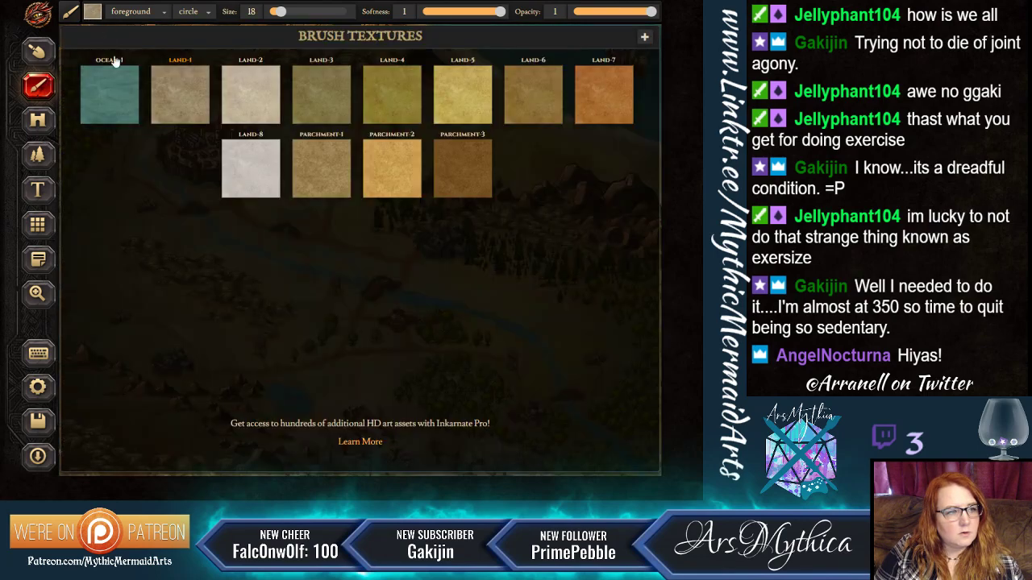
{"action": "left_click", "coordinate": [121, 95]}
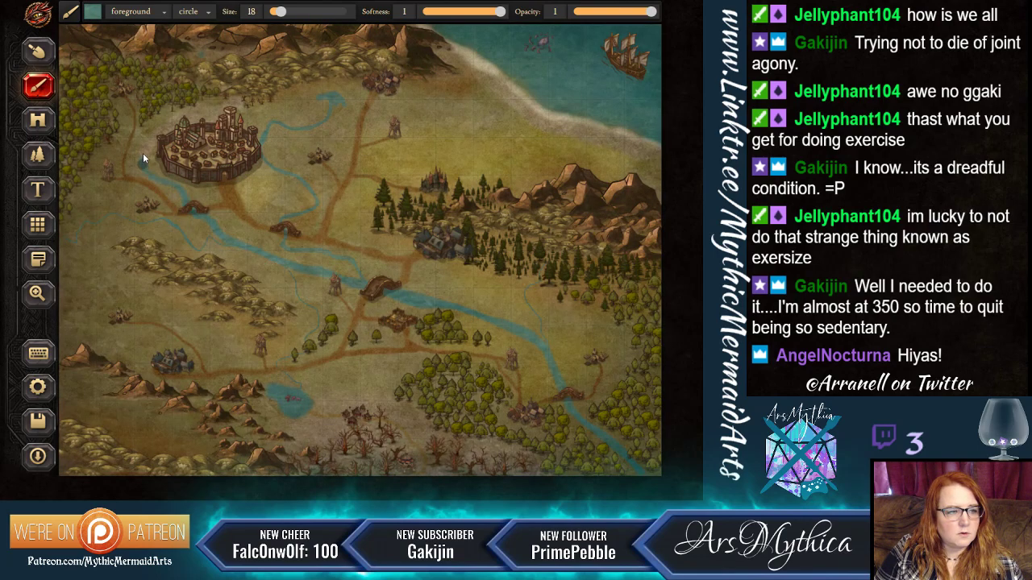
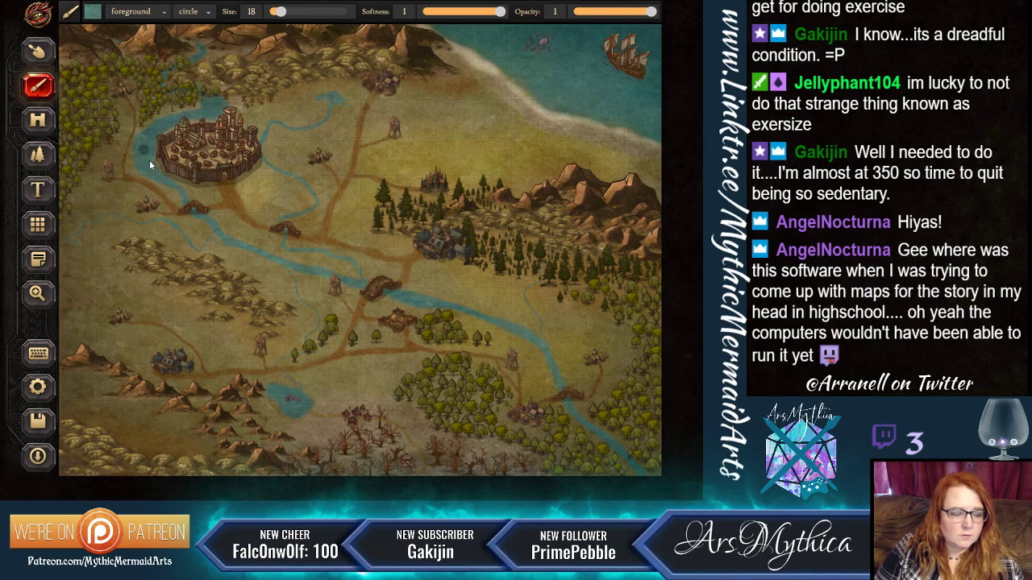
{"action": "left_click_drag", "start_coordinate": [157, 169], "coordinate": [190, 215]}
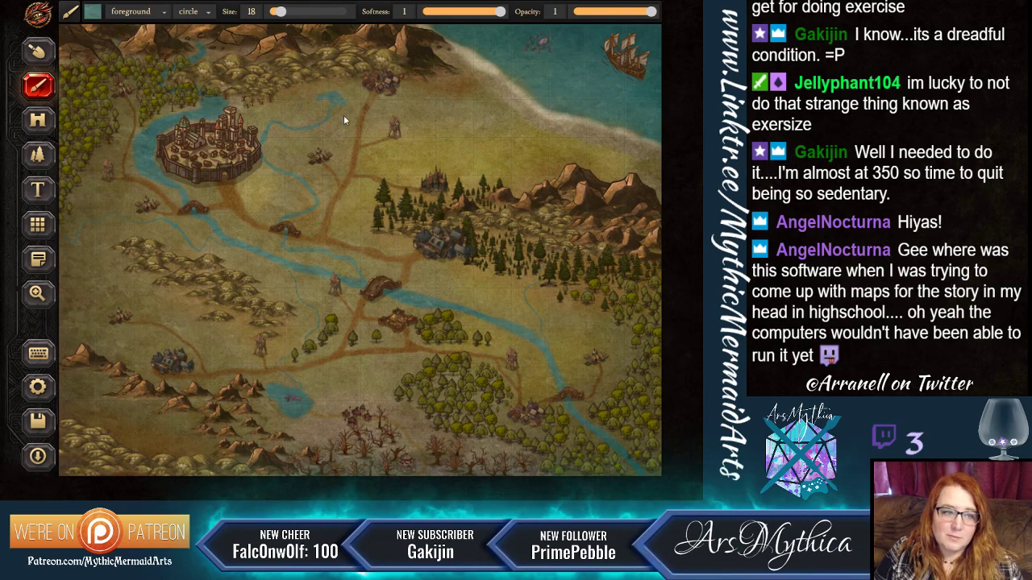
Place a Compass at 55% scale over the ship in the northeastern sea.
{"action": "left_click", "coordinate": [37, 120]}
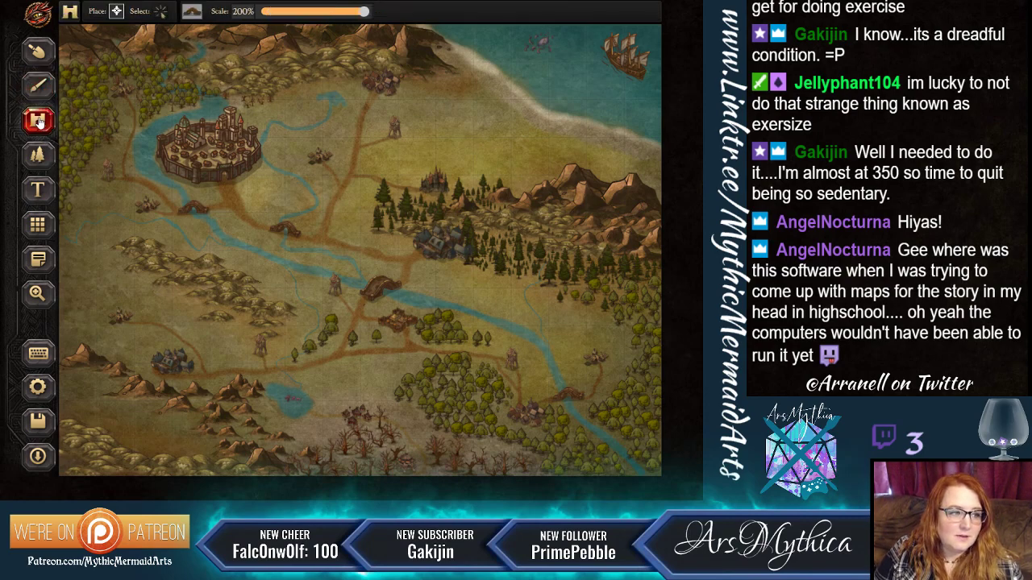
{"action": "left_click", "coordinate": [192, 13]}
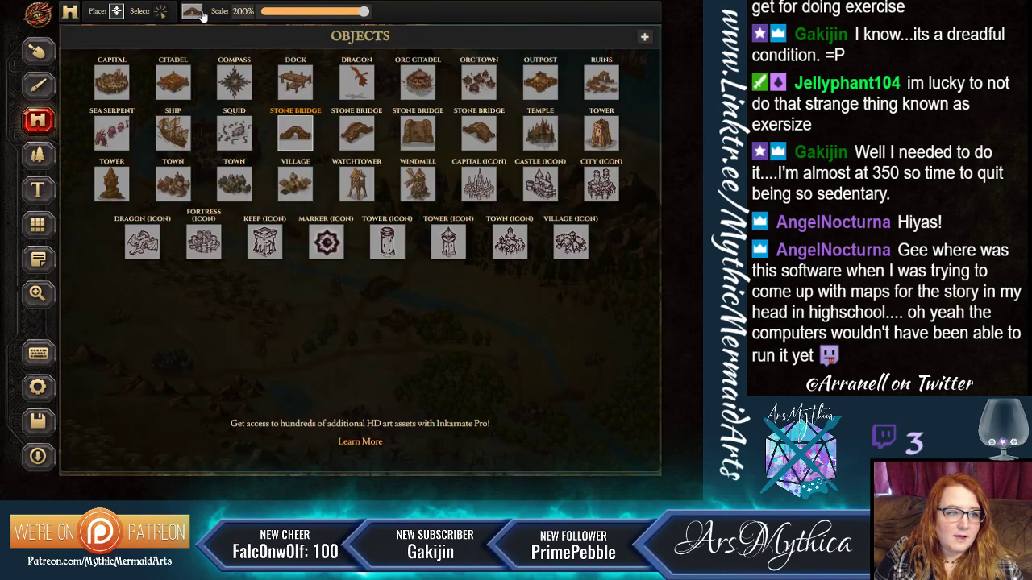
{"action": "left_click", "coordinate": [236, 84]}
{"action": "left_click_drag", "start_coordinate": [364, 11], "coordinate": [284, 11]}
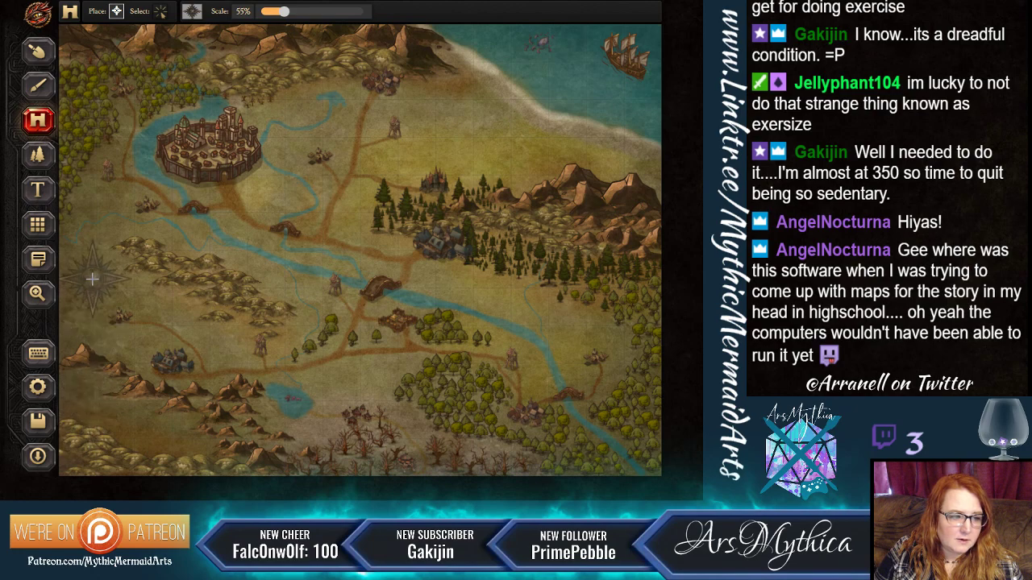
{"action": "left_click", "coordinate": [611, 71]}
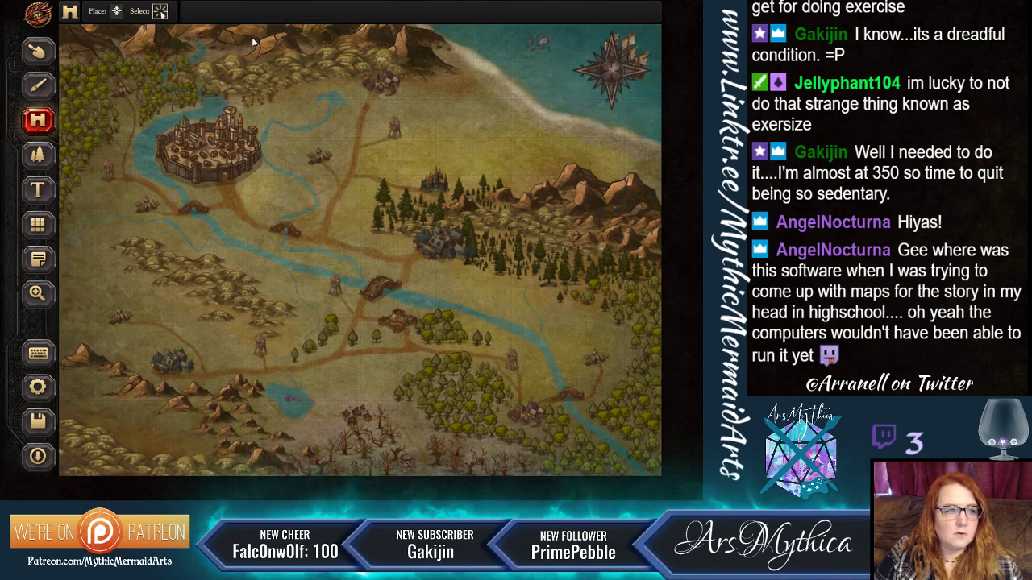
Select the compass and ship together, move them toward the shore and delete both.
{"action": "left_click", "coordinate": [647, 60]}
{"action": "left_click_drag", "start_coordinate": [644, 62], "coordinate": [523, 97]}
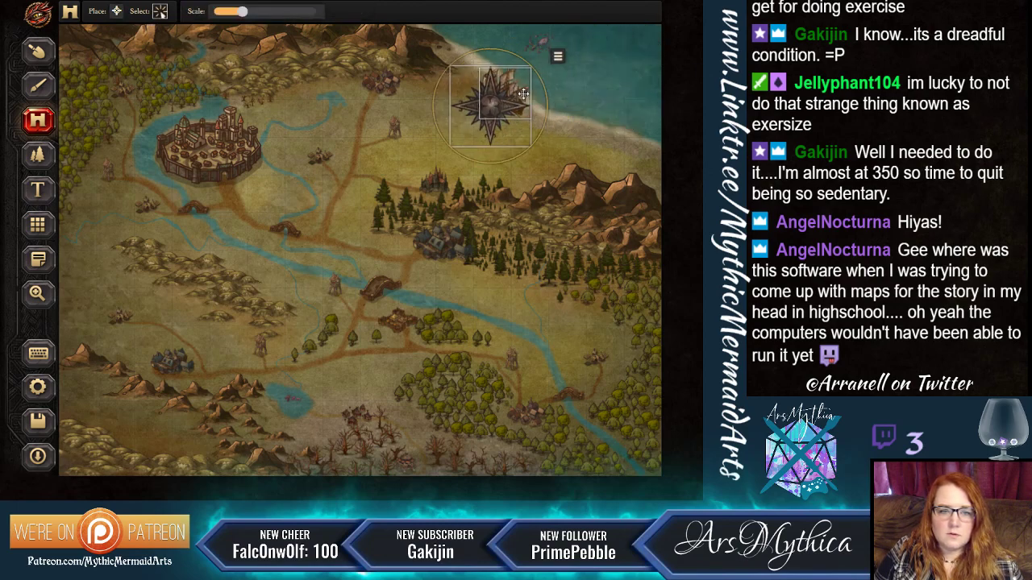
{"action": "left_click", "coordinate": [556, 58]}
{"action": "left_click", "coordinate": [574, 87]}
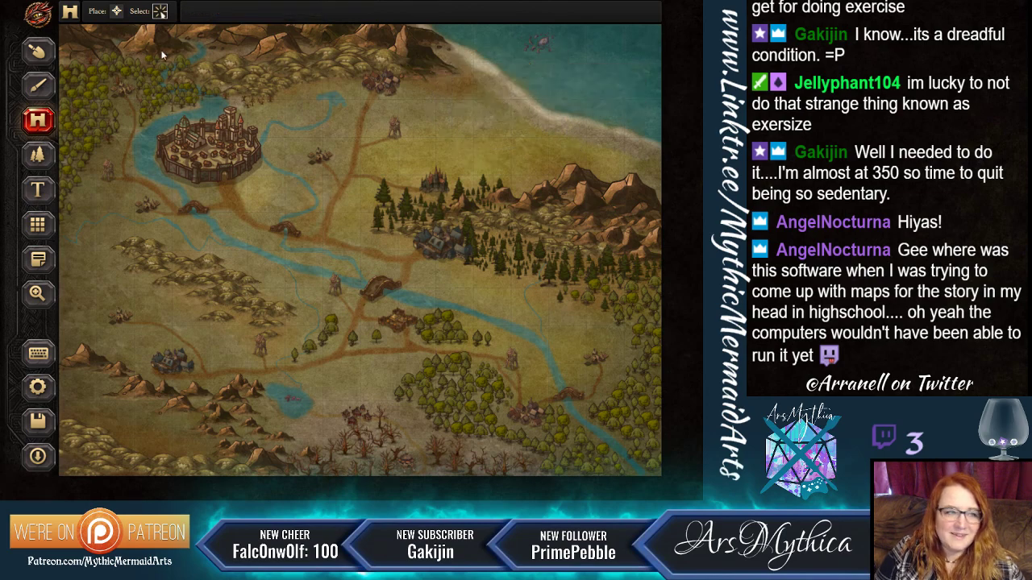
Place a new Compass in the sea's northeastern corner and a Ship just west of it, both at 55% scale.
{"action": "left_click", "coordinate": [117, 12]}
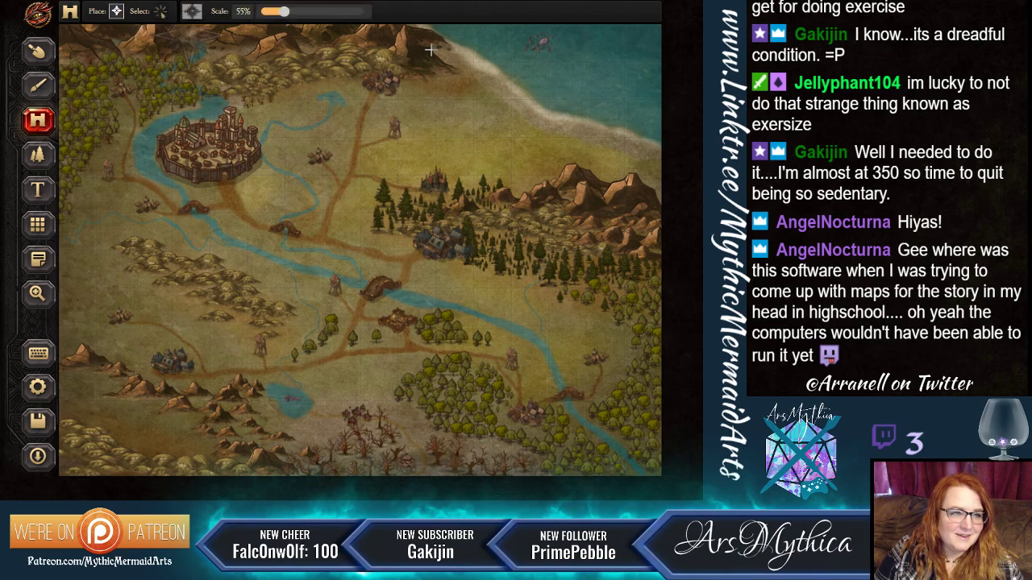
{"action": "left_click", "coordinate": [617, 68]}
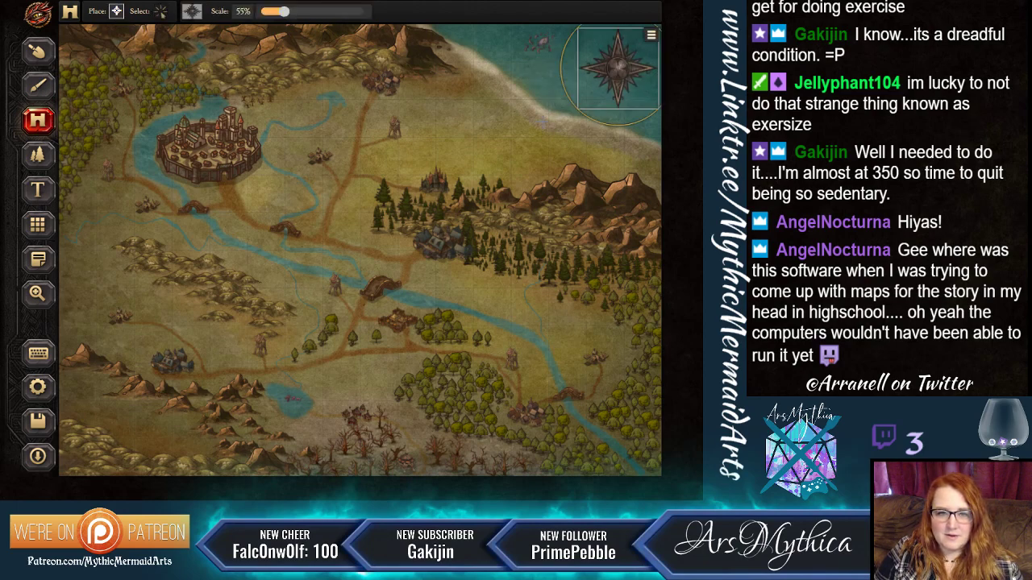
{"action": "left_click", "coordinate": [192, 10]}
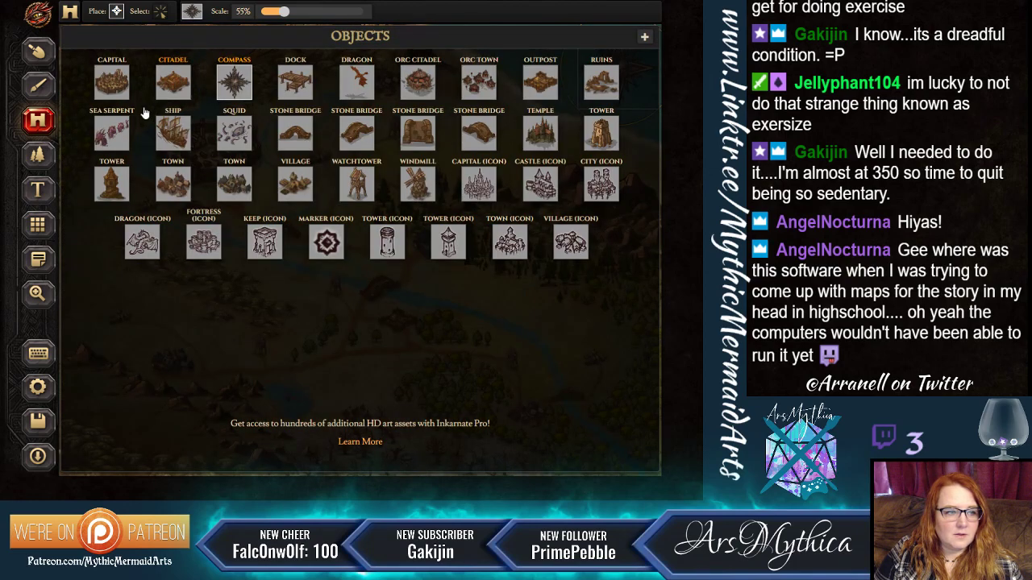
{"action": "left_click", "coordinate": [171, 131]}
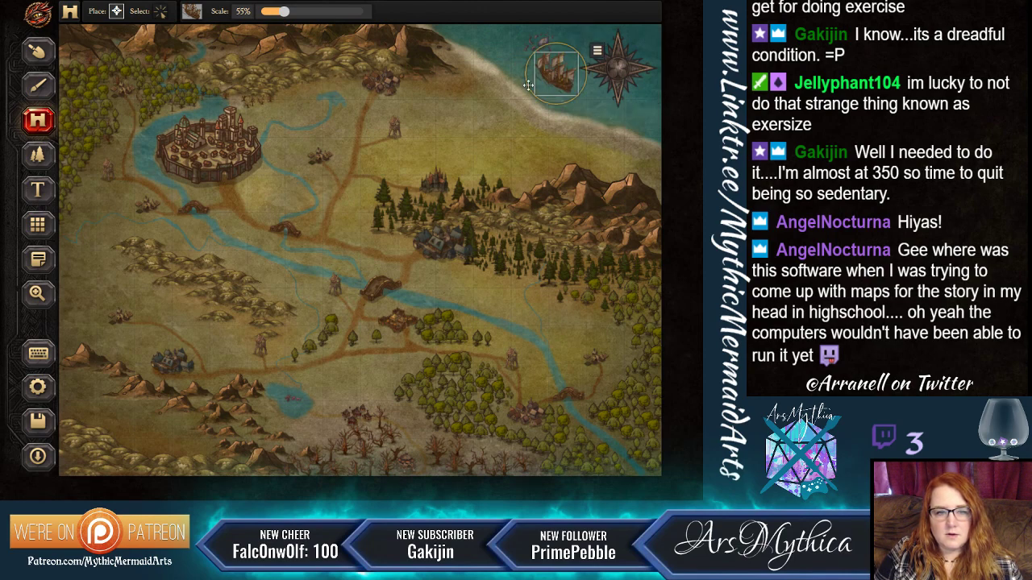
Place a Dock at 55% scale on the northeastern shore beside the ship, and delete the extra dock placed farther inland.
{"action": "left_click", "coordinate": [192, 11]}
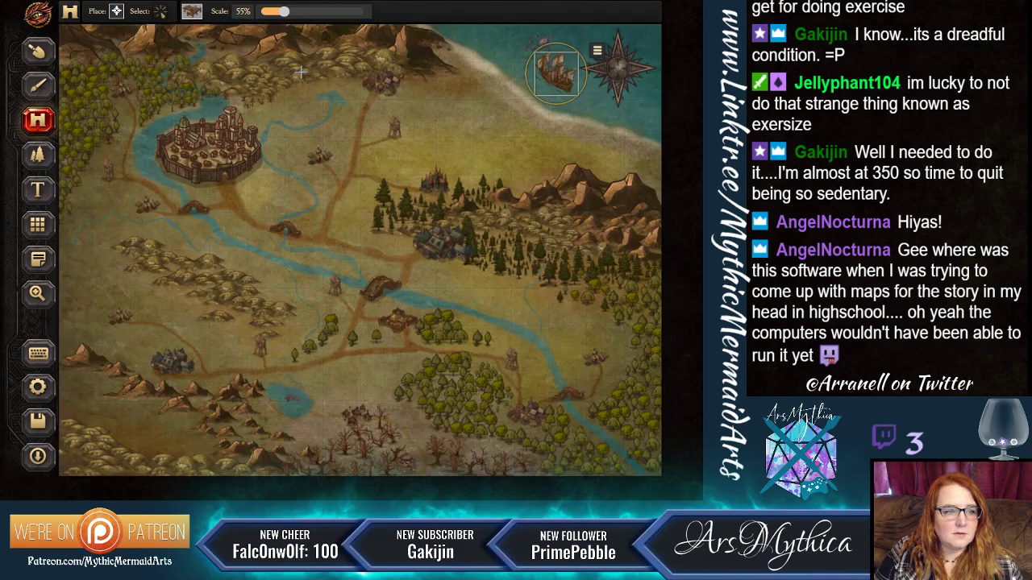
{"action": "left_click", "coordinate": [173, 133]}
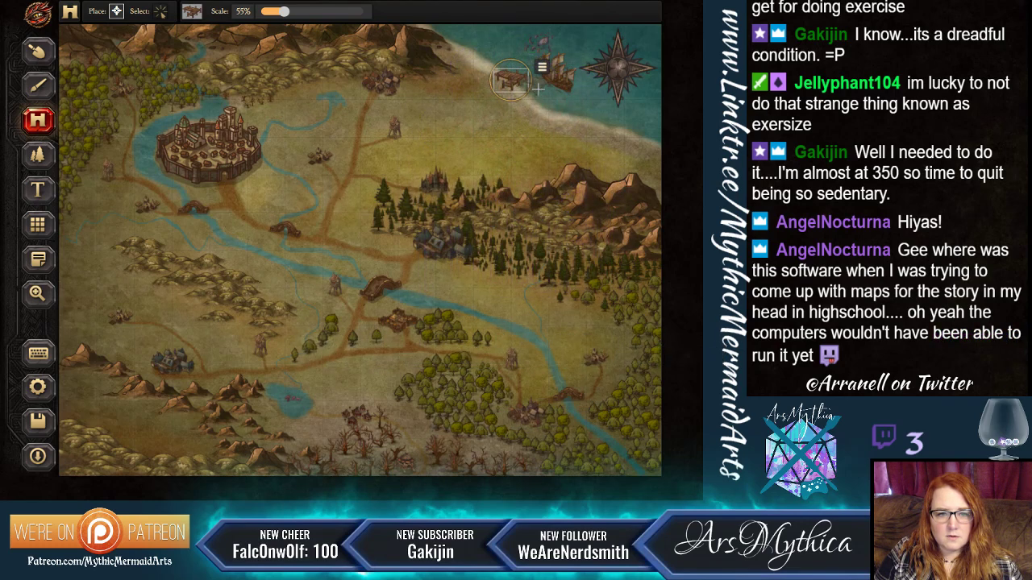
{"action": "left_click", "coordinate": [538, 91]}
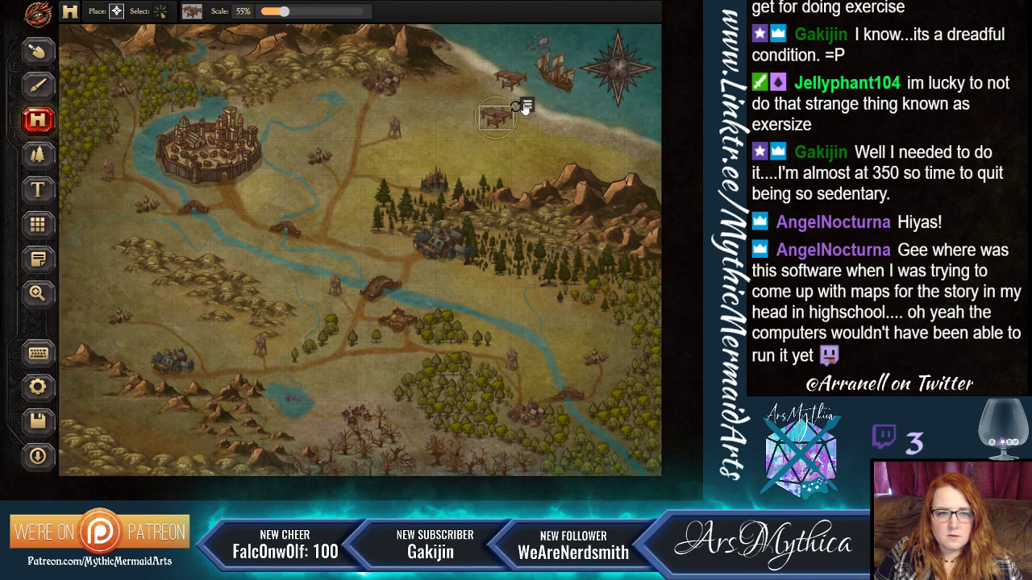
{"action": "right_click", "coordinate": [525, 107]}
{"action": "left_click", "coordinate": [534, 125]}
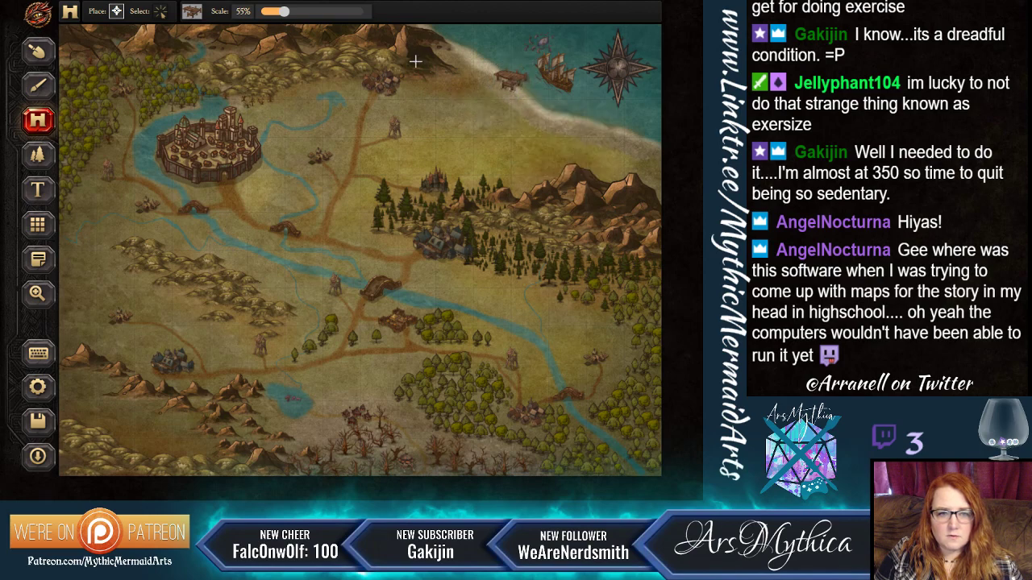
Reduce the shoreline dock to 33% scale and shift it slightly northeast toward the water.
{"action": "left_click", "coordinate": [160, 11]}
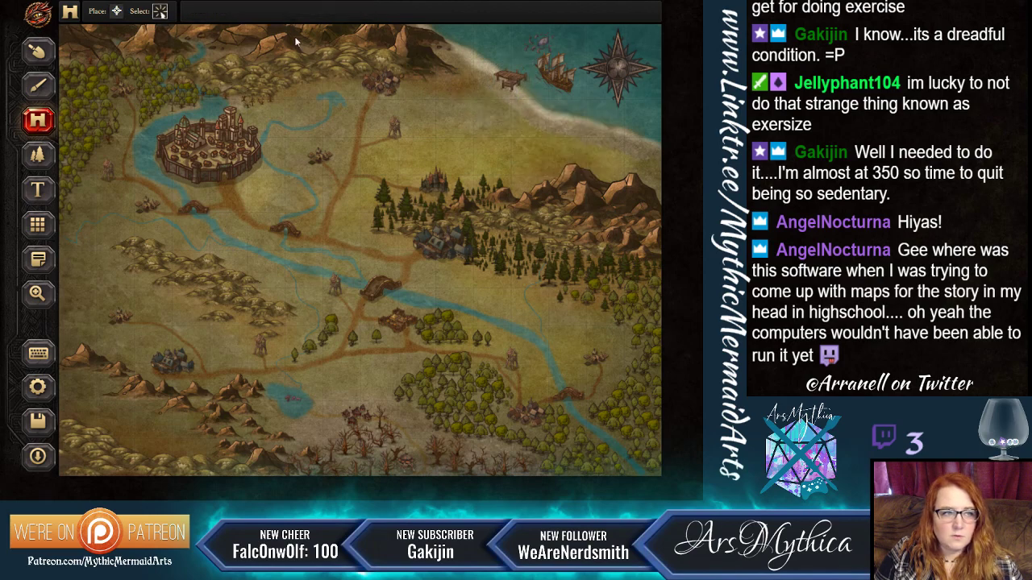
{"action": "left_click", "coordinate": [513, 85]}
{"action": "mouse_move", "coordinate": [532, 88]}
{"action": "left_mouse_down"}
{"action": "mouse_move", "coordinate": [522, 107]}
{"action": "mouse_move", "coordinate": [533, 87]}
{"action": "left_mouse_up"}
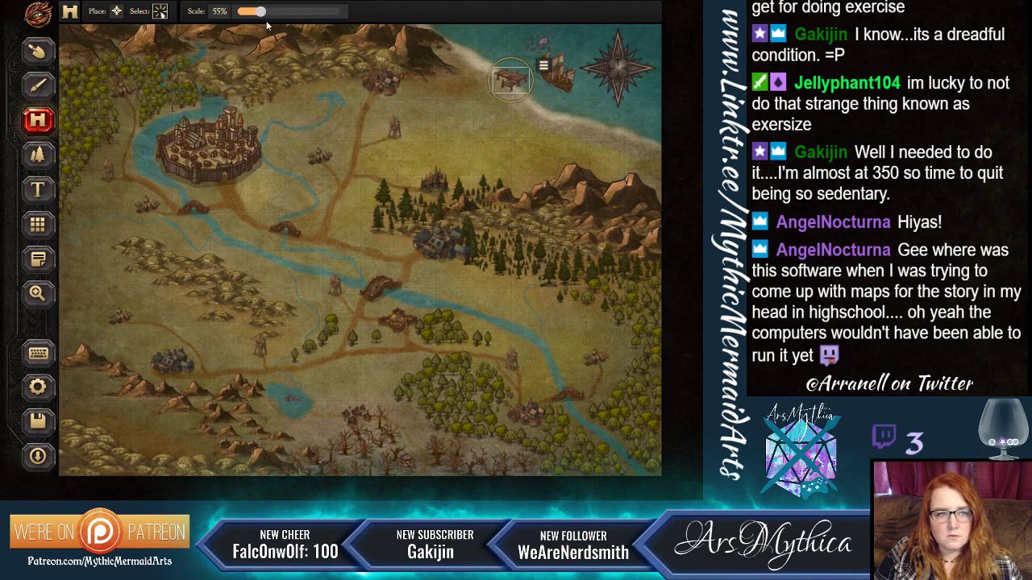
{"action": "mouse_move", "coordinate": [260, 11]}
{"action": "left_mouse_down"}
{"action": "mouse_move", "coordinate": [272, 14]}
{"action": "mouse_move", "coordinate": [245, 16]}
{"action": "left_mouse_up"}
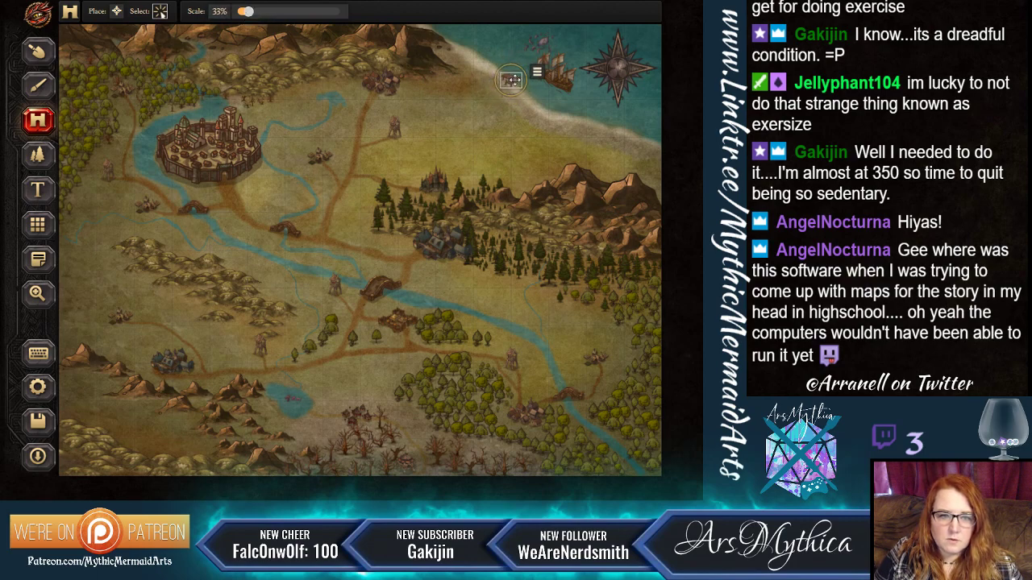
{"action": "left_click_drag", "start_coordinate": [512, 79], "coordinate": [516, 75]}
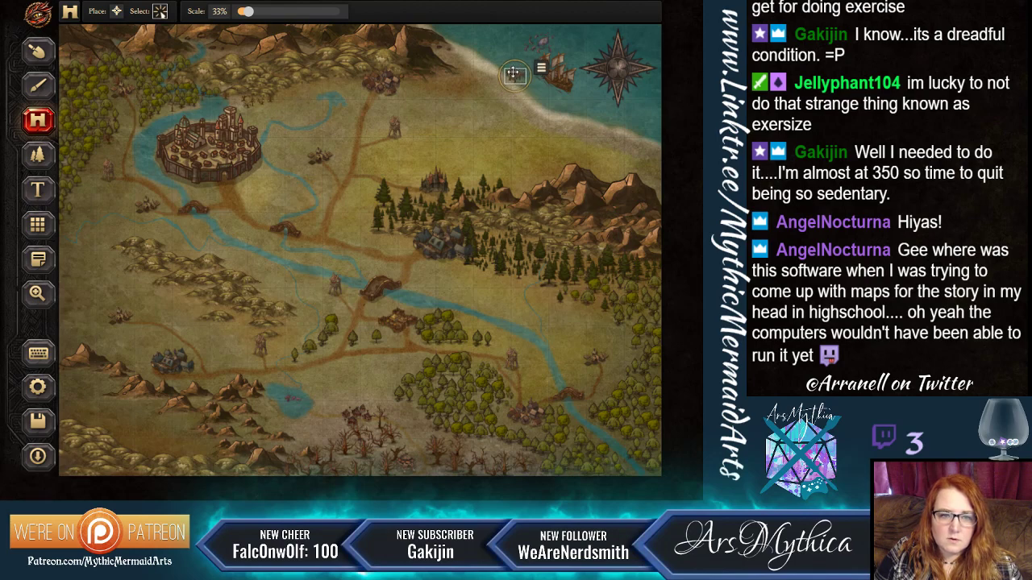
Place a second Dock at 35% scale between the first dock and the ship.
{"action": "left_click", "coordinate": [117, 12]}
{"action": "left_click", "coordinate": [195, 11]}
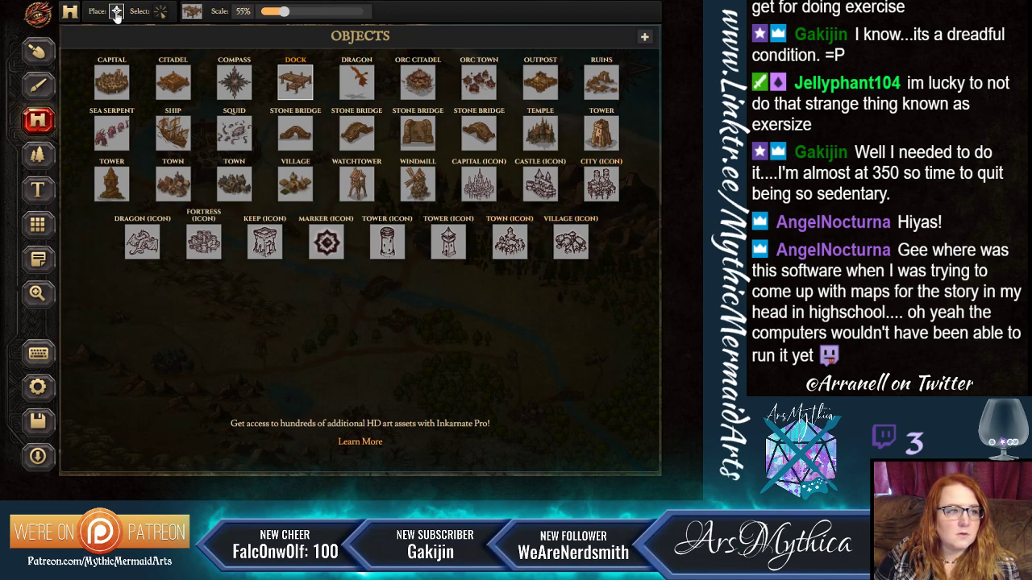
{"action": "left_click", "coordinate": [191, 13]}
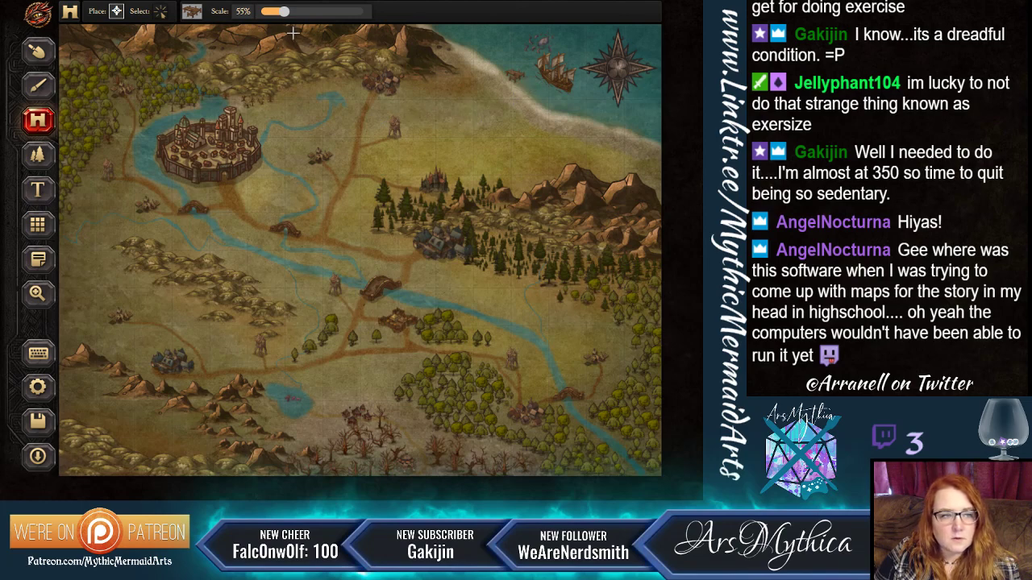
{"action": "left_click_drag", "start_coordinate": [283, 12], "coordinate": [269, 14]}
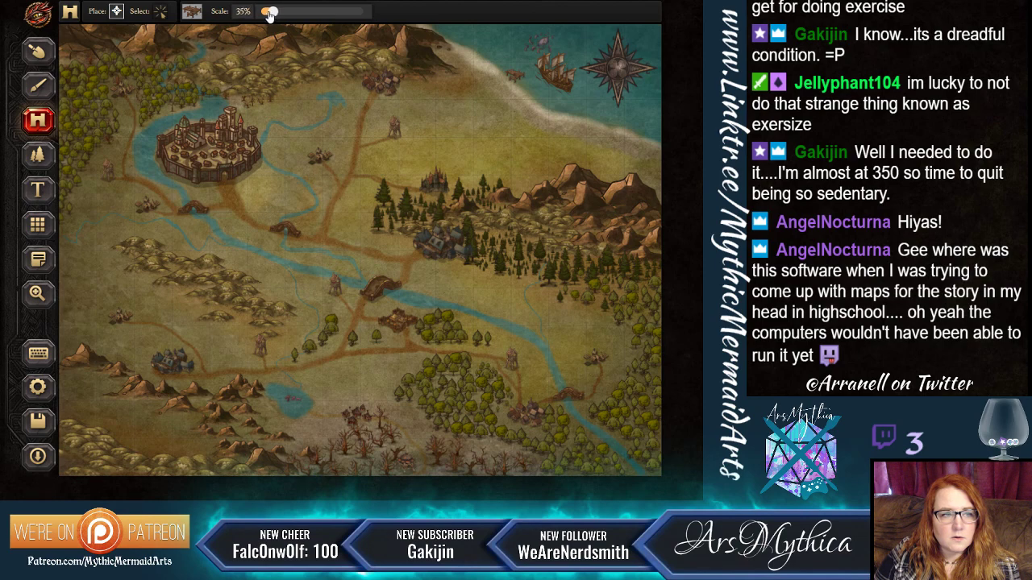
{"action": "left_click", "coordinate": [528, 82]}
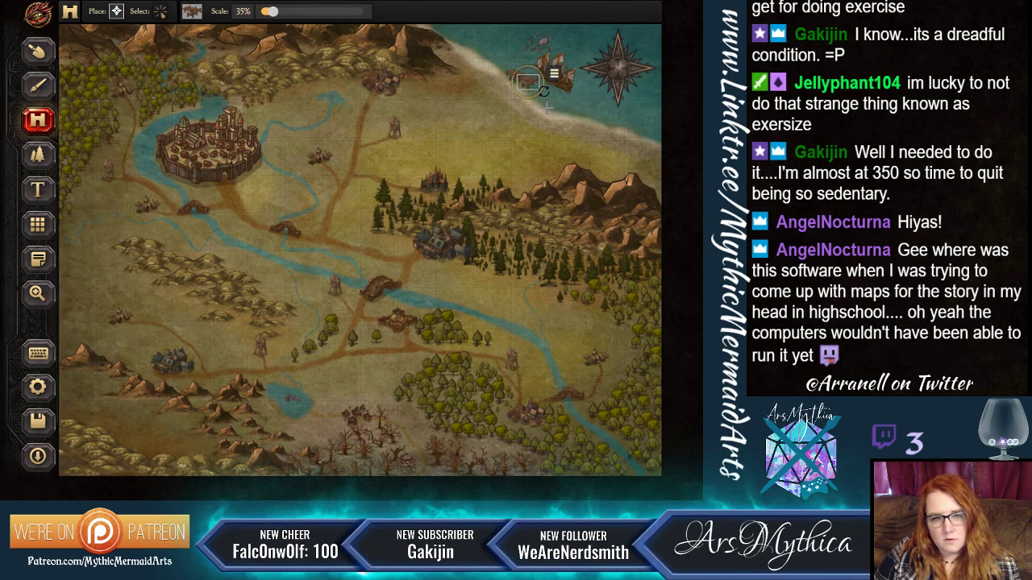
Nudge the second dock slightly northeast toward the ship and deselect it.
{"action": "left_click", "coordinate": [160, 12]}
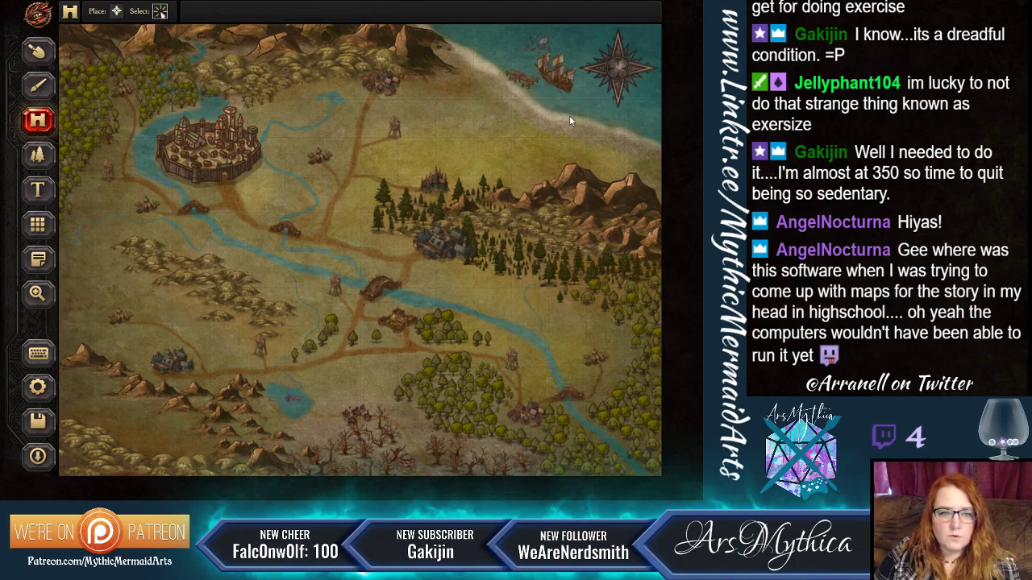
{"action": "left_click", "coordinate": [530, 80]}
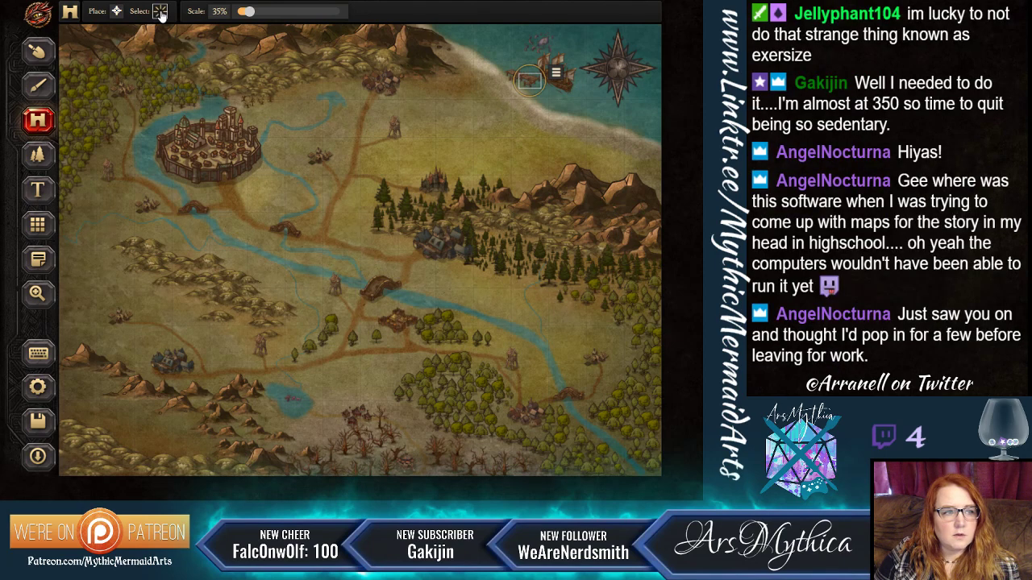
{"action": "left_click", "coordinate": [117, 14]}
{"action": "left_click", "coordinate": [160, 14]}
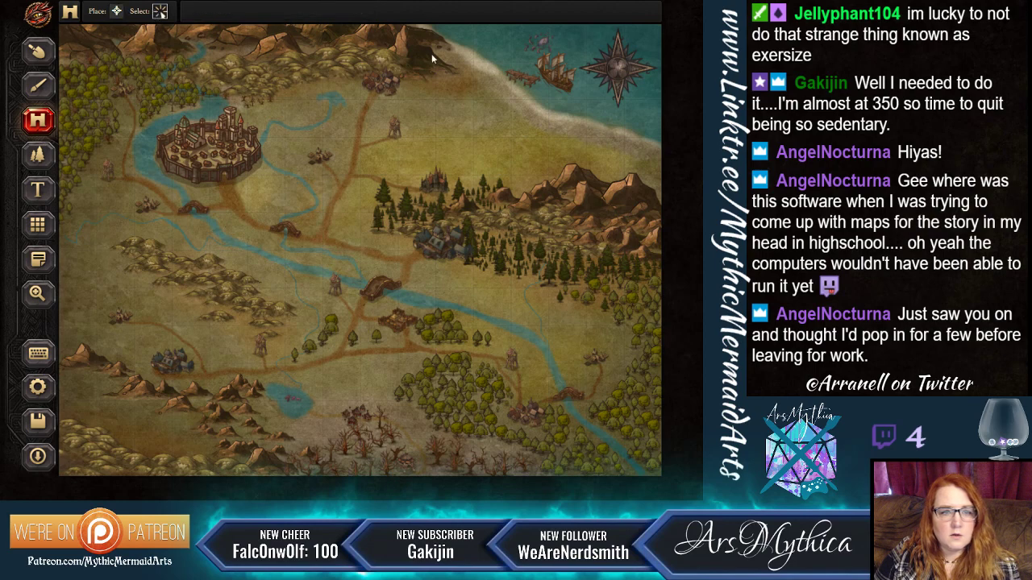
Shift the ship slightly southeast and move the small sea creature from the northern water to the sea just below the compass.
{"action": "left_click", "coordinate": [561, 84]}
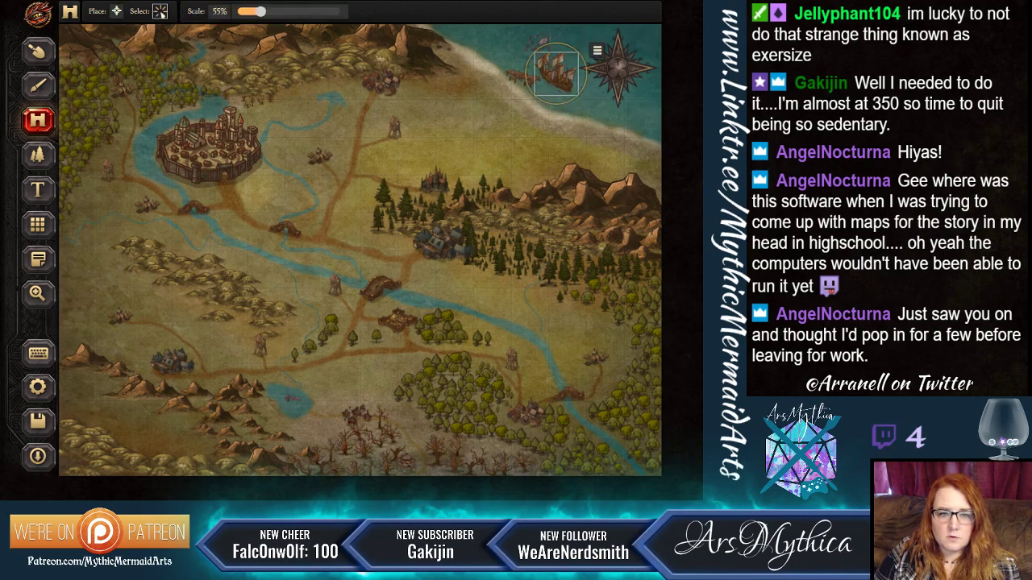
{"action": "mouse_move", "coordinate": [580, 97]}
{"action": "left_mouse_down"}
{"action": "mouse_move", "coordinate": [584, 88]}
{"action": "mouse_move", "coordinate": [575, 97]}
{"action": "mouse_move", "coordinate": [550, 71]}
{"action": "mouse_move", "coordinate": [566, 84]}
{"action": "left_mouse_up"}
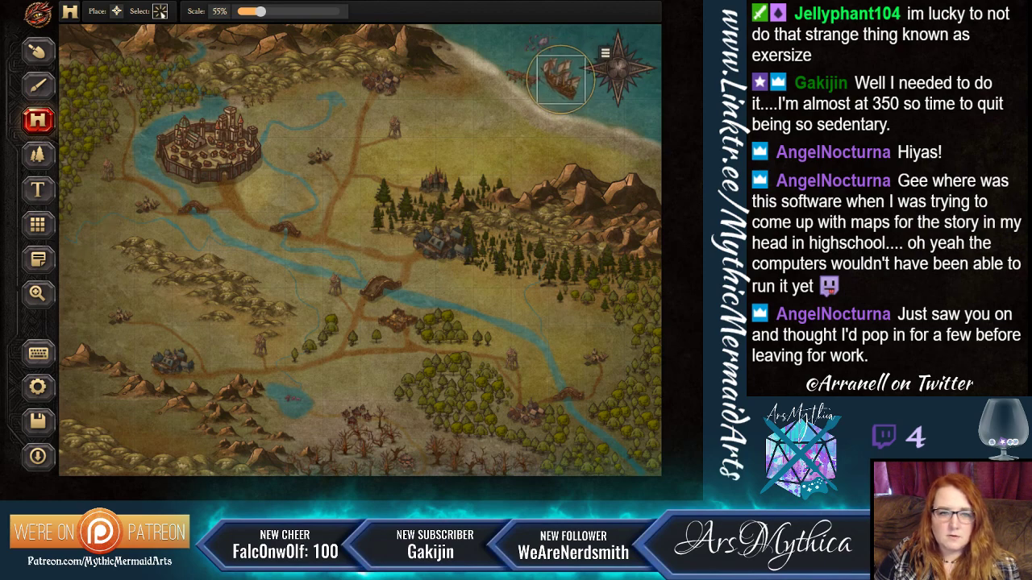
{"action": "left_click", "coordinate": [543, 43]}
{"action": "left_click_drag", "start_coordinate": [539, 41], "coordinate": [641, 105]}
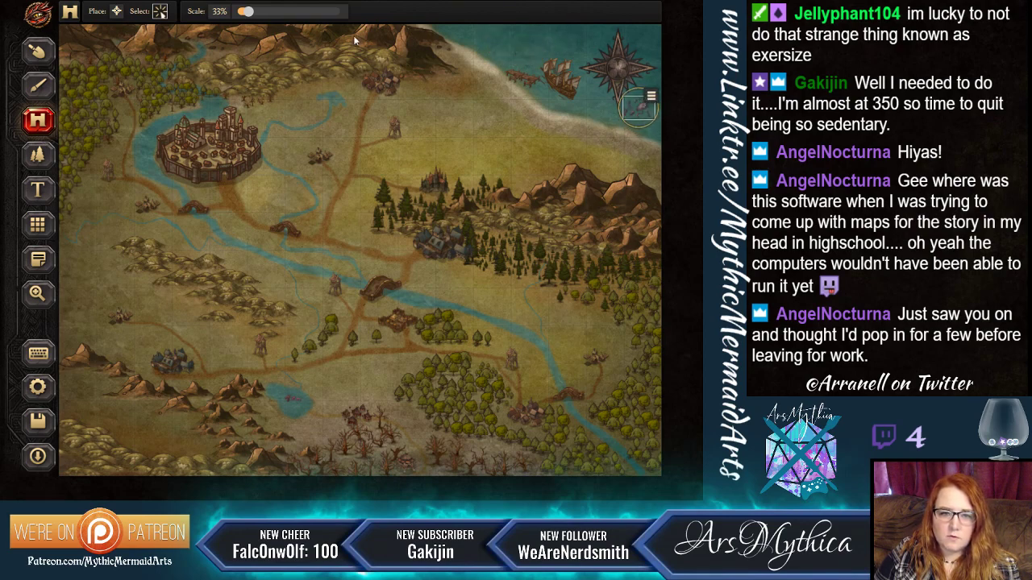
Reduce the compass to 42% scale, shift it slightly northeast into the corner of the sea, and deselect it.
{"action": "left_click_drag", "start_coordinate": [246, 12], "coordinate": [261, 12]}
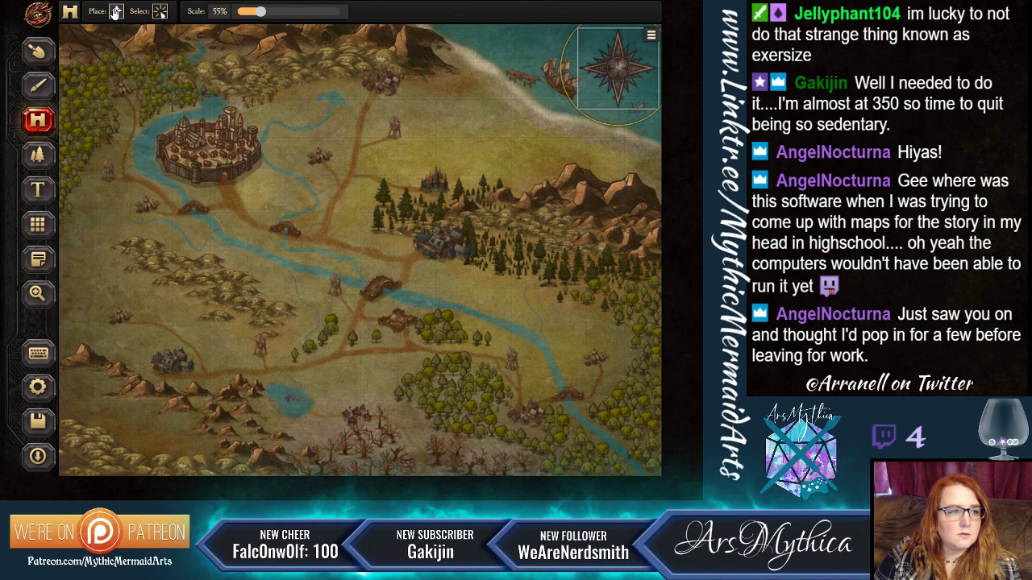
{"action": "left_click", "coordinate": [650, 36]}
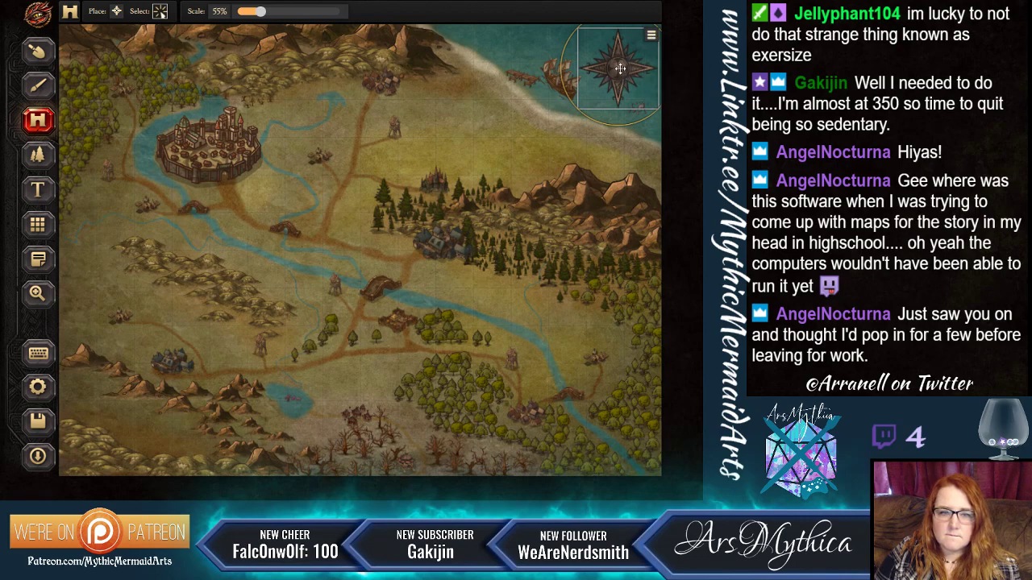
{"action": "left_click_drag", "start_coordinate": [618, 69], "coordinate": [586, 403]}
{"action": "left_click_drag", "start_coordinate": [445, 425], "coordinate": [618, 68]}
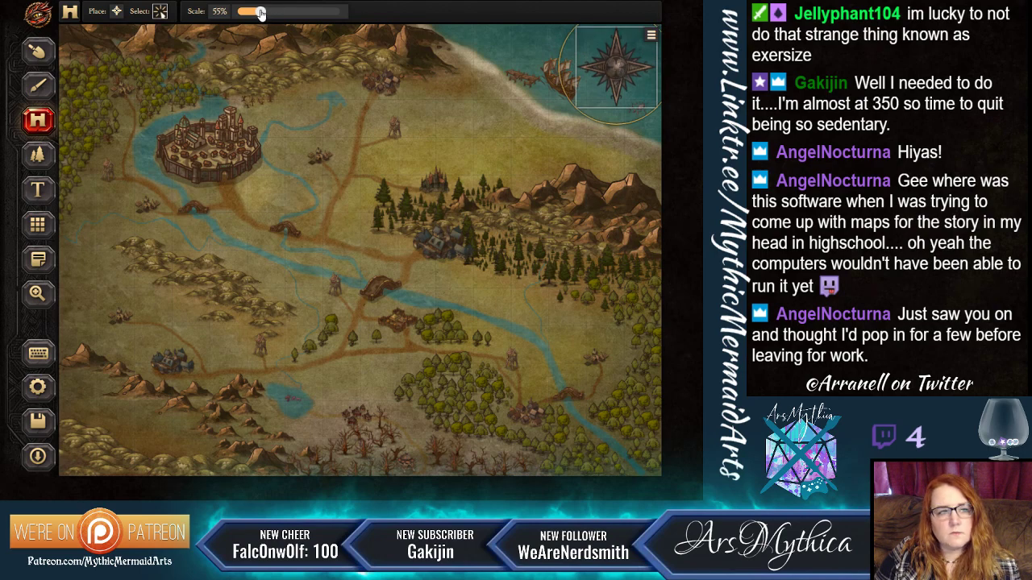
{"action": "left_click_drag", "start_coordinate": [260, 11], "coordinate": [250, 11]}
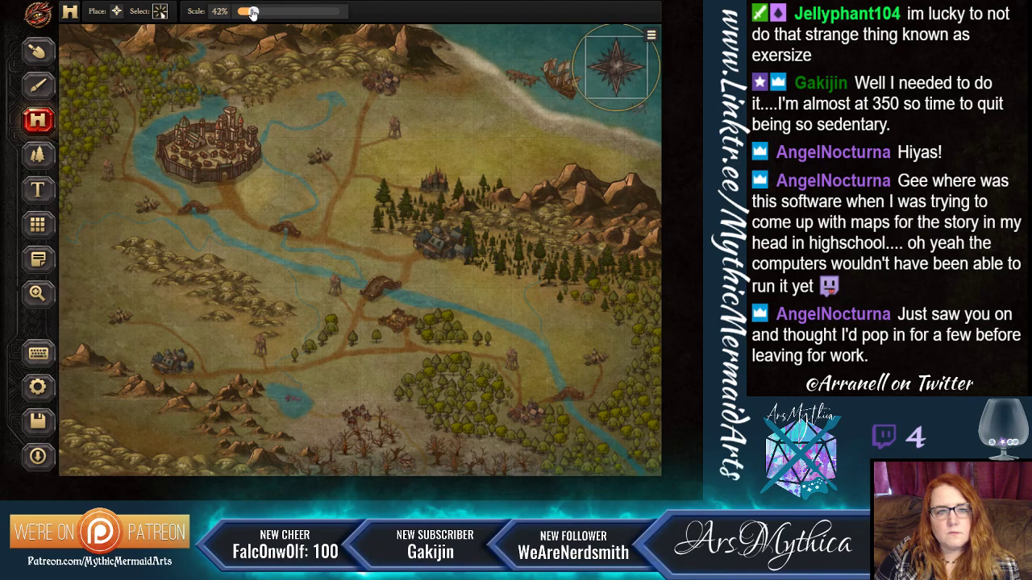
{"action": "left_click_drag", "start_coordinate": [612, 70], "coordinate": [618, 61]}
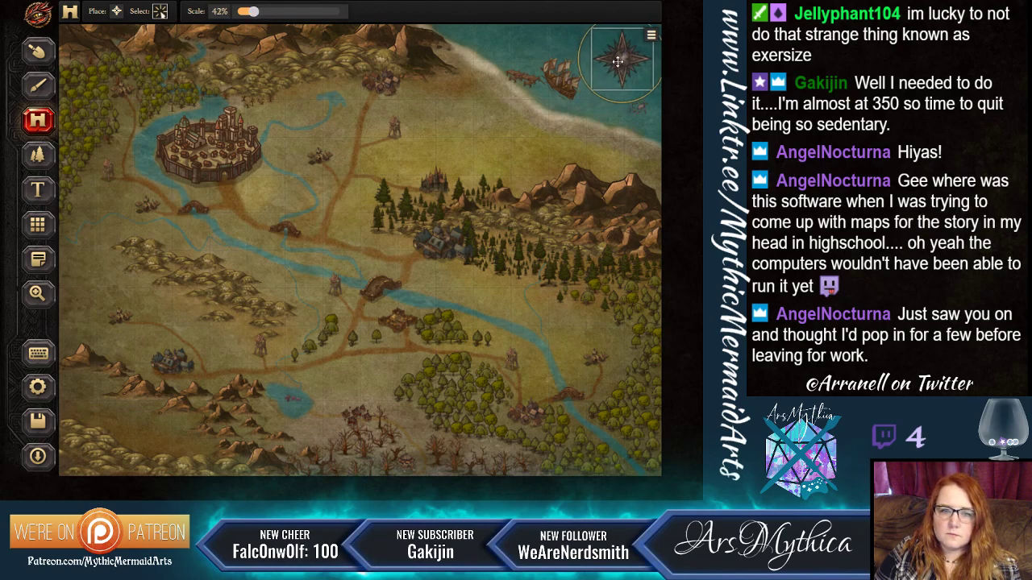
{"action": "left_click", "coordinate": [478, 137]}
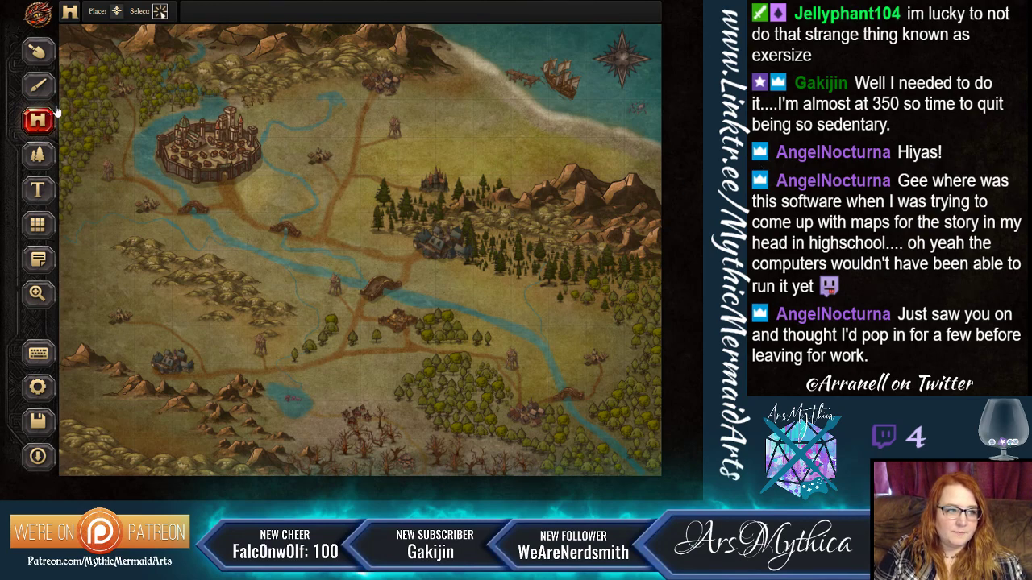
Place the domed Tower object just west of the temple at the forest's northern edge and scale it to 42%.
{"action": "left_click", "coordinate": [114, 16]}
{"action": "left_click", "coordinate": [195, 13]}
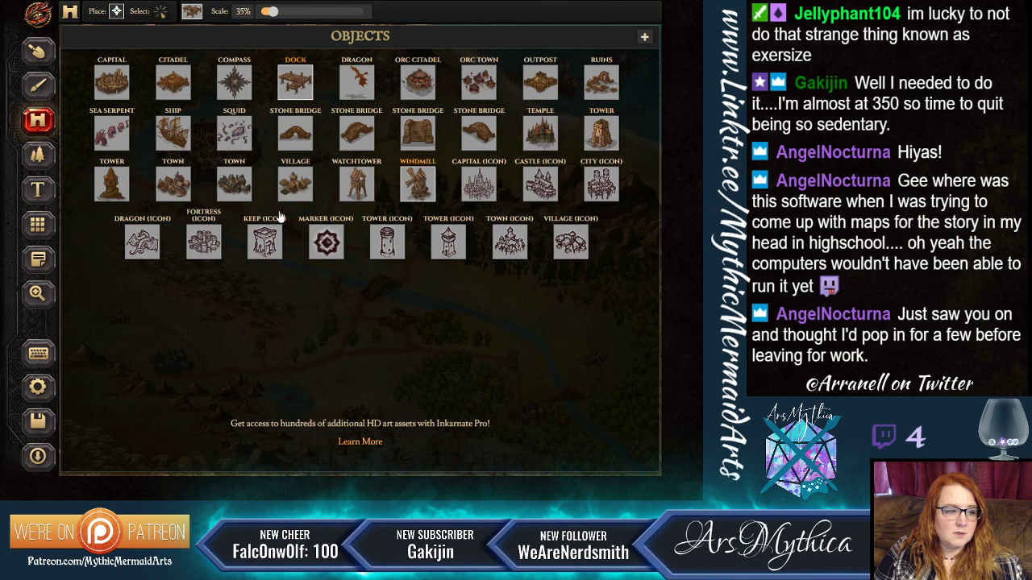
{"action": "left_click", "coordinate": [111, 184]}
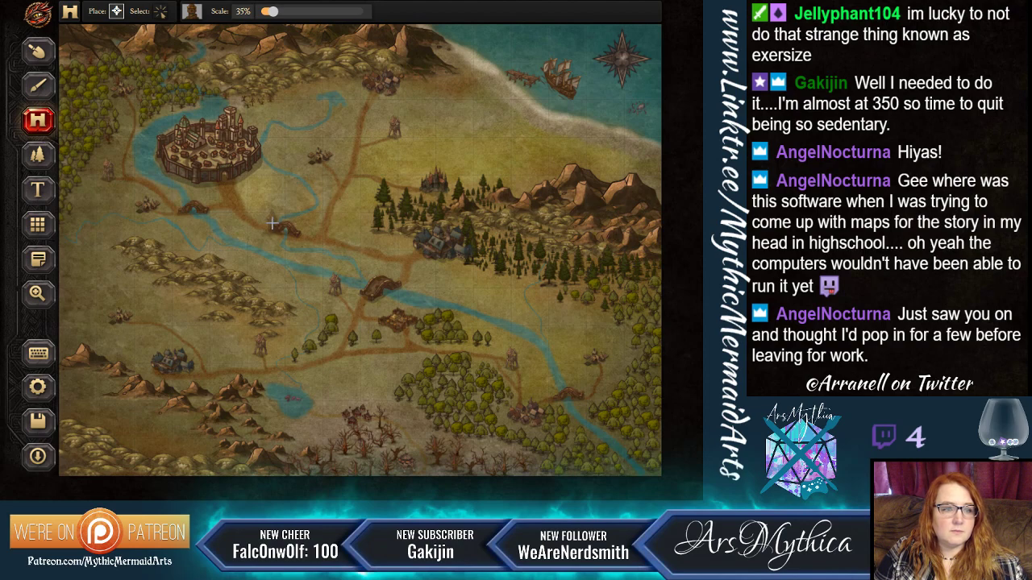
{"action": "left_click", "coordinate": [267, 217]}
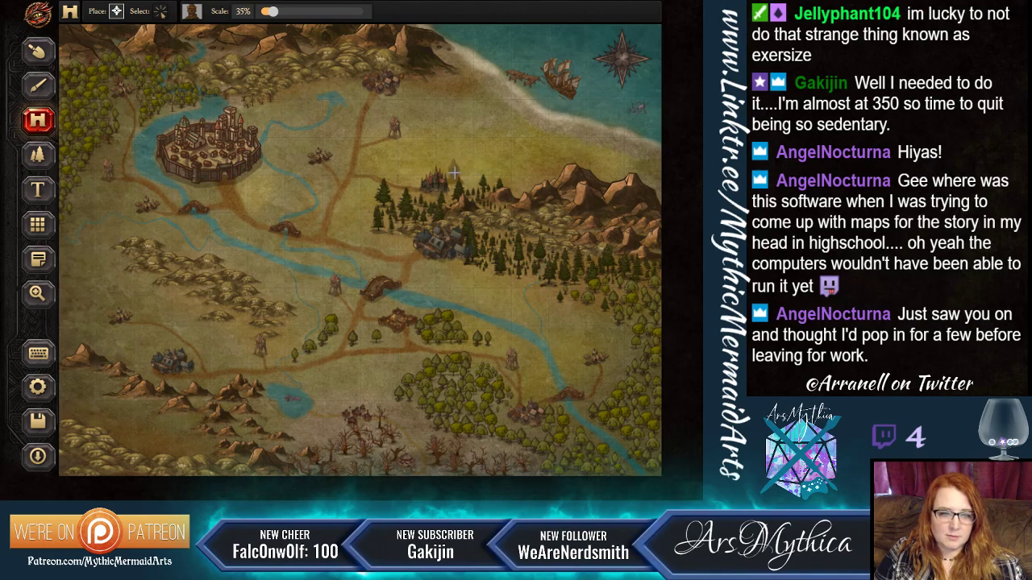
{"action": "left_click", "coordinate": [407, 167]}
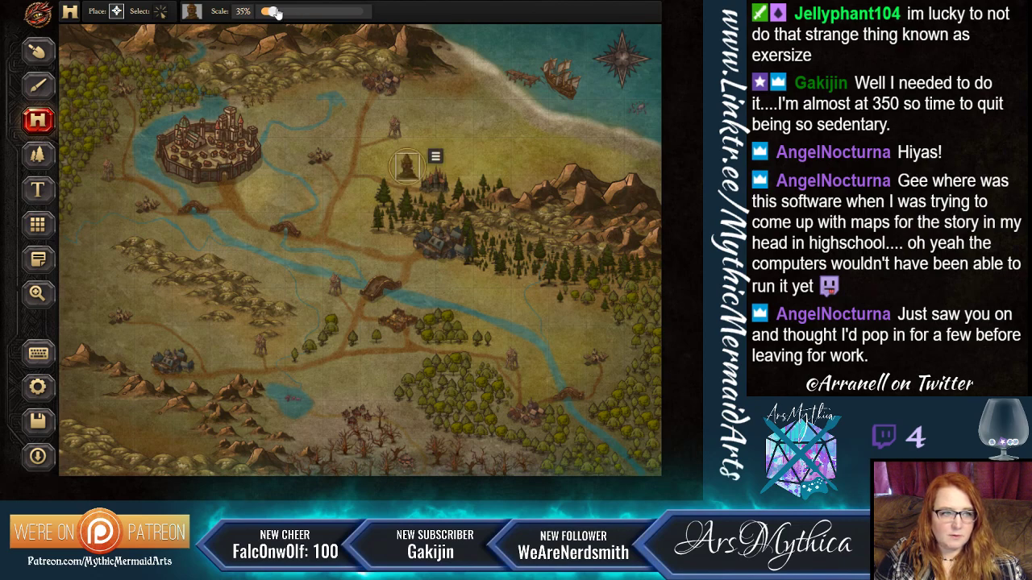
{"action": "left_click_drag", "start_coordinate": [274, 13], "coordinate": [277, 15]}
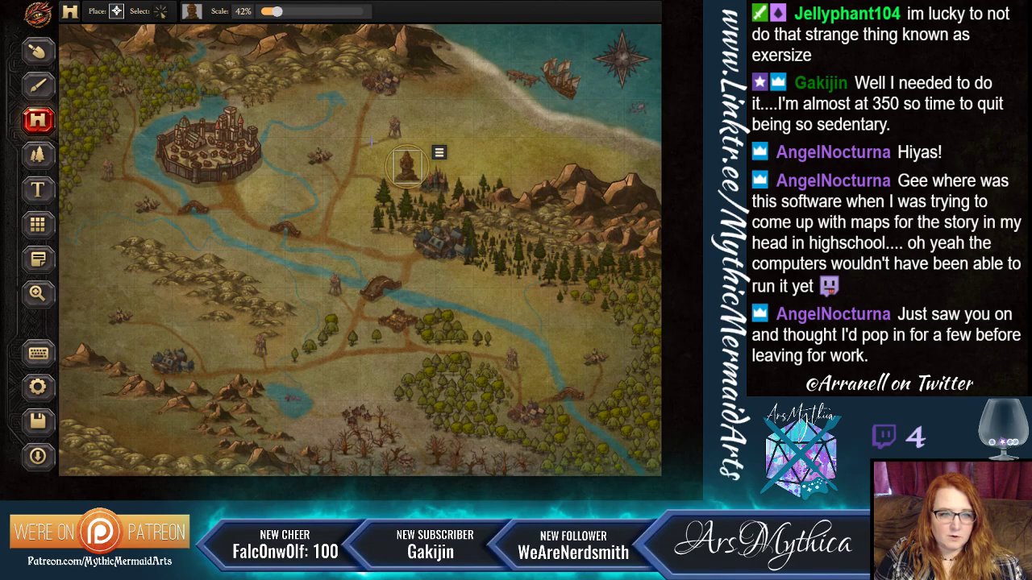
Set up the foreground brush with the brown ground texture and a size of 10.
{"action": "left_click", "coordinate": [37, 86]}
{"action": "left_click", "coordinate": [93, 11]}
{"action": "left_click", "coordinate": [449, 181]}
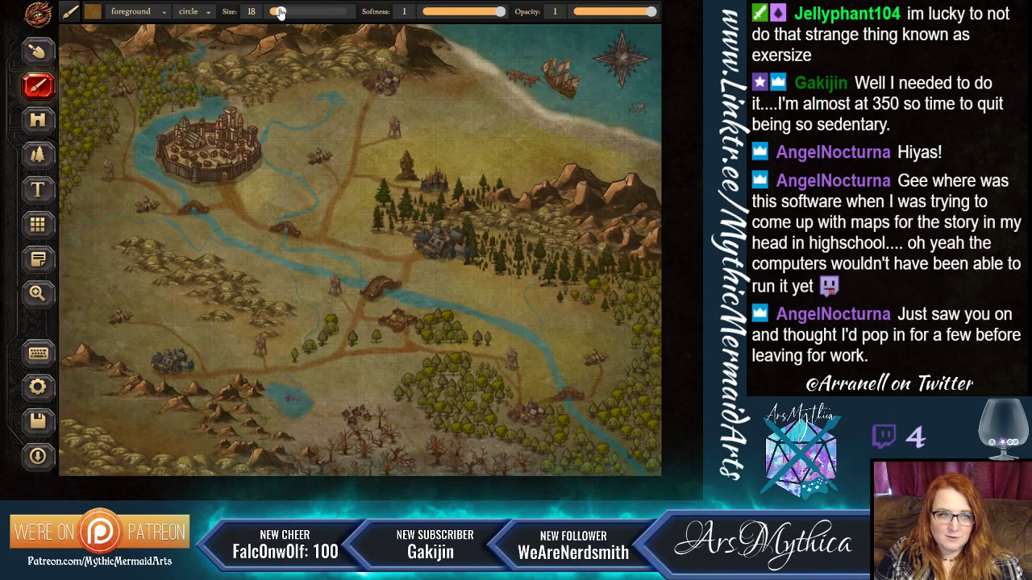
{"action": "left_click_drag", "start_coordinate": [281, 11], "coordinate": [275, 12]}
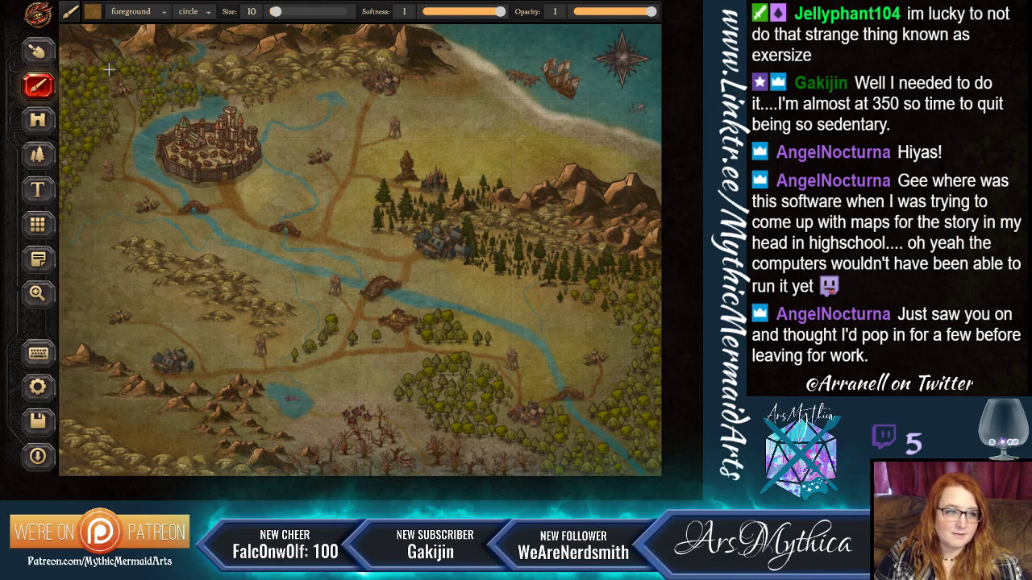
Move the watchtower from the short road spur southwest to the roadside west of the pine forest.
{"action": "left_click", "coordinate": [39, 117]}
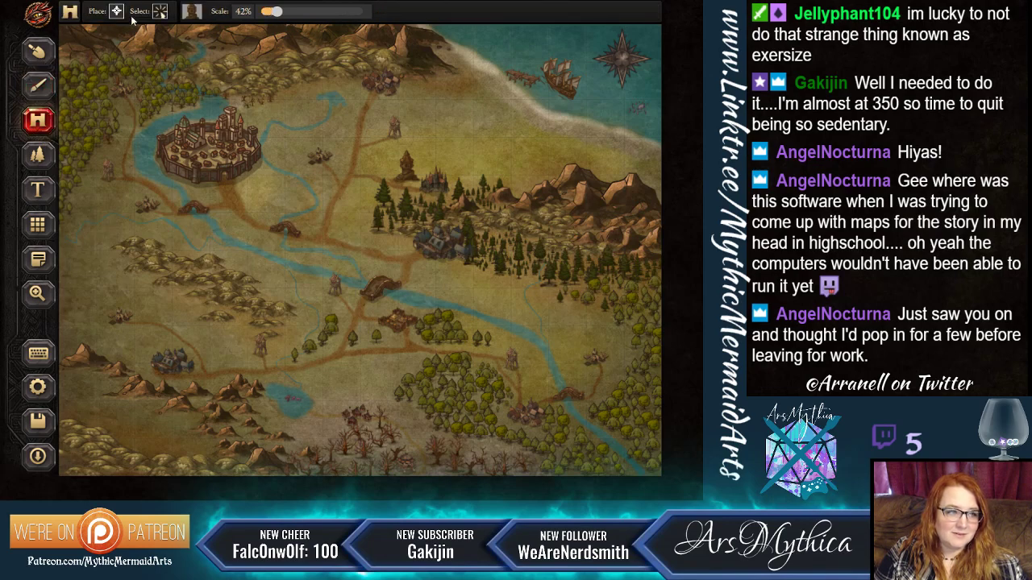
{"action": "left_click", "coordinate": [160, 10]}
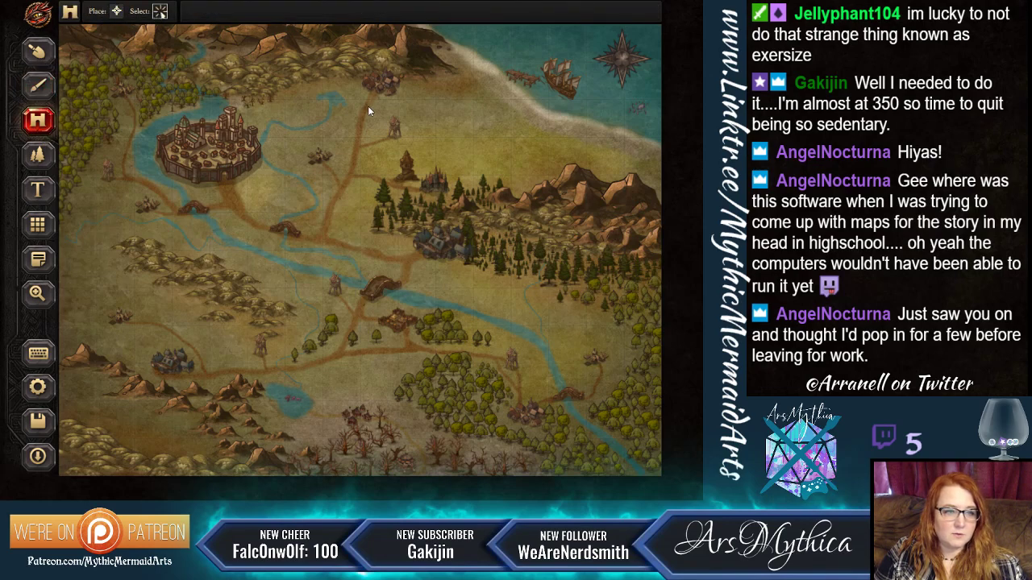
{"action": "left_click", "coordinate": [397, 122]}
{"action": "mouse_move", "coordinate": [397, 123]}
{"action": "left_mouse_down"}
{"action": "mouse_move", "coordinate": [339, 121]}
{"action": "mouse_move", "coordinate": [351, 120]}
{"action": "mouse_move", "coordinate": [367, 191]}
{"action": "left_mouse_up"}
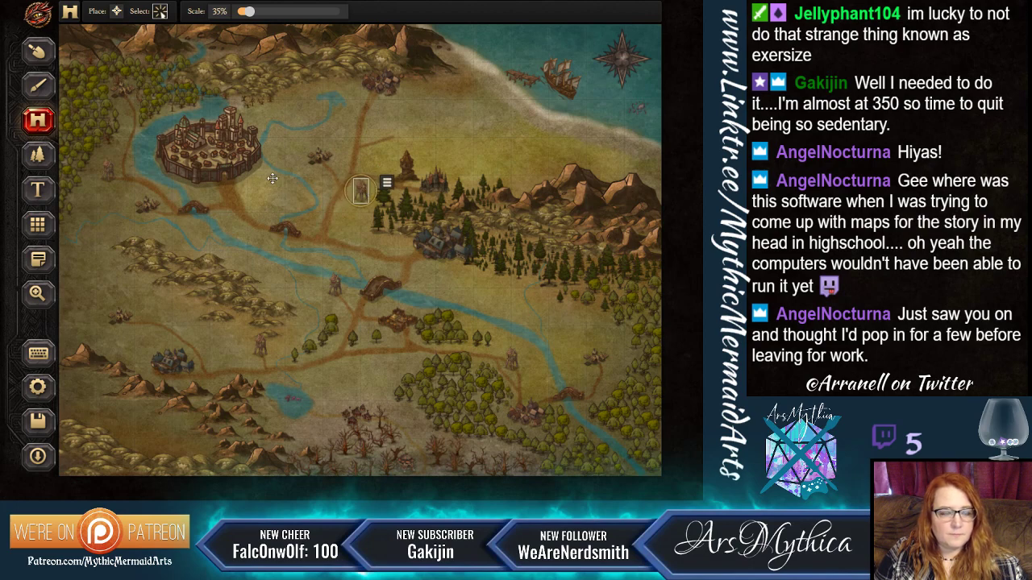
Place Windmills at 35% scale beside the small village on the far eastern road and the small village near the western edge.
{"action": "left_click", "coordinate": [38, 85]}
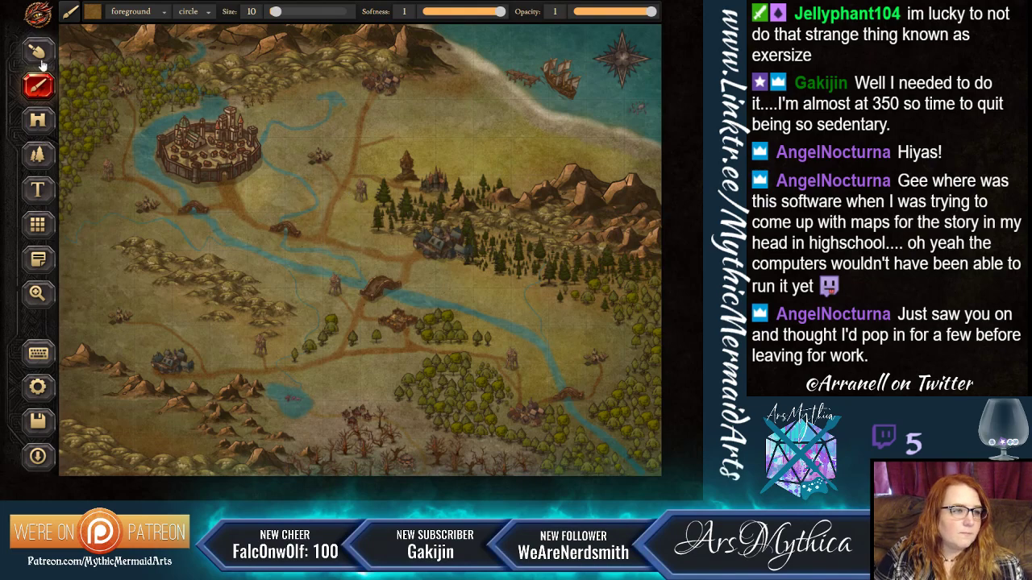
{"action": "left_click", "coordinate": [38, 120]}
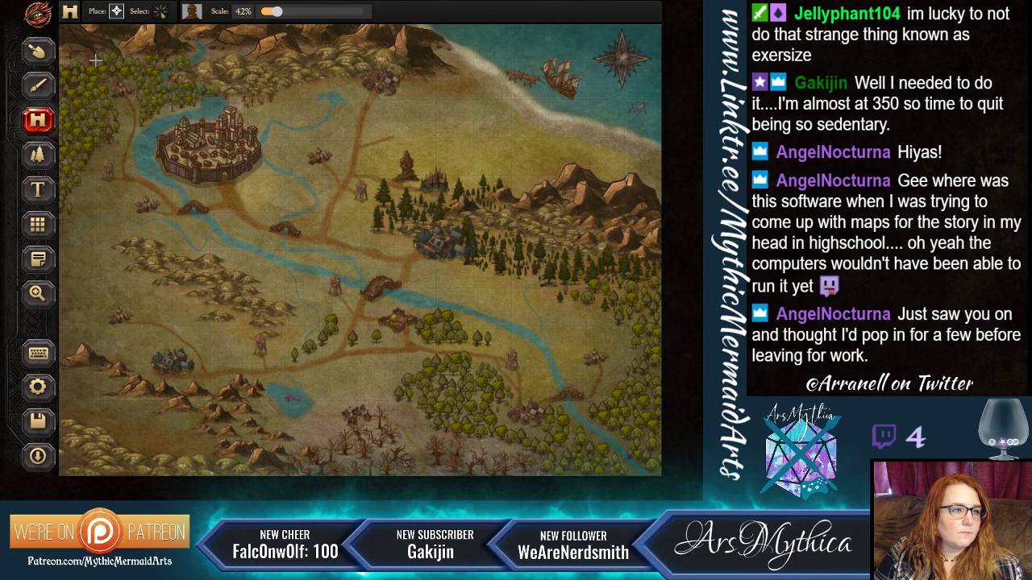
{"action": "left_click", "coordinate": [192, 11]}
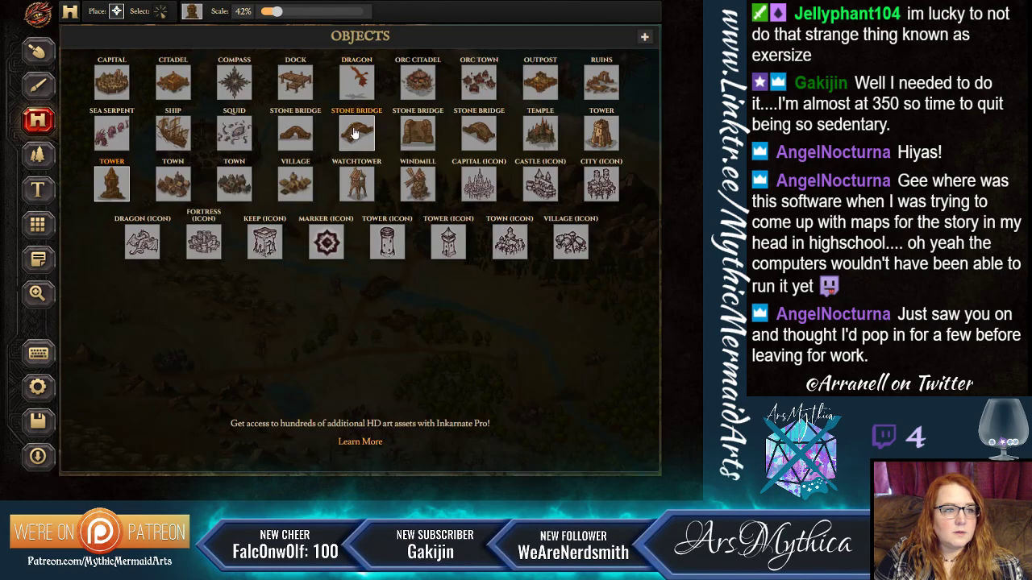
{"action": "left_click", "coordinate": [421, 185]}
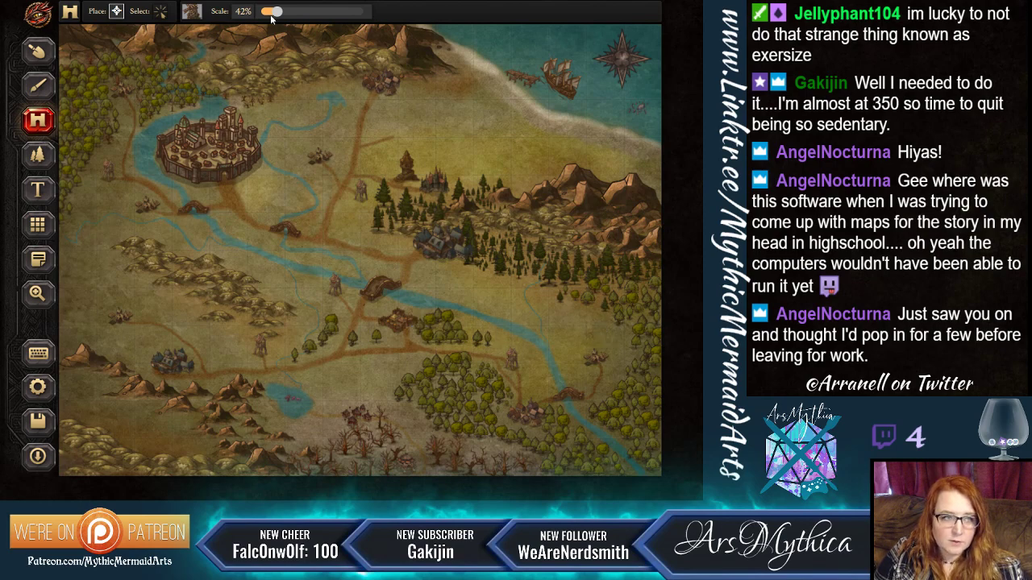
{"action": "left_click_drag", "start_coordinate": [277, 11], "coordinate": [273, 13]}
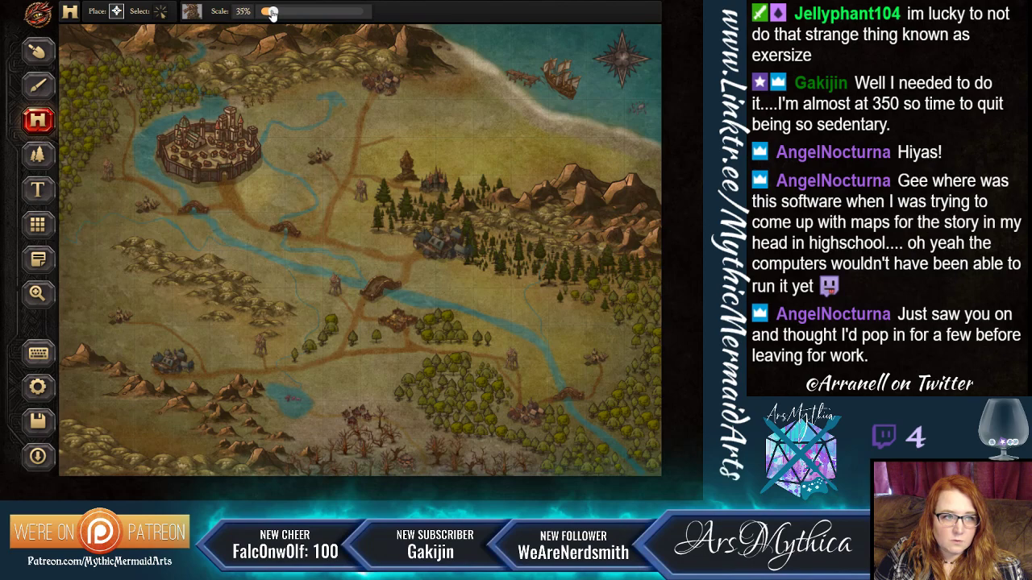
{"action": "left_click", "coordinate": [602, 341]}
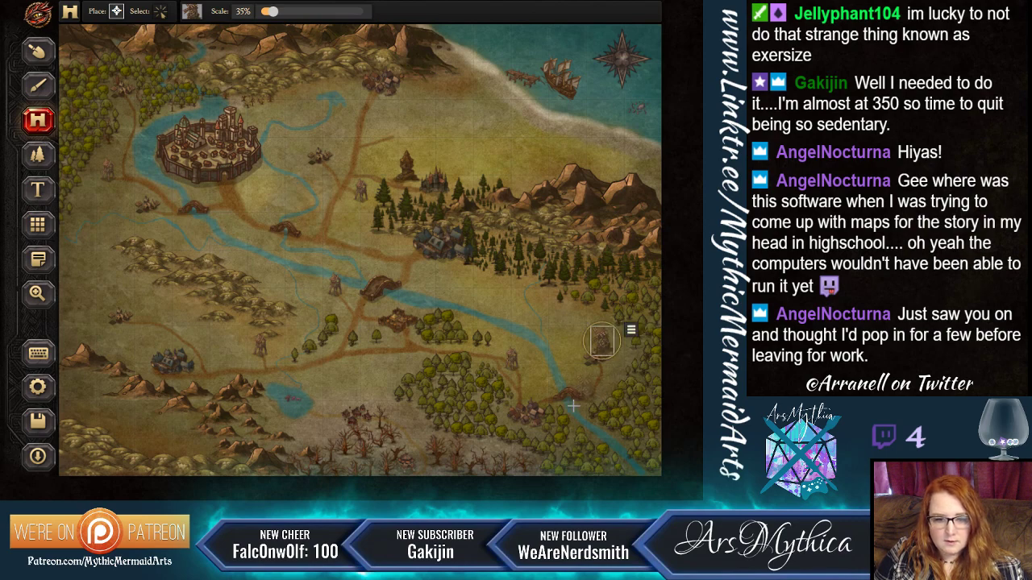
{"action": "left_click", "coordinate": [111, 299]}
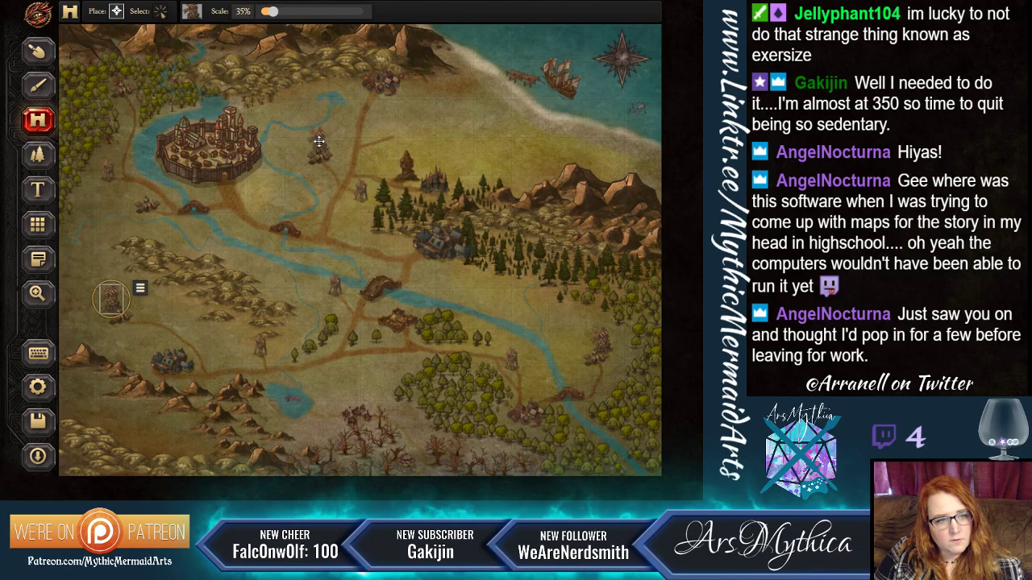
Place a third Windmill directly above the village east of the walled capital and push it to the back.
{"action": "left_click", "coordinate": [319, 141]}
{"action": "left_click", "coordinate": [346, 130]}
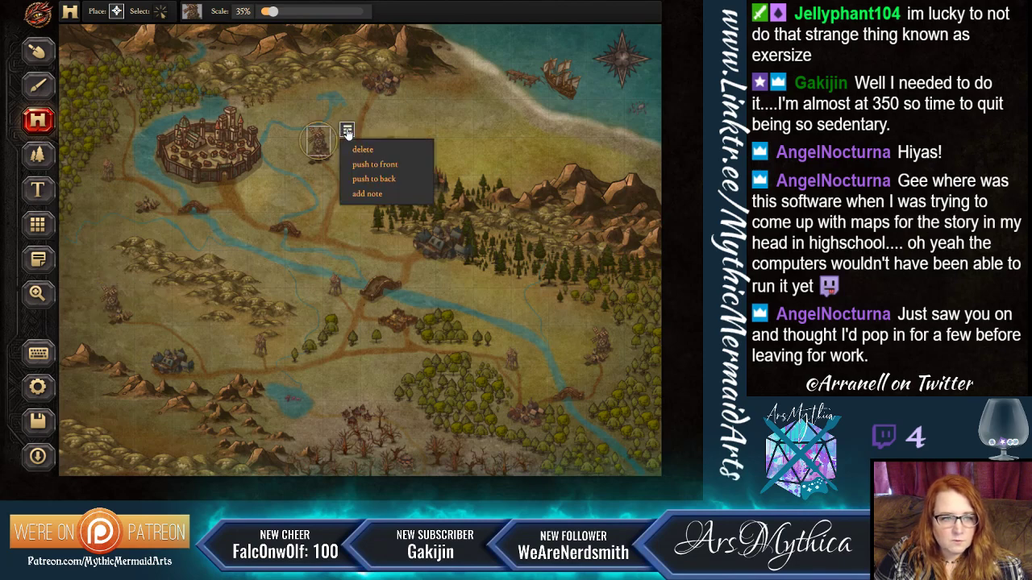
{"action": "left_click", "coordinate": [363, 178]}
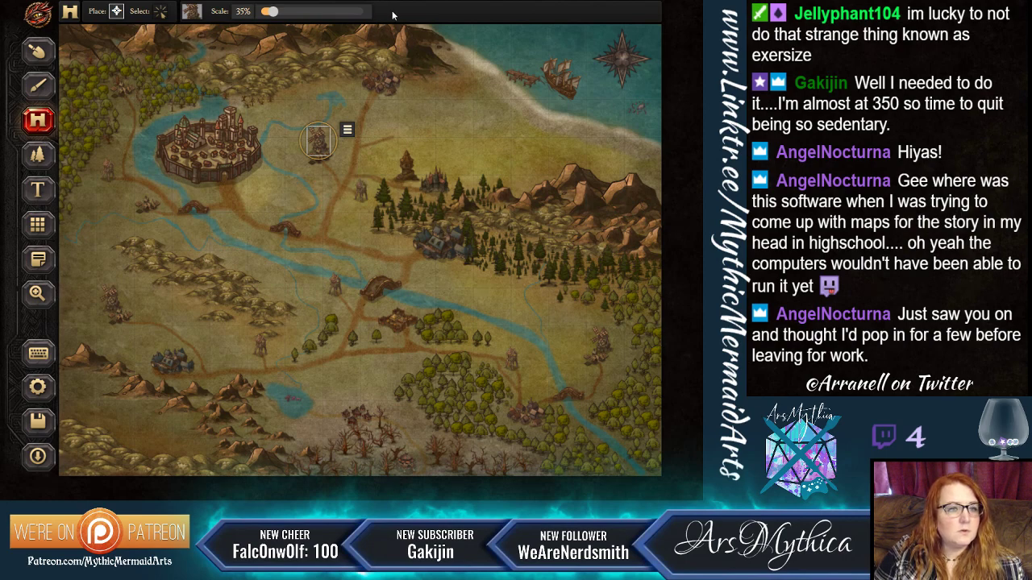
Try a Windmill north of the domed tower and delete it.
{"action": "left_click", "coordinate": [407, 113]}
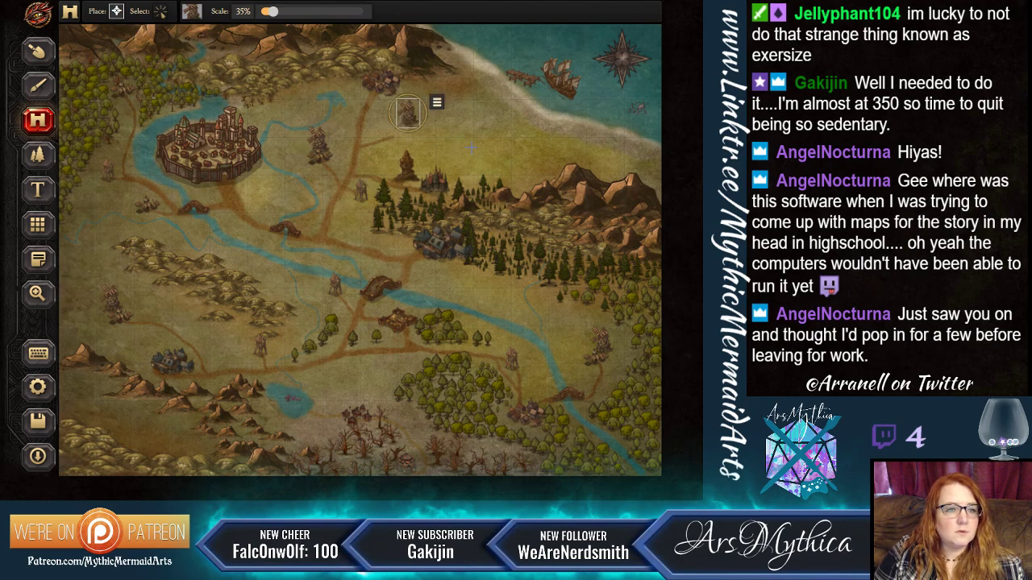
{"action": "left_click", "coordinate": [438, 108]}
{"action": "left_click", "coordinate": [449, 121]}
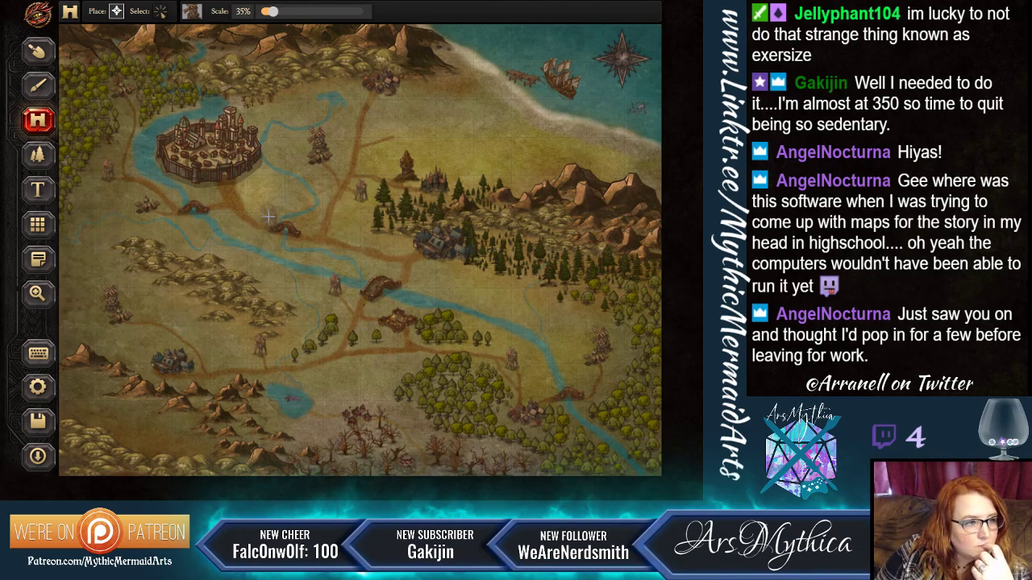
Place a Town at 65% scale on the northern coast, just east of the small town at the road's end.
{"action": "left_click", "coordinate": [192, 13]}
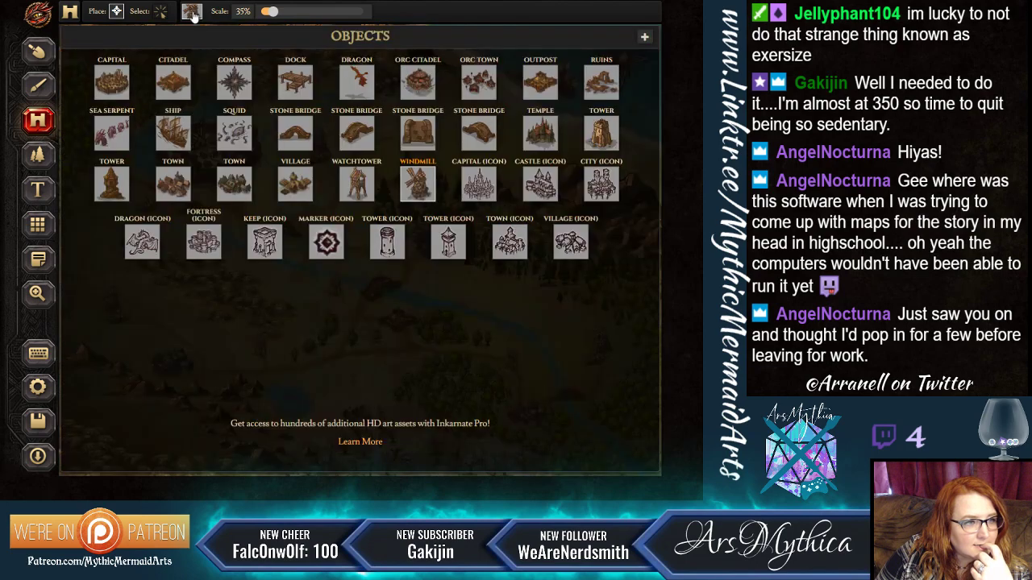
{"action": "left_click", "coordinate": [170, 190]}
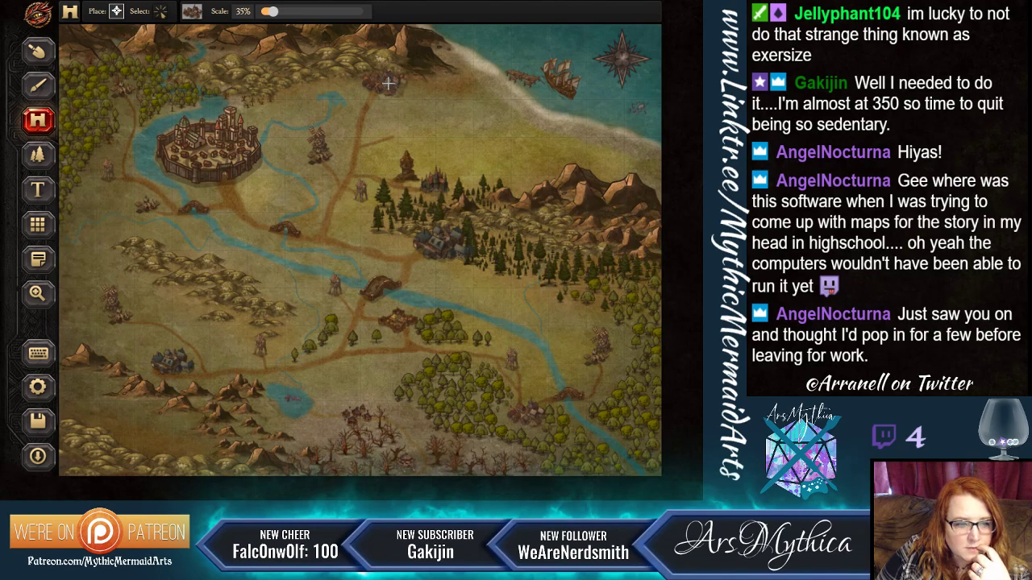
{"action": "left_click", "coordinate": [178, 363]}
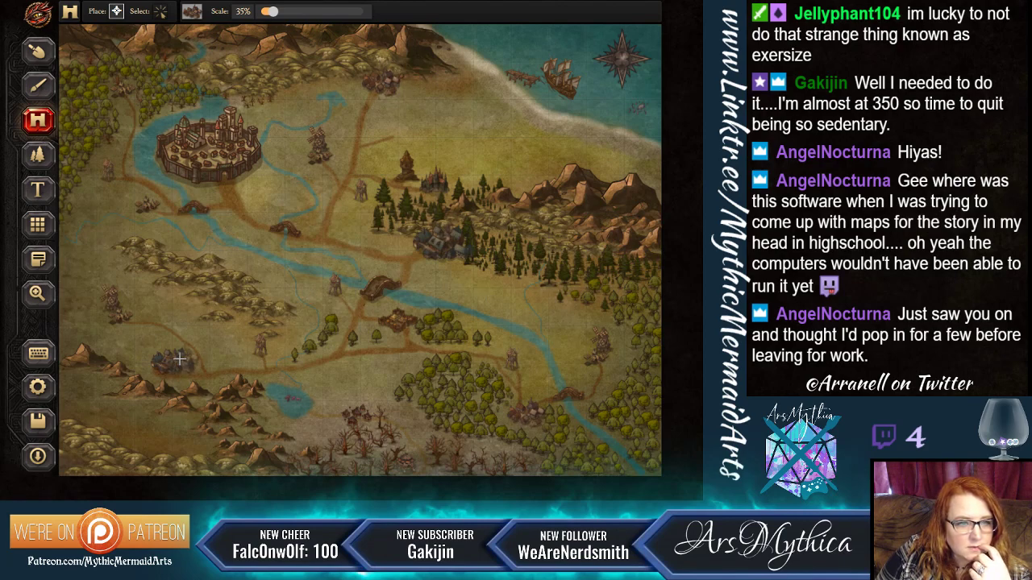
{"action": "left_click", "coordinate": [288, 12]}
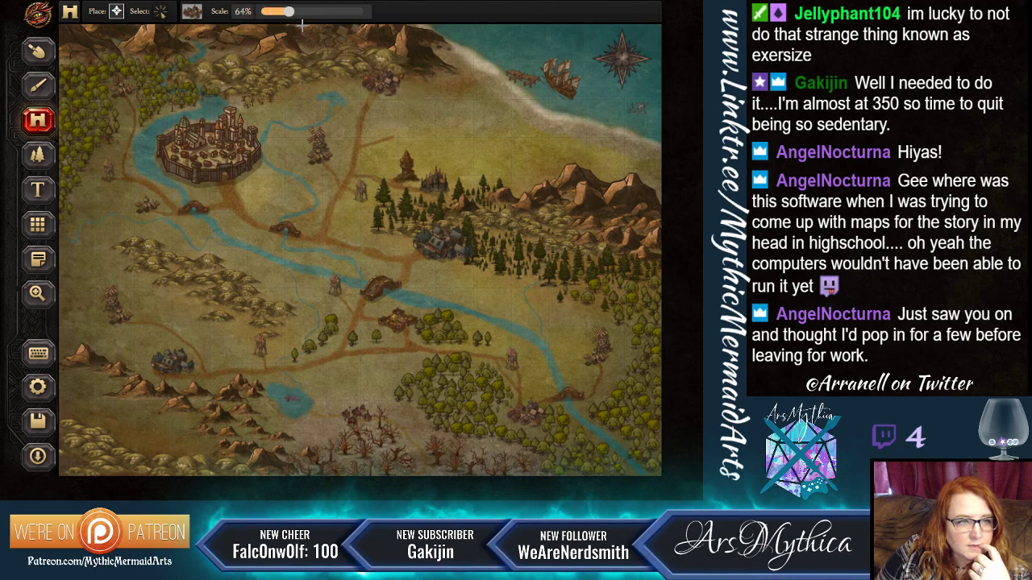
{"action": "left_click_drag", "start_coordinate": [289, 12], "coordinate": [288, 12]}
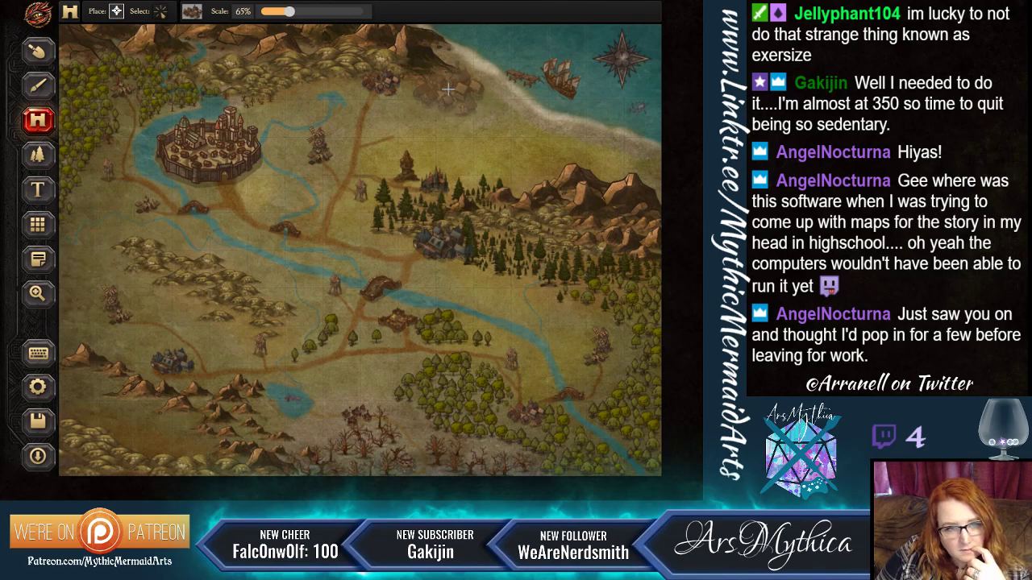
{"action": "left_click", "coordinate": [447, 89]}
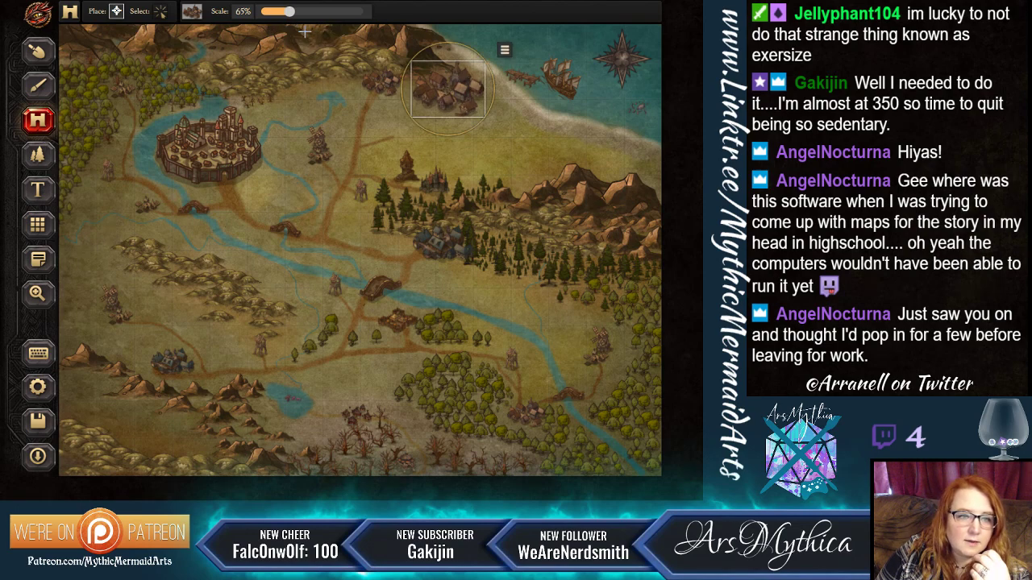
Delete the small town immediately west of the large coastal town.
{"action": "left_click", "coordinate": [160, 12]}
{"action": "left_click", "coordinate": [384, 88]}
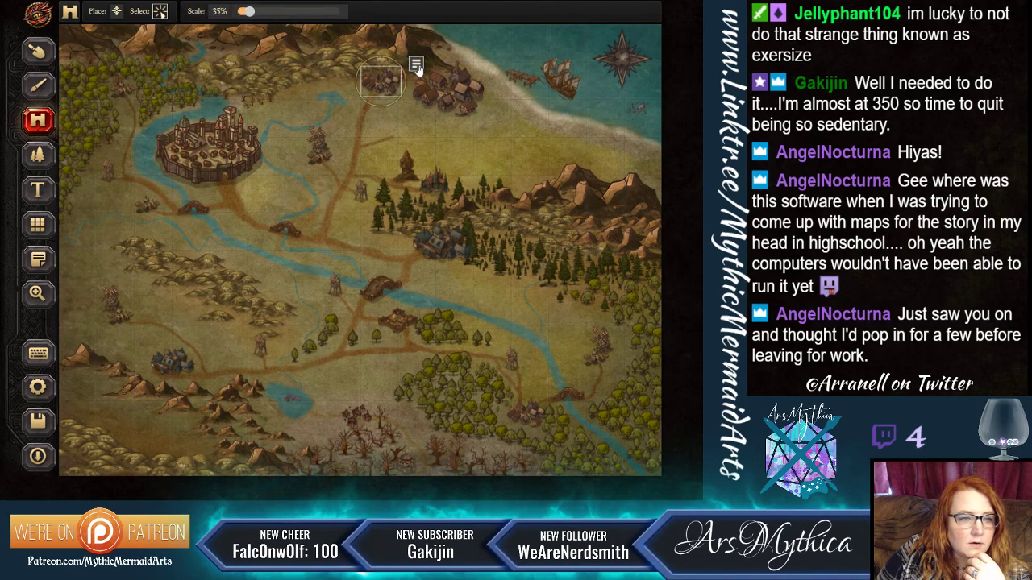
{"action": "left_click", "coordinate": [416, 65]}
{"action": "left_click", "coordinate": [426, 86]}
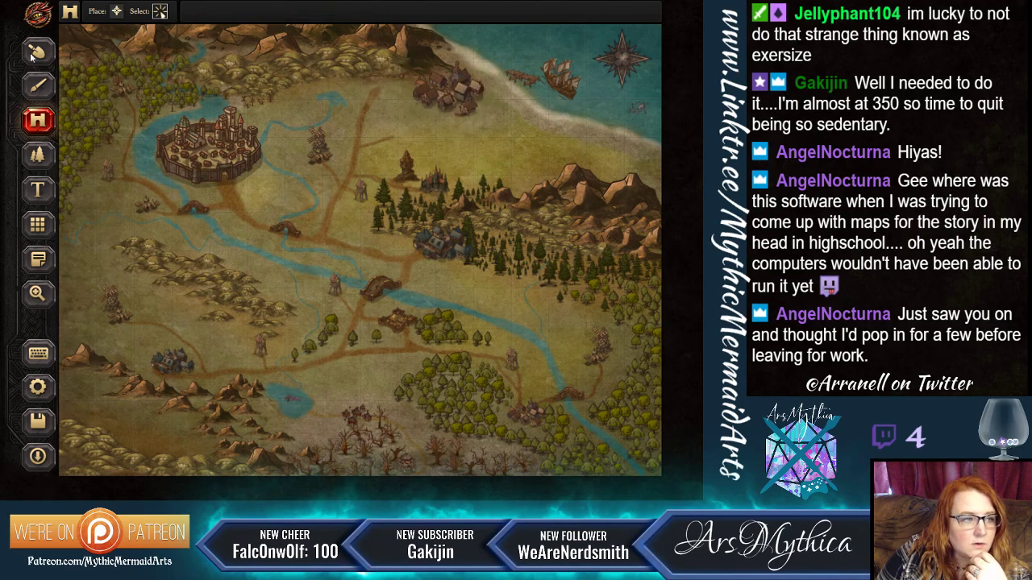
Paint over the northern road end and its short eastern spur with the Land-3 texture at brush size 61.
{"action": "left_click", "coordinate": [37, 85]}
{"action": "left_click", "coordinate": [93, 11]}
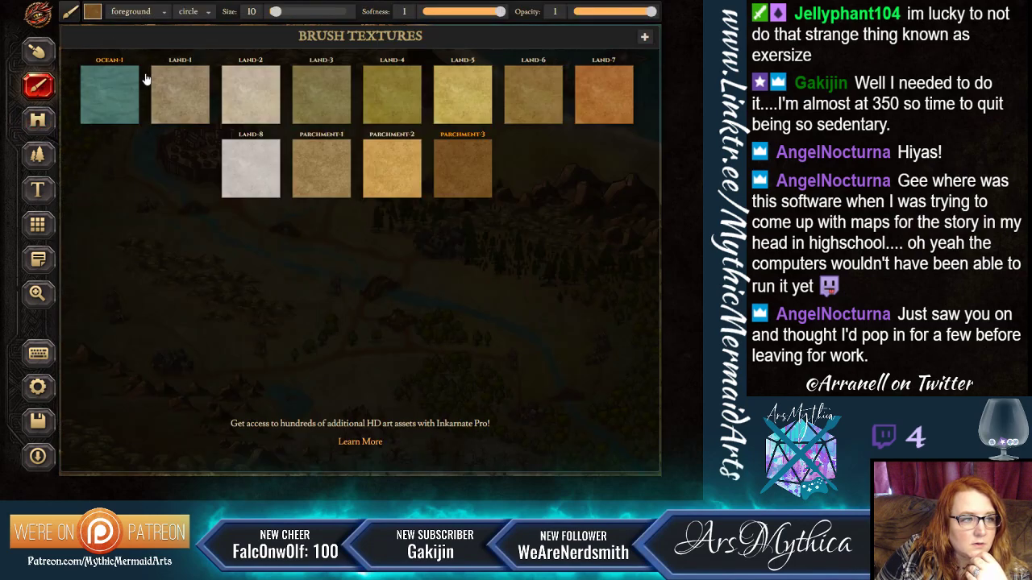
{"action": "left_click", "coordinate": [333, 98]}
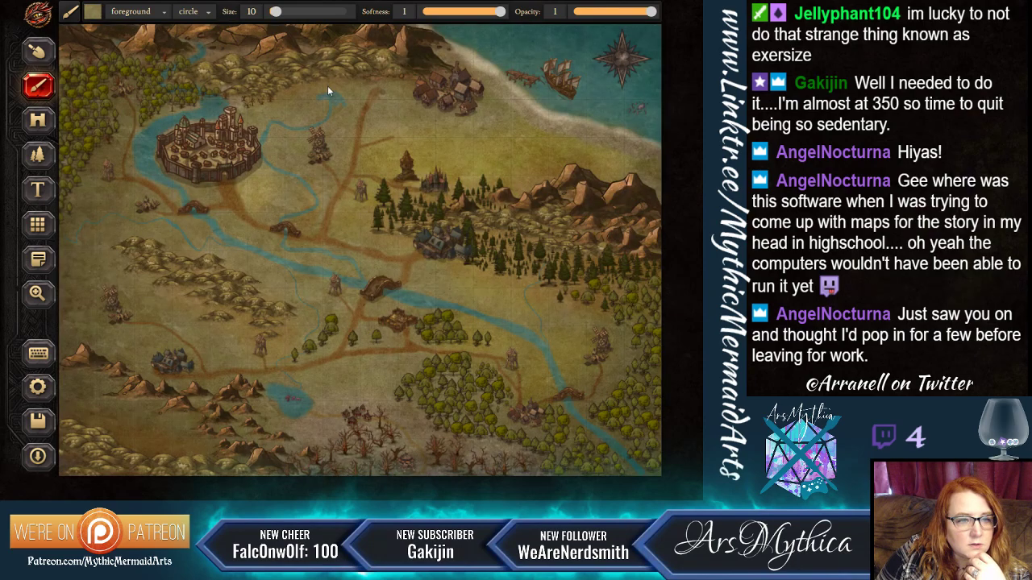
{"action": "left_click", "coordinate": [307, 11]}
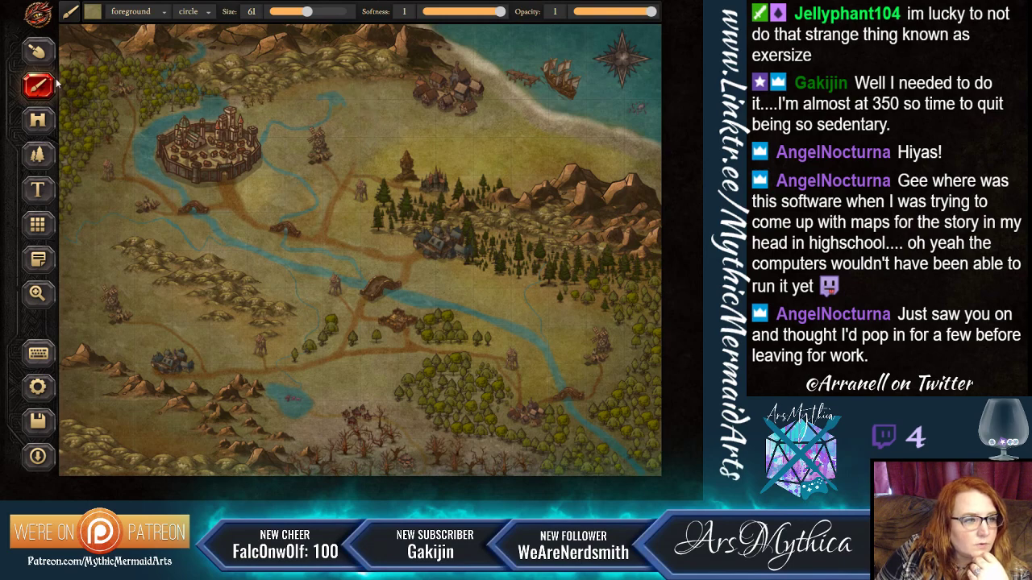
Paint a new road to the coastal town with the Parchment-3 texture at brush size 15.
{"action": "left_click", "coordinate": [94, 11]}
{"action": "left_click", "coordinate": [436, 166]}
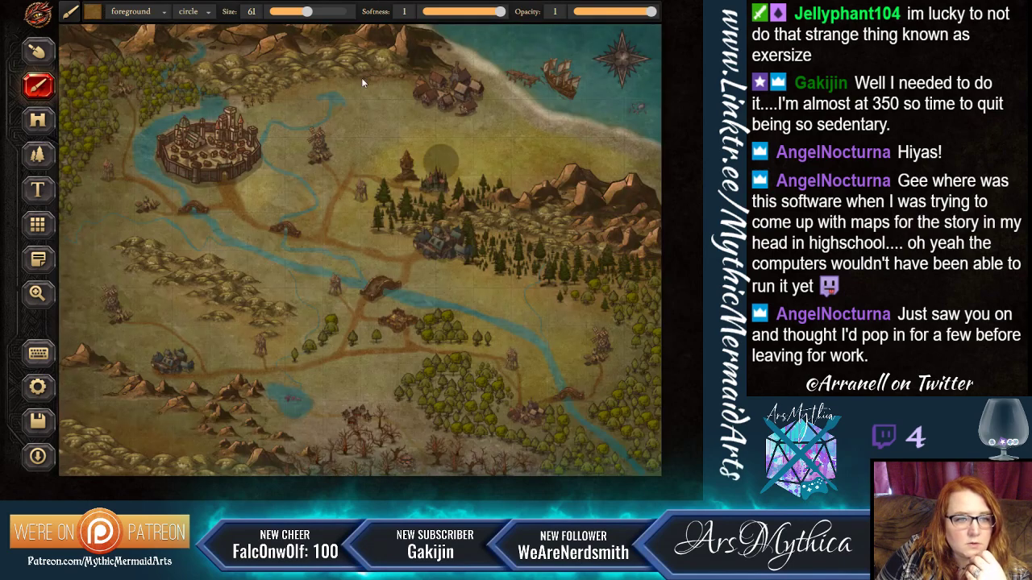
{"action": "left_click_drag", "start_coordinate": [308, 11], "coordinate": [277, 15]}
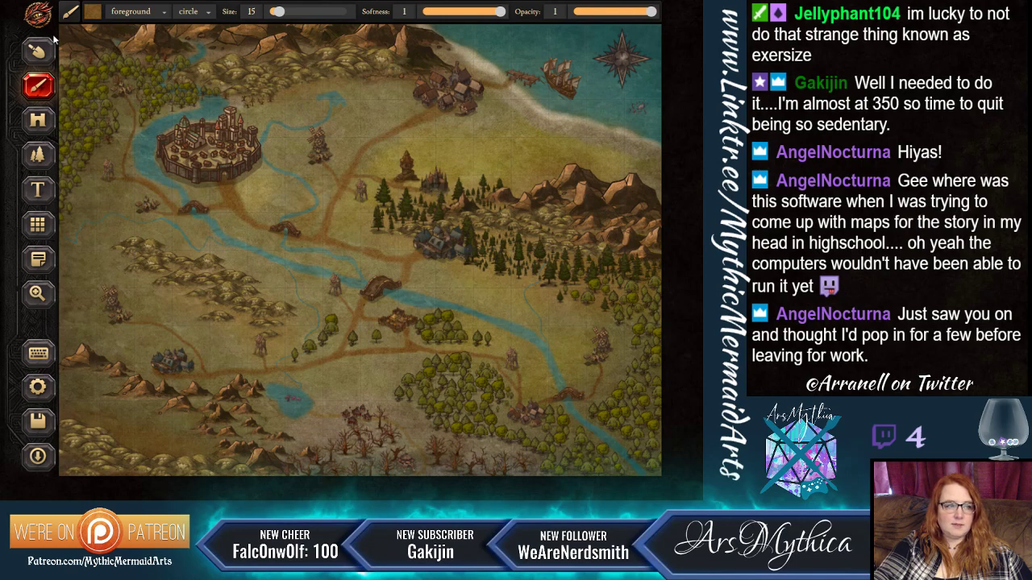
Enlarge the temple by the pine forest to 62% scale and shift it slightly northeast, clear of the domed tower.
{"action": "left_click", "coordinate": [39, 121]}
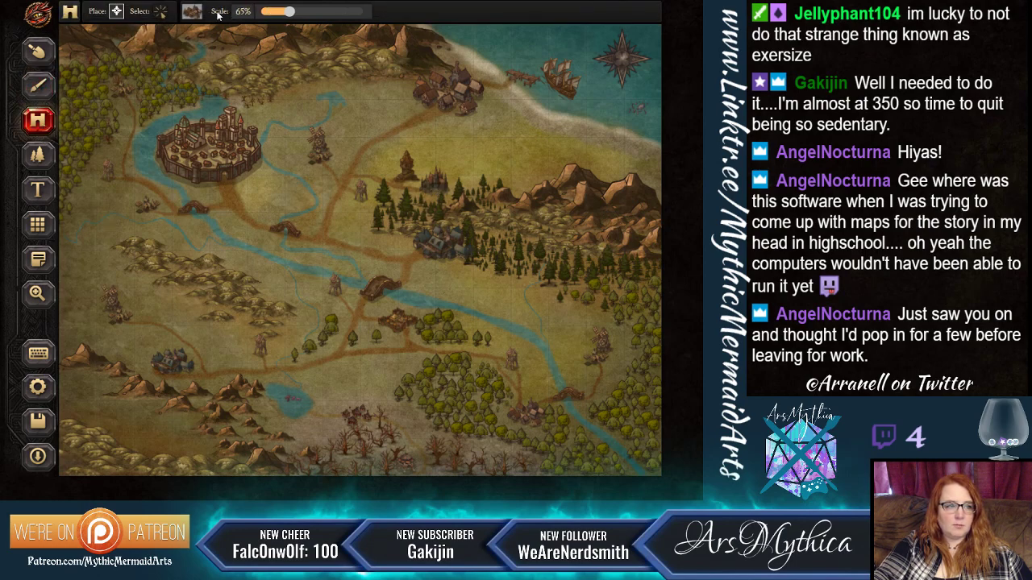
{"action": "left_click", "coordinate": [159, 11]}
{"action": "left_click", "coordinate": [439, 187]}
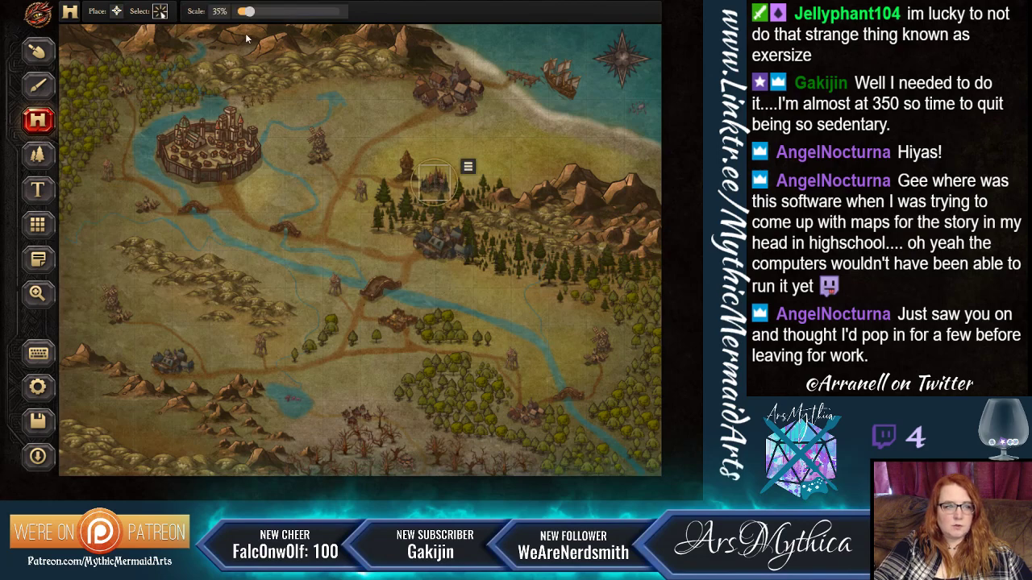
{"action": "left_click_drag", "start_coordinate": [254, 12], "coordinate": [264, 13]}
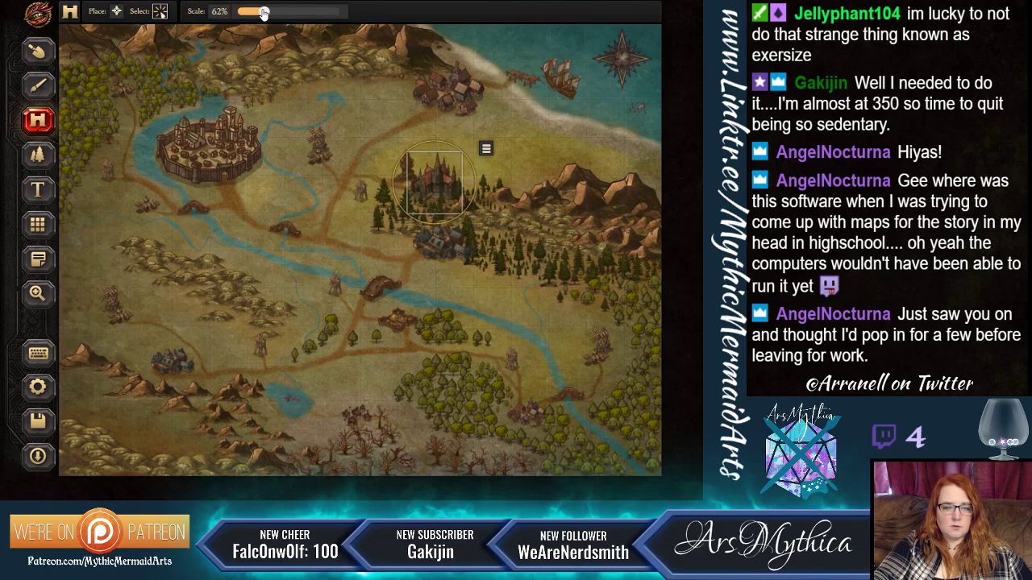
{"action": "left_click_drag", "start_coordinate": [438, 185], "coordinate": [449, 176]}
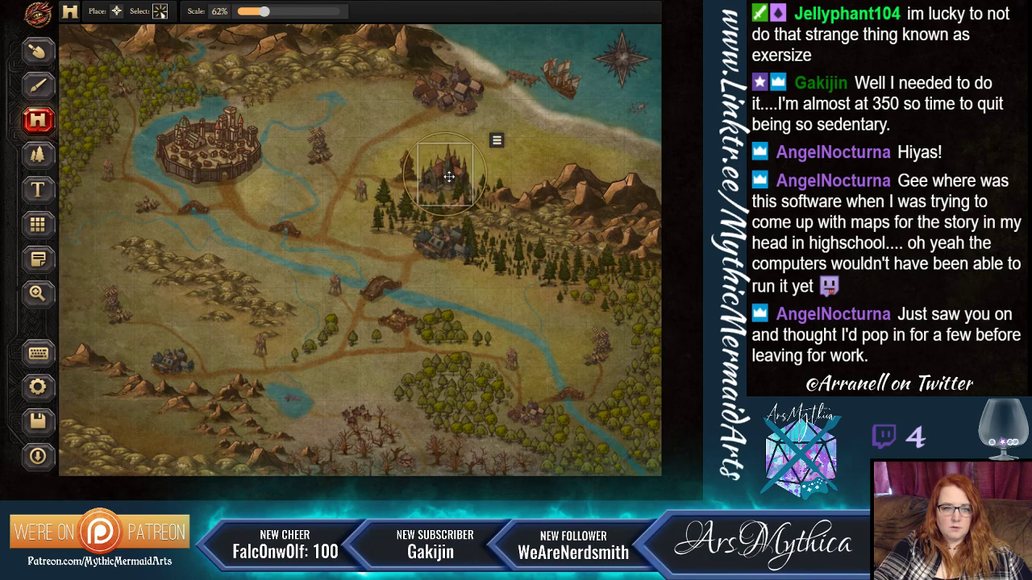
{"action": "left_click_drag", "start_coordinate": [448, 176], "coordinate": [446, 175]}
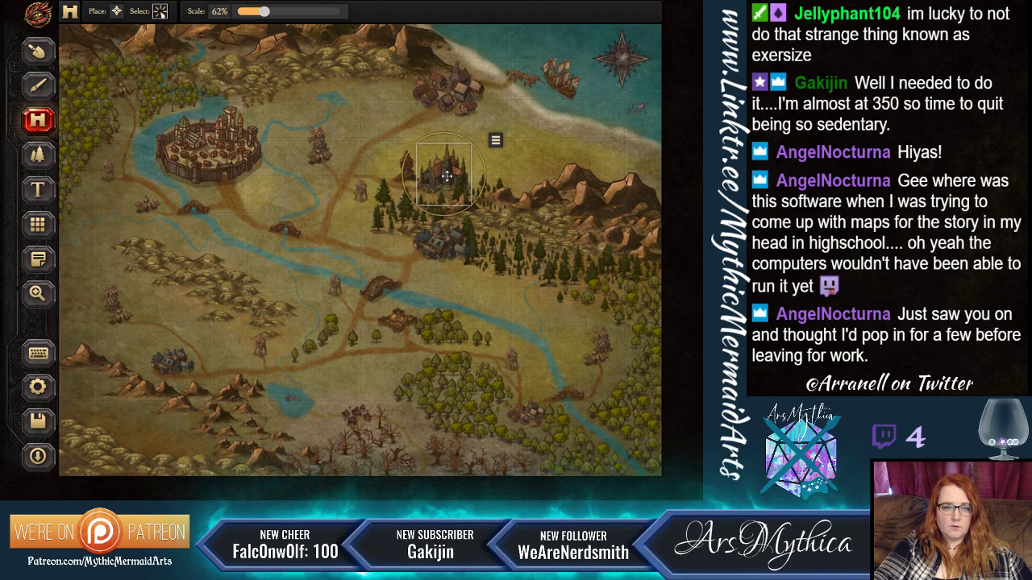
{"action": "left_click", "coordinate": [544, 143]}
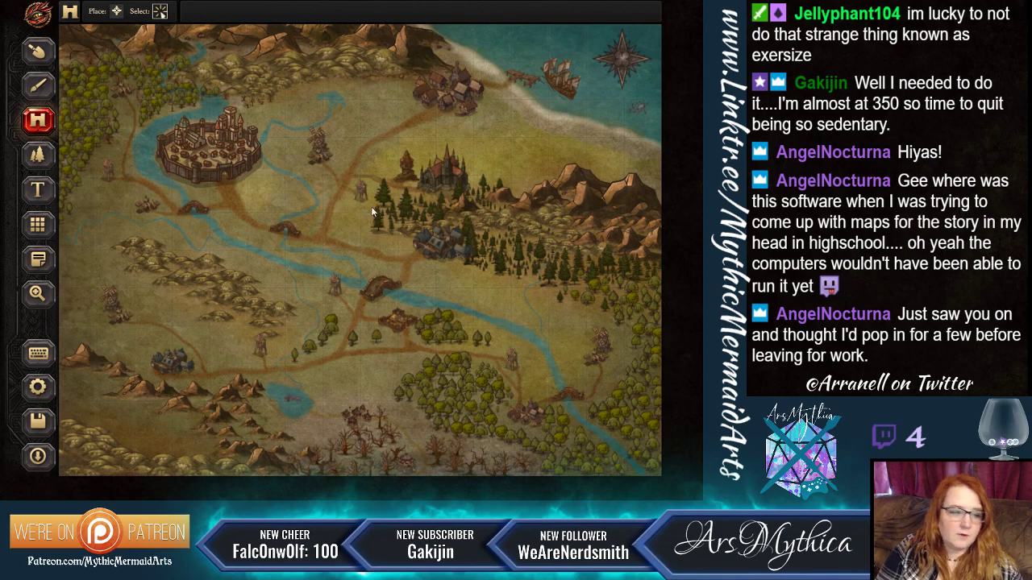
Add a text label with the artist's handle in bold Metamorphous, size 24, and position it in the map's southwest corner.
{"action": "left_click", "coordinate": [37, 195]}
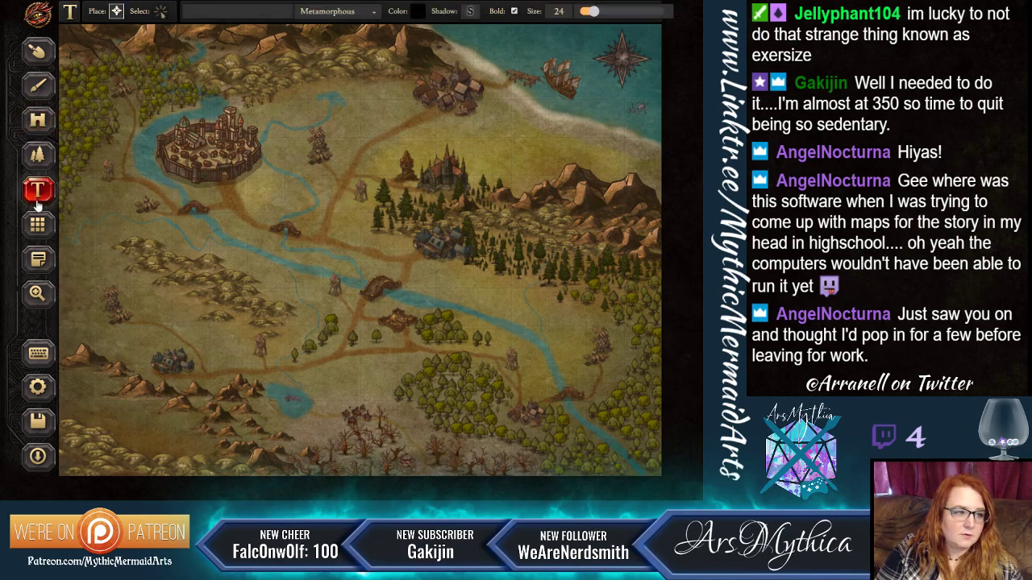
{"action": "left_click", "coordinate": [563, 453]}
{"action": "type", "text": "@"}
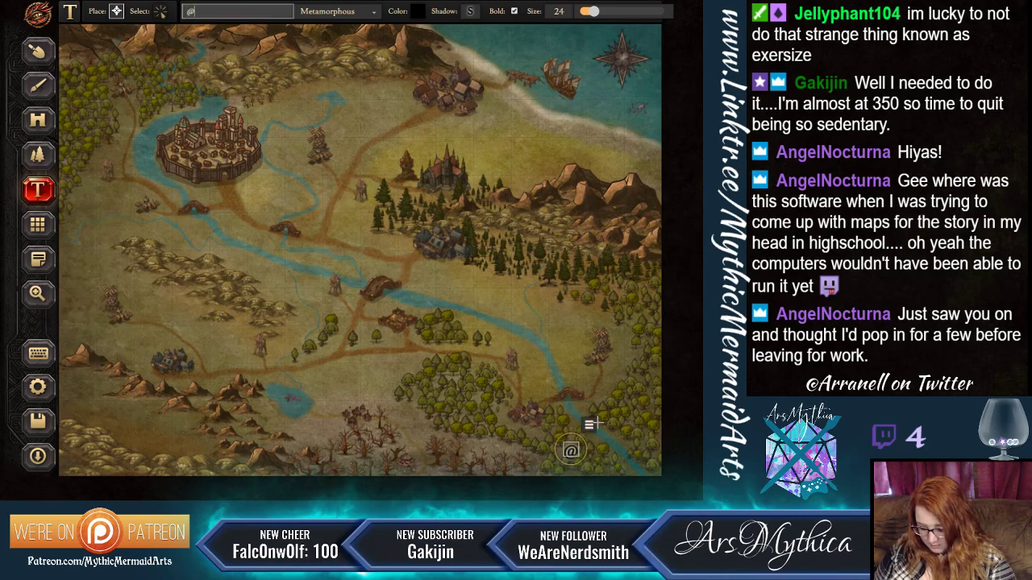
{"action": "type", "text": "Arranell"}
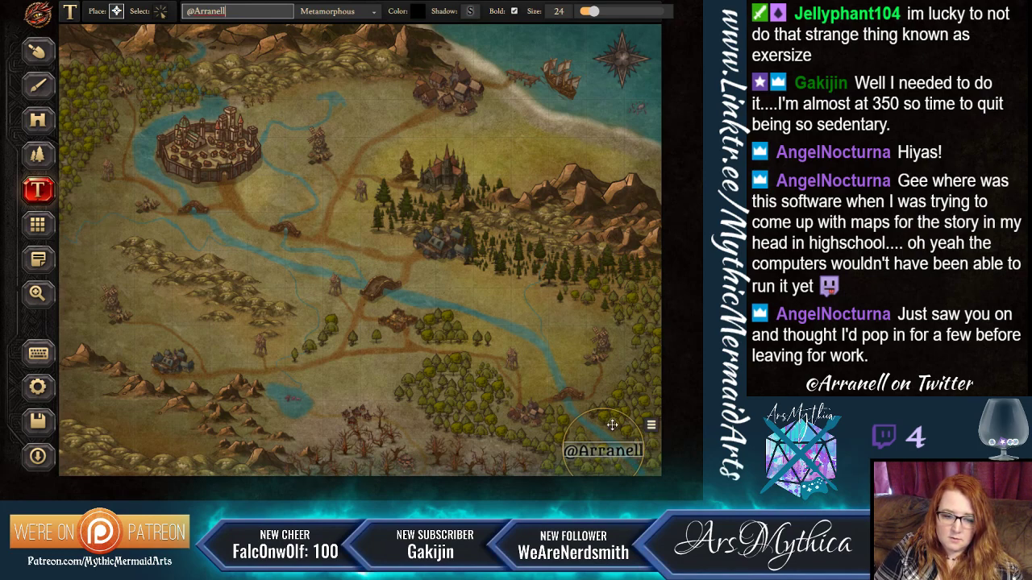
{"action": "left_click_drag", "start_coordinate": [612, 425], "coordinate": [115, 434]}
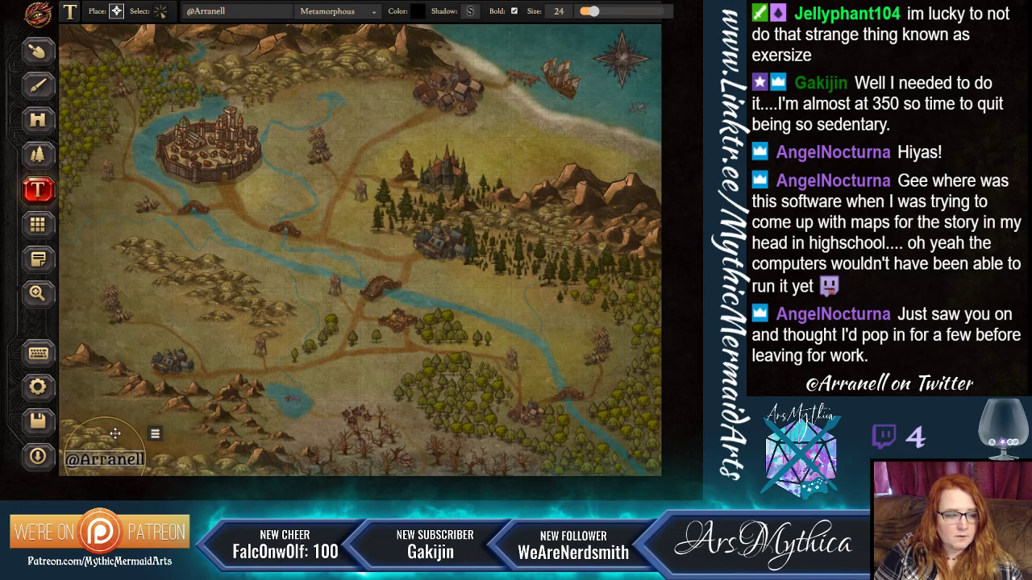
{"action": "left_click", "coordinate": [37, 50]}
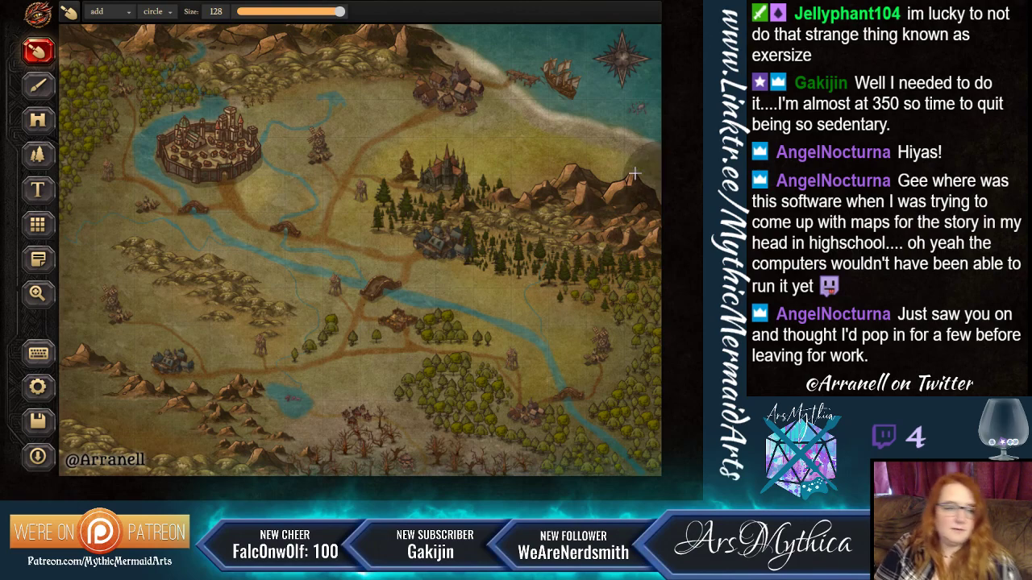
Place a Dragon at 65% scale over the southeastern part of the pine forest.
{"action": "left_click", "coordinate": [38, 125]}
{"action": "left_click", "coordinate": [192, 12]}
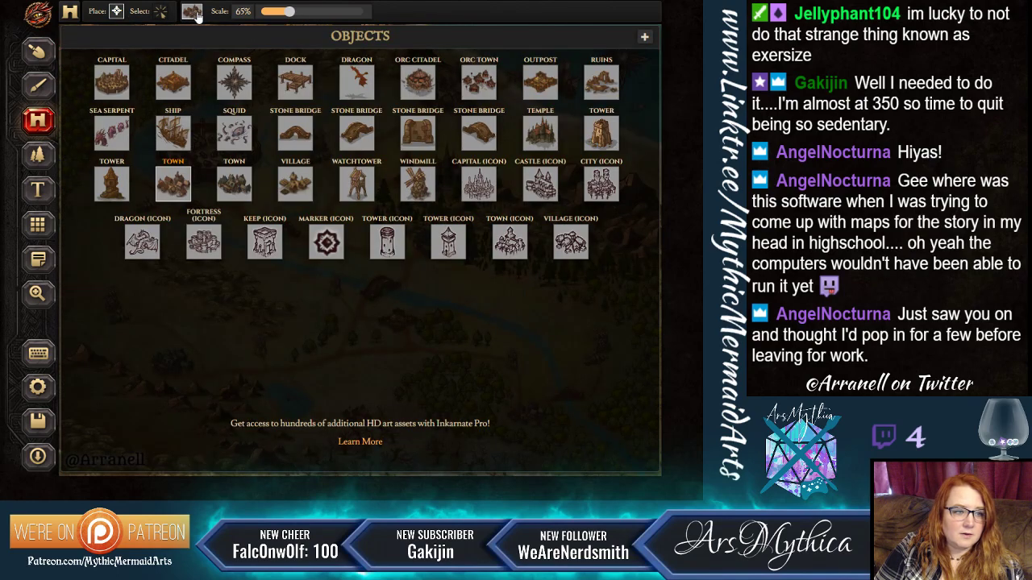
{"action": "left_click", "coordinate": [360, 79]}
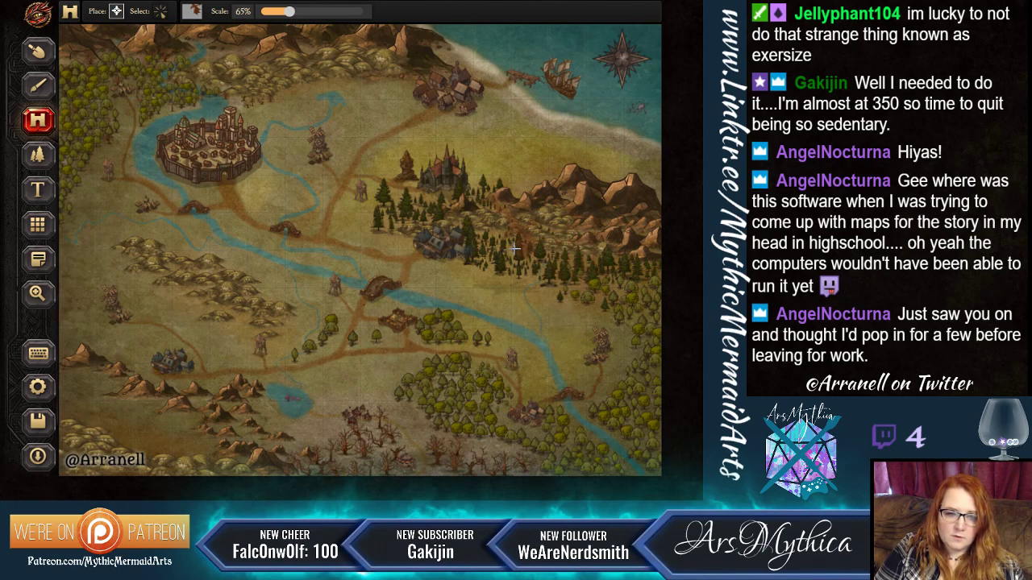
{"action": "left_click", "coordinate": [578, 276]}
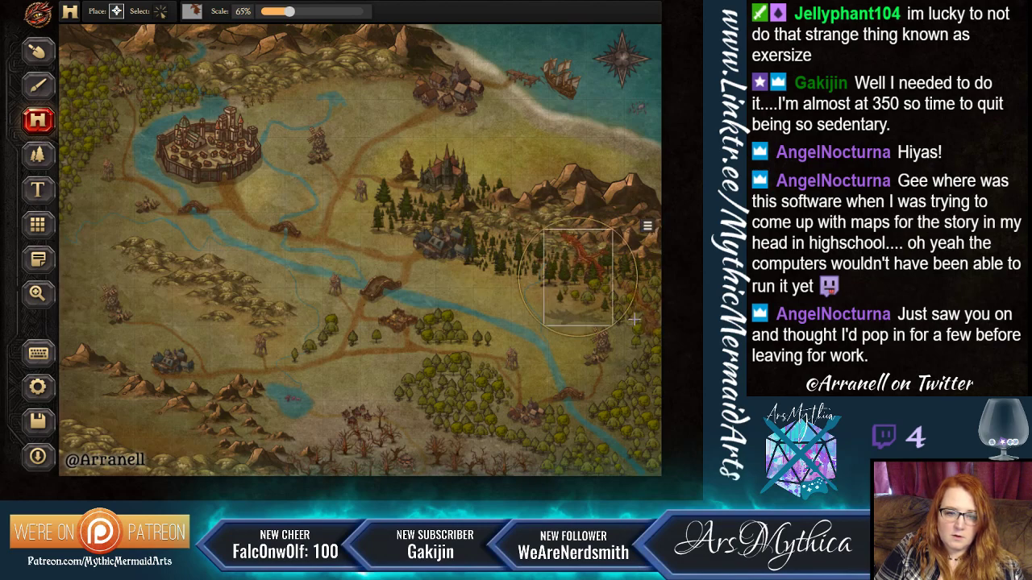
{"action": "left_click", "coordinate": [35, 50]}
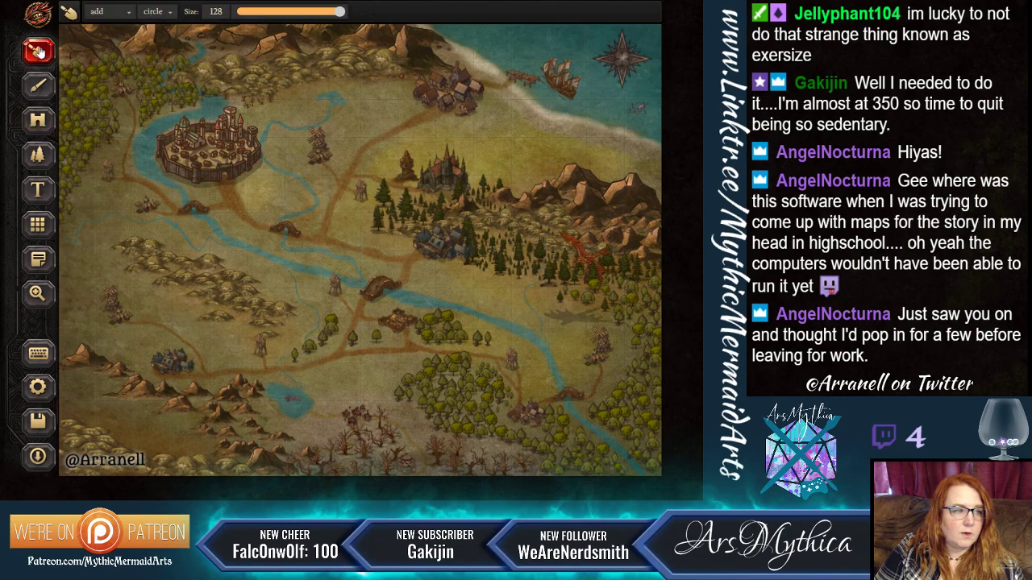
Move the dragon to the western end of the eastern mountain range and push it to the front.
{"action": "left_click", "coordinate": [37, 120]}
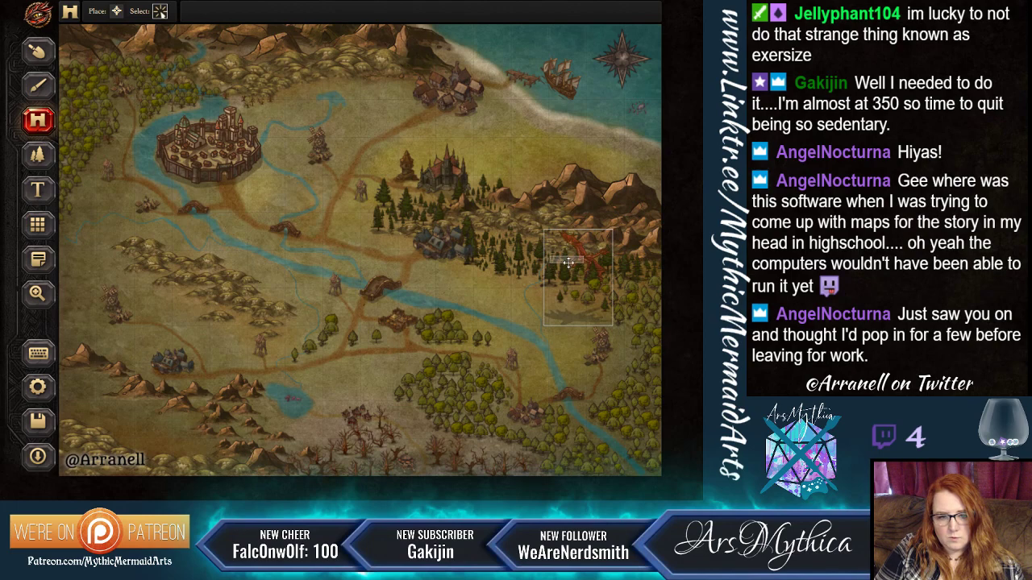
{"action": "left_click", "coordinate": [587, 259]}
{"action": "left_click_drag", "start_coordinate": [583, 261], "coordinate": [527, 165]}
{"action": "left_click", "coordinate": [588, 131]}
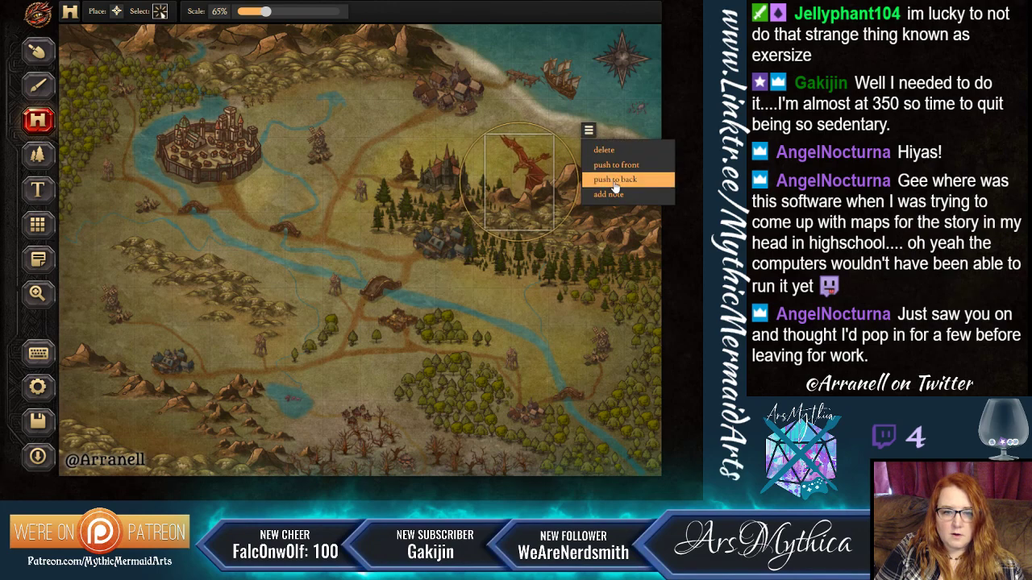
{"action": "left_click", "coordinate": [612, 165]}
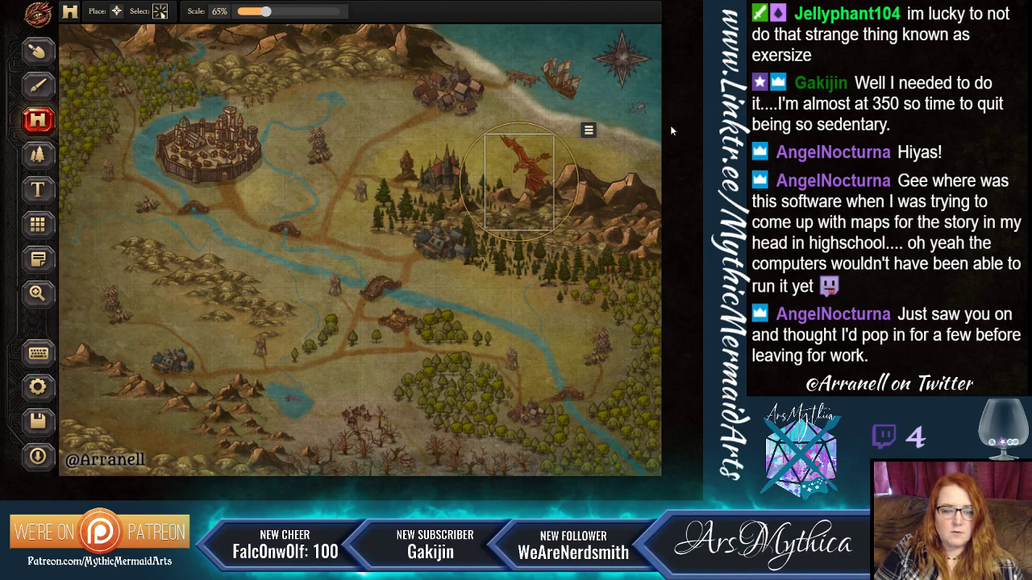
Move the dragon to the northern hills just west of the coastal town, keeping its 65% scale.
{"action": "mouse_move", "coordinate": [266, 12]}
{"action": "left_mouse_down"}
{"action": "mouse_move", "coordinate": [343, 13]}
{"action": "mouse_move", "coordinate": [254, 15]}
{"action": "mouse_move", "coordinate": [264, 11]}
{"action": "left_mouse_up"}
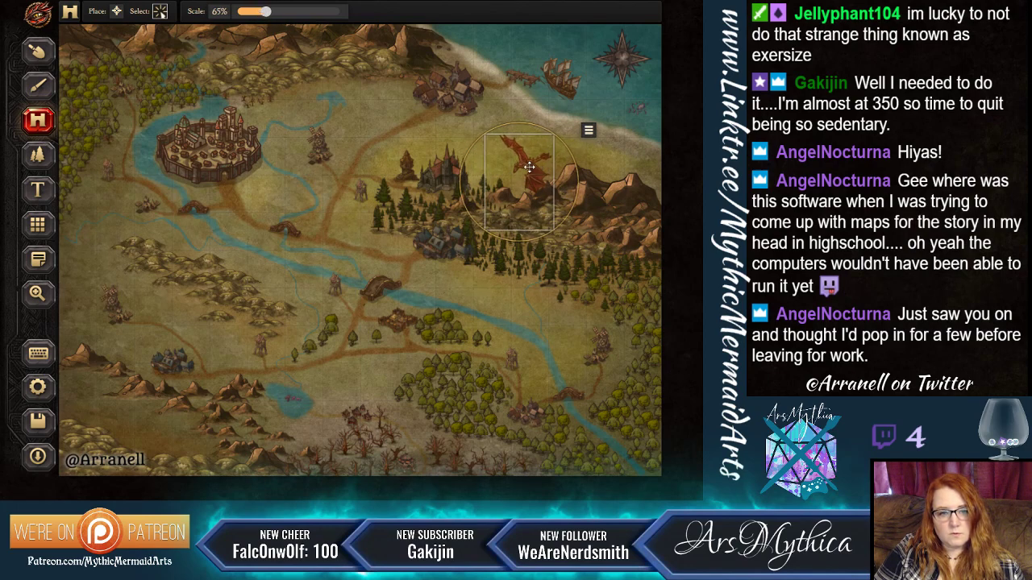
{"action": "left_click_drag", "start_coordinate": [537, 170], "coordinate": [527, 166]}
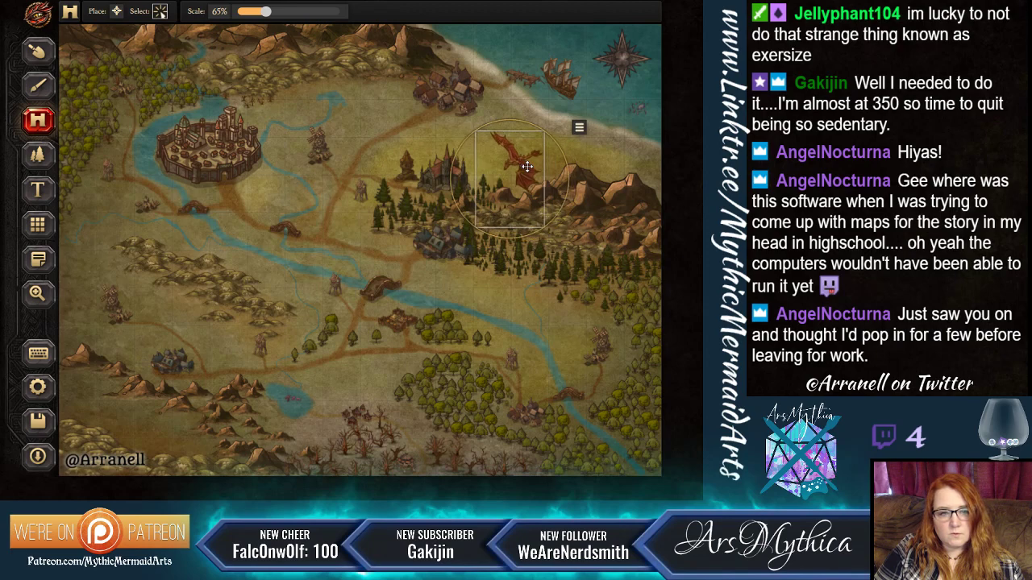
{"action": "left_click_drag", "start_coordinate": [527, 166], "coordinate": [377, 70]}
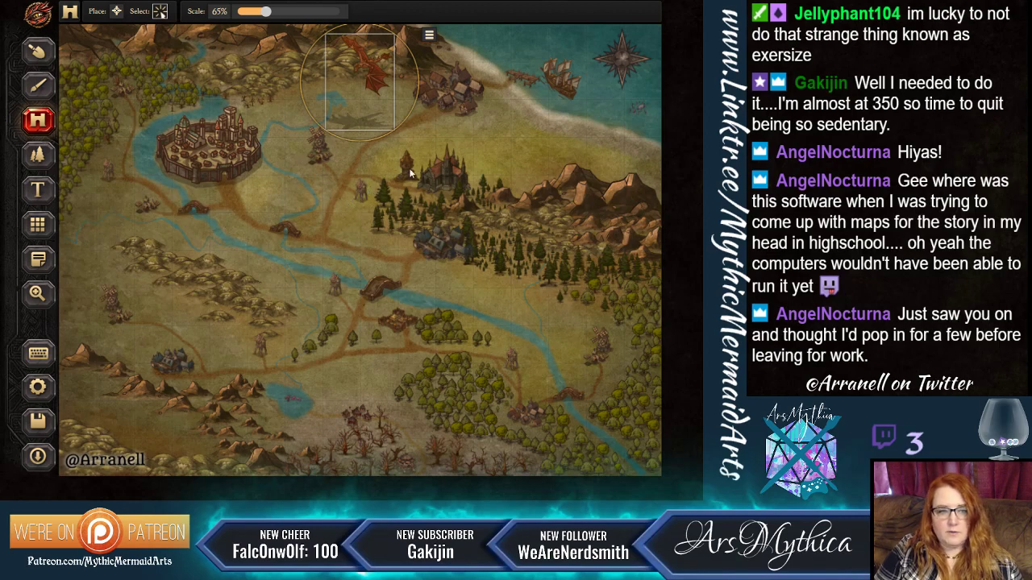
{"action": "left_click", "coordinate": [520, 129]}
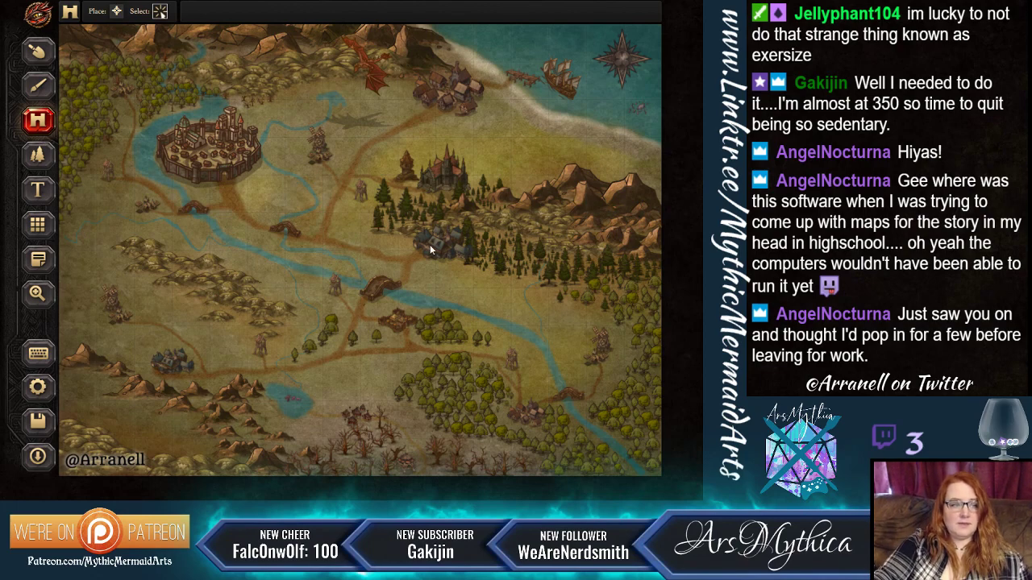
Save the region map and download it as a JPG image.
{"action": "left_click", "coordinate": [35, 425]}
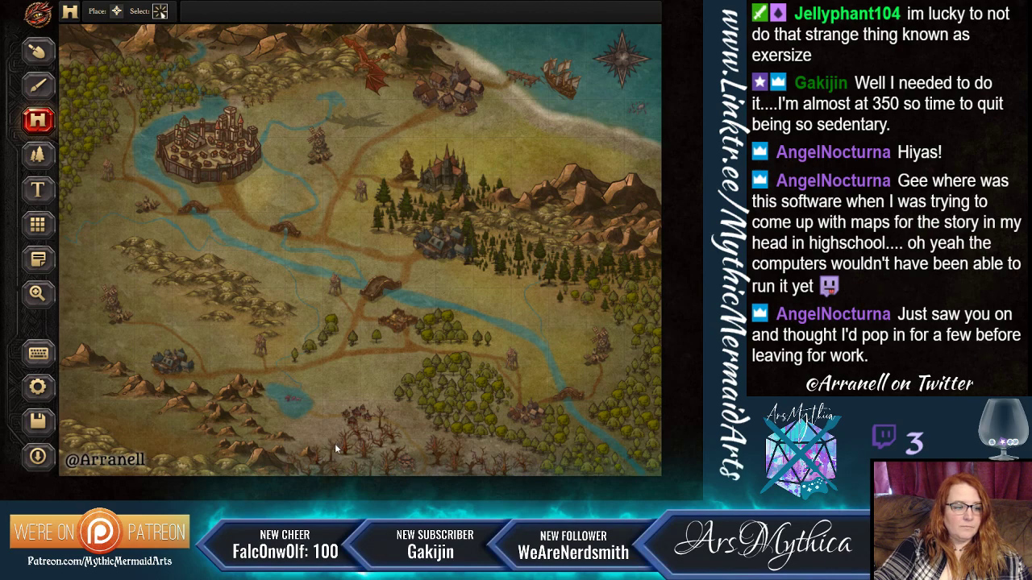
{"action": "left_click", "coordinate": [38, 457]}
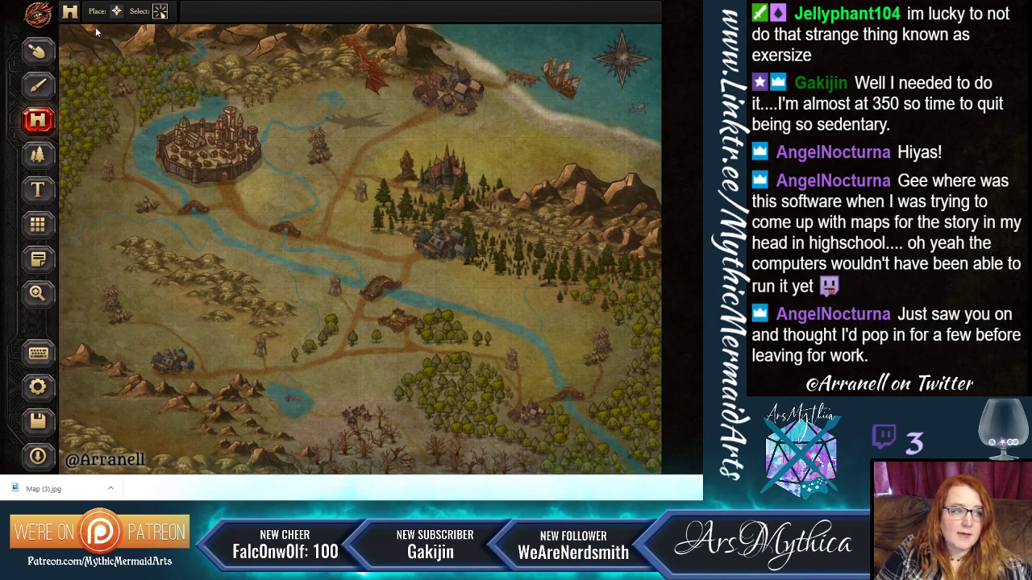
Save the region map again and exit the editor to the list of saved maps.
{"action": "mouse_move", "coordinate": [47, 21]}
{"action": "left_click", "coordinate": [53, 46]}
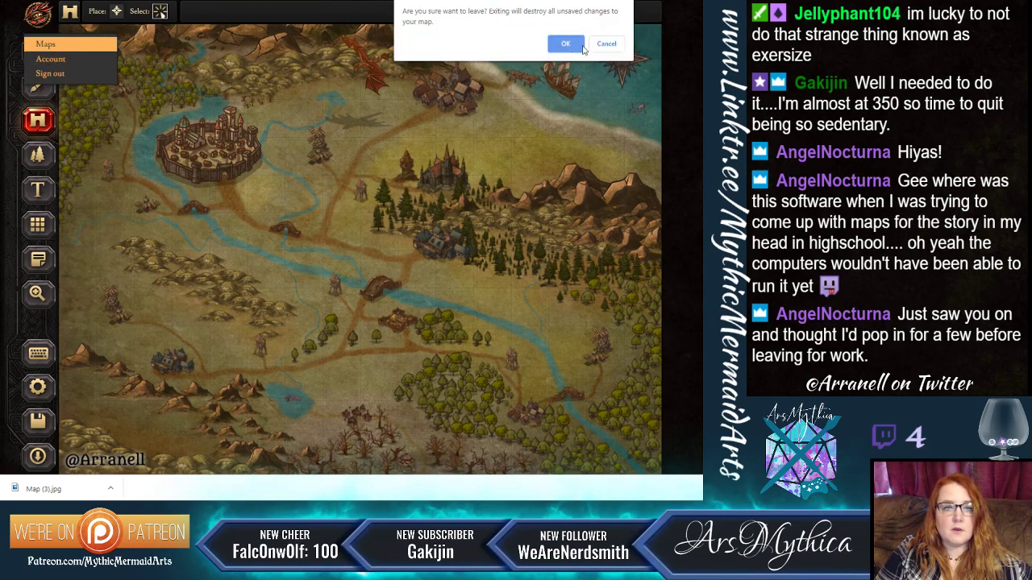
{"action": "left_click", "coordinate": [609, 45]}
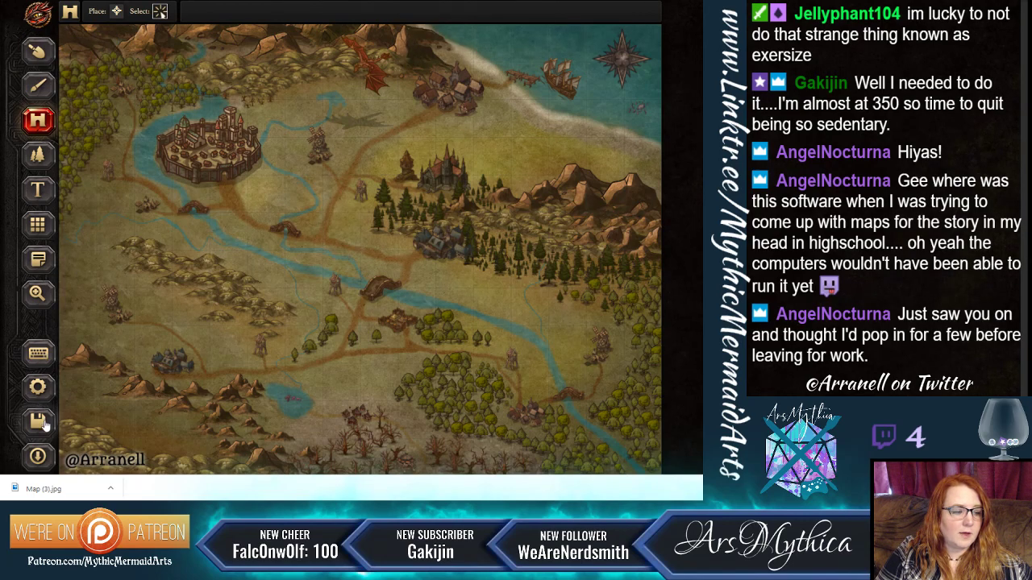
{"action": "left_click", "coordinate": [45, 424]}
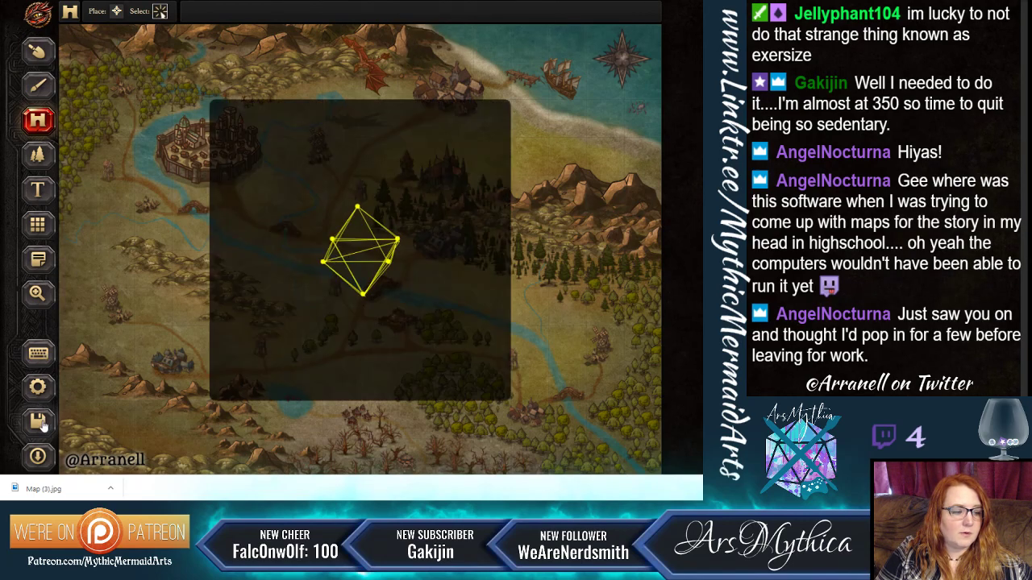
{"action": "left_click", "coordinate": [42, 18]}
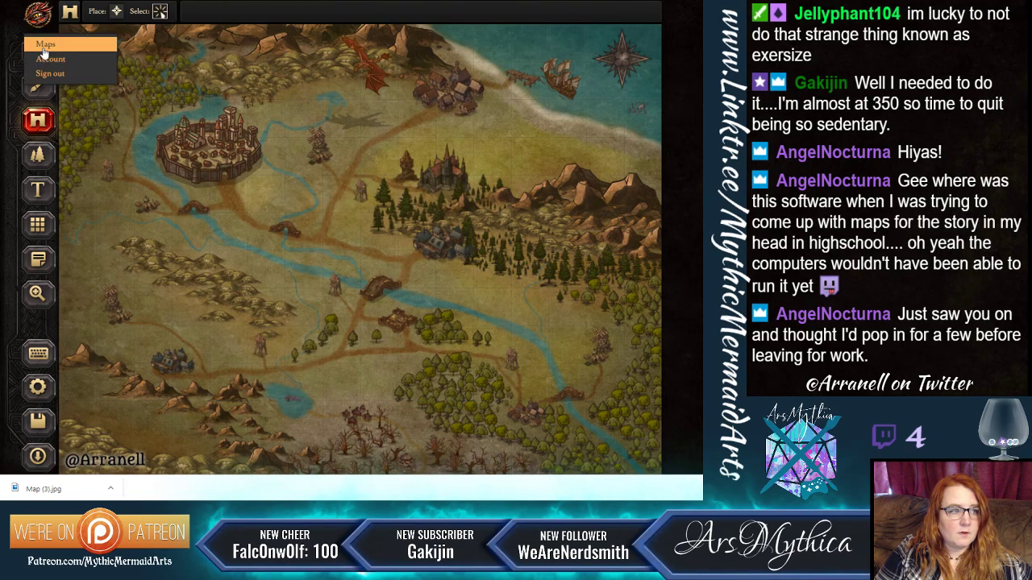
{"action": "left_click", "coordinate": [43, 46]}
{"action": "left_click", "coordinate": [565, 43]}
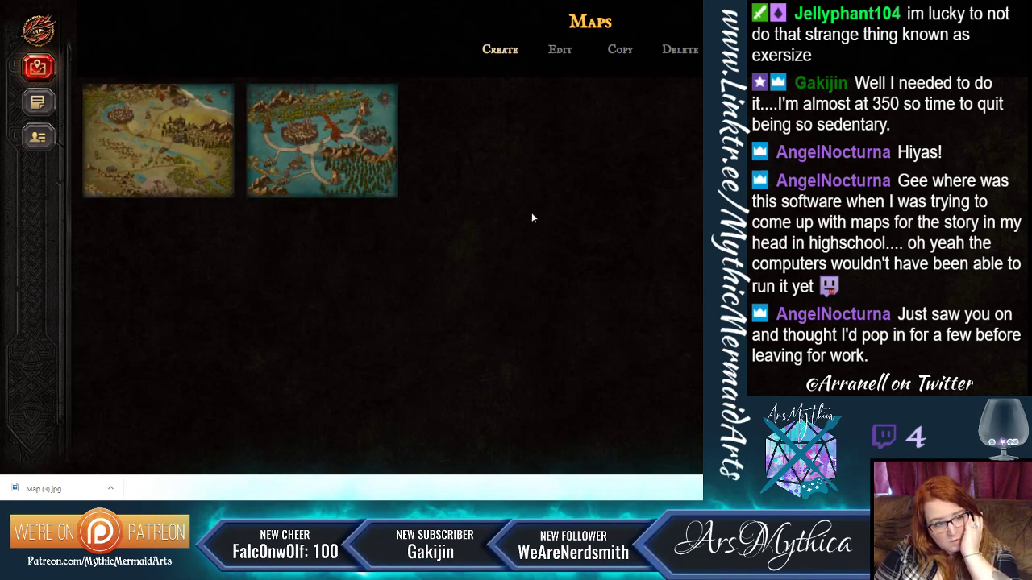
Open the teal map with the large red dragon for viewing, and return to the list of saved maps.
{"action": "left_click", "coordinate": [315, 143]}
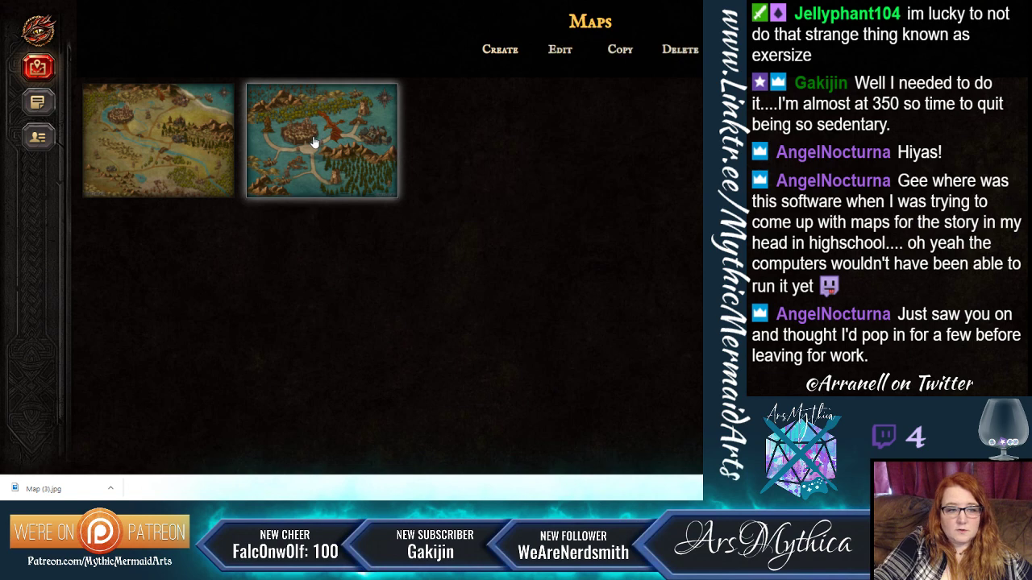
{"action": "left_click", "coordinate": [560, 51]}
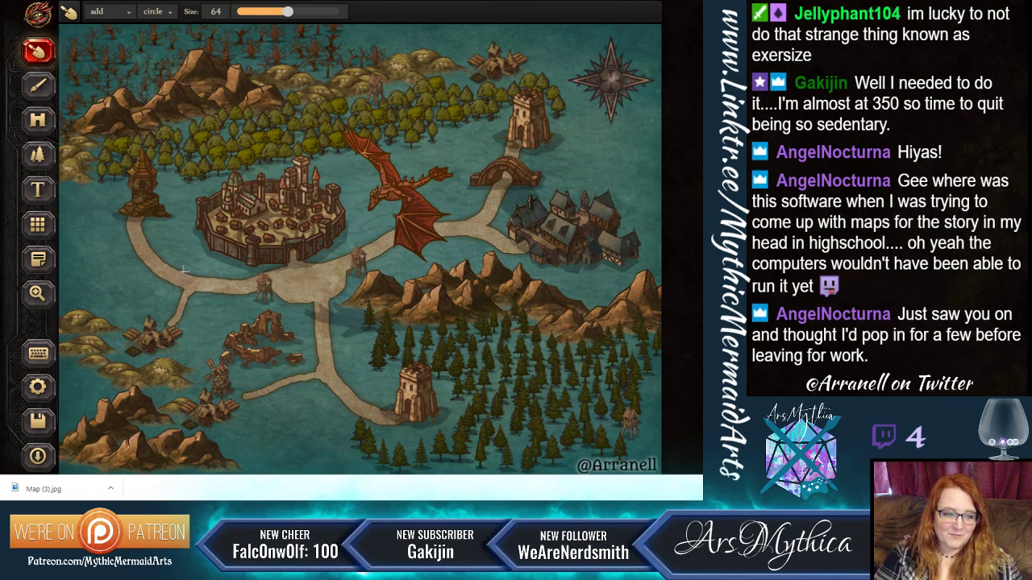
{"action": "left_click", "coordinate": [40, 16]}
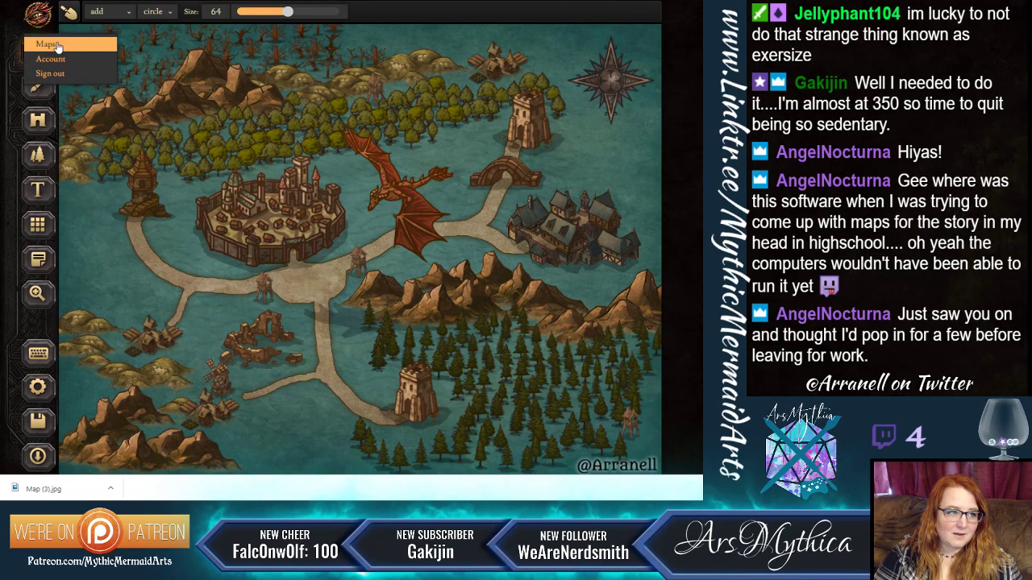
{"action": "left_click", "coordinate": [58, 44]}
{"action": "left_click", "coordinate": [574, 45]}
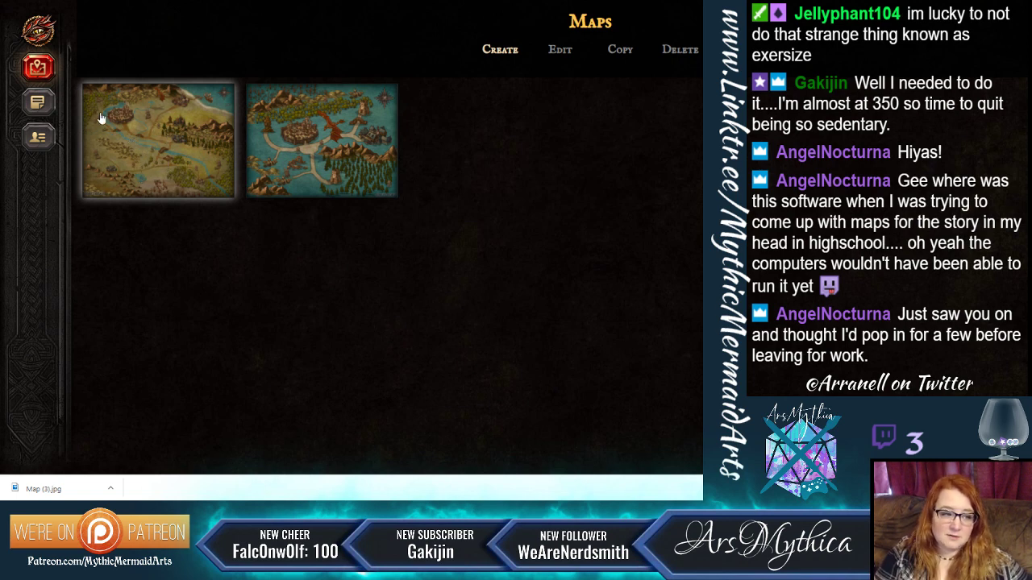
Reopen the tan region map and scale the easternmost tree of the small grove beside the palisaded village to 15%.
{"action": "left_click", "coordinate": [139, 141]}
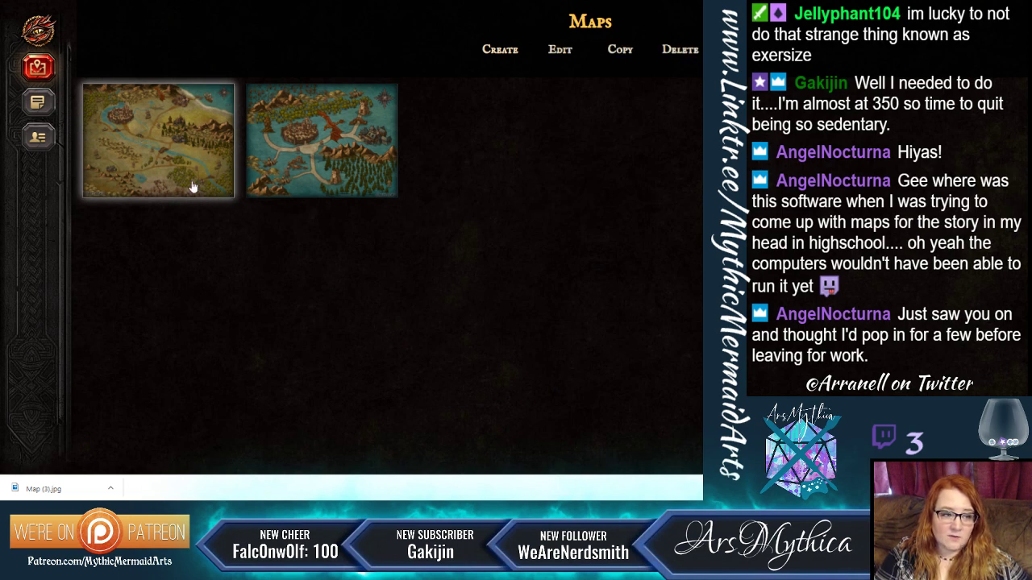
{"action": "left_click", "coordinate": [560, 49]}
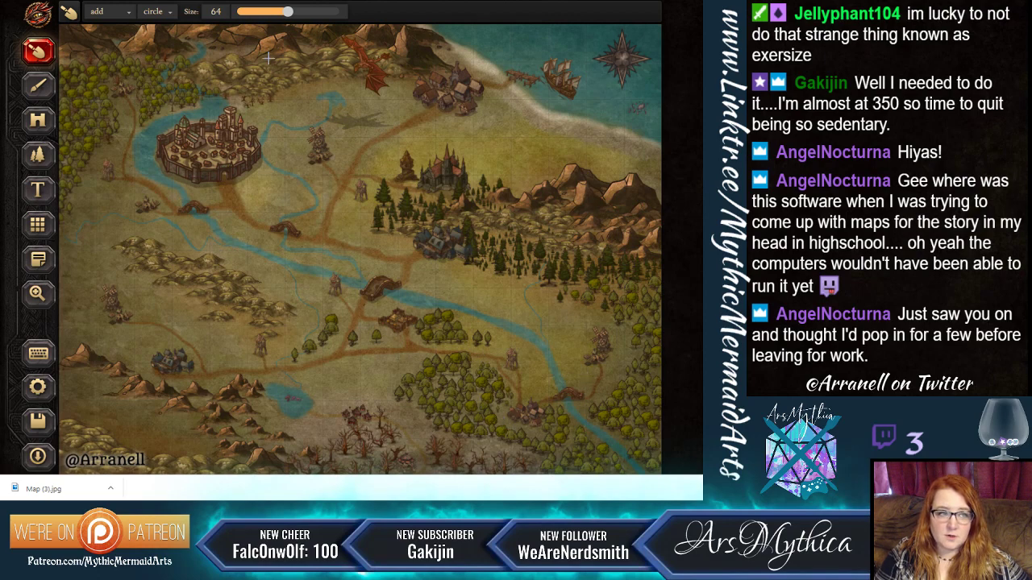
{"action": "left_click", "coordinate": [38, 122]}
{"action": "left_click", "coordinate": [38, 154]}
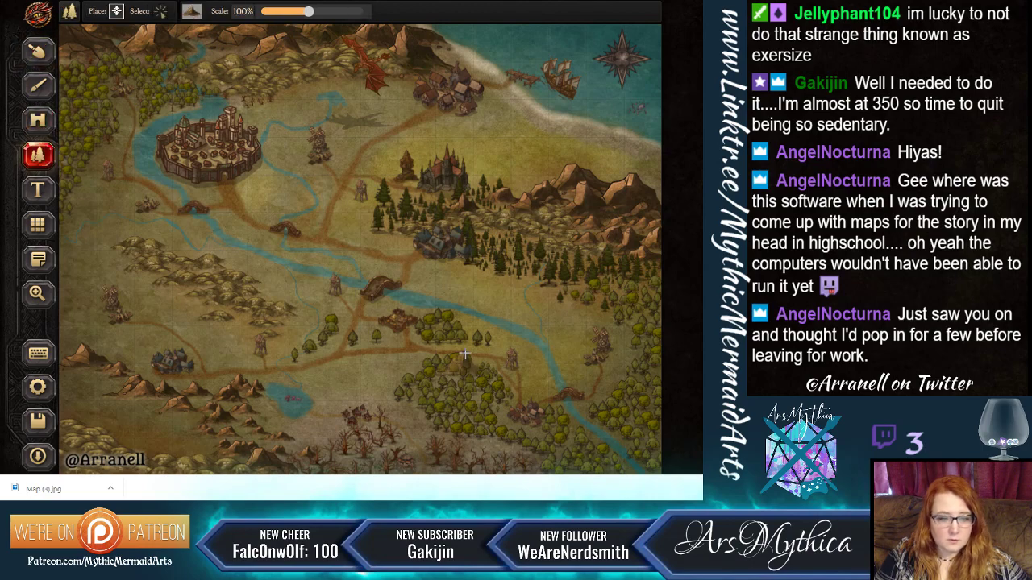
{"action": "left_click", "coordinate": [160, 12]}
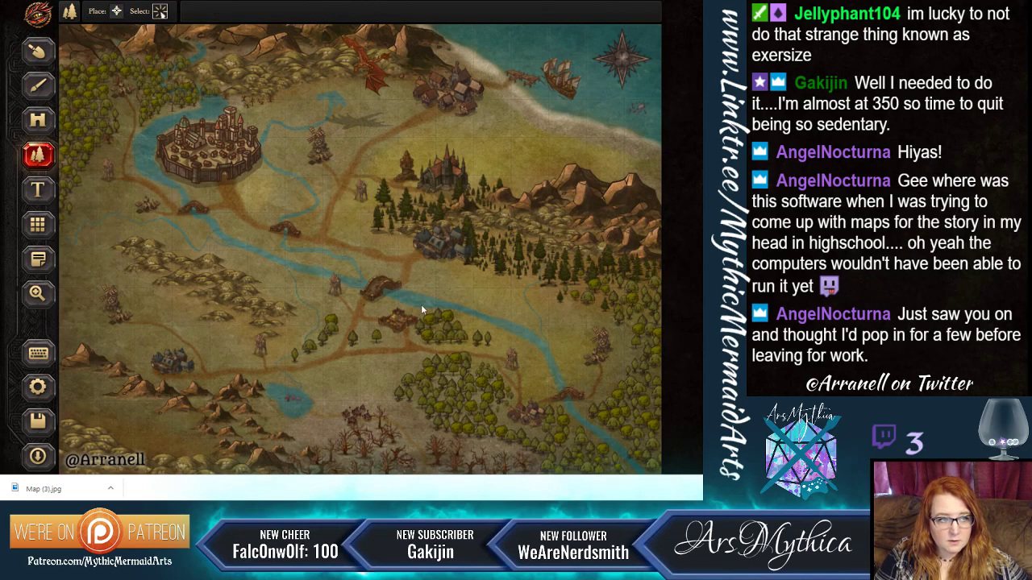
{"action": "left_click", "coordinate": [488, 339]}
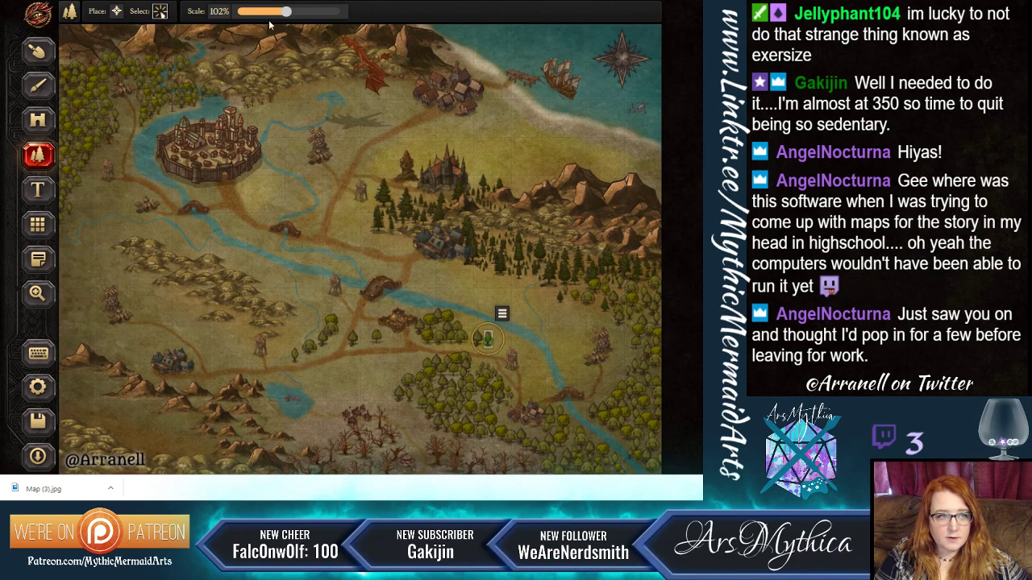
{"action": "left_click_drag", "start_coordinate": [275, 13], "coordinate": [237, 13]}
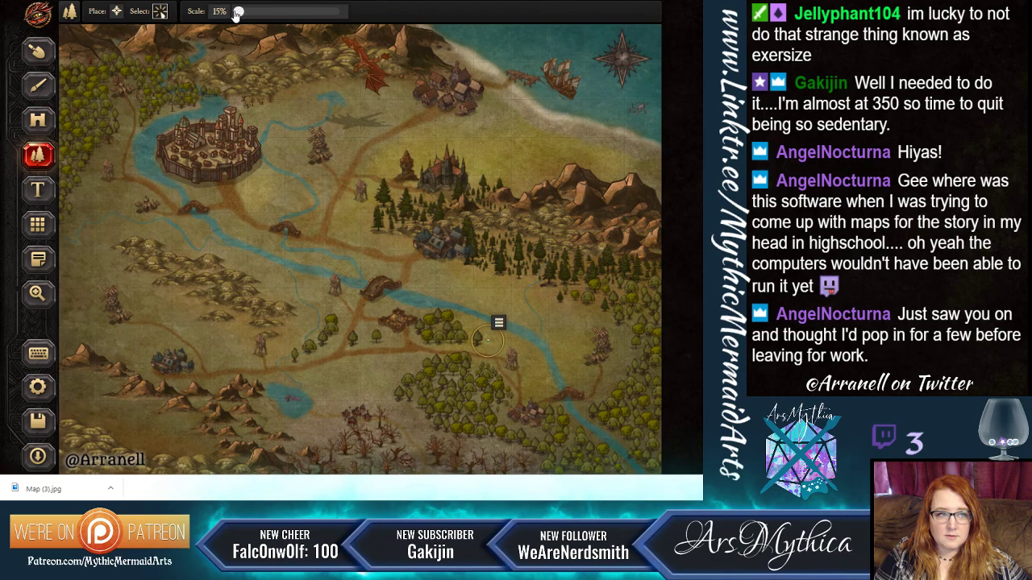
{"action": "left_click", "coordinate": [535, 331]}
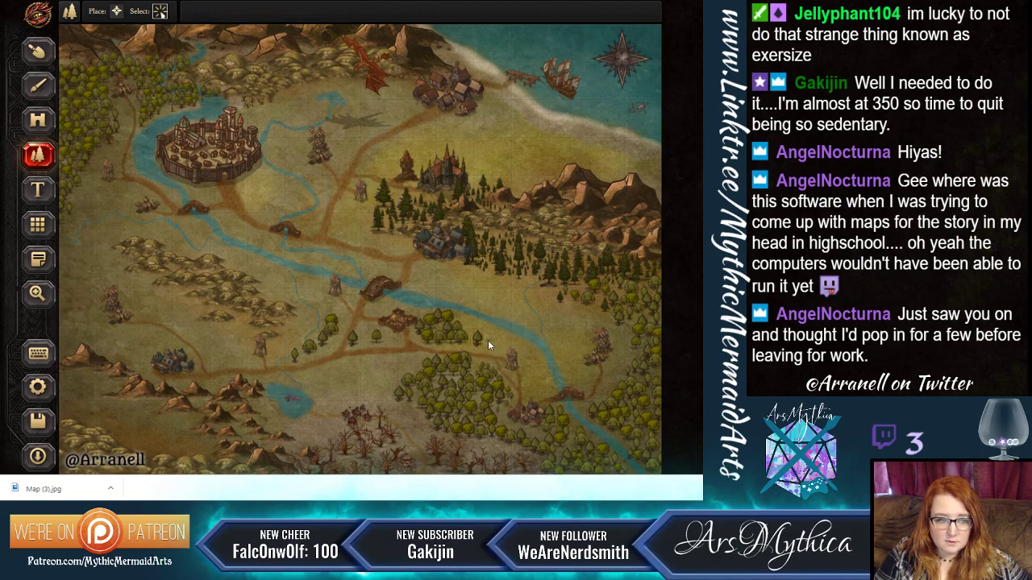
Examine the shrunken tree and surrounding woods at up to 500% zoom, and restore the view to 100%.
{"action": "left_click", "coordinate": [37, 293]}
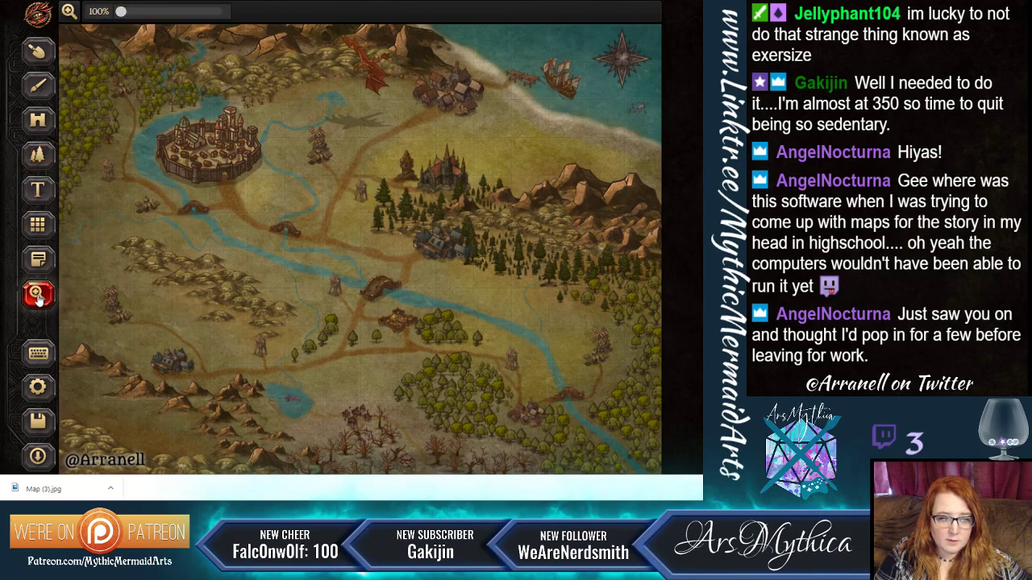
{"action": "left_click", "coordinate": [492, 342]}
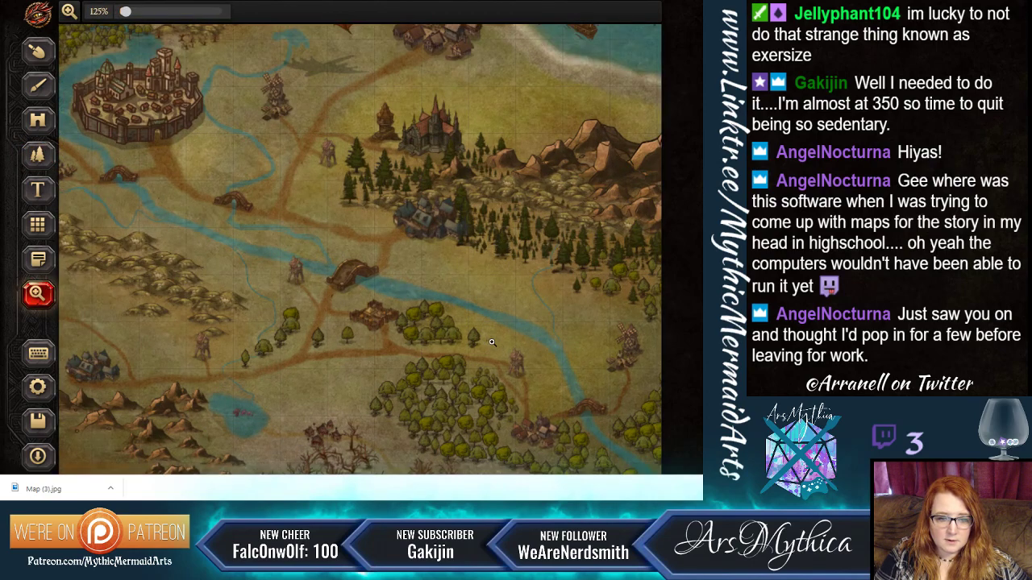
{"action": "left_click", "coordinate": [491, 342]}
{"action": "scroll", "coordinate": [488, 342], "scroll_direction": "up", "scroll_amount": 2}
{"action": "left_click_drag", "start_coordinate": [486, 342], "coordinate": [535, 249]}
{"action": "scroll", "coordinate": [490, 370], "scroll_direction": "up", "scroll_amount": 1}
{"action": "scroll", "coordinate": [475, 351], "scroll_direction": "up", "scroll_amount": 1}
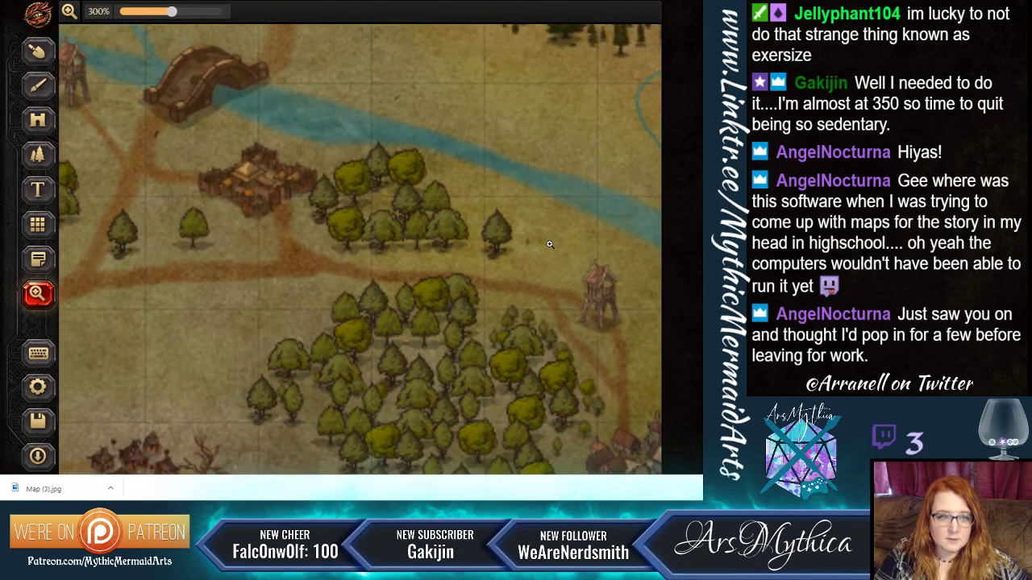
{"action": "left_click", "coordinate": [168, 13]}
{"action": "left_click_drag", "start_coordinate": [168, 13], "coordinate": [224, 11]}
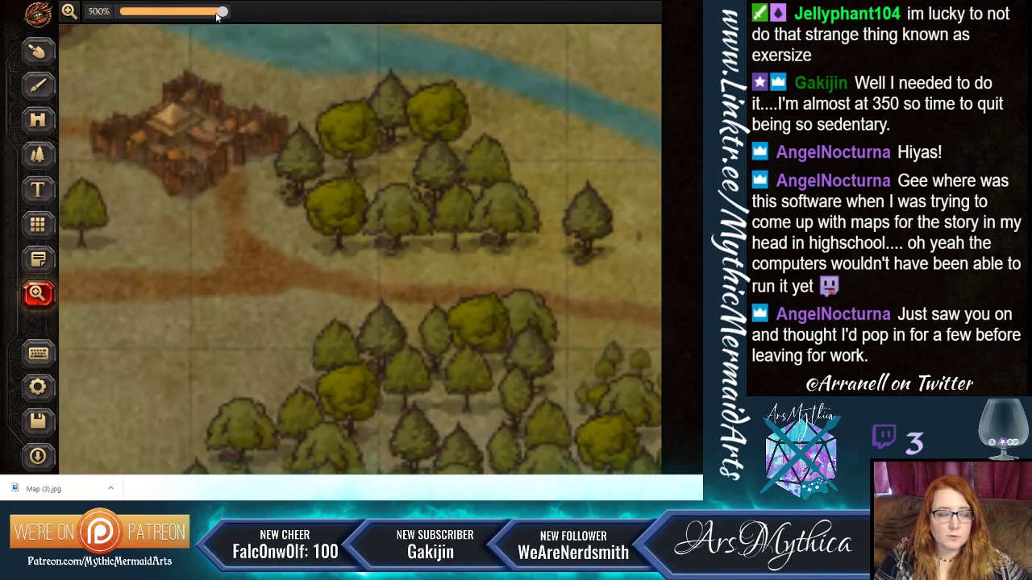
{"action": "left_click_drag", "start_coordinate": [225, 14], "coordinate": [120, 12]}
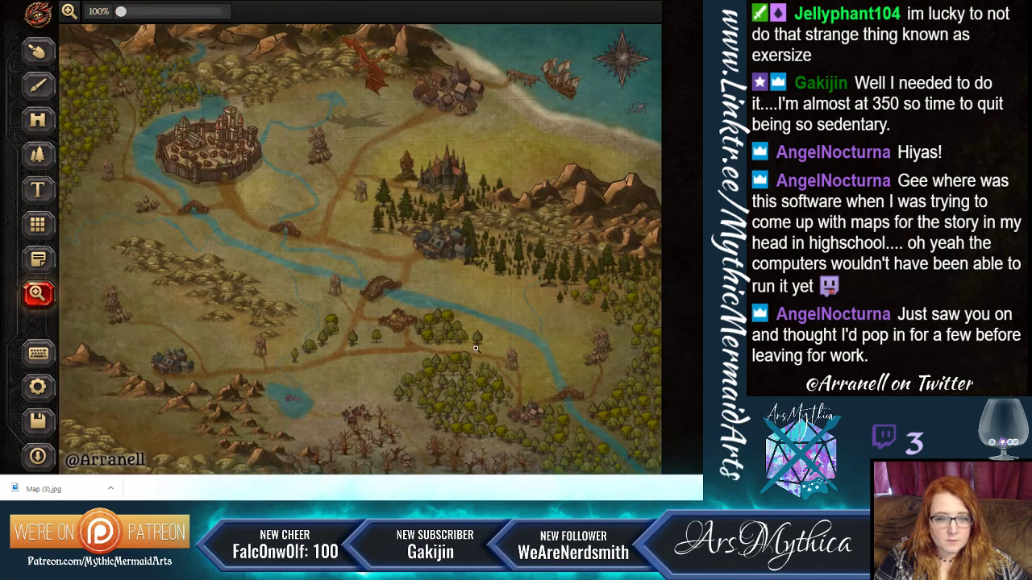
Set the scale of the shrunken tree east of the palisaded village's grove to 91%.
{"action": "left_click", "coordinate": [38, 155]}
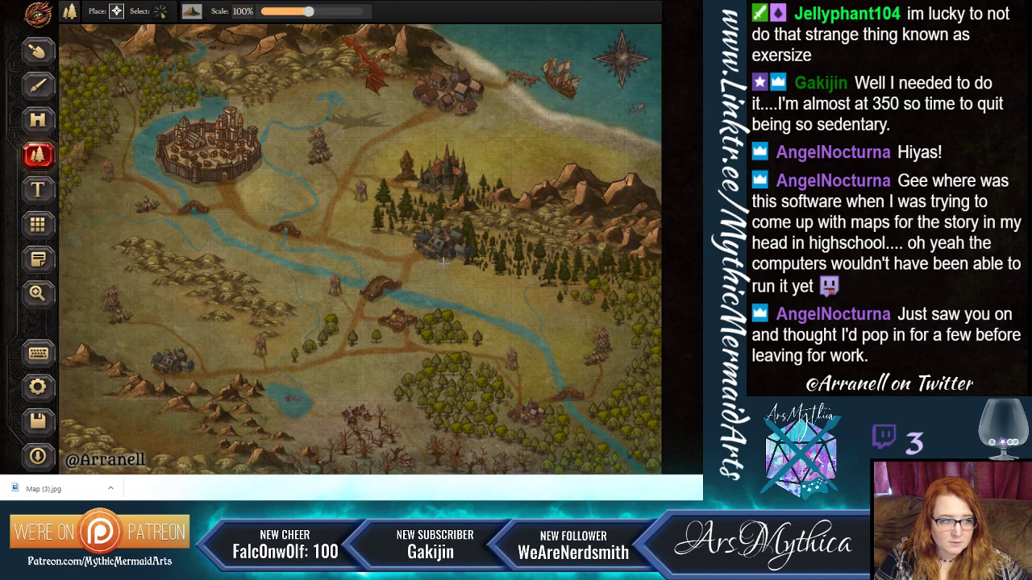
{"action": "left_click", "coordinate": [161, 11]}
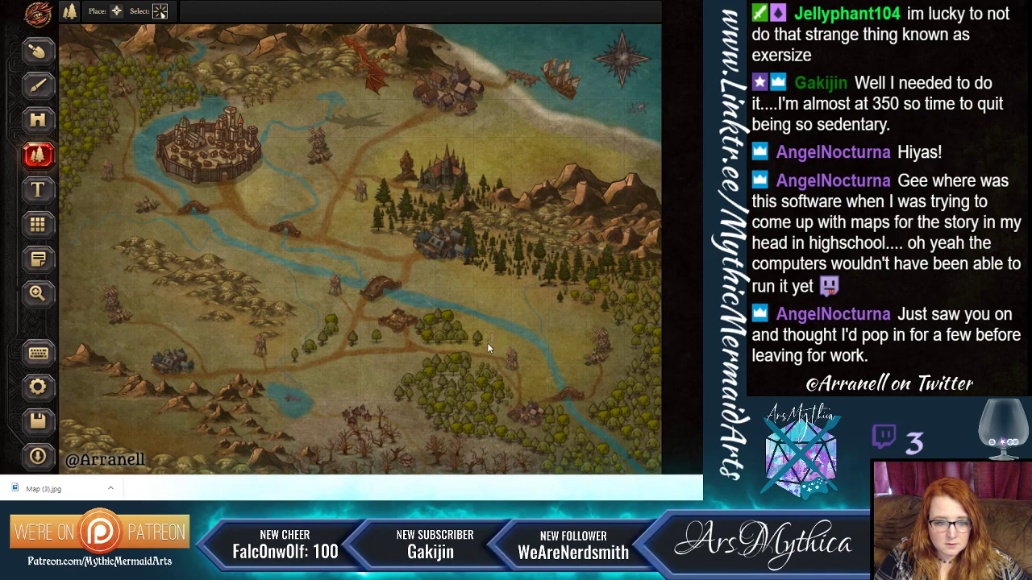
{"action": "left_click", "coordinate": [485, 344]}
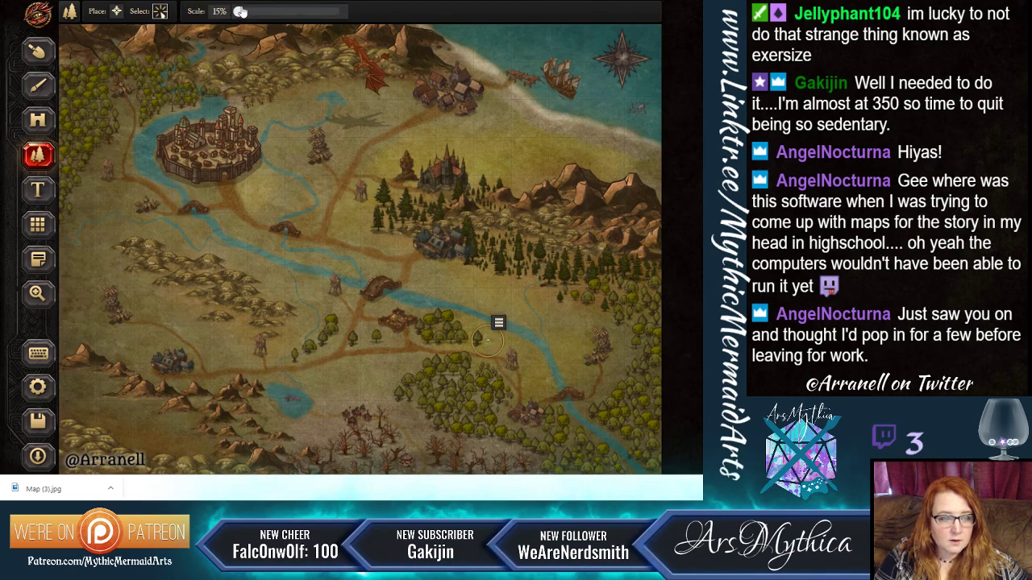
{"action": "left_click_drag", "start_coordinate": [240, 13], "coordinate": [280, 24]}
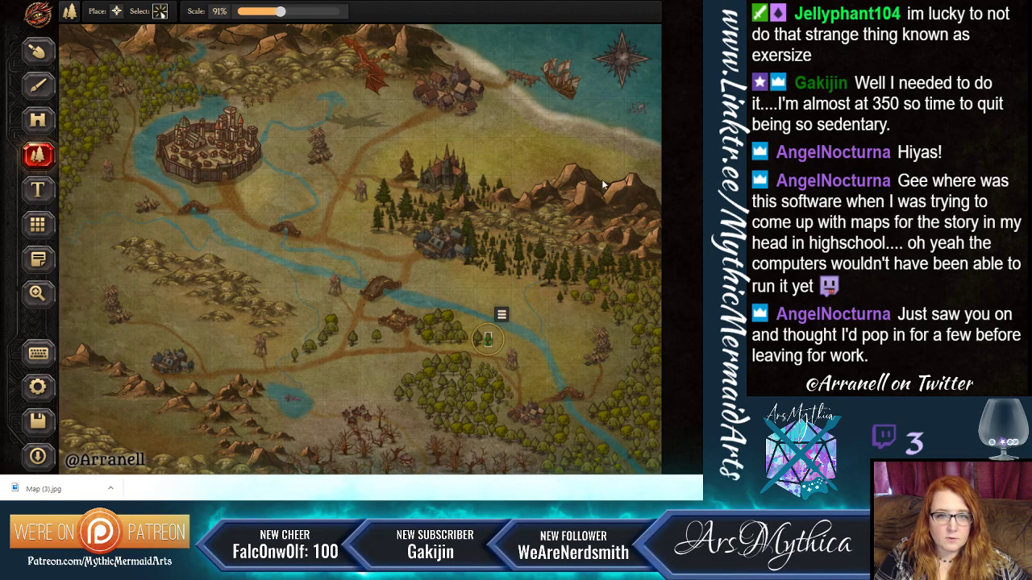
{"action": "left_click", "coordinate": [602, 148]}
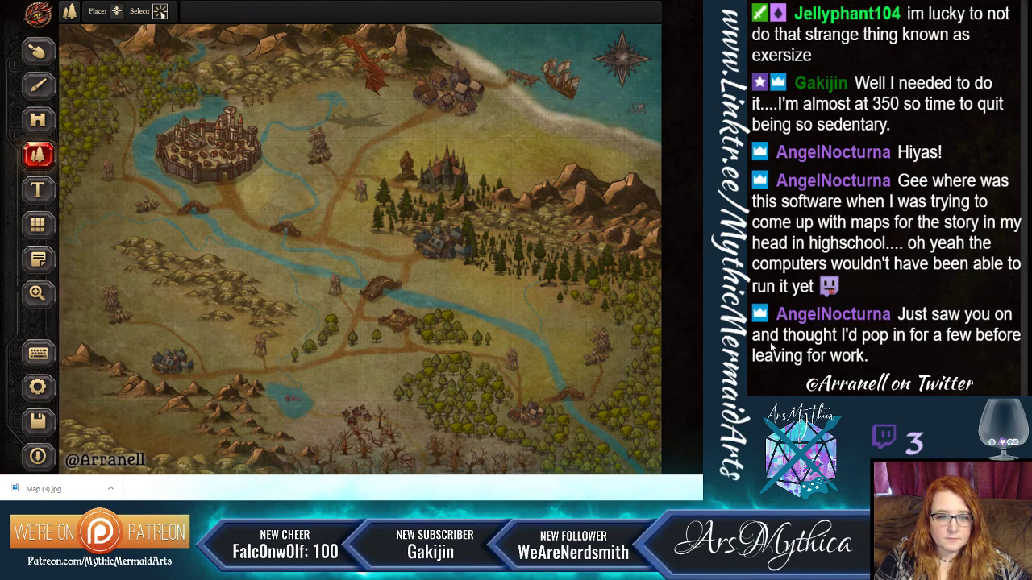
Leave the region map for the list of saved maps, discarding unsaved changes.
{"action": "left_click", "coordinate": [37, 16]}
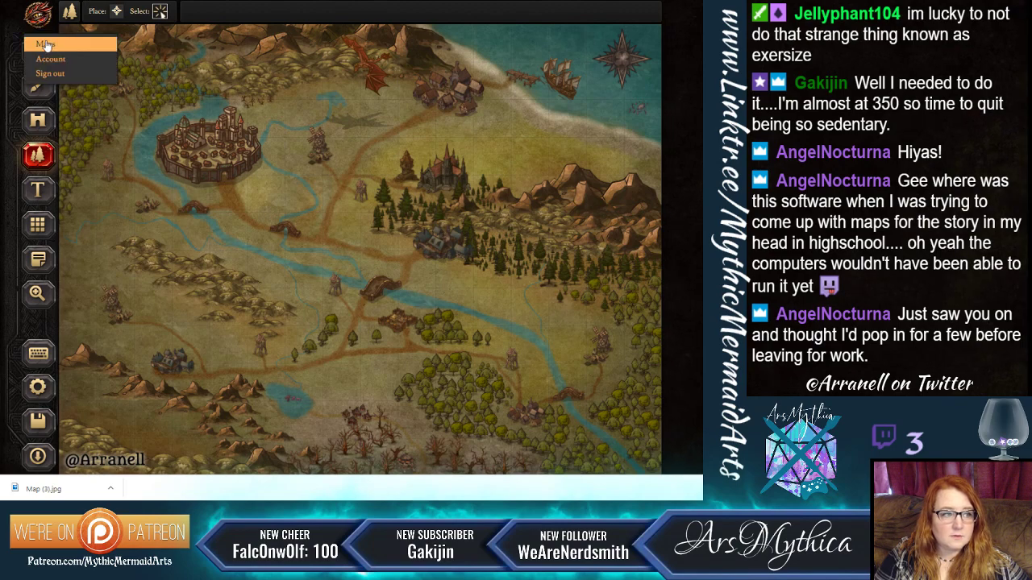
{"action": "left_click", "coordinate": [46, 45]}
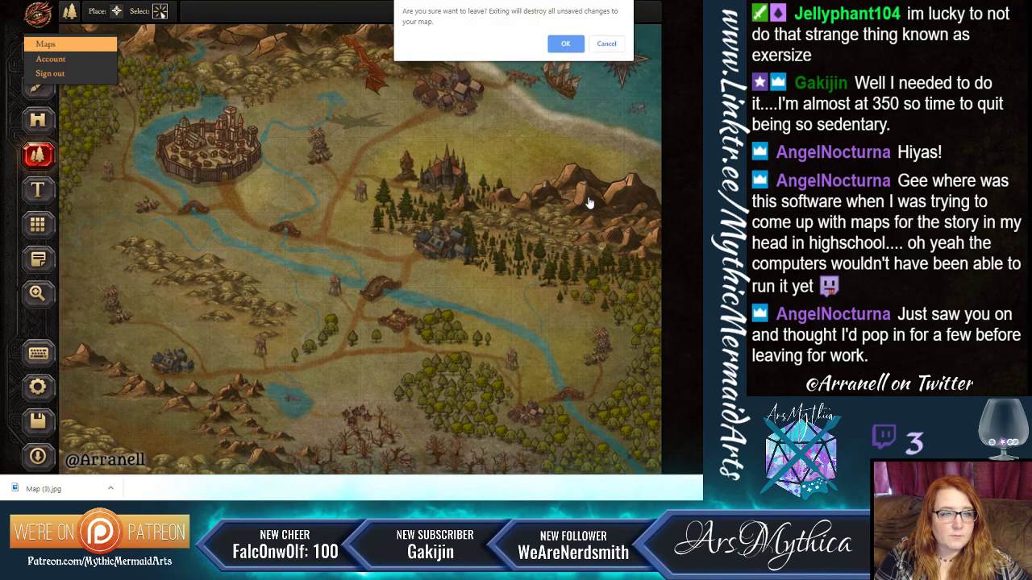
{"action": "left_click", "coordinate": [567, 44]}
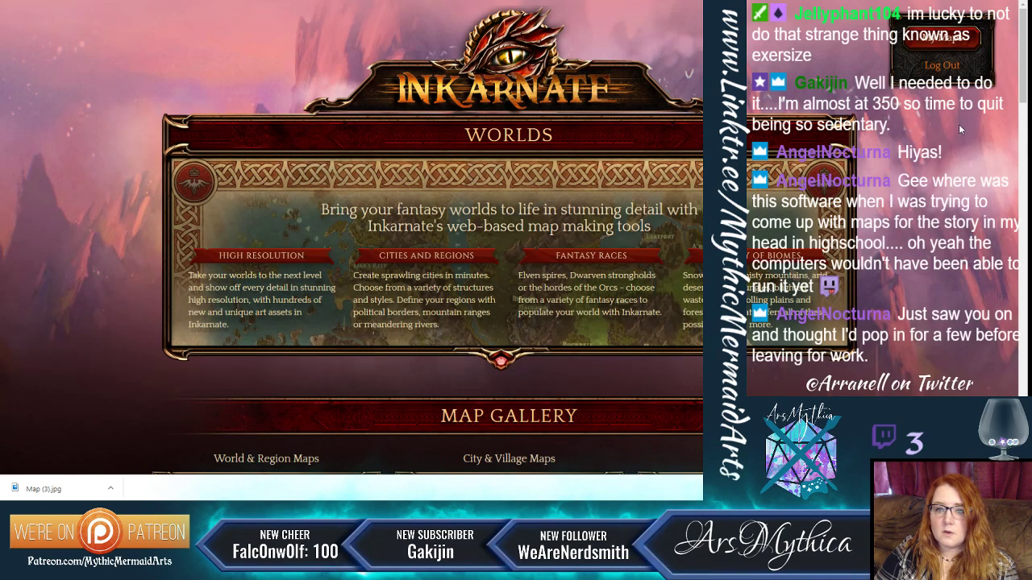
Look through the sample world, city and scene maps in the home page's Map Gallery.
{"action": "scroll", "coordinate": [959, 124], "scroll_direction": "down", "scroll_amount": 3}
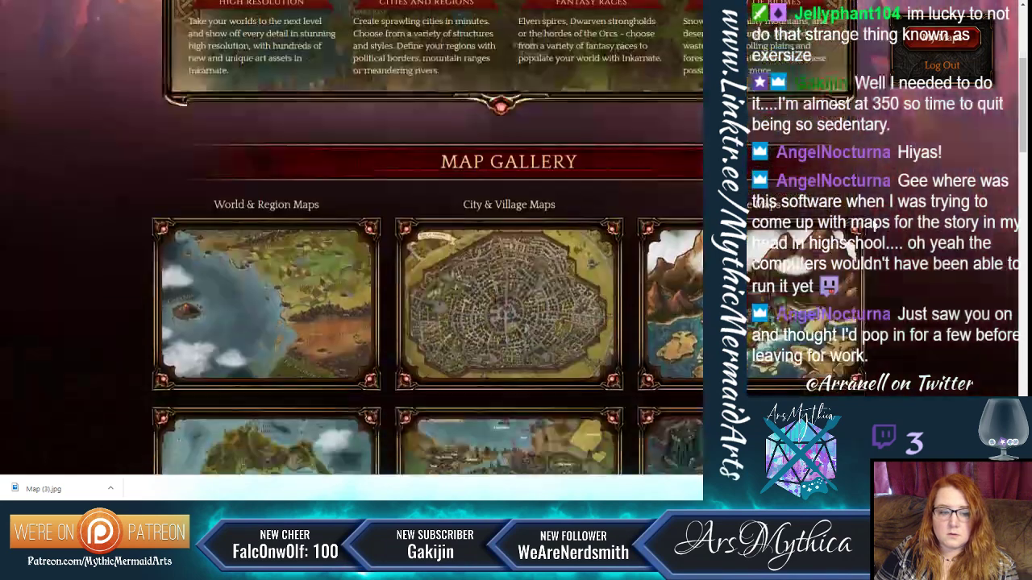
{"action": "scroll", "coordinate": [502, 306], "scroll_direction": "down", "scroll_amount": 2}
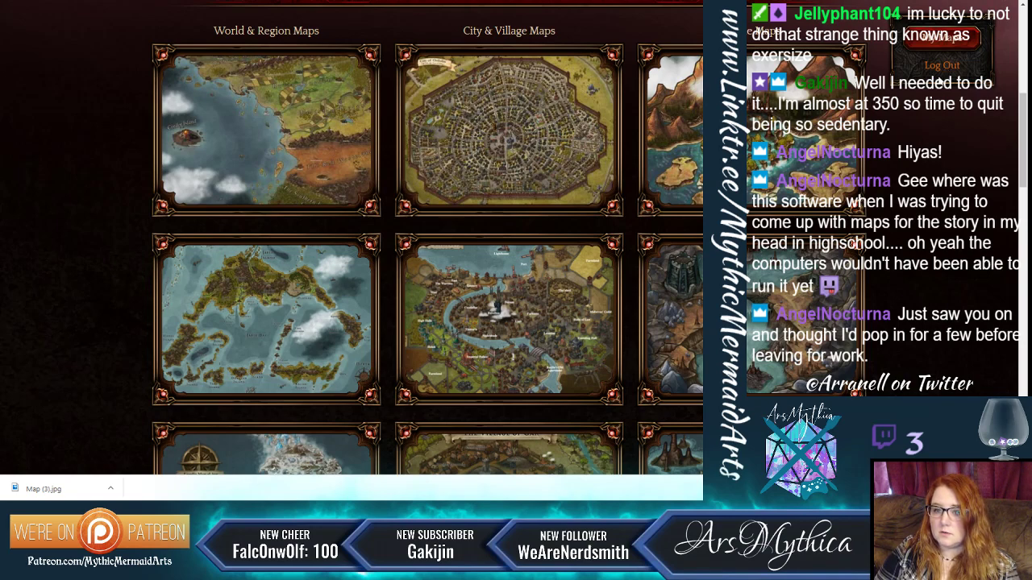
{"action": "scroll", "coordinate": [948, 81], "scroll_direction": "down", "scroll_amount": 2}
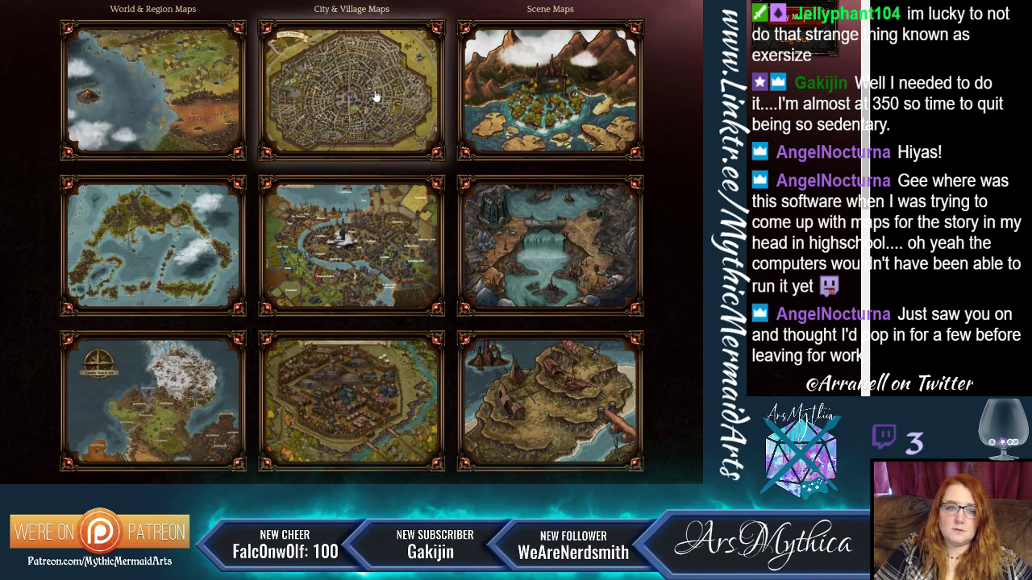
{"action": "scroll", "coordinate": [408, 216], "scroll_direction": "down", "scroll_amount": 1}
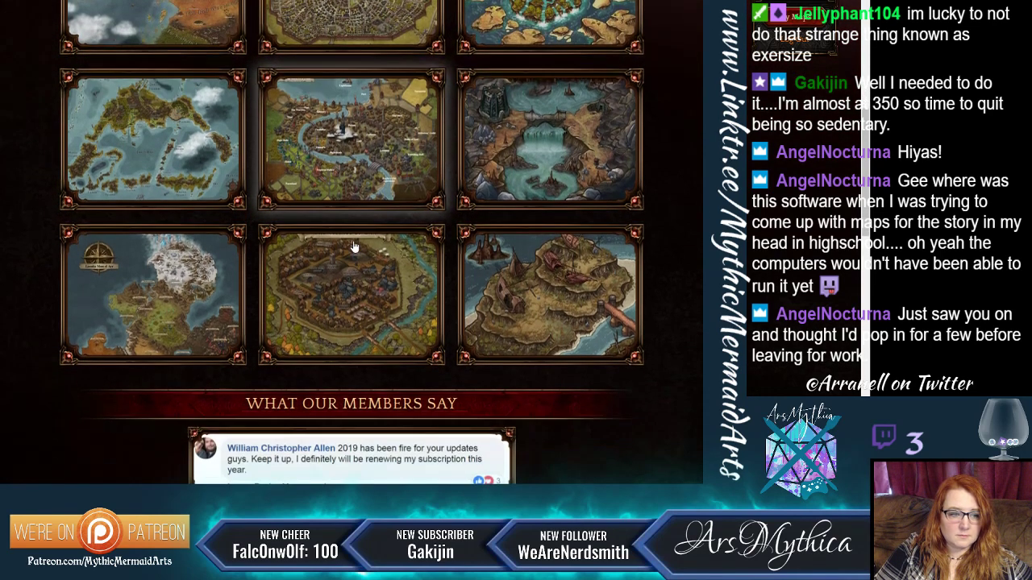
View the Lezalia Mon el Ayr sample world map from the Map Gallery at enlarged size, and close it.
{"action": "scroll", "coordinate": [418, 218], "scroll_direction": "down", "scroll_amount": 1}
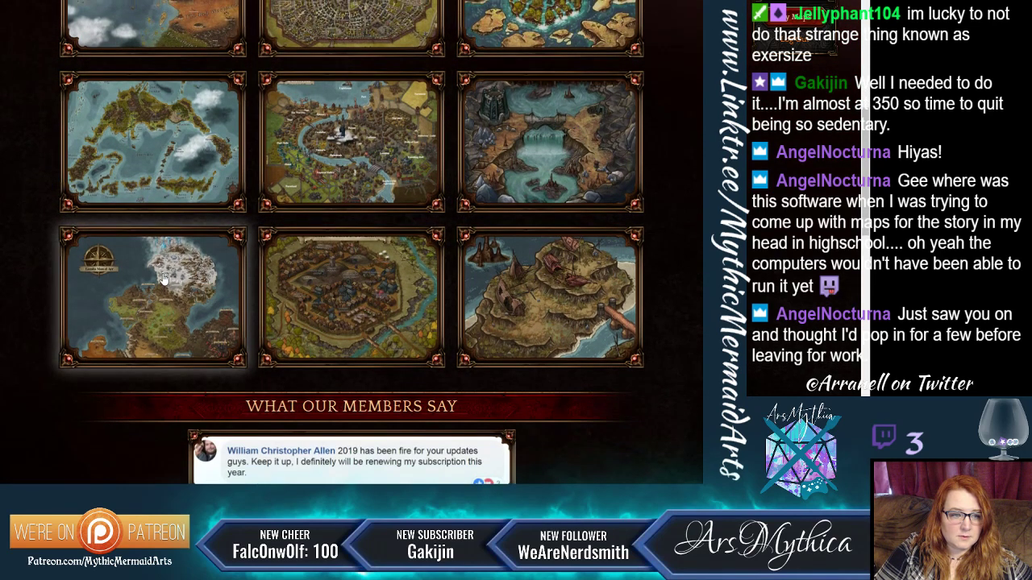
{"action": "scroll", "coordinate": [160, 266], "scroll_direction": "up", "scroll_amount": 2}
{"action": "scroll", "coordinate": [160, 260], "scroll_direction": "up", "scroll_amount": 2}
{"action": "scroll", "coordinate": [181, 208], "scroll_direction": "down", "scroll_amount": 3}
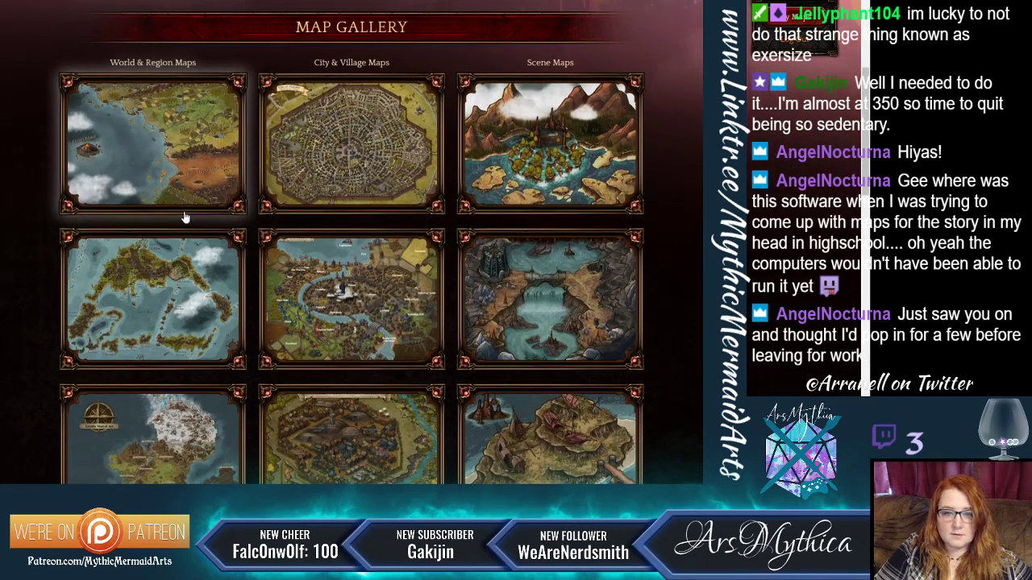
{"action": "scroll", "coordinate": [182, 216], "scroll_direction": "down", "scroll_amount": 3}
{"action": "scroll", "coordinate": [177, 217], "scroll_direction": "up", "scroll_amount": 3}
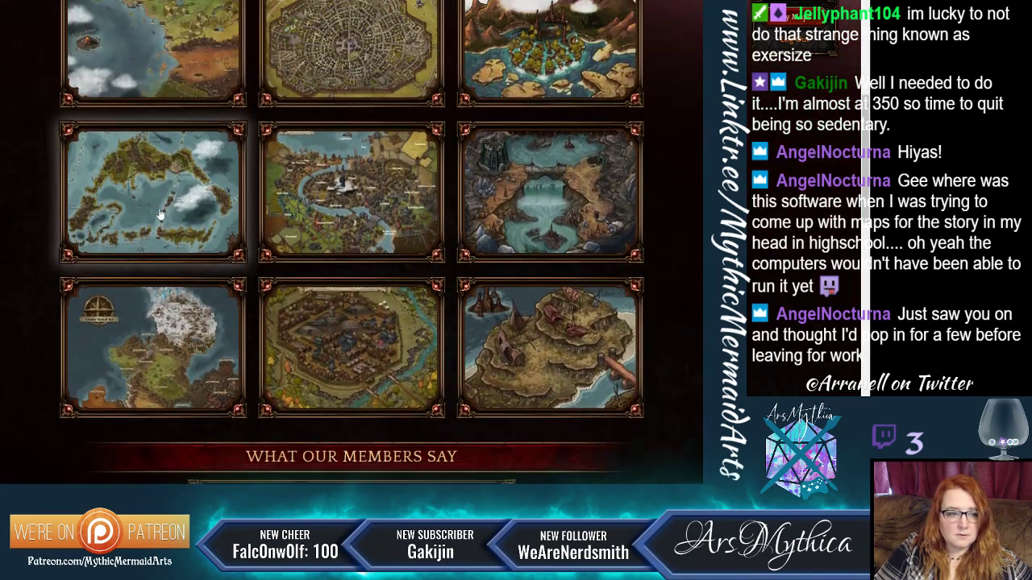
{"action": "scroll", "coordinate": [171, 204], "scroll_direction": "up", "scroll_amount": 1}
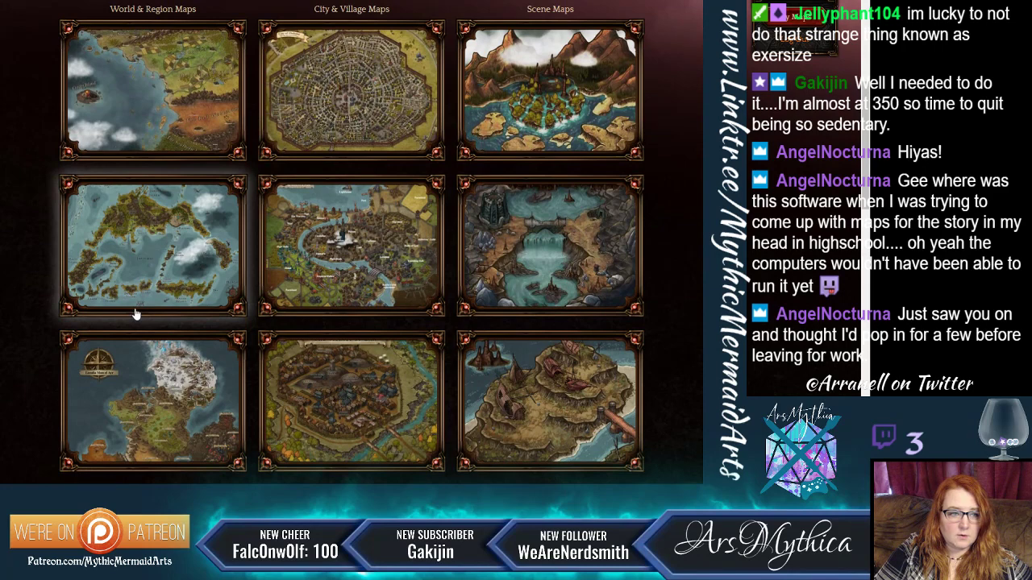
{"action": "left_click", "coordinate": [133, 357]}
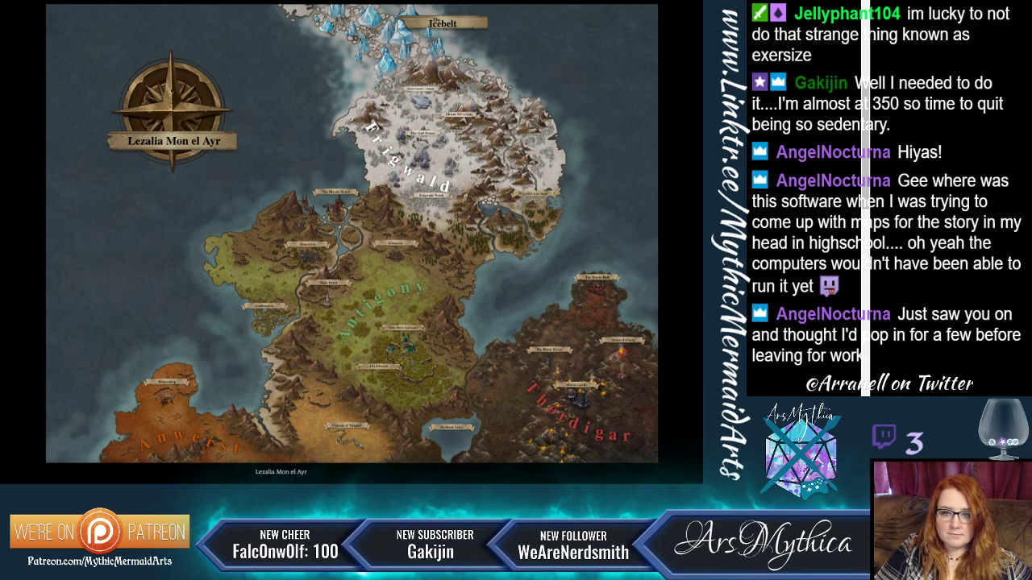
{"action": "left_click", "coordinate": [692, 191]}
Open The Jarin Isles sample map, inspect Jarin Island and the bay up close, and return to the full-map view.
{"action": "left_click", "coordinate": [177, 253]}
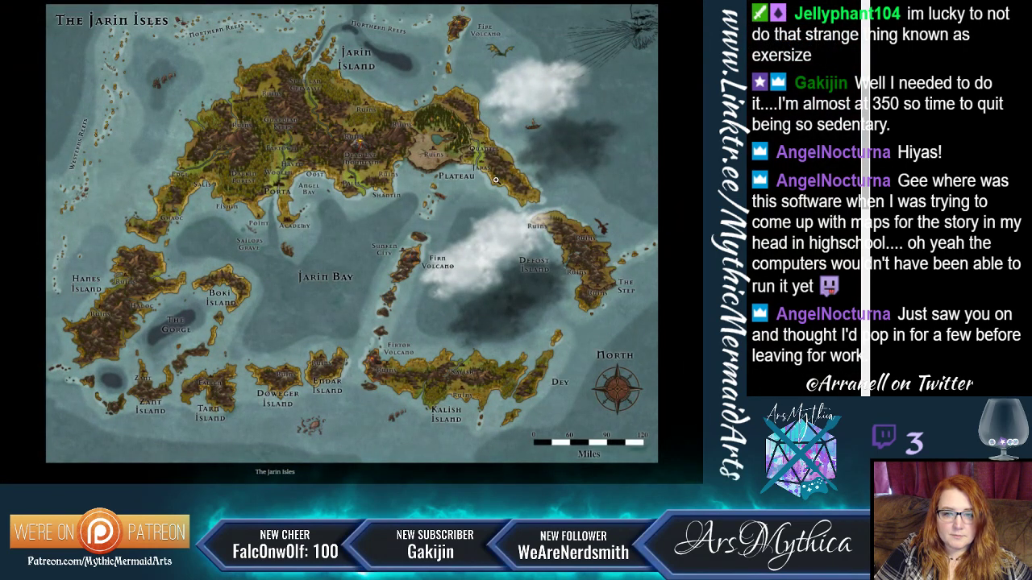
{"action": "left_click", "coordinate": [338, 148]}
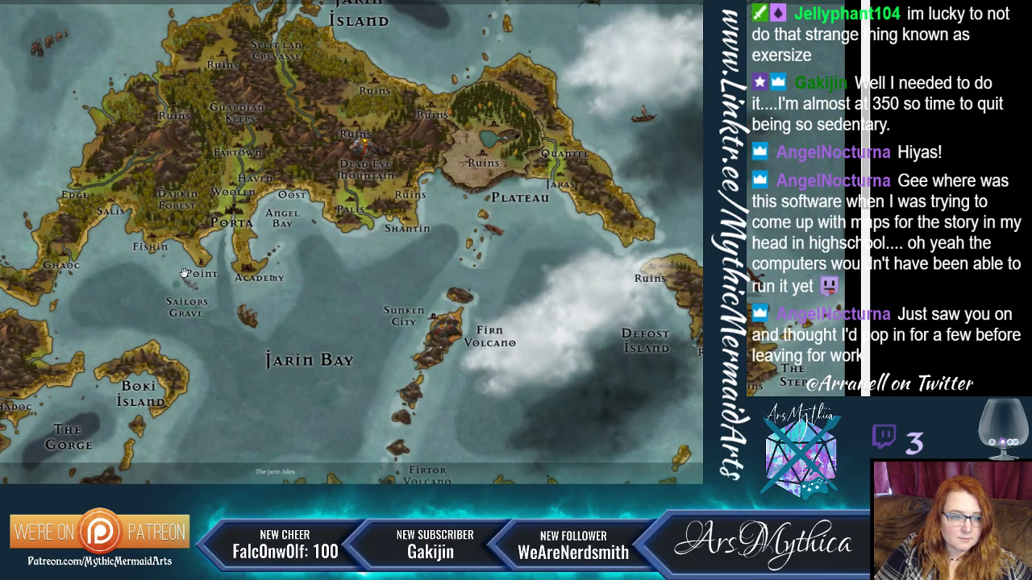
{"action": "left_click", "coordinate": [298, 254]}
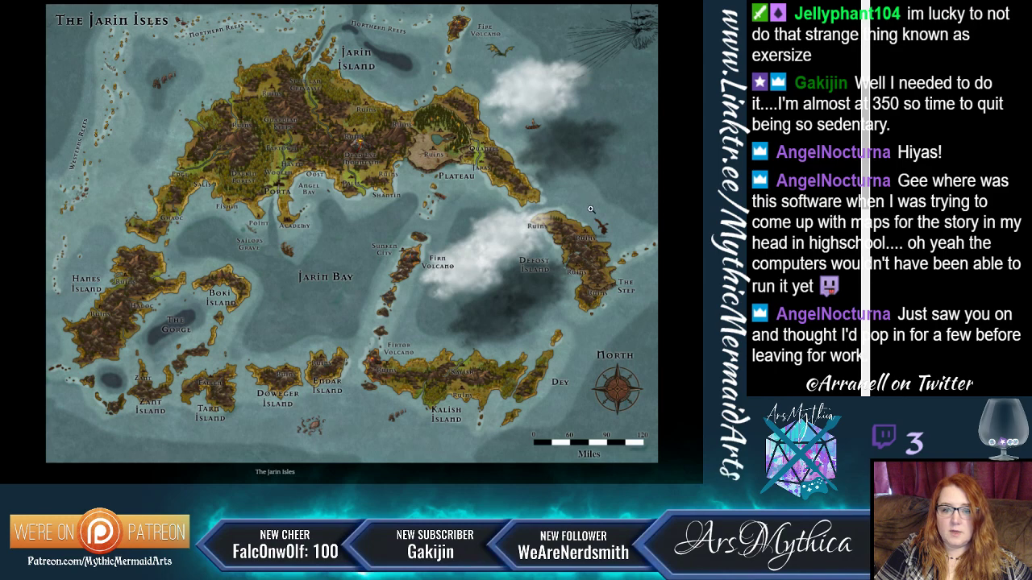
View the Rulon Kingdom map from the map gallery, then examine the City of Ordulin map up close.
{"action": "left_click", "coordinate": [824, 95]}
{"action": "left_click", "coordinate": [207, 137]}
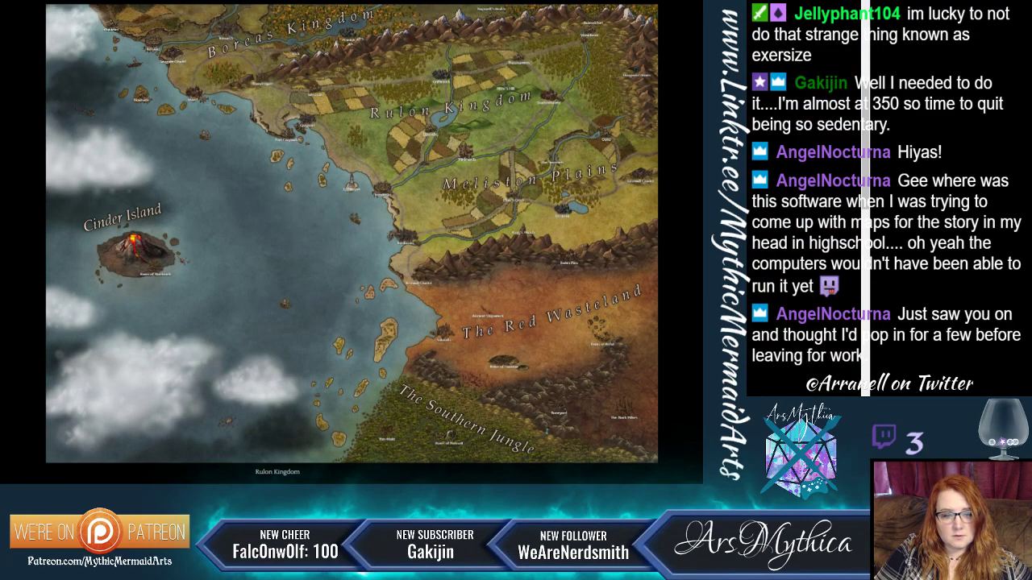
{"action": "left_click", "coordinate": [680, 242]}
{"action": "left_click", "coordinate": [366, 114]}
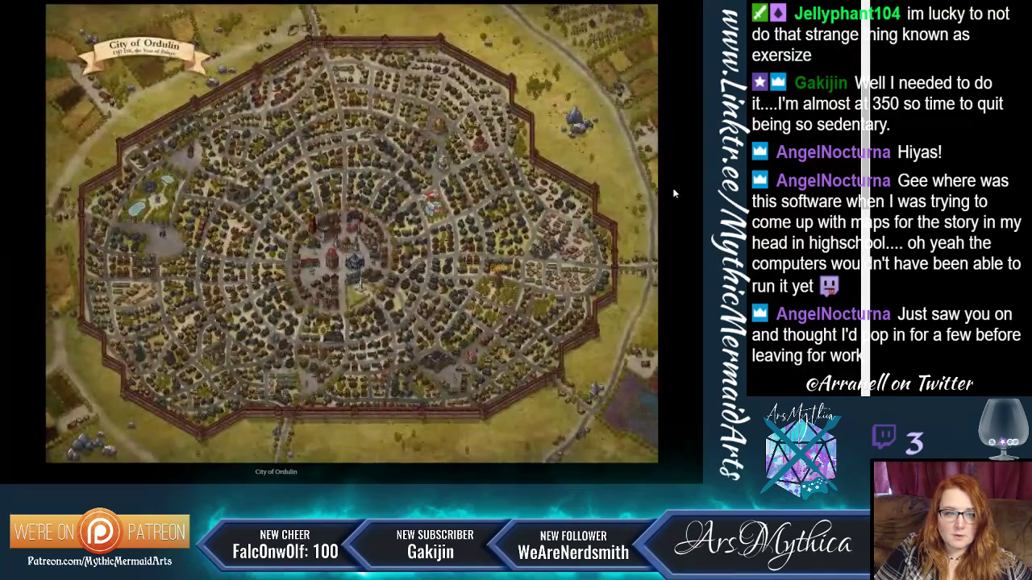
{"action": "left_click", "coordinate": [353, 255]}
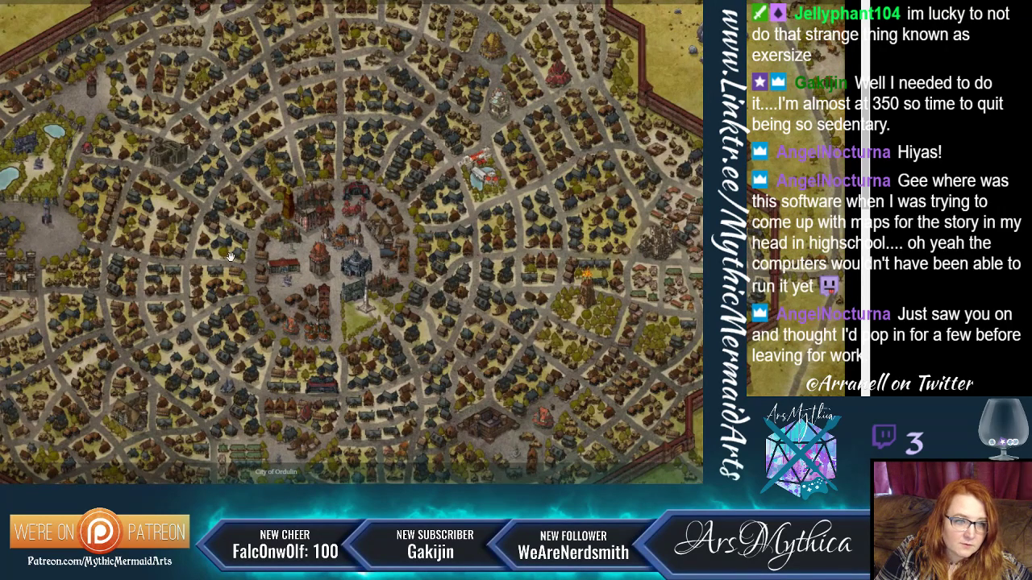
{"action": "left_click", "coordinate": [436, 234]}
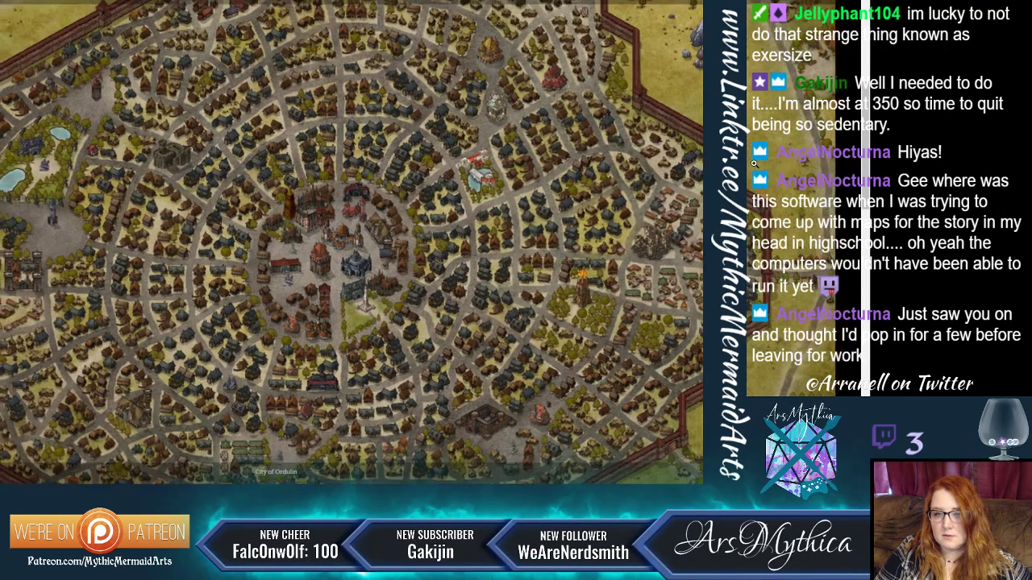
{"action": "left_click", "coordinate": [748, 163]}
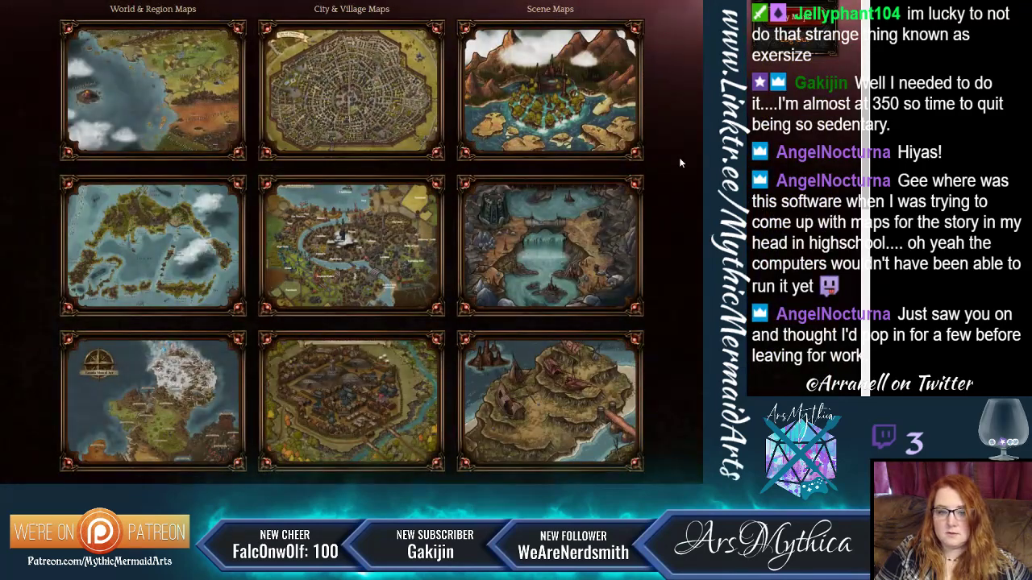
View the City of Elantra and The Village of Gar maps in the City & Village Maps gallery.
{"action": "left_click", "coordinate": [362, 284]}
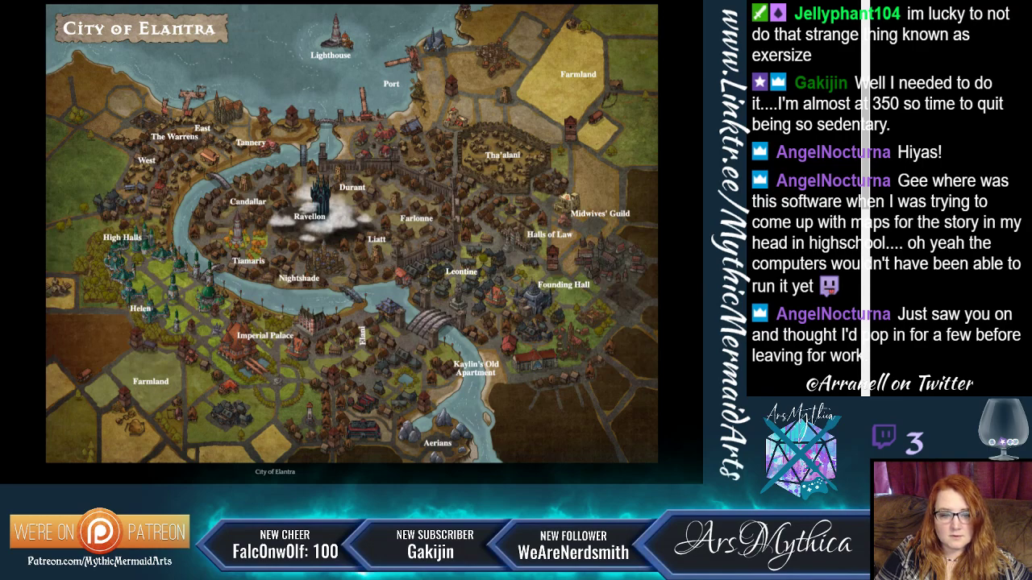
{"action": "left_click", "coordinate": [735, 218]}
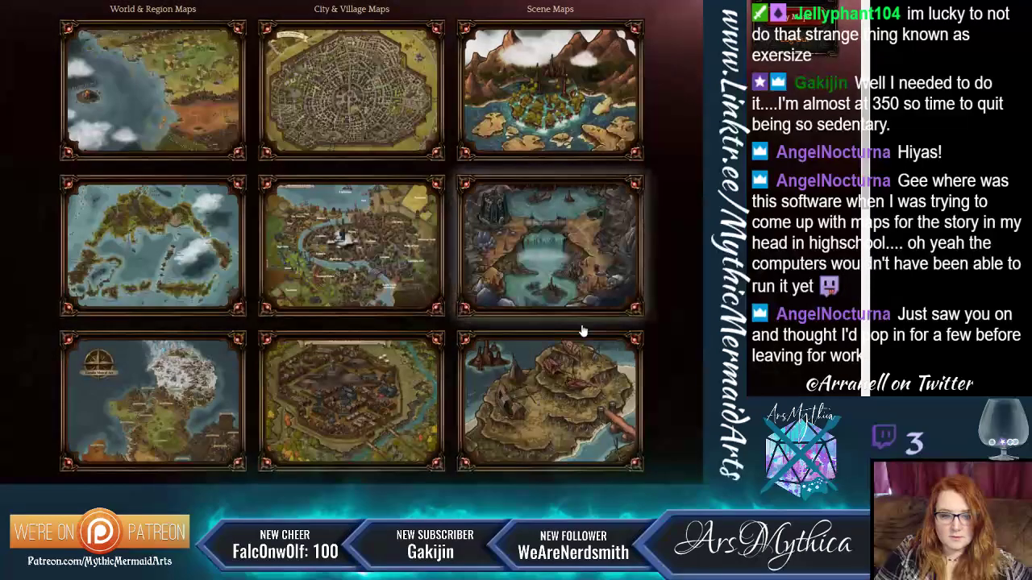
{"action": "left_click", "coordinate": [363, 418]}
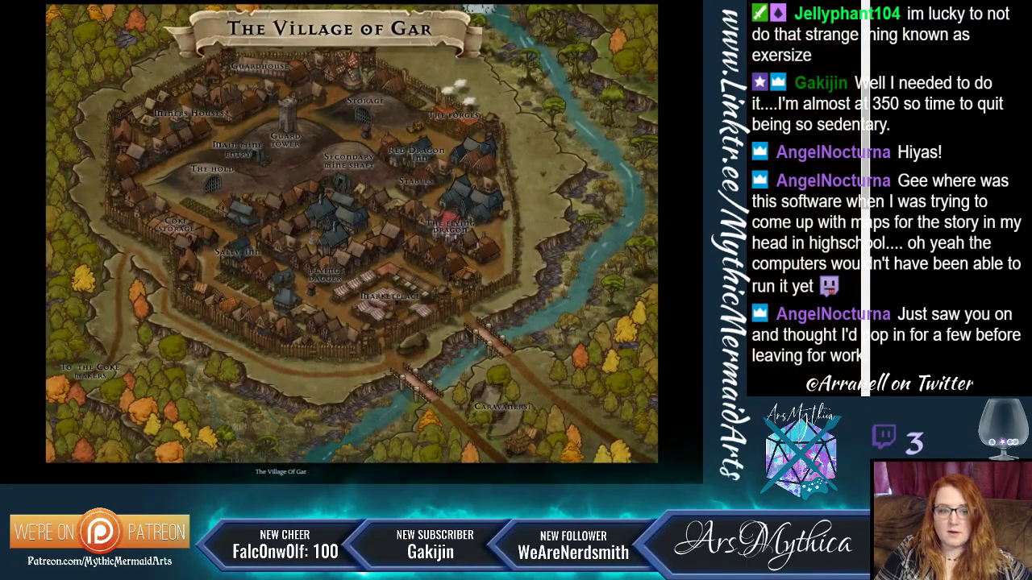
{"action": "left_click", "coordinate": [689, 218]}
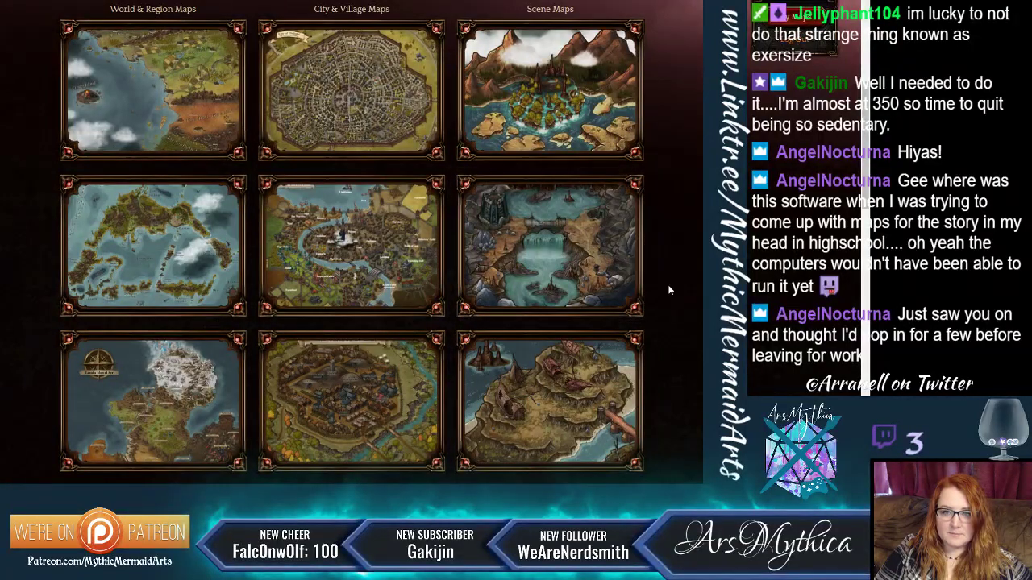
Review the pricing plans and user testimonials further down the page, and return to the map gallery.
{"action": "scroll", "coordinate": [668, 291], "scroll_direction": "down", "scroll_amount": 2}
{"action": "scroll", "coordinate": [668, 290], "scroll_direction": "down", "scroll_amount": 10}
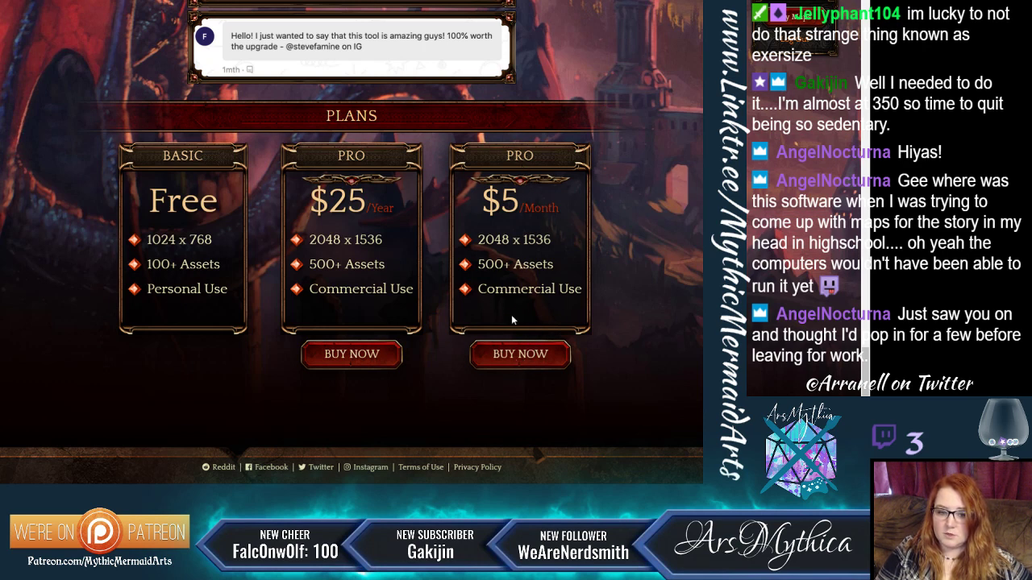
{"action": "scroll", "coordinate": [494, 271], "scroll_direction": "up", "scroll_amount": 5}
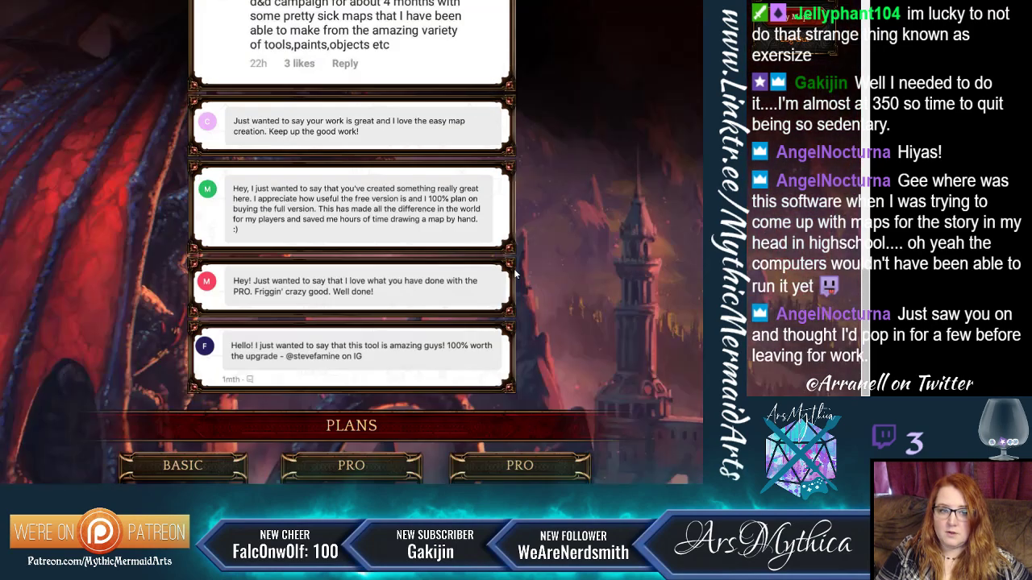
{"action": "scroll", "coordinate": [541, 286], "scroll_direction": "up", "scroll_amount": 6}
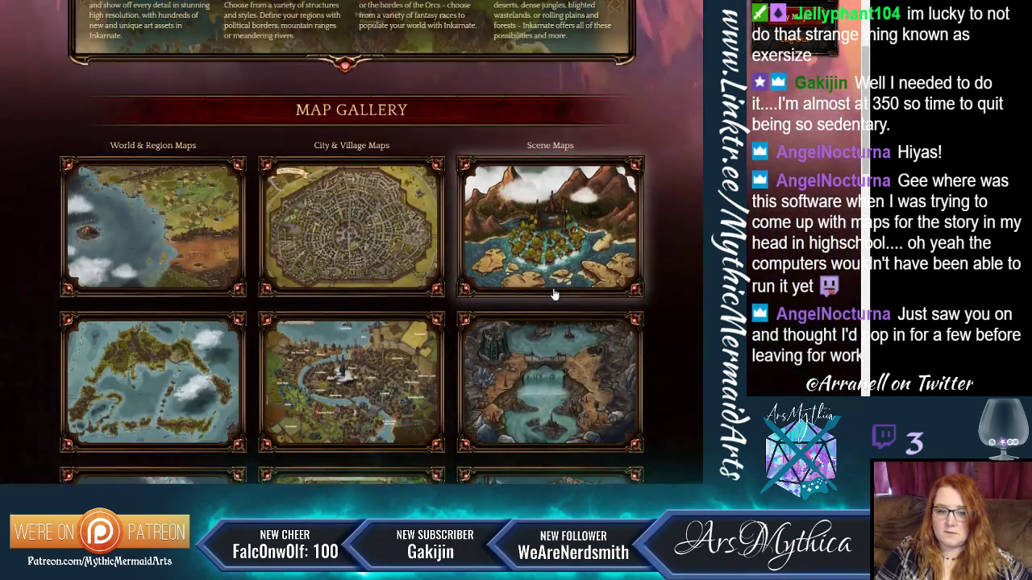
{"action": "scroll", "coordinate": [569, 395], "scroll_direction": "down", "scroll_amount": 5}
{"action": "scroll", "coordinate": [443, 202], "scroll_direction": "up", "scroll_amount": 5}
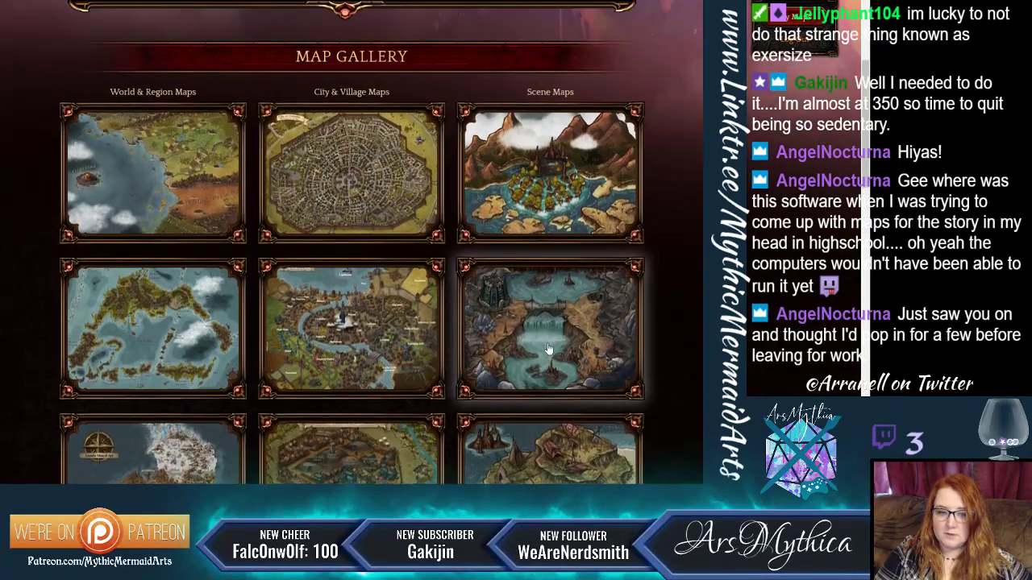
{"action": "scroll", "coordinate": [444, 195], "scroll_direction": "up", "scroll_amount": 4}
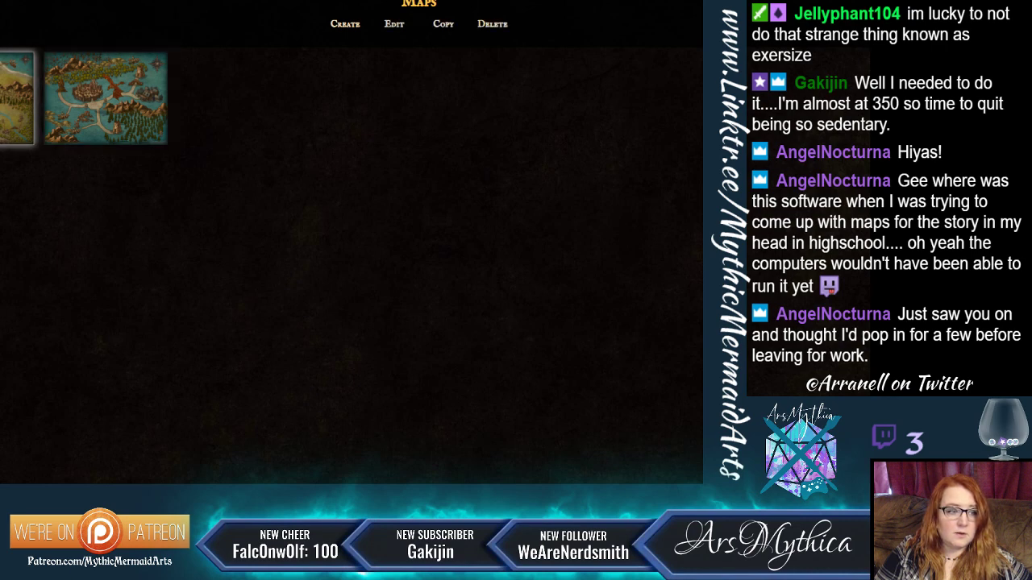
Open the selected Inkarnate map for editing, and switch to the Arkenforge launcher.
{"action": "left_click", "coordinate": [399, 26]}
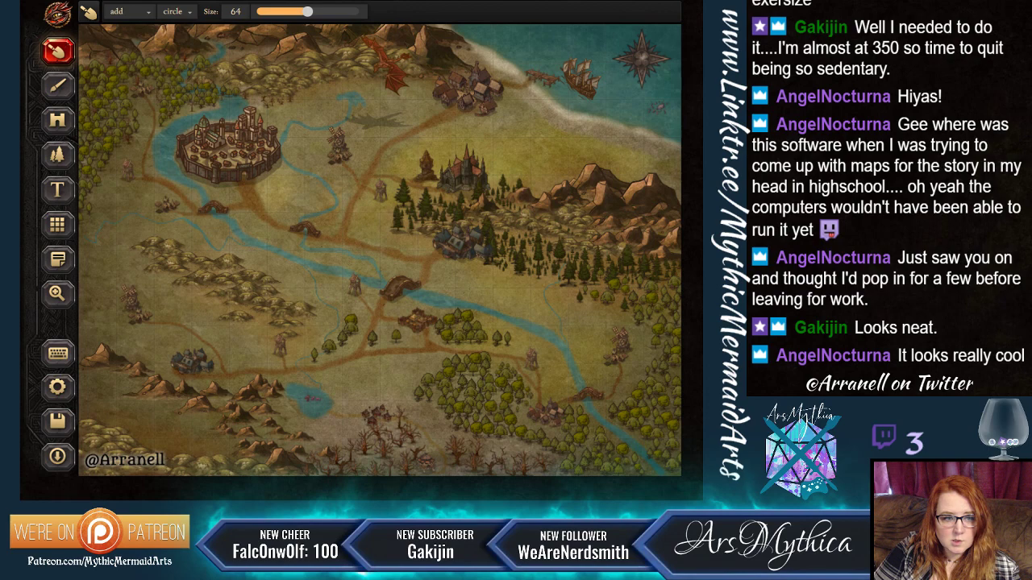
{"action": "key", "text": "alt+Tab"}
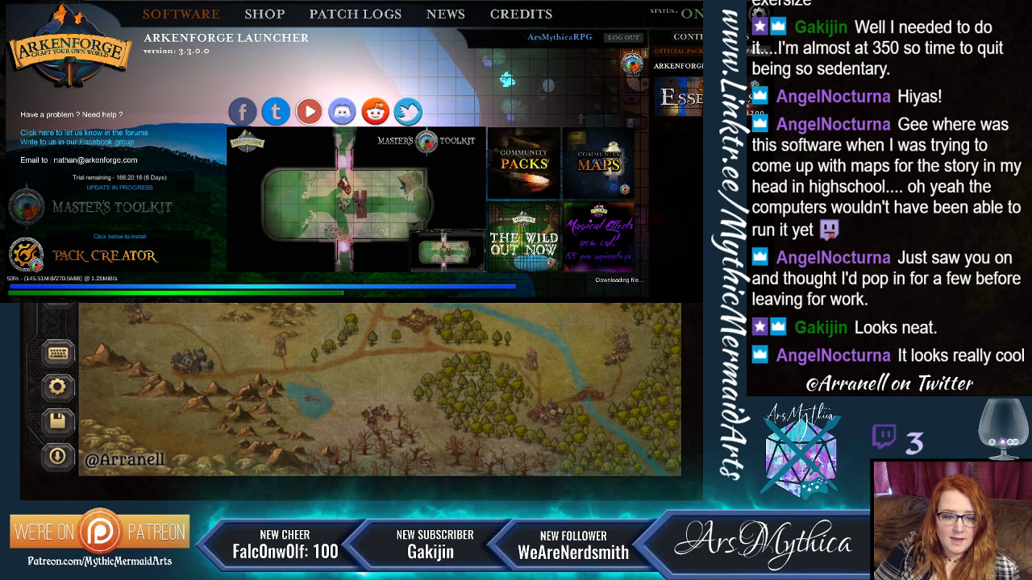
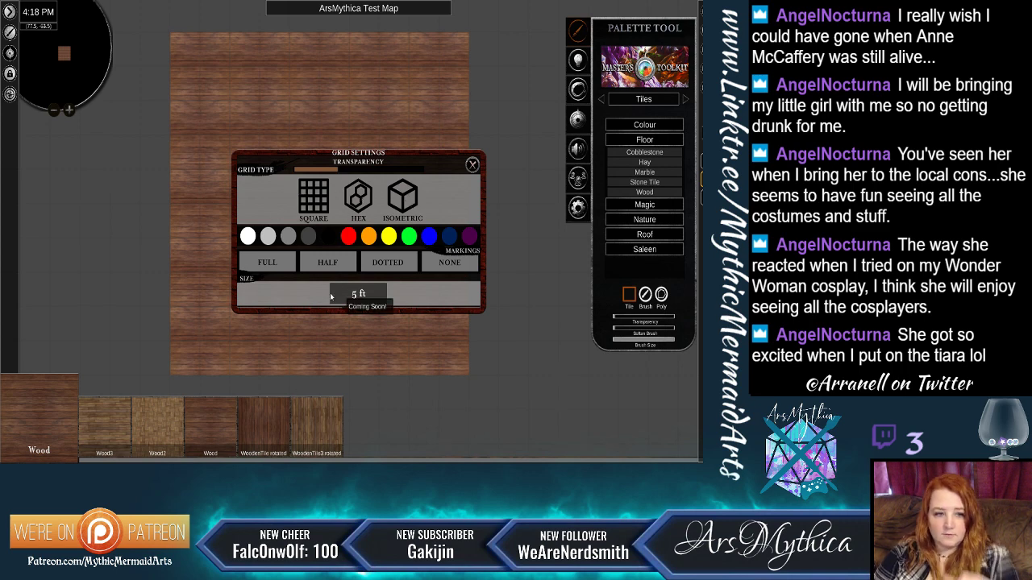
Try several grid colours, including green and yellow, settle on dark grey and close the grid settings.
{"action": "left_click", "coordinate": [469, 237]}
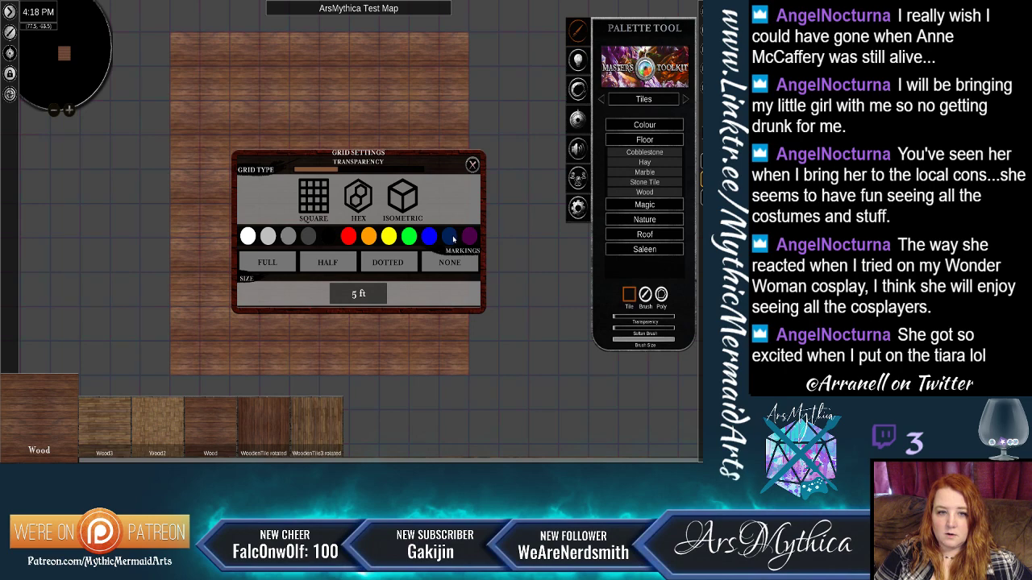
{"action": "left_click", "coordinate": [411, 238]}
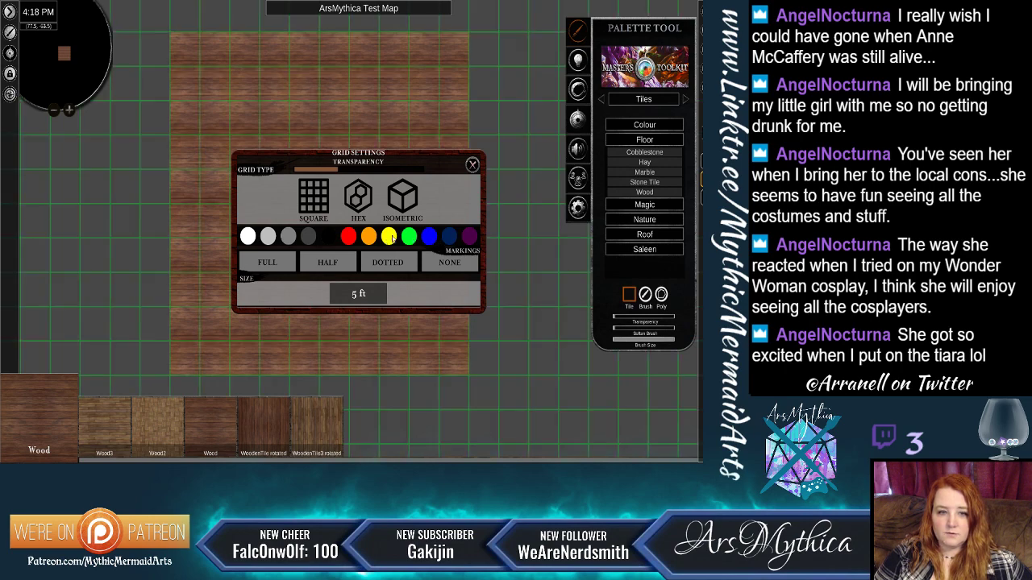
{"action": "left_click", "coordinate": [391, 240]}
{"action": "left_click", "coordinate": [374, 243]}
{"action": "left_click", "coordinate": [352, 242]}
{"action": "left_click", "coordinate": [328, 237]}
{"action": "left_click", "coordinate": [308, 242]}
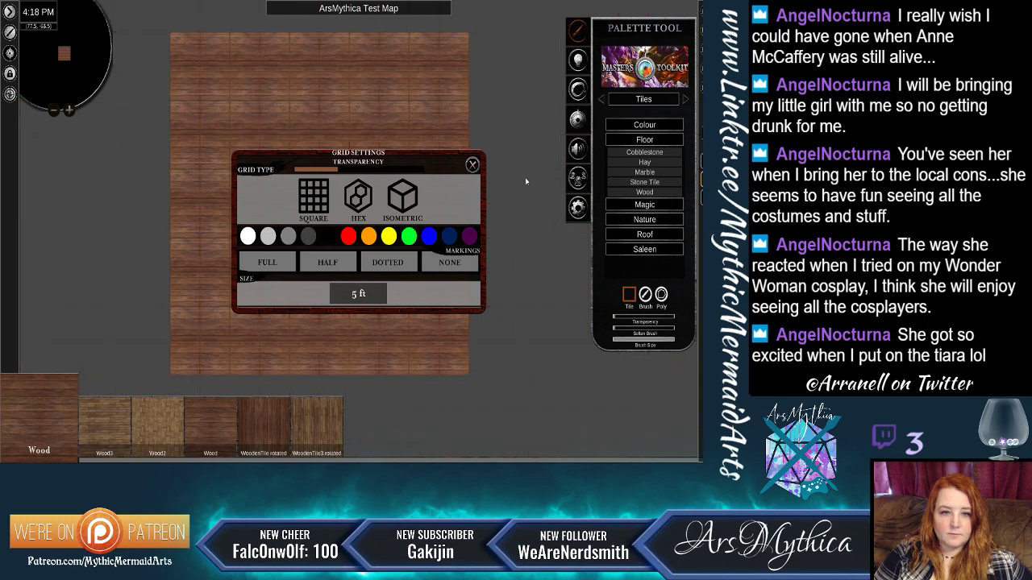
{"action": "left_click", "coordinate": [474, 164]}
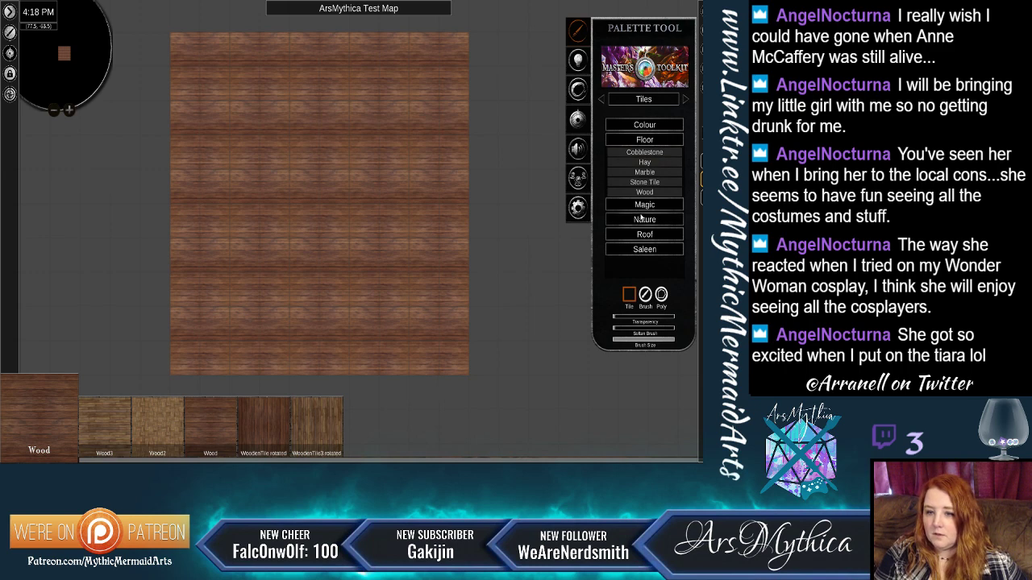
Lay a 2 x 12 strip of Grass nature tiles along the west side of the wooden floor.
{"action": "left_click", "coordinate": [644, 206]}
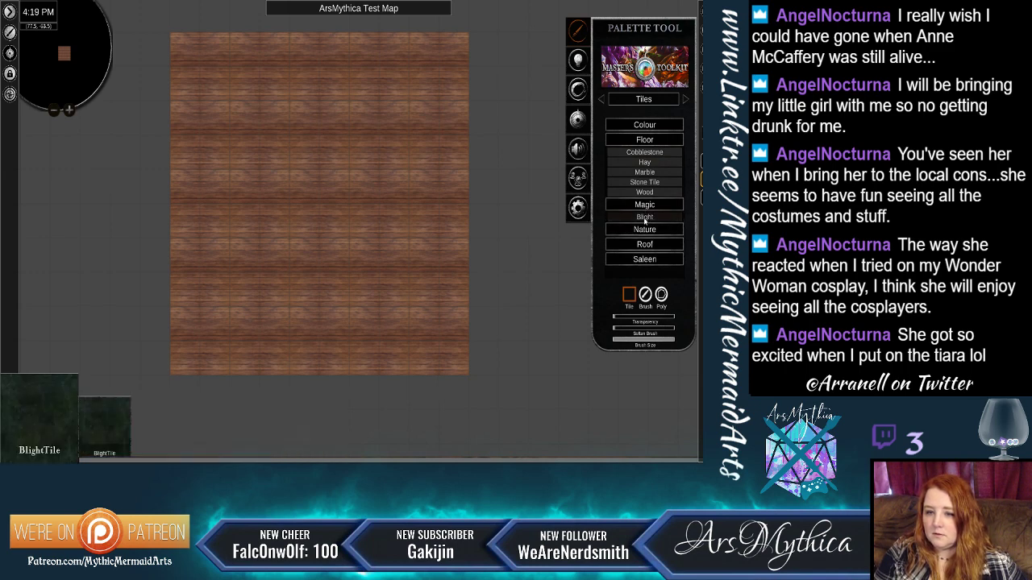
{"action": "left_click", "coordinate": [646, 230]}
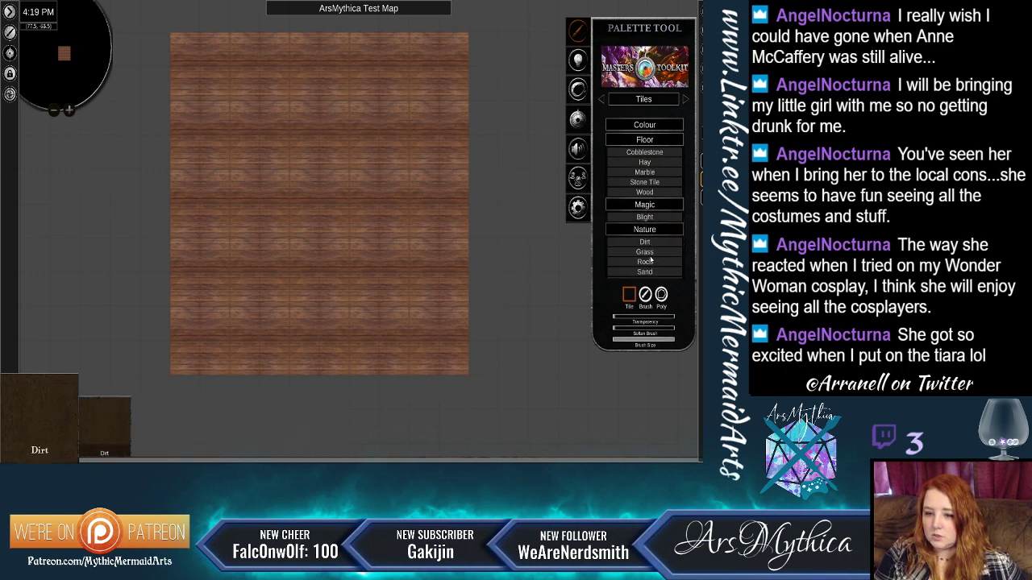
{"action": "left_click", "coordinate": [644, 252]}
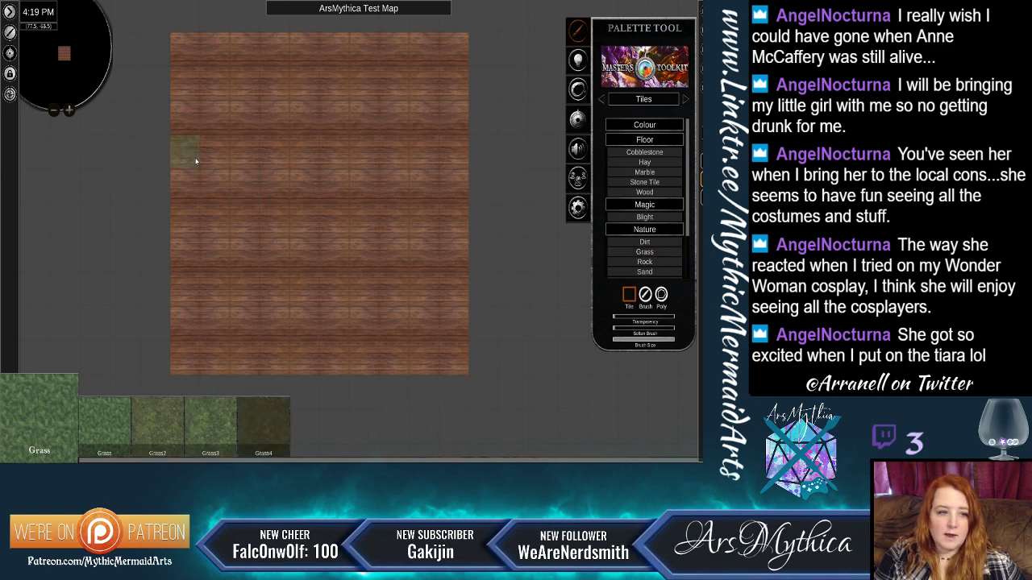
{"action": "mouse_move", "coordinate": [148, 18]}
{"action": "left_mouse_down"}
{"action": "mouse_move", "coordinate": [161, 138]}
{"action": "mouse_move", "coordinate": [151, 303]}
{"action": "mouse_move", "coordinate": [162, 382]}
{"action": "left_mouse_up"}
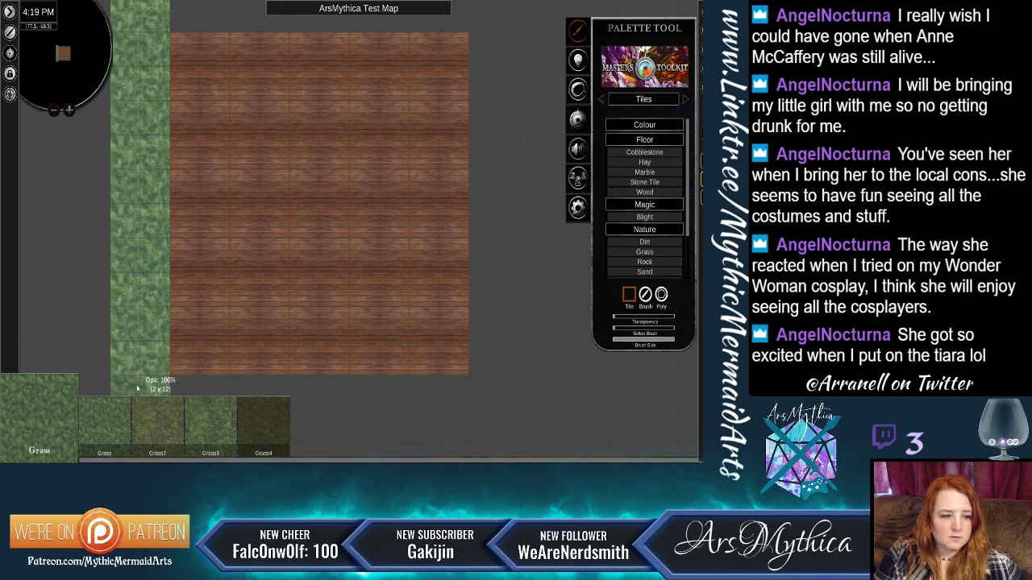
{"action": "scroll", "coordinate": [163, 304], "scroll_direction": "down", "scroll_amount": 1}
{"action": "scroll", "coordinate": [163, 304], "scroll_direction": "down", "scroll_amount": 2}
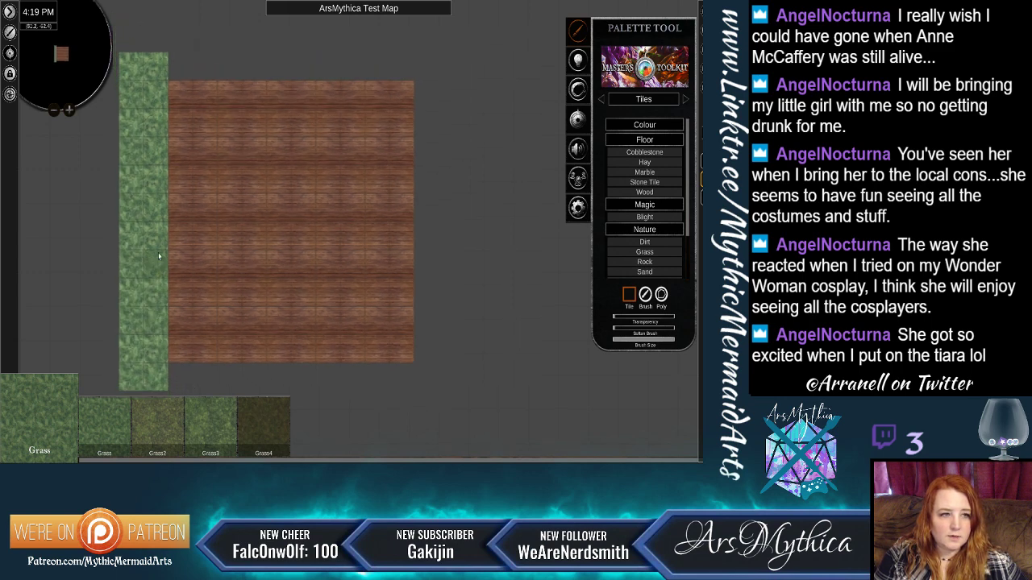
Extend the Grass tiles around the remaining sides of the wooden floor as a border two tiles wide.
{"action": "mouse_move", "coordinate": [133, 40]}
{"action": "left_mouse_down"}
{"action": "mouse_move", "coordinate": [397, 37]}
{"action": "mouse_move", "coordinate": [392, 61]}
{"action": "mouse_move", "coordinate": [407, 50]}
{"action": "mouse_move", "coordinate": [444, 76]}
{"action": "mouse_move", "coordinate": [462, 197]}
{"action": "mouse_move", "coordinate": [448, 392]}
{"action": "left_mouse_up"}
{"action": "scroll", "coordinate": [425, 360], "scroll_direction": "down", "scroll_amount": 2}
{"action": "mouse_move", "coordinate": [174, 391]}
{"action": "left_mouse_down"}
{"action": "mouse_move", "coordinate": [316, 410]}
{"action": "mouse_move", "coordinate": [435, 408]}
{"action": "mouse_move", "coordinate": [406, 379]}
{"action": "left_mouse_up"}
{"action": "scroll", "coordinate": [384, 283], "scroll_direction": "up", "scroll_amount": 2}
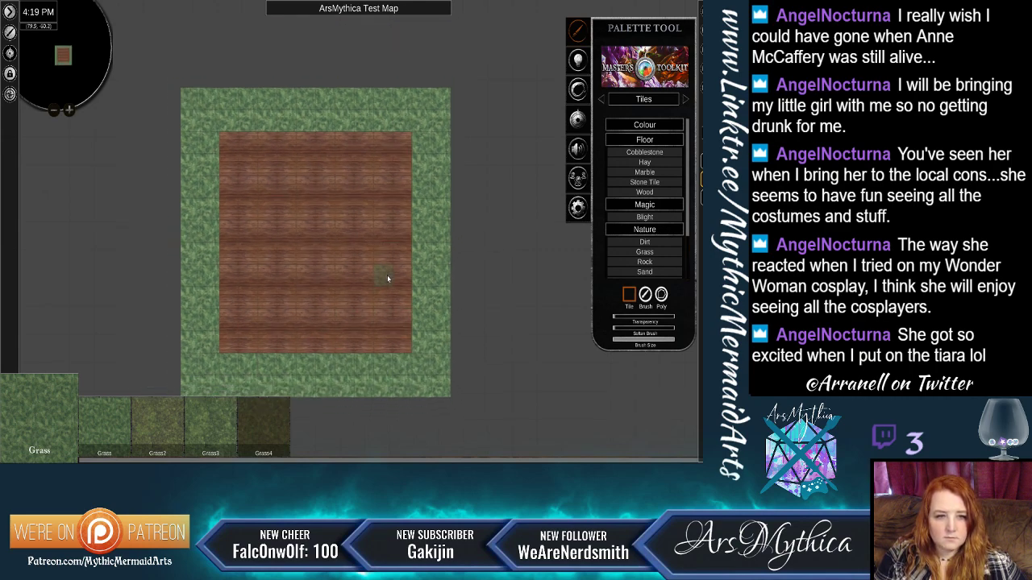
{"action": "scroll", "coordinate": [407, 260], "scroll_direction": "down", "scroll_amount": 1}
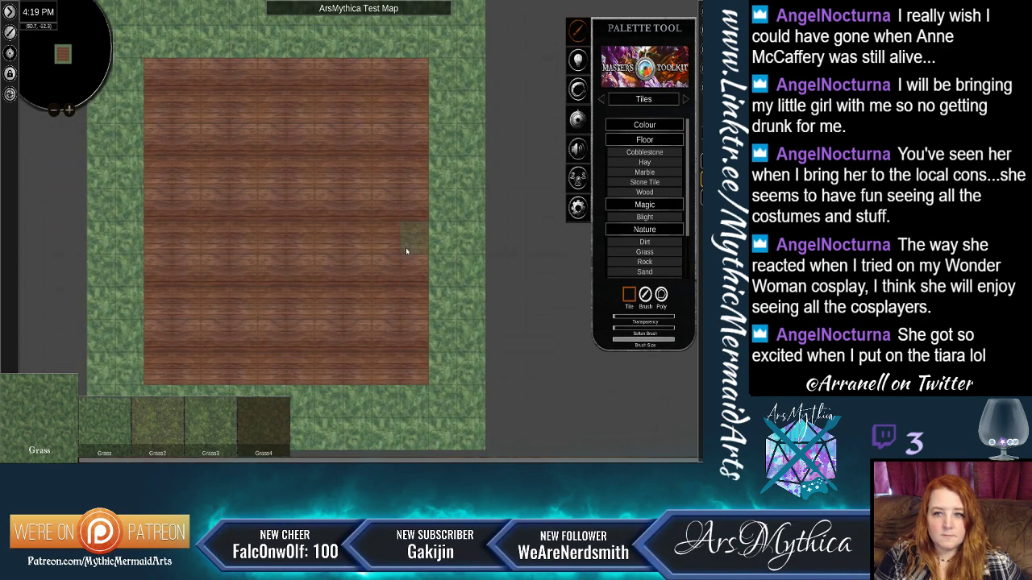
Cover the whole wooden floor area with WoodenRoof tiles on the level above, leaving the grass border uncovered.
{"action": "scroll", "coordinate": [655, 246], "scroll_direction": "down", "scroll_amount": 2}
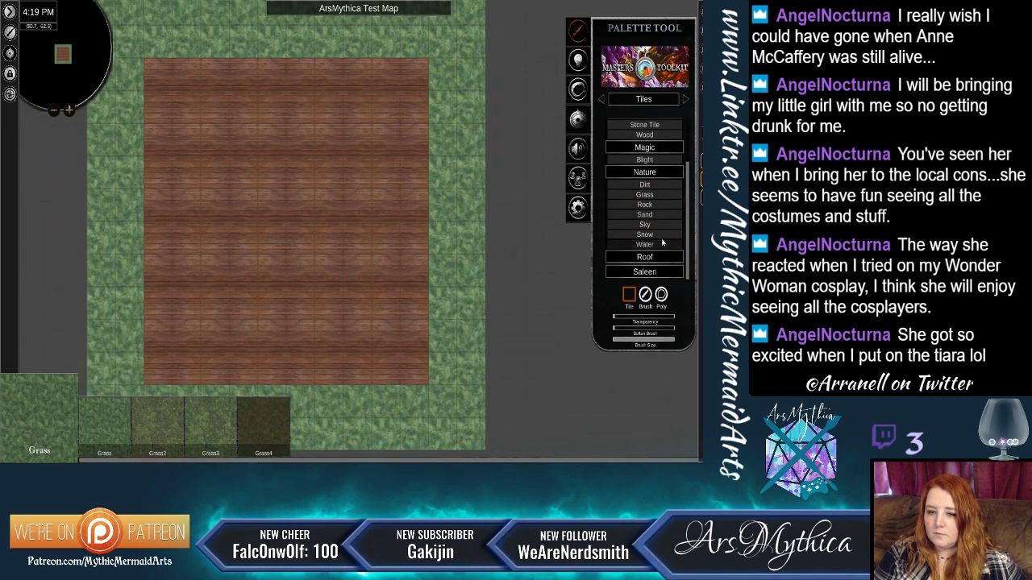
{"action": "left_click", "coordinate": [647, 257]}
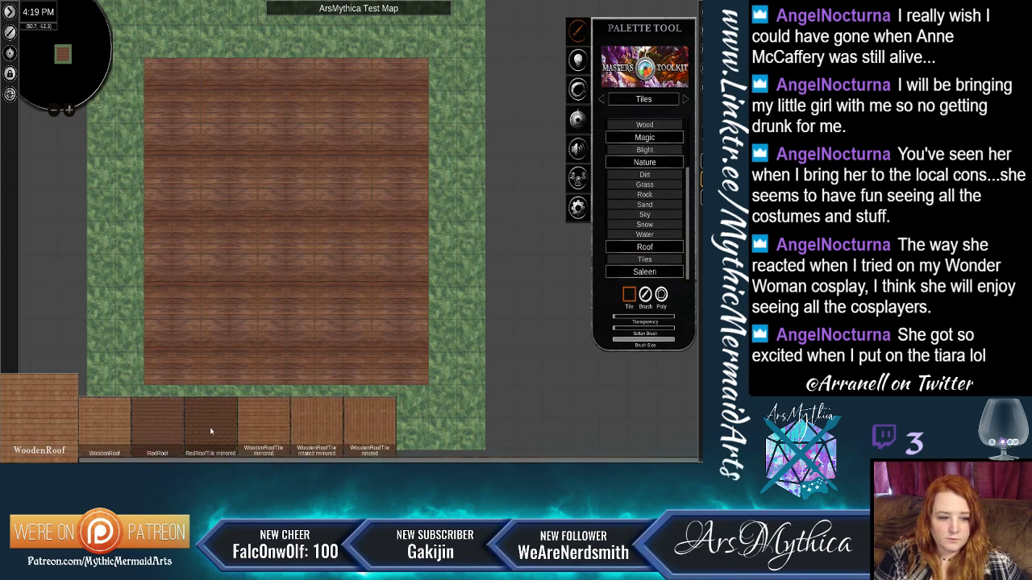
{"action": "left_click", "coordinate": [210, 431]}
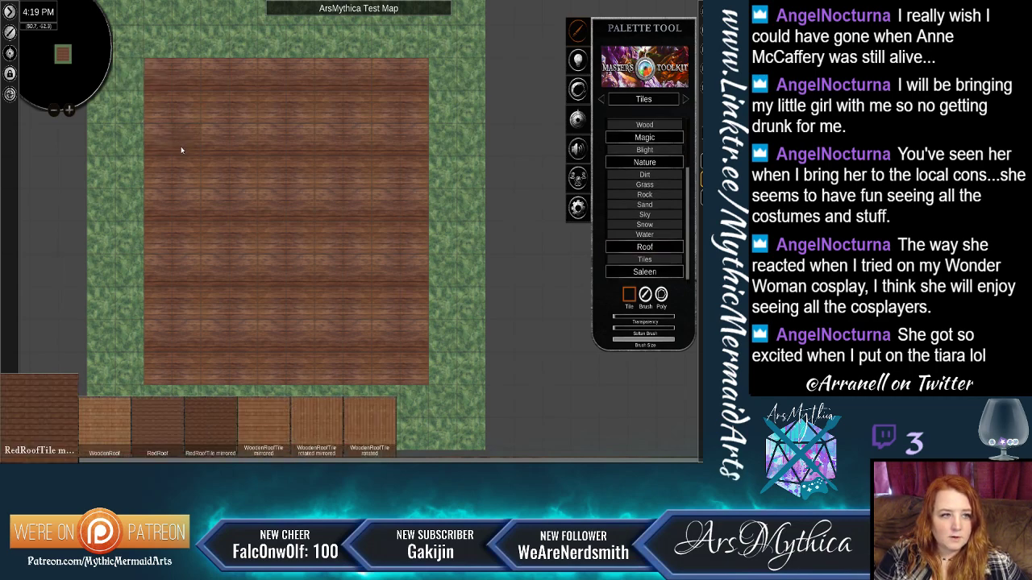
{"action": "left_click", "coordinate": [106, 431]}
{"action": "mouse_move", "coordinate": [166, 76]}
{"action": "left_mouse_down"}
{"action": "mouse_move", "coordinate": [352, 76]}
{"action": "mouse_move", "coordinate": [429, 134]}
{"action": "mouse_move", "coordinate": [419, 364]}
{"action": "left_mouse_up"}
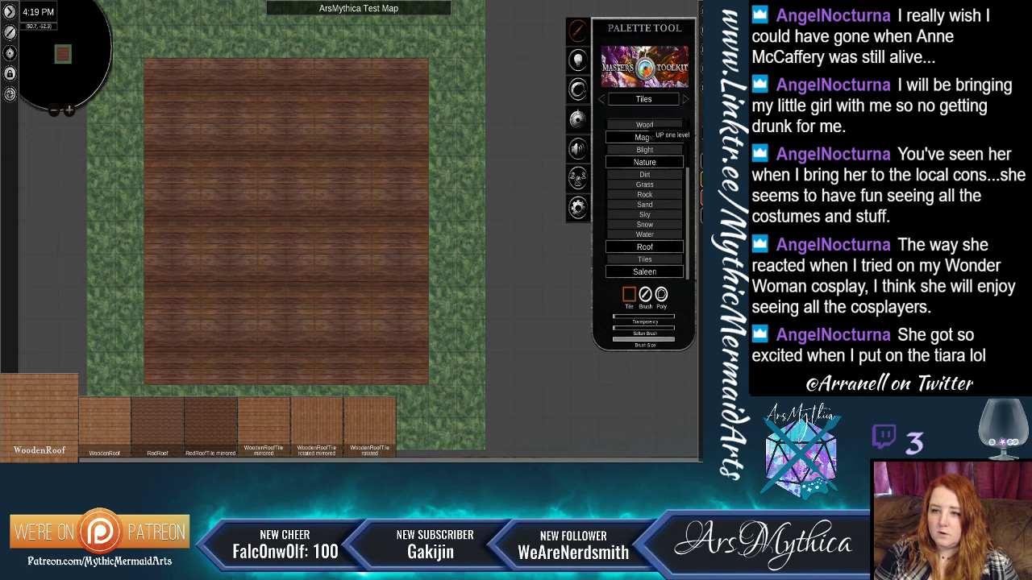
{"action": "mouse_move", "coordinate": [185, 79]}
{"action": "left_mouse_down"}
{"action": "mouse_move", "coordinate": [401, 129]}
{"action": "mouse_move", "coordinate": [416, 366]}
{"action": "left_mouse_up"}
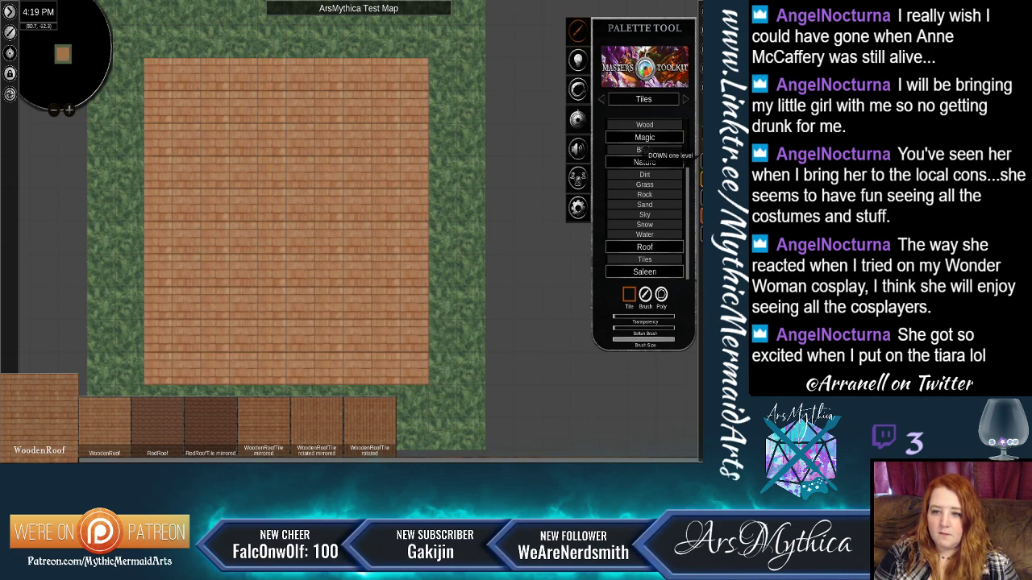
Switch between map levels to compare the building with and without its wooden roof.
{"action": "left_click", "coordinate": [700, 160]}
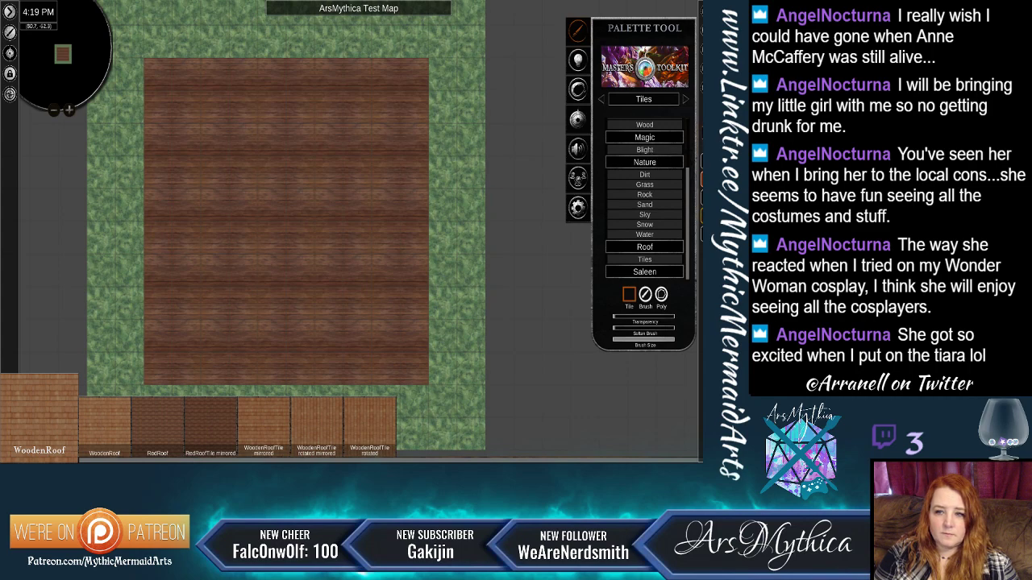
{"action": "left_click", "coordinate": [702, 179]}
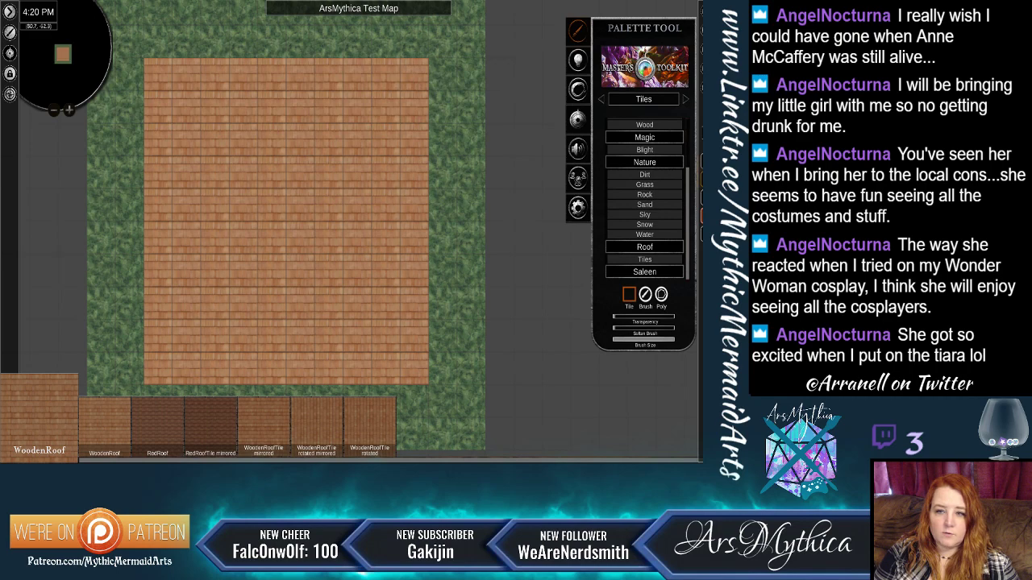
Return to the wooden floor level and examine the Saleen tile sets, including Cave, Checkered, Lava, Wood Parquet and Wood Plank Floors.
{"action": "left_click", "coordinate": [701, 179]}
{"action": "left_click", "coordinate": [701, 197]}
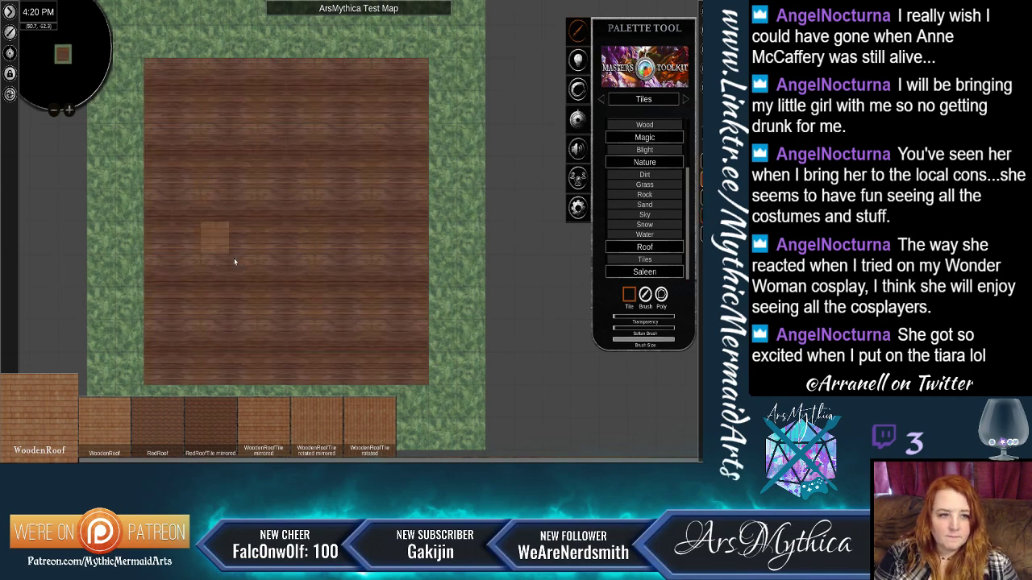
{"action": "left_click", "coordinate": [657, 274]}
{"action": "scroll", "coordinate": [645, 241], "scroll_direction": "down", "scroll_amount": 3}
{"action": "scroll", "coordinate": [641, 234], "scroll_direction": "down", "scroll_amount": 2}
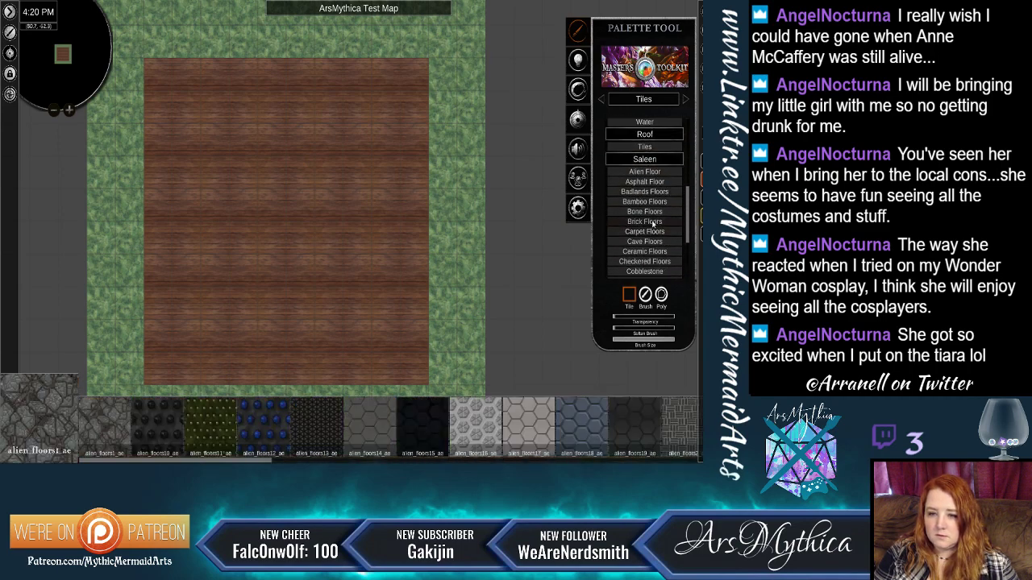
{"action": "scroll", "coordinate": [688, 216], "scroll_direction": "down", "scroll_amount": 5}
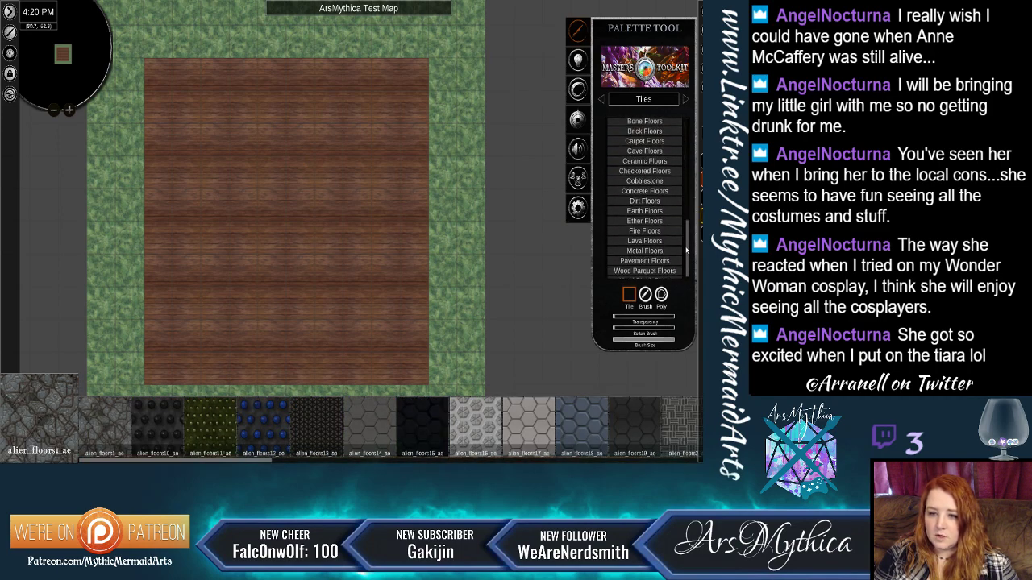
{"action": "left_click", "coordinate": [643, 146]}
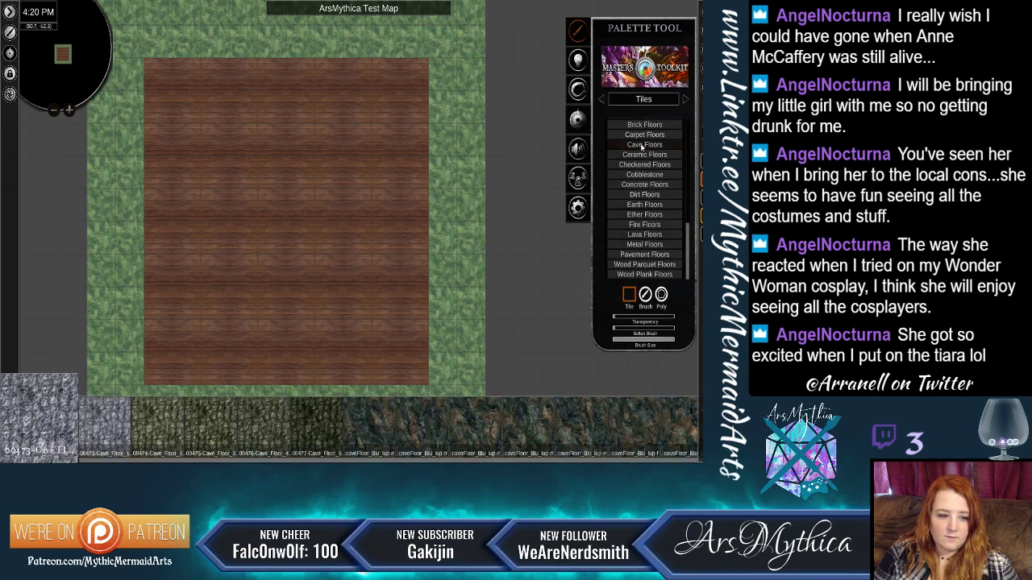
{"action": "left_click", "coordinate": [641, 165]}
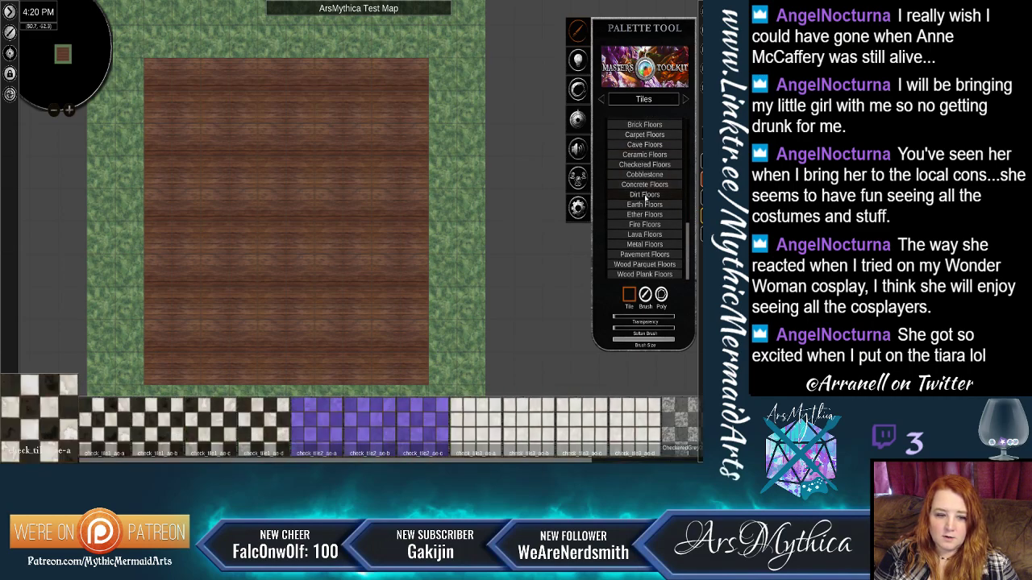
{"action": "left_click", "coordinate": [645, 255]}
{"action": "left_click", "coordinate": [642, 234]}
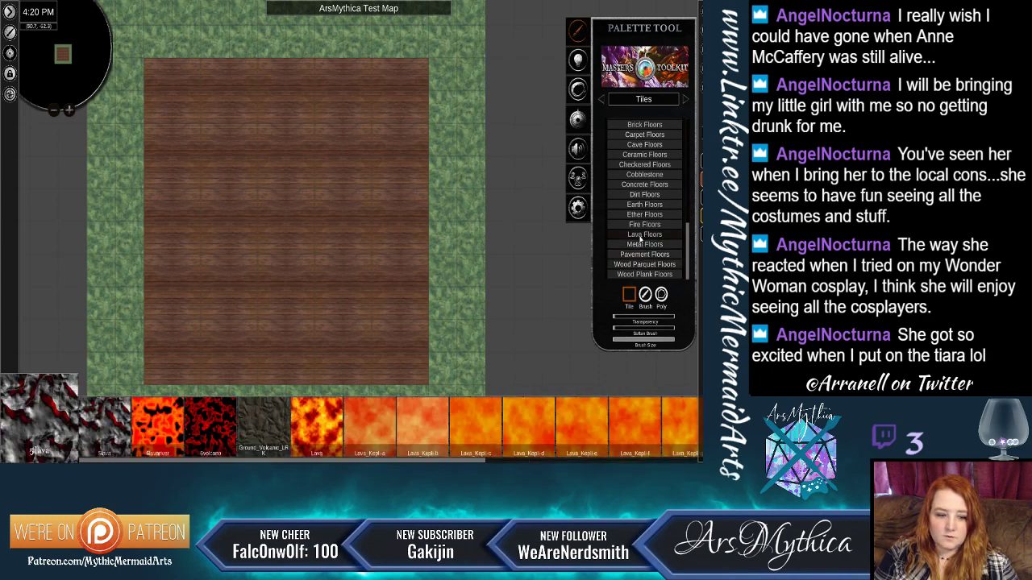
{"action": "left_click", "coordinate": [645, 275]}
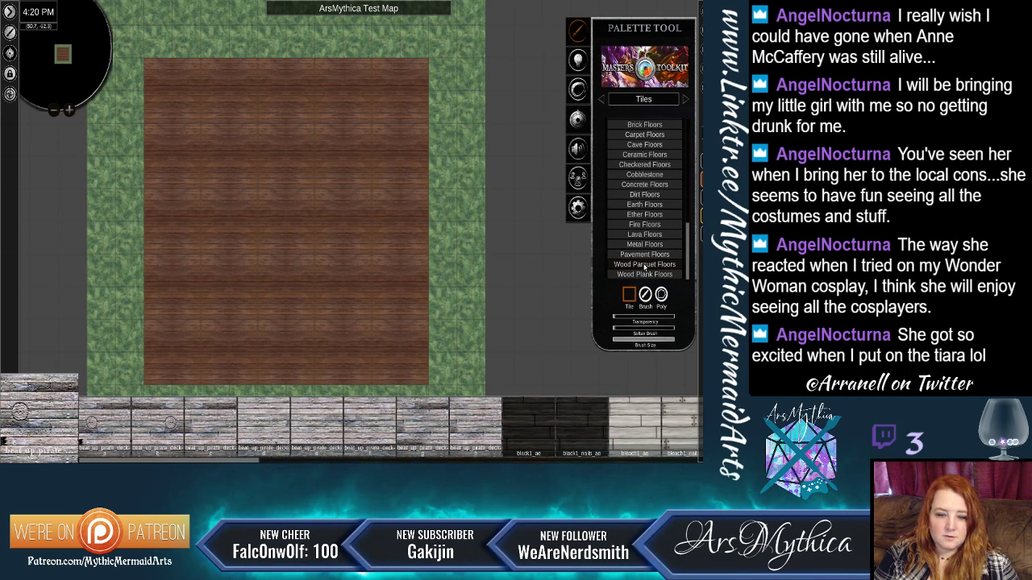
{"action": "left_click", "coordinate": [644, 266]}
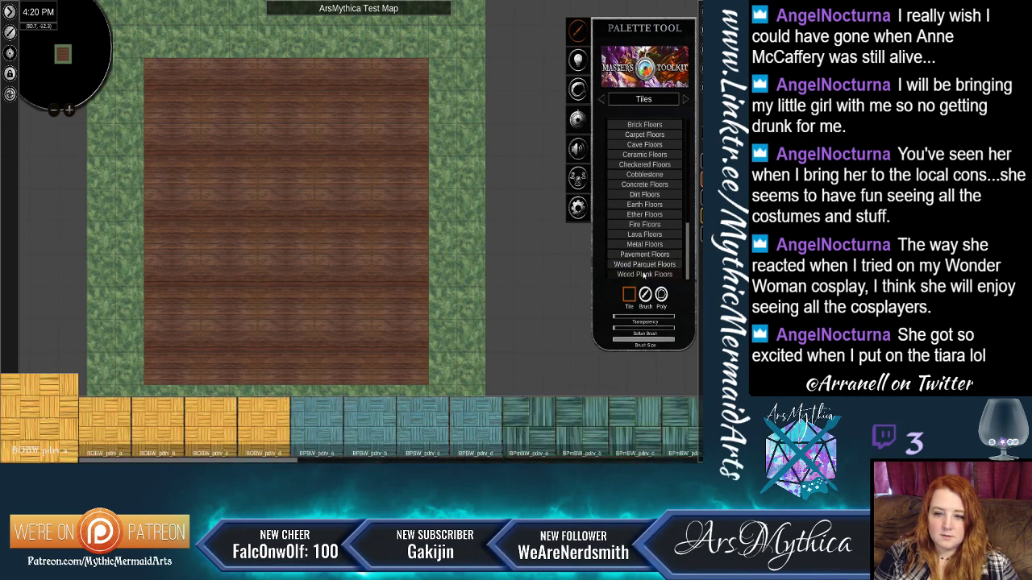
{"action": "left_click", "coordinate": [641, 275]}
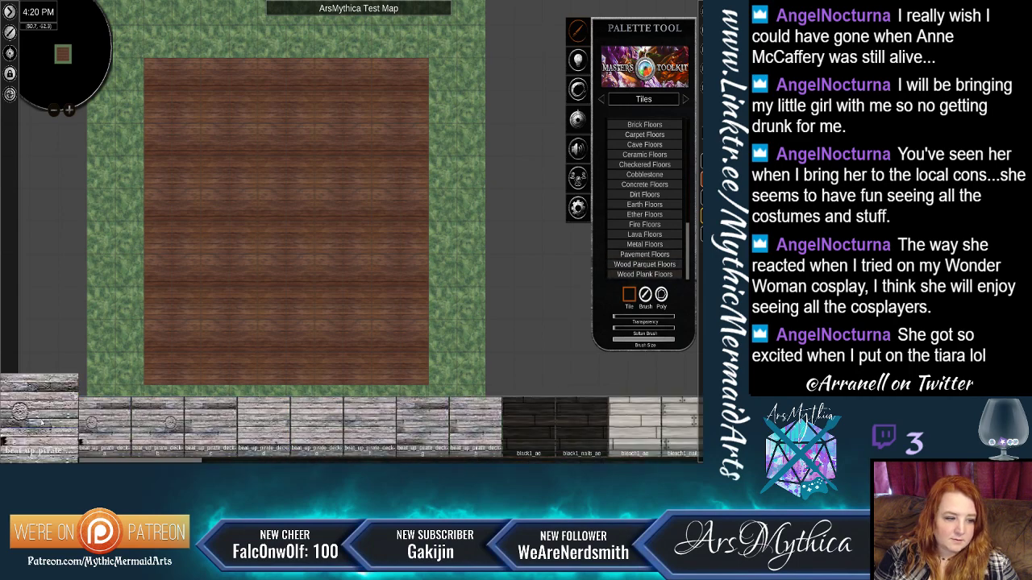
Try a beat-up pirate deck tile near the floor's northwest corner and a 3 x 2 concrete-g patch in its southeast corner, undoing both.
{"action": "left_click_drag", "start_coordinate": [156, 63], "coordinate": [171, 79]}
{"action": "key", "text": "ctrl+z"}
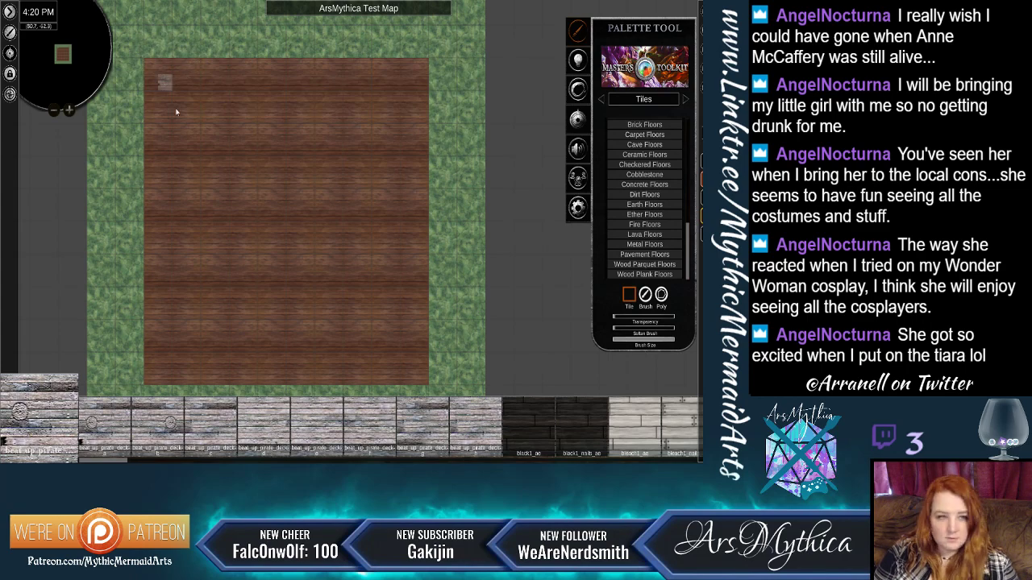
{"action": "left_click", "coordinate": [669, 184]}
{"action": "left_click", "coordinate": [483, 429]}
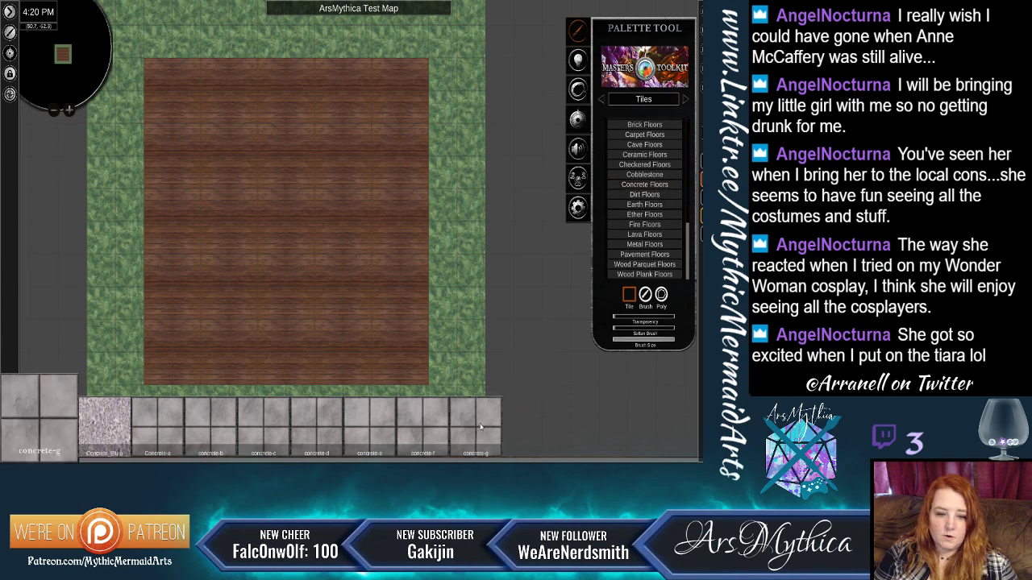
{"action": "left_click_drag", "start_coordinate": [376, 358], "coordinate": [365, 337]}
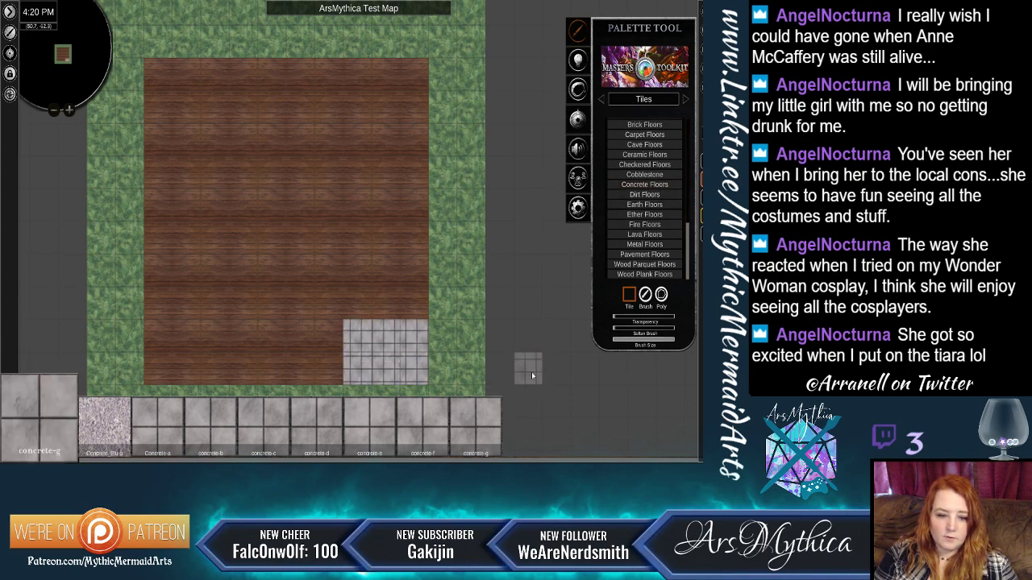
{"action": "key", "text": "ctrl+z"}
Try a 1 x 5 strip of floor_3_ae metal tiles down the middle of the wooden floor, and undo it.
{"action": "left_click", "coordinate": [643, 245]}
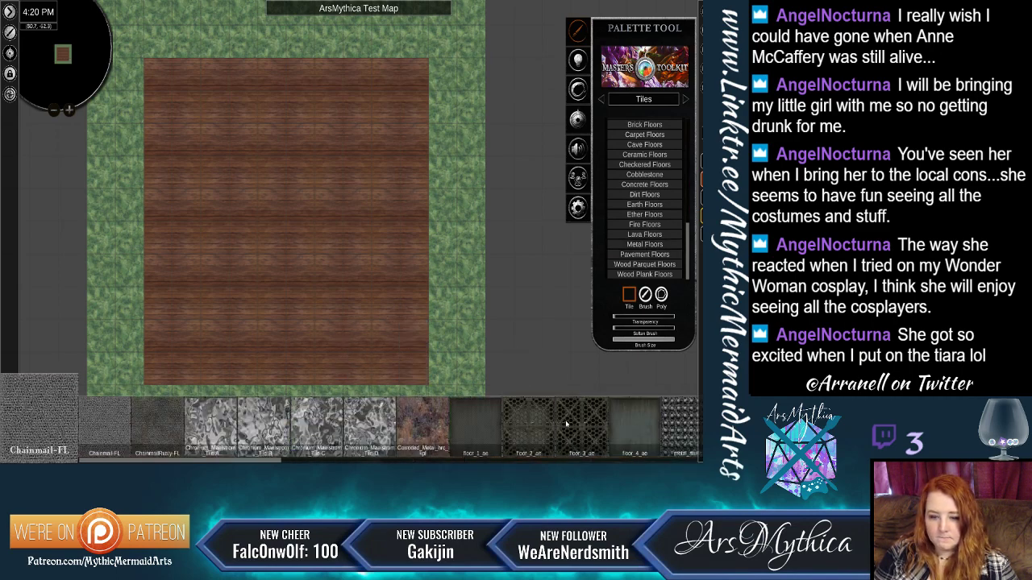
{"action": "left_click", "coordinate": [578, 415]}
{"action": "left_click_drag", "start_coordinate": [291, 172], "coordinate": [303, 287]}
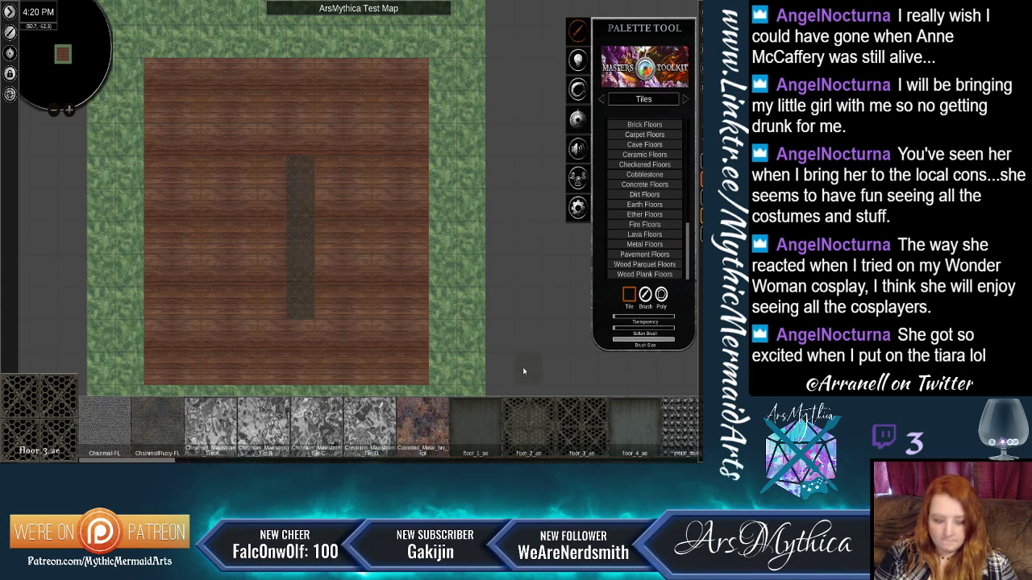
{"action": "key", "text": "ctrl+z"}
Try a patch of Dirt Blu-a tiles just east of the grass border, and undo it.
{"action": "left_click", "coordinate": [637, 195]}
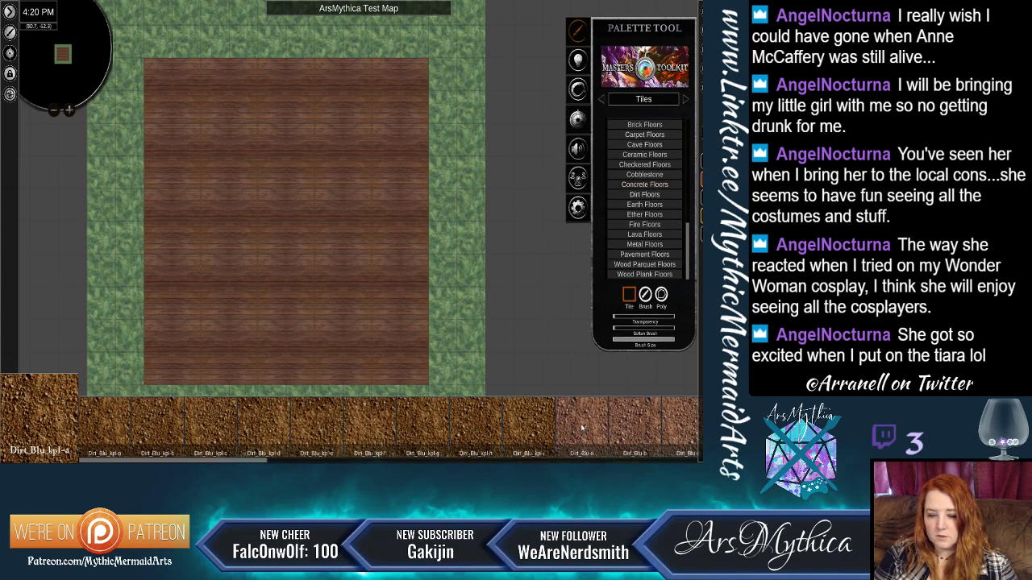
{"action": "mouse_move", "coordinate": [497, 5]}
{"action": "left_mouse_down"}
{"action": "mouse_move", "coordinate": [532, 121]}
{"action": "mouse_move", "coordinate": [543, 333]}
{"action": "left_mouse_up"}
{"action": "key", "text": "ctrl+z"}
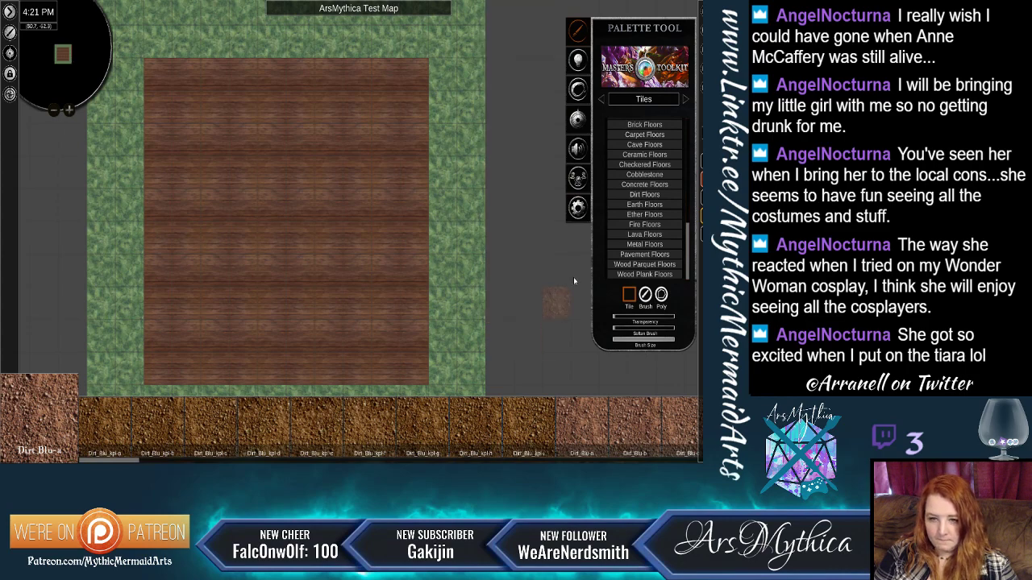
Preview the fire tiles, try a one-tile-wide strip of Lava tiles along the grass border's east side, and undo the strip.
{"action": "left_click", "coordinate": [647, 234]}
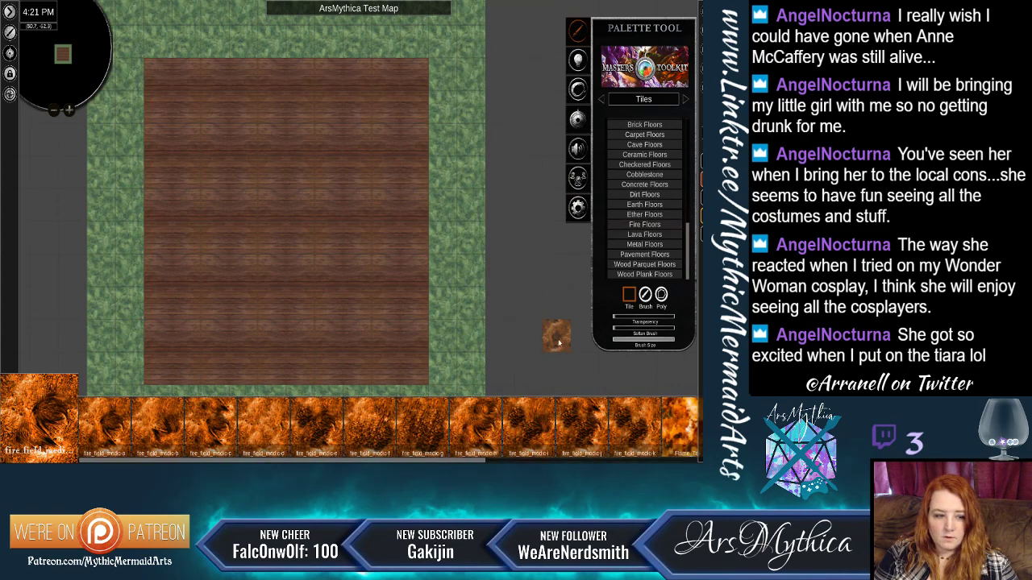
{"action": "left_click", "coordinate": [642, 234]}
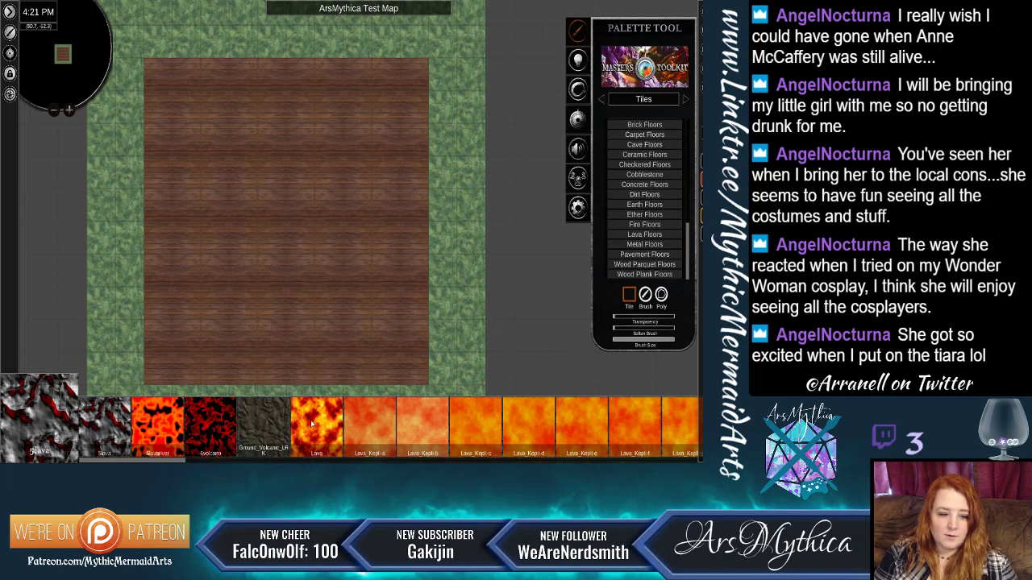
{"action": "left_click", "coordinate": [314, 424]}
{"action": "mouse_move", "coordinate": [505, 29]}
{"action": "left_mouse_down"}
{"action": "mouse_move", "coordinate": [513, 391]}
{"action": "mouse_move", "coordinate": [519, 343]}
{"action": "mouse_move", "coordinate": [504, 229]}
{"action": "left_mouse_up"}
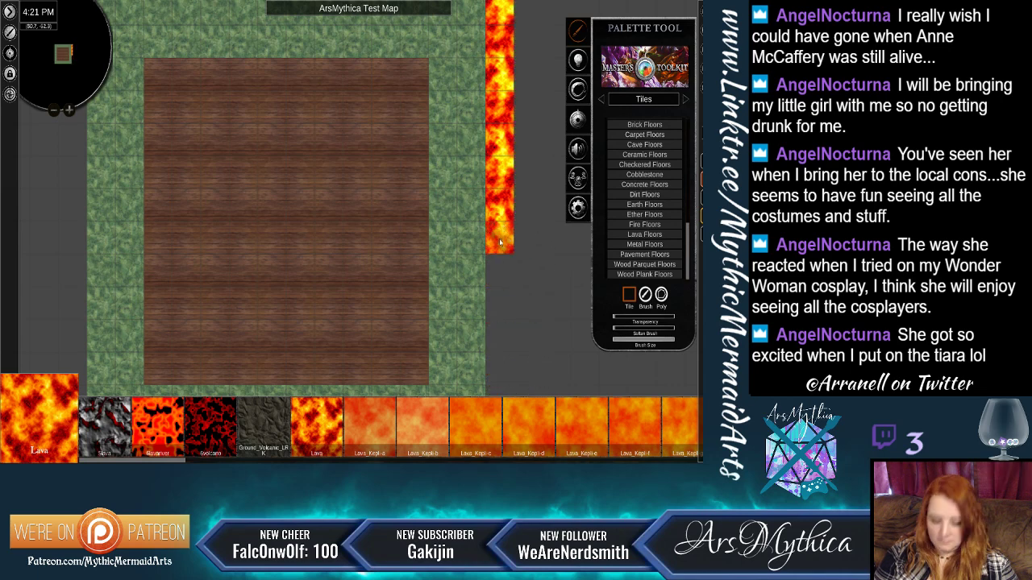
{"action": "key", "text": "ctrl+z"}
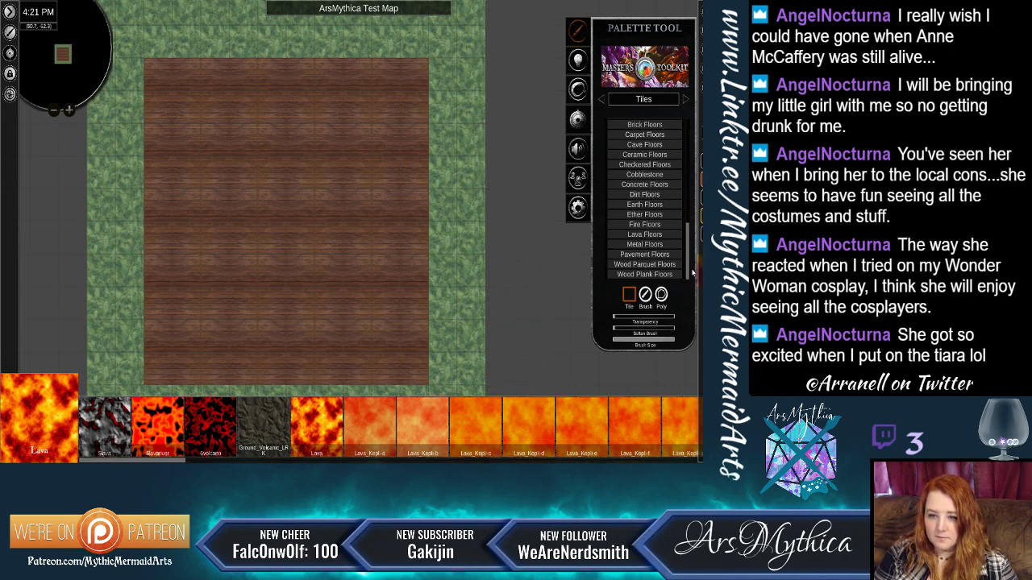
Look through the Structures objects, including the available doors and trapdoors.
{"action": "left_click", "coordinate": [634, 99]}
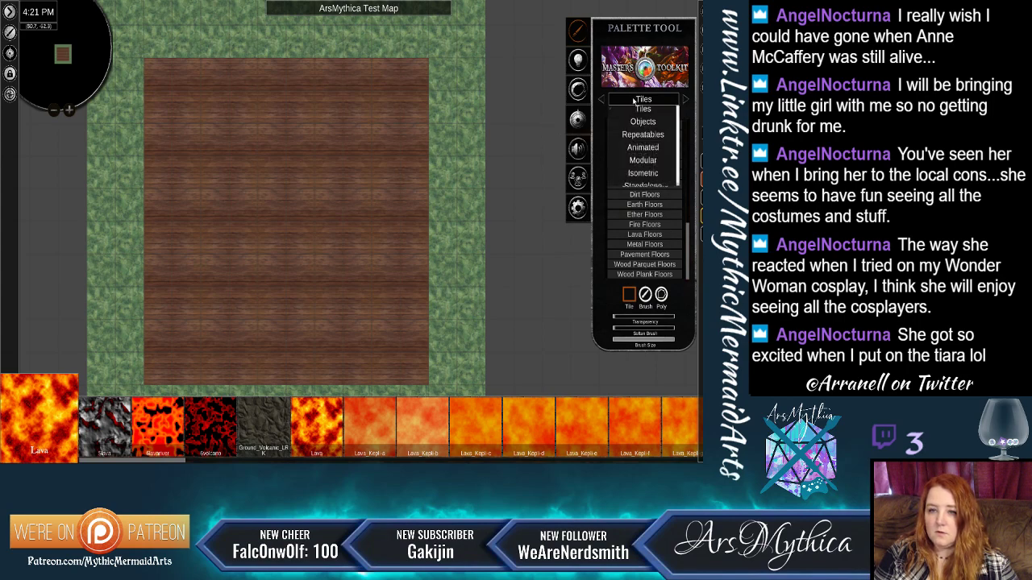
{"action": "left_click", "coordinate": [642, 121]}
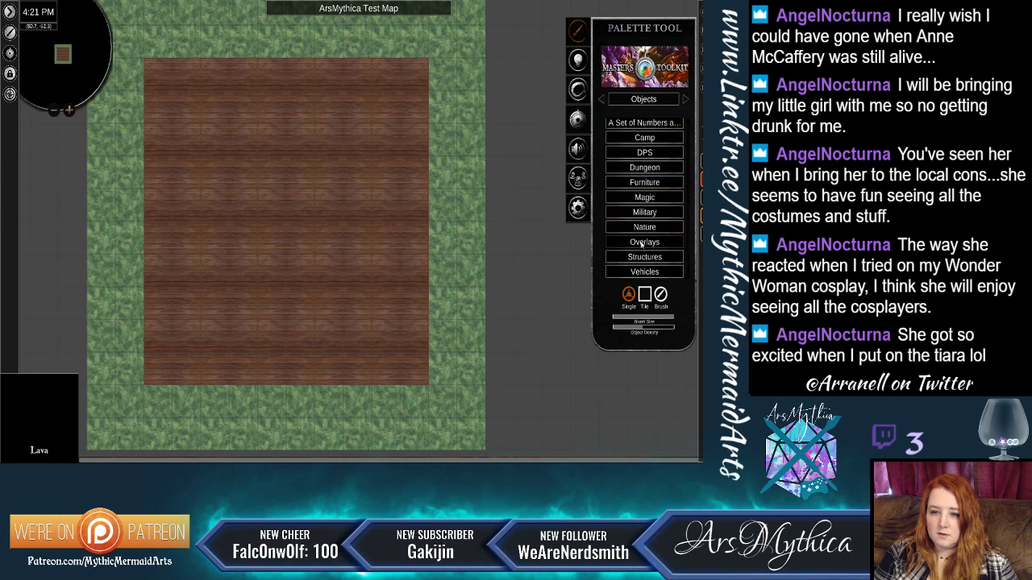
{"action": "left_click", "coordinate": [642, 257]}
{"action": "scroll", "coordinate": [657, 241], "scroll_direction": "down", "scroll_amount": 3}
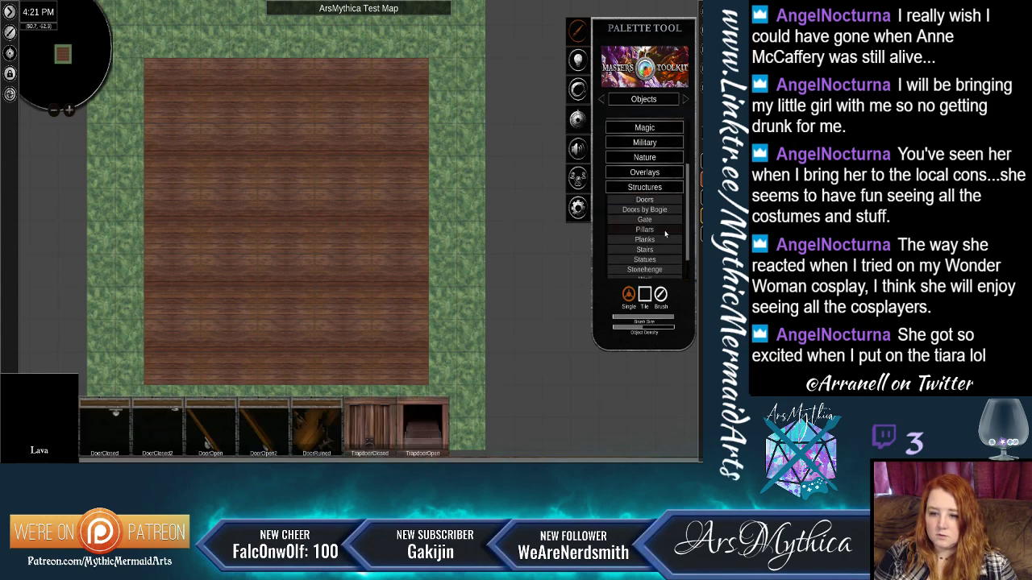
{"action": "scroll", "coordinate": [655, 226], "scroll_direction": "up", "scroll_amount": 4}
Enclose the wooden floor with straight Wood walls from the repeatable wall set, drawn along all four edges.
{"action": "left_click", "coordinate": [643, 99]}
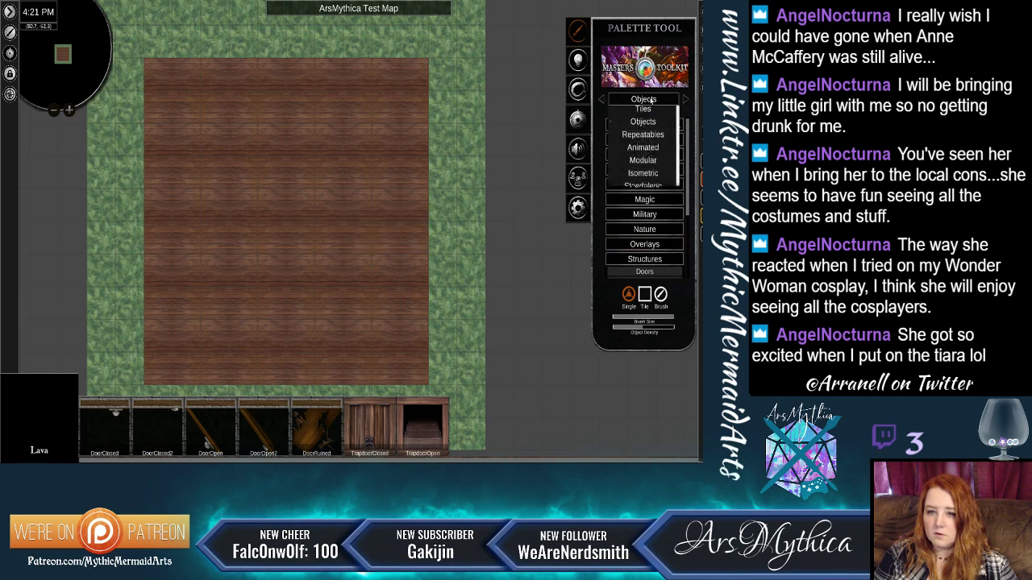
{"action": "left_click", "coordinate": [643, 134]}
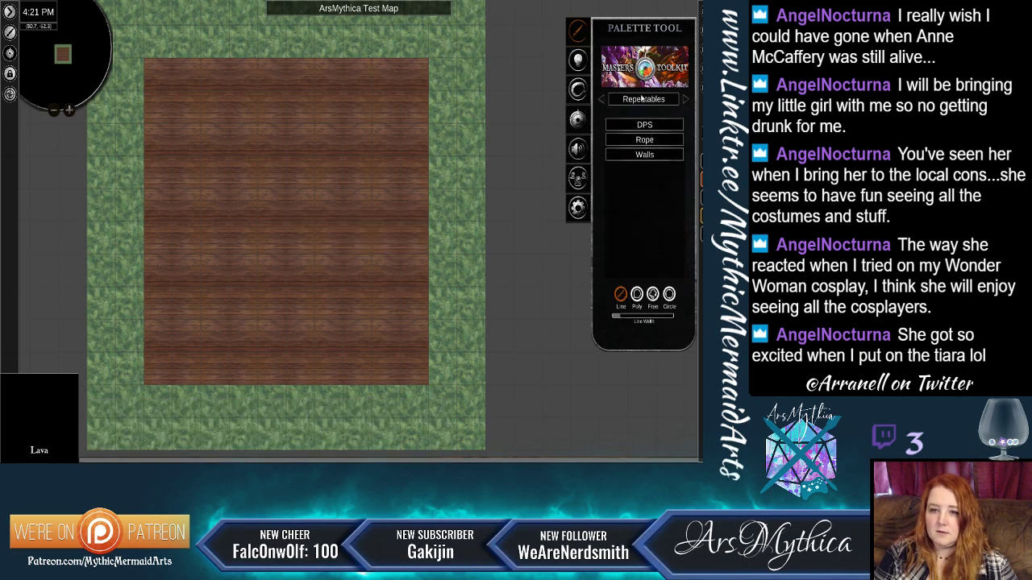
{"action": "left_click", "coordinate": [643, 100]}
{"action": "left_click", "coordinate": [646, 136]}
{"action": "left_click", "coordinate": [646, 154]}
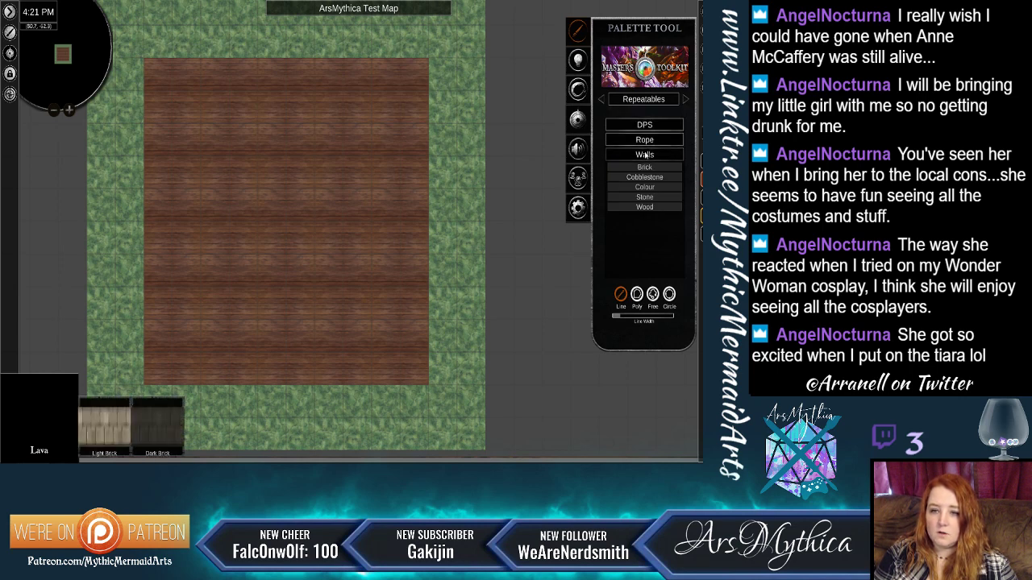
{"action": "left_click", "coordinate": [643, 209]}
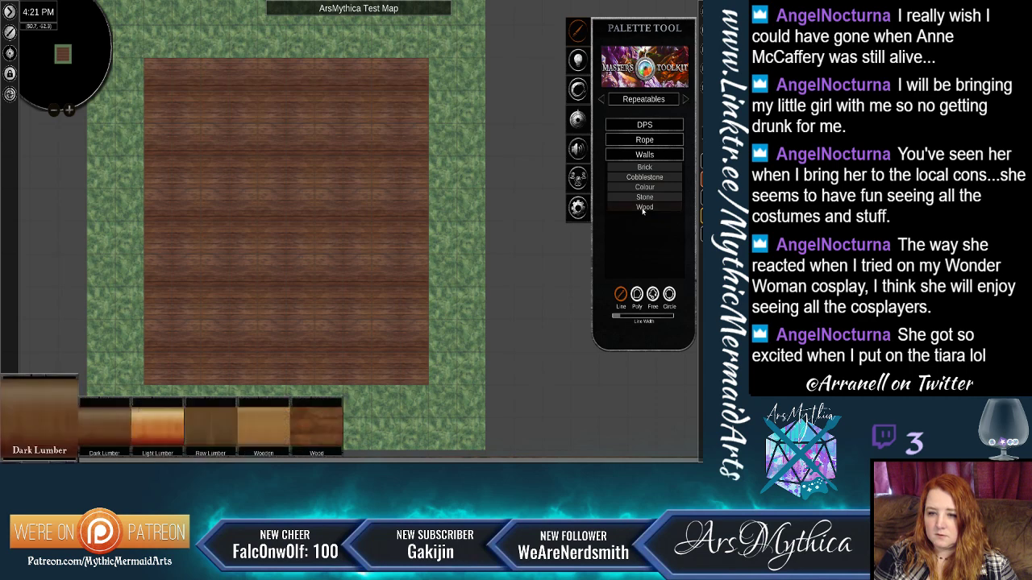
{"action": "left_click", "coordinate": [312, 433]}
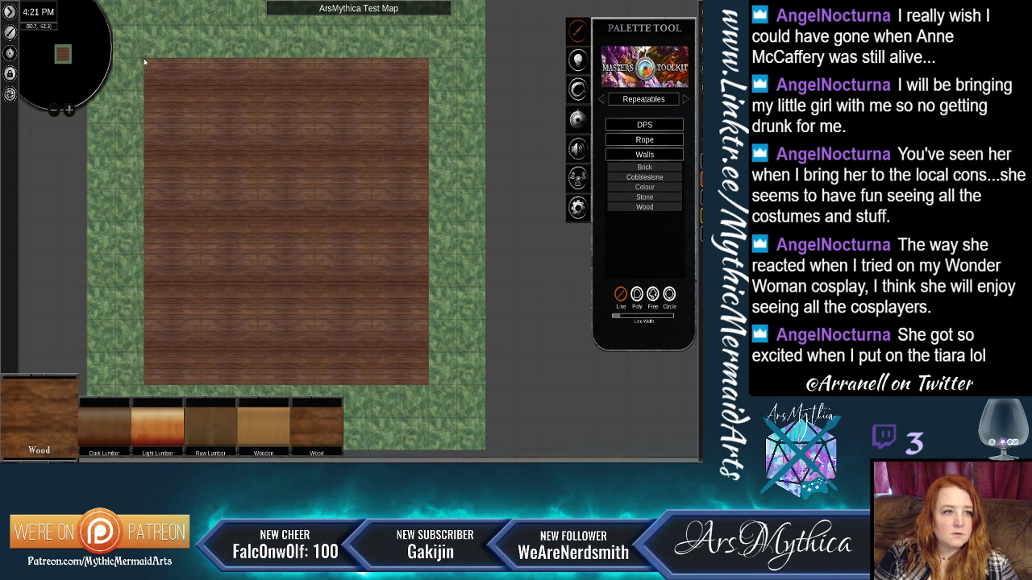
{"action": "left_click_drag", "start_coordinate": [144, 58], "coordinate": [172, 55]}
{"action": "left_click_drag", "start_coordinate": [329, 51], "coordinate": [427, 61]}
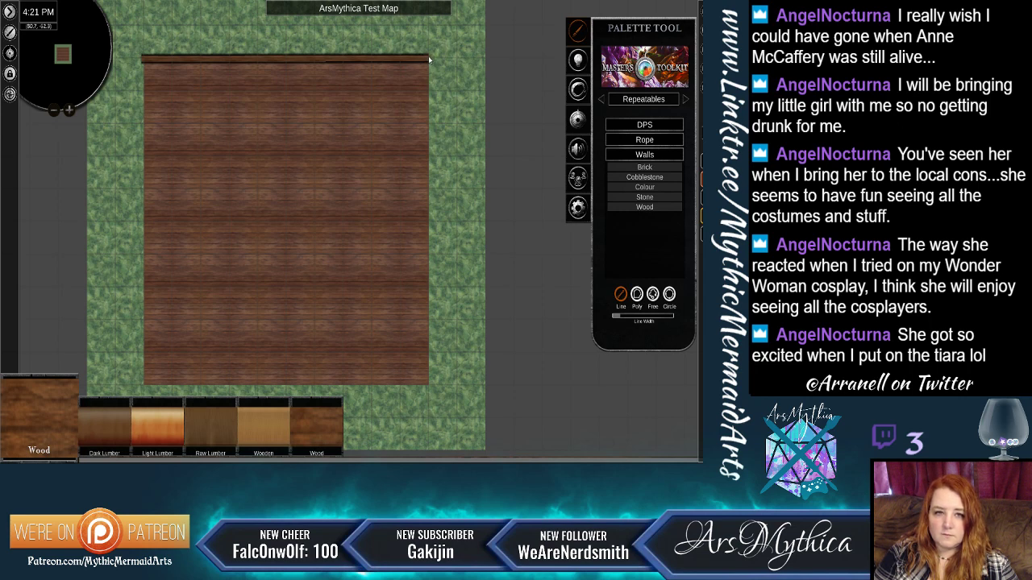
{"action": "left_click_drag", "start_coordinate": [428, 61], "coordinate": [430, 385]}
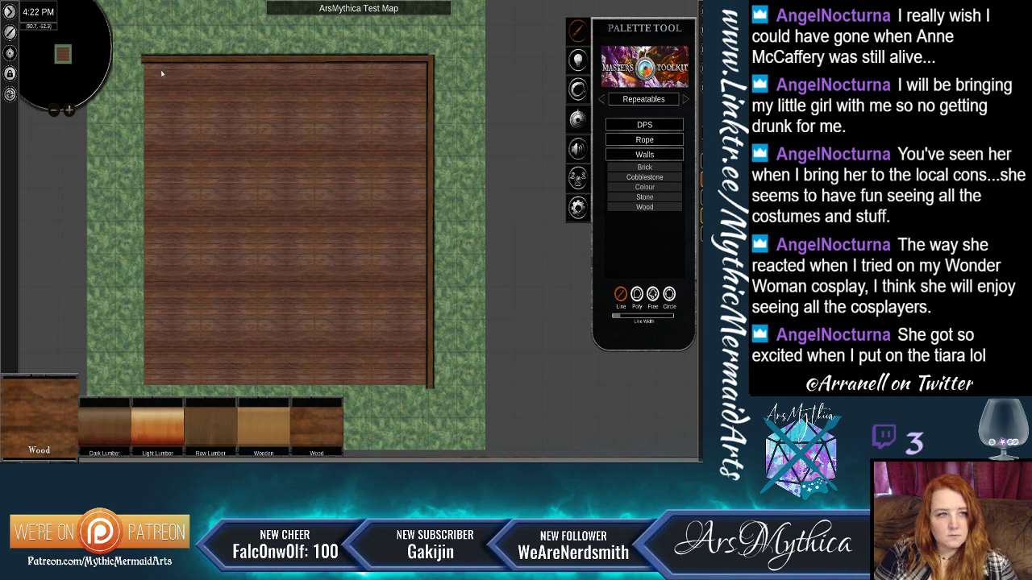
{"action": "left_click_drag", "start_coordinate": [139, 86], "coordinate": [432, 391]}
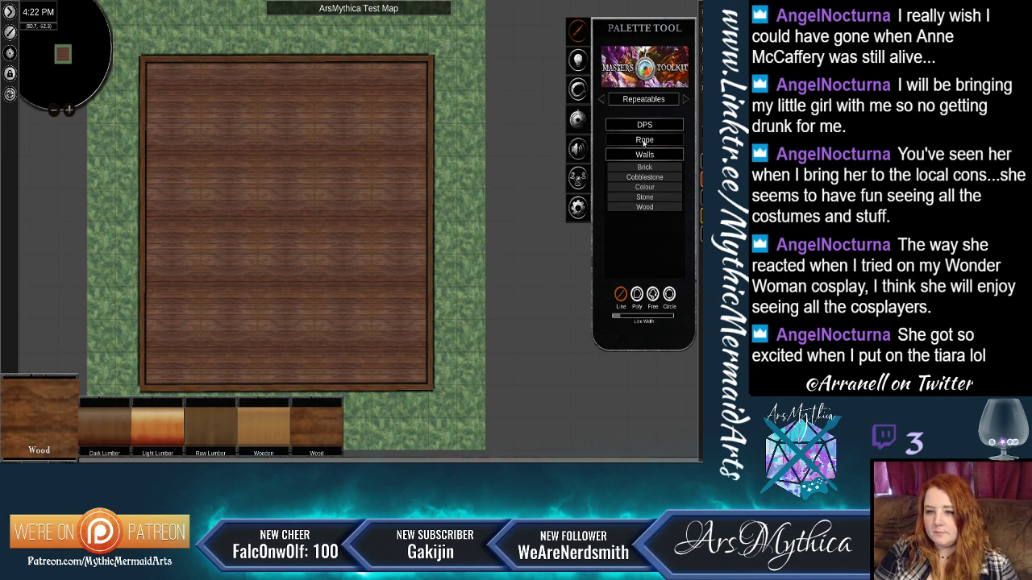
Switch to the Doors set of the Structures objects and preview DoorClosed, DoorOpen and DoorClosed2.
{"action": "left_click", "coordinate": [645, 99]}
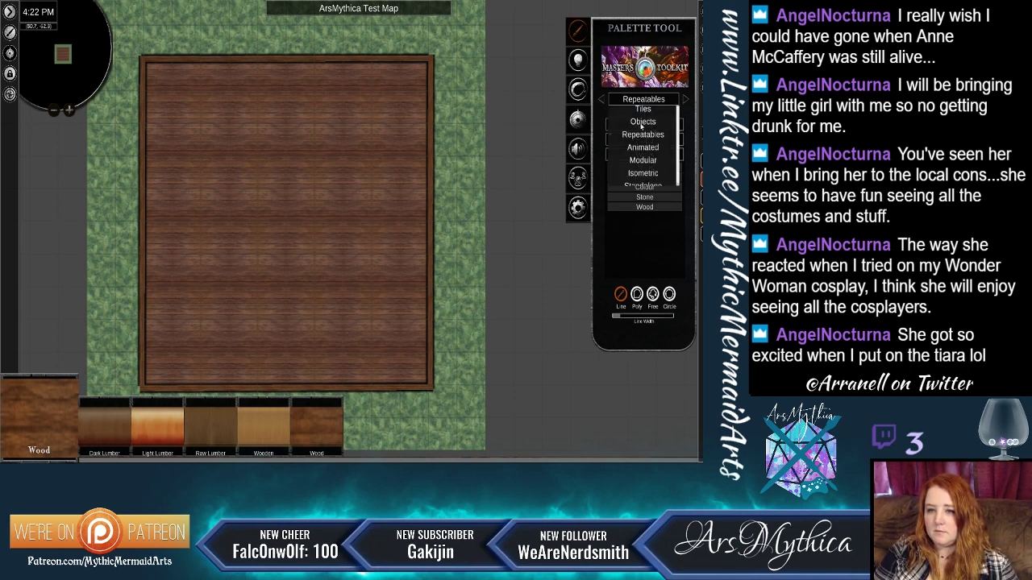
{"action": "left_click", "coordinate": [642, 121]}
{"action": "left_click", "coordinate": [644, 259]}
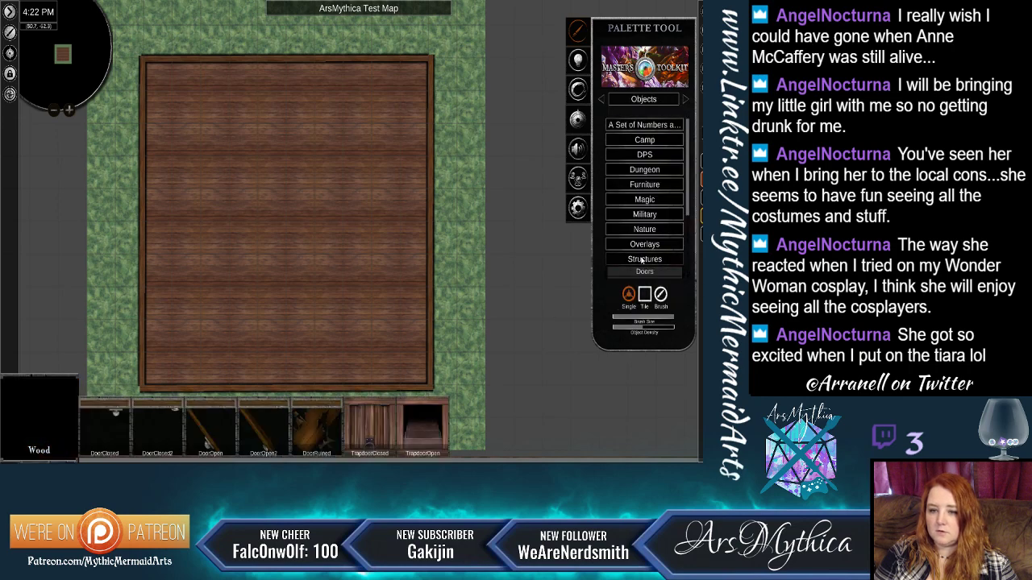
{"action": "scroll", "coordinate": [645, 242], "scroll_direction": "down", "scroll_amount": 5}
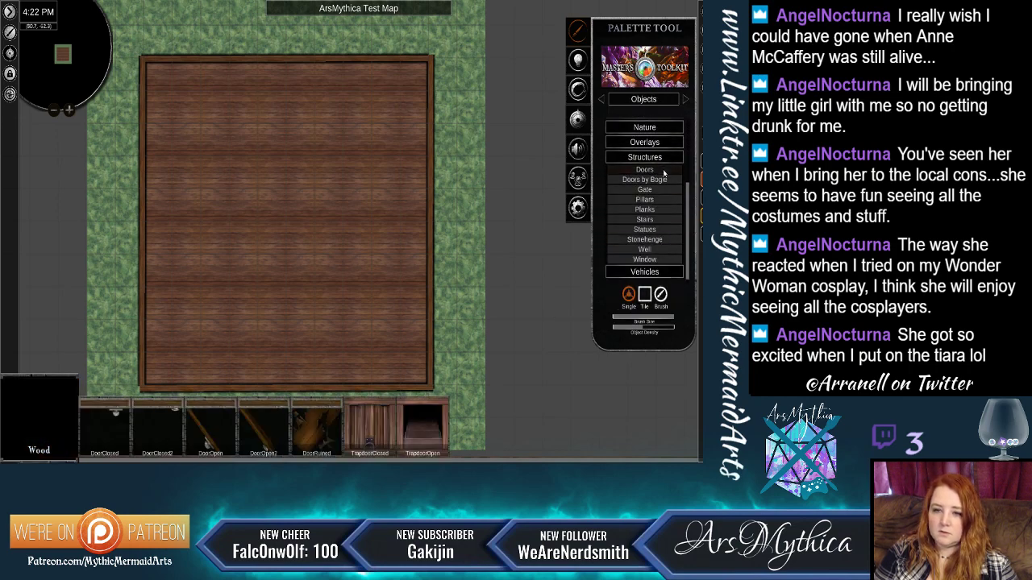
{"action": "left_click", "coordinate": [664, 170]}
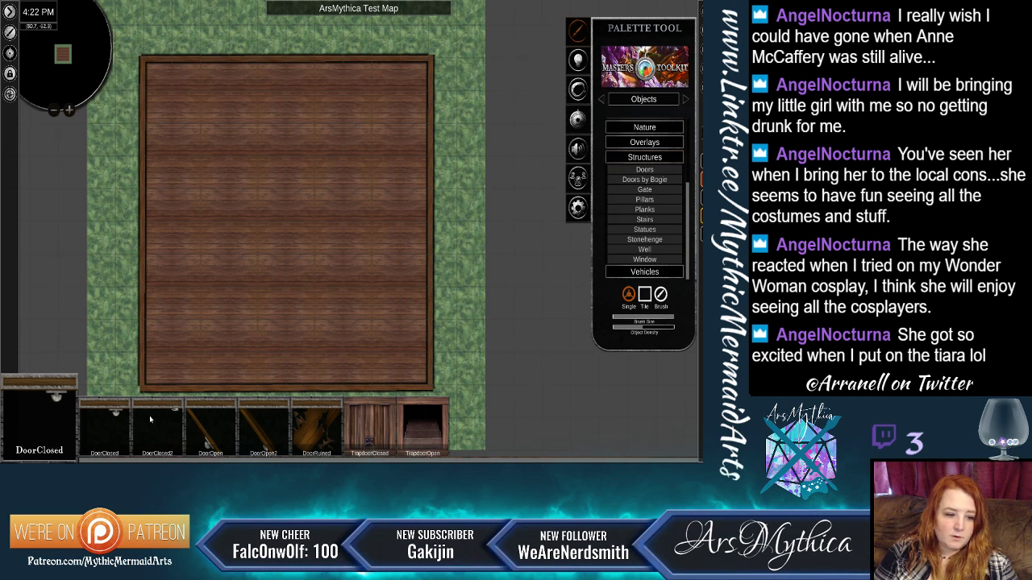
{"action": "left_click", "coordinate": [203, 413]}
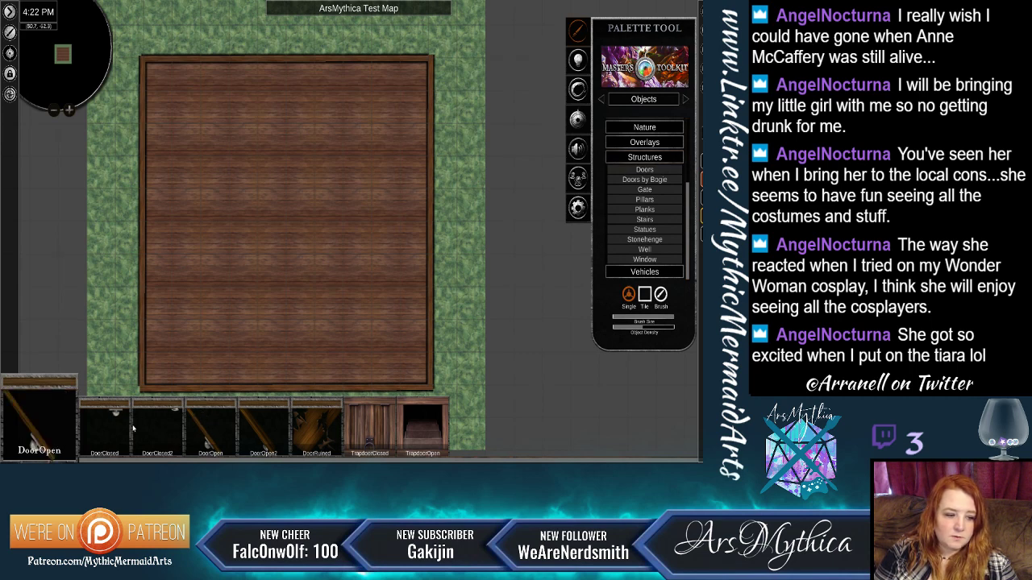
{"action": "left_click", "coordinate": [118, 423]}
{"action": "left_click", "coordinate": [147, 416]}
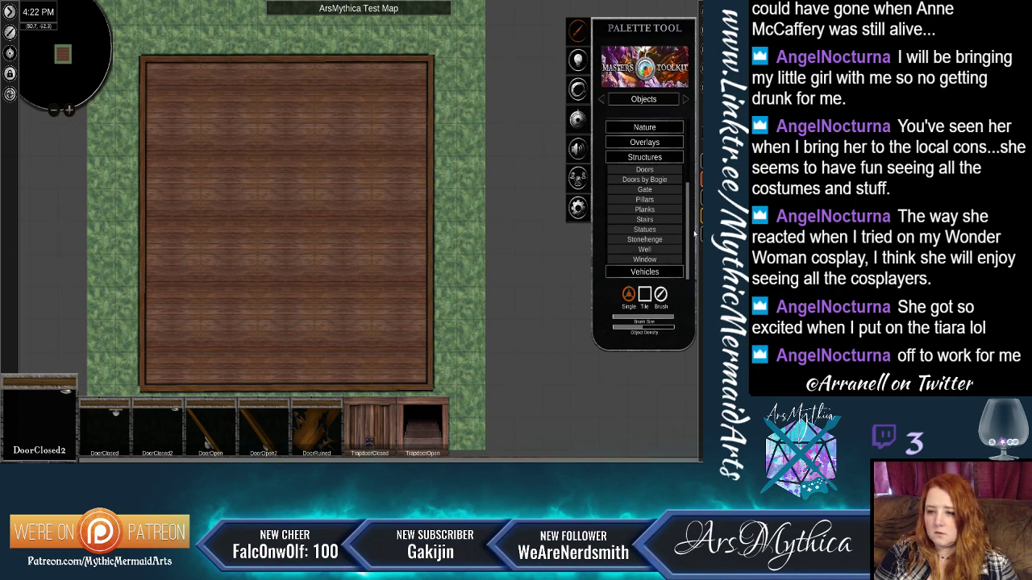
Examine the display settings for the GM and secondary screens, and return to the test map.
{"action": "left_click", "coordinate": [577, 207]}
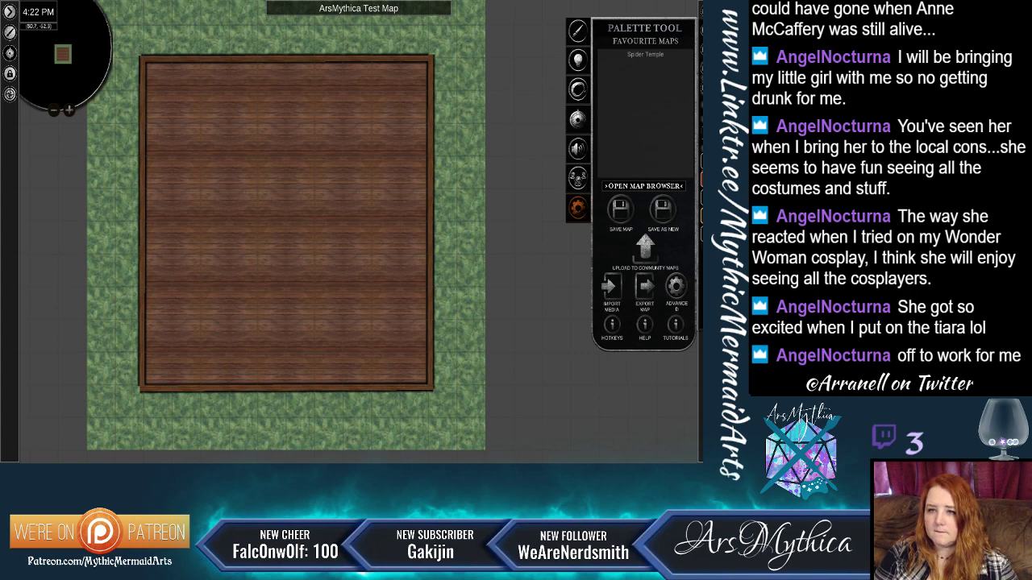
{"action": "left_click", "coordinate": [674, 11]}
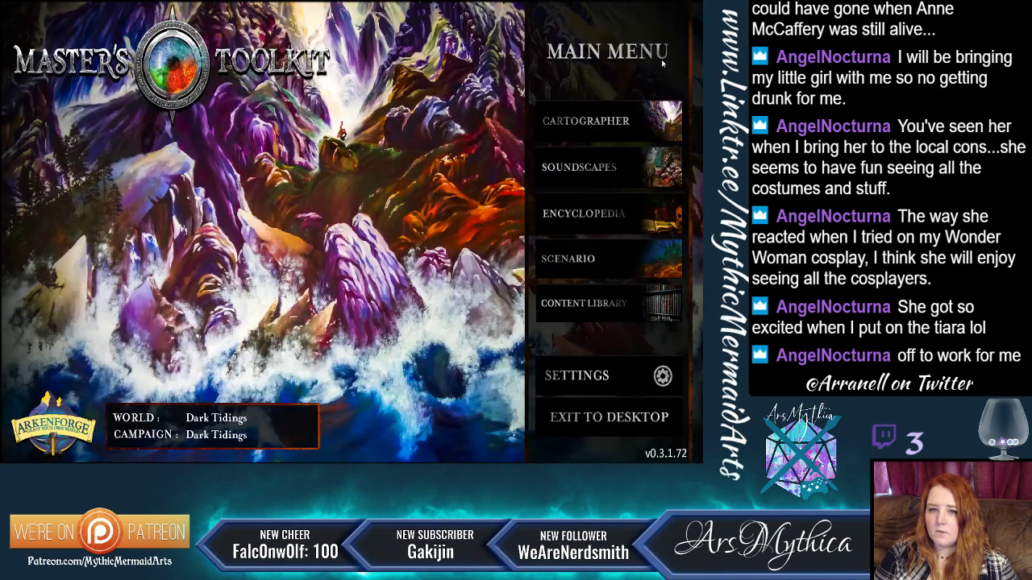
{"action": "left_click", "coordinate": [604, 380]}
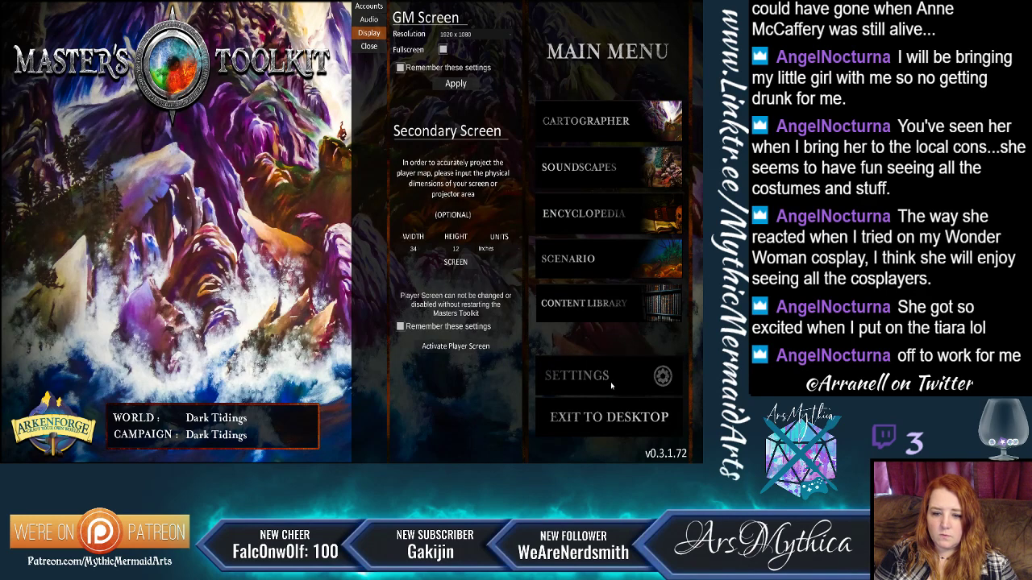
{"action": "left_click", "coordinate": [602, 135]}
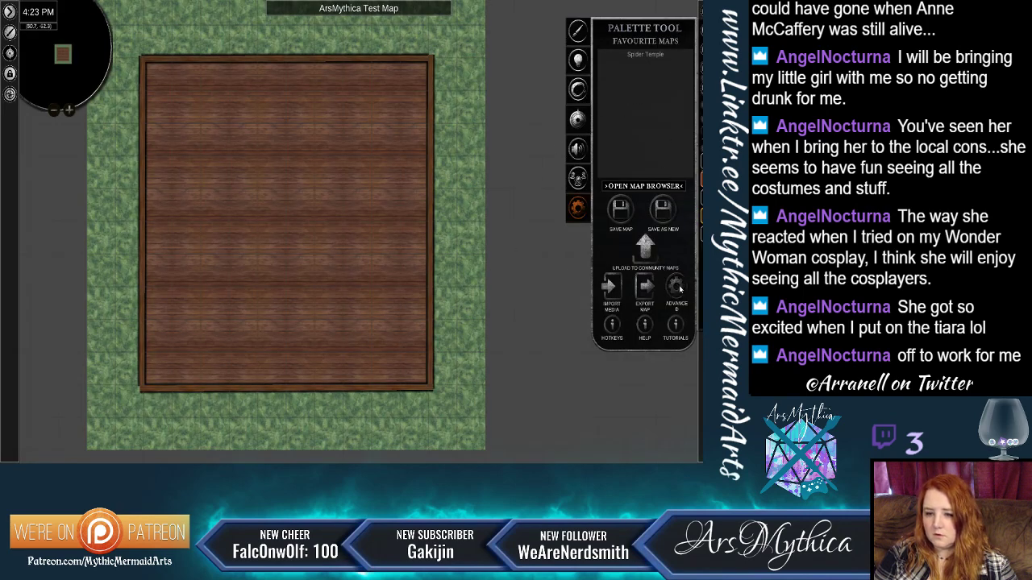
{"action": "mouse_move", "coordinate": [692, 11]}
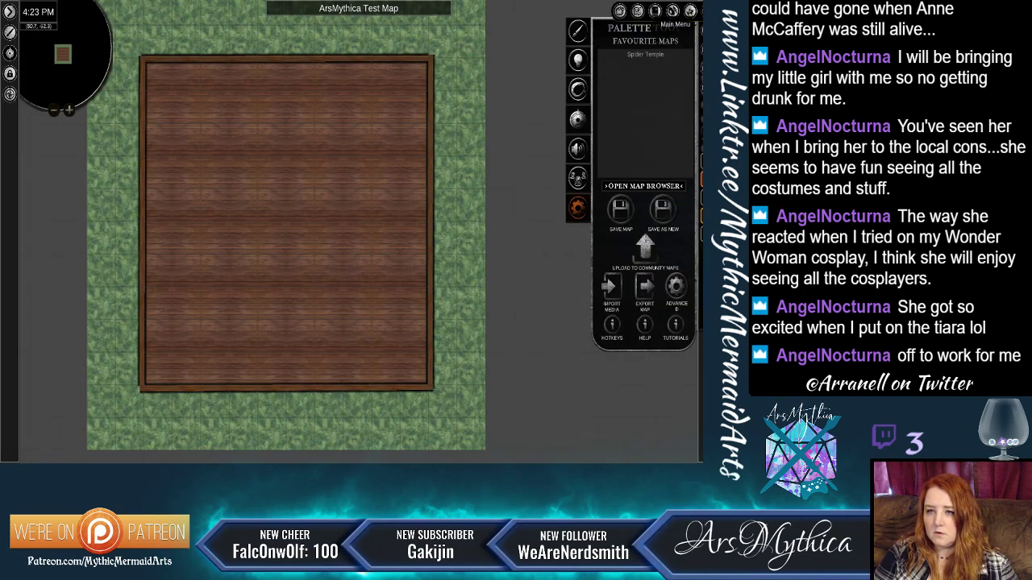
Compare DoorClosed with DoorClosed2, and place a single DoorClosed object just outside the north wall near the northeast corner.
{"action": "left_click", "coordinate": [578, 32]}
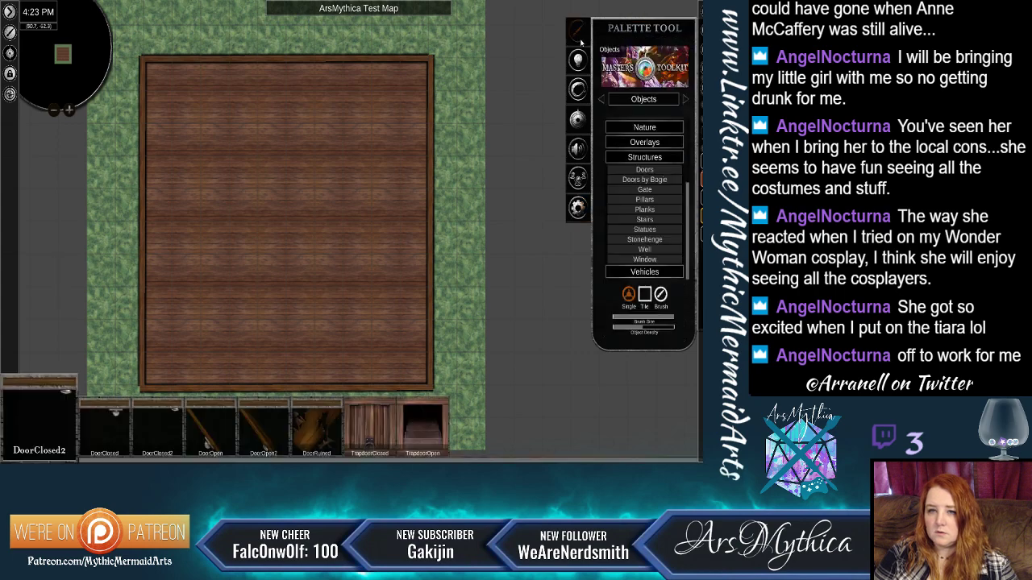
{"action": "left_click", "coordinate": [106, 425]}
{"action": "left_click", "coordinate": [165, 431]}
{"action": "left_click", "coordinate": [114, 431]}
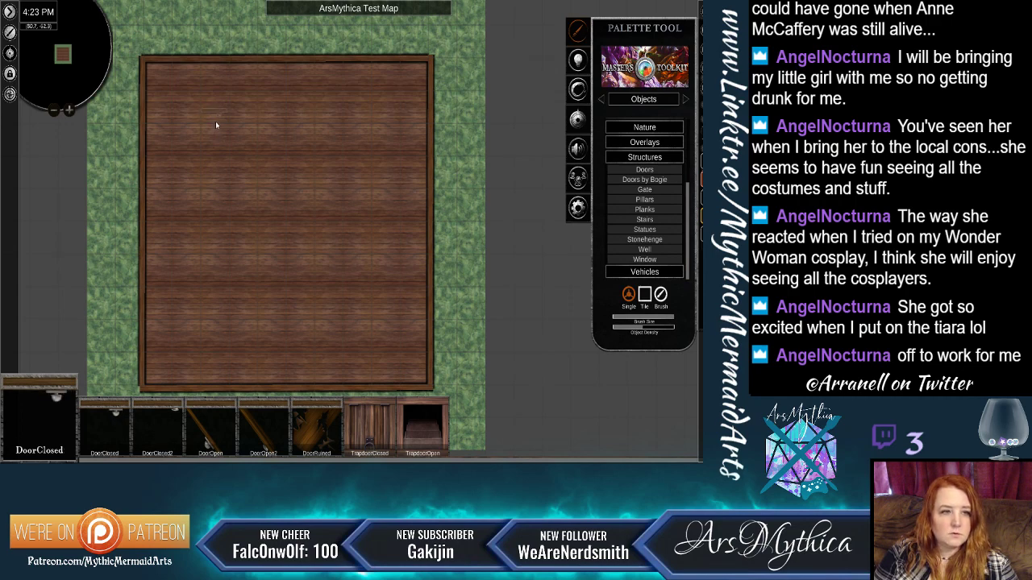
{"action": "left_click", "coordinate": [164, 440]}
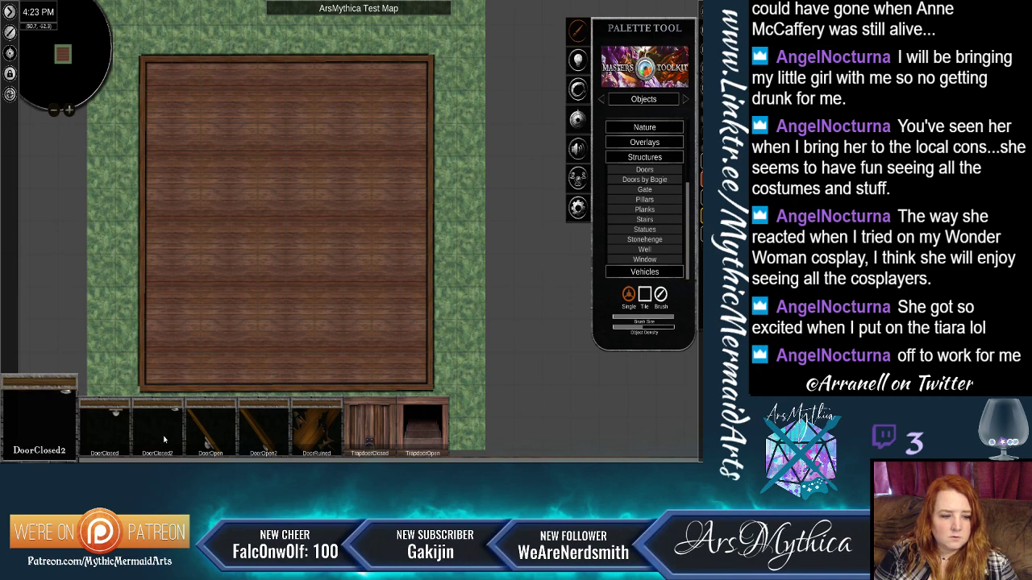
{"action": "left_click", "coordinate": [121, 425]}
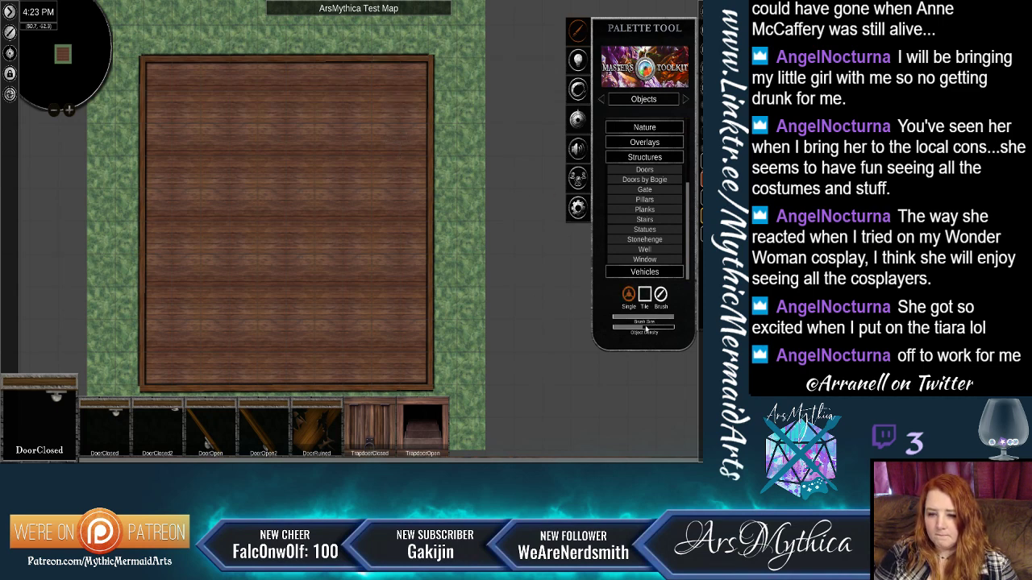
{"action": "mouse_move", "coordinate": [642, 316]}
{"action": "left_mouse_down"}
{"action": "mouse_move", "coordinate": [616, 320]}
{"action": "mouse_move", "coordinate": [687, 319]}
{"action": "left_mouse_up"}
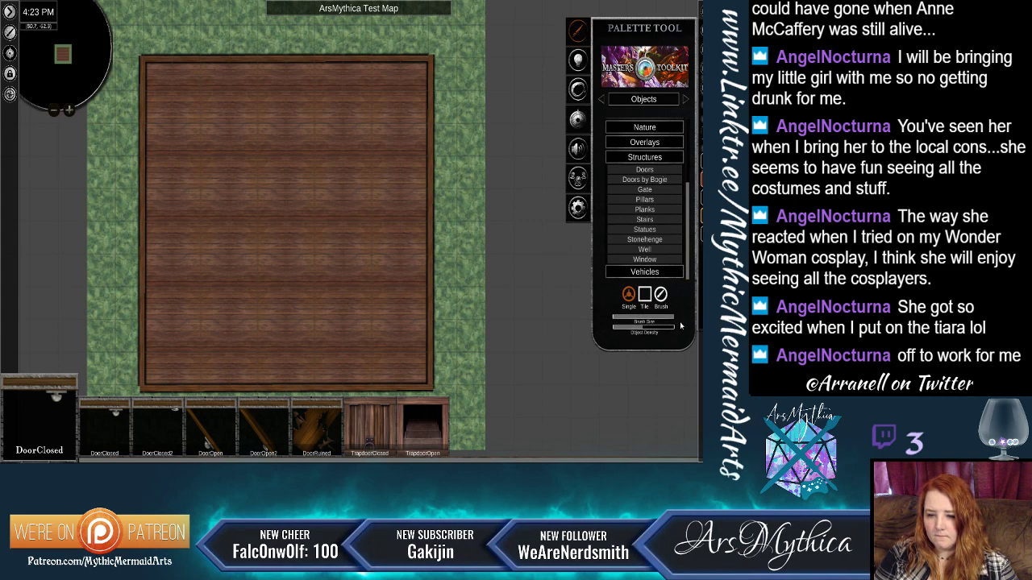
{"action": "left_click", "coordinate": [389, 65]}
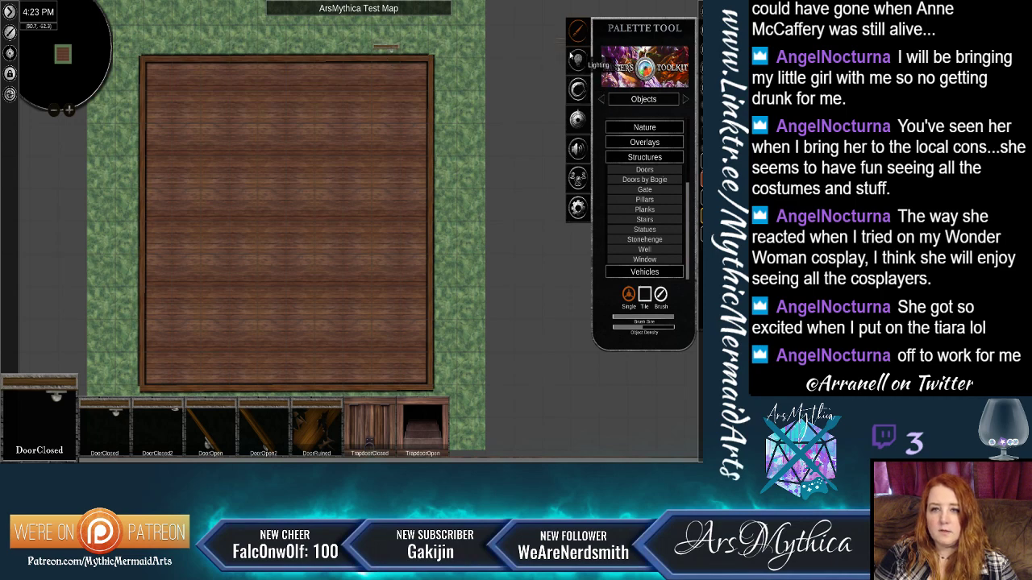
Select the placed door with its editing options open and move it onto the wooden floor inside the building.
{"action": "left_click", "coordinate": [578, 119]}
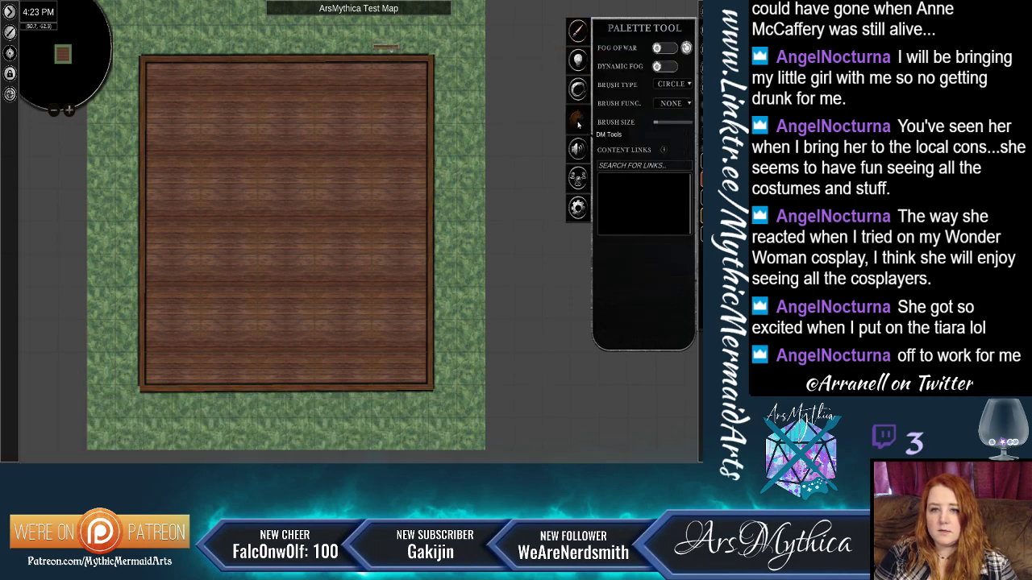
{"action": "right_click", "coordinate": [387, 56]}
{"action": "left_click_drag", "start_coordinate": [387, 82], "coordinate": [331, 200]}
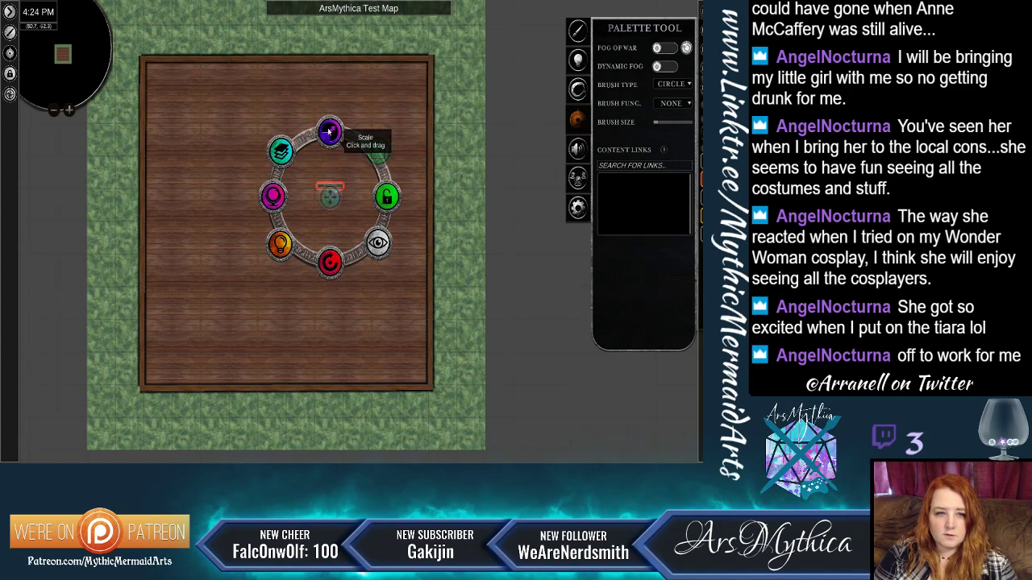
Check the door's scaling and colour options, and try hiding it from players before making it visible again.
{"action": "mouse_move", "coordinate": [330, 133]}
{"action": "left_mouse_down"}
{"action": "mouse_move", "coordinate": [431, 75]}
{"action": "mouse_move", "coordinate": [507, 51]}
{"action": "mouse_move", "coordinate": [550, 17]}
{"action": "mouse_move", "coordinate": [356, 136]}
{"action": "mouse_move", "coordinate": [328, 132]}
{"action": "left_mouse_up"}
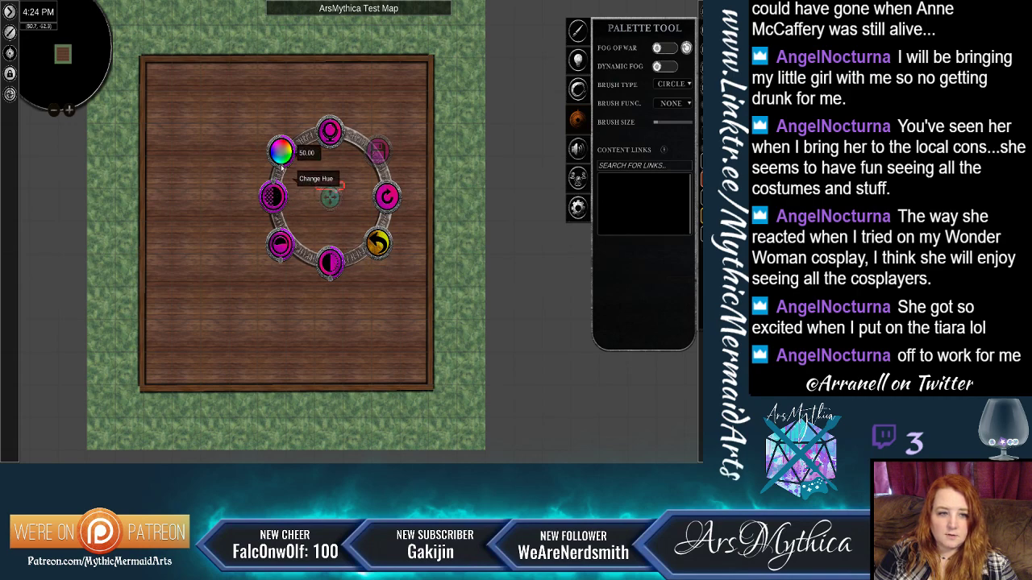
{"action": "left_click", "coordinate": [386, 243]}
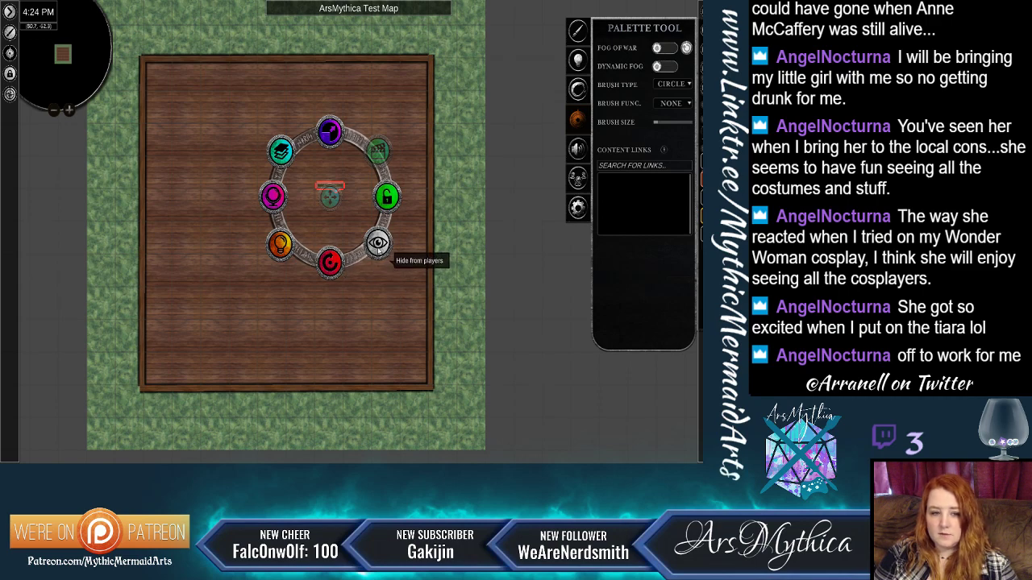
{"action": "left_click", "coordinate": [382, 245]}
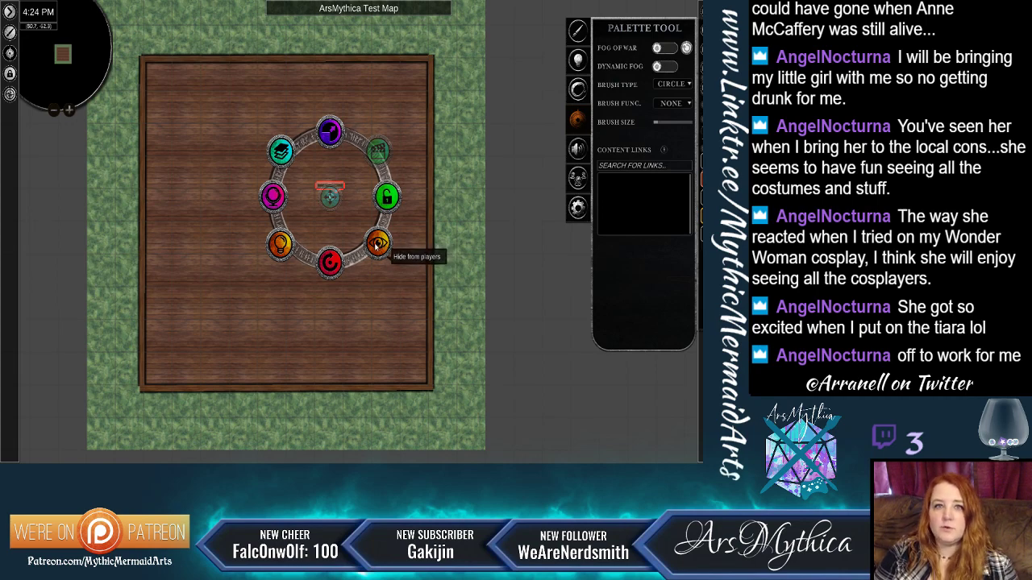
{"action": "left_click", "coordinate": [377, 245]}
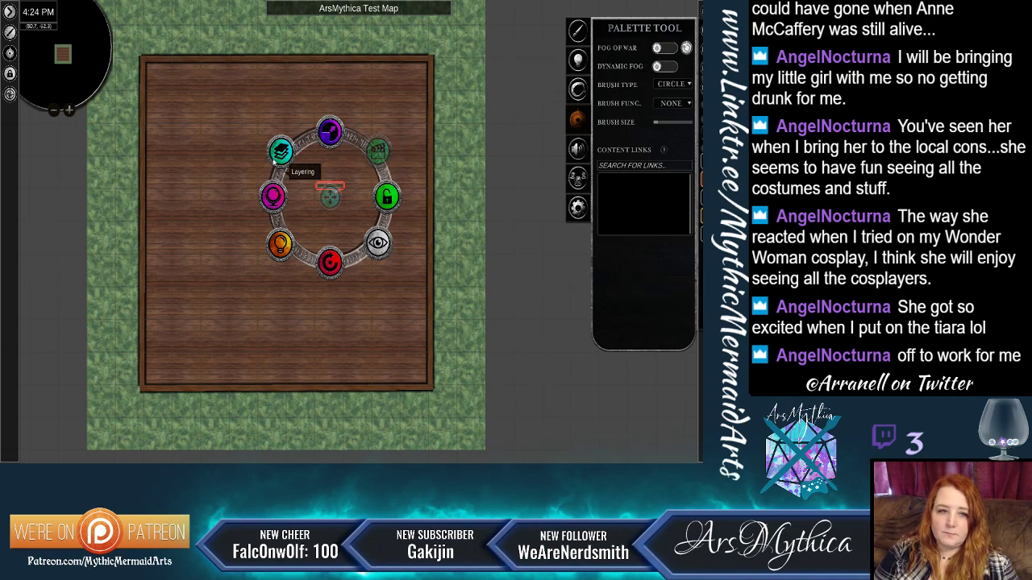
Rotate the door 180 degrees, move it onto the eastern half of the north wall, and deselect it.
{"action": "mouse_move", "coordinate": [331, 266]}
{"action": "left_mouse_down"}
{"action": "mouse_move", "coordinate": [282, 238]}
{"action": "mouse_move", "coordinate": [279, 208]}
{"action": "mouse_move", "coordinate": [330, 168]}
{"action": "left_mouse_up"}
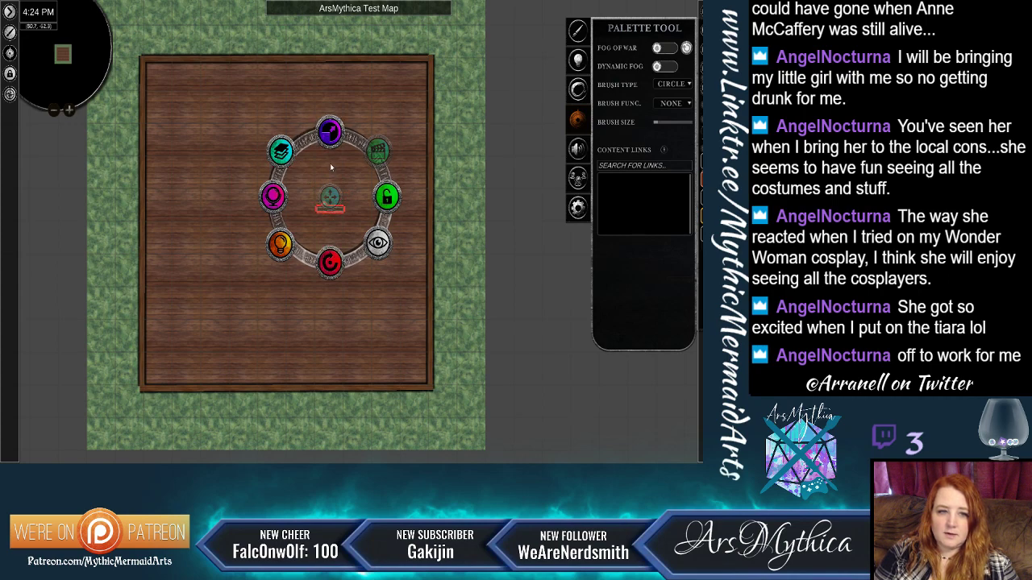
{"action": "left_click_drag", "start_coordinate": [333, 211], "coordinate": [361, 51]}
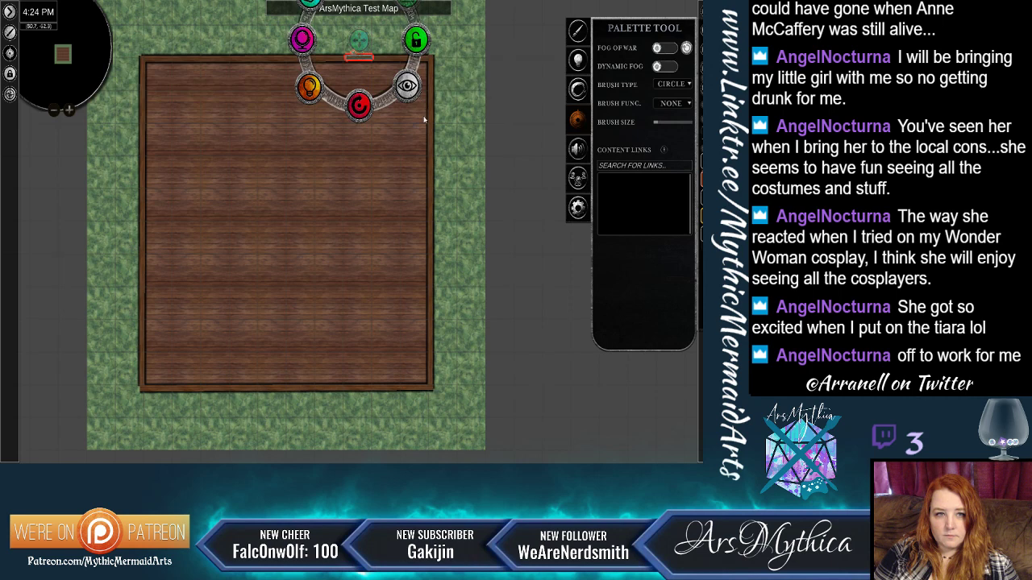
{"action": "left_click", "coordinate": [445, 100]}
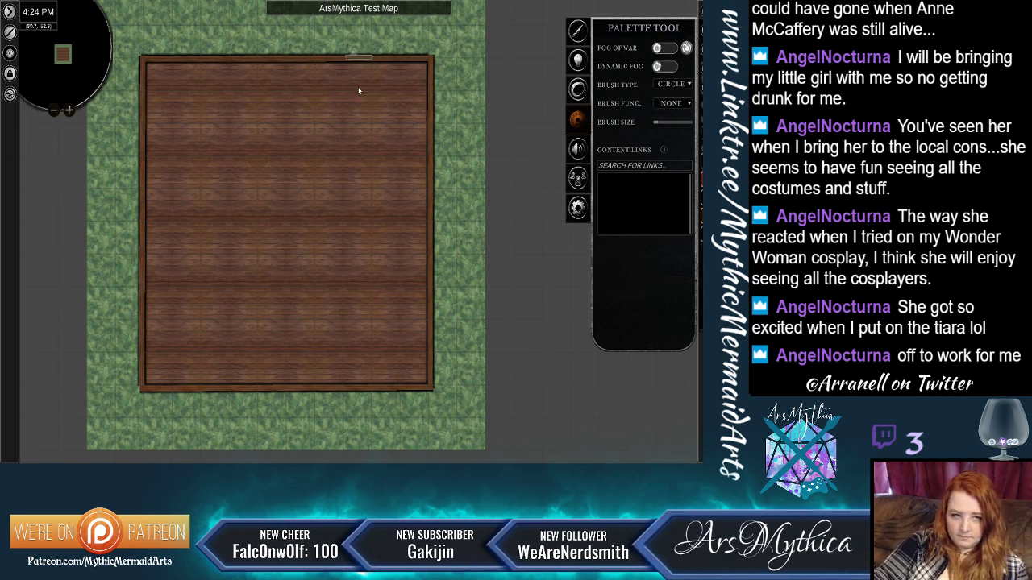
Select the wood walls to check their editing options, and pull the door off the north wall onto the floor.
{"action": "left_click_drag", "start_coordinate": [263, 210], "coordinate": [262, 213]}
{"action": "left_click", "coordinate": [347, 183]}
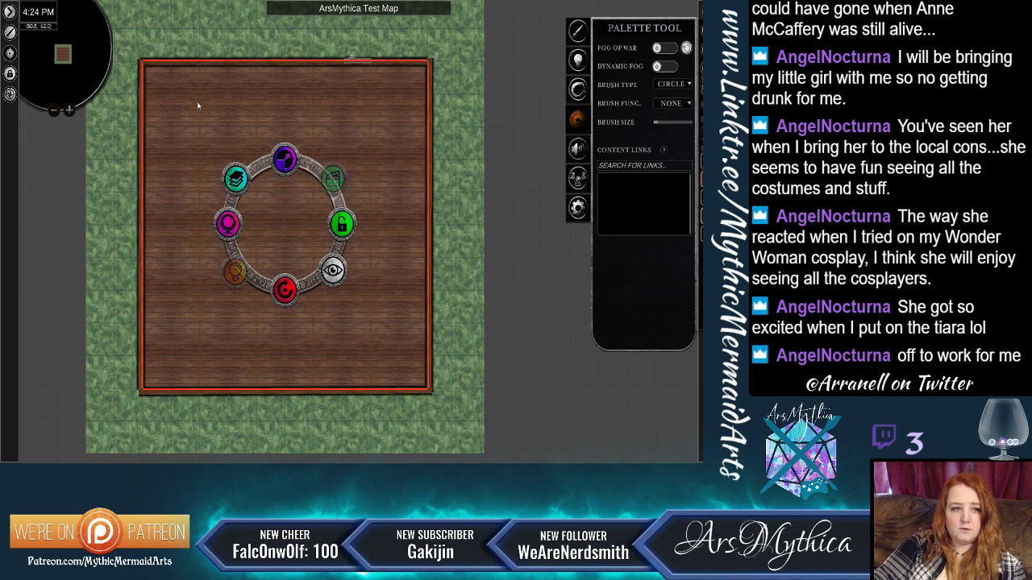
{"action": "left_click_drag", "start_coordinate": [297, 160], "coordinate": [360, 139]}
{"action": "left_click_drag", "start_coordinate": [338, 138], "coordinate": [304, 287]}
{"action": "left_click_drag", "start_coordinate": [398, 227], "coordinate": [291, 166]}
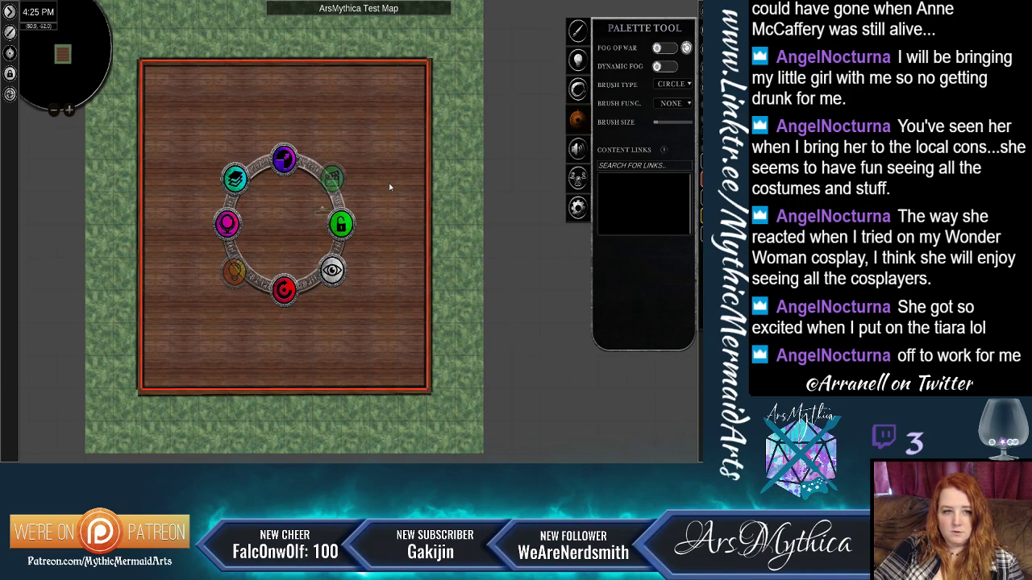
Move the door from the floor back onto the eastern half of the north wall and deselect it.
{"action": "left_click", "coordinate": [319, 211]}
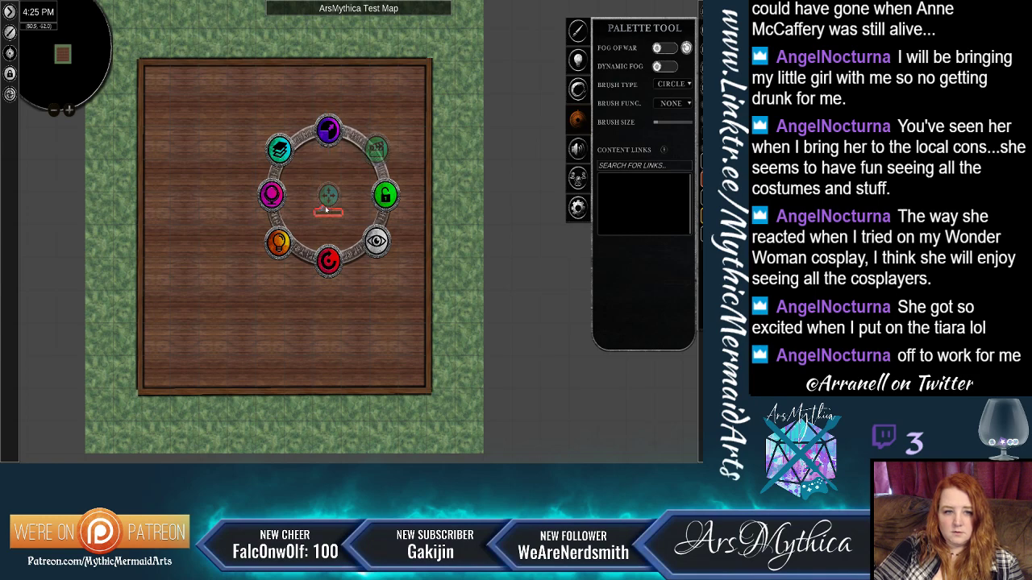
{"action": "left_click_drag", "start_coordinate": [331, 201], "coordinate": [359, 50]}
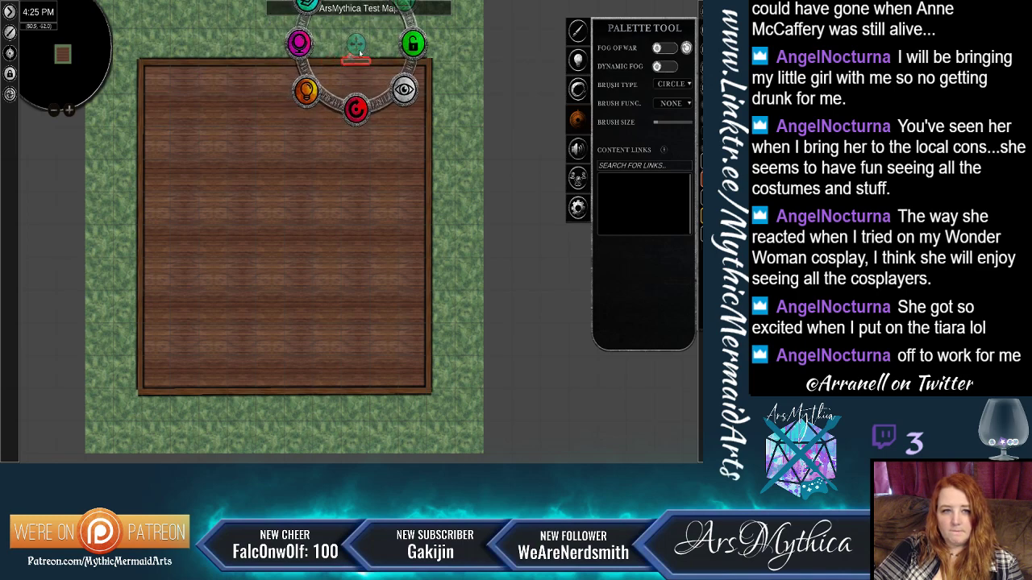
{"action": "left_click", "coordinate": [377, 181]}
{"action": "left_click", "coordinate": [453, 218]}
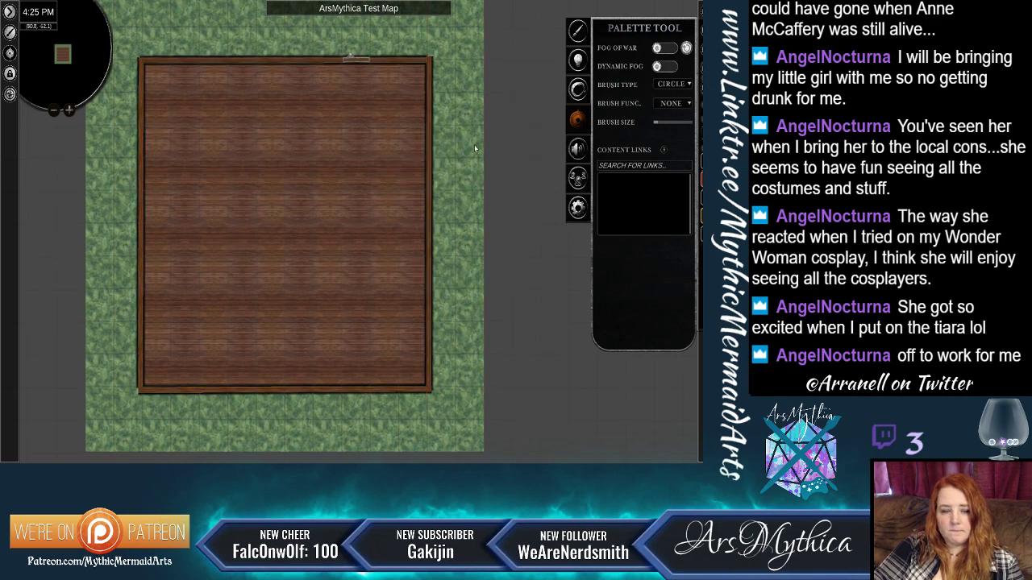
Place three Window-768x128 objects: one on the south wall and one each on the floor beside the east and west walls.
{"action": "left_click", "coordinate": [580, 36]}
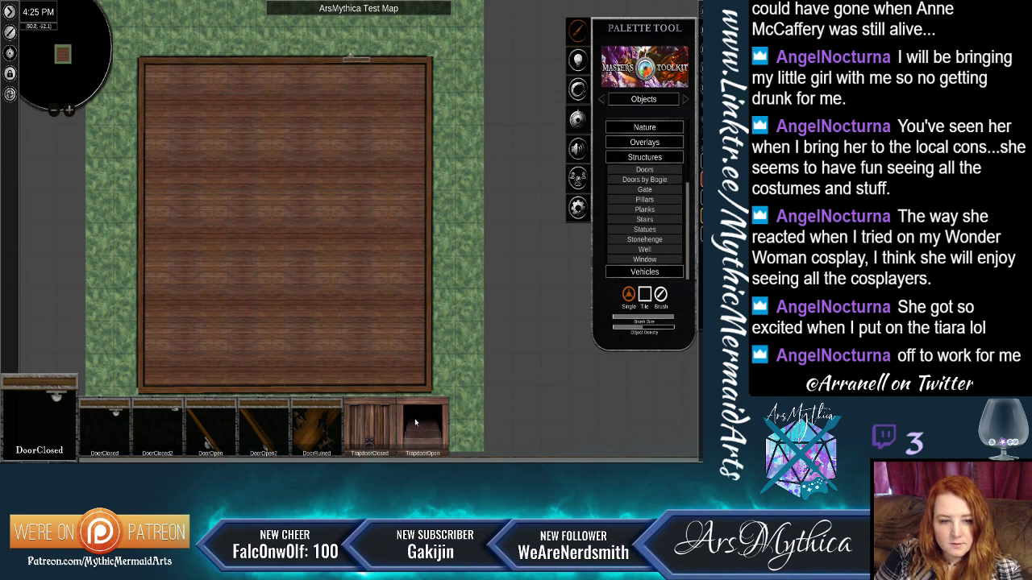
{"action": "left_click_drag", "start_coordinate": [466, 339], "coordinate": [465, 327]}
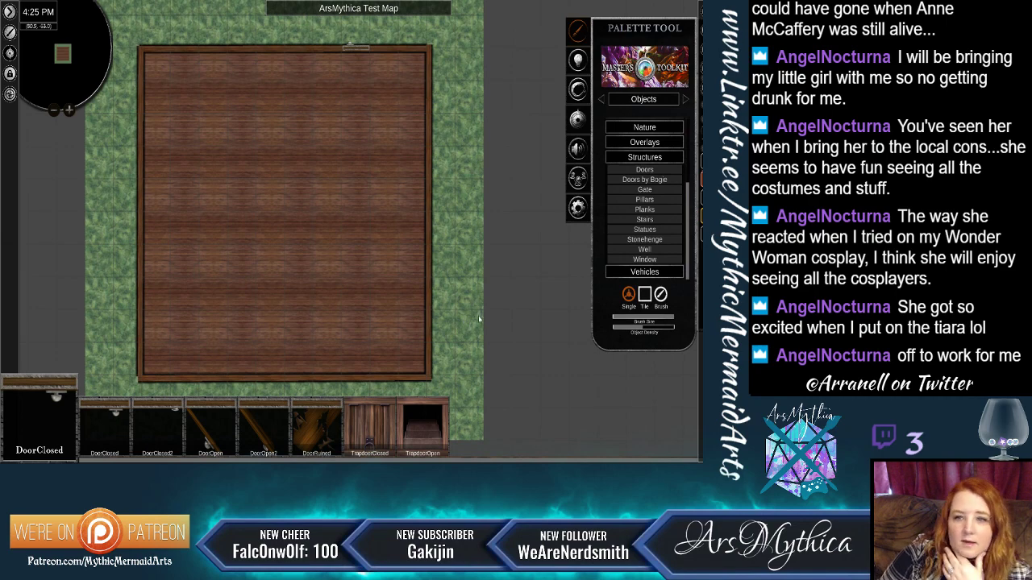
{"action": "left_click", "coordinate": [644, 260]}
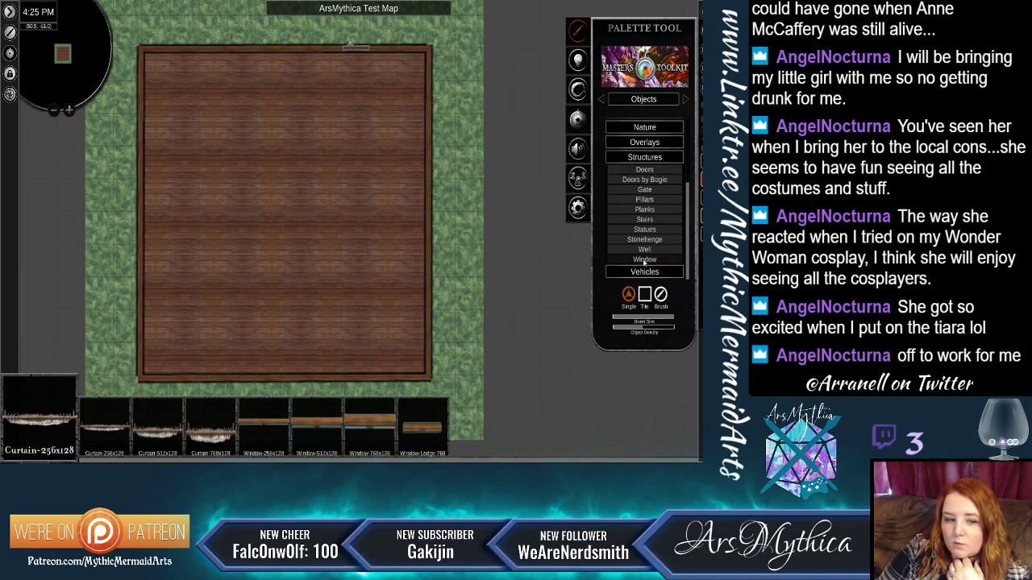
{"action": "left_click", "coordinate": [264, 433]}
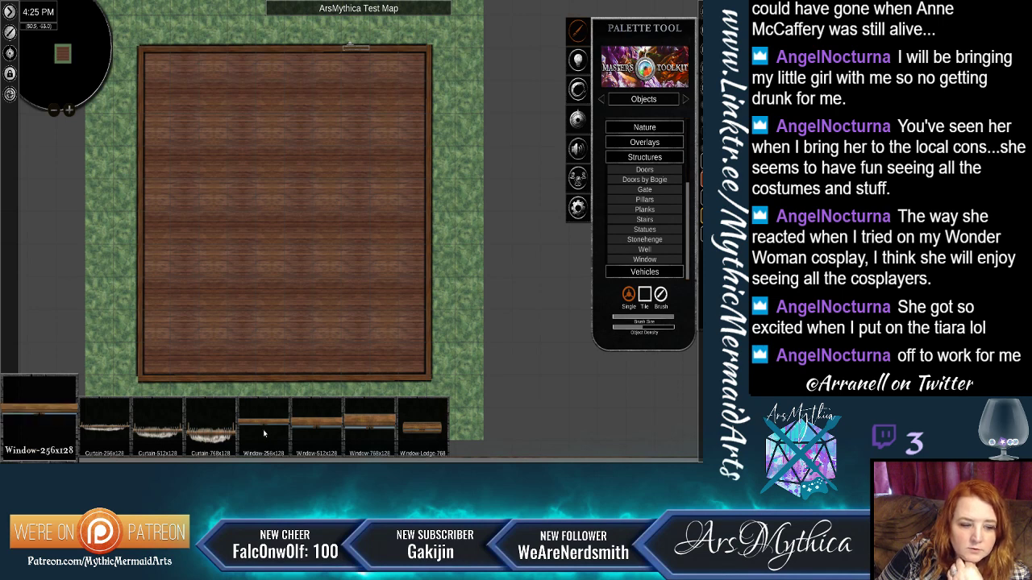
{"action": "left_click", "coordinate": [386, 438]}
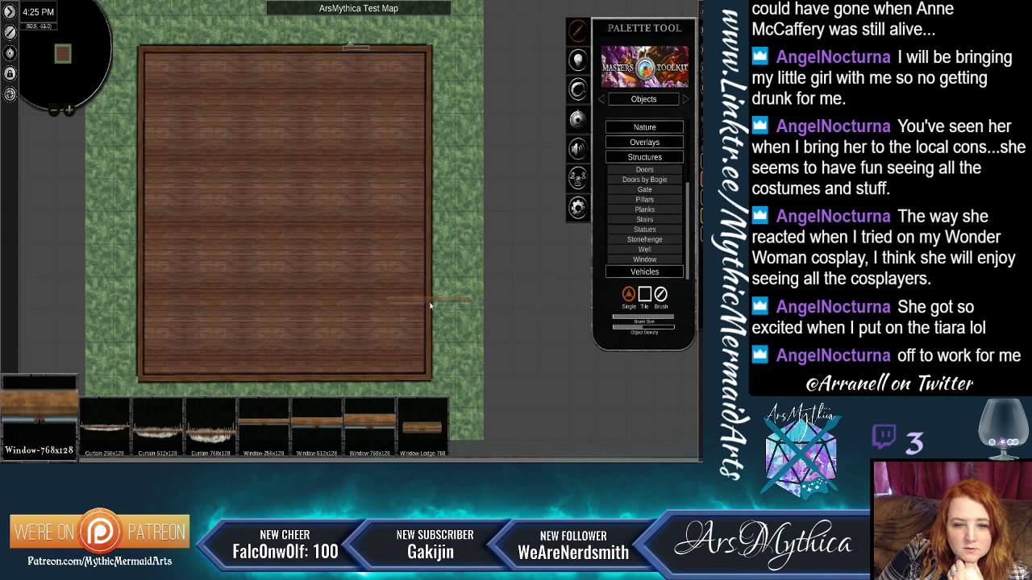
{"action": "left_click", "coordinate": [303, 384]}
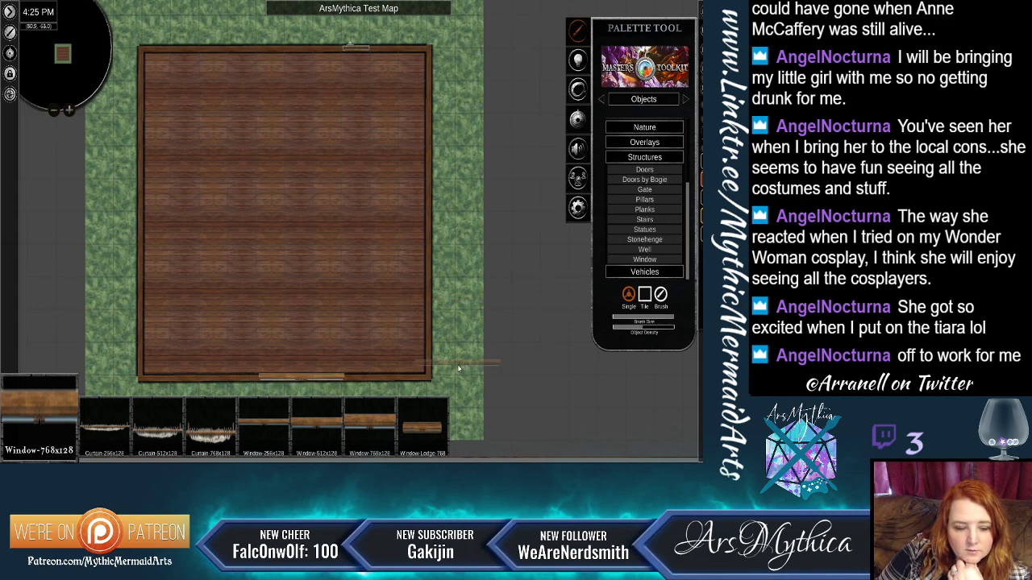
{"action": "key", "text": "ctrl+z"}
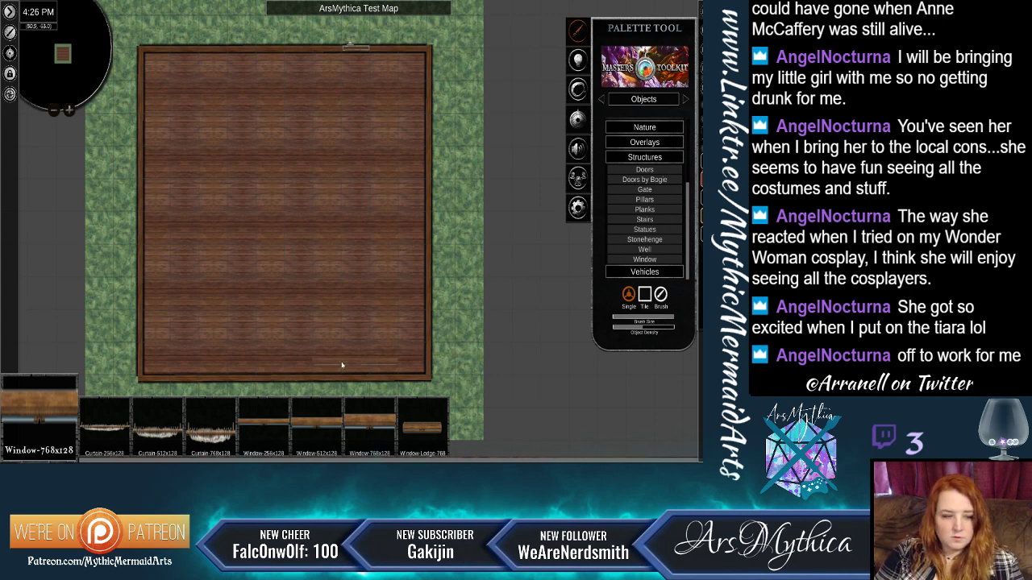
{"action": "left_click", "coordinate": [271, 384]}
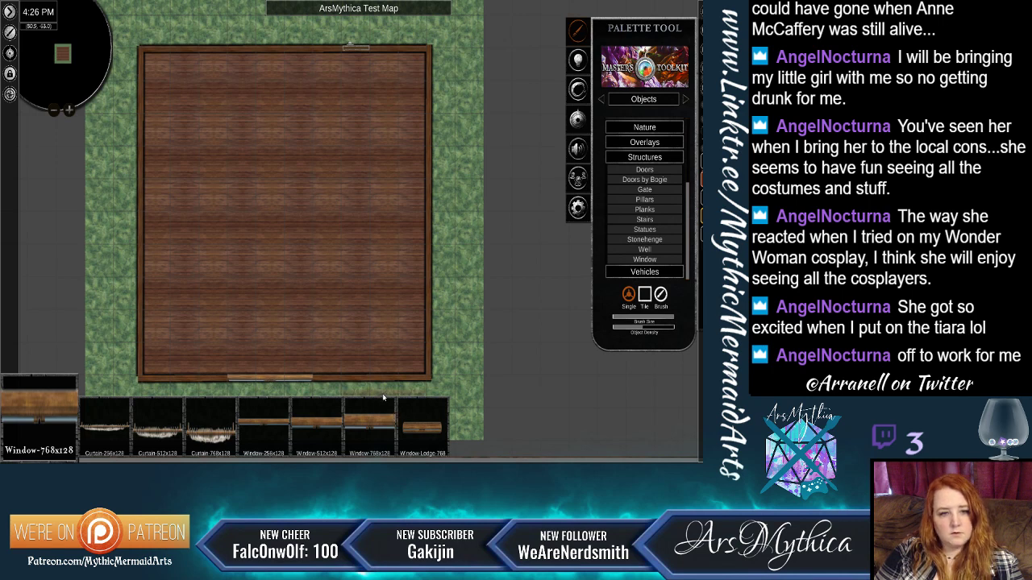
{"action": "left_click", "coordinate": [385, 209]}
{"action": "left_click", "coordinate": [185, 213]}
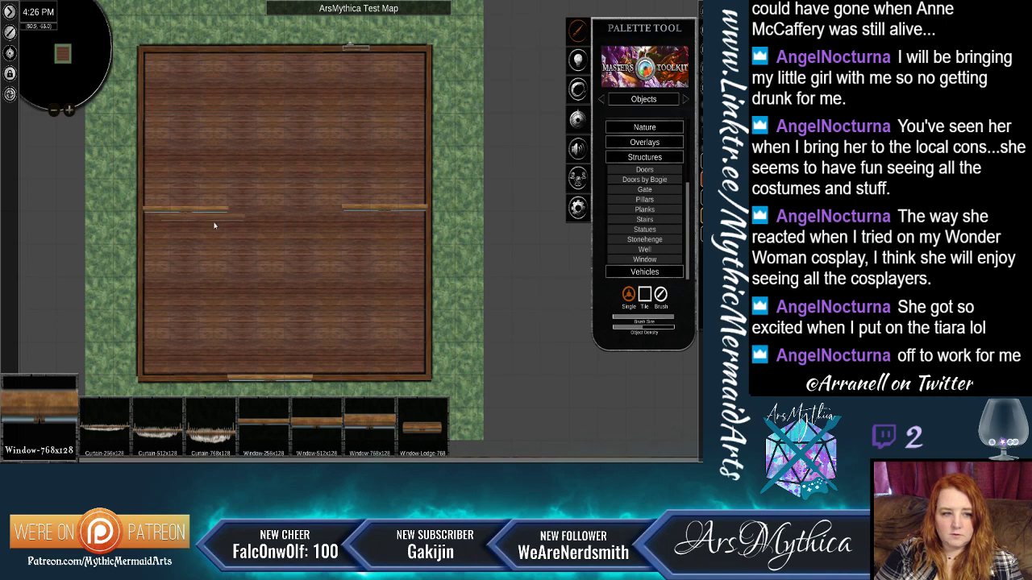
Rotate the window beside the east wall 90 degrees and move it onto the middle of that wall.
{"action": "left_click", "coordinate": [575, 119]}
{"action": "right_click", "coordinate": [415, 209]}
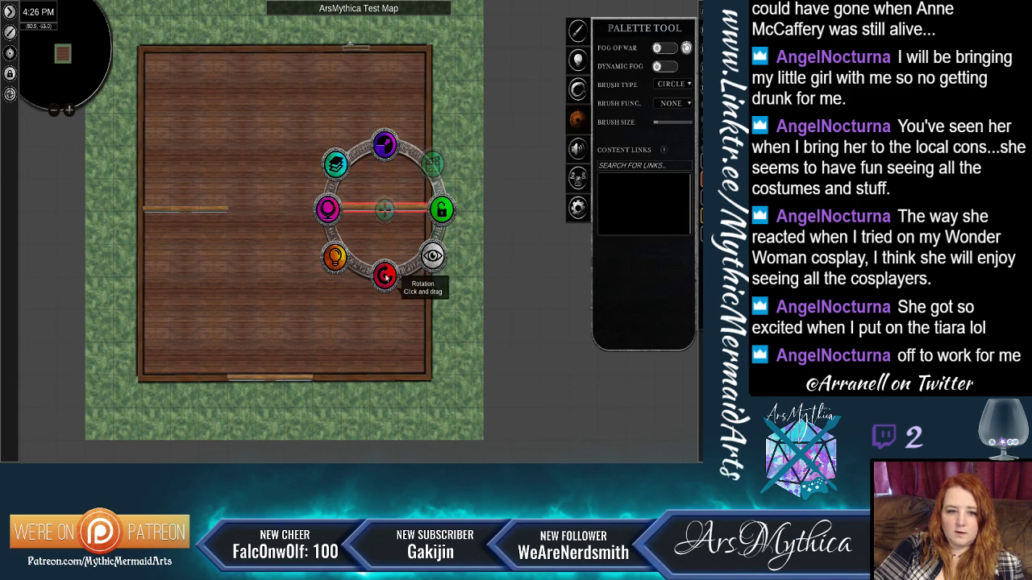
{"action": "left_click_drag", "start_coordinate": [386, 277], "coordinate": [328, 209]}
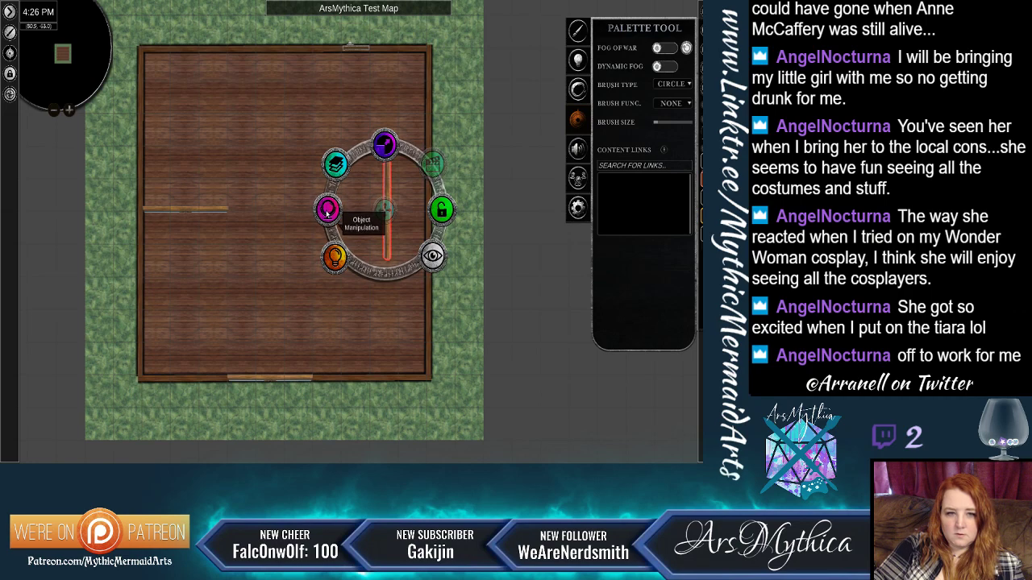
{"action": "left_click_drag", "start_coordinate": [387, 211], "coordinate": [424, 212]}
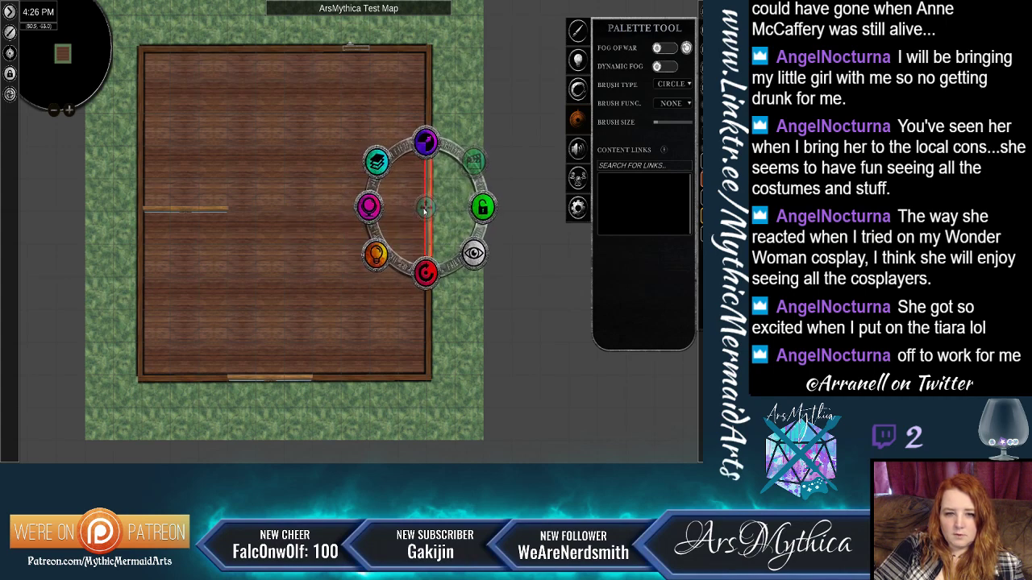
{"action": "left_click_drag", "start_coordinate": [425, 211], "coordinate": [429, 211]}
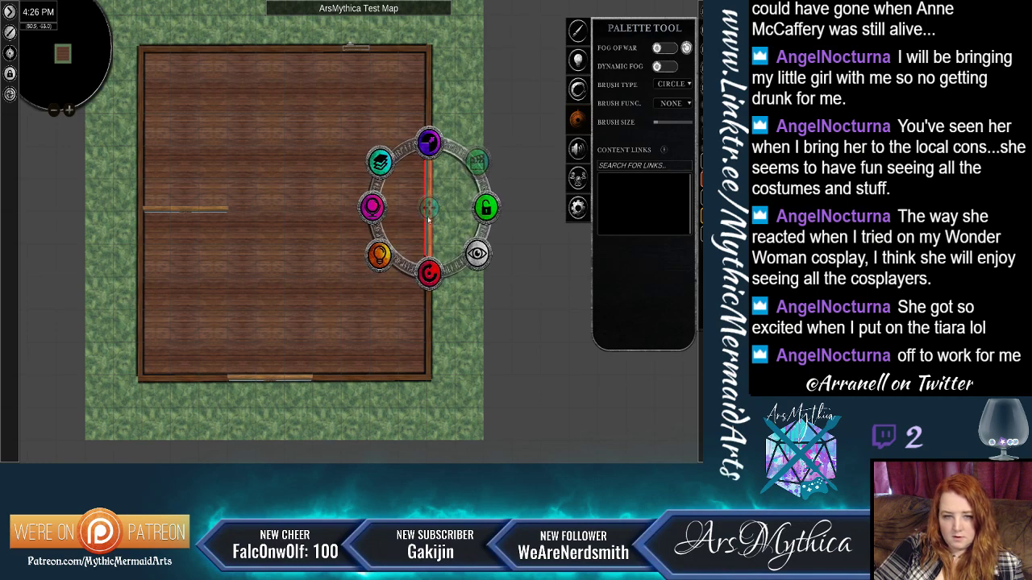
Rotate the window beside the west wall 90 degrees, move it onto the wall, and deselect it.
{"action": "left_click", "coordinate": [219, 211]}
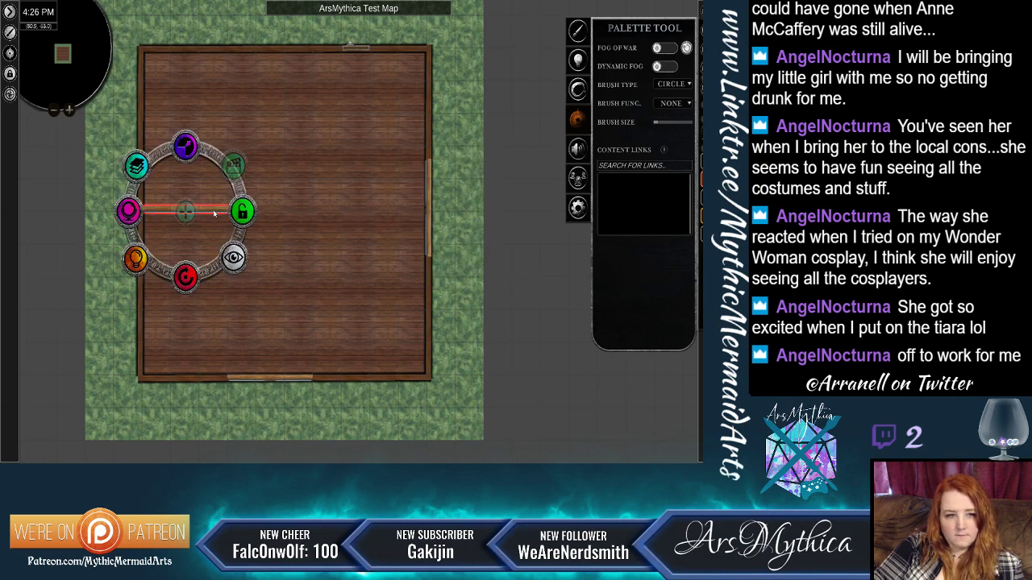
{"action": "left_click_drag", "start_coordinate": [212, 268], "coordinate": [236, 215]}
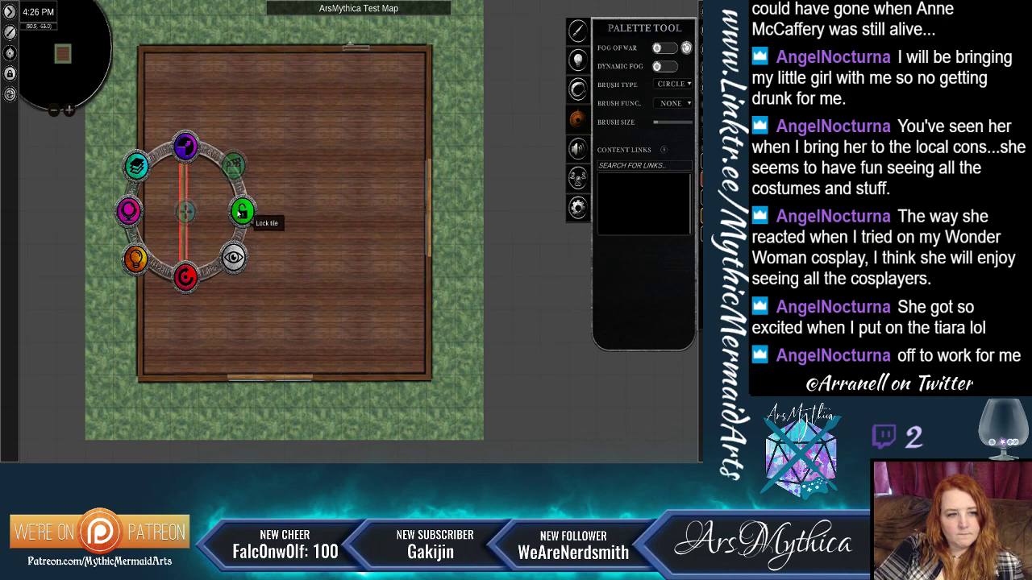
{"action": "left_click_drag", "start_coordinate": [185, 215], "coordinate": [150, 213]}
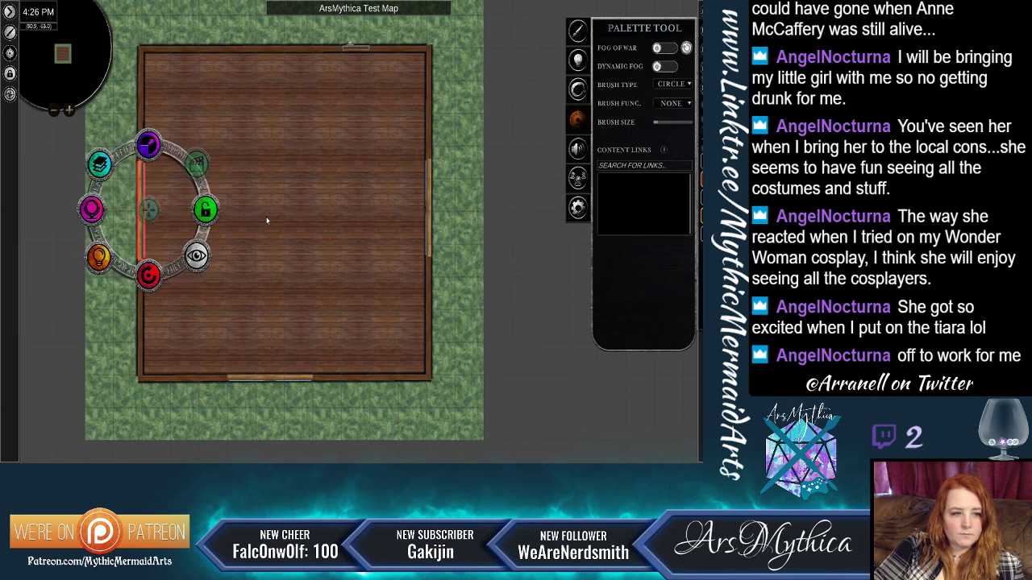
{"action": "left_click", "coordinate": [291, 225]}
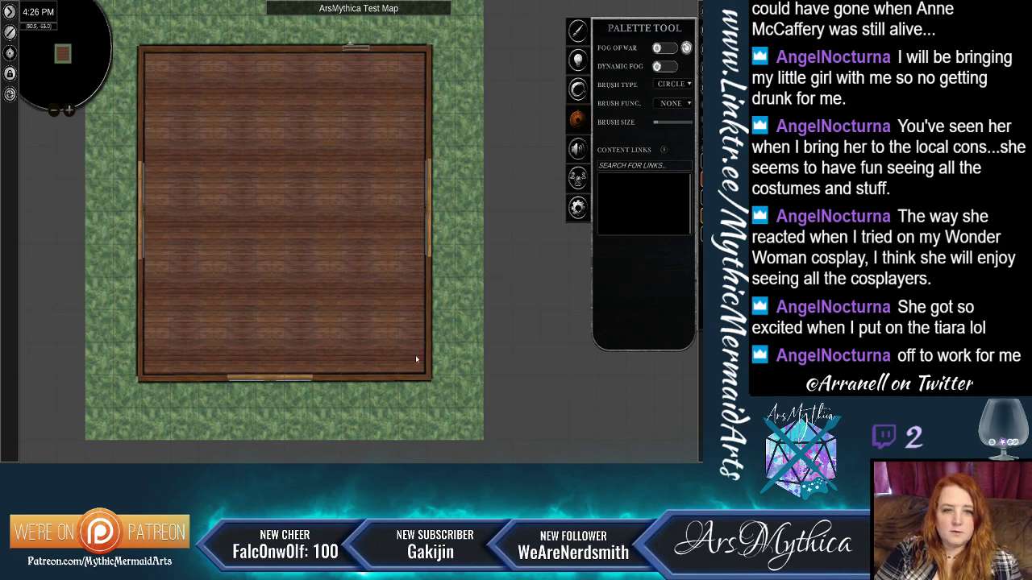
Move the south window slightly east to centre it on its wall, and deselect it.
{"action": "left_click", "coordinate": [280, 379]}
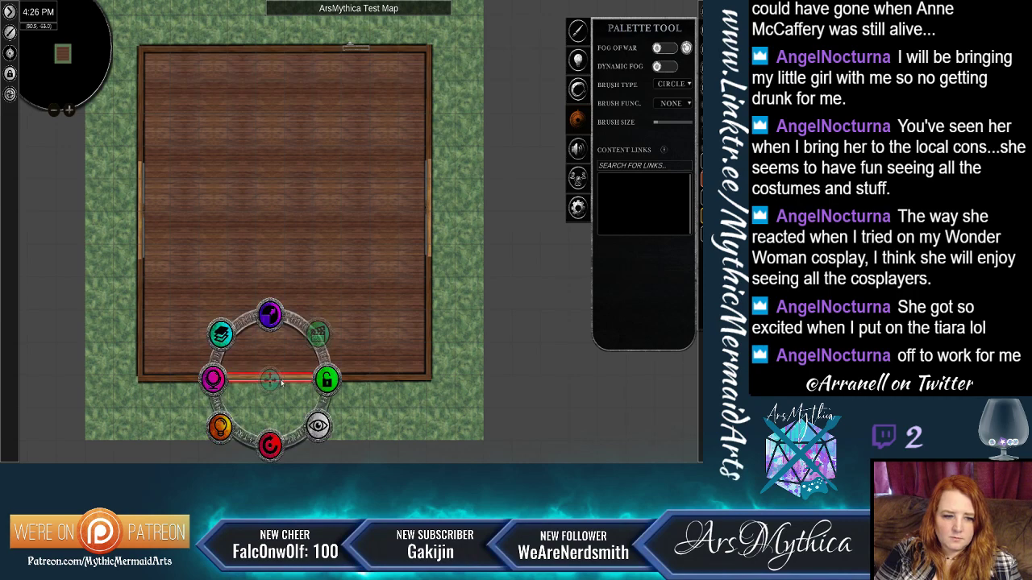
{"action": "left_click_drag", "start_coordinate": [284, 324], "coordinate": [286, 385]}
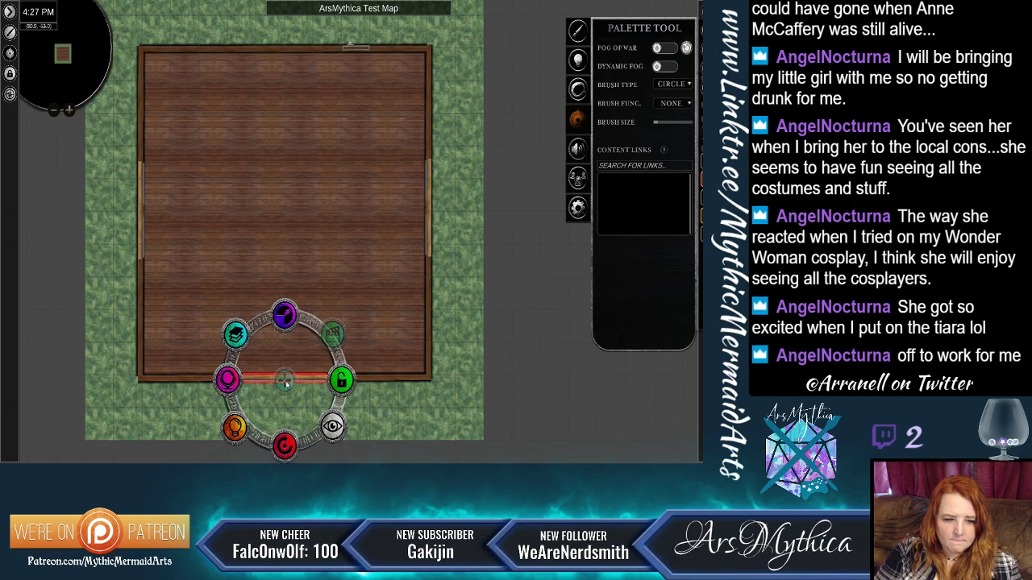
{"action": "left_click", "coordinate": [476, 353]}
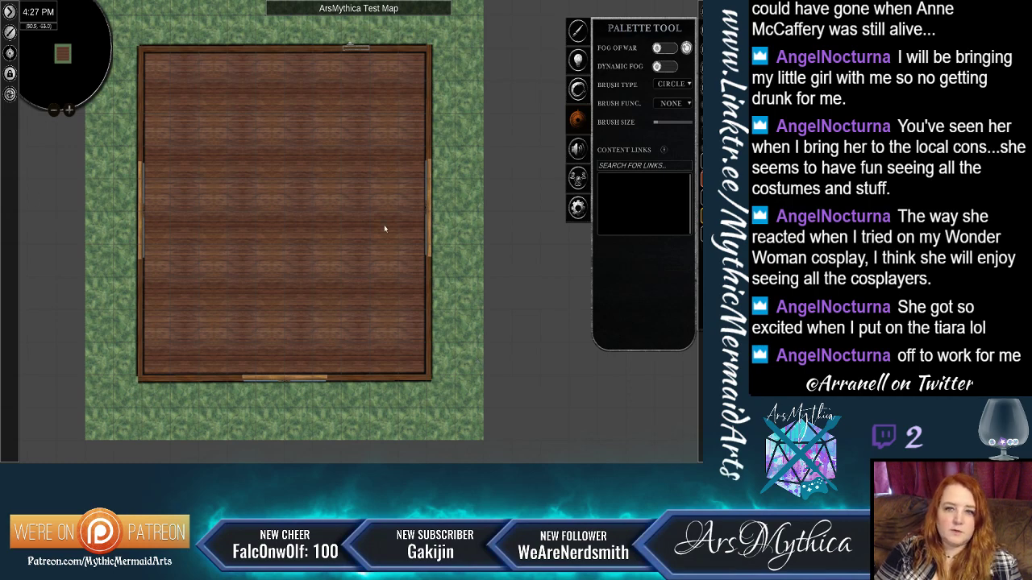
Try placing a SquarePillar on the wooden floor near the west wall, and undo the placement.
{"action": "left_click", "coordinate": [577, 30]}
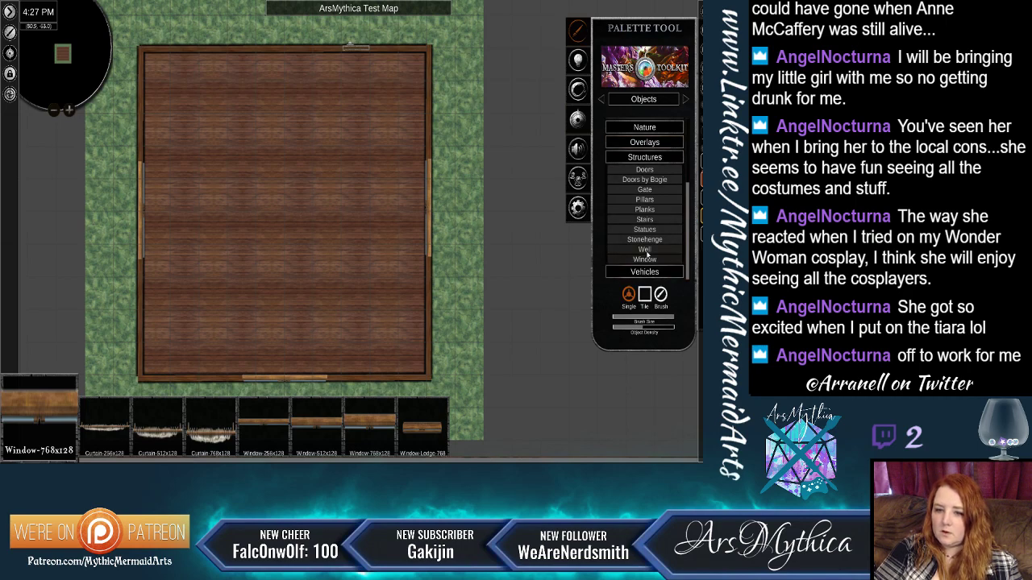
{"action": "scroll", "coordinate": [626, 177], "scroll_direction": "up", "scroll_amount": 1}
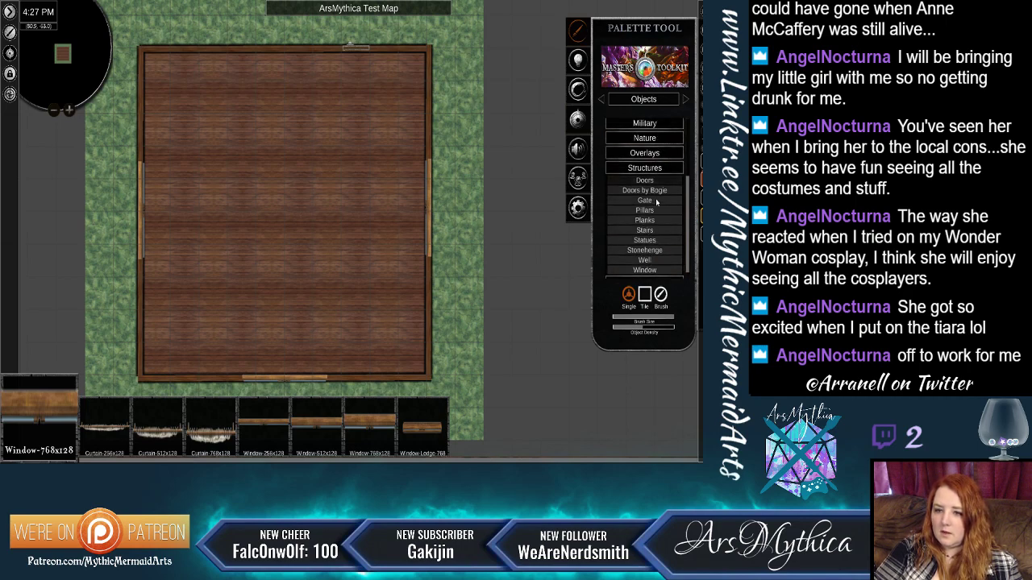
{"action": "scroll", "coordinate": [658, 242], "scroll_direction": "down", "scroll_amount": 1}
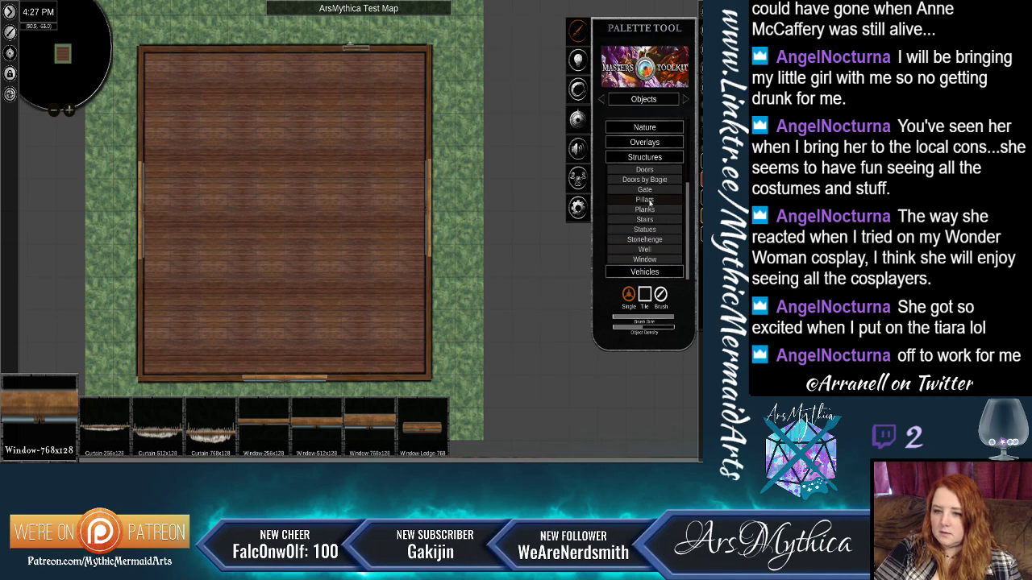
{"action": "left_click", "coordinate": [650, 200]}
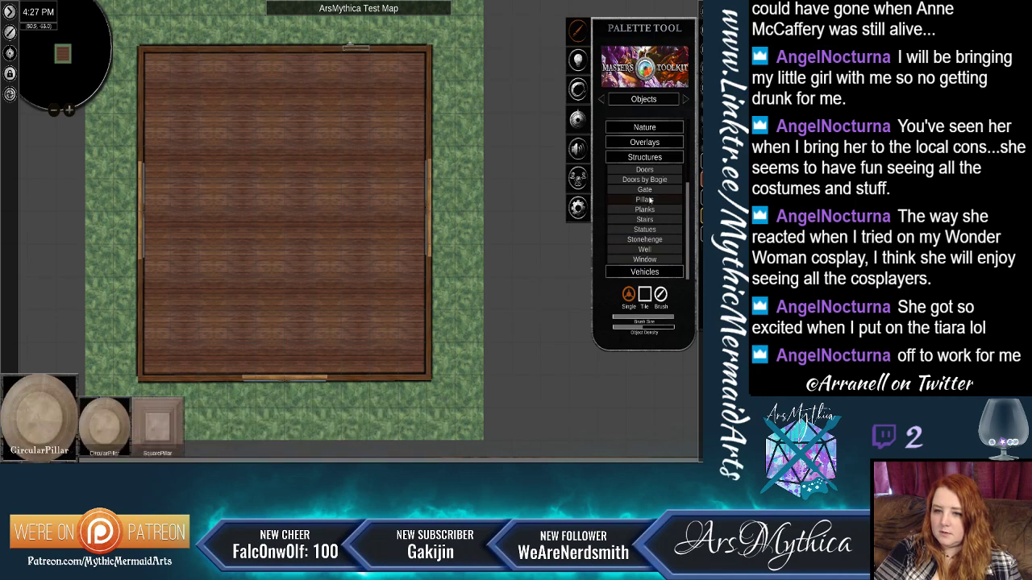
{"action": "left_click", "coordinate": [158, 432]}
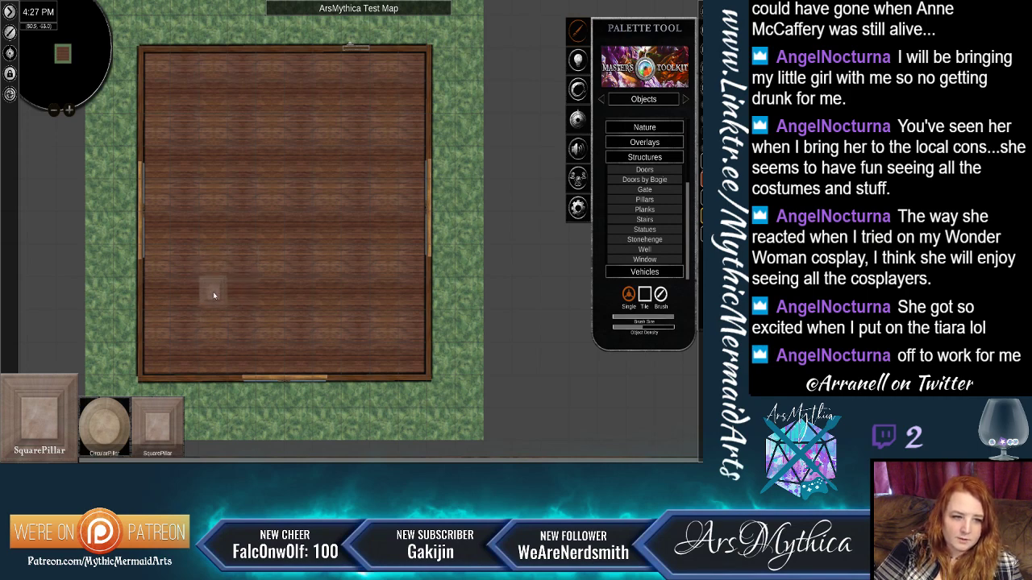
{"action": "mouse_move", "coordinate": [663, 332]}
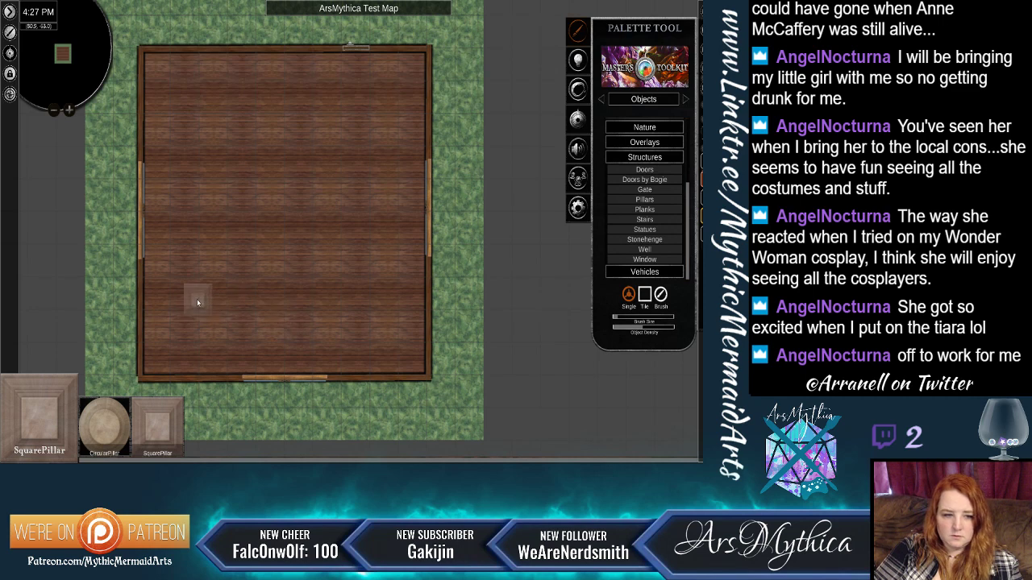
{"action": "left_click", "coordinate": [183, 263]}
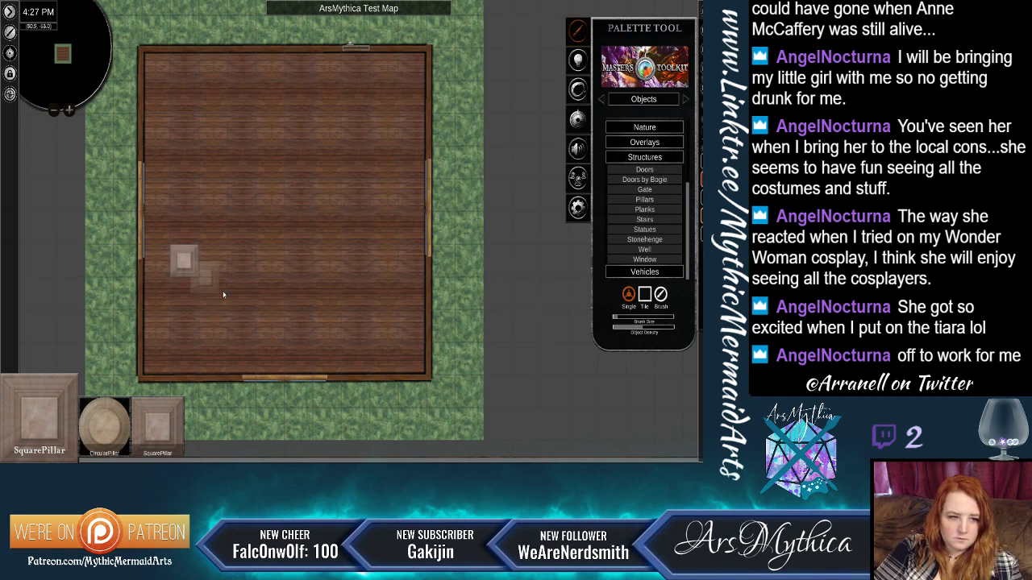
{"action": "key", "text": "ctrl+z"}
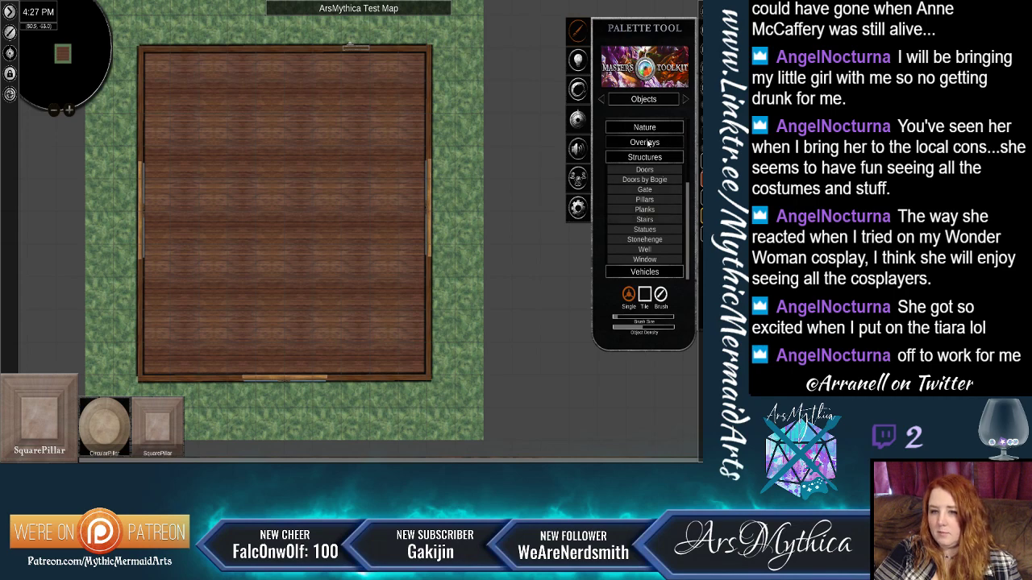
Place FireplaceOn from the Tavern furniture just inside the western half of the north wall, and open its object manipulation options.
{"action": "scroll", "coordinate": [650, 178], "scroll_direction": "up", "scroll_amount": 3}
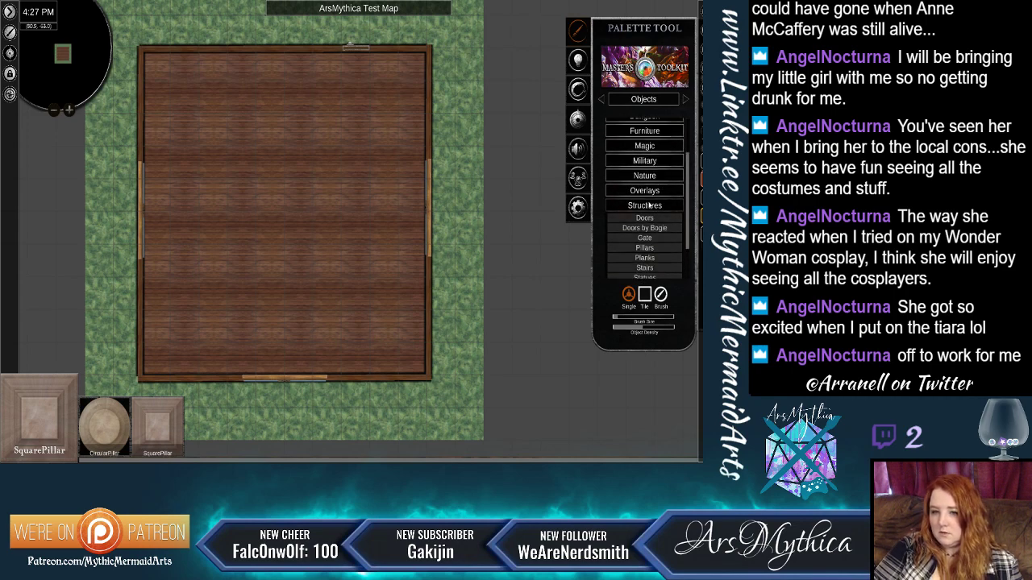
{"action": "left_click", "coordinate": [649, 206]}
{"action": "left_click", "coordinate": [645, 185]}
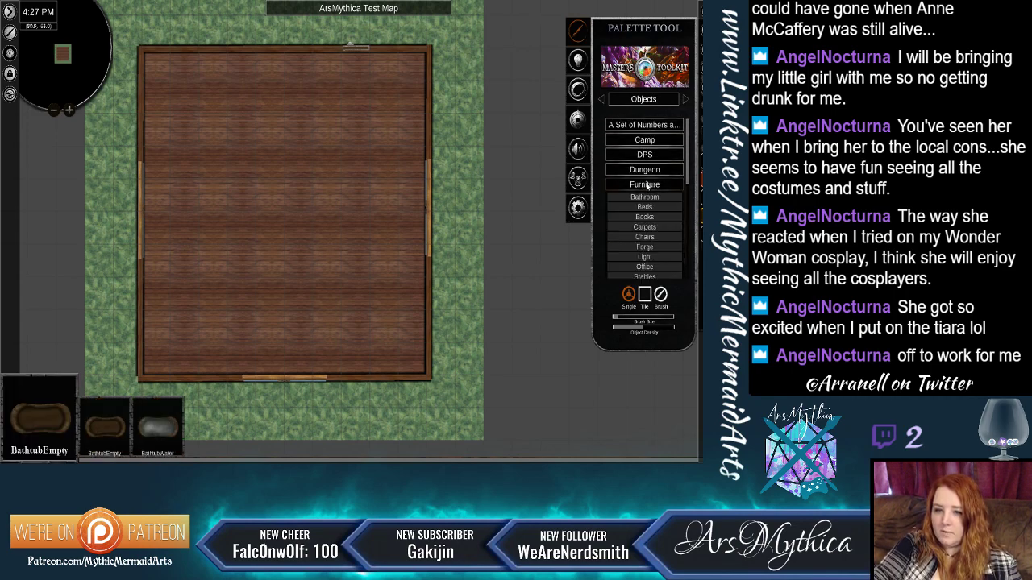
{"action": "scroll", "coordinate": [664, 216], "scroll_direction": "down", "scroll_amount": 3}
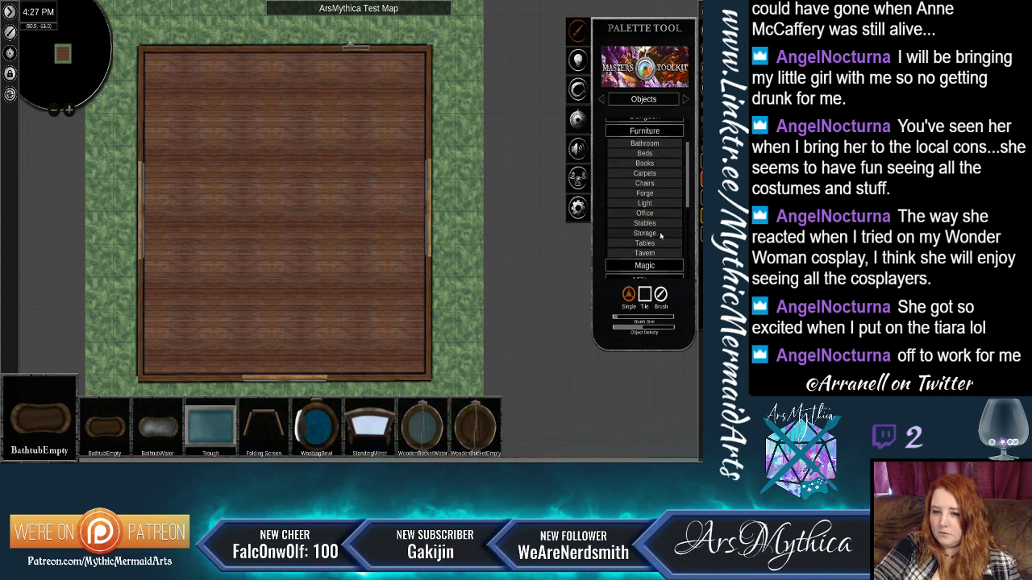
{"action": "left_click", "coordinate": [653, 253]}
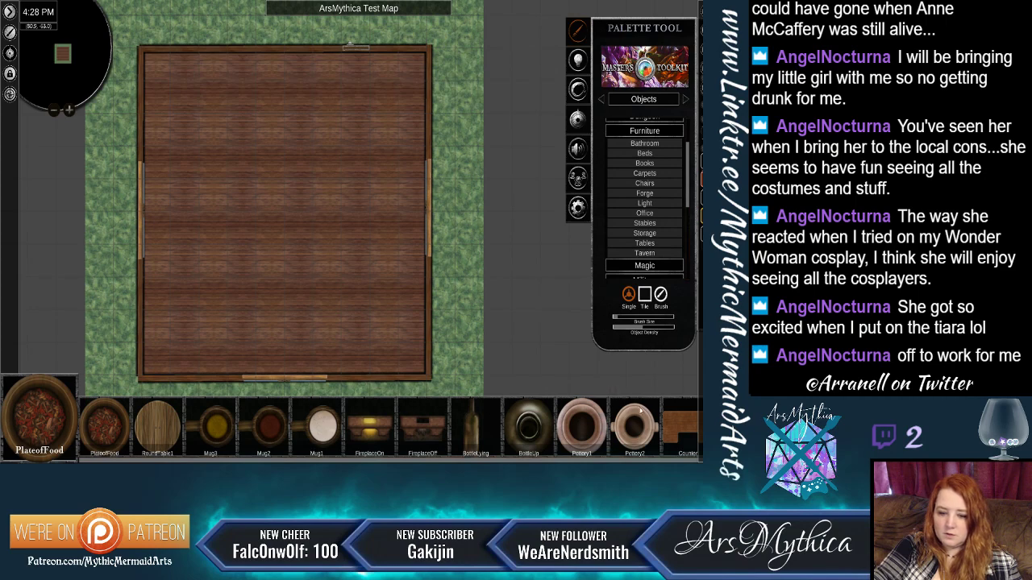
{"action": "left_click", "coordinate": [681, 430]}
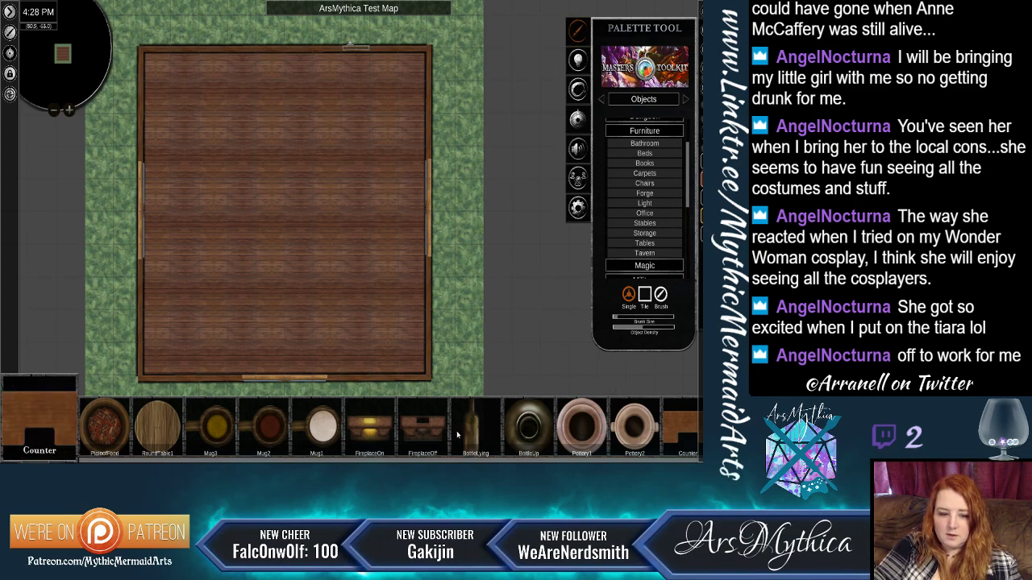
{"action": "left_click", "coordinate": [379, 427]}
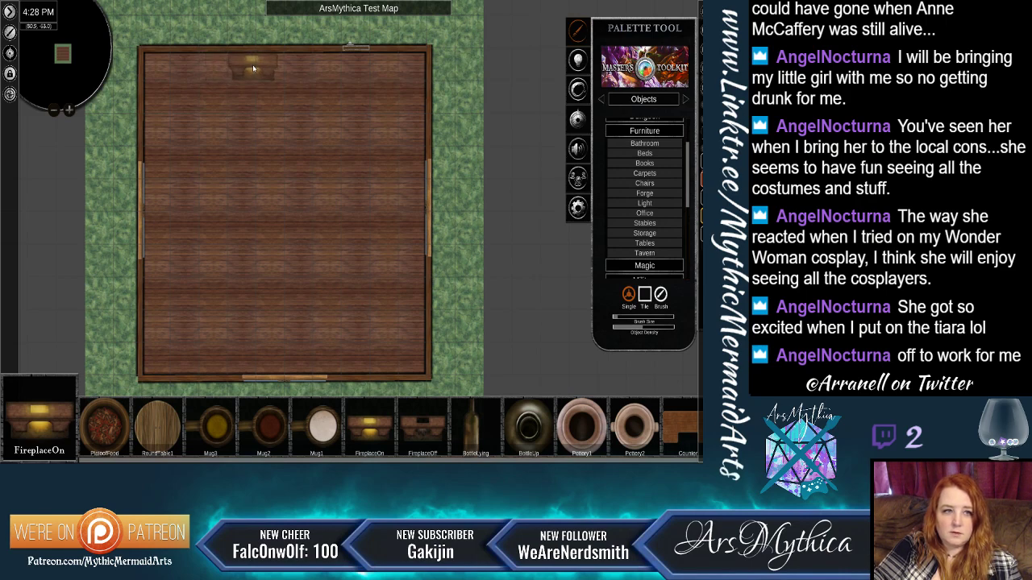
{"action": "left_click", "coordinate": [255, 72]}
{"action": "right_click", "coordinate": [254, 68]}
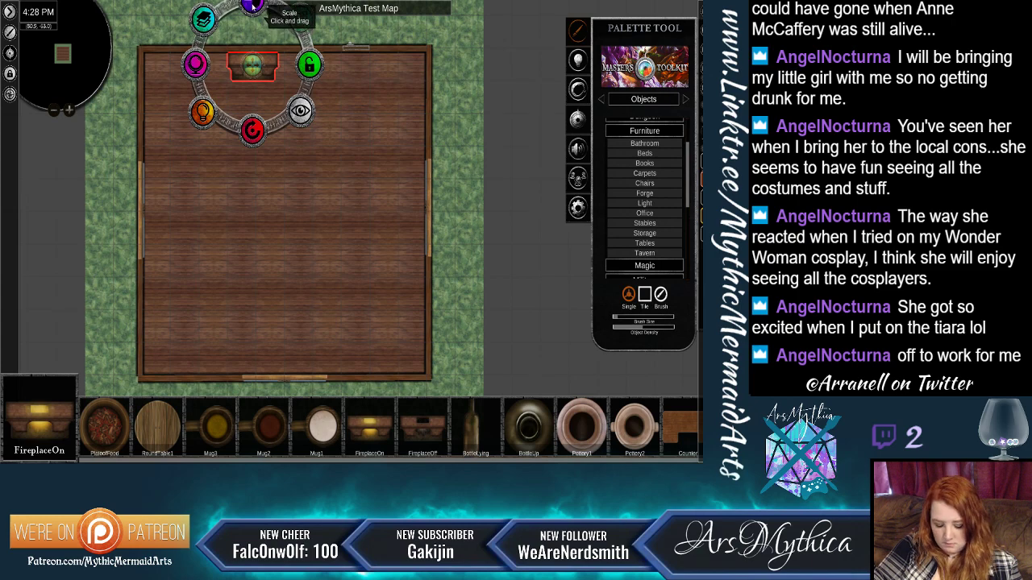
Enlarge the fireplace slightly, position it against the inside of the north wall, and deselect it.
{"action": "left_click_drag", "start_coordinate": [253, 5], "coordinate": [258, 145]}
{"action": "left_click_drag", "start_coordinate": [258, 215], "coordinate": [255, 216]}
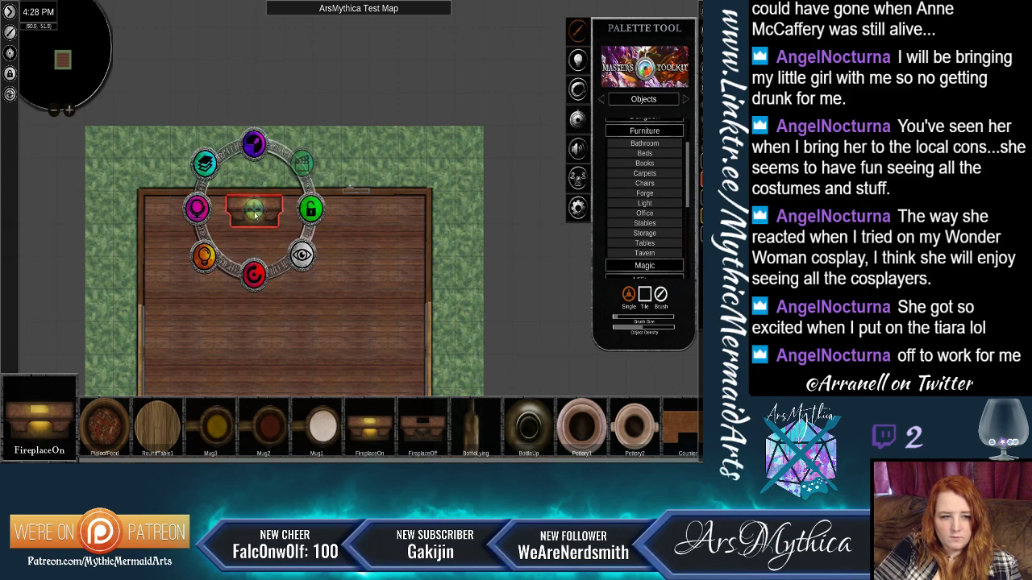
{"action": "left_click", "coordinate": [361, 167]}
{"action": "left_click", "coordinate": [363, 233]}
Nudge the fireplace slightly east along the north wall and deselect it.
{"action": "scroll", "coordinate": [317, 252], "scroll_direction": "up", "scroll_amount": 5}
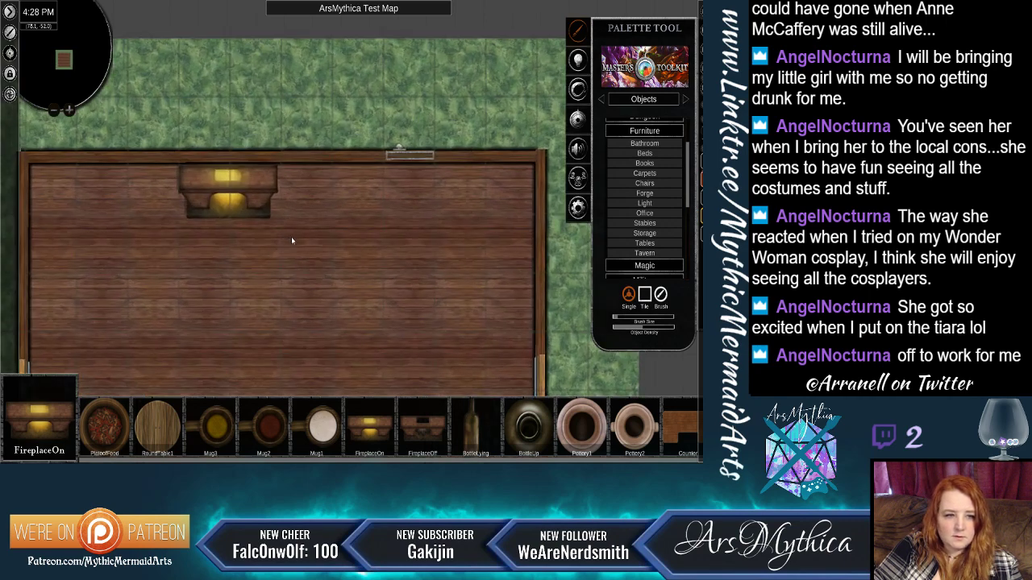
{"action": "scroll", "coordinate": [255, 205], "scroll_direction": "up", "scroll_amount": 1}
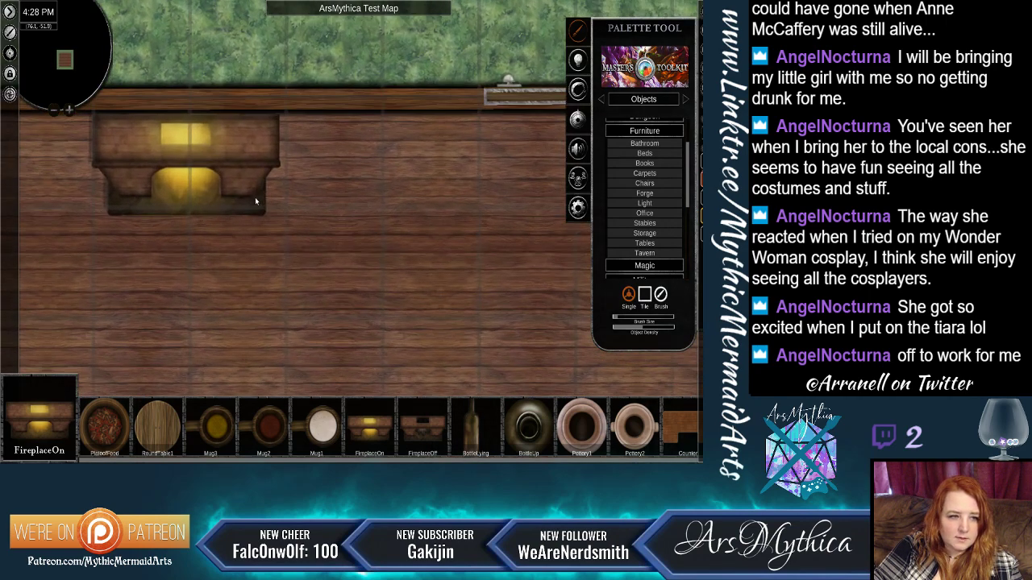
{"action": "scroll", "coordinate": [217, 150], "scroll_direction": "down", "scroll_amount": 2}
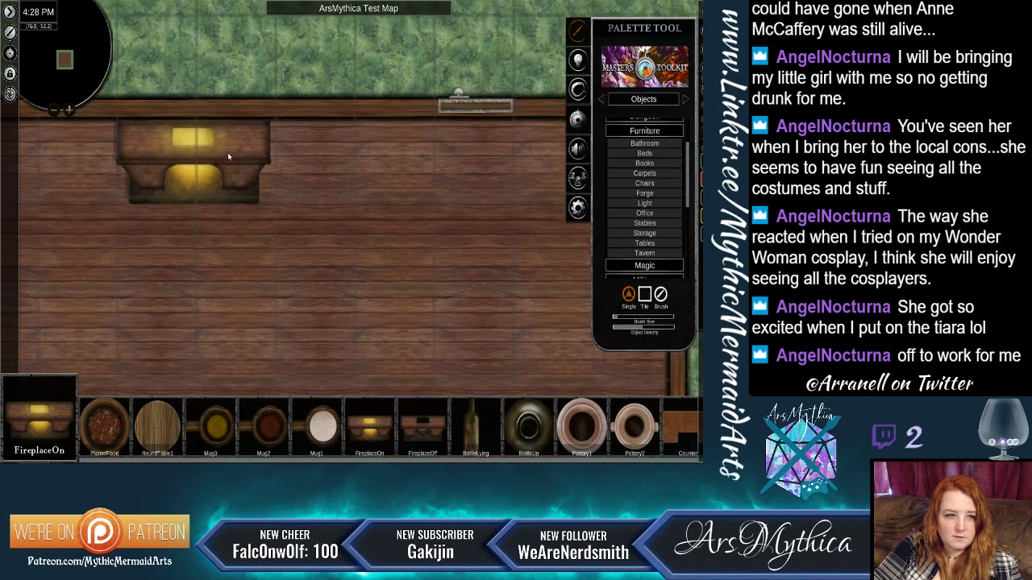
{"action": "right_click", "coordinate": [231, 150]}
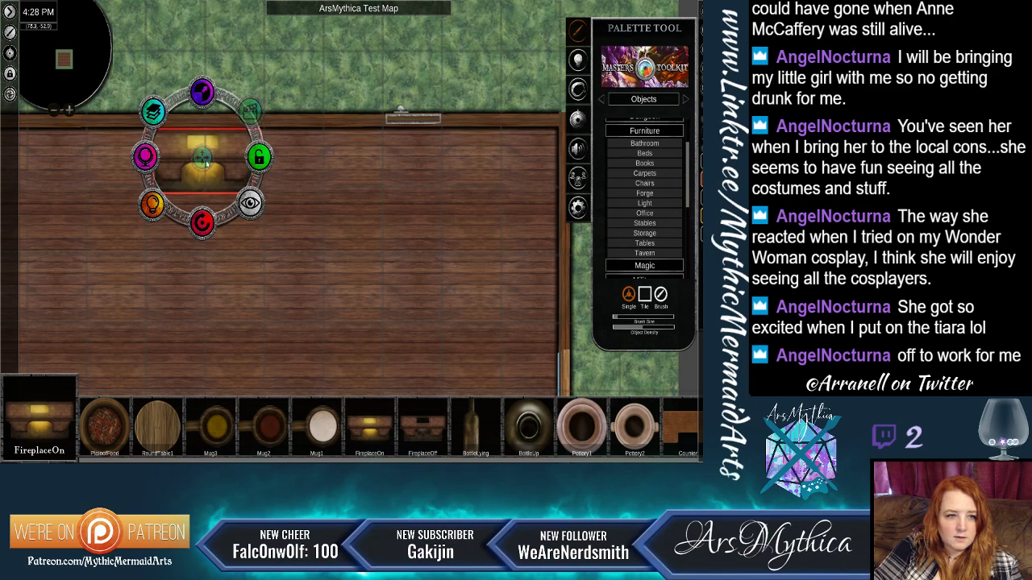
{"action": "left_click_drag", "start_coordinate": [206, 164], "coordinate": [209, 164]}
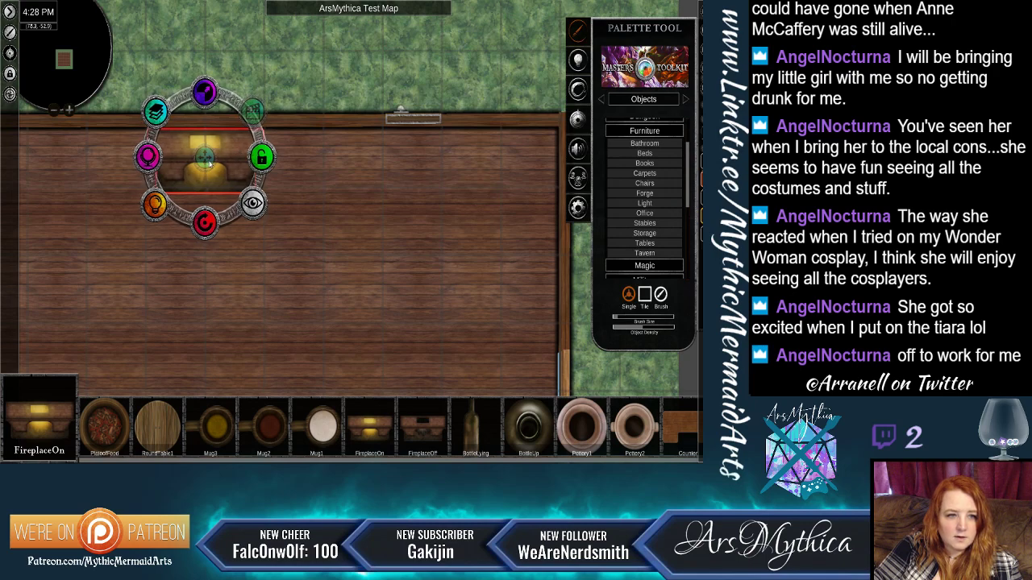
{"action": "left_click", "coordinate": [311, 158]}
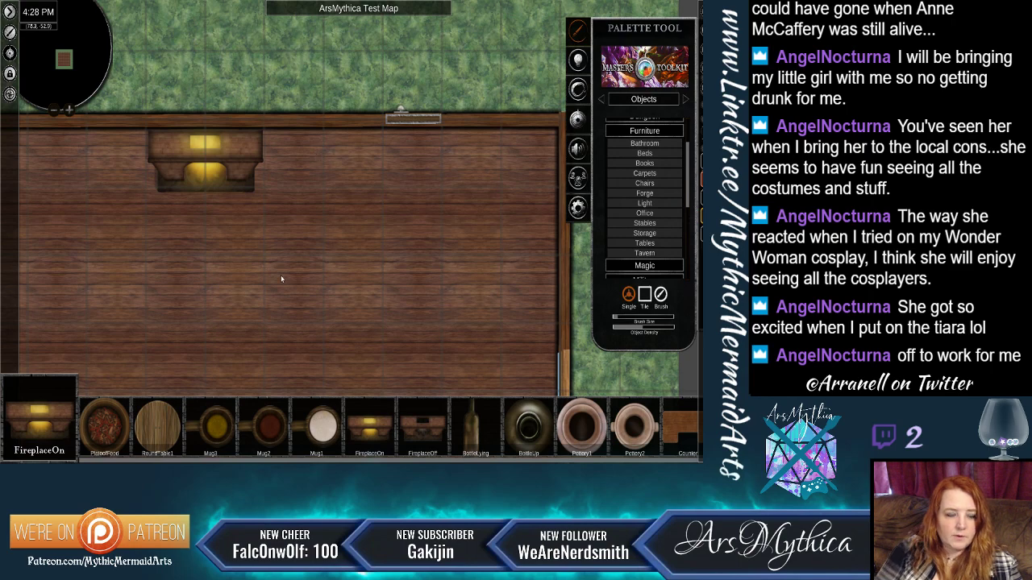
Place Carpet2 from the Carpets furniture on the wooden floor directly in front of the fireplace.
{"action": "left_click", "coordinate": [660, 174]}
{"action": "left_click", "coordinate": [161, 434]}
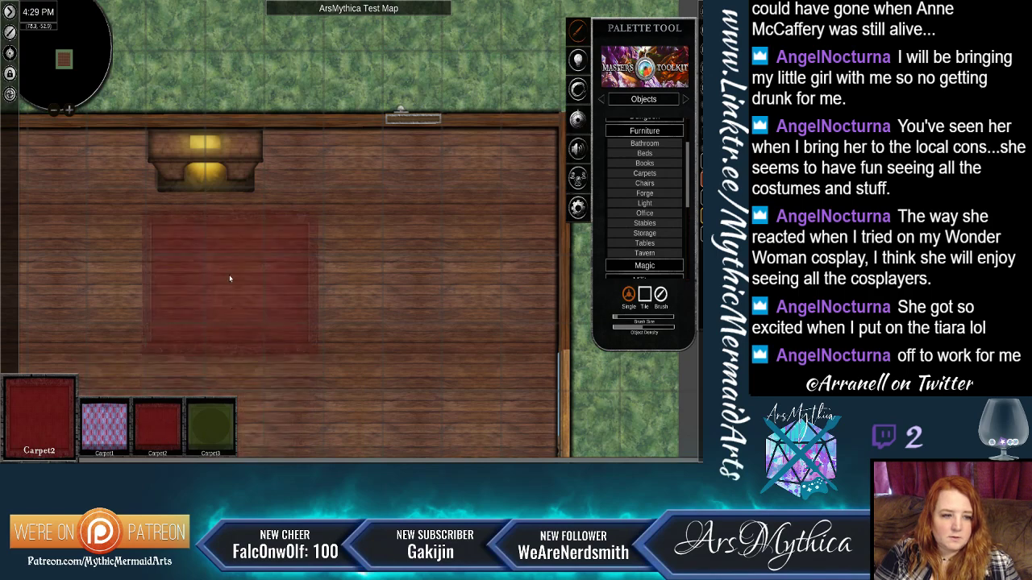
{"action": "scroll", "coordinate": [216, 272], "scroll_direction": "down", "scroll_amount": 2}
{"action": "scroll", "coordinate": [213, 274], "scroll_direction": "down", "scroll_amount": 1}
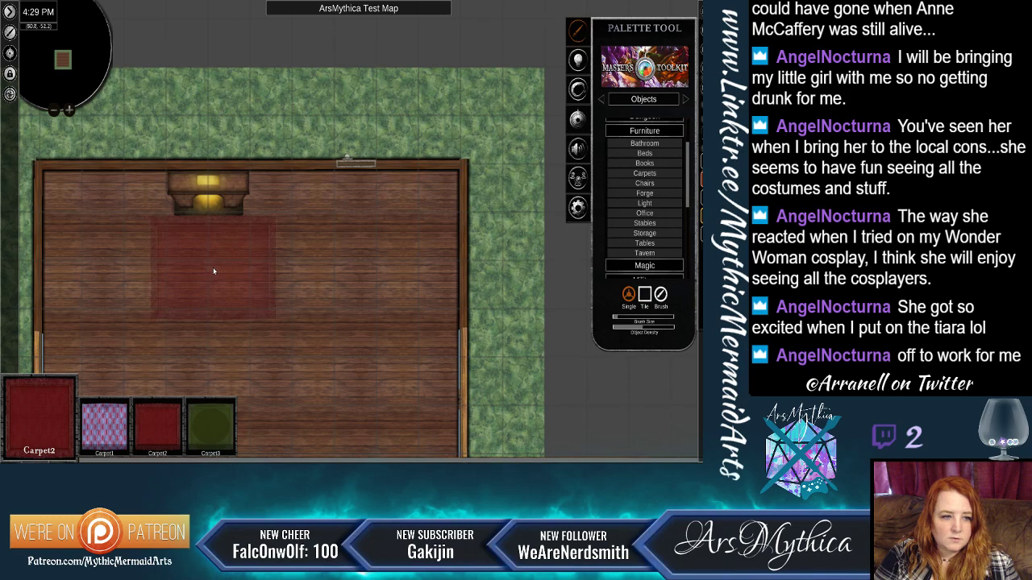
{"action": "left_click", "coordinate": [214, 271]}
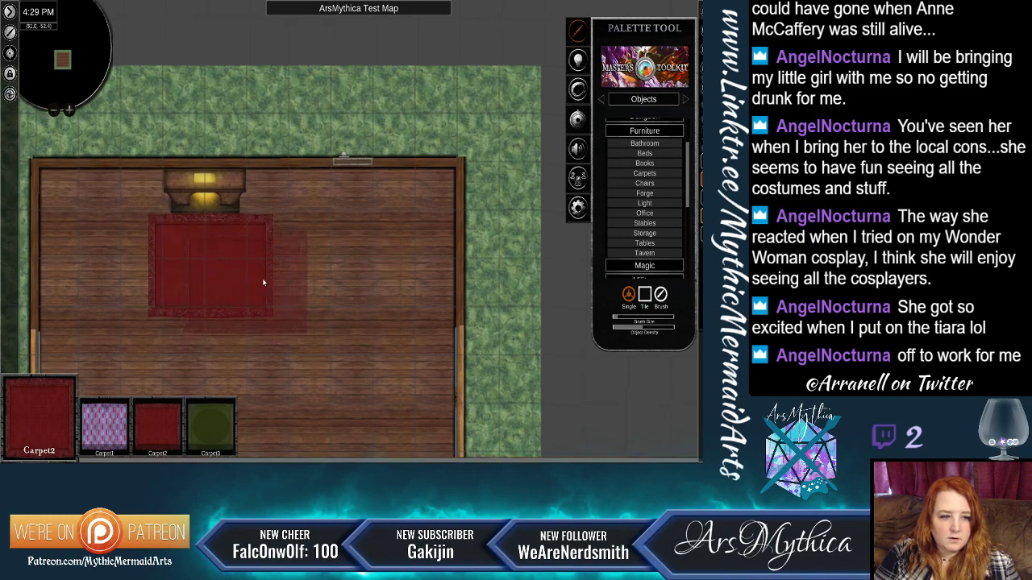
Try rotating the red carpet 90 degrees, shrinking it to about the fireplace's width, and centring it below the fireplace.
{"action": "right_click", "coordinate": [211, 284]}
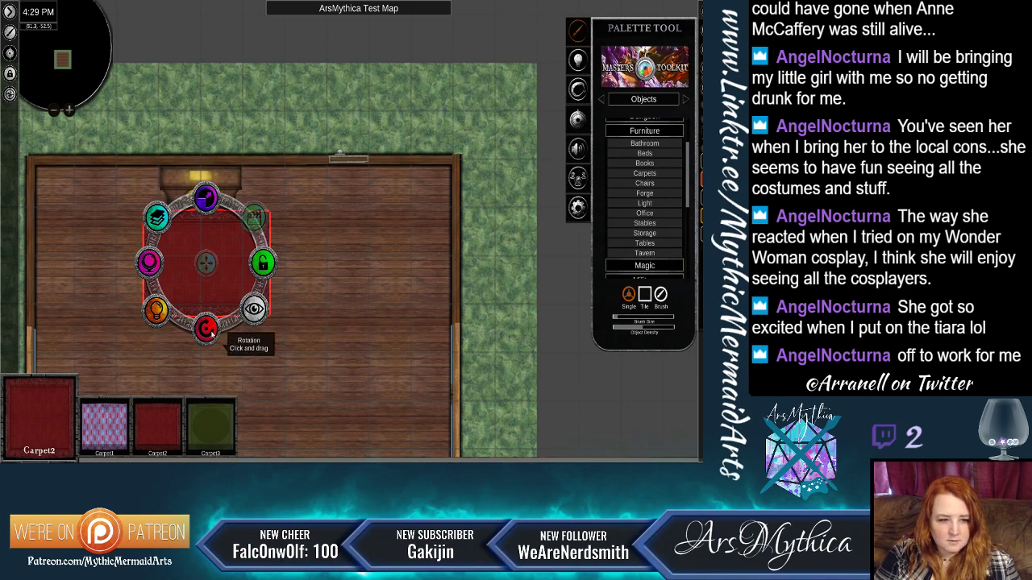
{"action": "left_click_drag", "start_coordinate": [211, 333], "coordinate": [201, 285]}
{"action": "mouse_move", "coordinate": [200, 219]}
{"action": "left_mouse_down"}
{"action": "mouse_move", "coordinate": [198, 234]}
{"action": "mouse_move", "coordinate": [199, 214]}
{"action": "left_mouse_up"}
{"action": "left_click_drag", "start_coordinate": [206, 279], "coordinate": [205, 272]}
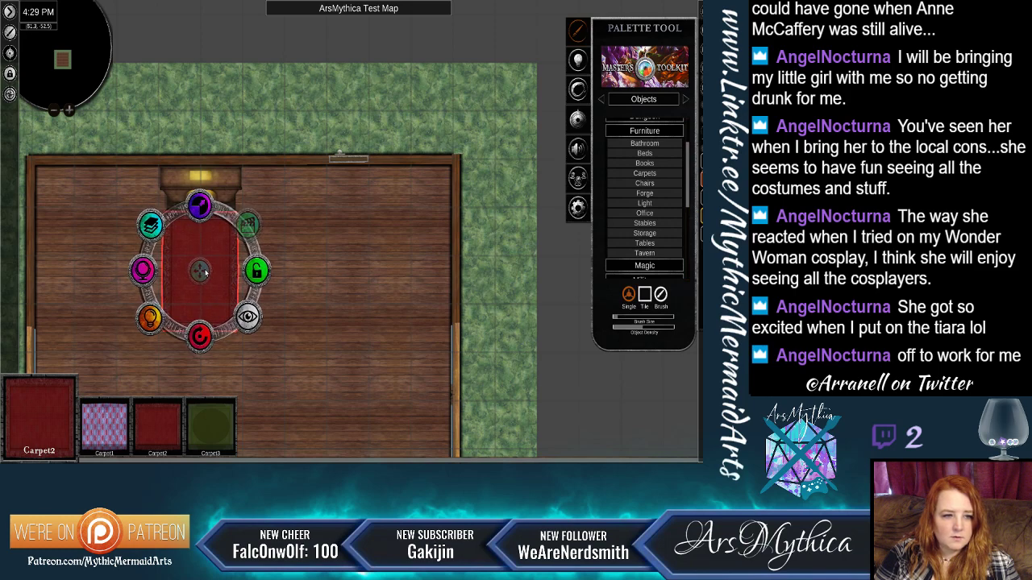
{"action": "left_click", "coordinate": [313, 221]}
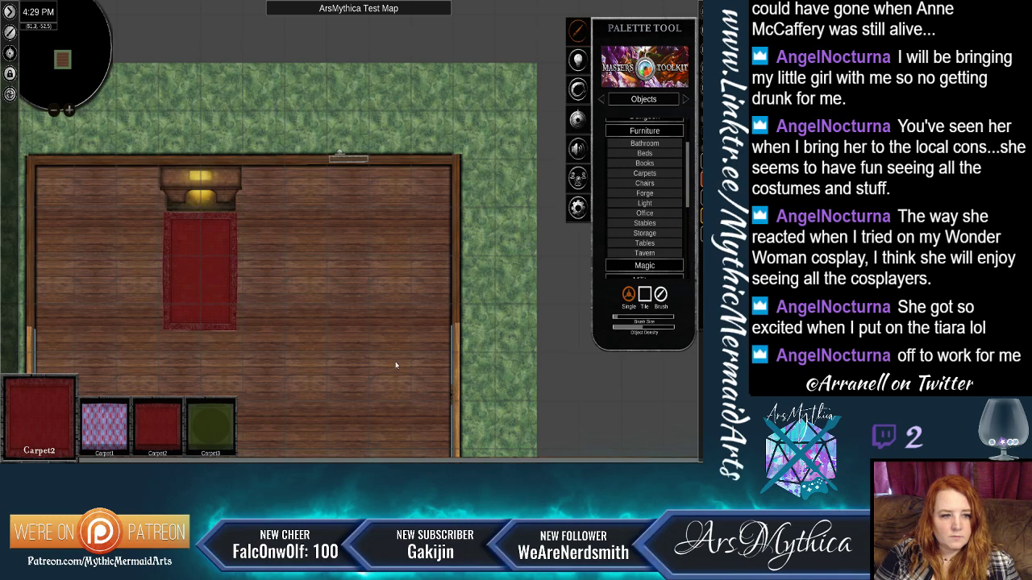
Try rotating the shrunken red carpet back so its long side runs parallel to the north wall.
{"action": "scroll", "coordinate": [392, 352], "scroll_direction": "down", "scroll_amount": 2}
{"action": "left_click_drag", "start_coordinate": [488, 320], "coordinate": [525, 261]}
{"action": "left_click", "coordinate": [266, 217]}
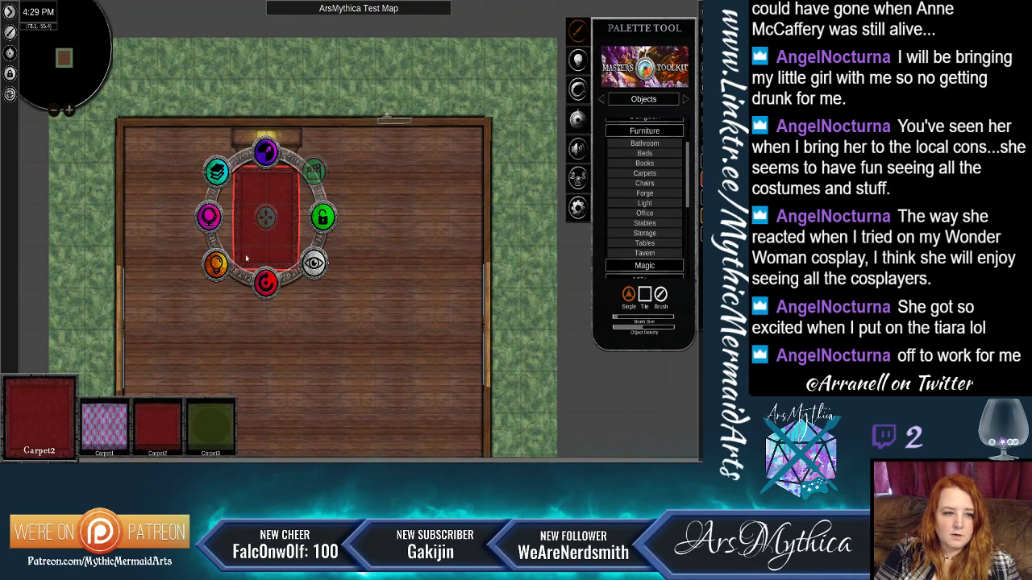
{"action": "left_click_drag", "start_coordinate": [266, 284], "coordinate": [214, 225]}
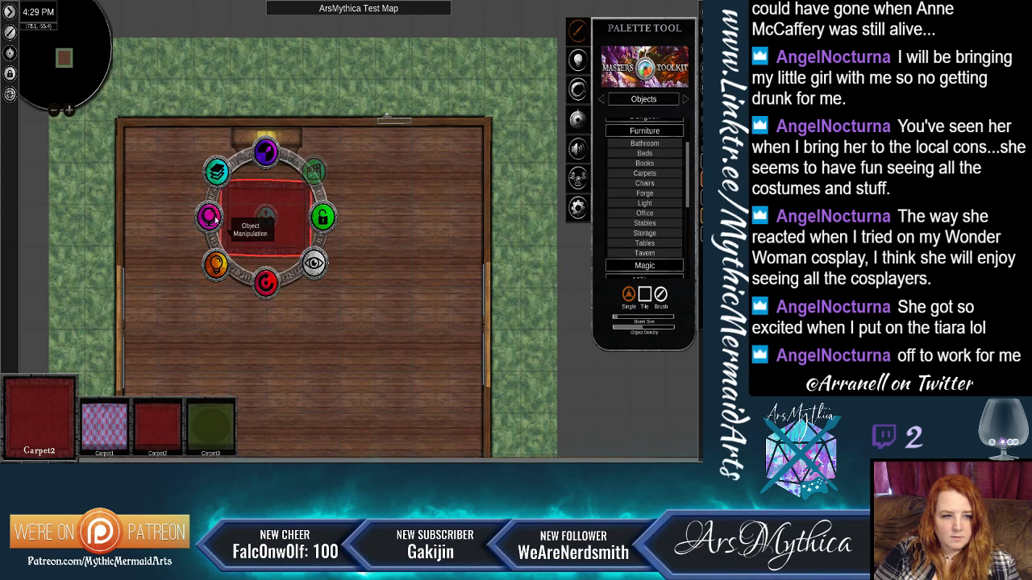
{"action": "left_click_drag", "start_coordinate": [266, 283], "coordinate": [268, 288]}
{"action": "left_click", "coordinate": [389, 258]}
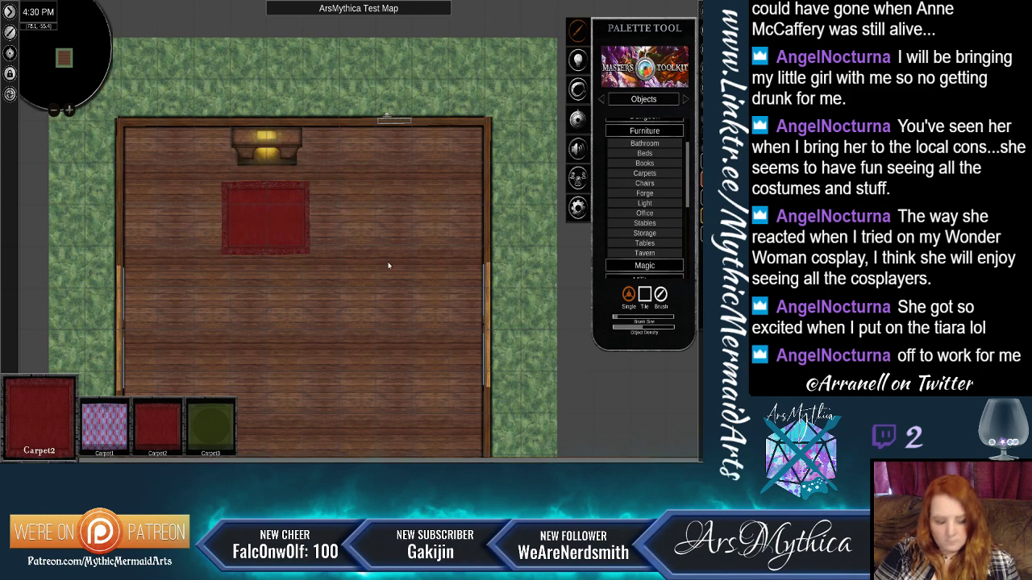
Undo the carpet's rotation, scaling and move changes back to its original placement.
{"action": "key", "text": "ctrl+z"}
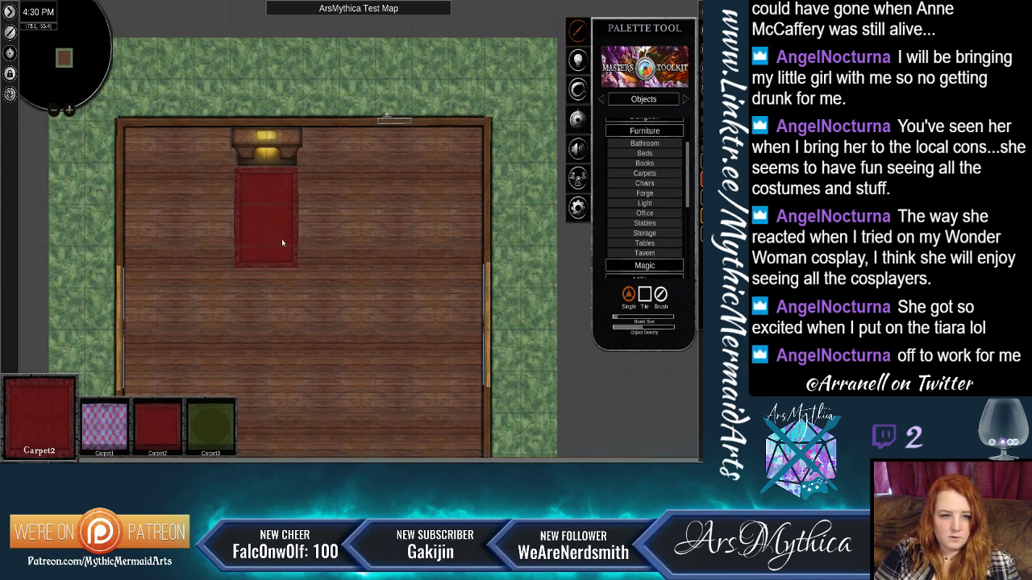
{"action": "key", "text": "ctrl+z"}
{"action": "key", "text": "ctrl+z"}
{"action": "key", "text": "ctrl+z"}
{"action": "key", "text": "ctrl+z"}
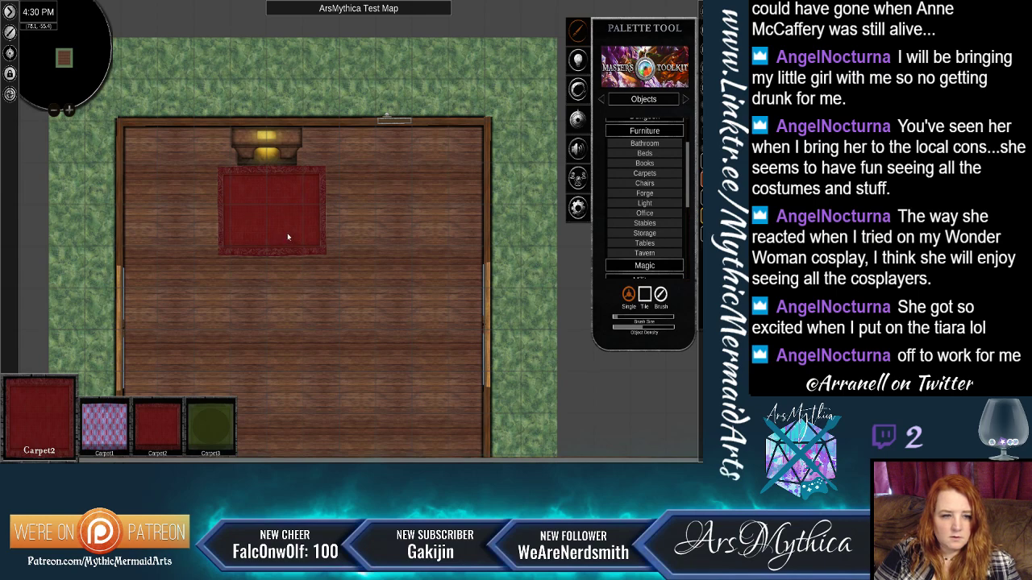
Scale the red carpet down slightly, centre it directly below the fireplace, and deselect it.
{"action": "left_click", "coordinate": [288, 236]}
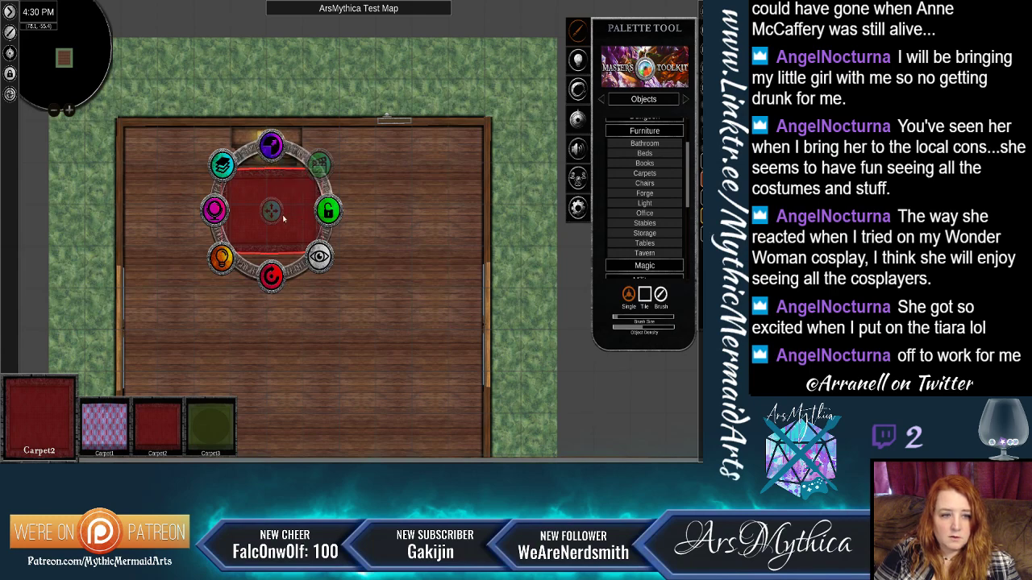
{"action": "left_click_drag", "start_coordinate": [271, 212], "coordinate": [267, 210]}
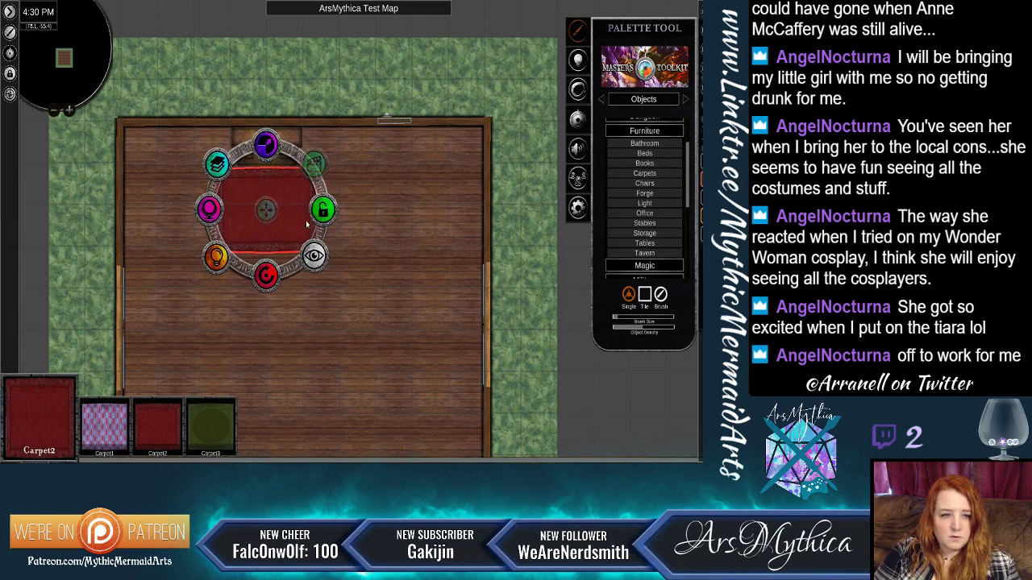
{"action": "left_click", "coordinate": [349, 223]}
{"action": "left_click", "coordinate": [265, 208]}
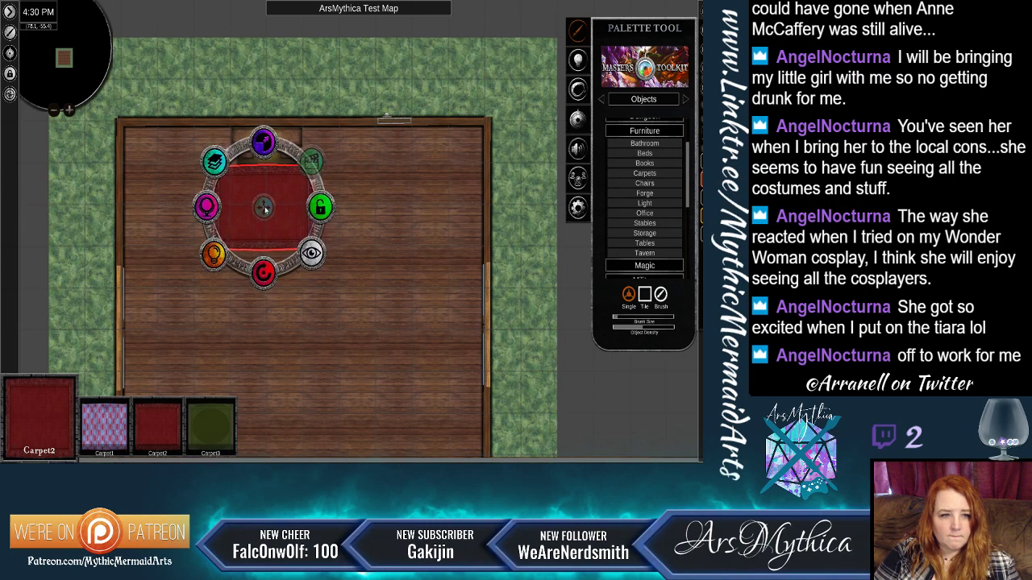
{"action": "left_click", "coordinate": [375, 236]}
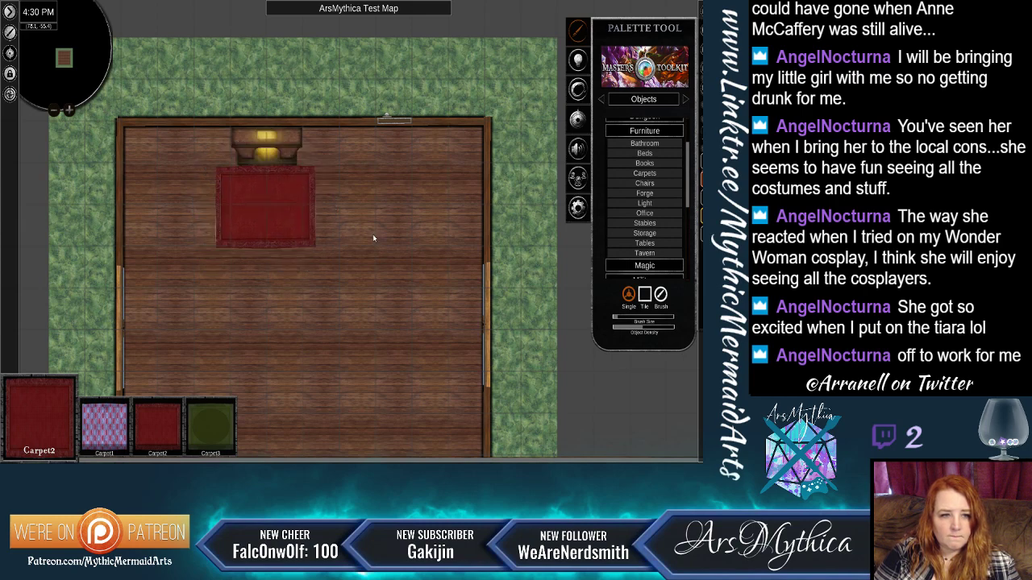
Place four Chair1Clean chairs from the Chairs furniture, one at each corner of the red carpet.
{"action": "left_click", "coordinate": [644, 183]}
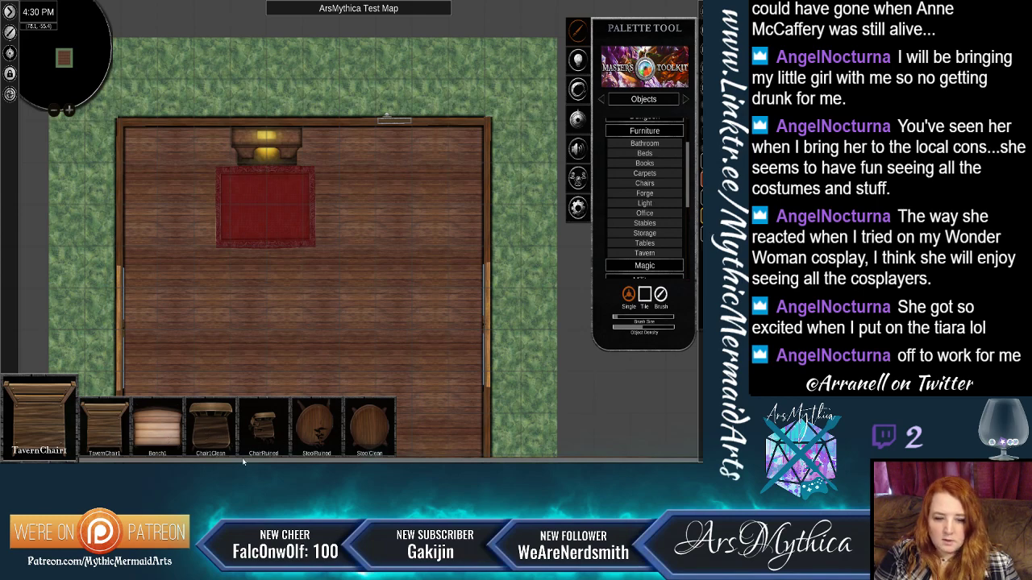
{"action": "left_click", "coordinate": [207, 435]}
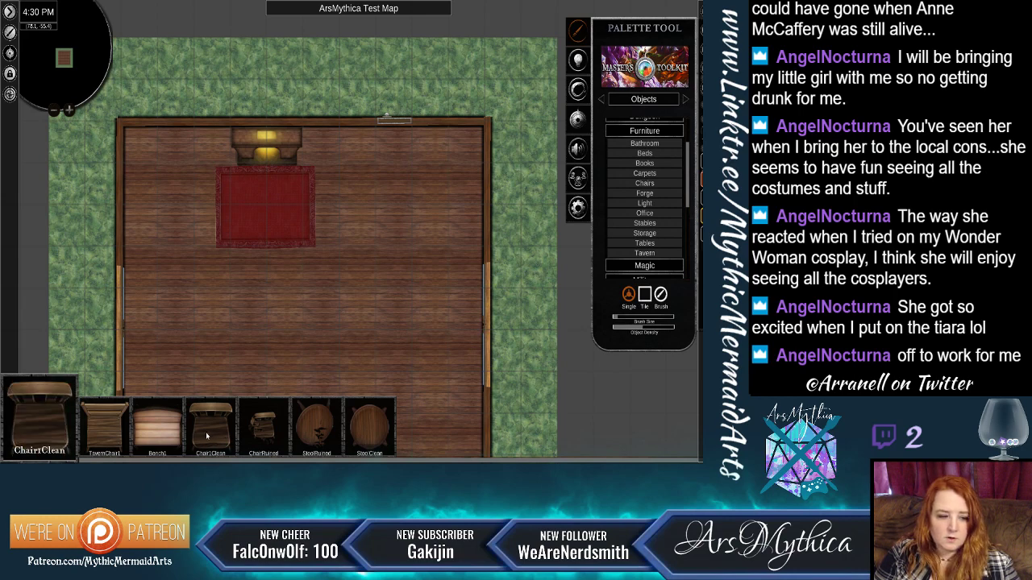
{"action": "left_click", "coordinate": [221, 192]}
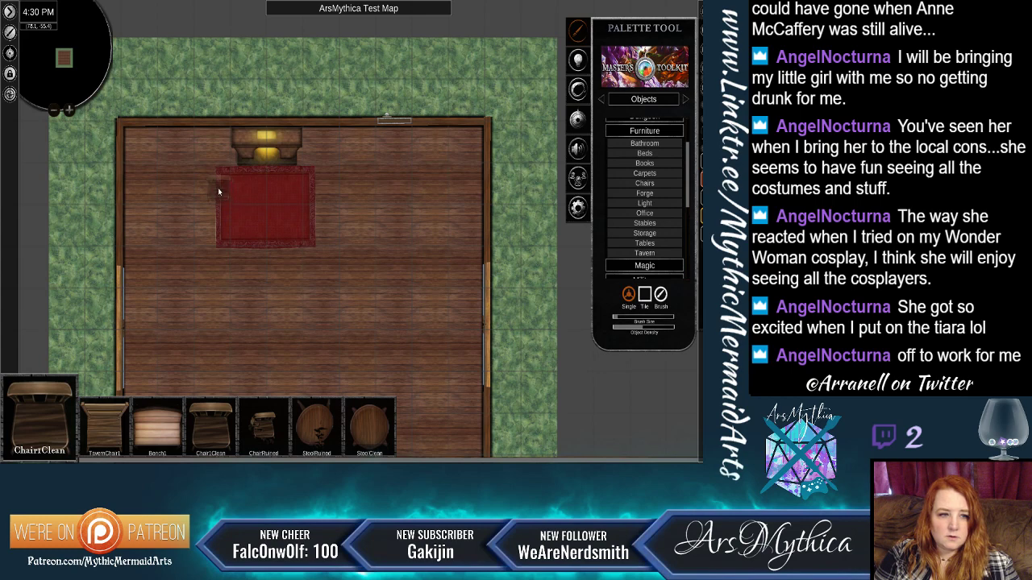
{"action": "left_click", "coordinate": [316, 185]}
{"action": "left_click", "coordinate": [318, 243]}
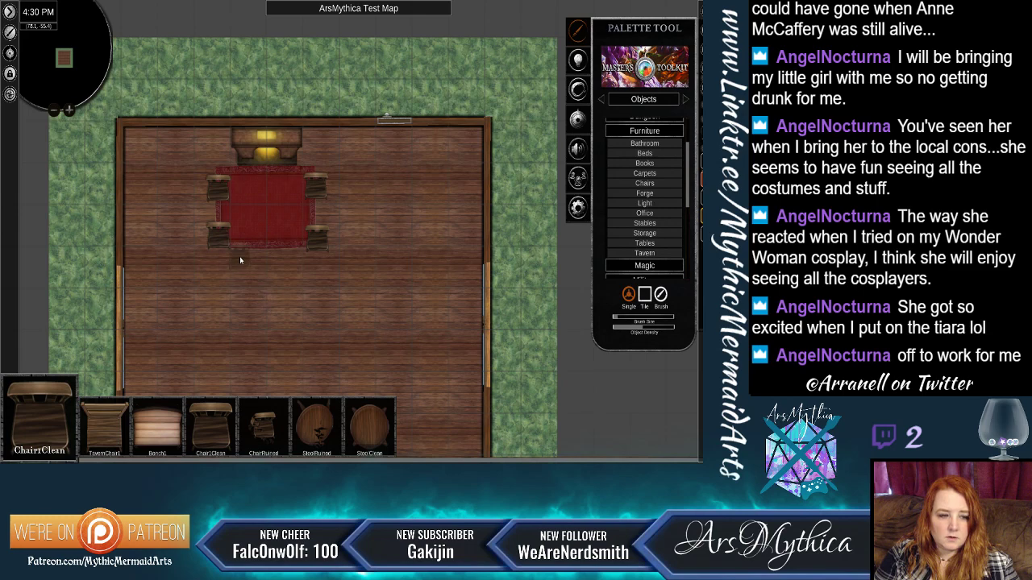
Rotate the two chairs on the carpet's west side to angle inward, and move them onto the carpet.
{"action": "right_click", "coordinate": [225, 243]}
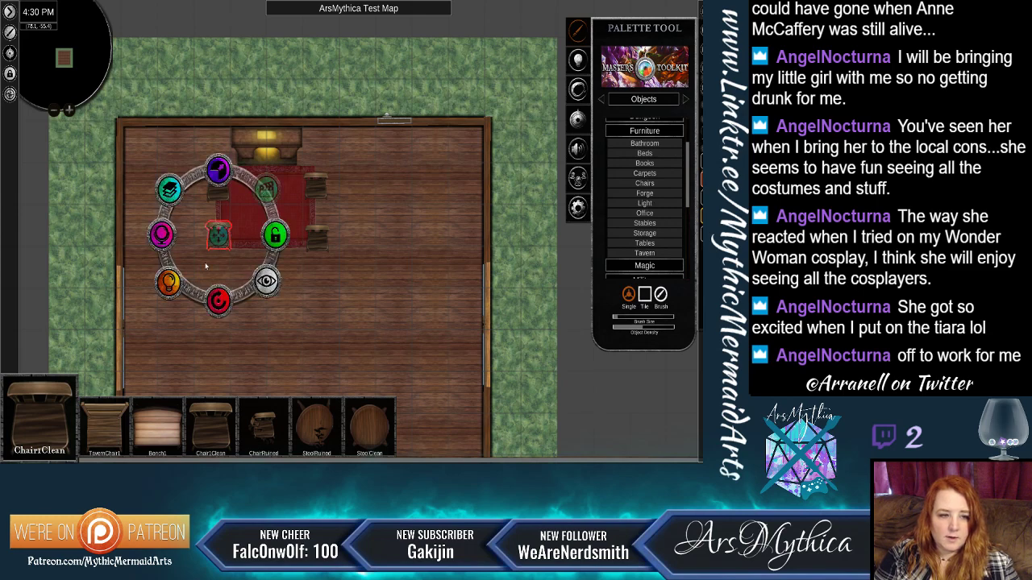
{"action": "left_click_drag", "start_coordinate": [246, 290], "coordinate": [246, 227]}
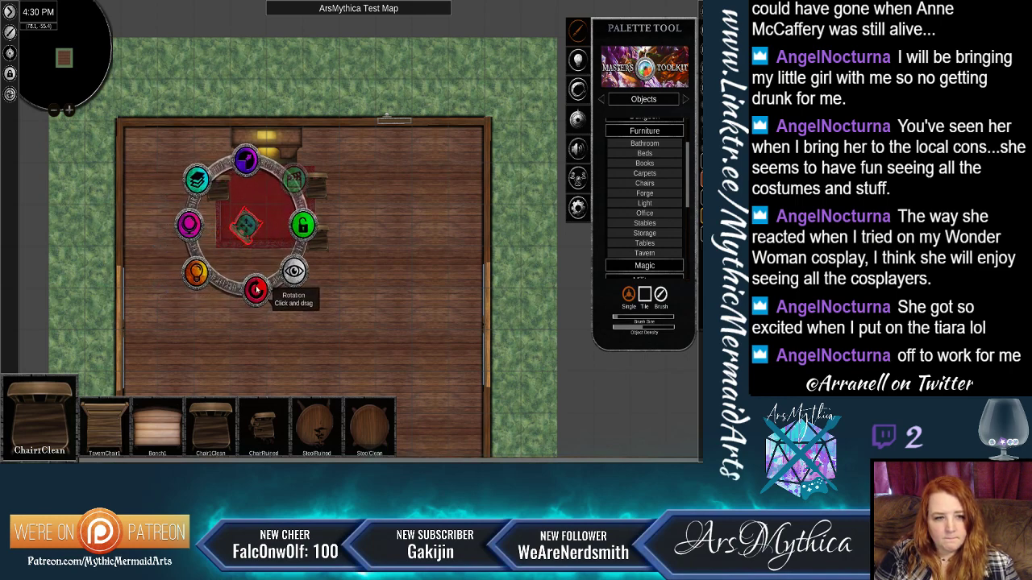
{"action": "left_click", "coordinate": [224, 193]}
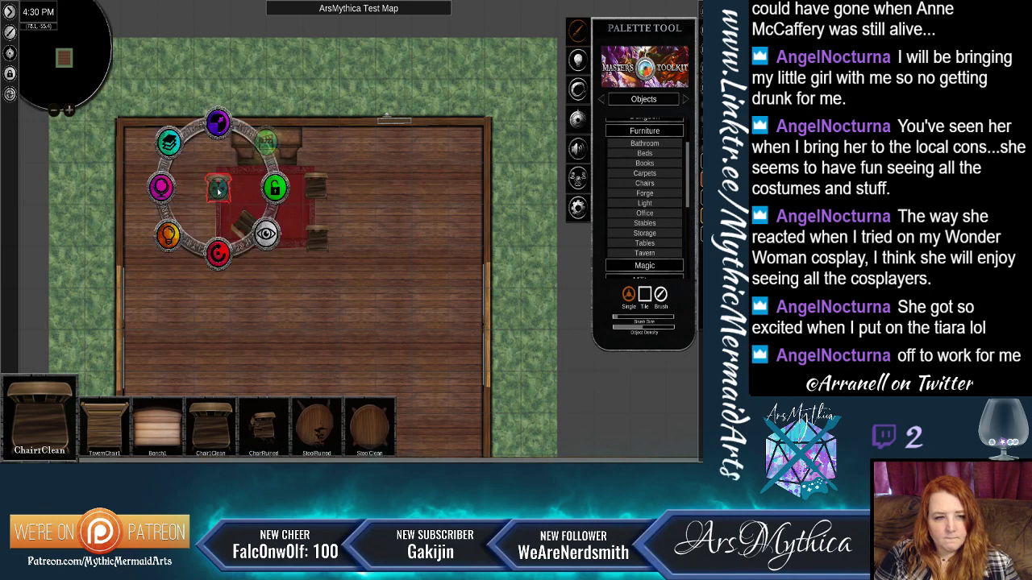
{"action": "left_click_drag", "start_coordinate": [232, 251], "coordinate": [224, 192]}
{"action": "left_click", "coordinate": [246, 229]}
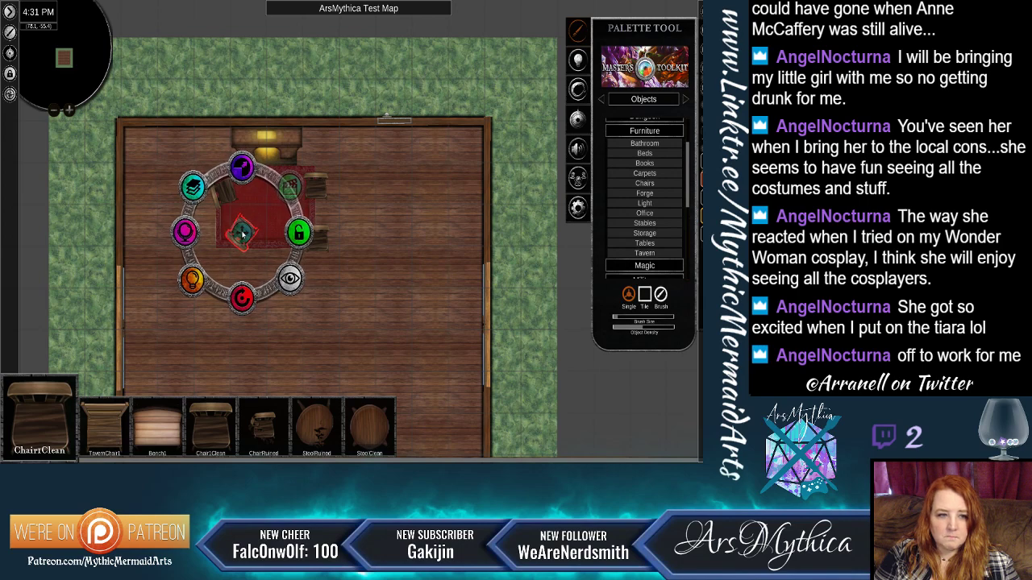
{"action": "left_click", "coordinate": [224, 195]}
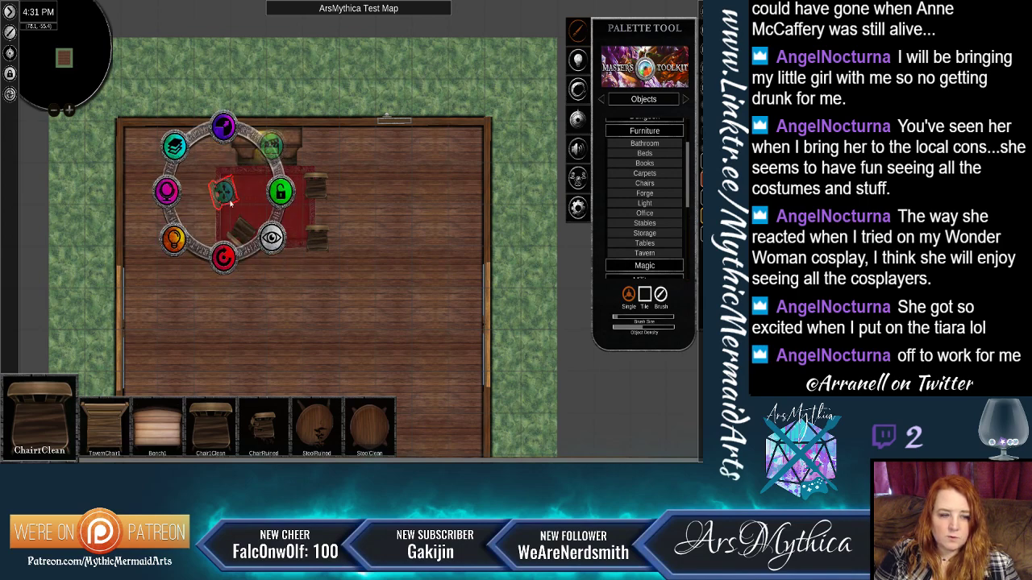
Rotate the two chairs on the carpet's east side to mirror the west pair, move them inward, and deselect.
{"action": "left_click", "coordinate": [316, 240]}
{"action": "left_click_drag", "start_coordinate": [317, 303], "coordinate": [318, 190]}
{"action": "left_click_drag", "start_coordinate": [317, 250], "coordinate": [312, 188]}
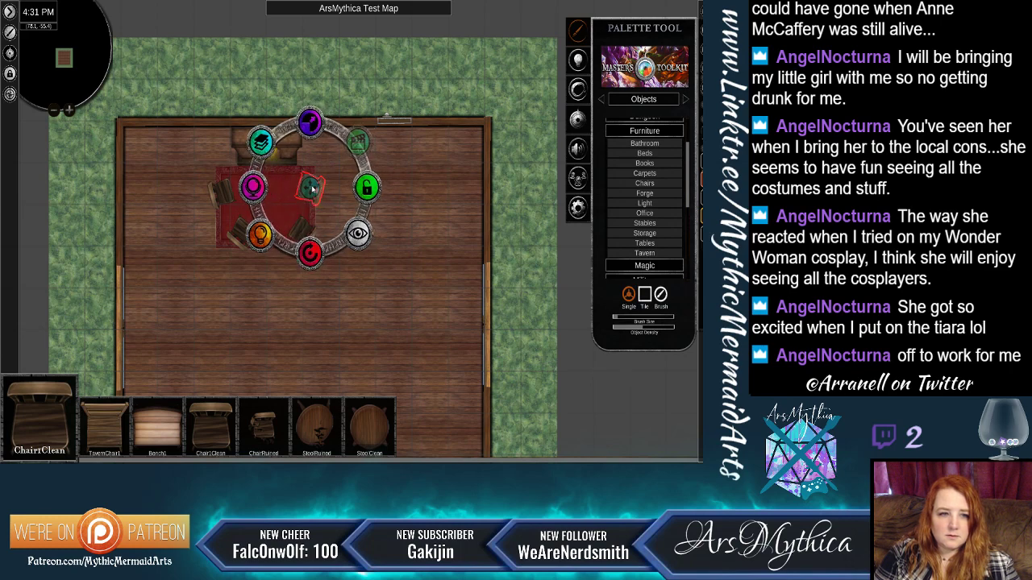
{"action": "left_click", "coordinate": [378, 269]}
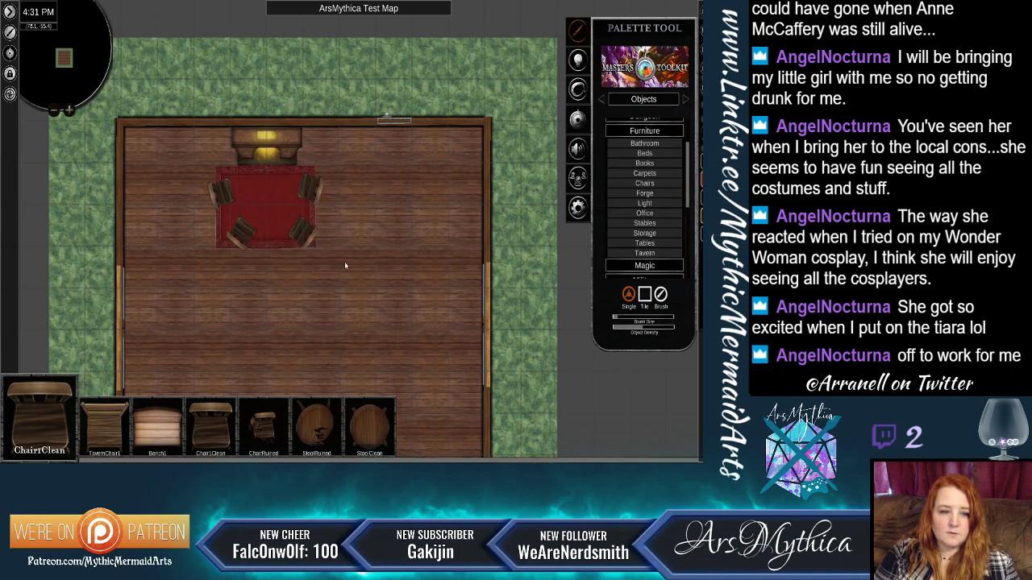
Nudge the southeast chair slightly west to even out the seating arrangement on the carpet.
{"action": "left_click", "coordinate": [300, 234]}
{"action": "left_click_drag", "start_coordinate": [295, 239], "coordinate": [292, 237]}
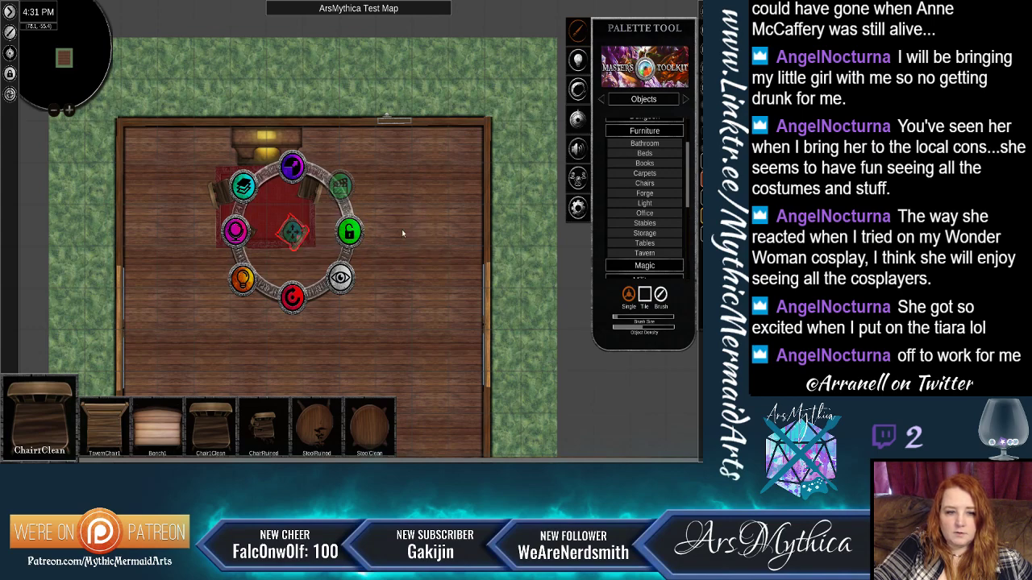
{"action": "left_click", "coordinate": [395, 253]}
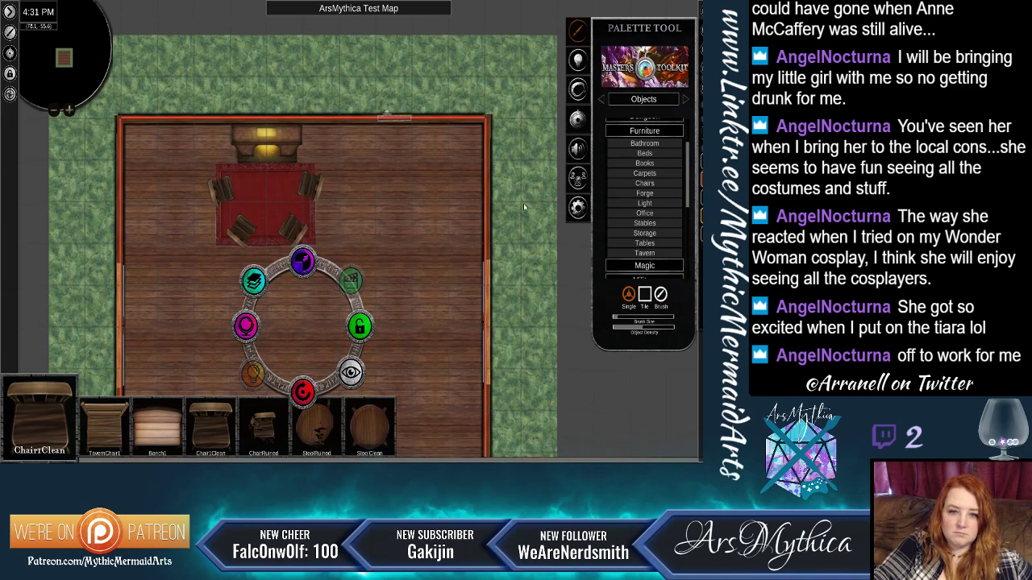
Place two RoundTable1 tables from the Tables furniture, one on each side of the red carpet.
{"action": "left_click", "coordinate": [534, 198]}
{"action": "scroll", "coordinate": [515, 340], "scroll_direction": "down", "scroll_amount": 2}
{"action": "scroll", "coordinate": [518, 342], "scroll_direction": "up", "scroll_amount": 2}
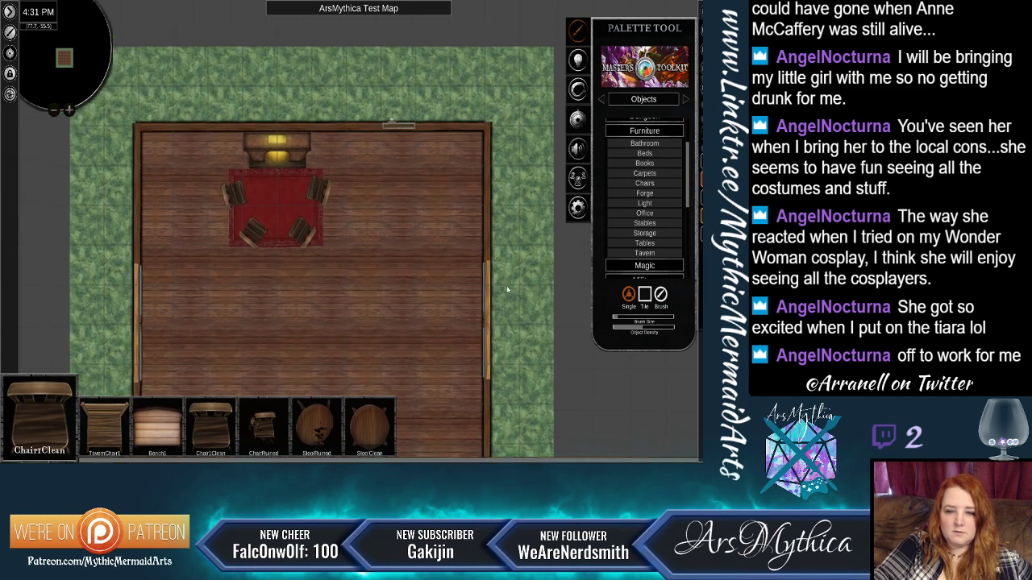
{"action": "left_click", "coordinate": [644, 242]}
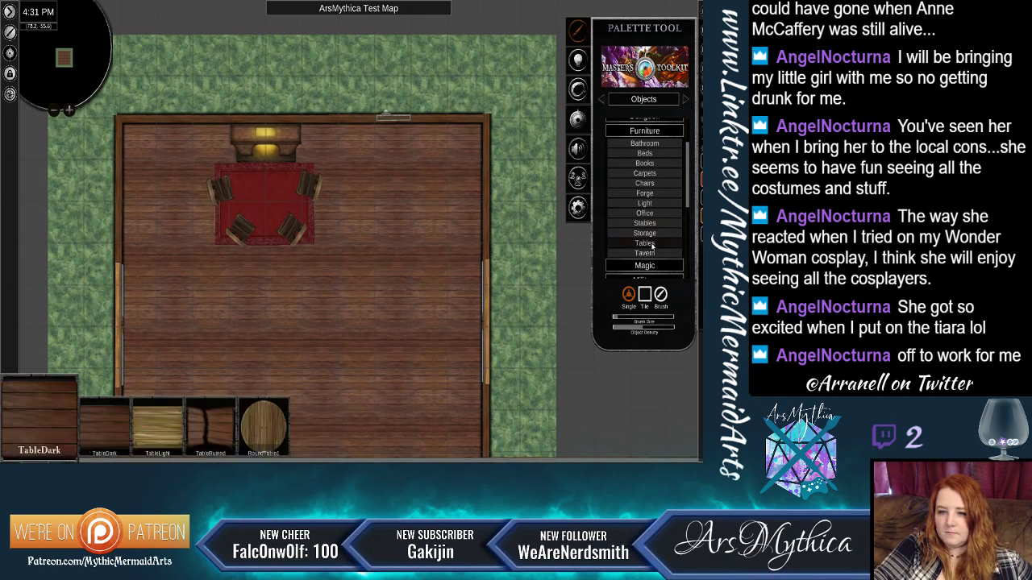
{"action": "left_click", "coordinate": [258, 426]}
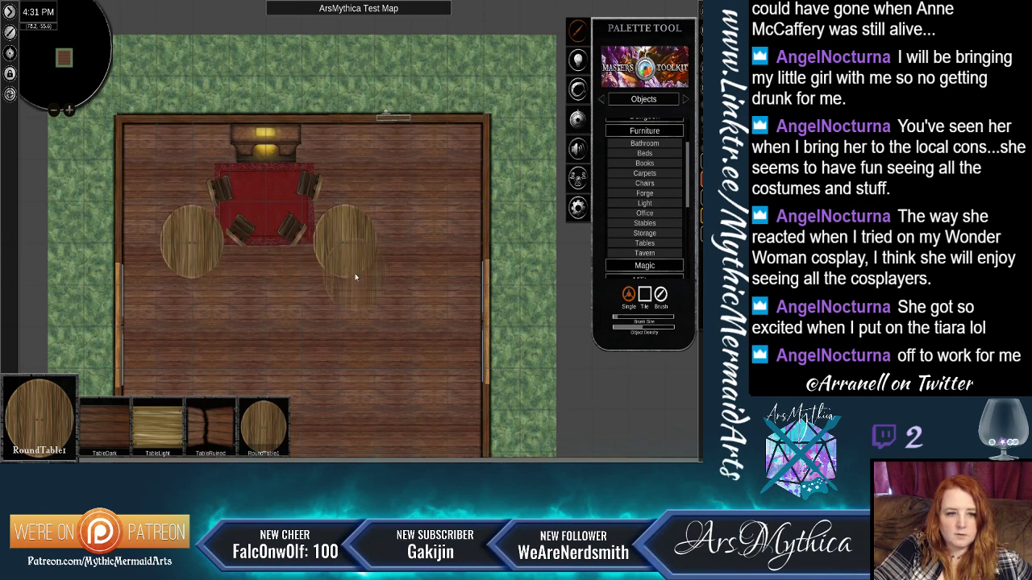
Scale both round tables down to side-table size and move them between the chairs on the carpet's east and west edges.
{"action": "left_click", "coordinate": [346, 245]}
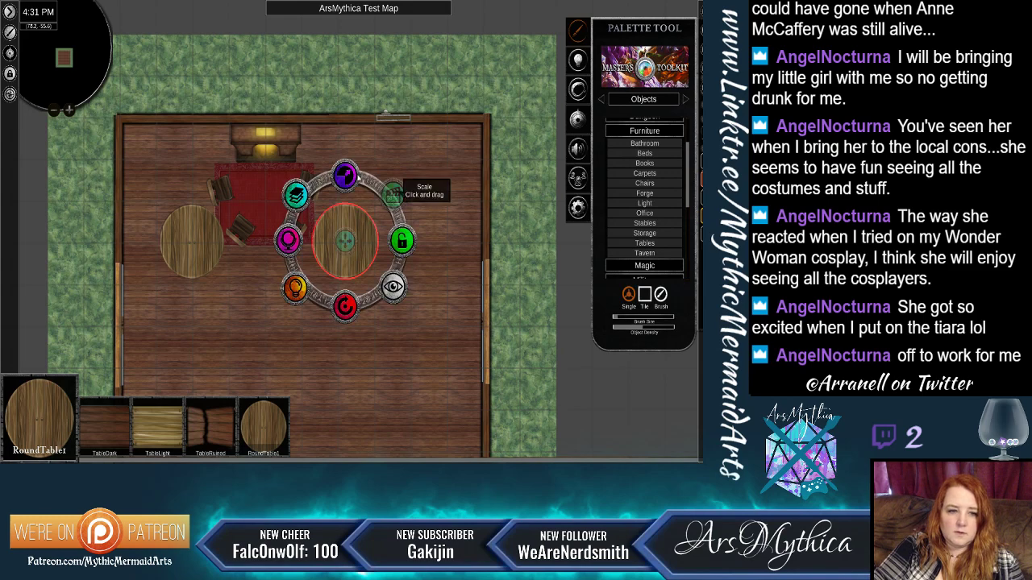
{"action": "left_click_drag", "start_coordinate": [318, 246], "coordinate": [315, 217]}
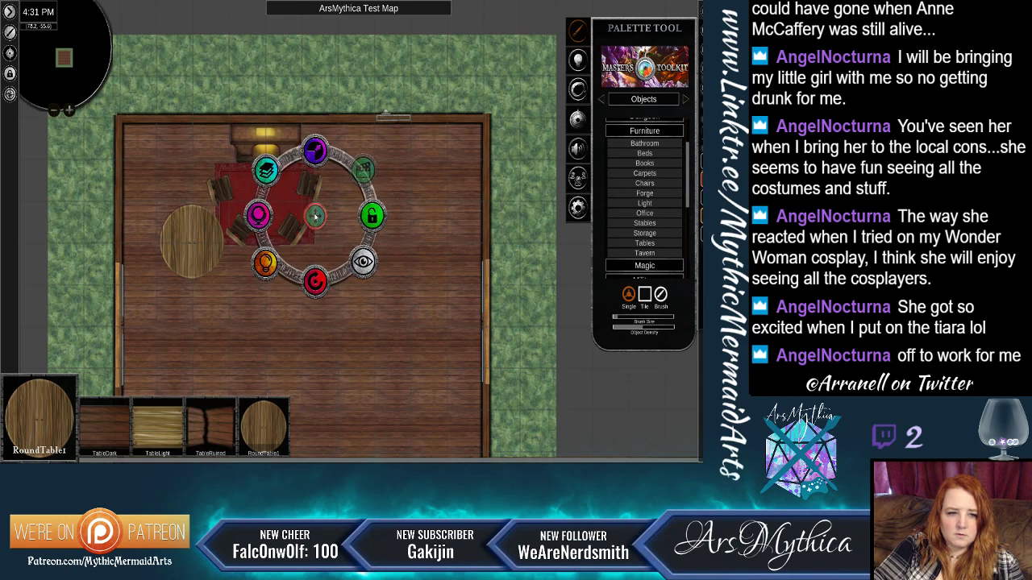
{"action": "left_click", "coordinate": [191, 254]}
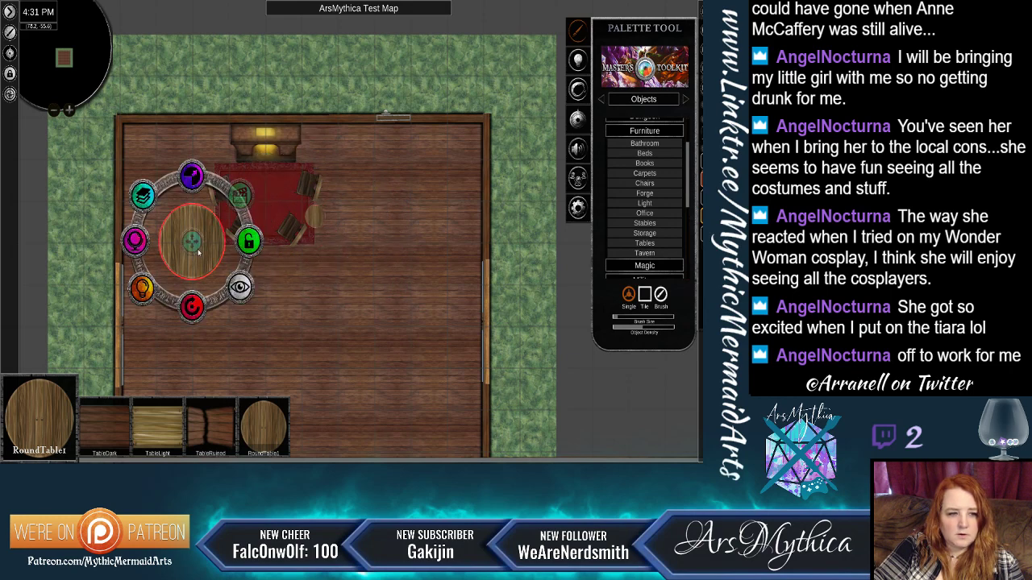
{"action": "left_click_drag", "start_coordinate": [191, 179], "coordinate": [288, 234]}
{"action": "left_click_drag", "start_coordinate": [282, 297], "coordinate": [288, 299]}
{"action": "left_click_drag", "start_coordinate": [288, 234], "coordinate": [216, 221]}
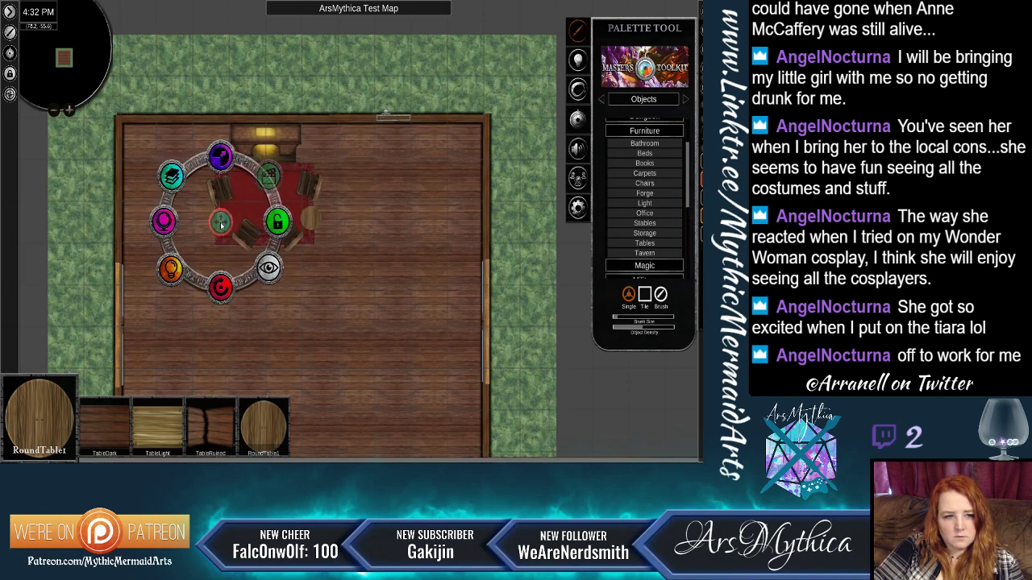
{"action": "left_click", "coordinate": [367, 222]}
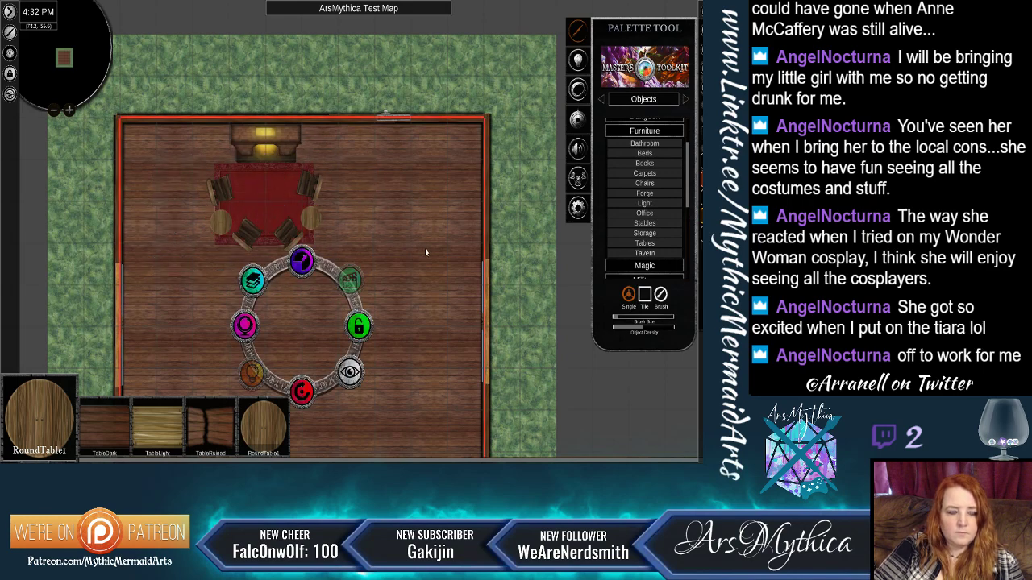
{"action": "left_click", "coordinate": [515, 187]}
{"action": "left_click", "coordinate": [504, 179]}
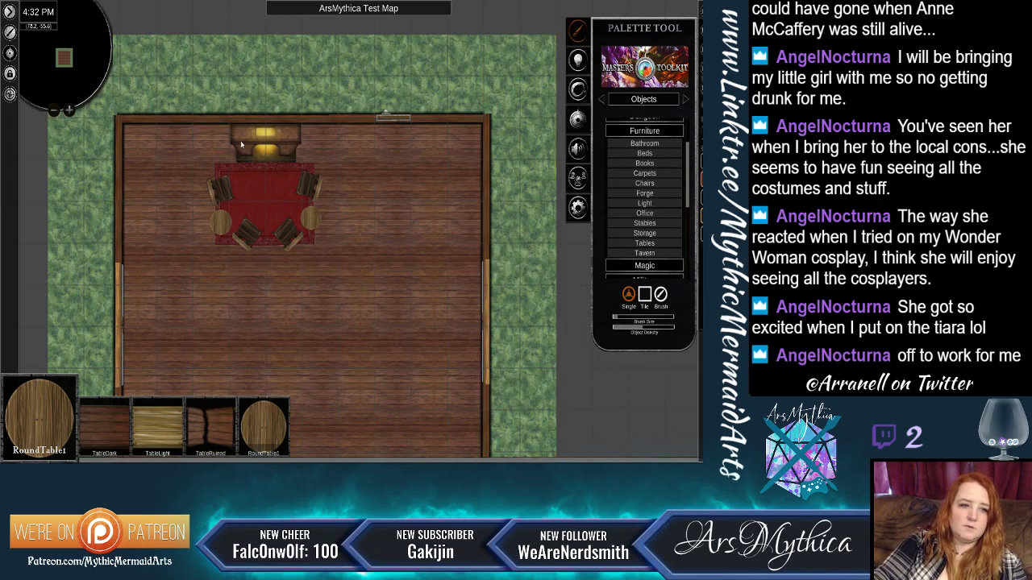
Place a Counter from the Tavern furniture in the southeast corner of the building, against the east wall.
{"action": "scroll", "coordinate": [372, 260], "scroll_direction": "down", "scroll_amount": 1}
{"action": "left_click_drag", "start_coordinate": [498, 313], "coordinate": [494, 223]}
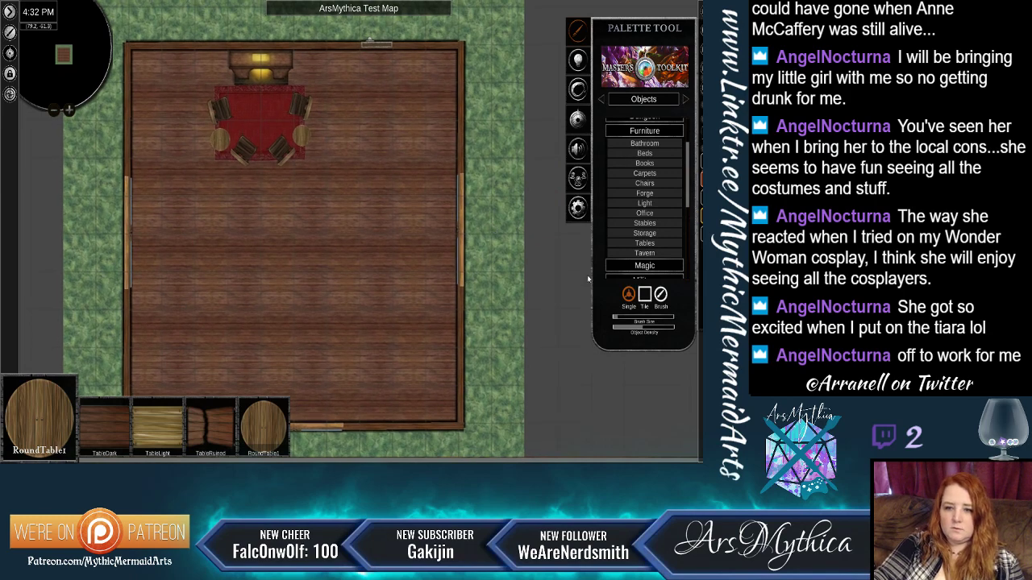
{"action": "left_click", "coordinate": [643, 253]}
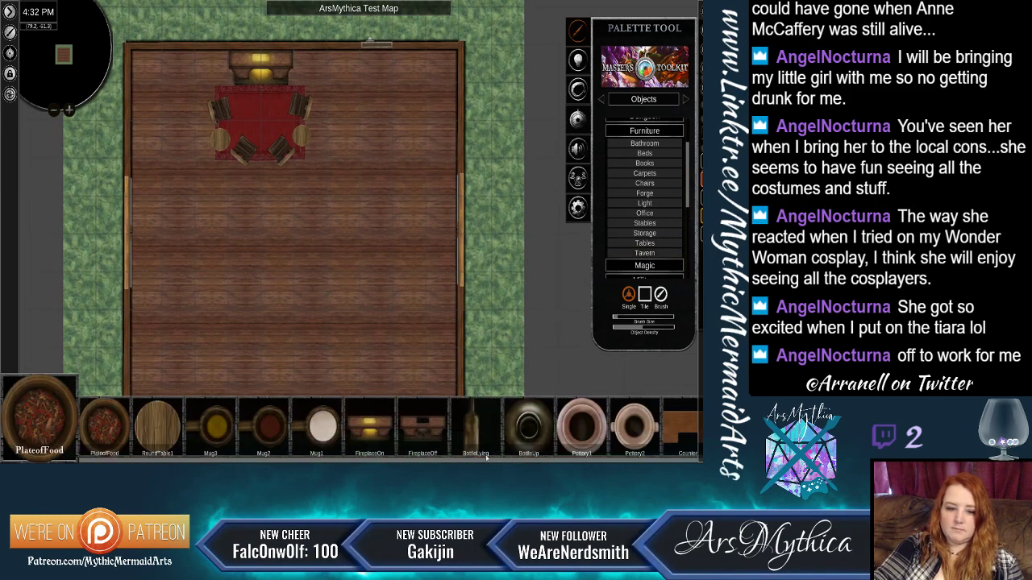
{"action": "left_click", "coordinate": [678, 435]}
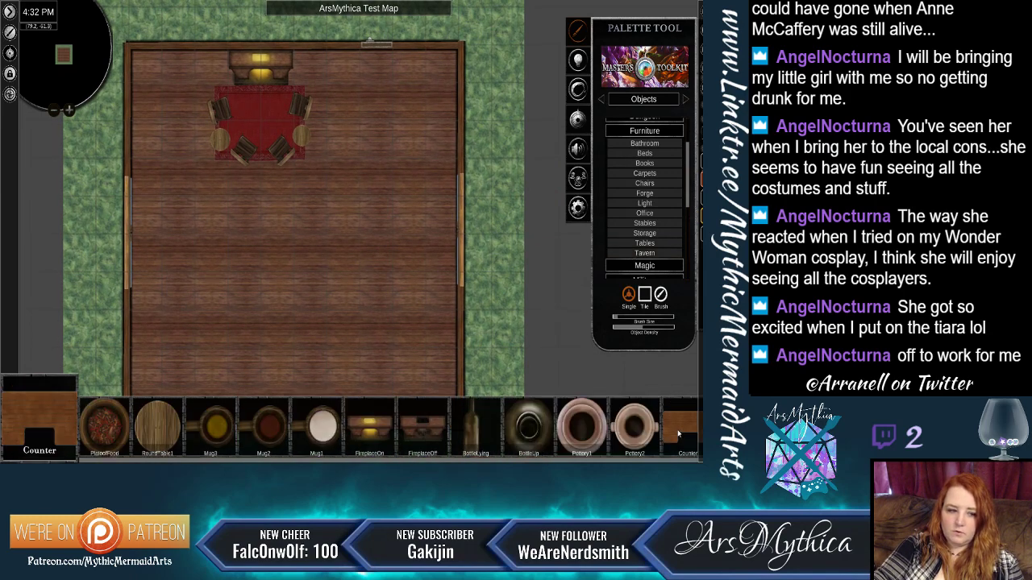
{"action": "scroll", "coordinate": [298, 348], "scroll_direction": "down", "scroll_amount": 2}
{"action": "left_click_drag", "start_coordinate": [283, 336], "coordinate": [284, 266]}
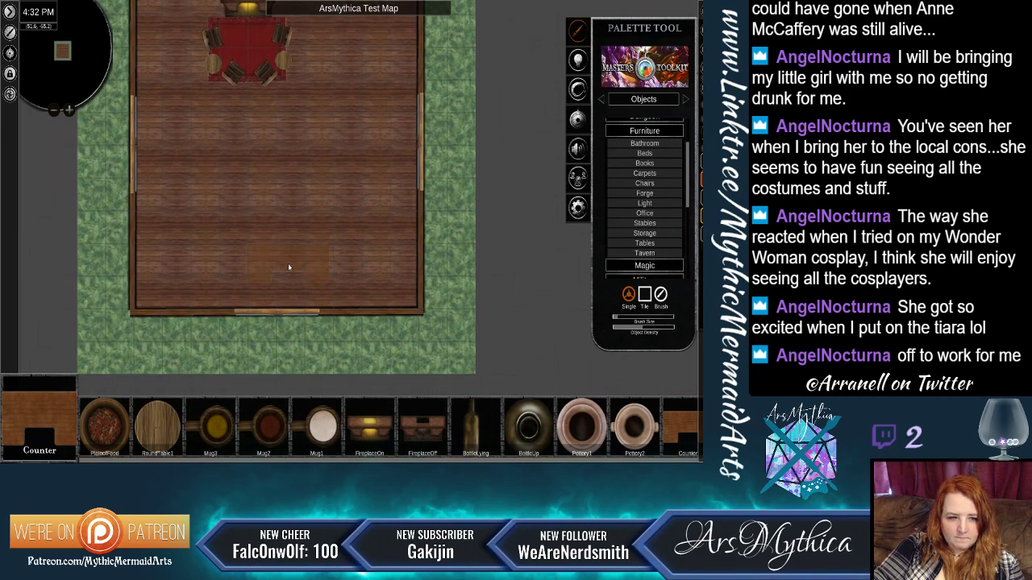
{"action": "scroll", "coordinate": [207, 251], "scroll_direction": "down", "scroll_amount": 3}
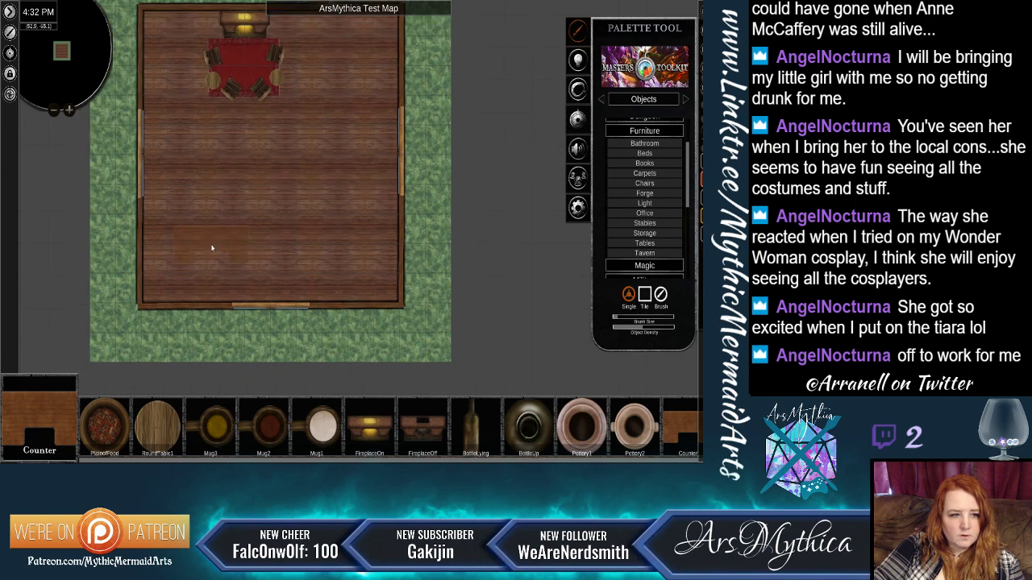
{"action": "scroll", "coordinate": [249, 269], "scroll_direction": "up", "scroll_amount": 4}
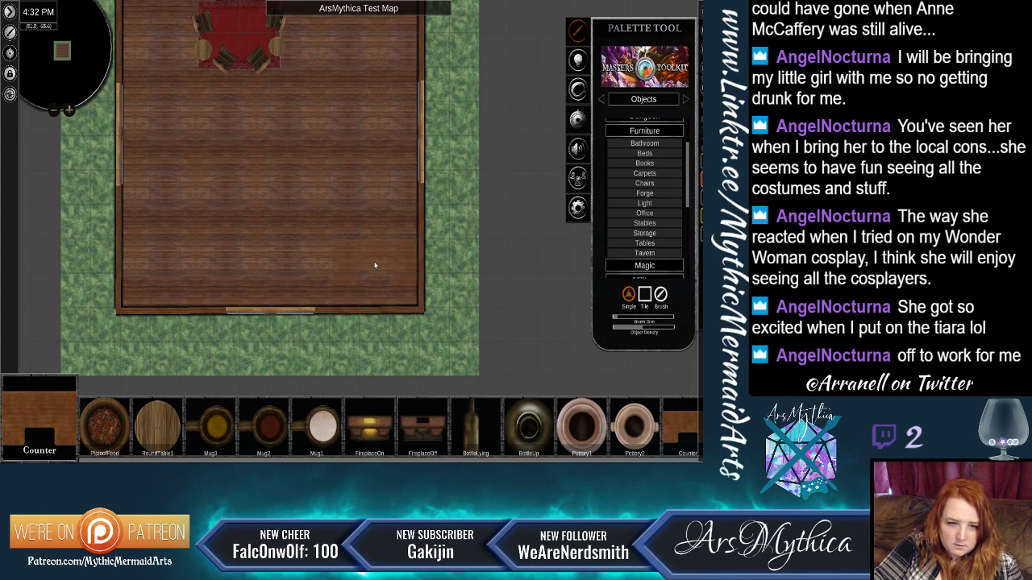
{"action": "left_click", "coordinate": [375, 265]}
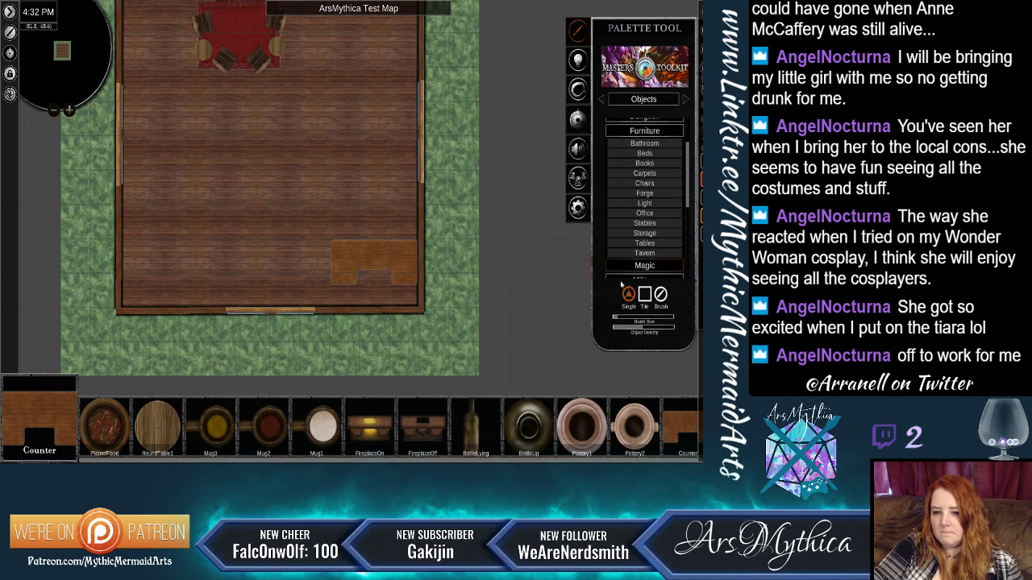
Place two BottleLying objects at the west and east ends of the counter, and rotate each to a different angle.
{"action": "left_click", "coordinate": [482, 436]}
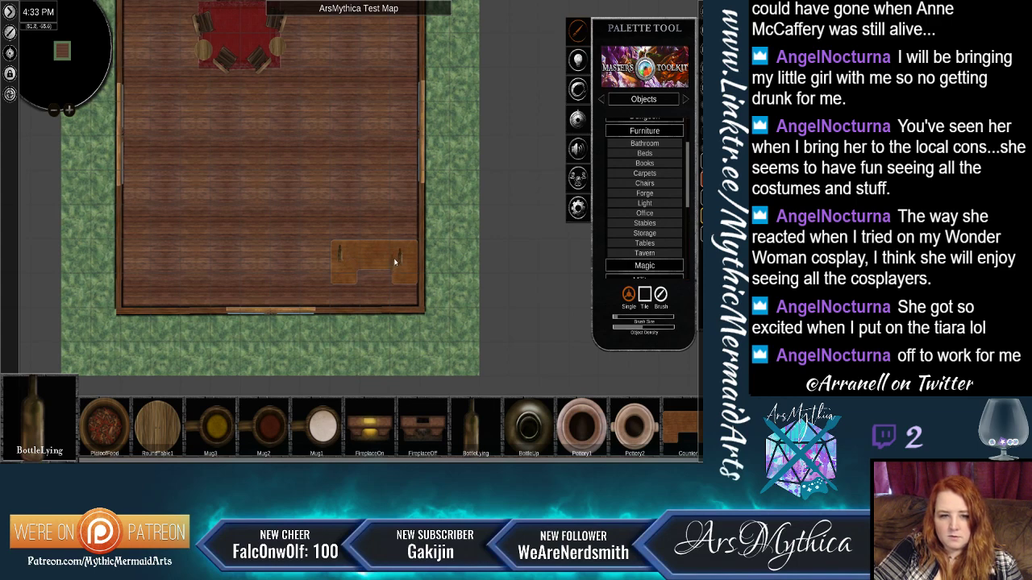
{"action": "right_click", "coordinate": [347, 258]}
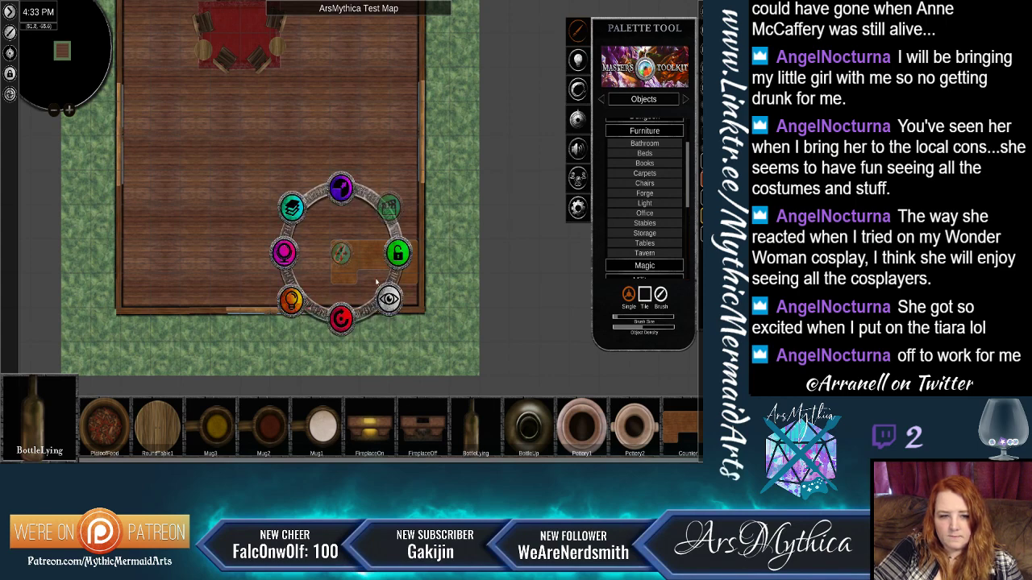
{"action": "right_click", "coordinate": [421, 263]}
{"action": "right_click", "coordinate": [400, 258]}
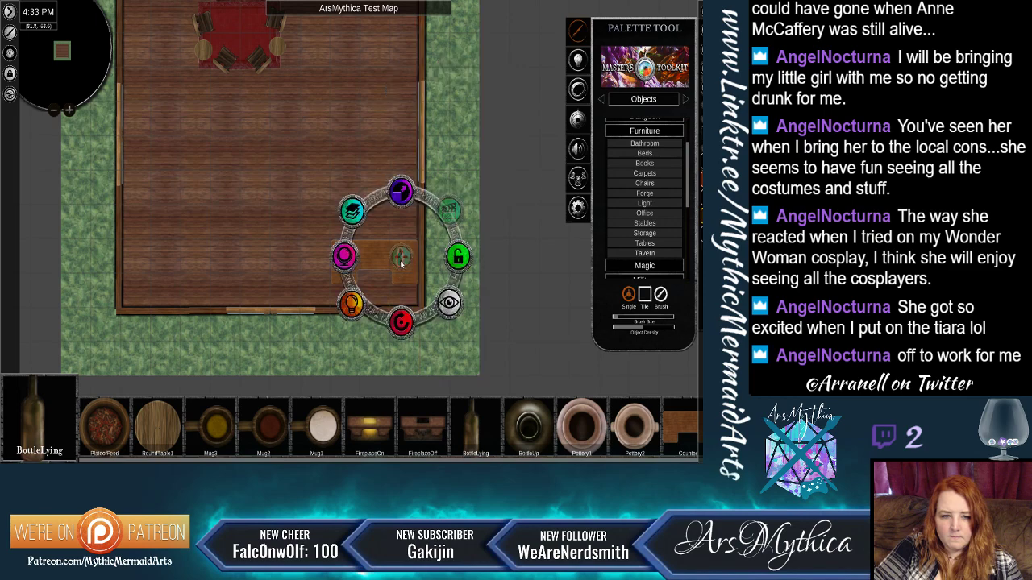
{"action": "left_click_drag", "start_coordinate": [400, 320], "coordinate": [449, 271]}
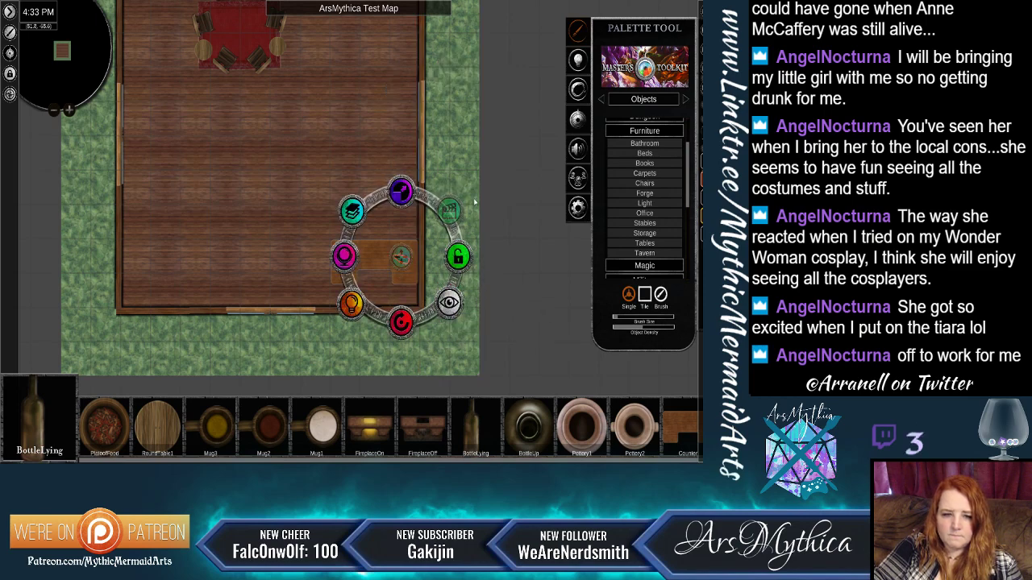
{"action": "right_click", "coordinate": [452, 270]}
{"action": "left_click", "coordinate": [508, 339]}
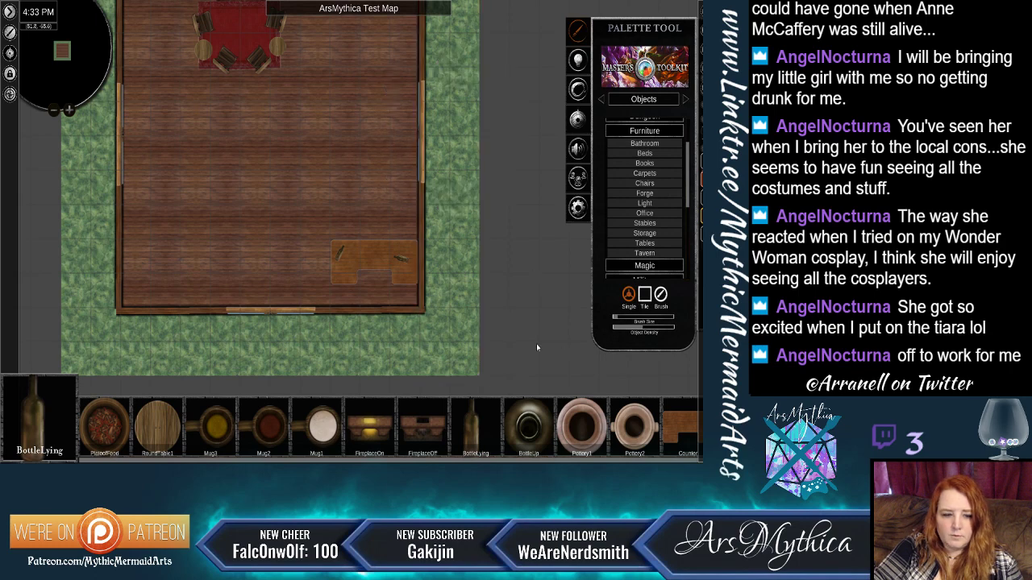
Add a PlateofFood and a Mug2 to the counter beside the west bottle.
{"action": "left_click", "coordinate": [101, 432]}
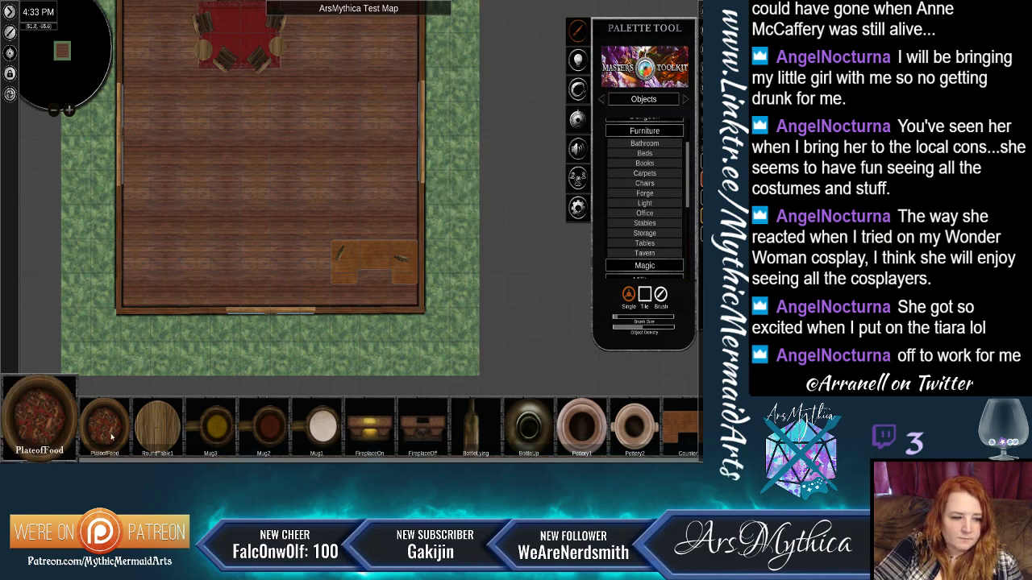
{"action": "left_click", "coordinate": [353, 250]}
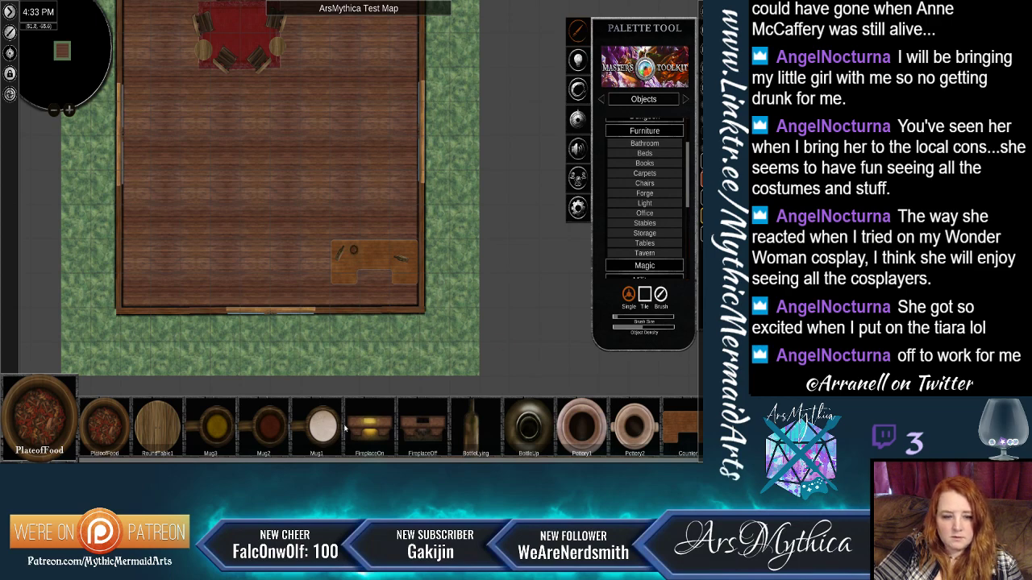
{"action": "left_click", "coordinate": [266, 433]}
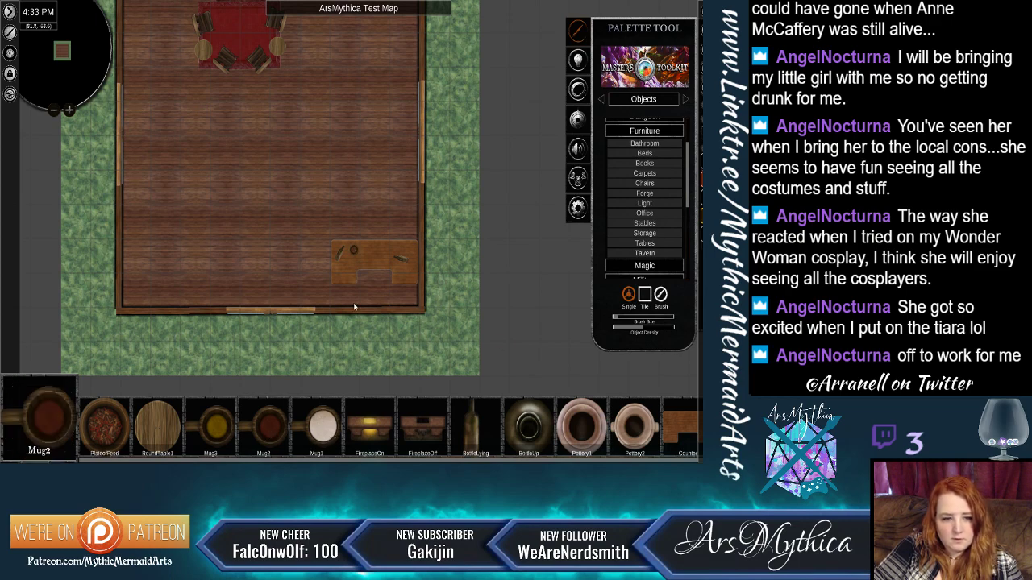
{"action": "left_click", "coordinate": [362, 255]}
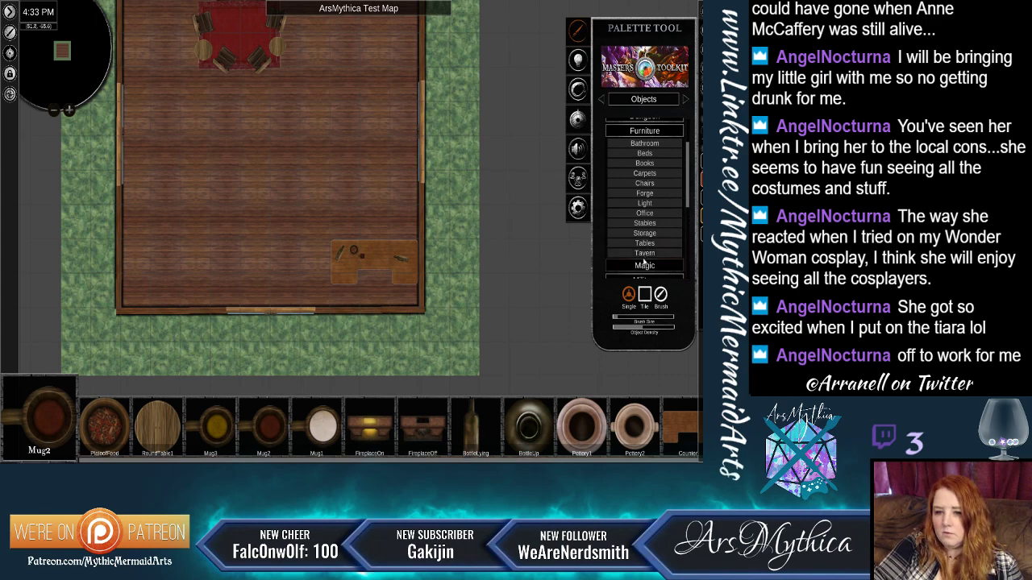
Place three StoolClean stools from the Chairs furniture in a row along the counter's north side.
{"action": "scroll", "coordinate": [648, 242], "scroll_direction": "down", "scroll_amount": 1}
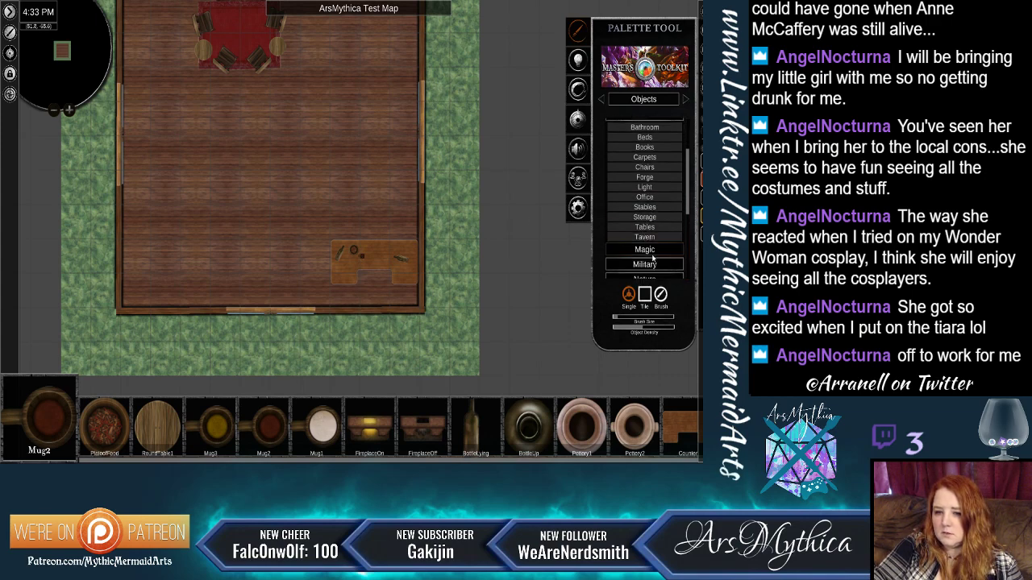
{"action": "left_click", "coordinate": [645, 167]}
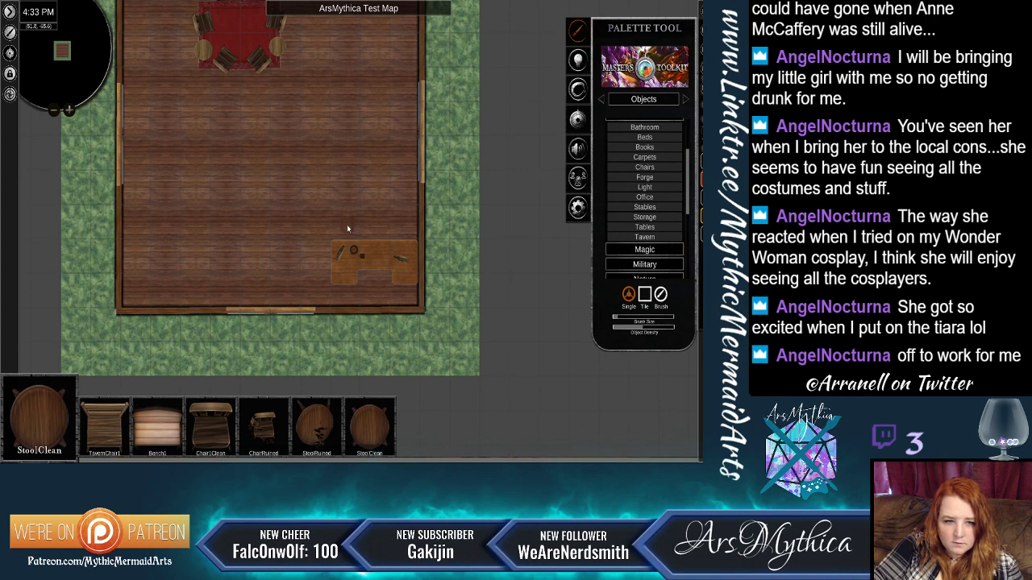
{"action": "left_click", "coordinate": [403, 231]}
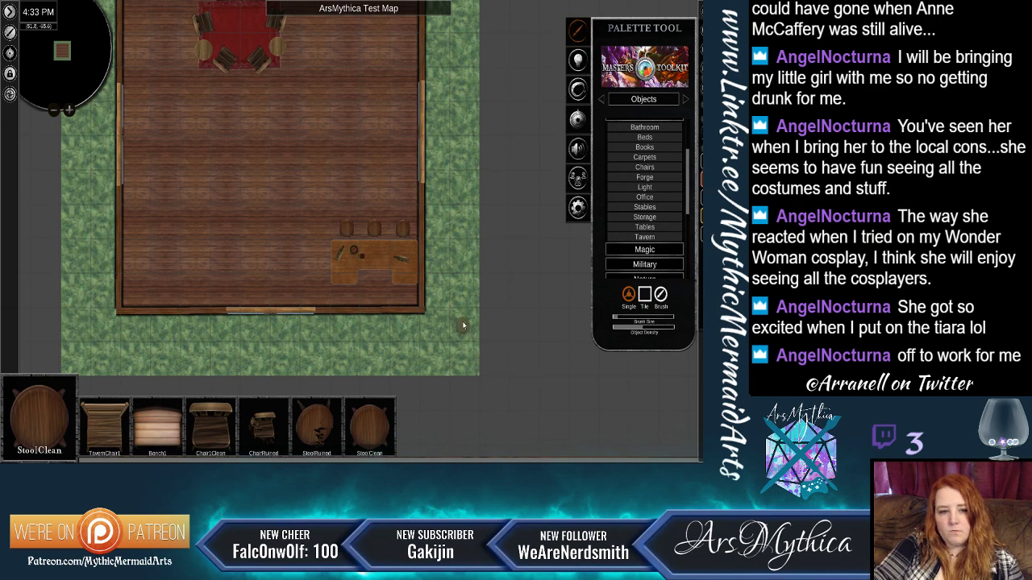
Place three RoundTable1 tables on the open floor: southwest, west and near the room's centre.
{"action": "scroll", "coordinate": [463, 319], "scroll_direction": "down", "scroll_amount": 3}
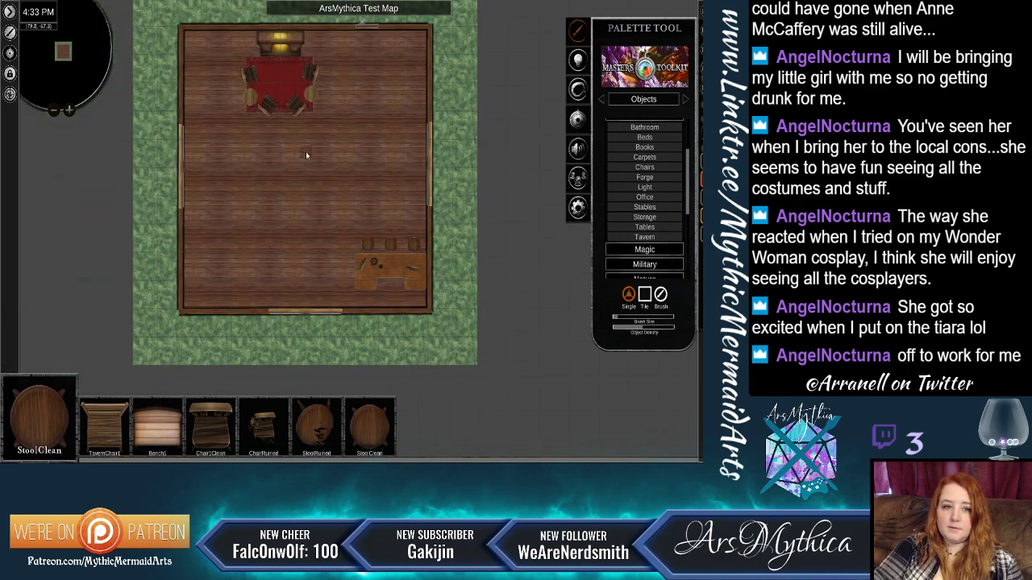
{"action": "left_click", "coordinate": [645, 227]}
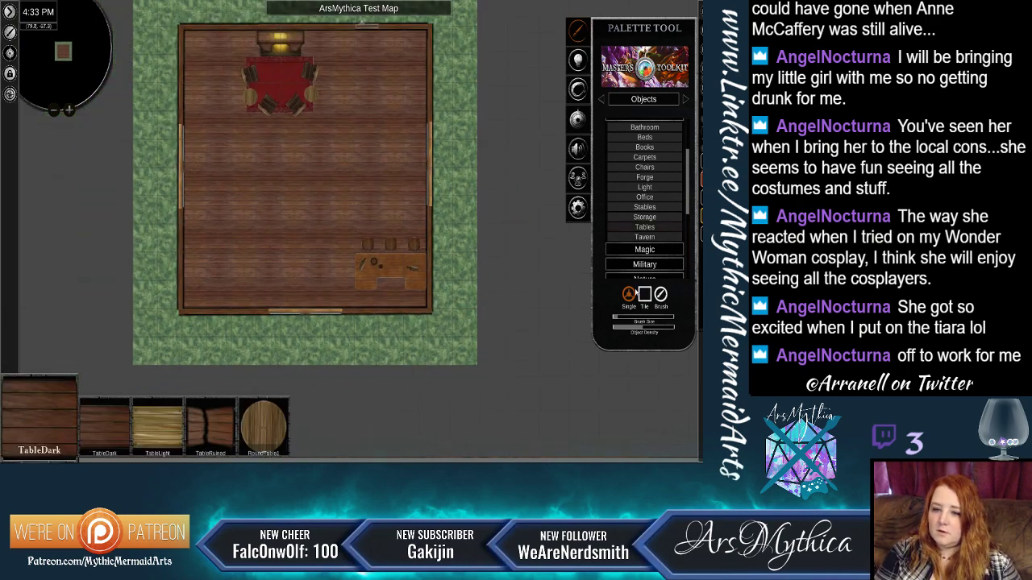
{"action": "left_click", "coordinate": [261, 440]}
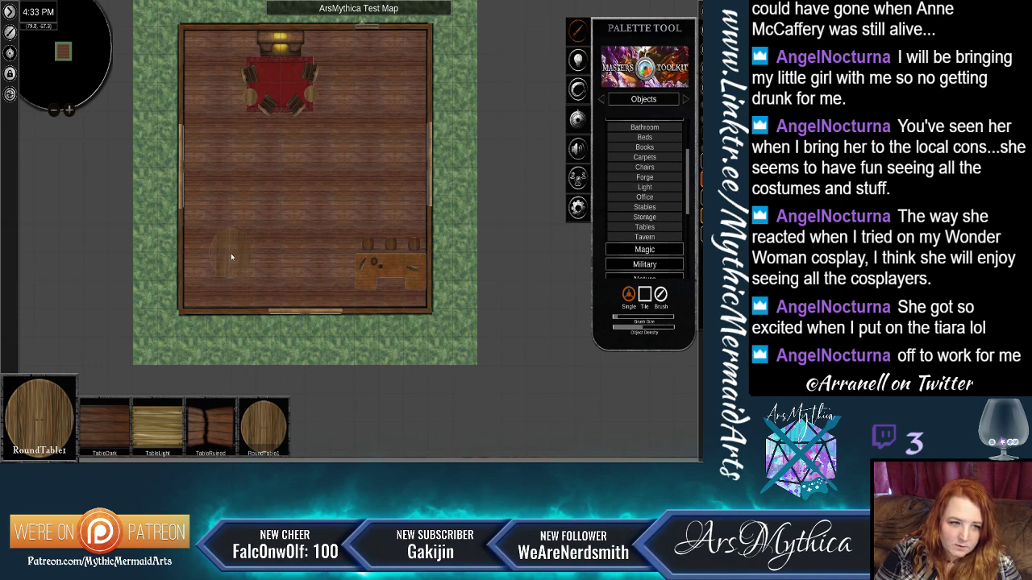
{"action": "left_click", "coordinate": [229, 260]}
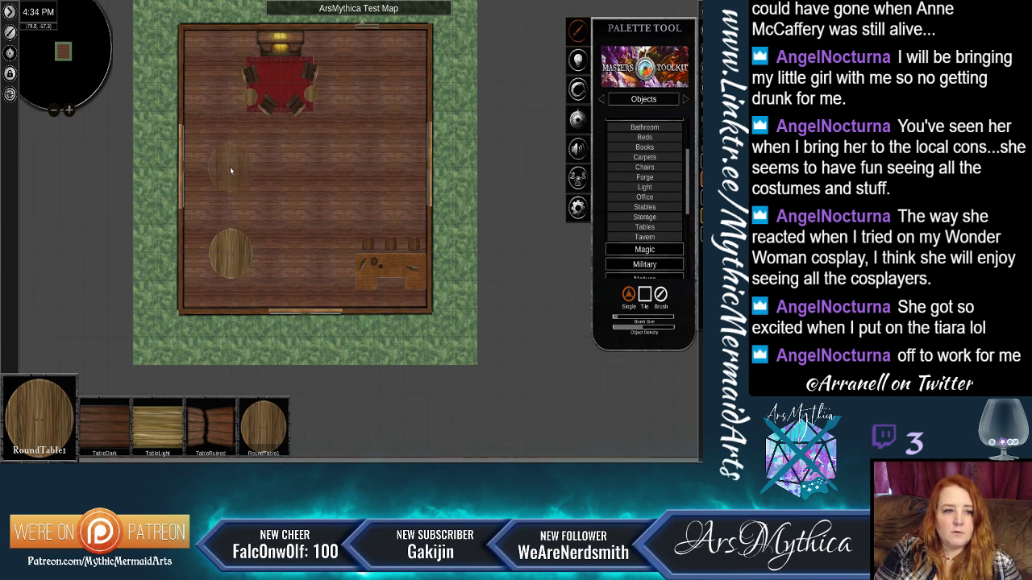
{"action": "left_click", "coordinate": [308, 208]}
Place nine Chair1Clean chairs from the Chairs furniture, three around each of the large round tables.
{"action": "left_click", "coordinate": [644, 167]}
{"action": "left_click", "coordinate": [213, 432]}
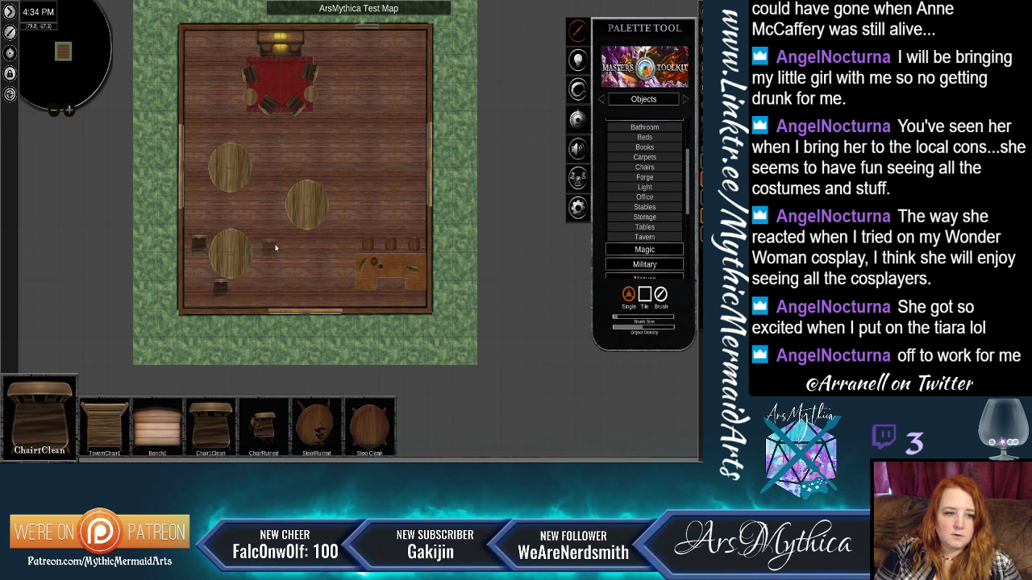
{"action": "left_click", "coordinate": [338, 194]}
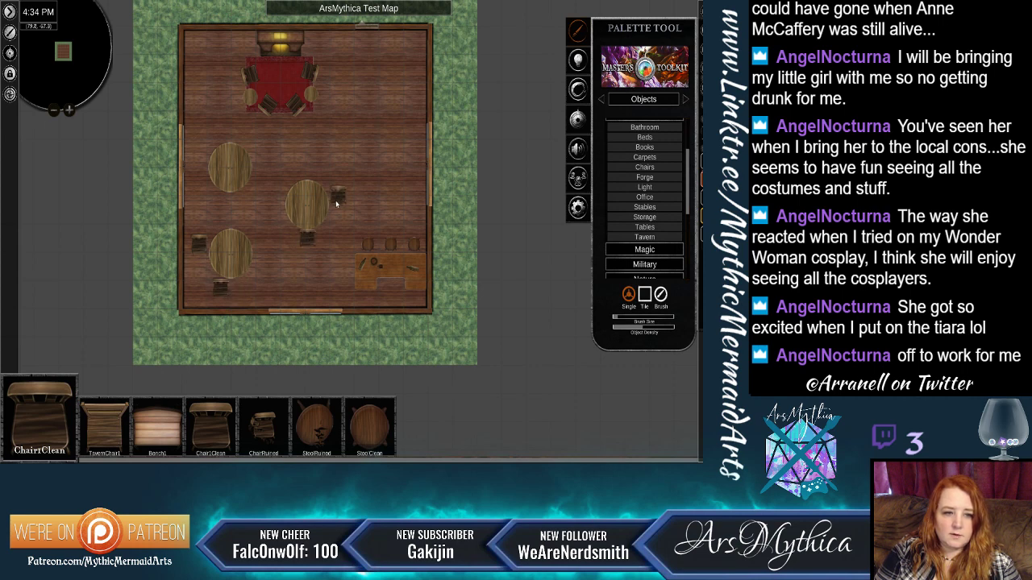
{"action": "left_click", "coordinate": [258, 148]}
{"action": "left_click", "coordinate": [205, 182]}
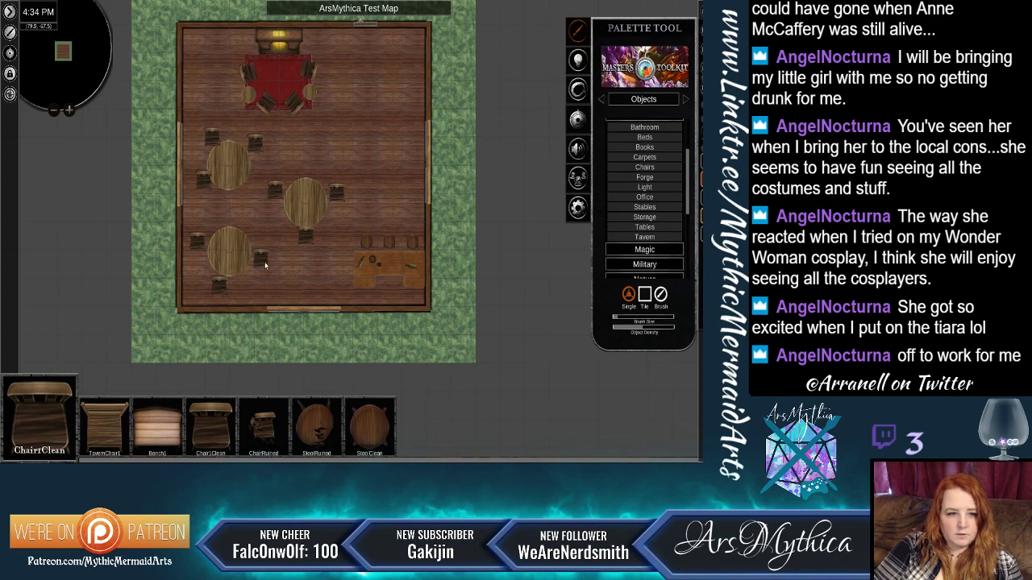
Rotate the three chairs at the southwest round table to face it and tuck them in against its edge.
{"action": "right_click", "coordinate": [264, 264]}
{"action": "left_click_drag", "start_coordinate": [220, 289], "coordinate": [260, 297]}
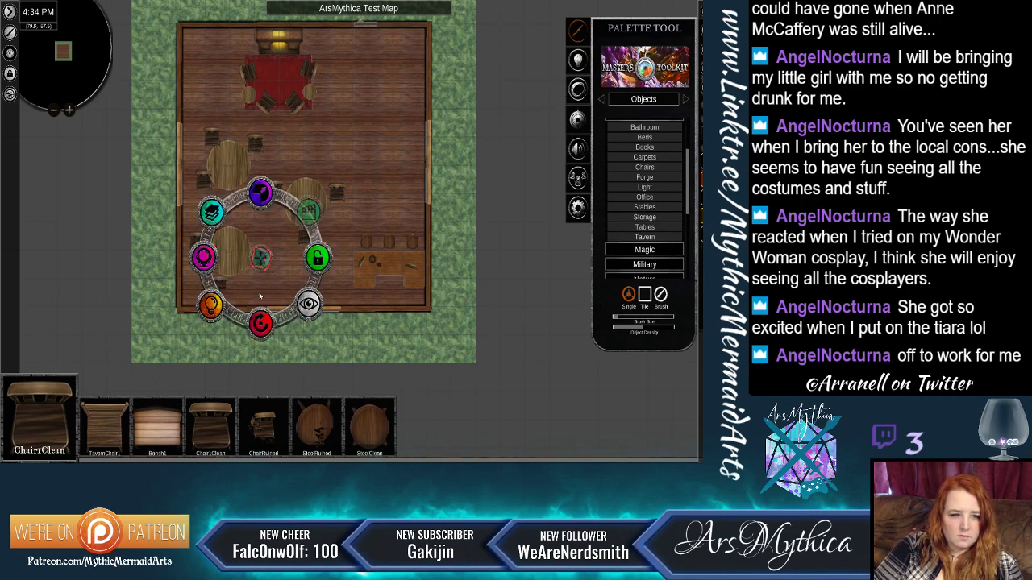
{"action": "right_click", "coordinate": [233, 289]}
{"action": "right_click", "coordinate": [220, 287]}
{"action": "left_click_drag", "start_coordinate": [220, 349], "coordinate": [254, 340]}
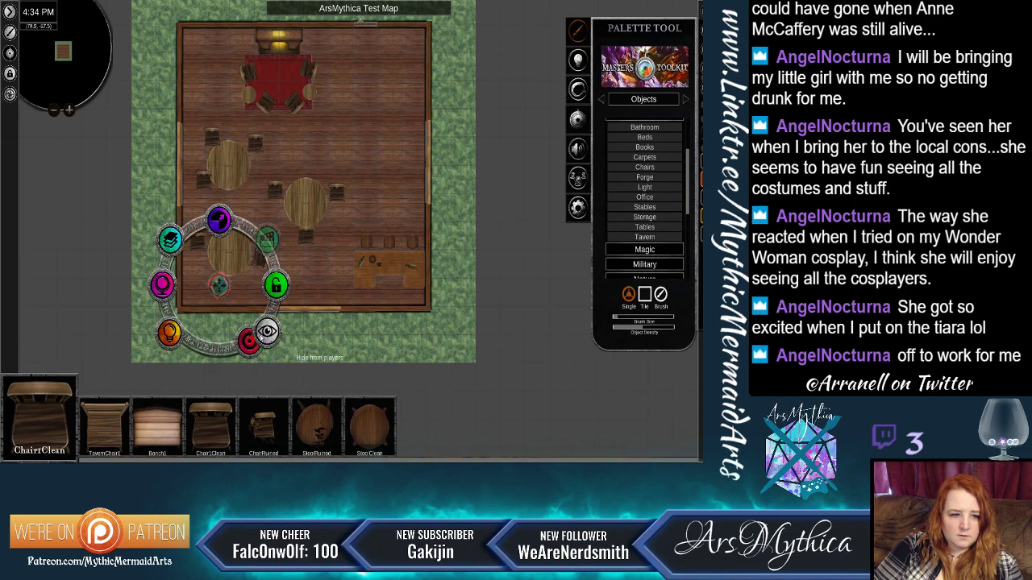
{"action": "right_click", "coordinate": [230, 255]}
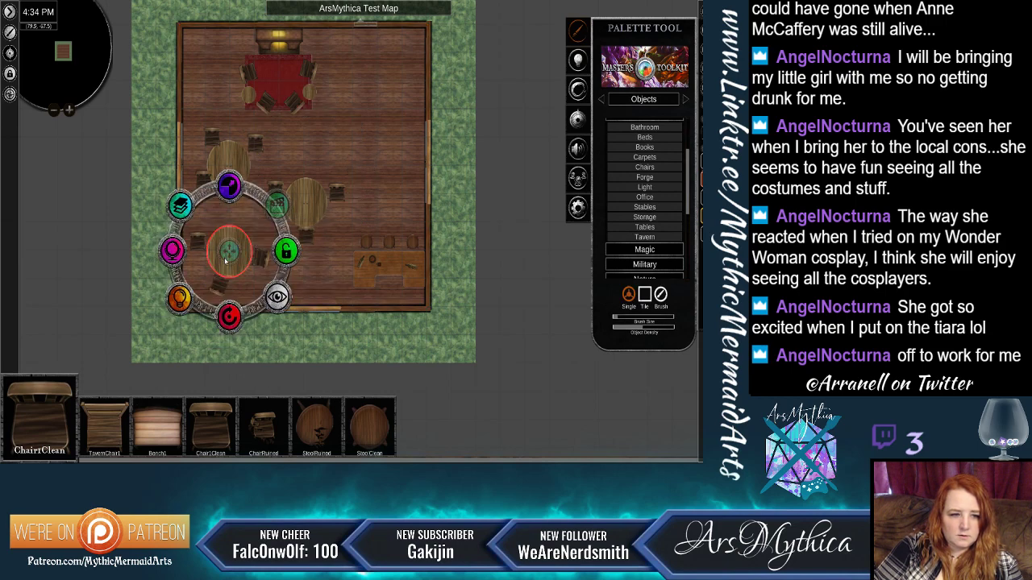
{"action": "right_click", "coordinate": [198, 241]}
{"action": "left_click_drag", "start_coordinate": [199, 308], "coordinate": [245, 261]}
{"action": "right_click", "coordinate": [223, 255]}
{"action": "right_click", "coordinate": [198, 242]}
{"action": "left_click_drag", "start_coordinate": [199, 242], "coordinate": [248, 257]}
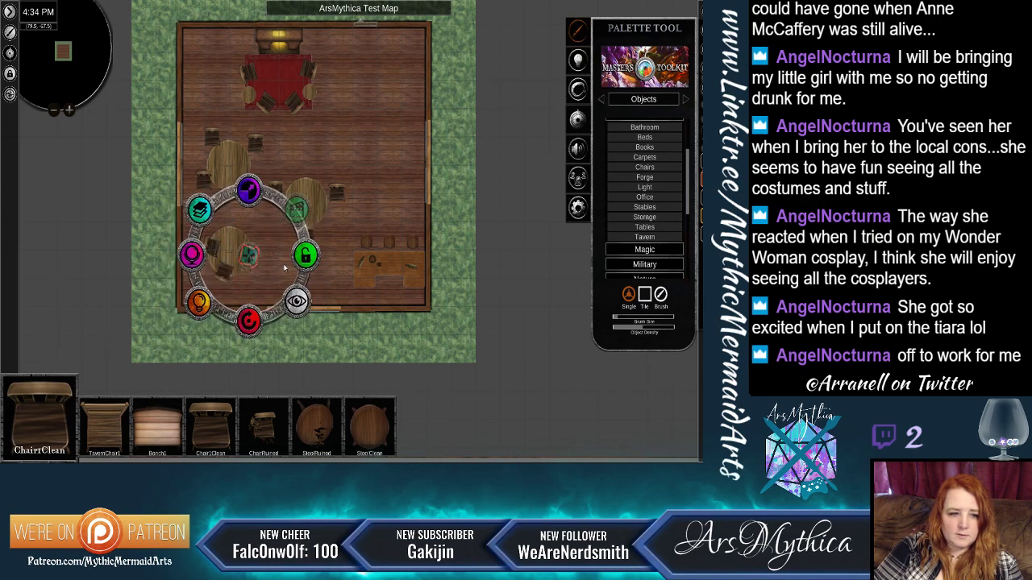
{"action": "left_click", "coordinate": [322, 286]}
{"action": "left_click", "coordinate": [308, 289]}
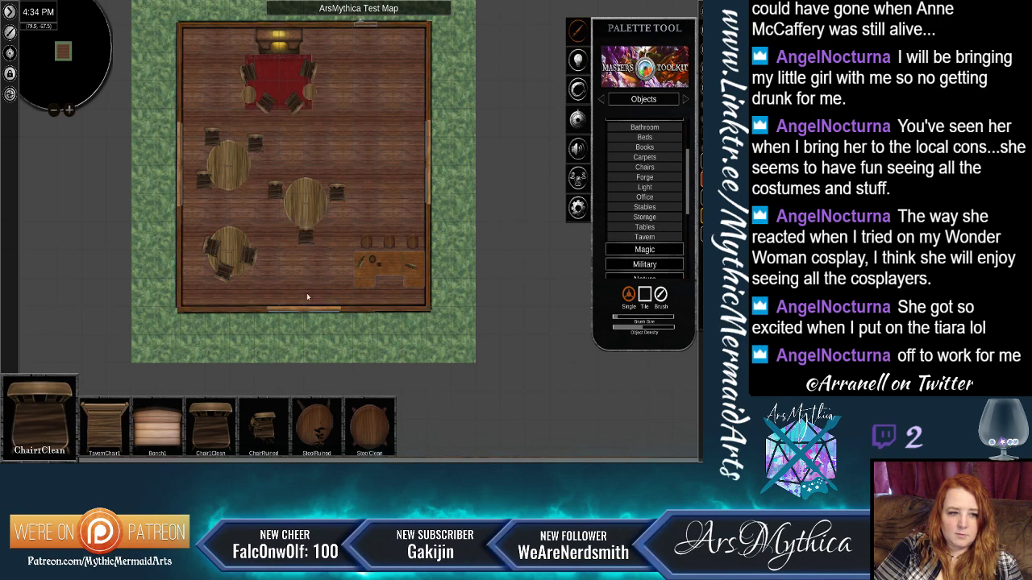
Move the southwest round table to the top of the stacking order, above its tucked-in chairs.
{"action": "left_click", "coordinate": [222, 241]}
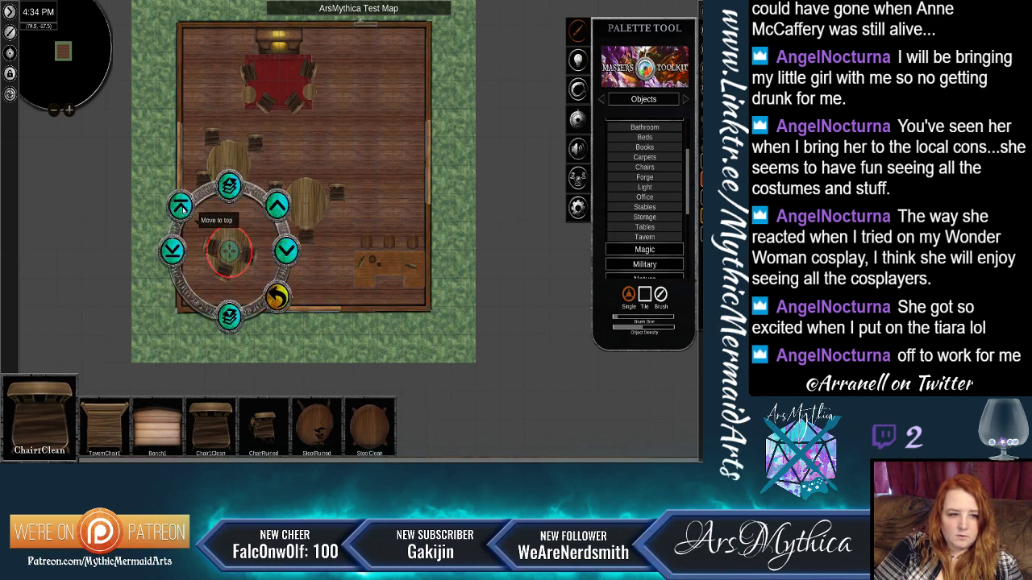
{"action": "left_click", "coordinate": [182, 207]}
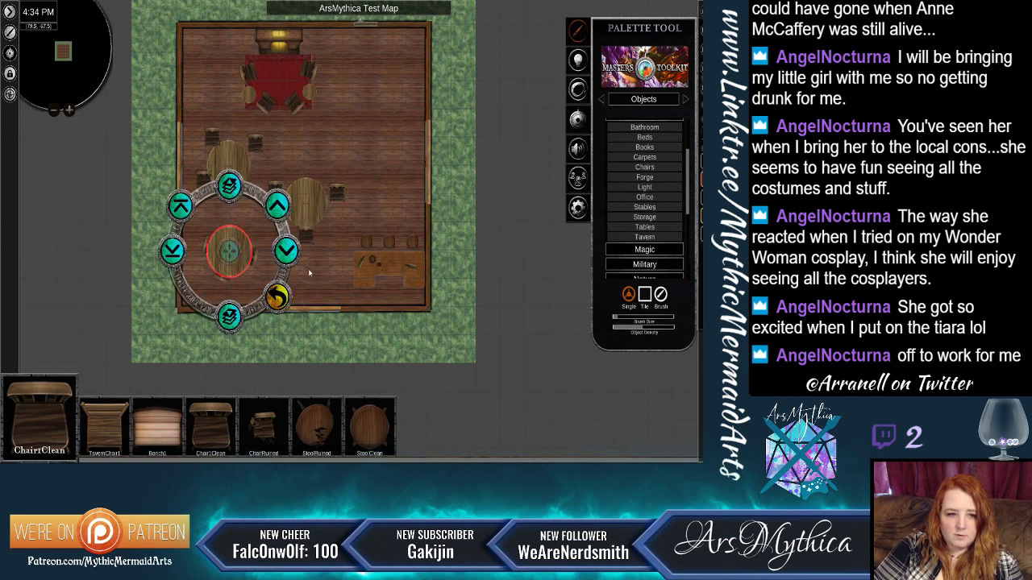
{"action": "left_click", "coordinate": [287, 309]}
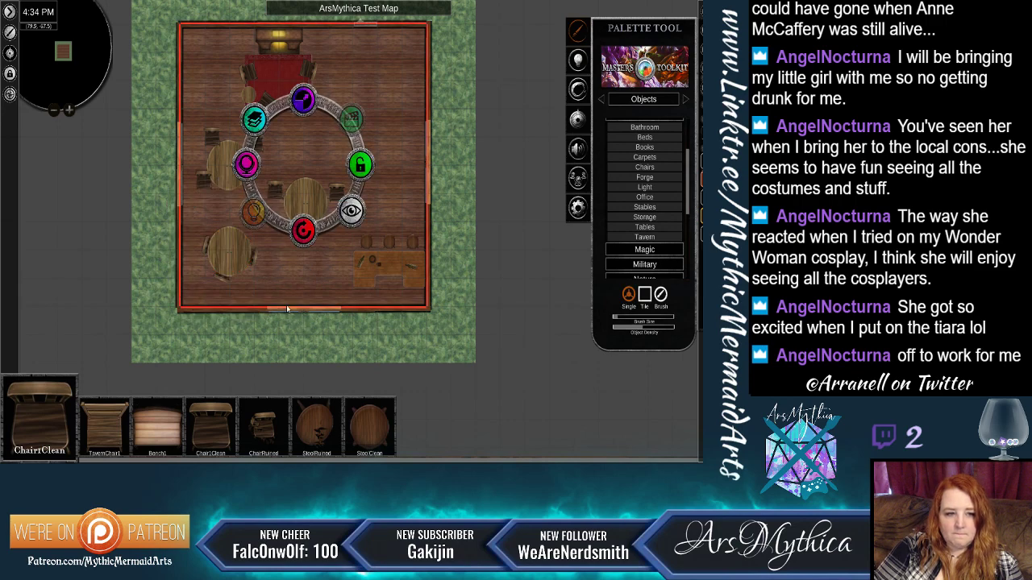
Rotate the central round table's chairs toward it and tuck them in around its west, south and east edges.
{"action": "left_click", "coordinate": [275, 199]}
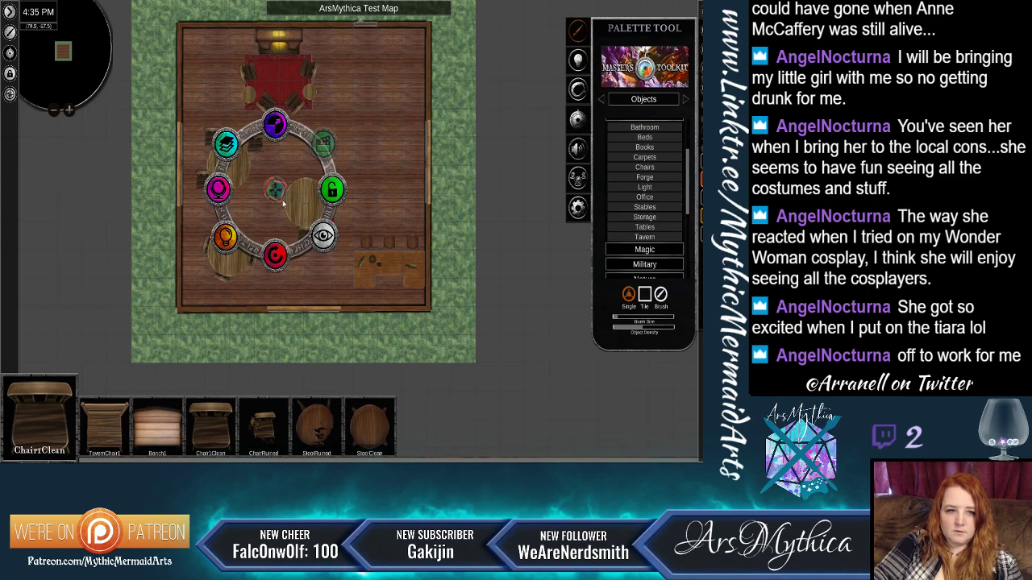
{"action": "right_click", "coordinate": [285, 195]}
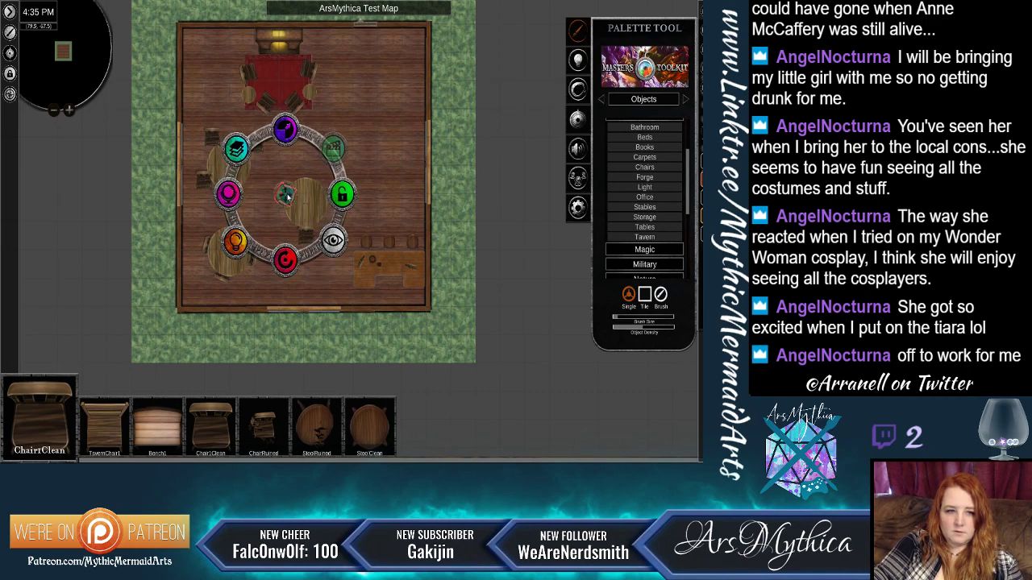
{"action": "right_click", "coordinate": [306, 237]}
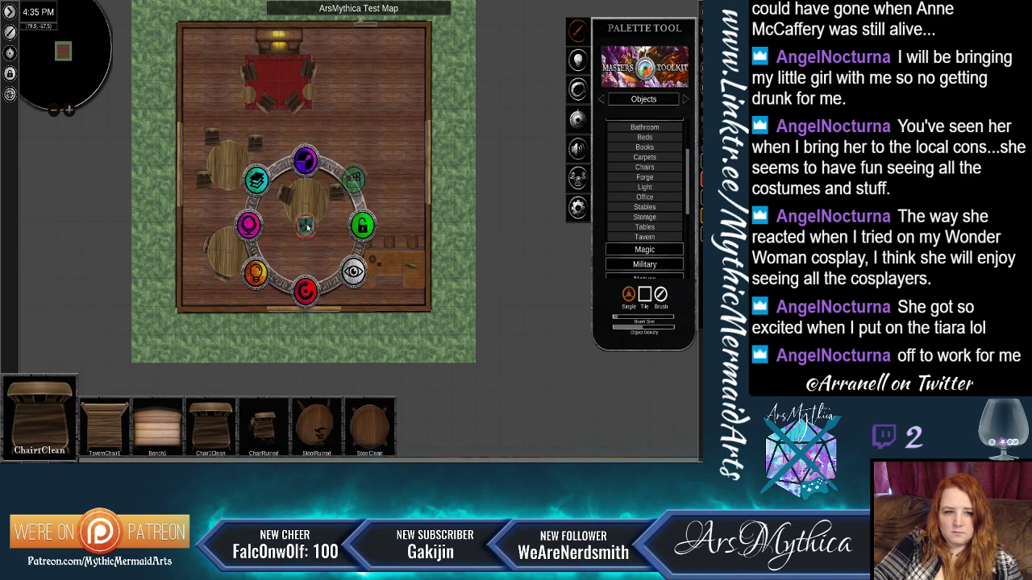
{"action": "left_click_drag", "start_coordinate": [307, 231], "coordinate": [339, 192]}
{"action": "left_click_drag", "start_coordinate": [347, 258], "coordinate": [318, 196]}
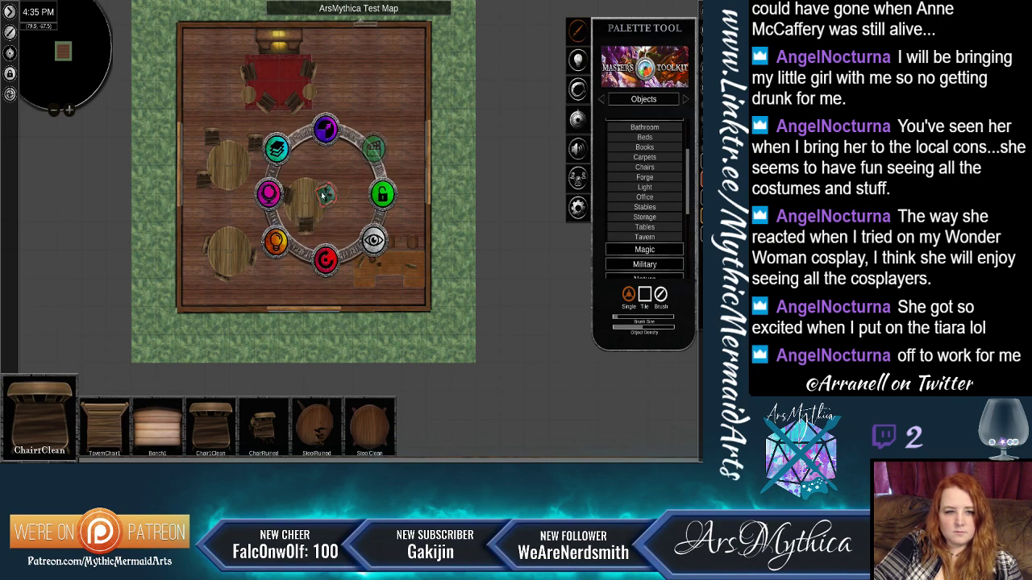
Move the central round table to the top of the stacking order, above its chairs.
{"action": "left_click_drag", "start_coordinate": [318, 196], "coordinate": [299, 204]}
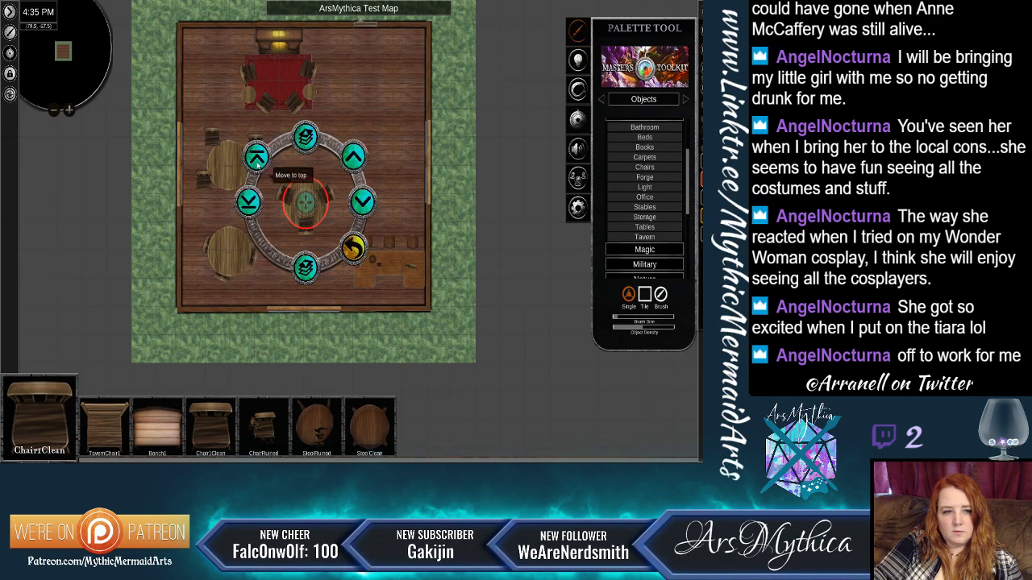
{"action": "left_click", "coordinate": [368, 126]}
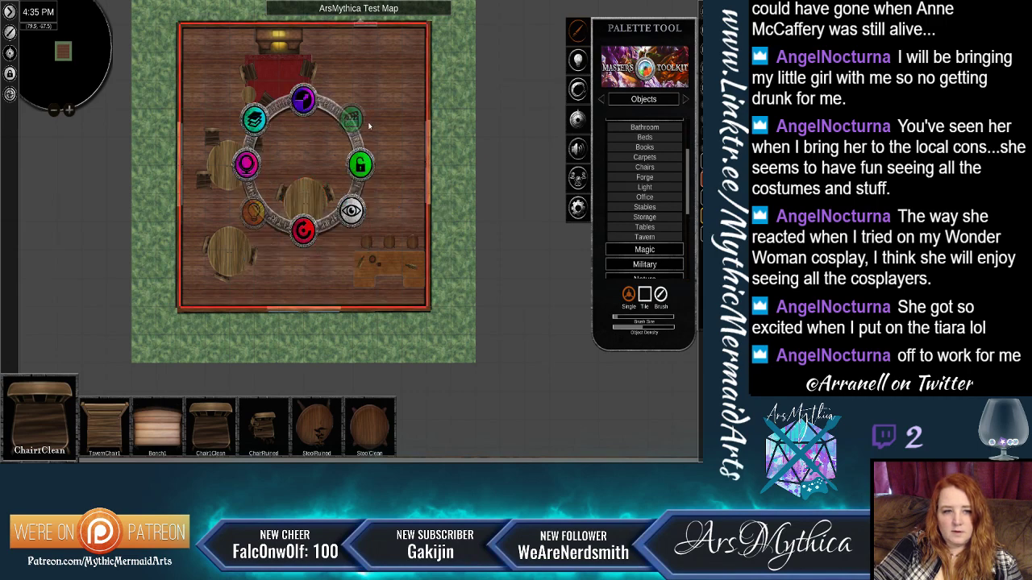
{"action": "left_click", "coordinate": [314, 286]}
Rotate the three chairs at the west round table to face it and pull them in against its edge.
{"action": "left_click", "coordinate": [239, 180]}
{"action": "left_click", "coordinate": [205, 183]}
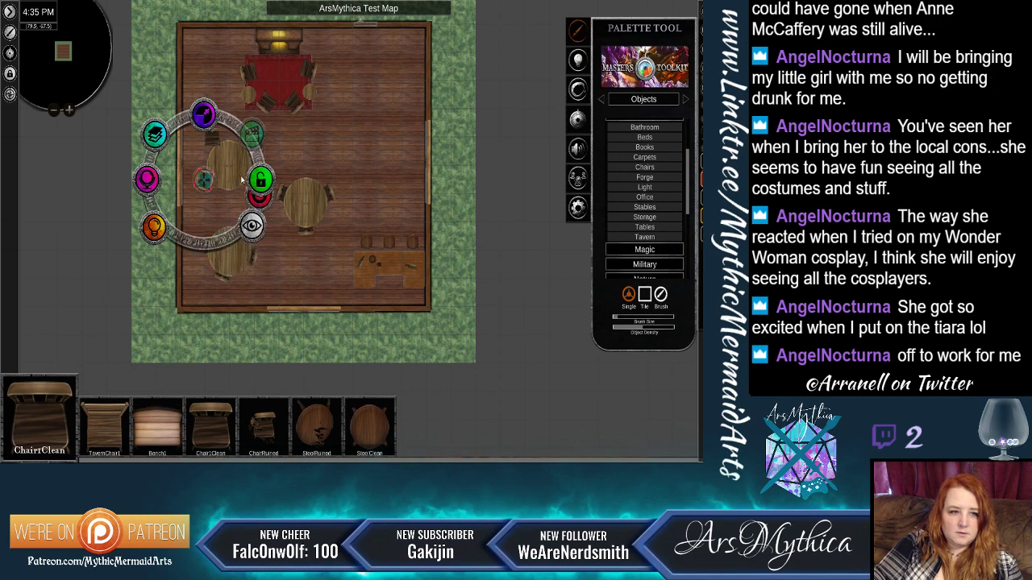
{"action": "left_click", "coordinate": [210, 191]}
{"action": "left_click_drag", "start_coordinate": [210, 255], "coordinate": [232, 247]}
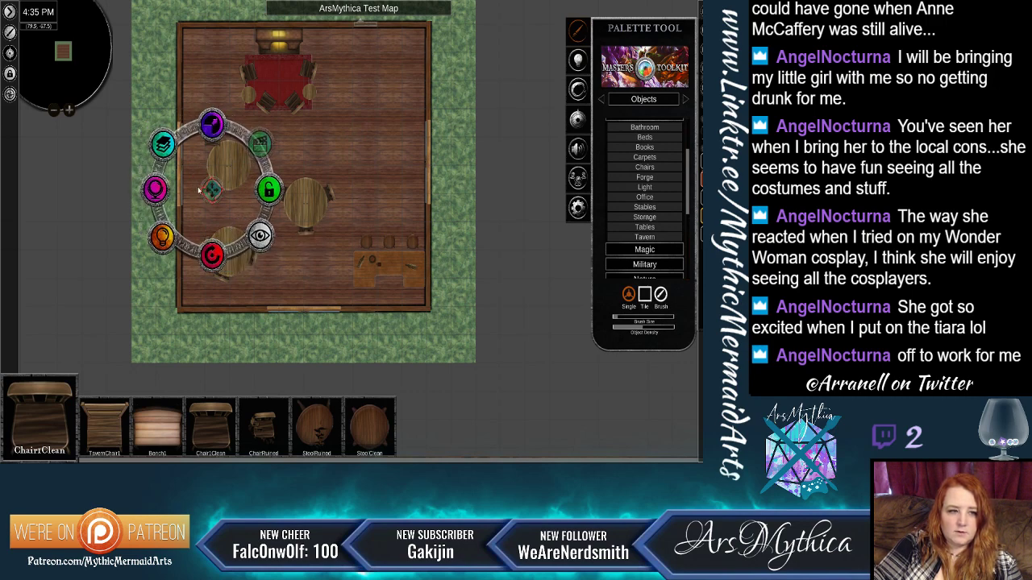
{"action": "left_click", "coordinate": [212, 142]}
{"action": "left_click_drag", "start_coordinate": [238, 196], "coordinate": [232, 197]}
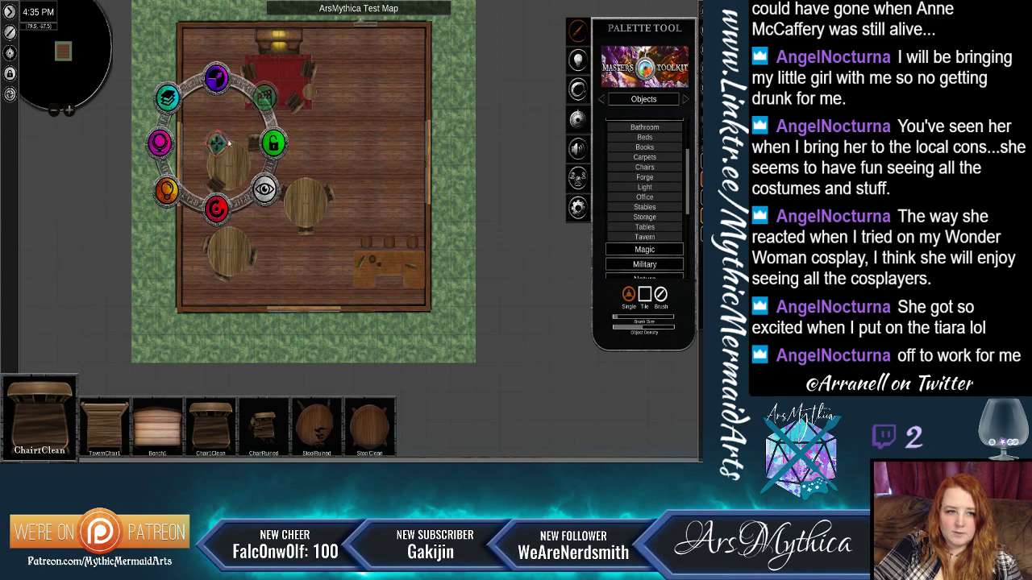
{"action": "left_click_drag", "start_coordinate": [217, 142], "coordinate": [254, 143]}
{"action": "mouse_move", "coordinate": [255, 208]}
{"action": "left_mouse_down"}
{"action": "mouse_move", "coordinate": [222, 193]}
{"action": "mouse_move", "coordinate": [204, 166]}
{"action": "mouse_move", "coordinate": [236, 201]}
{"action": "left_mouse_up"}
Move the west round table to the top of the stacking order, above its chairs.
{"action": "left_click_drag", "start_coordinate": [260, 158], "coordinate": [229, 165]}
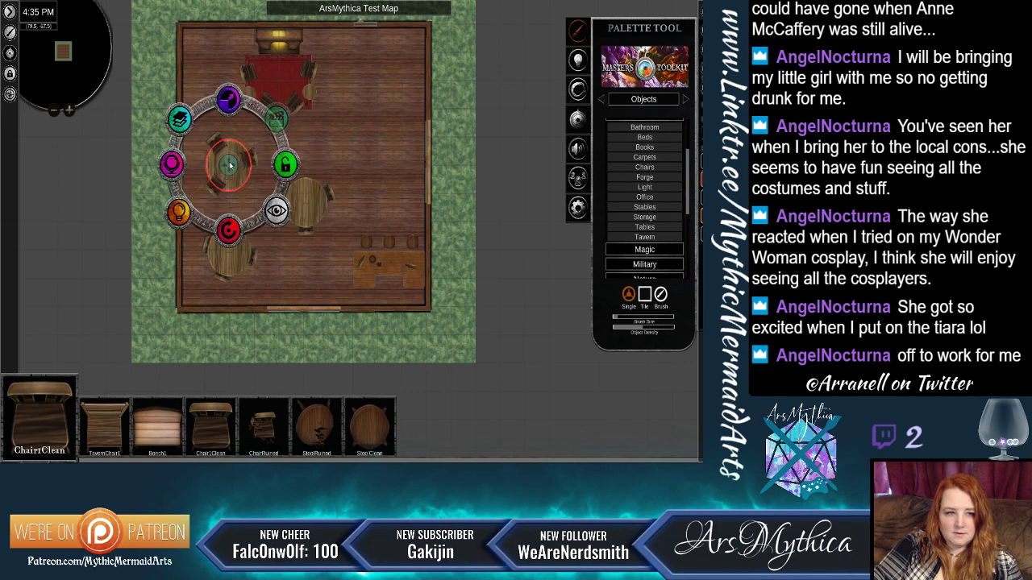
{"action": "left_click", "coordinate": [179, 118]}
{"action": "left_click", "coordinate": [349, 158]}
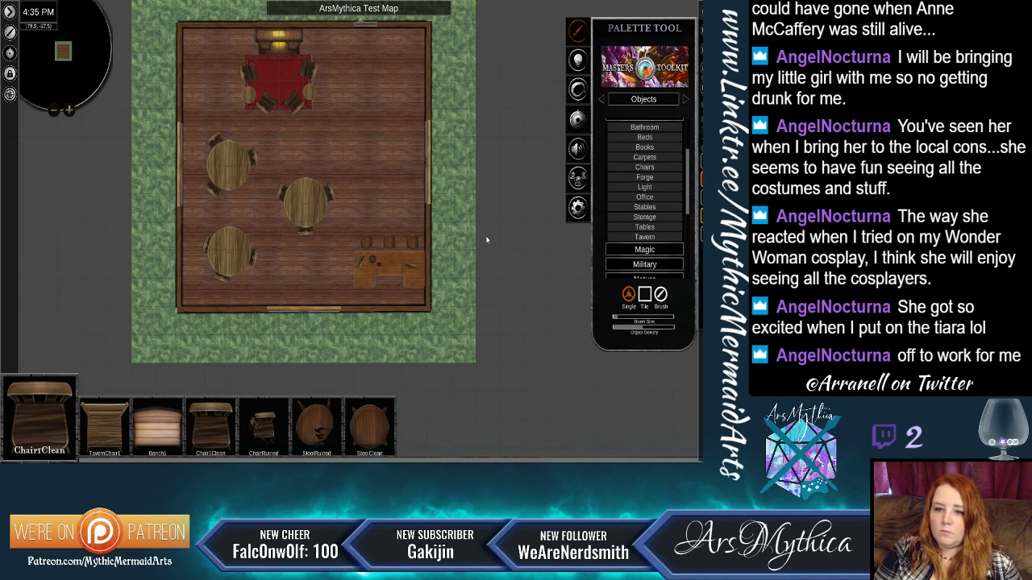
Draw two Dark Lumber walls from the Repeatables wood walls, closing off a small room in the tavern's northeast corner.
{"action": "left_click", "coordinate": [634, 99]}
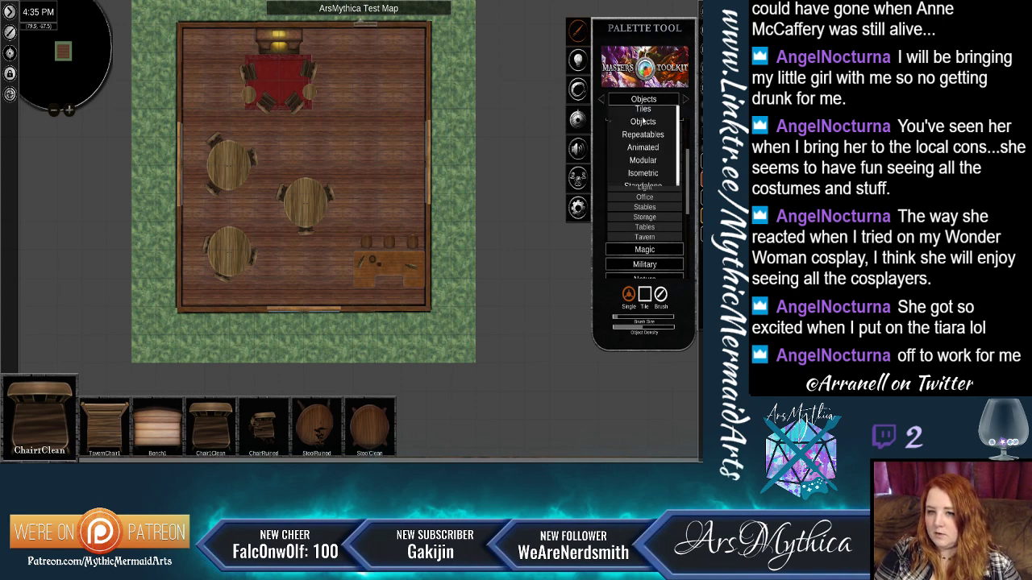
{"action": "left_click", "coordinate": [643, 135]}
{"action": "left_click", "coordinate": [644, 154]}
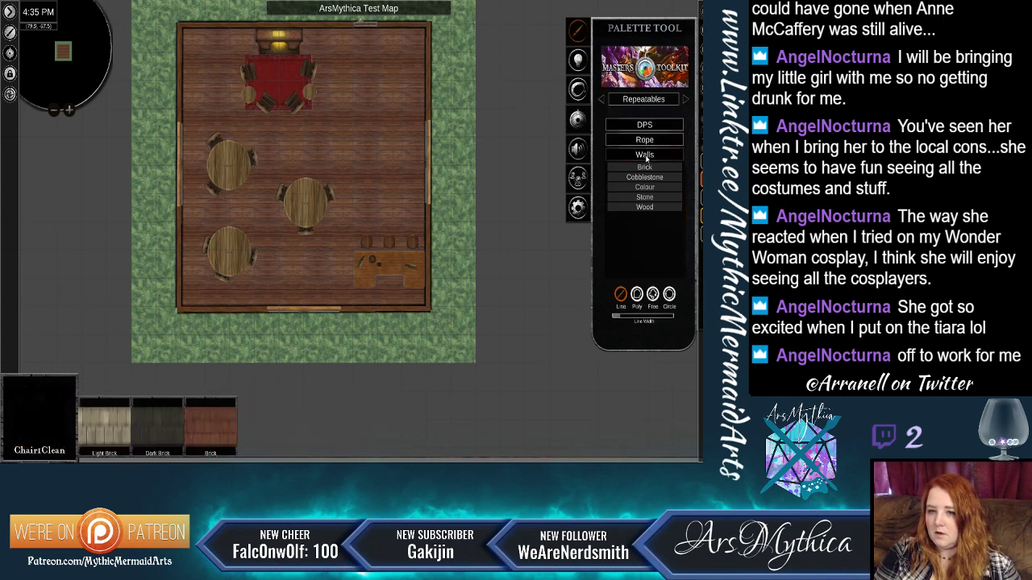
{"action": "left_click", "coordinate": [647, 207]}
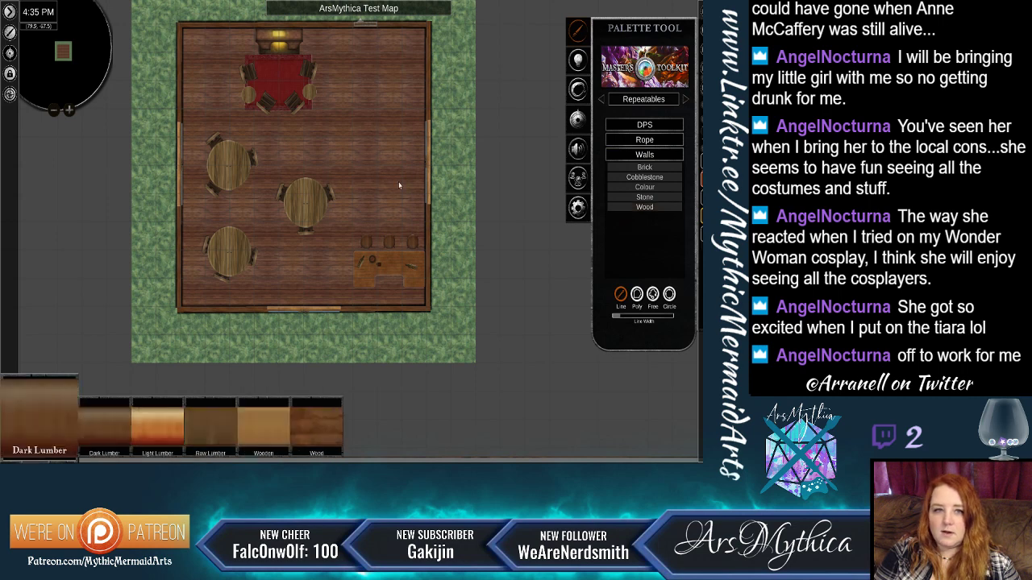
{"action": "left_click_drag", "start_coordinate": [377, 28], "coordinate": [376, 61]}
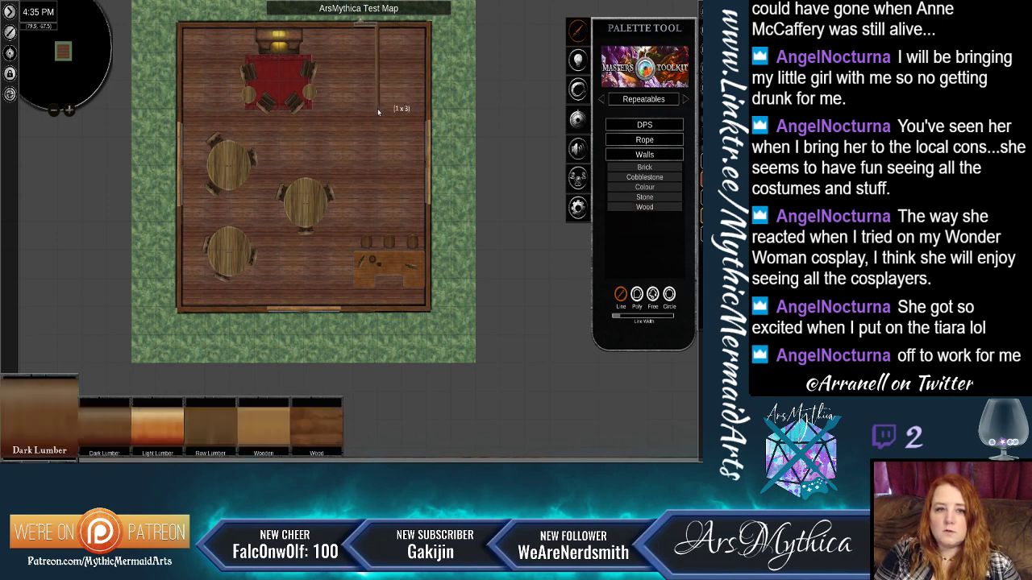
{"action": "mouse_move", "coordinate": [378, 114]}
{"action": "left_mouse_down"}
{"action": "mouse_move", "coordinate": [378, 130]}
{"action": "mouse_move", "coordinate": [378, 111]}
{"action": "left_mouse_up"}
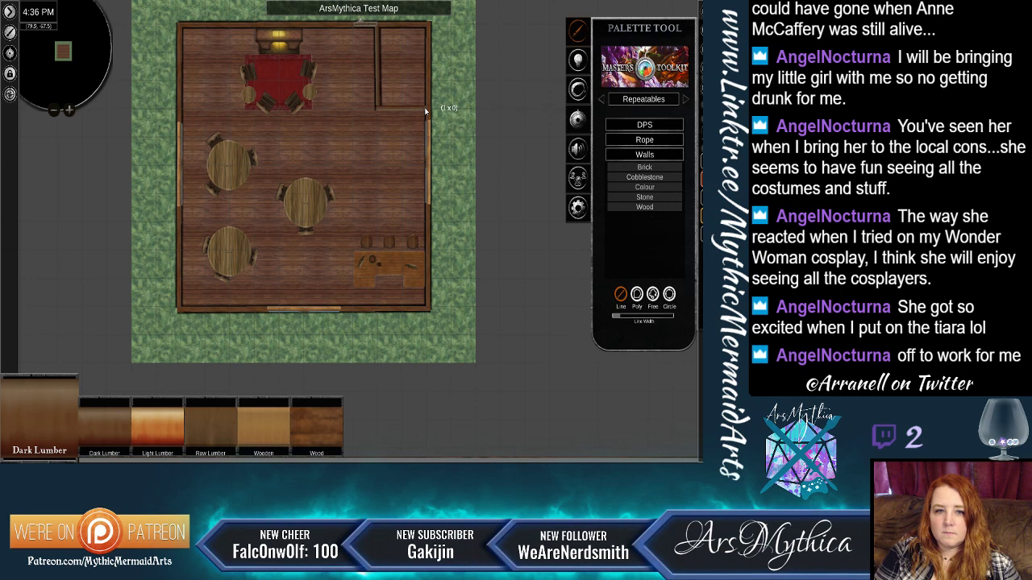
{"action": "left_click_drag", "start_coordinate": [430, 112], "coordinate": [430, 112]}
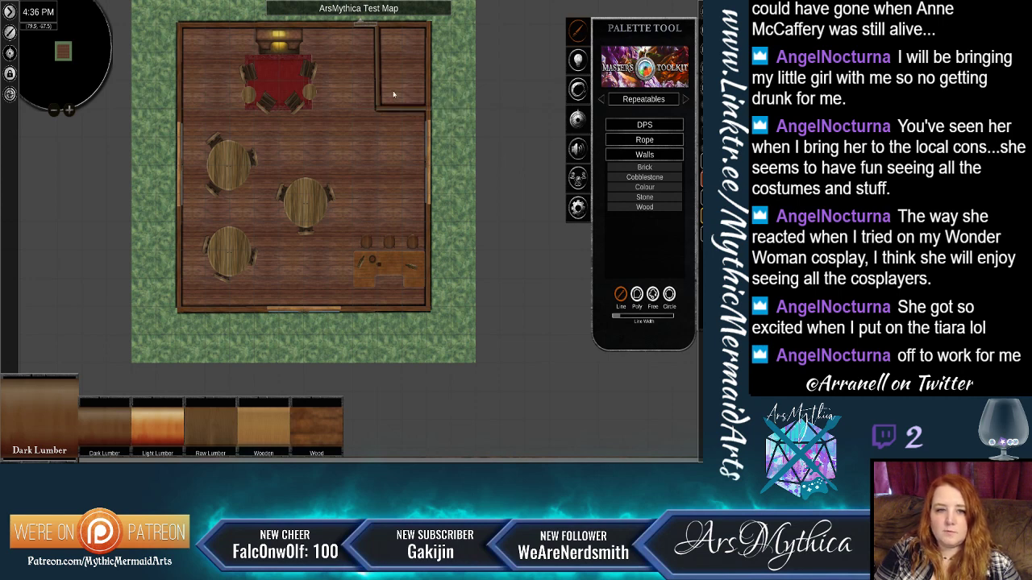
Place a DoorOpen door from the Structures objects on the south wall of the small northeast room.
{"action": "left_click", "coordinate": [643, 98]}
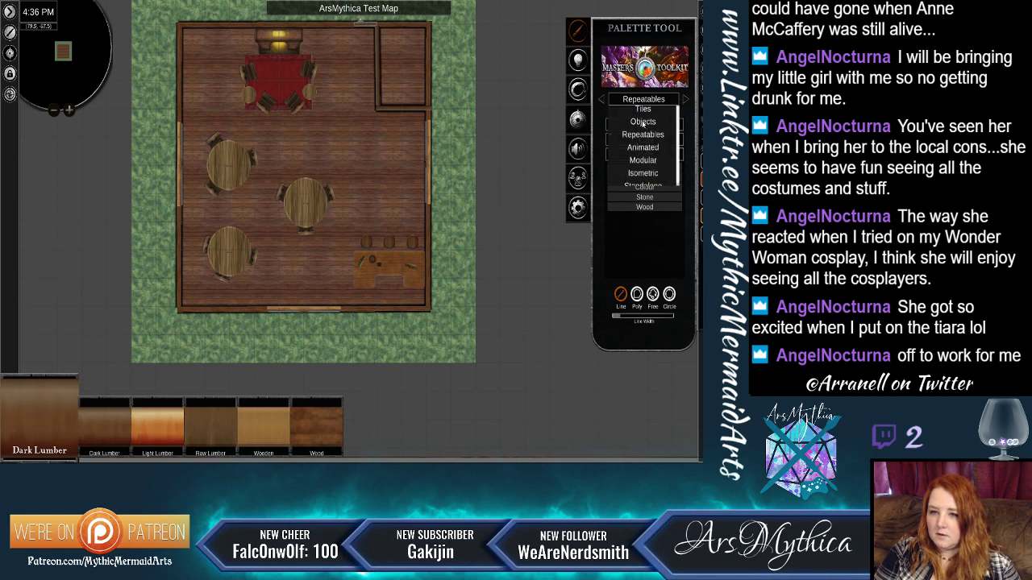
{"action": "left_click", "coordinate": [643, 121]}
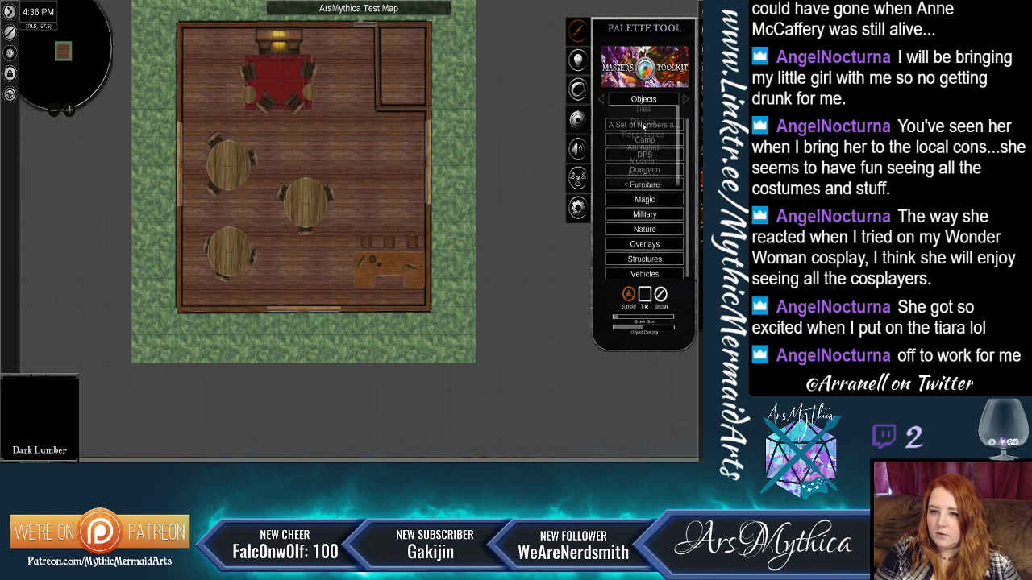
{"action": "left_click", "coordinate": [647, 259]}
{"action": "scroll", "coordinate": [650, 244], "scroll_direction": "down", "scroll_amount": 1}
{"action": "left_click", "coordinate": [650, 244]}
{"action": "scroll", "coordinate": [650, 245], "scroll_direction": "down", "scroll_amount": 2}
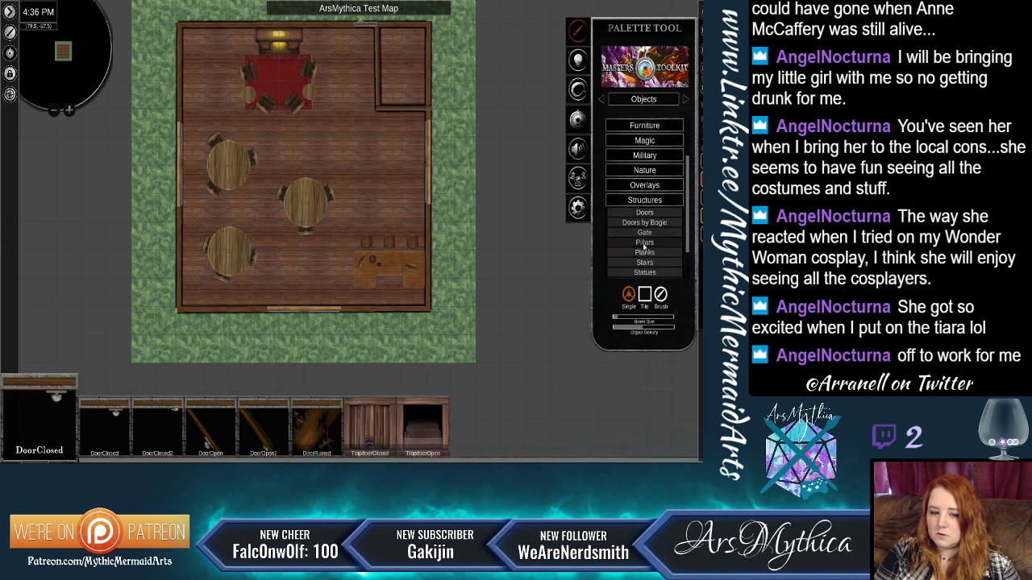
{"action": "left_click", "coordinate": [215, 437]}
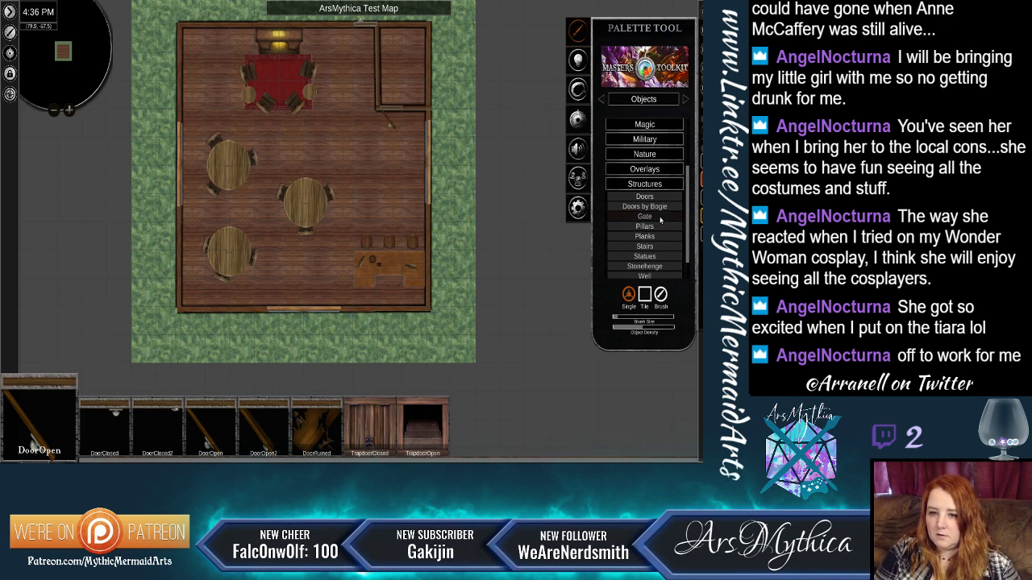
Place an OpenWagon from the Cart vehicles on the grass near the southwest corner and lay a Rope inside it.
{"action": "scroll", "coordinate": [669, 242], "scroll_direction": "down", "scroll_amount": 2}
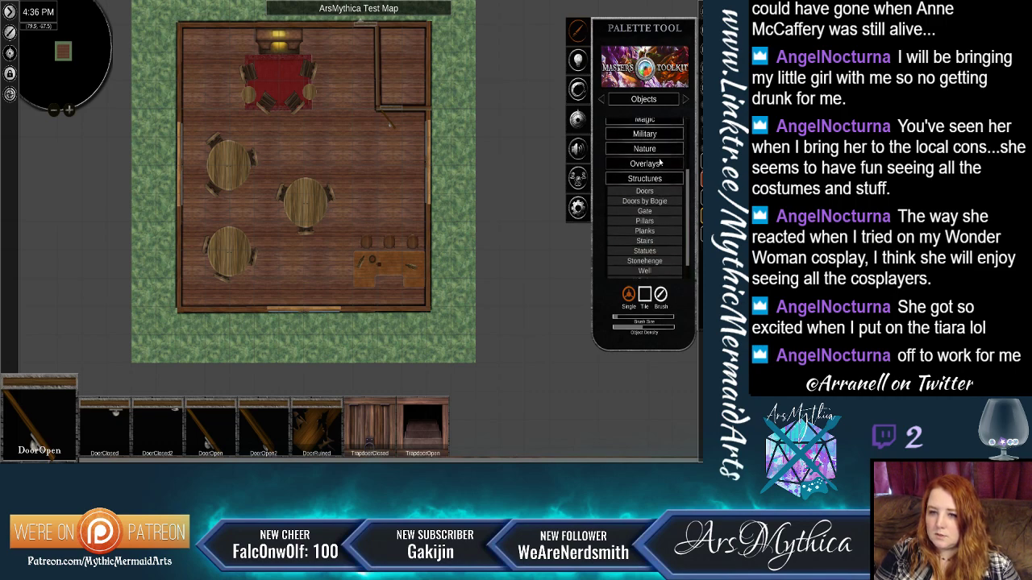
{"action": "left_click", "coordinate": [644, 272]}
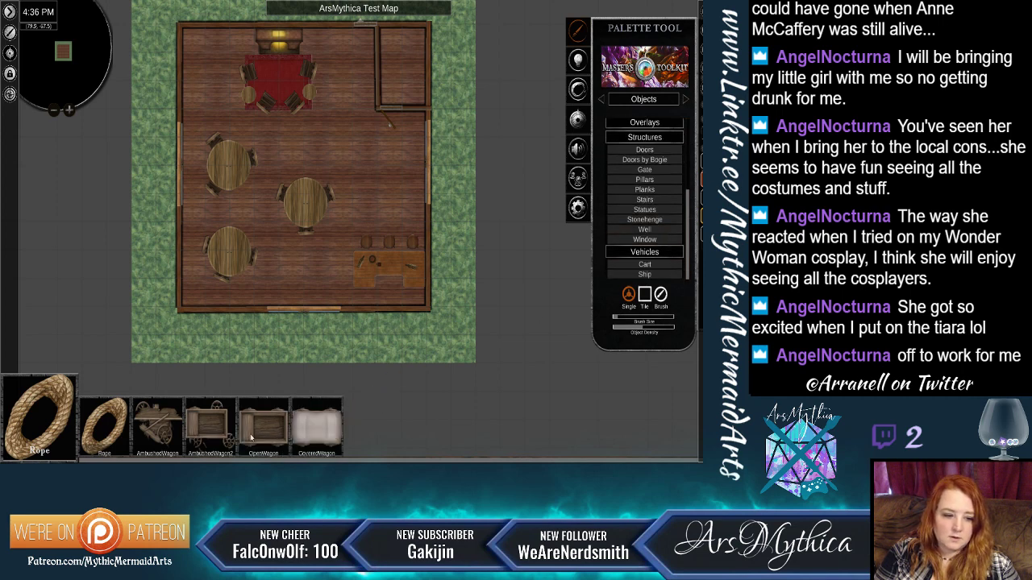
{"action": "left_click", "coordinate": [258, 435]}
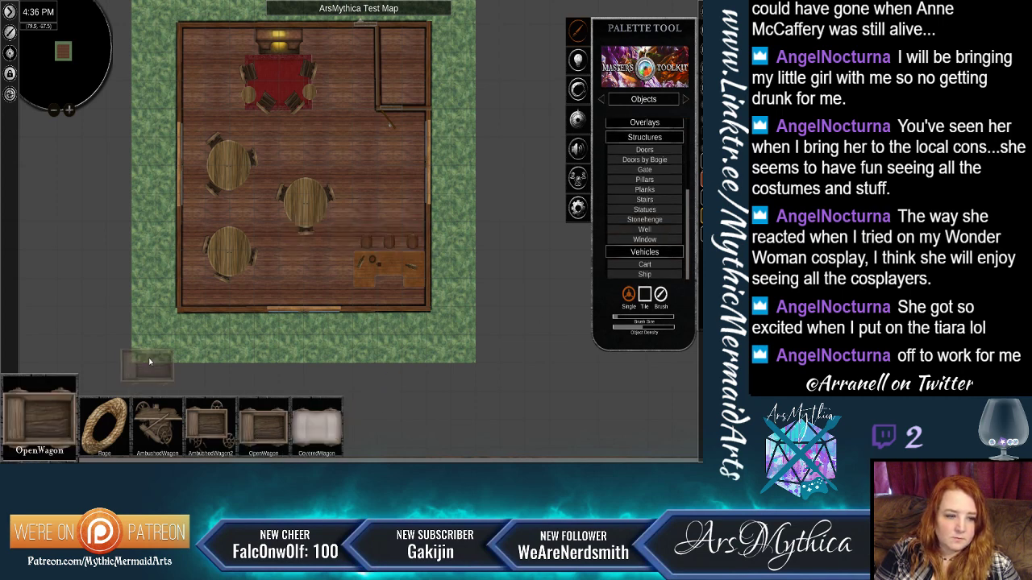
{"action": "left_click", "coordinate": [172, 334]}
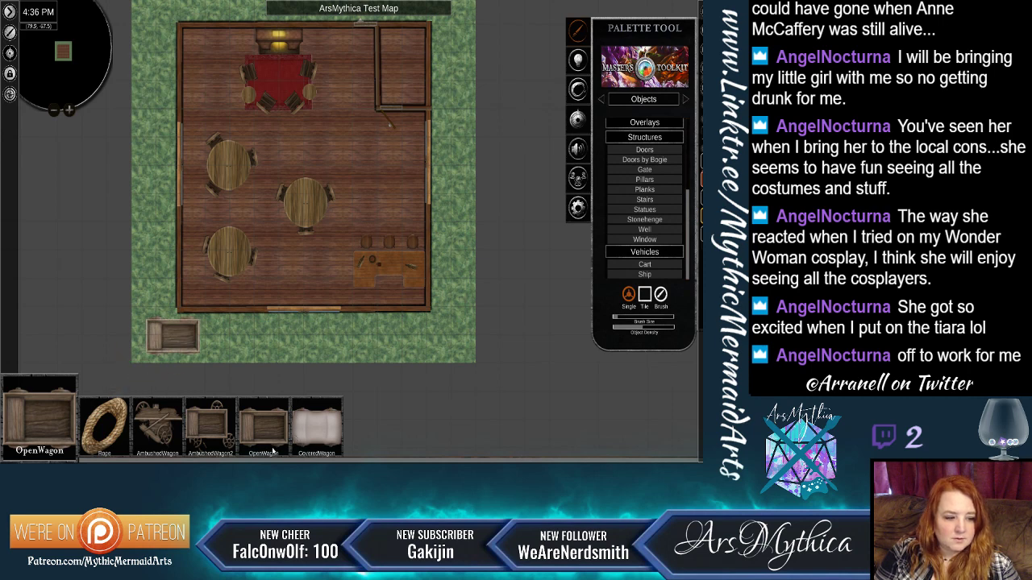
{"action": "left_click", "coordinate": [103, 435]}
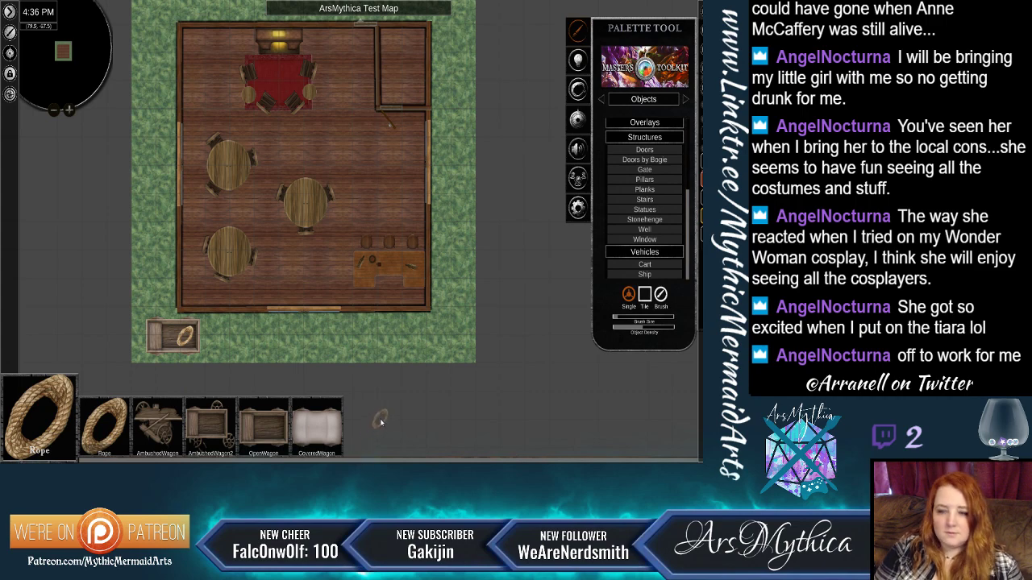
Try a Door-Wood1 door from the Doors by Bogie structures on the tavern's south wall.
{"action": "left_click", "coordinate": [650, 209]}
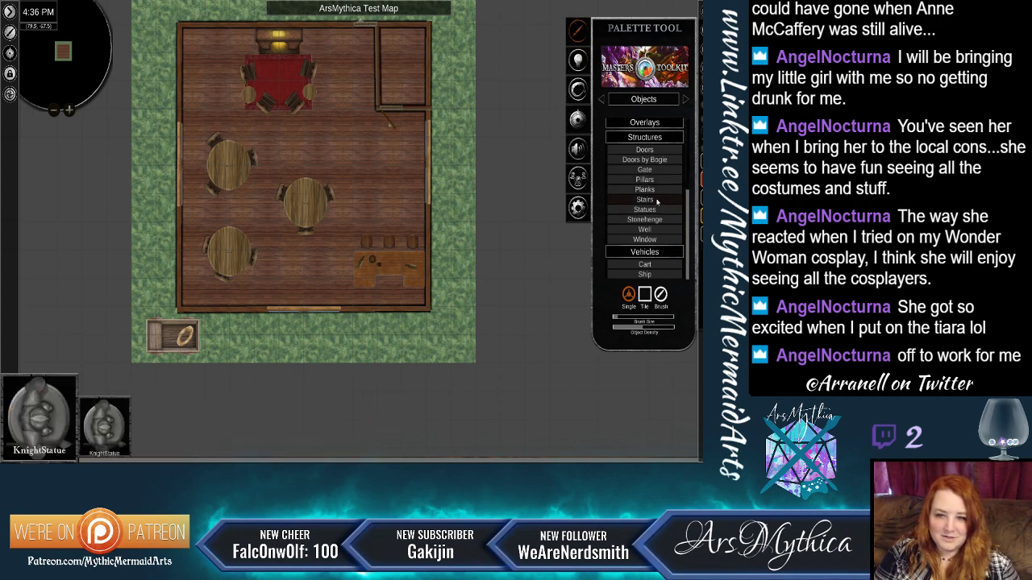
{"action": "left_click", "coordinate": [651, 181]}
{"action": "left_click", "coordinate": [653, 170]}
{"action": "left_click", "coordinate": [657, 161]}
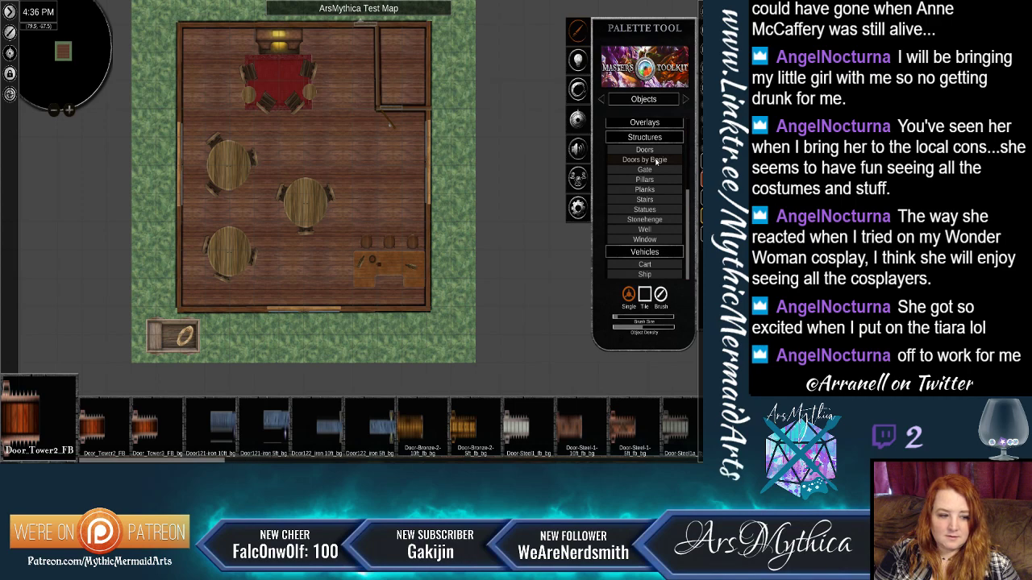
{"action": "scroll", "coordinate": [564, 436], "scroll_direction": "down", "scroll_amount": 3}
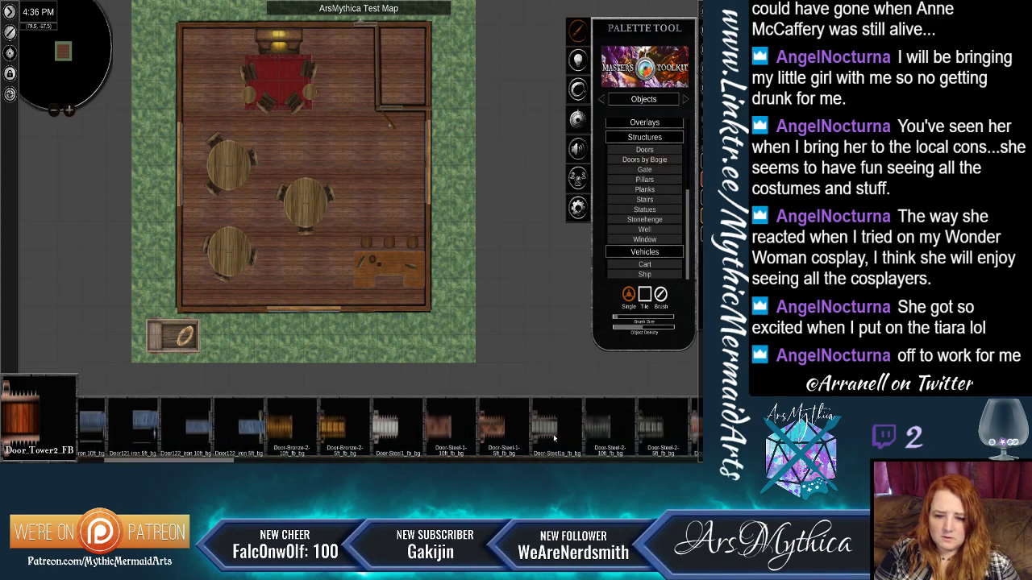
{"action": "scroll", "coordinate": [555, 444], "scroll_direction": "down", "scroll_amount": 5}
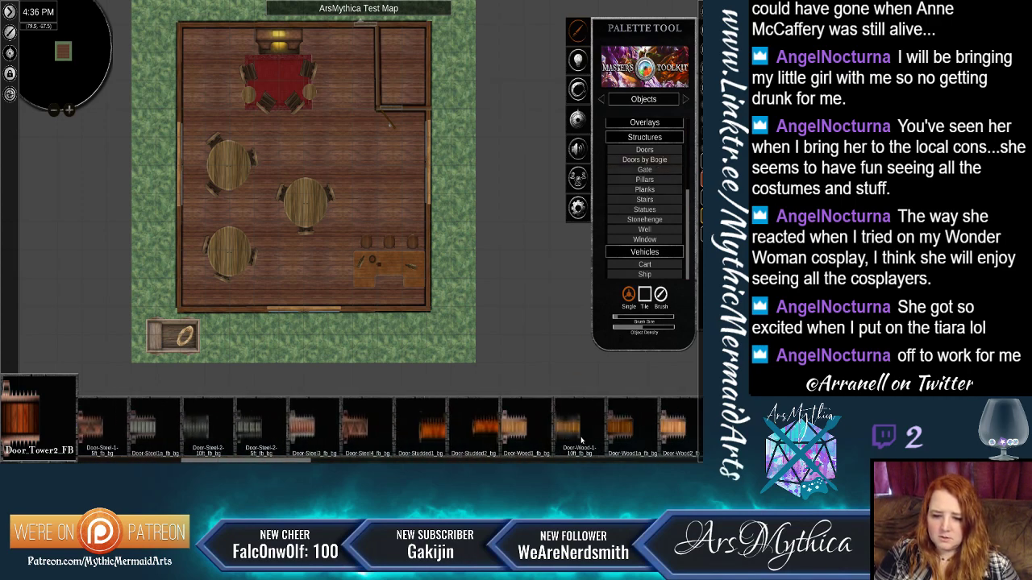
{"action": "left_click", "coordinate": [525, 429]}
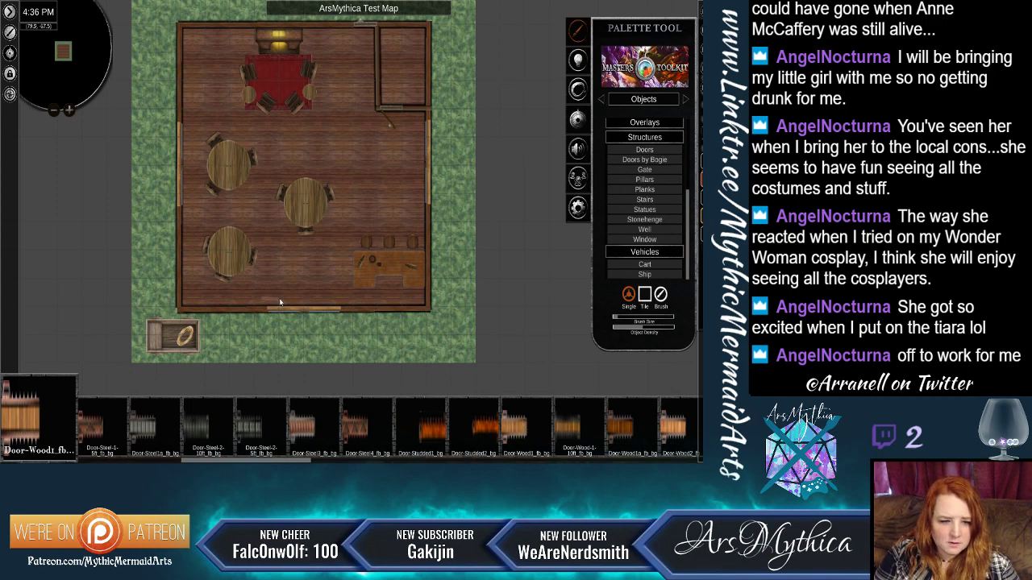
{"action": "left_click", "coordinate": [224, 310]}
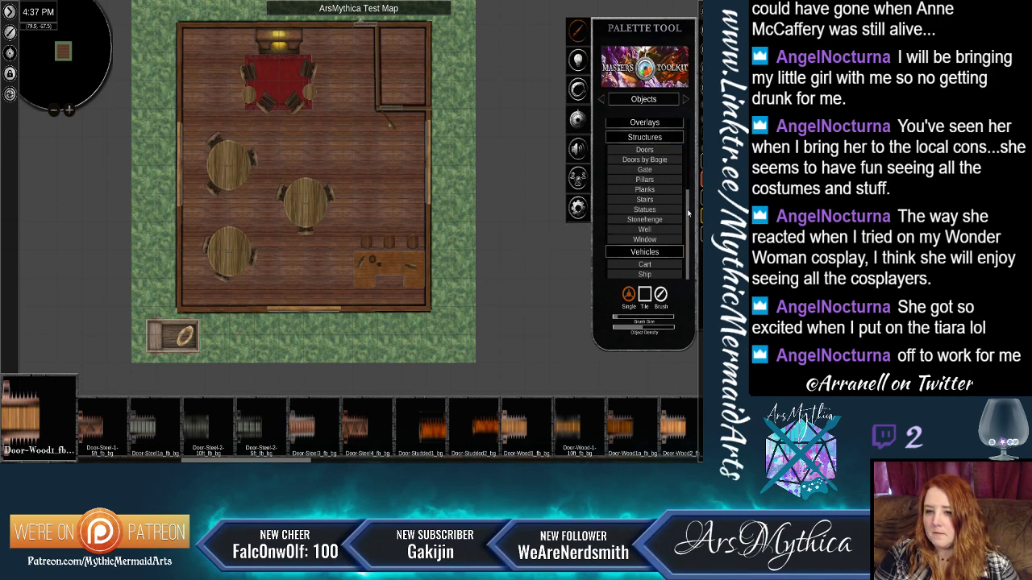
Look through the Dirt and Moss, Rubble and Sand overlay objects.
{"action": "scroll", "coordinate": [694, 243], "scroll_direction": "up", "scroll_amount": 3}
{"action": "left_click", "coordinate": [645, 165]}
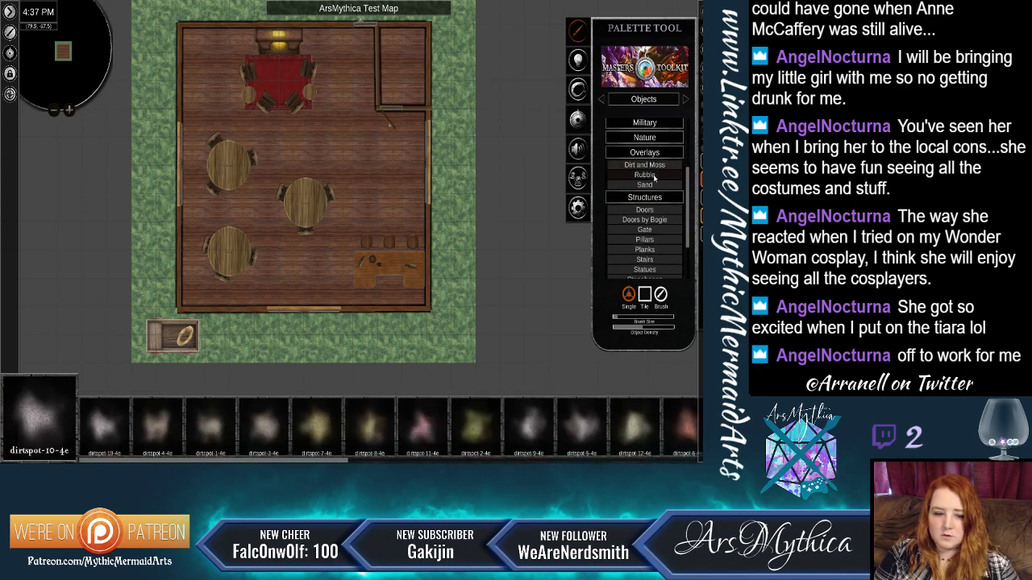
{"action": "left_click", "coordinate": [653, 177]}
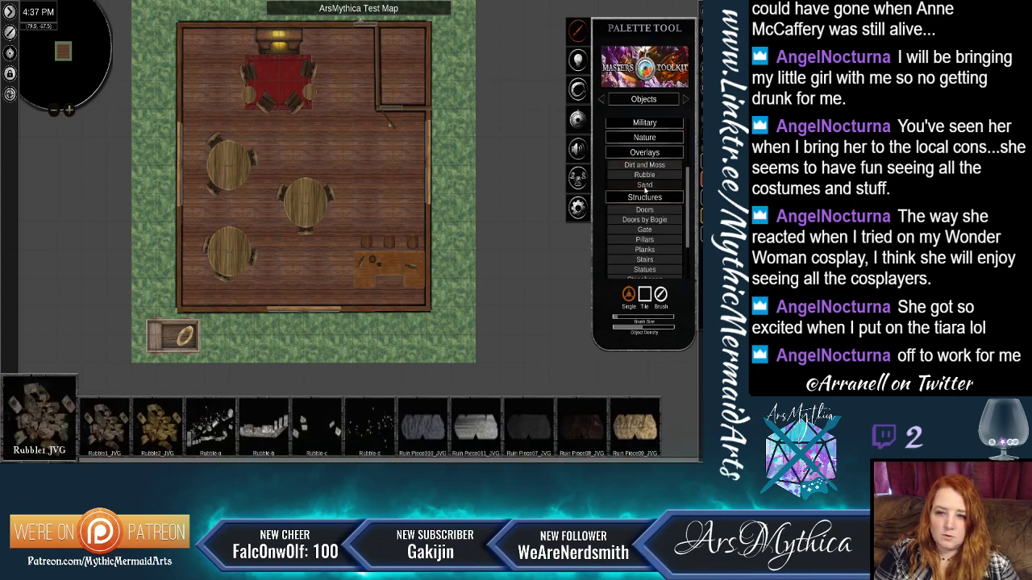
{"action": "left_click", "coordinate": [645, 187]}
{"action": "left_click", "coordinate": [644, 166]}
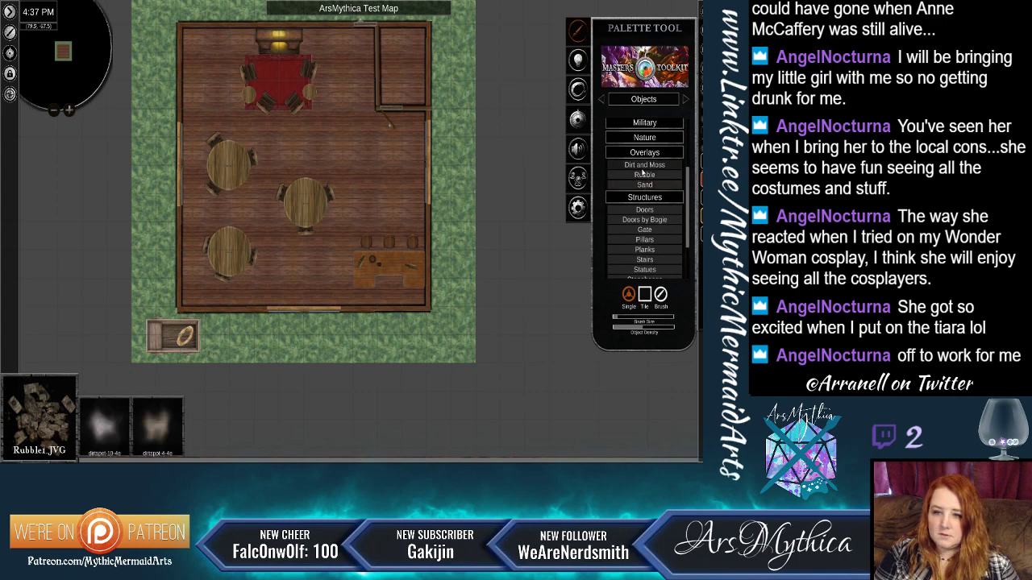
Place two ConiferousTree1.2 trees from the Nature objects on the grass at the tavern's southwest and southeast corners.
{"action": "left_click", "coordinate": [645, 137]}
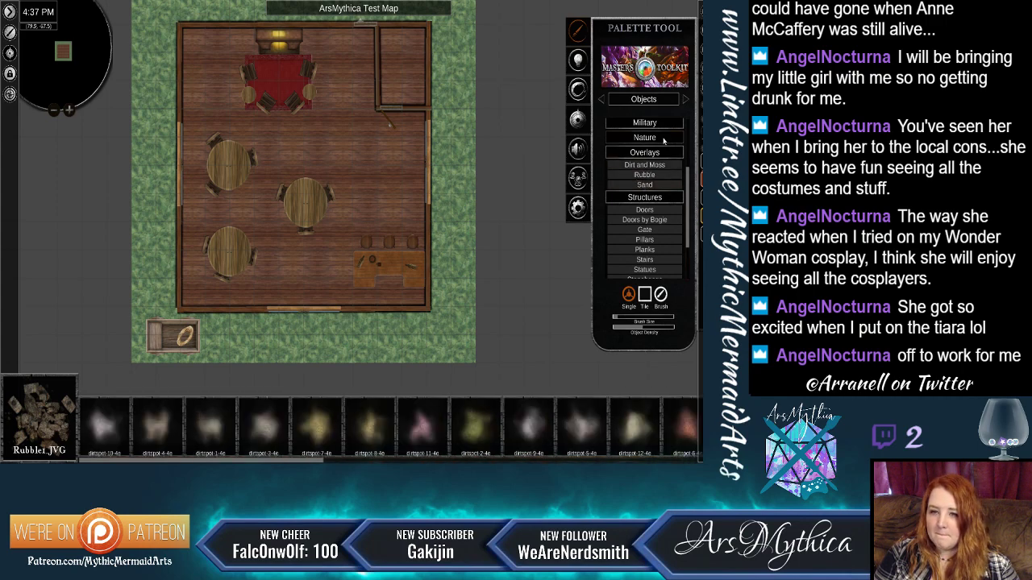
{"action": "left_click", "coordinate": [645, 150]}
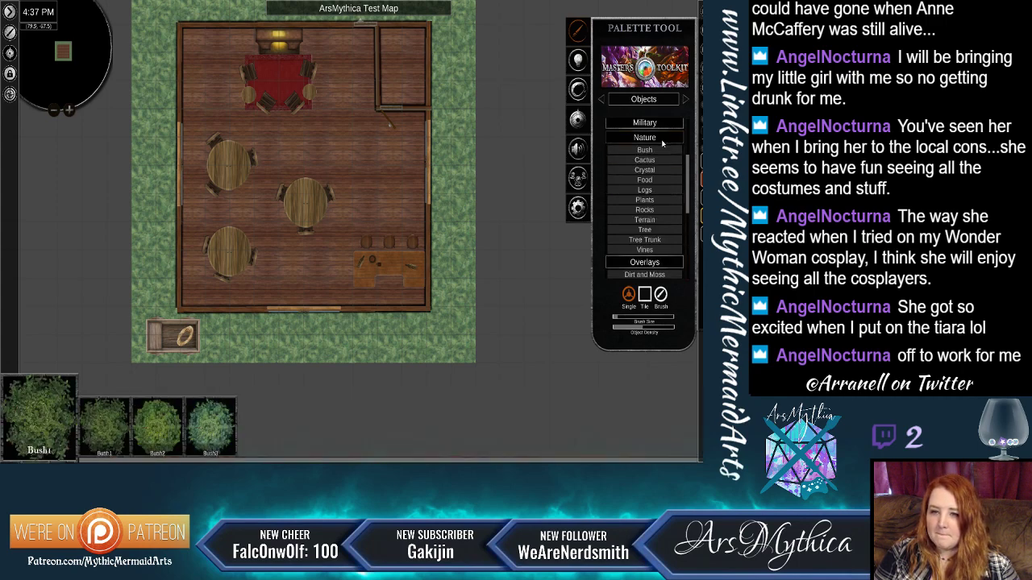
{"action": "left_click", "coordinate": [645, 229]}
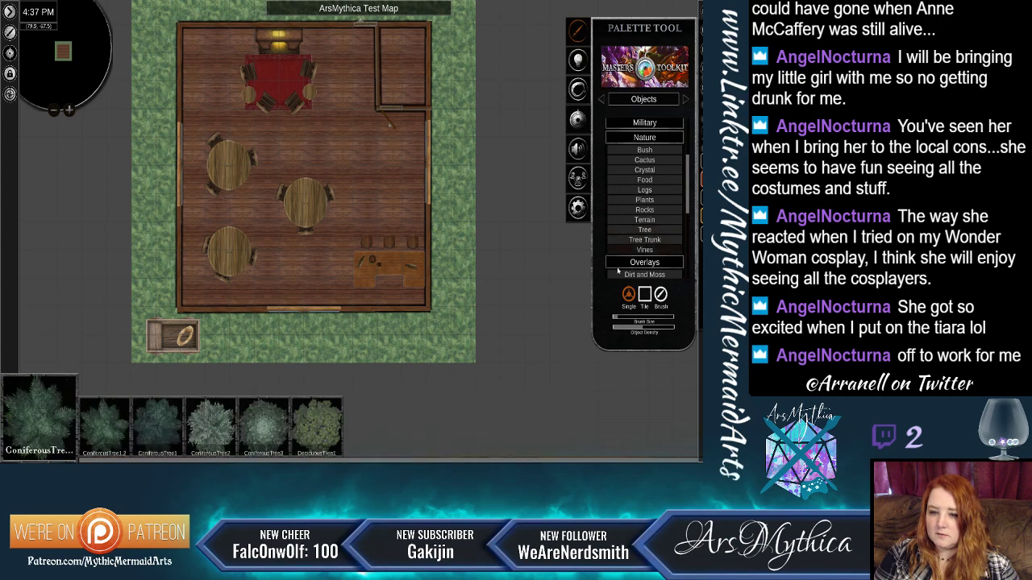
{"action": "left_click", "coordinate": [152, 289]}
{"action": "left_click", "coordinate": [445, 337]}
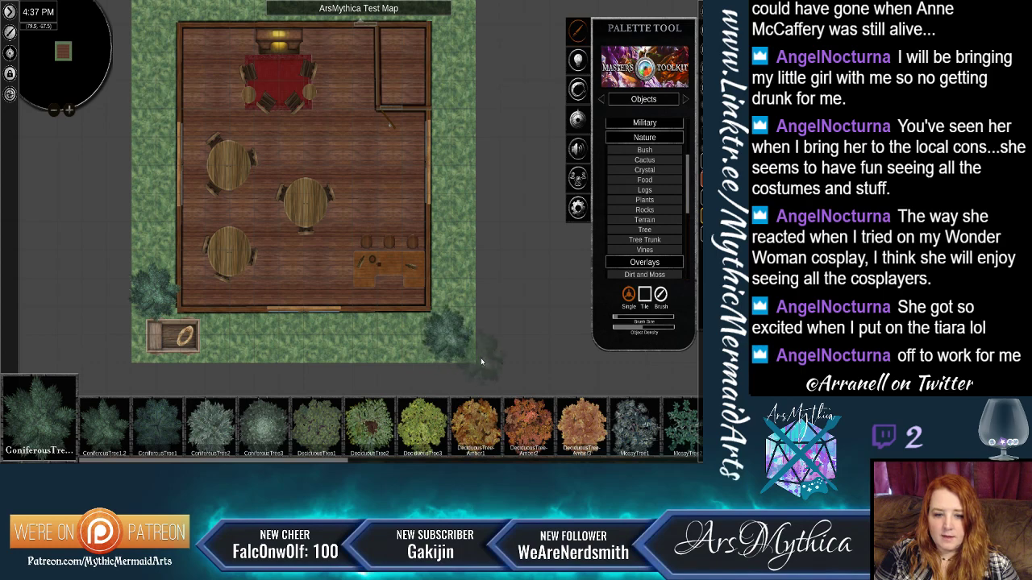
Place a DeciduousTree2 on the south grass and MossyTree2 trees beside the east wall and near the northwest corner.
{"action": "left_click", "coordinate": [372, 422]}
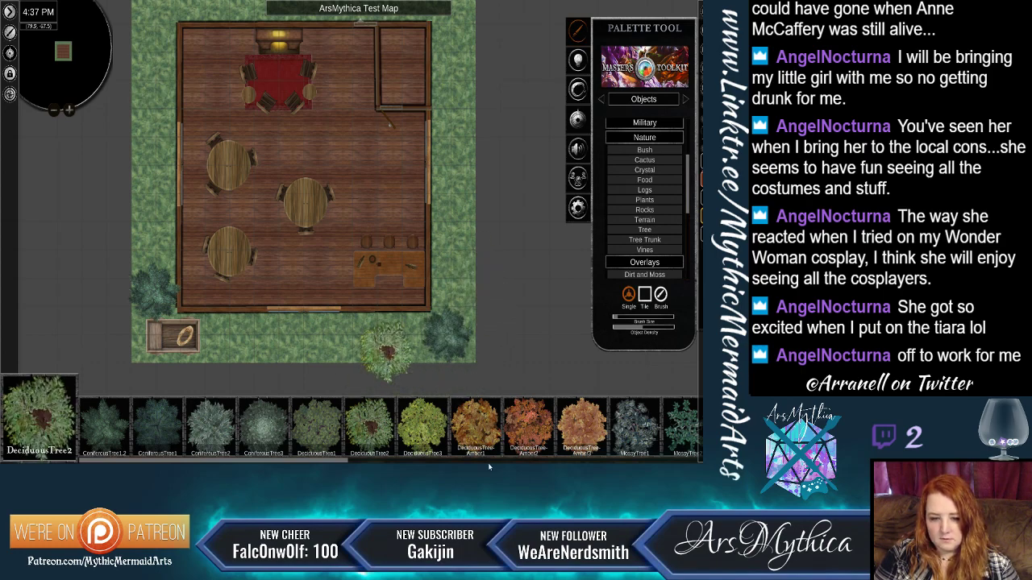
{"action": "left_click", "coordinate": [687, 419]}
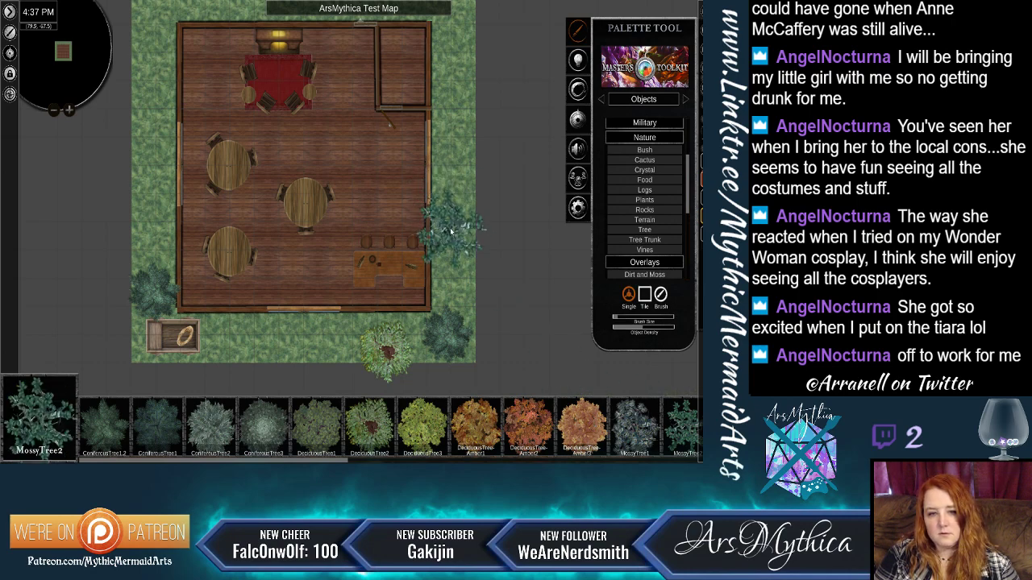
{"action": "left_click", "coordinate": [385, 341]}
{"action": "left_click", "coordinate": [155, 55]}
Try placing two single ConiferousTree1 trees along the tavern's northeast side at different brush sizes, and undo both.
{"action": "left_click", "coordinate": [155, 427]}
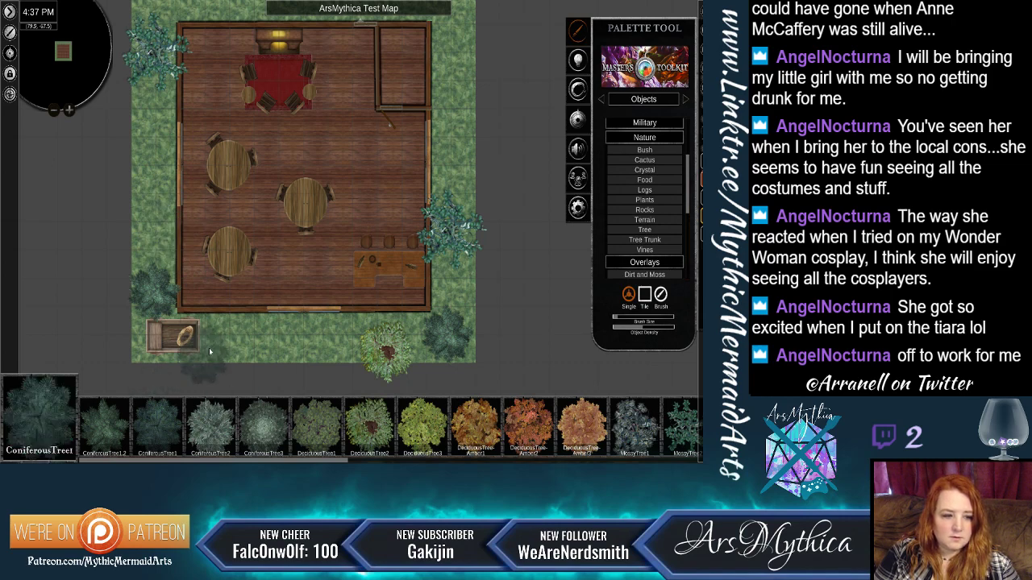
{"action": "scroll", "coordinate": [233, 284], "scroll_direction": "up", "scroll_amount": 1}
{"action": "scroll", "coordinate": [248, 285], "scroll_direction": "down", "scroll_amount": 2}
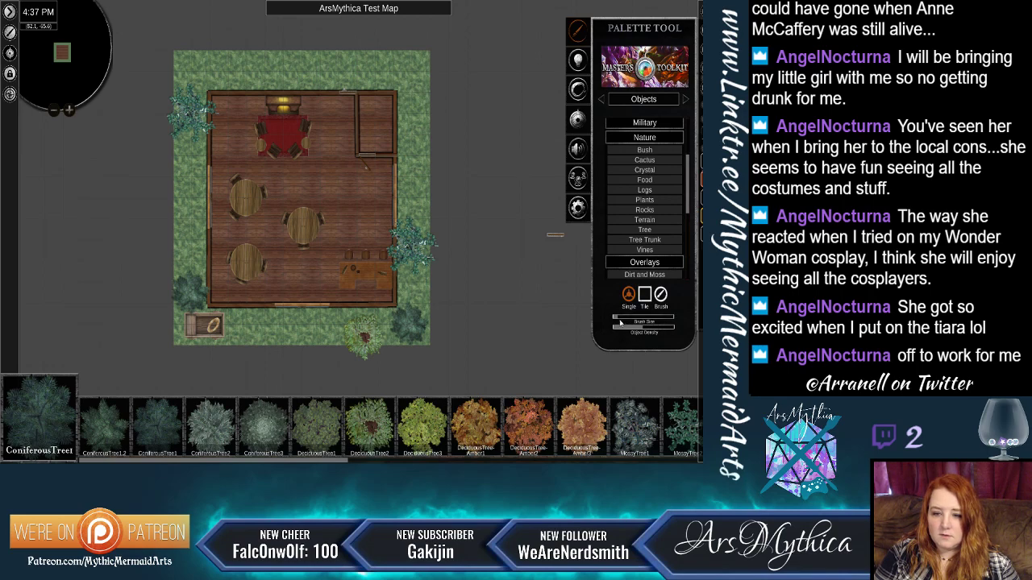
{"action": "left_click_drag", "start_coordinate": [619, 321], "coordinate": [665, 320]}
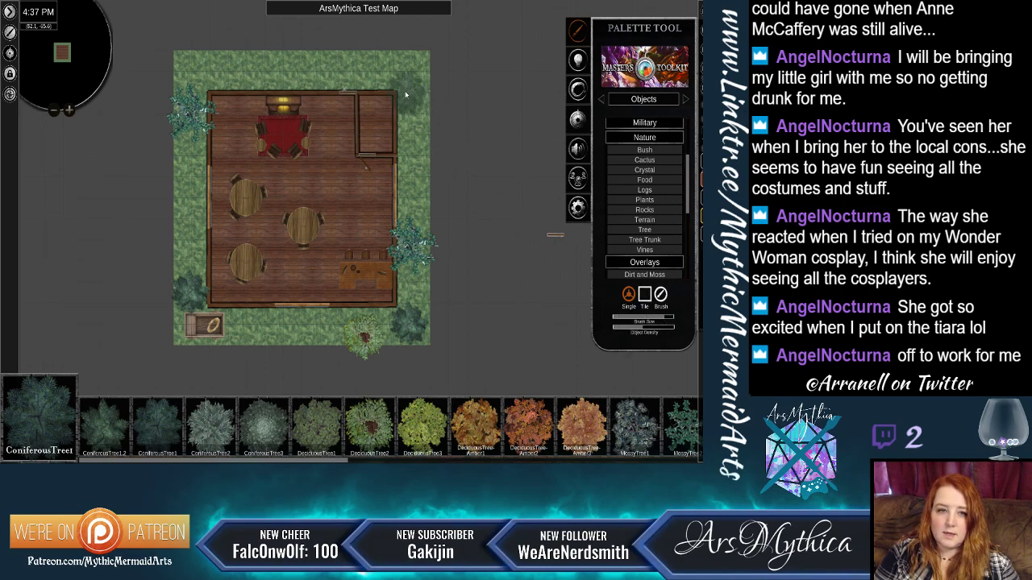
{"action": "left_click", "coordinate": [673, 319]}
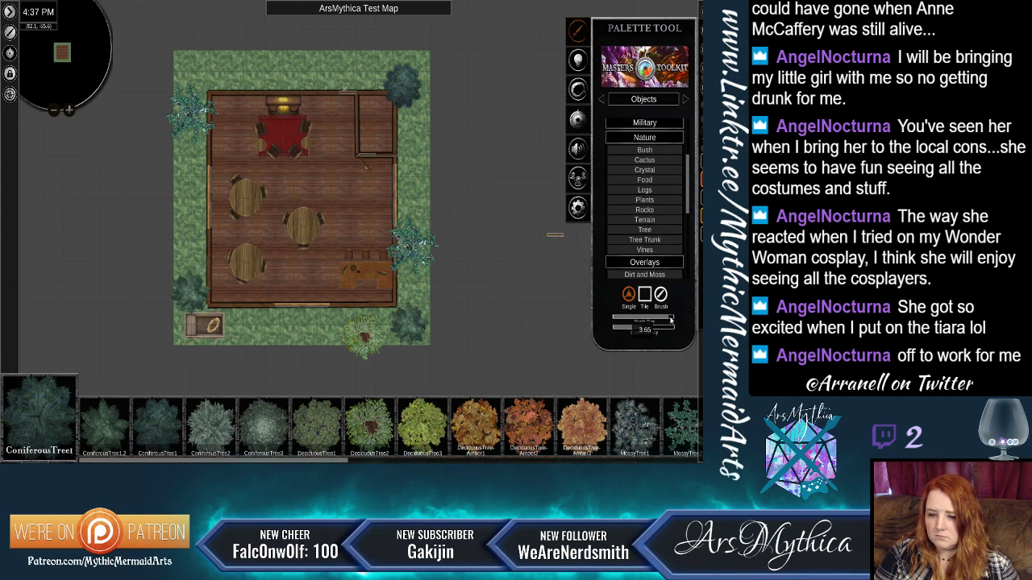
{"action": "left_click", "coordinate": [624, 320]}
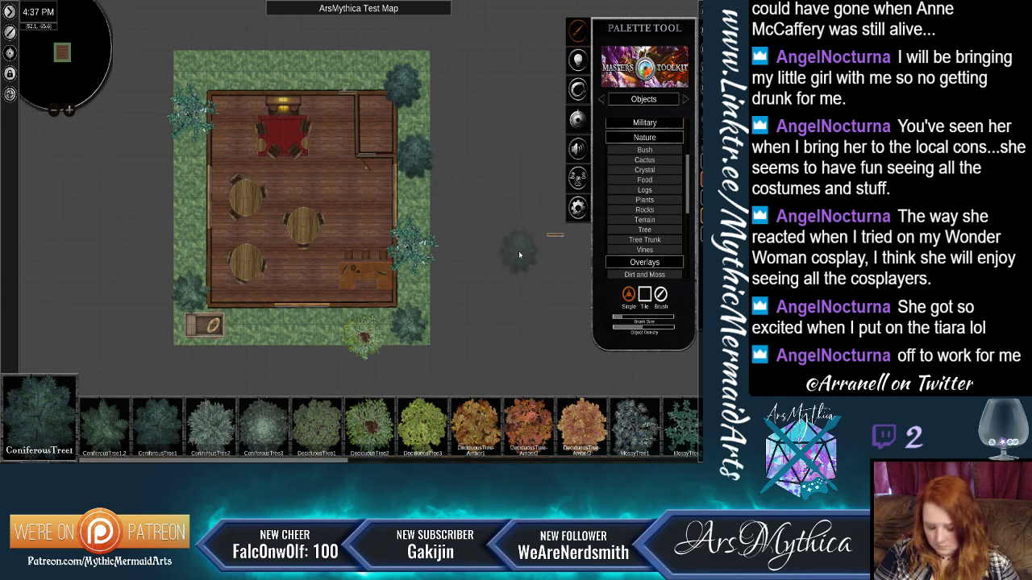
{"action": "key", "text": "ctrl+z"}
{"action": "key", "text": "ctrl+z"}
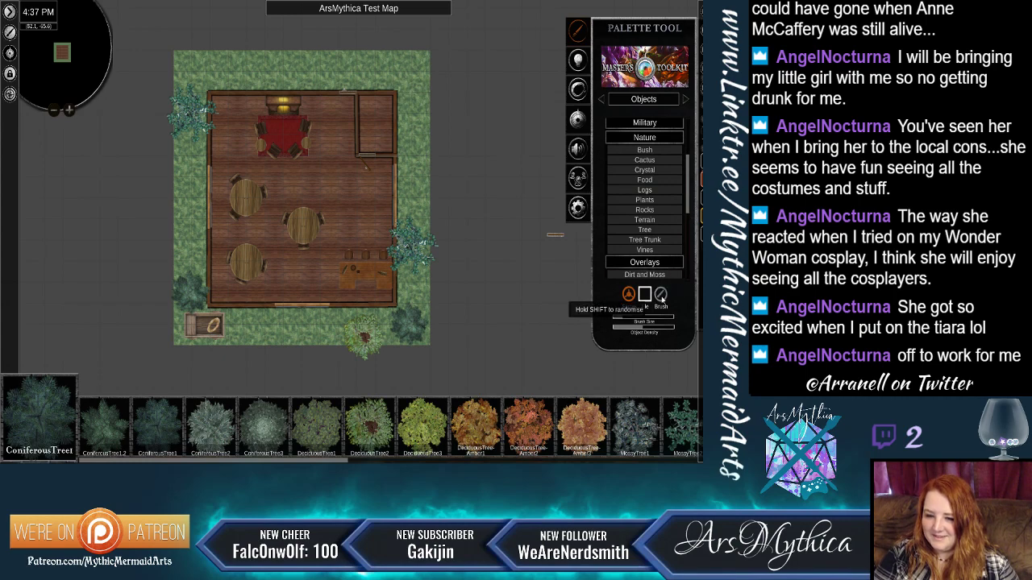
Switch placement to Brush with a larger brush size, try painting ConiferousTree1 trees across the map, and undo the stroke.
{"action": "left_click", "coordinate": [661, 295]}
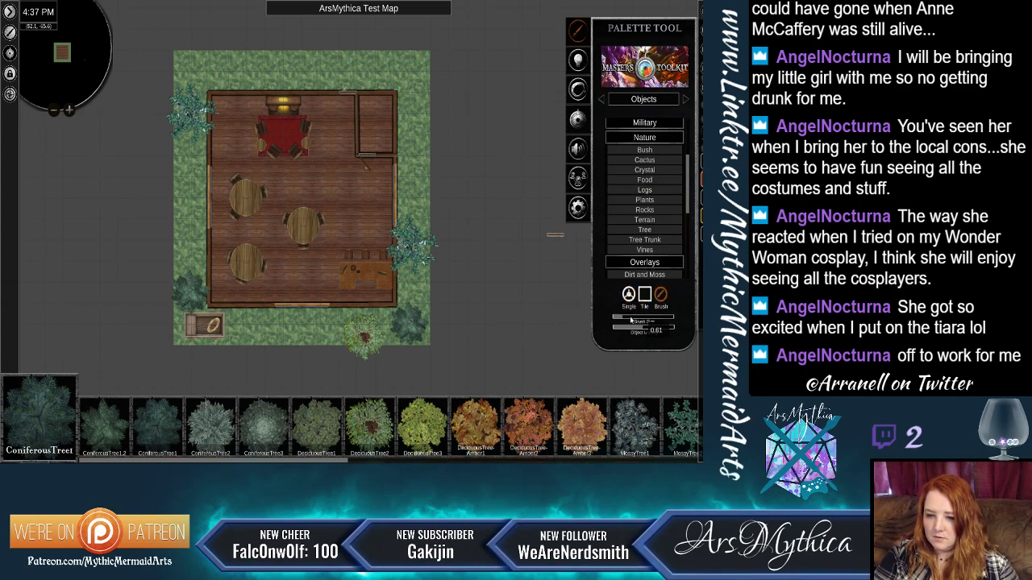
{"action": "mouse_move", "coordinate": [643, 320]}
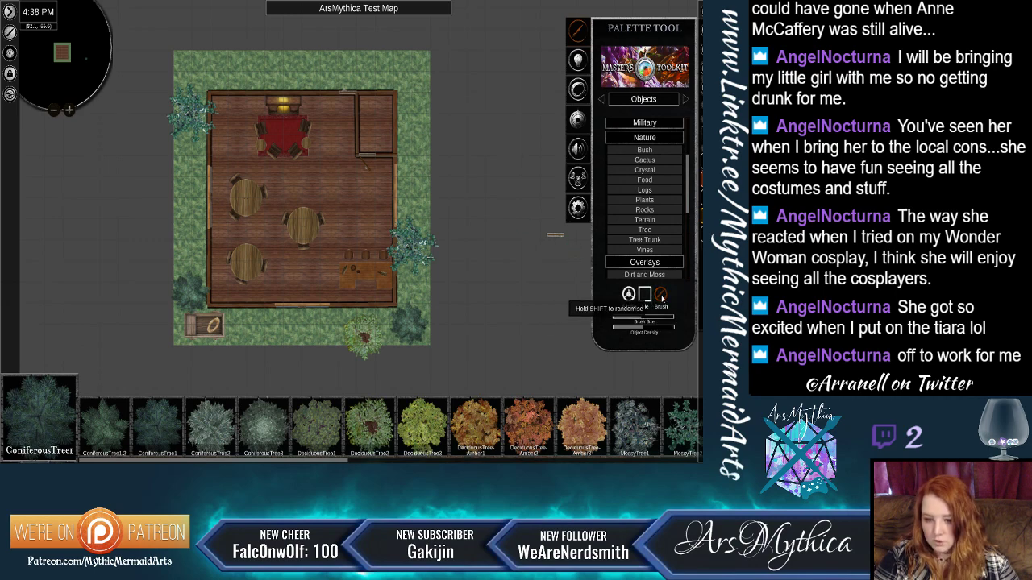
{"action": "mouse_move", "coordinate": [409, 69]}
{"action": "left_mouse_down"}
{"action": "mouse_move", "coordinate": [406, 145]}
{"action": "mouse_move", "coordinate": [421, 203]}
{"action": "mouse_move", "coordinate": [376, 256]}
{"action": "mouse_move", "coordinate": [372, 285]}
{"action": "mouse_move", "coordinate": [331, 309]}
{"action": "mouse_move", "coordinate": [281, 322]}
{"action": "mouse_move", "coordinate": [215, 274]}
{"action": "mouse_move", "coordinate": [194, 193]}
{"action": "mouse_move", "coordinate": [227, 117]}
{"action": "mouse_move", "coordinate": [275, 95]}
{"action": "mouse_move", "coordinate": [349, 101]}
{"action": "mouse_move", "coordinate": [384, 90]}
{"action": "mouse_move", "coordinate": [317, 136]}
{"action": "mouse_move", "coordinate": [354, 238]}
{"action": "mouse_move", "coordinate": [312, 284]}
{"action": "mouse_move", "coordinate": [340, 203]}
{"action": "left_mouse_up"}
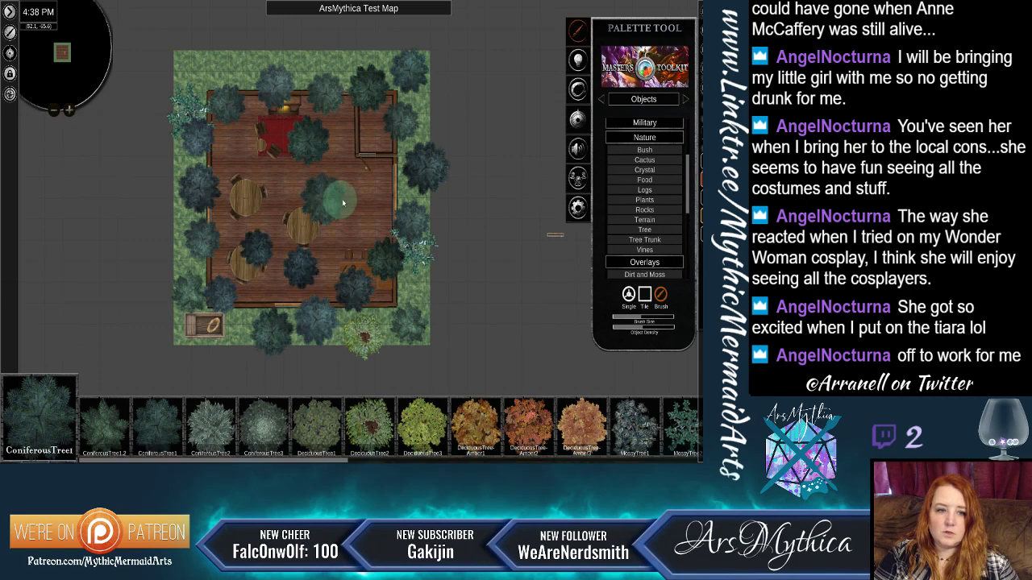
{"action": "key", "text": "ctrl+z"}
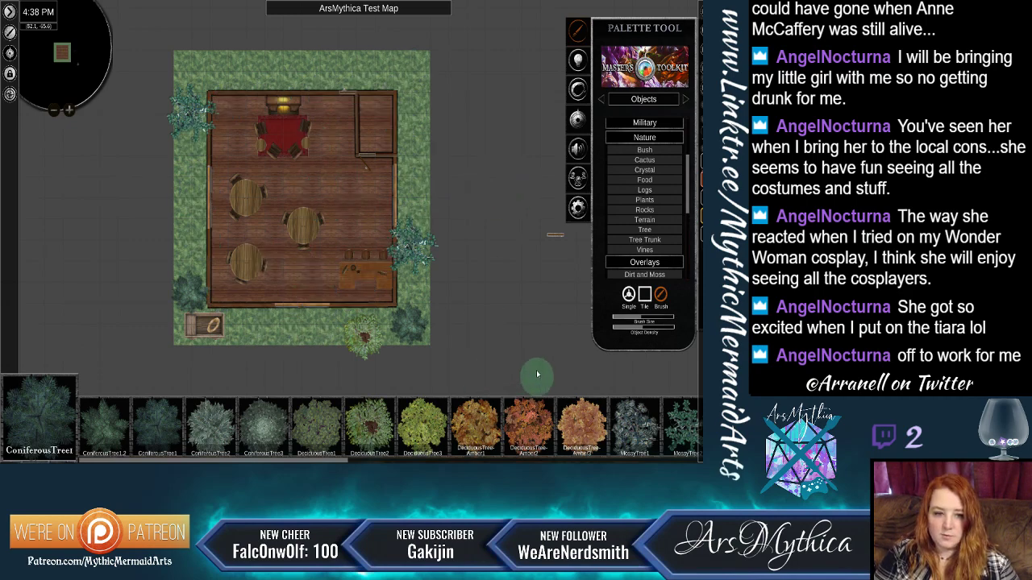
Brush BerryBushPurple1 bushes from the Nature objects onto the grass along the tavern's east and west walls.
{"action": "left_click", "coordinate": [645, 249]}
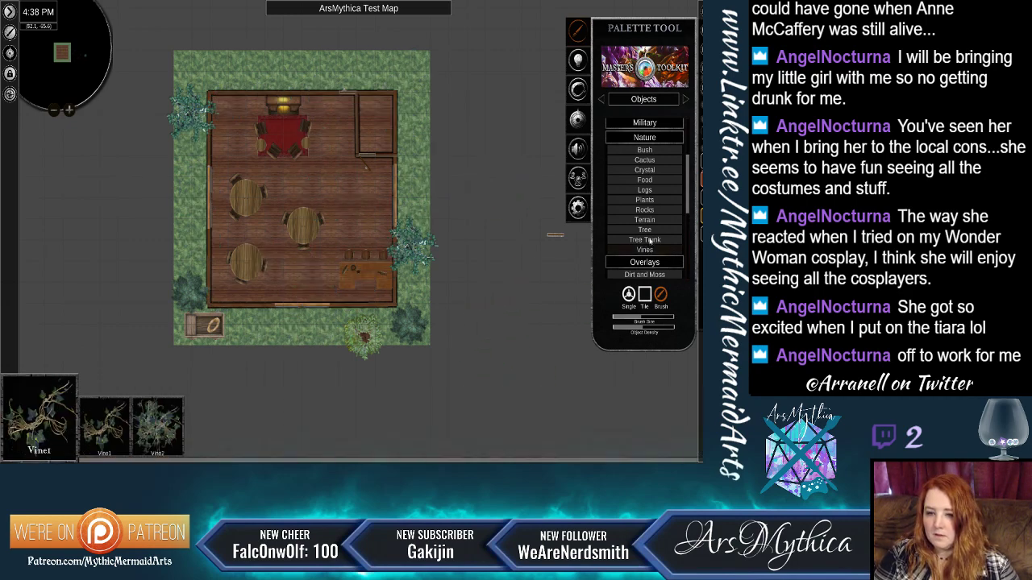
{"action": "left_click", "coordinate": [653, 150]}
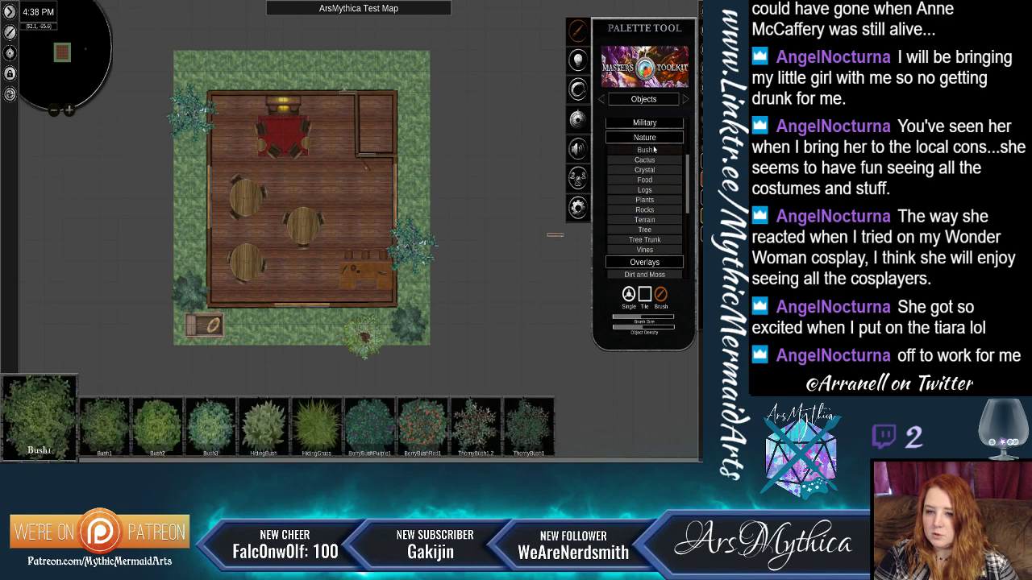
{"action": "left_click", "coordinate": [378, 438]}
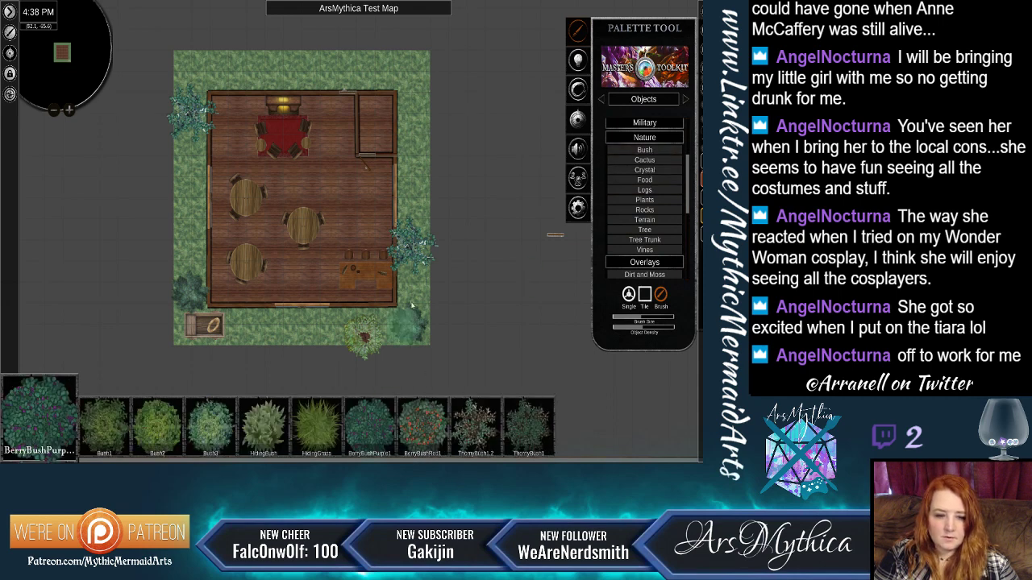
{"action": "left_click", "coordinate": [410, 154]}
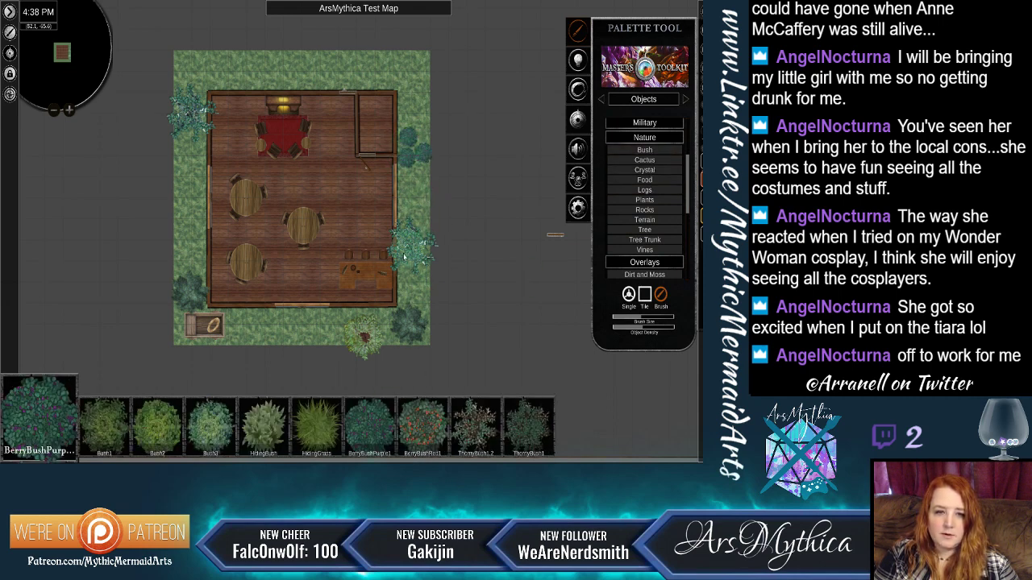
{"action": "left_click_drag", "start_coordinate": [194, 205], "coordinate": [192, 266]}
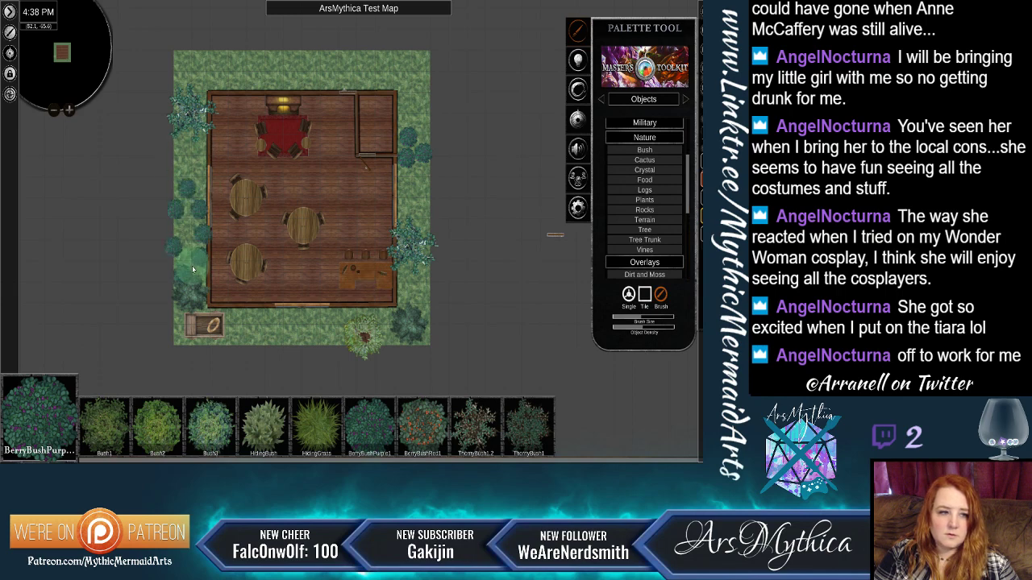
{"action": "key", "text": "ctrl+z"}
{"action": "left_click", "coordinate": [196, 258]}
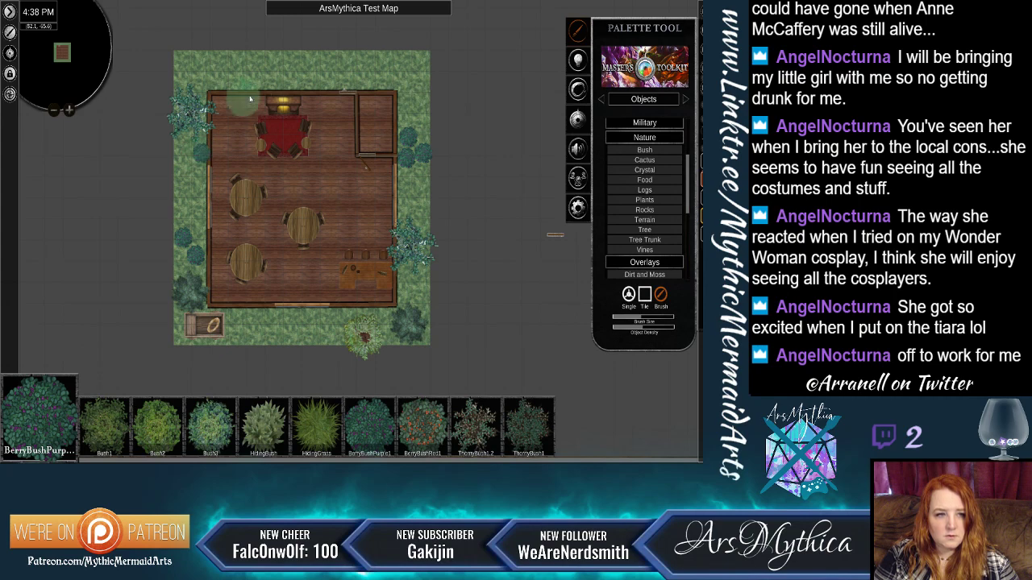
Brush two BerryBushPurple1 bushes onto the grass along the tavern's north wall, redoing the first attempts.
{"action": "left_click", "coordinate": [330, 84]}
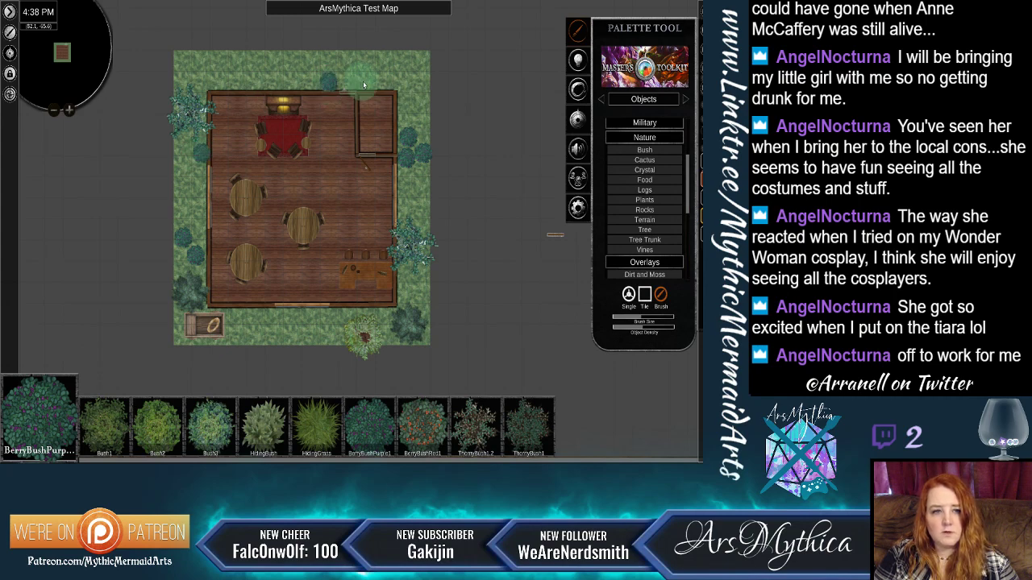
{"action": "left_click", "coordinate": [367, 84]}
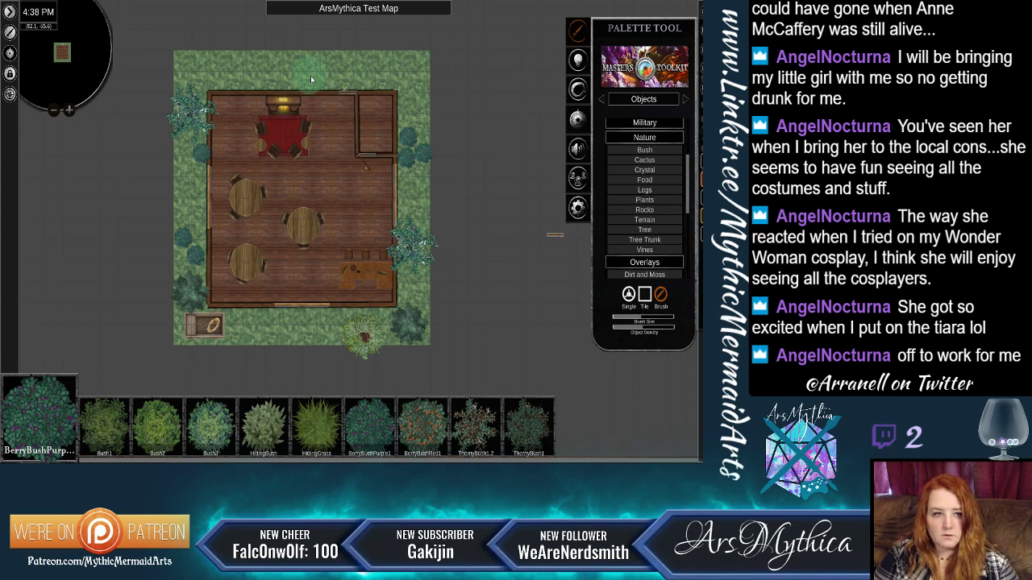
{"action": "left_click", "coordinate": [320, 87]}
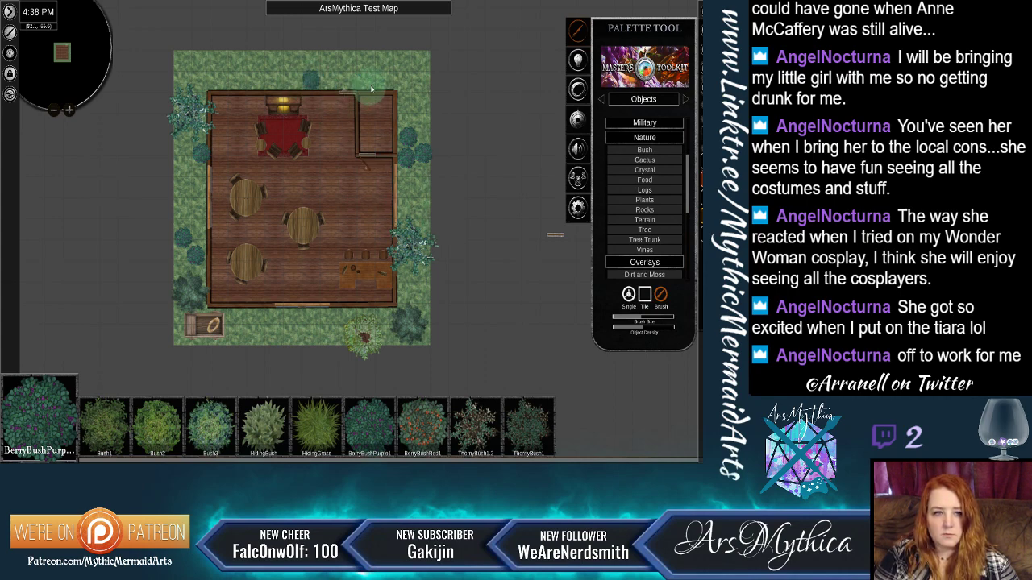
{"action": "left_click", "coordinate": [383, 85]}
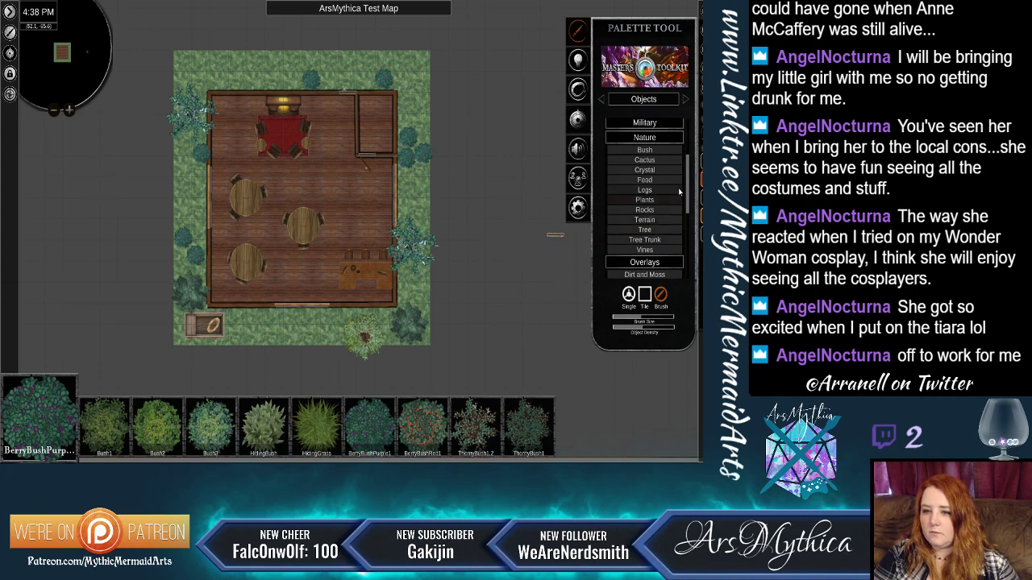
Place a single Bookshelf1 from the Books furniture along the north wall inside the small corner room.
{"action": "left_click_drag", "start_coordinate": [689, 194], "coordinate": [691, 142]}
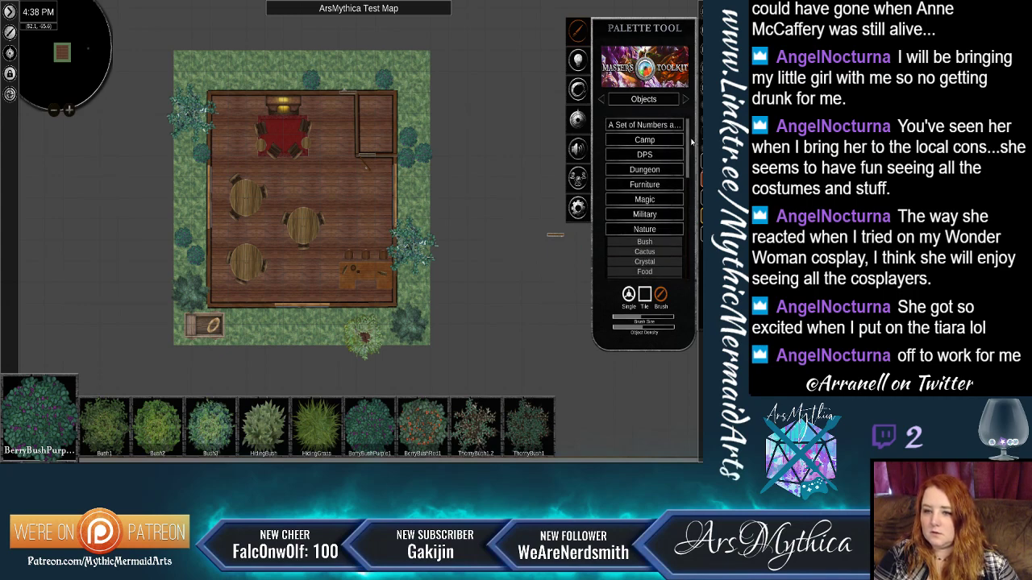
{"action": "left_click", "coordinate": [654, 184]}
{"action": "left_click", "coordinate": [654, 208]}
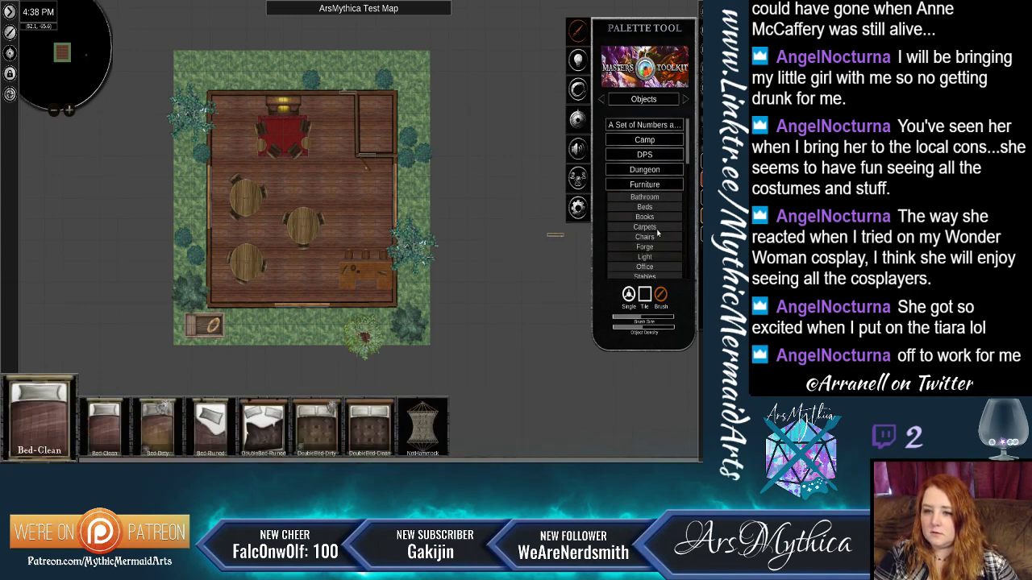
{"action": "left_click", "coordinate": [655, 218]}
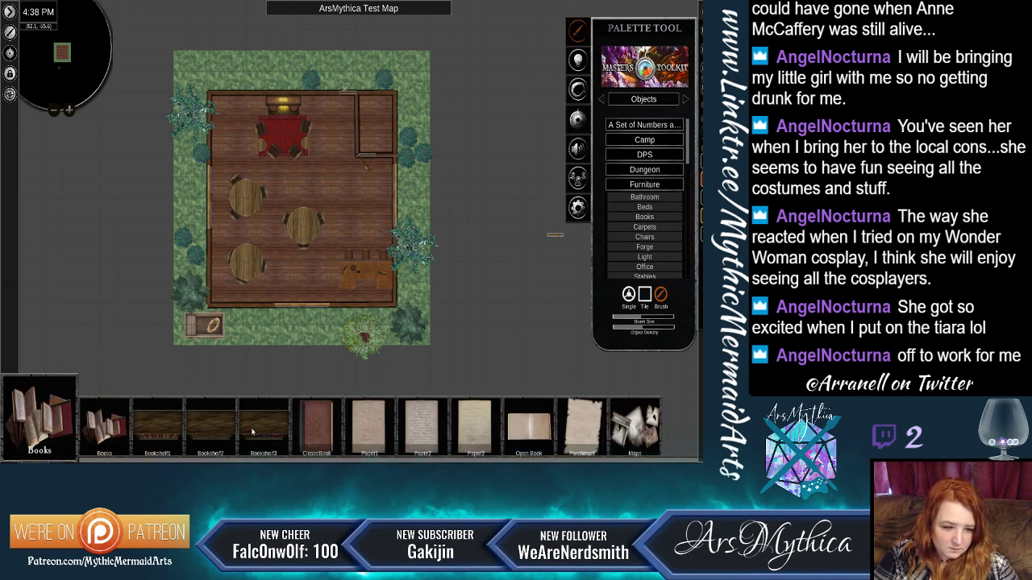
{"action": "left_click", "coordinate": [167, 432]}
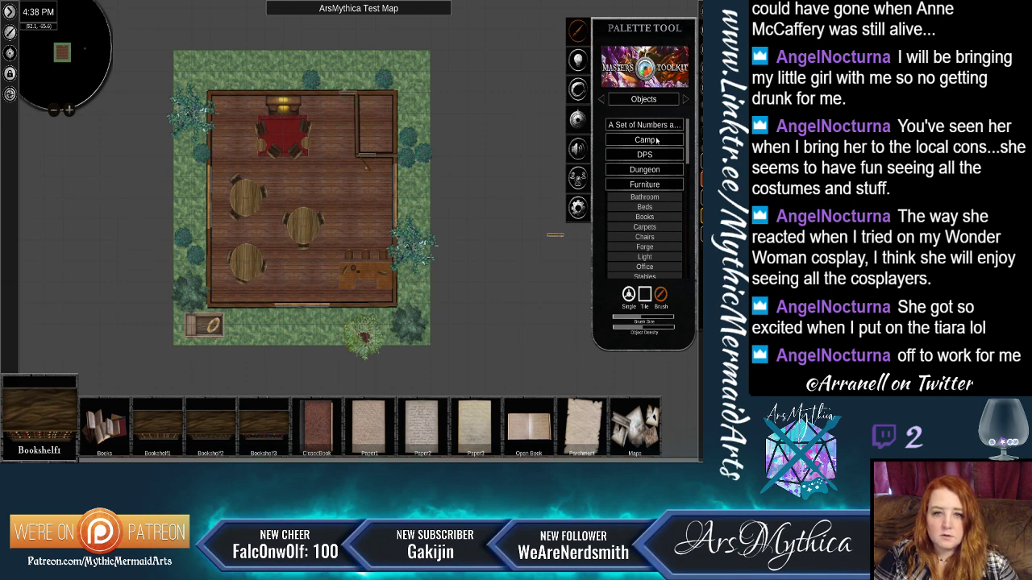
{"action": "left_click", "coordinate": [629, 293]}
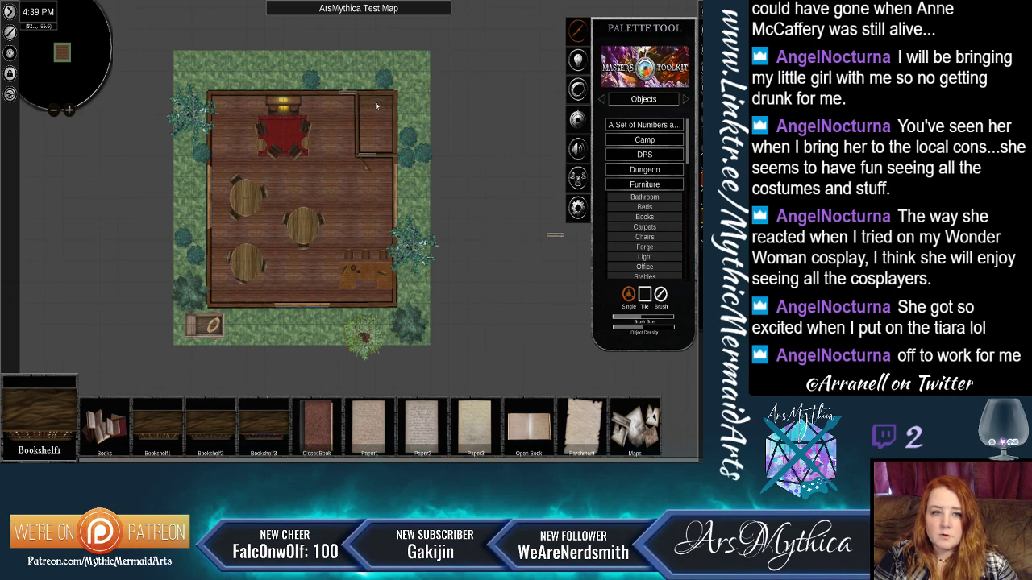
{"action": "scroll", "coordinate": [423, 165], "scroll_direction": "up", "scroll_amount": 1}
{"action": "scroll", "coordinate": [405, 118], "scroll_direction": "up", "scroll_amount": 4}
{"action": "left_click_drag", "start_coordinate": [423, 113], "coordinate": [436, 181]}
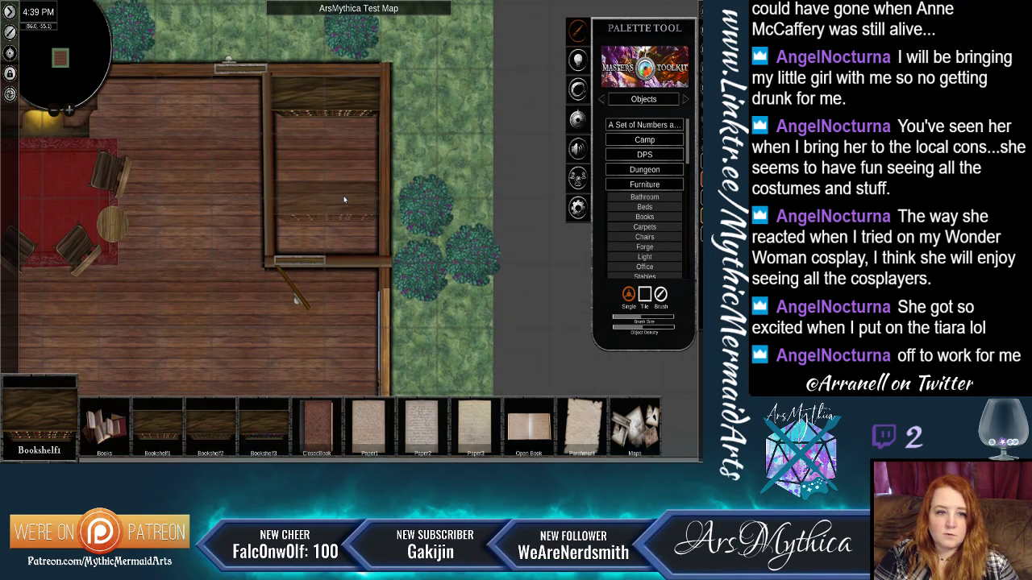
Browse the Tables furniture, Military armor and Magic accessories for objects suited to the small corner room.
{"action": "scroll", "coordinate": [649, 266], "scroll_direction": "down", "scroll_amount": 2}
{"action": "left_click", "coordinate": [650, 266]}
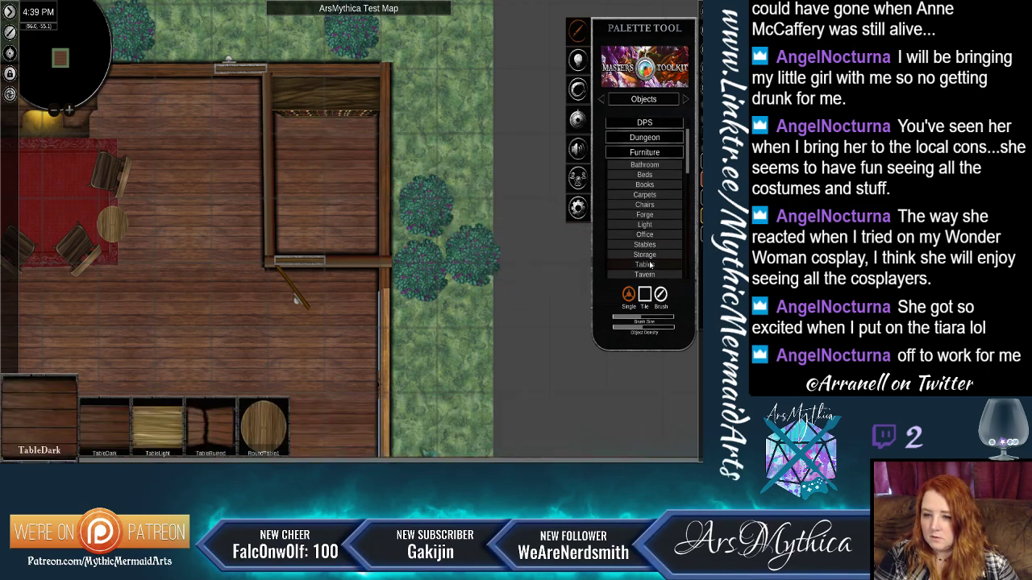
{"action": "scroll", "coordinate": [650, 223], "scroll_direction": "down", "scroll_amount": 1}
{"action": "scroll", "coordinate": [650, 223], "scroll_direction": "down", "scroll_amount": 2}
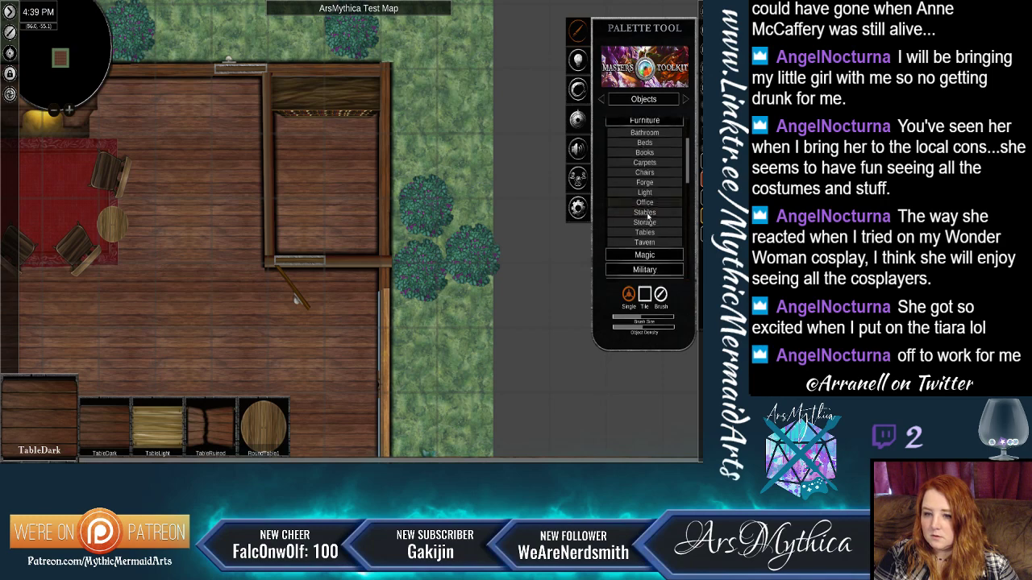
{"action": "scroll", "coordinate": [650, 218], "scroll_direction": "up", "scroll_amount": 5}
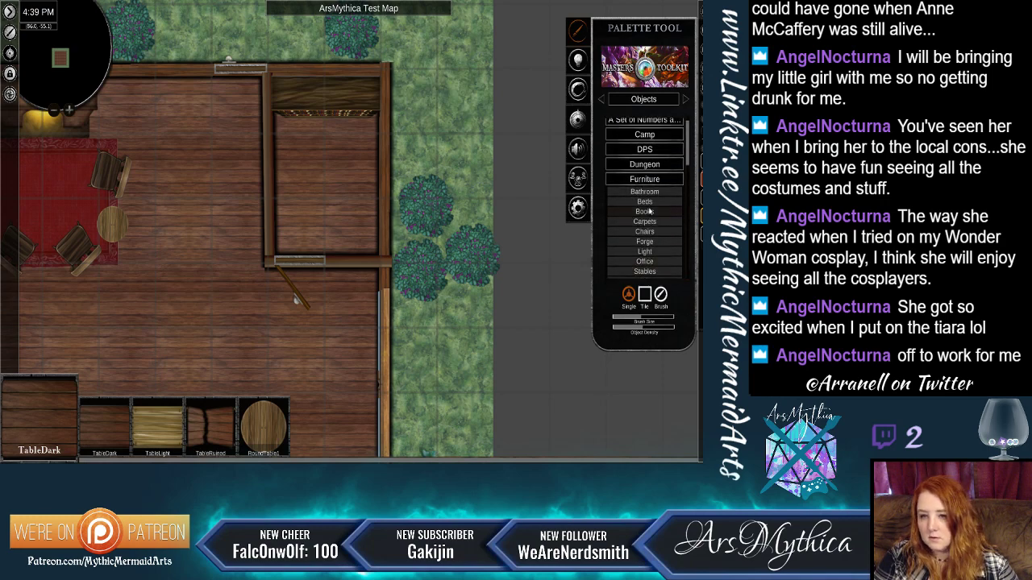
{"action": "scroll", "coordinate": [641, 219], "scroll_direction": "down", "scroll_amount": 8}
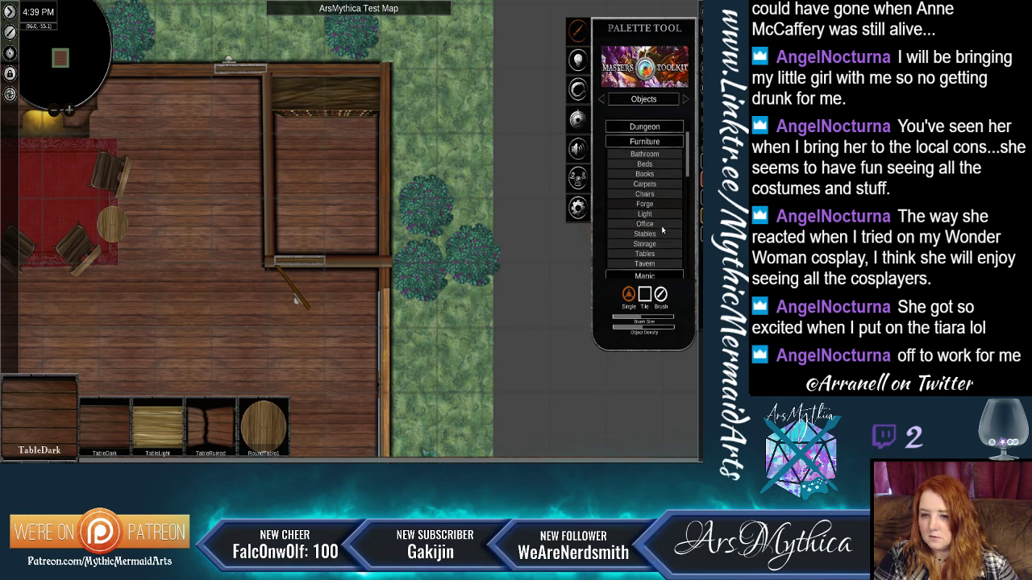
{"action": "left_click", "coordinate": [661, 201]}
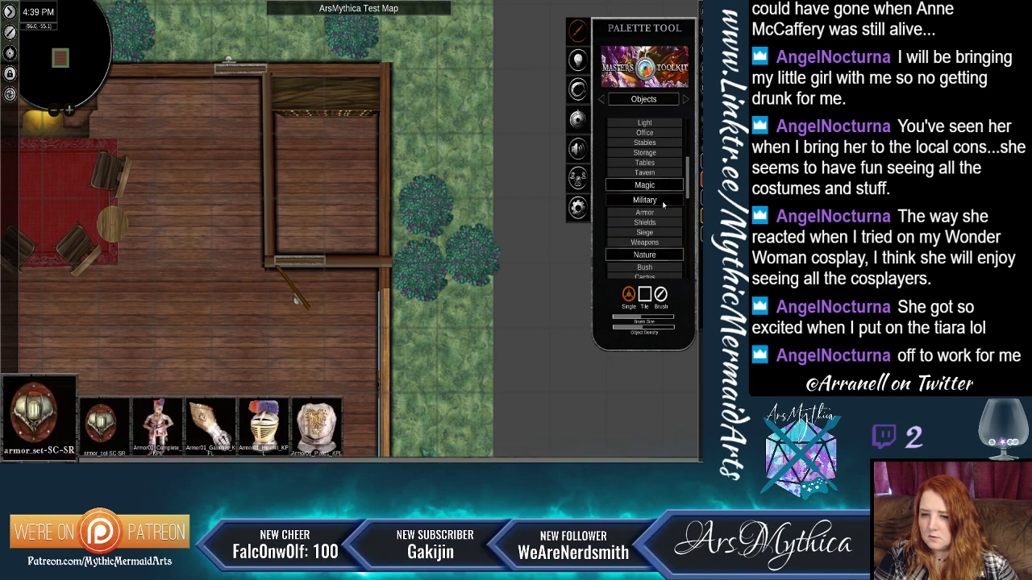
{"action": "left_click", "coordinate": [654, 189]}
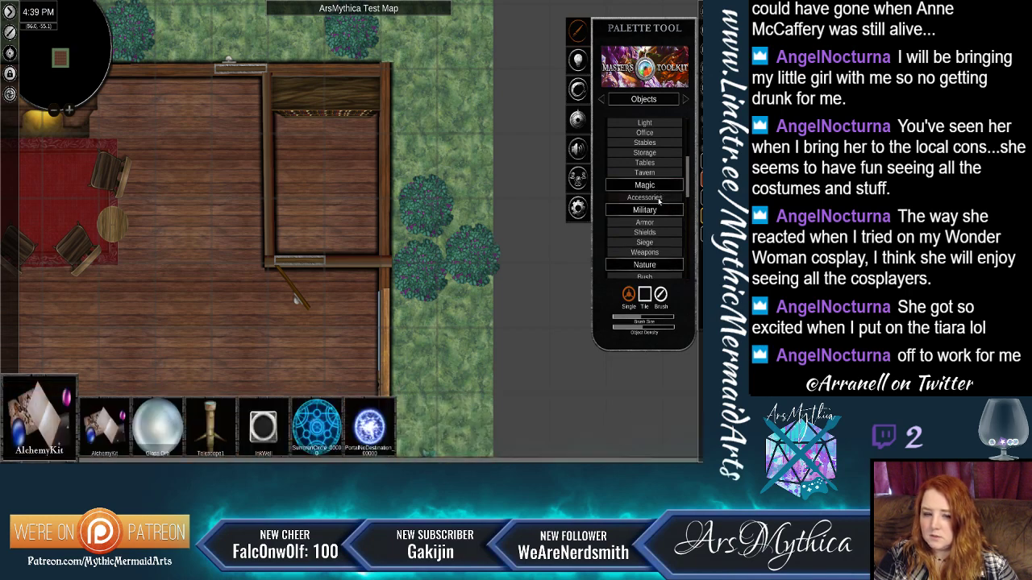
{"action": "scroll", "coordinate": [649, 209], "scroll_direction": "up", "scroll_amount": 4}
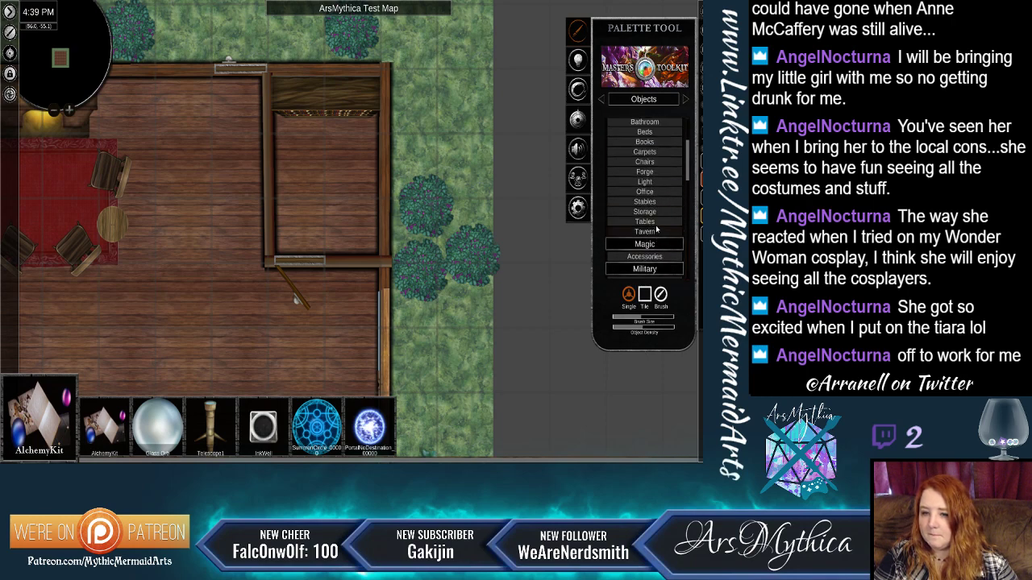
Place a ChestMetalWood from the Storage furniture in the southeast corner of the small room.
{"action": "left_click", "coordinate": [657, 220]}
{"action": "left_click", "coordinate": [656, 211]}
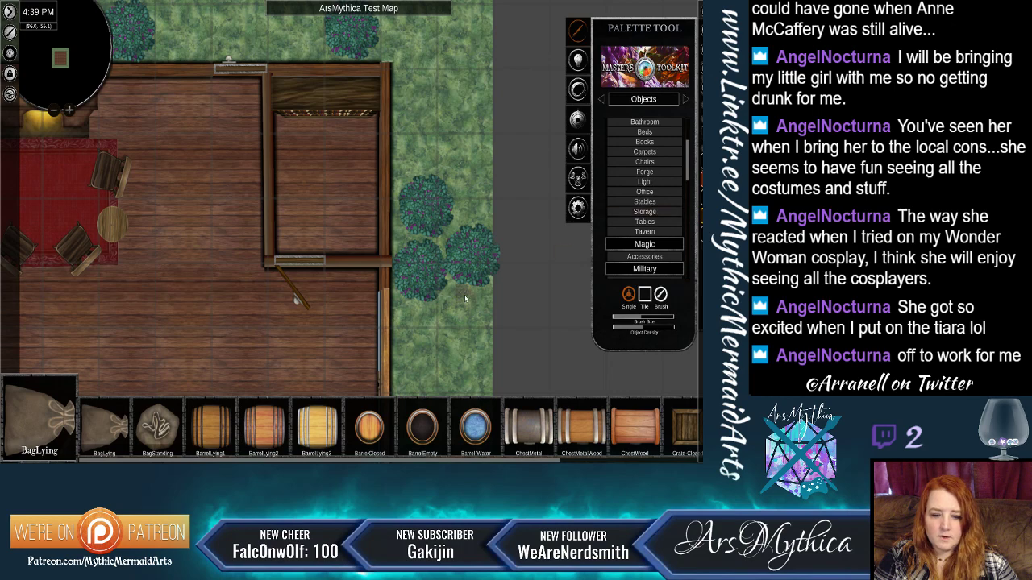
{"action": "scroll", "coordinate": [525, 341], "scroll_direction": "down", "scroll_amount": 1}
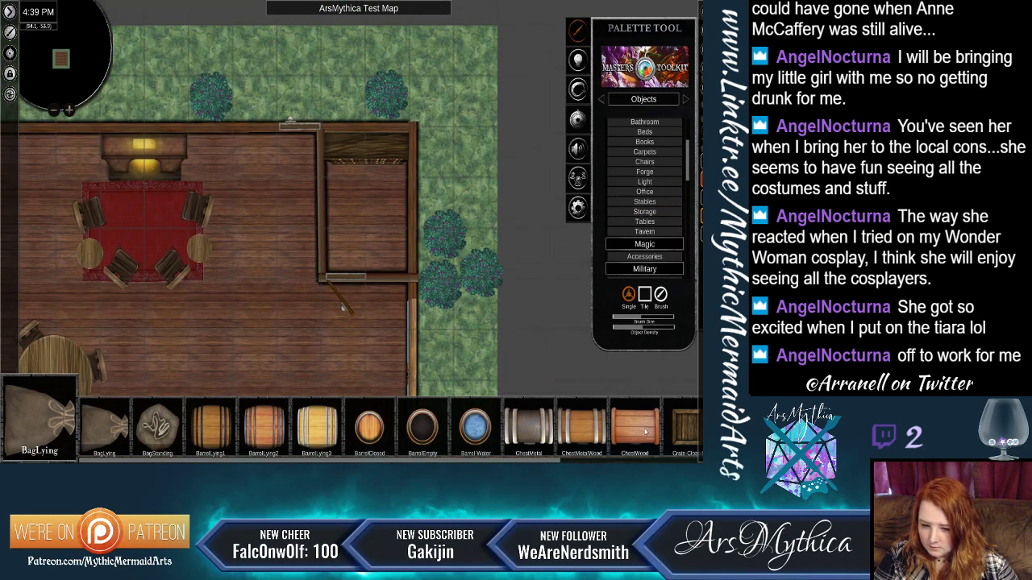
{"action": "scroll", "coordinate": [645, 433], "scroll_direction": "down", "scroll_amount": 5}
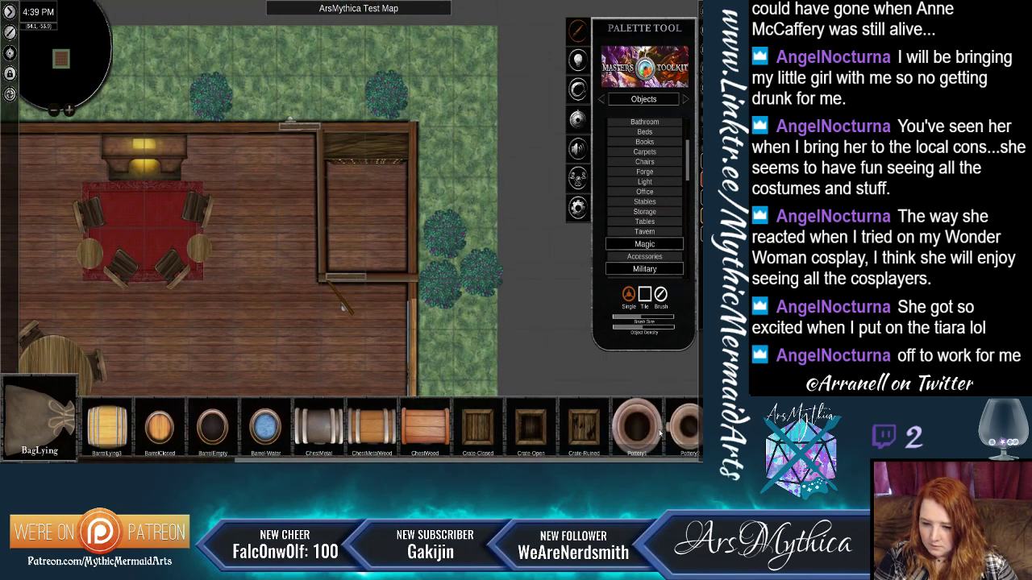
{"action": "scroll", "coordinate": [181, 454], "scroll_direction": "up", "scroll_amount": 3}
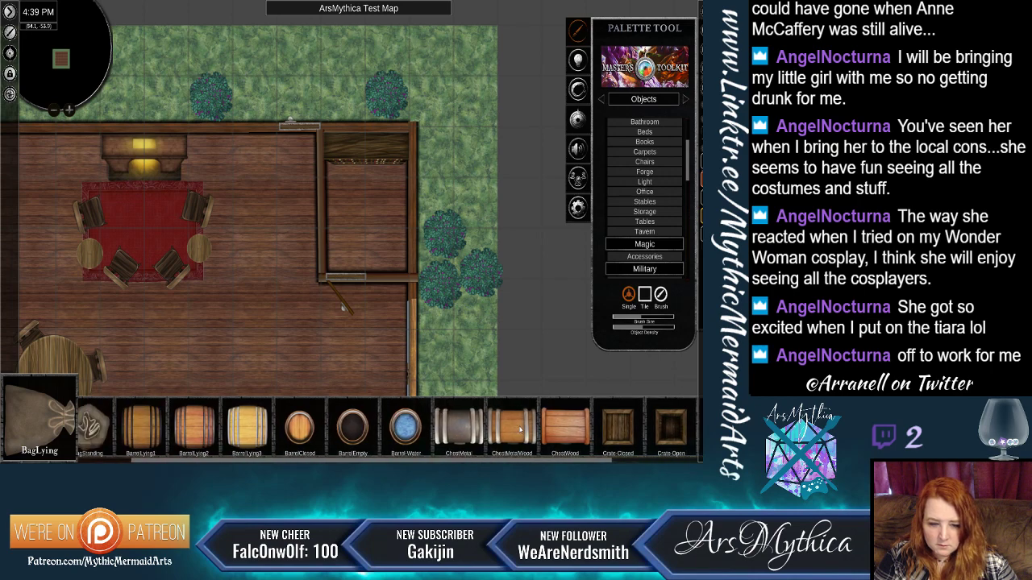
{"action": "left_click", "coordinate": [526, 436]}
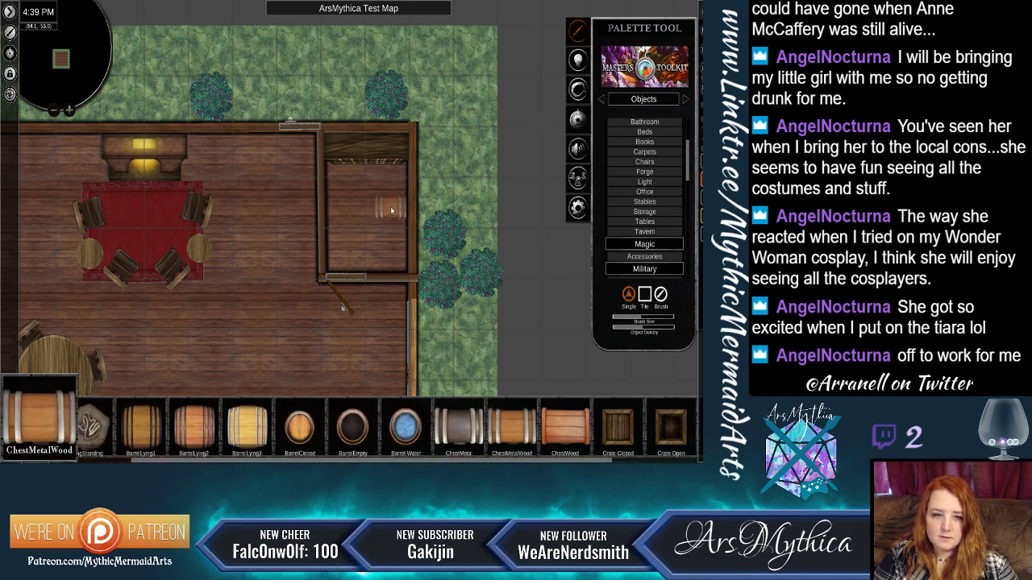
{"action": "left_click", "coordinate": [390, 256]}
{"action": "left_click_drag", "start_coordinate": [389, 332], "coordinate": [389, 241]}
{"action": "left_click", "coordinate": [472, 153]}
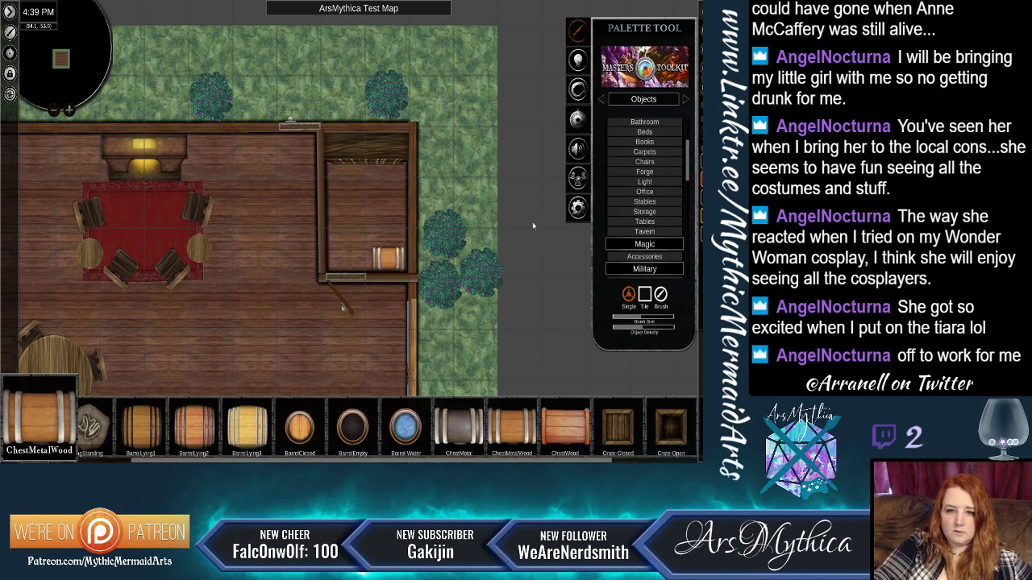
Place two HitchingPost objects from the Stables furniture outside the tavern's north wall, with a Trough between them.
{"action": "left_click", "coordinate": [656, 200]}
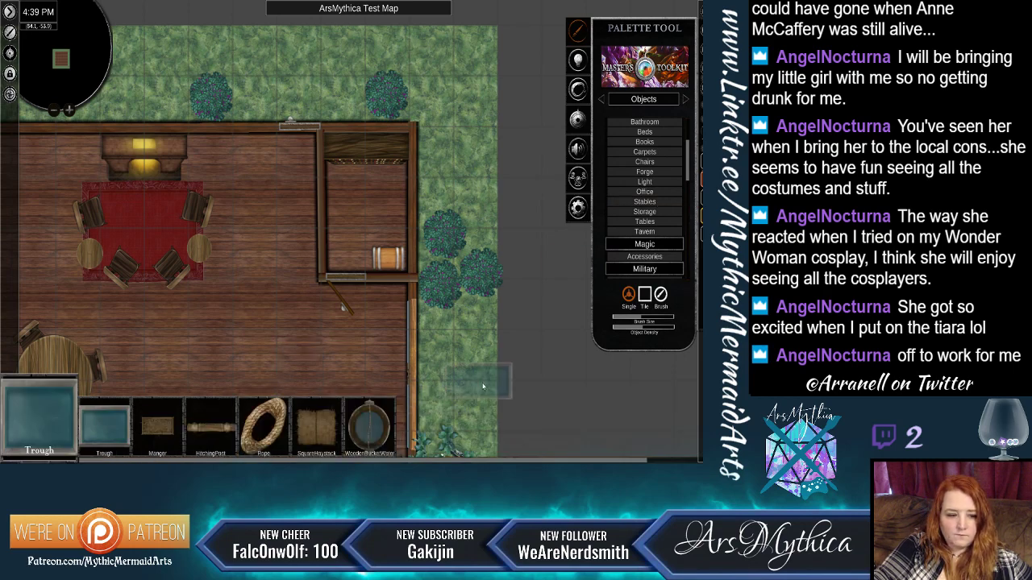
{"action": "scroll", "coordinate": [477, 385], "scroll_direction": "down", "scroll_amount": 2}
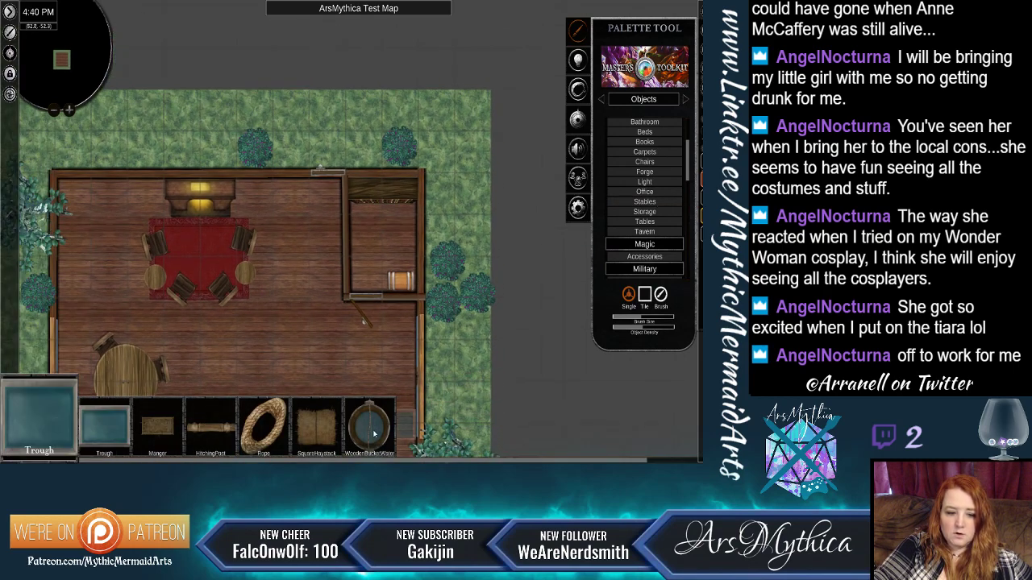
{"action": "left_click", "coordinate": [207, 430]}
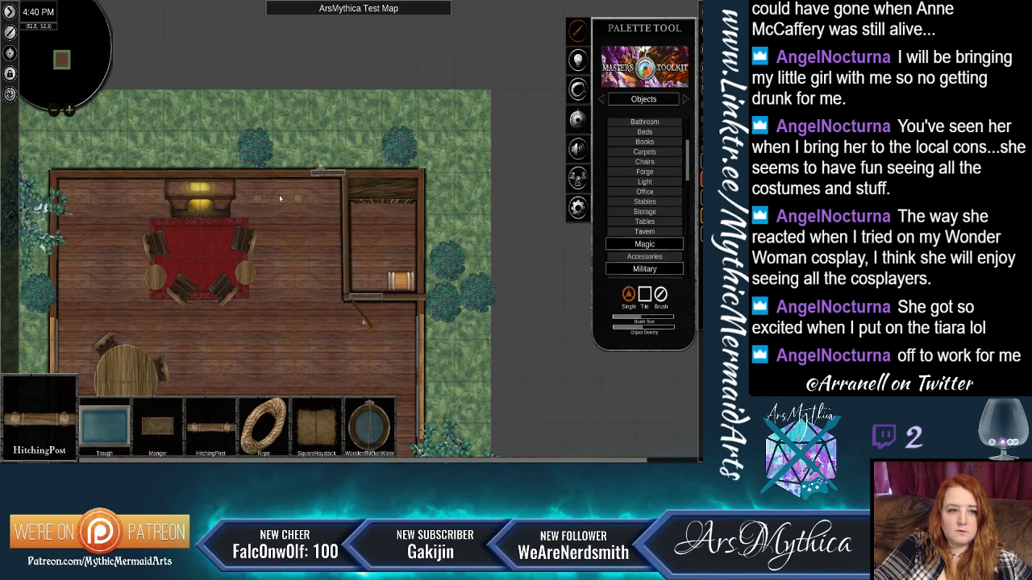
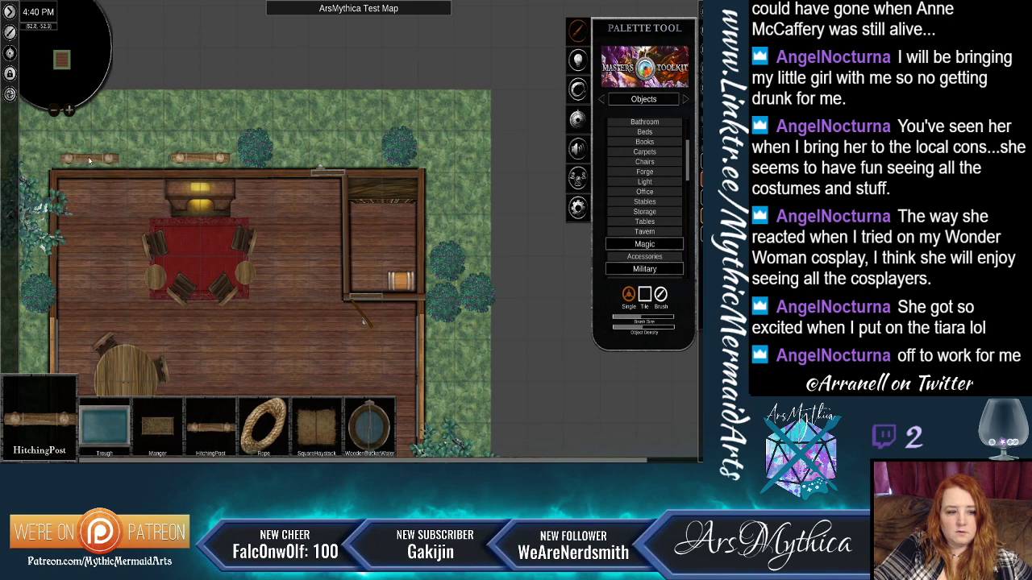
{"action": "left_click", "coordinate": [102, 425]}
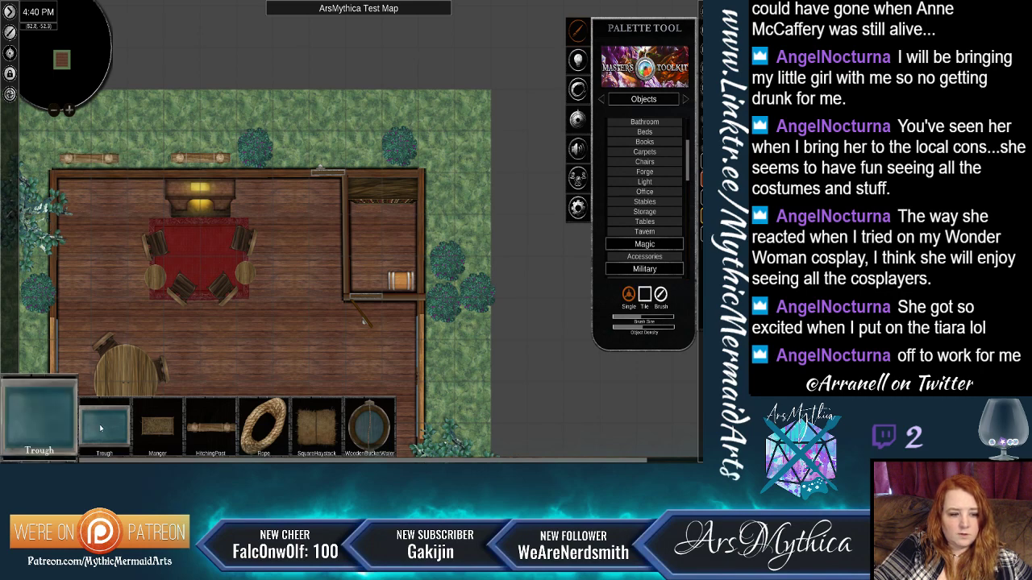
{"action": "left_click", "coordinate": [146, 152]}
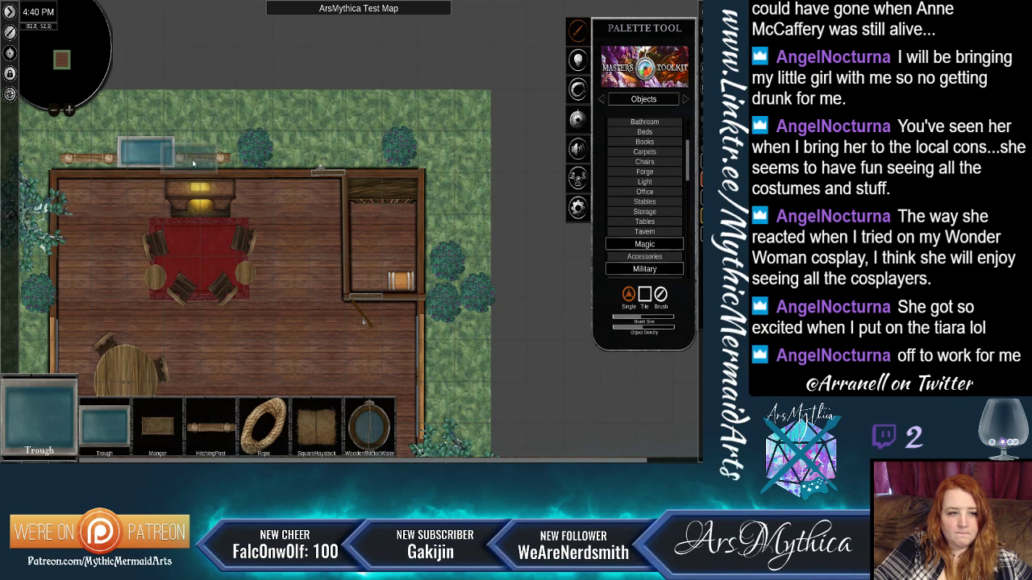
Shift both hitching posts outward to clear the trough's ends, and nudge the neighboring berry bush slightly away.
{"action": "right_click", "coordinate": [206, 160]}
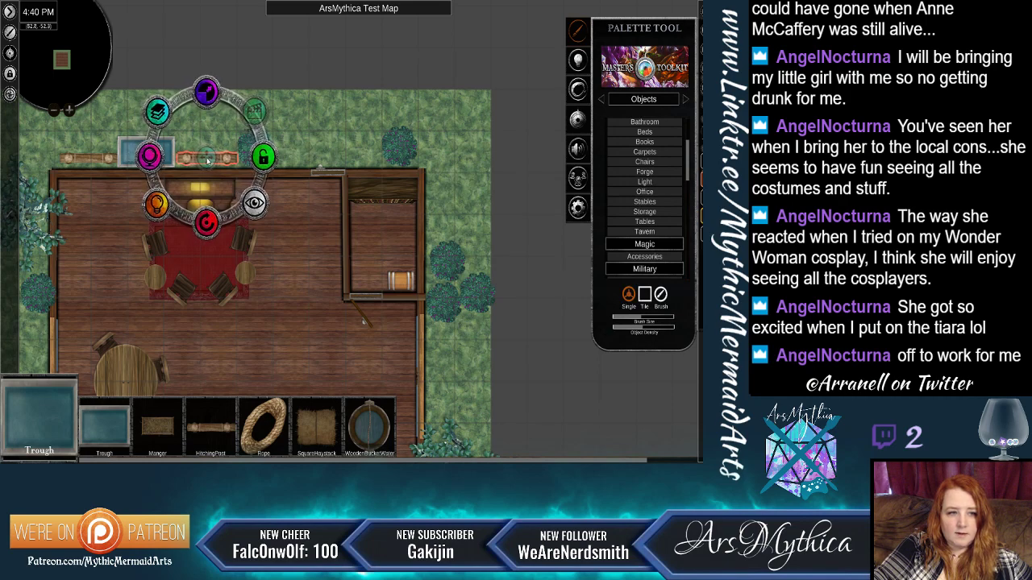
{"action": "right_click", "coordinate": [91, 161]}
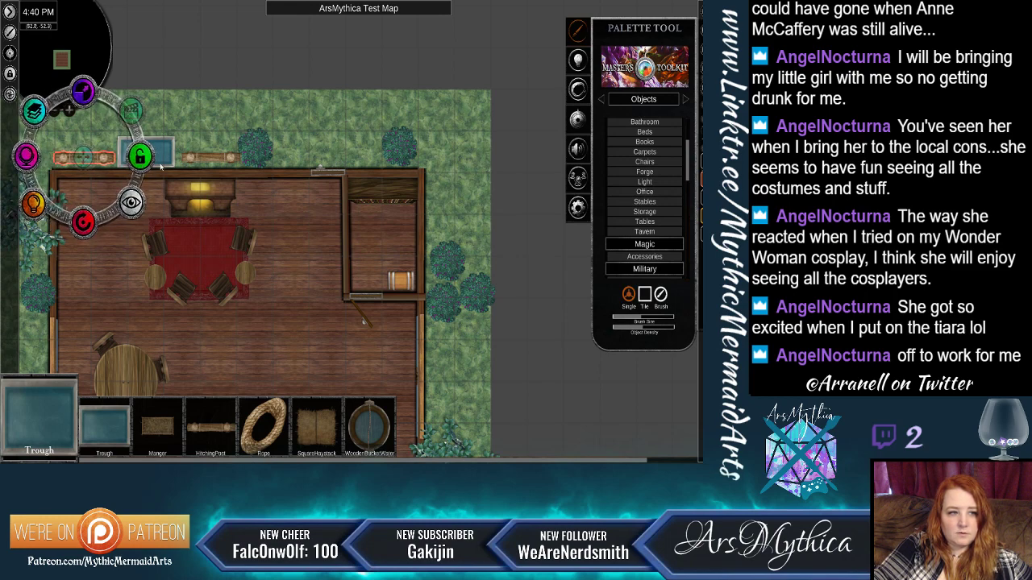
{"action": "left_click", "coordinate": [207, 158]}
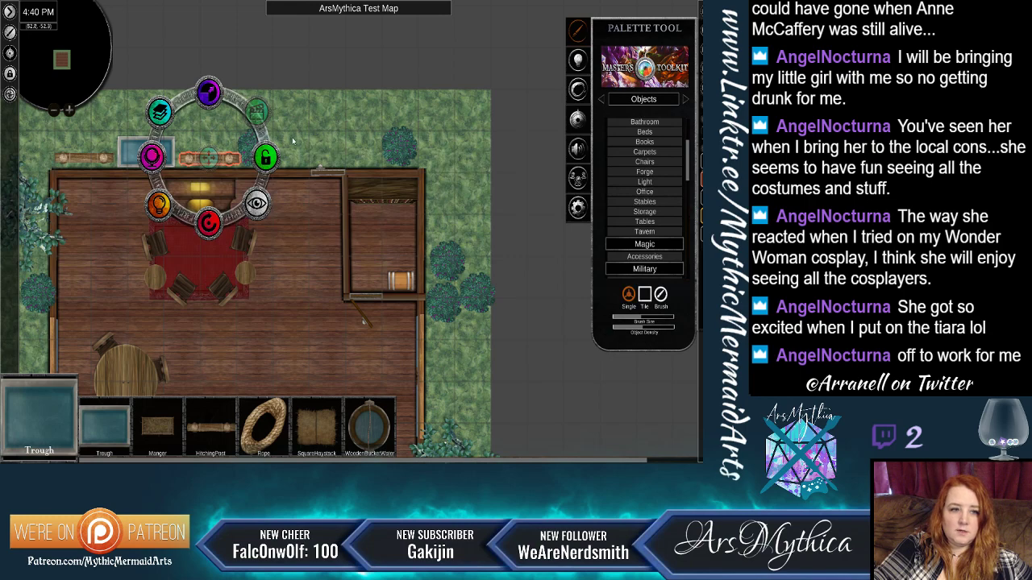
{"action": "left_click", "coordinate": [267, 146]}
{"action": "left_click", "coordinate": [266, 148]}
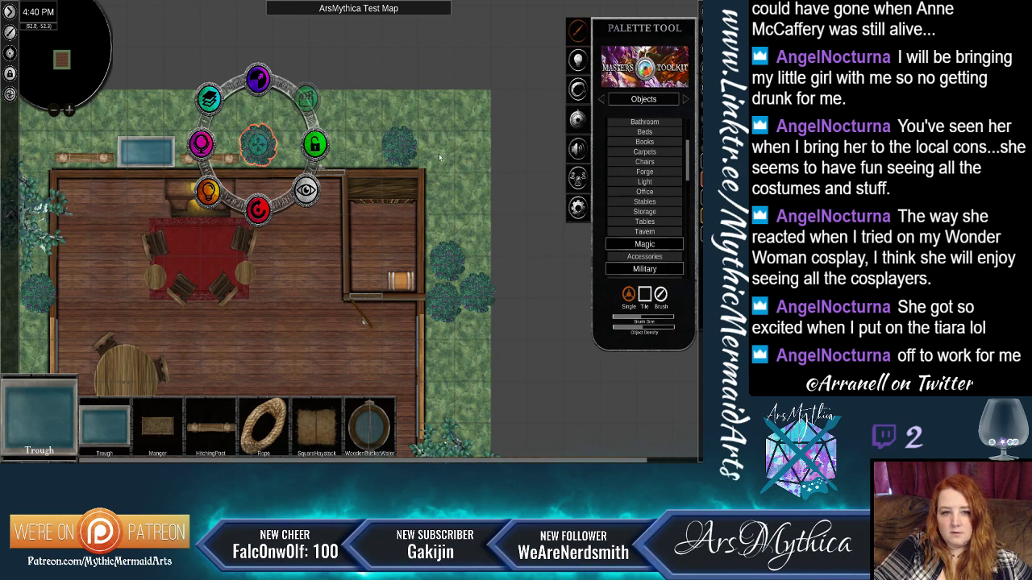
Move the outermost berry bush of the east-side cluster south along the tavern wall, and deselect it.
{"action": "left_click", "coordinate": [485, 236]}
{"action": "left_click", "coordinate": [446, 373]}
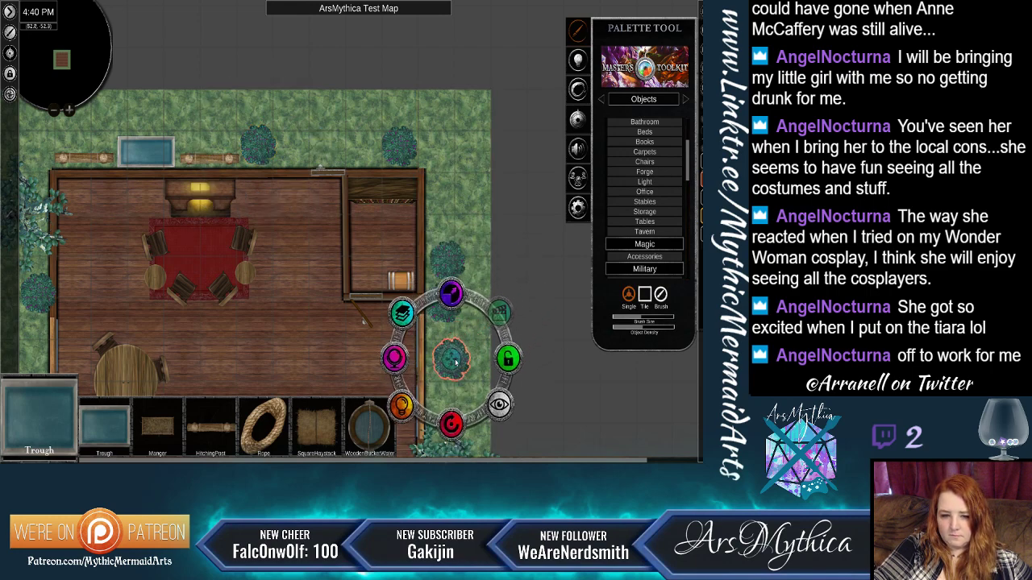
{"action": "left_click_drag", "start_coordinate": [446, 373], "coordinate": [452, 358]}
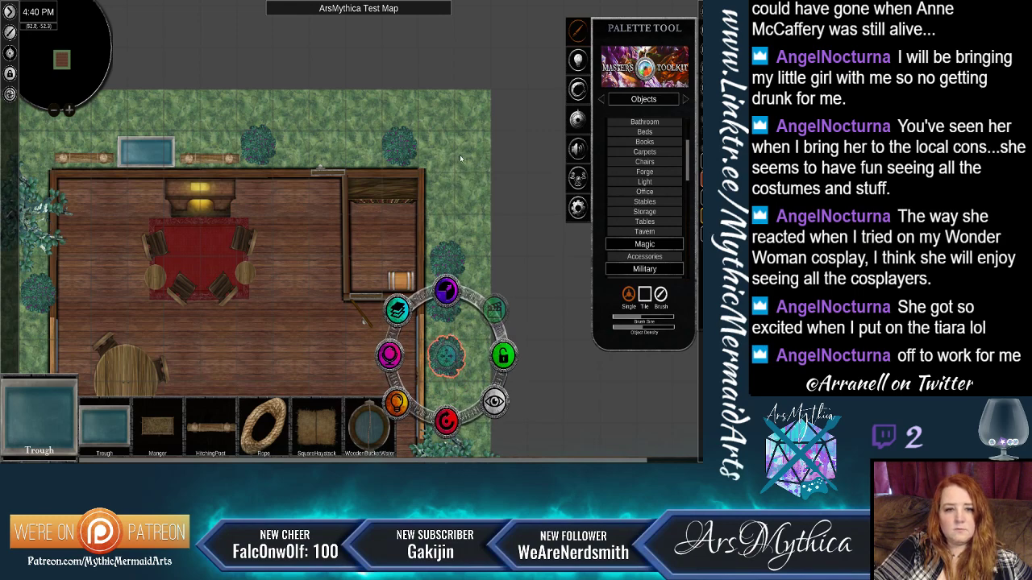
{"action": "left_click", "coordinate": [470, 158]}
{"action": "left_click", "coordinate": [359, 121]}
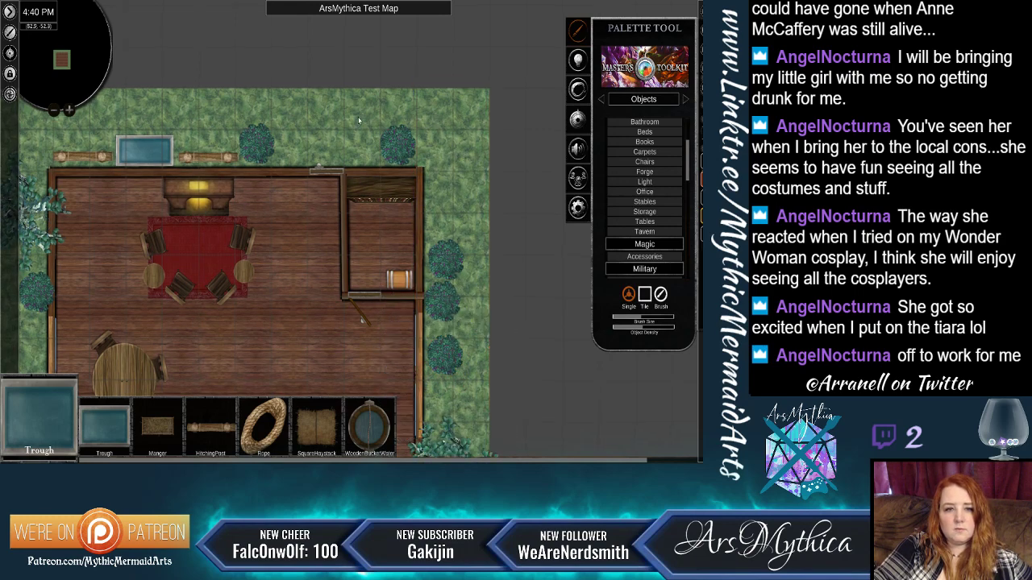
Review the whole tavern layout and browse the Office and Tables furniture for more objects.
{"action": "scroll", "coordinate": [465, 262], "scroll_direction": "down", "scroll_amount": 1}
{"action": "left_click_drag", "start_coordinate": [407, 353], "coordinate": [455, 229]}
{"action": "scroll", "coordinate": [455, 229], "scroll_direction": "down", "scroll_amount": 1}
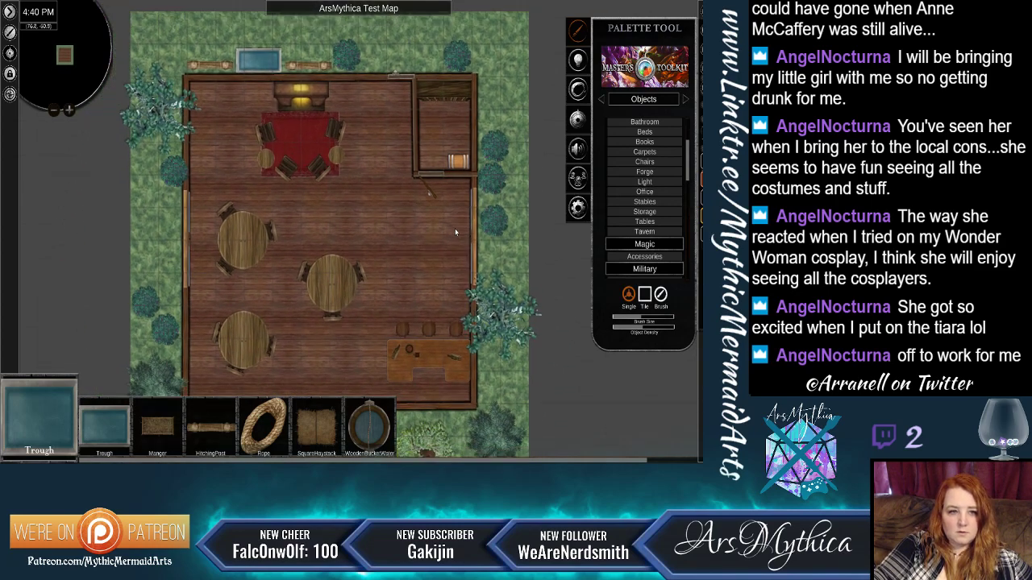
{"action": "scroll", "coordinate": [455, 229], "scroll_direction": "down", "scroll_amount": 1}
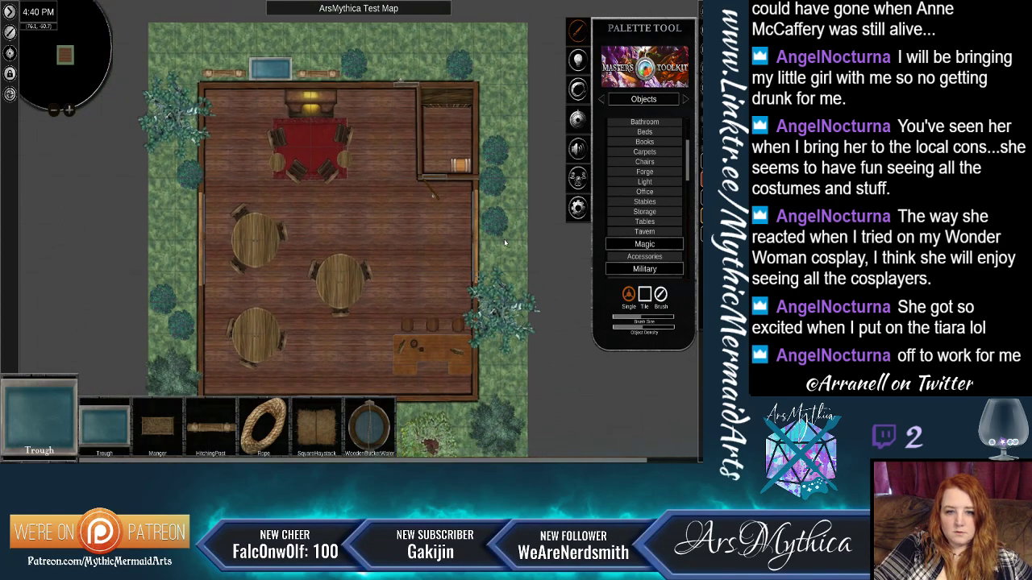
{"action": "left_click", "coordinate": [664, 191]}
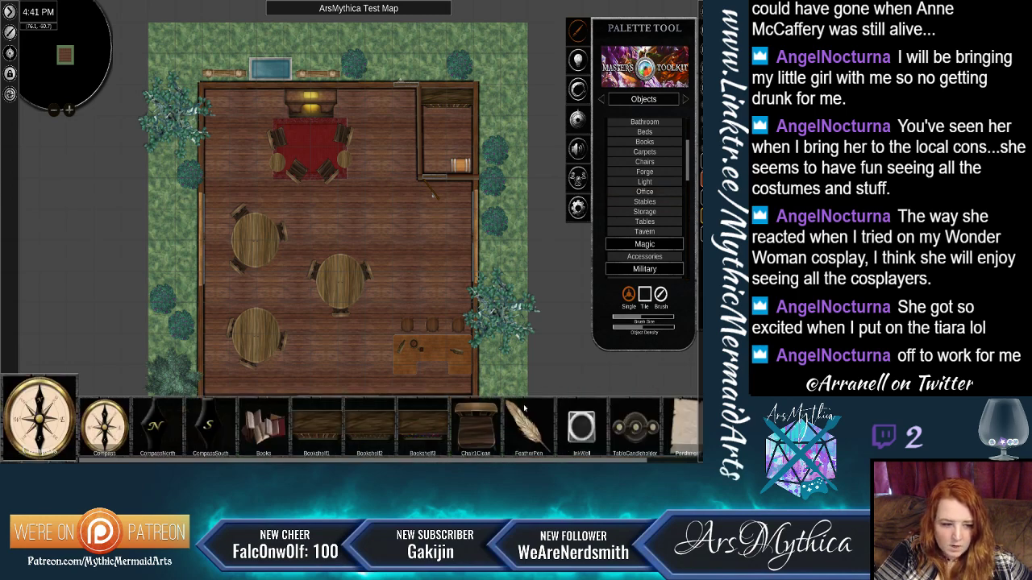
{"action": "left_click", "coordinate": [657, 224]}
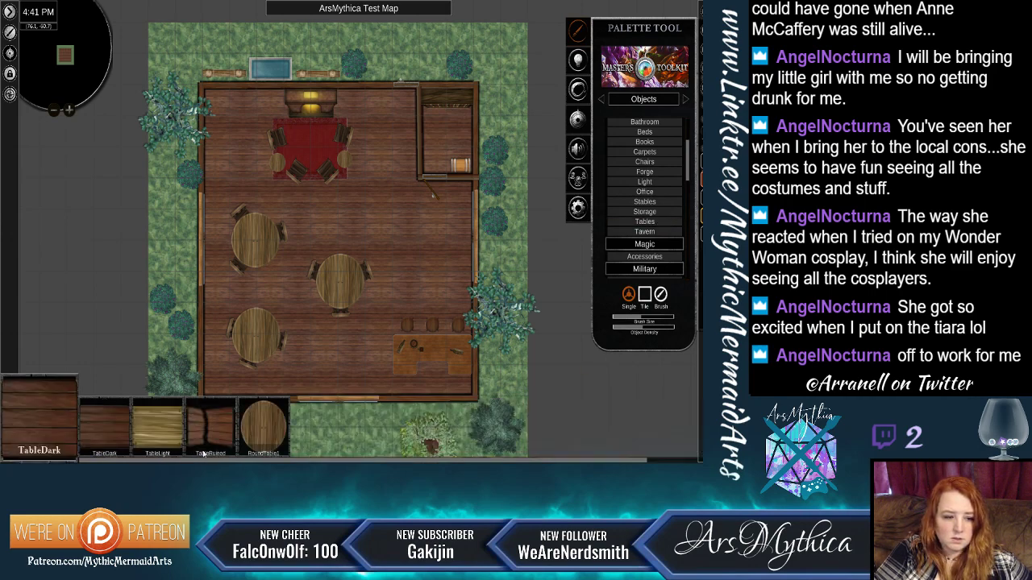
Place a TableLight table in the small walled-off room, shrink it and rotate it to run lengthwise along the room's left wall.
{"action": "left_click", "coordinate": [152, 436]}
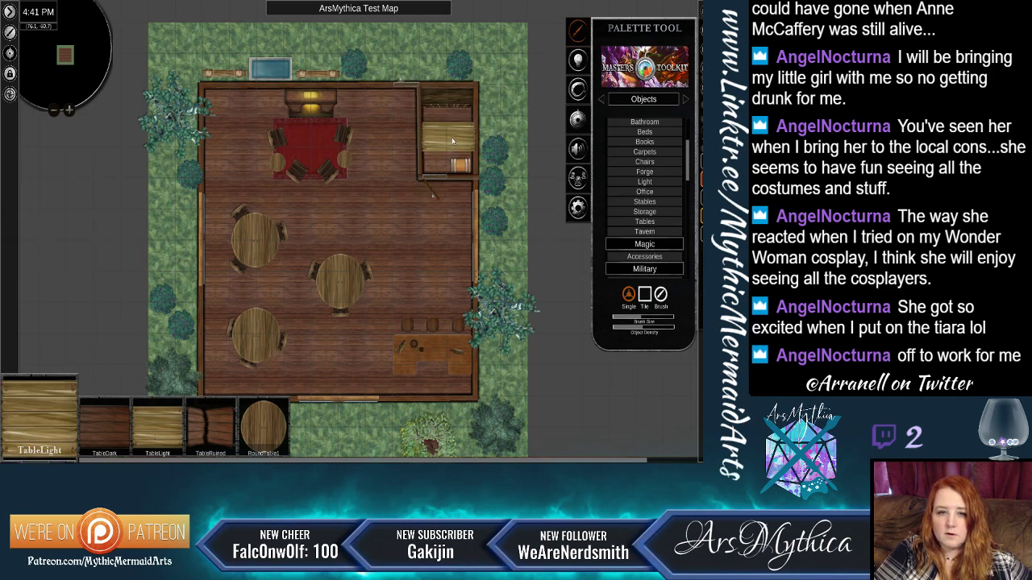
{"action": "left_click", "coordinate": [452, 142]}
{"action": "left_click_drag", "start_coordinate": [449, 77], "coordinate": [446, 79]}
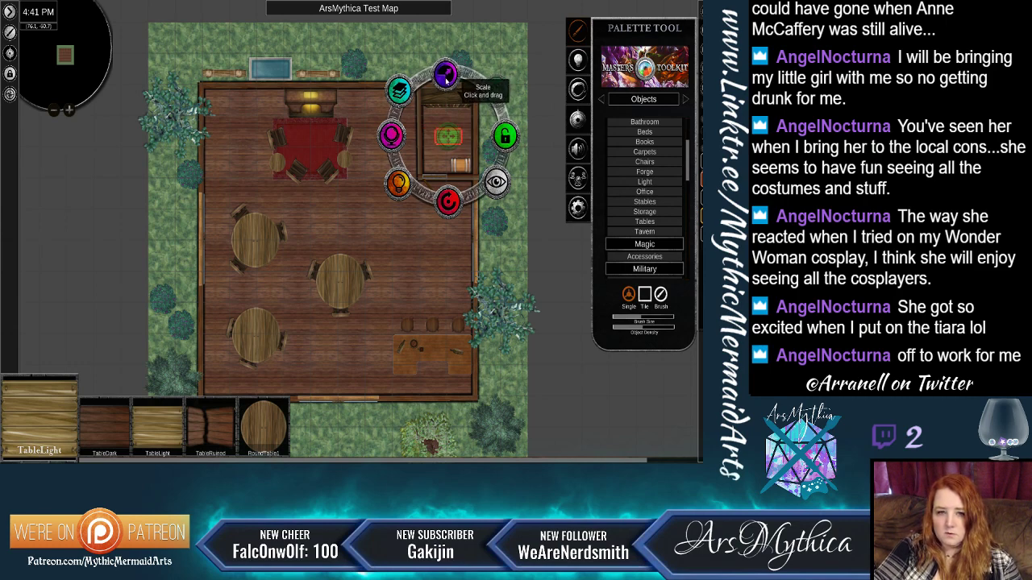
{"action": "left_click_drag", "start_coordinate": [448, 201], "coordinate": [431, 144]}
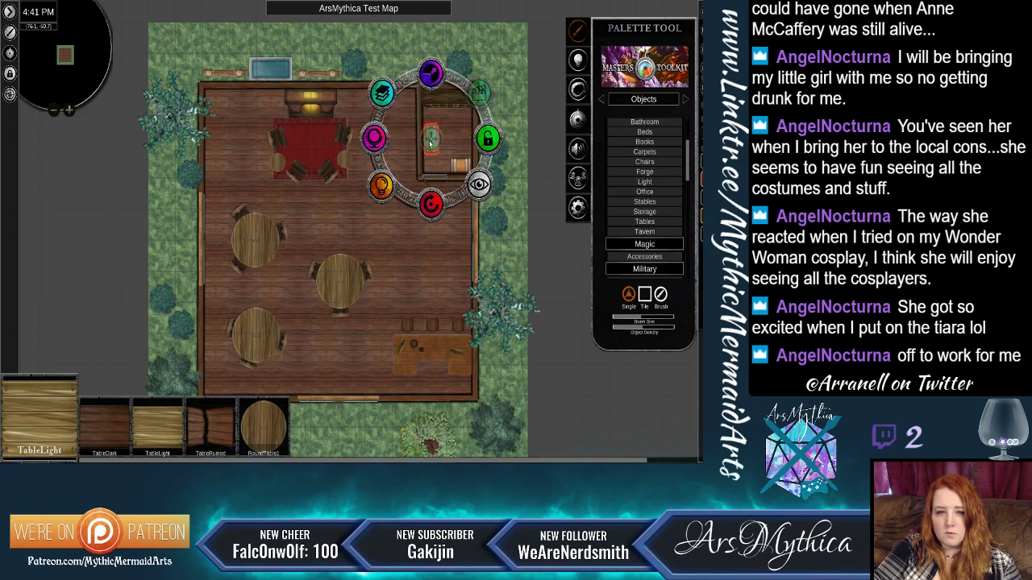
{"action": "left_click", "coordinate": [512, 111]}
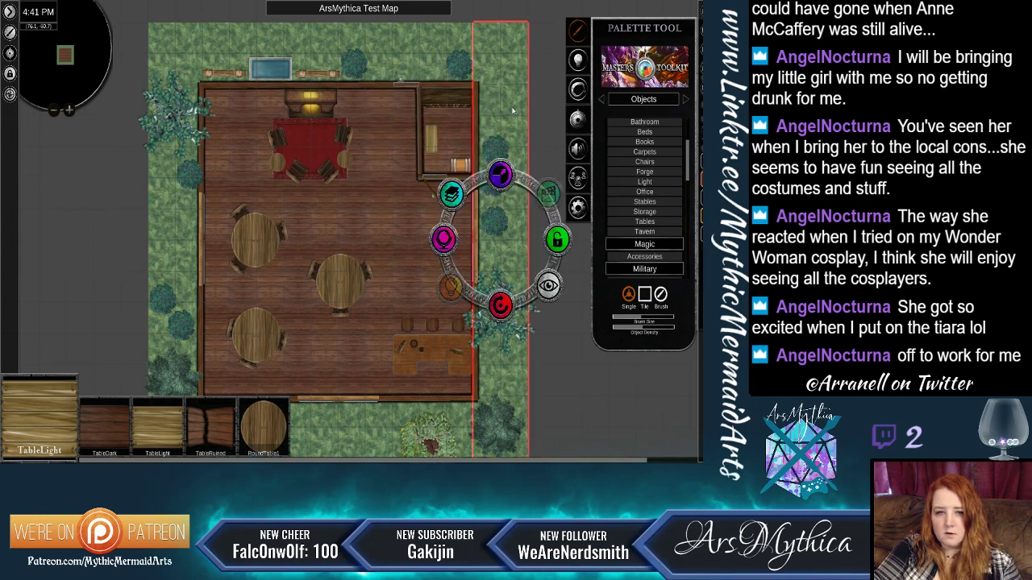
Nudge the small room's light table into position beside the interior left wall.
{"action": "left_click", "coordinate": [431, 140]}
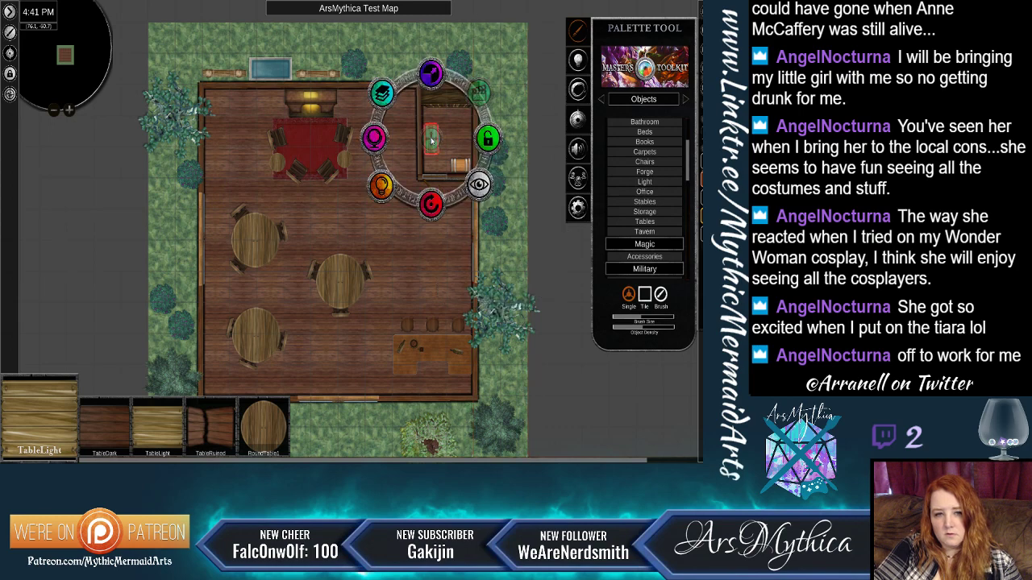
{"action": "scroll", "coordinate": [510, 117], "scroll_direction": "up", "scroll_amount": 3}
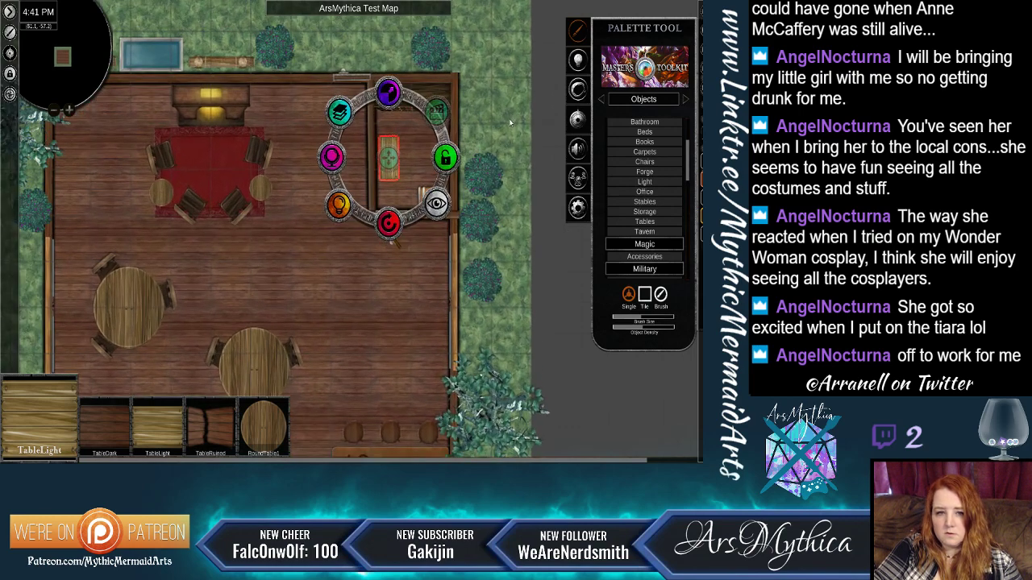
{"action": "scroll", "coordinate": [509, 128], "scroll_direction": "up", "scroll_amount": 3}
{"action": "scroll", "coordinate": [472, 134], "scroll_direction": "up", "scroll_amount": 2}
{"action": "left_click", "coordinate": [472, 134]}
{"action": "left_click", "coordinate": [298, 178]}
{"action": "left_click_drag", "start_coordinate": [298, 178], "coordinate": [294, 165]}
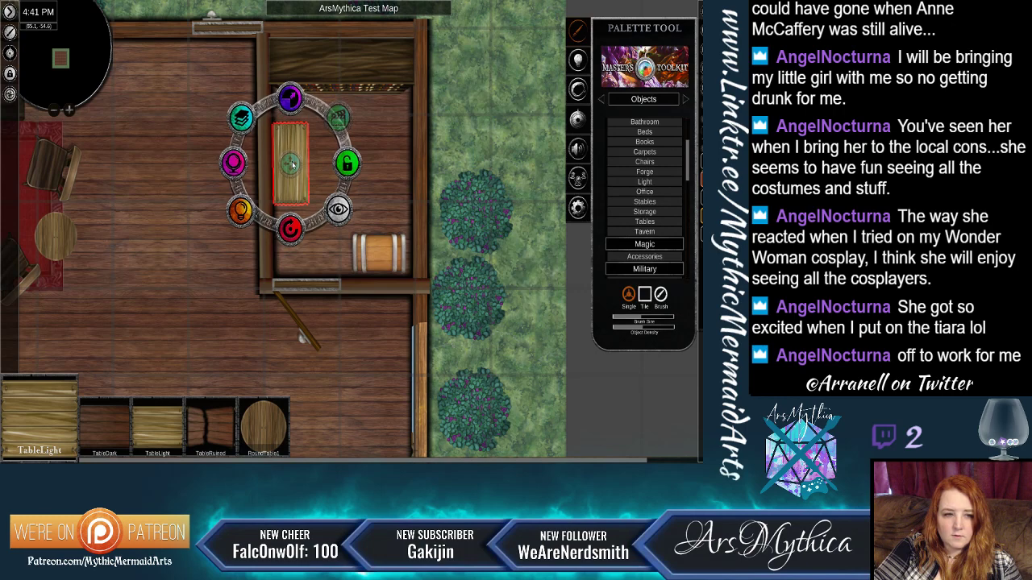
{"action": "left_click", "coordinate": [466, 142]}
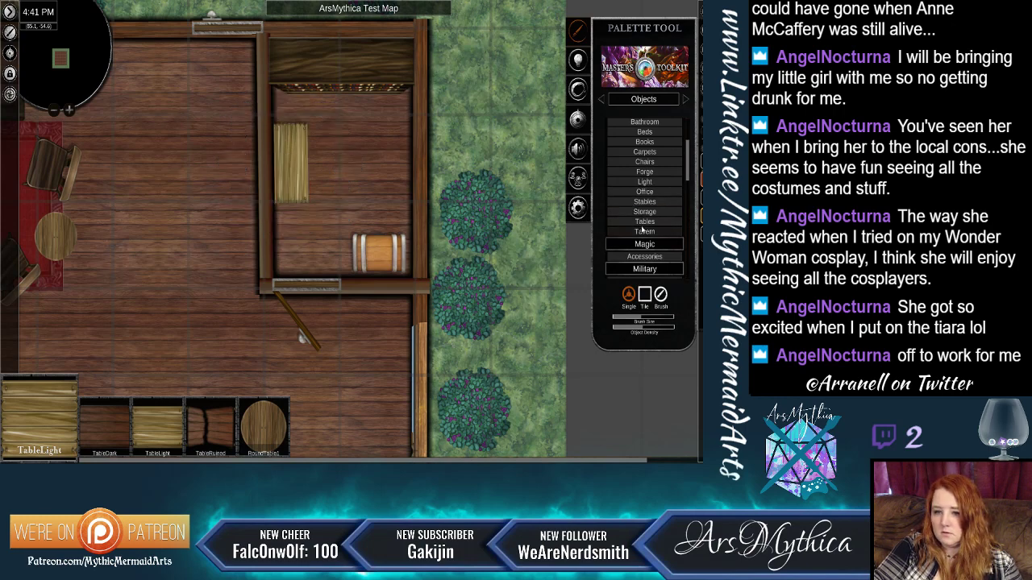
Place a Chair1Clean chair from the Office objects in the small room, beside the light table.
{"action": "left_click", "coordinate": [640, 195]}
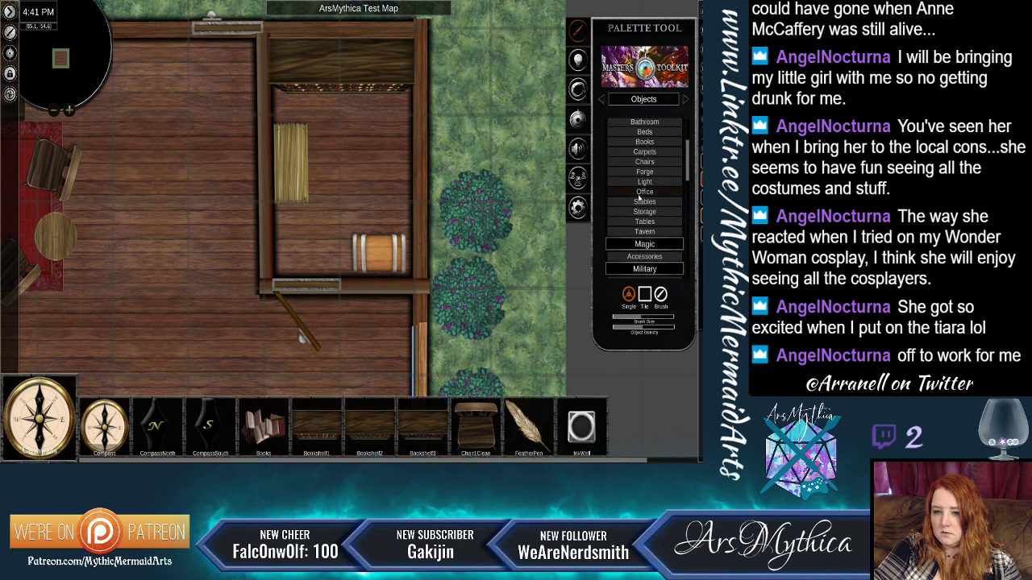
{"action": "left_click", "coordinate": [494, 441]}
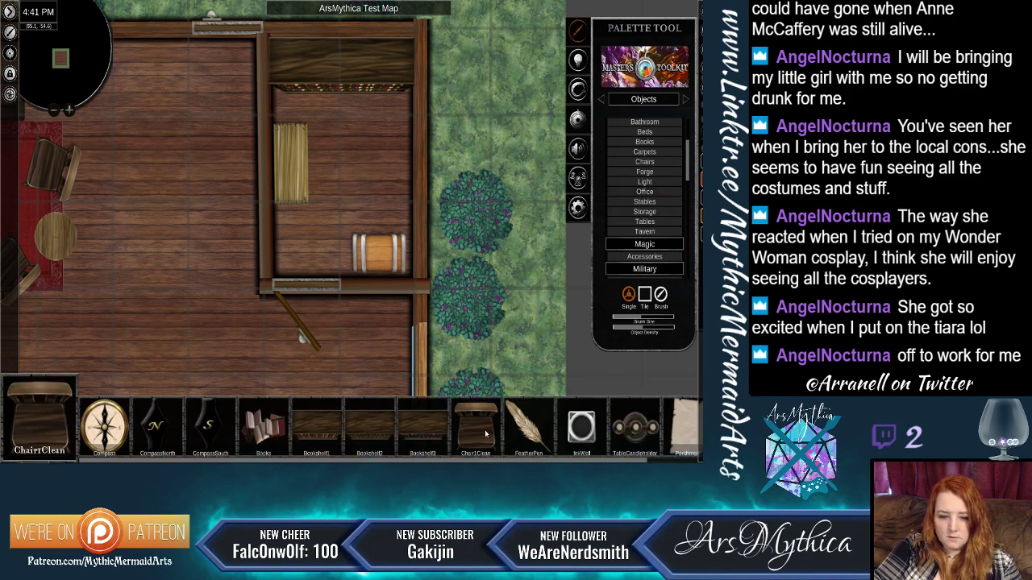
{"action": "left_click", "coordinate": [335, 161]}
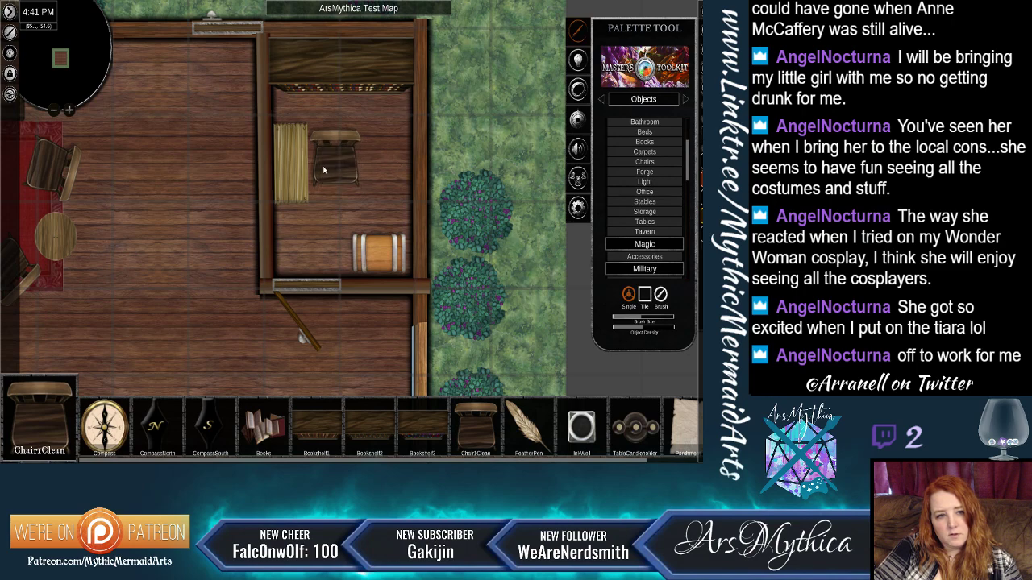
Enlarge the light table slightly and move it across the small room against the outer right wall.
{"action": "left_click", "coordinate": [296, 176]}
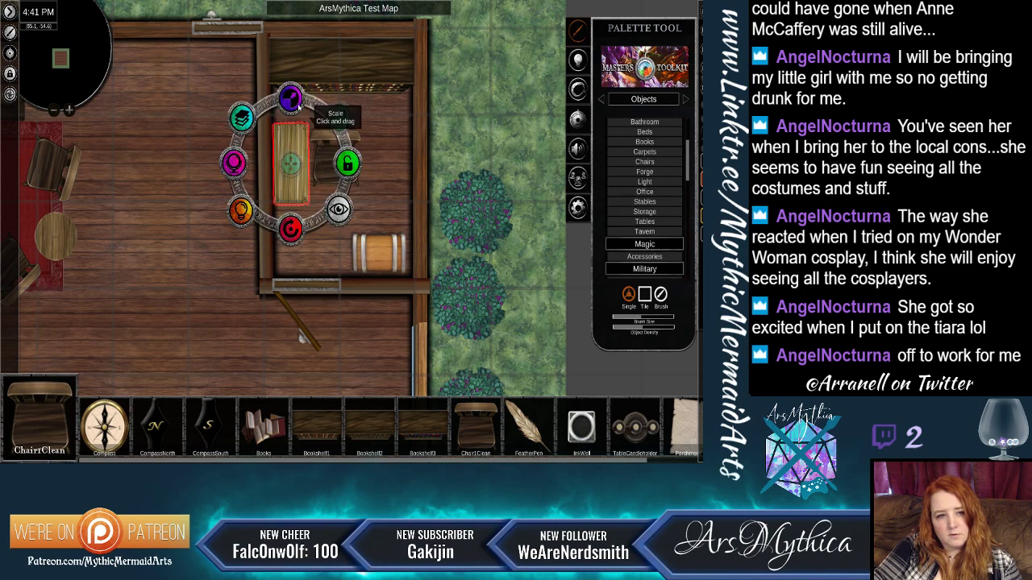
{"action": "left_click_drag", "start_coordinate": [297, 104], "coordinate": [306, 92]}
{"action": "left_click_drag", "start_coordinate": [291, 165], "coordinate": [394, 167]}
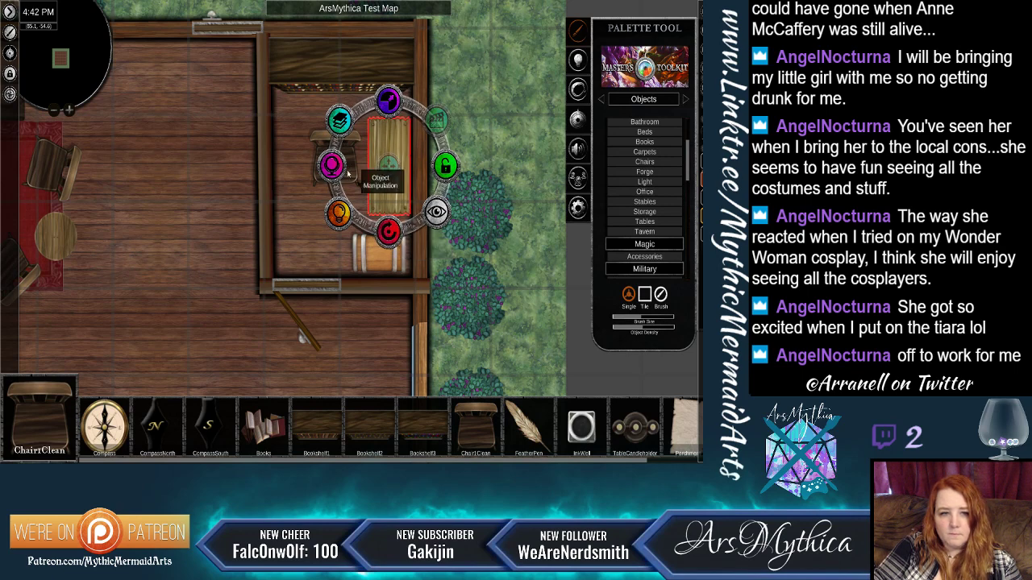
{"action": "left_click", "coordinate": [287, 183]}
Rotate the chair to face the light table and tuck its seat under the table's edge using the layer order.
{"action": "left_click", "coordinate": [334, 153]}
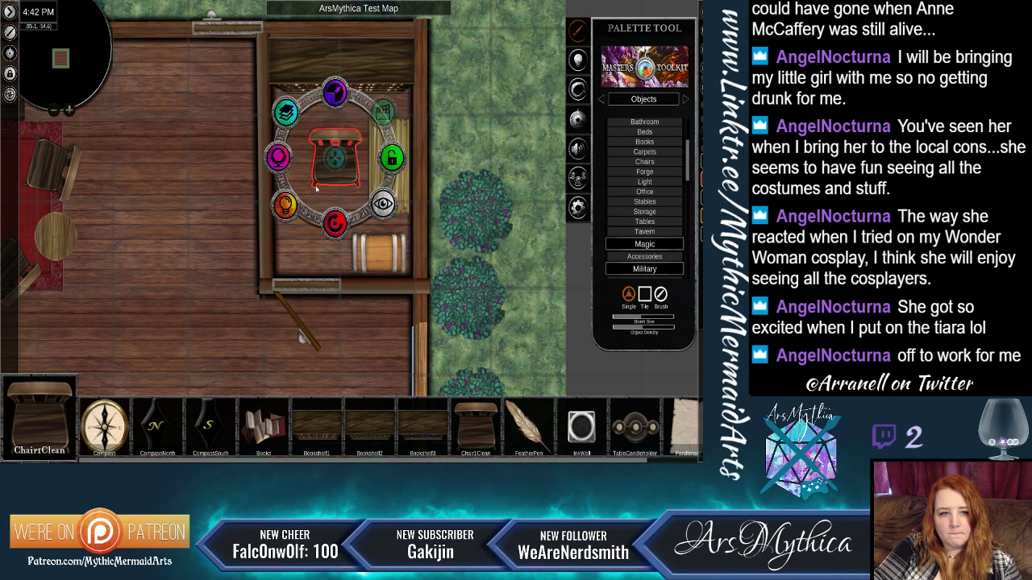
{"action": "left_click_drag", "start_coordinate": [338, 227], "coordinate": [326, 106]}
{"action": "left_click_drag", "start_coordinate": [340, 161], "coordinate": [389, 166]}
{"action": "left_click", "coordinate": [339, 119]}
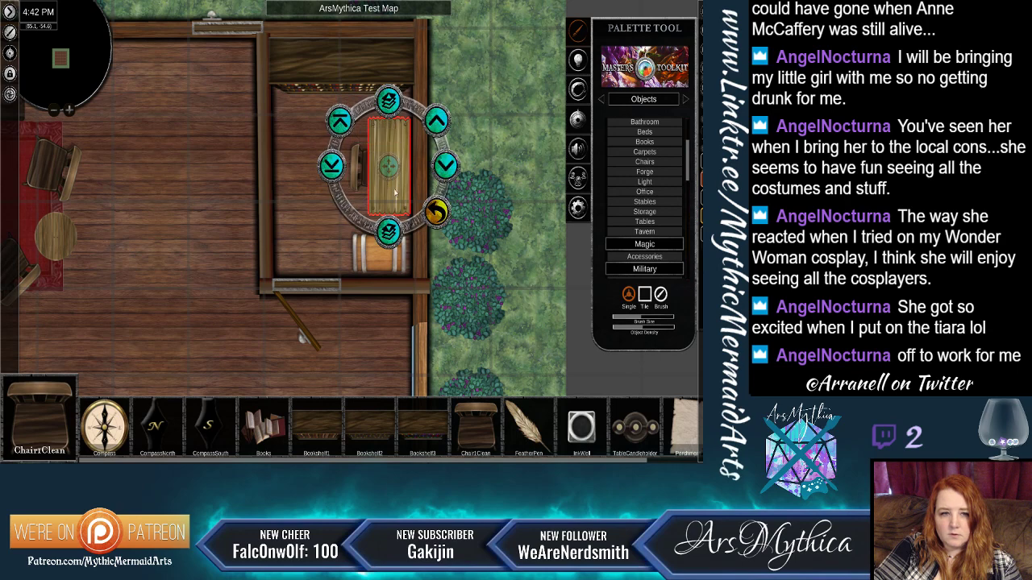
{"action": "left_click", "coordinate": [484, 107]}
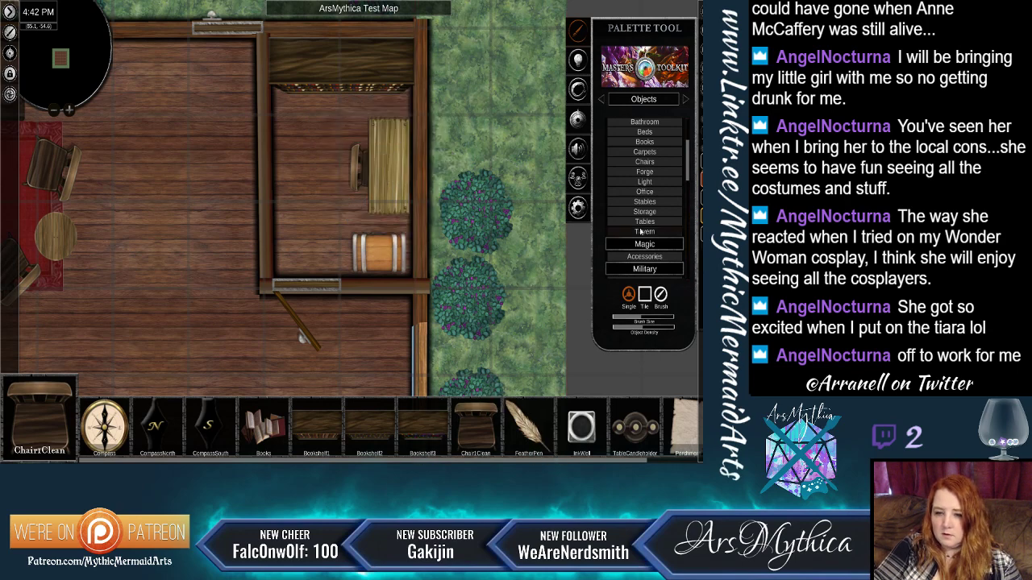
Place a Parchment sheet from the Office objects on the lower half of the light table and rotate it slightly.
{"action": "left_click", "coordinate": [644, 201]}
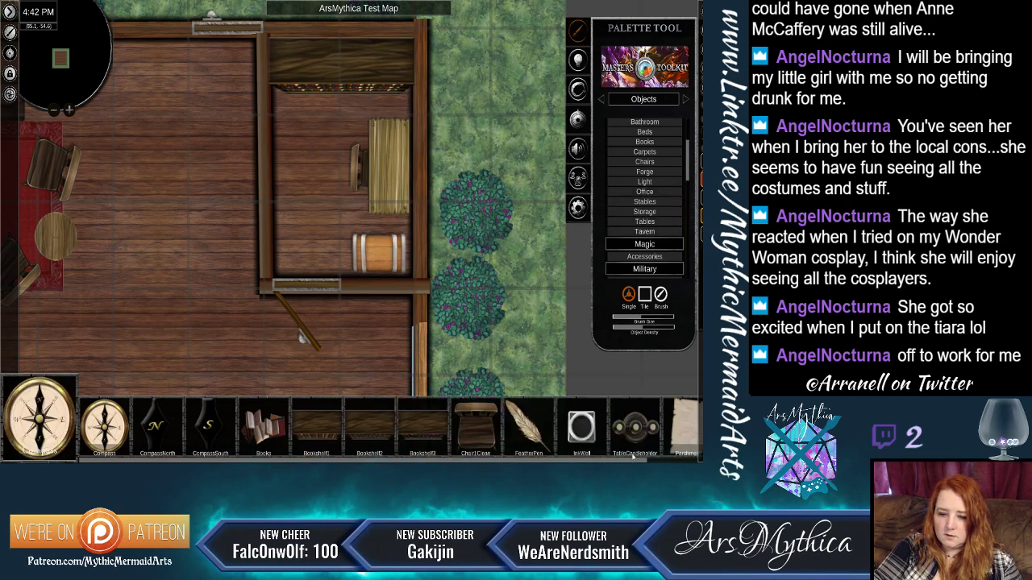
{"action": "left_click", "coordinate": [681, 428]}
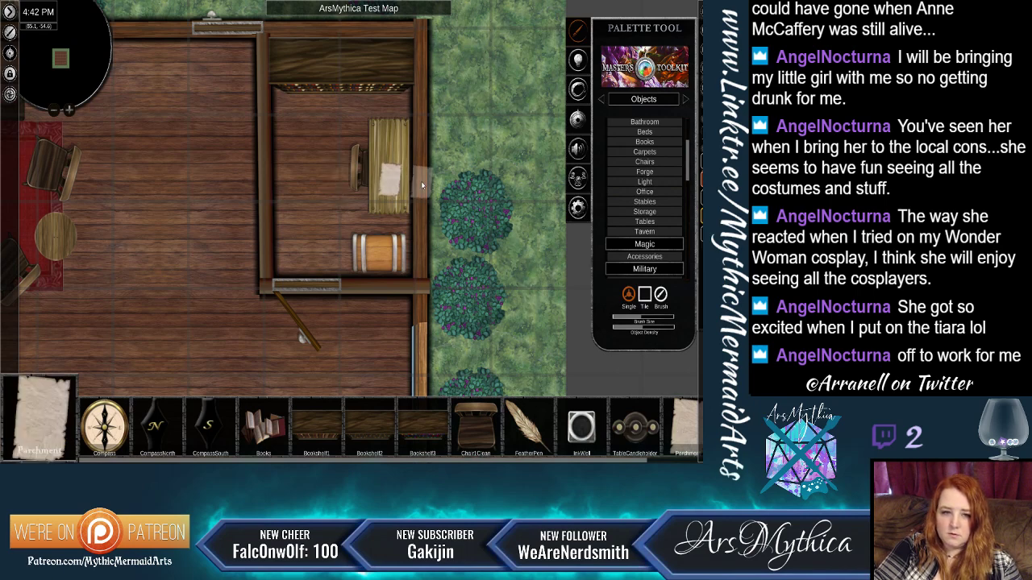
{"action": "key", "text": "ctrl+z"}
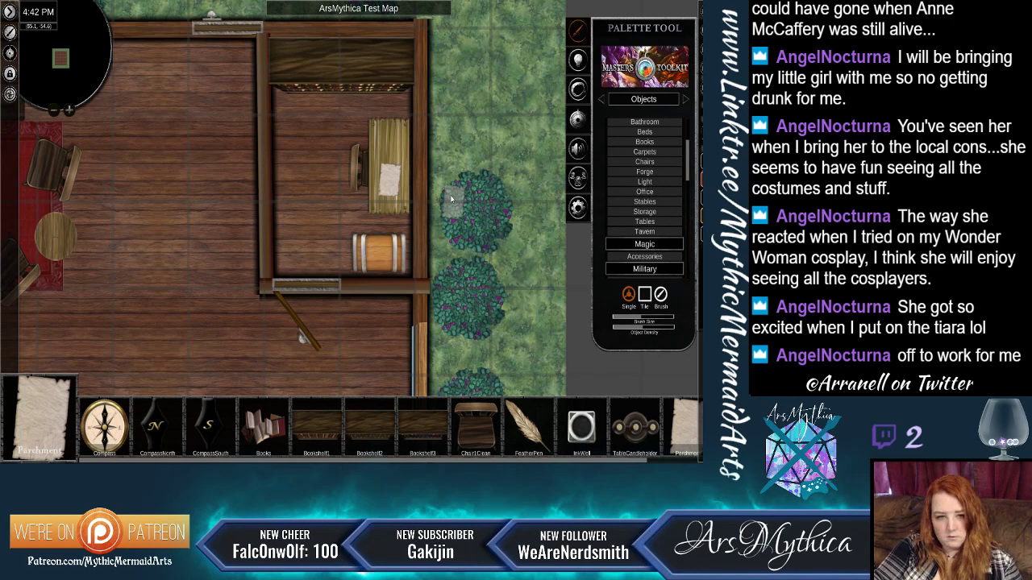
{"action": "left_click", "coordinate": [391, 184]}
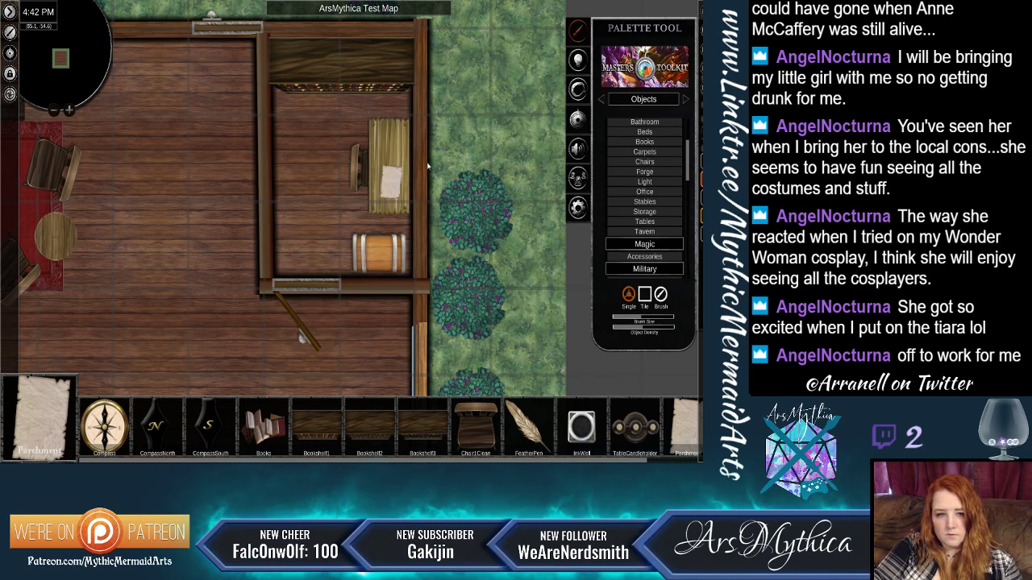
{"action": "right_click", "coordinate": [393, 185]}
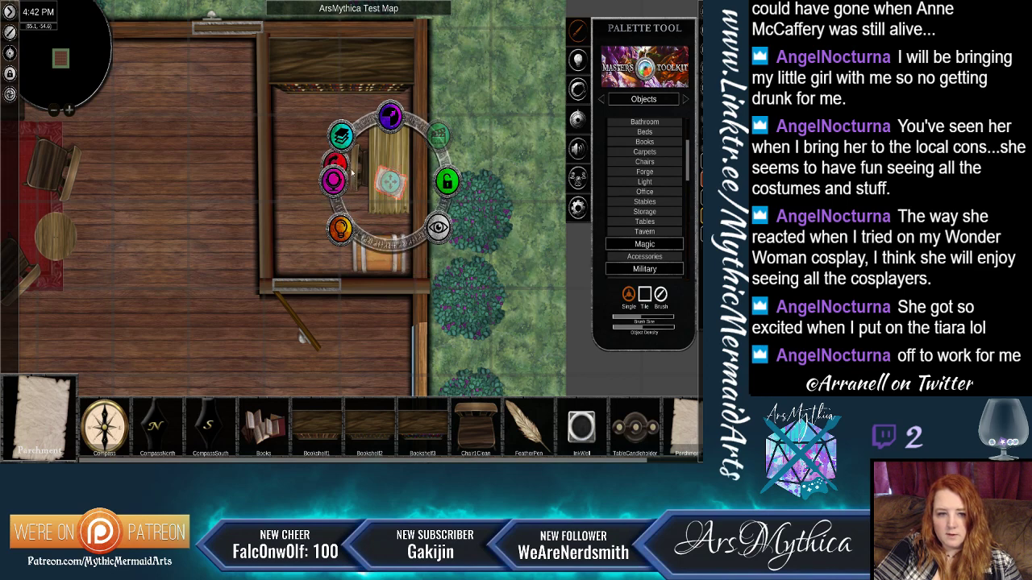
{"action": "right_click", "coordinate": [389, 180]}
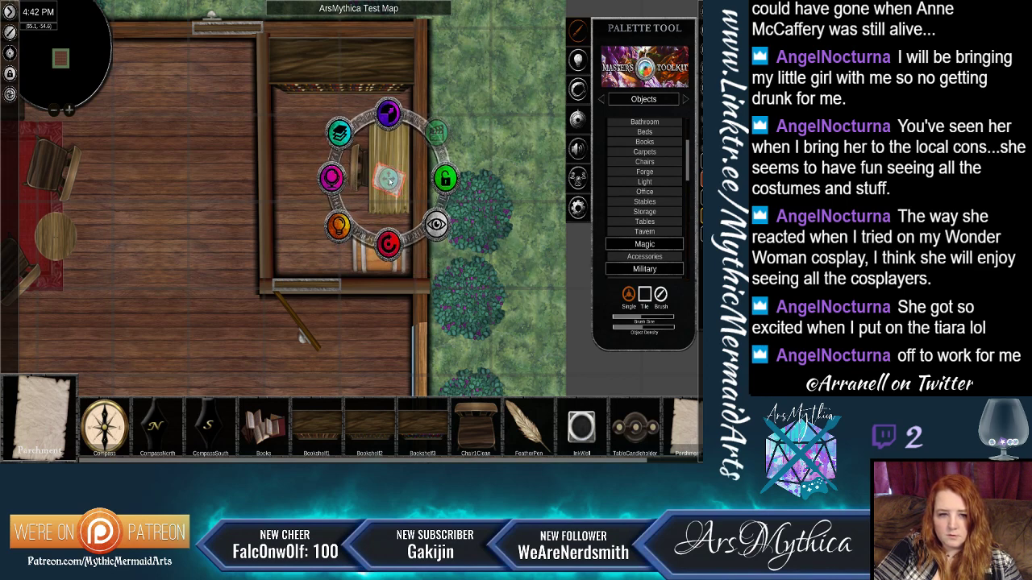
{"action": "right_click", "coordinate": [490, 455]}
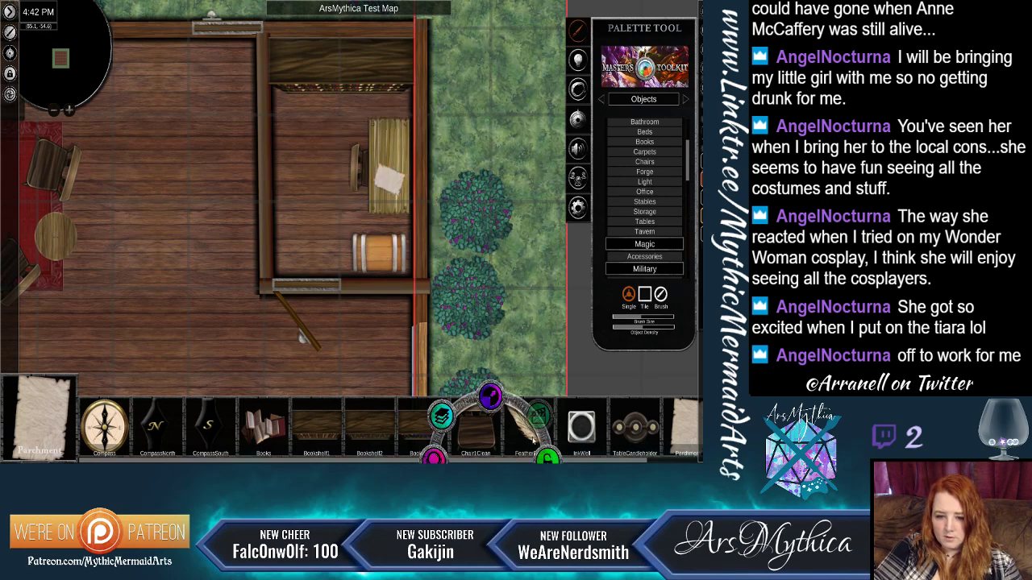
Place a FeatherPen on the parchment and an InkWell just below it on the light table.
{"action": "left_click", "coordinate": [532, 445]}
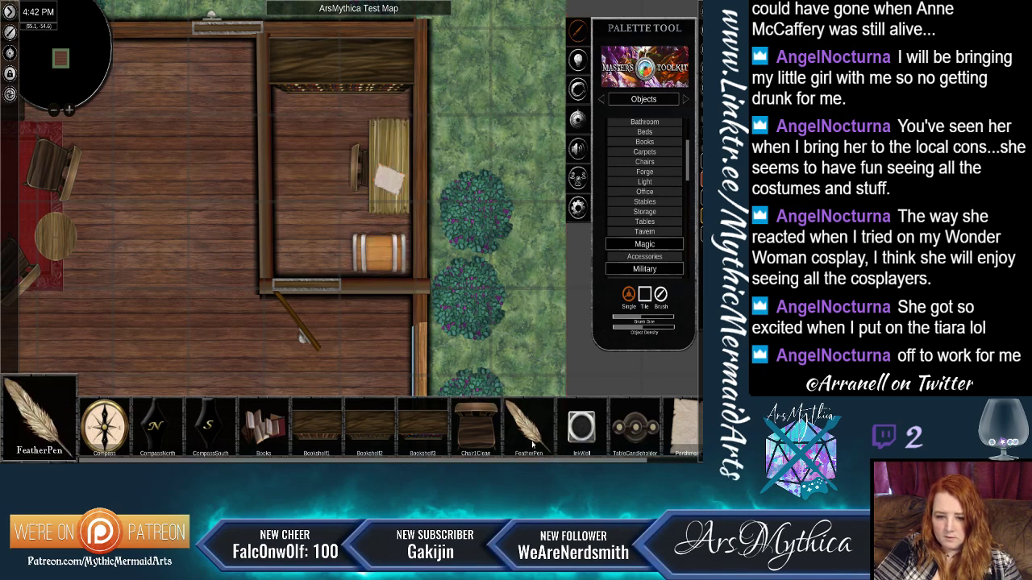
{"action": "left_click", "coordinate": [383, 174]}
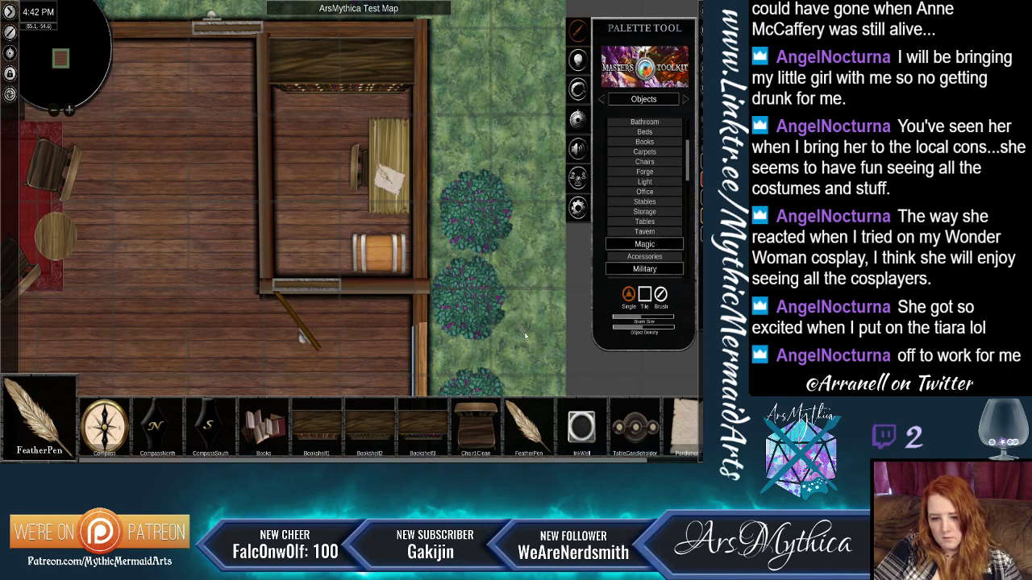
{"action": "left_click", "coordinate": [582, 428]}
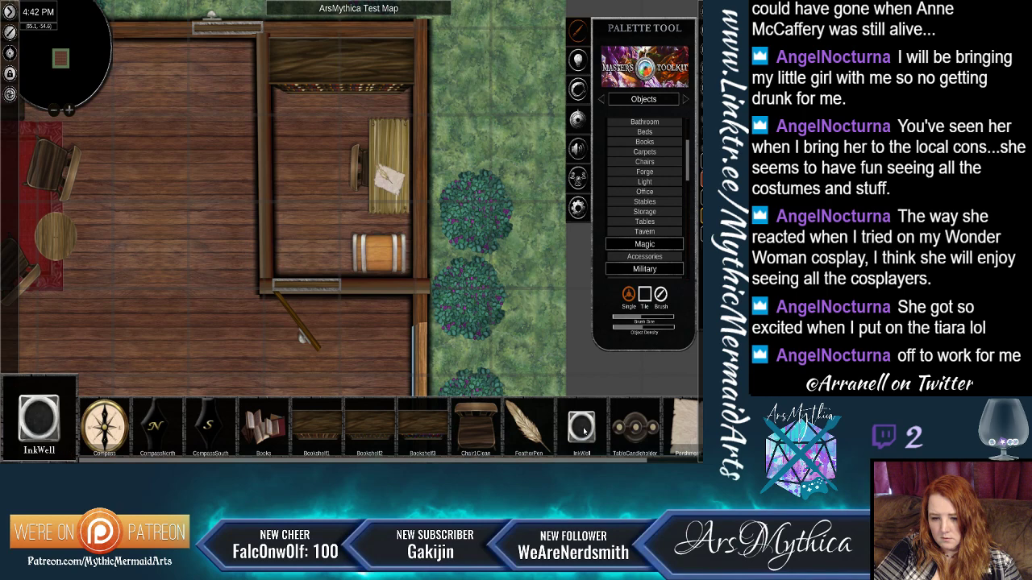
{"action": "left_click", "coordinate": [379, 194]}
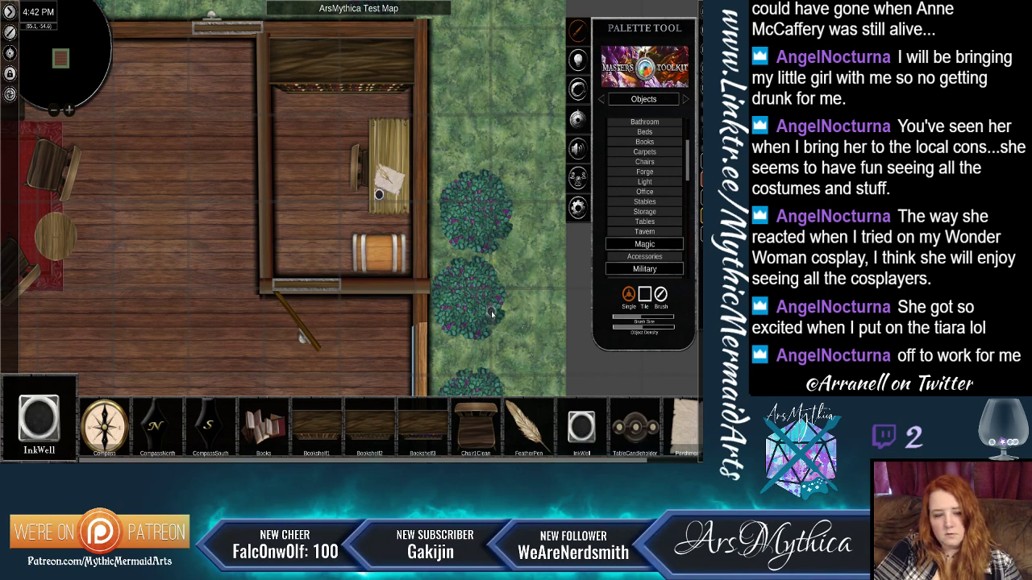
Place Books on the upper end of the light table, shrink them and rotate them diagonally to fit the tabletop.
{"action": "left_click", "coordinate": [266, 431]}
{"action": "left_click", "coordinate": [326, 194]}
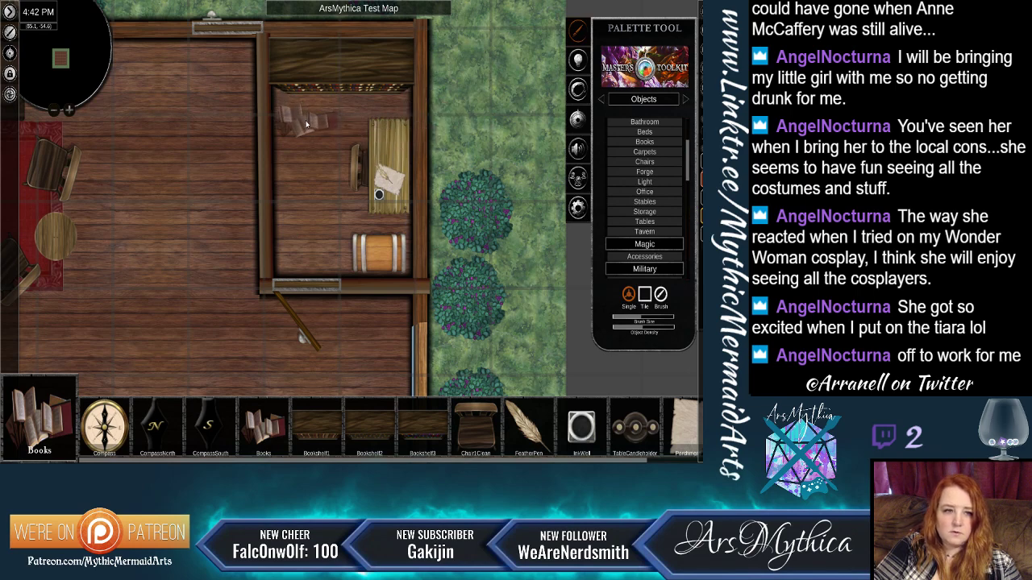
{"action": "left_click", "coordinate": [392, 137]}
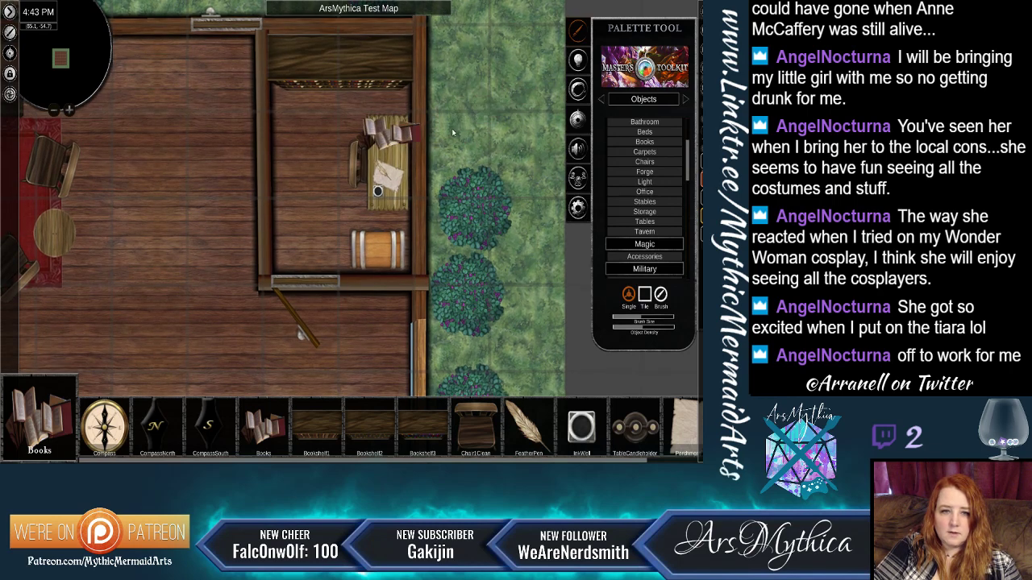
{"action": "right_click", "coordinate": [410, 137]}
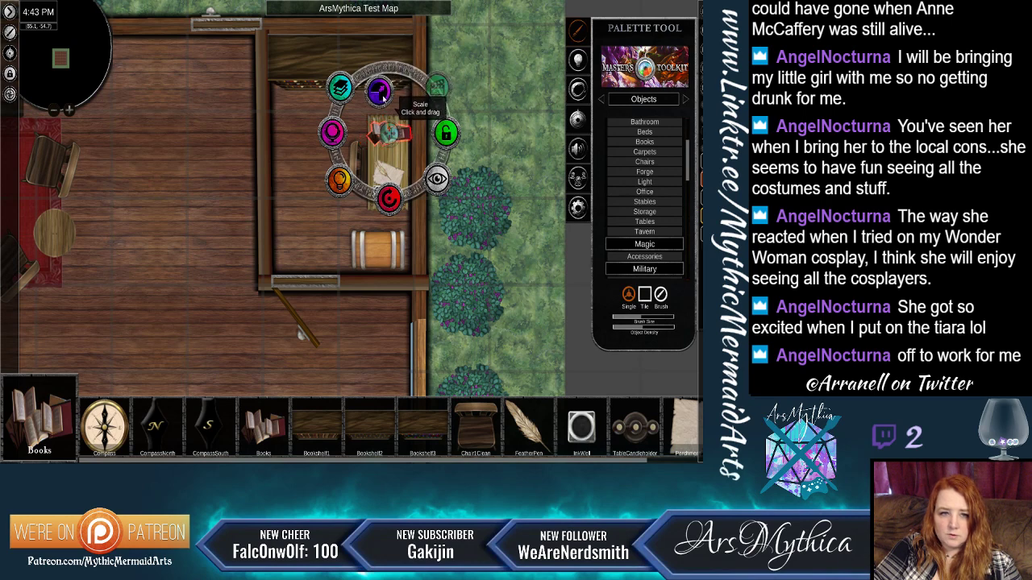
{"action": "left_click_drag", "start_coordinate": [388, 198], "coordinate": [367, 170]}
{"action": "left_click_drag", "start_coordinate": [391, 133], "coordinate": [392, 139]}
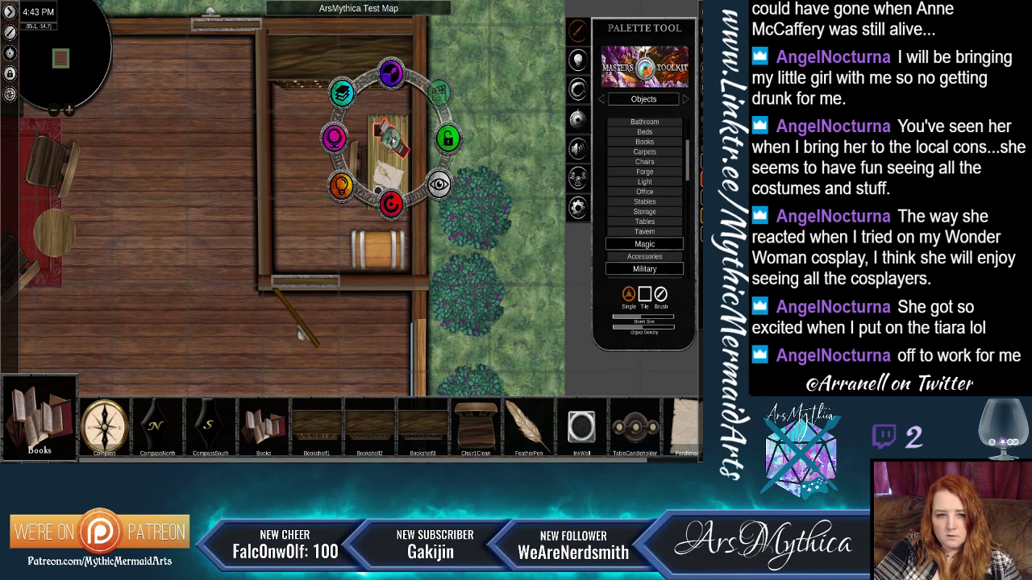
{"action": "left_click", "coordinate": [483, 105]}
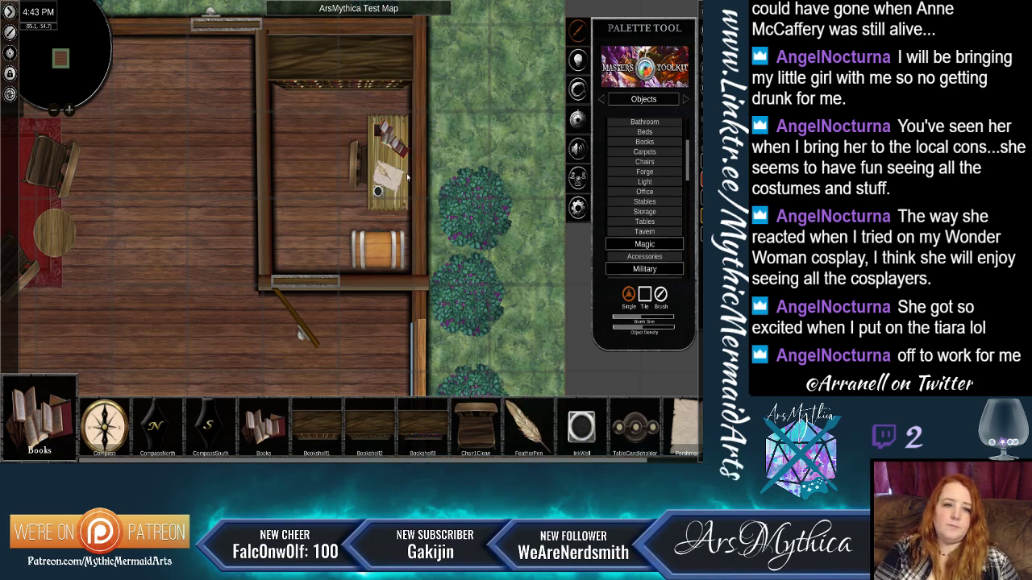
Place three upright BarrelClosed objects from the Tavern objects in the corner of the tavern below the bar counter.
{"action": "scroll", "coordinate": [413, 168], "scroll_direction": "down", "scroll_amount": 5}
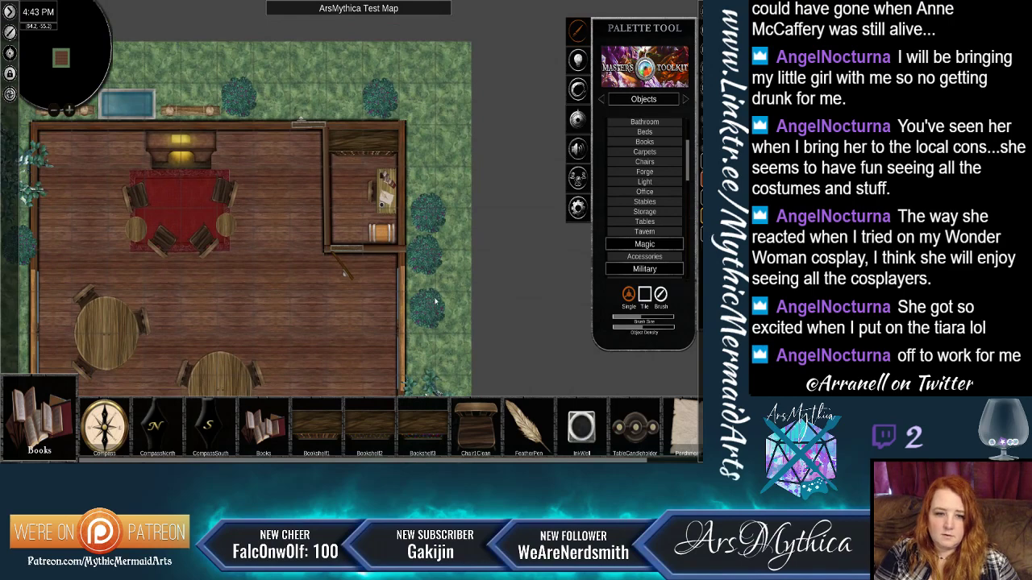
{"action": "left_click_drag", "start_coordinate": [454, 335], "coordinate": [495, 189]}
{"action": "scroll", "coordinate": [420, 212], "scroll_direction": "down", "scroll_amount": 1}
{"action": "left_click_drag", "start_coordinate": [510, 329], "coordinate": [532, 236]}
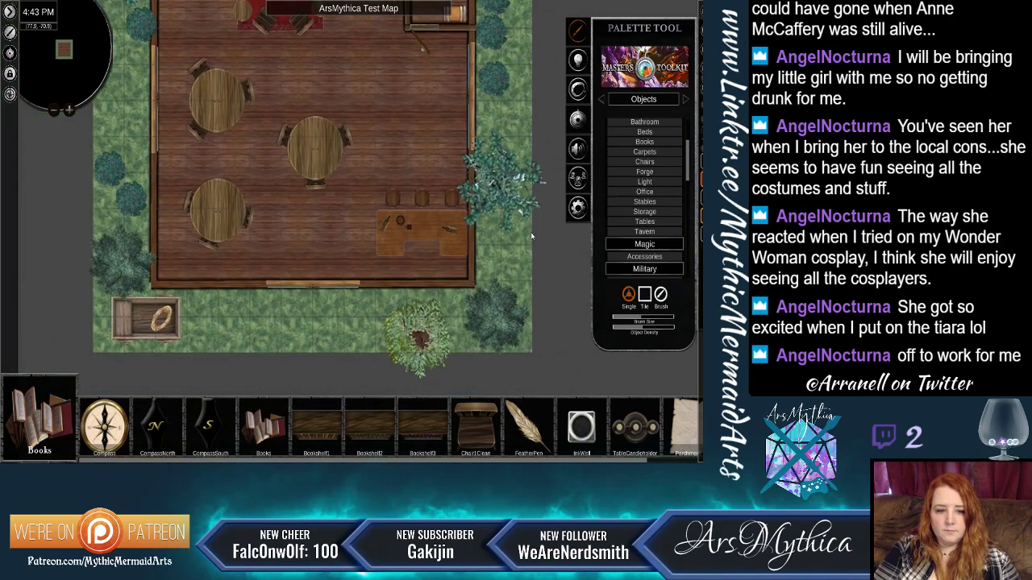
{"action": "left_click", "coordinate": [645, 231]}
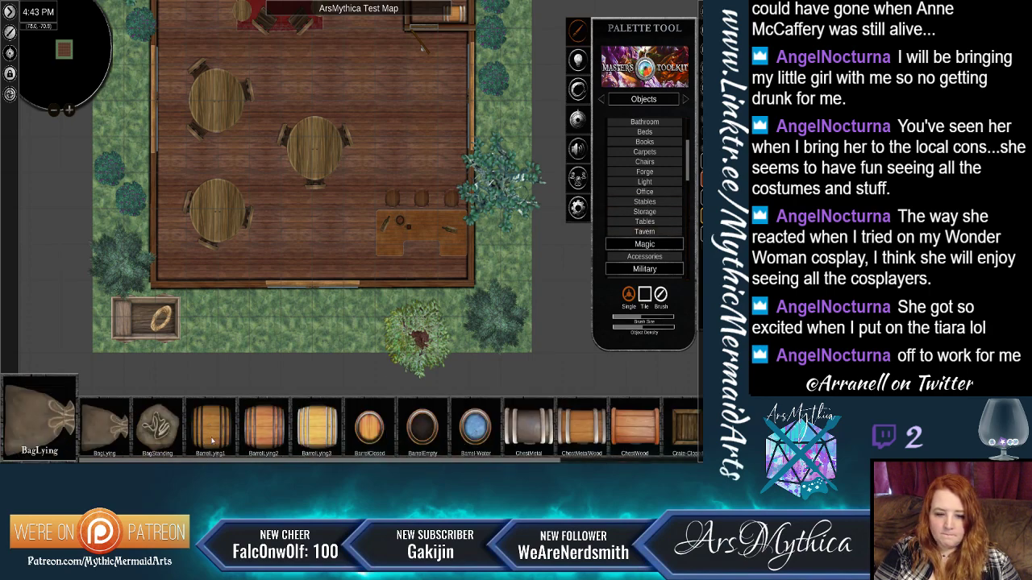
{"action": "left_click", "coordinate": [372, 431]}
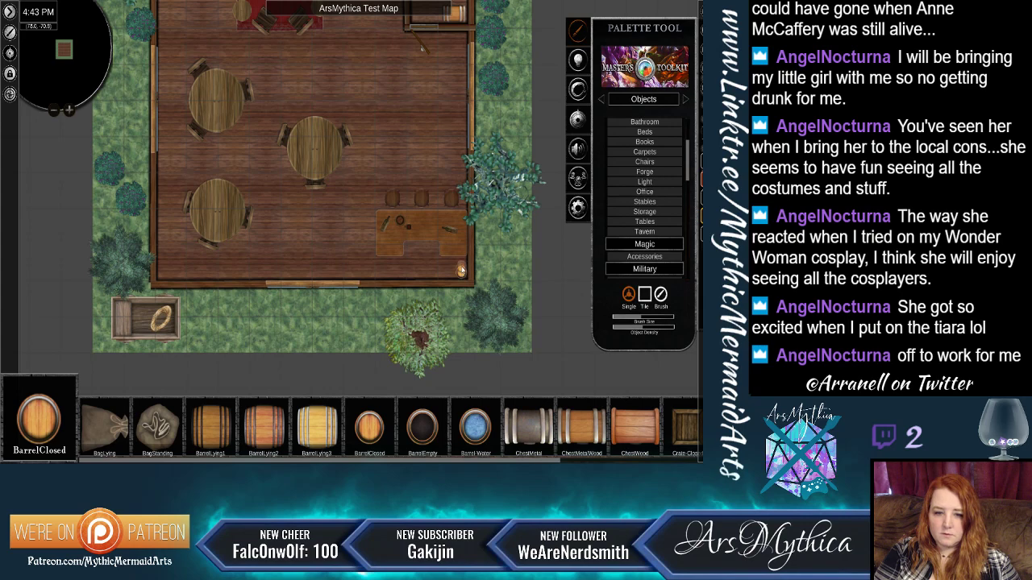
{"action": "left_click", "coordinate": [462, 258]}
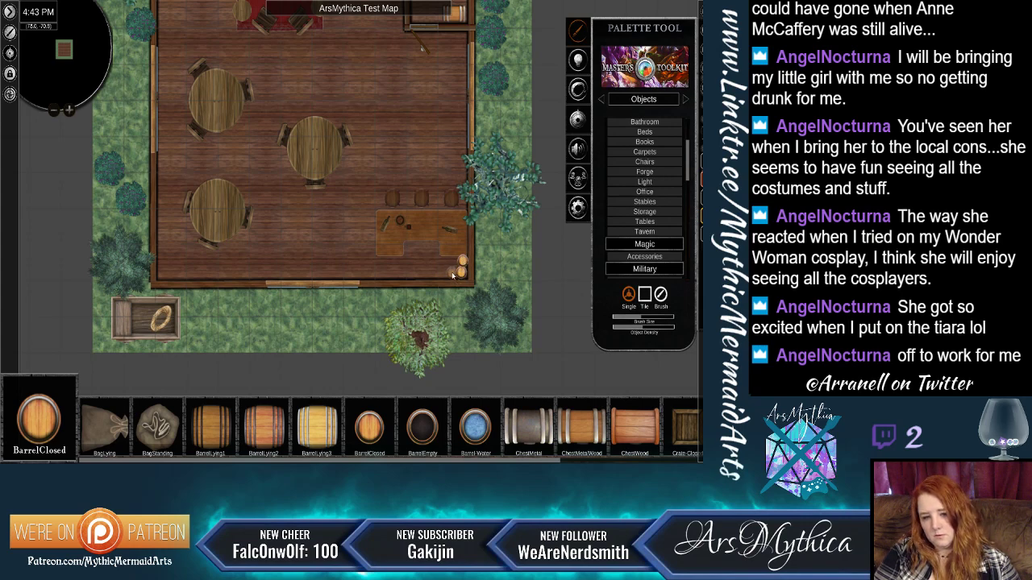
{"action": "left_click", "coordinate": [450, 273]}
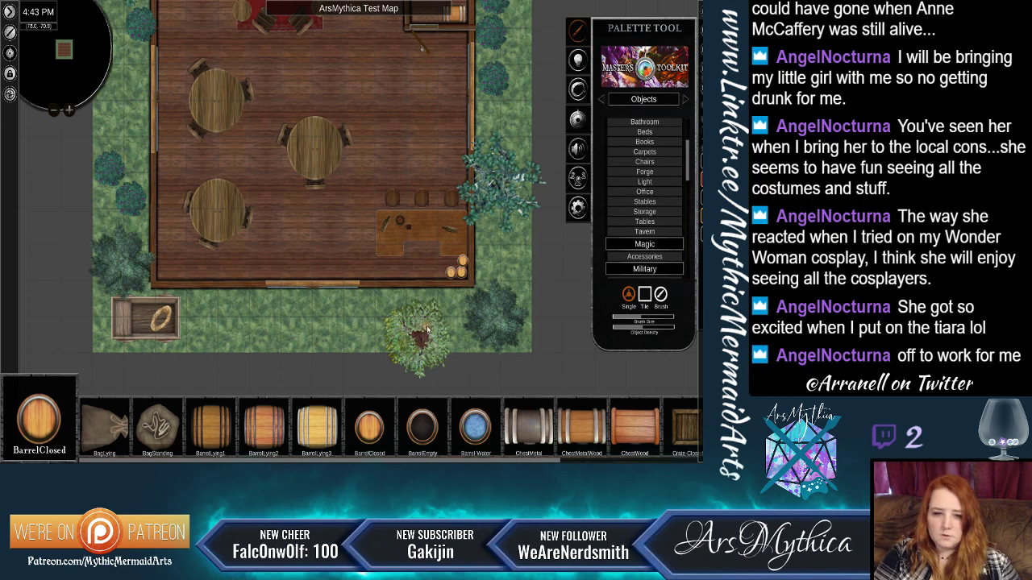
Place two BarrelLying2 barrels side by side against the tavern's lower wall, between the bar counter and the lowest round table.
{"action": "left_click", "coordinate": [264, 426]}
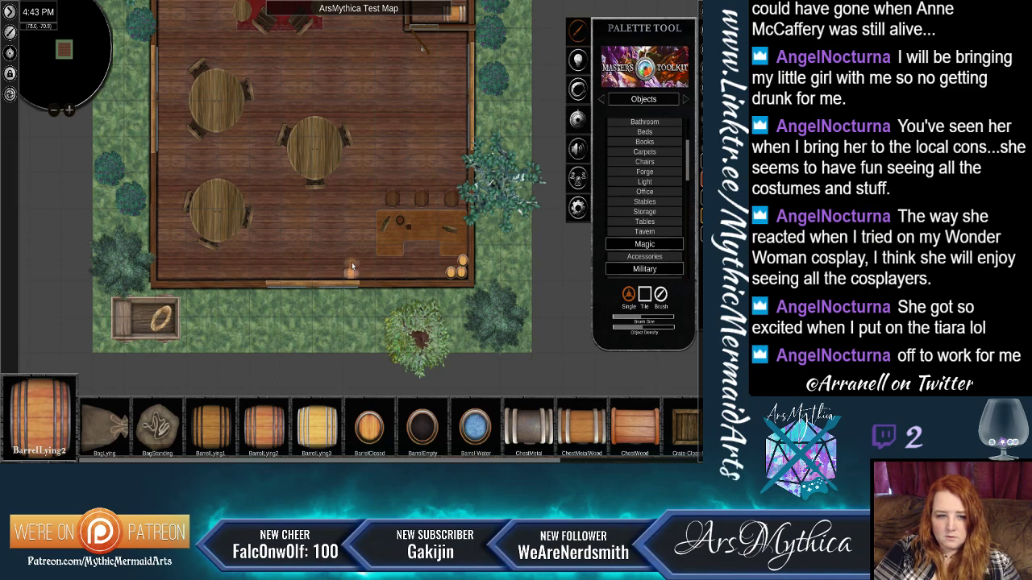
{"action": "left_click", "coordinate": [351, 263]}
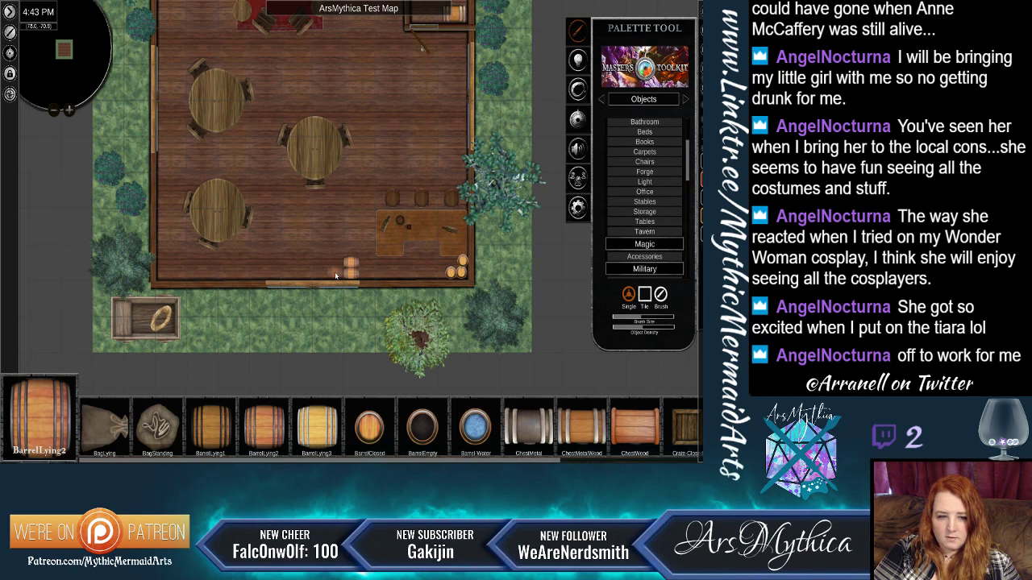
{"action": "left_click", "coordinate": [335, 270]}
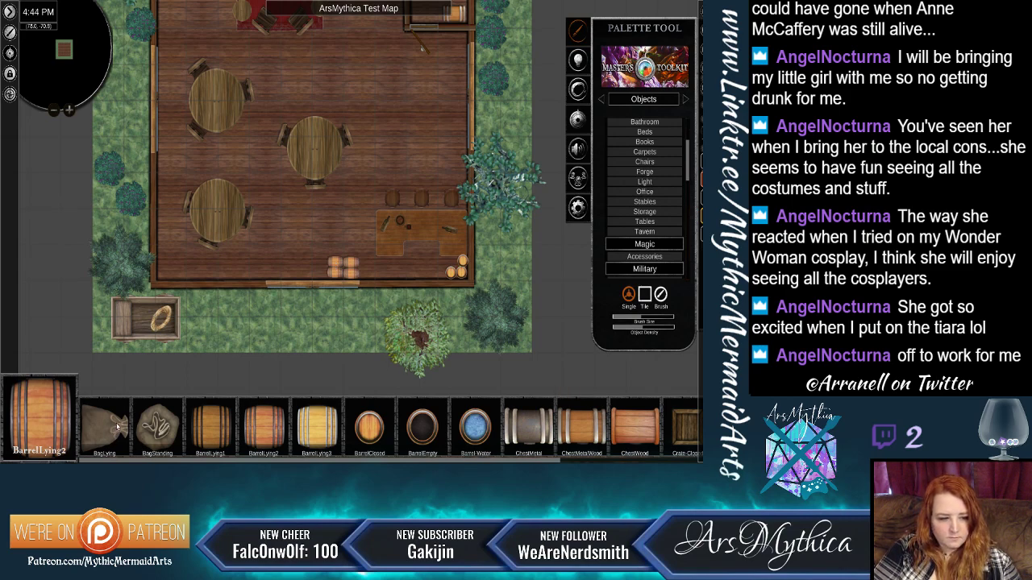
Place a BagStanding just above the upright corner barrels and a Crate-Closed on the left side of the two lying barrels.
{"action": "left_click", "coordinate": [151, 432]}
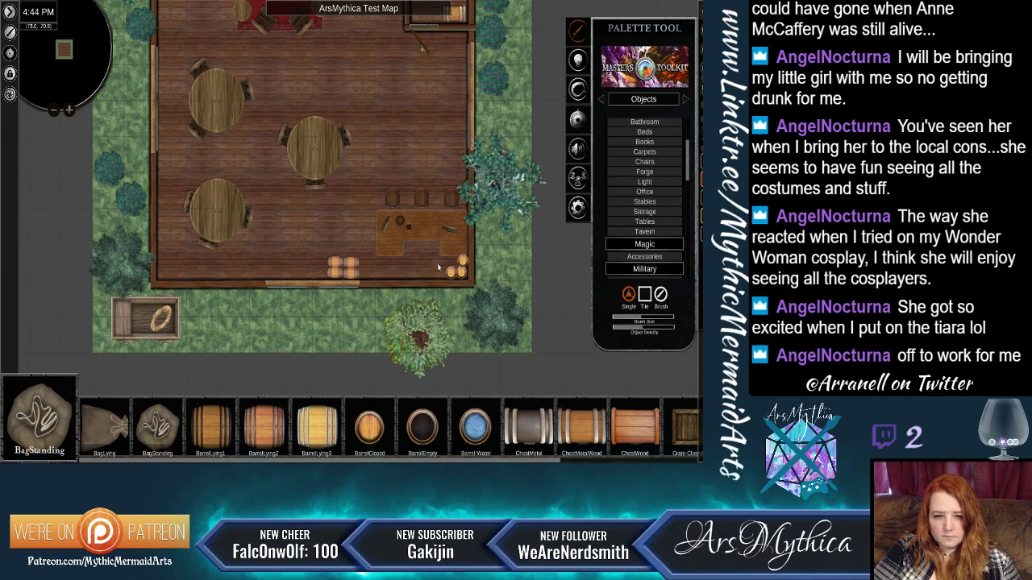
{"action": "left_click", "coordinate": [460, 247]}
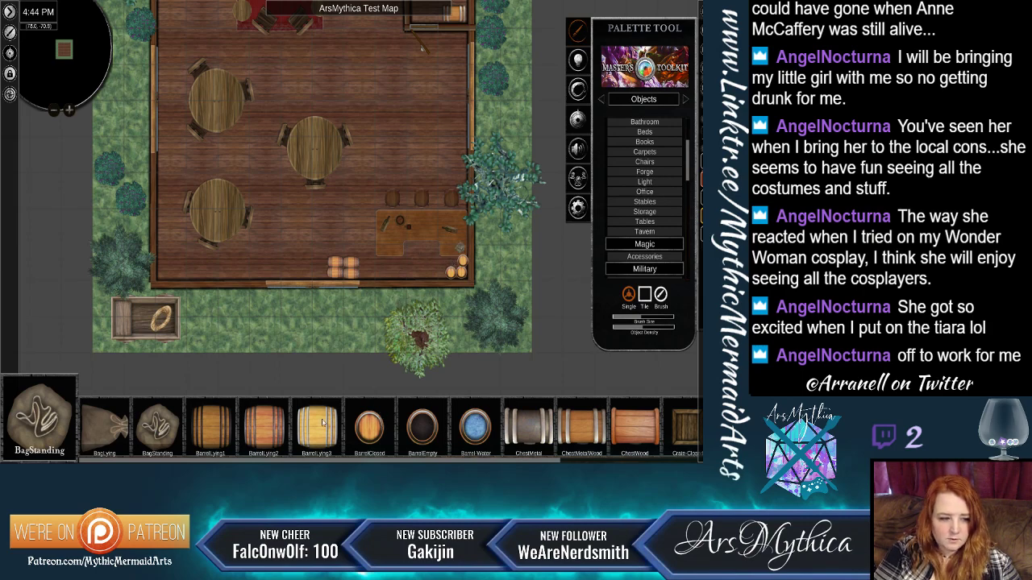
{"action": "scroll", "coordinate": [415, 449], "scroll_direction": "down", "scroll_amount": 4}
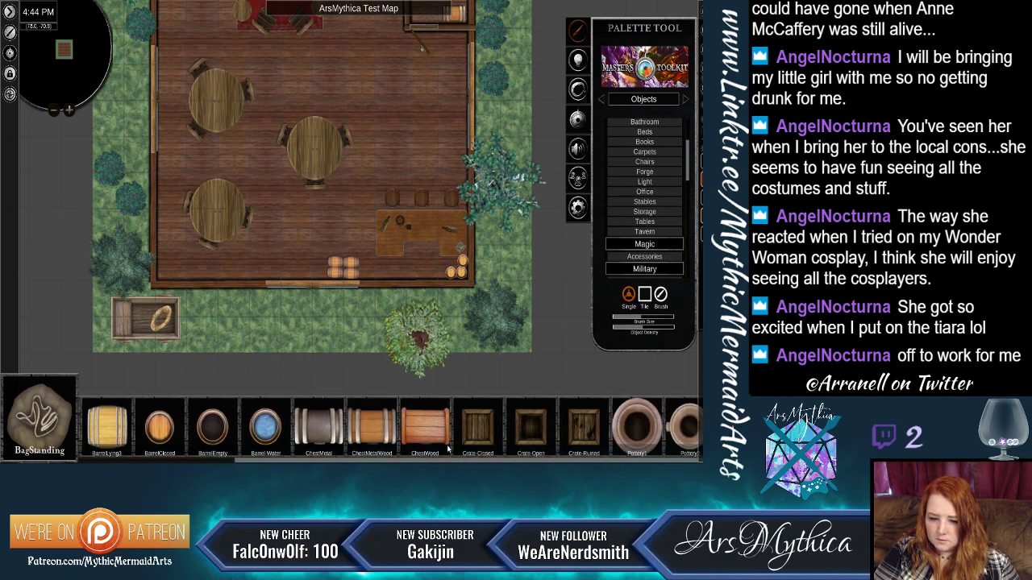
{"action": "left_click", "coordinate": [480, 429]}
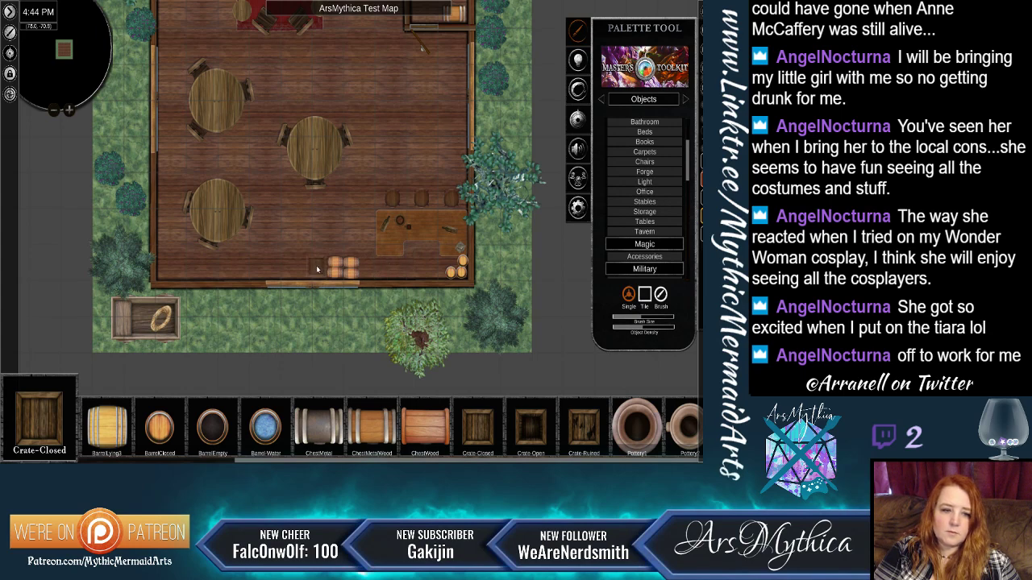
{"action": "left_click", "coordinate": [317, 267]}
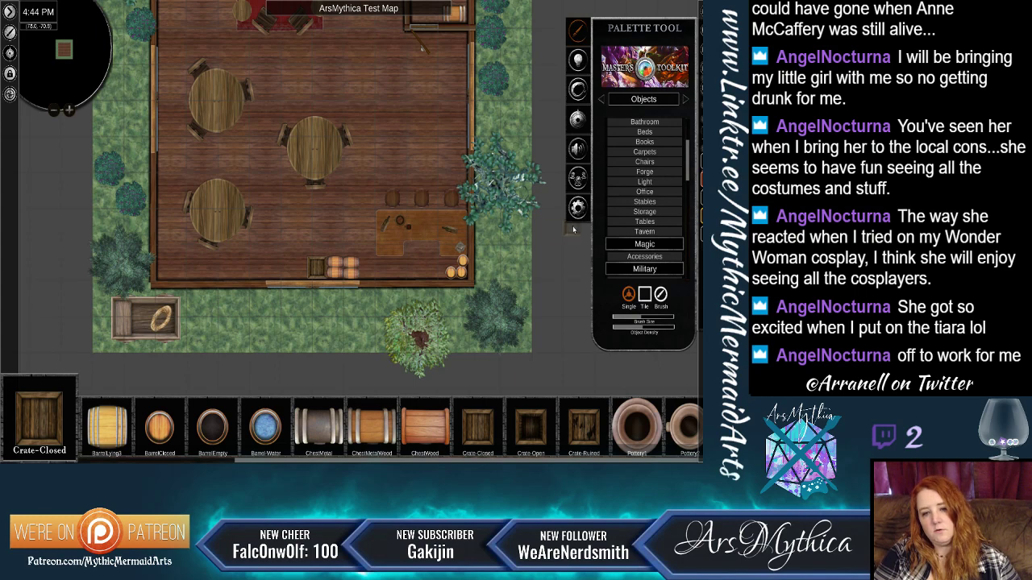
Mount WallTorchBurning torches from the Light objects around the tavern's inner walls, including both sides of the fireplace and below the office.
{"action": "left_click", "coordinate": [647, 182]}
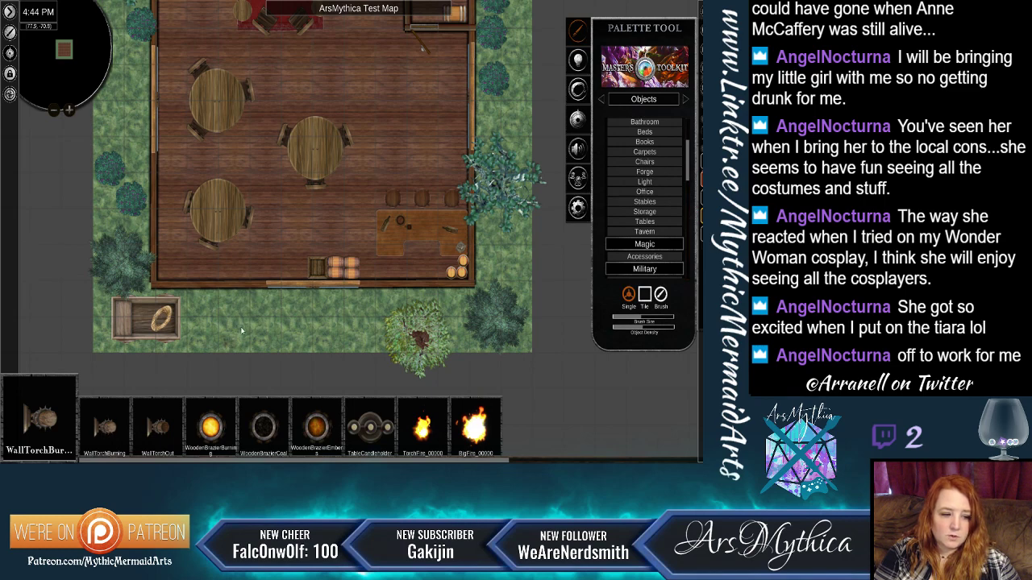
{"action": "left_click_drag", "start_coordinate": [397, 164], "coordinate": [412, 309]}
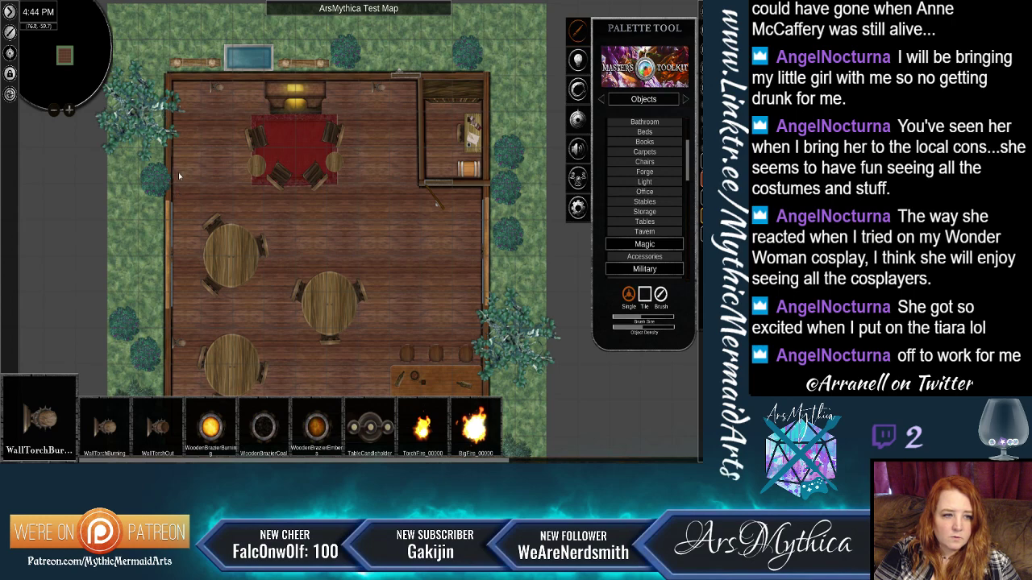
{"action": "scroll", "coordinate": [314, 258], "scroll_direction": "down", "scroll_amount": 2}
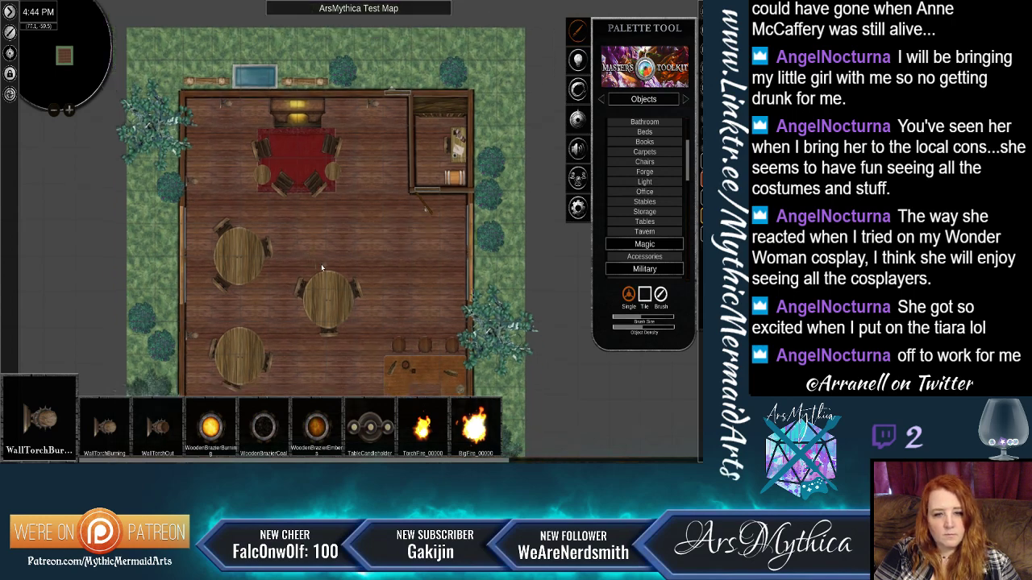
{"action": "left_click_drag", "start_coordinate": [389, 333], "coordinate": [392, 206]}
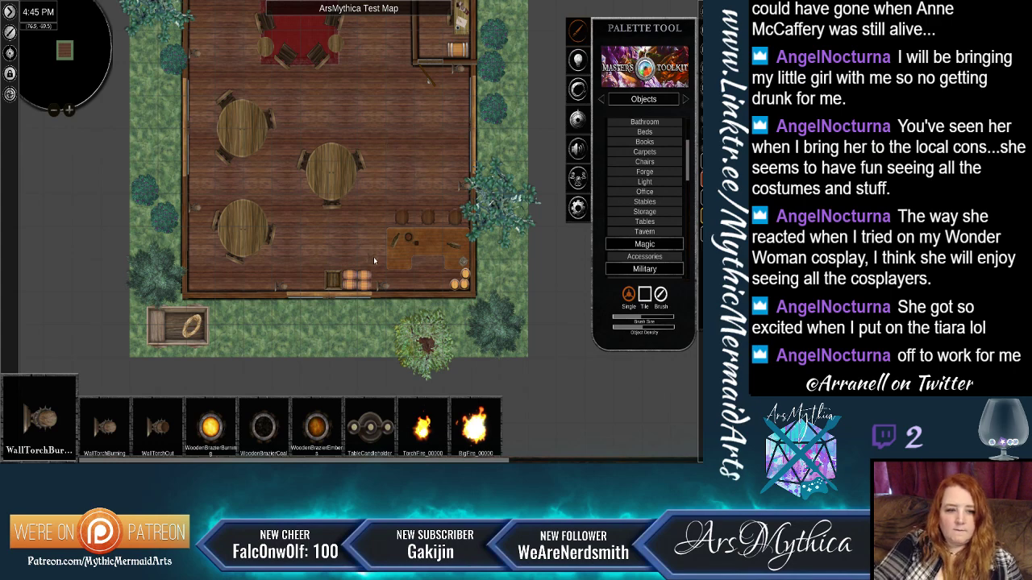
{"action": "right_click", "coordinate": [507, 131]}
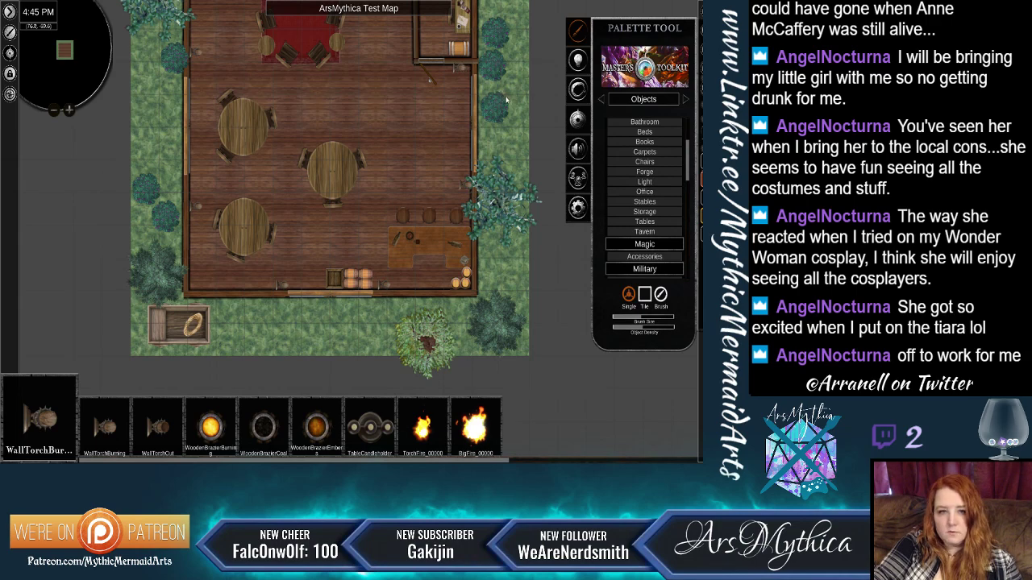
Place a TorchFire flame on the wall torch below the office and shrink it to fit the torch.
{"action": "left_click", "coordinate": [464, 73]}
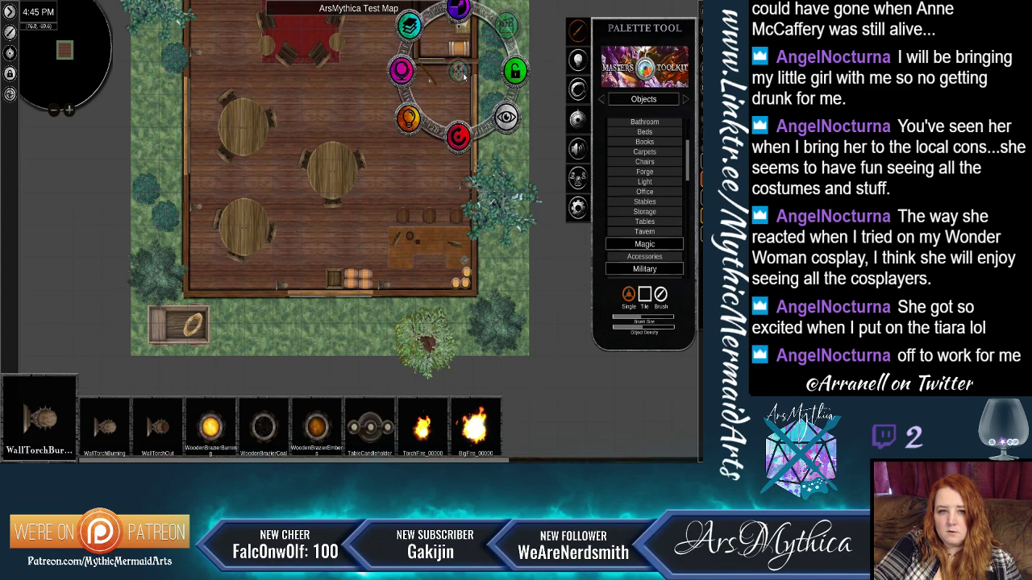
{"action": "scroll", "coordinate": [464, 78], "scroll_direction": "up", "scroll_amount": 4}
{"action": "scroll", "coordinate": [473, 104], "scroll_direction": "up", "scroll_amount": 2}
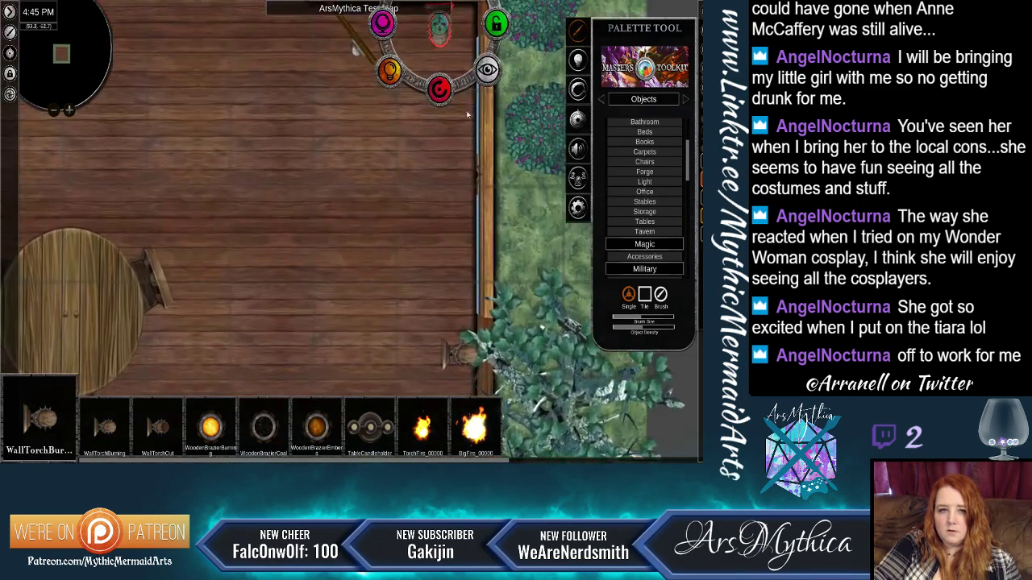
{"action": "scroll", "coordinate": [455, 182], "scroll_direction": "down", "scroll_amount": 3}
{"action": "scroll", "coordinate": [444, 210], "scroll_direction": "up", "scroll_amount": 3}
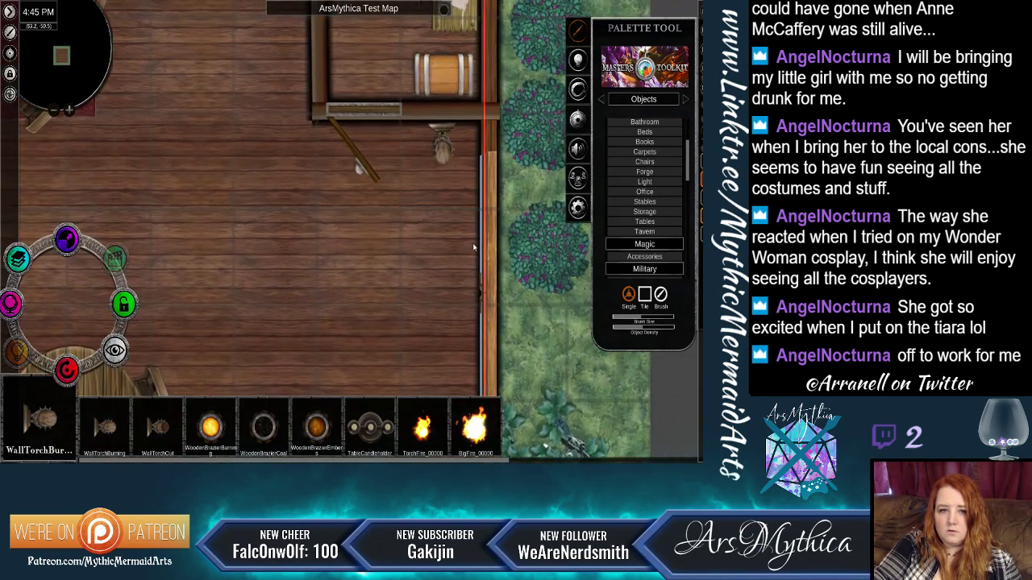
{"action": "left_click", "coordinate": [438, 158]}
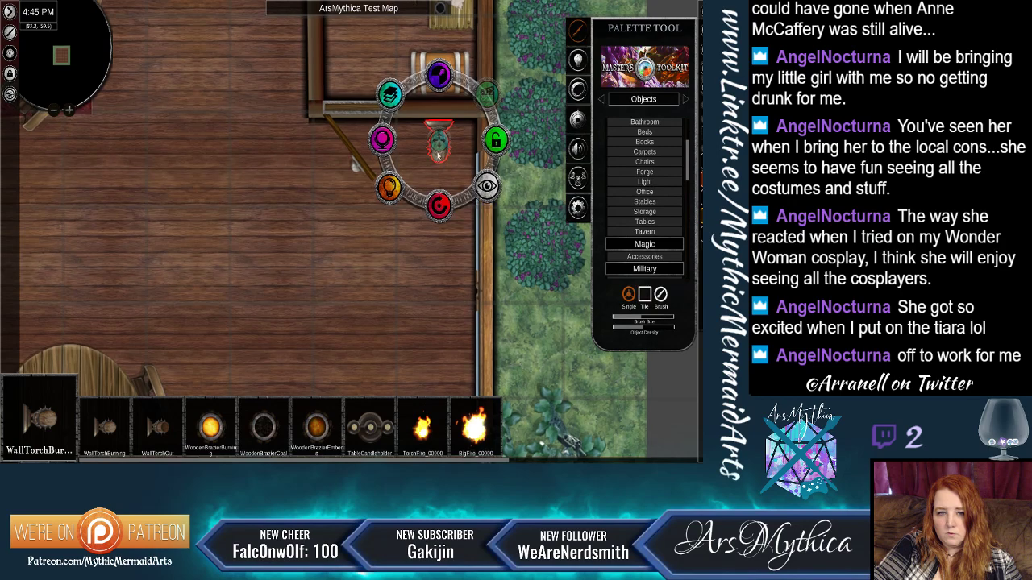
{"action": "left_click", "coordinate": [428, 192]}
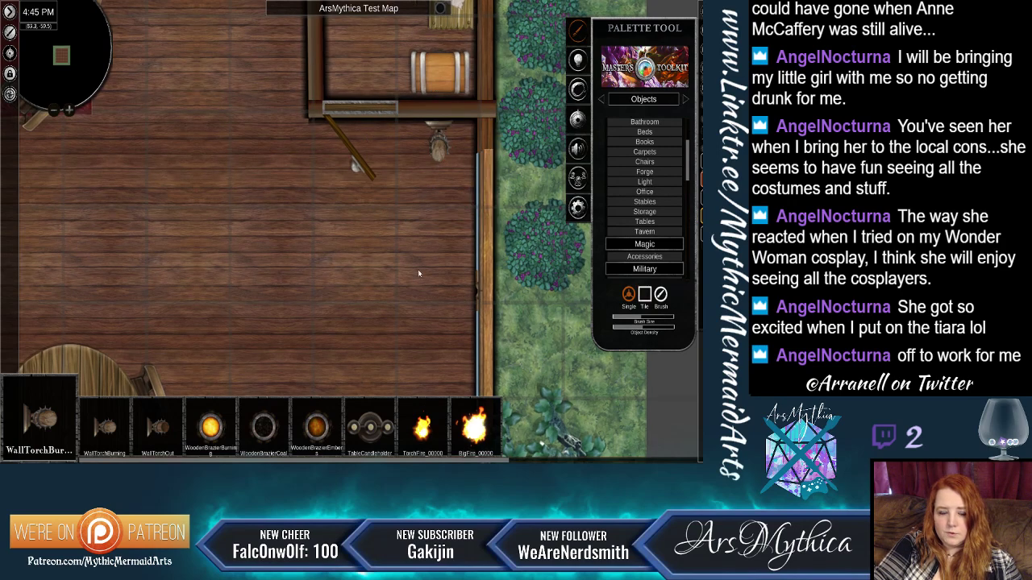
{"action": "left_click", "coordinate": [427, 436]}
{"action": "left_click", "coordinate": [439, 152]}
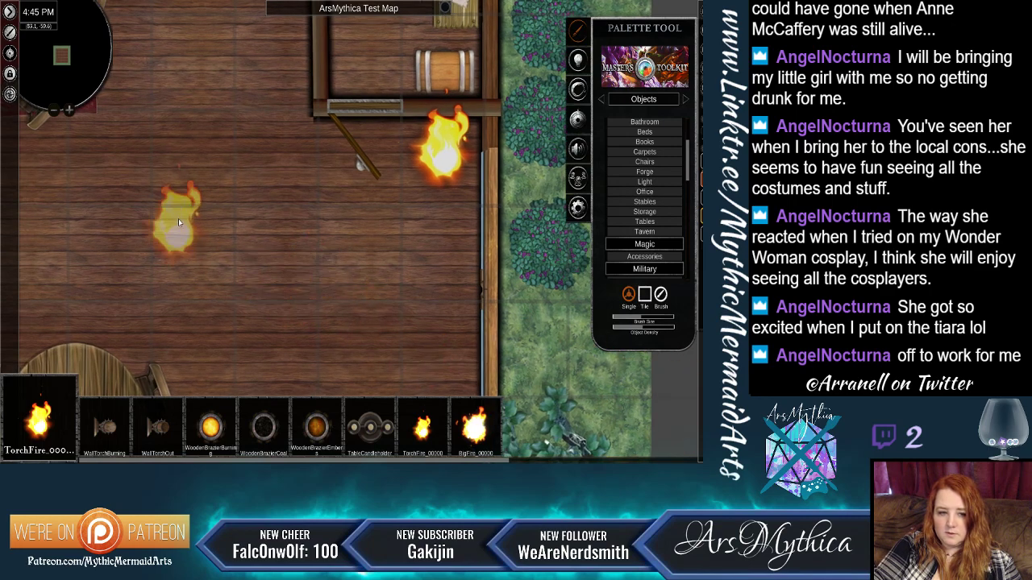
{"action": "right_click", "coordinate": [178, 220]}
{"action": "left_click", "coordinate": [434, 160]}
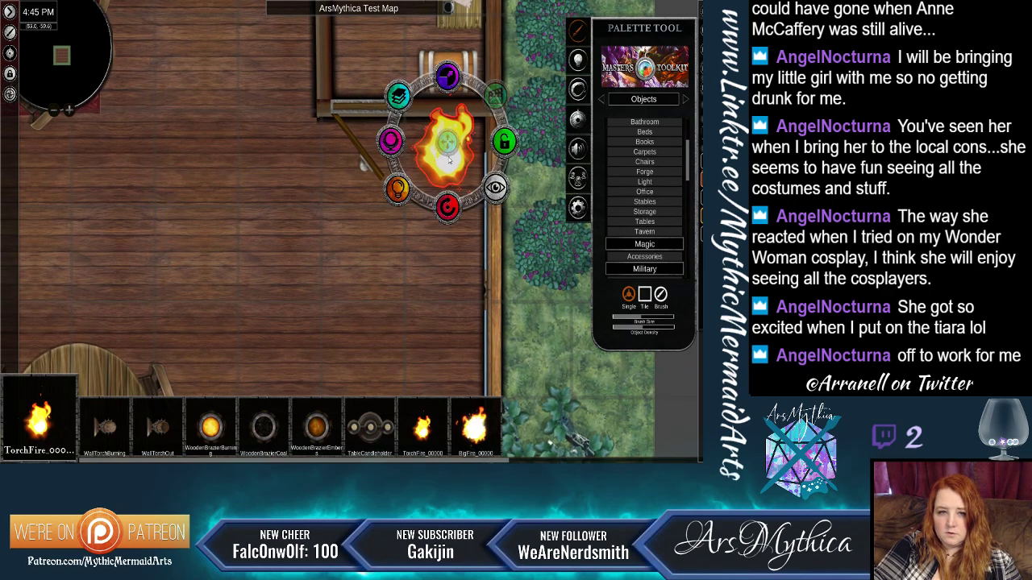
{"action": "left_click_drag", "start_coordinate": [437, 107], "coordinate": [447, 155]}
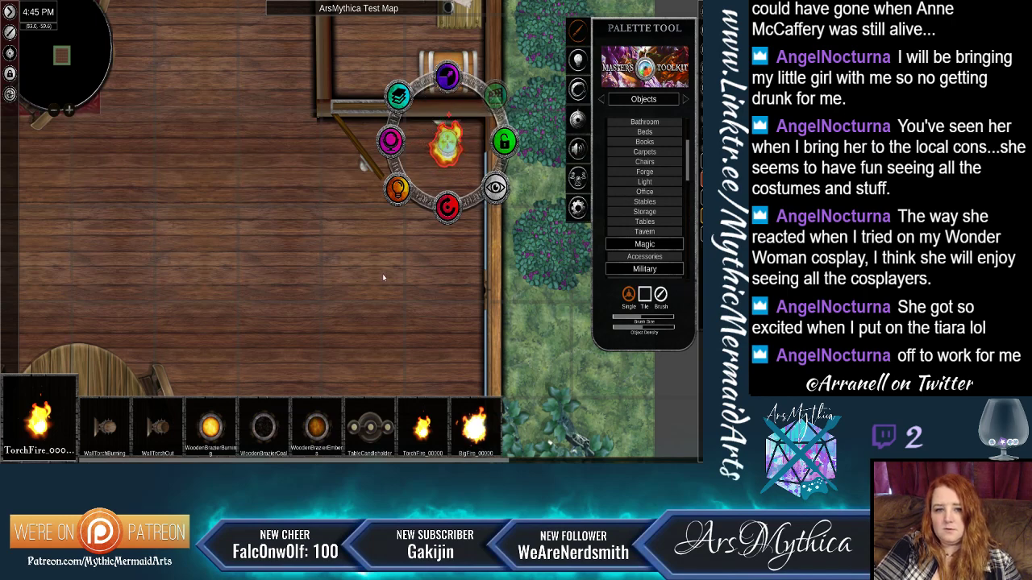
{"action": "left_click", "coordinate": [347, 238]}
Add a TorchFire flame to the torch on the right-hand wall above the bar stools and shrink it to match the first flame.
{"action": "scroll", "coordinate": [322, 254], "scroll_direction": "down", "scroll_amount": 5}
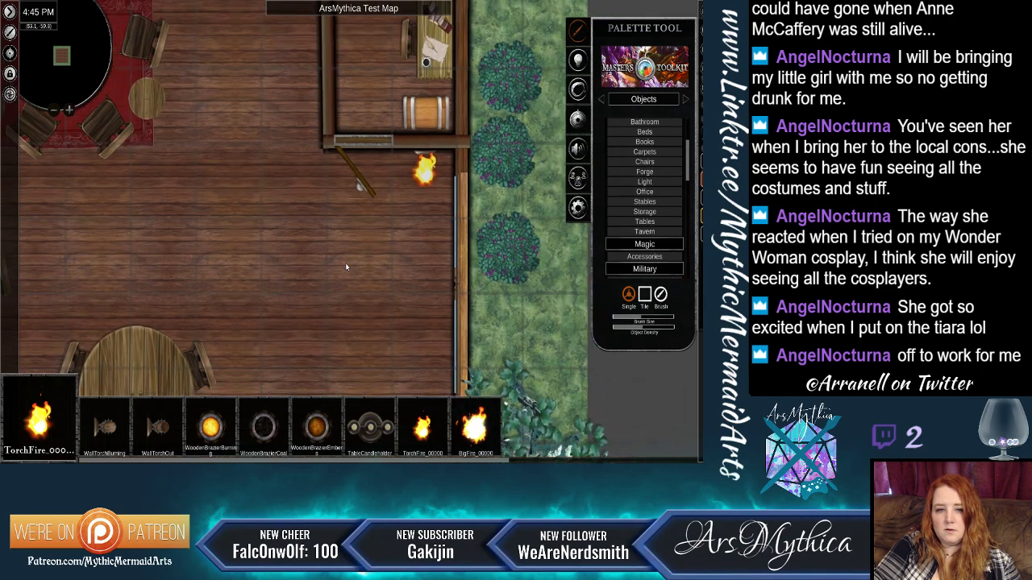
{"action": "left_click_drag", "start_coordinate": [360, 303], "coordinate": [406, 209]}
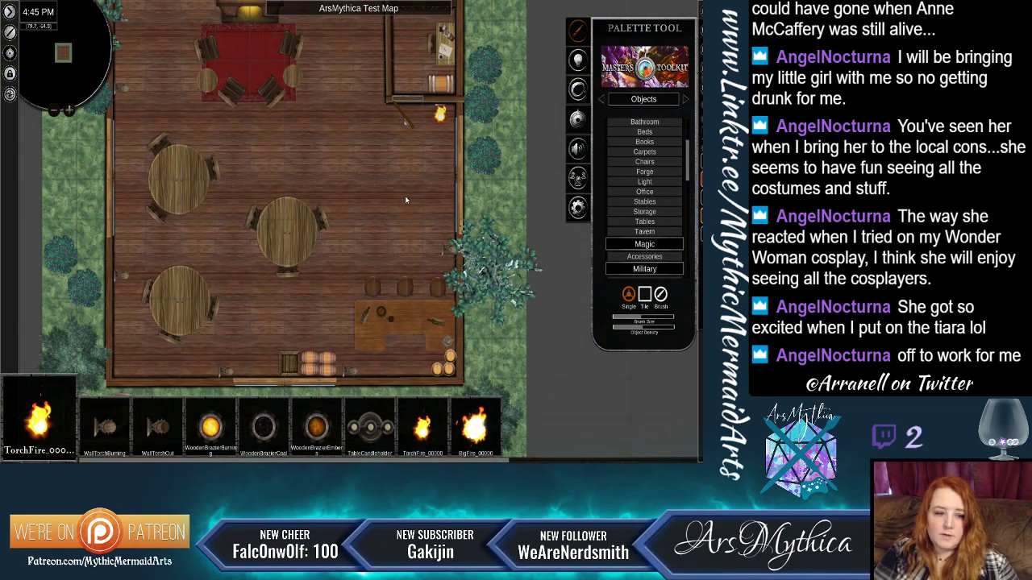
{"action": "left_click", "coordinate": [446, 254]}
{"action": "left_click", "coordinate": [491, 208]}
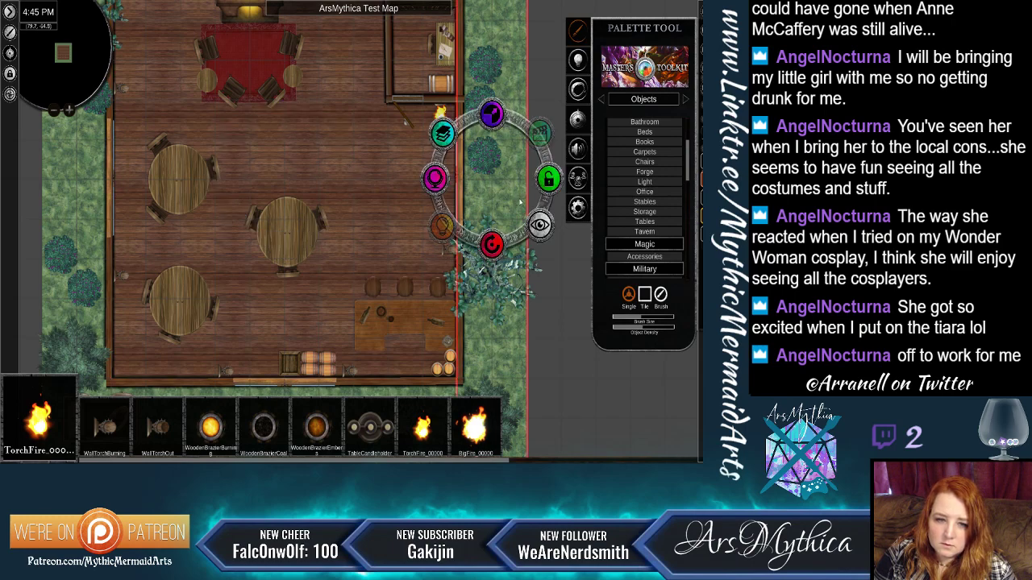
{"action": "left_click", "coordinate": [552, 311]}
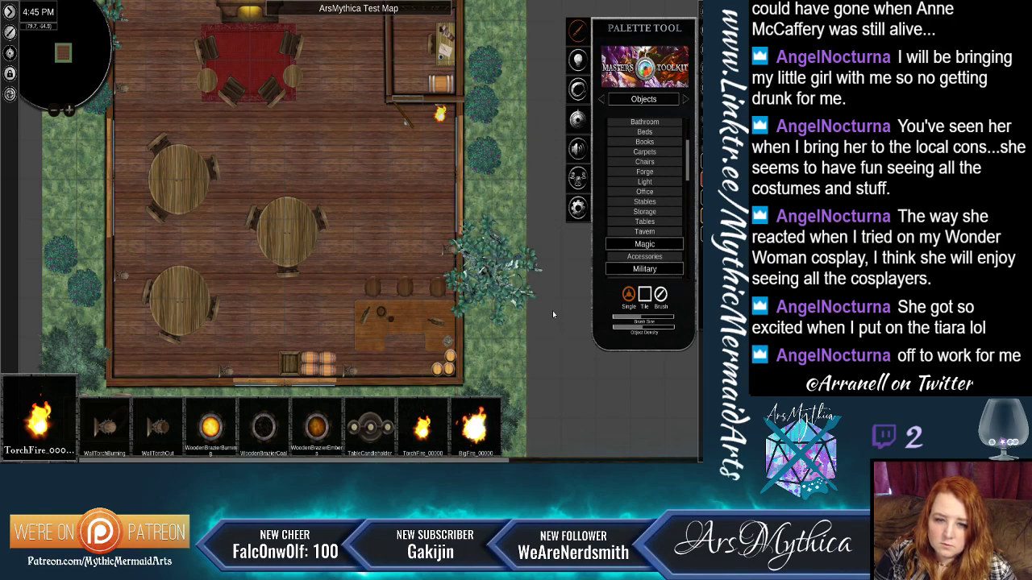
{"action": "left_click", "coordinate": [451, 254]}
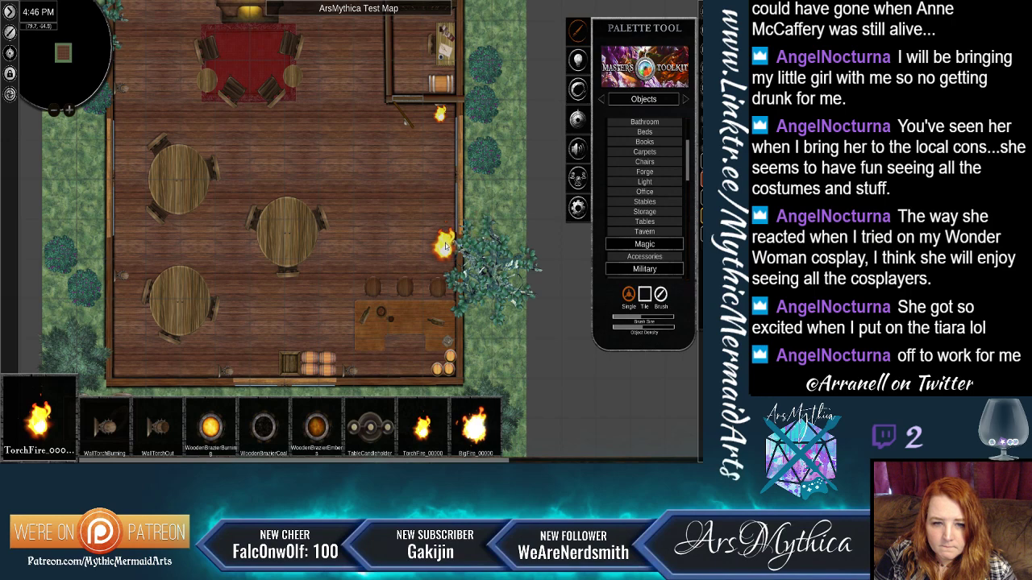
{"action": "right_click", "coordinate": [446, 246]}
{"action": "left_click_drag", "start_coordinate": [427, 206], "coordinate": [446, 251]}
{"action": "left_click", "coordinate": [514, 167]}
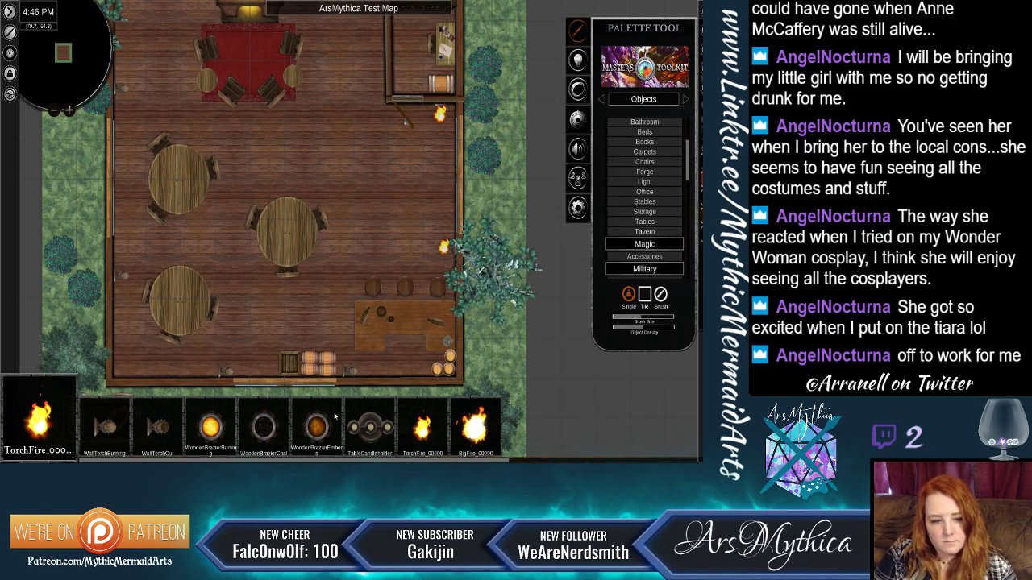
Place a TorchFire flame on the lower-wall torch just right of the two lying barrels and shrink it to fit.
{"action": "left_click", "coordinate": [351, 375]}
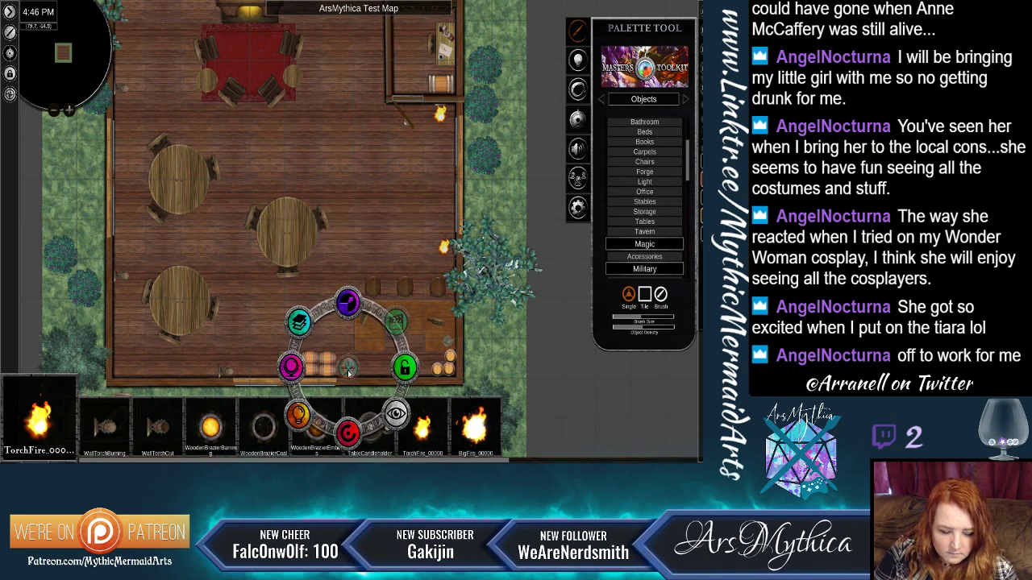
{"action": "left_click", "coordinate": [500, 351]}
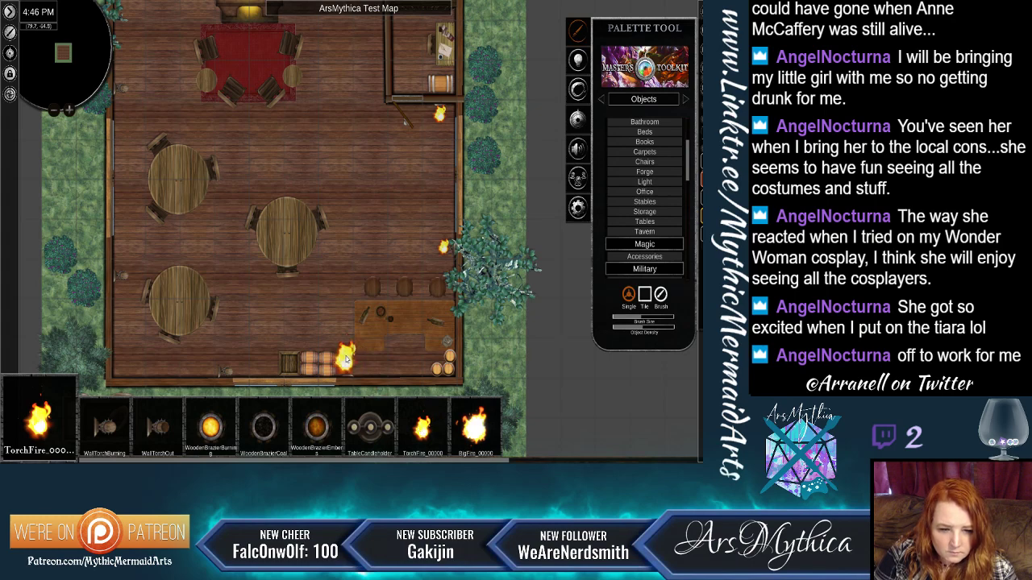
{"action": "left_click", "coordinate": [349, 362]}
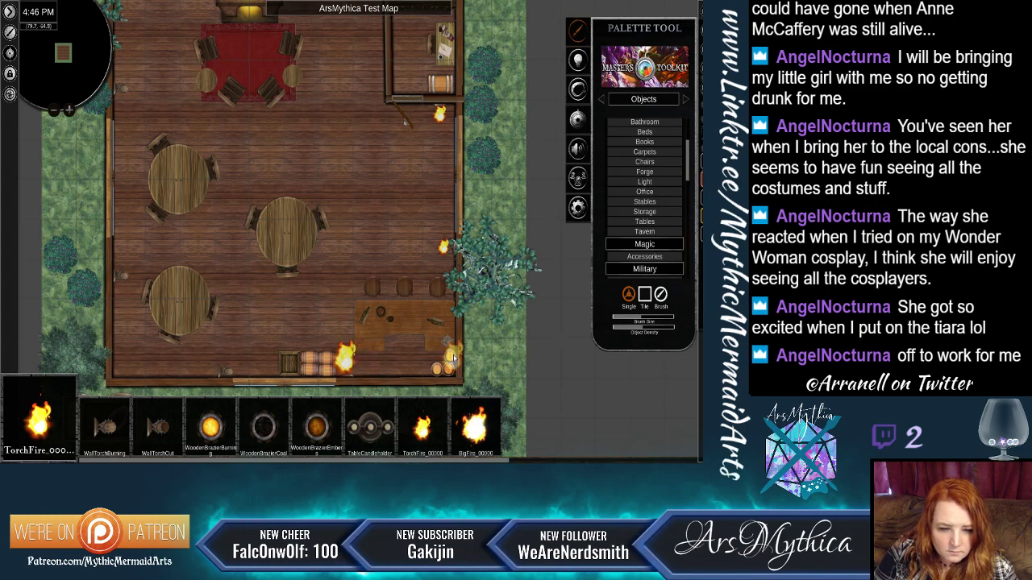
{"action": "right_click", "coordinate": [347, 362]}
{"action": "left_click_drag", "start_coordinate": [352, 294], "coordinate": [349, 363]}
Nudge the lower-wall torch left of the crate into place, then add a TorchFire flame to it and shrink the flame to fit.
{"action": "right_click", "coordinate": [224, 372]}
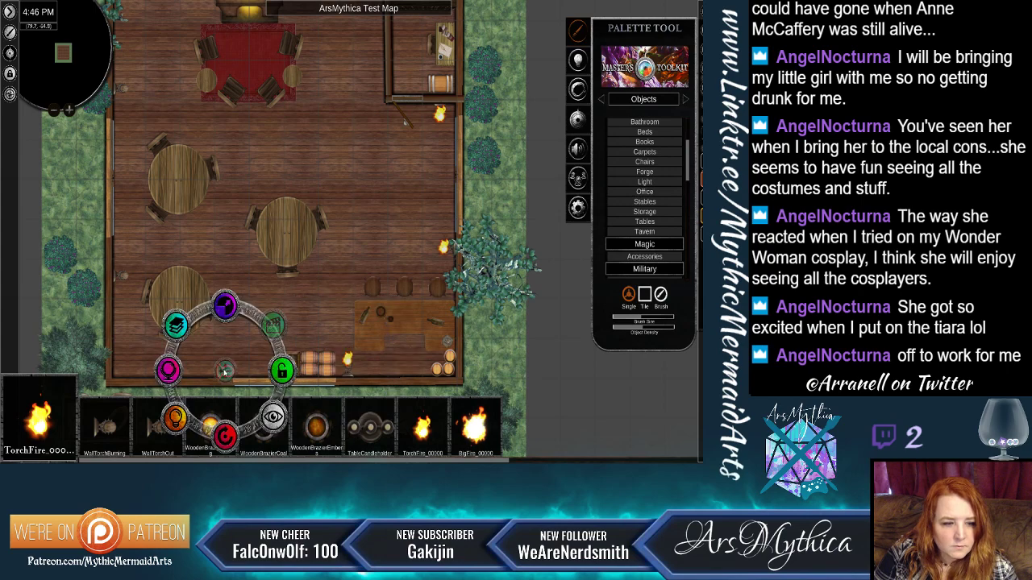
{"action": "left_click_drag", "start_coordinate": [226, 438], "coordinate": [225, 371]}
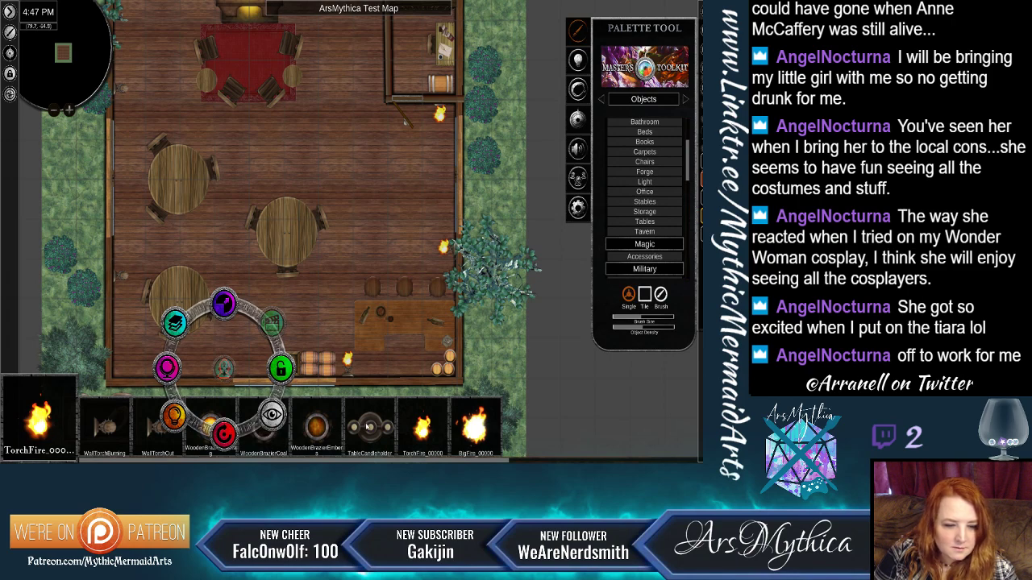
{"action": "left_click", "coordinate": [422, 431]}
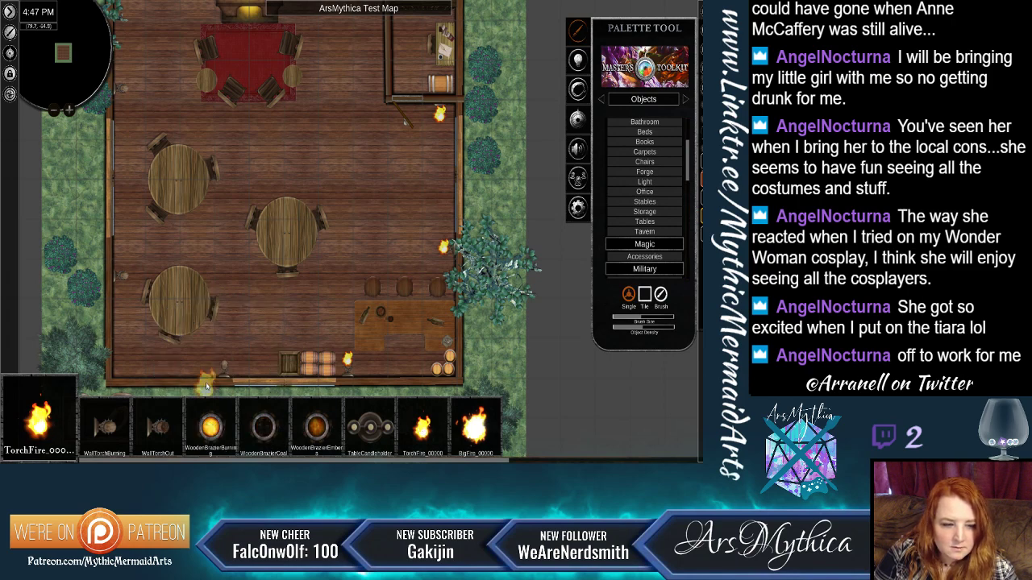
{"action": "left_click", "coordinate": [226, 356]}
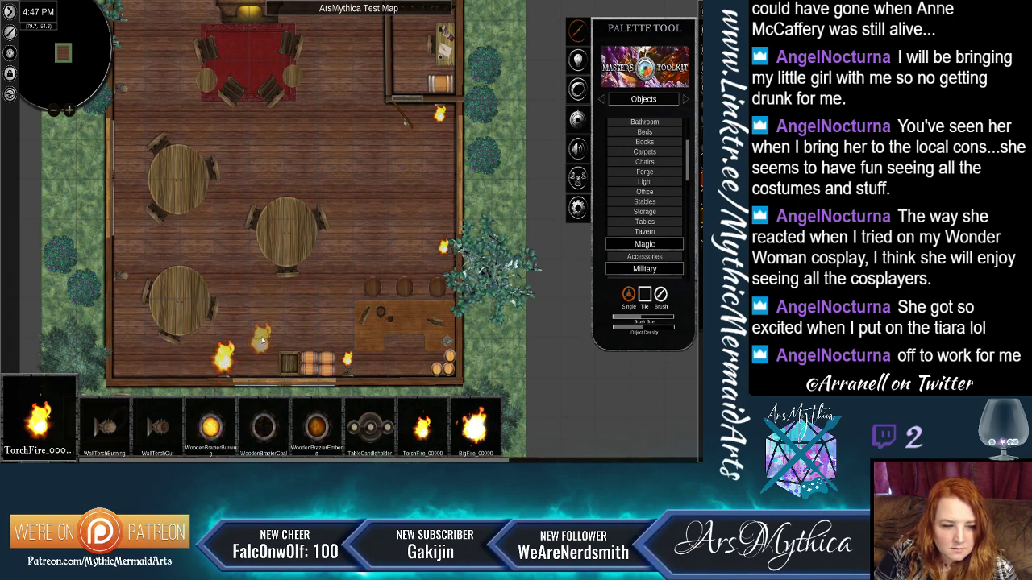
{"action": "left_click", "coordinate": [223, 359]}
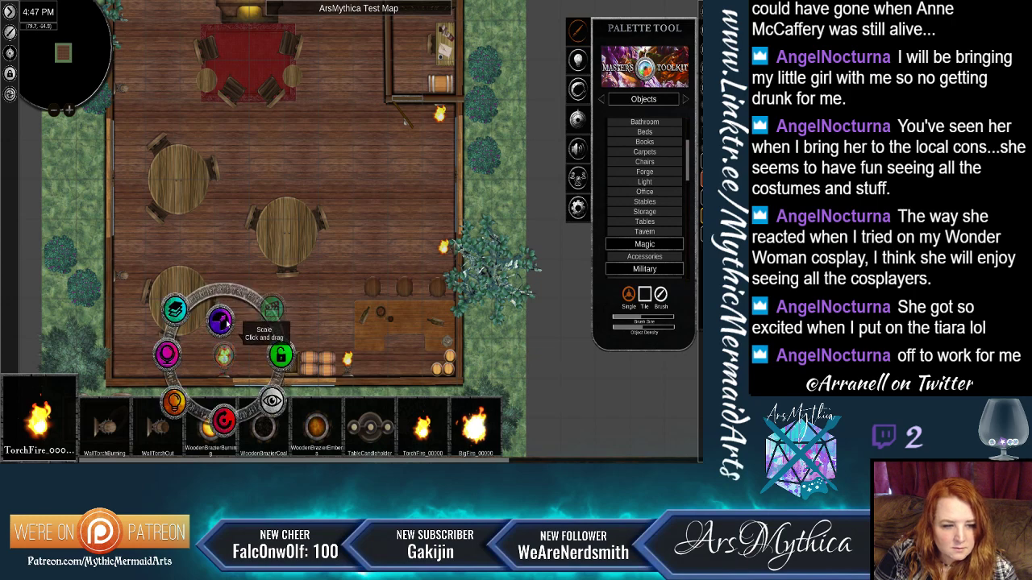
{"action": "left_click", "coordinate": [339, 295]}
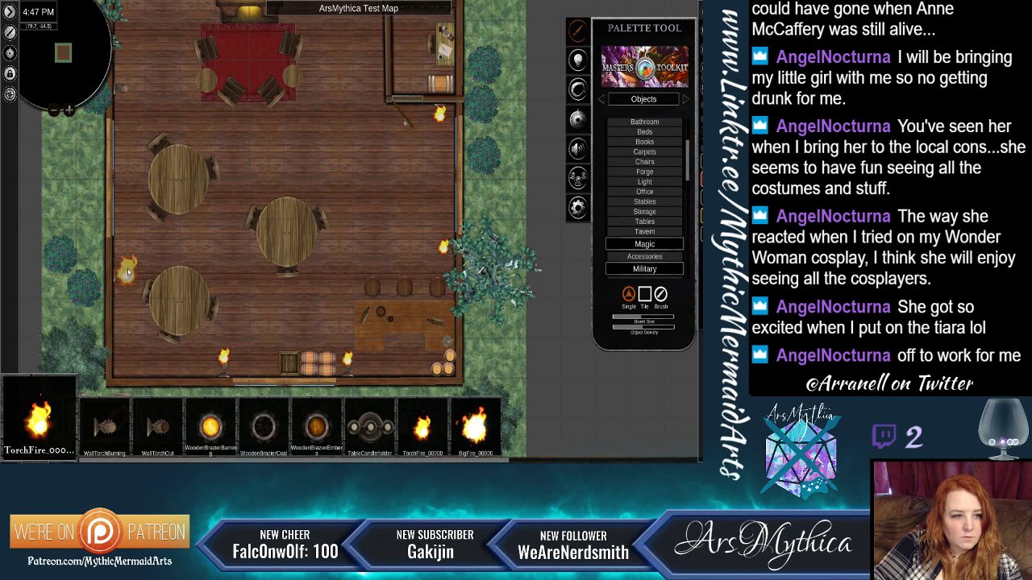
Place TorchFire flames on both torches along the tavern's left wall and shrink each flame to fit its torch.
{"action": "left_click", "coordinate": [125, 80]}
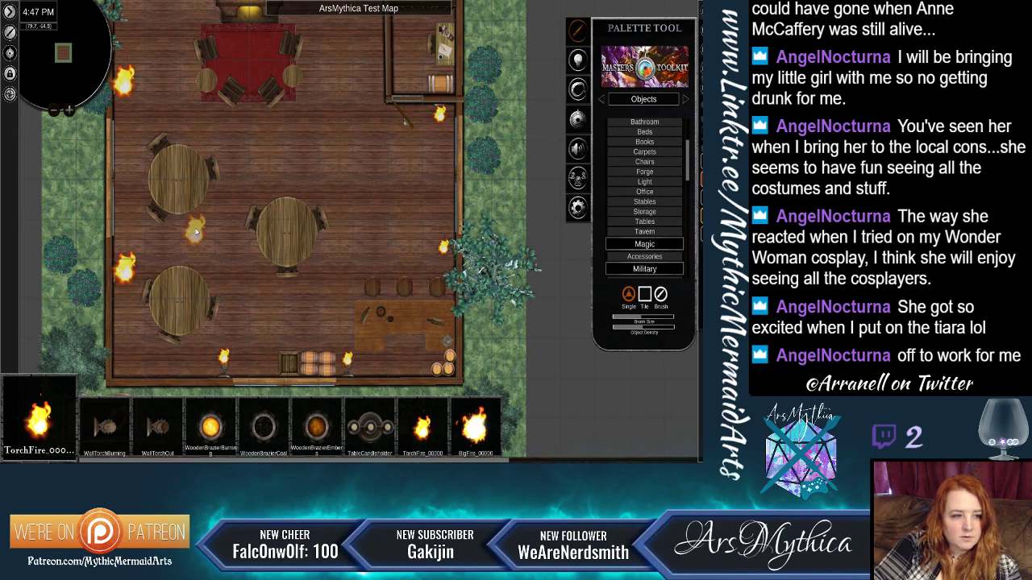
{"action": "right_click", "coordinate": [125, 272]}
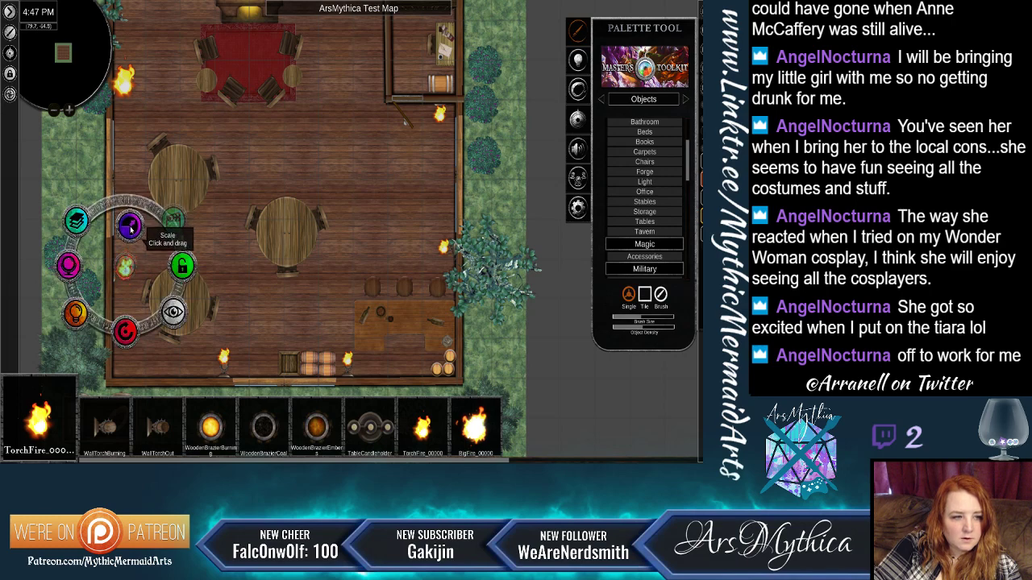
{"action": "left_click_drag", "start_coordinate": [127, 236], "coordinate": [129, 236]}
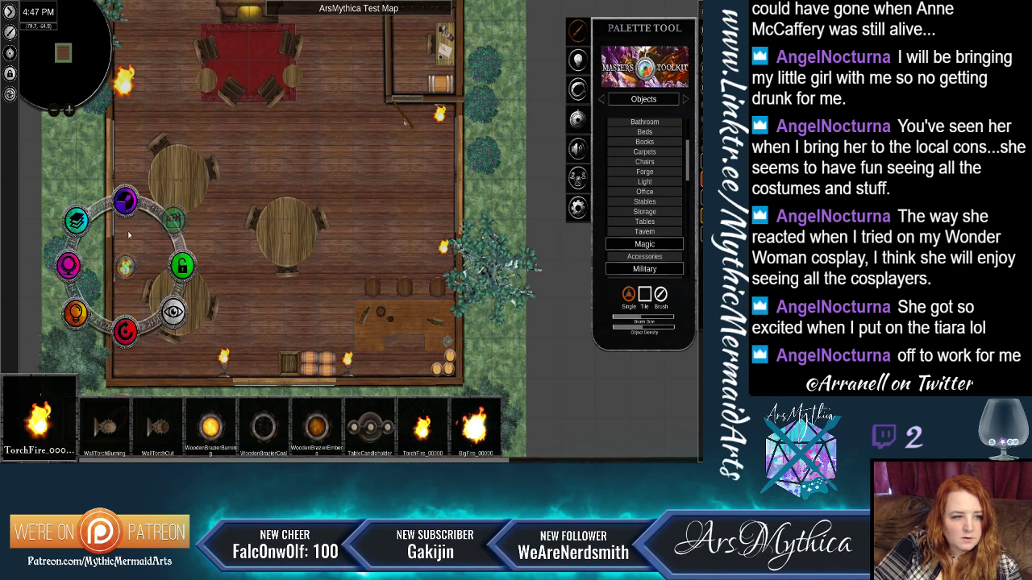
{"action": "right_click", "coordinate": [129, 89]}
{"action": "left_click_drag", "start_coordinate": [129, 37], "coordinate": [127, 88]}
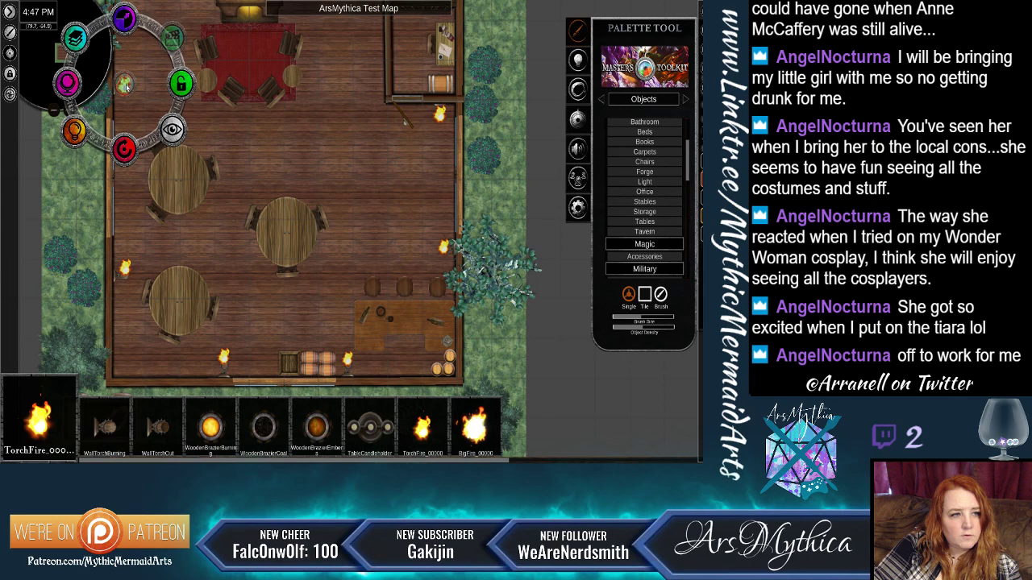
{"action": "left_click", "coordinate": [123, 269]}
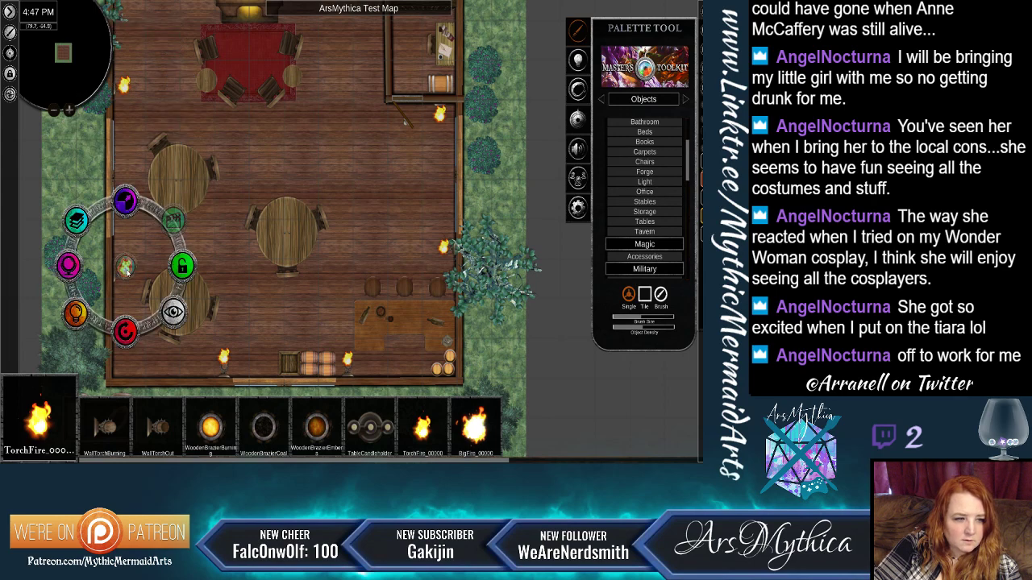
{"action": "left_click", "coordinate": [222, 227]}
Adjust the placement of the two wall torches on either side of the fireplace.
{"action": "left_click_drag", "start_coordinate": [371, 128], "coordinate": [393, 282]}
{"action": "left_click", "coordinate": [188, 143]}
{"action": "left_click_drag", "start_coordinate": [190, 212], "coordinate": [126, 147]}
{"action": "left_click_drag", "start_coordinate": [192, 147], "coordinate": [191, 148]}
{"action": "left_click", "coordinate": [363, 142]}
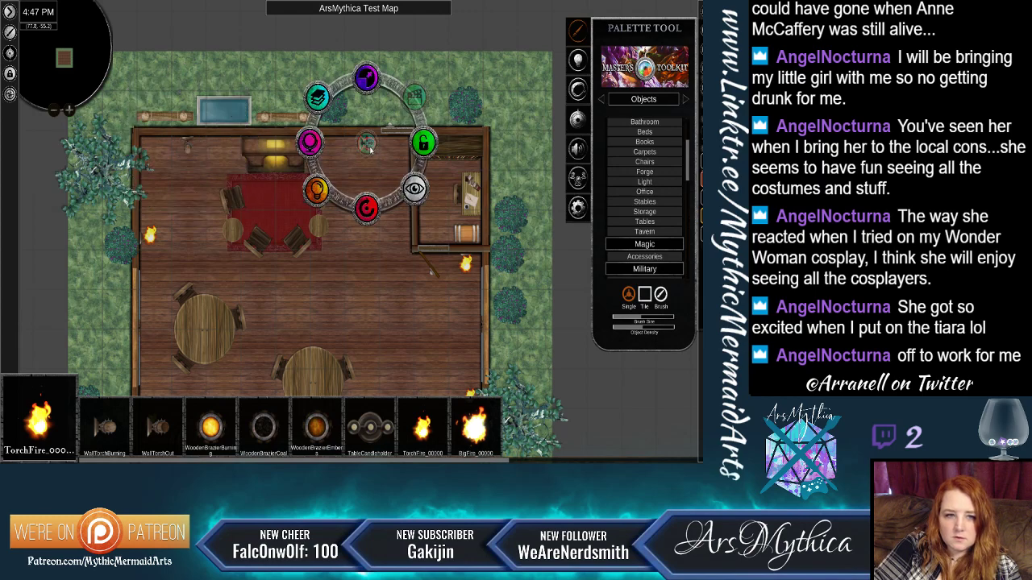
{"action": "left_click_drag", "start_coordinate": [300, 162], "coordinate": [298, 153]}
{"action": "left_click_drag", "start_coordinate": [367, 145], "coordinate": [367, 147]}
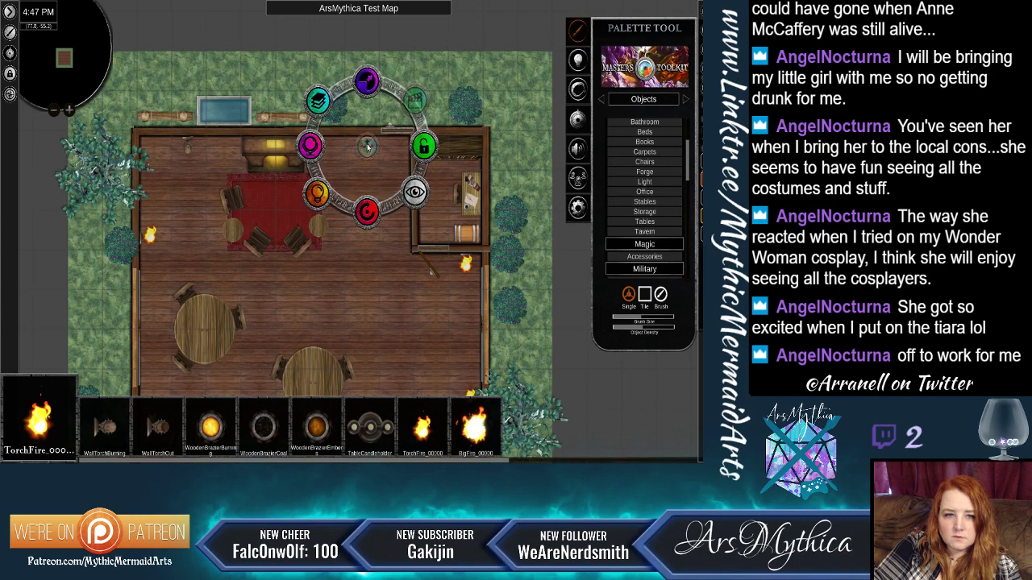
{"action": "left_click", "coordinate": [368, 266]}
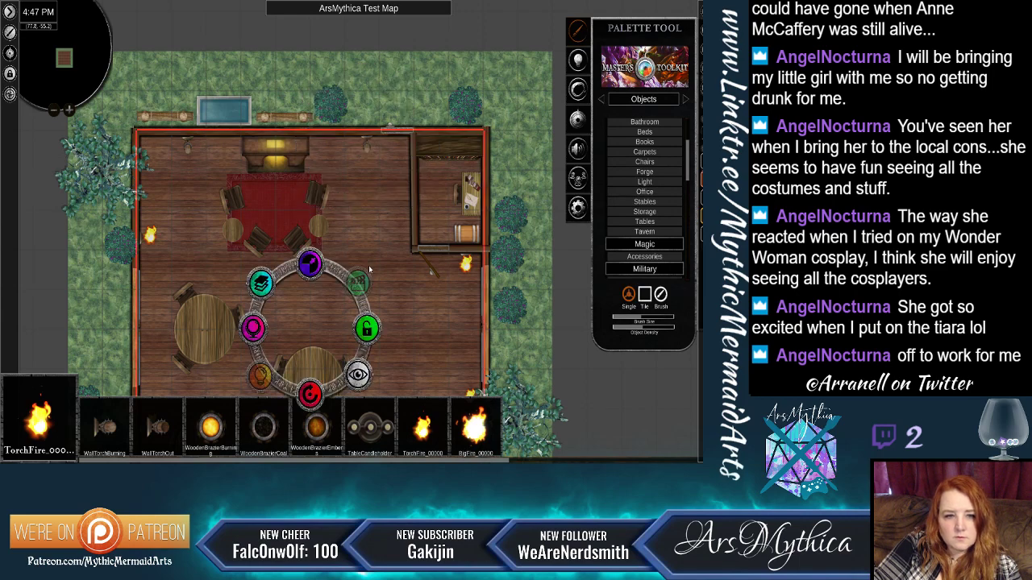
Add TorchFire flames to the torches on both sides of the fireplace, shrinking each flame and aligning it with its torch.
{"action": "left_click", "coordinate": [427, 429]}
{"action": "left_click", "coordinate": [360, 149]}
{"action": "left_click", "coordinate": [194, 140]}
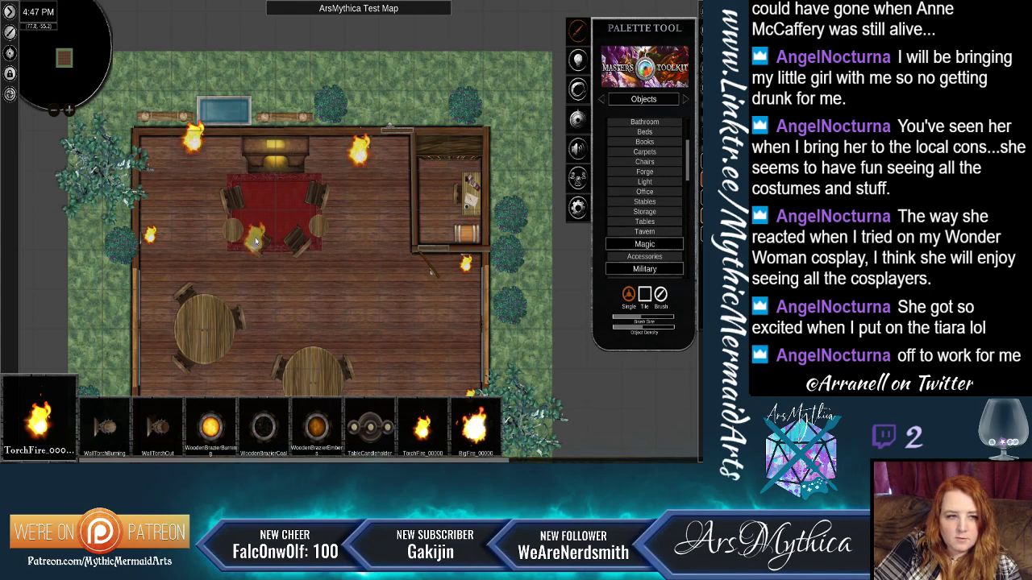
{"action": "left_click", "coordinate": [189, 144]}
{"action": "left_click_drag", "start_coordinate": [197, 94], "coordinate": [189, 149]}
{"action": "left_click", "coordinate": [359, 157]}
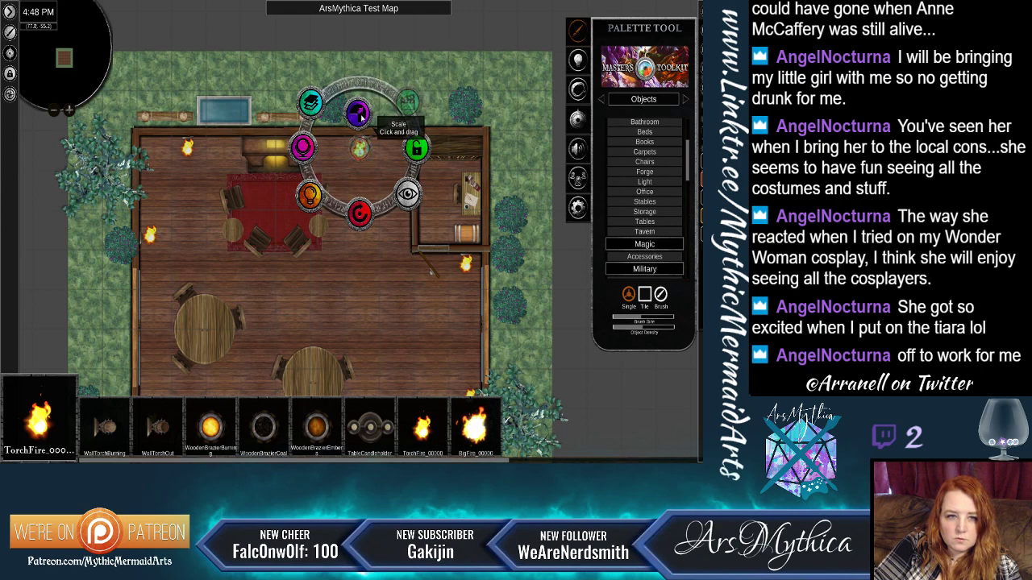
{"action": "mouse_move", "coordinate": [360, 152]}
{"action": "left_mouse_down"}
{"action": "mouse_move", "coordinate": [371, 165]}
{"action": "mouse_move", "coordinate": [369, 149]}
{"action": "left_mouse_up"}
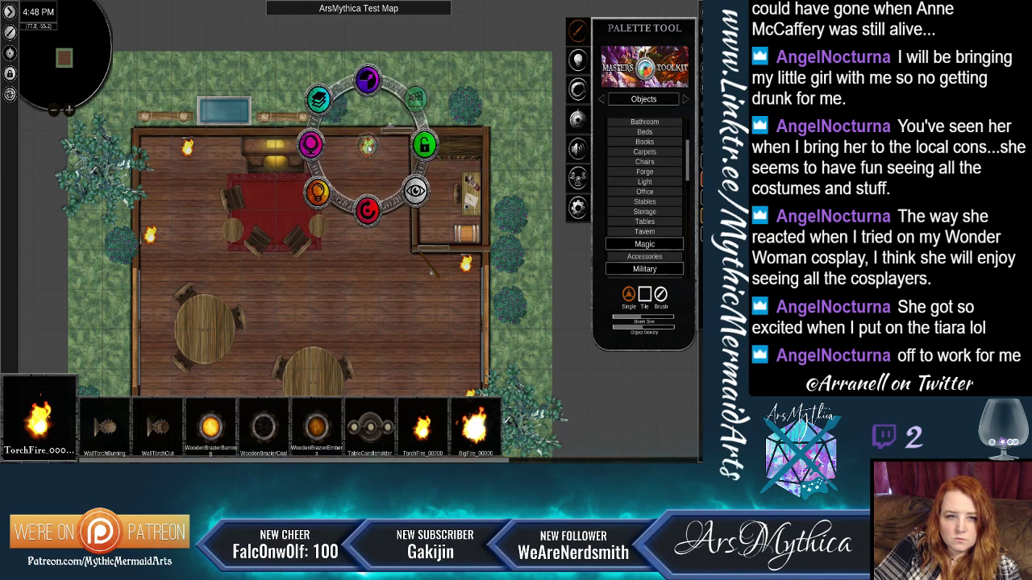
{"action": "left_click", "coordinate": [382, 247]}
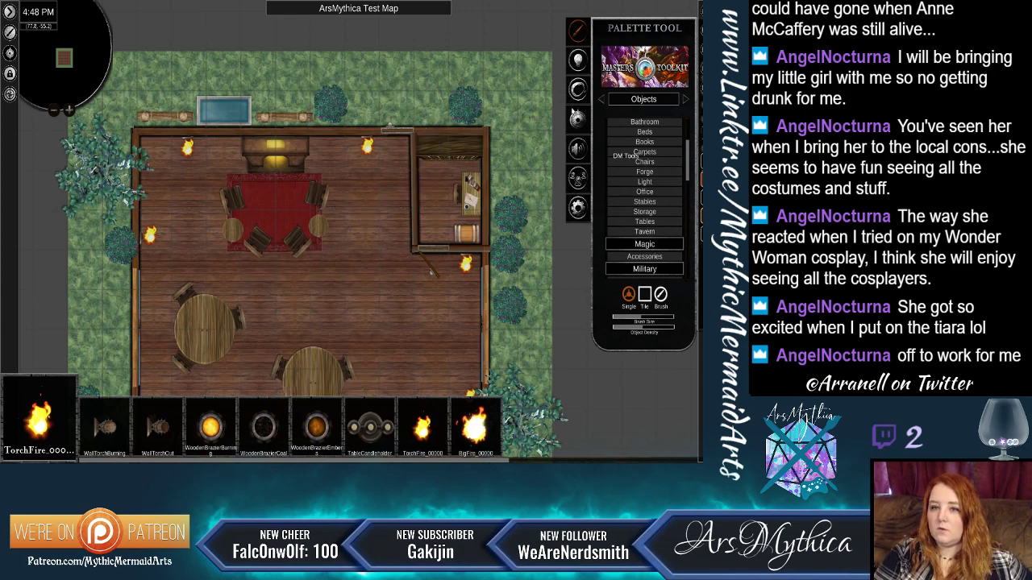
Try Fog of War together with Dynamic Fog on the tavern map, and switch both off again.
{"action": "left_click", "coordinate": [577, 59]}
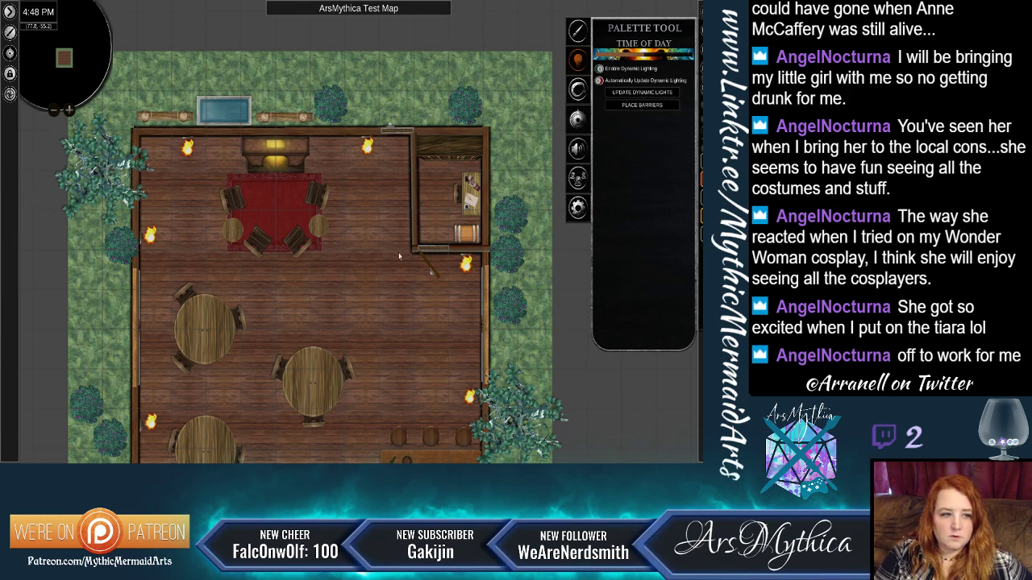
{"action": "scroll", "coordinate": [412, 283], "scroll_direction": "down", "scroll_amount": 2}
{"action": "left_click_drag", "start_coordinate": [537, 346], "coordinate": [534, 248]}
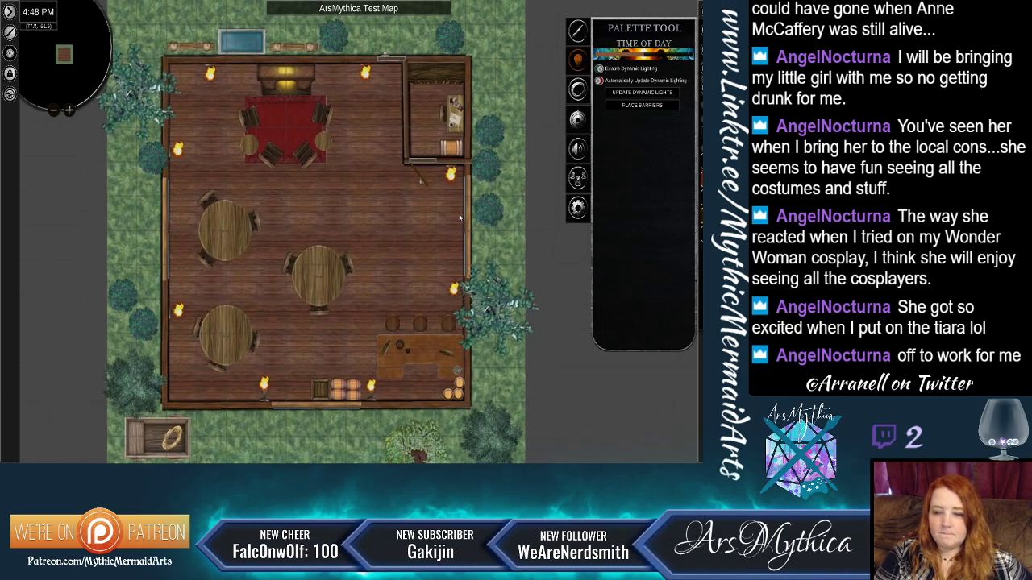
{"action": "left_click", "coordinate": [581, 124]}
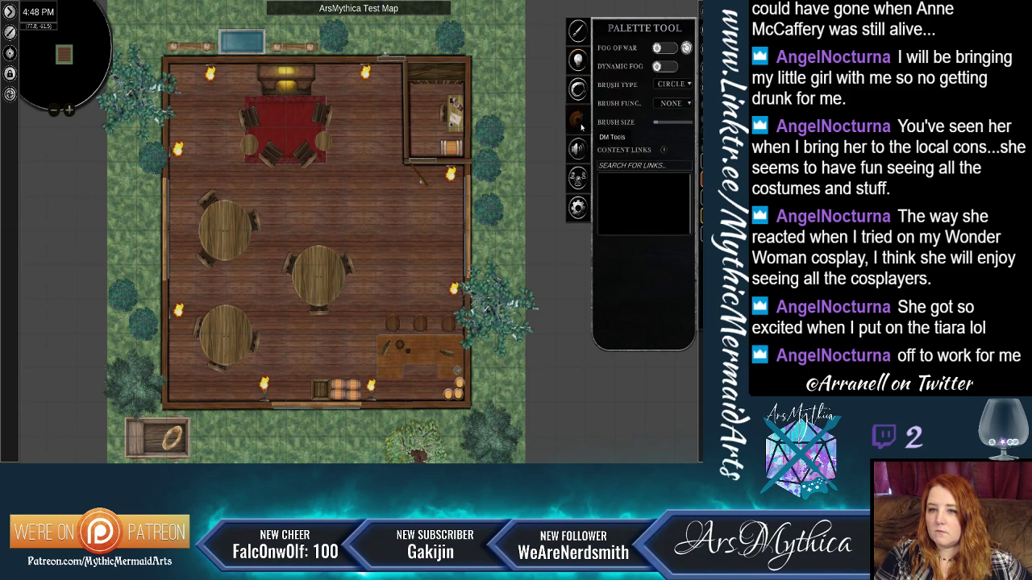
{"action": "left_click", "coordinate": [659, 49]}
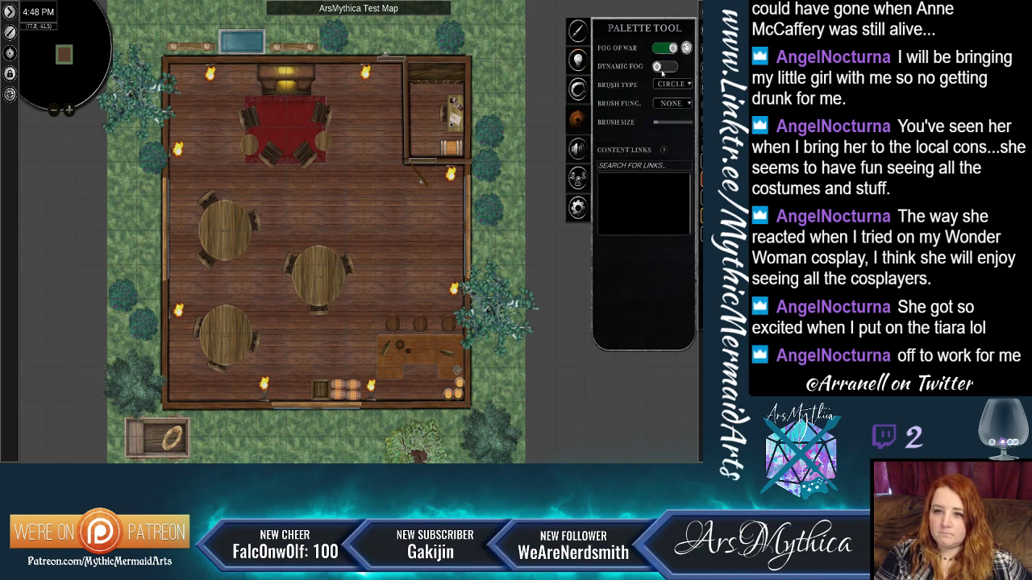
{"action": "left_click", "coordinate": [661, 68]}
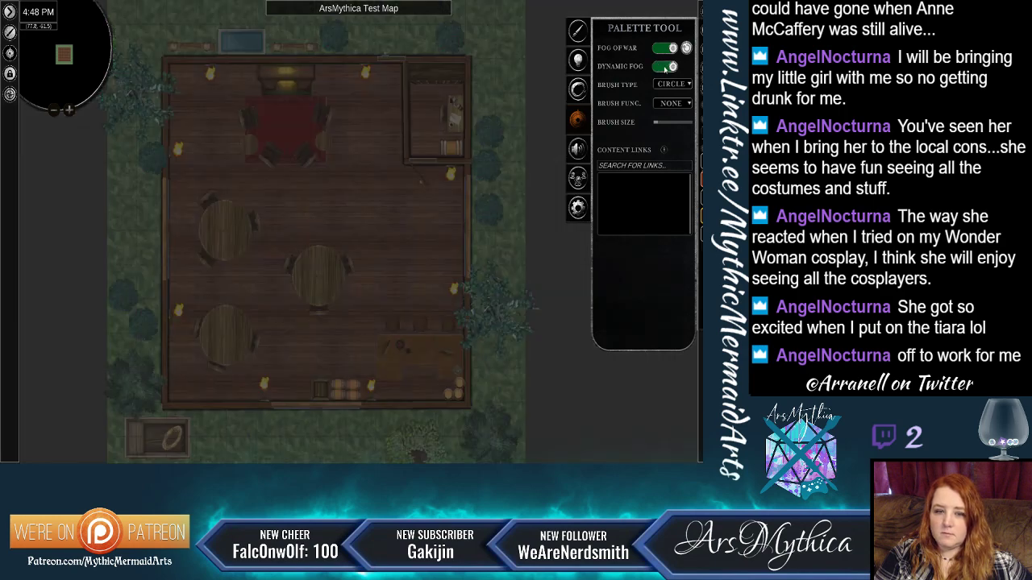
{"action": "left_click", "coordinate": [673, 49]}
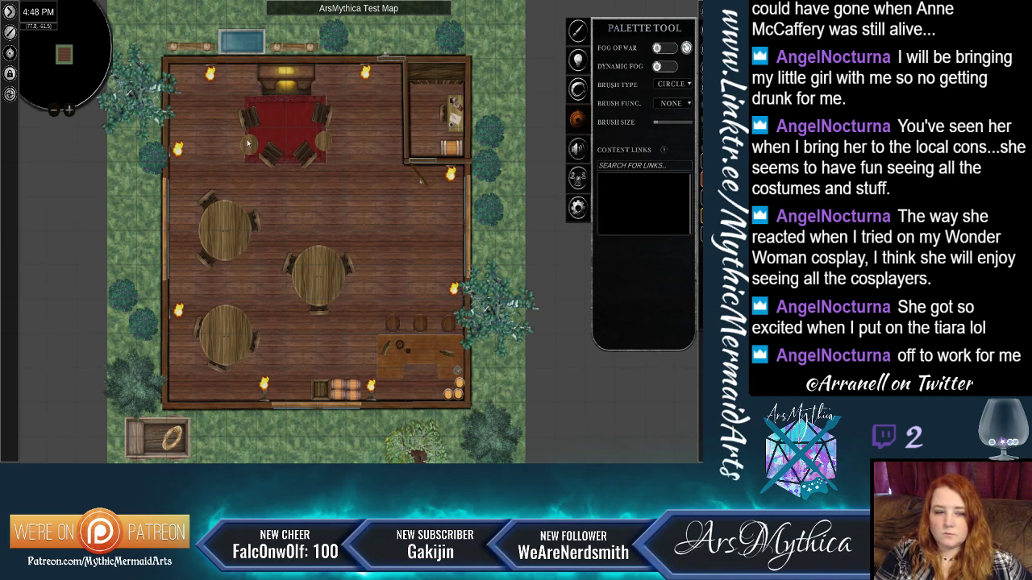
Turn on the object light for the torch flames on both sides of the fireplace.
{"action": "right_click", "coordinate": [365, 73]}
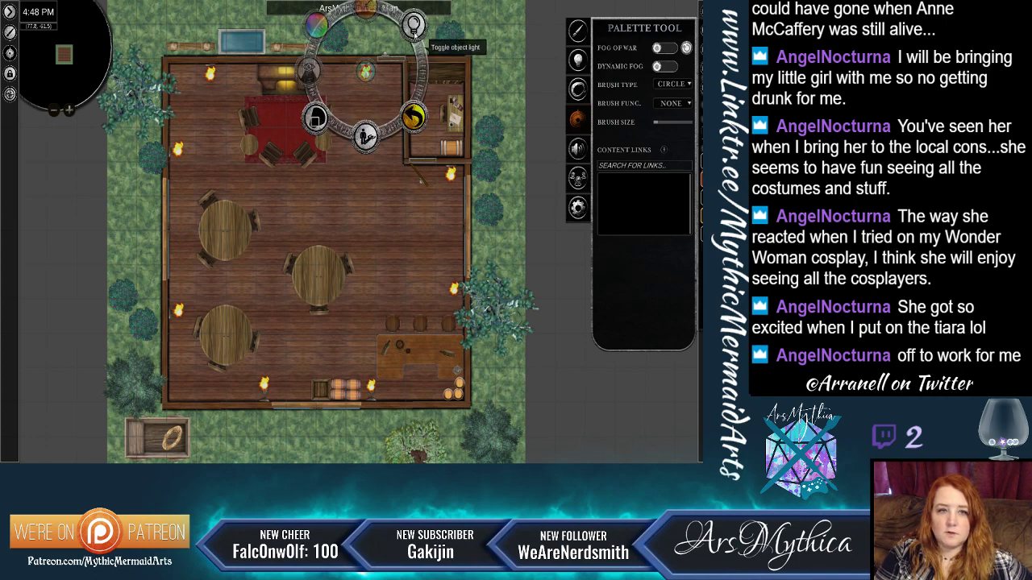
{"action": "left_click", "coordinate": [415, 25]}
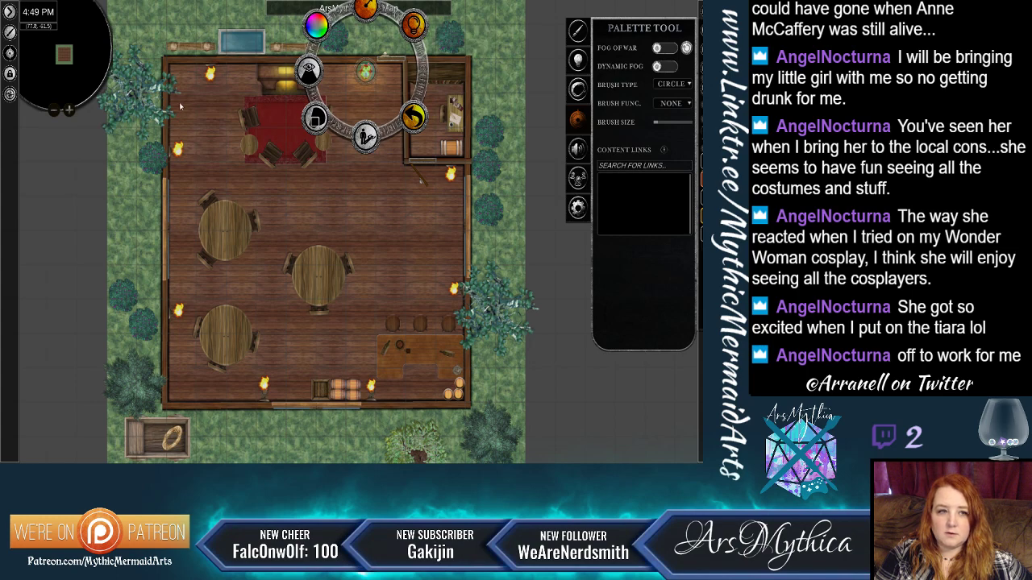
{"action": "right_click", "coordinate": [210, 73]}
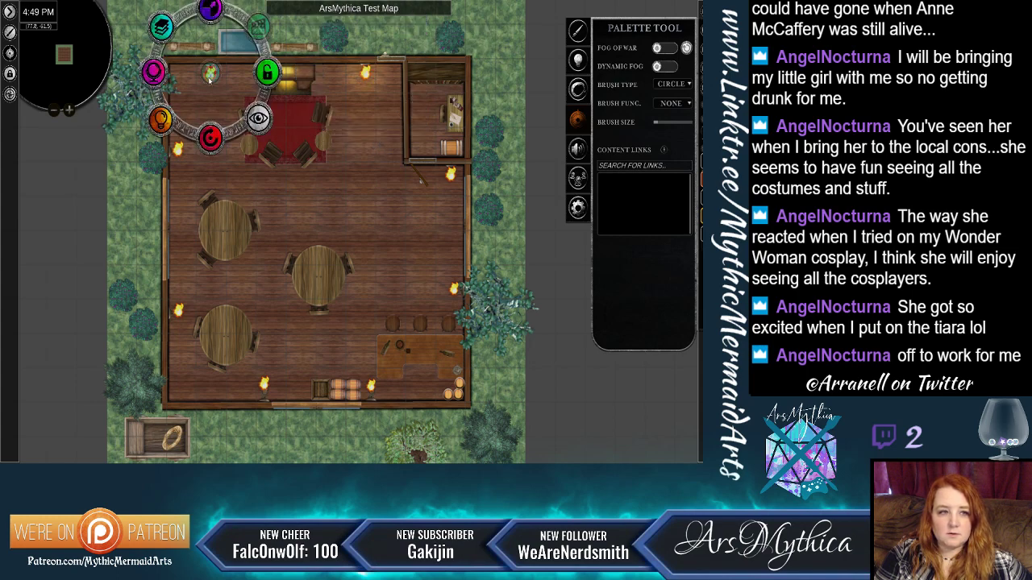
{"action": "left_click", "coordinate": [166, 123]}
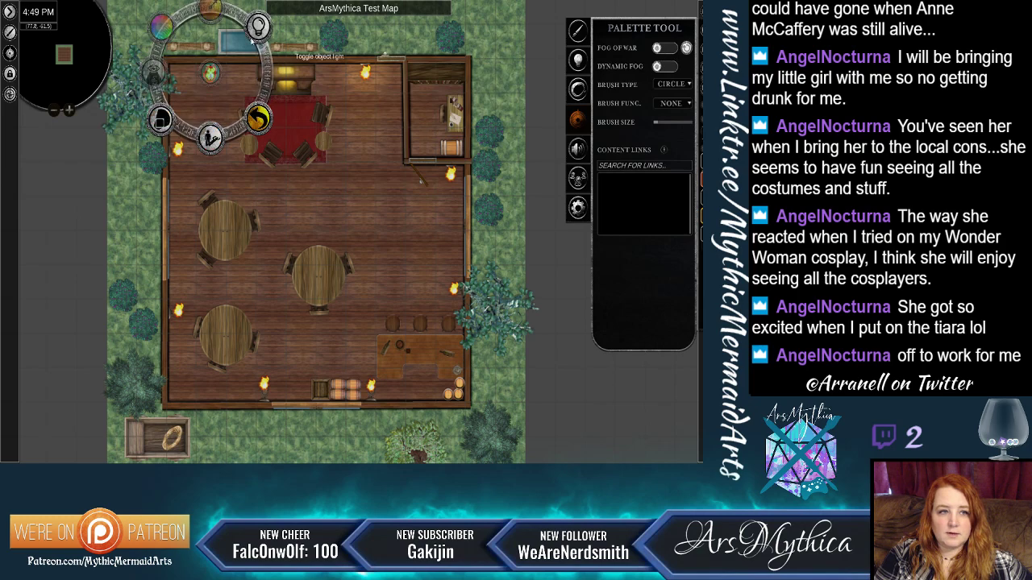
Turn on the object light for the two torch flames on the tavern's left wall.
{"action": "right_click", "coordinate": [179, 149]}
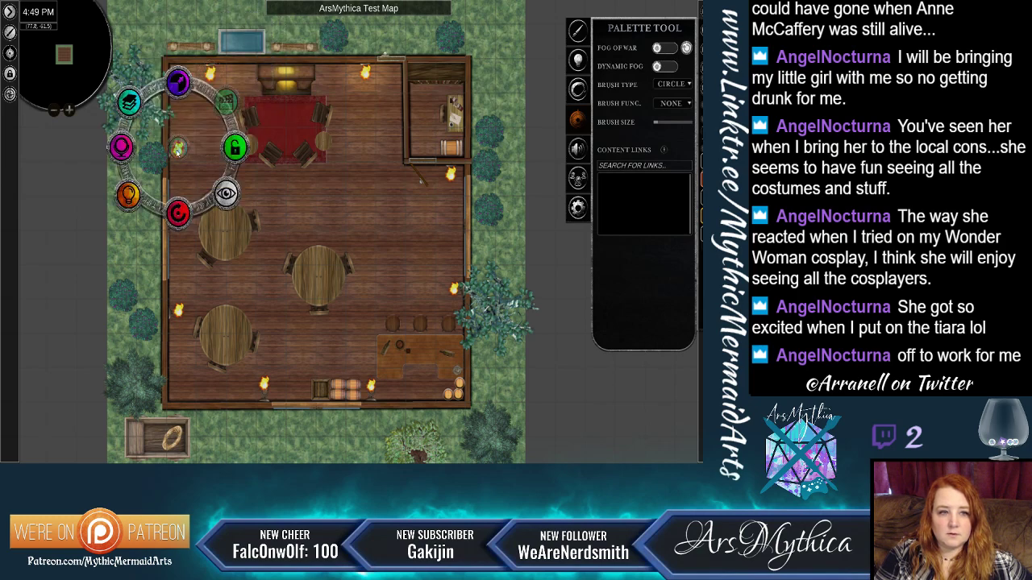
{"action": "left_click", "coordinate": [128, 198]}
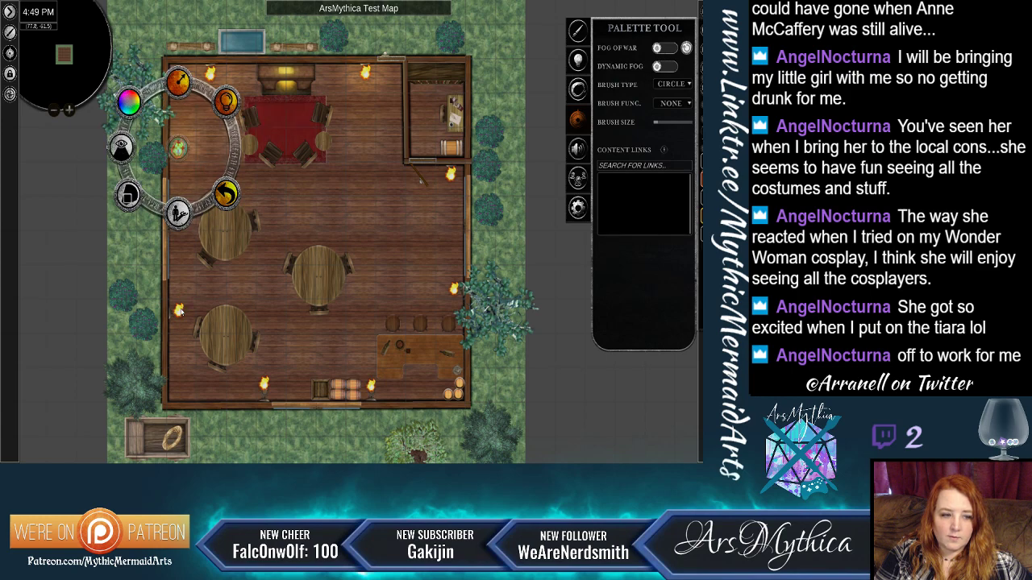
{"action": "right_click", "coordinate": [178, 306]}
{"action": "left_click", "coordinate": [129, 357]}
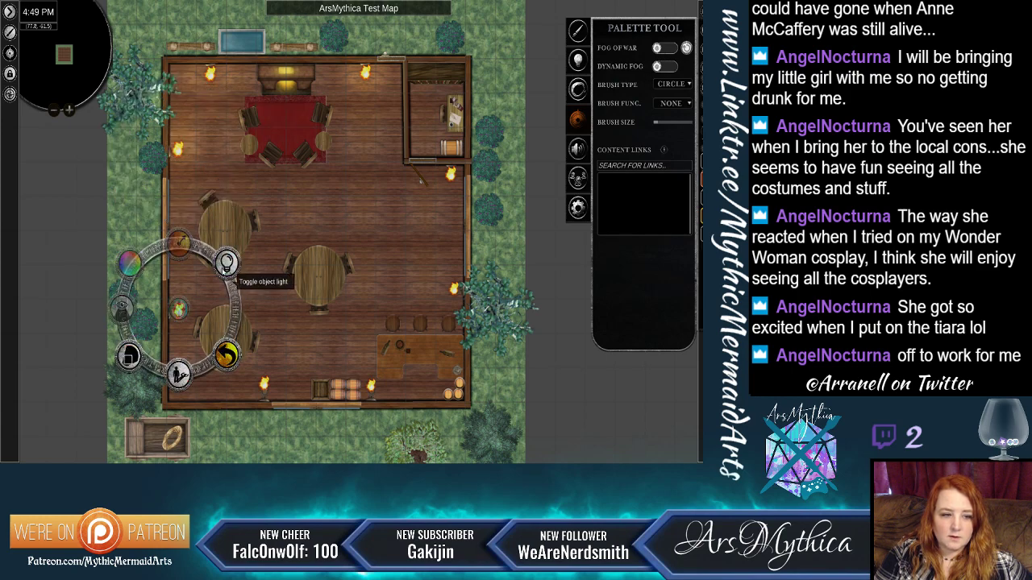
{"action": "left_click", "coordinate": [228, 265]}
Turn on the object light for the two torch flames along the tavern's lower wall, beside the crate and barrels.
{"action": "right_click", "coordinate": [264, 383]}
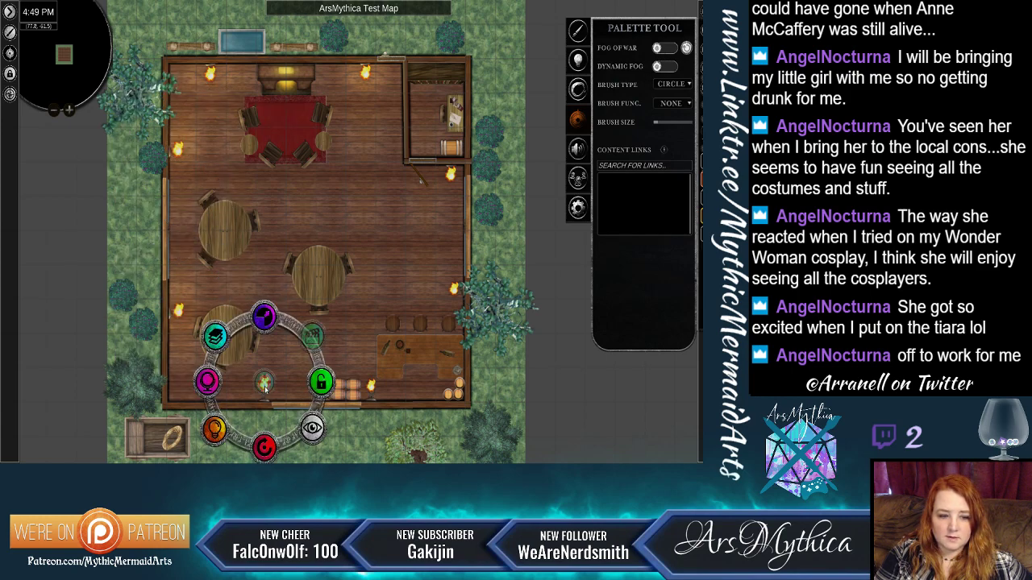
{"action": "left_click", "coordinate": [214, 429]}
{"action": "left_click", "coordinate": [304, 342]}
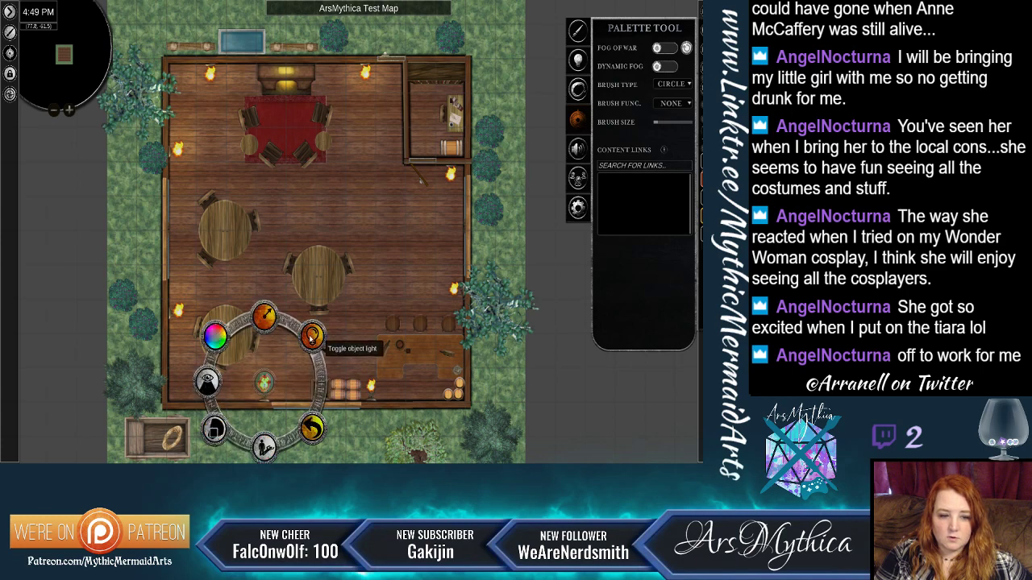
{"action": "right_click", "coordinate": [371, 386]}
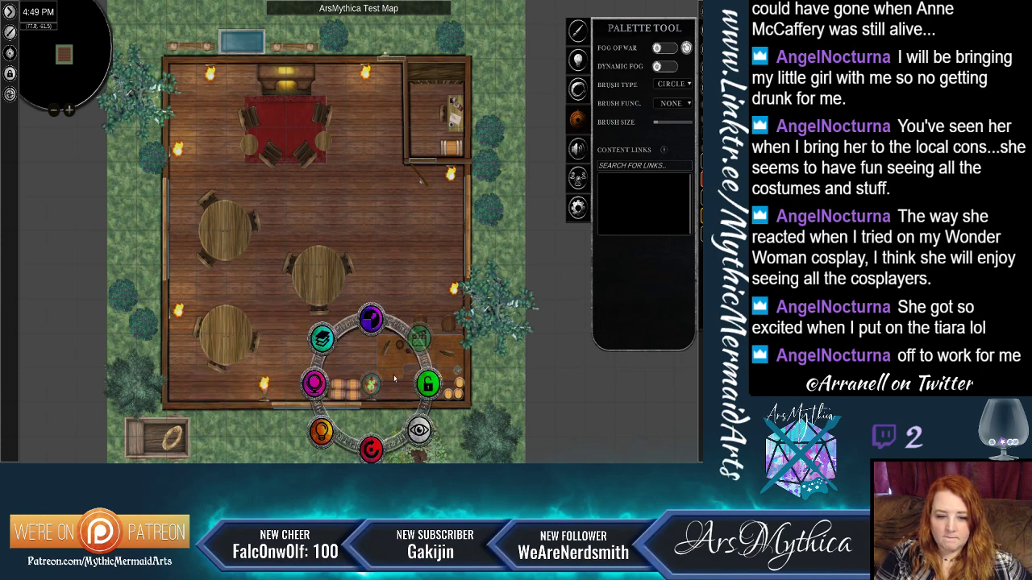
{"action": "left_click", "coordinate": [321, 432]}
{"action": "left_click", "coordinate": [418, 340]}
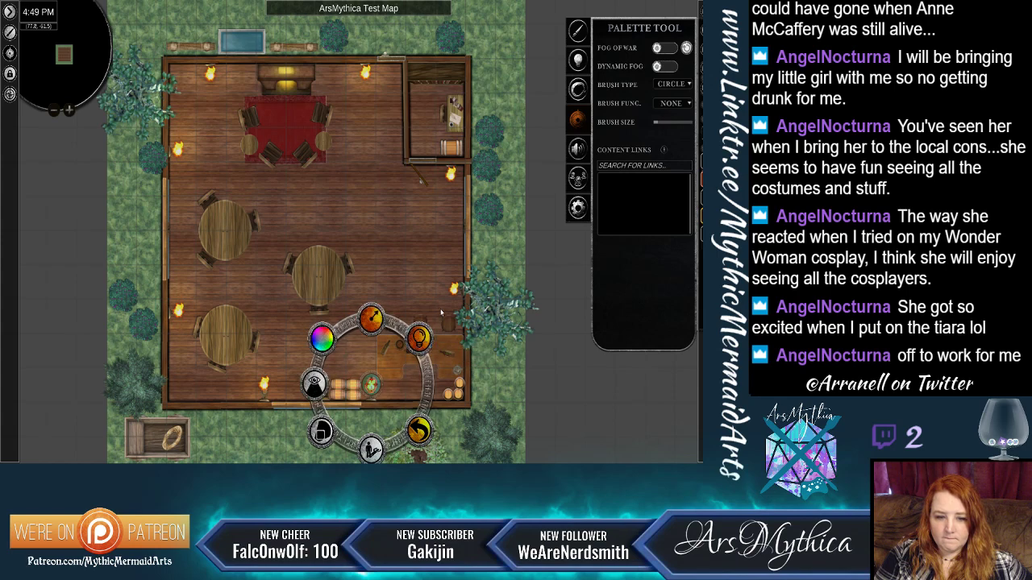
Turn on the object light for the two torch flames on the tavern's right wall.
{"action": "right_click", "coordinate": [454, 288]}
{"action": "left_click", "coordinate": [403, 334]}
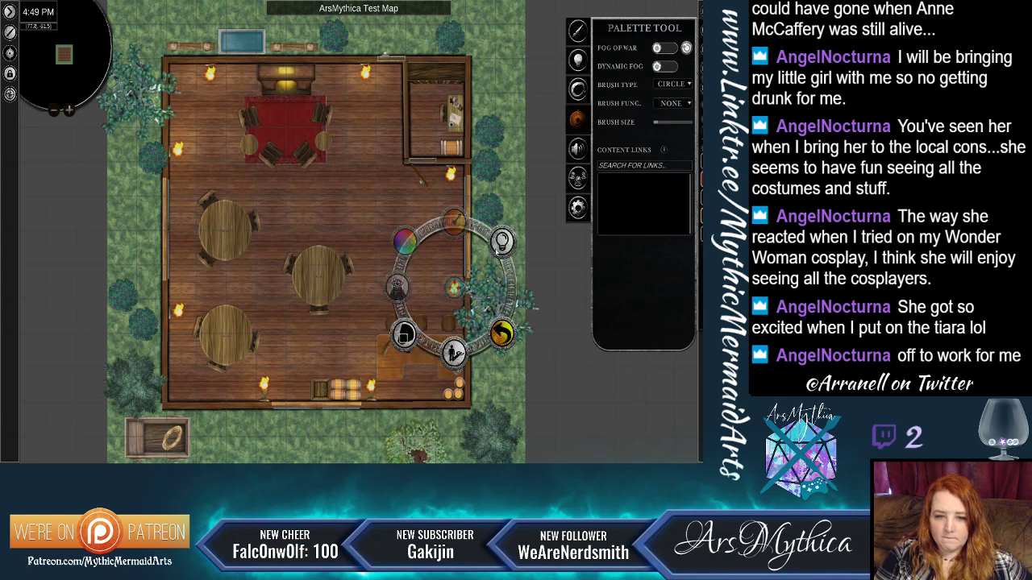
{"action": "left_click", "coordinate": [501, 242]}
{"action": "right_click", "coordinate": [452, 176]}
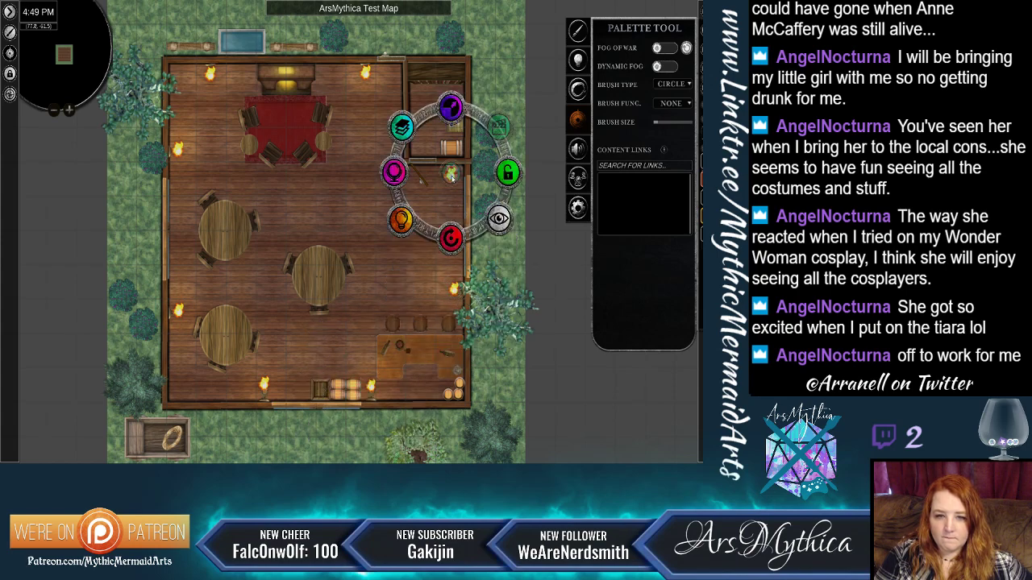
{"action": "left_click", "coordinate": [400, 219]}
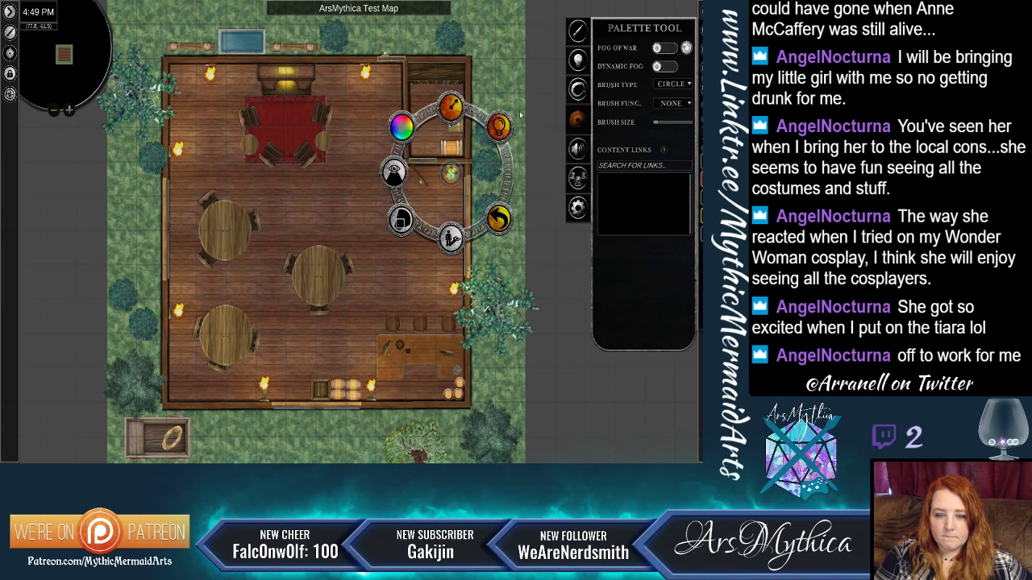
{"action": "left_click", "coordinate": [498, 128]}
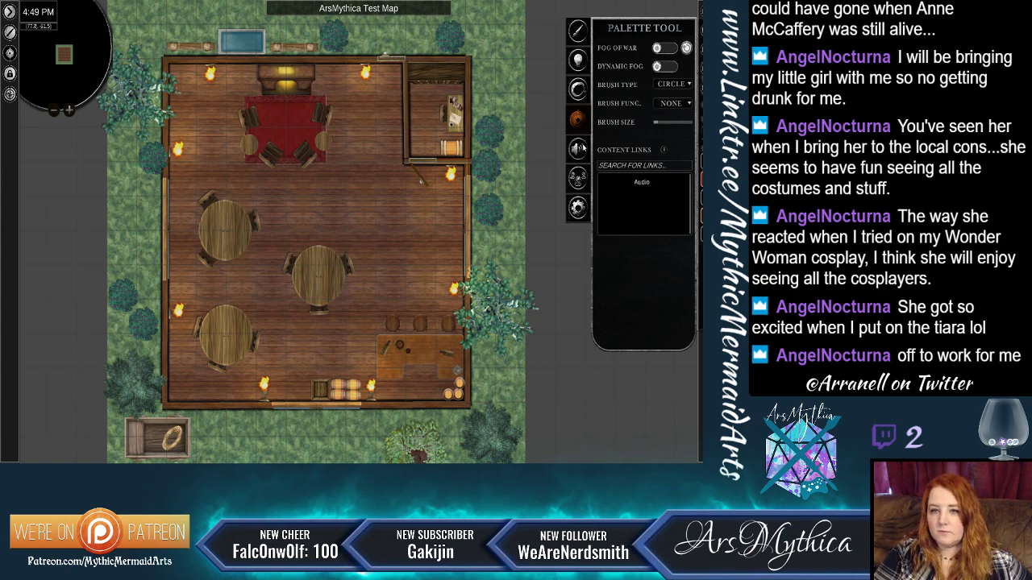
Choose Torch Fire Anim from the animated fire assets and place two small flames near the lower wall torches.
{"action": "left_click", "coordinate": [577, 31]}
{"action": "left_click", "coordinate": [645, 99]}
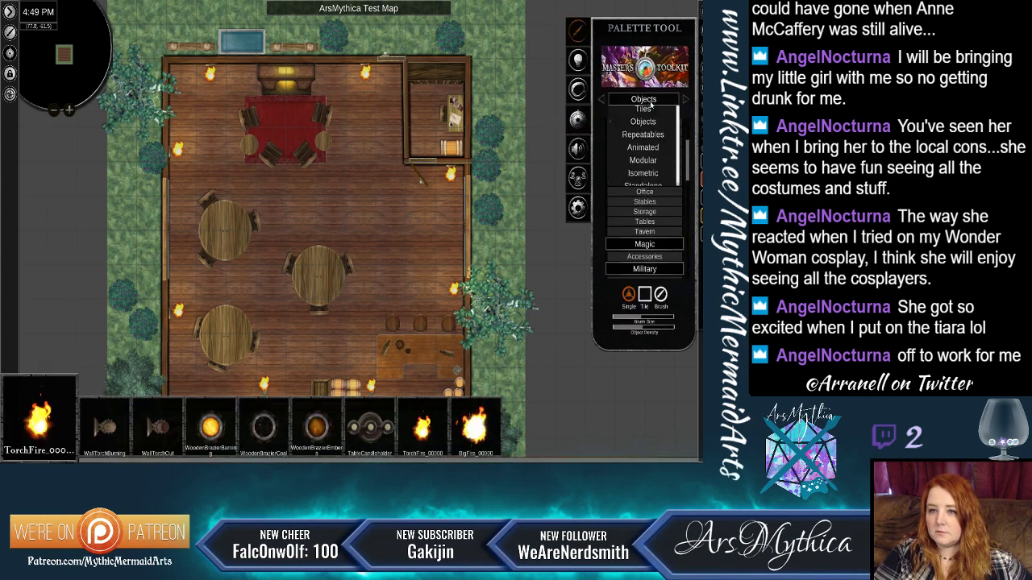
{"action": "left_click", "coordinate": [649, 150]}
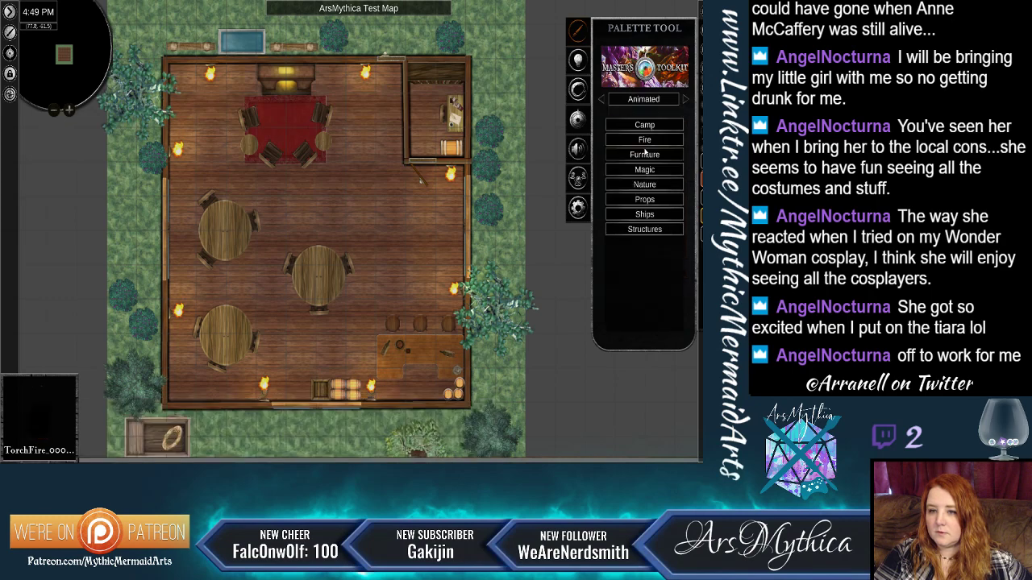
{"action": "left_click", "coordinate": [649, 141]}
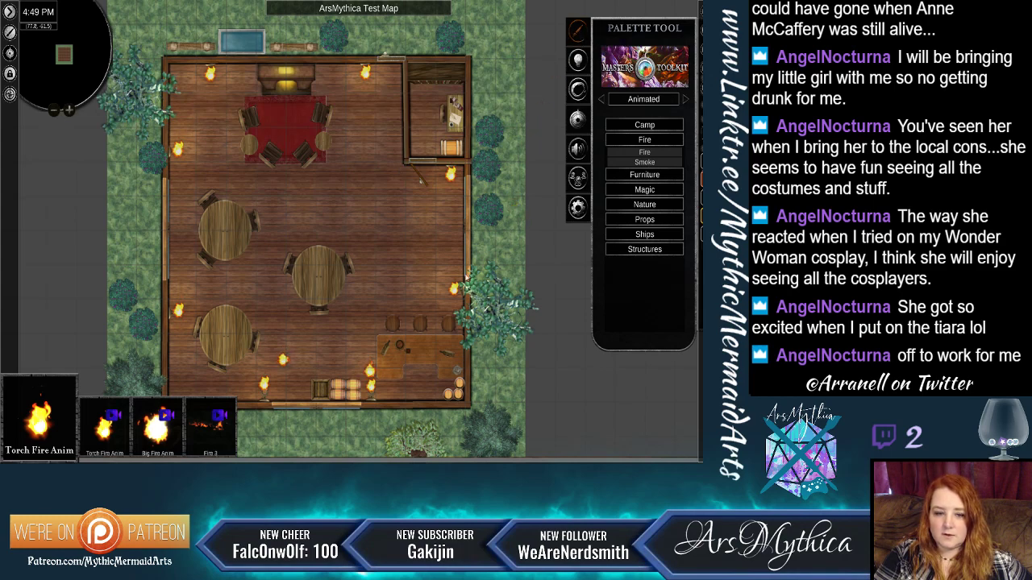
Delete the static flames on the two lower wall torches and move the animated flames onto those torches.
{"action": "right_click", "coordinate": [372, 384]}
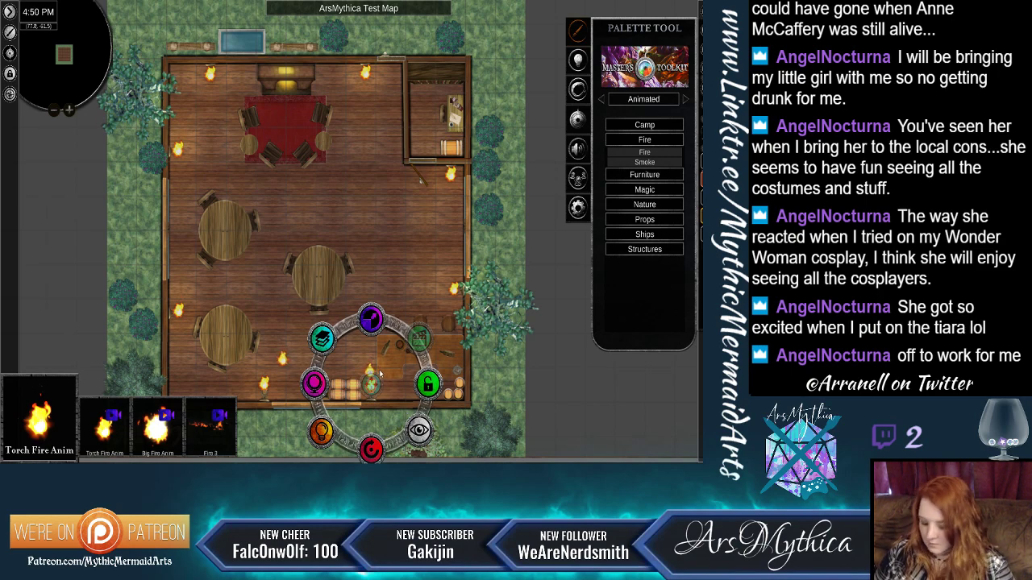
{"action": "left_click", "coordinate": [380, 374]}
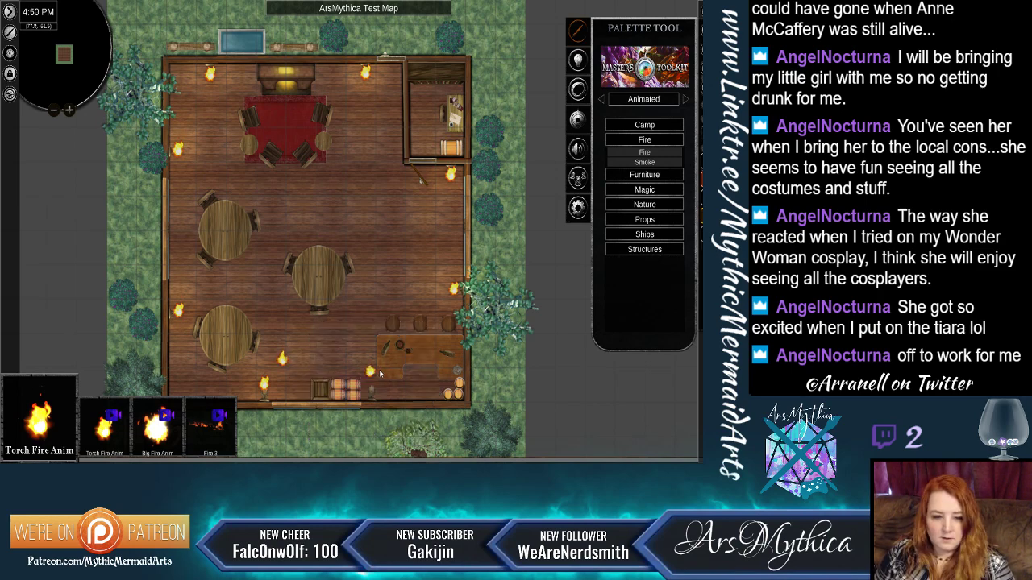
{"action": "right_click", "coordinate": [259, 387]}
{"action": "key", "text": "Delete"}
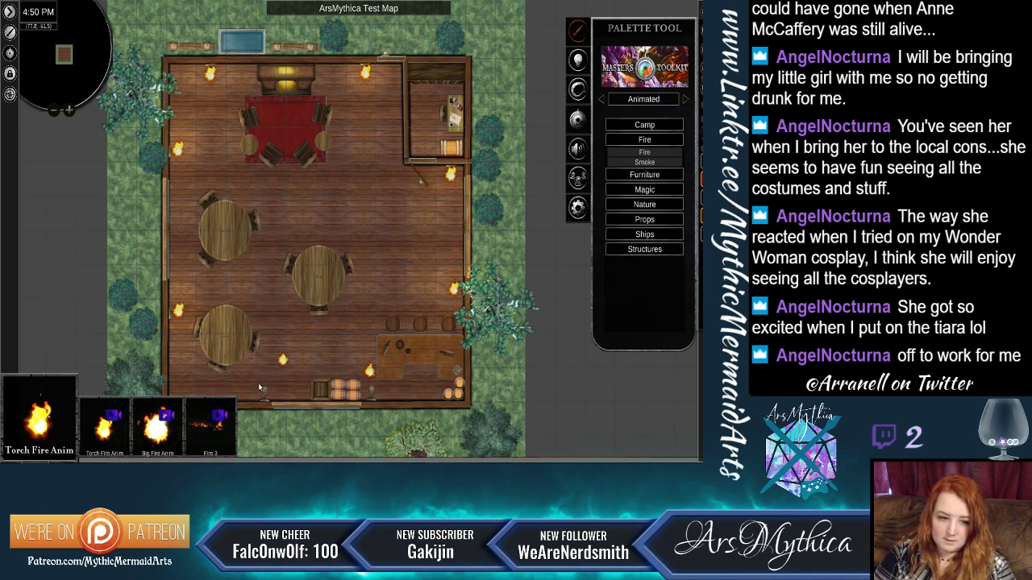
{"action": "right_click", "coordinate": [258, 383]}
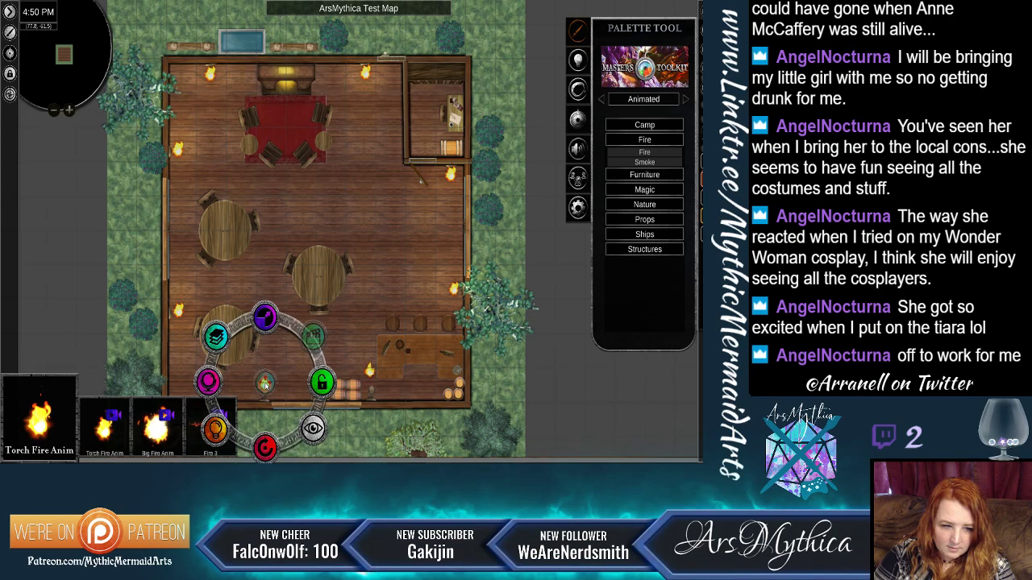
{"action": "right_click", "coordinate": [372, 380]}
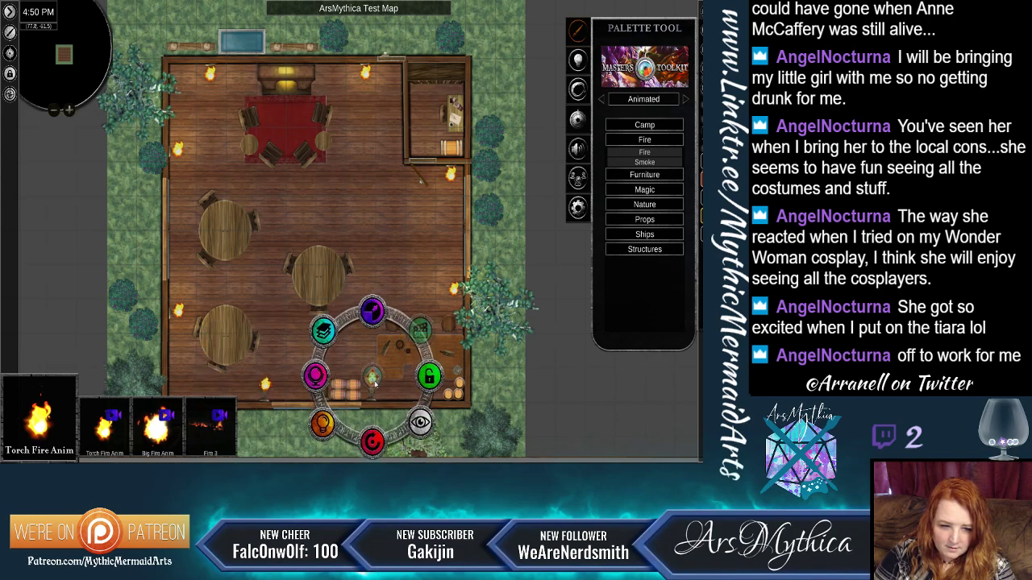
Replace the static flames on the side wall torches and the torches flanking the fireplace with small Torch Fire Anim flames.
{"action": "right_click", "coordinate": [454, 288]}
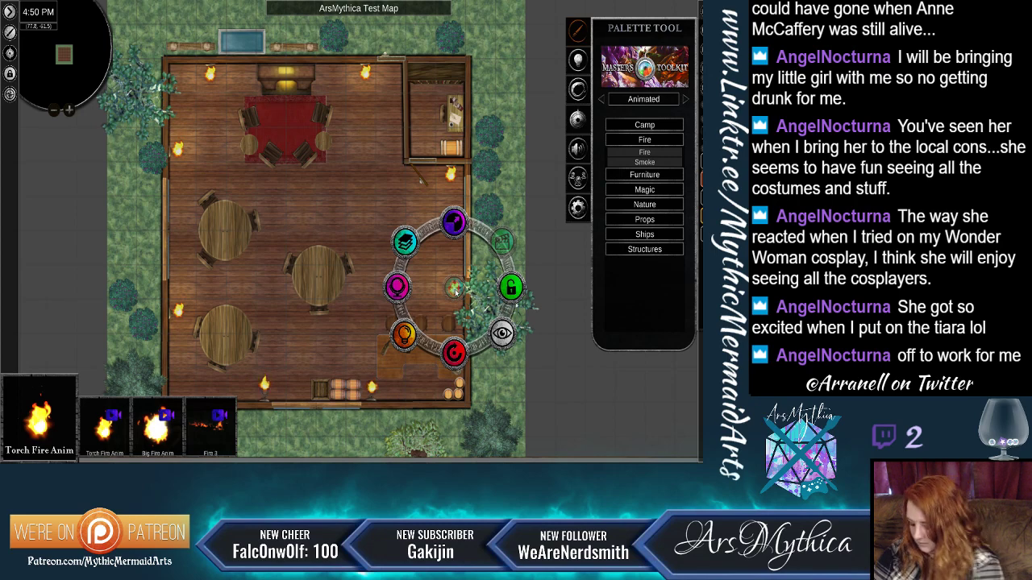
{"action": "key", "text": "Delete"}
{"action": "right_click", "coordinate": [451, 174]}
{"action": "key", "text": "Delete"}
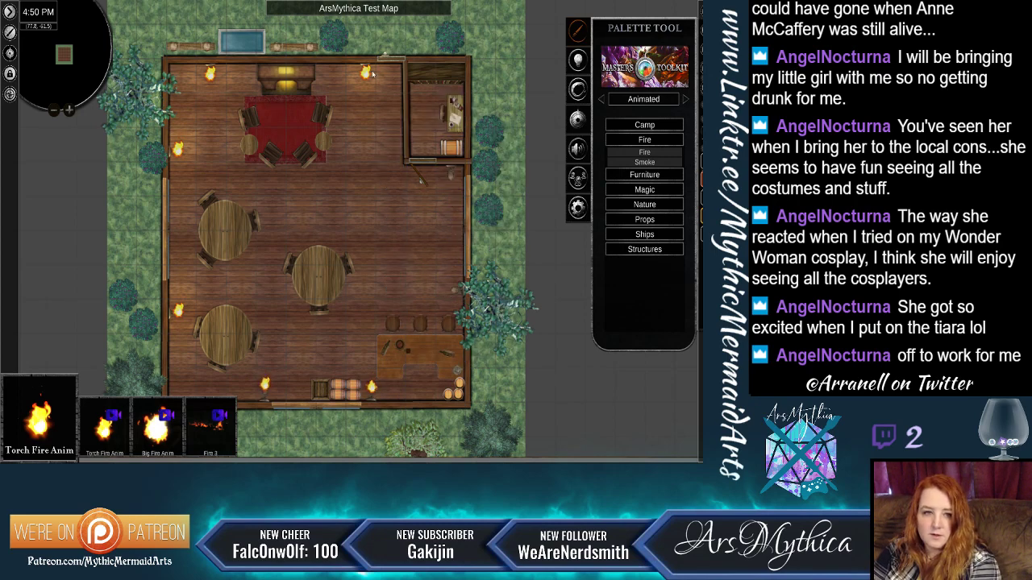
{"action": "right_click", "coordinate": [367, 77]}
{"action": "key", "text": "Delete"}
{"action": "right_click", "coordinate": [209, 74]}
{"action": "key", "text": "Delete"}
{"action": "right_click", "coordinate": [178, 149]}
{"action": "key", "text": "Delete"}
{"action": "right_click", "coordinate": [179, 310]}
{"action": "key", "text": "Delete"}
{"action": "left_click", "coordinate": [653, 158]}
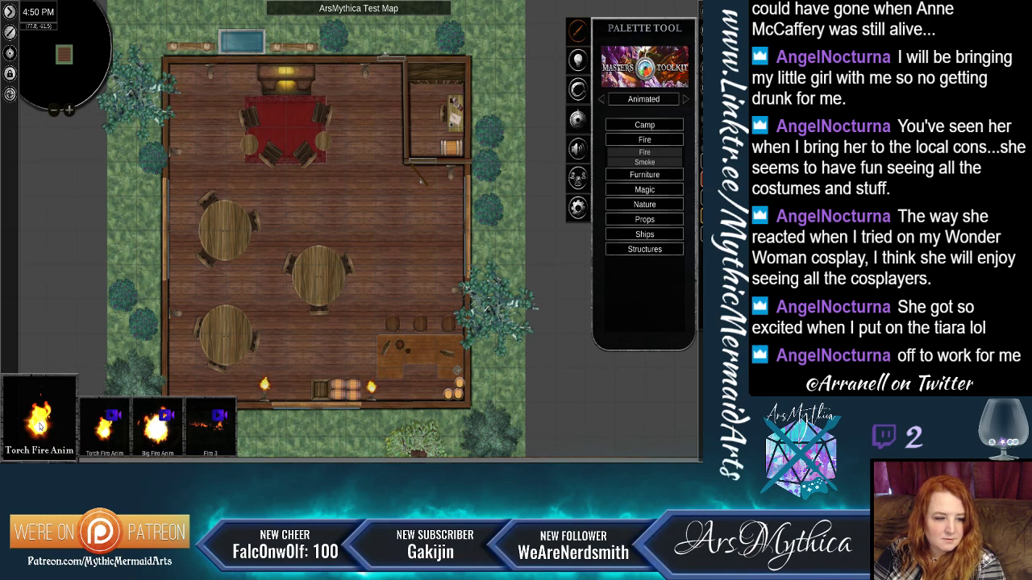
{"action": "left_click", "coordinate": [180, 314]}
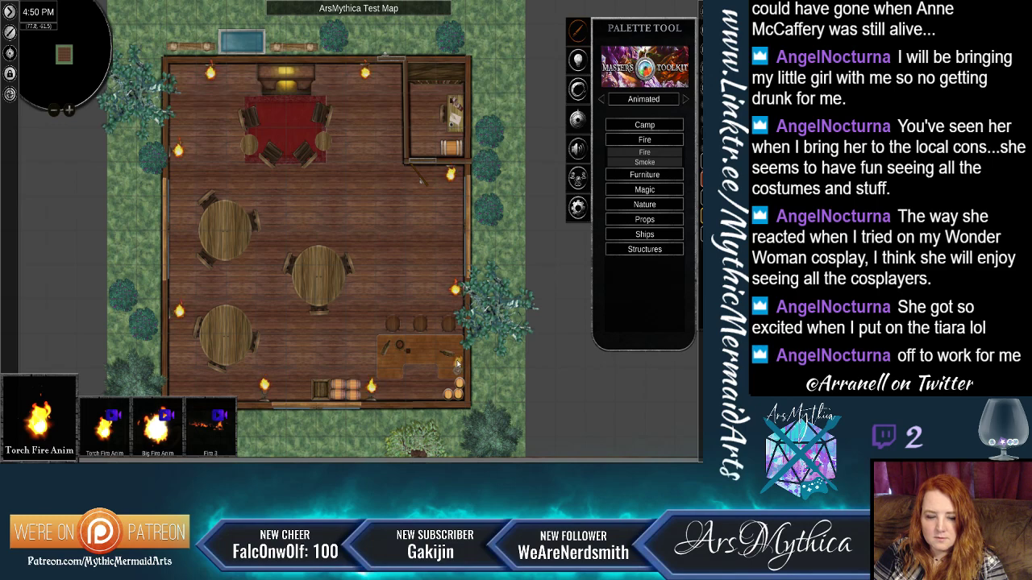
Turn on the object light for the animated flames on the right wall and on both sides of the fireplace.
{"action": "right_click", "coordinate": [456, 290]}
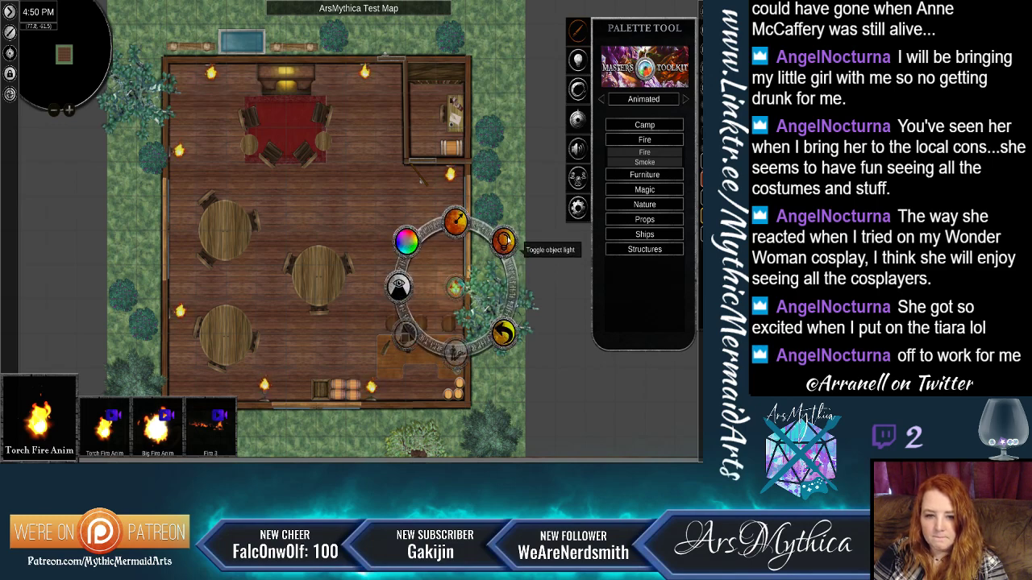
{"action": "right_click", "coordinate": [452, 175]}
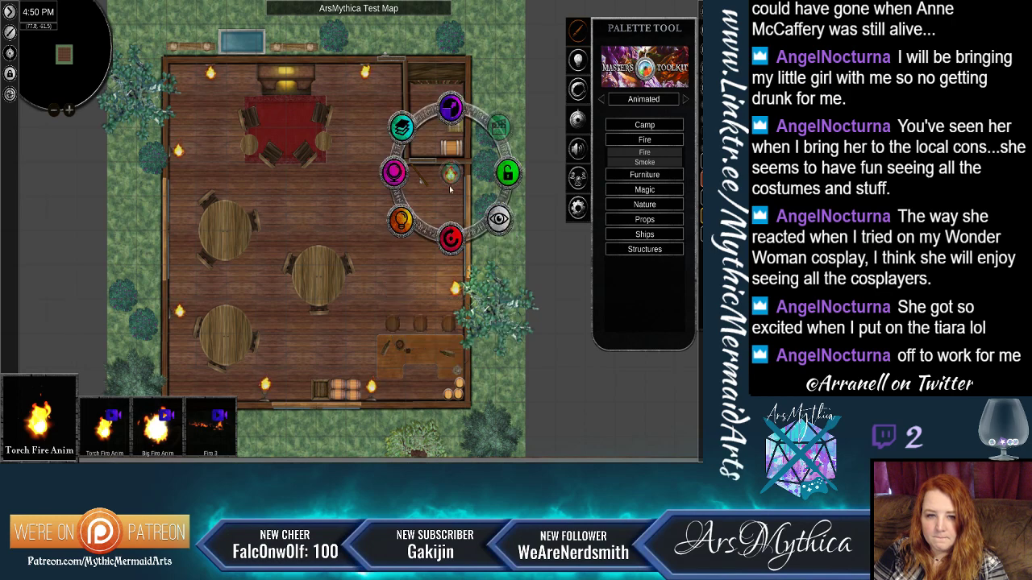
{"action": "left_click", "coordinate": [403, 221]}
{"action": "left_click", "coordinate": [498, 128]}
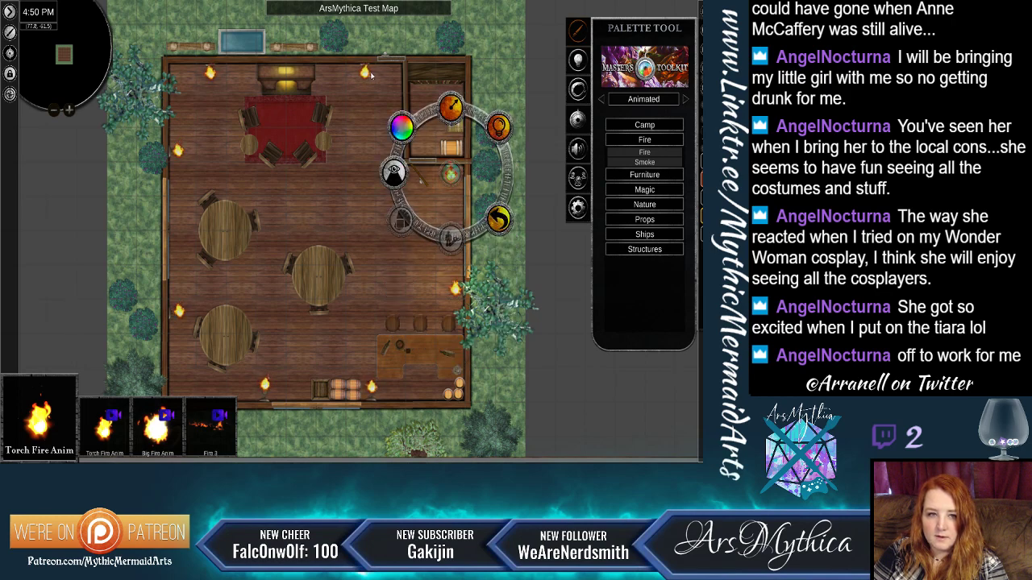
{"action": "right_click", "coordinate": [364, 71]}
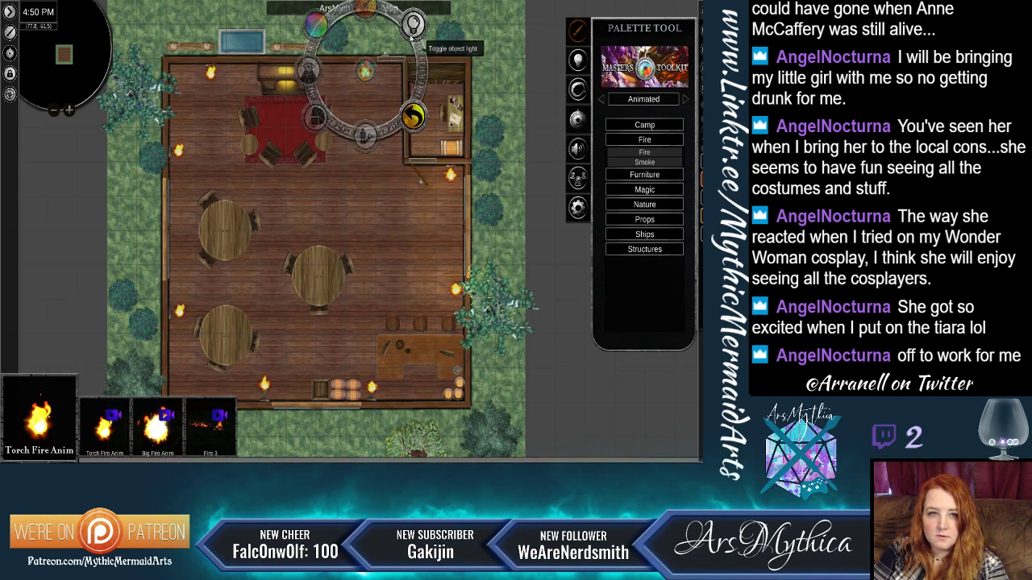
{"action": "right_click", "coordinate": [213, 75]}
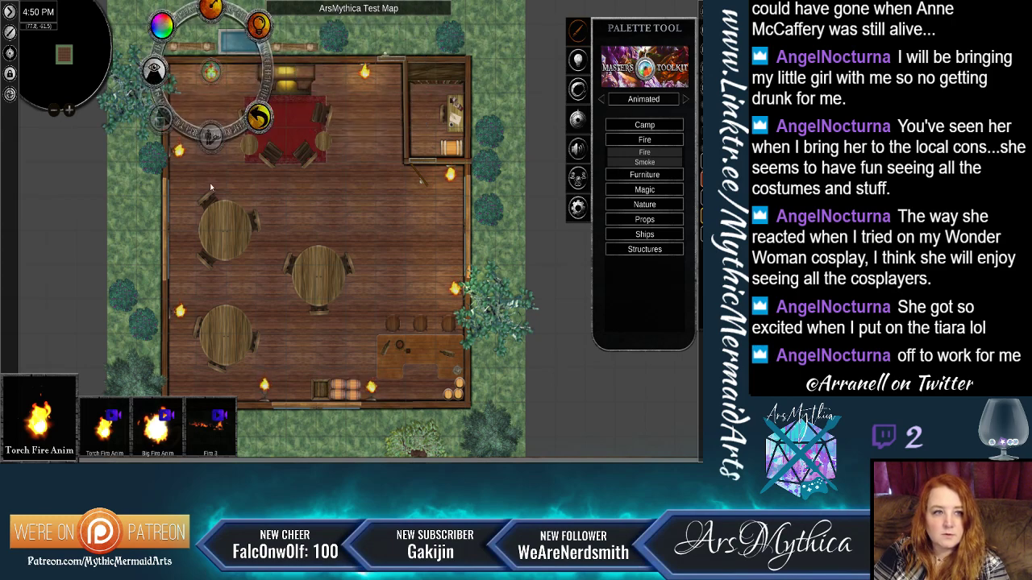
Turn on the object light for the animated flames on the tavern's left and lower walls.
{"action": "right_click", "coordinate": [179, 149]}
{"action": "left_click", "coordinate": [133, 196]}
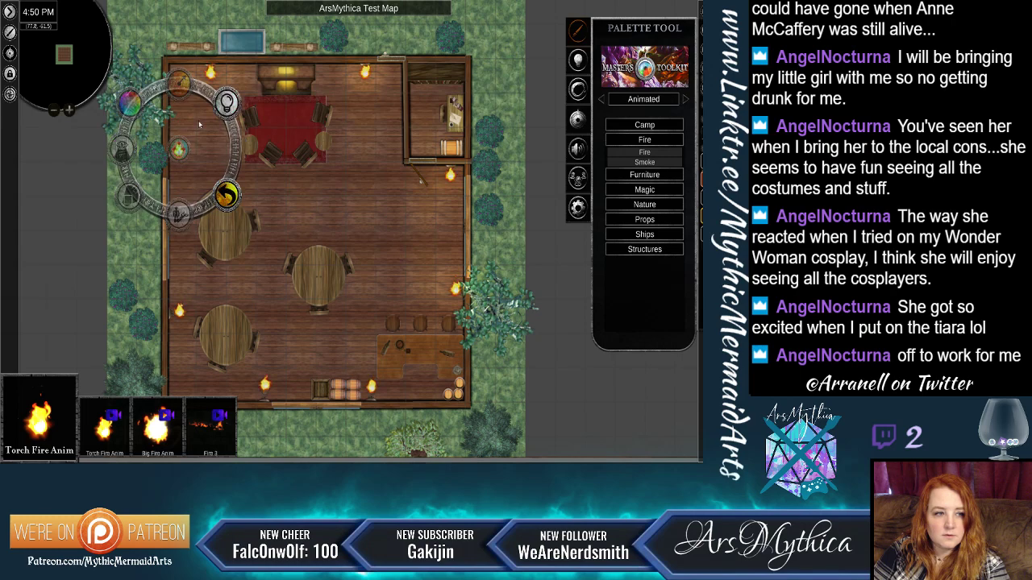
{"action": "left_click", "coordinate": [226, 105]}
{"action": "right_click", "coordinate": [179, 312]}
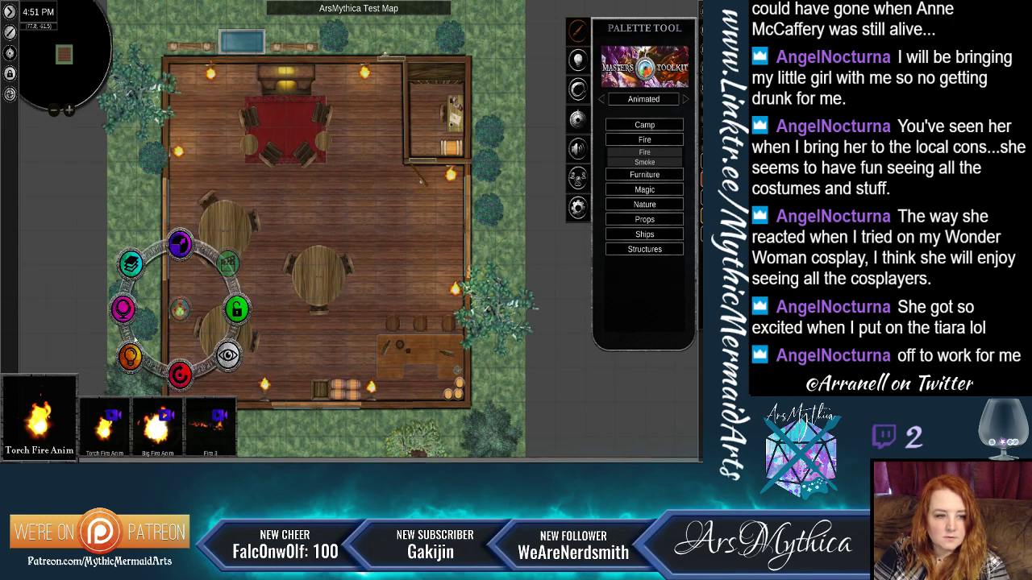
{"action": "right_click", "coordinate": [265, 385]}
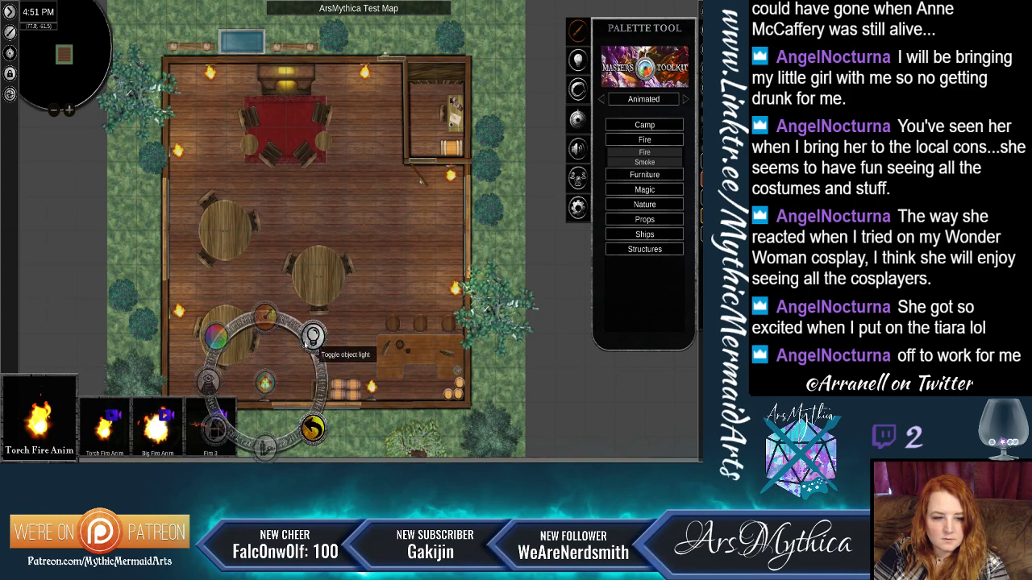
{"action": "right_click", "coordinate": [372, 392]}
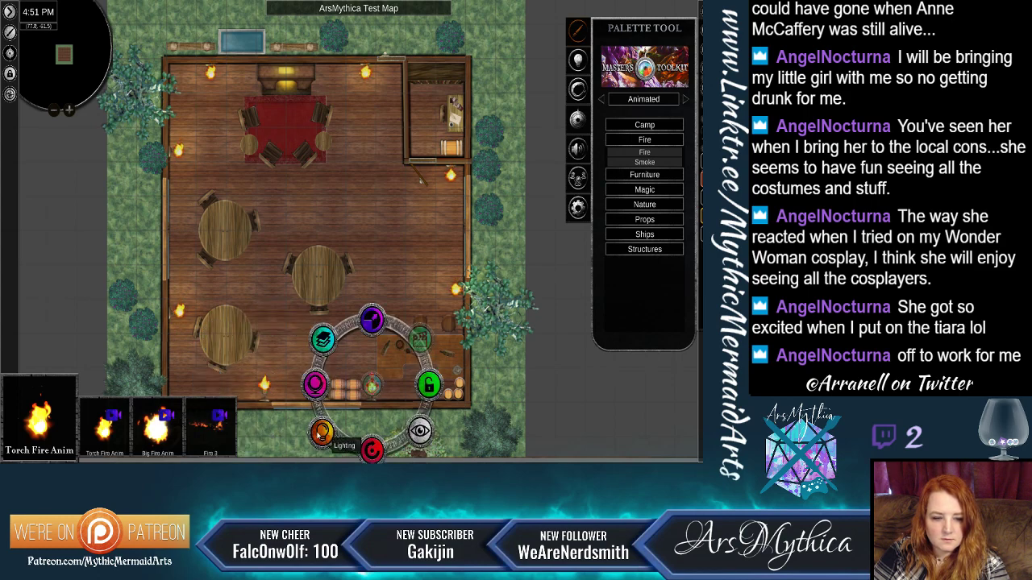
{"action": "left_click", "coordinate": [322, 433]}
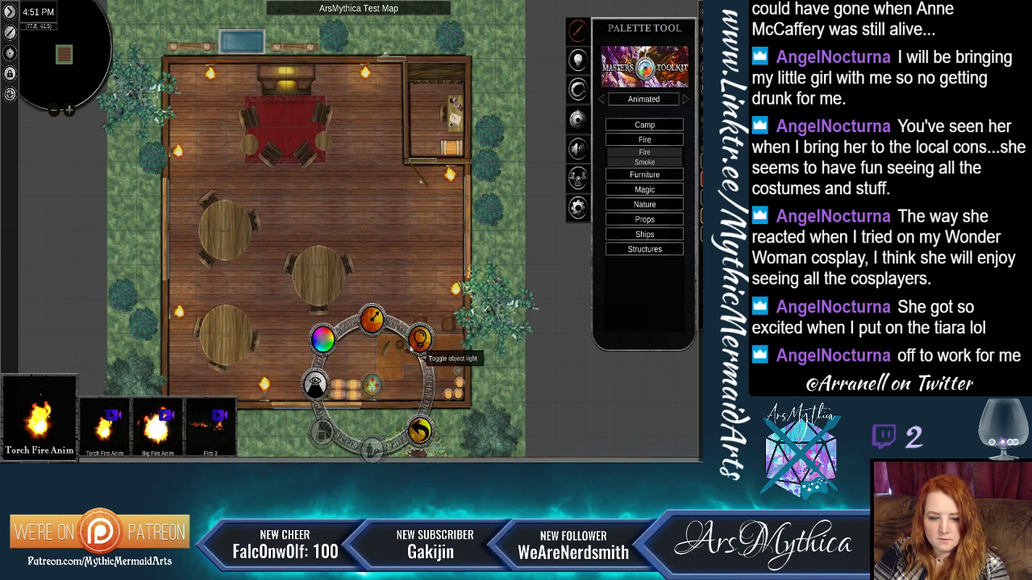
{"action": "left_click", "coordinate": [396, 267]}
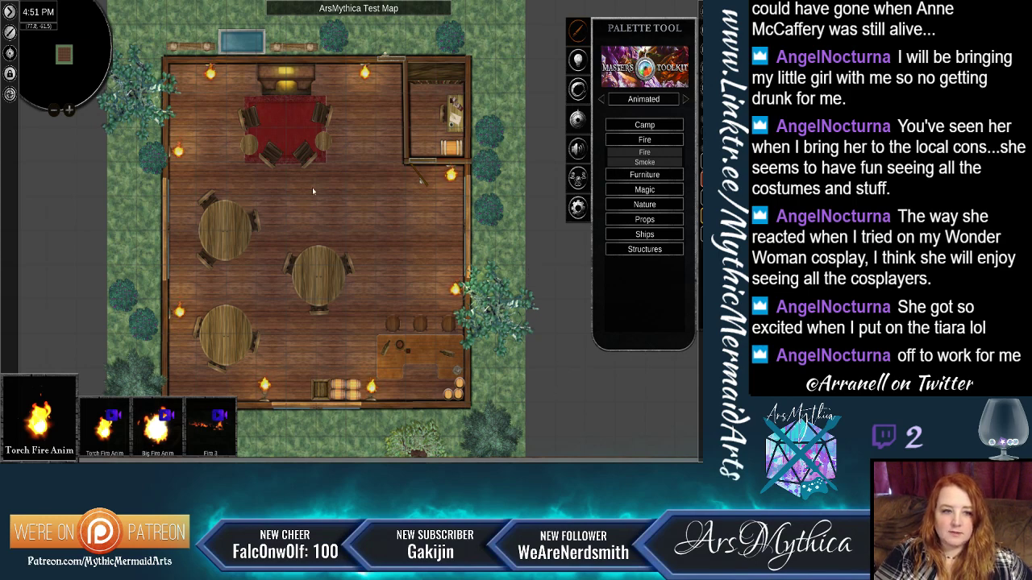
Place an animated Fireplace on the floor beside the red rug and delete the static fireplace on the upper wall.
{"action": "left_click", "coordinate": [645, 175]}
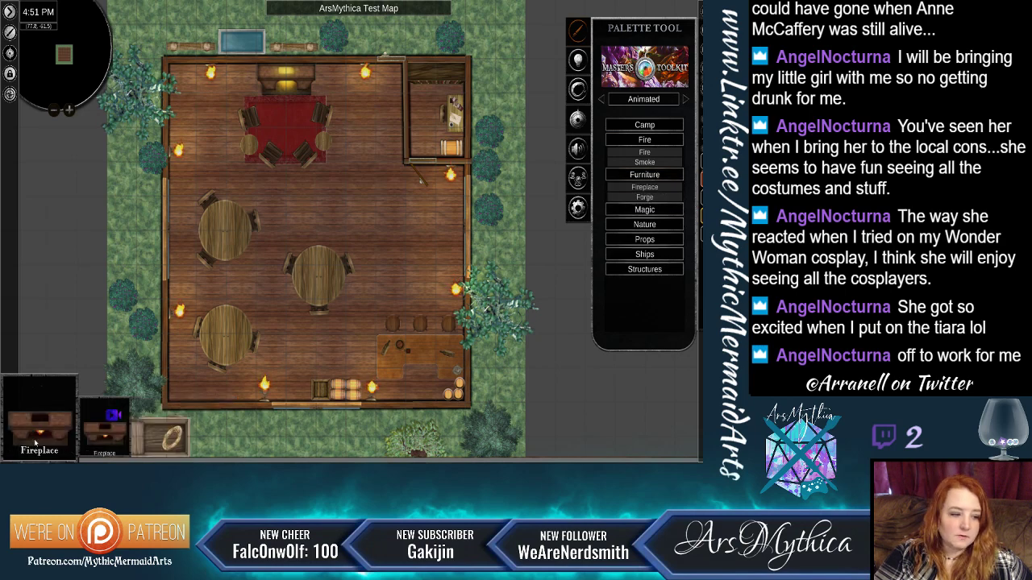
{"action": "left_click", "coordinate": [285, 76]}
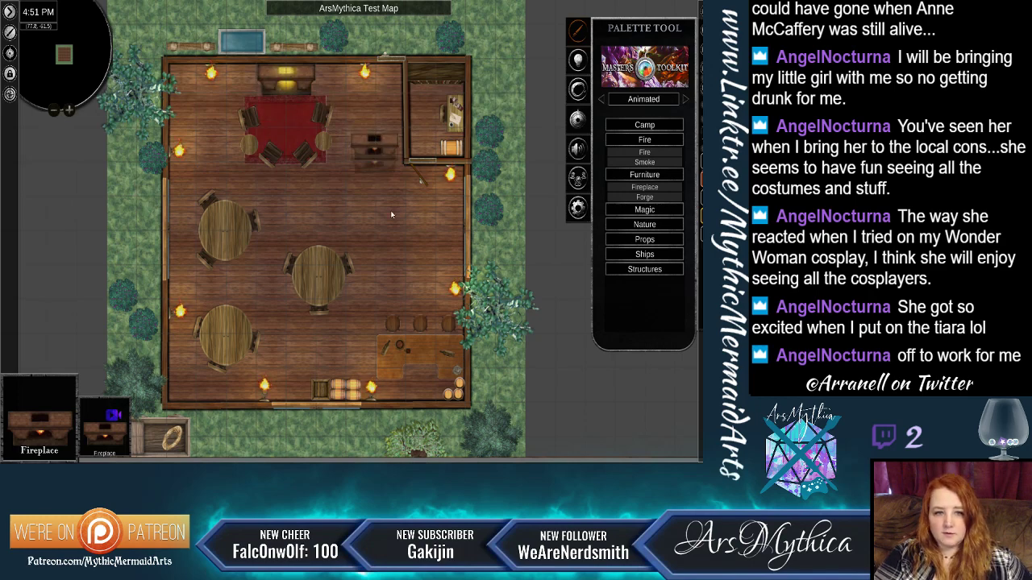
{"action": "right_click", "coordinate": [287, 78]}
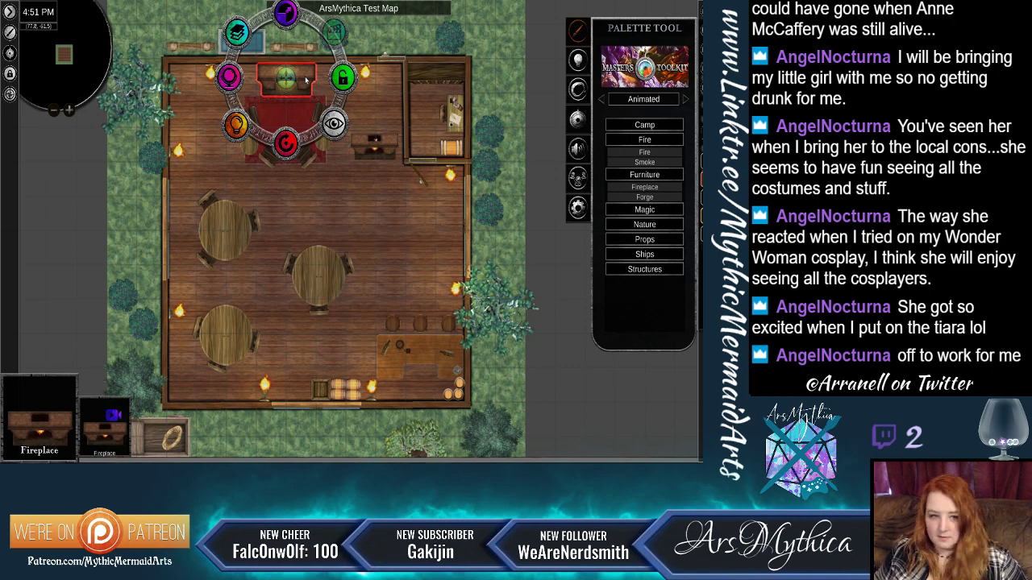
{"action": "key", "text": "Delete"}
Move the animated fireplace to the upper wall above the red rug and enlarge it to fill the old fireplace's spot.
{"action": "right_click", "coordinate": [383, 149]}
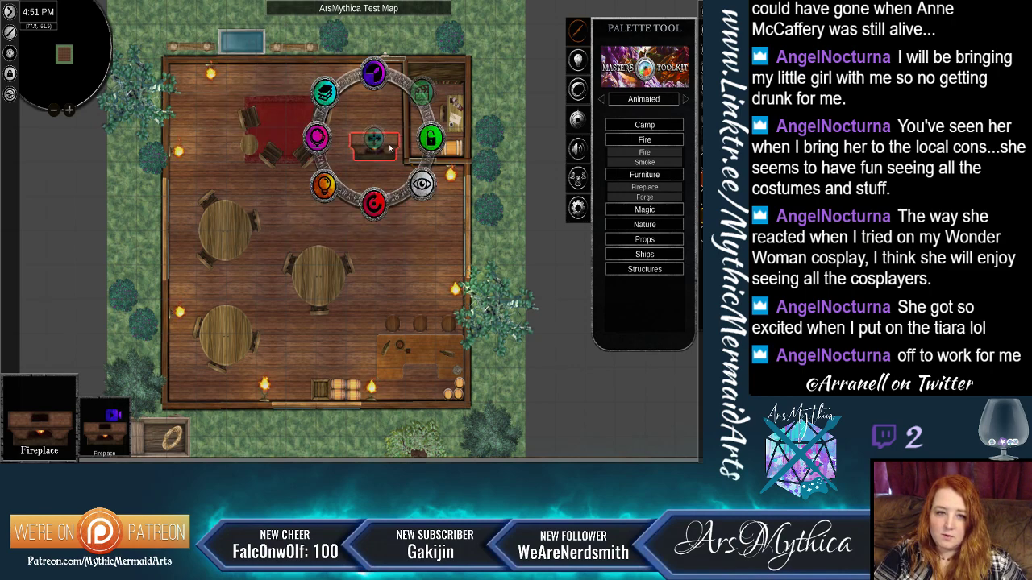
{"action": "left_click_drag", "start_coordinate": [377, 149], "coordinate": [287, 74]}
{"action": "left_click_drag", "start_coordinate": [282, 7], "coordinate": [299, 10]}
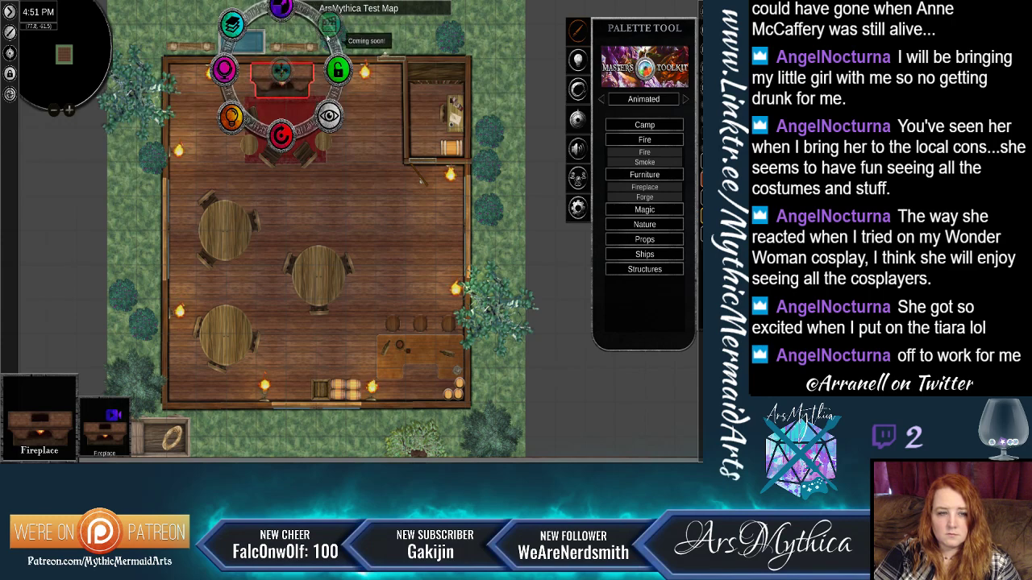
{"action": "left_click_drag", "start_coordinate": [287, 74], "coordinate": [290, 76]}
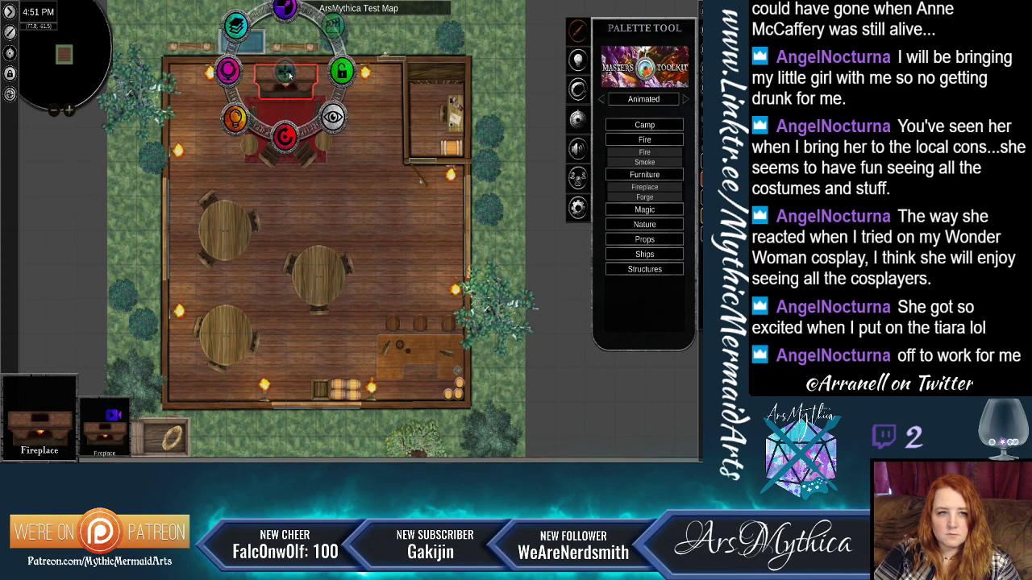
{"action": "left_click", "coordinate": [366, 134]}
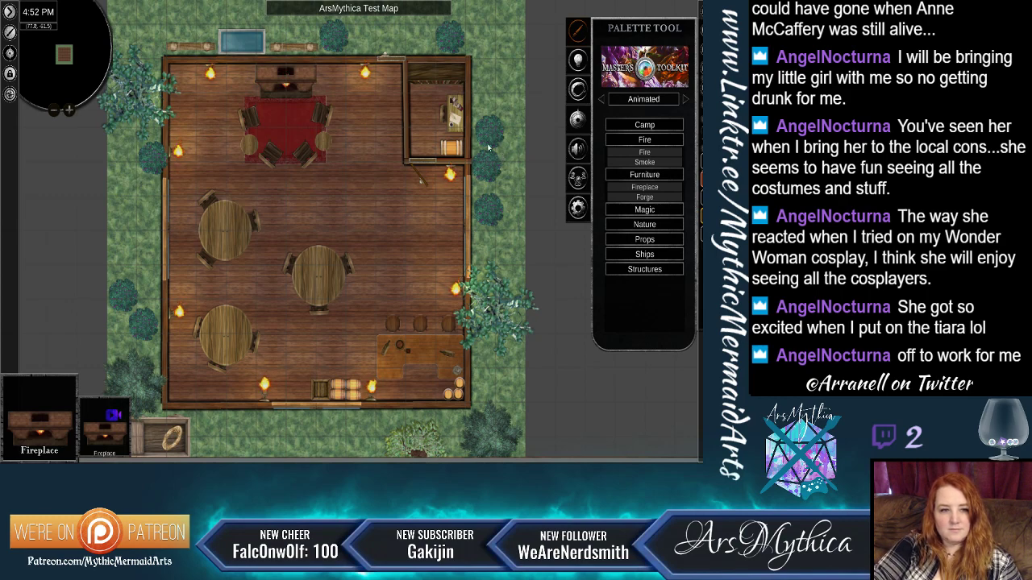
Browse the animated forge and magic assets, try a summoning circle on the tavern floor, and undo it.
{"action": "left_click", "coordinate": [641, 197]}
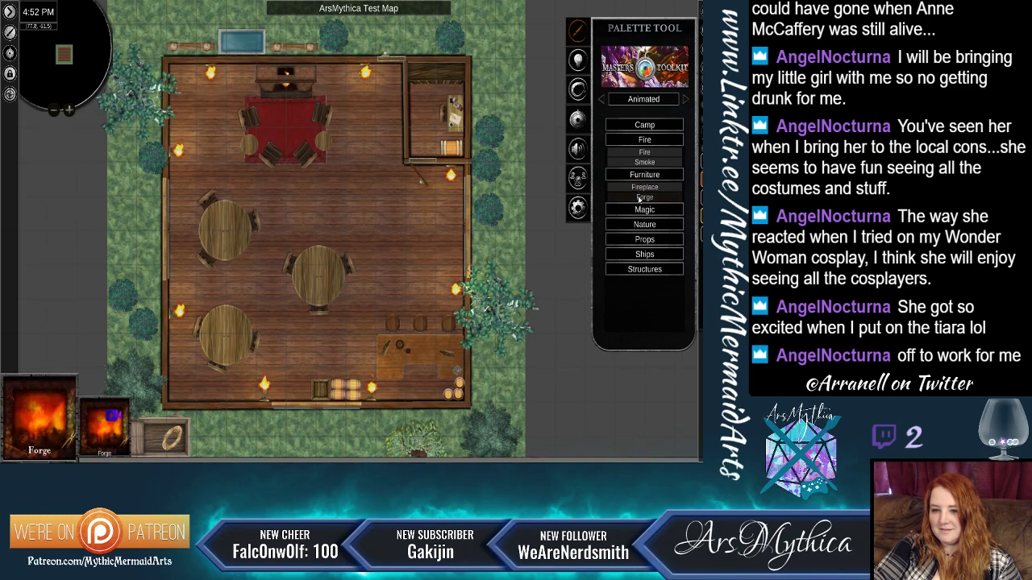
{"action": "left_click", "coordinate": [640, 211]}
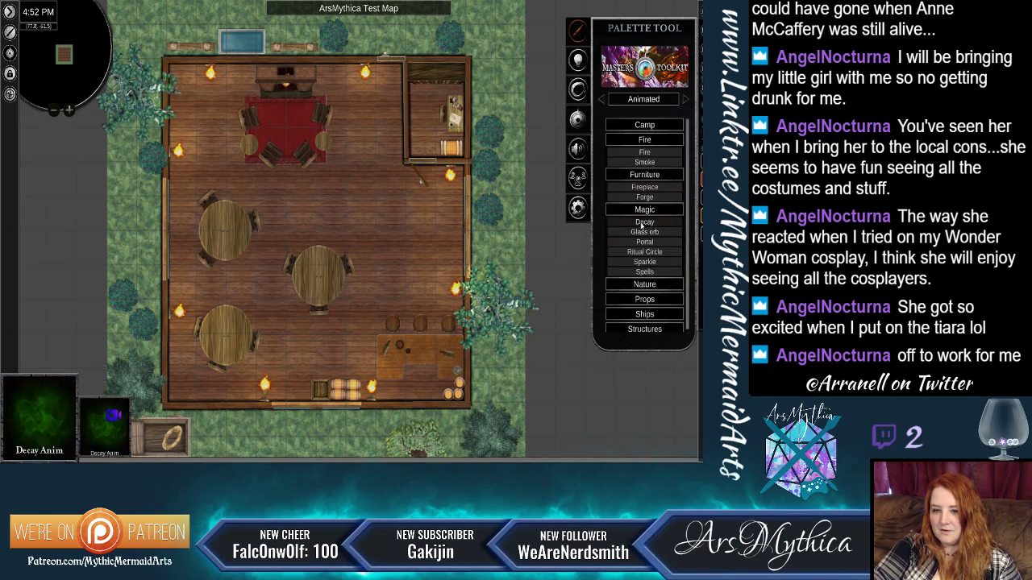
{"action": "left_click", "coordinate": [643, 232]}
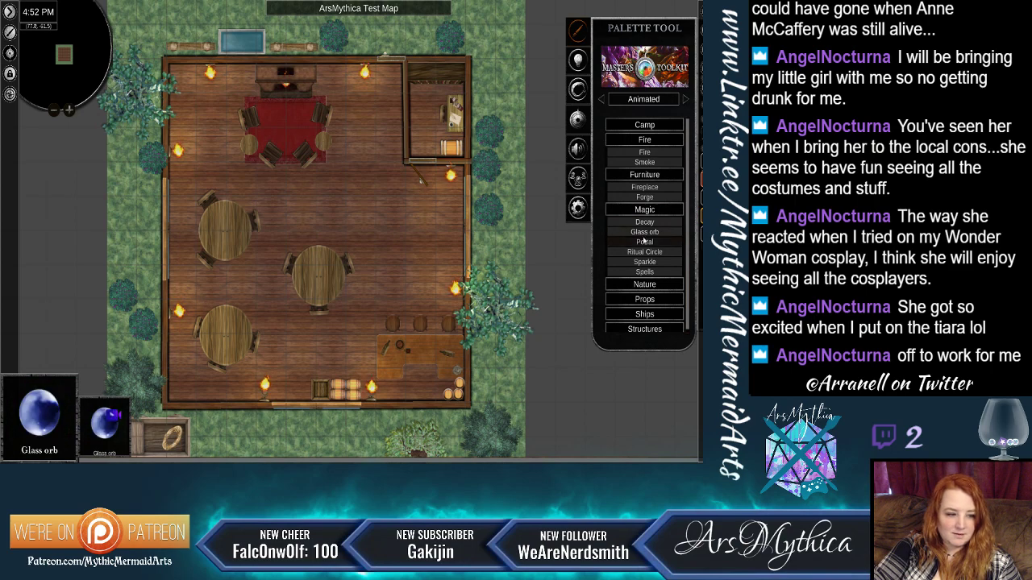
{"action": "left_click", "coordinate": [641, 252]}
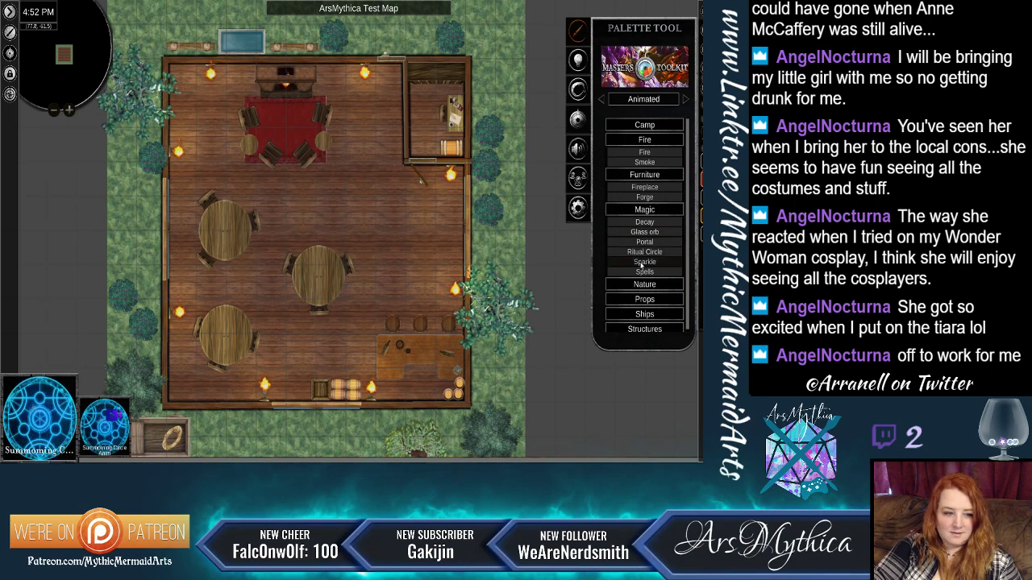
{"action": "left_click_drag", "start_coordinate": [104, 424], "coordinate": [362, 208]}
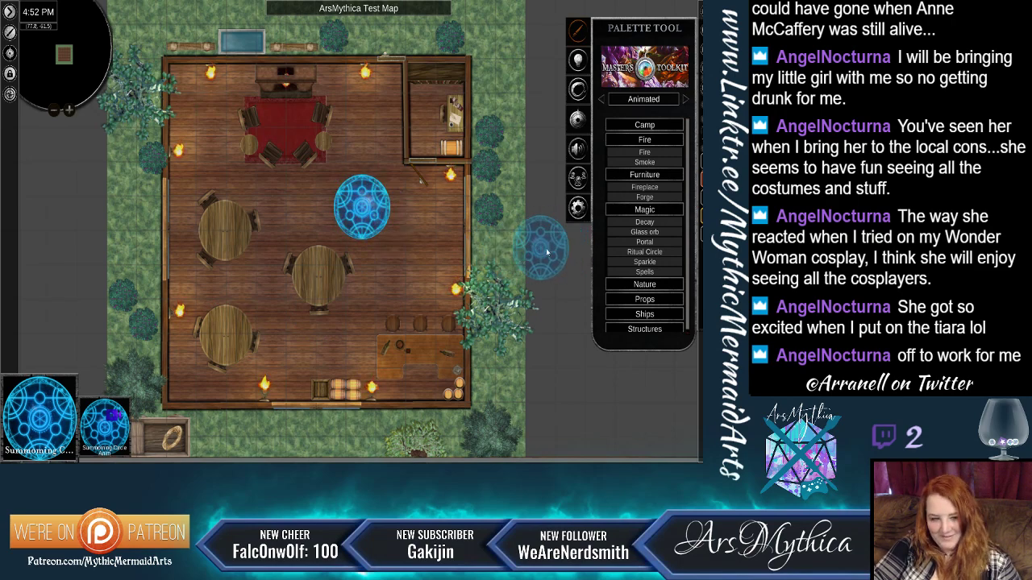
{"action": "key", "text": "ctrl+z"}
Try out the animated spell, sparkle and portal effects on the open tavern floor.
{"action": "left_click", "coordinate": [634, 275]}
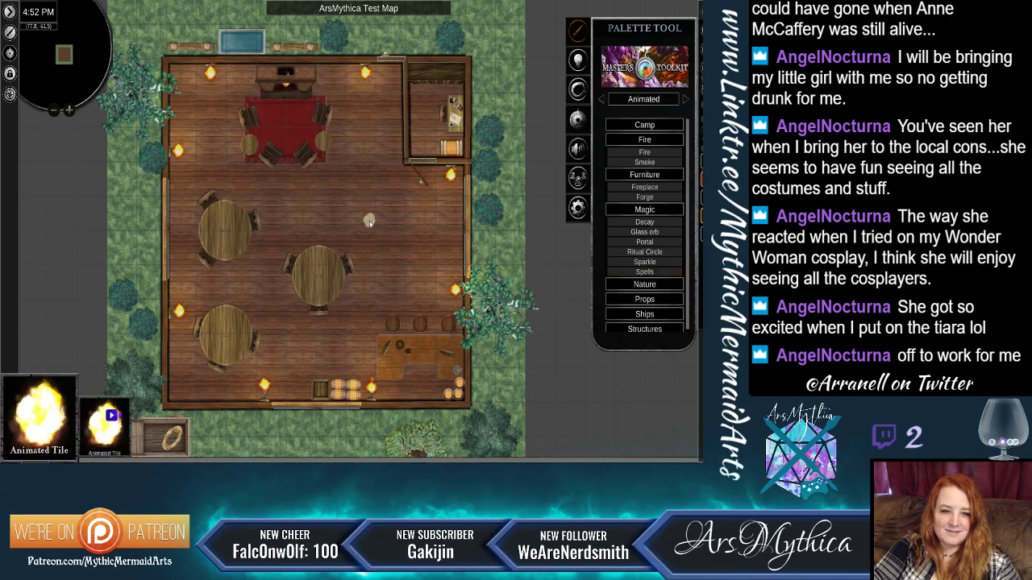
{"action": "left_click", "coordinate": [362, 215]}
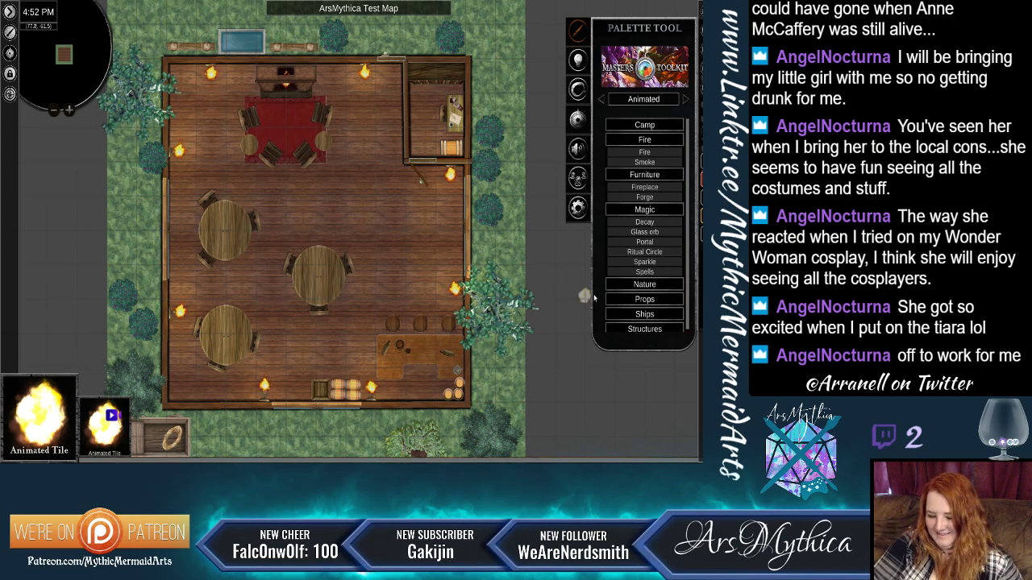
{"action": "left_click", "coordinate": [635, 262]}
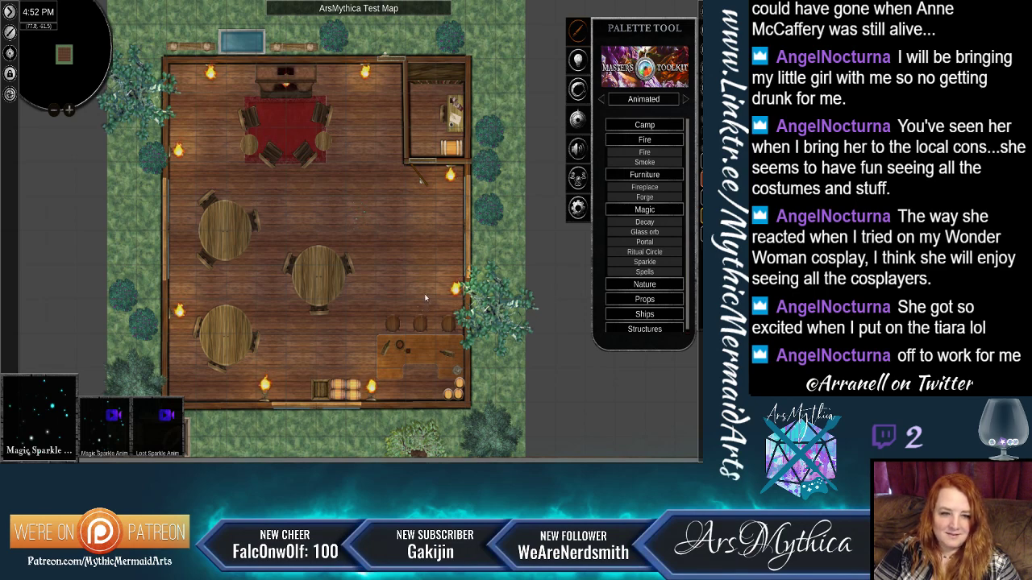
{"action": "left_click", "coordinate": [644, 242]}
{"action": "left_click", "coordinate": [391, 218]}
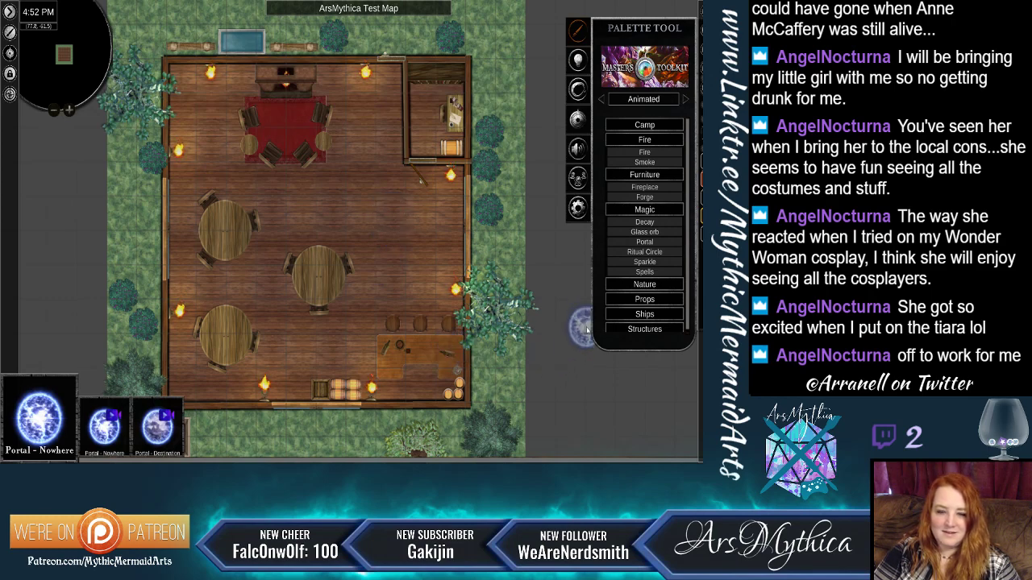
Place an animated Bush outside the left wall and an animated Water plant outside the lower right corner of the tavern.
{"action": "left_click", "coordinate": [650, 286]}
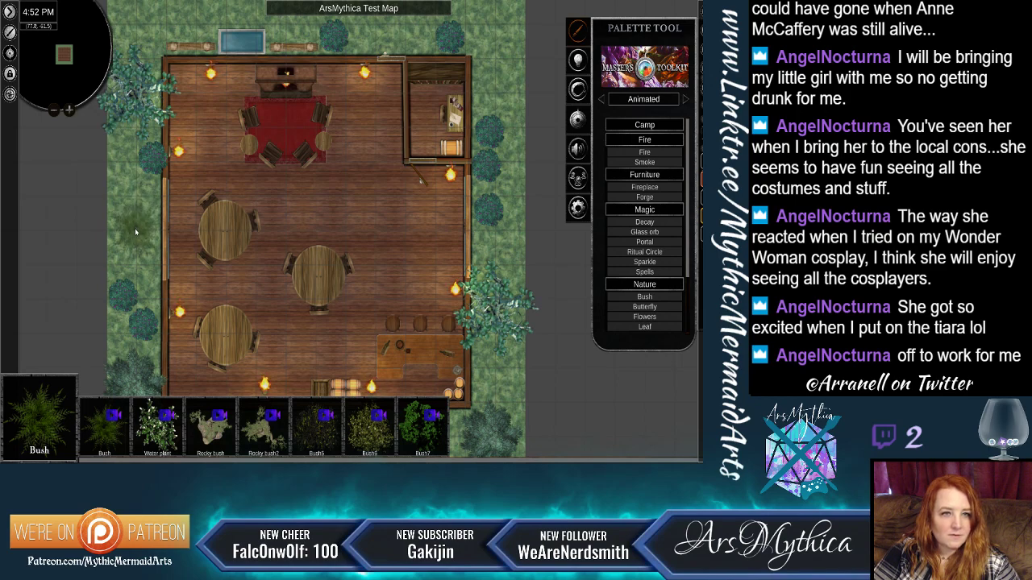
{"action": "left_click", "coordinate": [135, 203]}
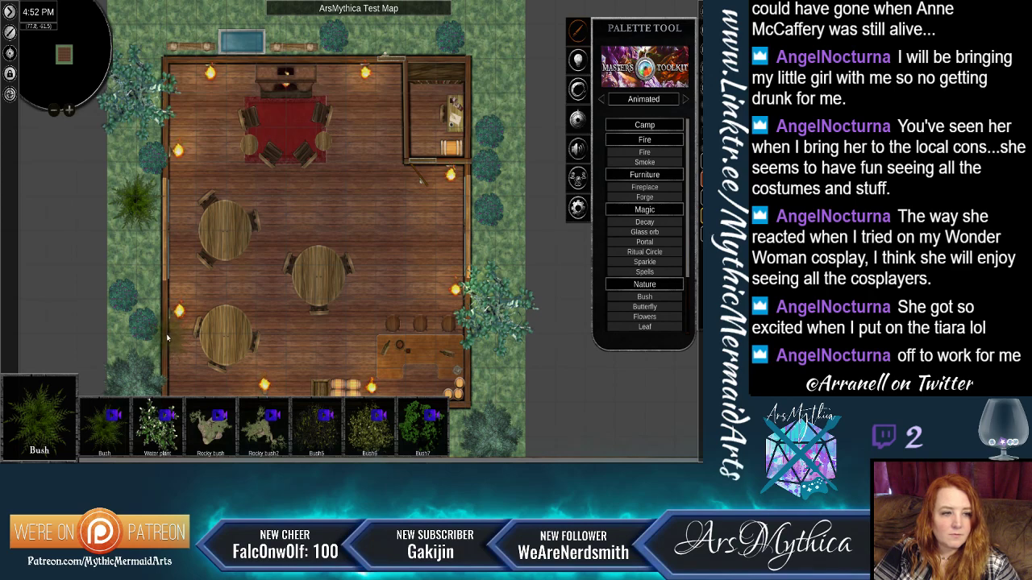
{"action": "left_click", "coordinate": [168, 436]}
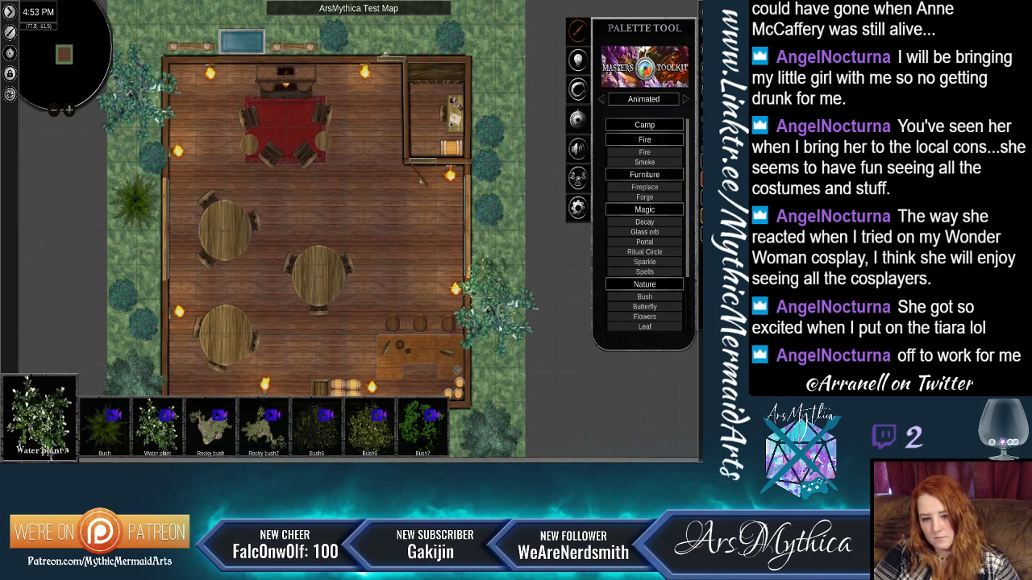
{"action": "left_click", "coordinate": [495, 372]}
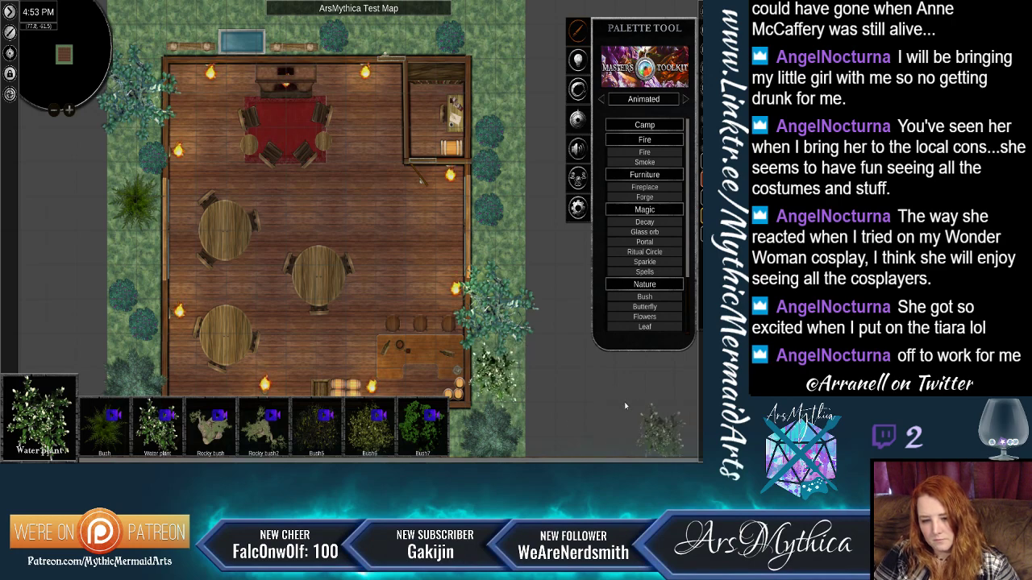
Scatter animated Butterfly assets over the bushes and plants around the outside of the tavern.
{"action": "scroll", "coordinate": [644, 275], "scroll_direction": "down", "scroll_amount": 1}
{"action": "left_click", "coordinate": [644, 275]}
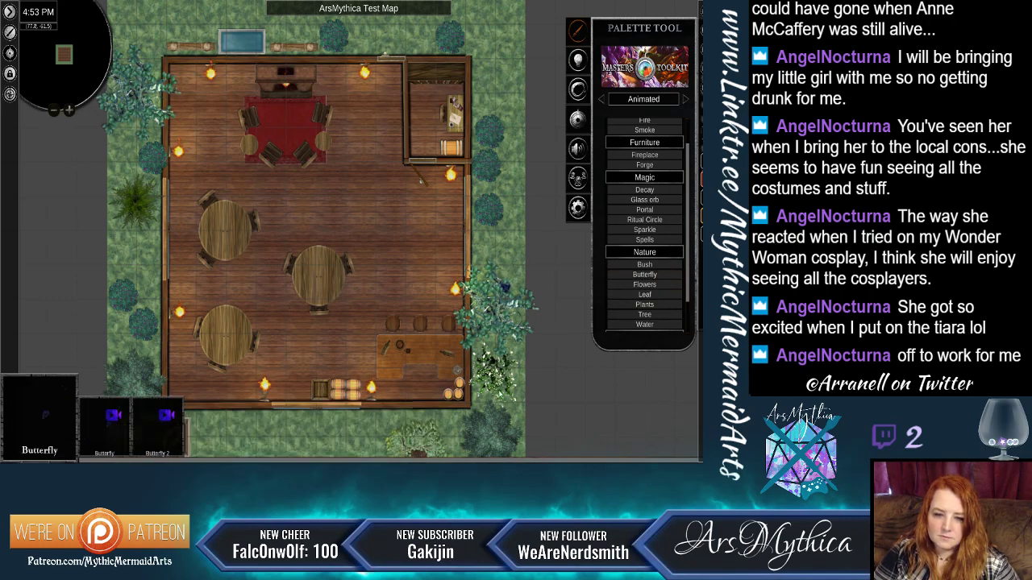
{"action": "scroll", "coordinate": [661, 266], "scroll_direction": "down", "scroll_amount": 2}
Preview the animated leaves, try yellow Flowers outside the right wall, and undo the flowers.
{"action": "left_click", "coordinate": [659, 255]}
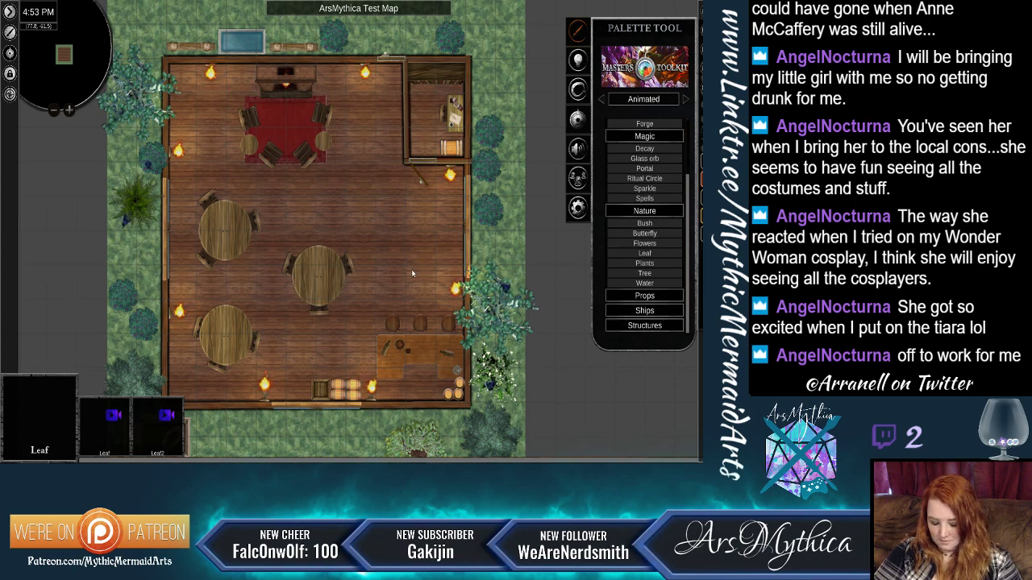
{"action": "left_click", "coordinate": [641, 243]}
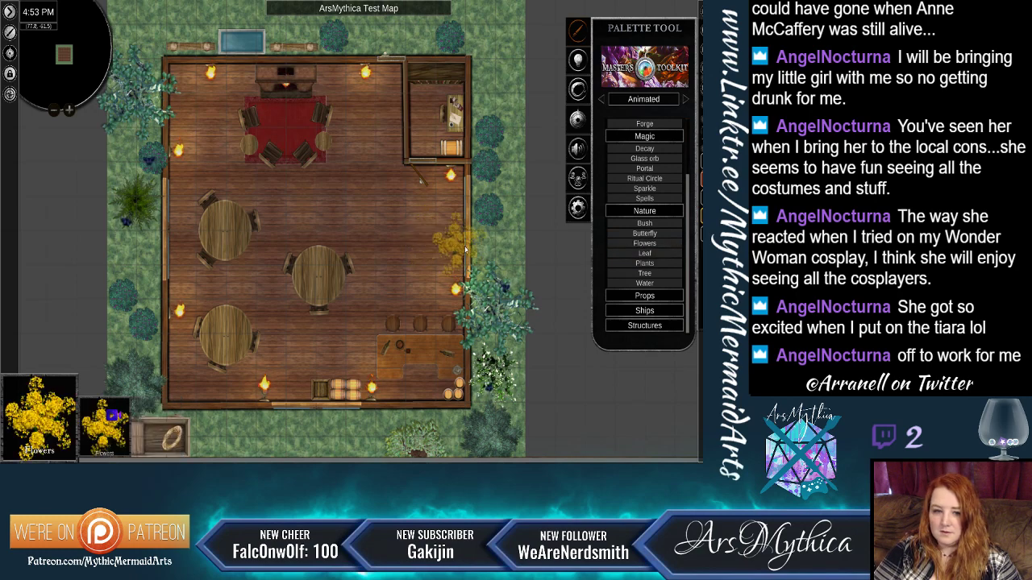
{"action": "left_click", "coordinate": [496, 242]}
{"action": "key", "text": "ctrl+z"}
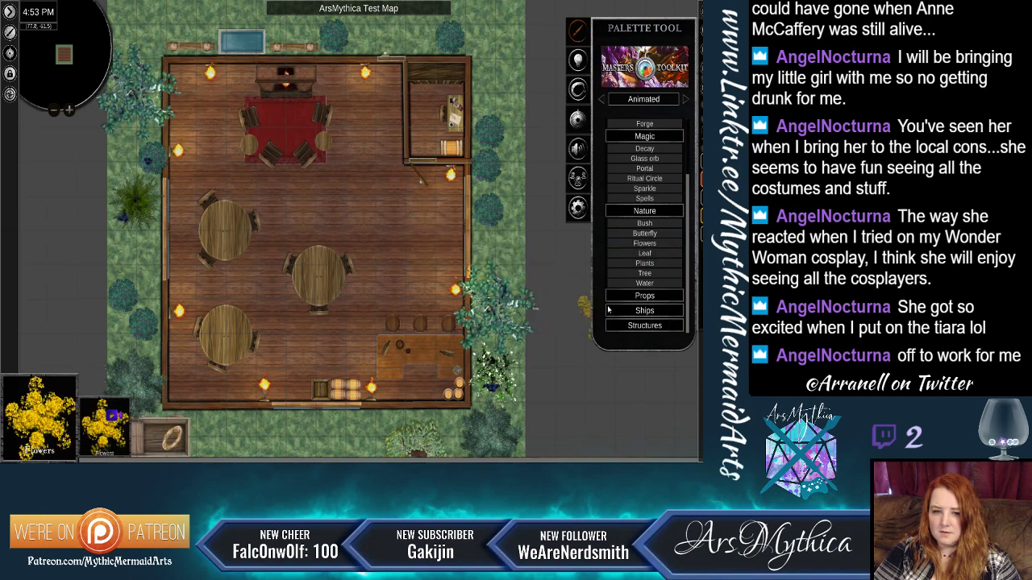
Browse the animated water, treasure, sail and pipe assets, trying out bubbles and pipe steam inside the tavern.
{"action": "left_click", "coordinate": [644, 283]}
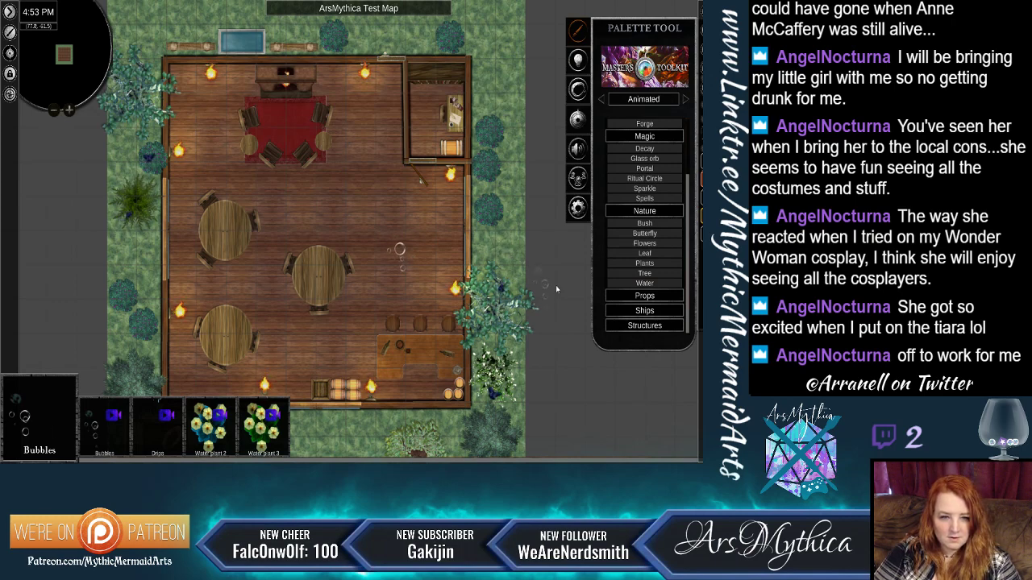
{"action": "left_click", "coordinate": [644, 292]}
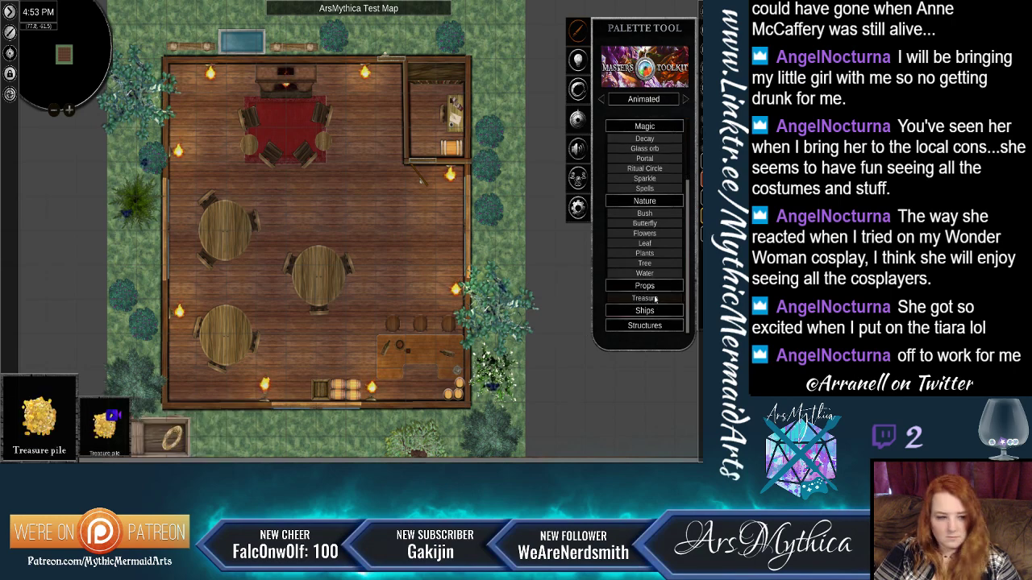
{"action": "left_click", "coordinate": [644, 310]}
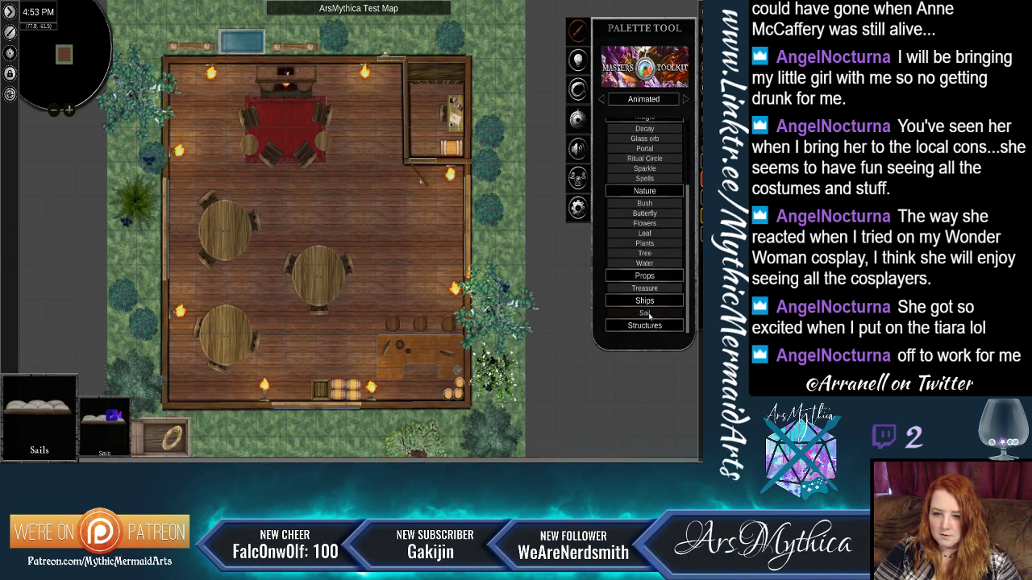
{"action": "left_click", "coordinate": [645, 325]}
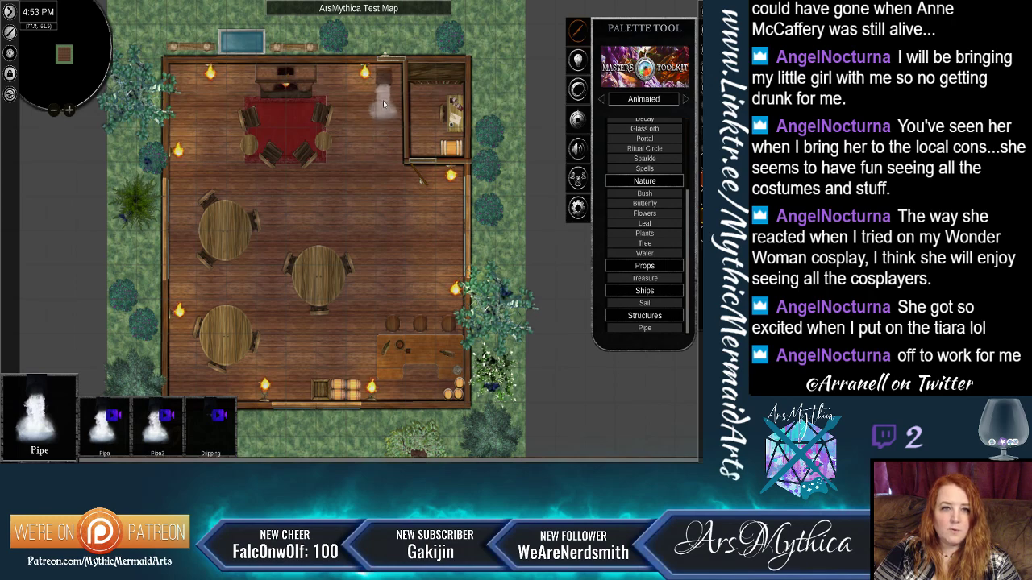
{"action": "left_click", "coordinate": [344, 103]}
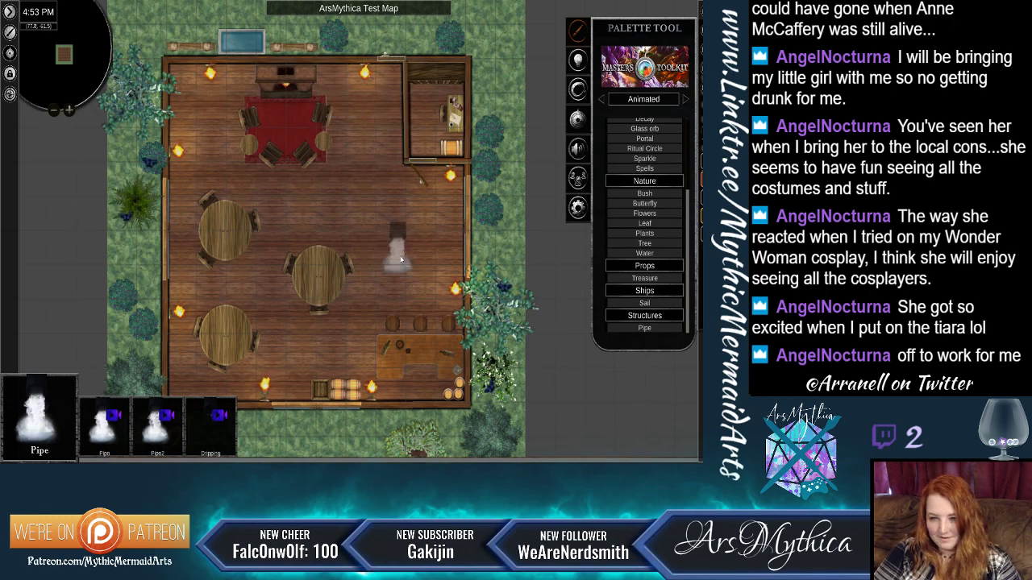
Try an animated Tent on the grass outside the upper right corner of the tavern and undo it.
{"action": "scroll", "coordinate": [645, 317], "scroll_direction": "up", "scroll_amount": 4}
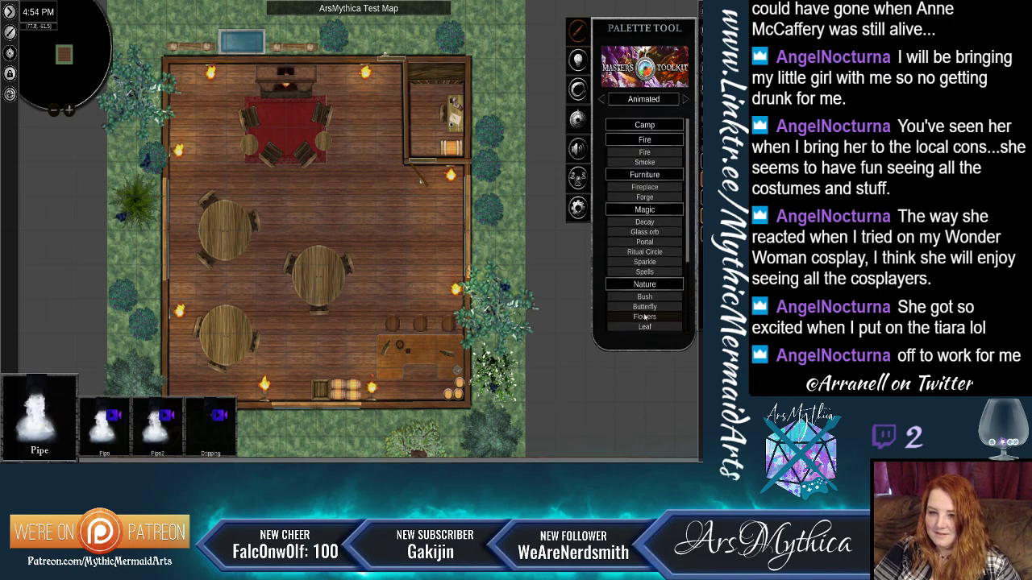
{"action": "left_click", "coordinate": [651, 126]}
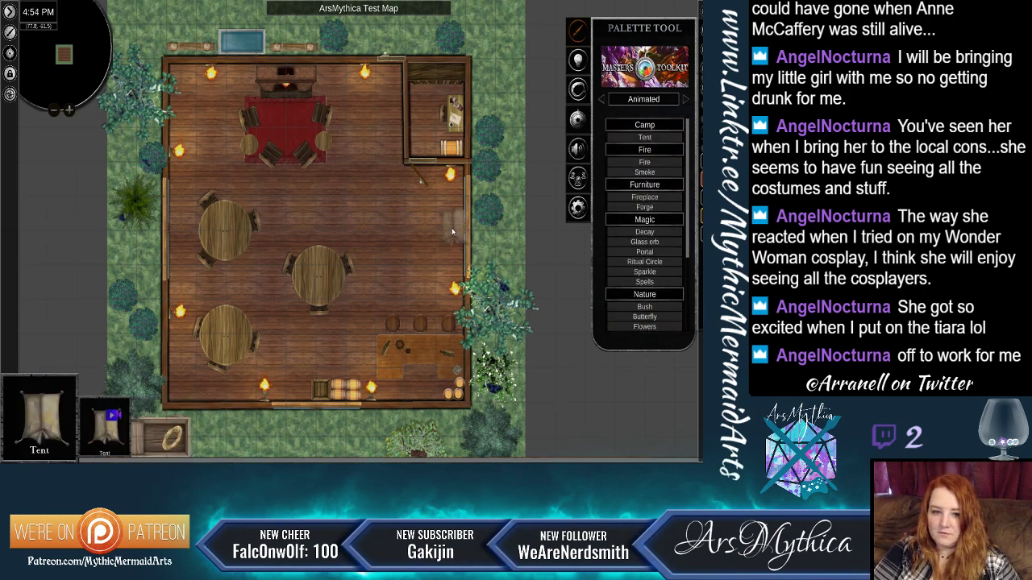
{"action": "left_click", "coordinate": [496, 56]}
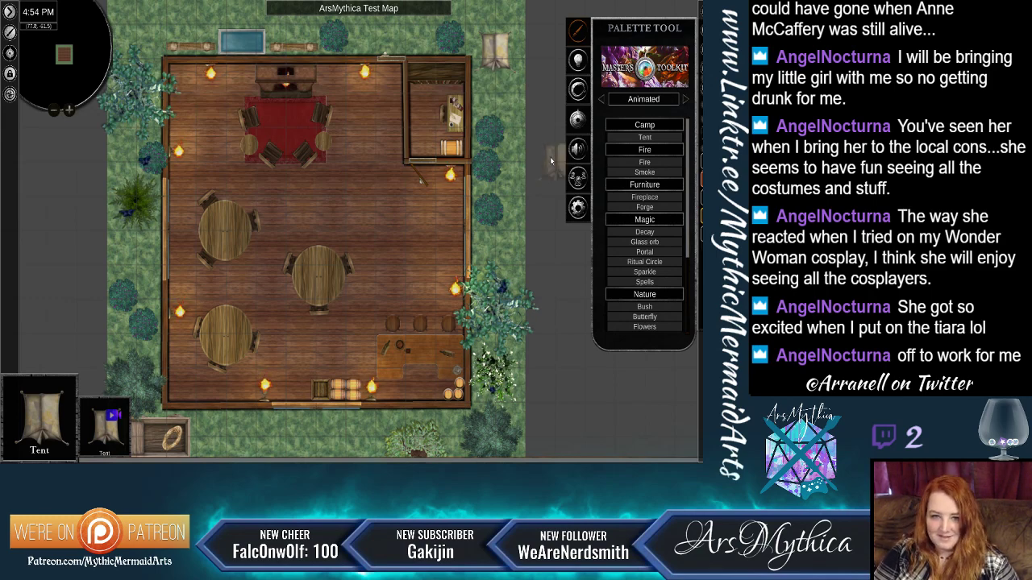
{"action": "key", "text": "ctrl+z"}
Check the Modular, Isometric and Standalone asset categories of the palette for available assets.
{"action": "scroll", "coordinate": [424, 212], "scroll_direction": "down", "scroll_amount": 2}
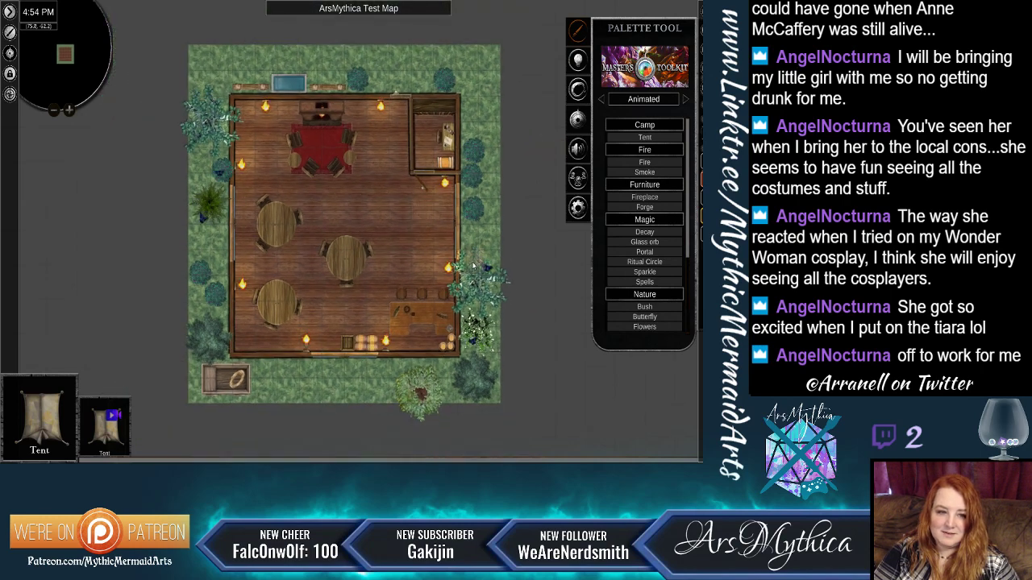
{"action": "scroll", "coordinate": [501, 228], "scroll_direction": "up", "scroll_amount": 3}
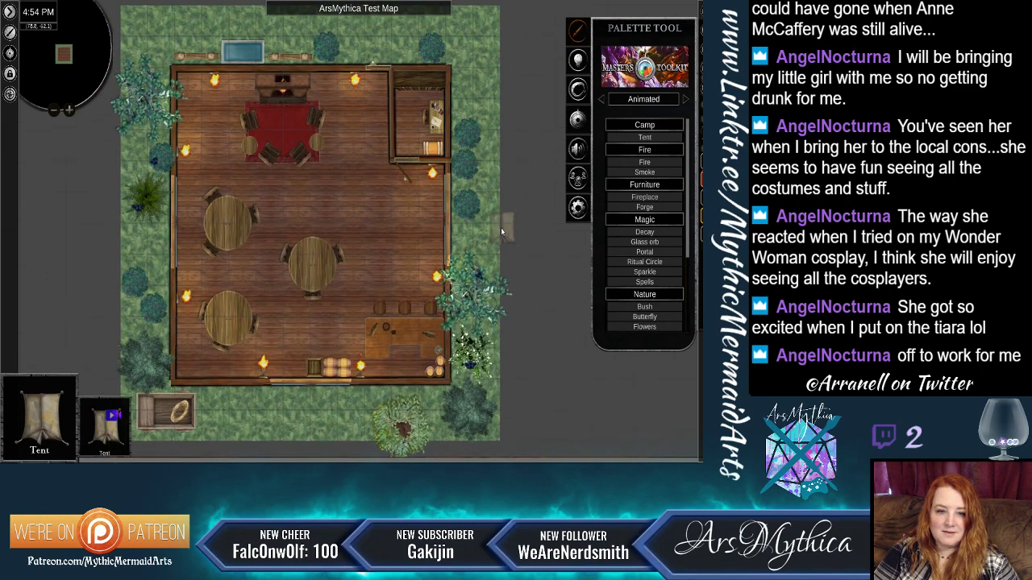
{"action": "left_click", "coordinate": [643, 98]}
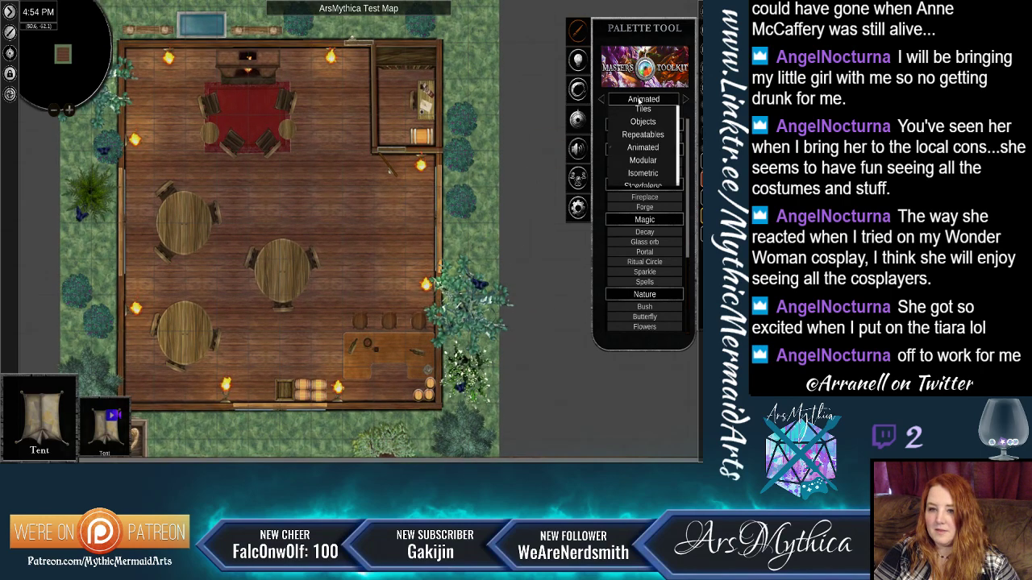
{"action": "left_click", "coordinate": [647, 162]}
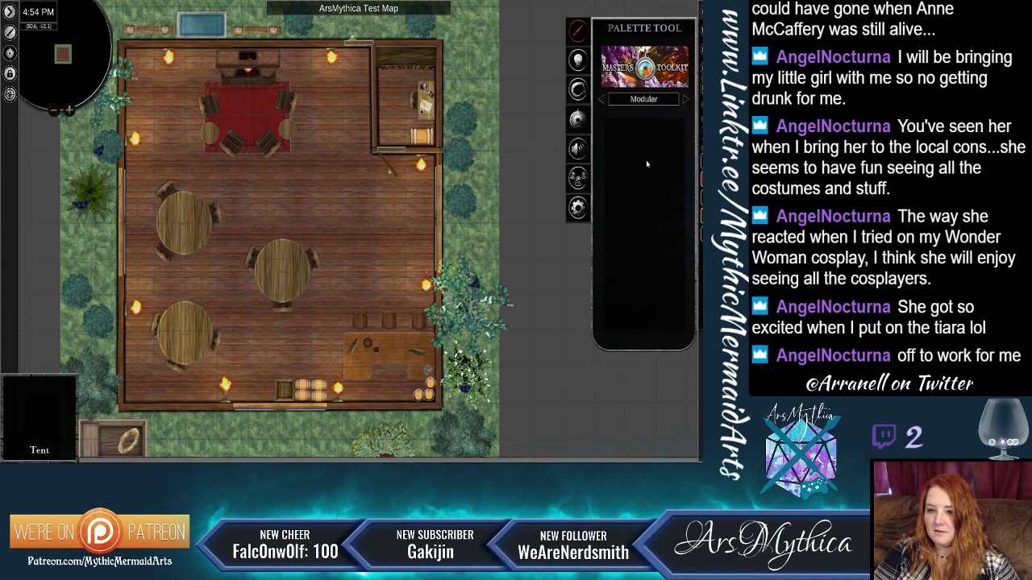
{"action": "left_click", "coordinate": [643, 99]}
{"action": "left_click", "coordinate": [641, 175]}
{"action": "left_click", "coordinate": [643, 100]}
{"action": "scroll", "coordinate": [645, 138], "scroll_direction": "down", "scroll_amount": 1}
{"action": "left_click", "coordinate": [647, 185]}
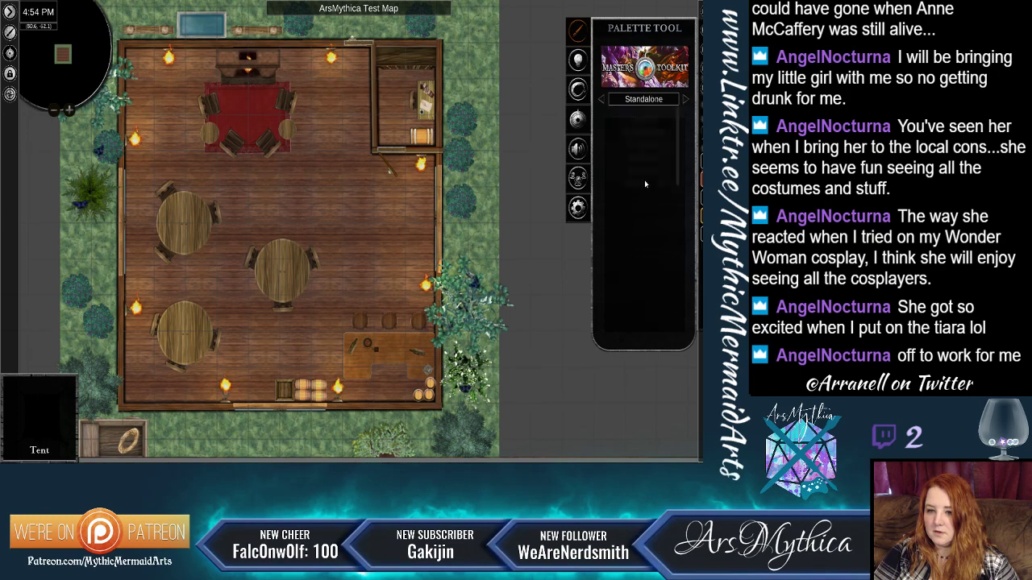
{"action": "left_click", "coordinate": [643, 98]}
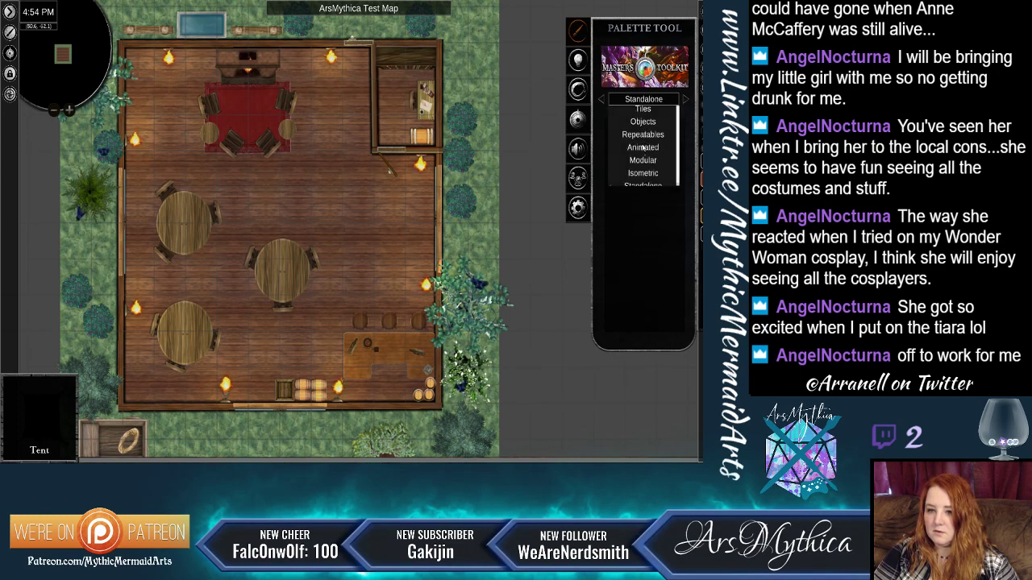
Place the green Carpet3 from the Furniture carpets objects between the two round tables along the tavern's left wall.
{"action": "left_click", "coordinate": [643, 121]}
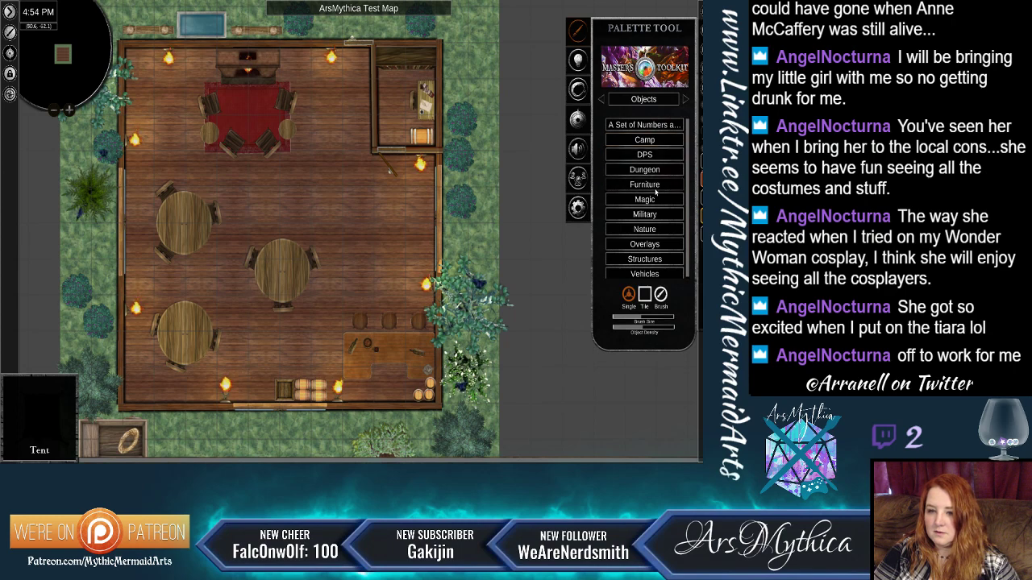
{"action": "scroll", "coordinate": [653, 210], "scroll_direction": "down", "scroll_amount": 1}
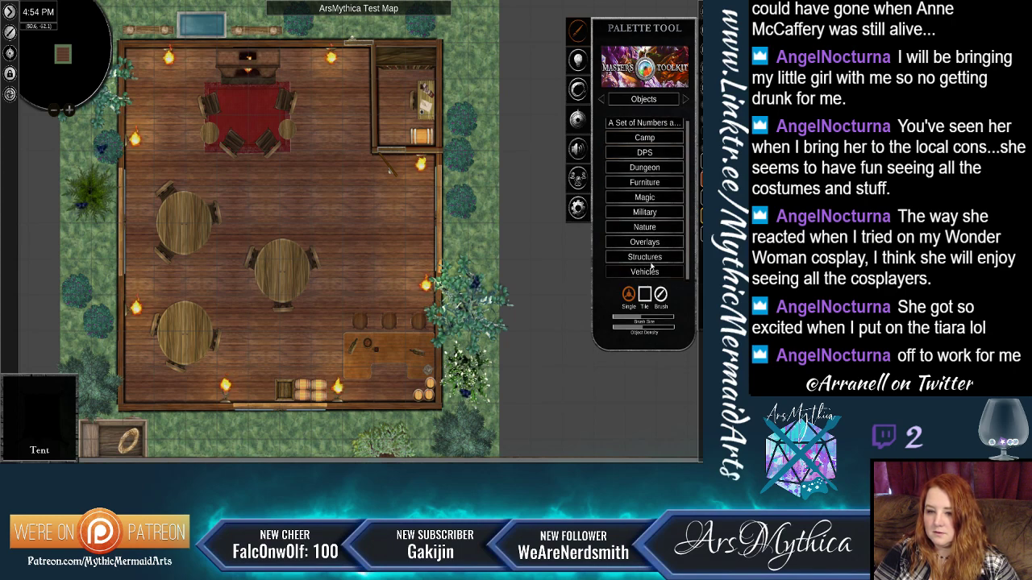
{"action": "left_click", "coordinate": [654, 182]}
{"action": "scroll", "coordinate": [654, 189], "scroll_direction": "down", "scroll_amount": 3}
{"action": "left_click", "coordinate": [655, 187]}
{"action": "scroll", "coordinate": [656, 200], "scroll_direction": "down", "scroll_amount": 1}
{"action": "left_click", "coordinate": [212, 426]}
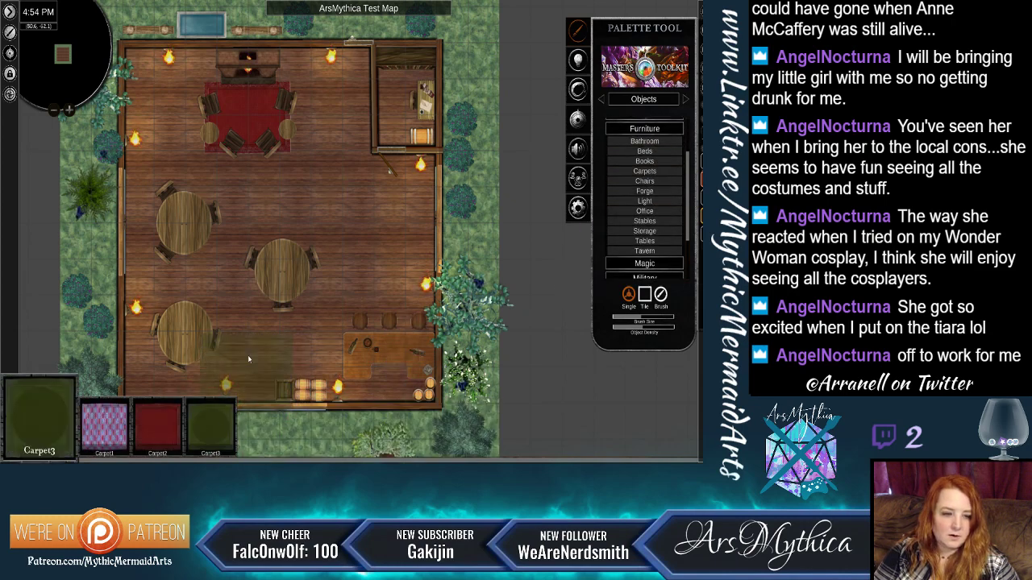
{"action": "left_click", "coordinate": [203, 265]}
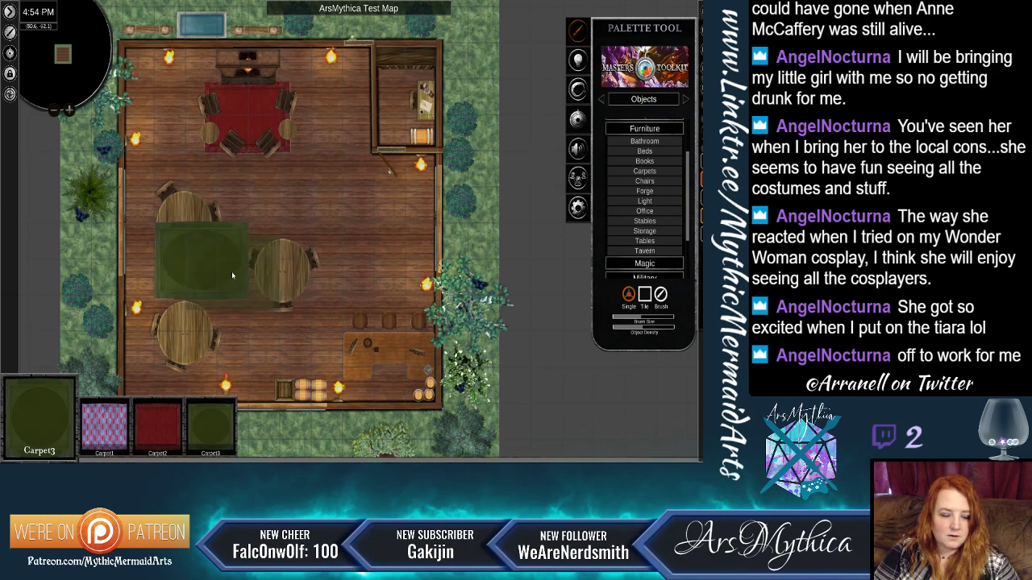
{"action": "right_click", "coordinate": [300, 204]}
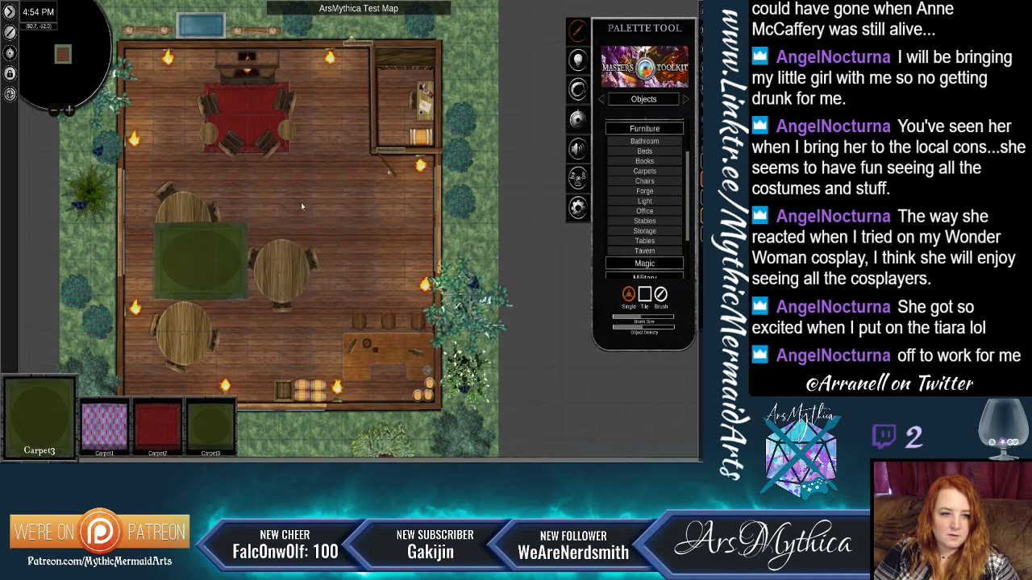
Enlarge the green carpet and position it across the area of the three round tables.
{"action": "left_click", "coordinate": [228, 256]}
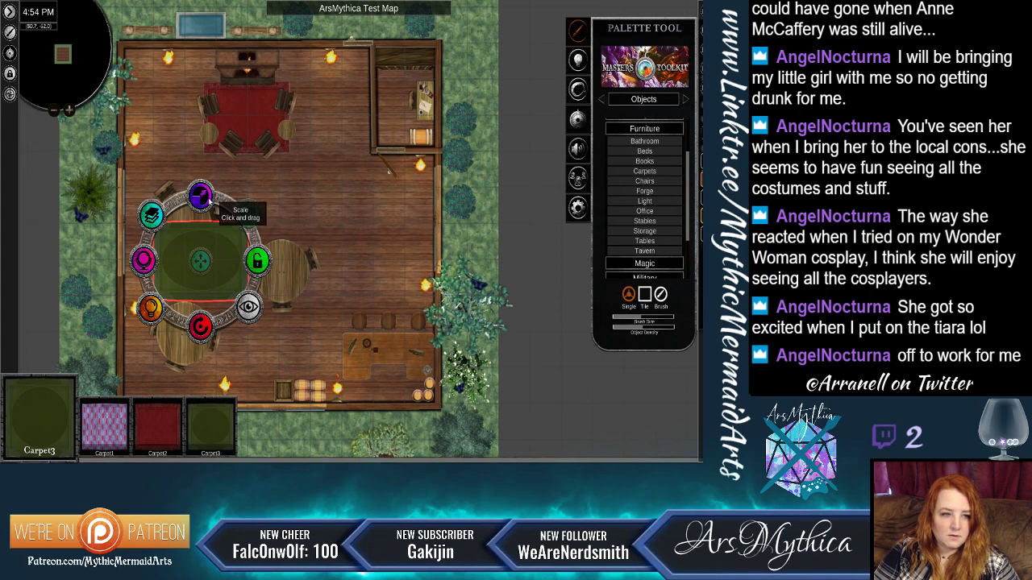
{"action": "left_click_drag", "start_coordinate": [228, 184], "coordinate": [286, 152]}
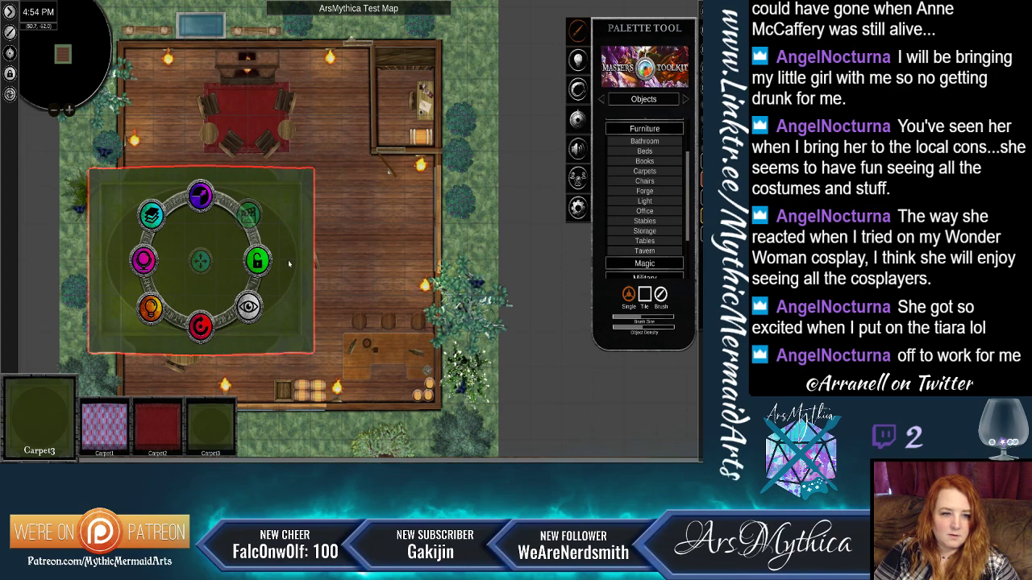
{"action": "left_click_drag", "start_coordinate": [218, 266], "coordinate": [254, 282]}
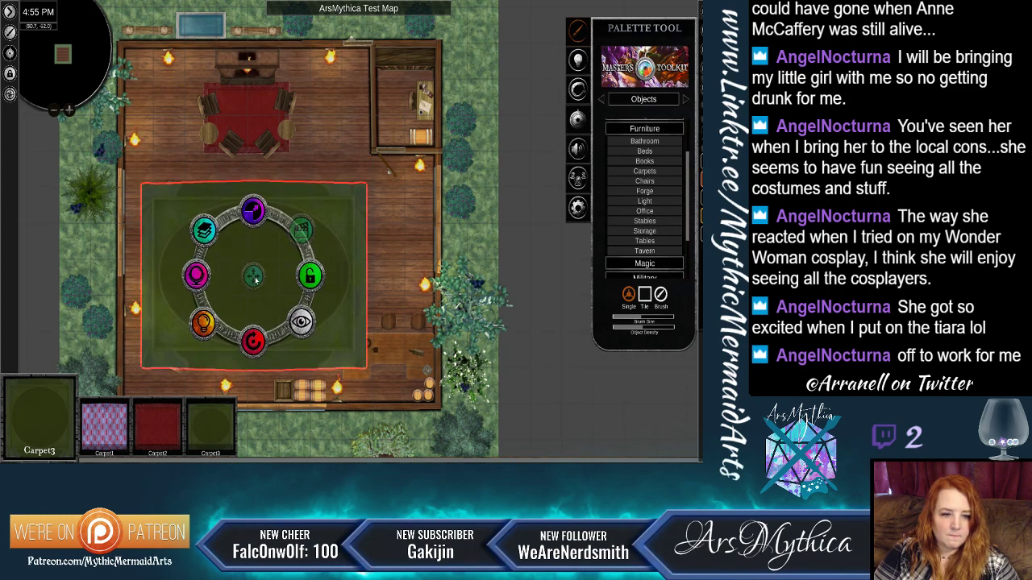
{"action": "left_click_drag", "start_coordinate": [253, 212], "coordinate": [243, 228]}
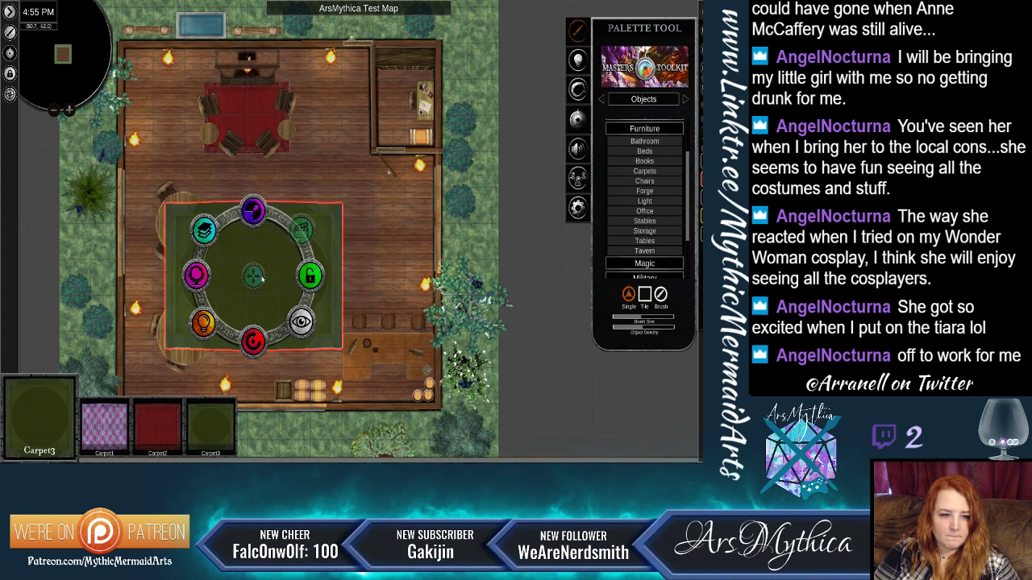
{"action": "left_click_drag", "start_coordinate": [250, 283], "coordinate": [233, 285]}
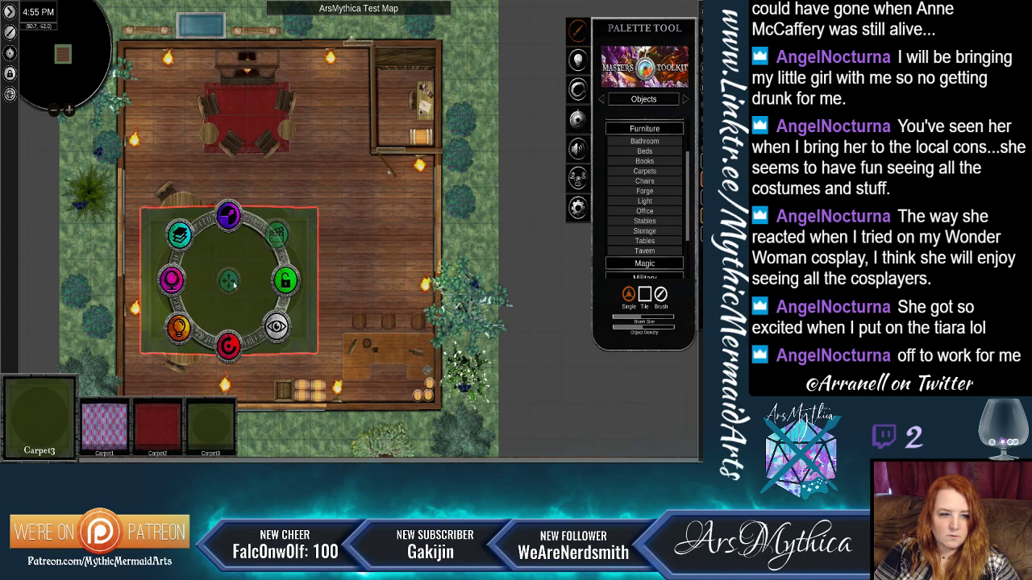
Send the green carpet to the bottom of the layer order, beneath the round tables and chairs.
{"action": "left_click", "coordinate": [179, 234]}
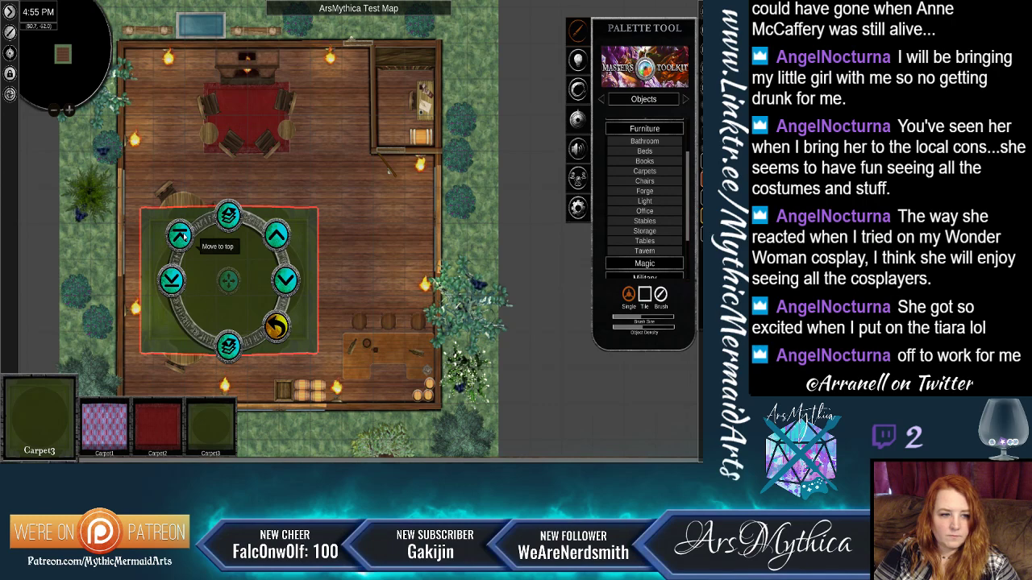
{"action": "left_click", "coordinate": [171, 279]}
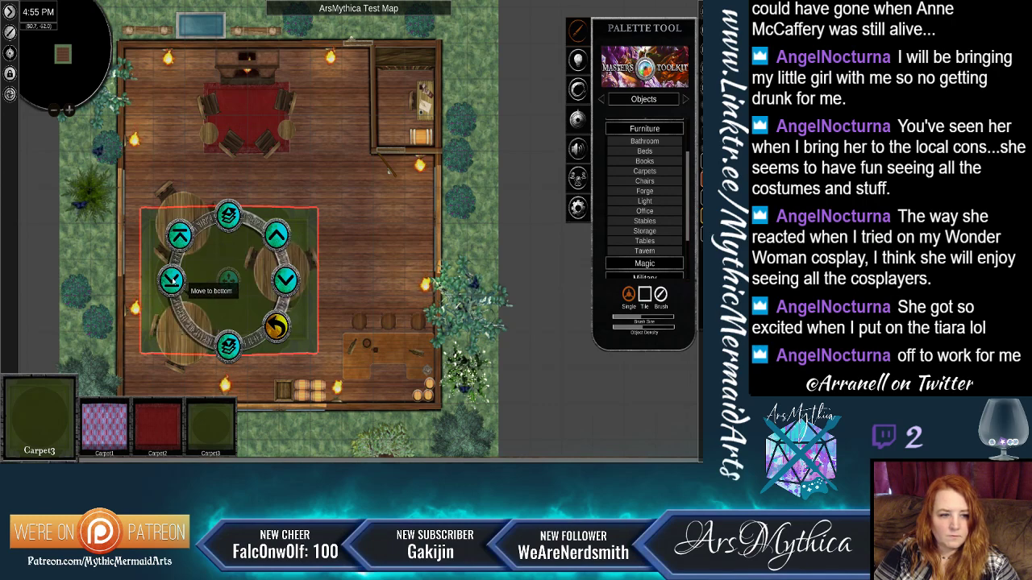
{"action": "left_click", "coordinate": [497, 242]}
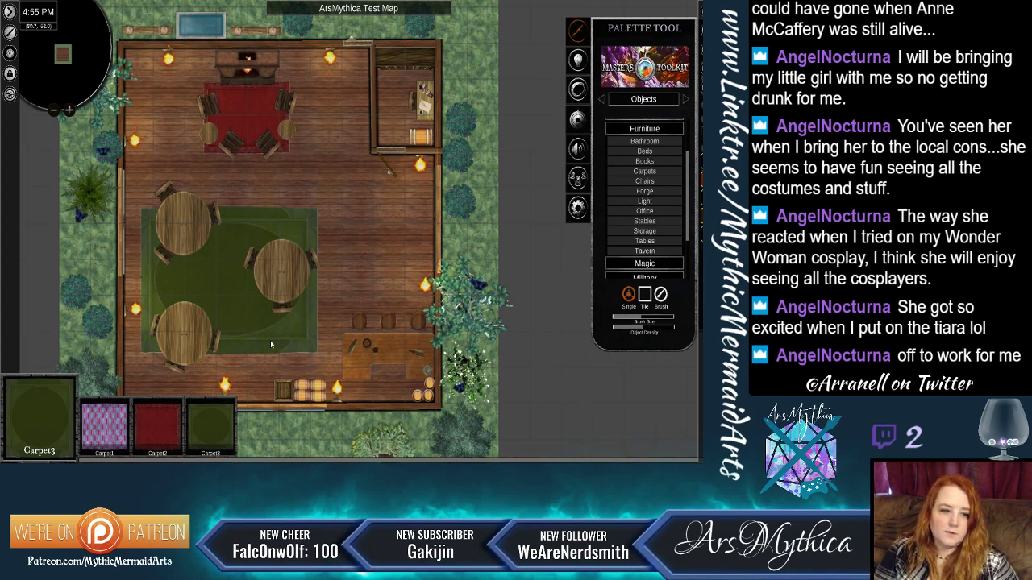
Shift the hue of the green carpet under the round tables to teal.
{"action": "right_click", "coordinate": [196, 250]}
{"action": "left_click", "coordinate": [228, 216]}
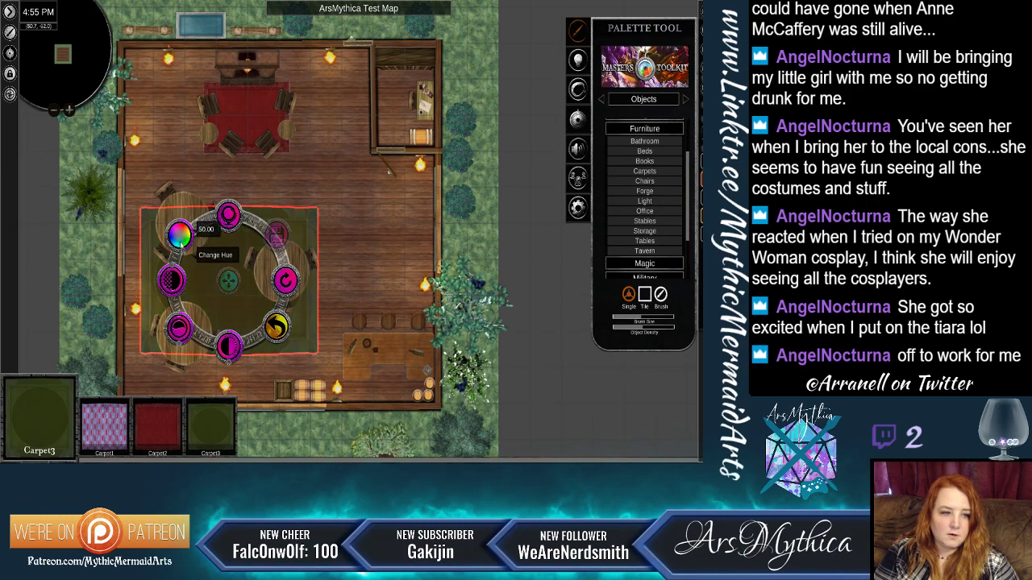
{"action": "mouse_move", "coordinate": [180, 235]}
{"action": "left_mouse_down"}
{"action": "mouse_move", "coordinate": [185, 243]}
{"action": "mouse_move", "coordinate": [185, 233]}
{"action": "left_mouse_up"}
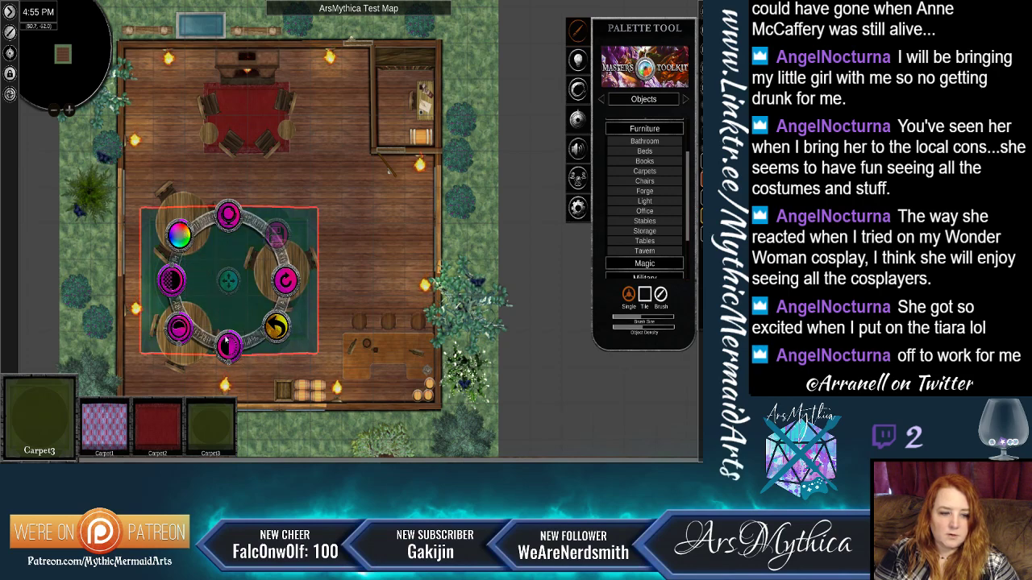
{"action": "left_click_drag", "start_coordinate": [175, 334], "coordinate": [167, 337]}
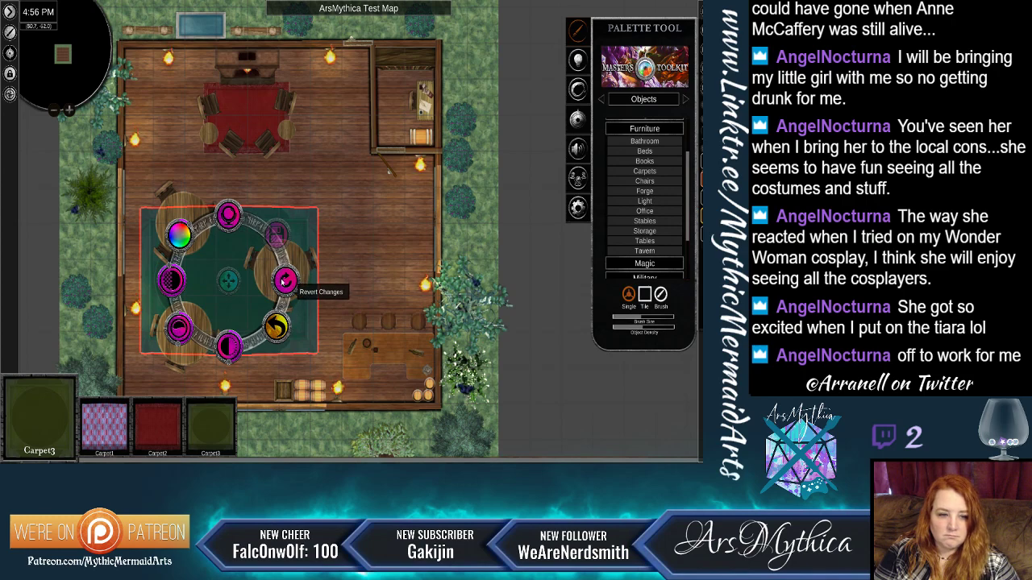
Try brighter and darker settings on the teal carpet and return its brightness to 0.50.
{"action": "scroll", "coordinate": [230, 346], "scroll_direction": "down", "scroll_amount": 3}
{"action": "scroll", "coordinate": [230, 347], "scroll_direction": "up", "scroll_amount": 3}
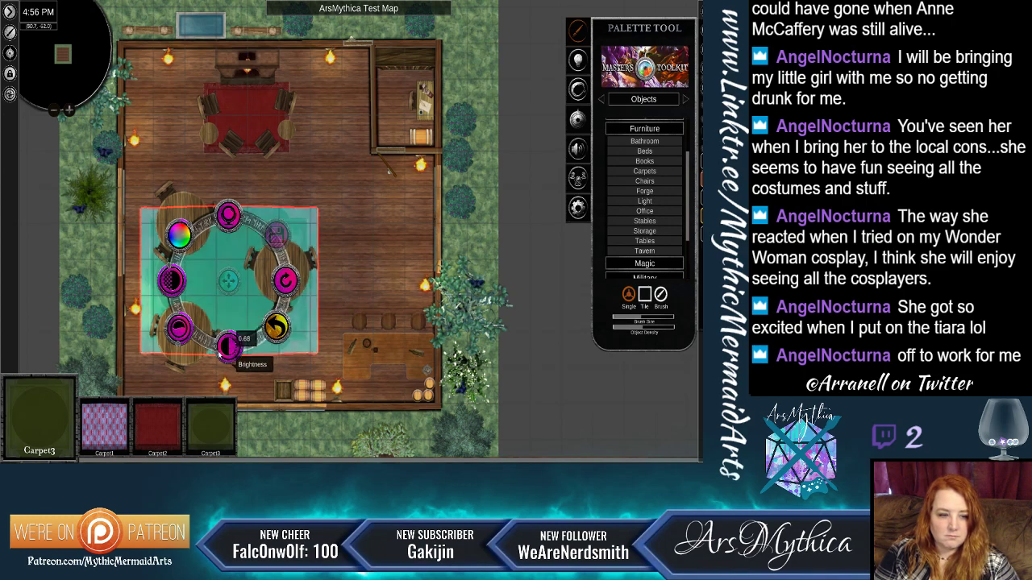
{"action": "scroll", "coordinate": [228, 347], "scroll_direction": "down", "scroll_amount": 4}
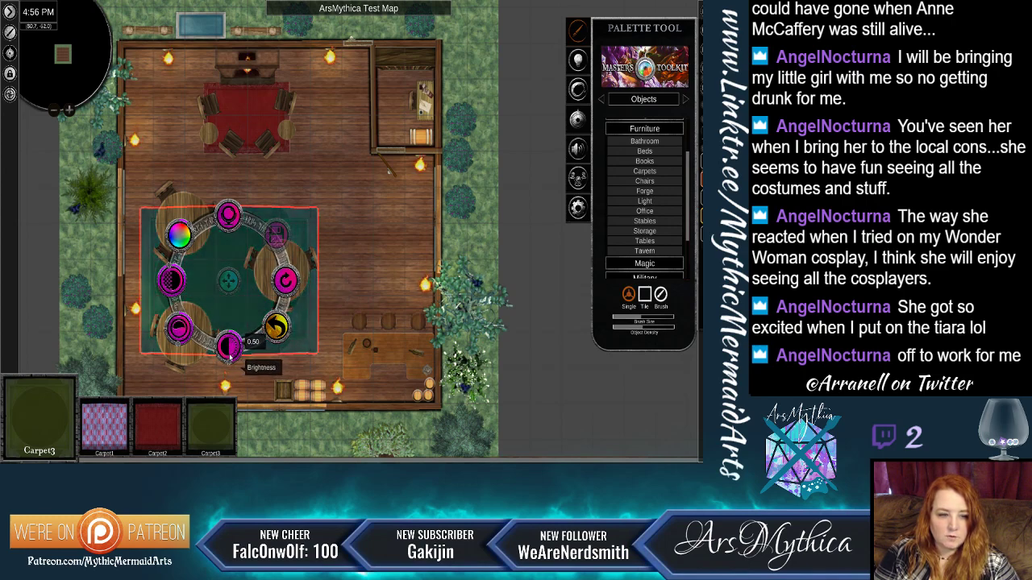
{"action": "scroll", "coordinate": [232, 349], "scroll_direction": "up", "scroll_amount": 2}
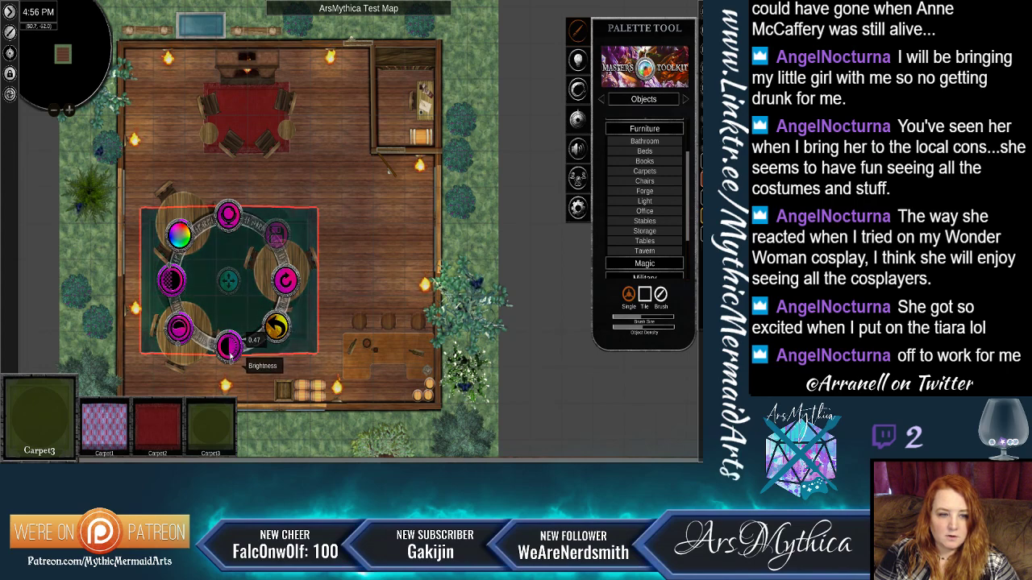
{"action": "scroll", "coordinate": [229, 347], "scroll_direction": "up", "scroll_amount": 1}
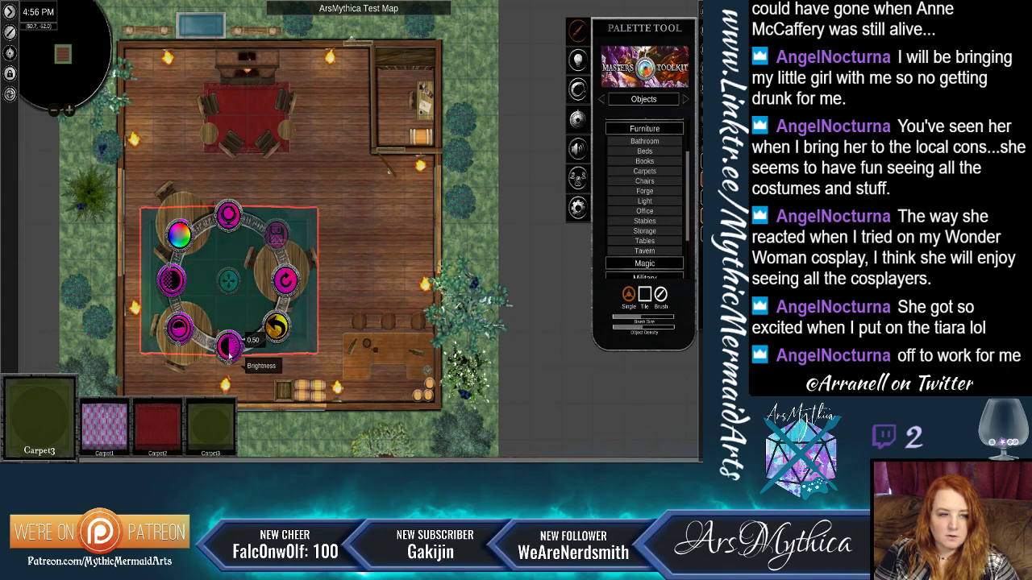
{"action": "left_click", "coordinate": [352, 229]}
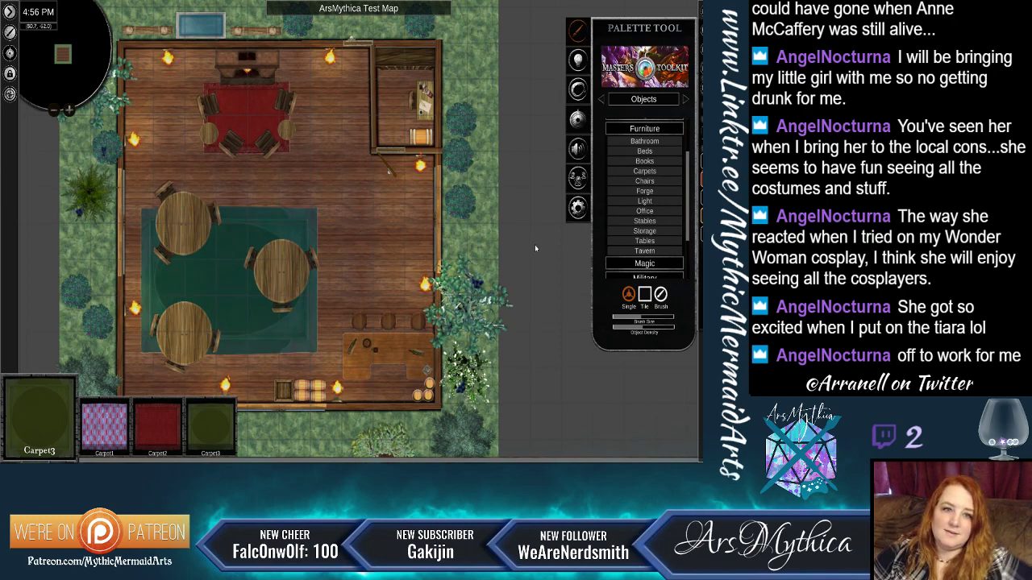
Browse the Bathroom furniture objects, including the Folding Screen, and the Dungeon corpse objects.
{"action": "scroll", "coordinate": [507, 189], "scroll_direction": "down", "scroll_amount": 2}
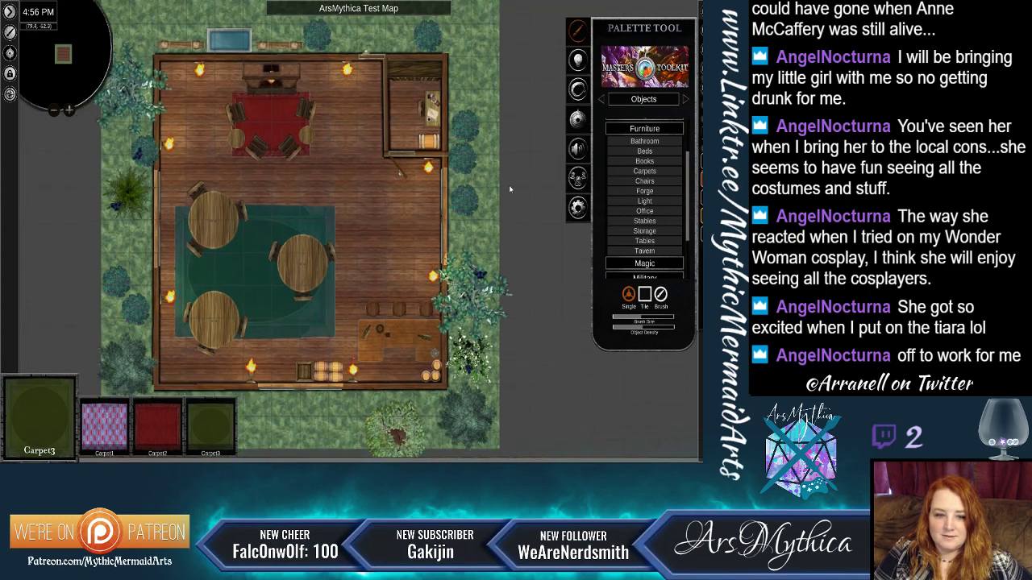
{"action": "left_click_drag", "start_coordinate": [505, 233], "coordinate": [493, 262]}
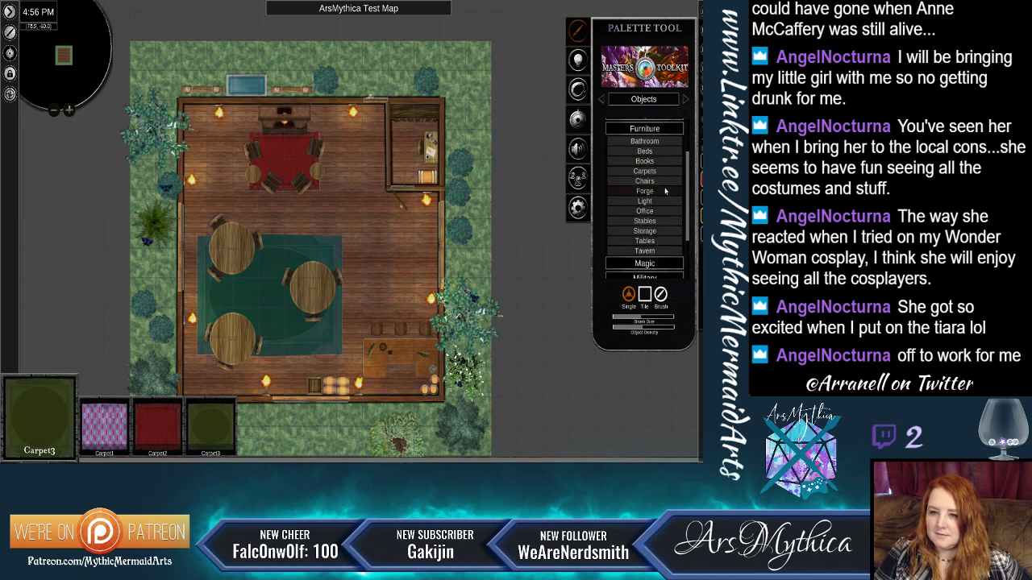
{"action": "left_click", "coordinate": [655, 141]}
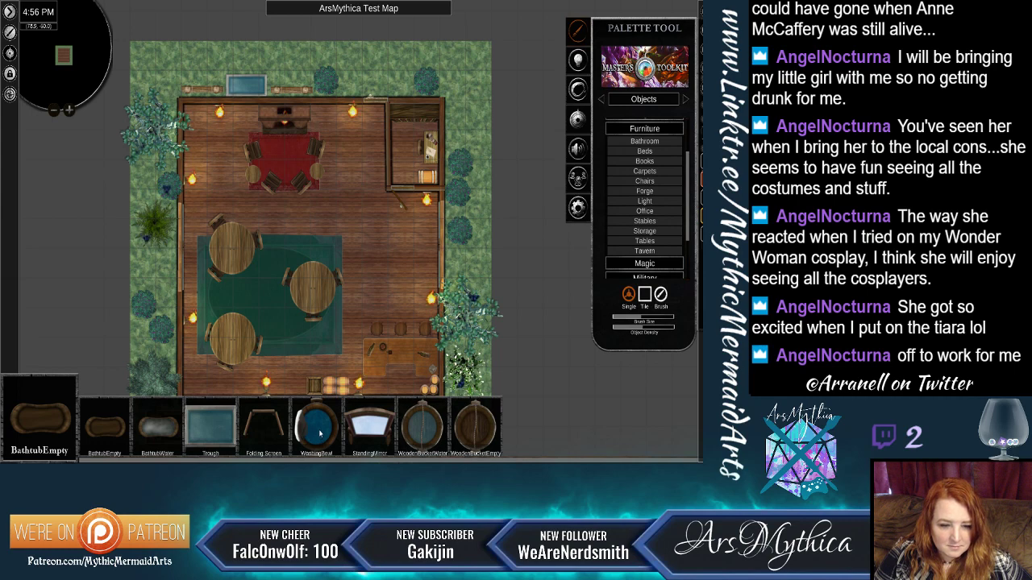
{"action": "left_click", "coordinate": [265, 418]}
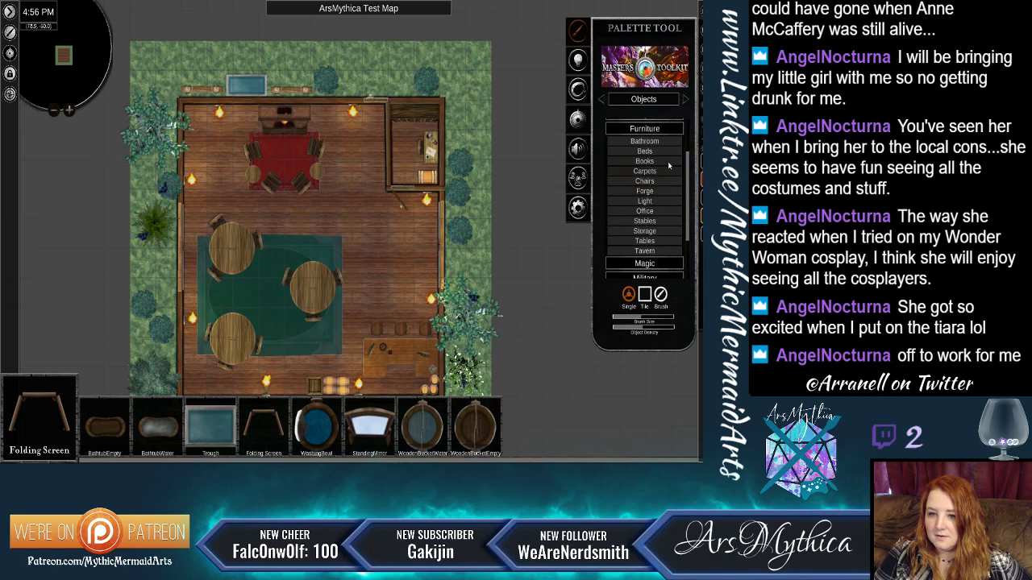
{"action": "scroll", "coordinate": [687, 177], "scroll_direction": "up", "scroll_amount": 1}
{"action": "scroll", "coordinate": [687, 176], "scroll_direction": "up", "scroll_amount": 2}
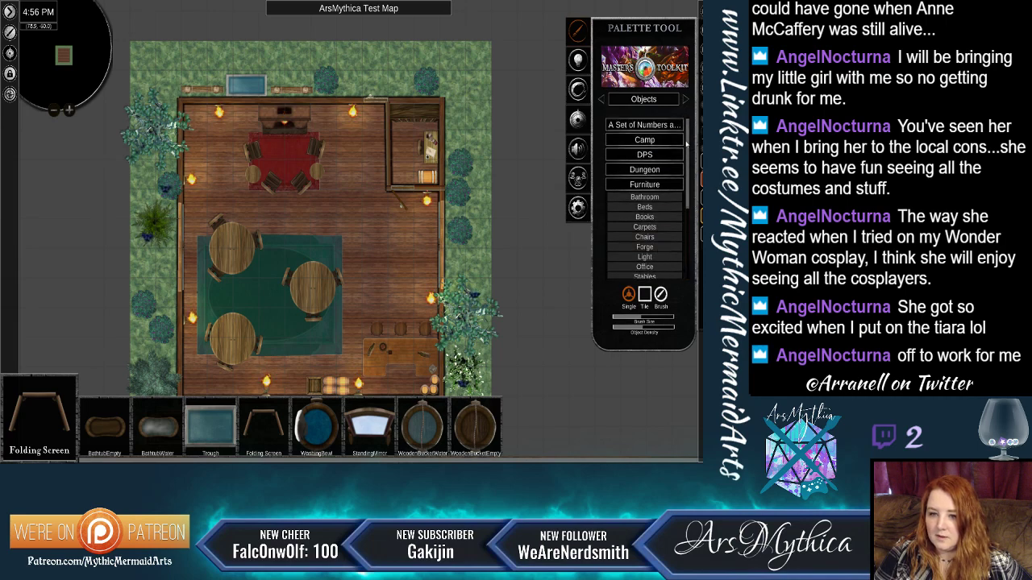
{"action": "left_click", "coordinate": [649, 170]}
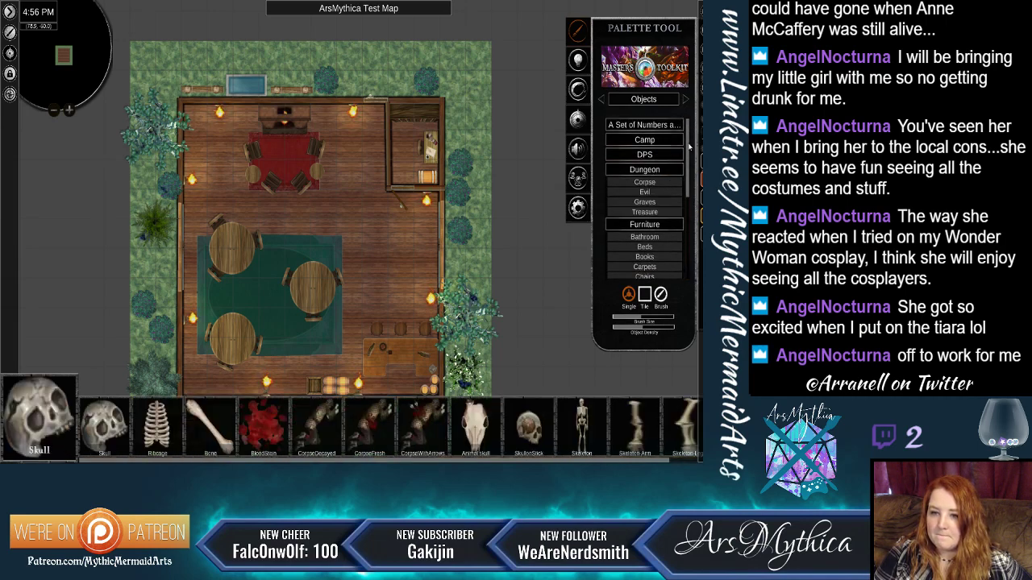
{"action": "scroll", "coordinate": [688, 146], "scroll_direction": "down", "scroll_amount": 1}
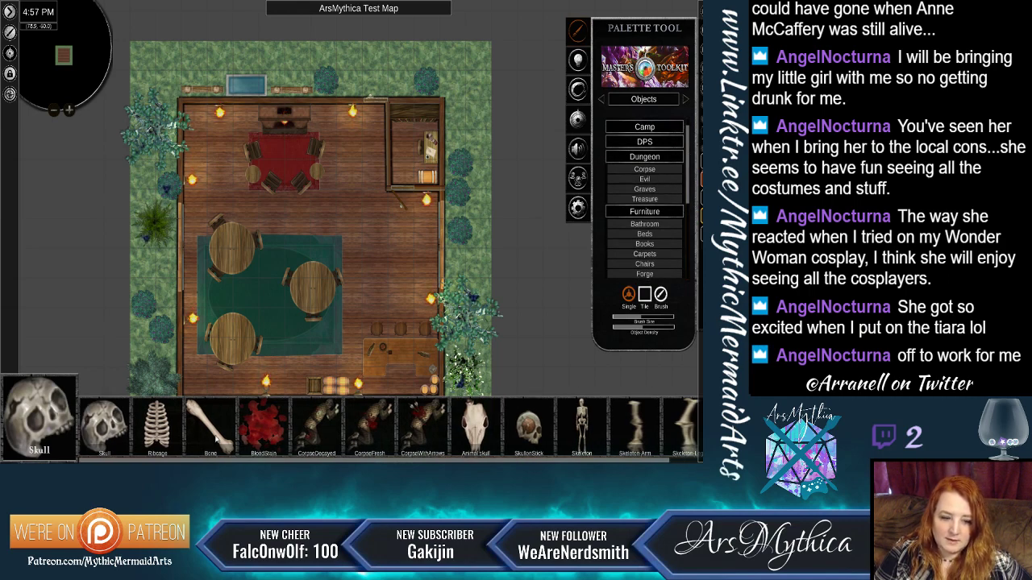
{"action": "scroll", "coordinate": [567, 425], "scroll_direction": "down", "scroll_amount": 1}
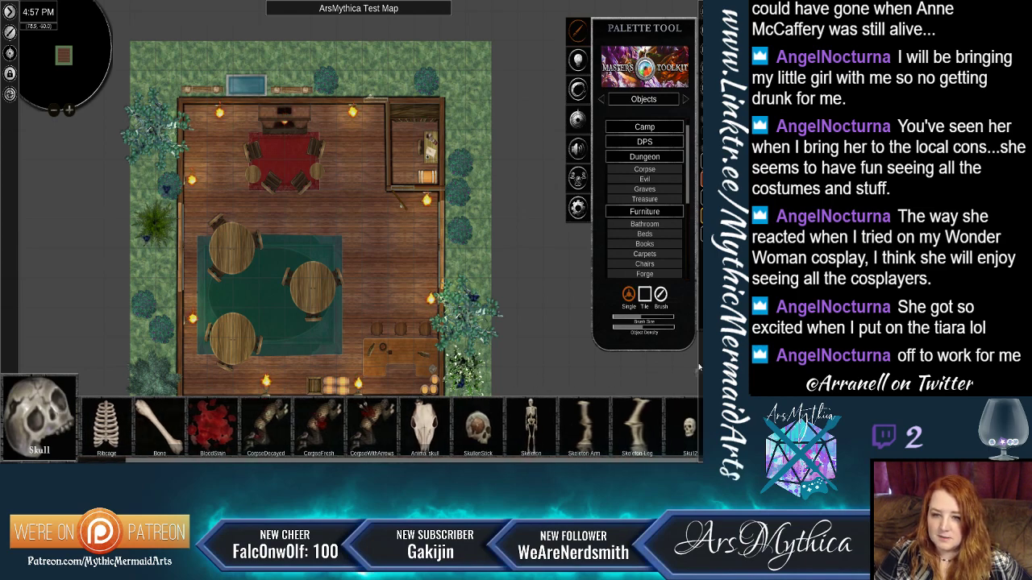
Browse the Corpse, Evil and Graves objects in the Dungeon category.
{"action": "left_click", "coordinate": [645, 170]}
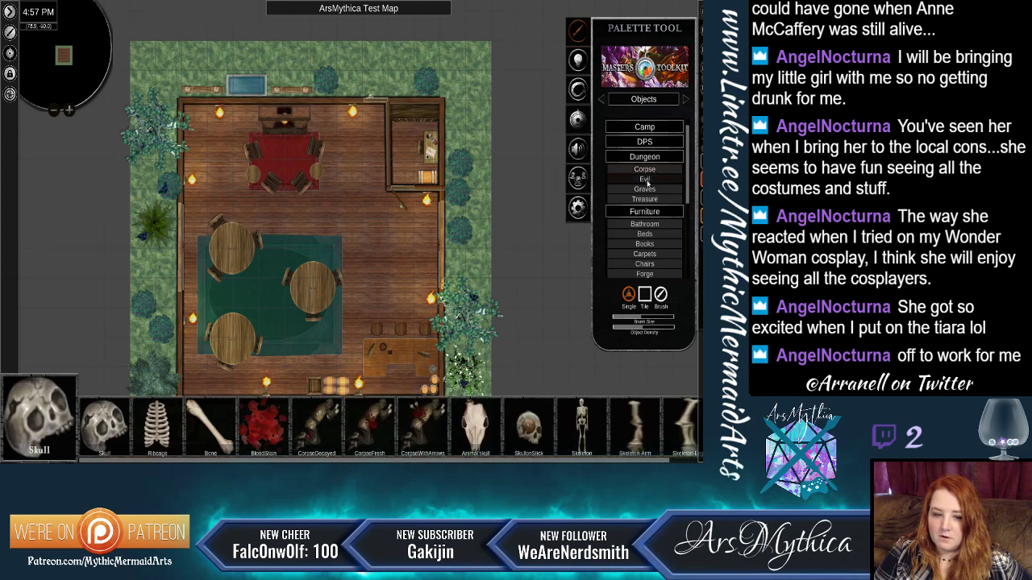
{"action": "left_click", "coordinate": [645, 188]}
{"action": "left_click", "coordinate": [644, 178]}
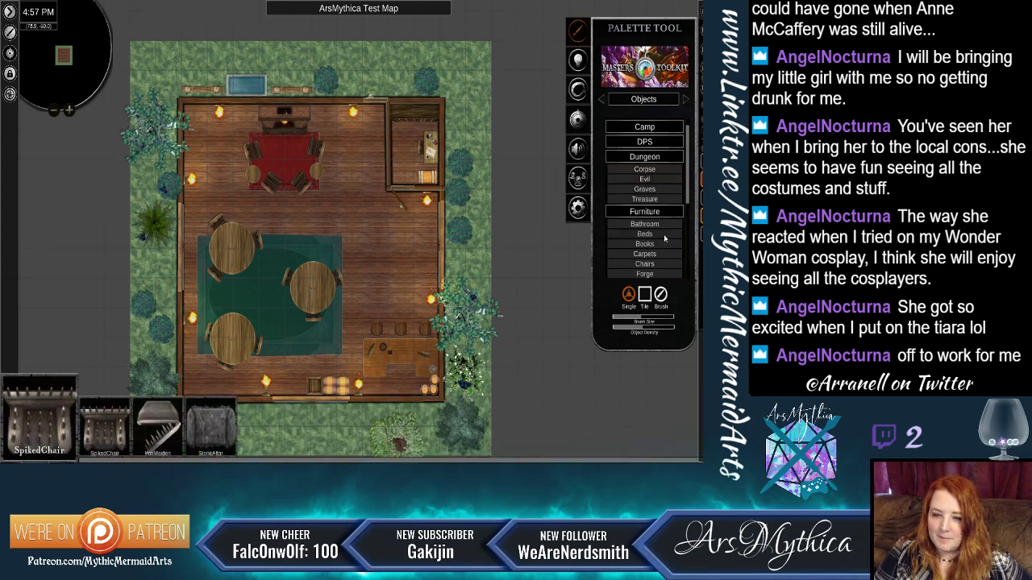
{"action": "left_click", "coordinate": [649, 190]}
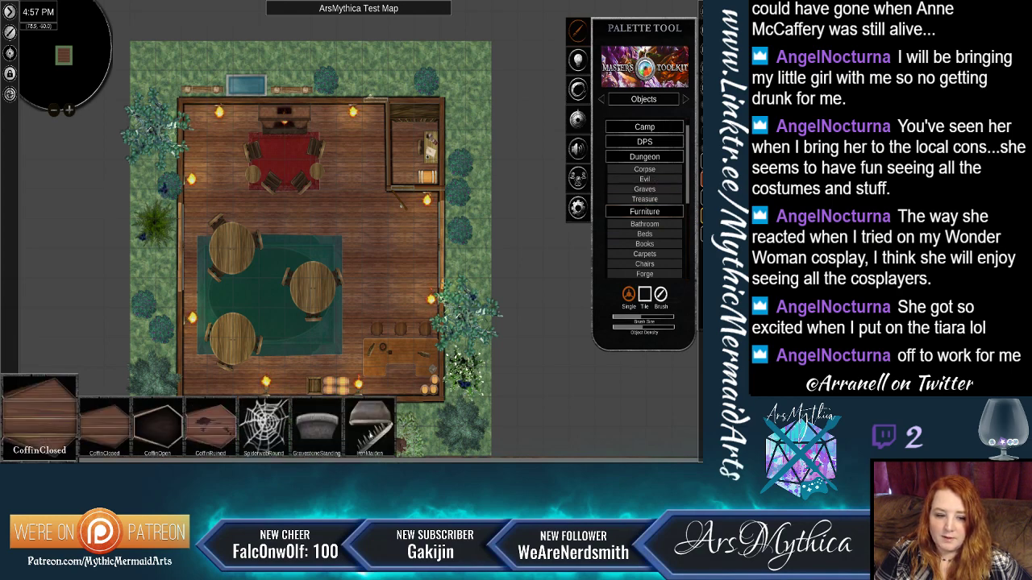
Try a static TreasurePile2 on the tavern floor beside the east wall, and undo its placement.
{"action": "left_click", "coordinate": [644, 199]}
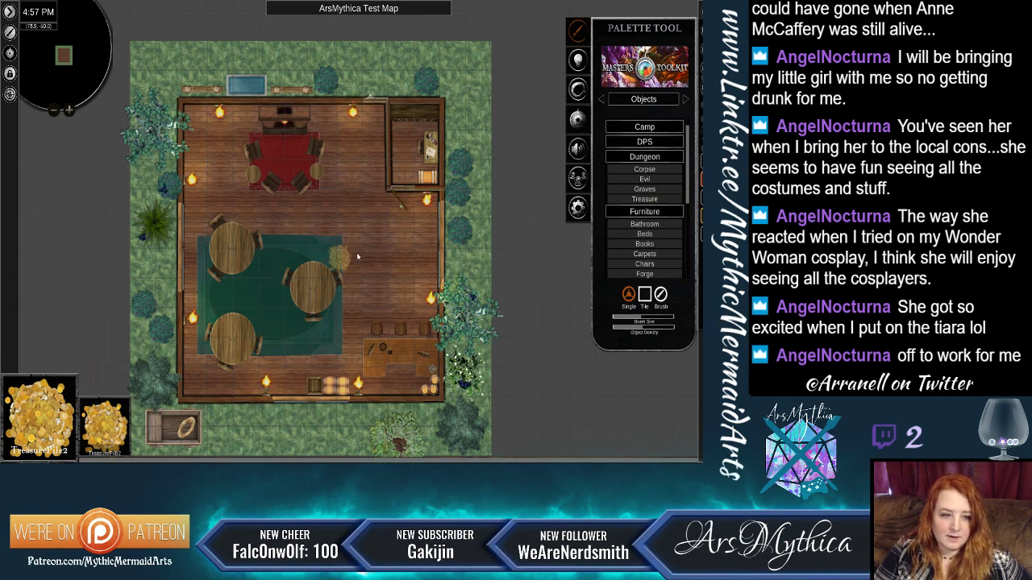
{"action": "left_click", "coordinate": [425, 240]}
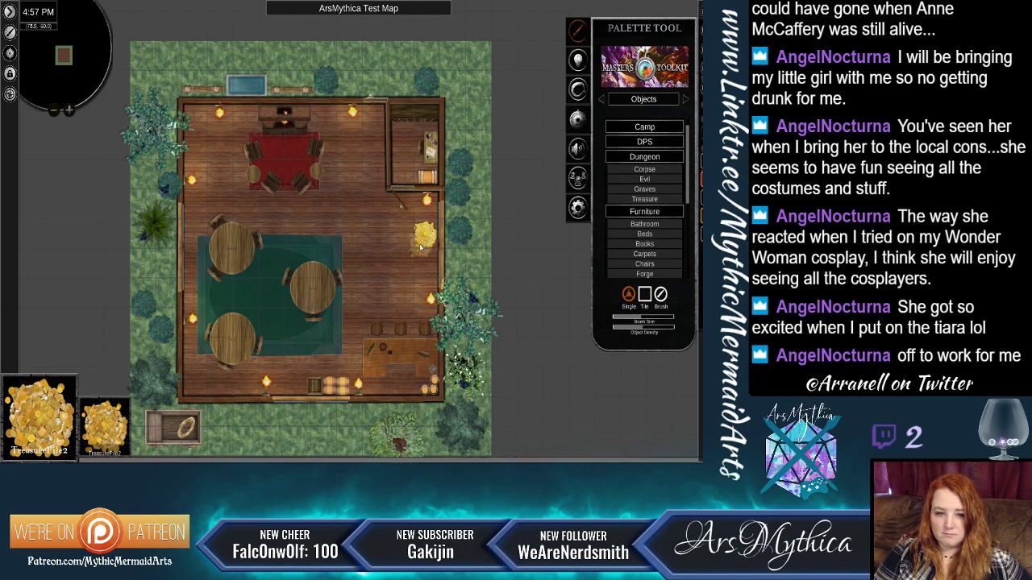
{"action": "key", "text": "ctrl+z"}
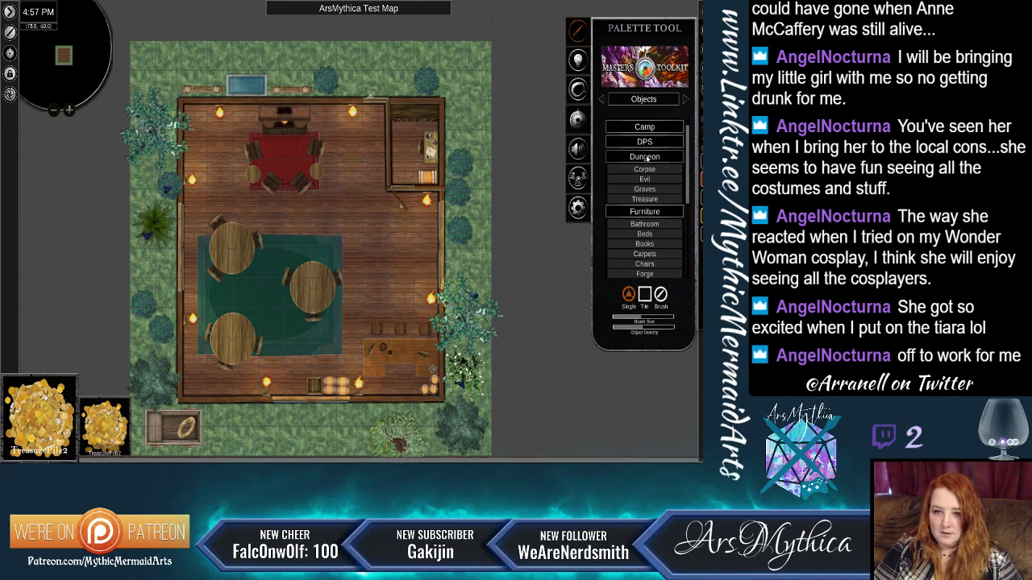
Try the animated Treasure pile from the Props assets on the floor beside the tavern's east wall.
{"action": "left_click", "coordinate": [652, 99]}
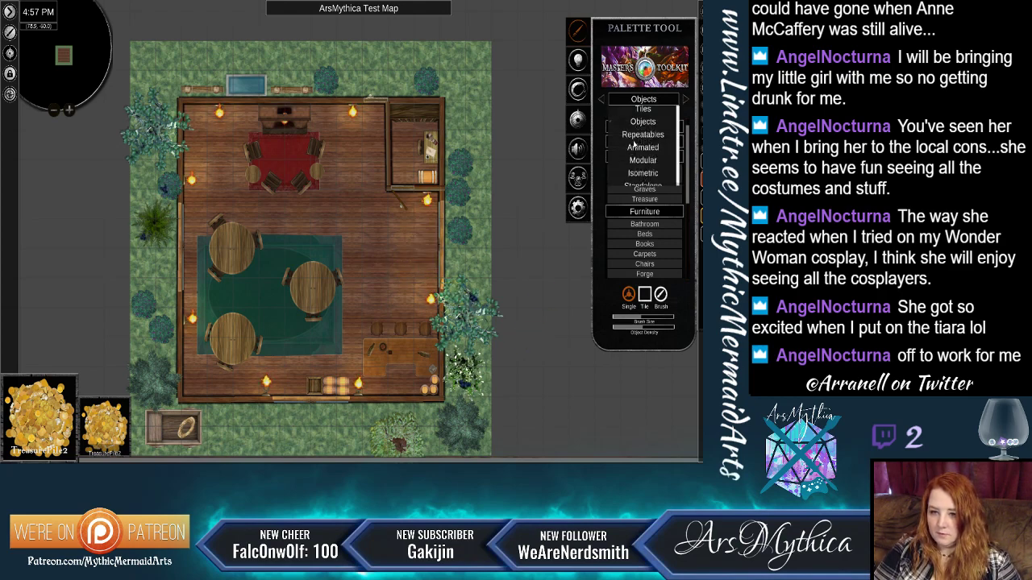
{"action": "left_click", "coordinate": [637, 146]}
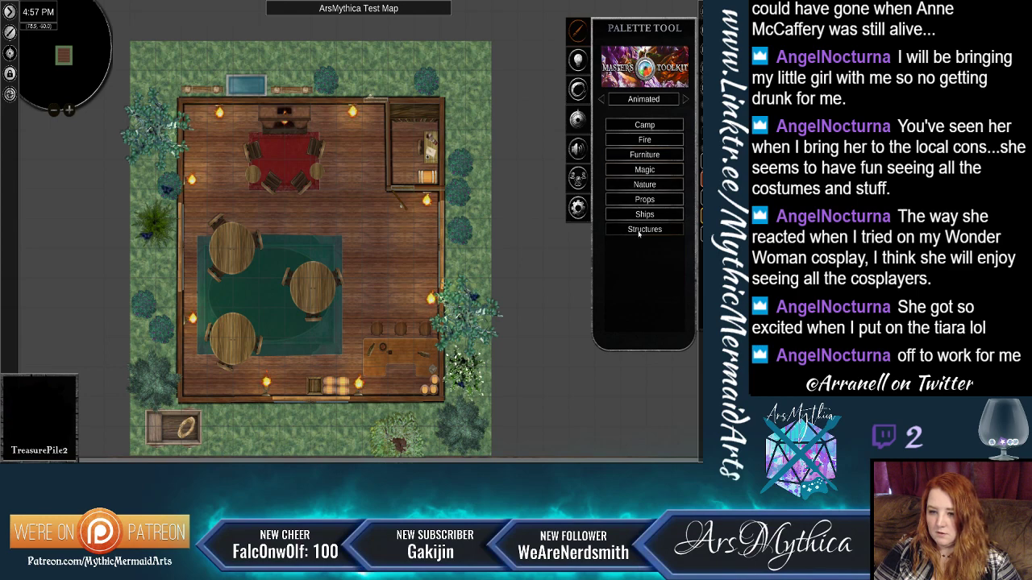
{"action": "left_click", "coordinate": [639, 156]}
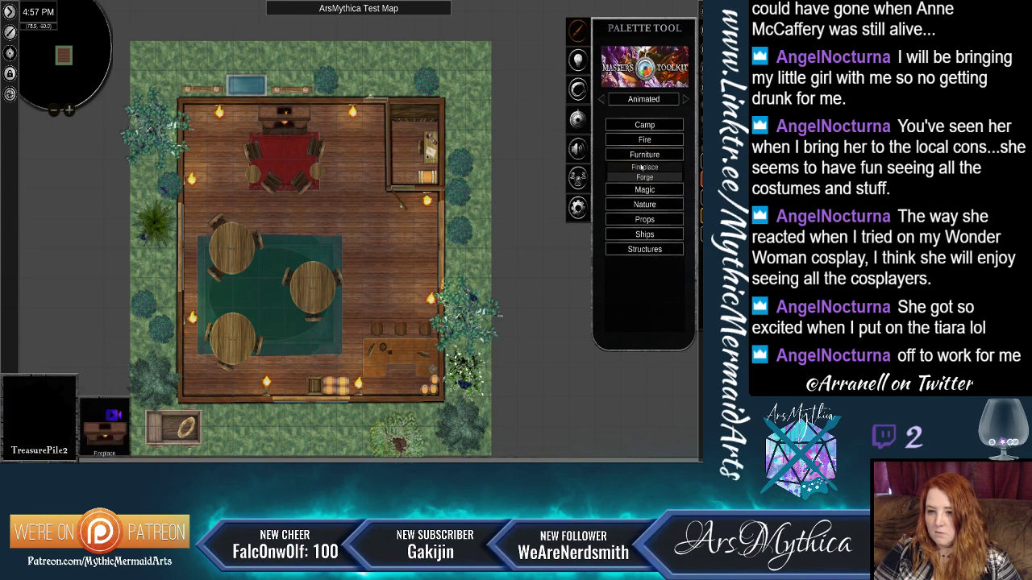
{"action": "left_click", "coordinate": [640, 201]}
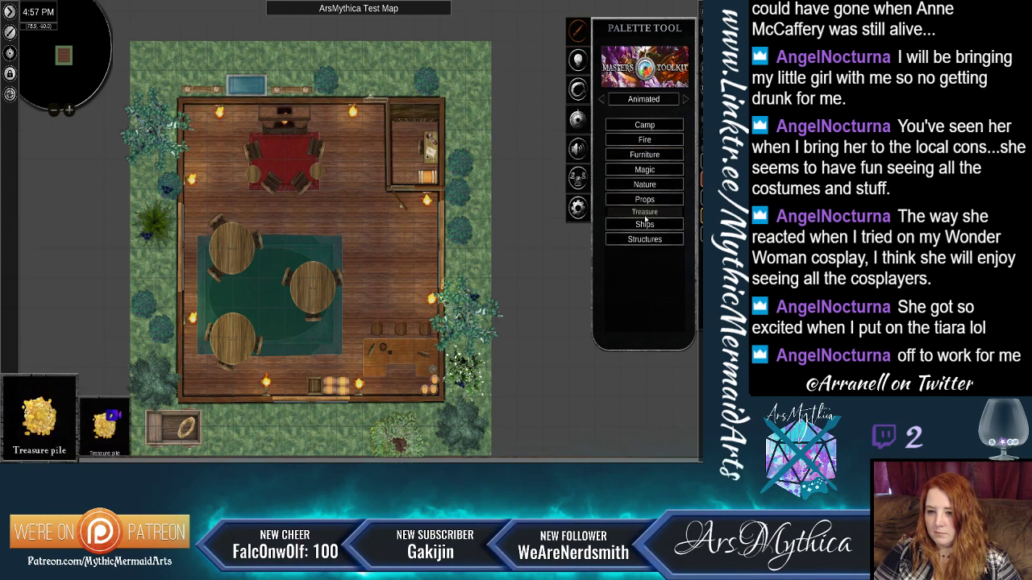
{"action": "left_click", "coordinate": [645, 212]}
{"action": "left_click", "coordinate": [425, 235]}
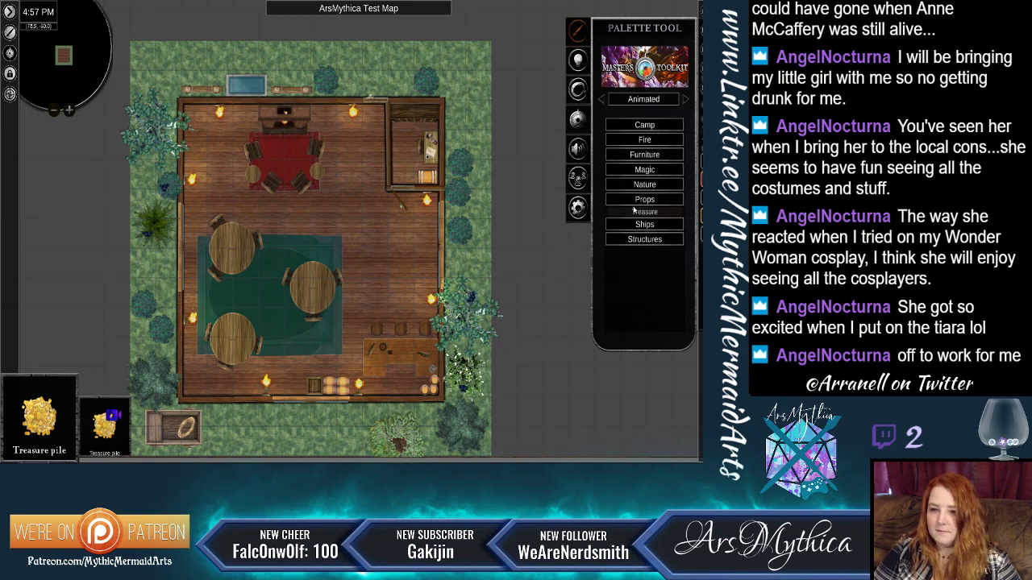
Try a CampfireBurning object on the empty area west of the tavern map.
{"action": "left_click", "coordinate": [638, 100]}
{"action": "left_click", "coordinate": [636, 123]}
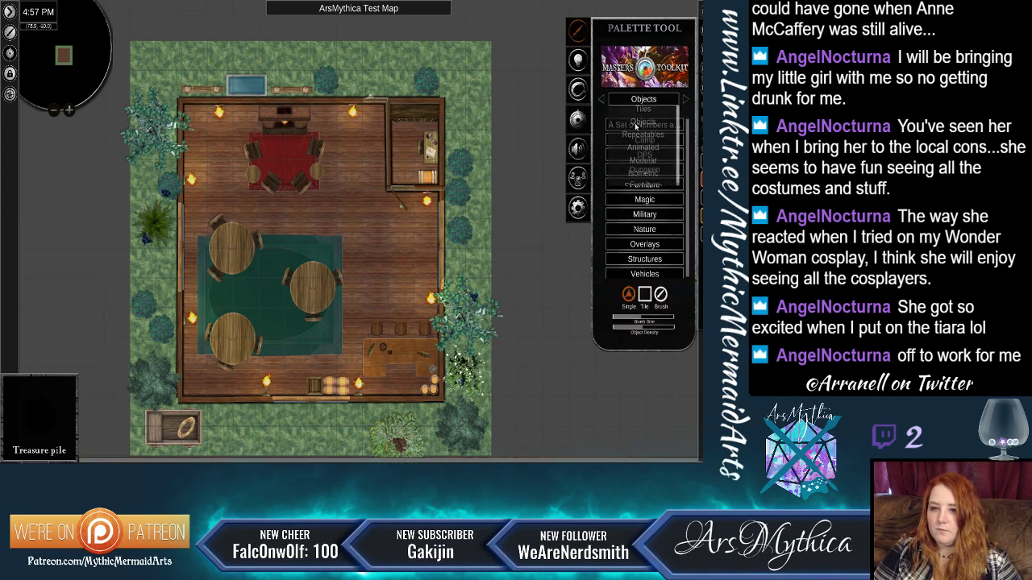
{"action": "left_click", "coordinate": [635, 140]}
{"action": "left_click", "coordinate": [633, 153]}
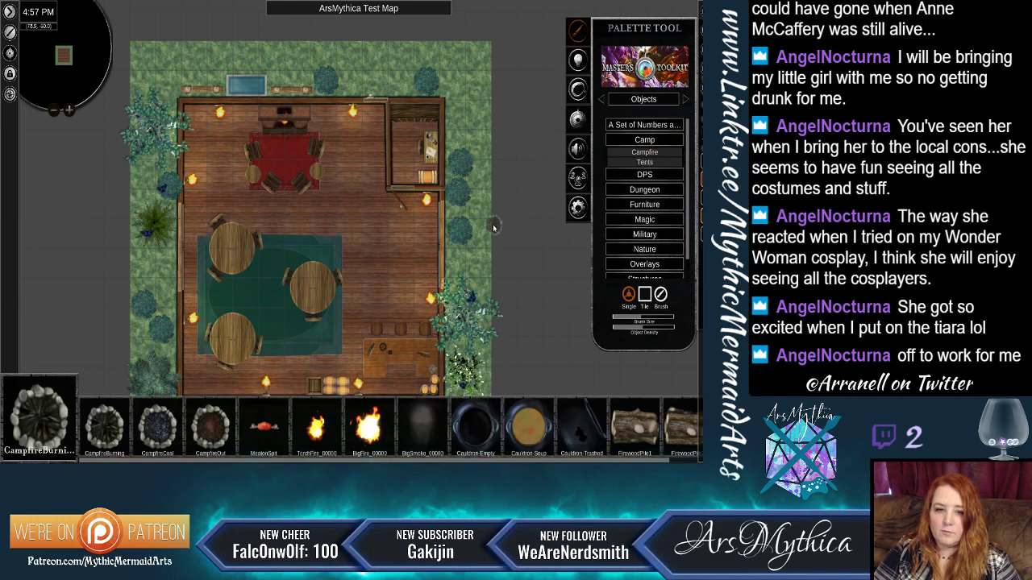
{"action": "scroll", "coordinate": [463, 236], "scroll_direction": "down", "scroll_amount": 3}
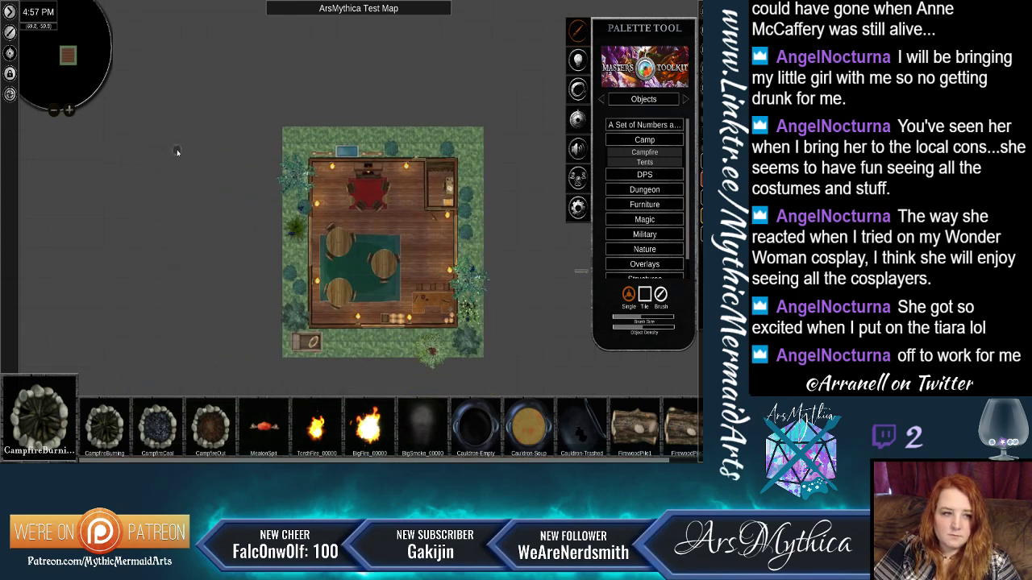
Overlay the Big Fire Anim effect on the test campfire and inspect it up close.
{"action": "left_click", "coordinate": [634, 100]}
{"action": "left_click", "coordinate": [632, 148]}
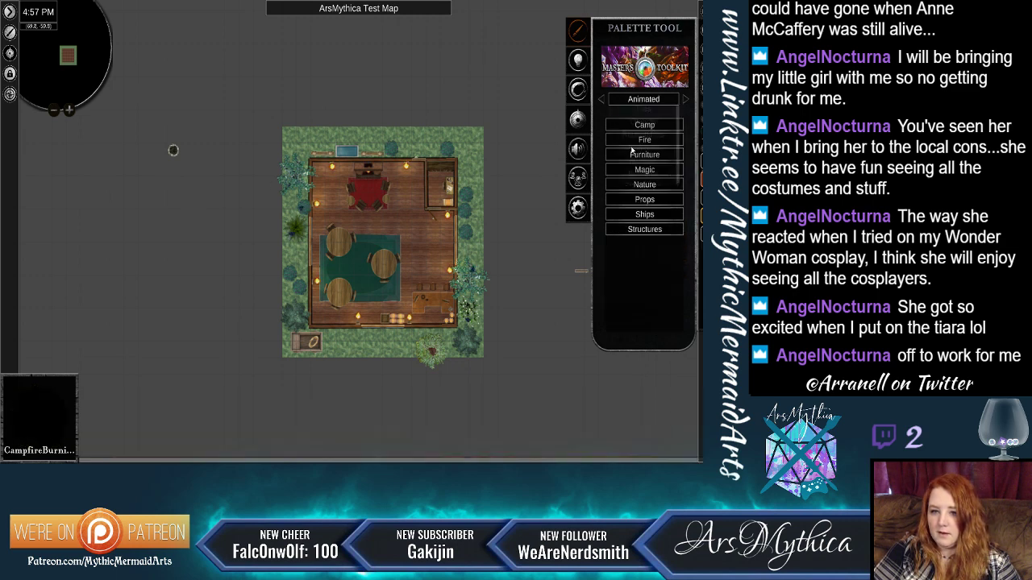
{"action": "left_click", "coordinate": [637, 141]}
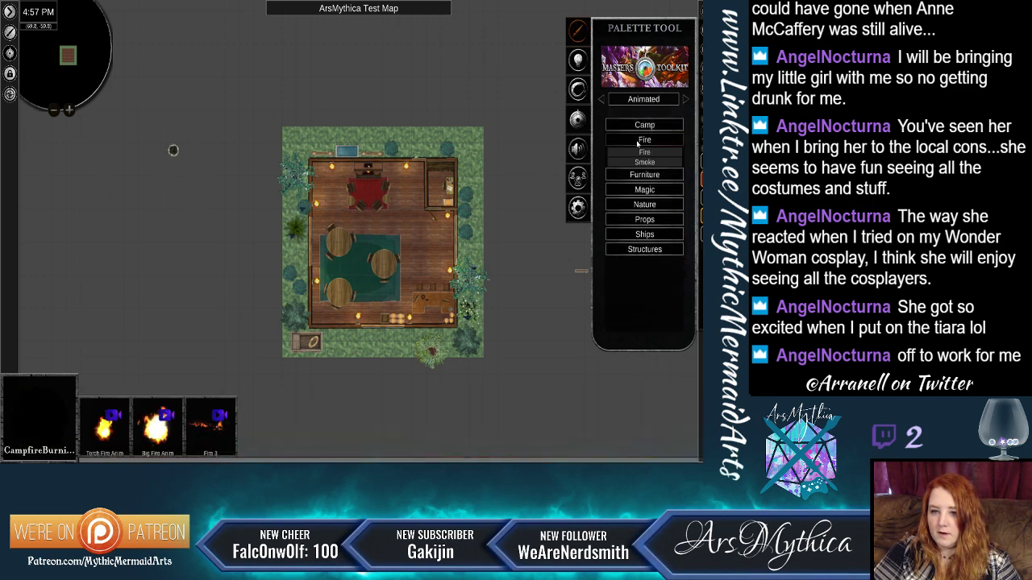
{"action": "left_click", "coordinate": [158, 434]}
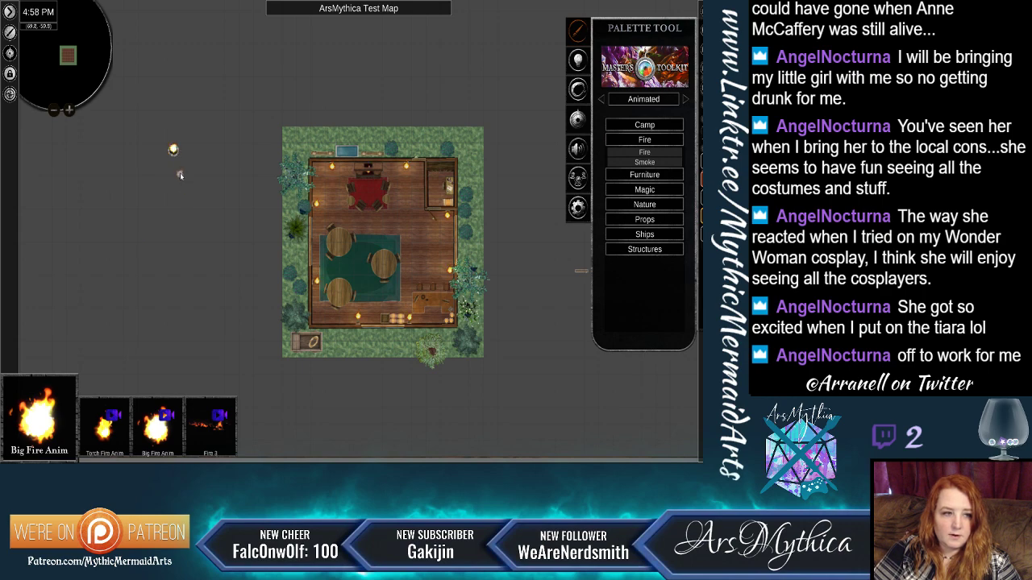
{"action": "scroll", "coordinate": [179, 176], "scroll_direction": "up", "scroll_amount": 5}
{"action": "scroll", "coordinate": [191, 159], "scroll_direction": "up", "scroll_amount": 2}
{"action": "left_click_drag", "start_coordinate": [187, 152], "coordinate": [360, 245]}
{"action": "scroll", "coordinate": [360, 245], "scroll_direction": "up", "scroll_amount": 2}
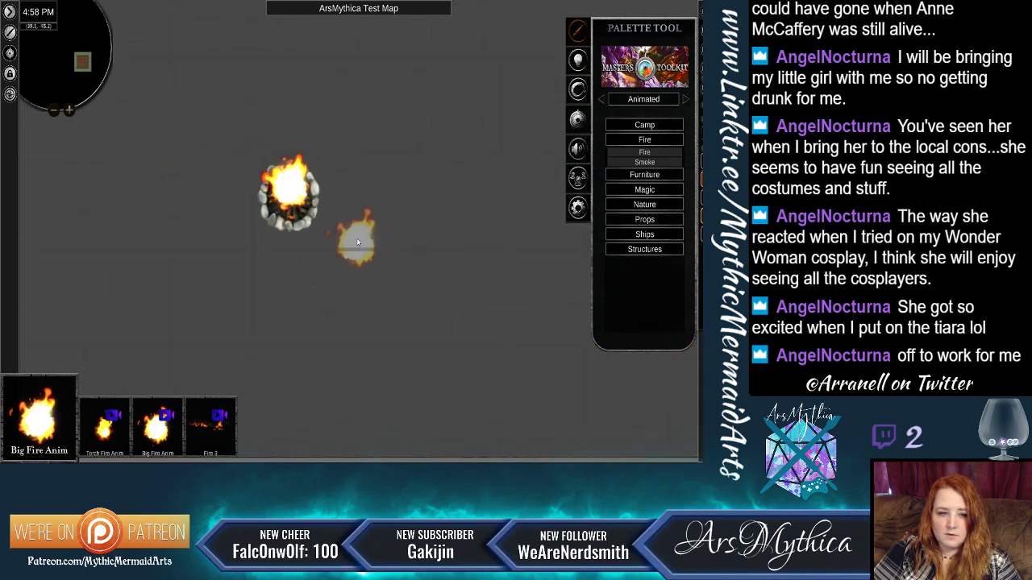
Place a DoorClosed2 door from the Structures objects in the tavern's south wall, near its east end.
{"action": "scroll", "coordinate": [353, 232], "scroll_direction": "down", "scroll_amount": 2}
{"action": "scroll", "coordinate": [350, 232], "scroll_direction": "down", "scroll_amount": 4}
{"action": "left_click_drag", "start_coordinate": [424, 267], "coordinate": [286, 166]}
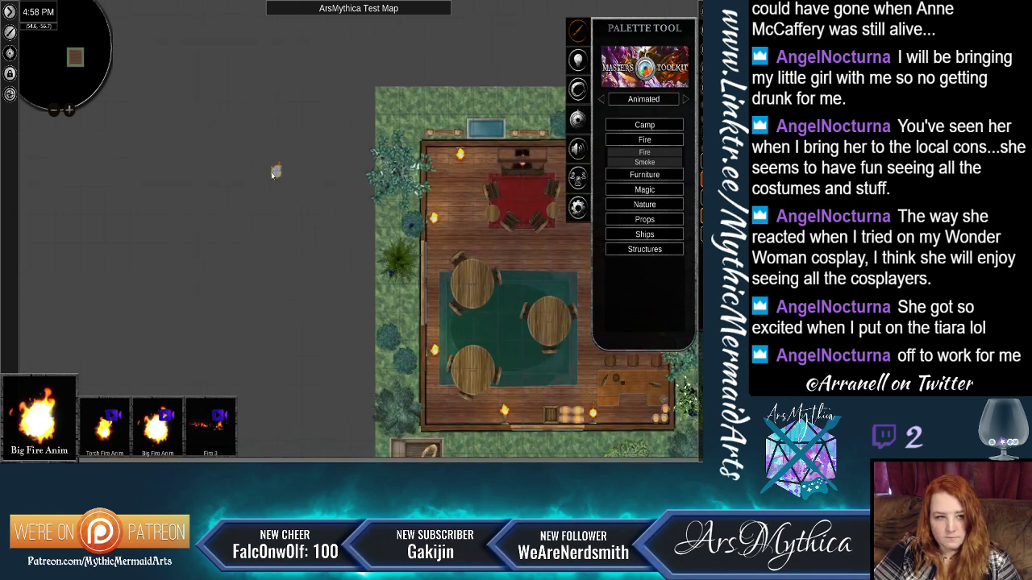
{"action": "scroll", "coordinate": [327, 222], "scroll_direction": "down", "scroll_amount": 2}
{"action": "left_click_drag", "start_coordinate": [512, 374], "coordinate": [374, 266]}
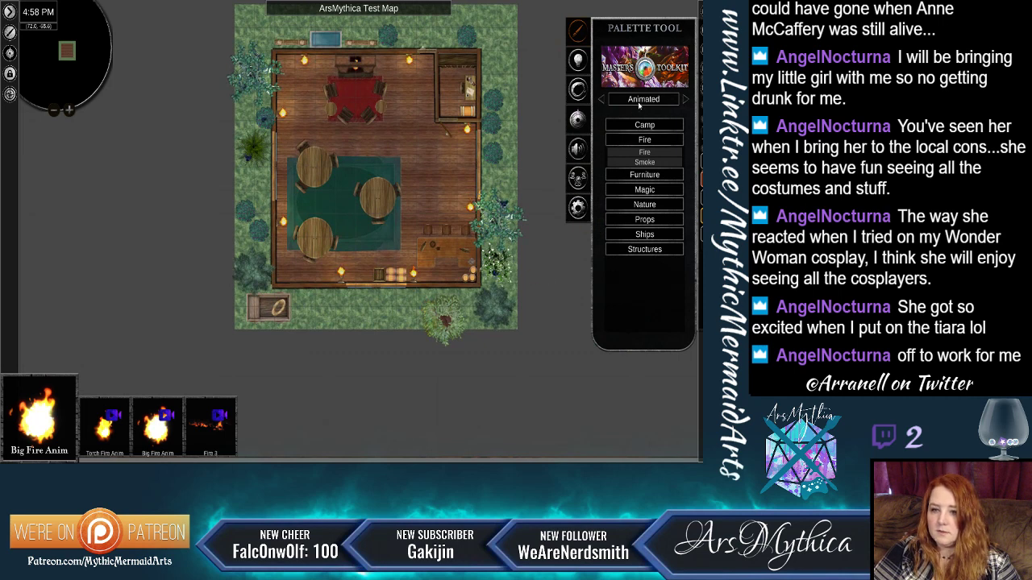
{"action": "left_click", "coordinate": [641, 99]}
{"action": "left_click", "coordinate": [636, 123]}
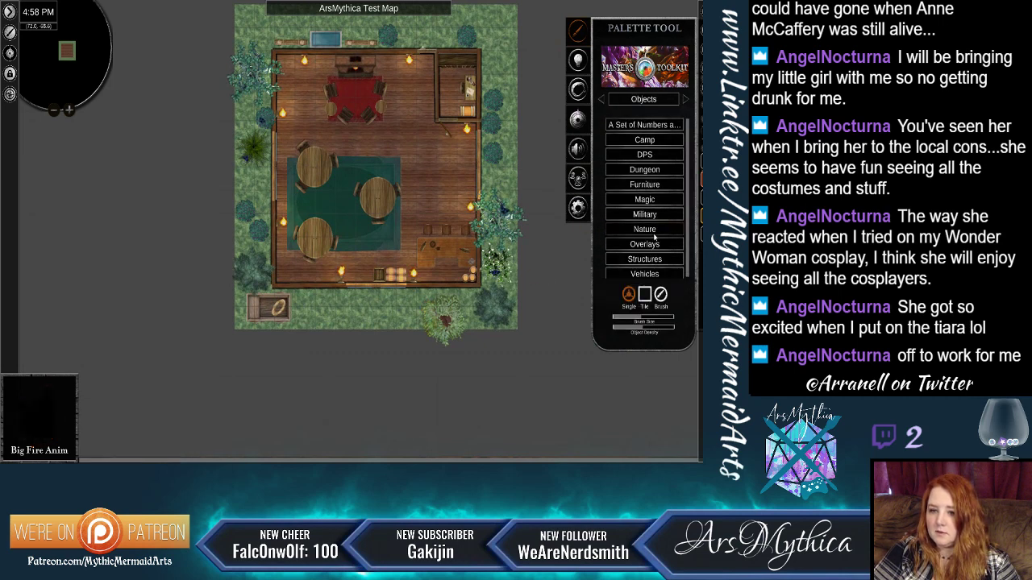
{"action": "left_click", "coordinate": [642, 260]}
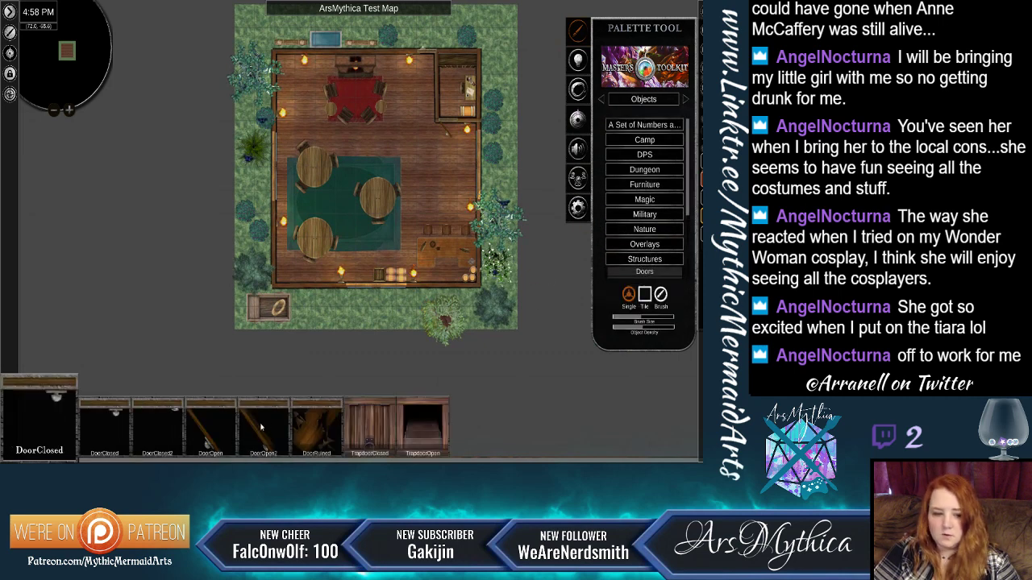
{"action": "left_click", "coordinate": [157, 412]}
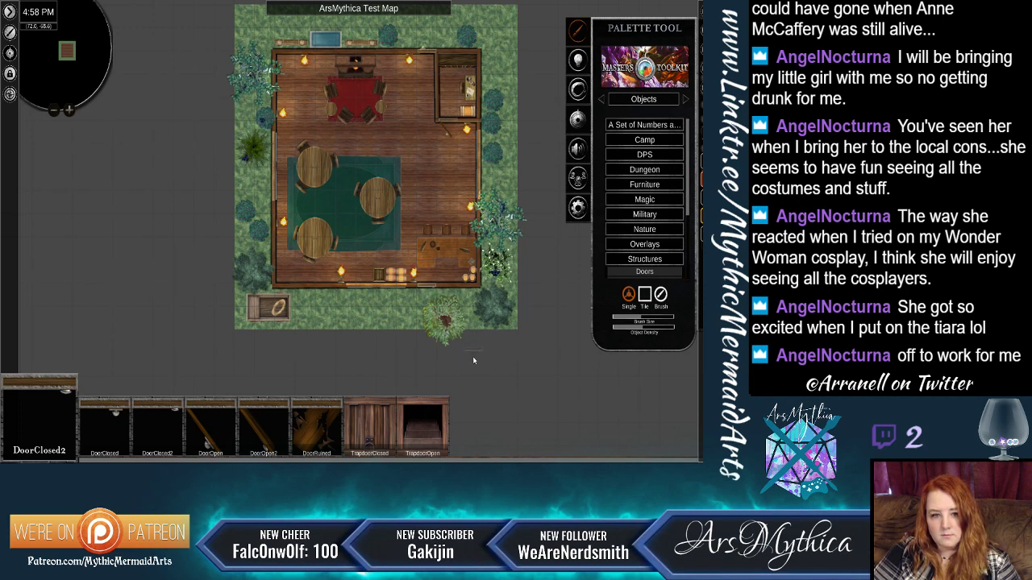
Move the leafy plant from outside the south wall to the northeast corner of the grass.
{"action": "right_click", "coordinate": [435, 324]}
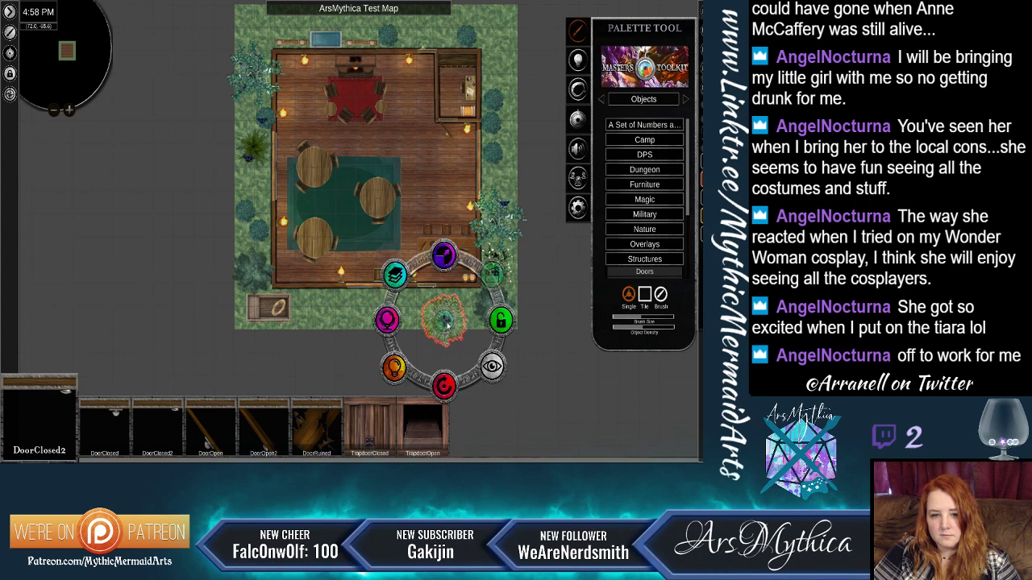
{"action": "left_click_drag", "start_coordinate": [430, 326], "coordinate": [503, 34]}
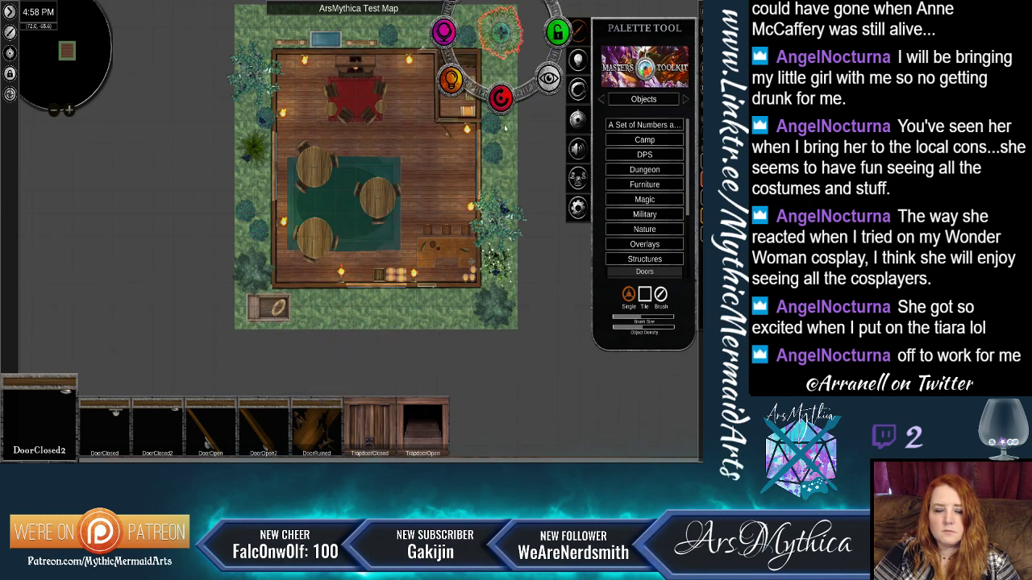
{"action": "left_click", "coordinate": [531, 253]}
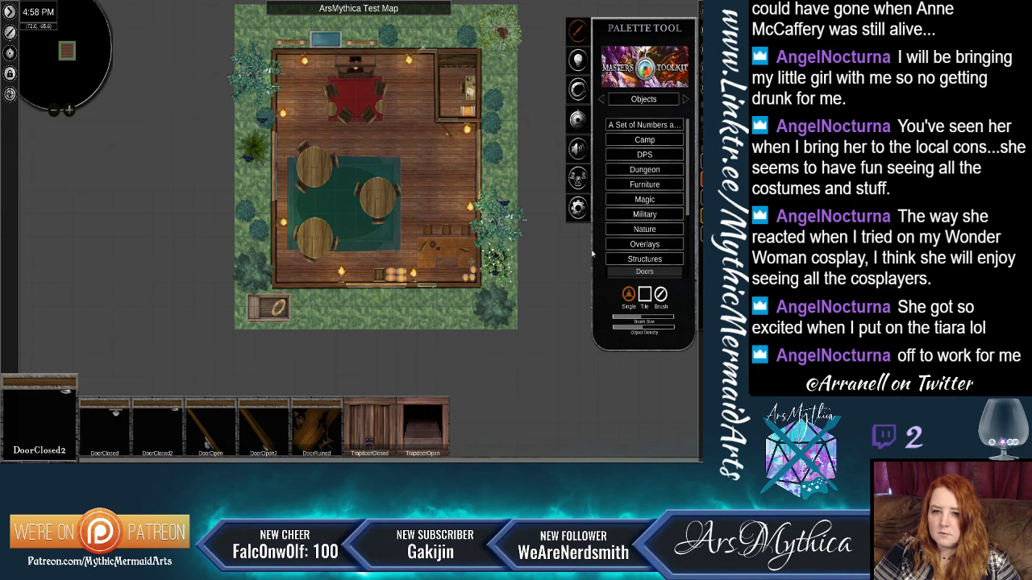
Place a CampfireBurning object on the grass south of the tavern and overlay it with the Big Fire Anim effect.
{"action": "left_click", "coordinate": [645, 139]}
{"action": "left_click", "coordinate": [639, 152]}
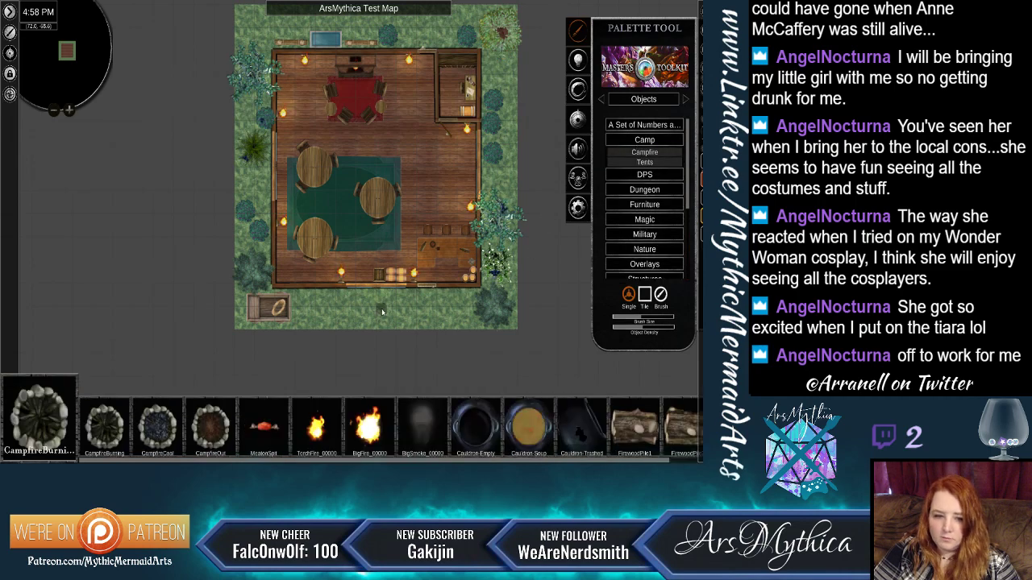
{"action": "left_click", "coordinate": [644, 100]}
{"action": "left_click", "coordinate": [642, 148]}
{"action": "left_click", "coordinate": [644, 139]}
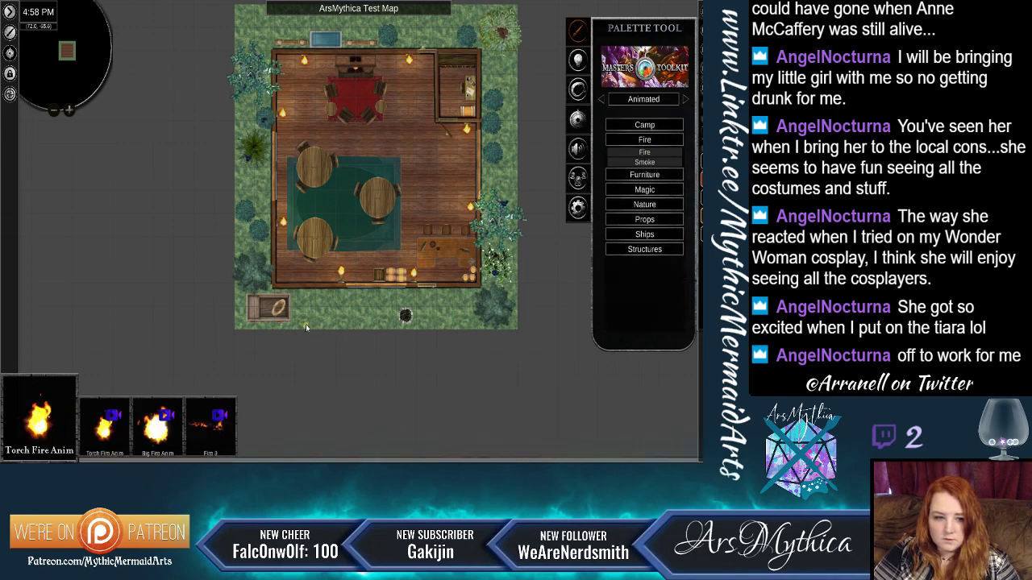
{"action": "left_click", "coordinate": [158, 431]}
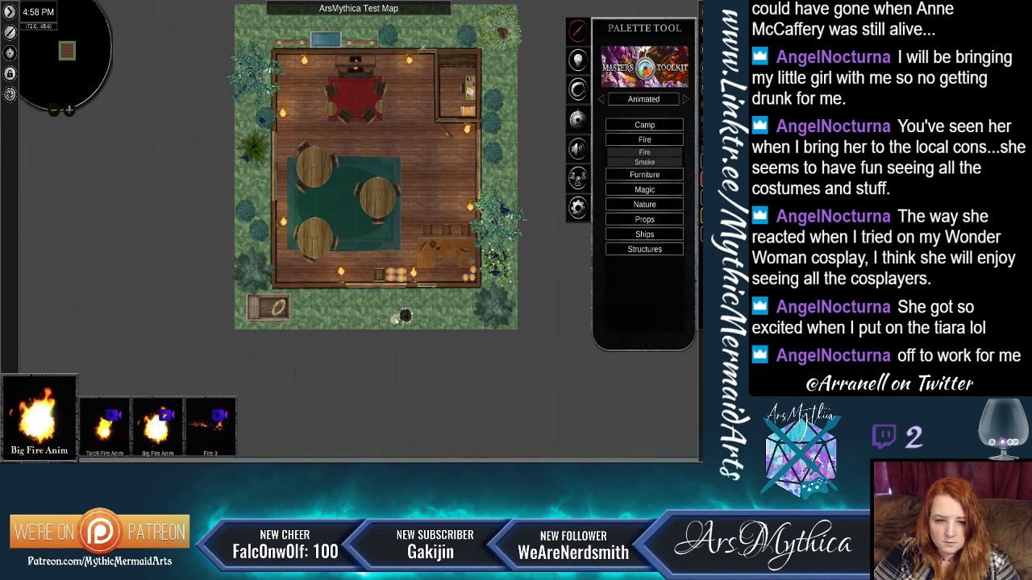
{"action": "left_click", "coordinate": [405, 315]}
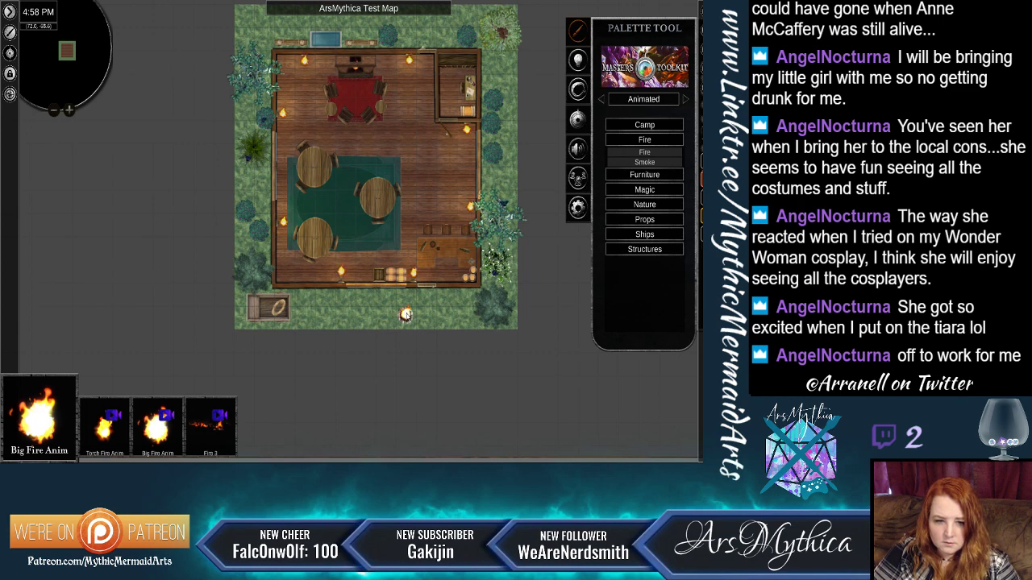
Place the animated Tent on the grass east of the campfire and shift it slightly toward the corner bush.
{"action": "left_click", "coordinate": [651, 140]}
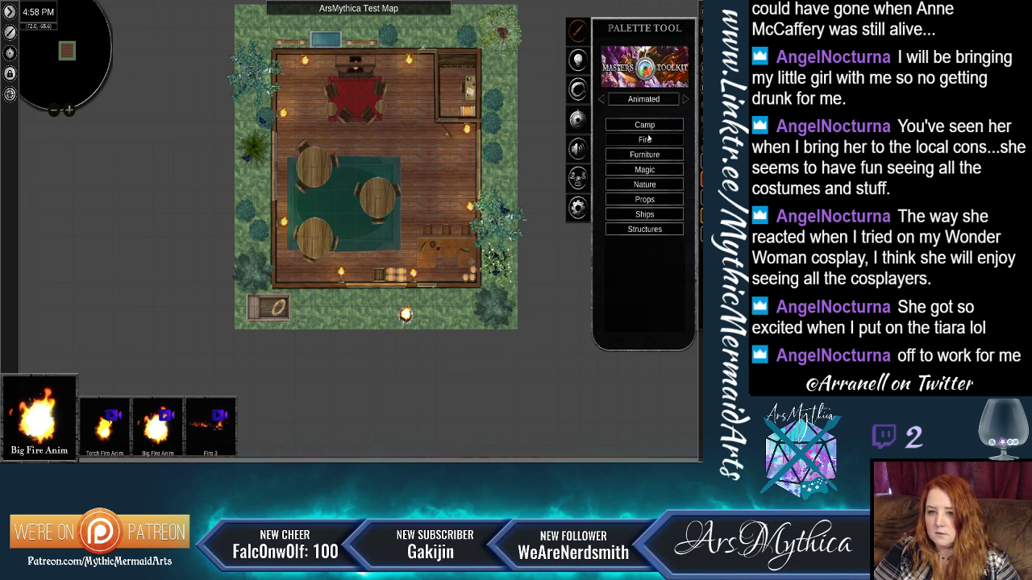
{"action": "left_click", "coordinate": [647, 125]}
{"action": "left_click", "coordinate": [647, 141]}
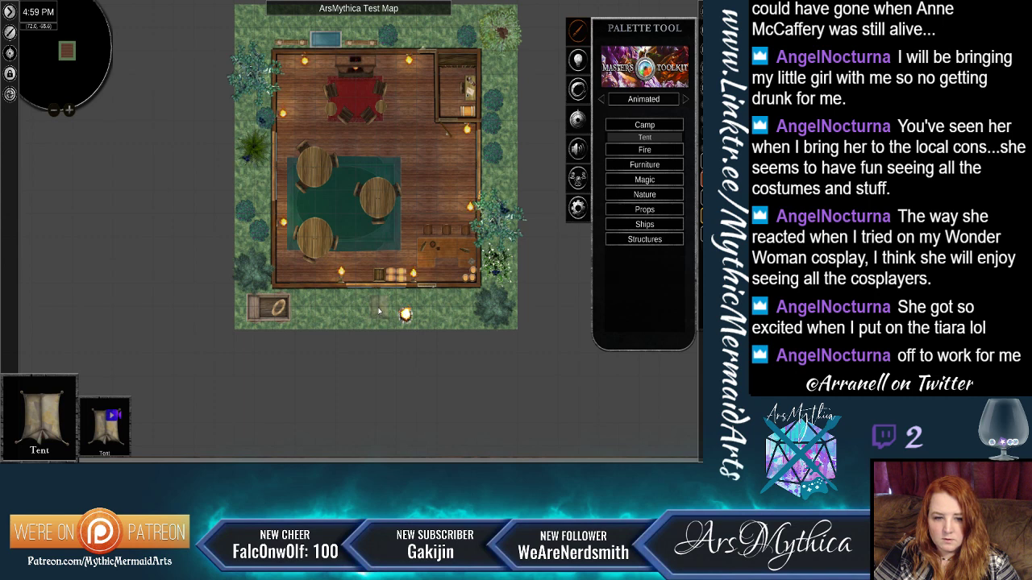
{"action": "left_click", "coordinate": [460, 308]}
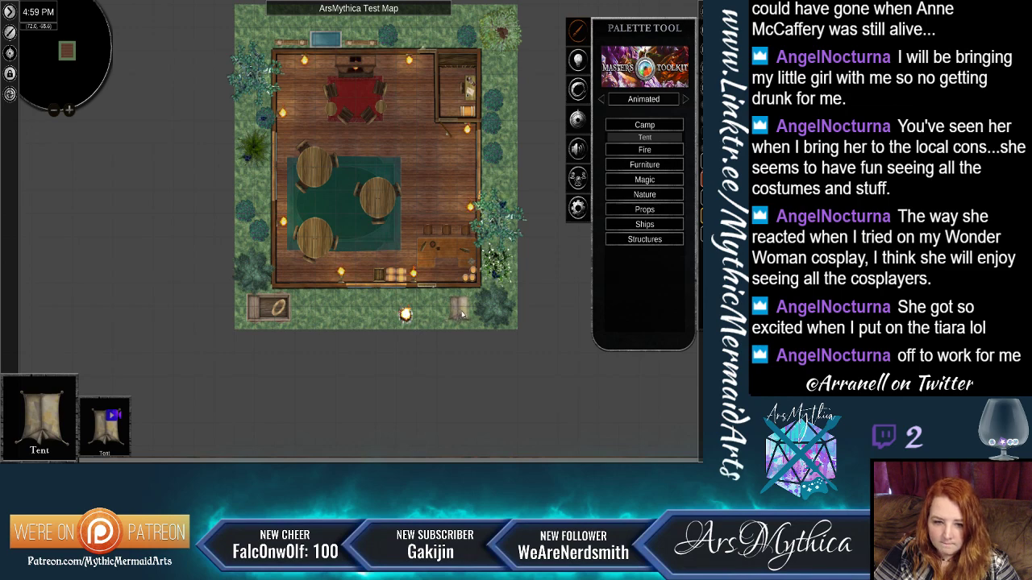
{"action": "right_click", "coordinate": [463, 309]}
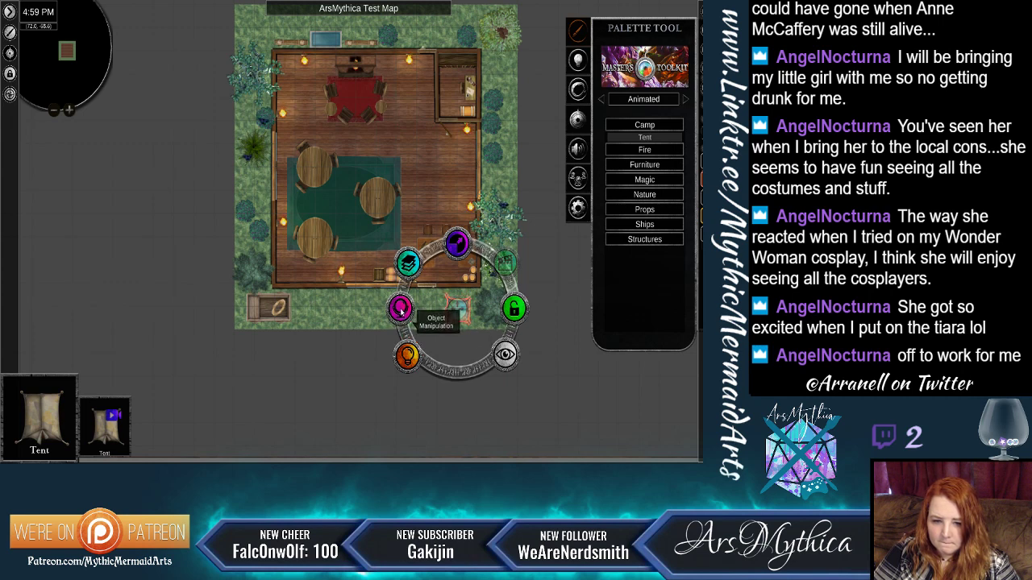
{"action": "left_click_drag", "start_coordinate": [461, 316], "coordinate": [467, 311]}
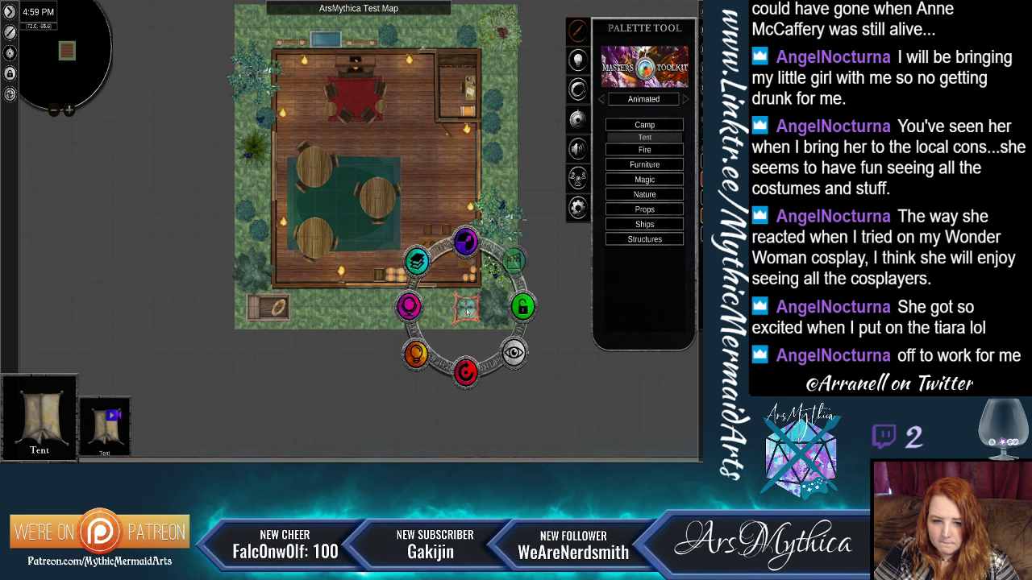
Shift the tent slightly east toward the corner bush and move the campfire with its fire effect east beside the tent.
{"action": "left_click", "coordinate": [417, 260]}
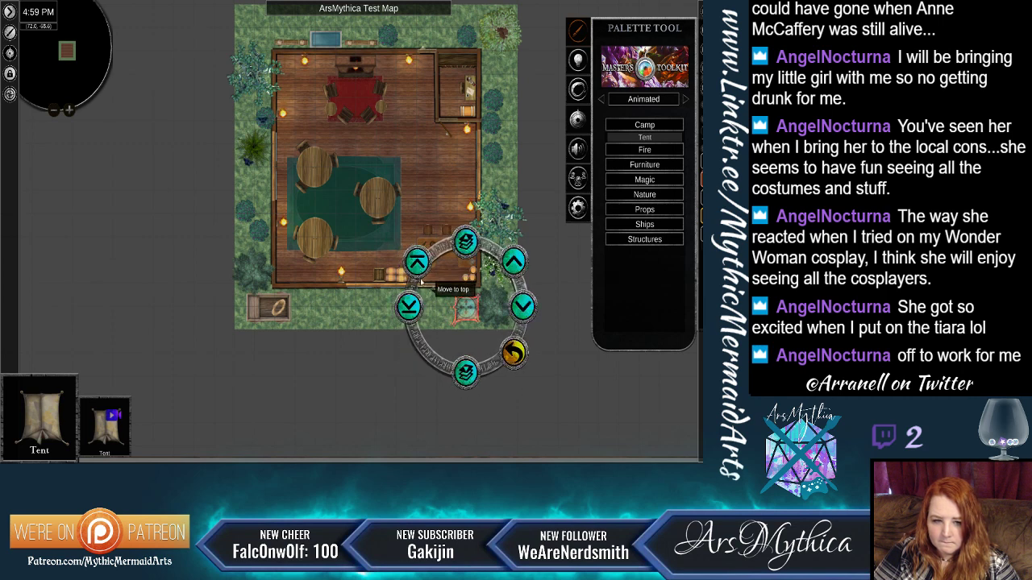
{"action": "left_click_drag", "start_coordinate": [464, 313], "coordinate": [473, 313]}
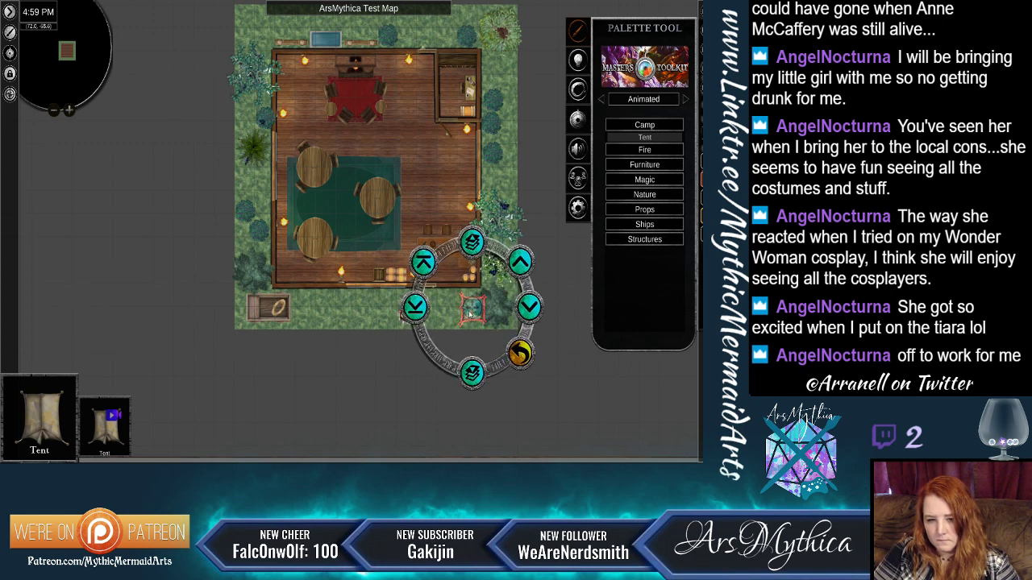
{"action": "left_click", "coordinate": [405, 353]}
{"action": "left_click", "coordinate": [407, 316]}
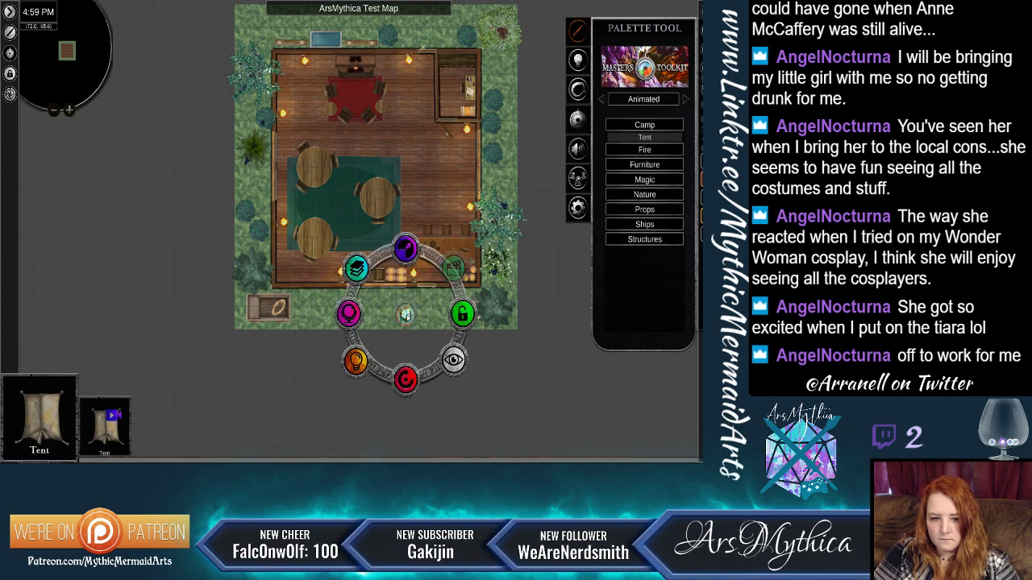
{"action": "left_click_drag", "start_coordinate": [407, 317], "coordinate": [445, 319]}
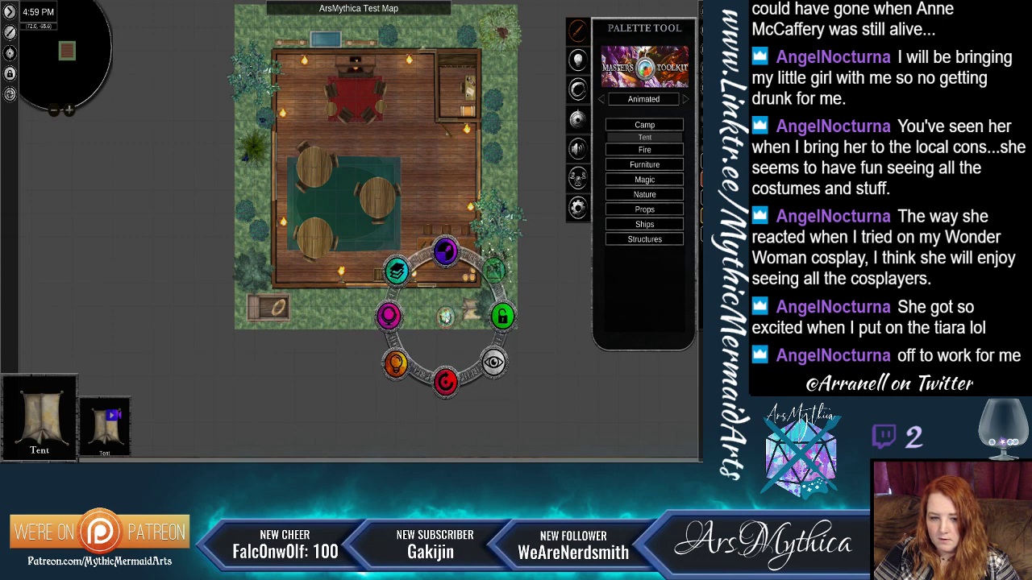
{"action": "left_click", "coordinate": [540, 286]}
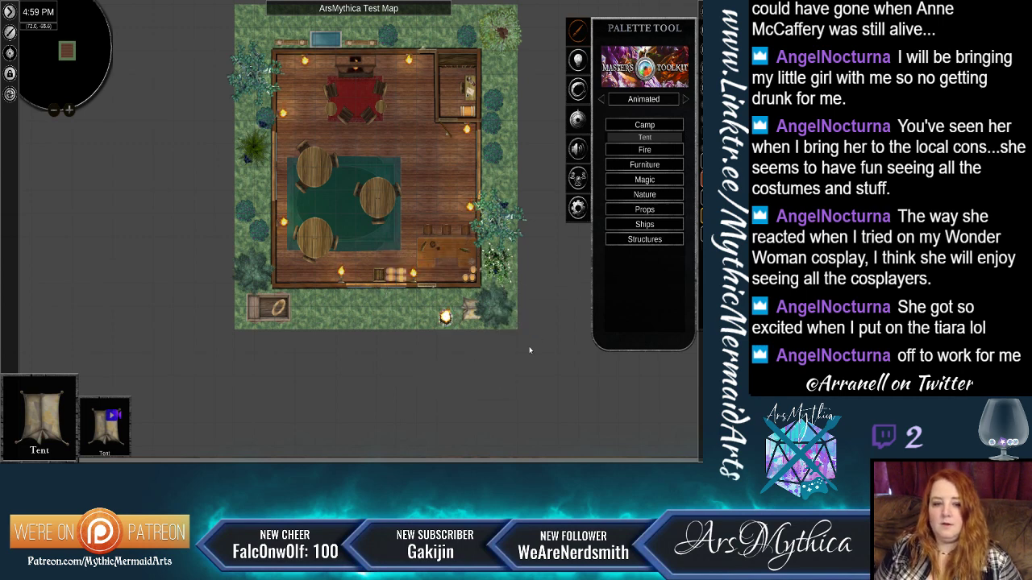
{"action": "scroll", "coordinate": [559, 322], "scroll_direction": "down", "scroll_amount": 2}
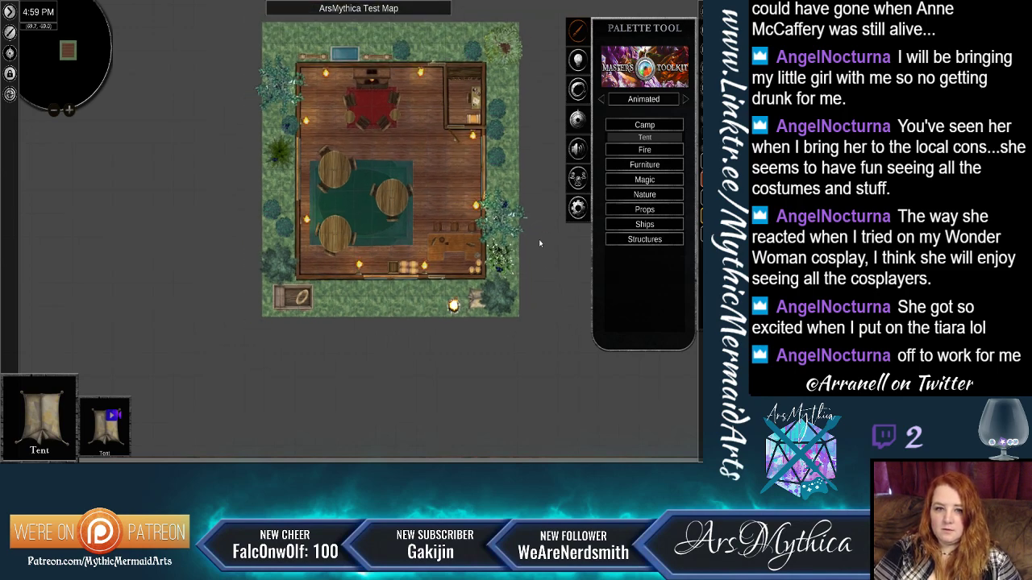
{"action": "left_click_drag", "start_coordinate": [532, 138], "coordinate": [498, 195]}
{"action": "scroll", "coordinate": [499, 197], "scroll_direction": "up", "scroll_amount": 4}
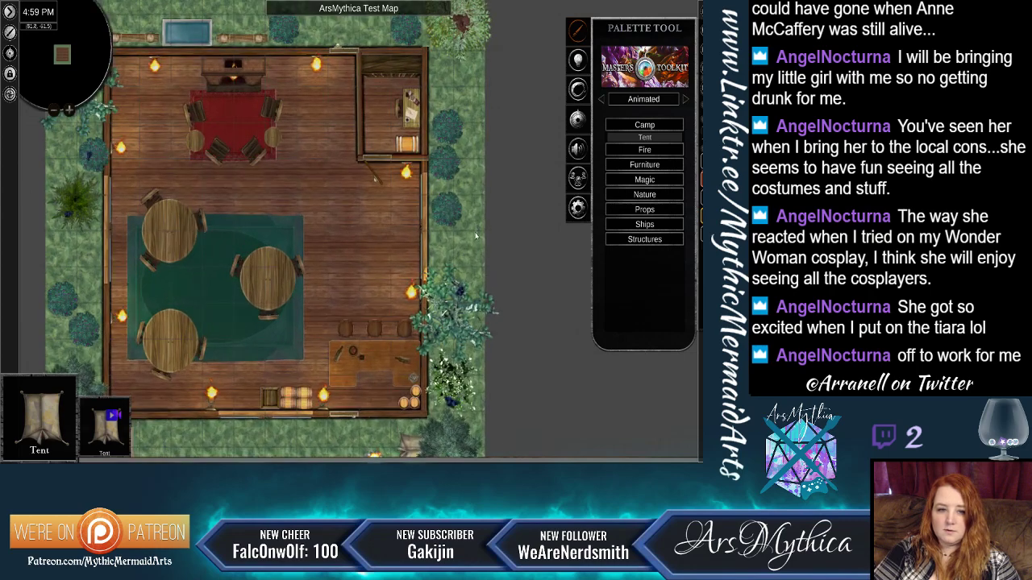
{"action": "scroll", "coordinate": [520, 195], "scroll_direction": "down", "scroll_amount": 3}
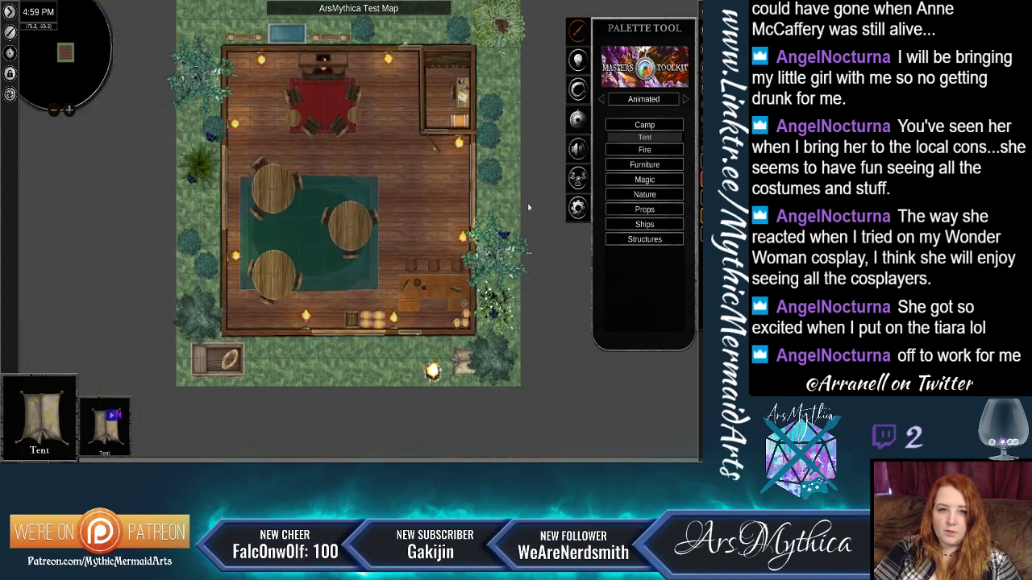
{"action": "left_click_drag", "start_coordinate": [524, 199], "coordinate": [525, 194]}
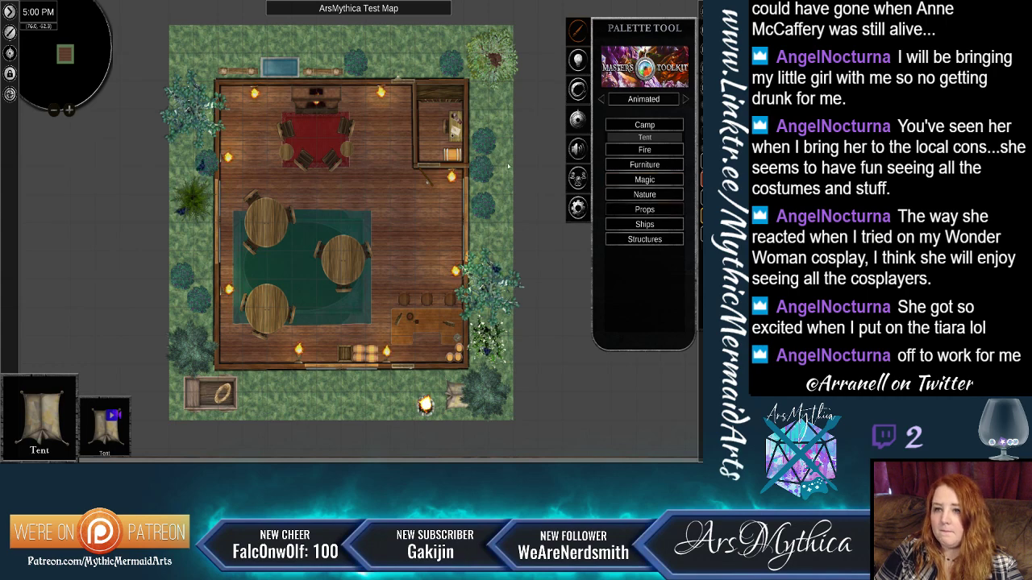
Leave the palette tool and darken the map to night by setting the time of day to about 0.02.
{"action": "left_click", "coordinate": [700, 11]}
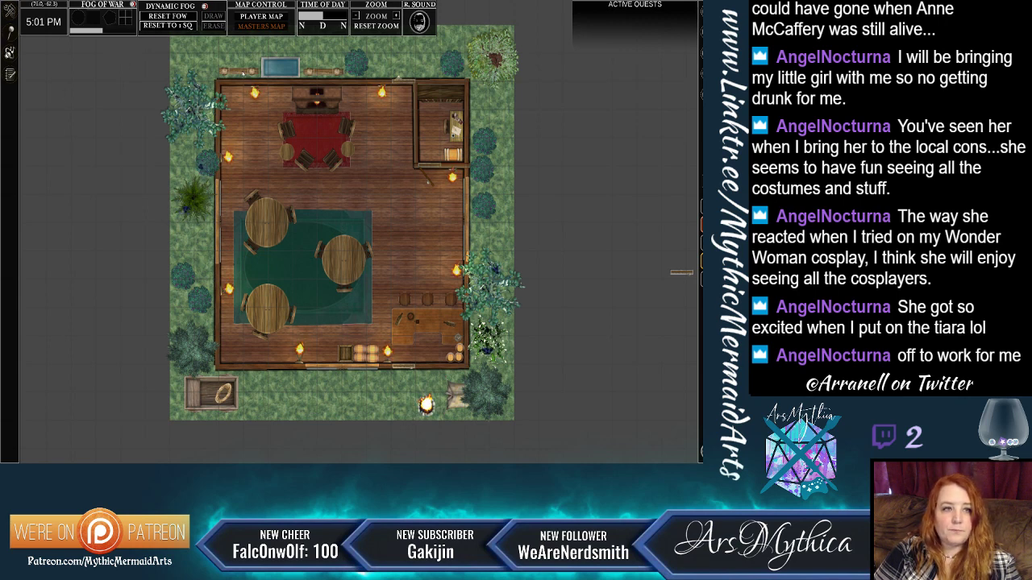
{"action": "left_click_drag", "start_coordinate": [324, 15], "coordinate": [304, 16]}
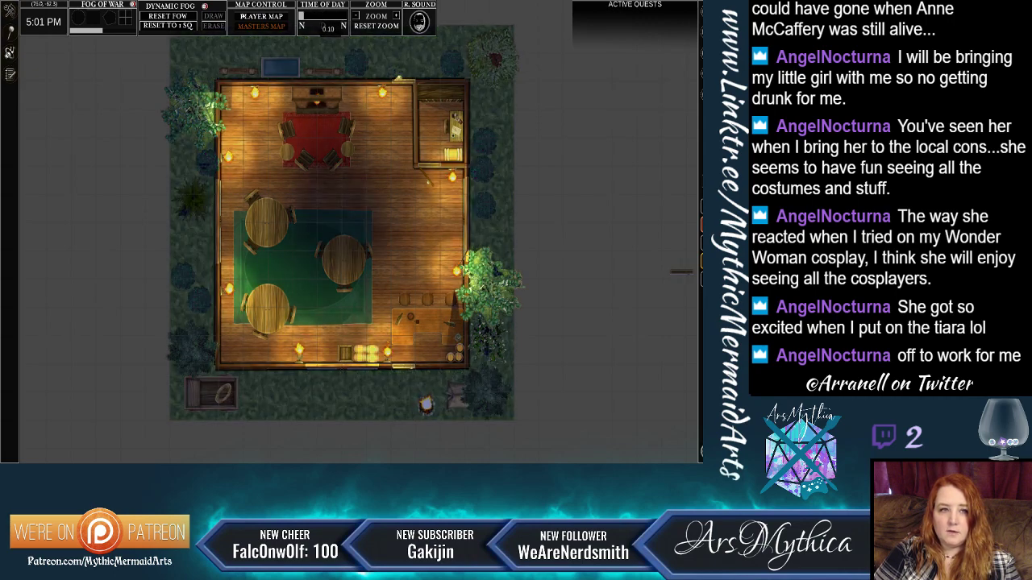
{"action": "left_click_drag", "start_coordinate": [304, 16], "coordinate": [298, 16]}
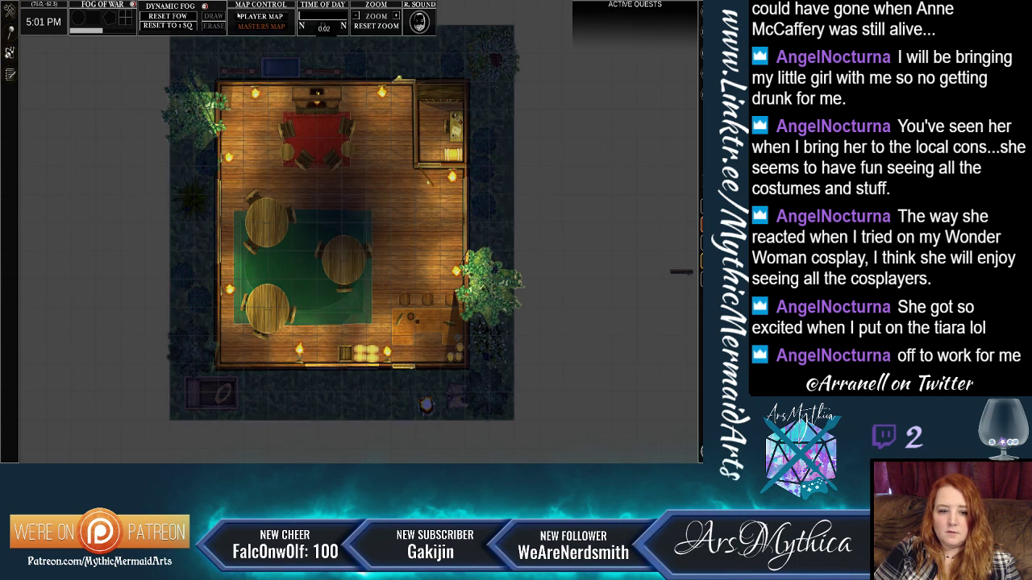
Turn on the object light of the campfire south of the tavern.
{"action": "right_click", "coordinate": [427, 401]}
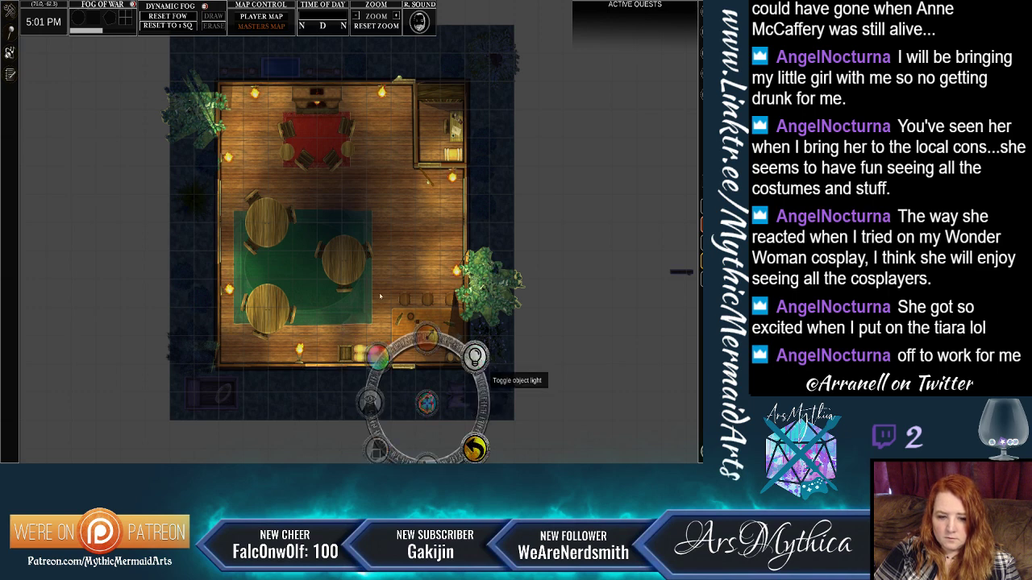
{"action": "left_click", "coordinate": [475, 356]}
{"action": "left_click", "coordinate": [441, 244]}
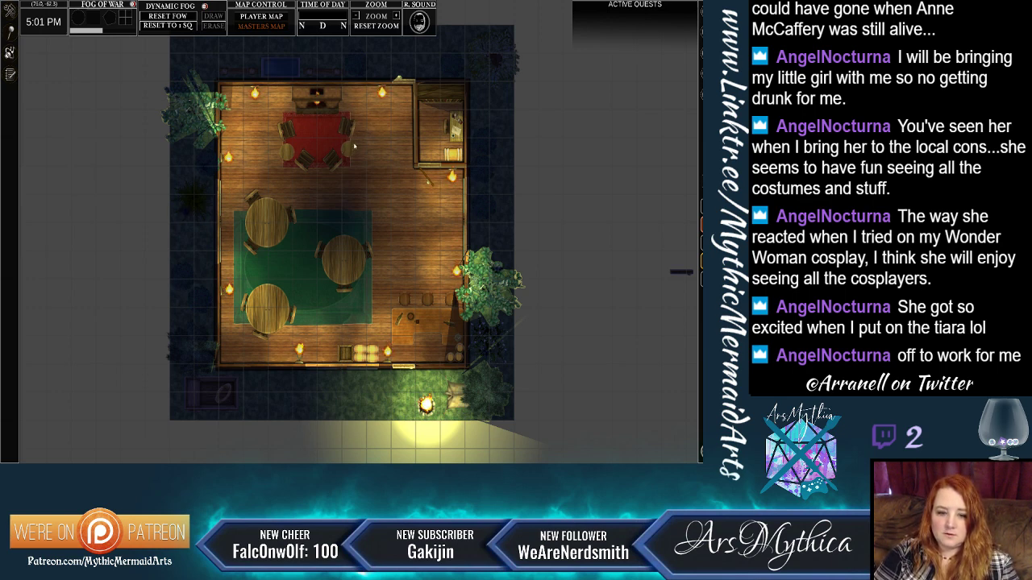
Delete the large brightly lit tree overlapping the tavern's east wall.
{"action": "left_click", "coordinate": [387, 230]}
{"action": "left_click_drag", "start_coordinate": [388, 231], "coordinate": [399, 123]}
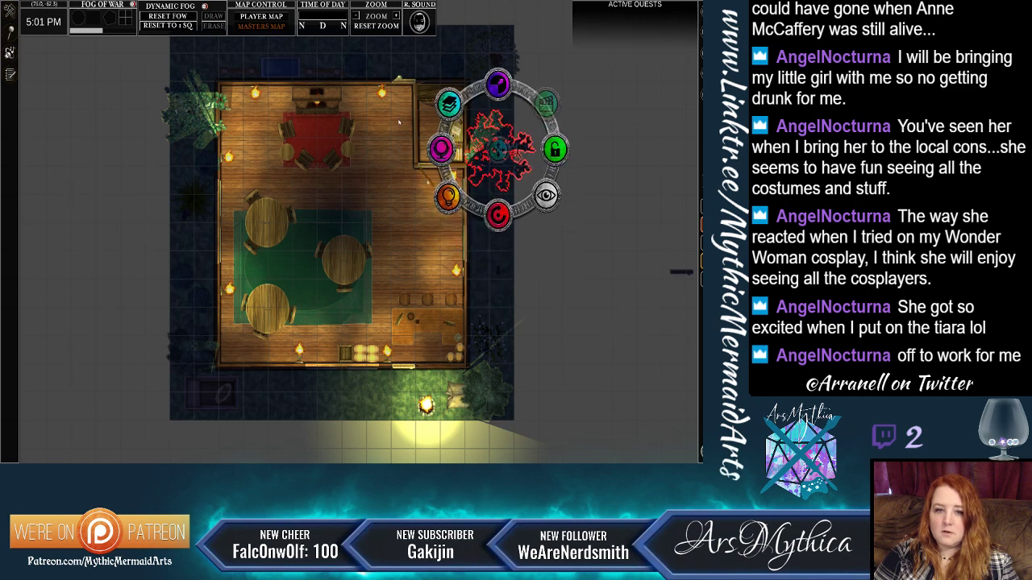
{"action": "key", "text": "Delete"}
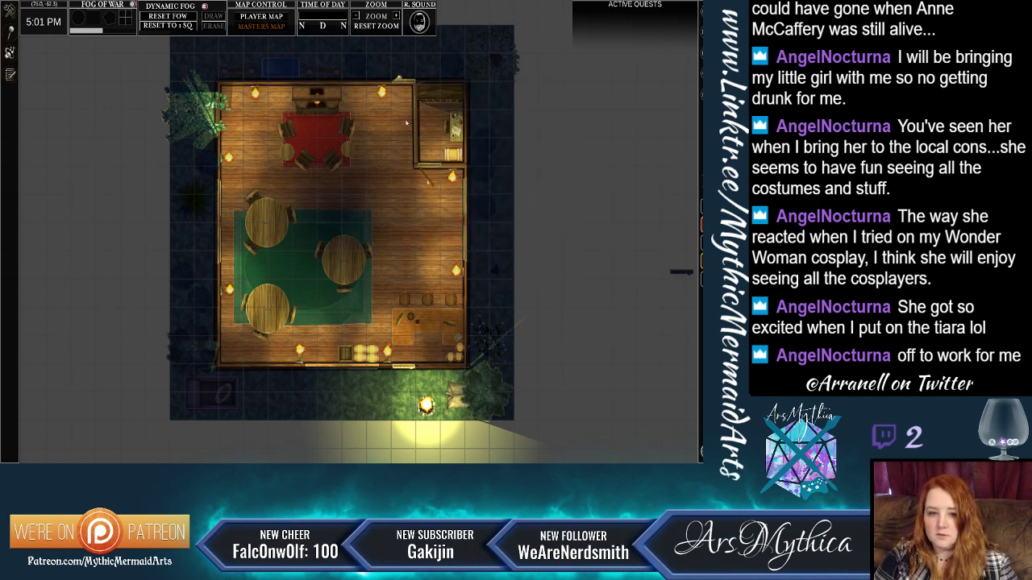
Move the flowering bush north along the tavern's east side and shift the southeast corner bush slightly east, off the tent.
{"action": "left_click", "coordinate": [395, 224]}
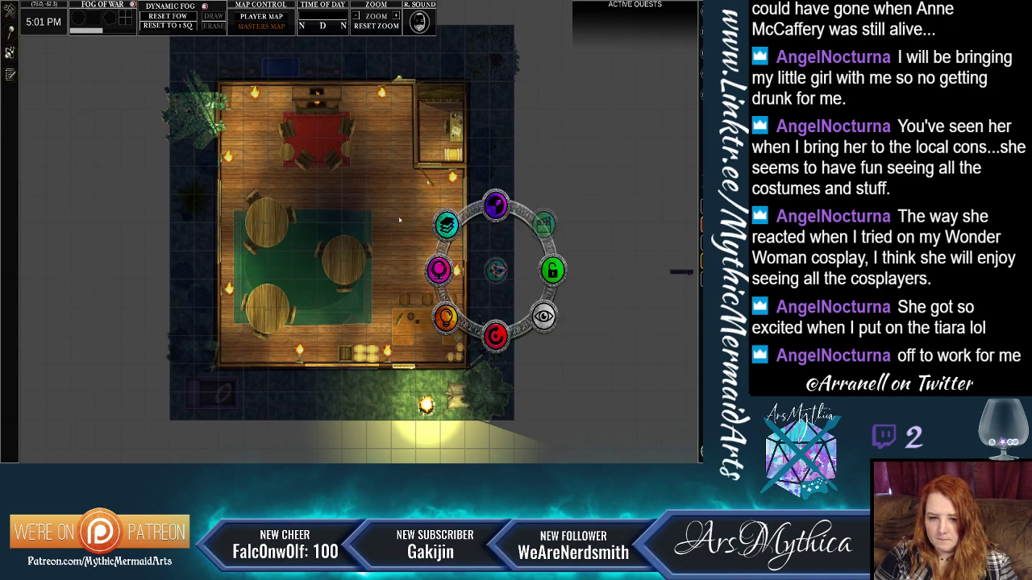
{"action": "left_click_drag", "start_coordinate": [395, 224], "coordinate": [333, 292]}
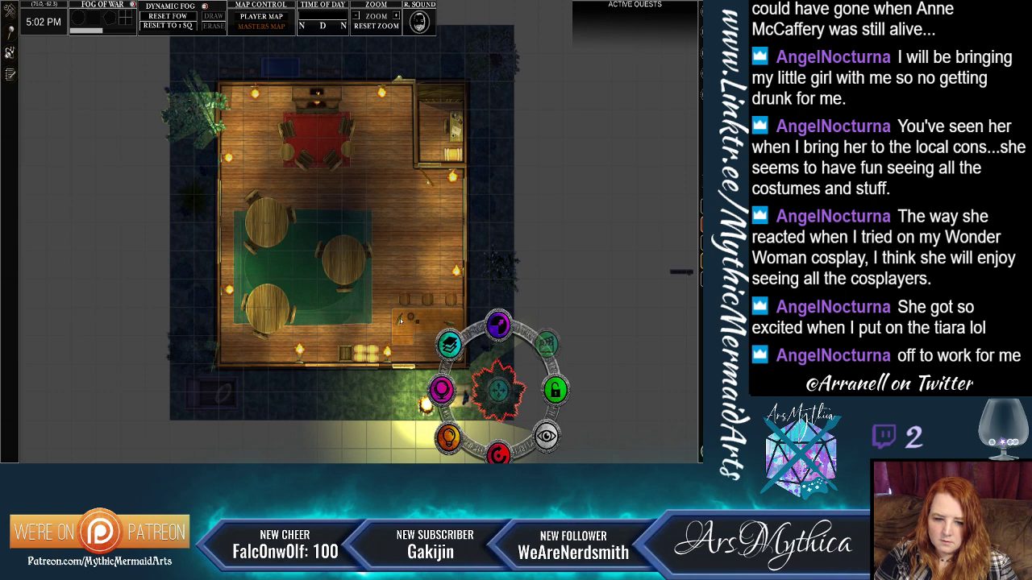
{"action": "left_click", "coordinate": [413, 230]}
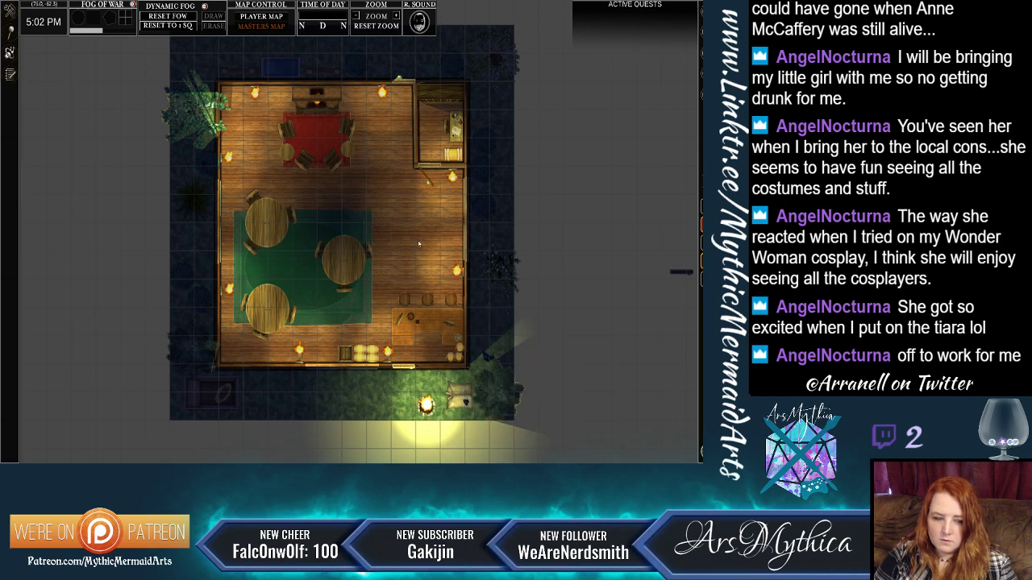
Scale down the northwest tree and place it clear of the tavern wall, and shrink the bush near the southwest corner.
{"action": "left_click", "coordinate": [194, 109]}
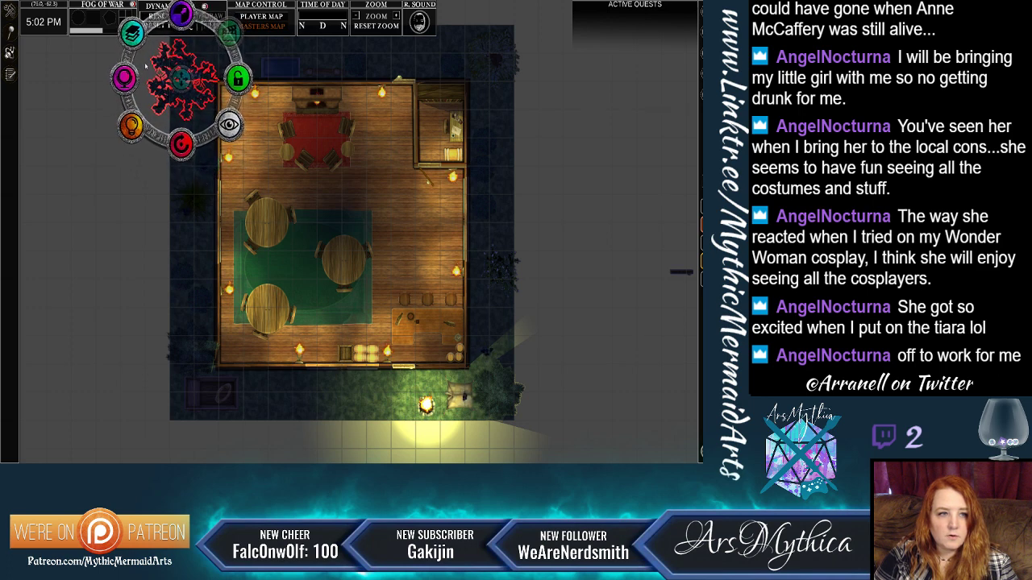
{"action": "left_click_drag", "start_coordinate": [182, 14], "coordinate": [154, 63]}
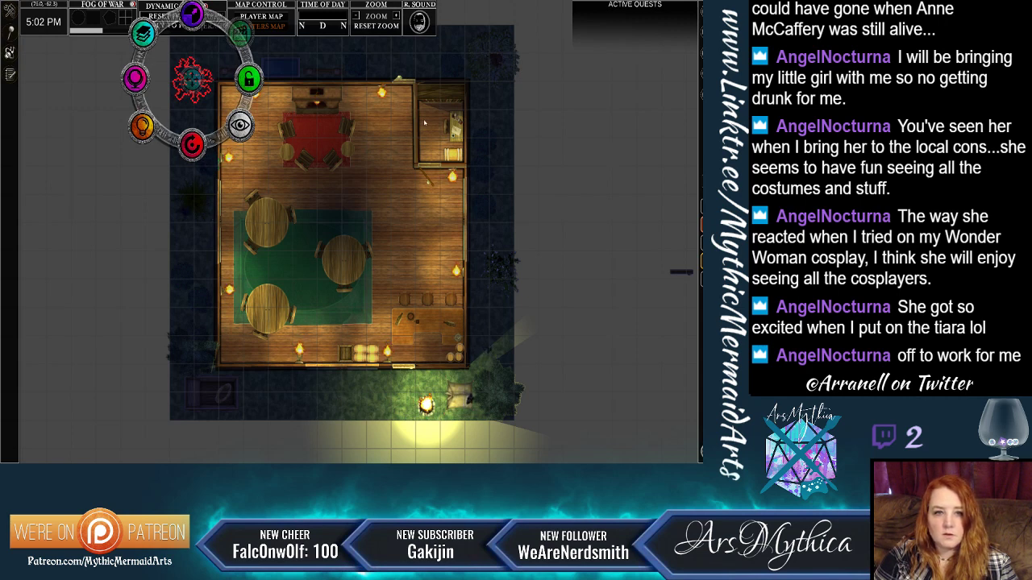
{"action": "left_click", "coordinate": [425, 124]}
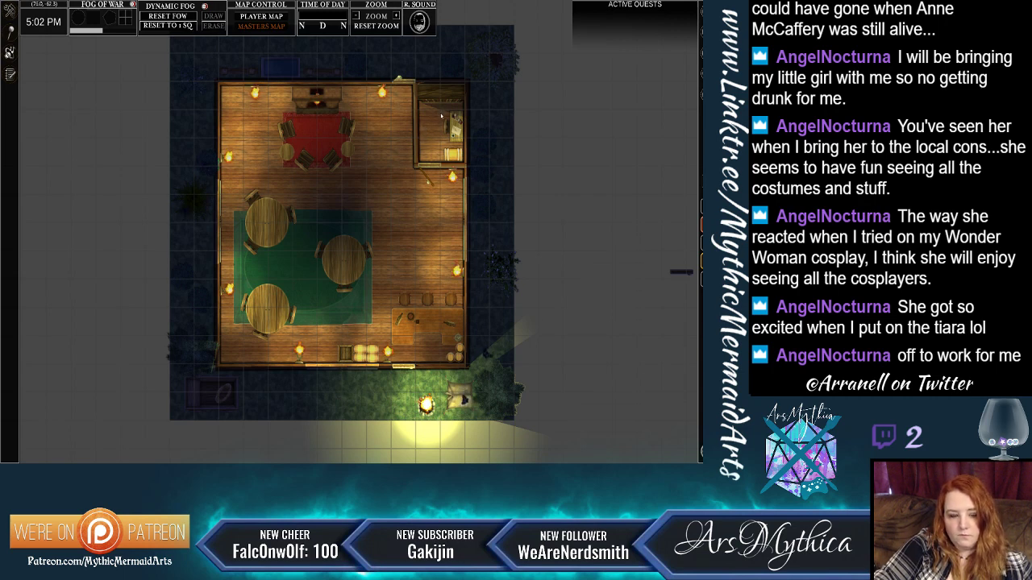
{"action": "right_click", "coordinate": [212, 379]}
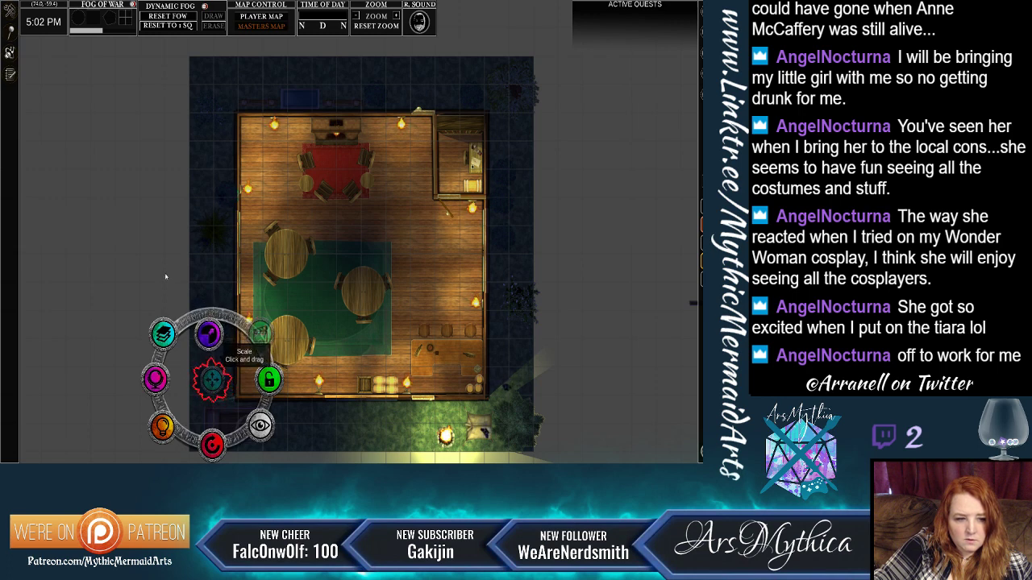
{"action": "left_click", "coordinate": [433, 178]}
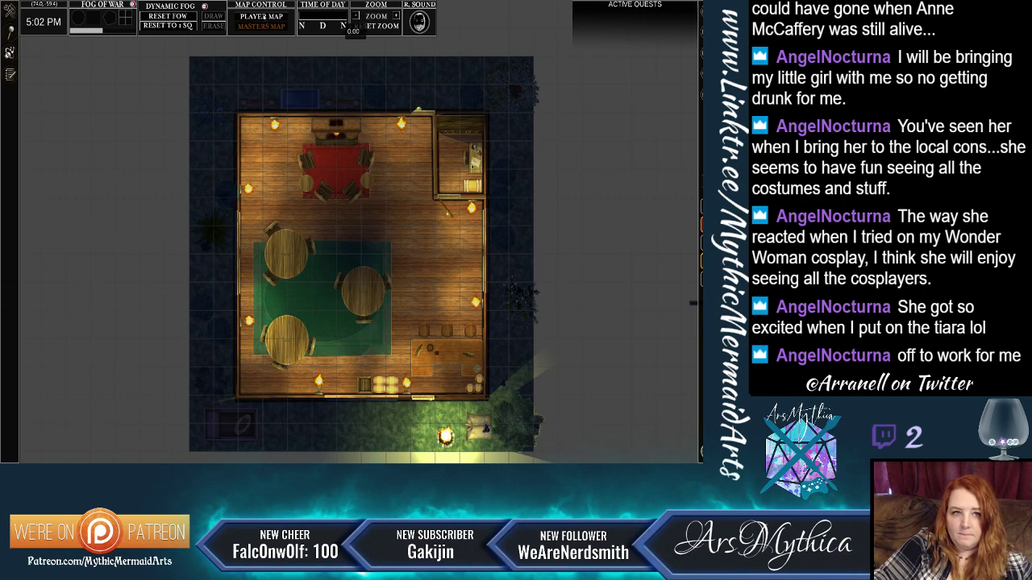
Try several time of day settings, including 0.79, and settle on a dusk setting with warm orange light.
{"action": "left_click", "coordinate": [350, 23]}
{"action": "left_click", "coordinate": [275, 16]}
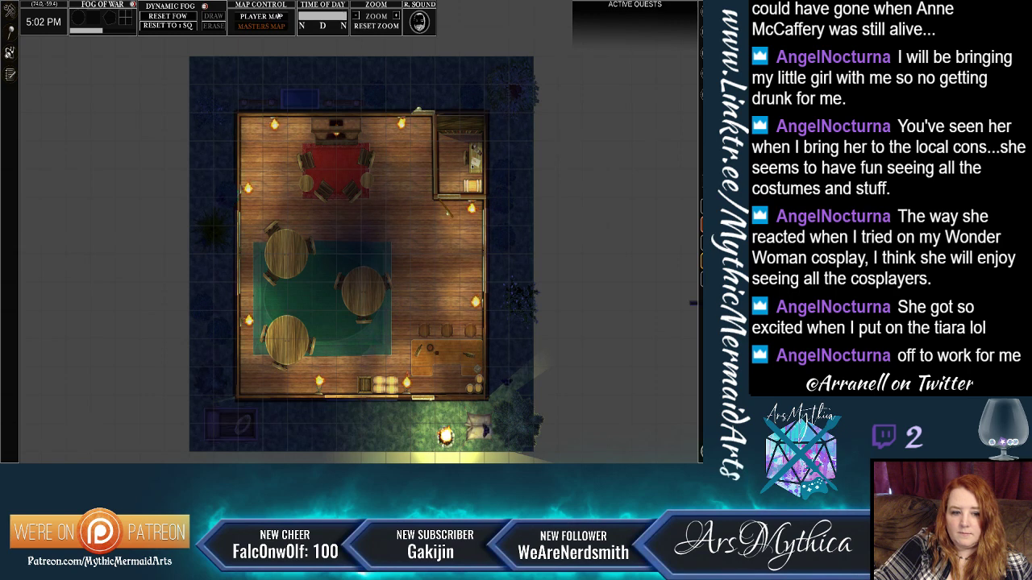
{"action": "left_click", "coordinate": [354, 22]}
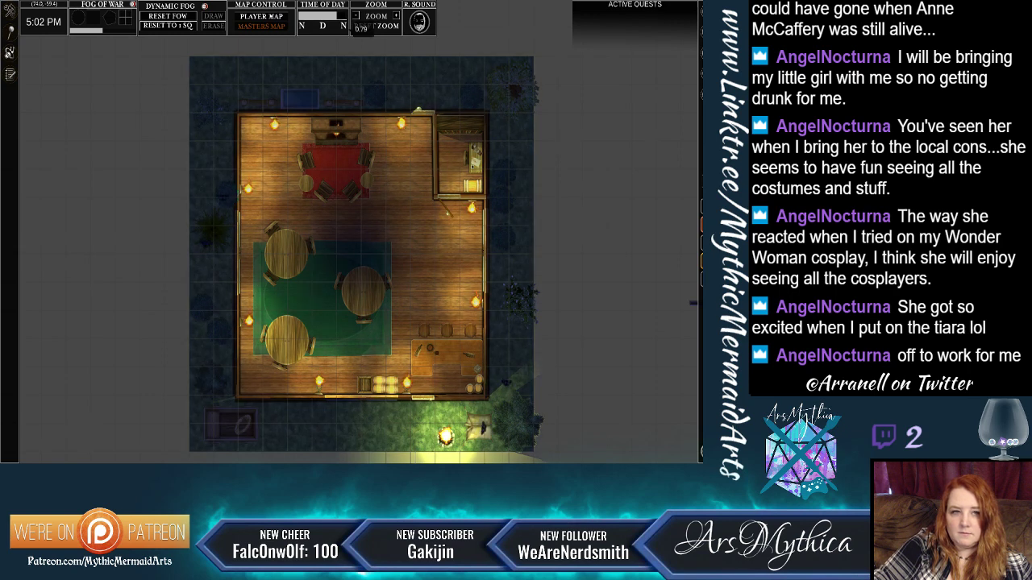
{"action": "left_click", "coordinate": [266, 16]}
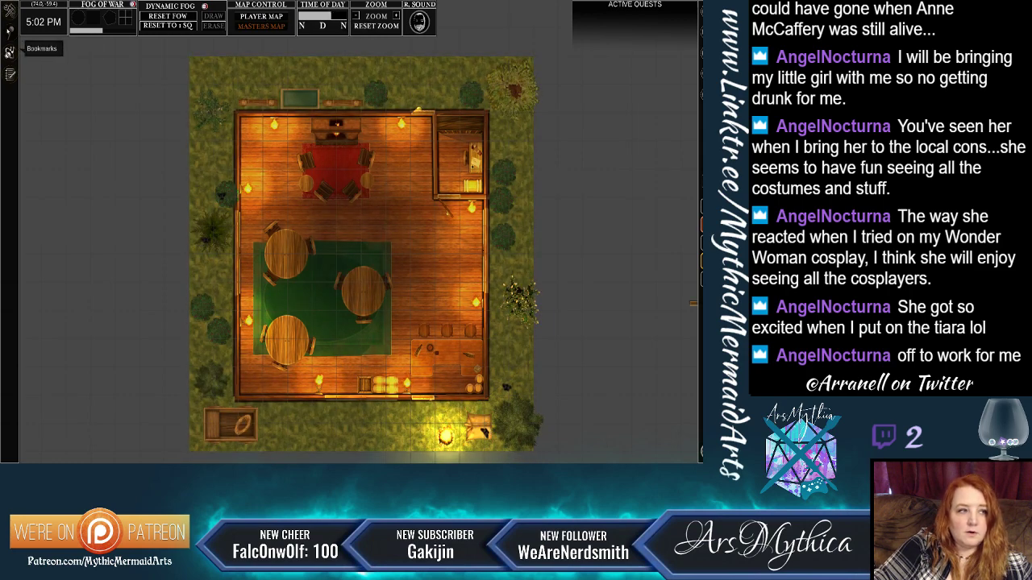
Open the Soundscape and load the Mellow preset from the Tavern category of the Essentials sound pack.
{"action": "left_click", "coordinate": [10, 34]}
{"action": "left_click", "coordinate": [10, 48]}
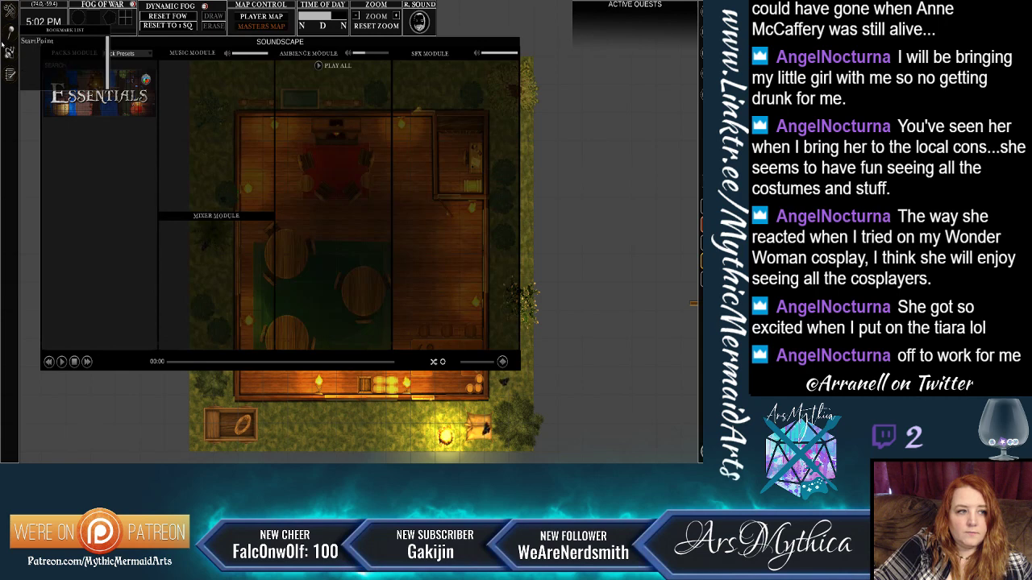
{"action": "left_click", "coordinate": [11, 36]}
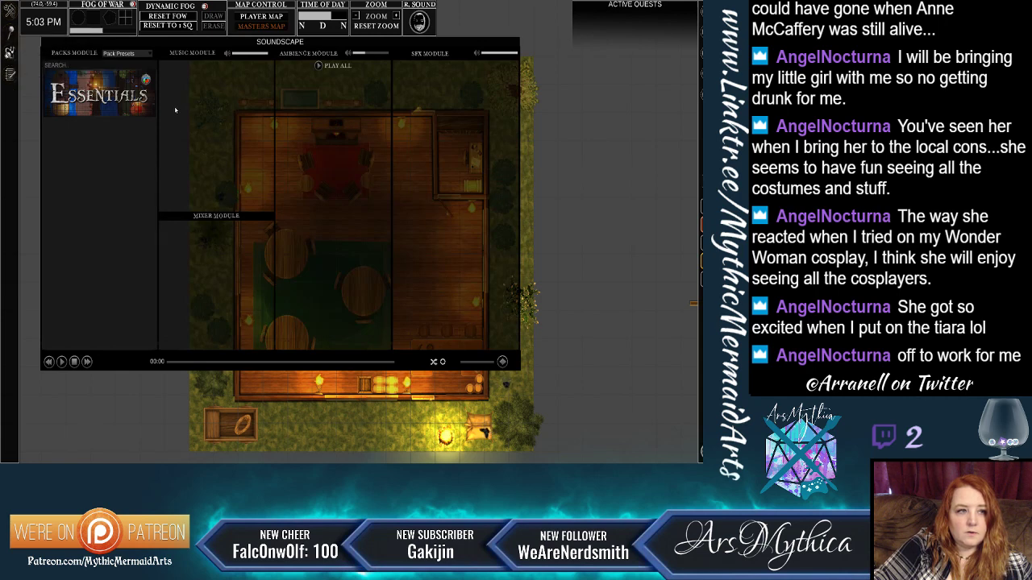
{"action": "left_click", "coordinate": [84, 81]}
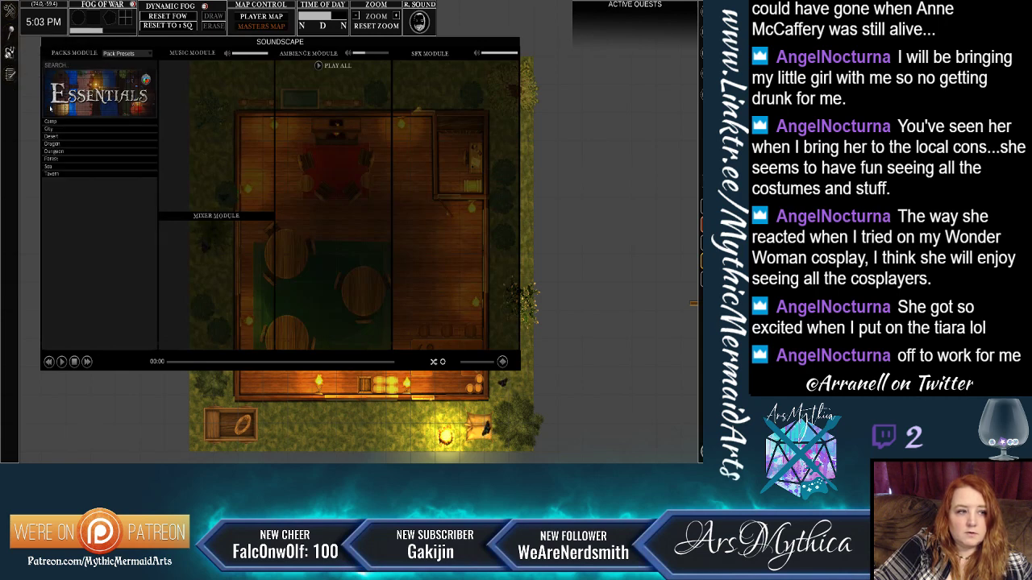
{"action": "left_click", "coordinate": [45, 142]}
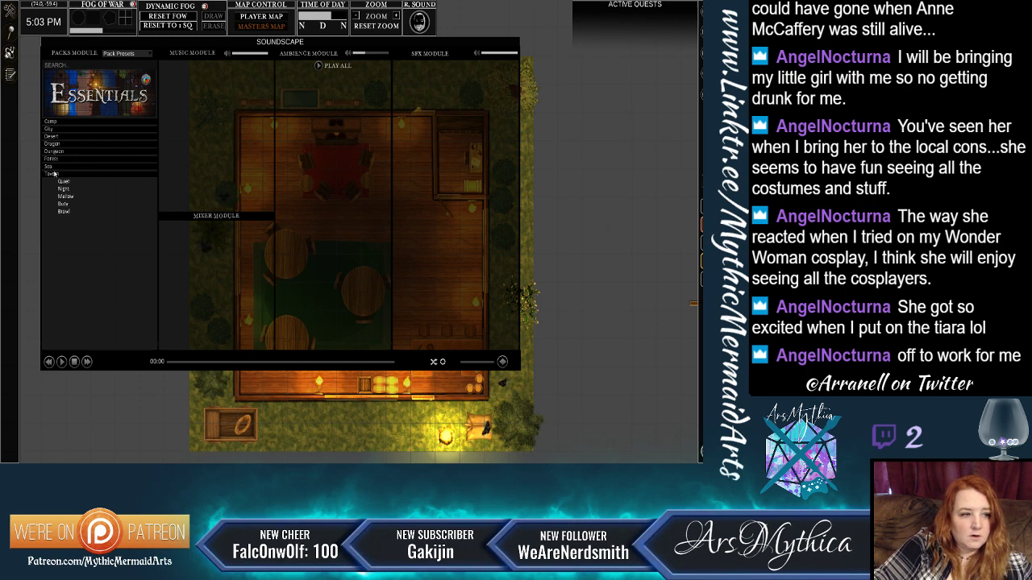
{"action": "left_click", "coordinate": [65, 196]}
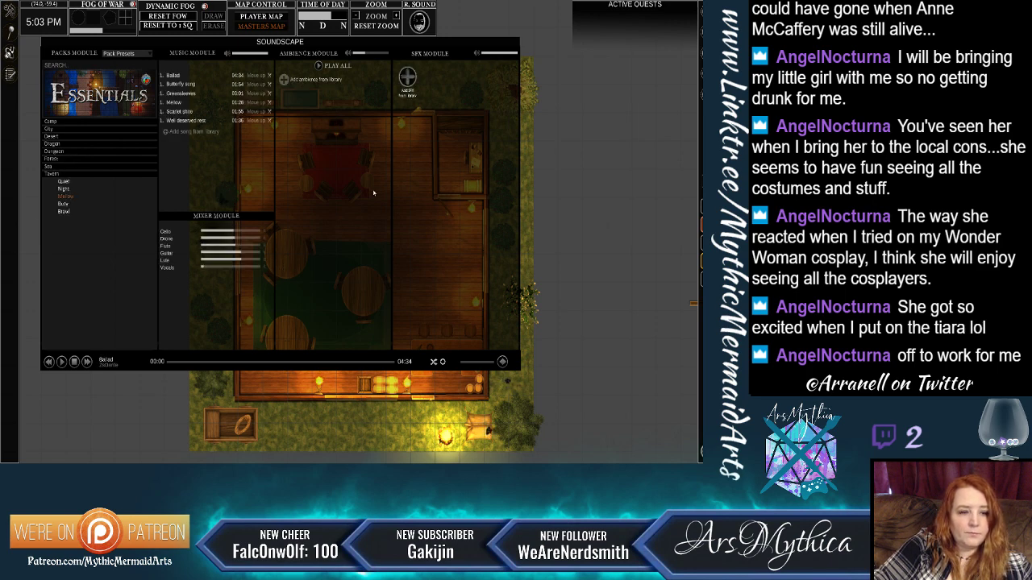
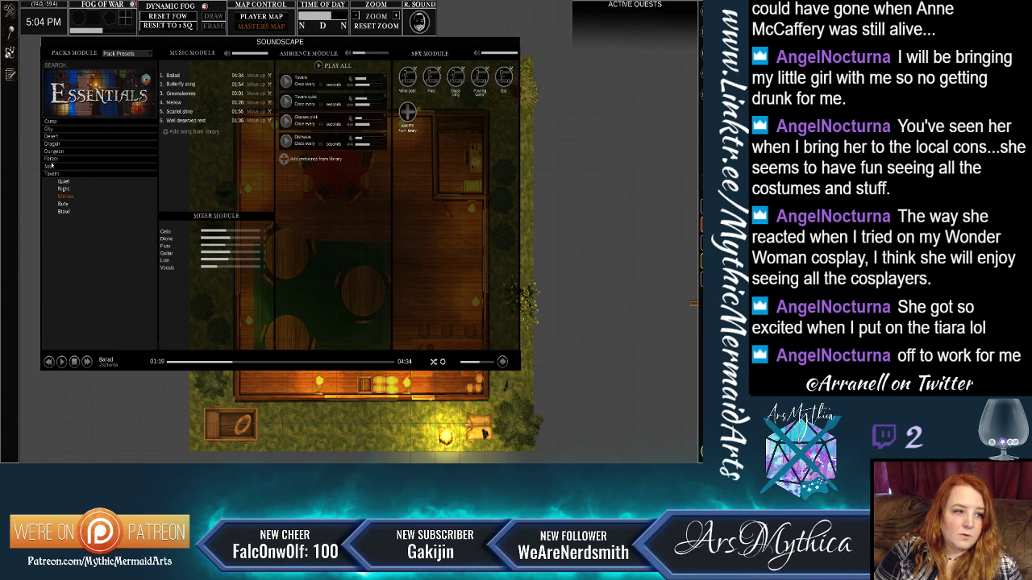
Try the Tavern category's Busy preset and the Dungeon category's Tombs preset in the Soundscape, ending back on Busy.
{"action": "left_click", "coordinate": [64, 204]}
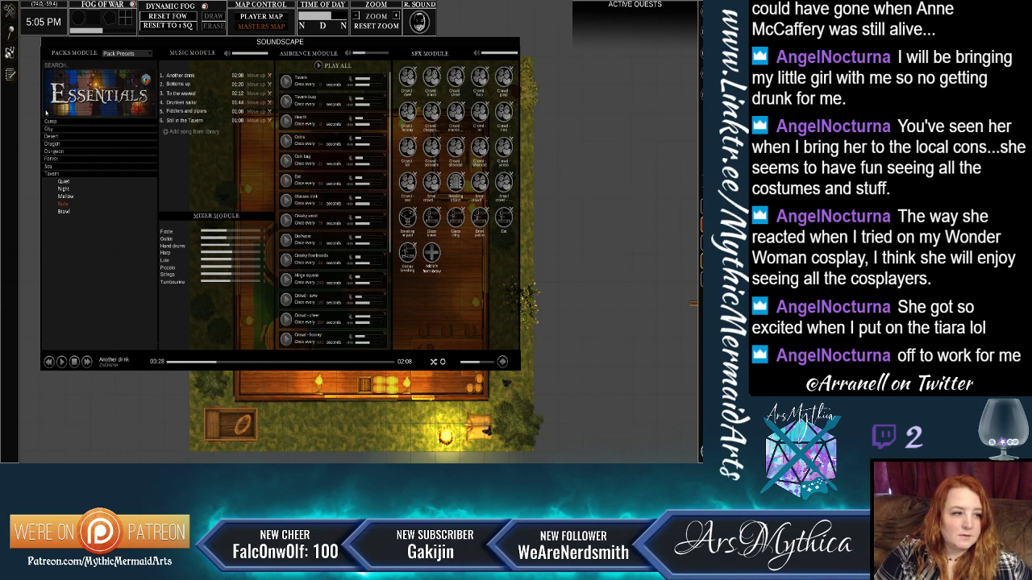
{"action": "left_click", "coordinate": [53, 151]}
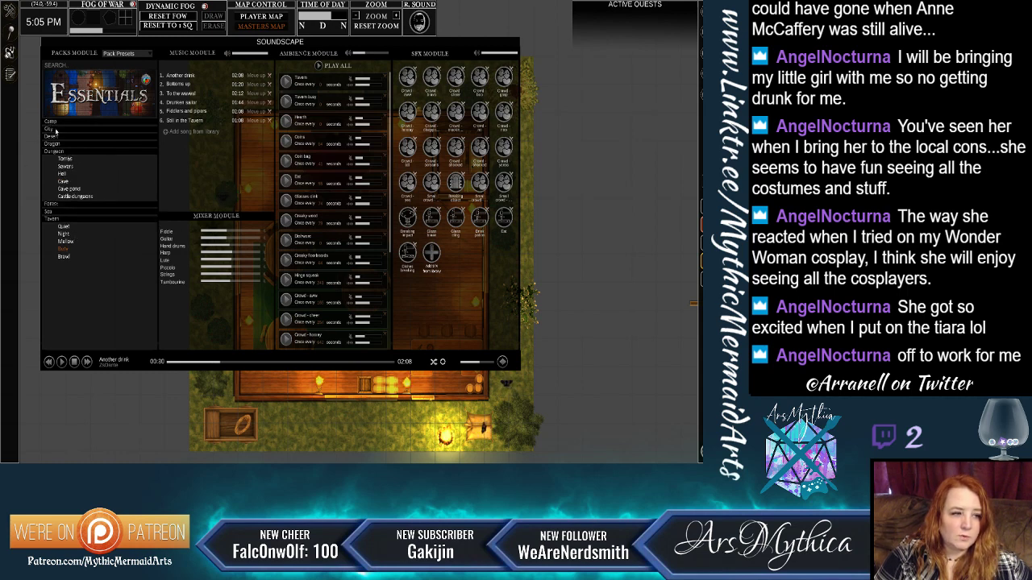
{"action": "left_click", "coordinate": [64, 158]}
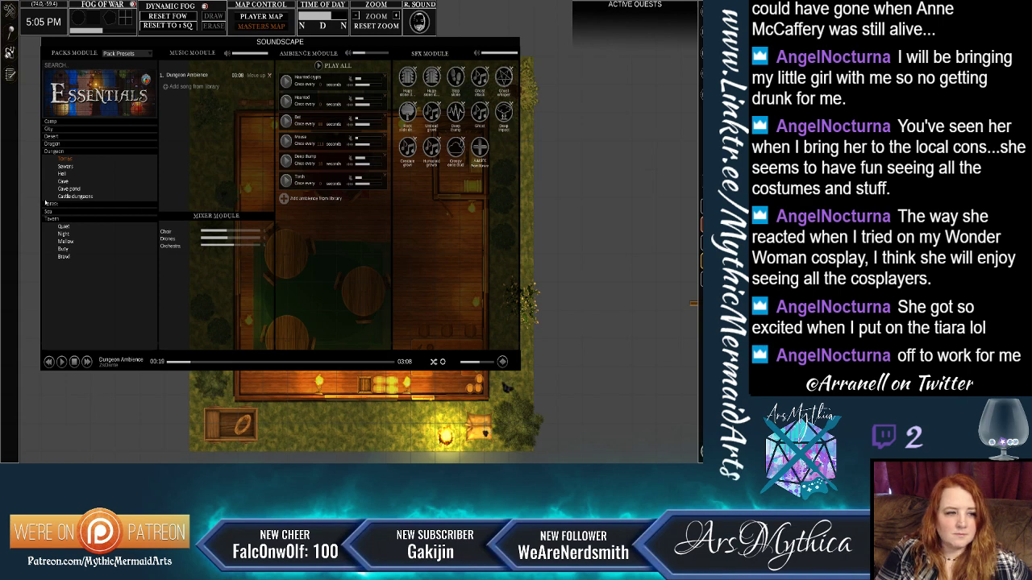
{"action": "left_click", "coordinate": [148, 249]}
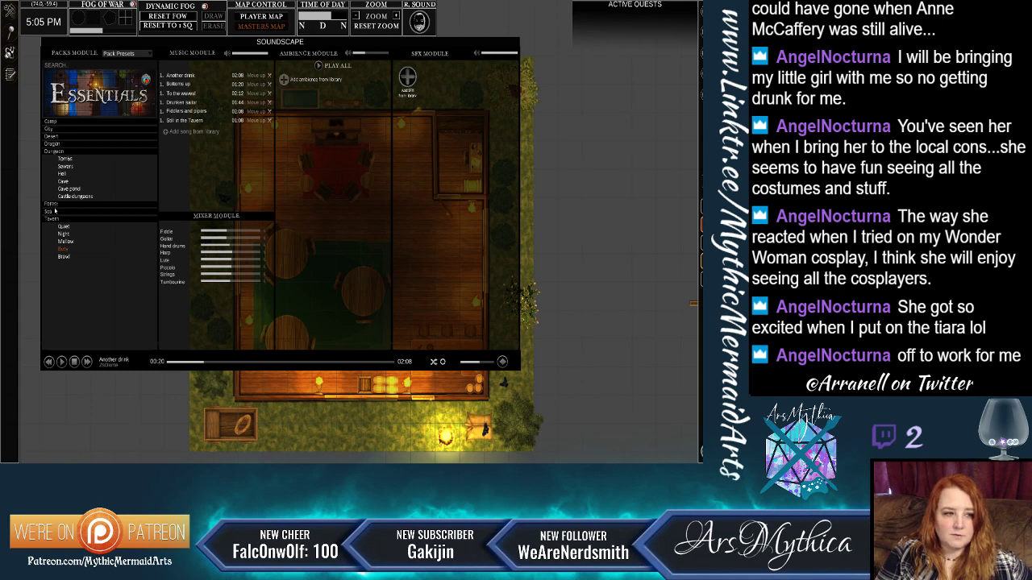
Try the Tavern category's Night and Quiet presets, settle on Busy, and close the Soundscape with its categories collapsed.
{"action": "key", "text": "Down"}
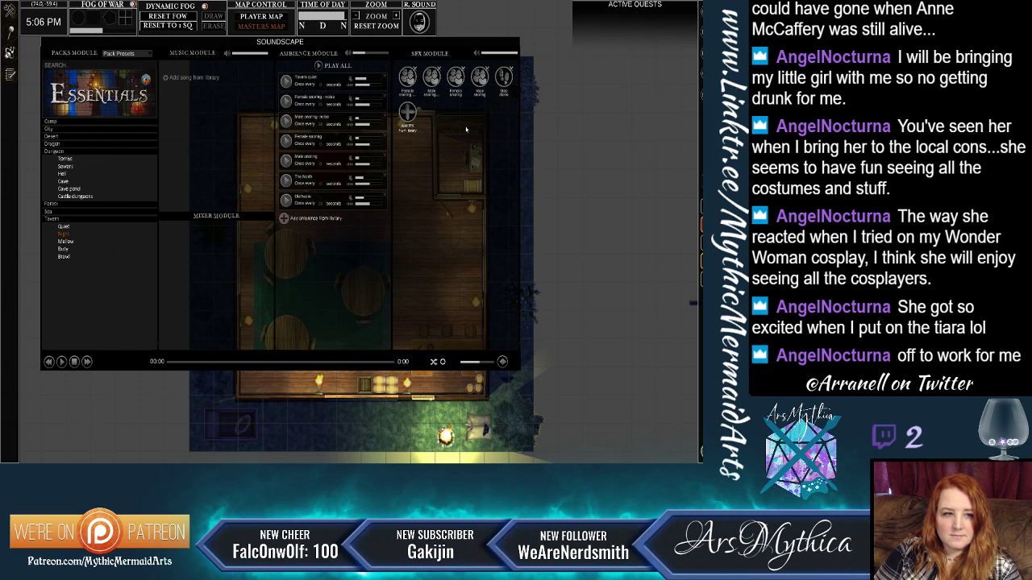
{"action": "left_click", "coordinate": [62, 226]}
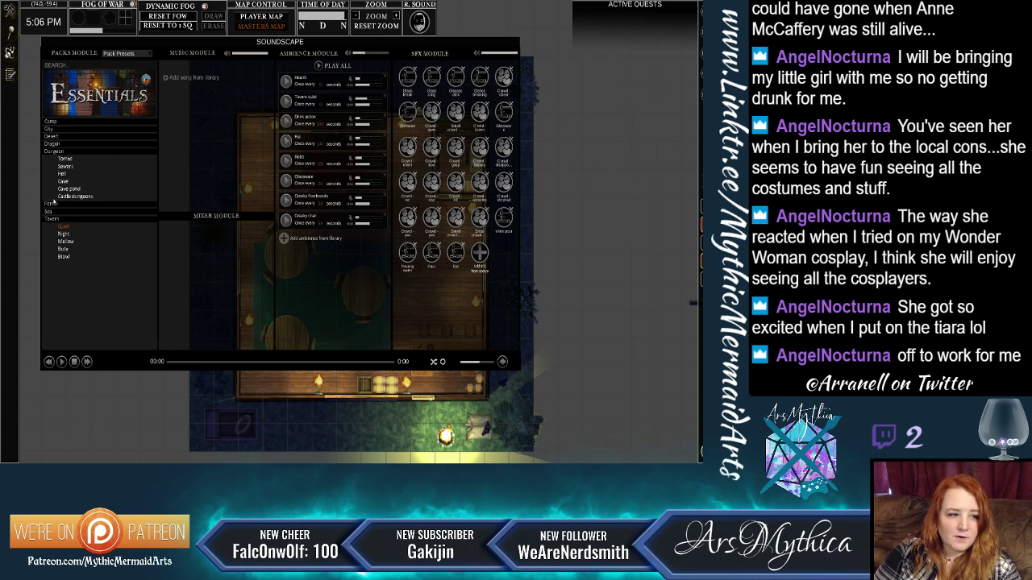
{"action": "left_click", "coordinate": [63, 248]}
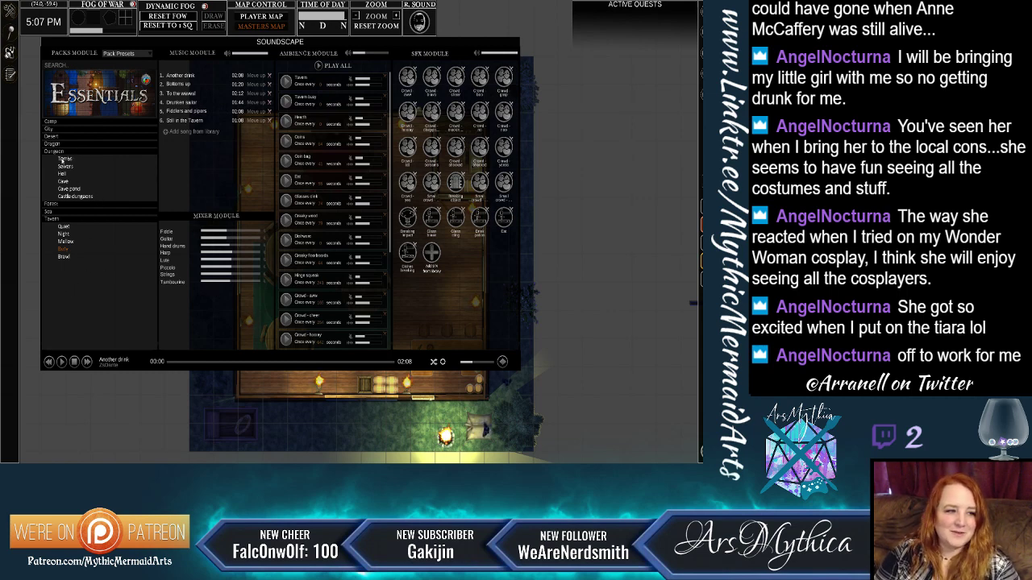
{"action": "left_click", "coordinate": [46, 122]}
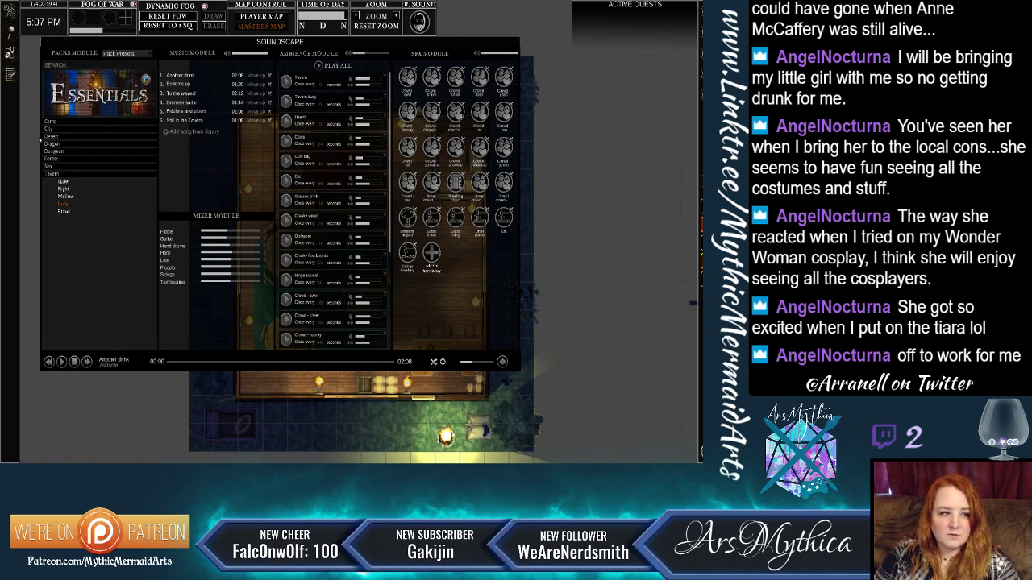
{"action": "left_click", "coordinate": [41, 142]}
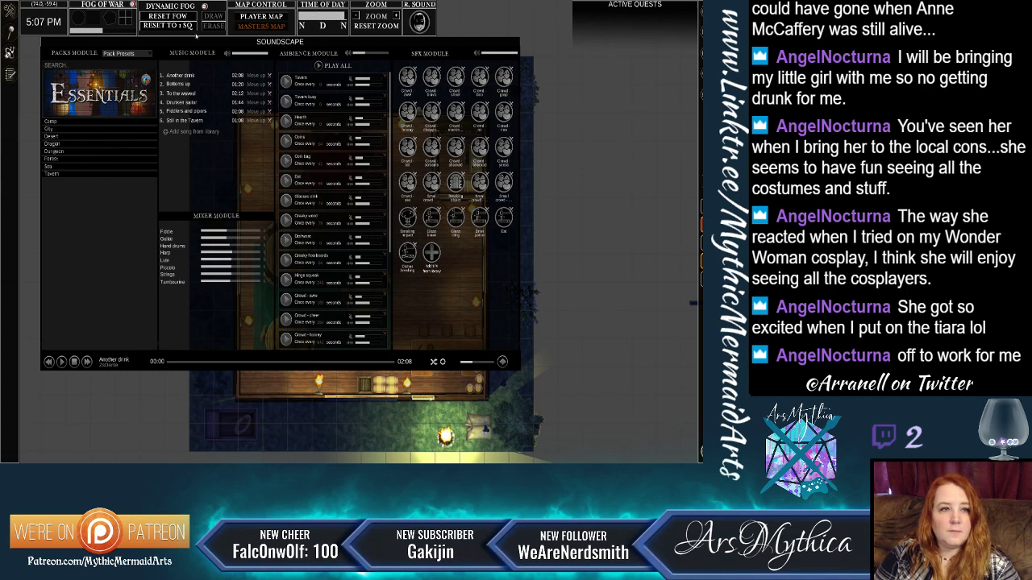
{"action": "left_click", "coordinate": [10, 51]}
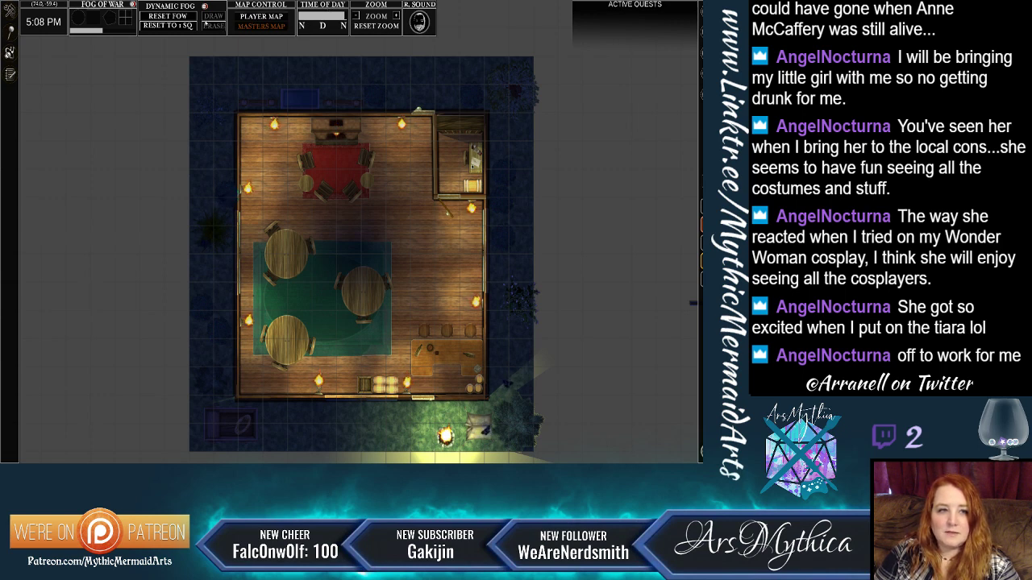
Preview the player map, return to the master's map, and set the time of day to a brighter daytime setting.
{"action": "left_click", "coordinate": [260, 16]}
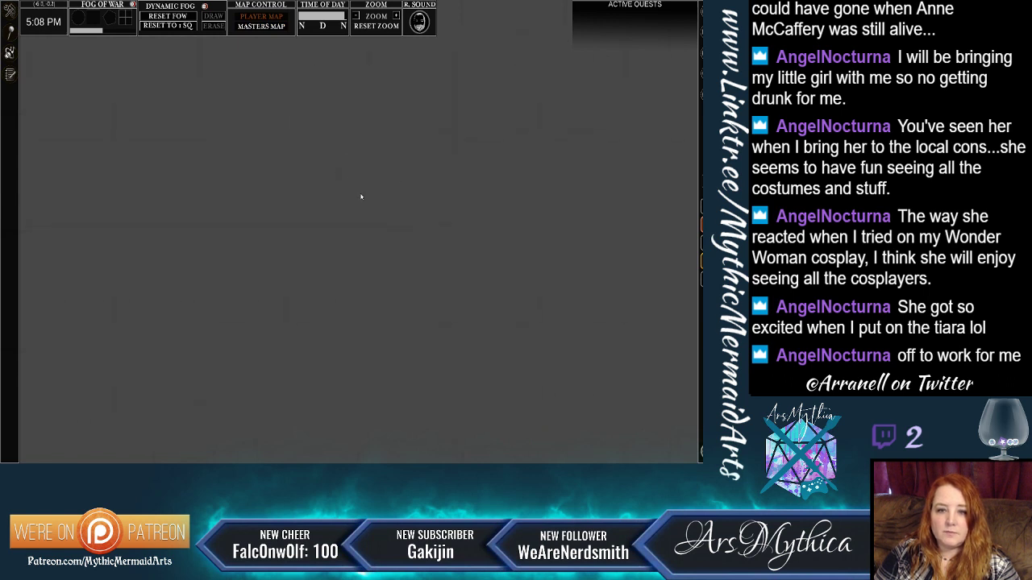
{"action": "left_click", "coordinate": [260, 27]}
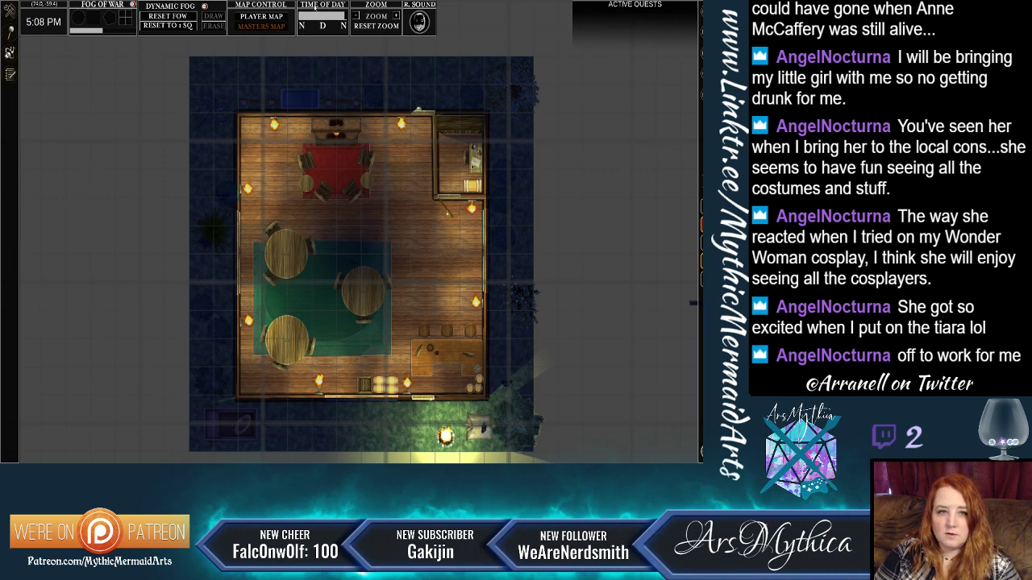
{"action": "scroll", "coordinate": [315, 14], "scroll_direction": "up", "scroll_amount": 1}
{"action": "scroll", "coordinate": [314, 15], "scroll_direction": "up", "scroll_amount": 1}
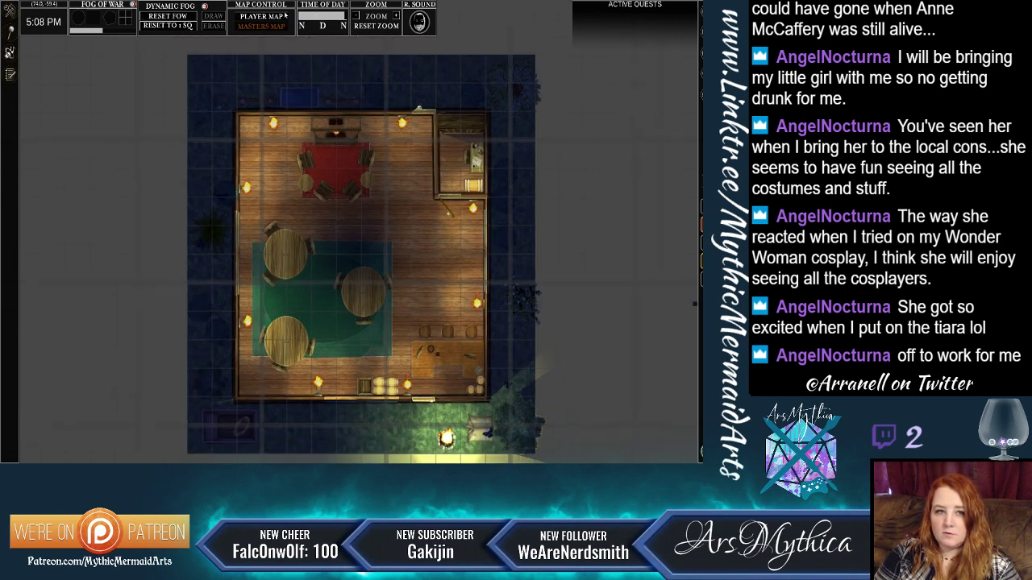
{"action": "scroll", "coordinate": [441, 88], "scroll_direction": "up", "scroll_amount": 1}
{"action": "scroll", "coordinate": [441, 88], "scroll_direction": "up", "scroll_amount": 1}
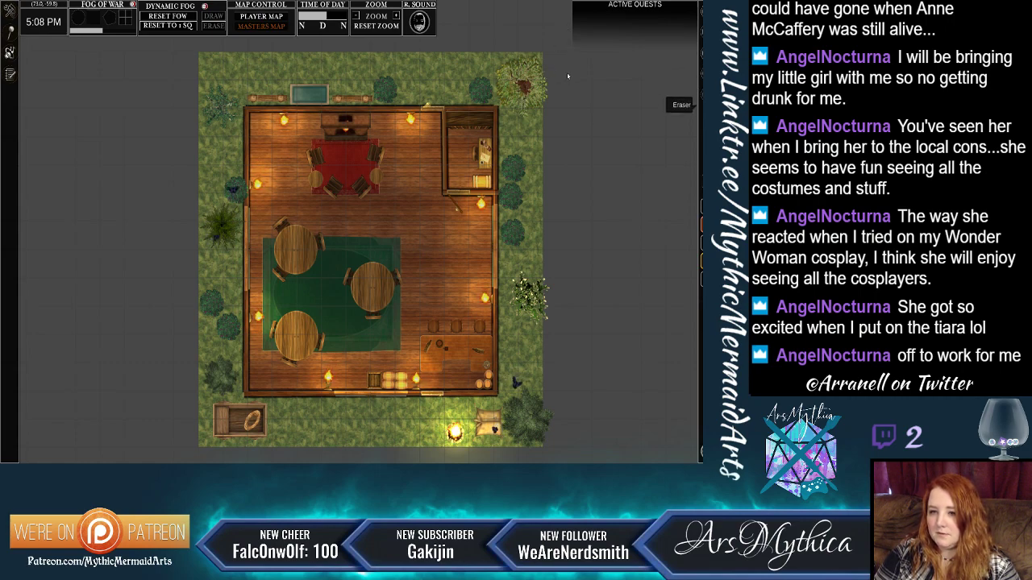
Open the grid settings, toggle the square grid over the tavern map, and close the settings.
{"action": "left_click", "coordinate": [215, 240]}
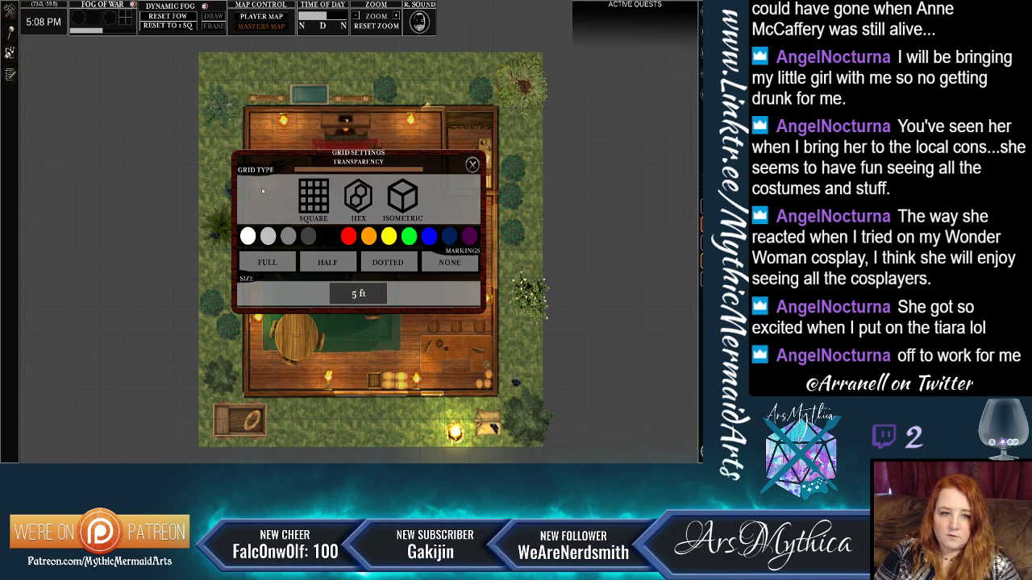
{"action": "left_click_drag", "start_coordinate": [260, 192], "coordinate": [57, 65]}
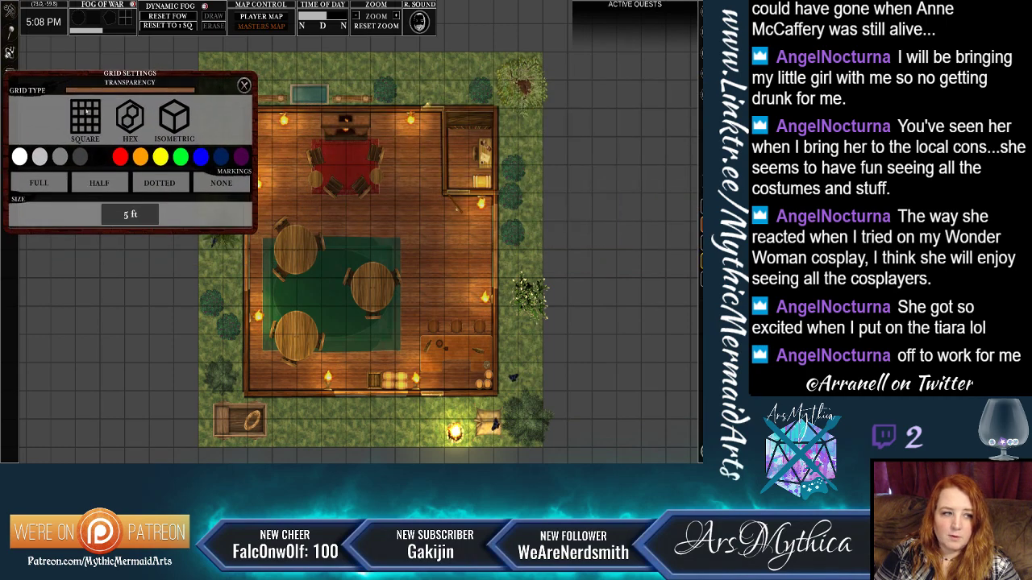
{"action": "left_click", "coordinate": [84, 116]}
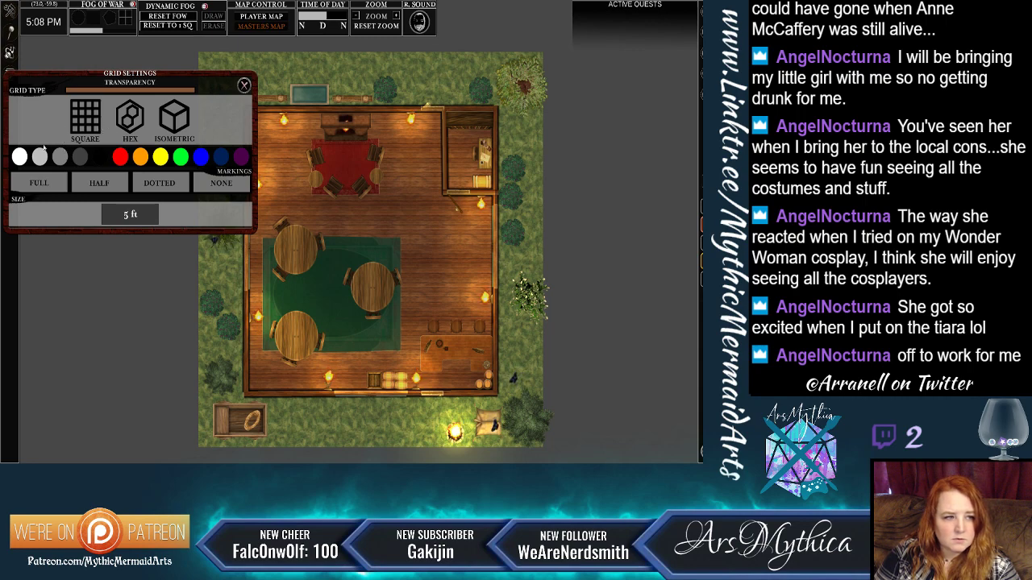
{"action": "left_click_drag", "start_coordinate": [143, 62], "coordinate": [189, 53]}
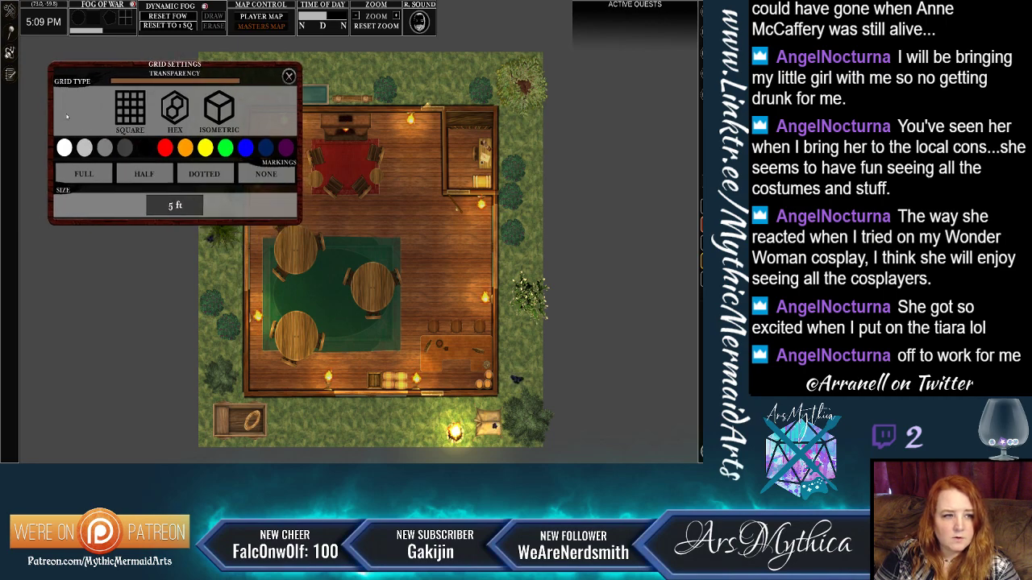
{"action": "left_click", "coordinate": [289, 75]}
{"action": "left_click", "coordinate": [613, 97]}
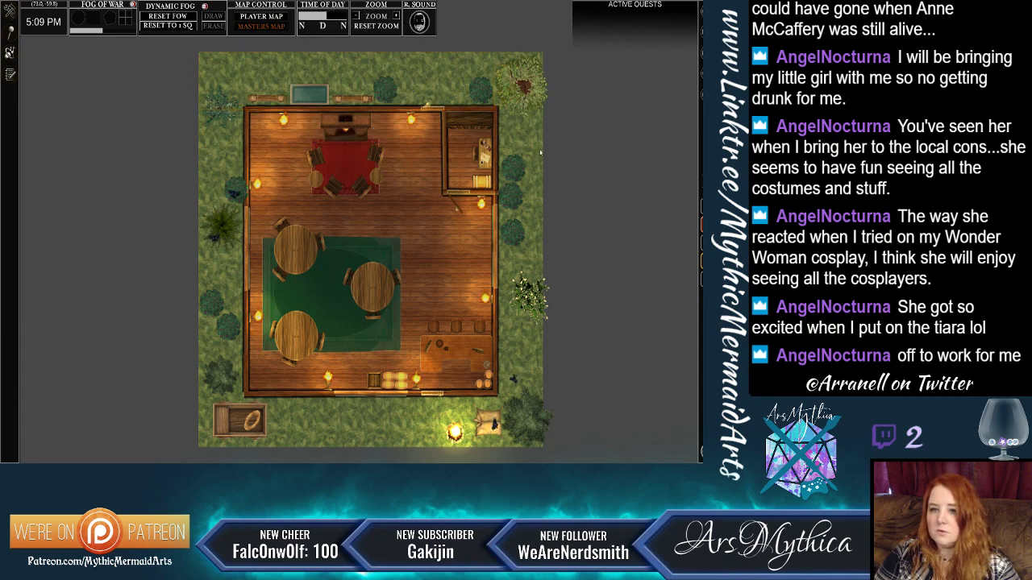
Reopen the grid settings, raise the grid transparency slider to its maximum, try a hex grid, and close the settings.
{"action": "left_click", "coordinate": [701, 91]}
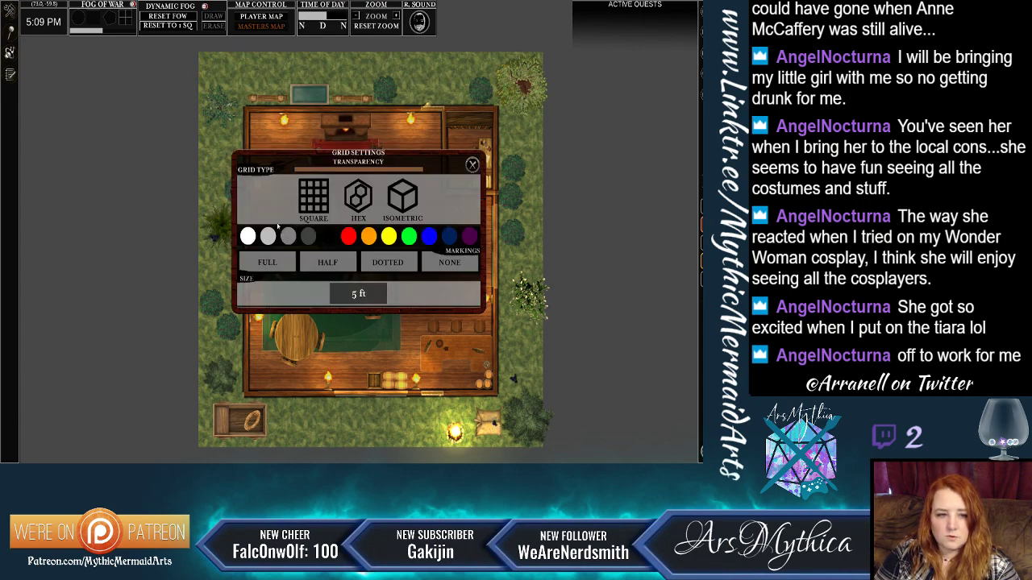
{"action": "left_click_drag", "start_coordinate": [312, 142], "coordinate": [349, 144]}
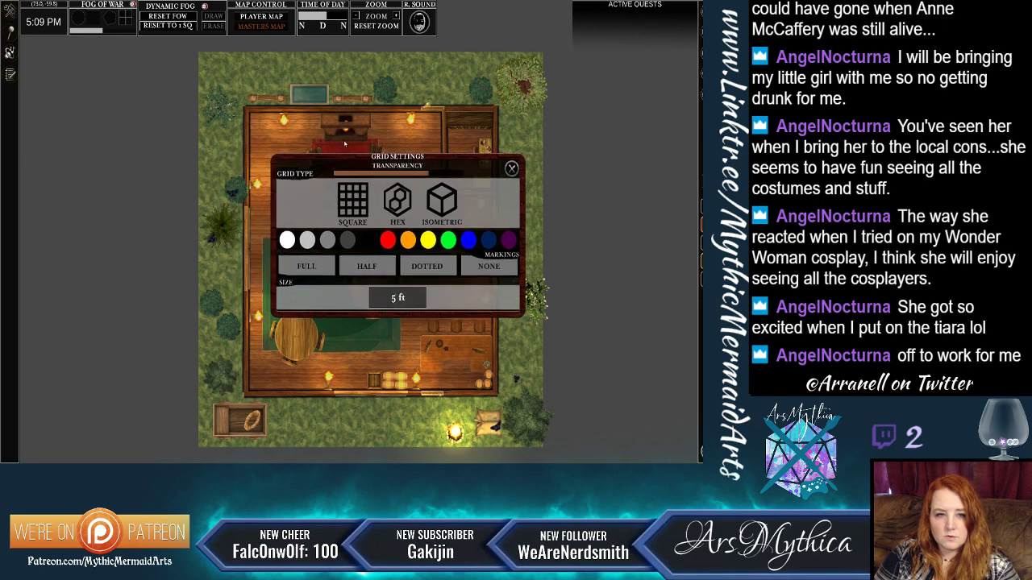
{"action": "left_click", "coordinate": [460, 174]}
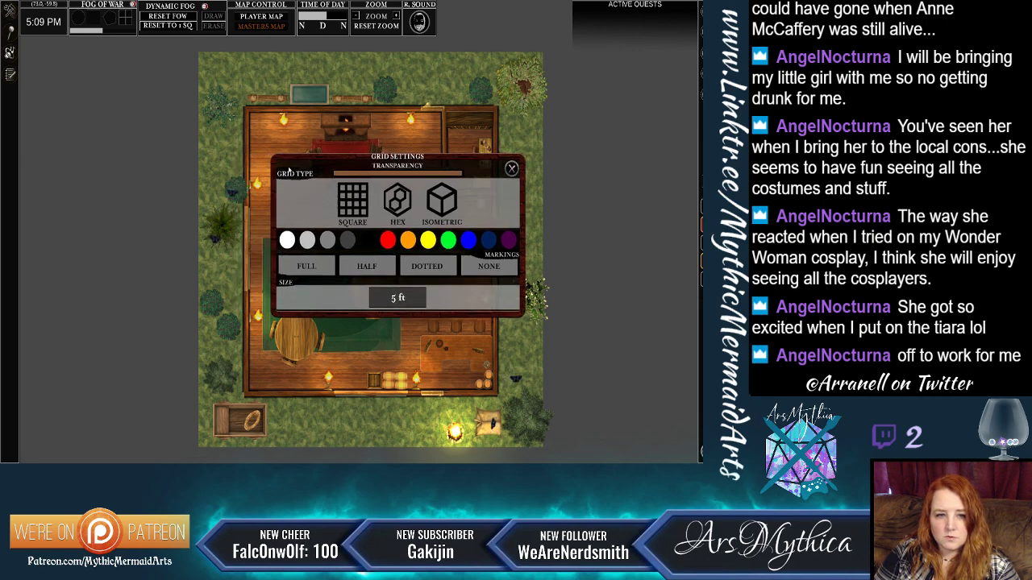
{"action": "left_click", "coordinate": [396, 197]}
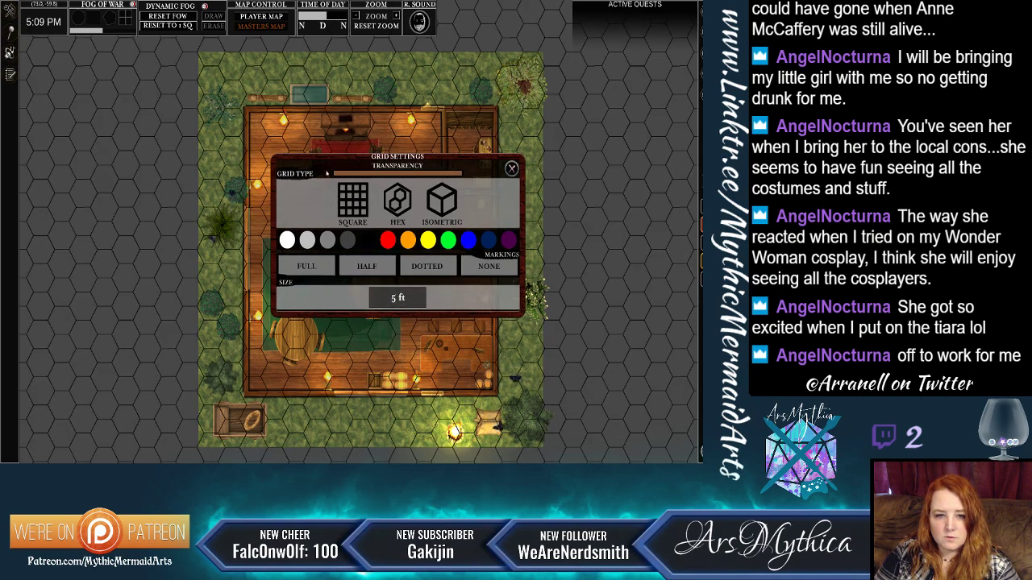
{"action": "left_click", "coordinate": [284, 170]}
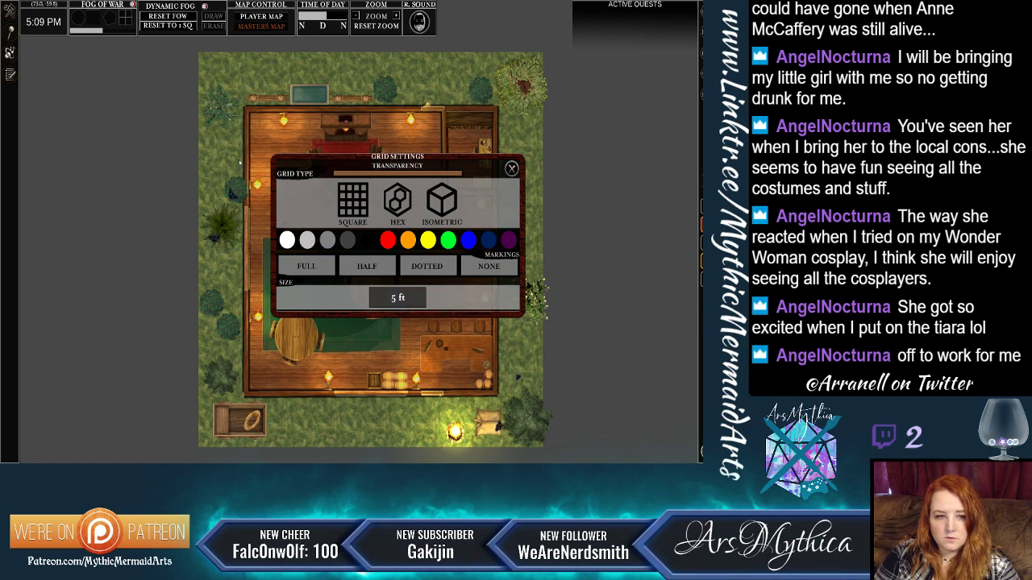
{"action": "left_click_drag", "start_coordinate": [288, 165], "coordinate": [353, 165]}
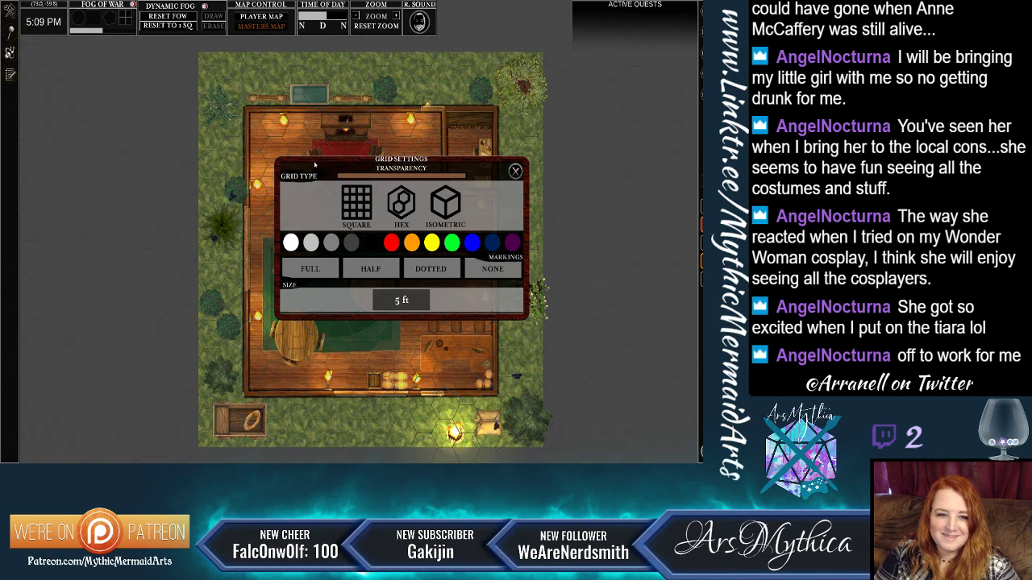
{"action": "left_click", "coordinate": [516, 171]}
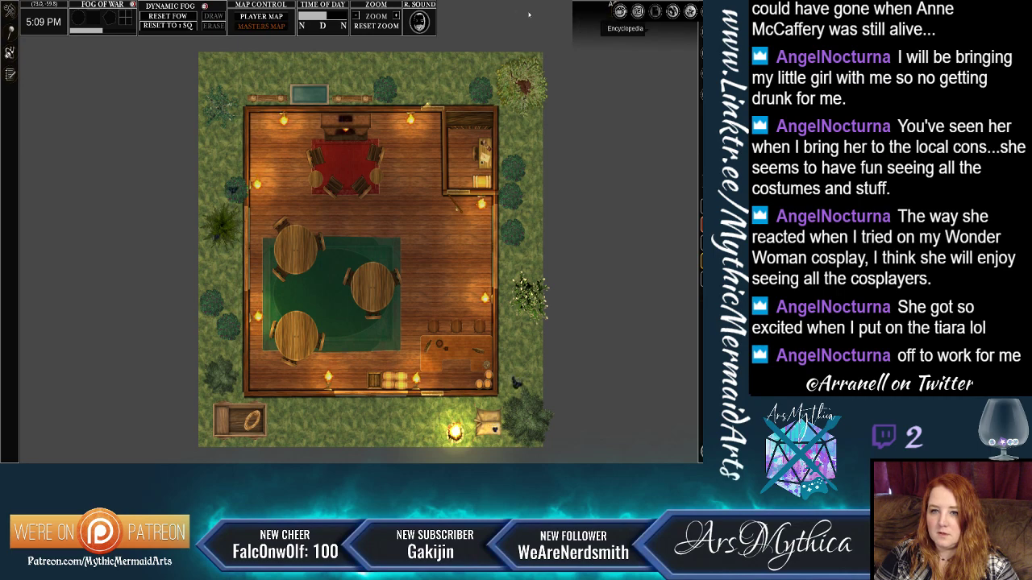
Look through the list of worlds, the list of campaigns, the Encyclopedia's quest notes and the Content Library.
{"action": "left_click", "coordinate": [529, 15]}
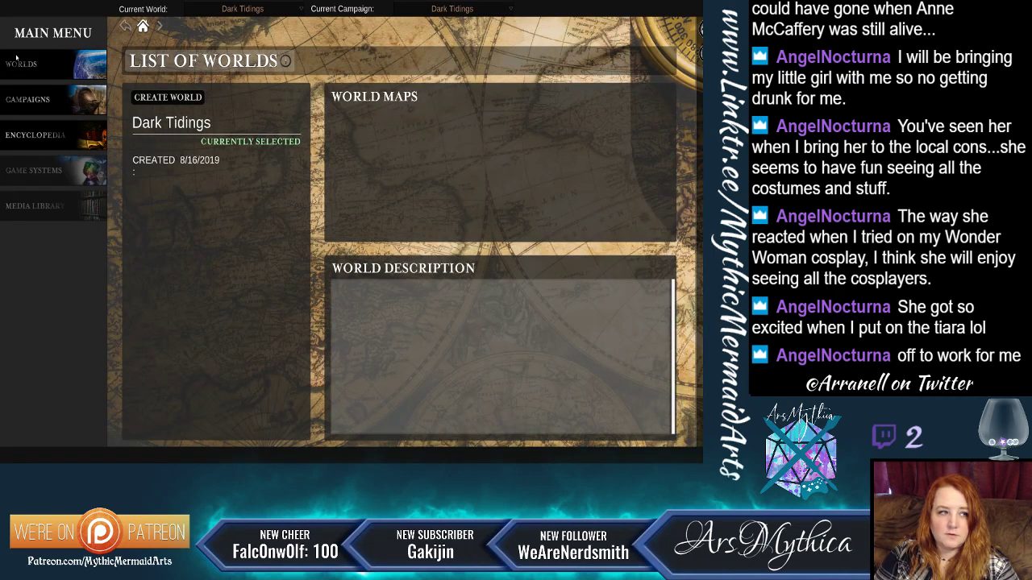
{"action": "left_click", "coordinate": [20, 109]}
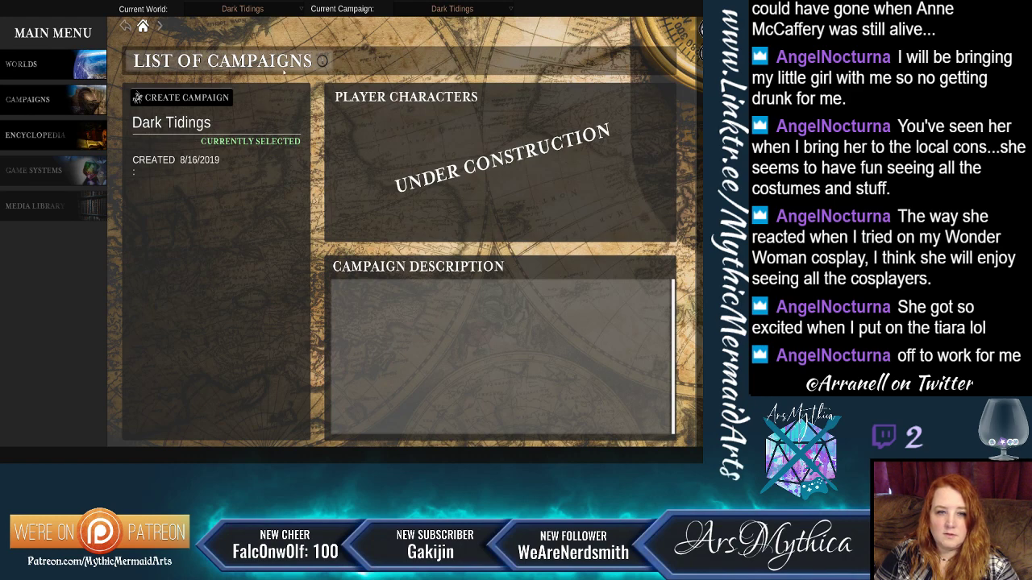
{"action": "mouse_move", "coordinate": [573, 16]}
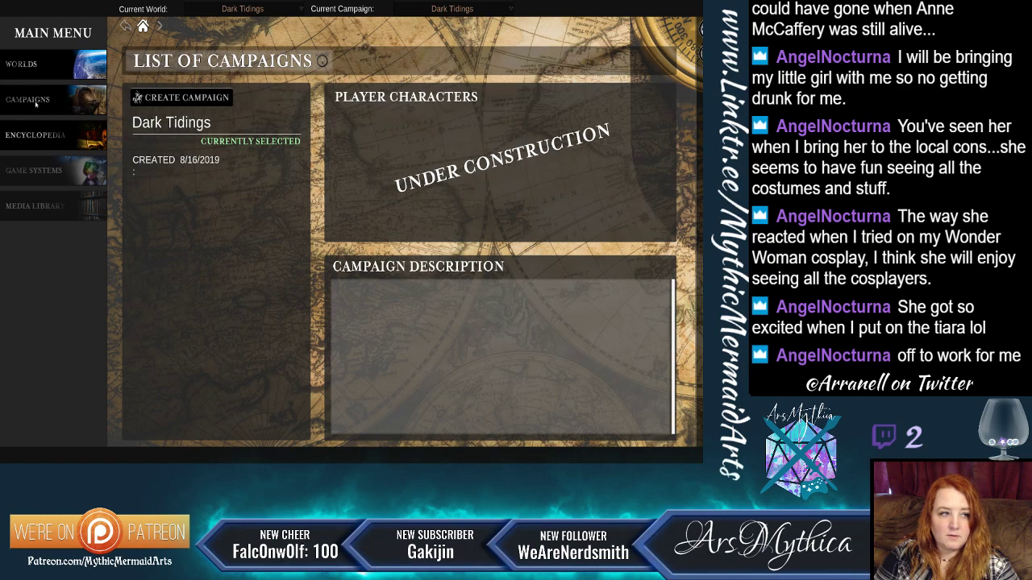
{"action": "left_click", "coordinate": [34, 129]}
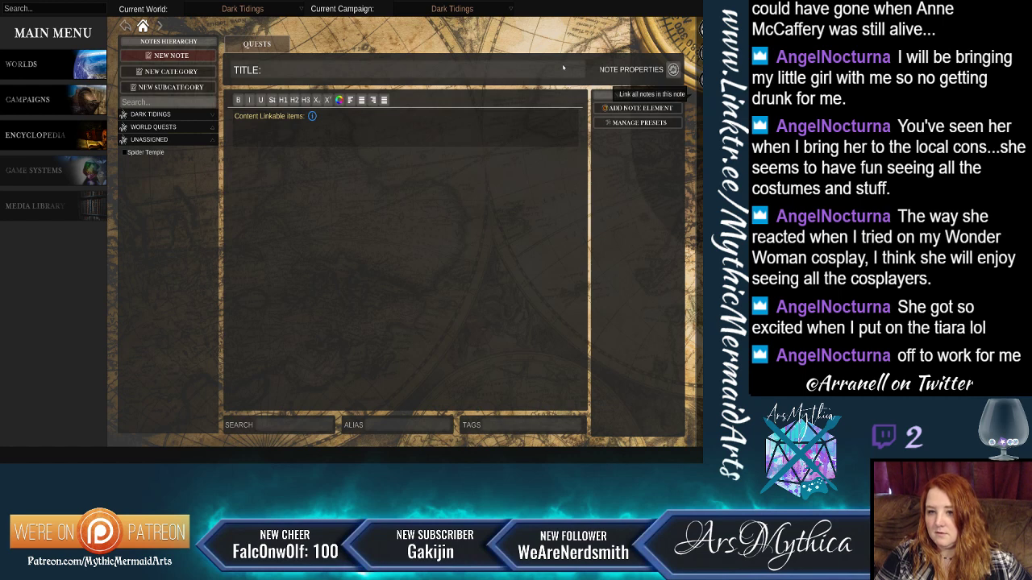
{"action": "mouse_move", "coordinate": [700, 30]}
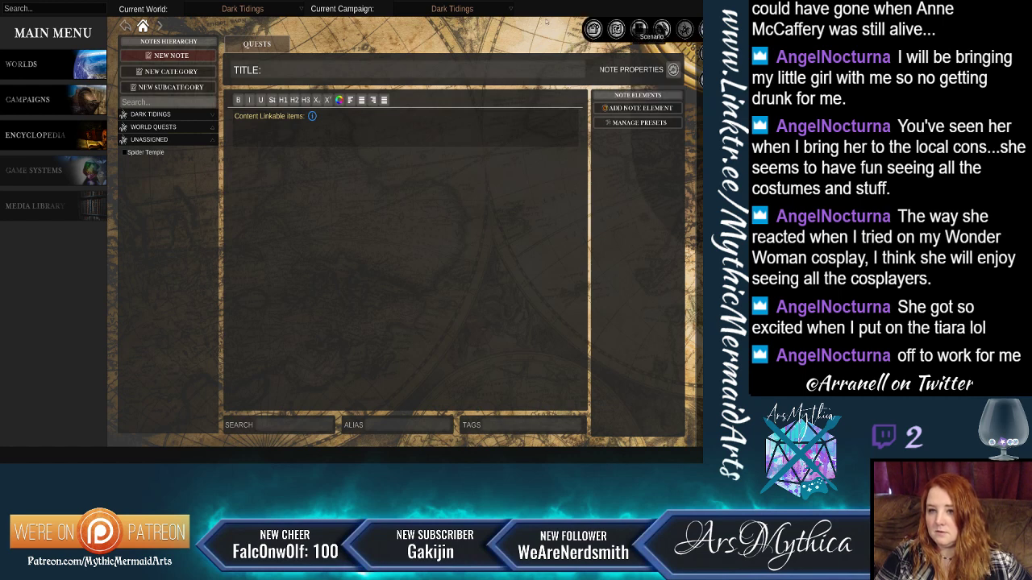
{"action": "left_click", "coordinate": [475, 30]}
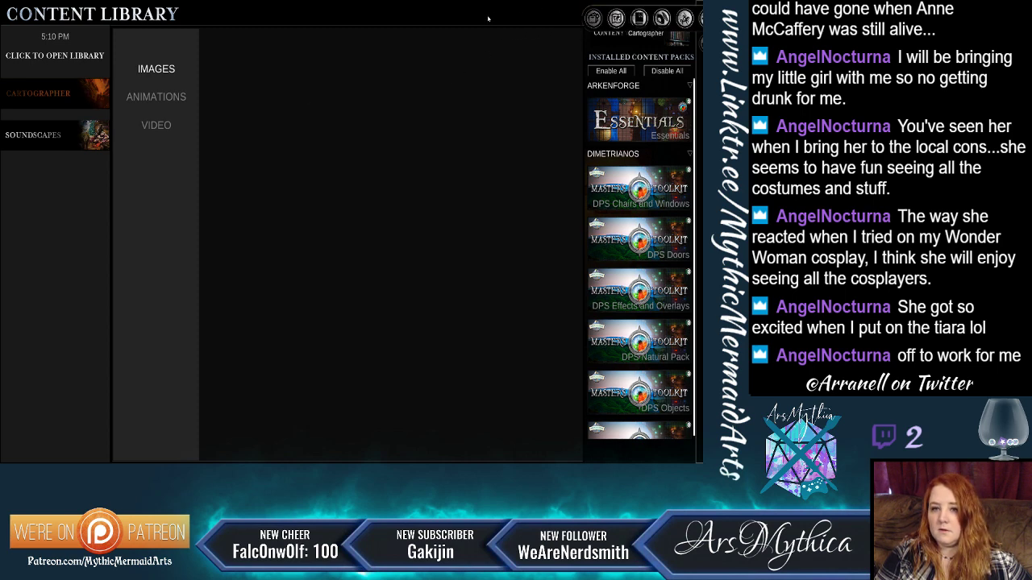
Return to the tavern map and look through the palette's Portals, DM Tools, audio preset and Zones sections, ending back on Objects.
{"action": "left_click", "coordinate": [495, 19]}
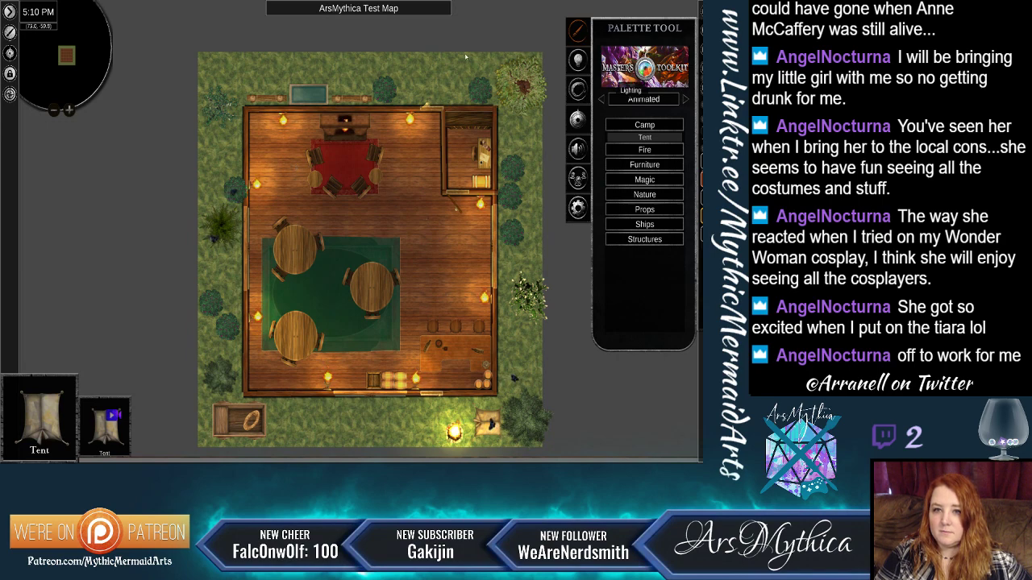
{"action": "left_click", "coordinate": [578, 90]}
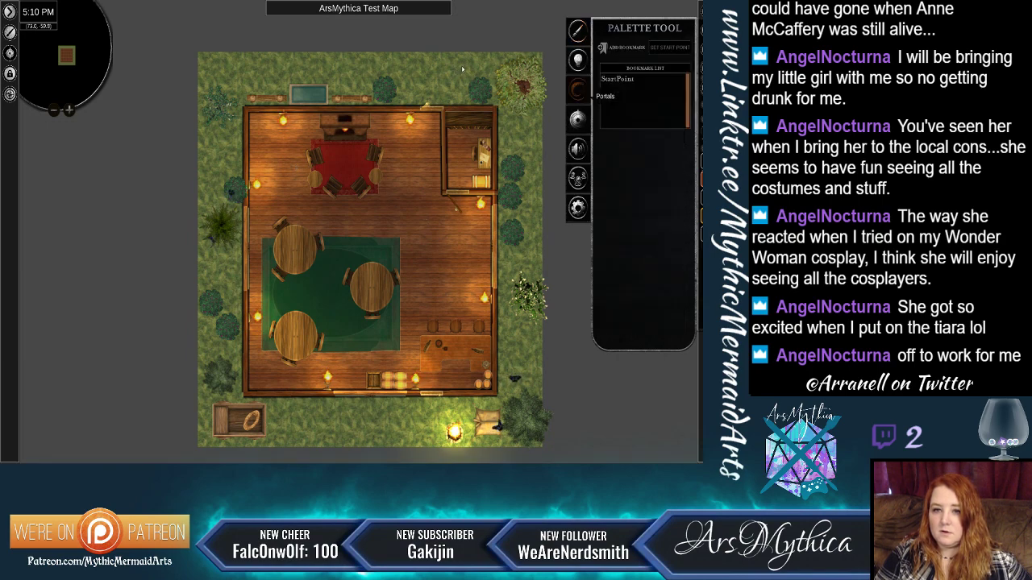
{"action": "left_click", "coordinate": [577, 119]}
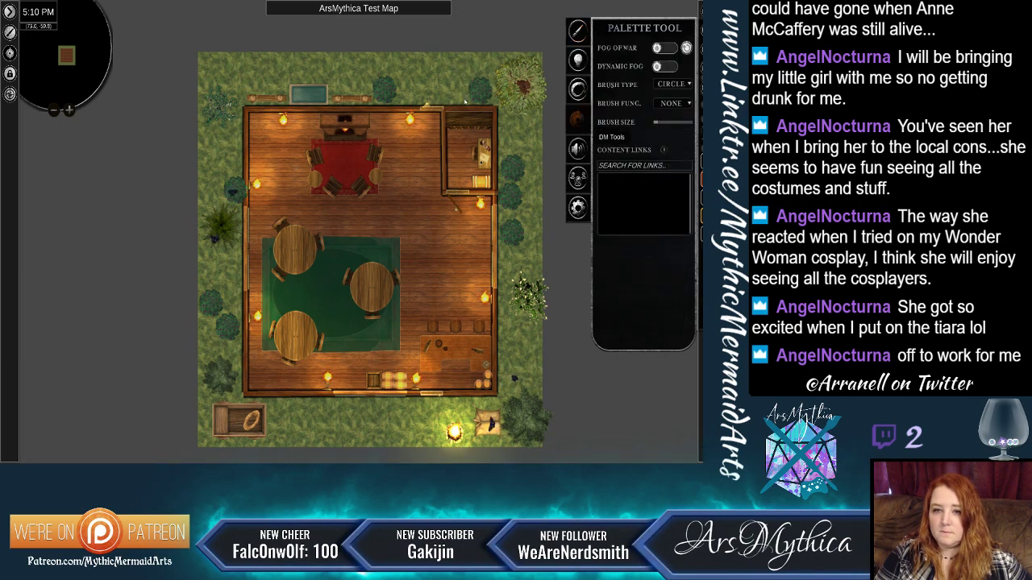
{"action": "left_click", "coordinate": [578, 148]}
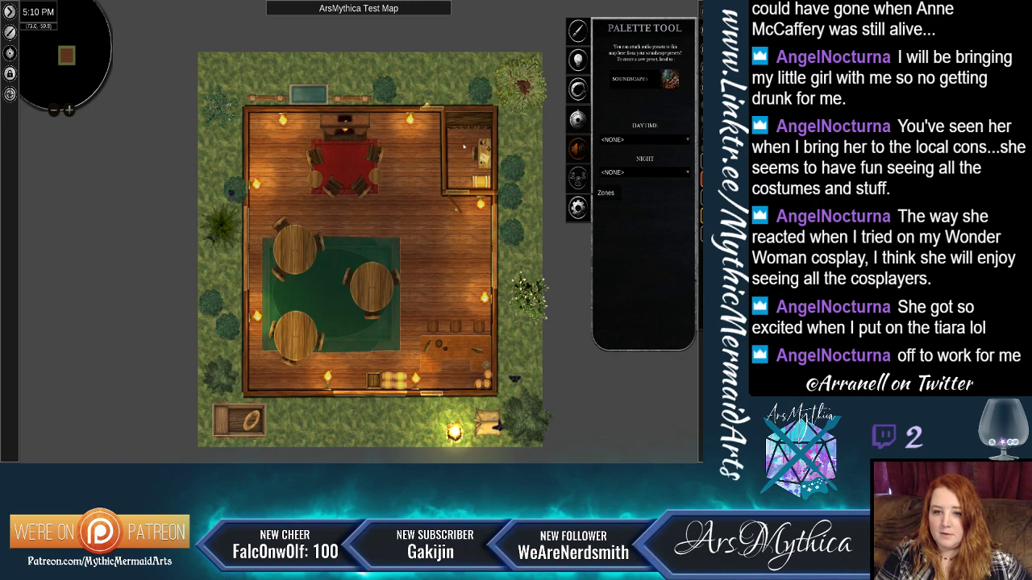
{"action": "left_click", "coordinate": [577, 176]}
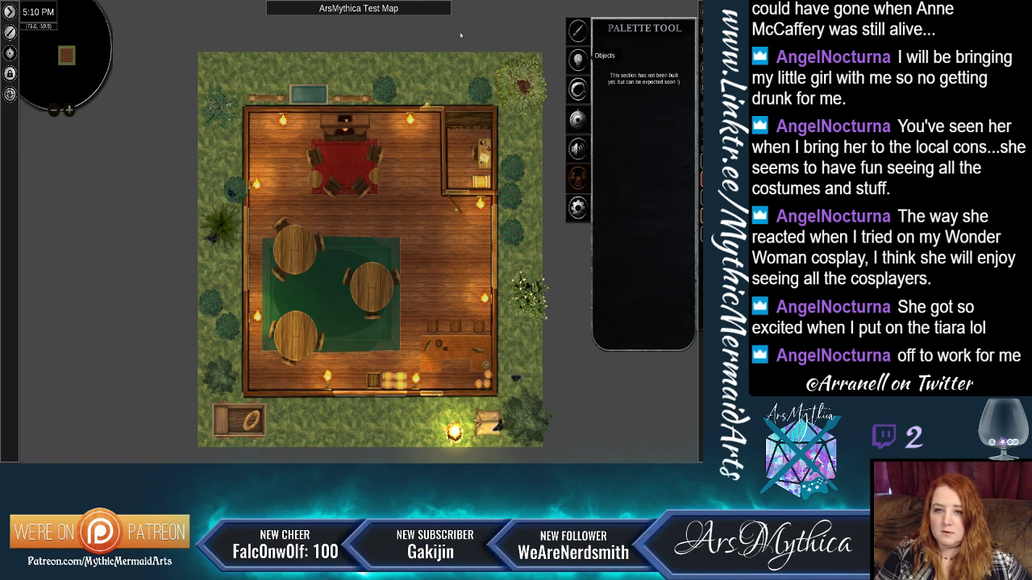
{"action": "left_click", "coordinate": [577, 29]}
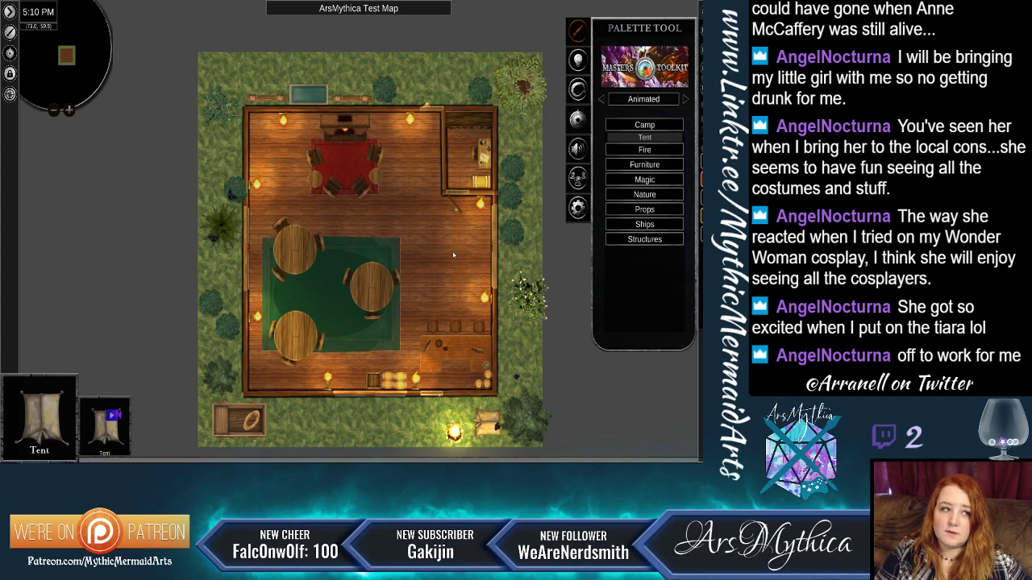
View the Main Menu with its display settings, then reopen the tavern map in the Cartographer.
{"action": "mouse_move", "coordinate": [568, 13]}
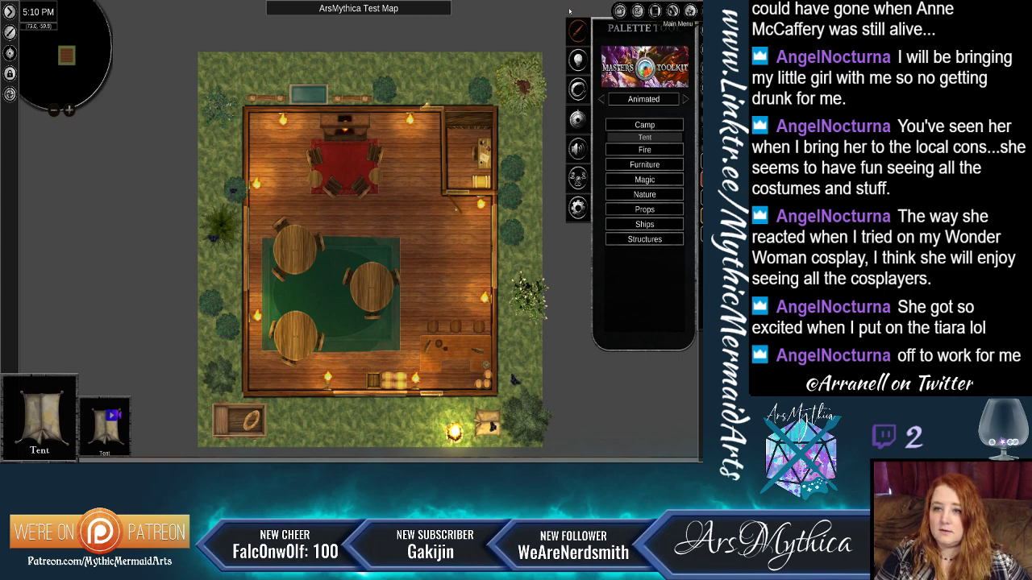
{"action": "left_click", "coordinate": [677, 27]}
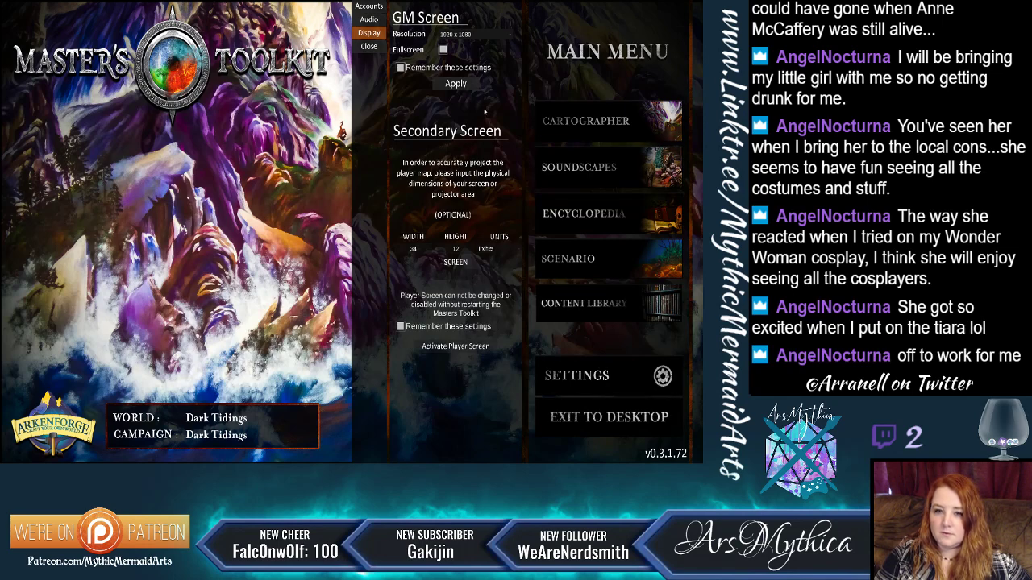
{"action": "left_click", "coordinate": [609, 121]}
{"action": "left_click_drag", "start_coordinate": [469, 298], "coordinate": [453, 279]}
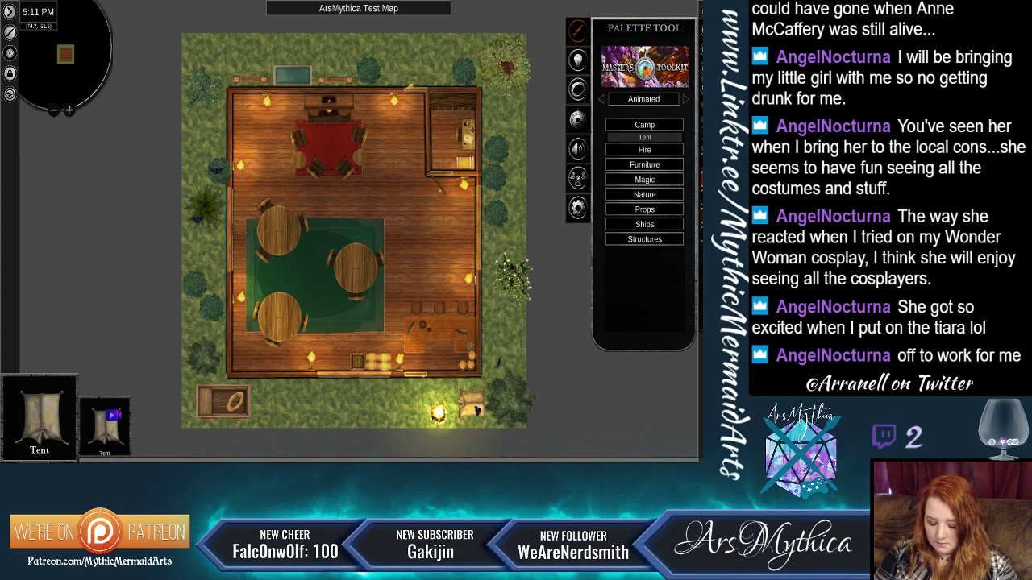